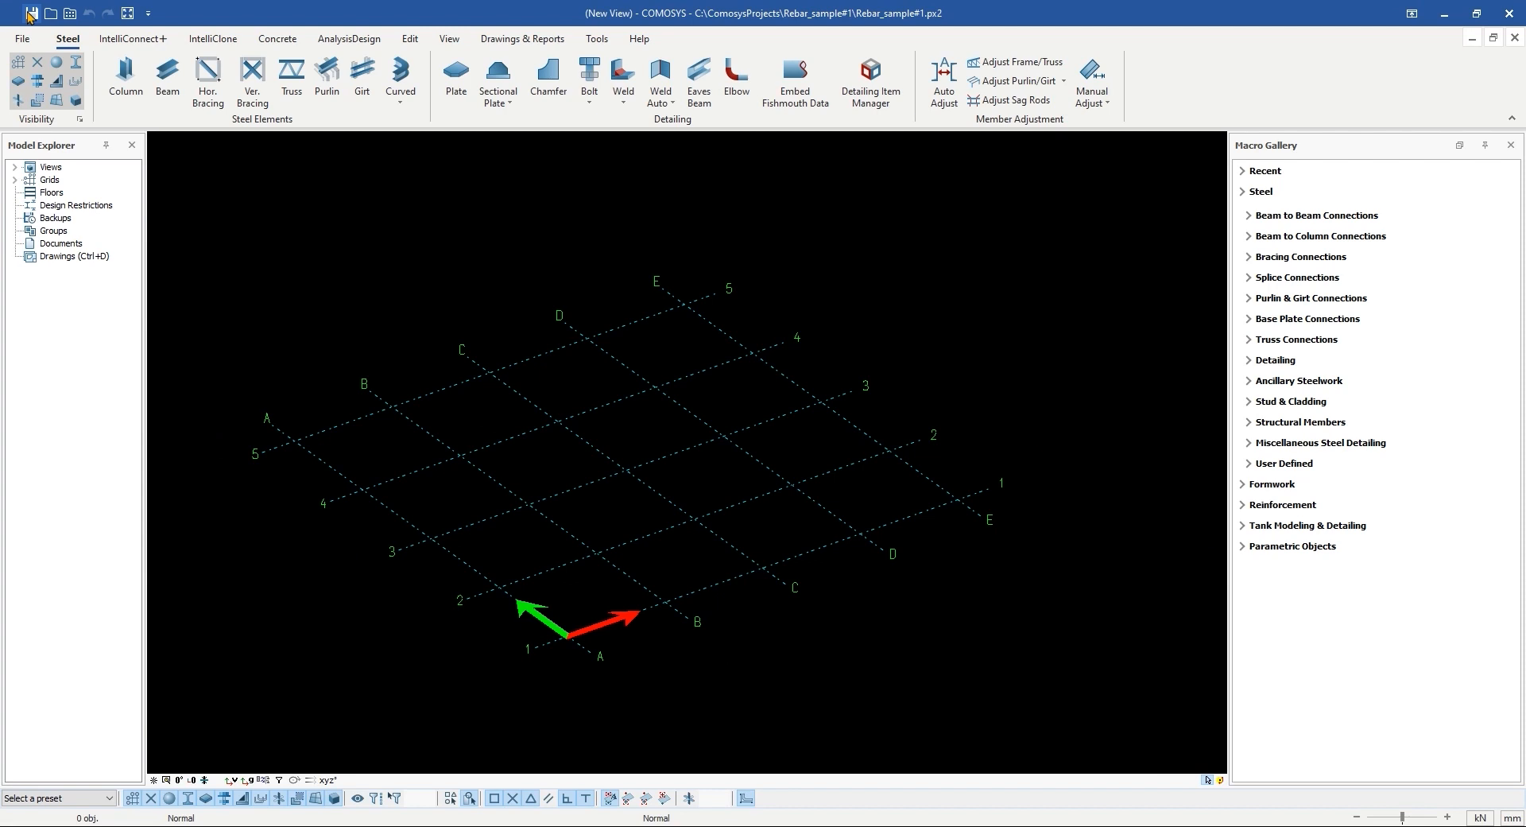
scroll(565, 366, up, 2)
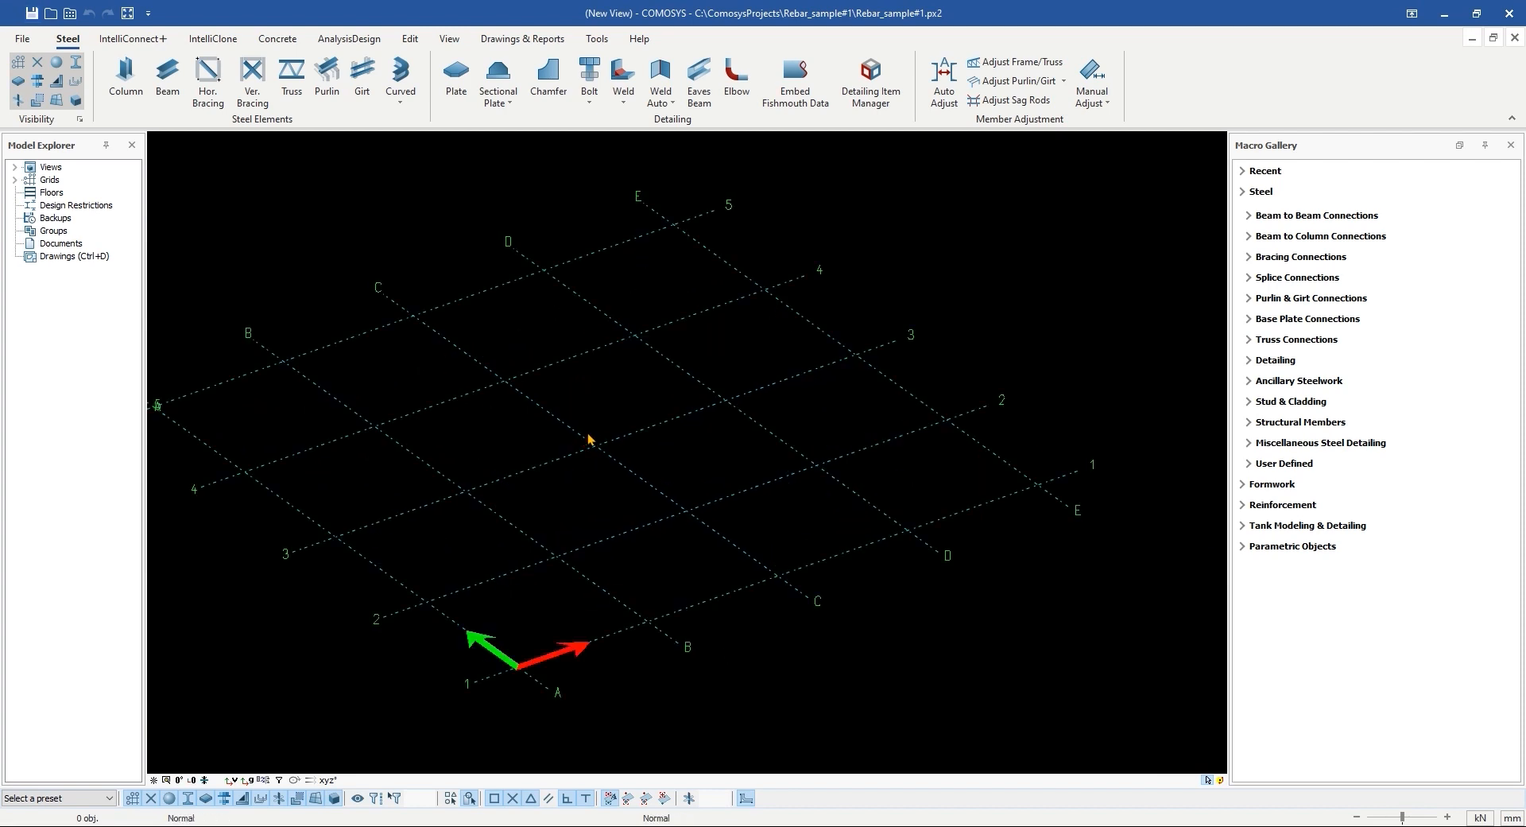
double_click(486, 375)
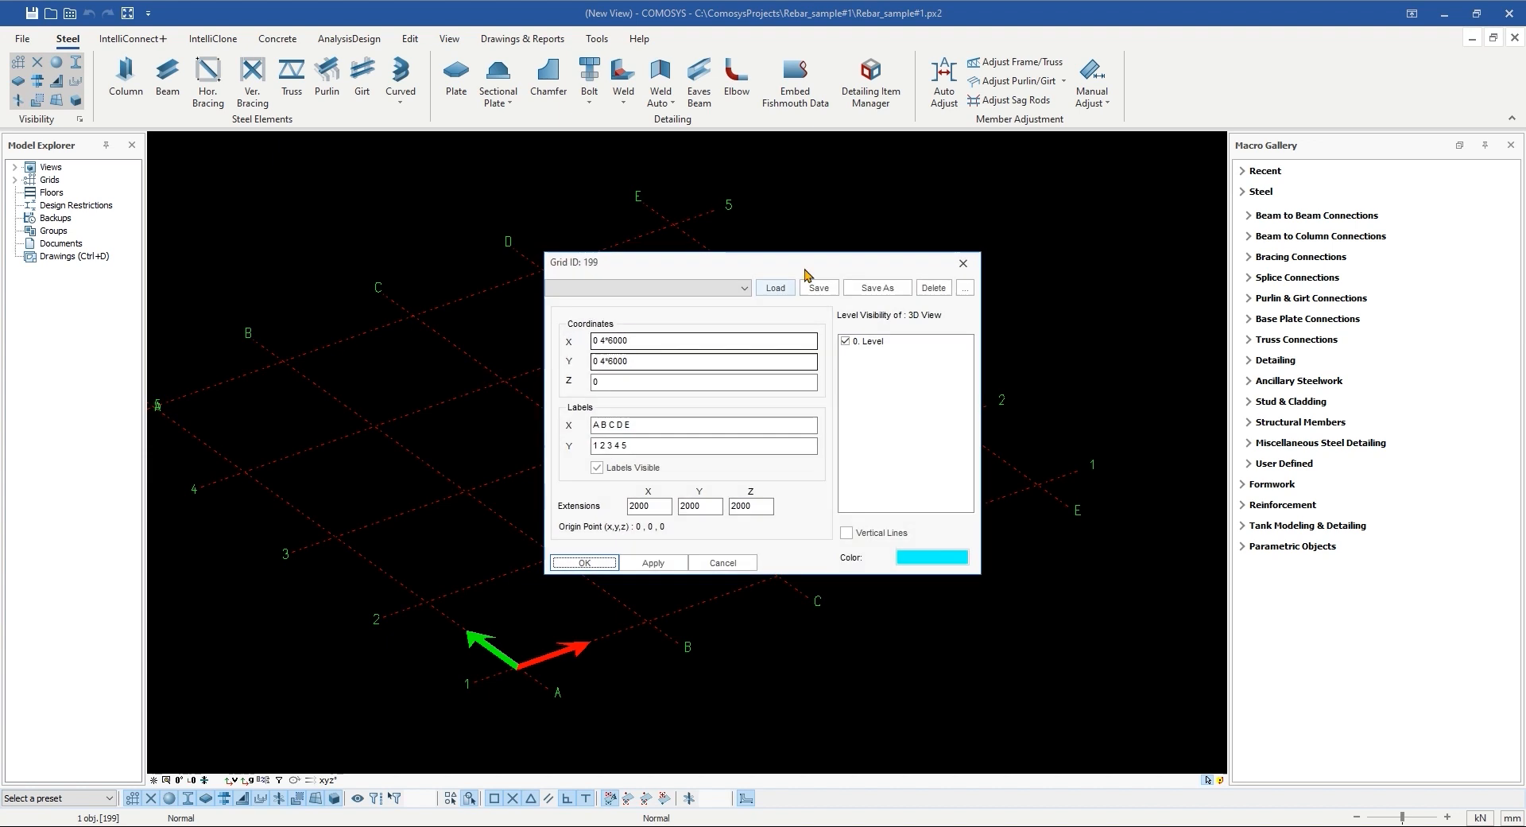
key(BackSpace)
key(BackSpace)
text(3)
click(608, 364)
key(BackSpace)
text(2)
key(BackSpace)
text(5)
key(Tab)
text(-15)
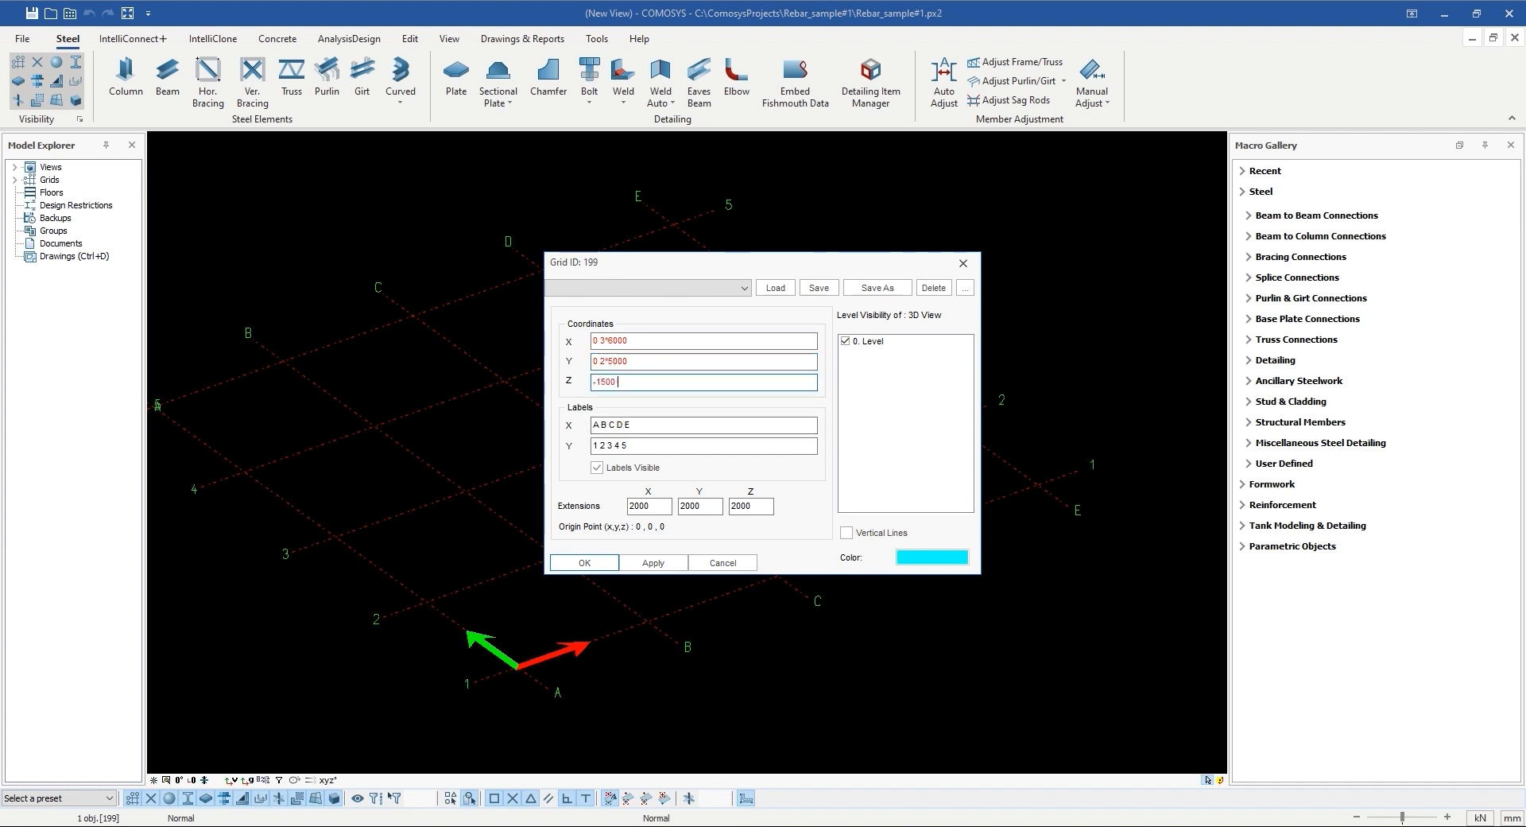
text(00 0 3500 7000)
click(653, 562)
Step: Hide grid levels 0, 2 and 3 in the 3D view, keeping only level 1 shown
click(845, 341)
click(845, 363)
click(845, 374)
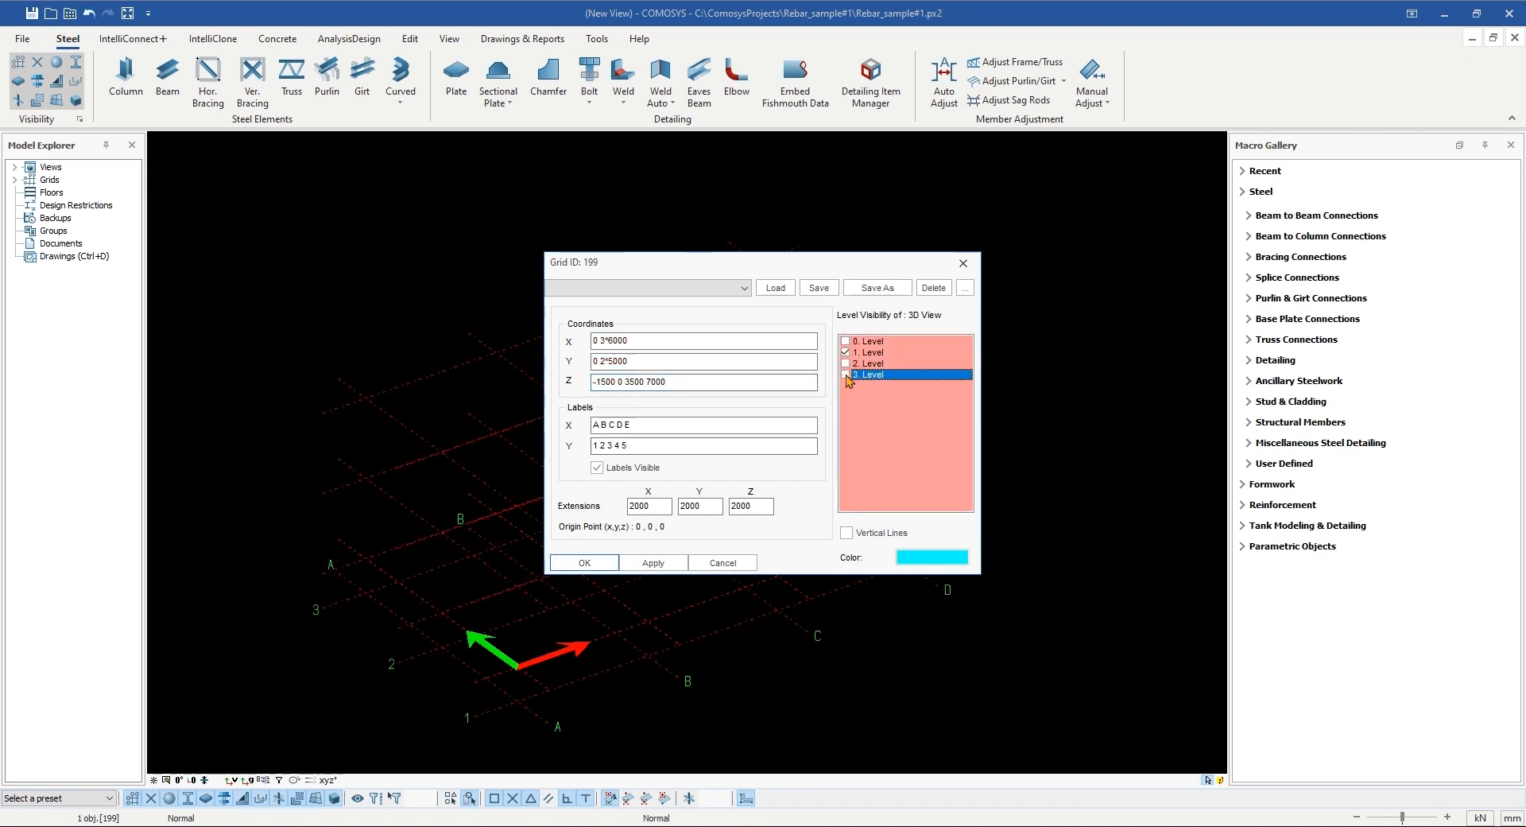
click(653, 562)
click(584, 562)
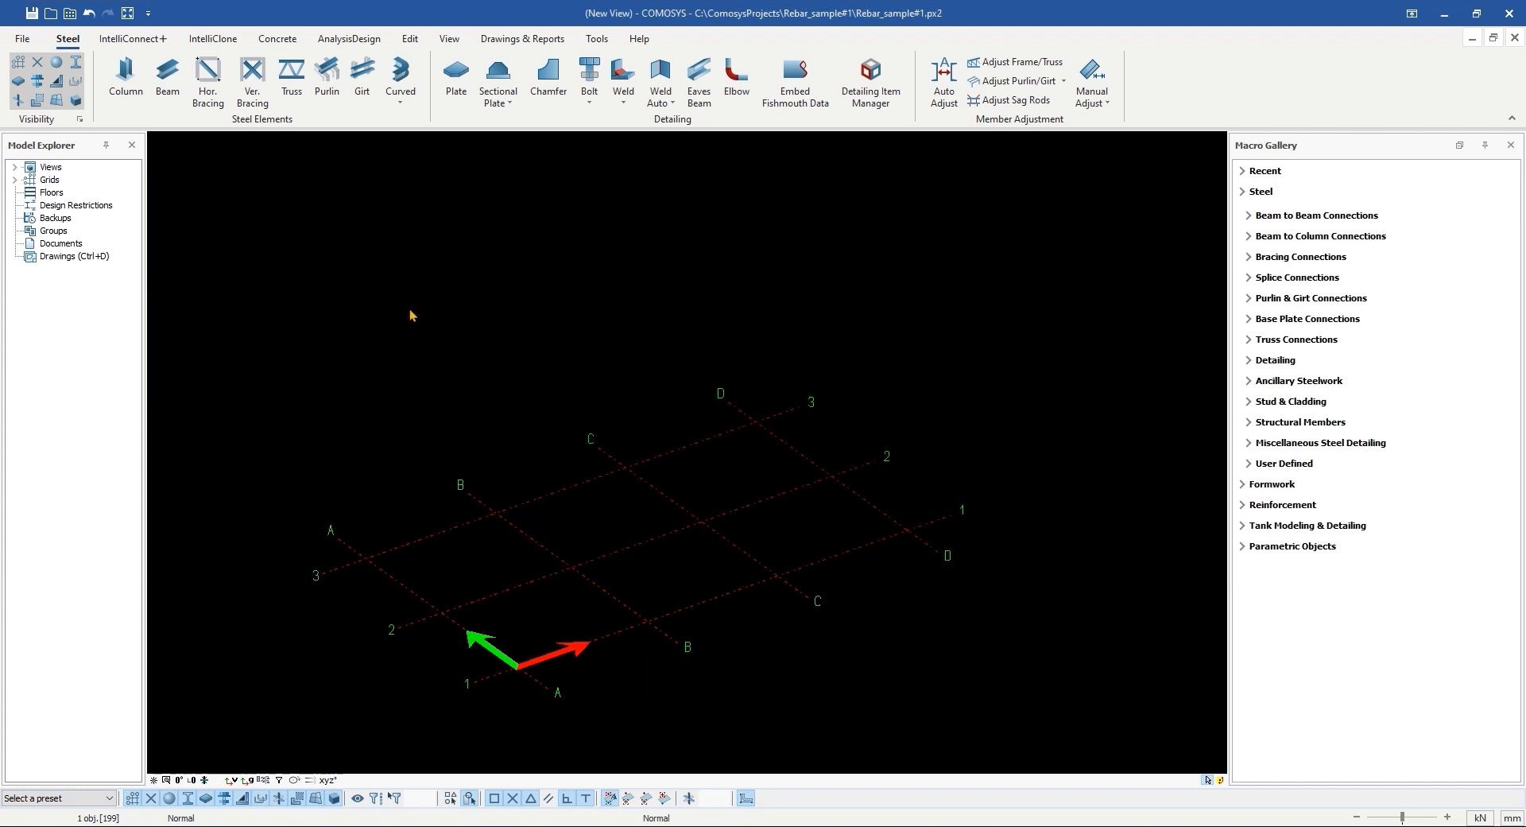
middle_drag(401, 268, 350, 234)
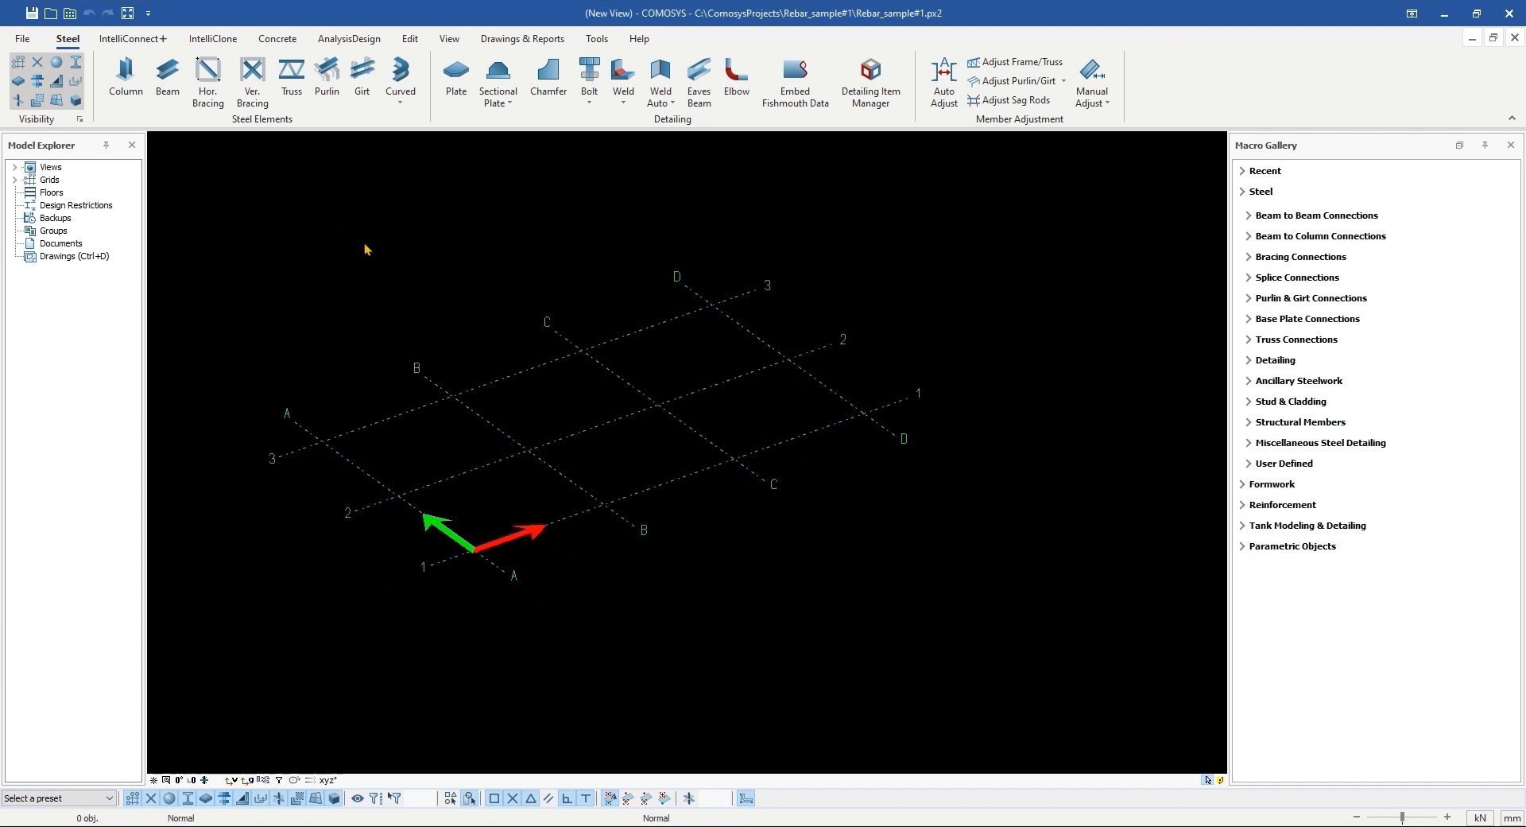
click(287, 41)
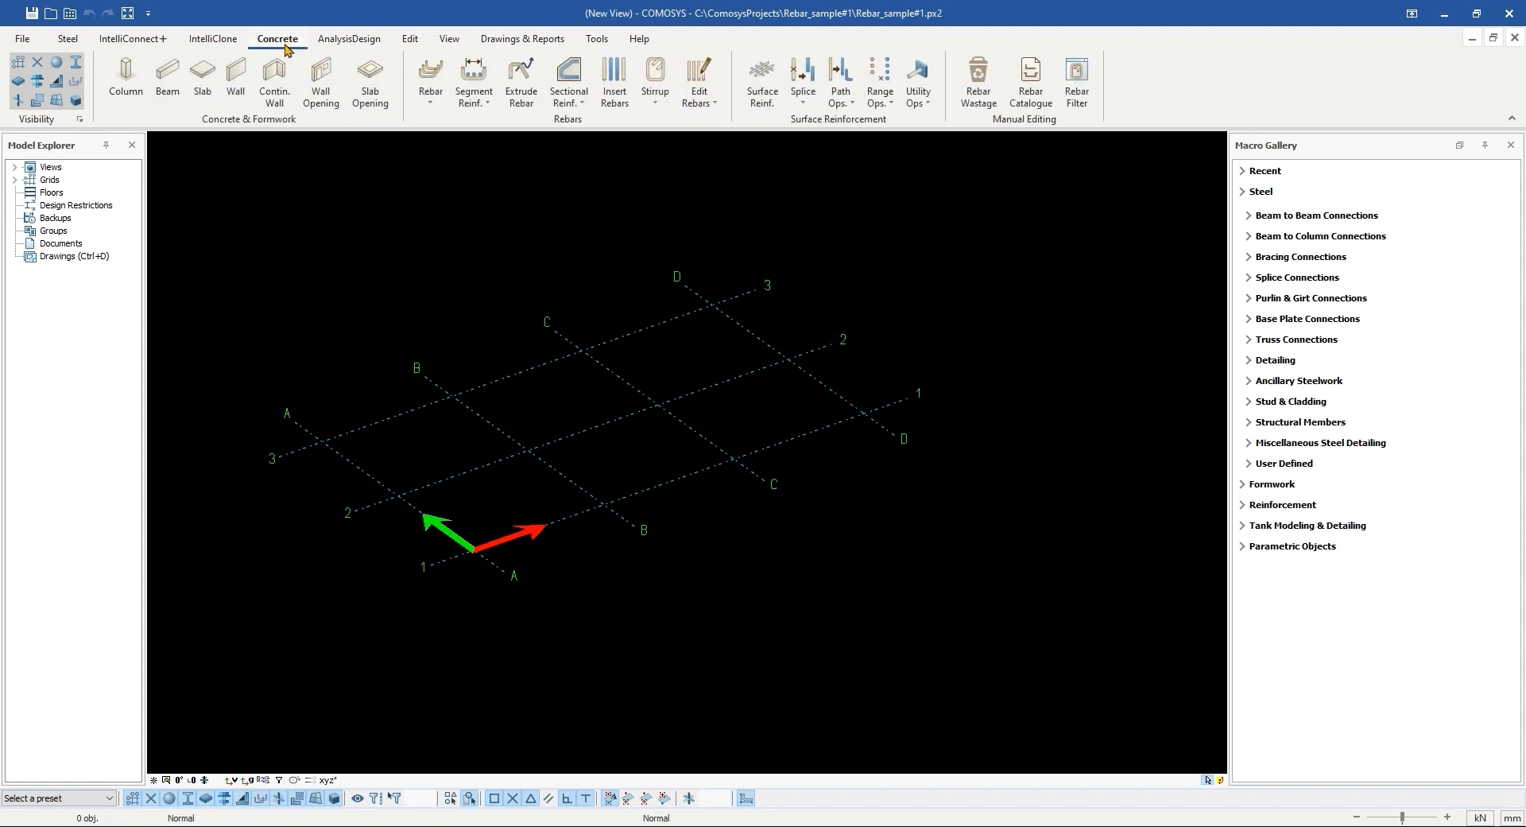
click(129, 88)
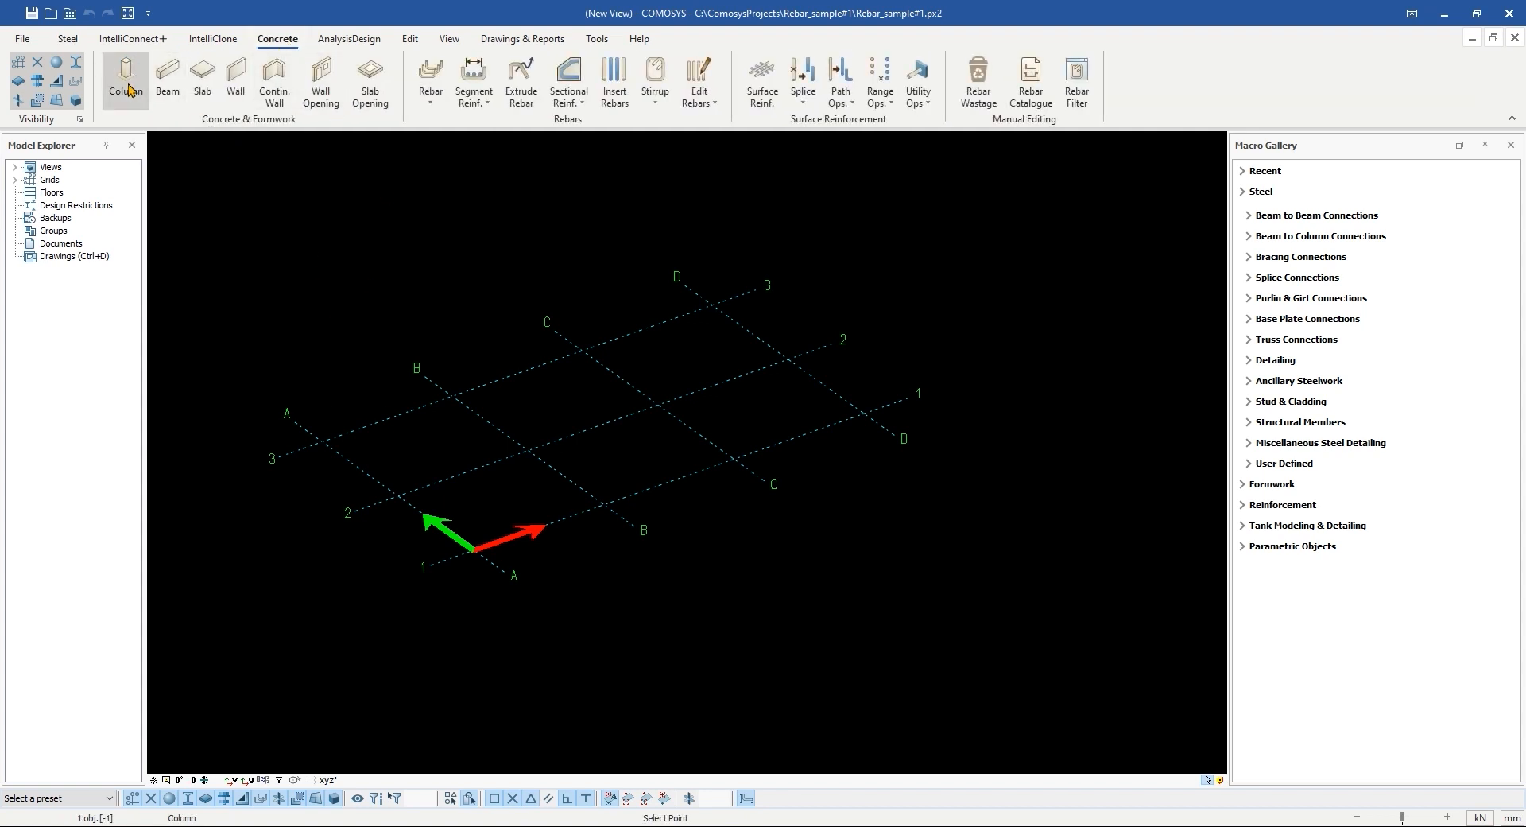
double_click(129, 86)
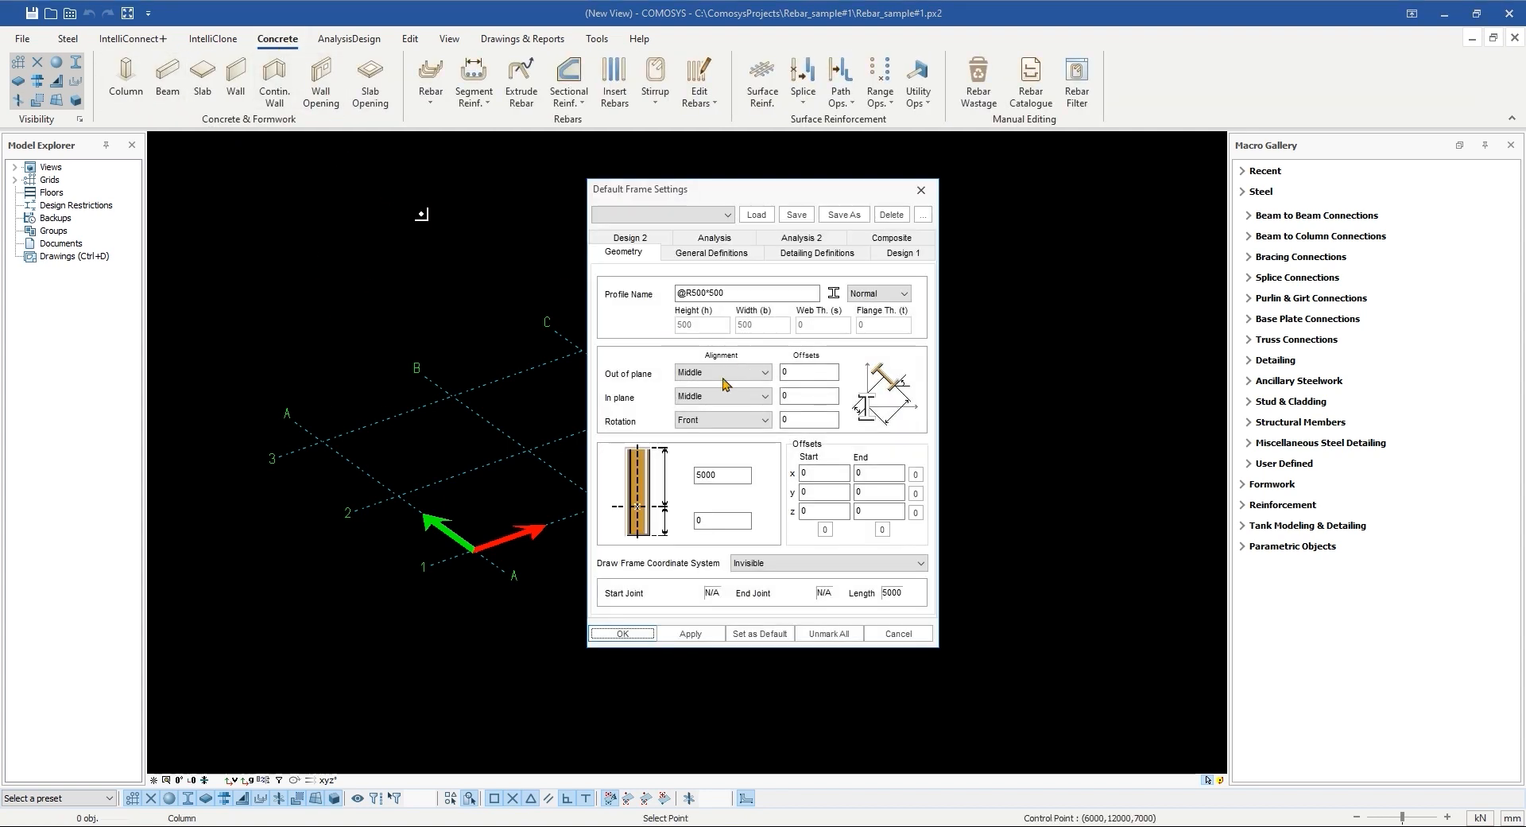
click(697, 293)
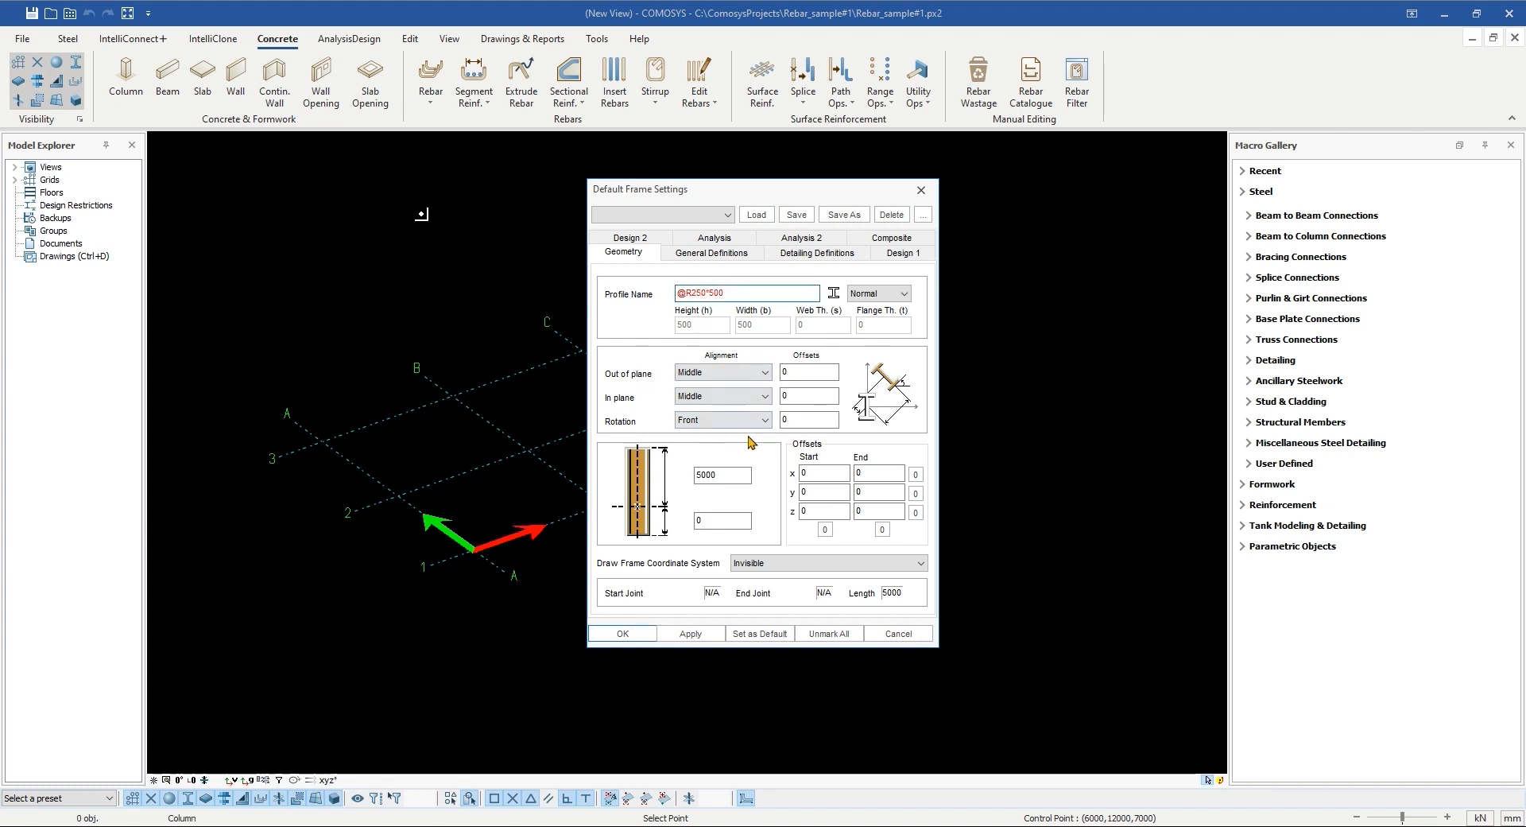
click(715, 625)
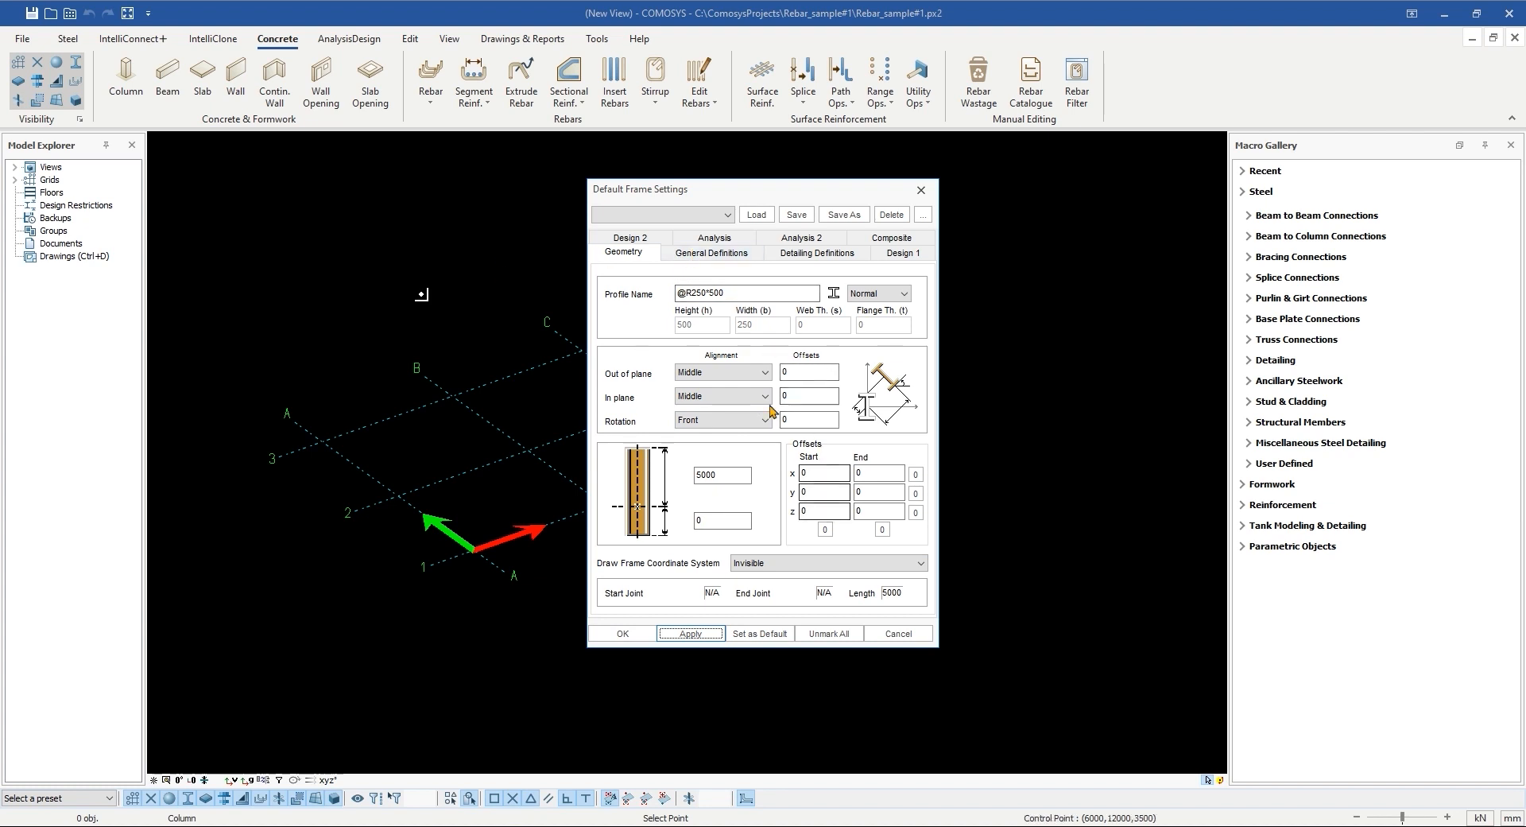
Step: Keep RC Column as the column type and choose C35 as its material in the default settings
click(681, 252)
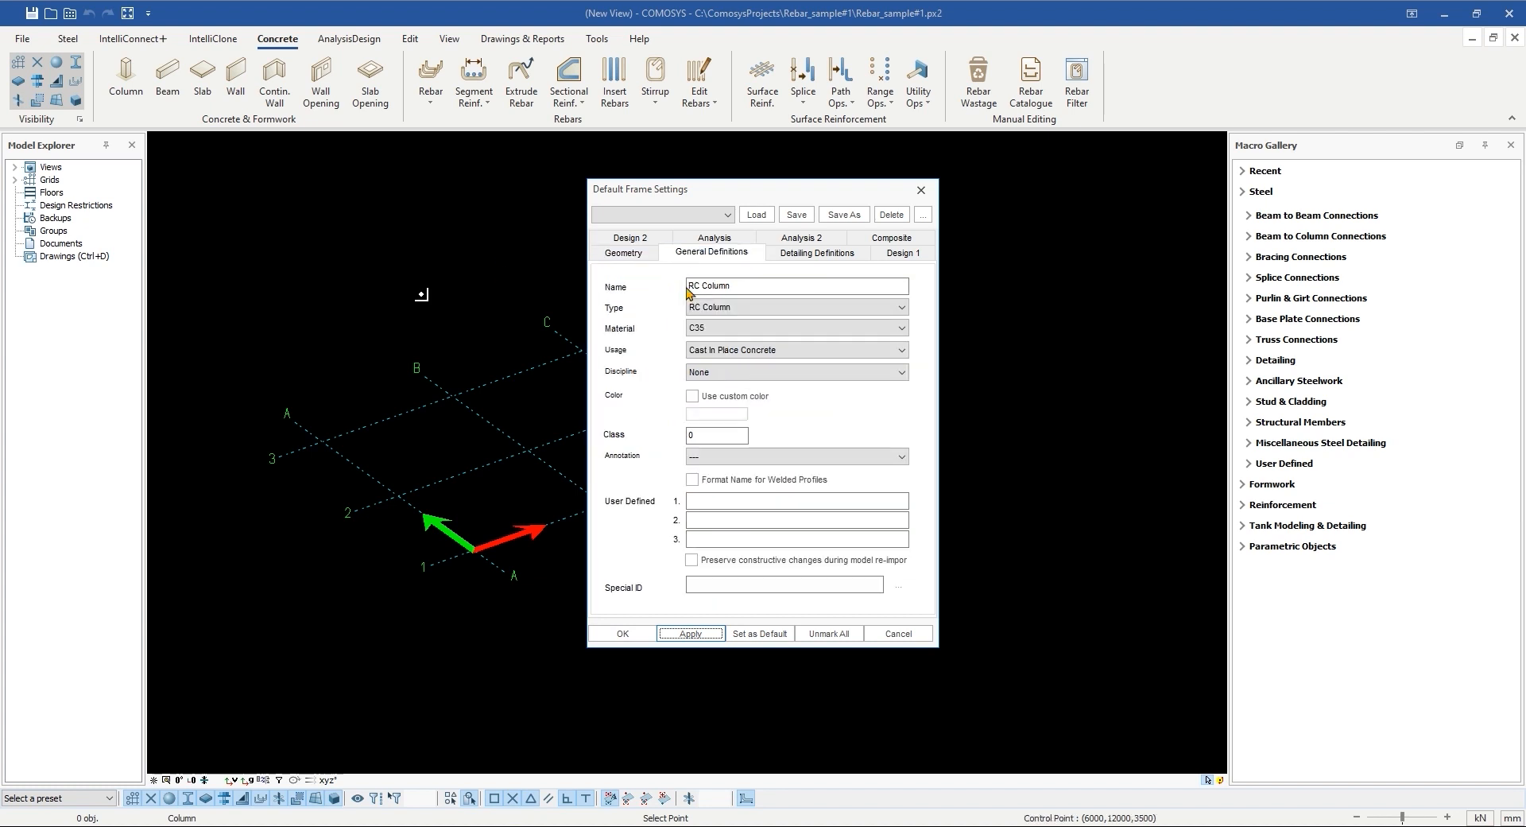
click(710, 311)
click(710, 311)
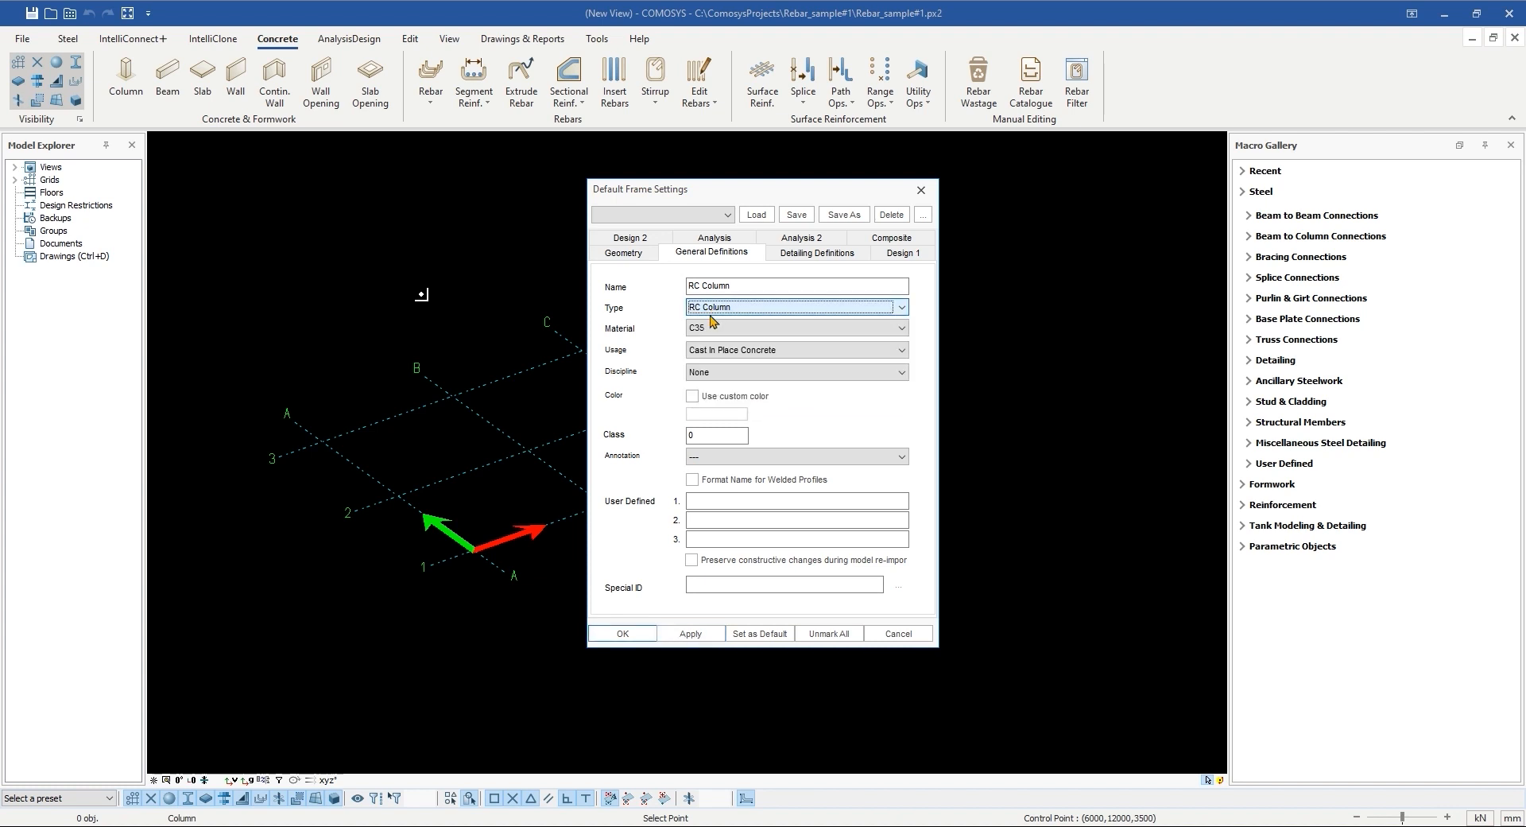
click(709, 327)
scroll(705, 353, up, 1)
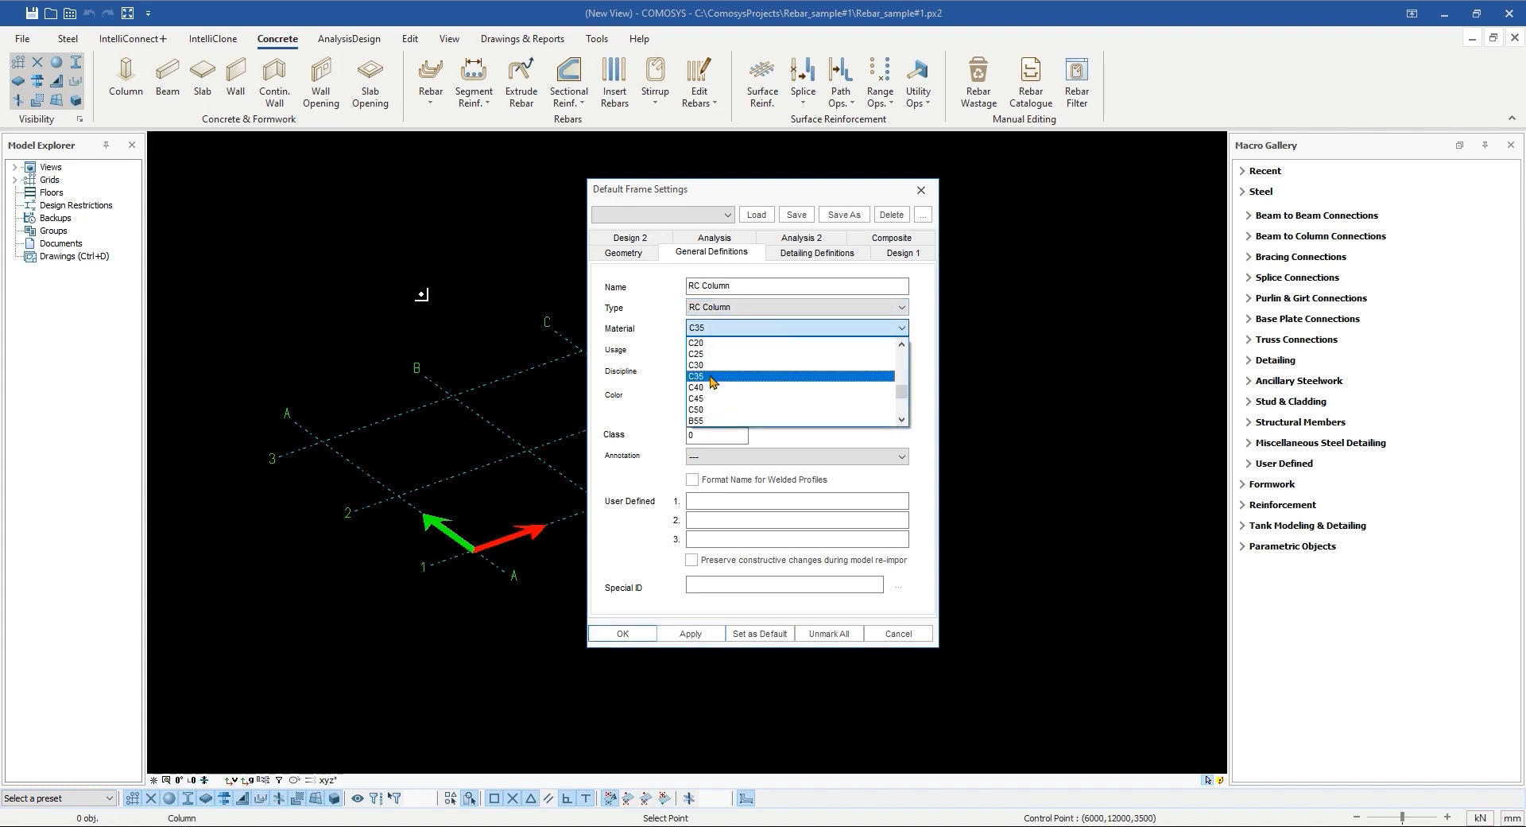
click(710, 376)
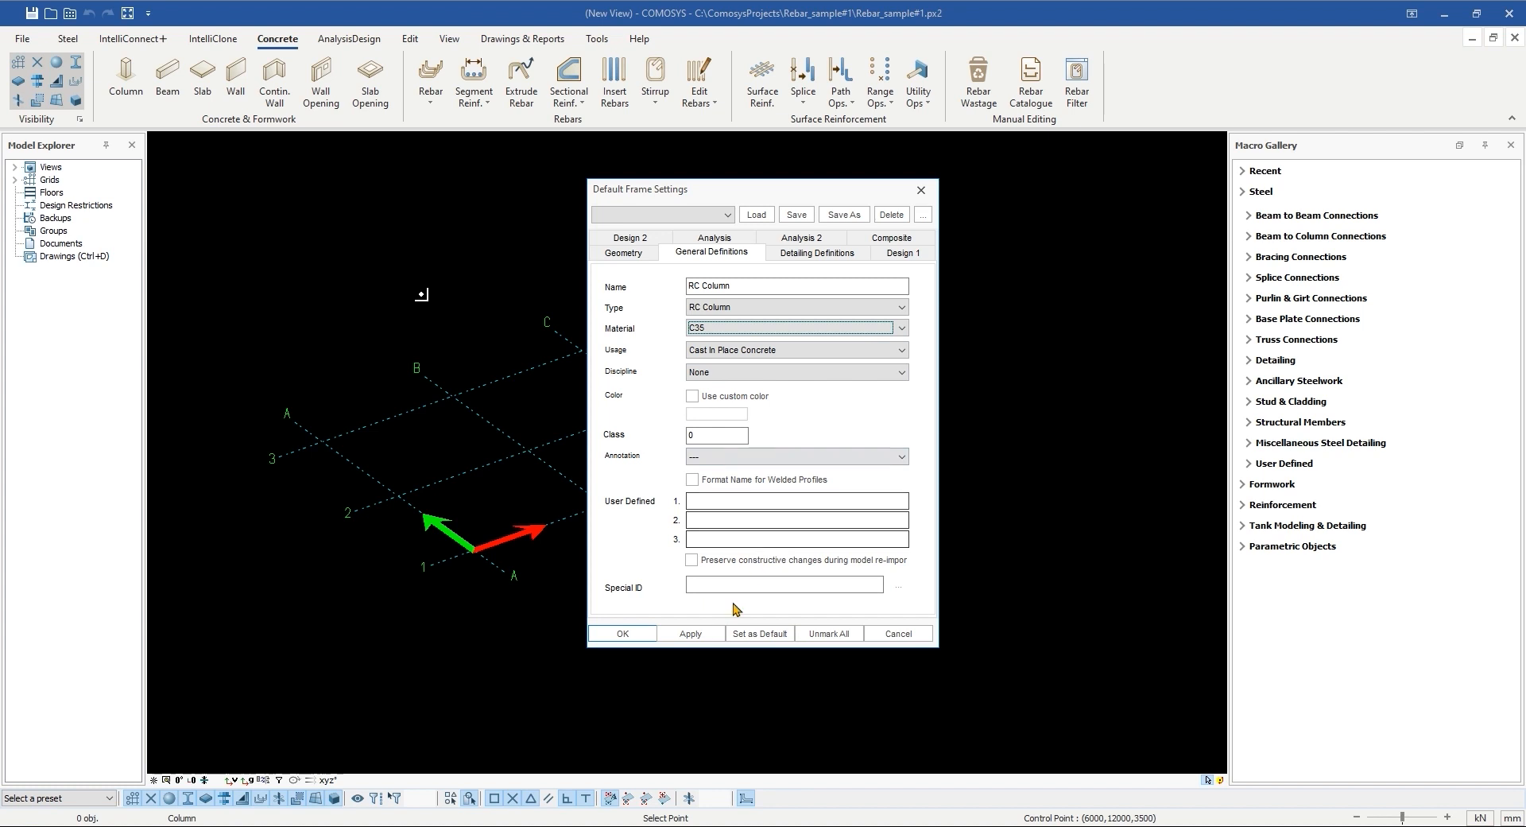
click(625, 636)
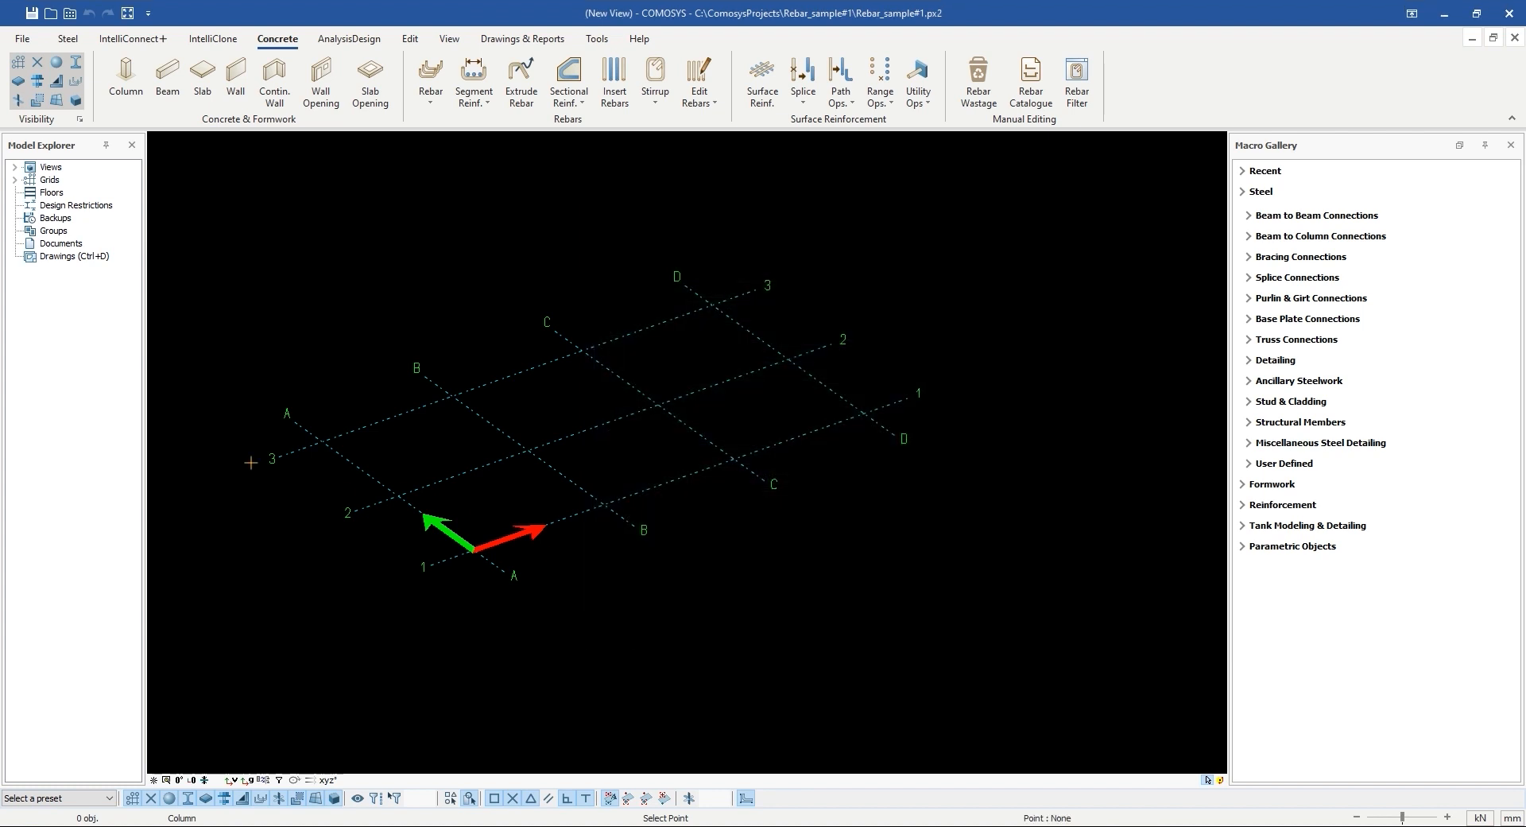
Step: Place a concrete column at the intersection of grid lines A and 3
scroll(270, 461, up, 3)
click(389, 411)
scroll(402, 303, up, 2)
middle_drag(406, 211, 462, 365)
right_click(462, 365)
click(487, 375)
scroll(488, 364, down, 3)
double_click(441, 326)
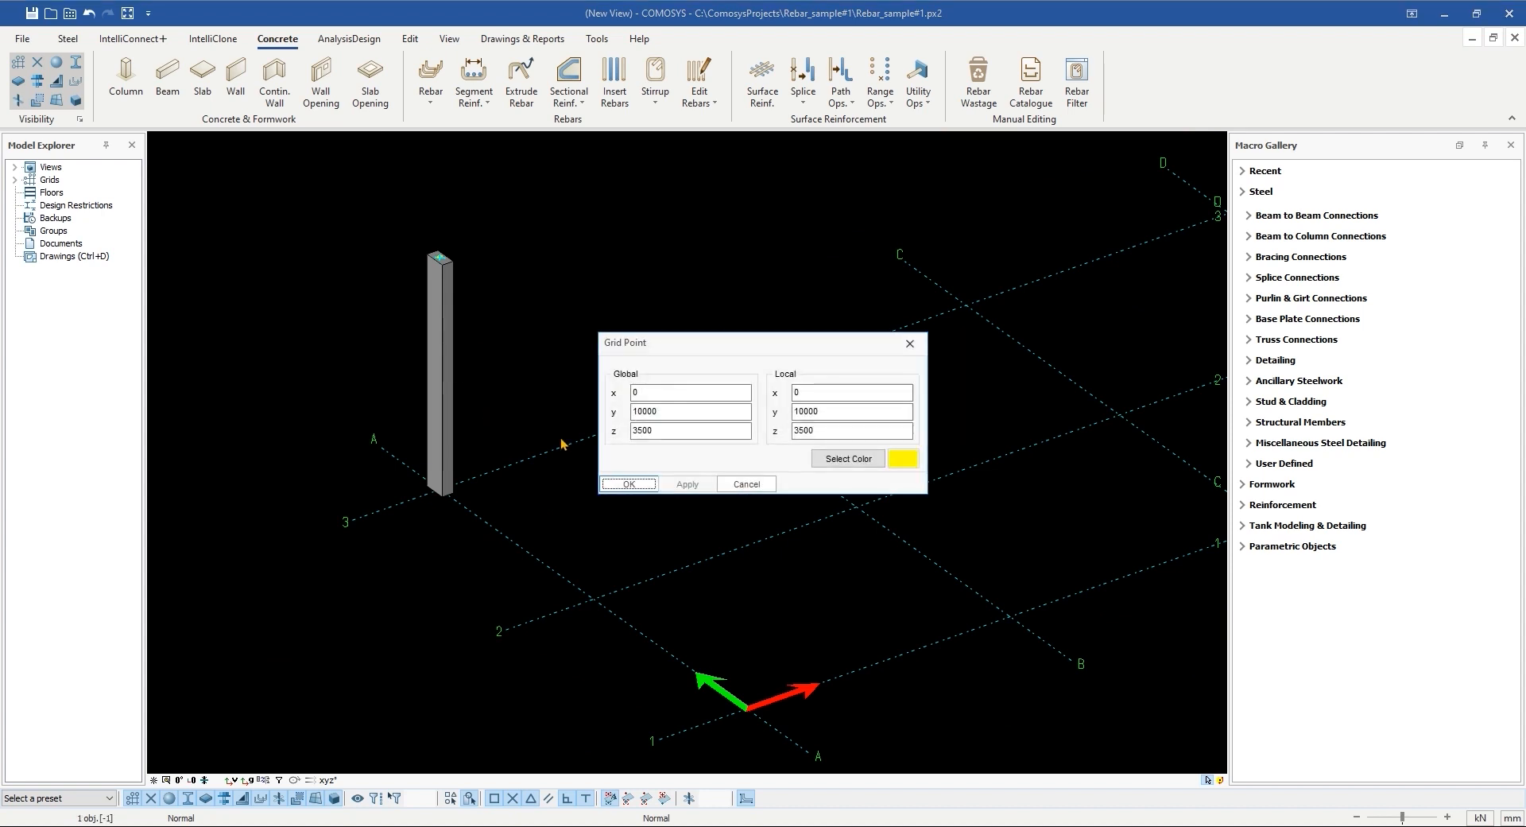
click(765, 488)
Step: Set the column's length to 3500 above and 1000 below its insertion point, and save the project
scroll(510, 266, down, 2)
middle_drag(510, 264, 465, 332)
click(447, 371)
double_click(448, 371)
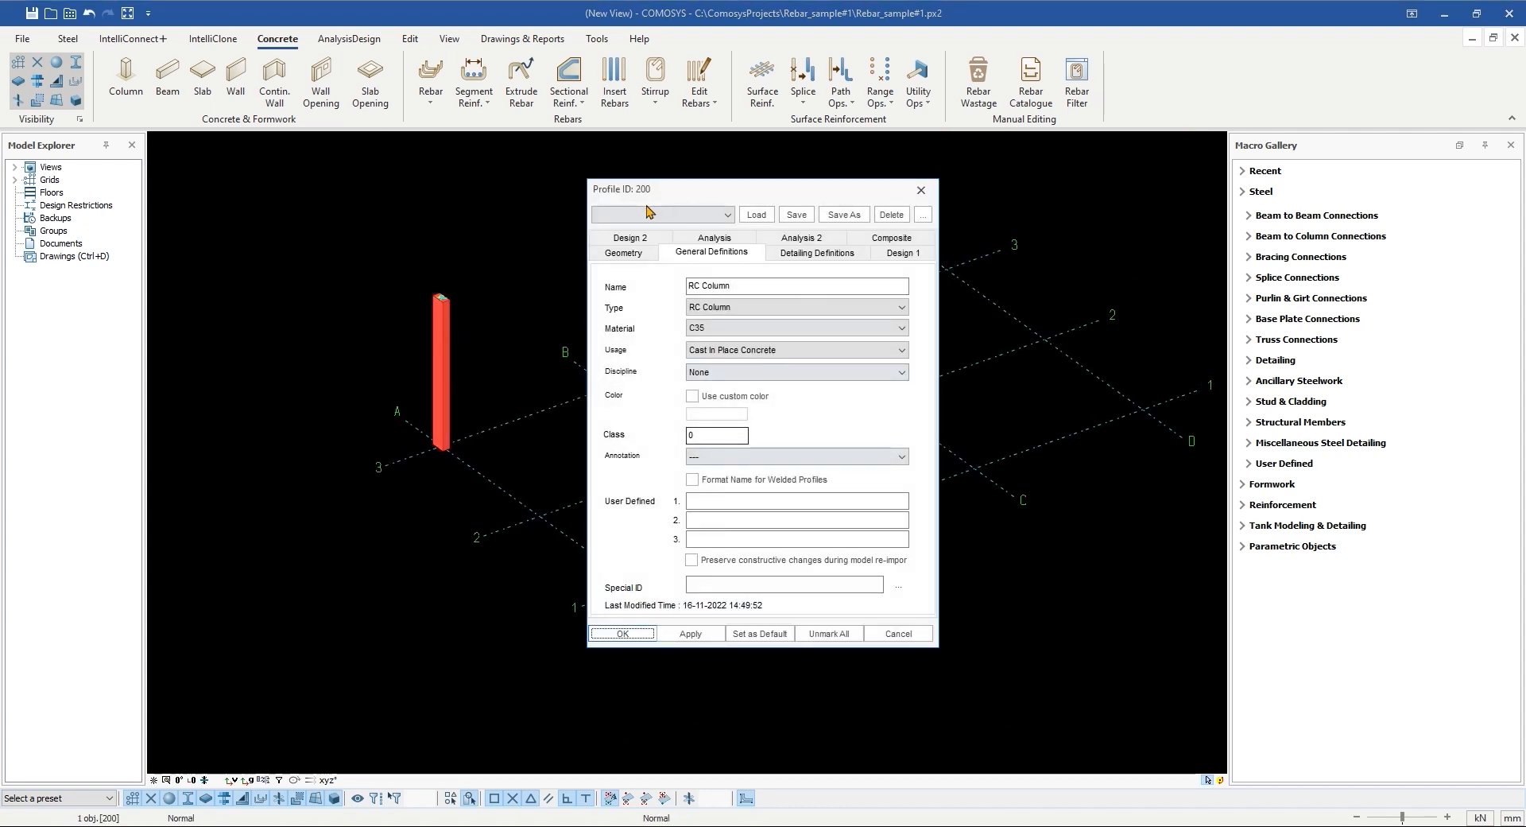
click(623, 252)
click(711, 473)
text(3500)
text(1000)
click(692, 634)
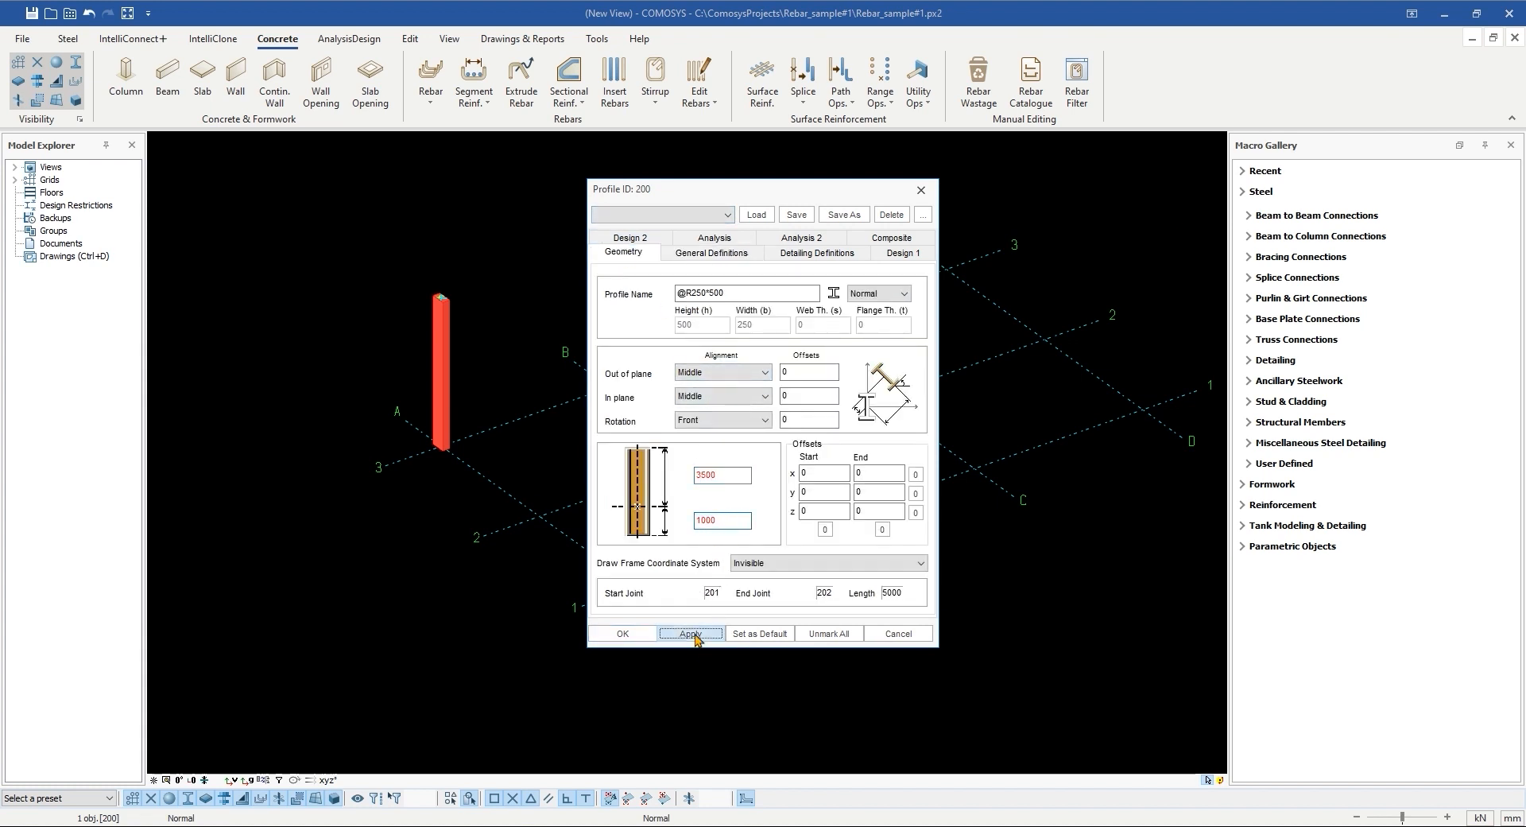
click(621, 635)
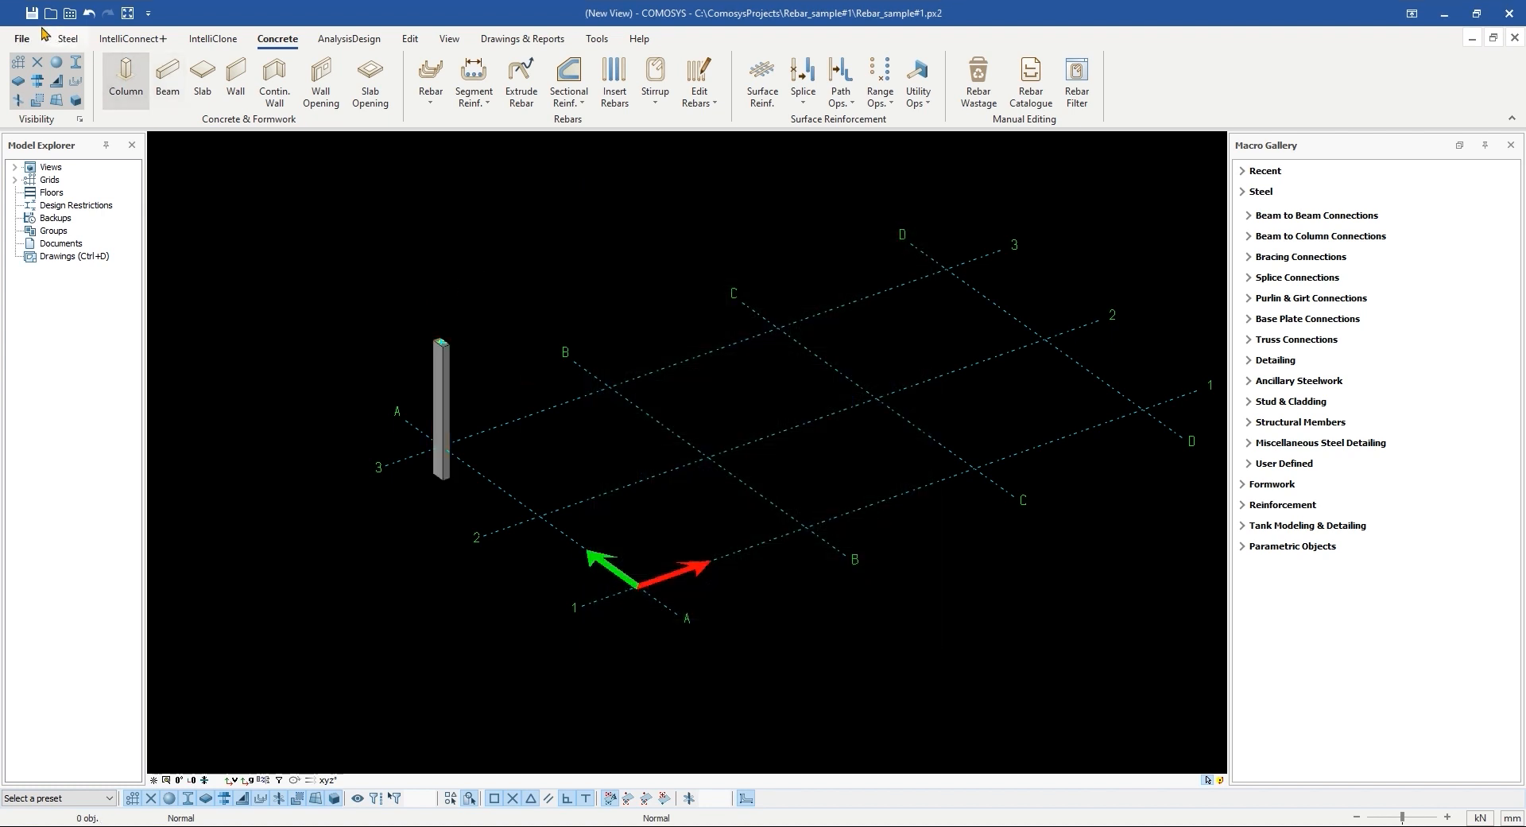
click(37, 21)
Step: Copy the column from grid point A-3 along grid line 3 to B-3, C-3 and D-3
middle_drag(379, 286, 341, 286)
scroll(425, 314, up, 3)
scroll(436, 303, down, 3)
right_drag(485, 298, 554, 287)
click(501, 278)
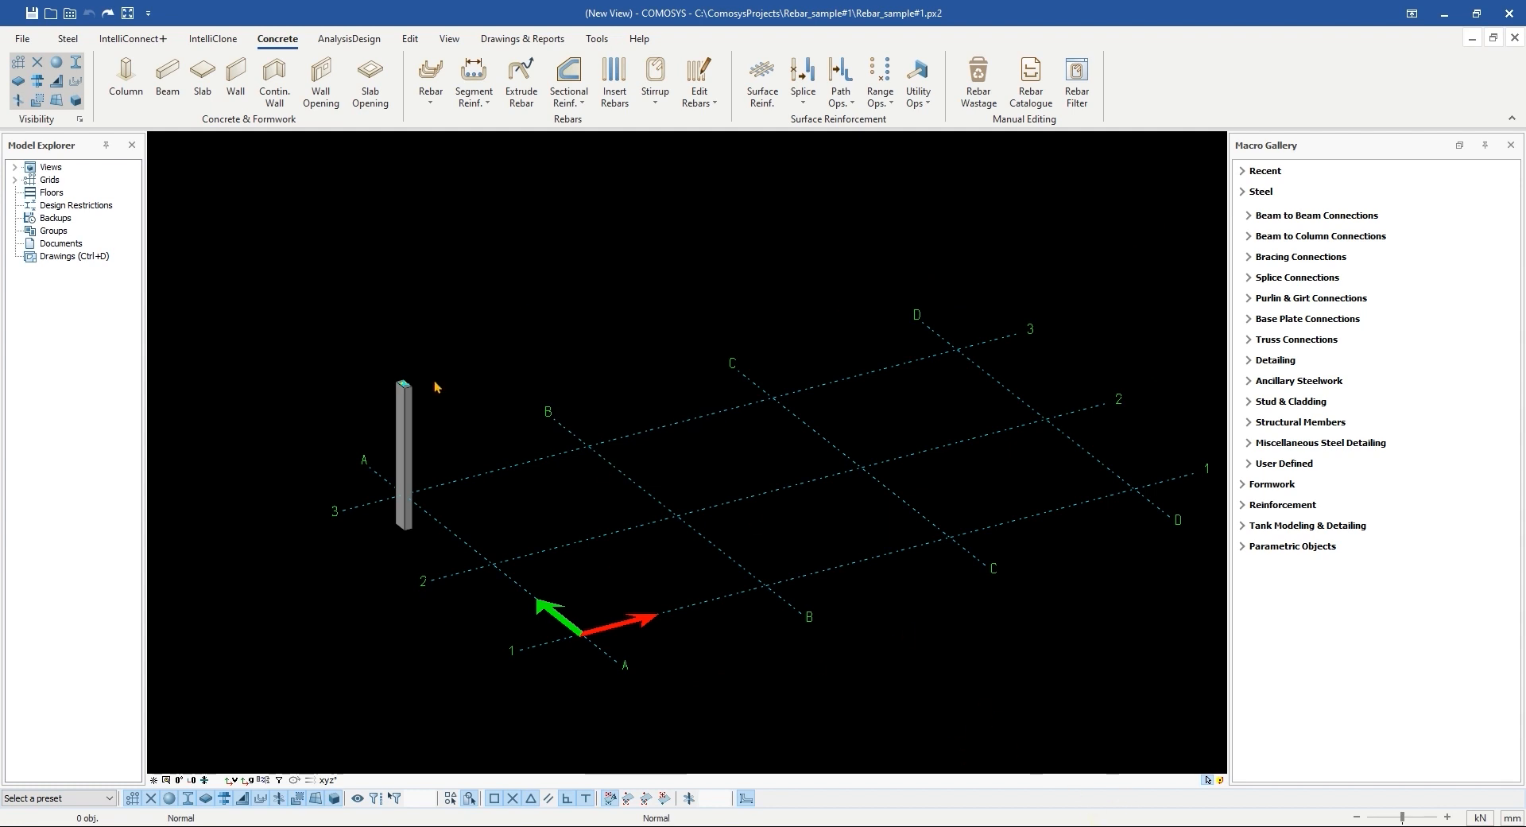
click(411, 415)
right_click(436, 329)
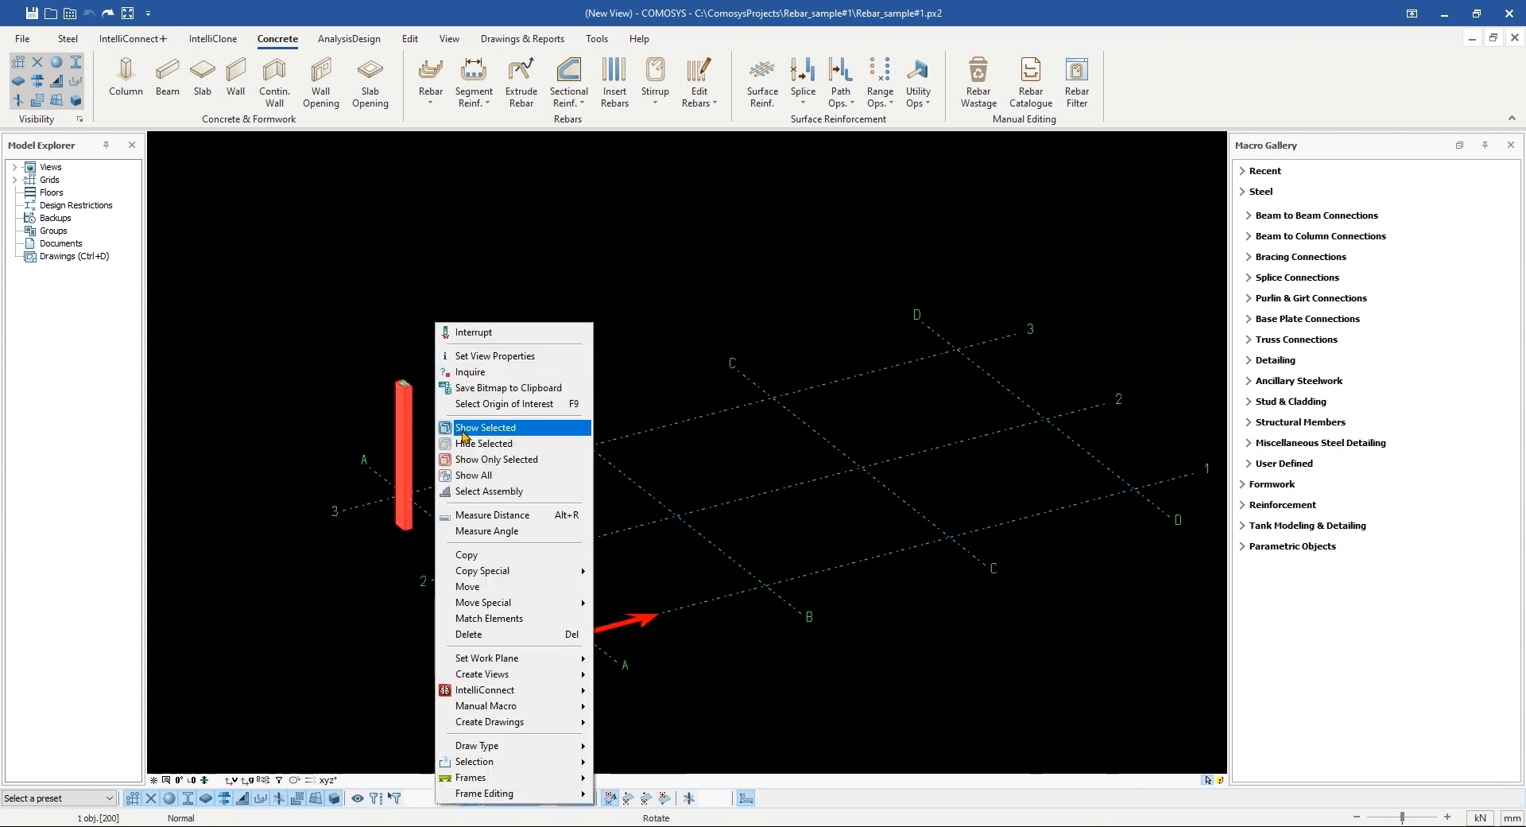
click(471, 569)
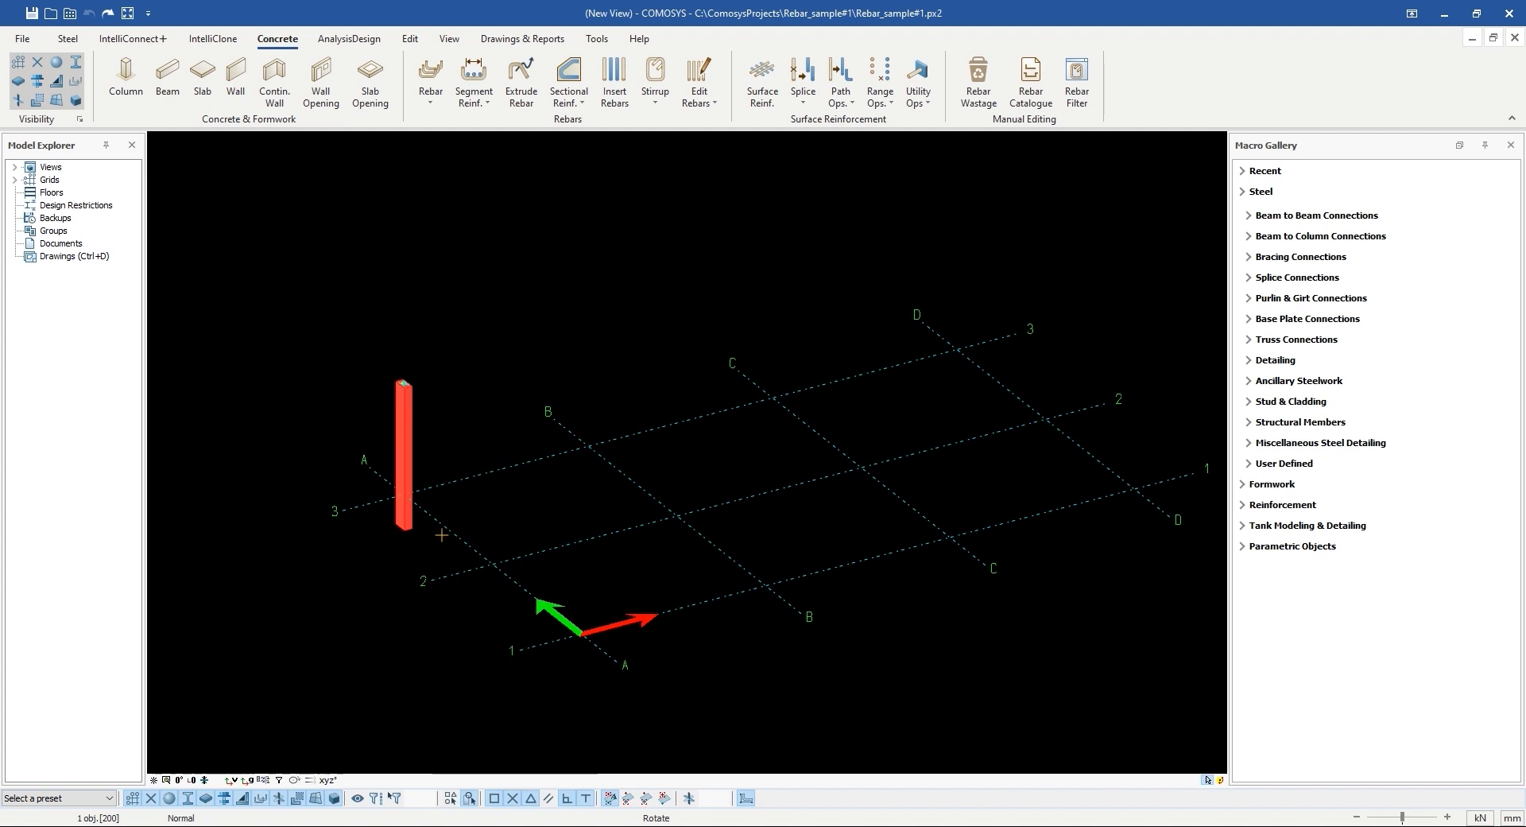
click(403, 491)
click(589, 447)
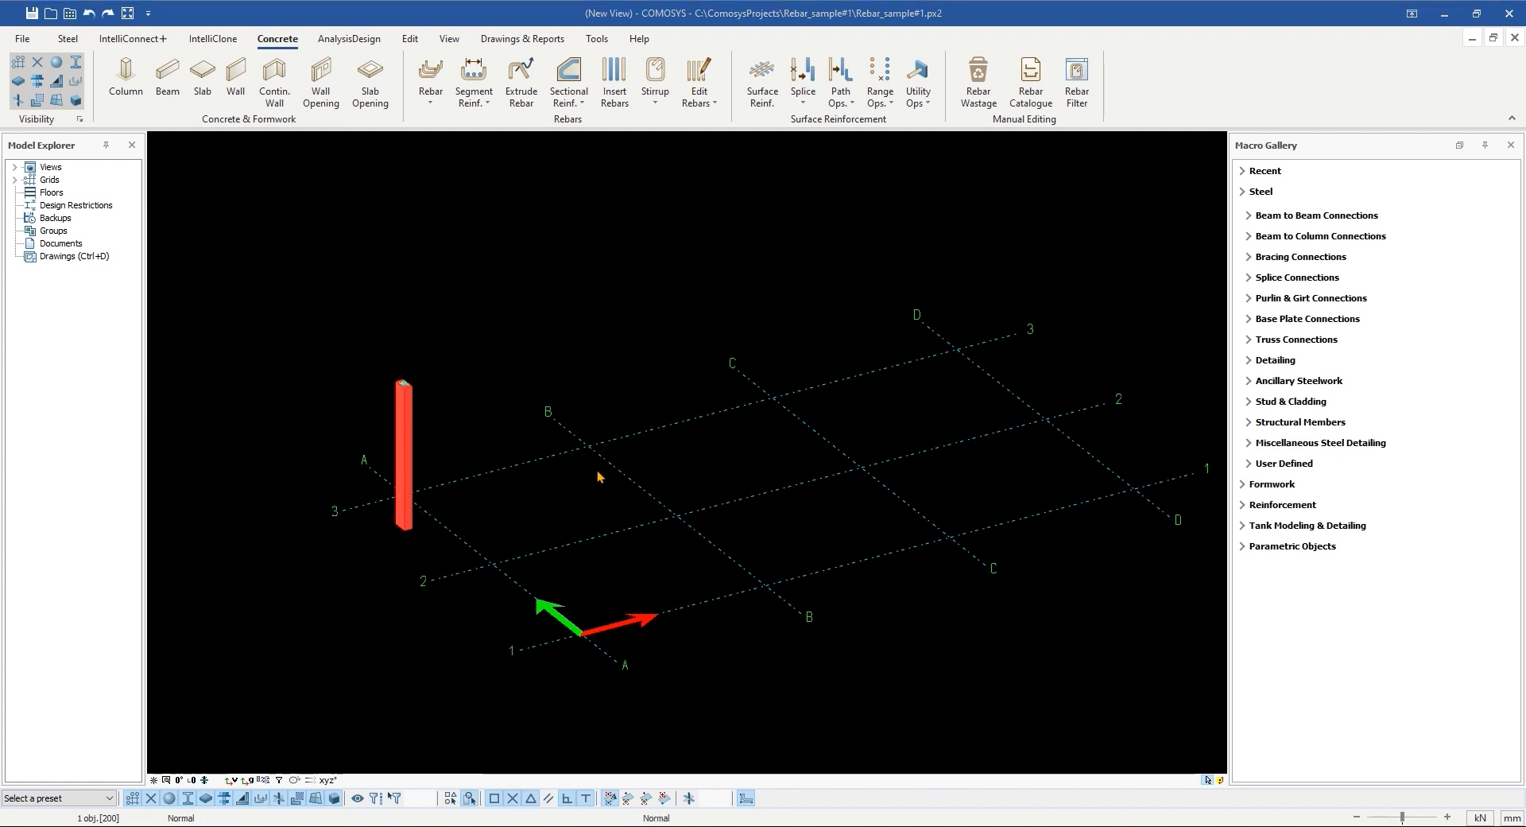
click(773, 397)
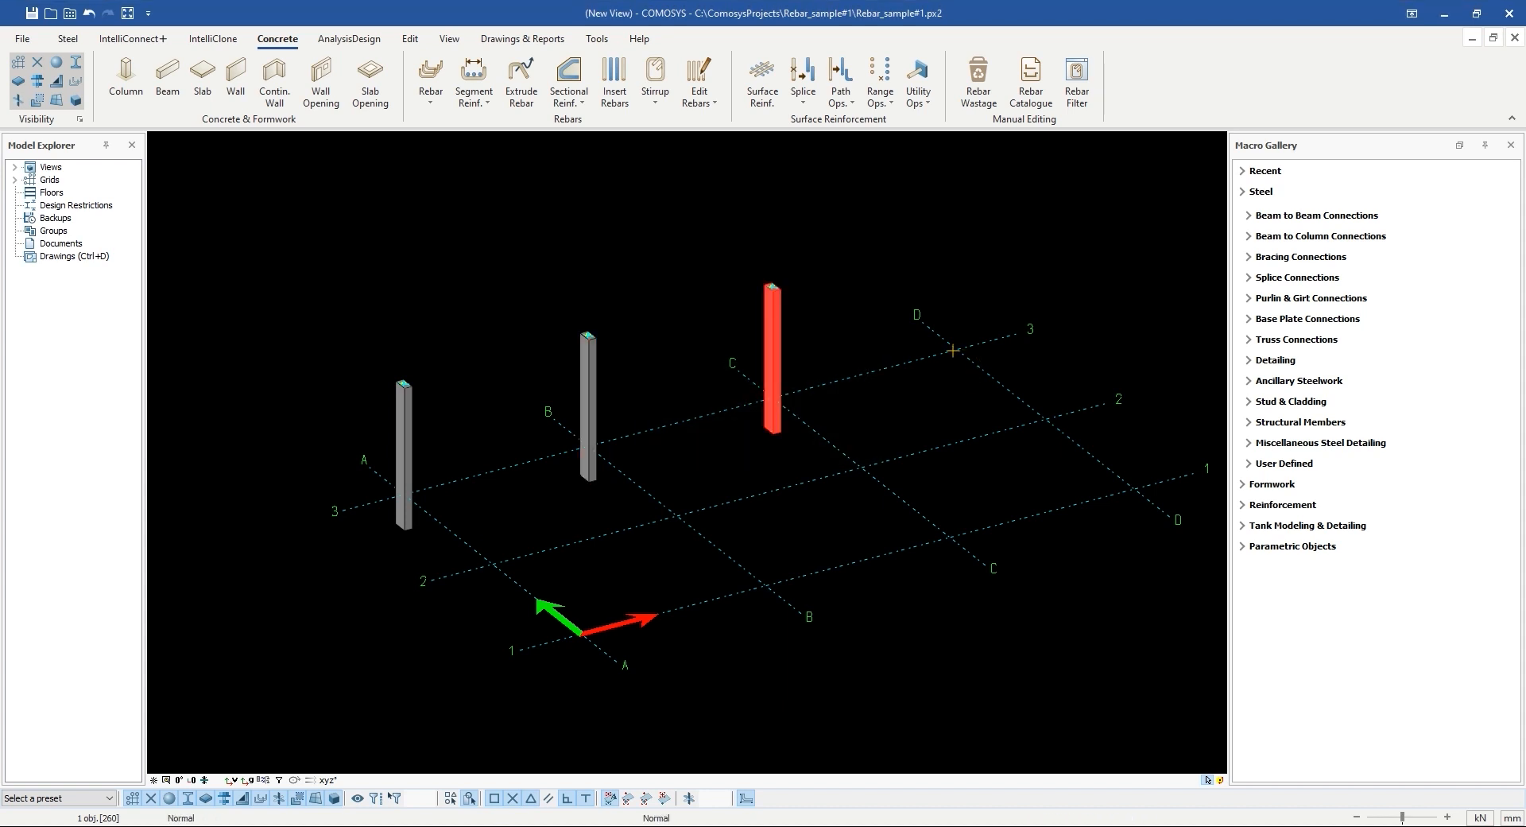
click(952, 350)
Step: Copy the column along grid line 2 to D-2, C-2, B-2 and A-2
click(1046, 417)
click(862, 465)
click(677, 515)
click(496, 562)
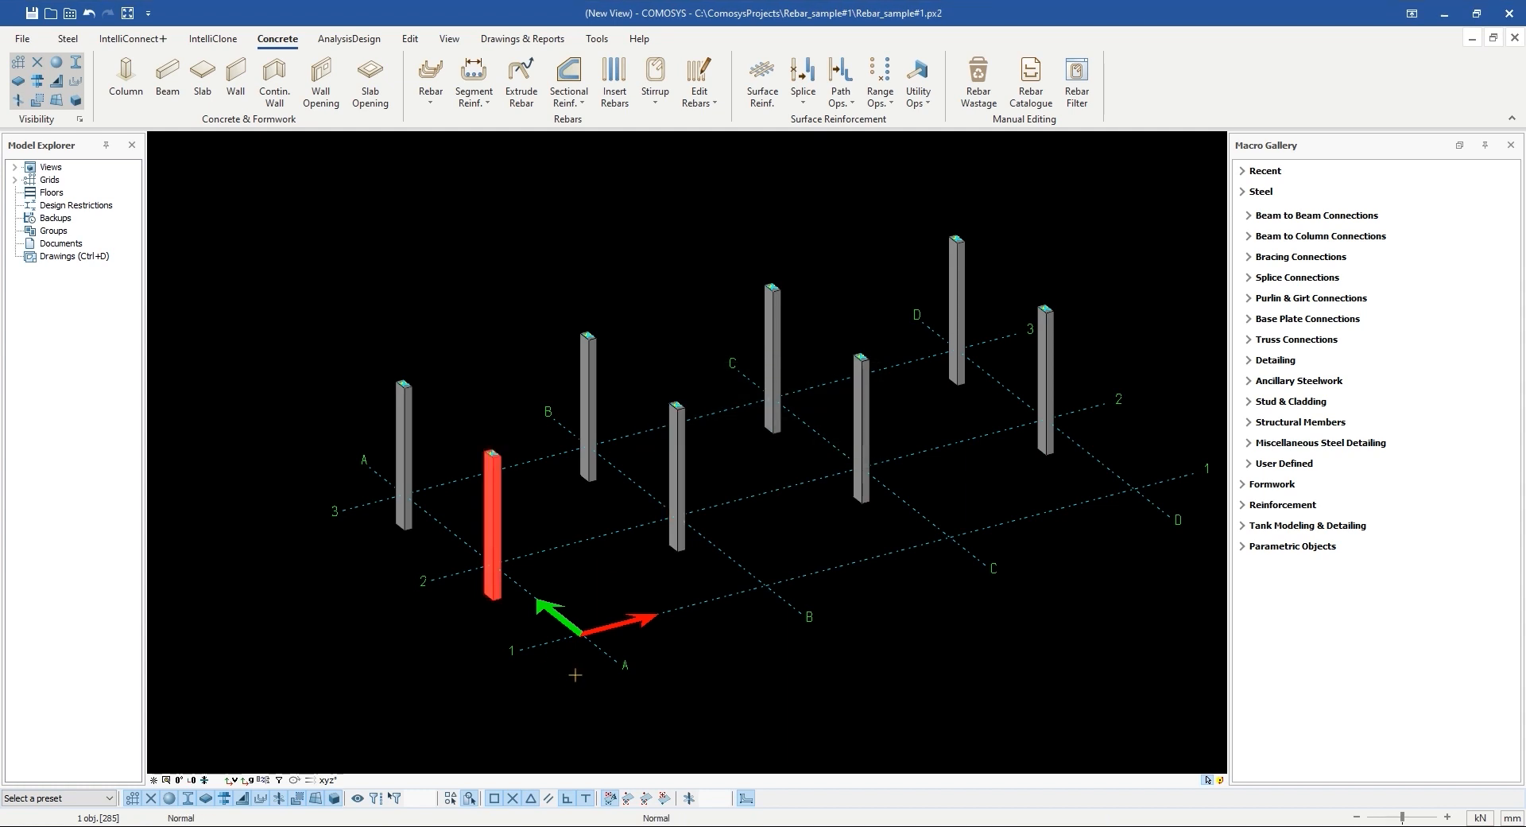
Step: Copy the column along grid line 1 to A-1, B-1 and C-1, and save the project
click(582, 633)
click(764, 586)
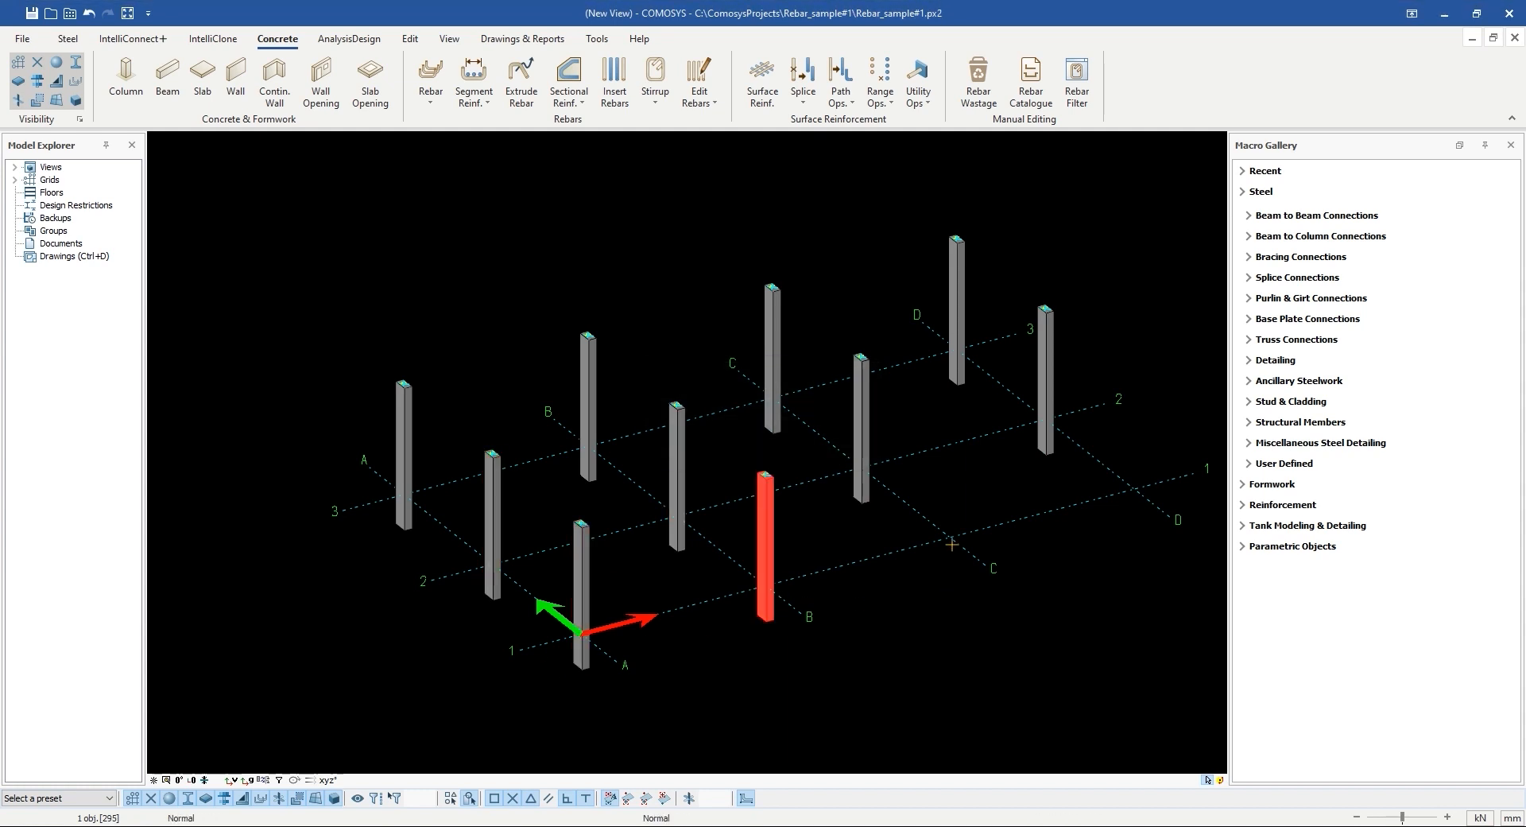
click(949, 539)
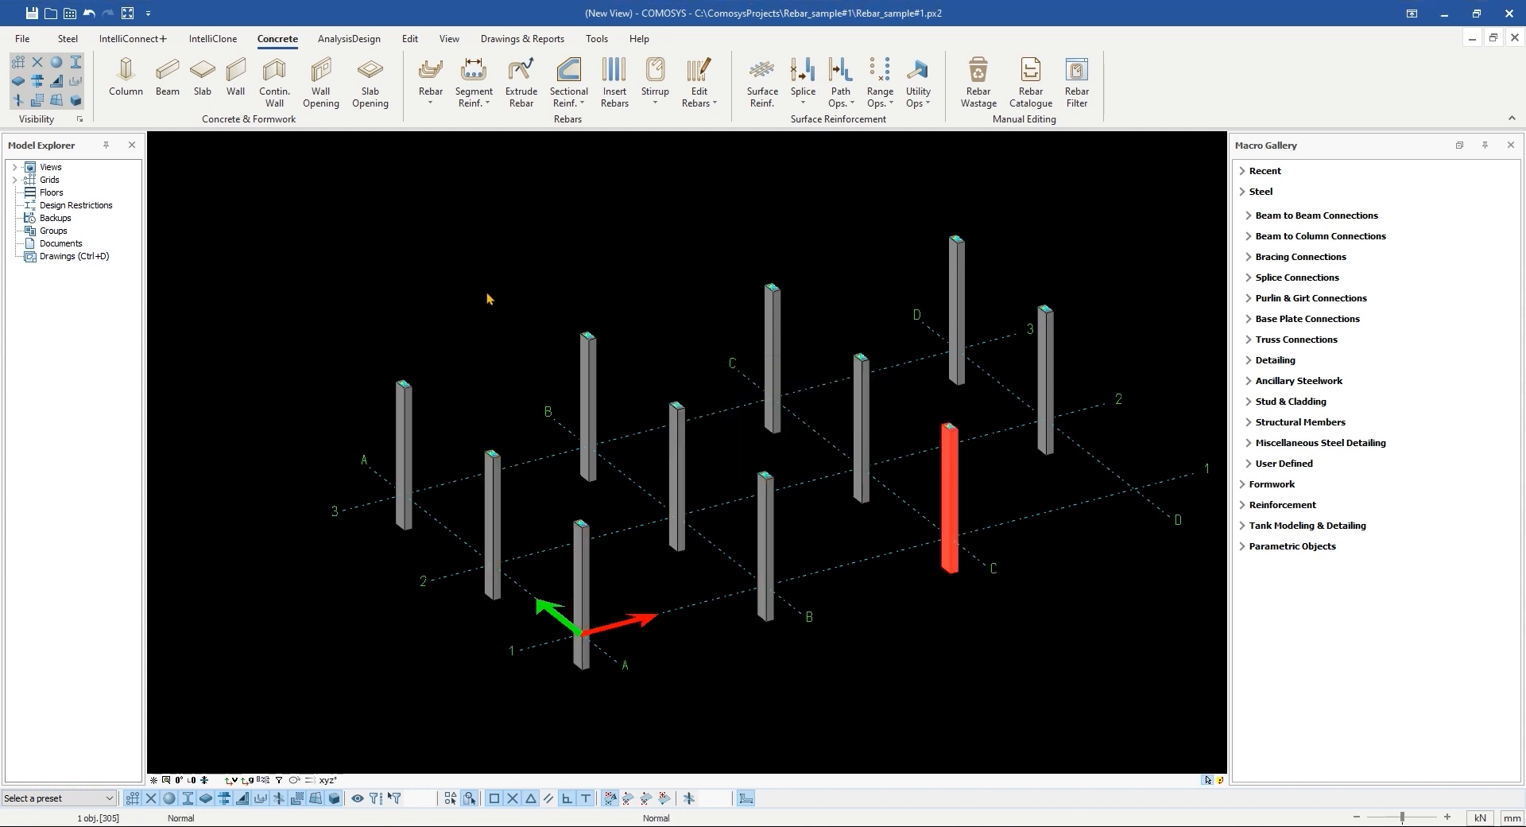
click(32, 12)
middle_drag(375, 314, 377, 358)
key(Escape)
Step: Open the properties of the Pad Footing macro from the Formwork foundation macros
scroll(377, 357, down, 1)
middle_drag(447, 426, 451, 432)
right_click(448, 432)
click(429, 372)
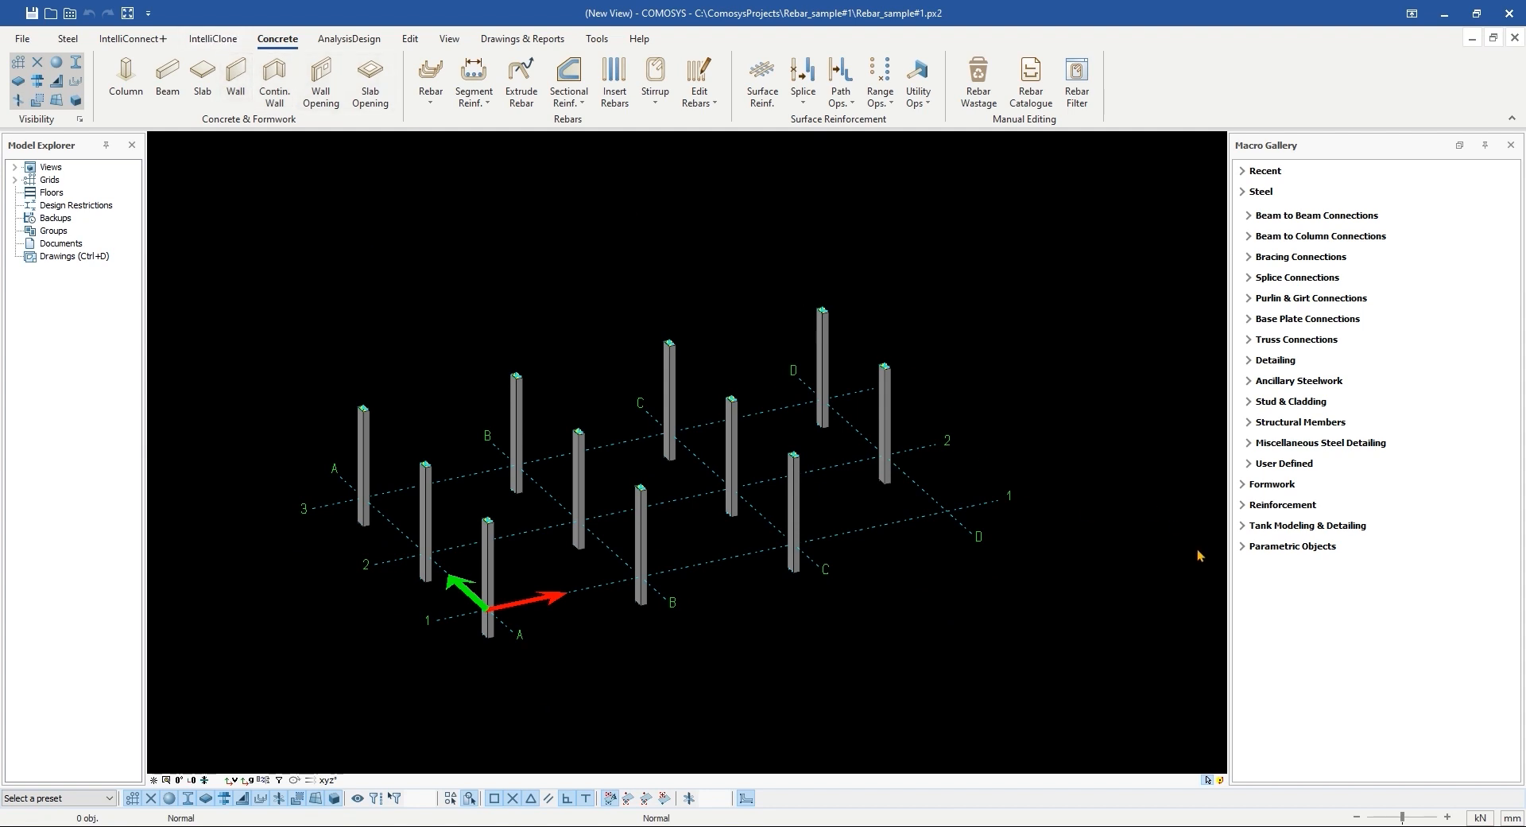
click(1244, 486)
click(1249, 566)
scroll(1263, 509, down, 2)
double_click(1290, 470)
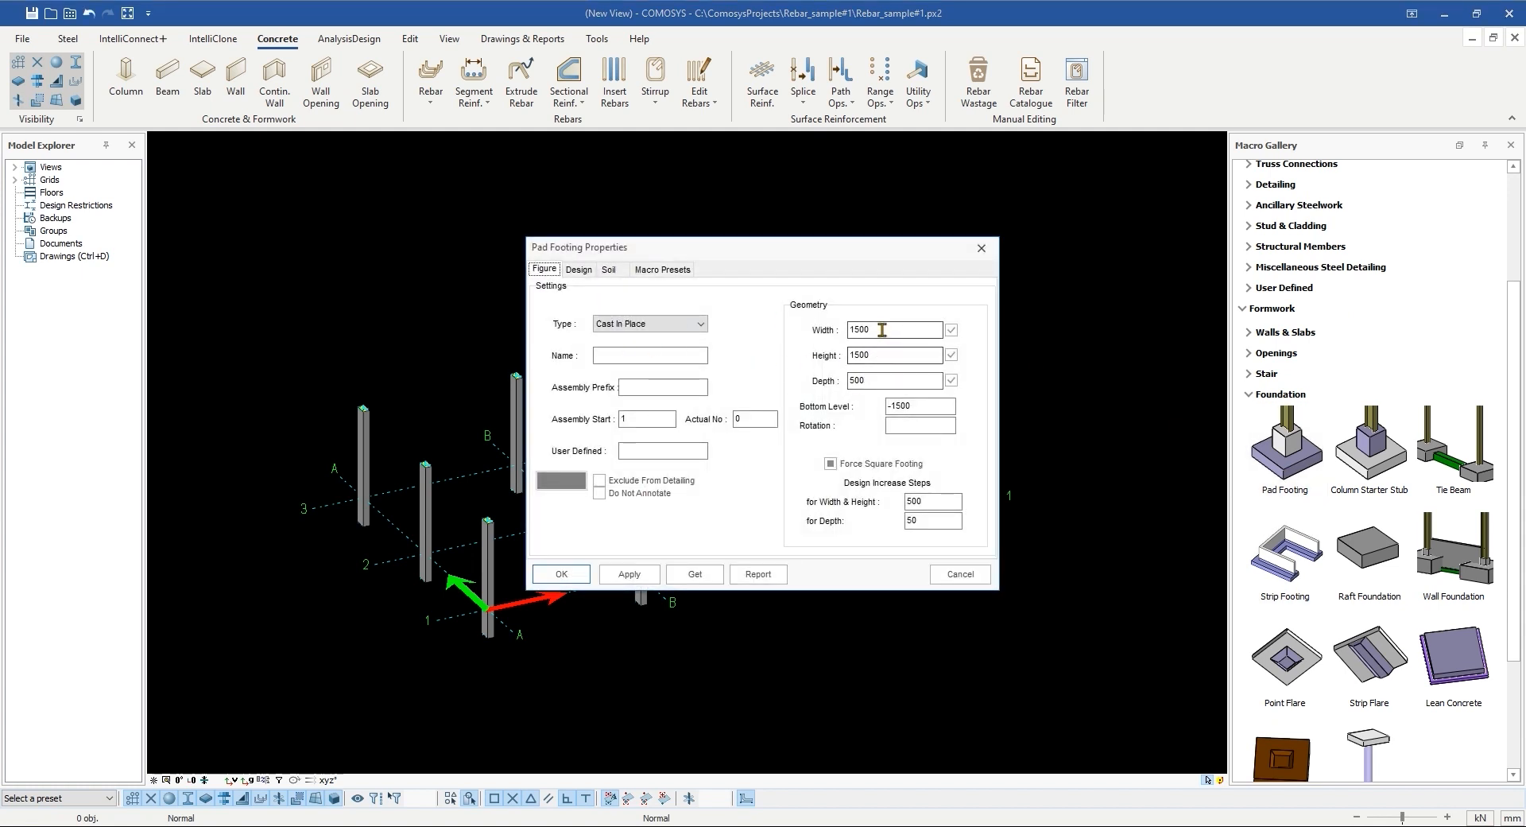
Step: Examine the pad footing's geometry, type, design, soil and macro preset settings
drag(873, 355, 787, 391)
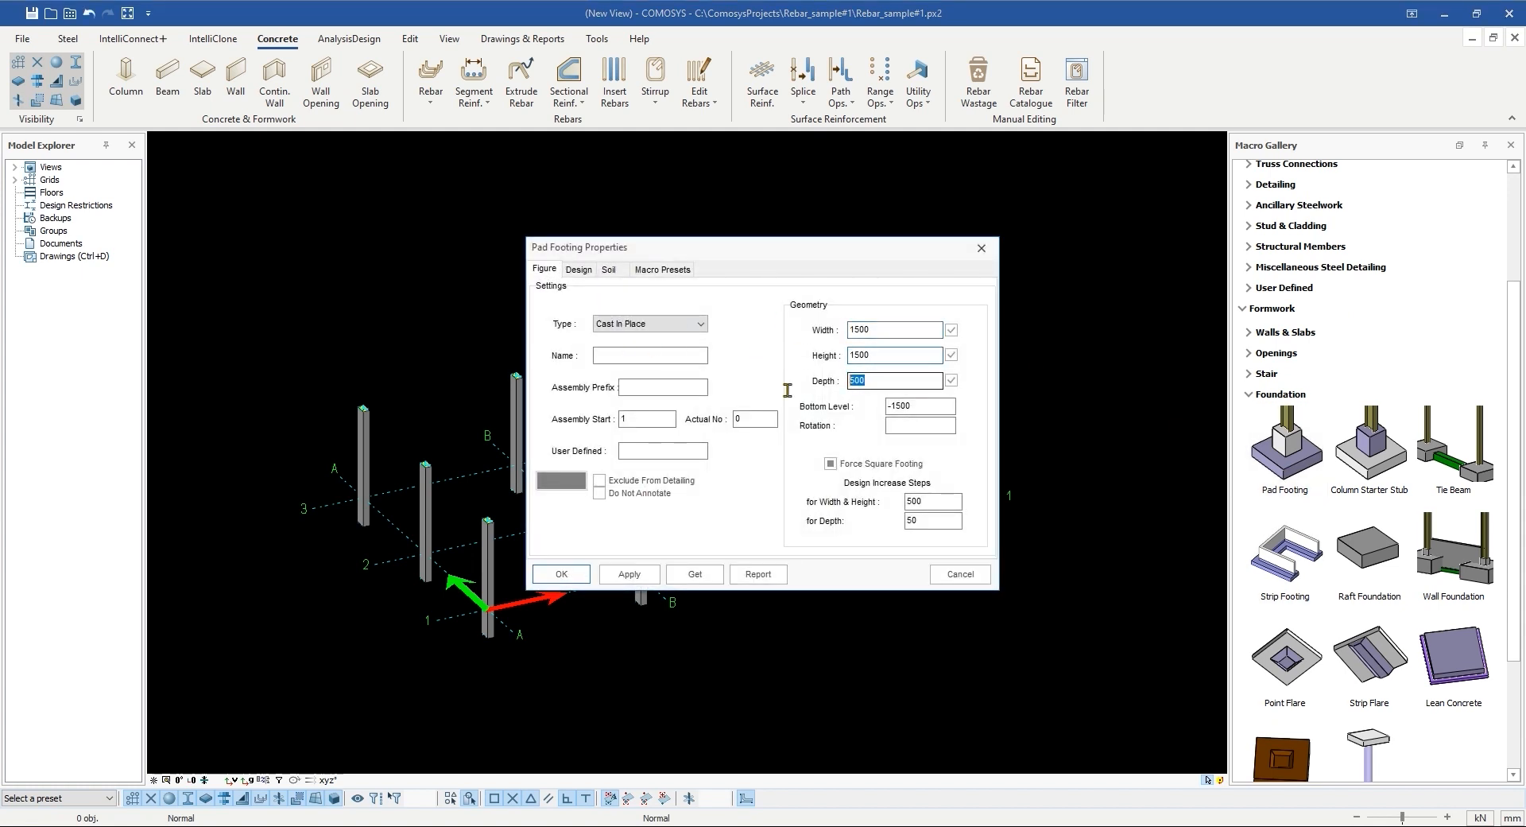
click(931, 501)
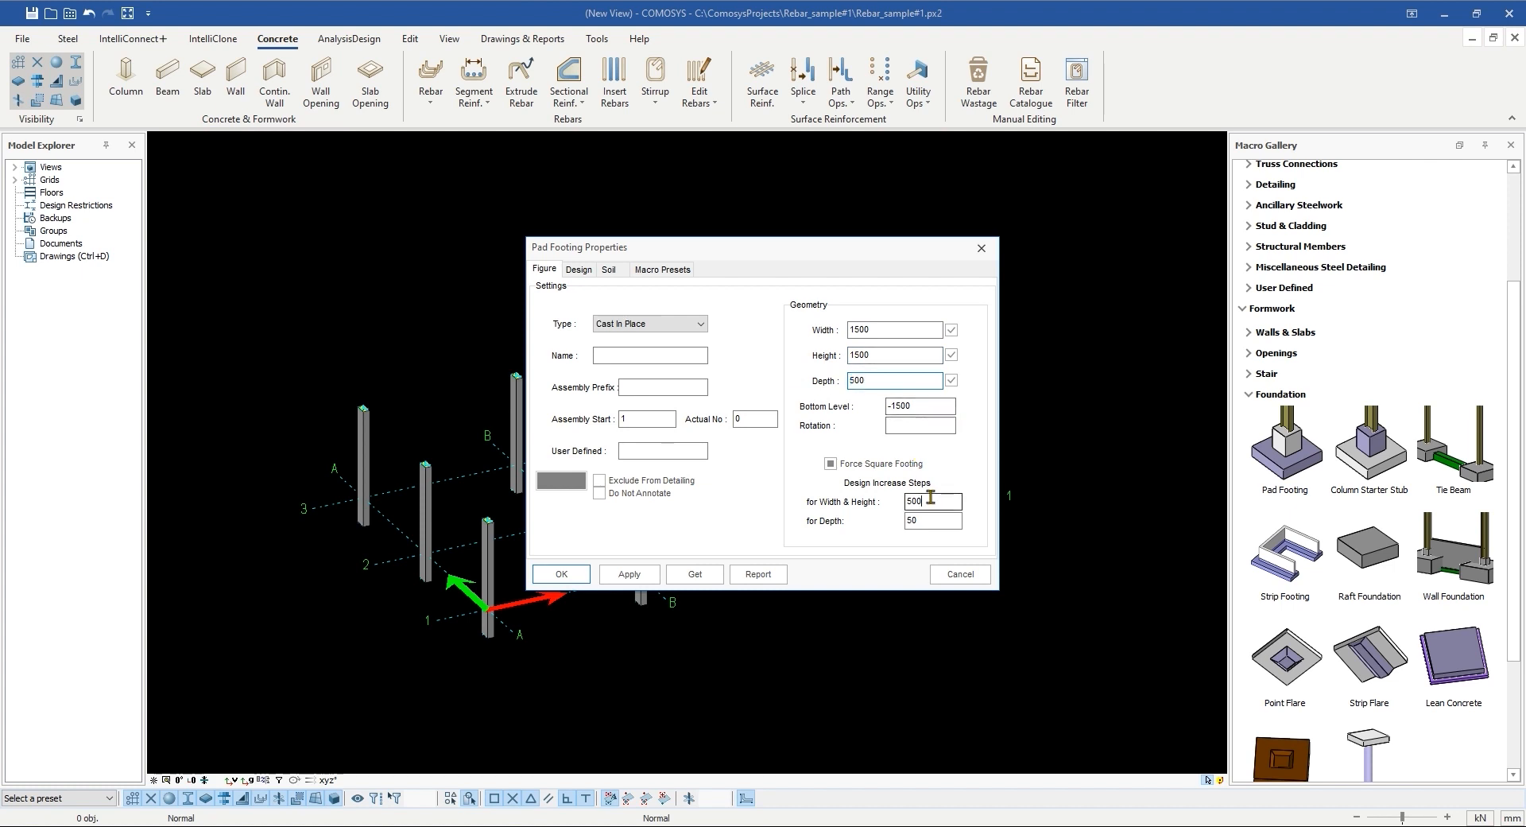
click(627, 325)
click(627, 325)
click(579, 269)
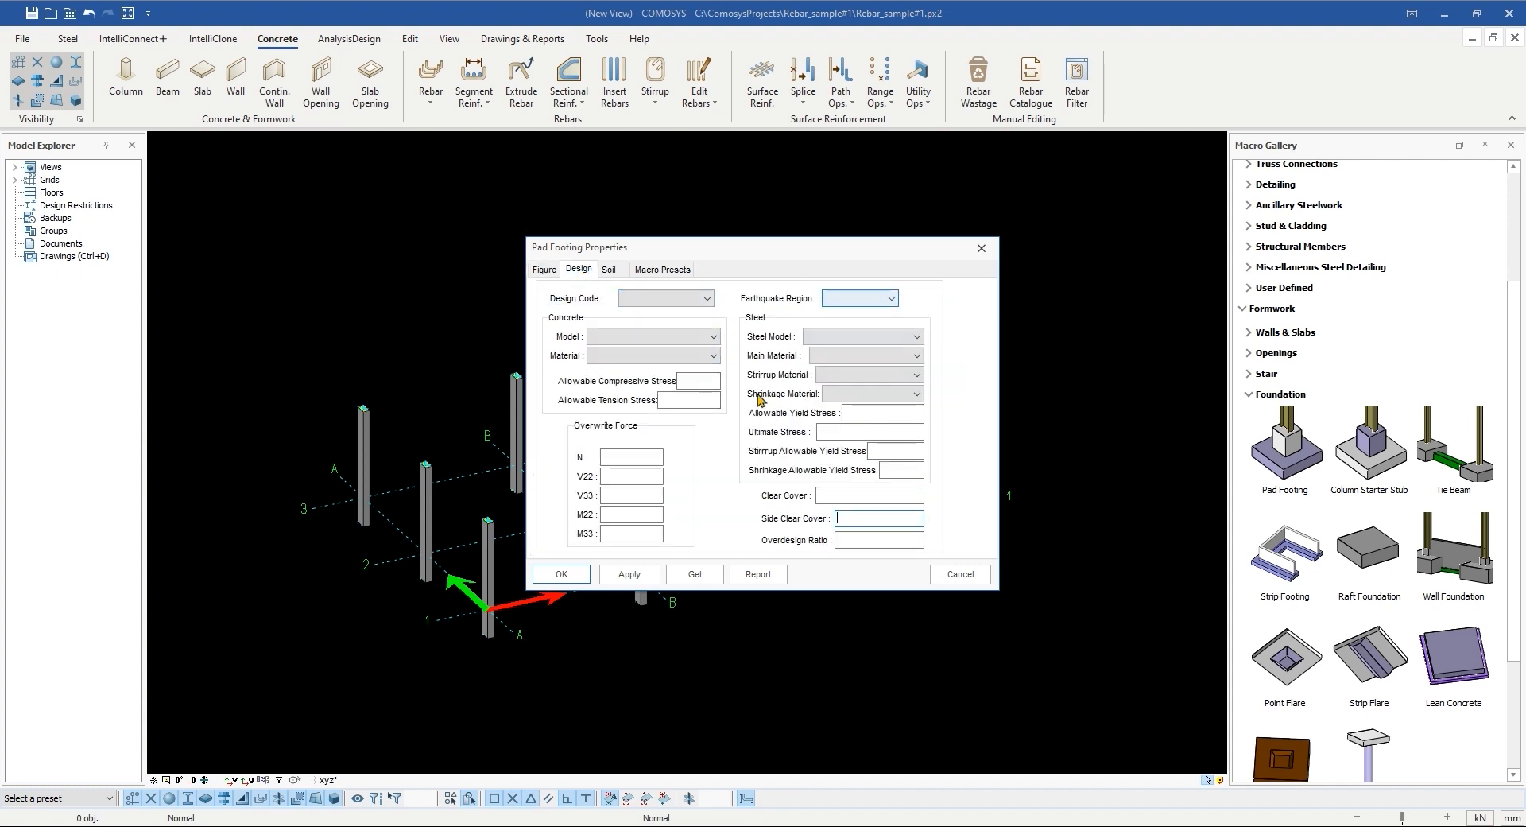
click(645, 298)
click(843, 301)
click(843, 303)
click(612, 270)
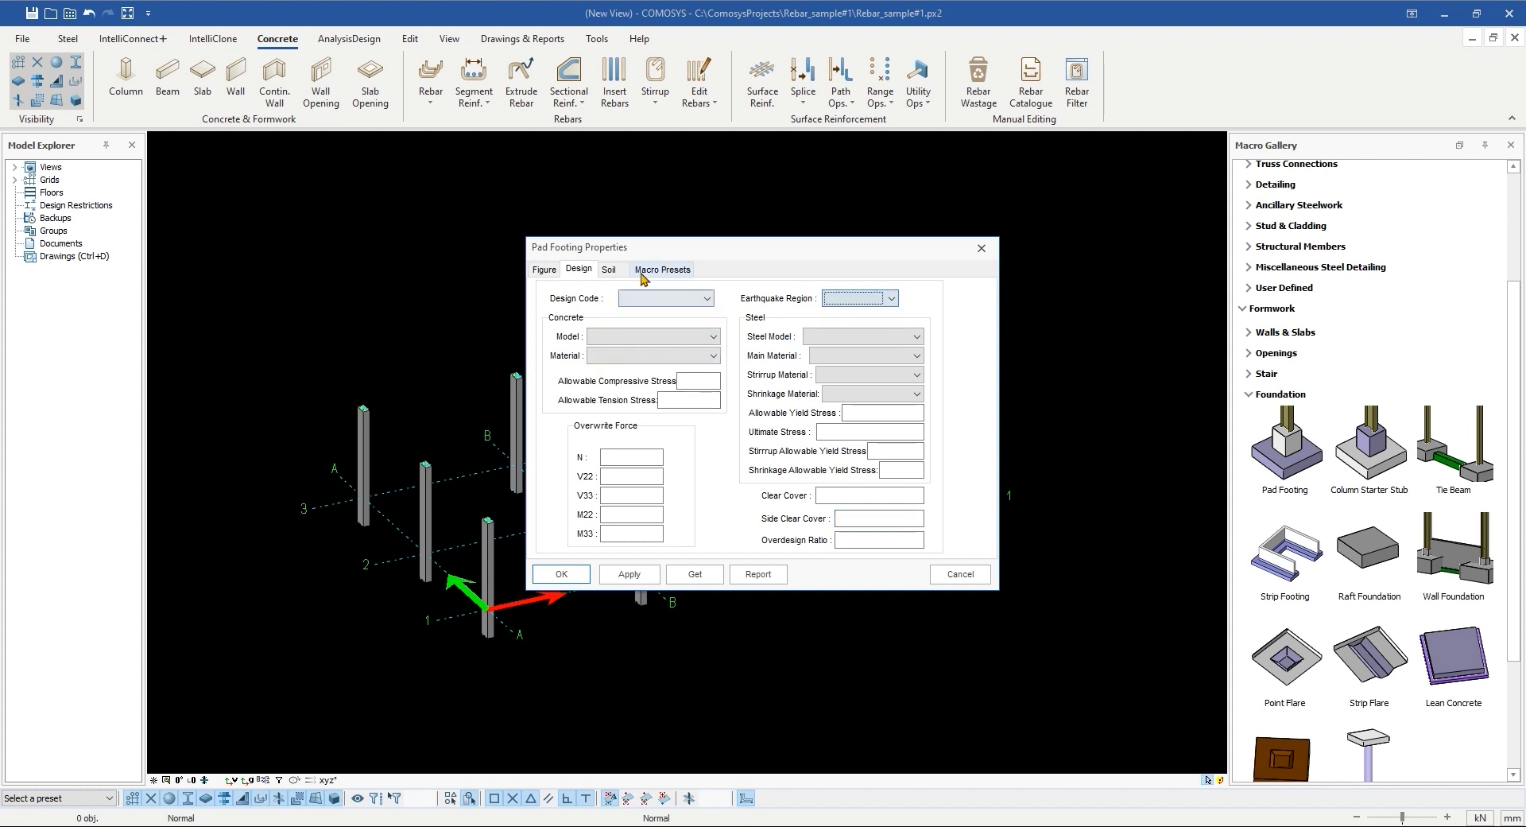
click(612, 271)
click(663, 269)
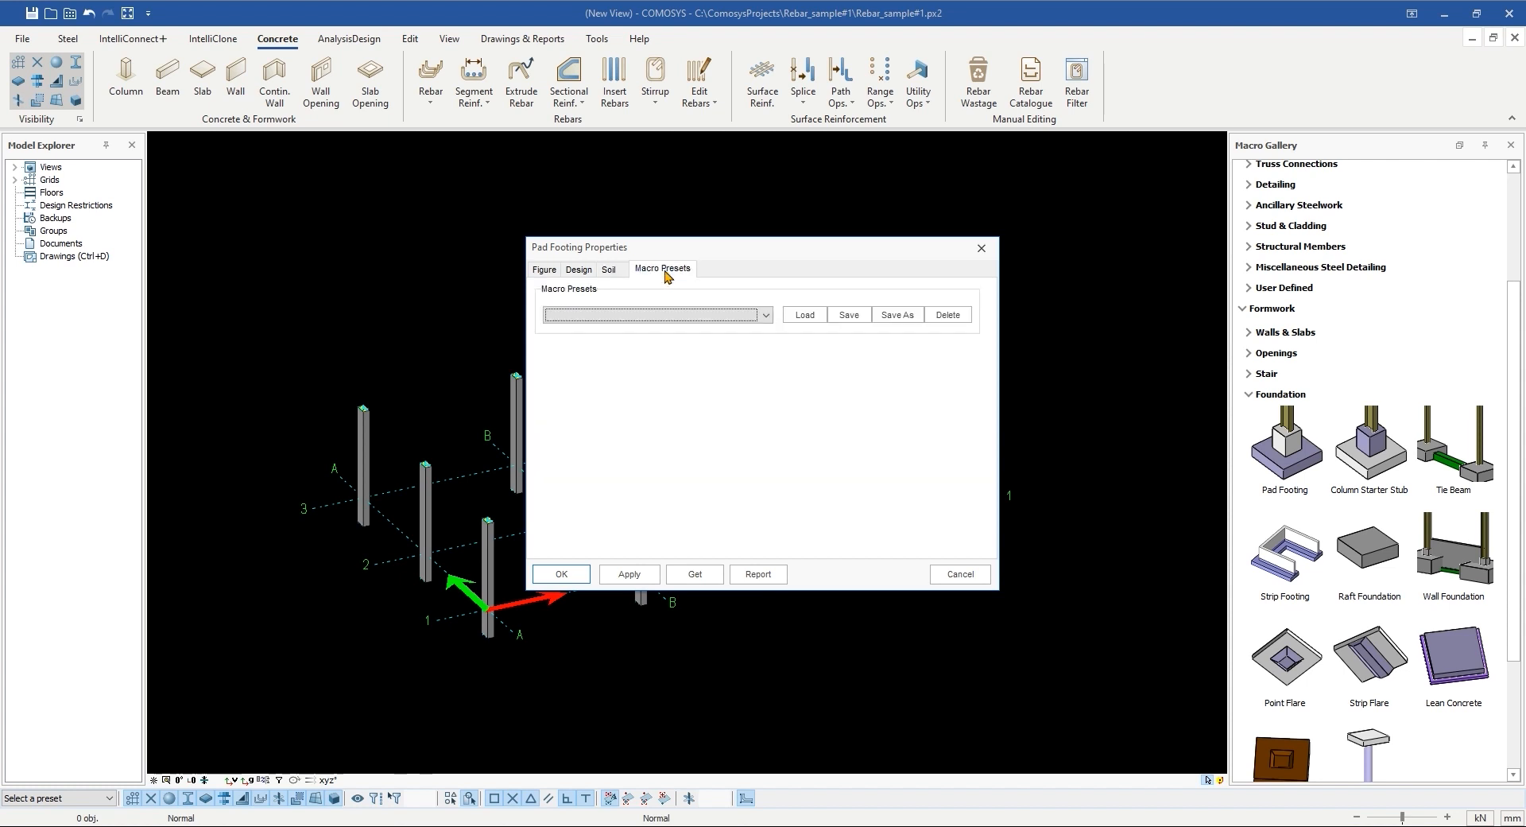
Step: Accept the pad footing settings and place footings under the columns at A-3, A-2 and A-1
click(545, 269)
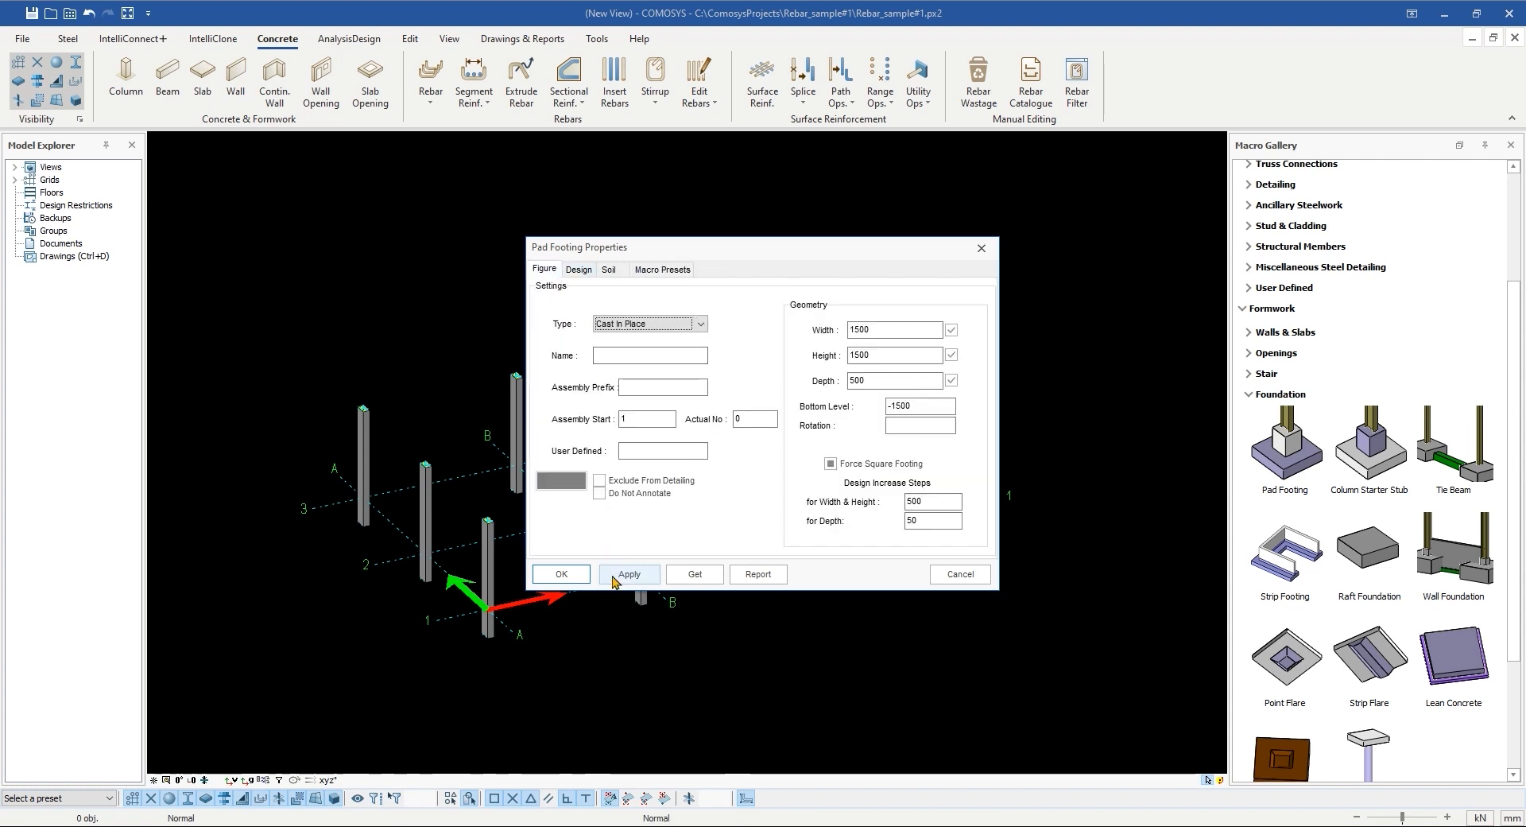
click(561, 574)
click(1286, 453)
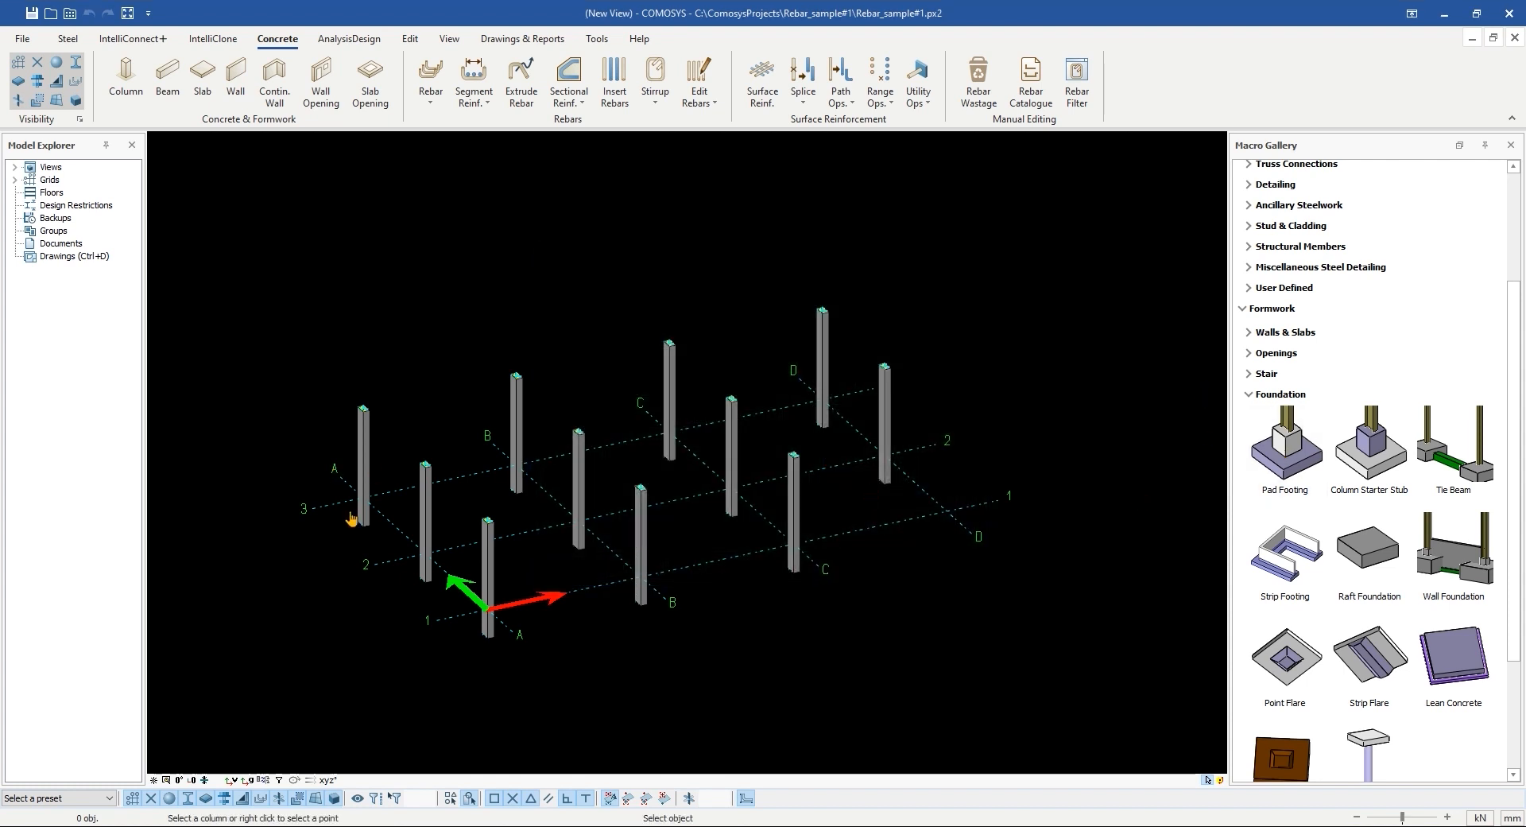
scroll(332, 500, up, 3)
click(363, 525)
click(486, 522)
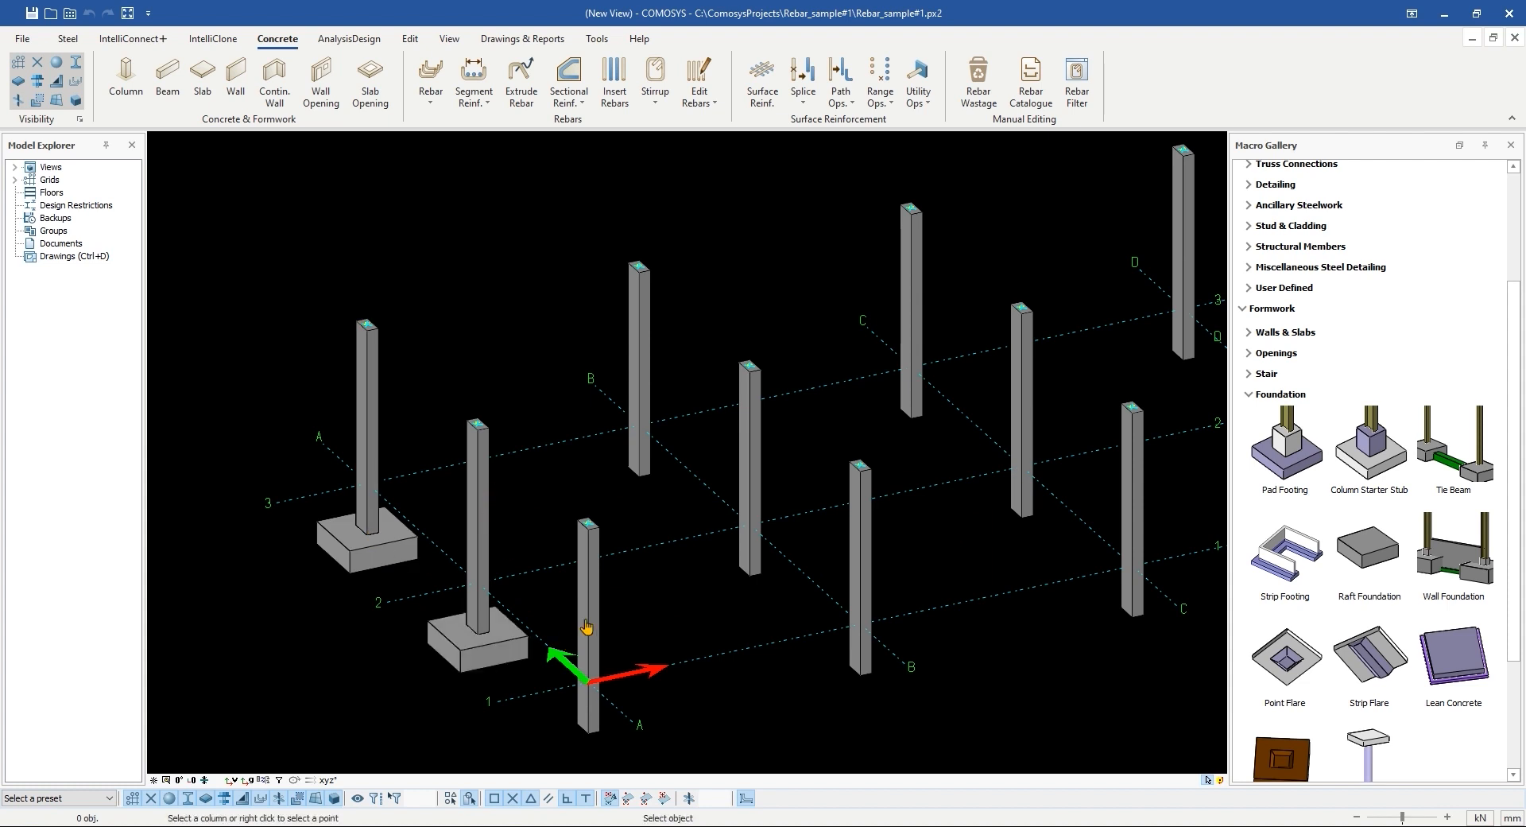
click(587, 627)
Step: Add pad footings under the six columns on grid lines B and C
click(635, 403)
click(751, 479)
click(856, 592)
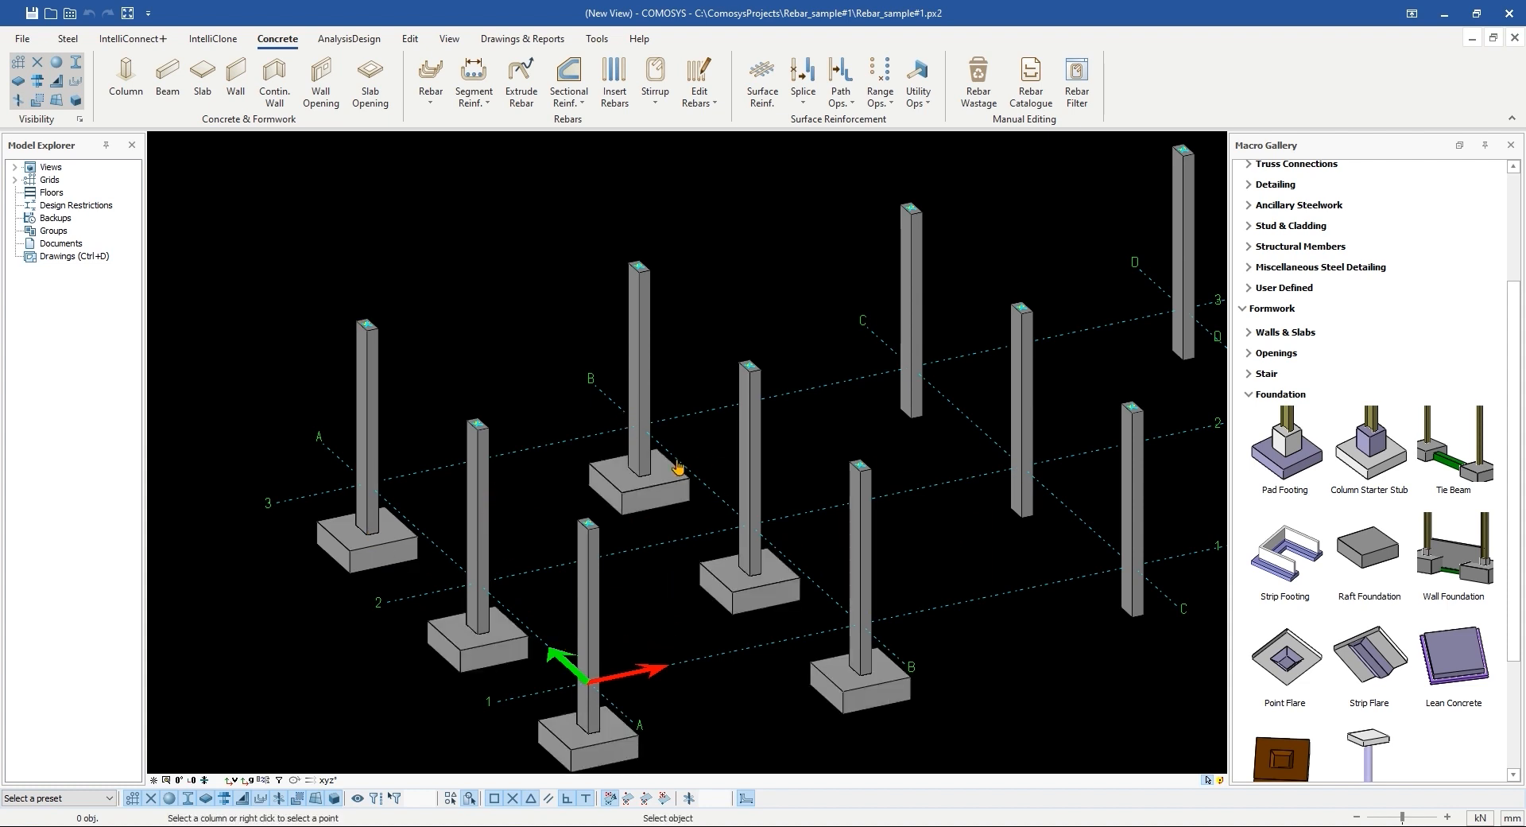
scroll(780, 432, down, 5)
scroll(891, 448, up, 2)
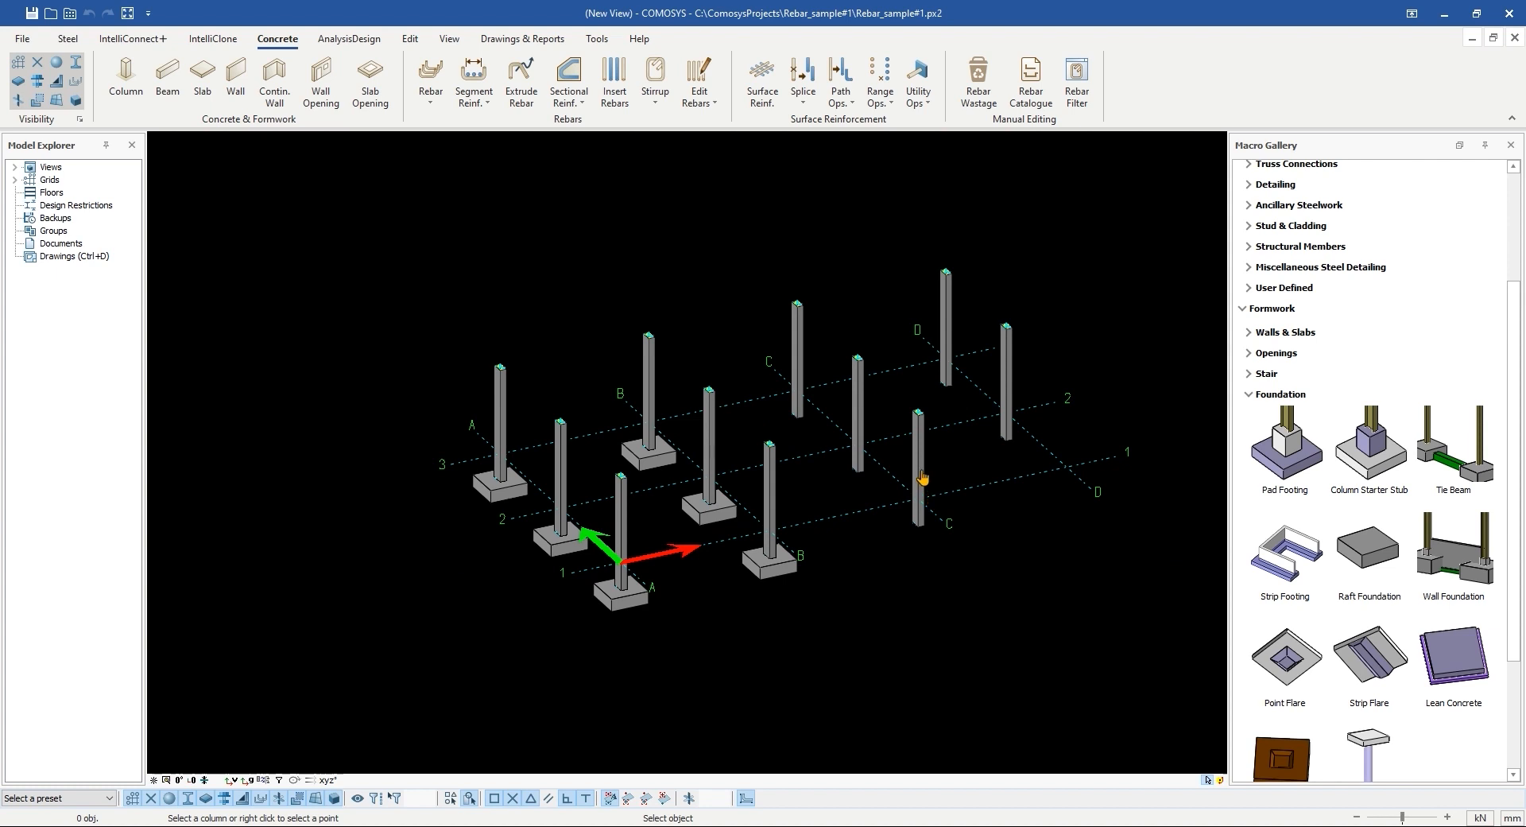
click(920, 473)
click(860, 412)
click(801, 362)
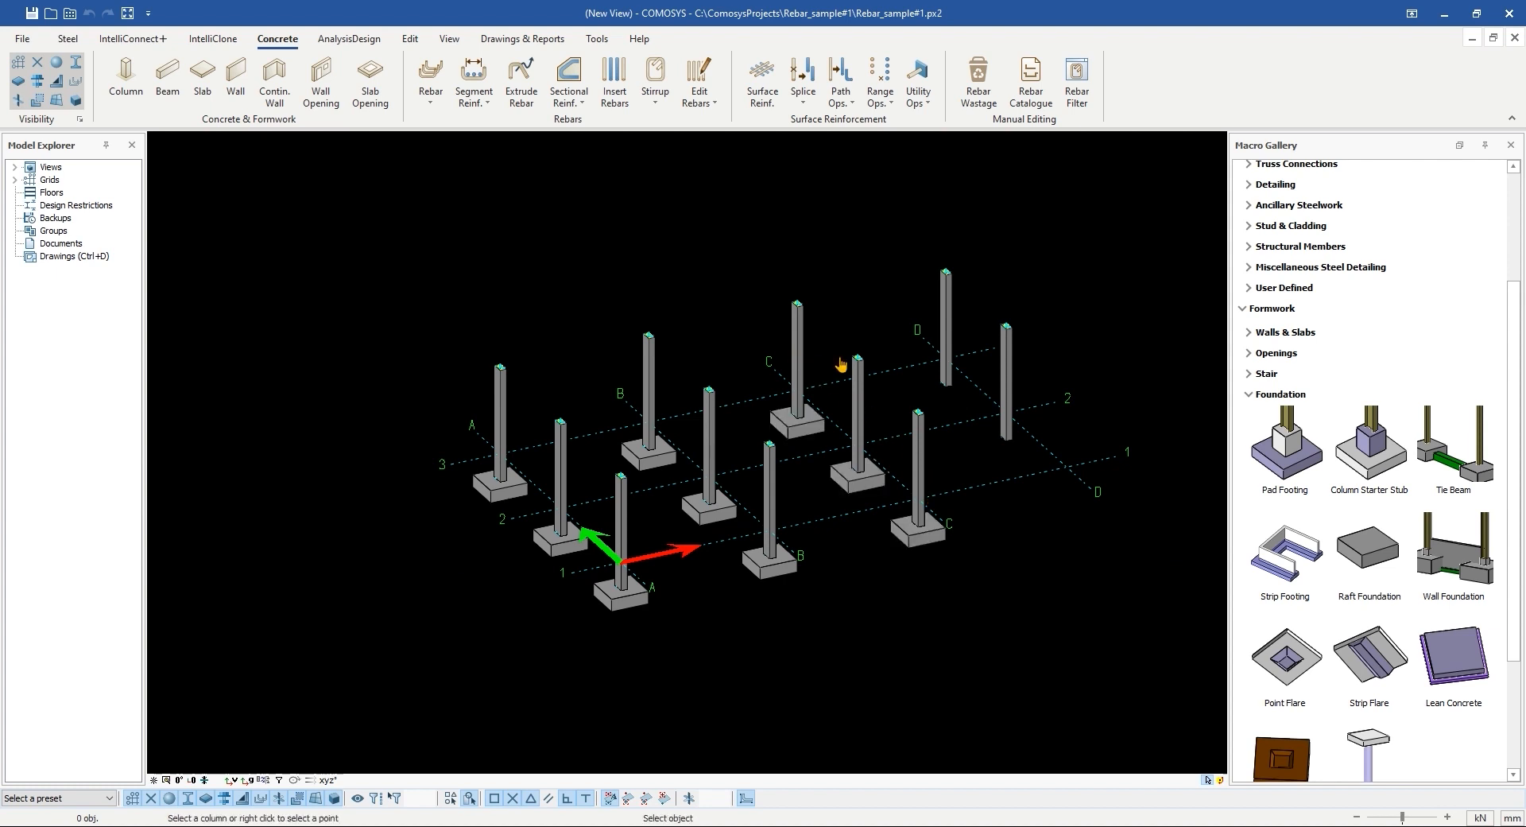
Step: Add pad footings under the columns at D-3 and D-2, end the command and save the project
click(944, 334)
click(1012, 393)
right_click(1054, 337)
right_click(1055, 334)
scroll(1055, 335, down, 2)
middle_drag(1049, 340, 844, 365)
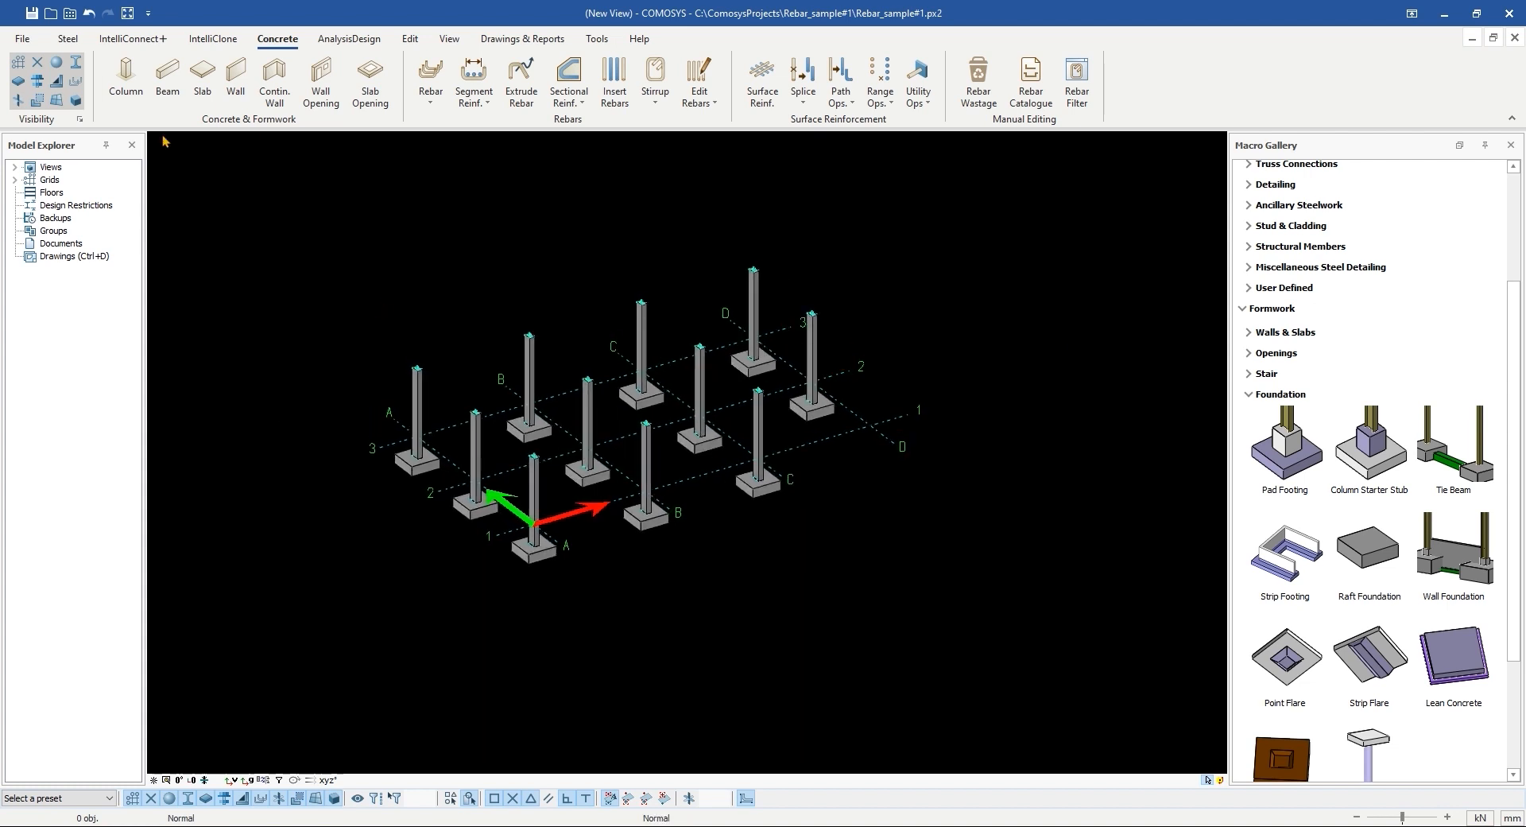
click(32, 14)
Step: Start a beam, change the width in its 500-high rectangular profile, keep material C35 and accept the frame settings
shift+middle_drag(337, 266, 327, 277)
middle_drag(625, 418, 446, 449)
scroll(461, 475, up, 1)
click(167, 79)
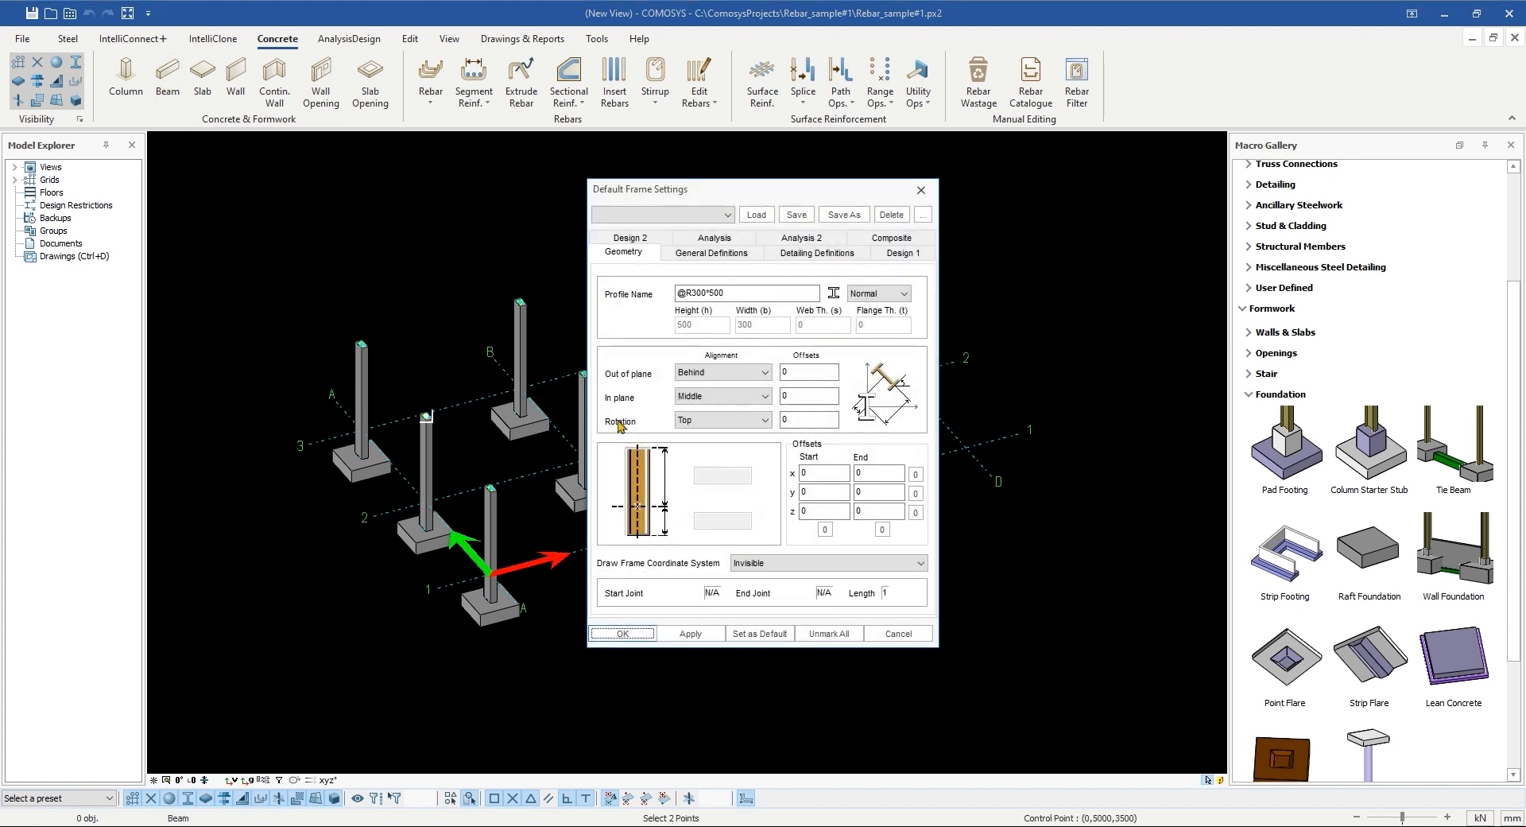
click(703, 293)
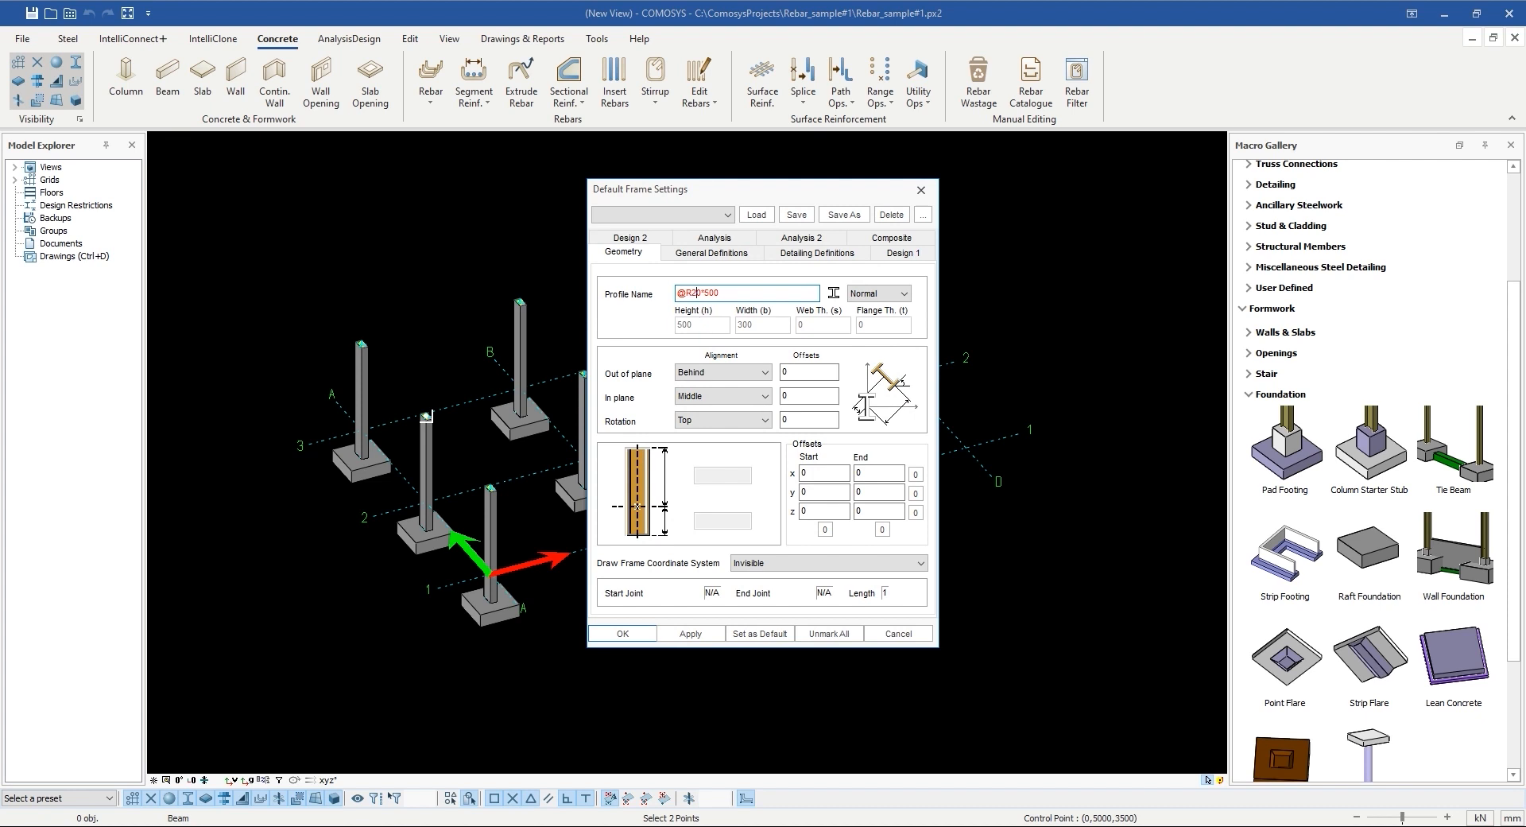
click(685, 237)
click(718, 242)
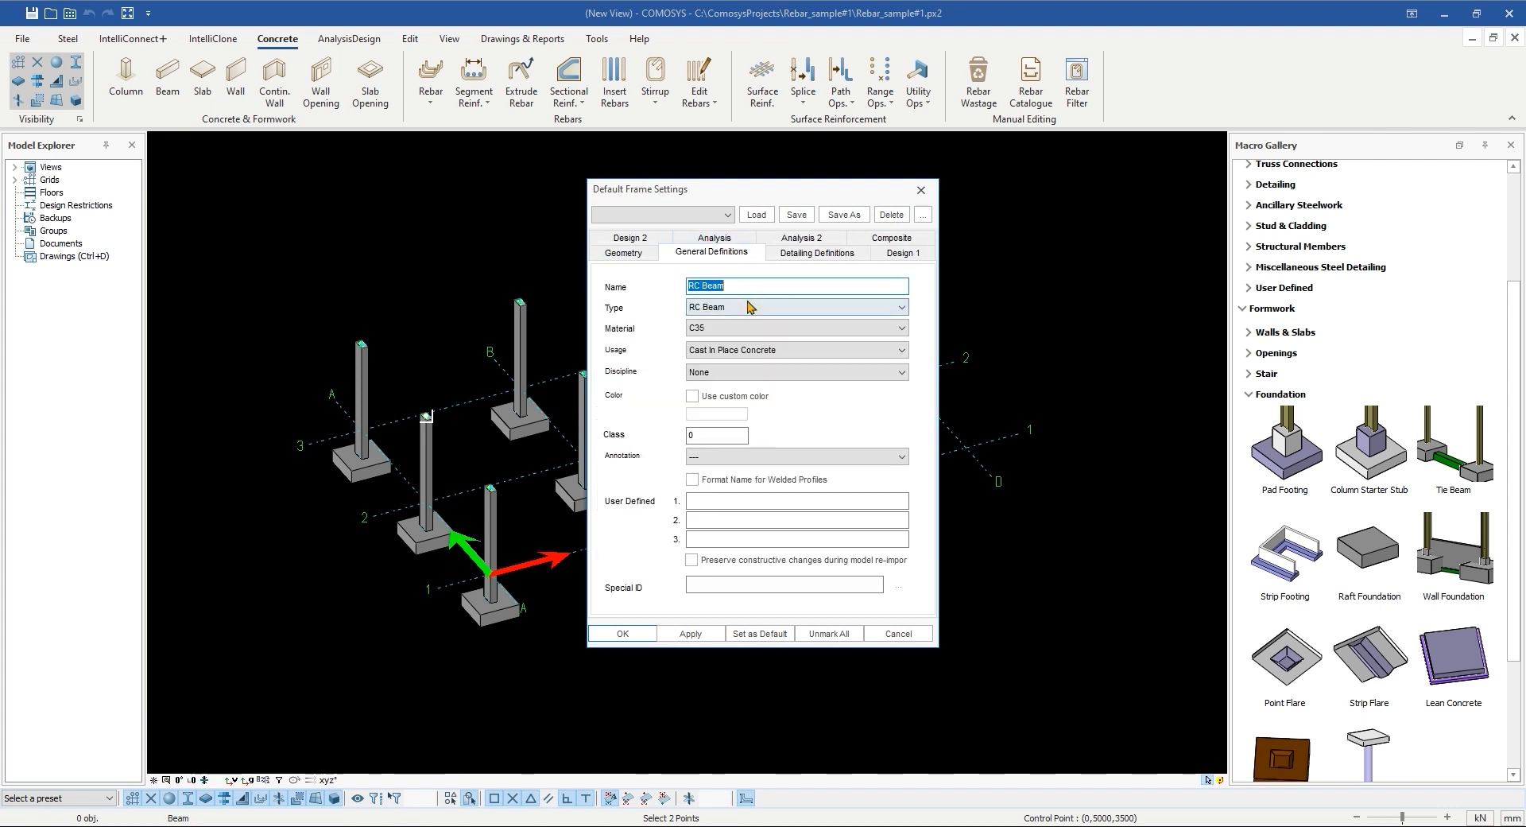
click(714, 327)
click(659, 322)
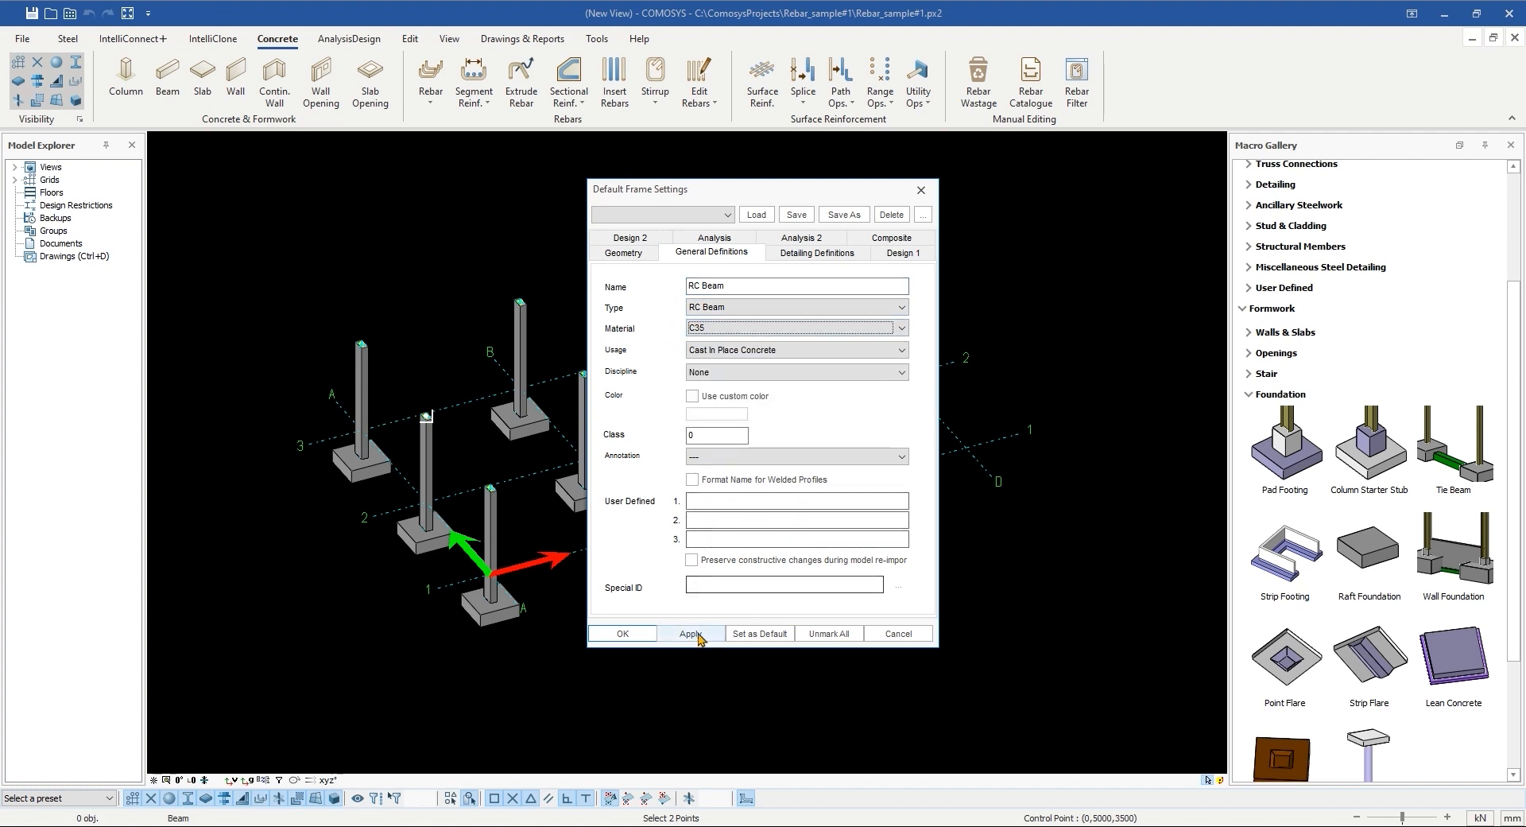
click(623, 634)
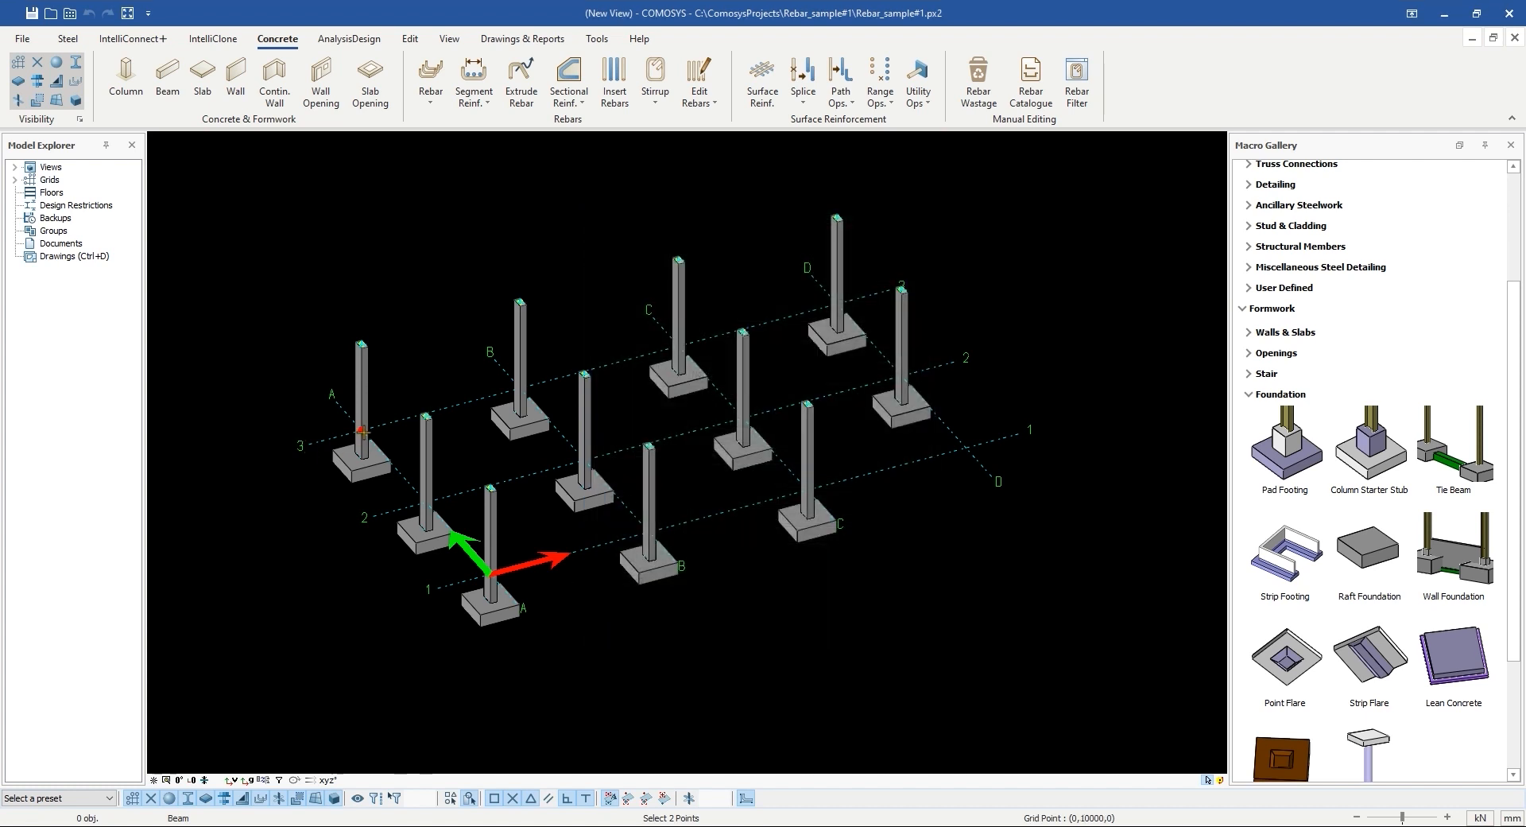
Step: Draw ground-level beams along grid line 3 from A-3 through B-3 and C-3 to D-3
click(522, 389)
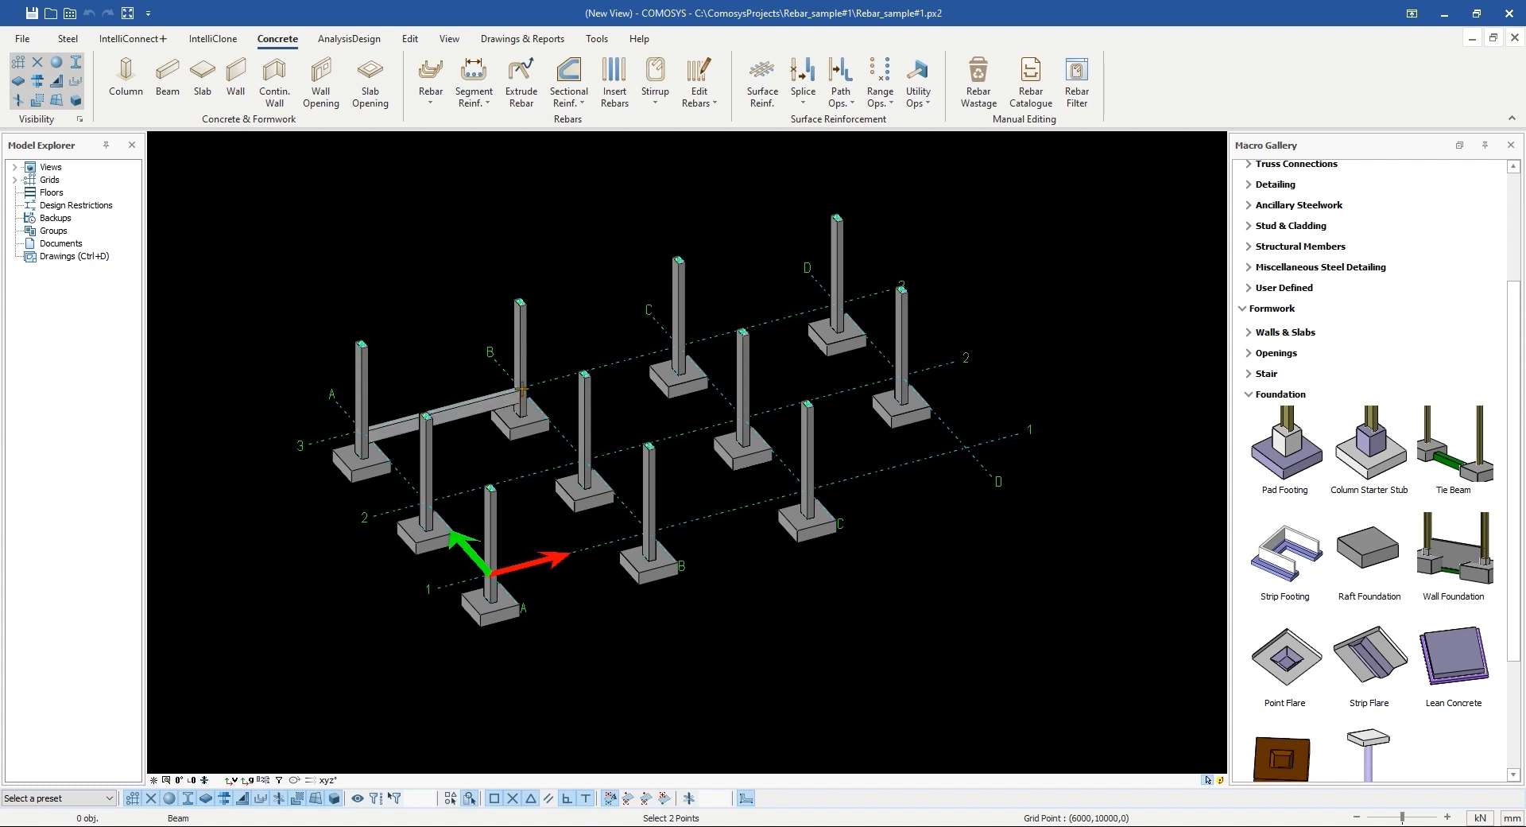
click(675, 349)
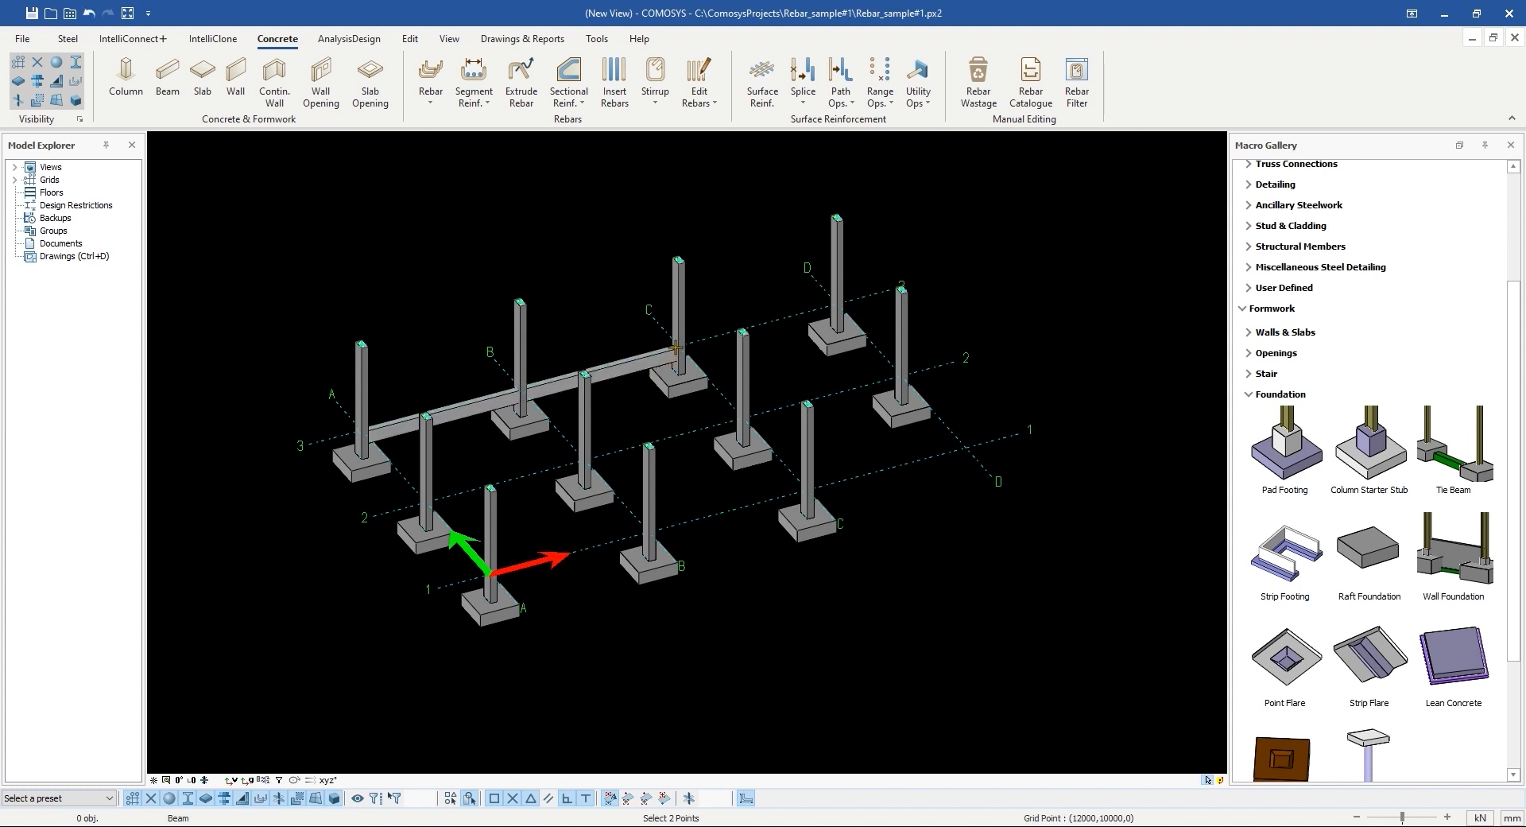
click(827, 309)
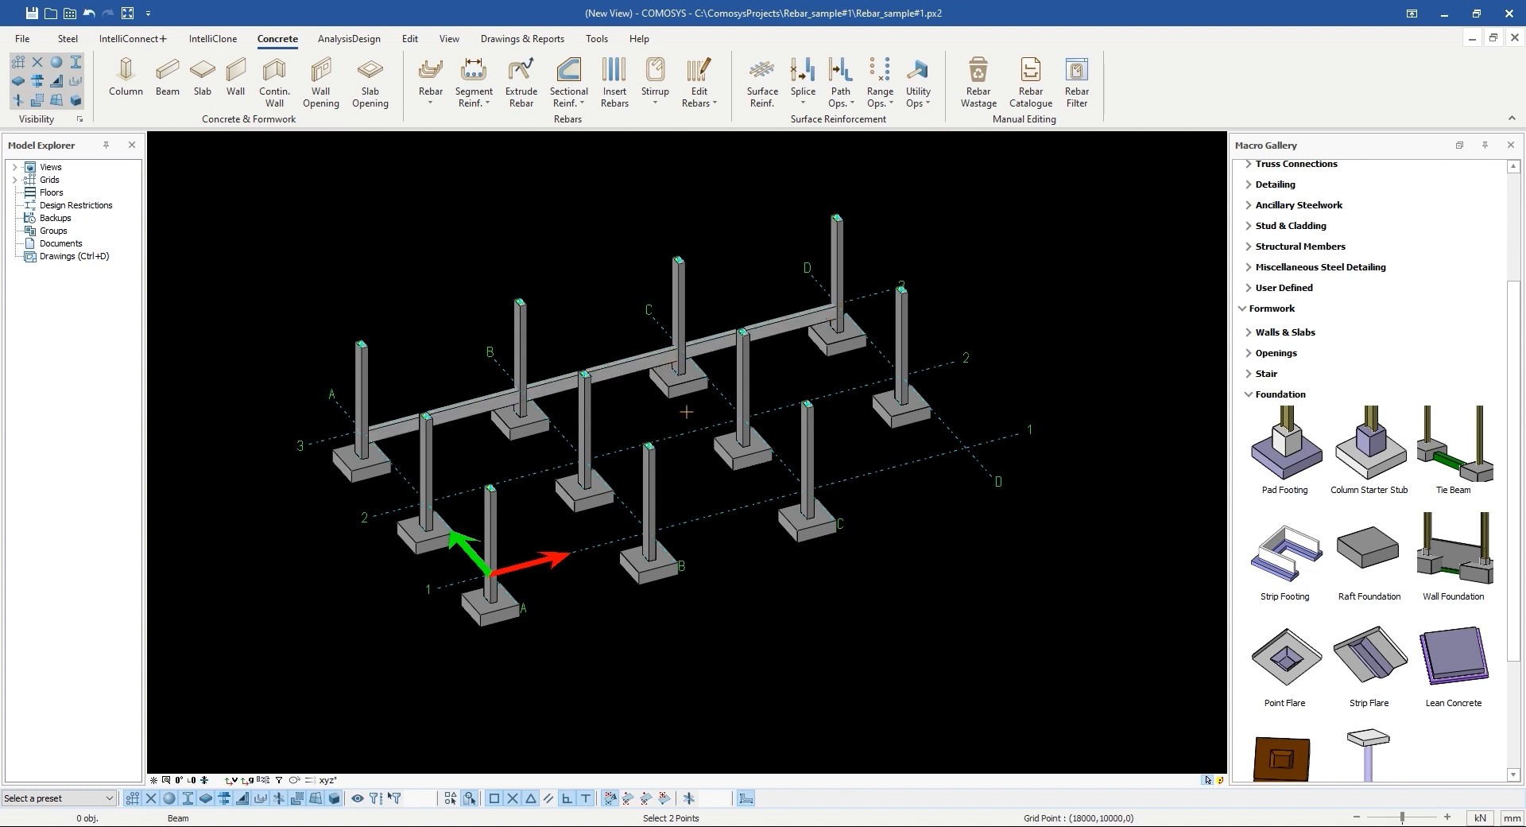
Step: Draw ground-level beams along grid line 2 from A to D and along grid line 1 from A to C
click(587, 462)
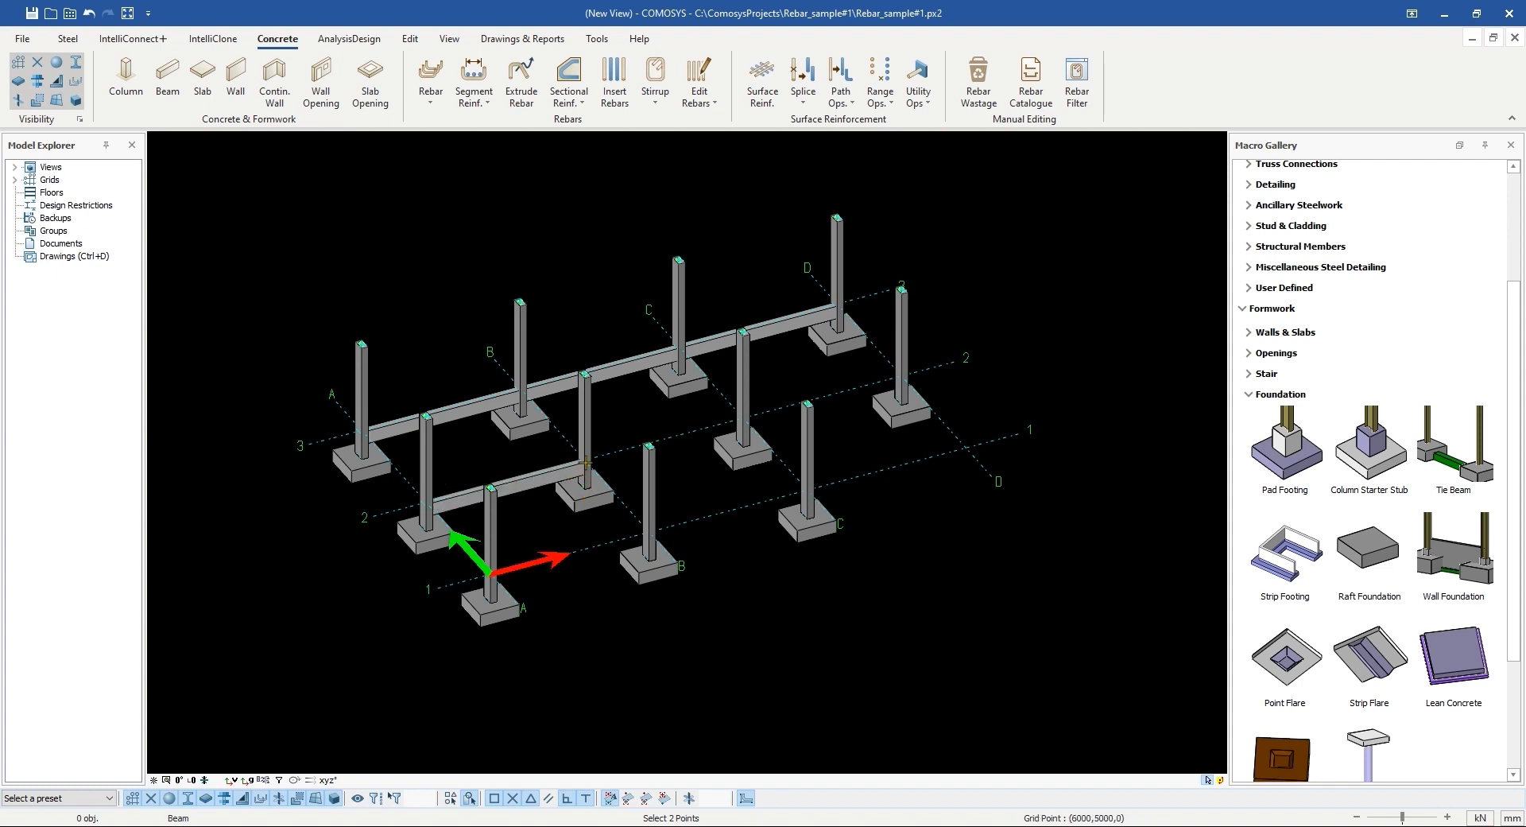
click(742, 417)
click(898, 376)
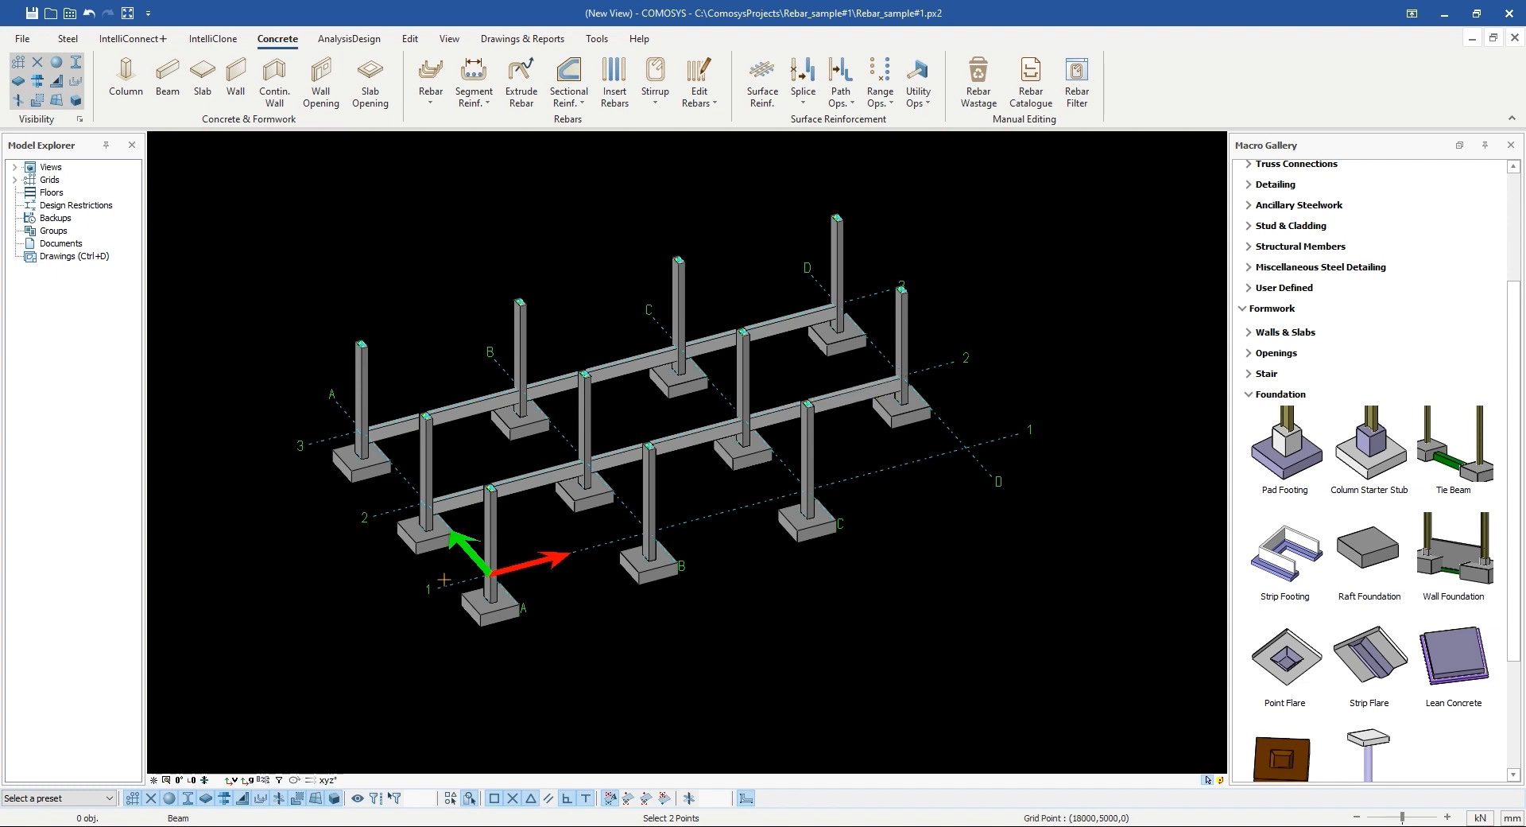
click(654, 550)
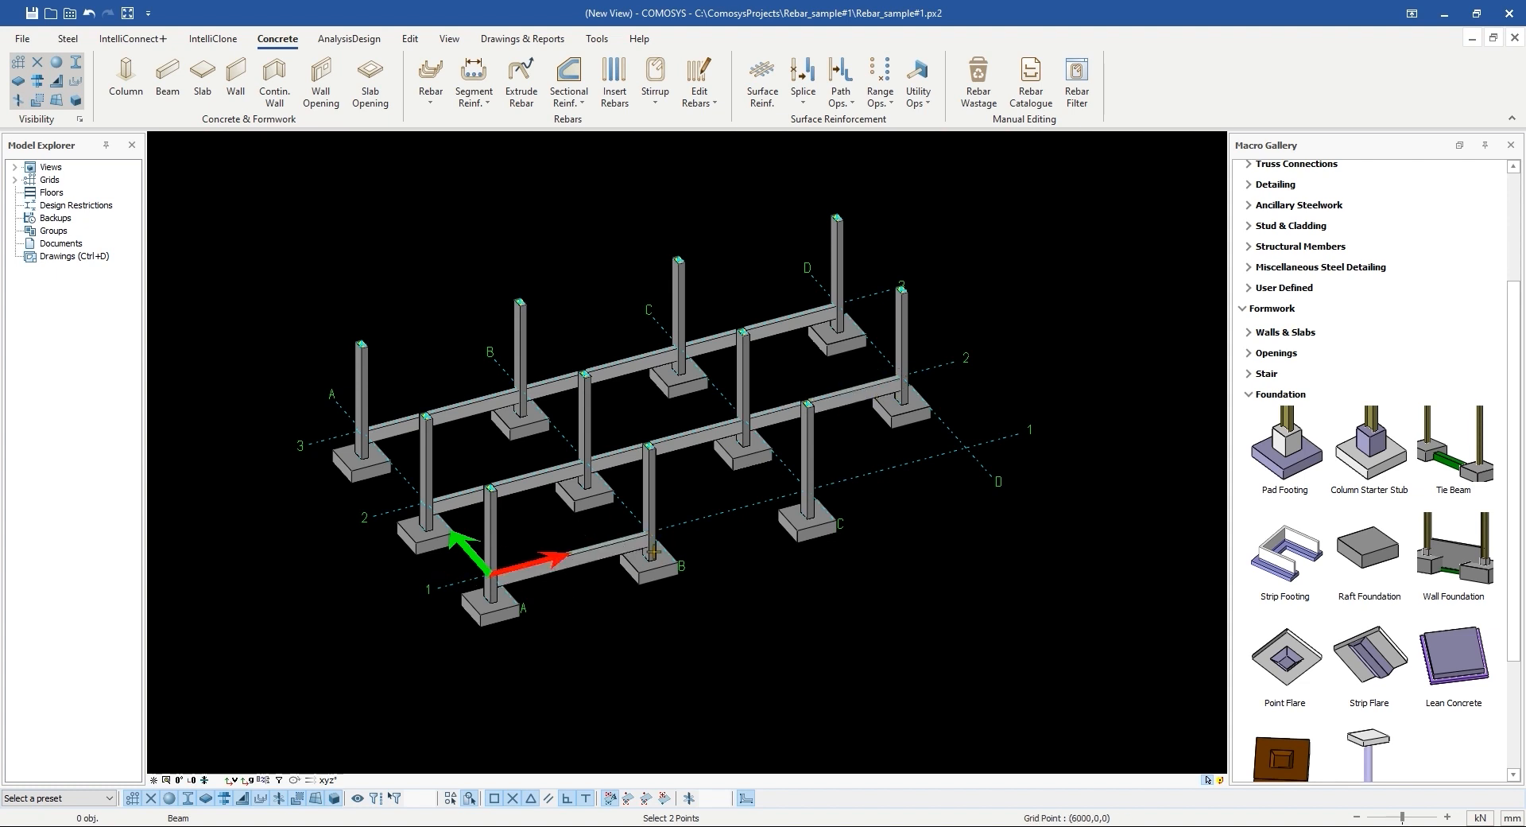
click(806, 496)
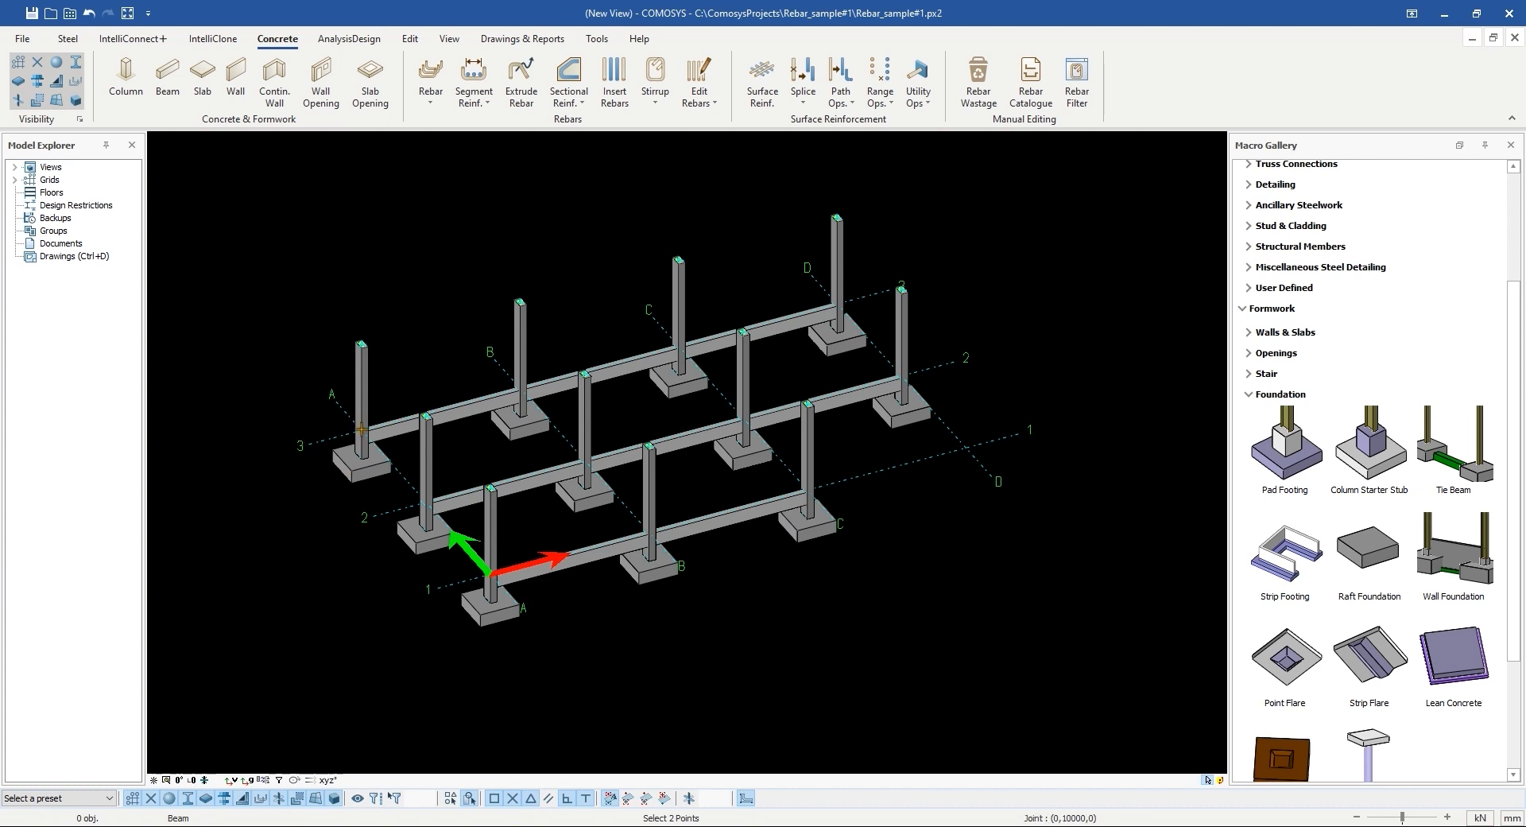
Step: Draw the ground-level cross beams along grid lines A, B and C between grid lines 3, 2 and 1
click(425, 503)
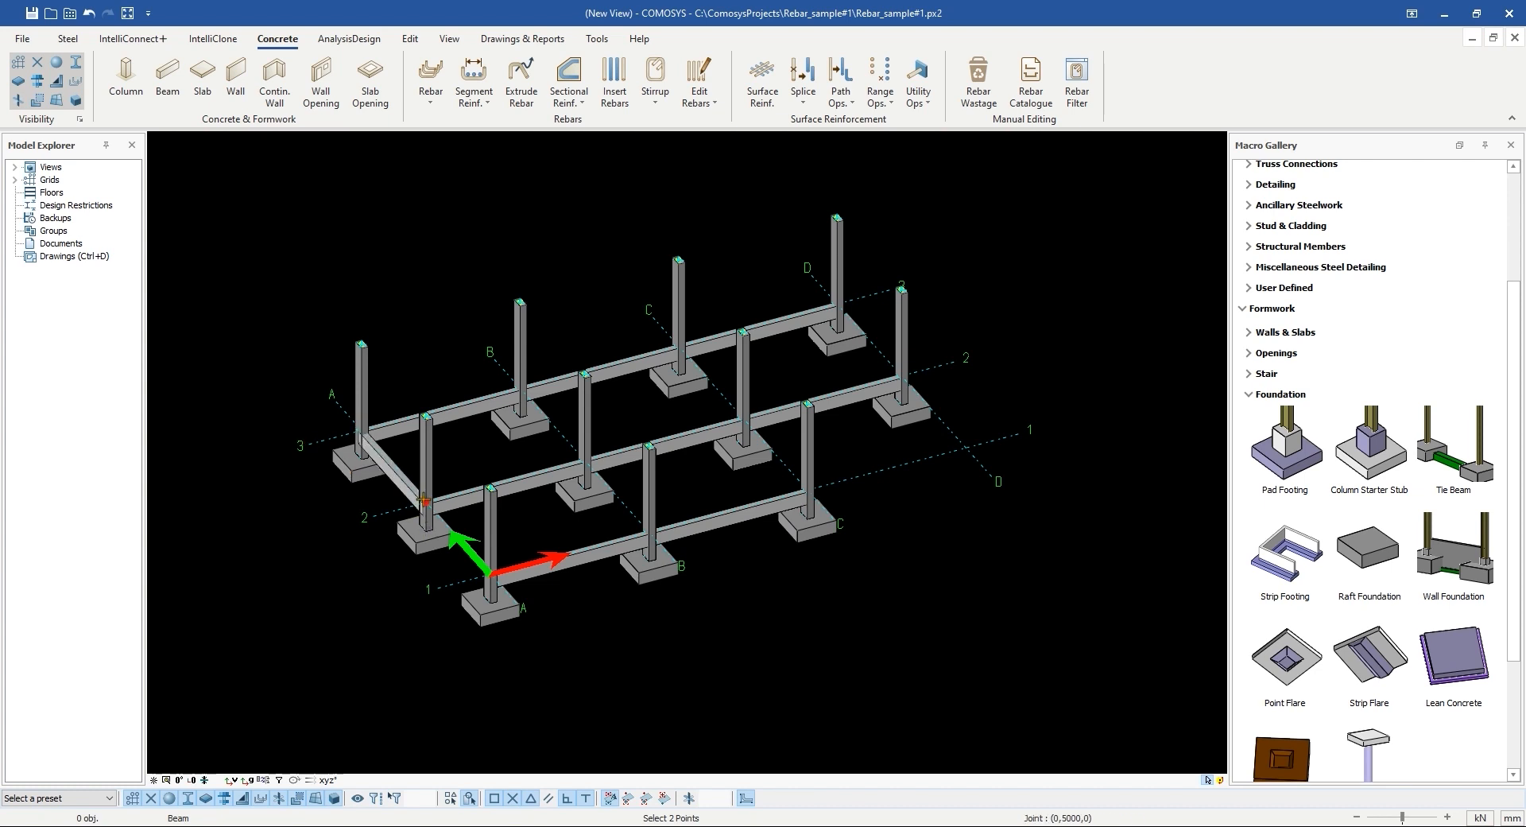
click(486, 571)
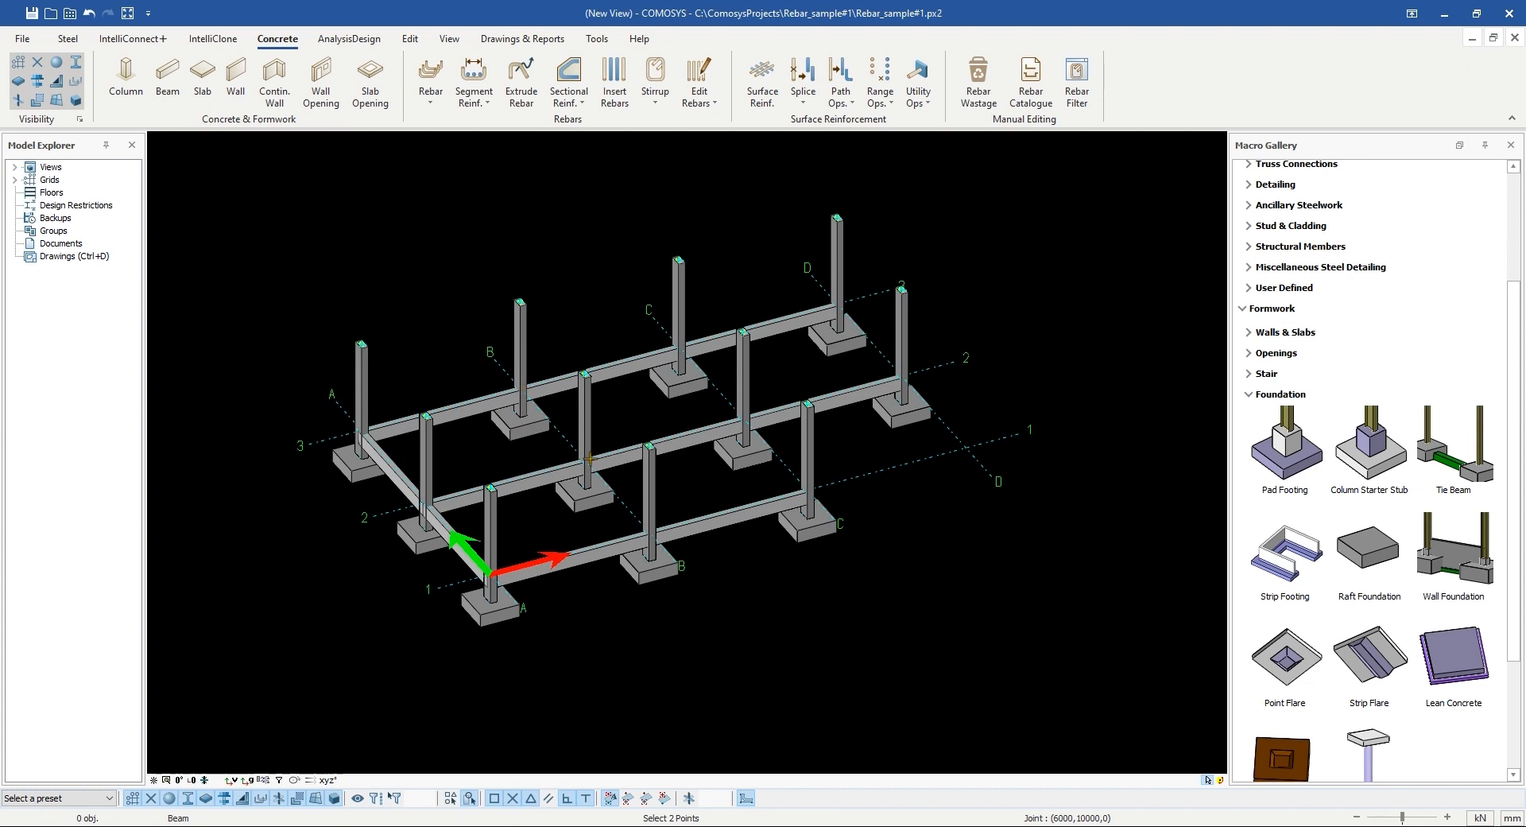
click(589, 472)
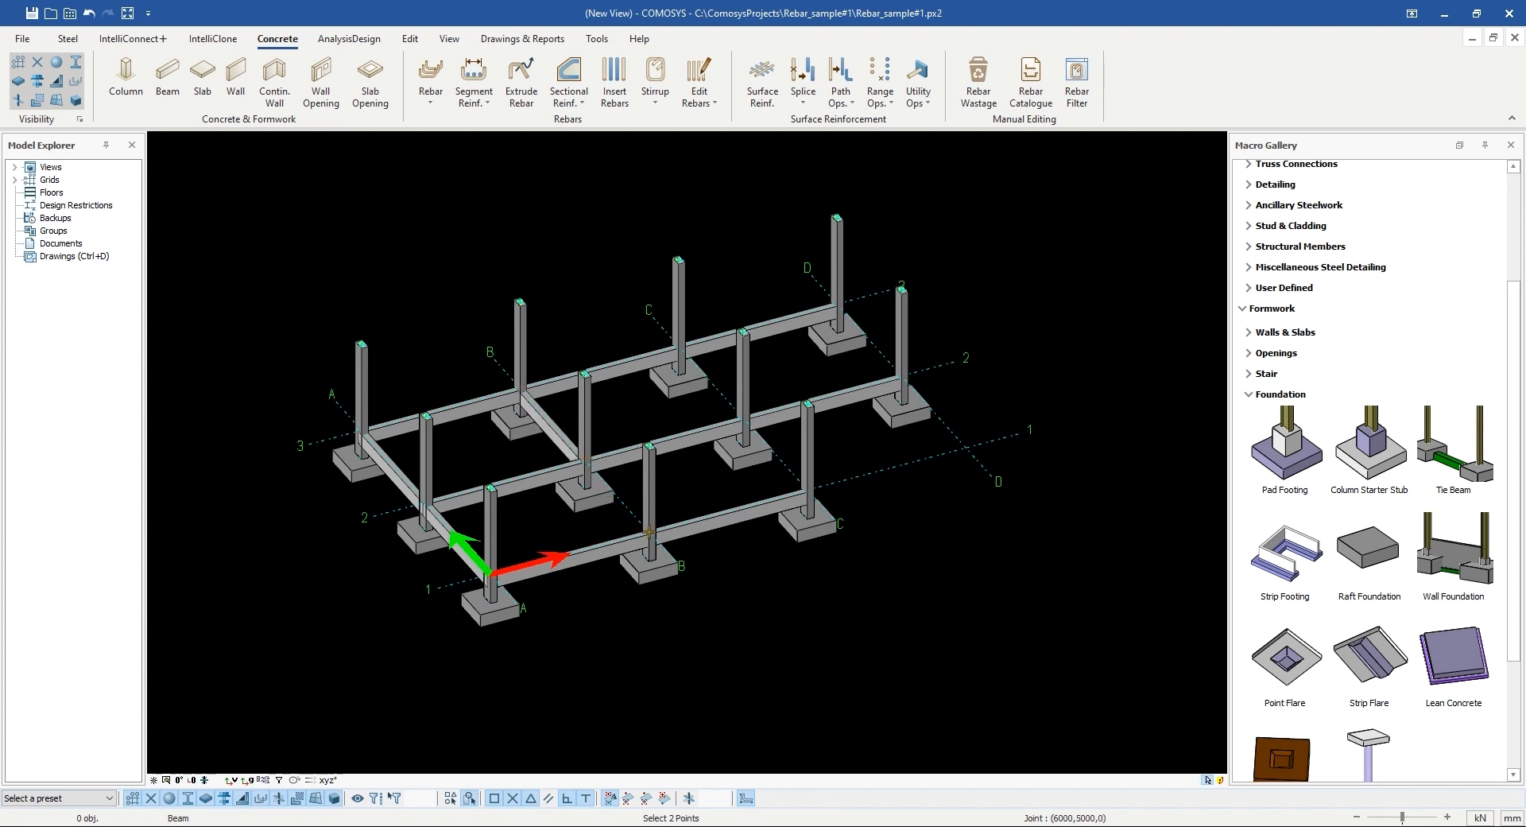
click(649, 531)
click(745, 419)
click(805, 478)
Step: Draw the ground-level beam between D-3 and D-2 on grid line D, and save the project
scroll(874, 210, up, 2)
scroll(873, 210, up, 2)
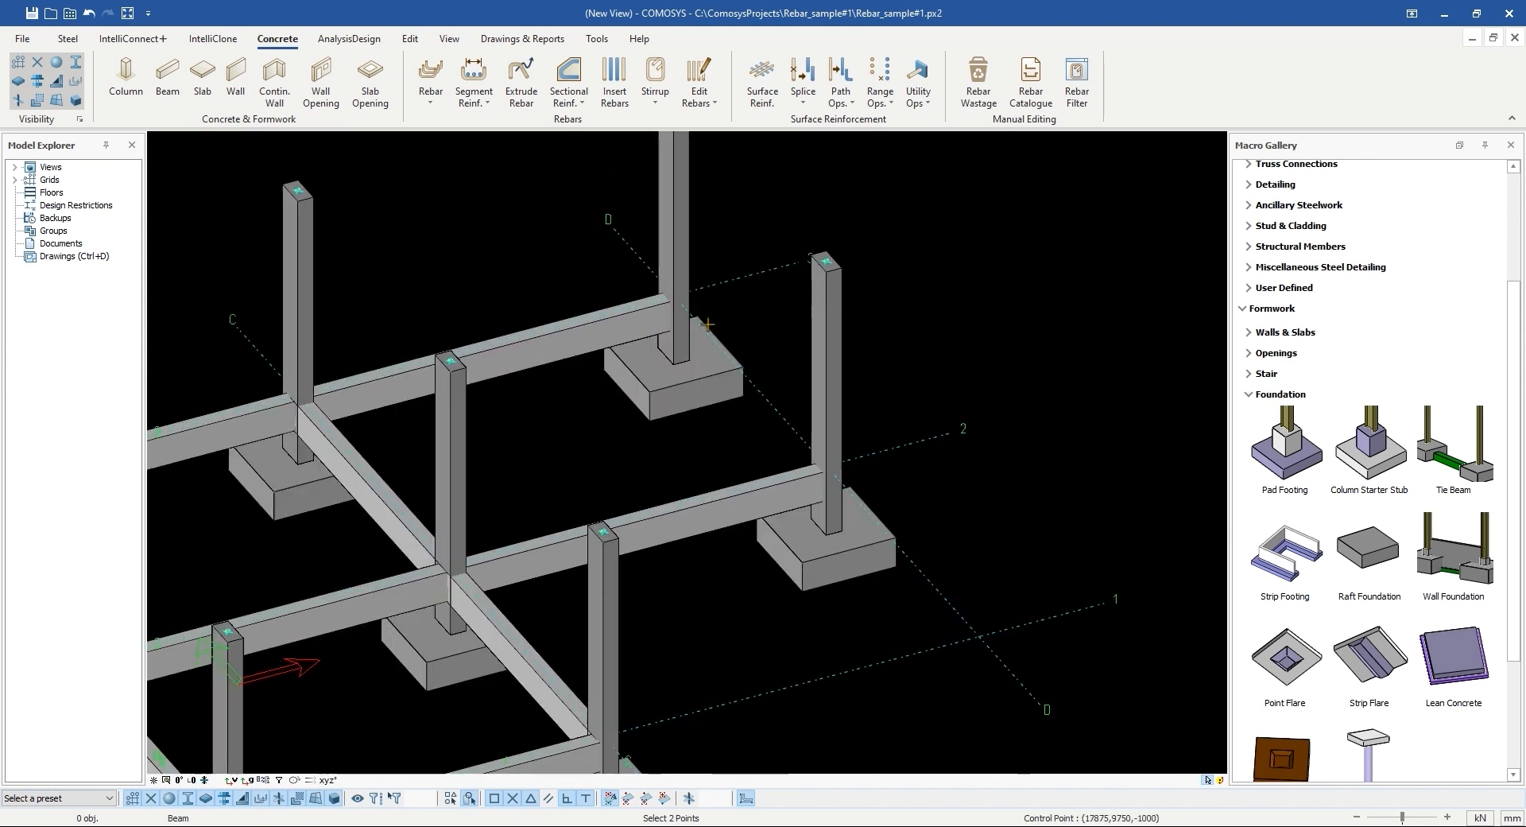
right_click(603, 302)
click(636, 312)
click(167, 76)
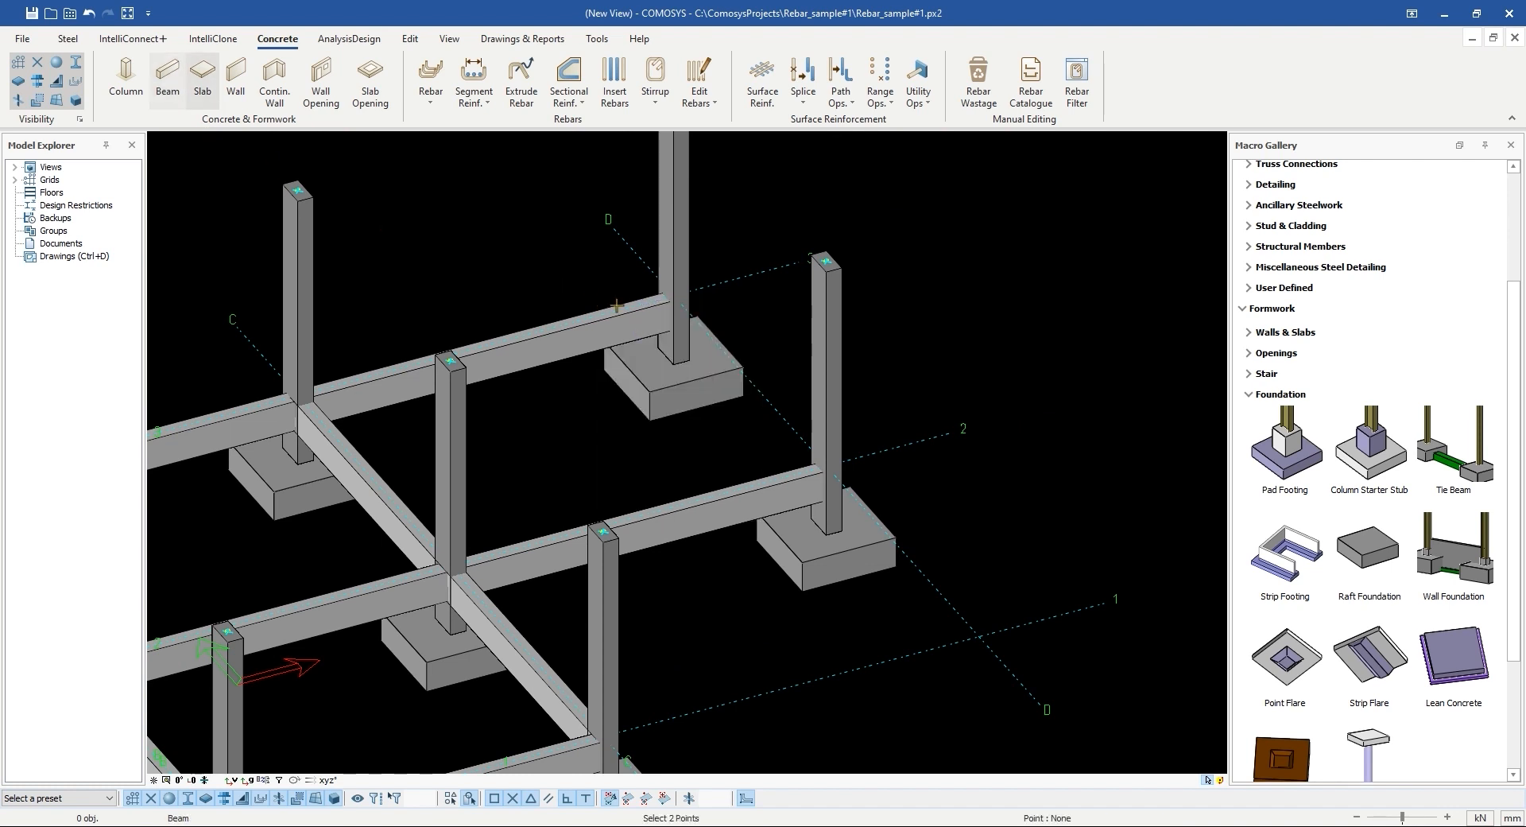
click(838, 470)
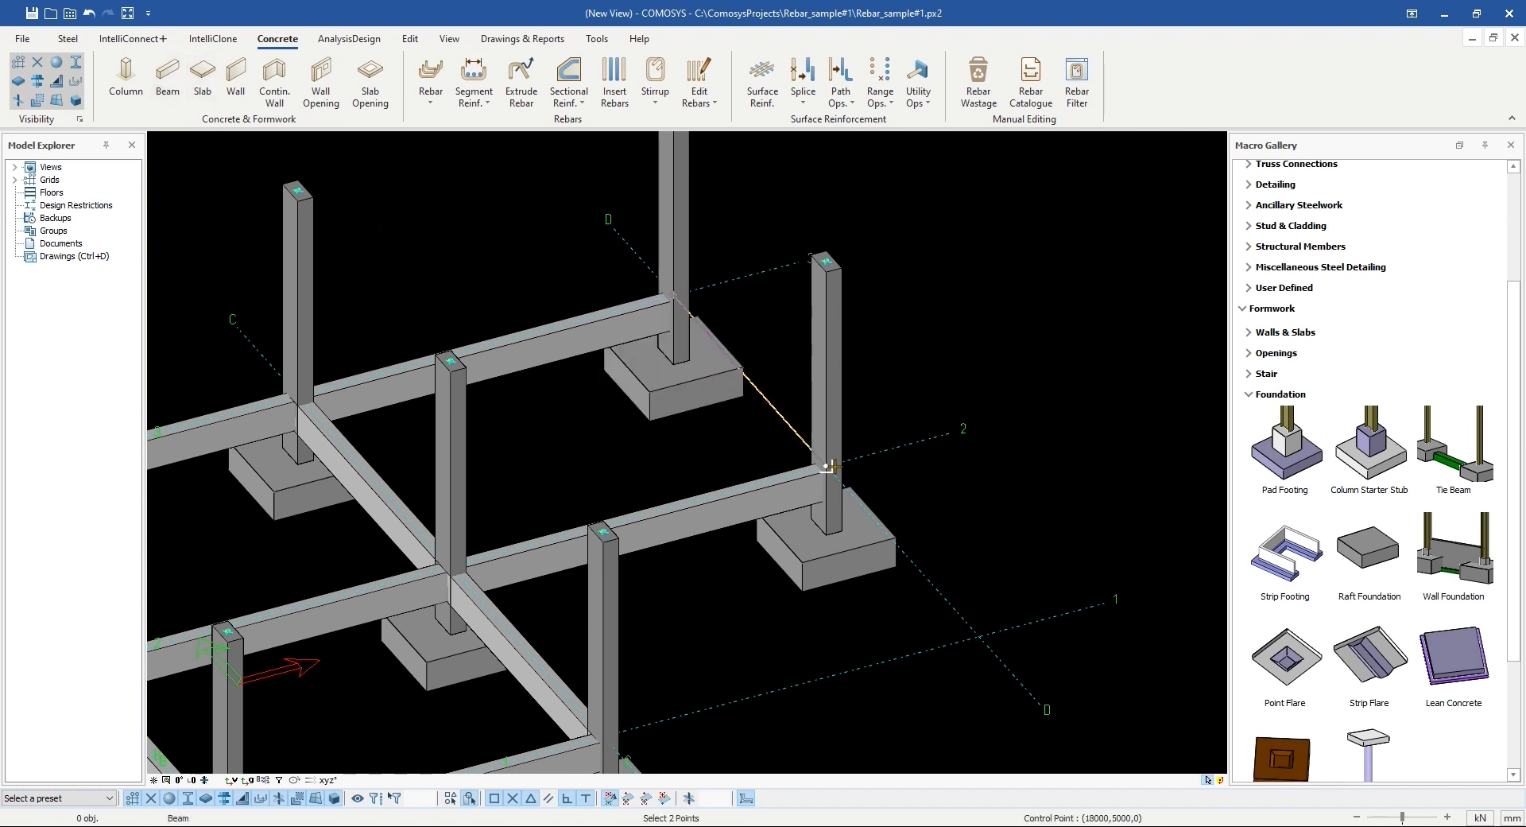
click(677, 304)
click(769, 326)
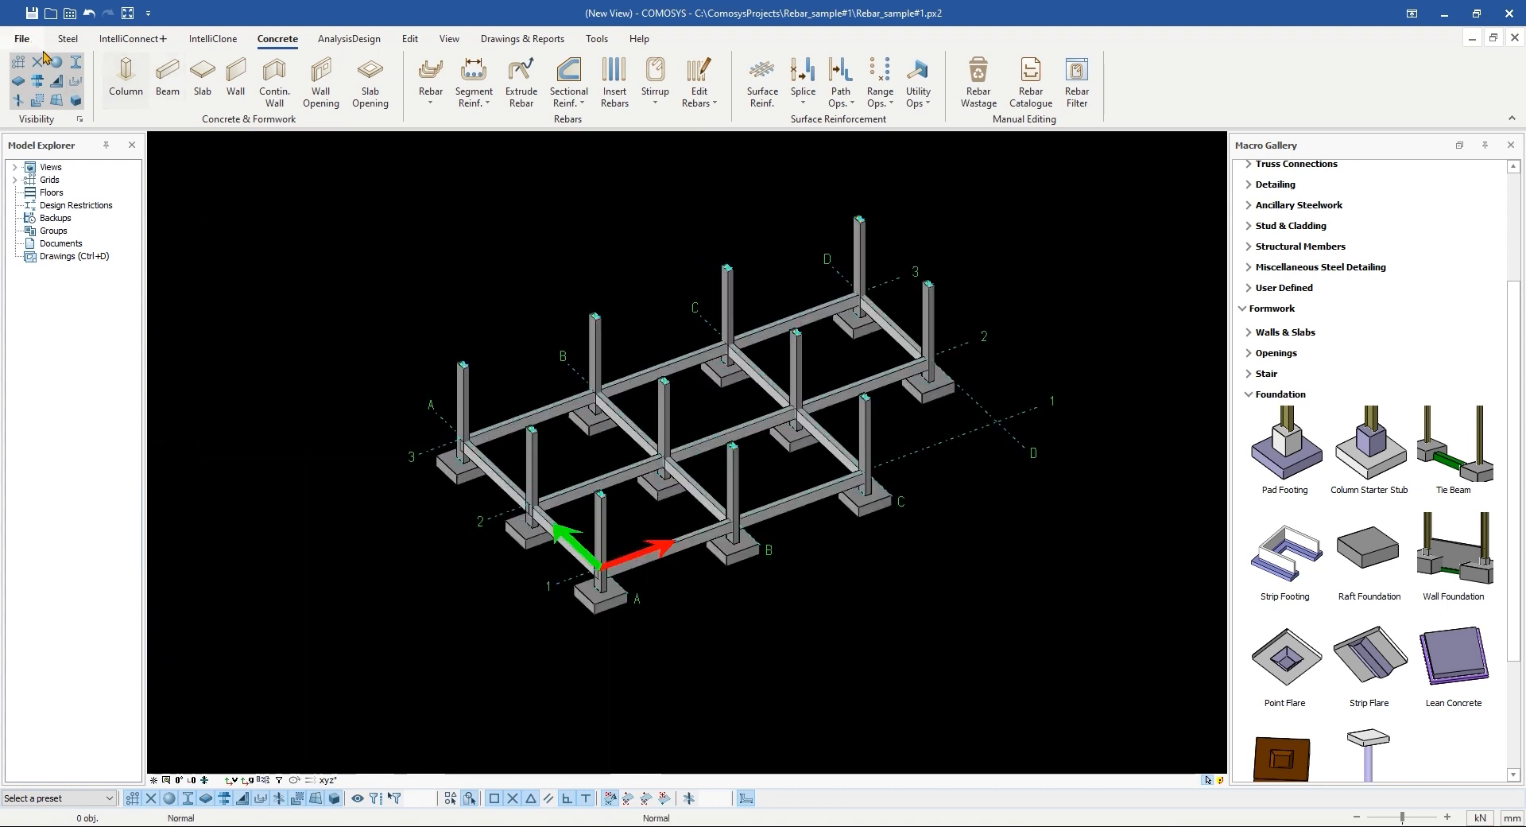
click(32, 13)
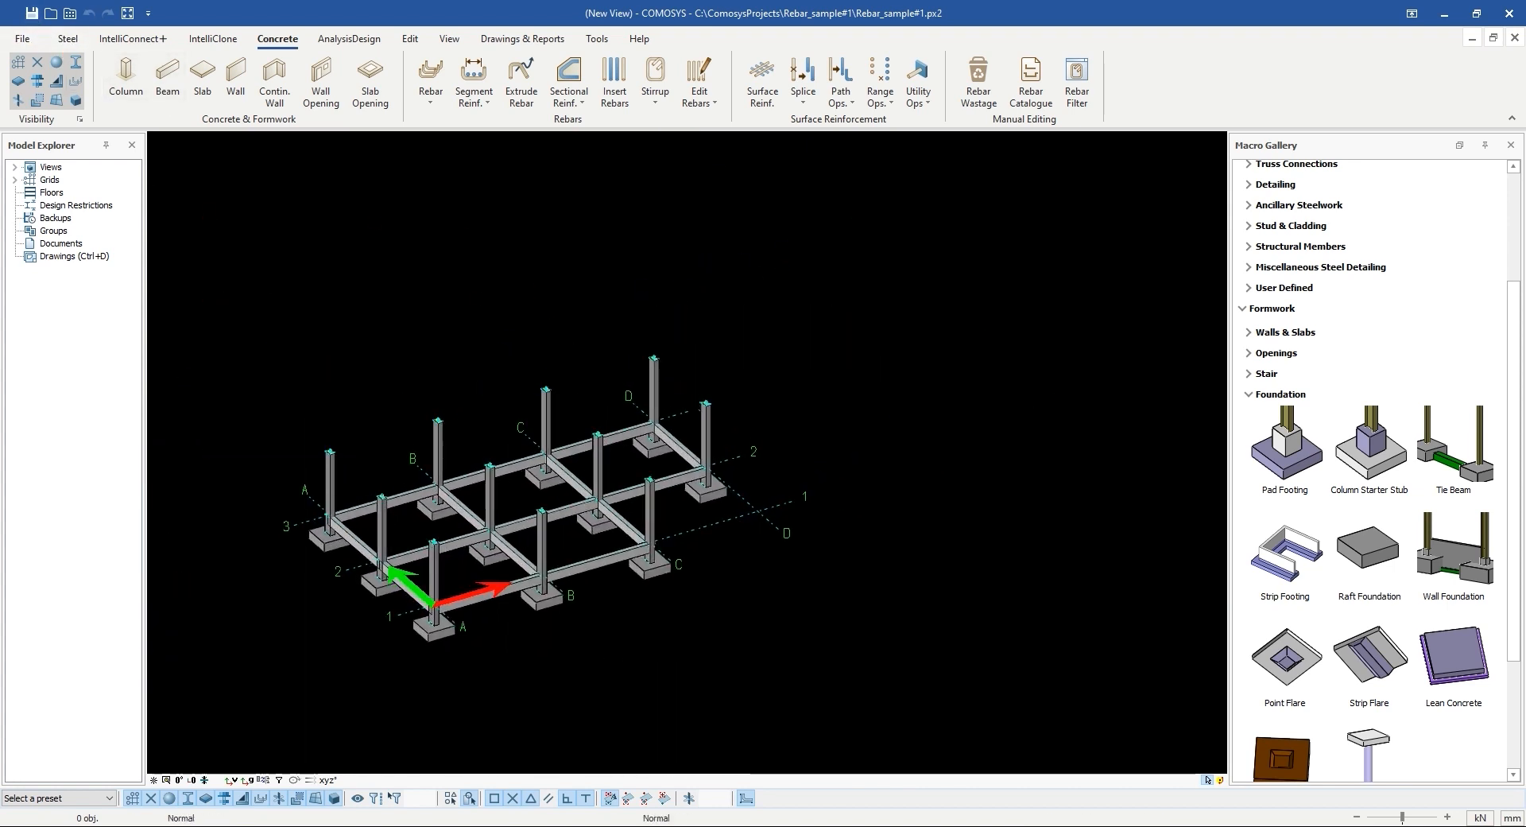
Step: Select all ground-level beams and copy them from the grid point at D-3 up to the top of its column
mouse_move(408, 435)
middle_down()
mouse_move(405, 391)
mouse_move(432, 409)
mouse_move(419, 429)
middle_up()
scroll(432, 413, up, 2)
scroll(430, 409, down, 2)
scroll(430, 416, up, 2)
drag(1018, 517, 1028, 543)
scroll(709, 527, down, 2)
mouse_move(709, 526)
shift+middle_down()
mouse_move(714, 568)
mouse_move(699, 529)
shift+middle_up()
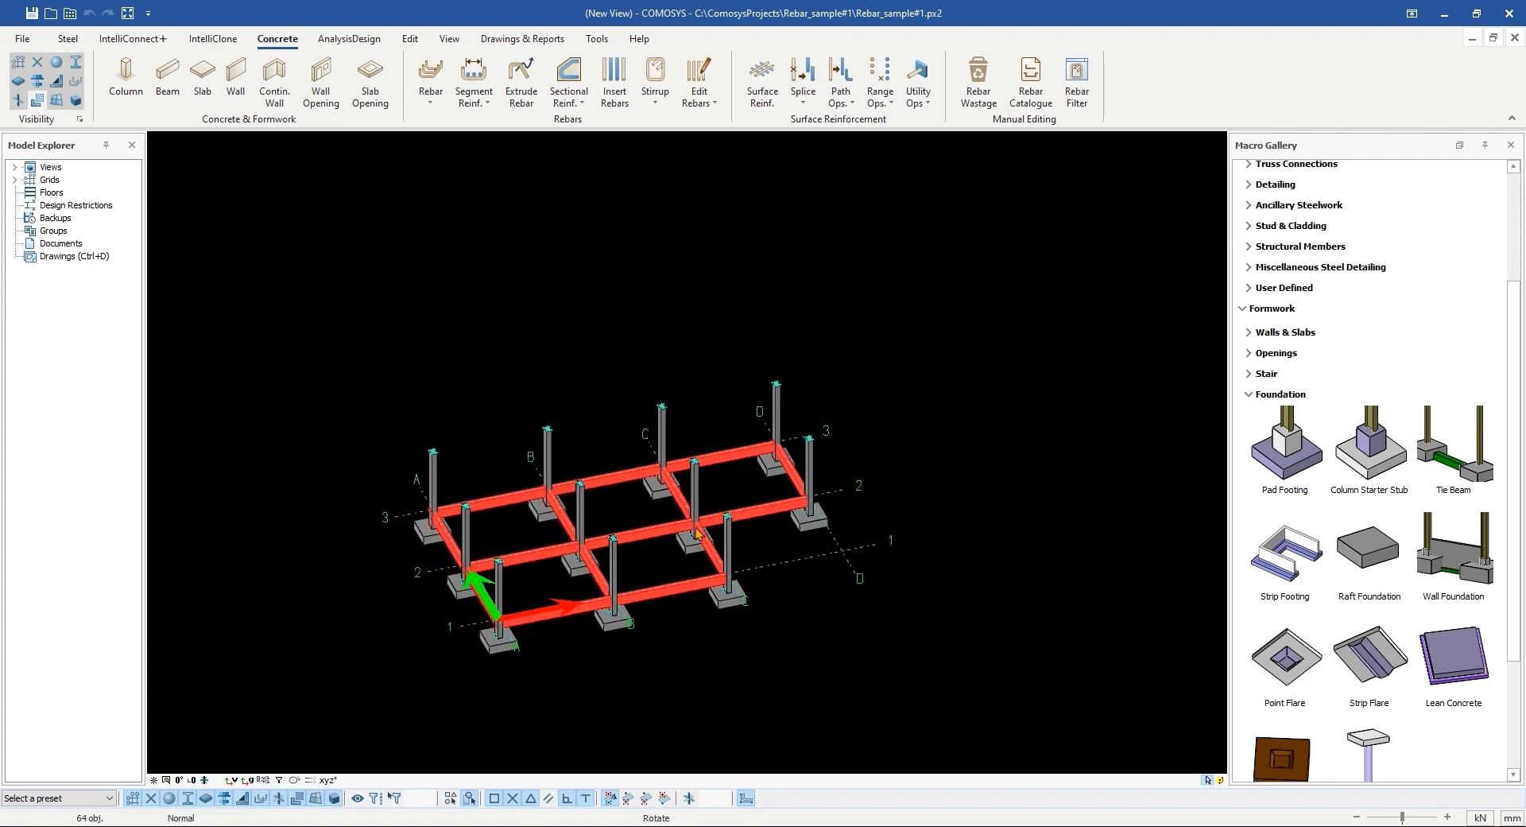
scroll(754, 489, up, 3)
middle_drag(642, 358, 649, 408)
right_click(636, 316)
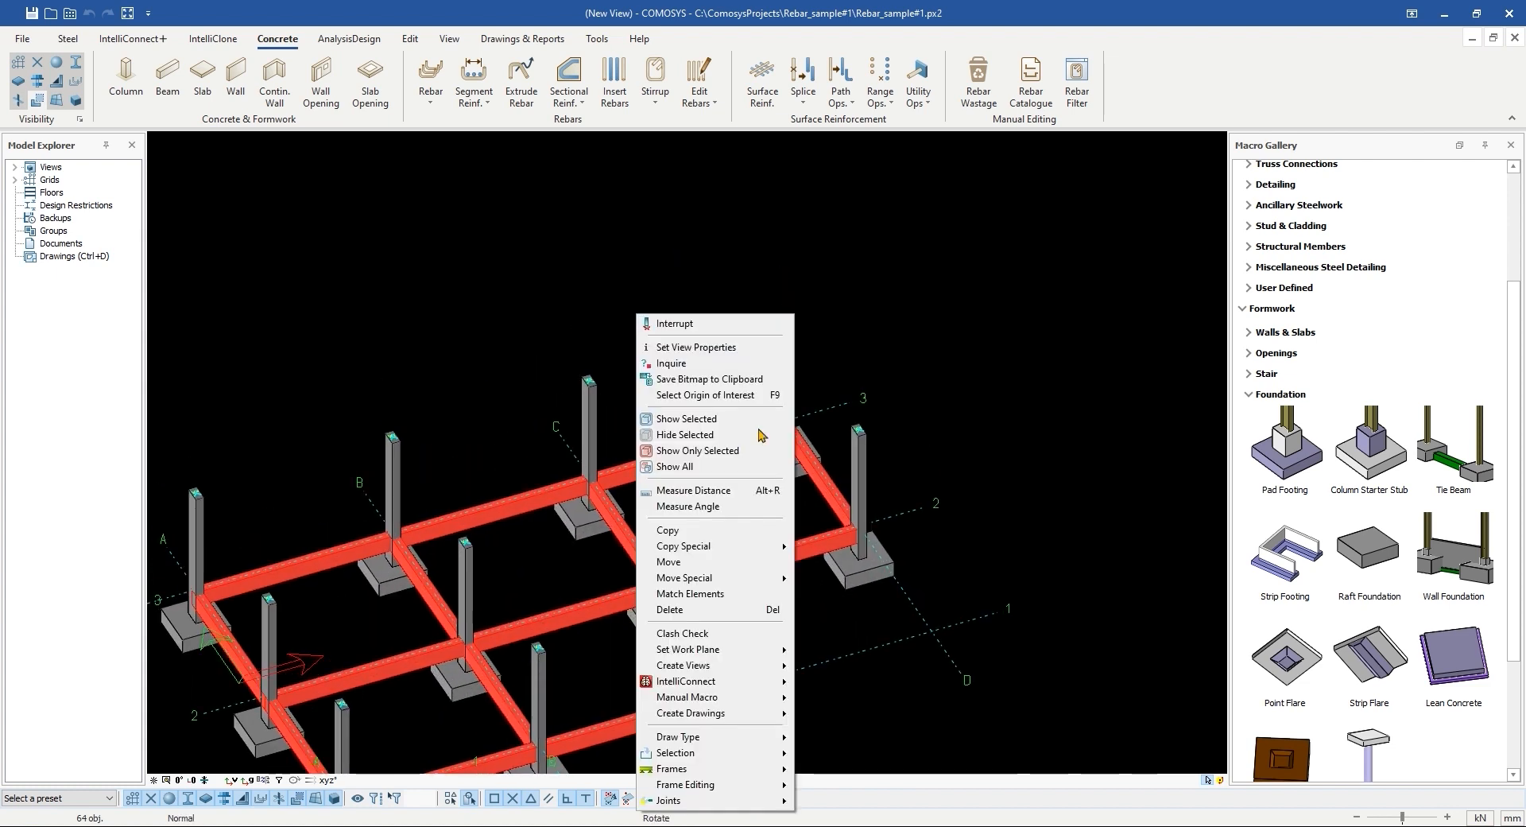
click(718, 534)
click(785, 430)
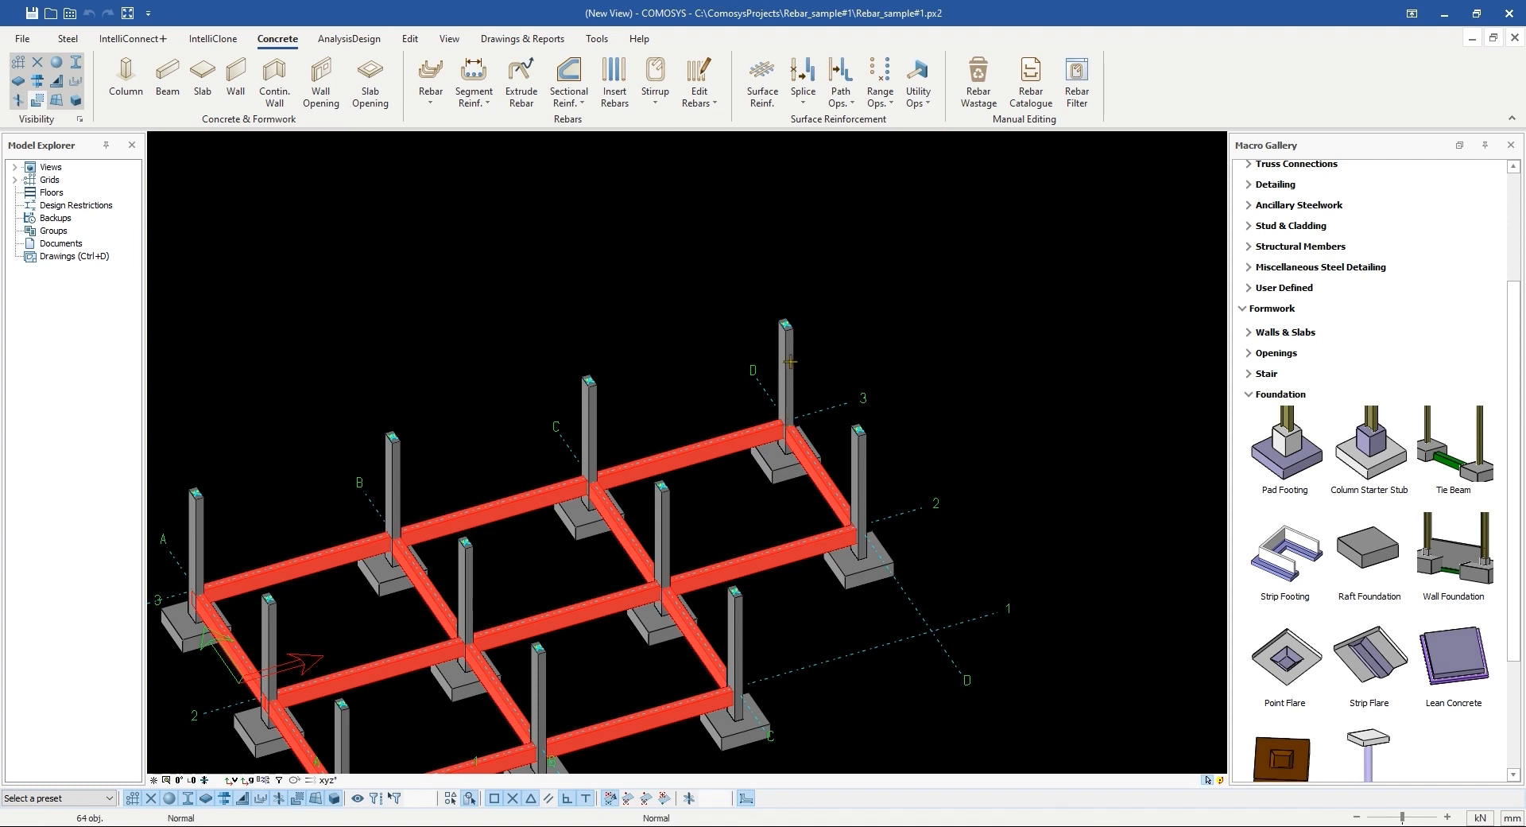
click(787, 330)
key(Escape)
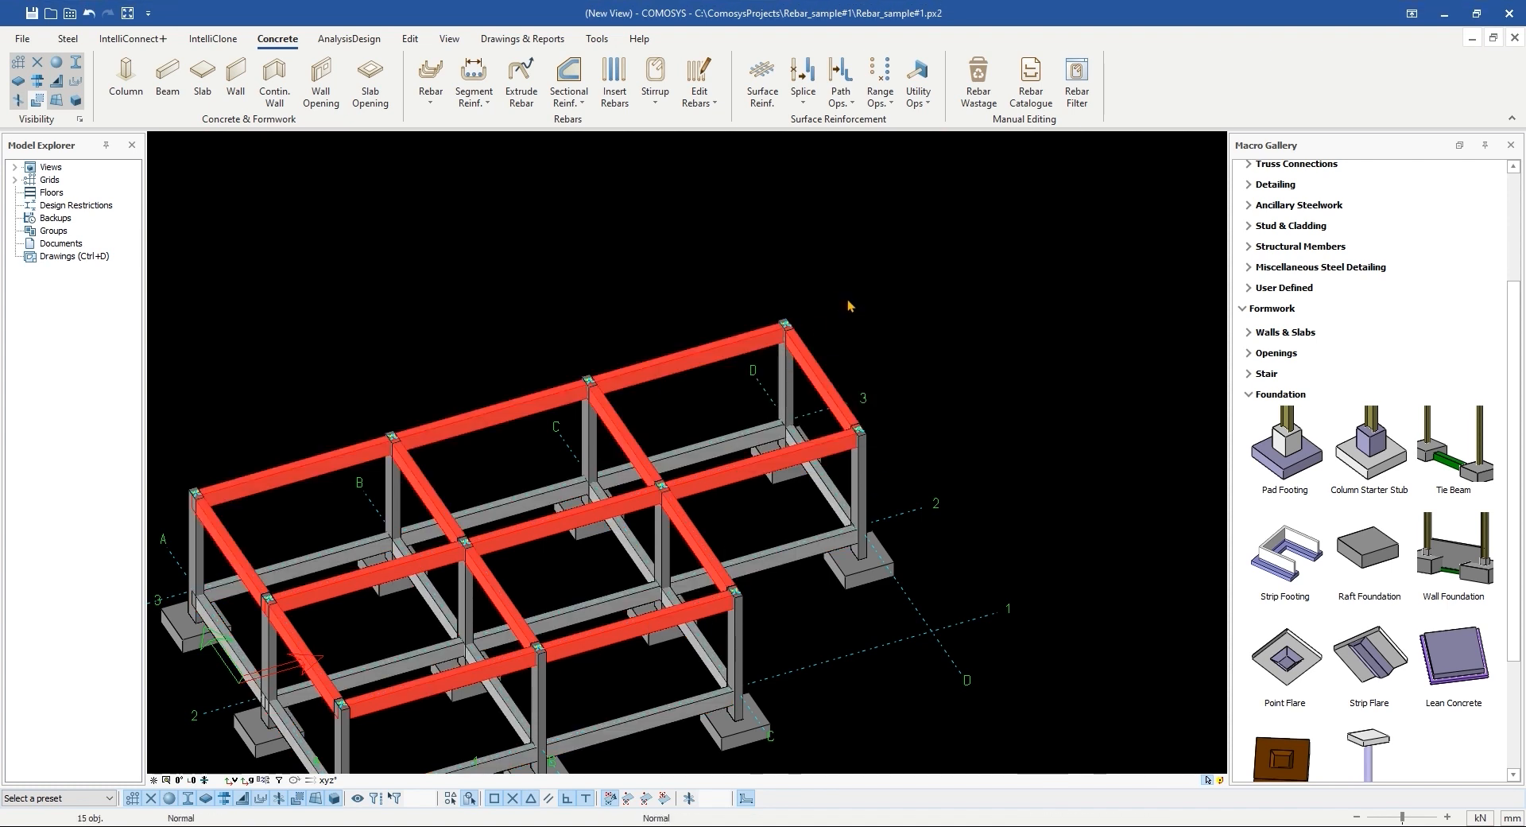
Step: Clear the selection of the copied upper-level beams
scroll(861, 315, down, 3)
shift+middle_drag(843, 342, 795, 310)
shift+middle_drag(775, 377, 732, 361)
scroll(743, 417, up, 3)
middle_drag(744, 437, 676, 512)
key(Escape)
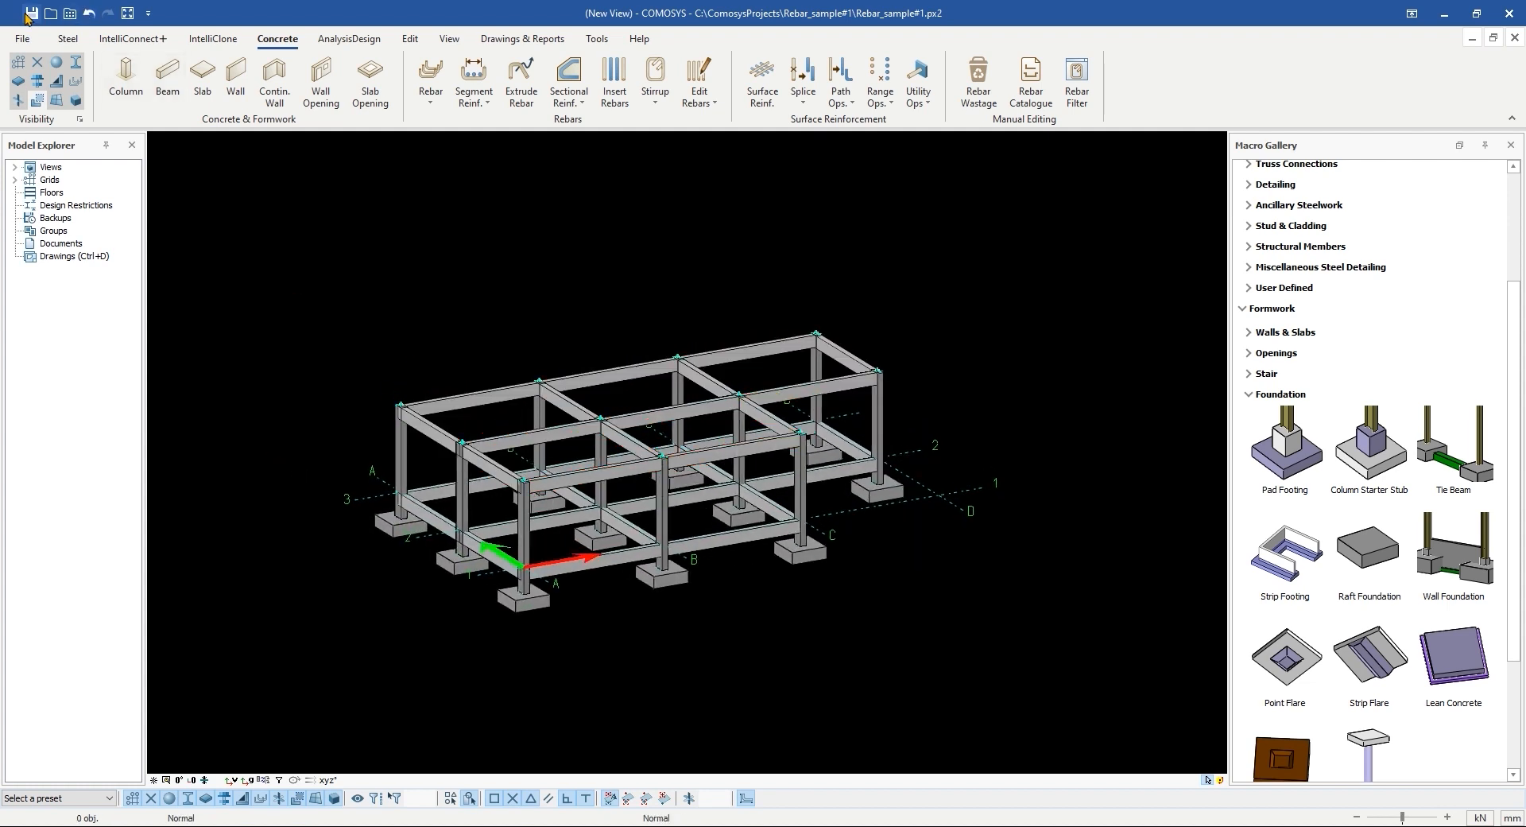
click(132, 86)
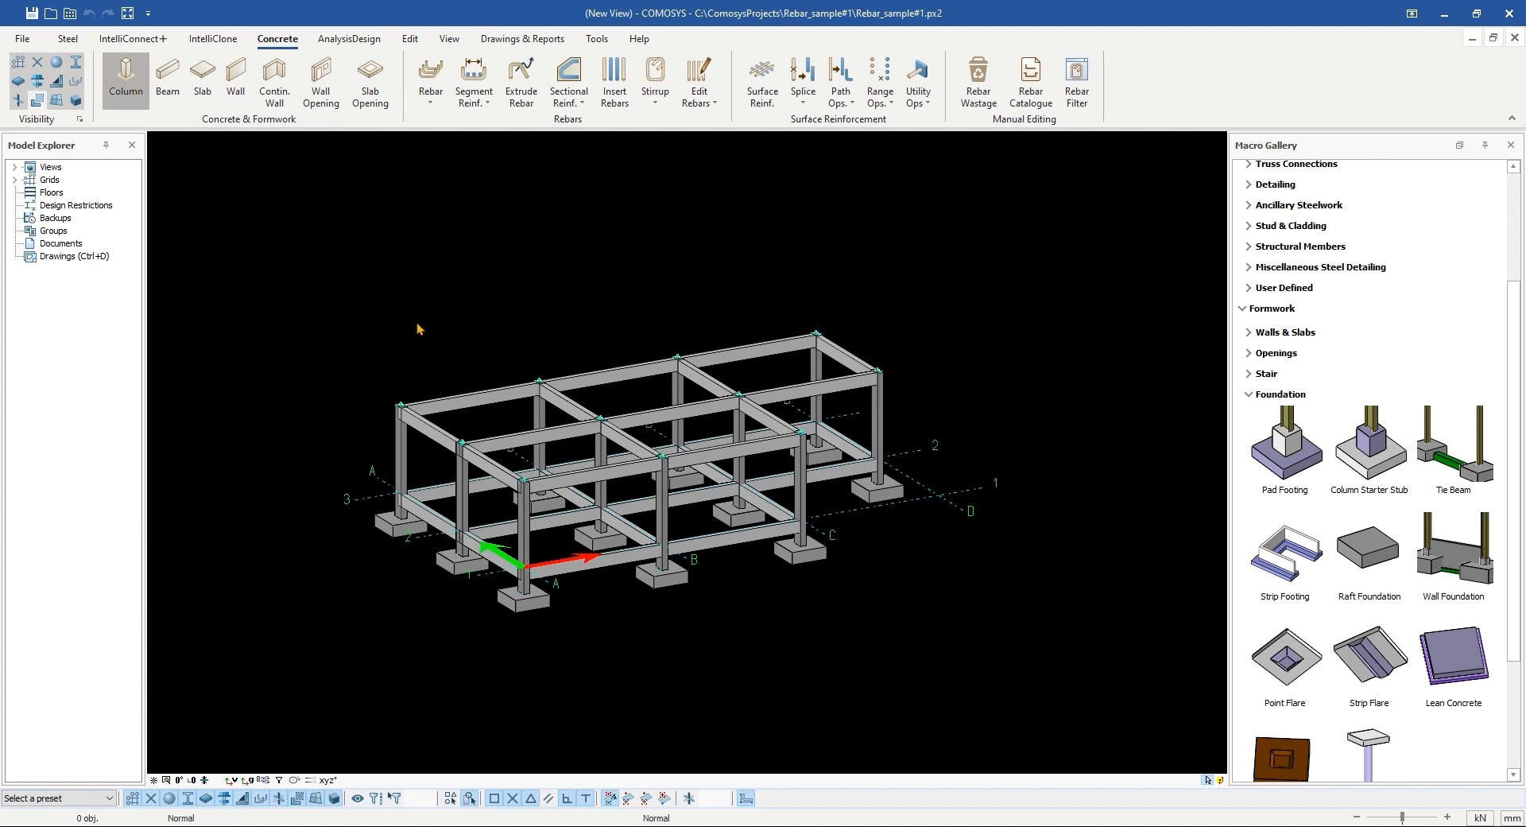
click(624, 252)
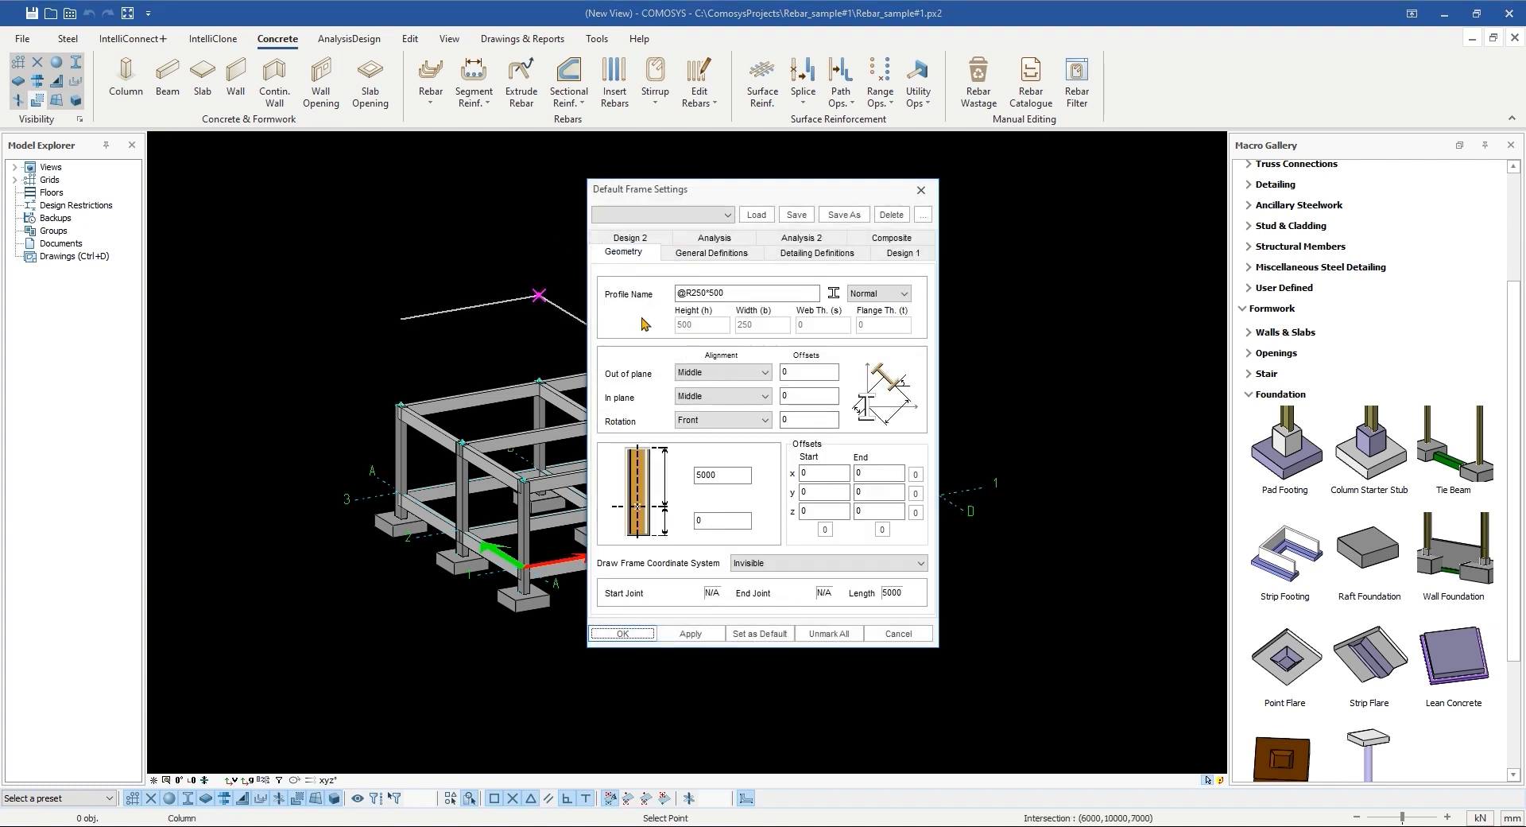
double_click(720, 477)
text(3500)
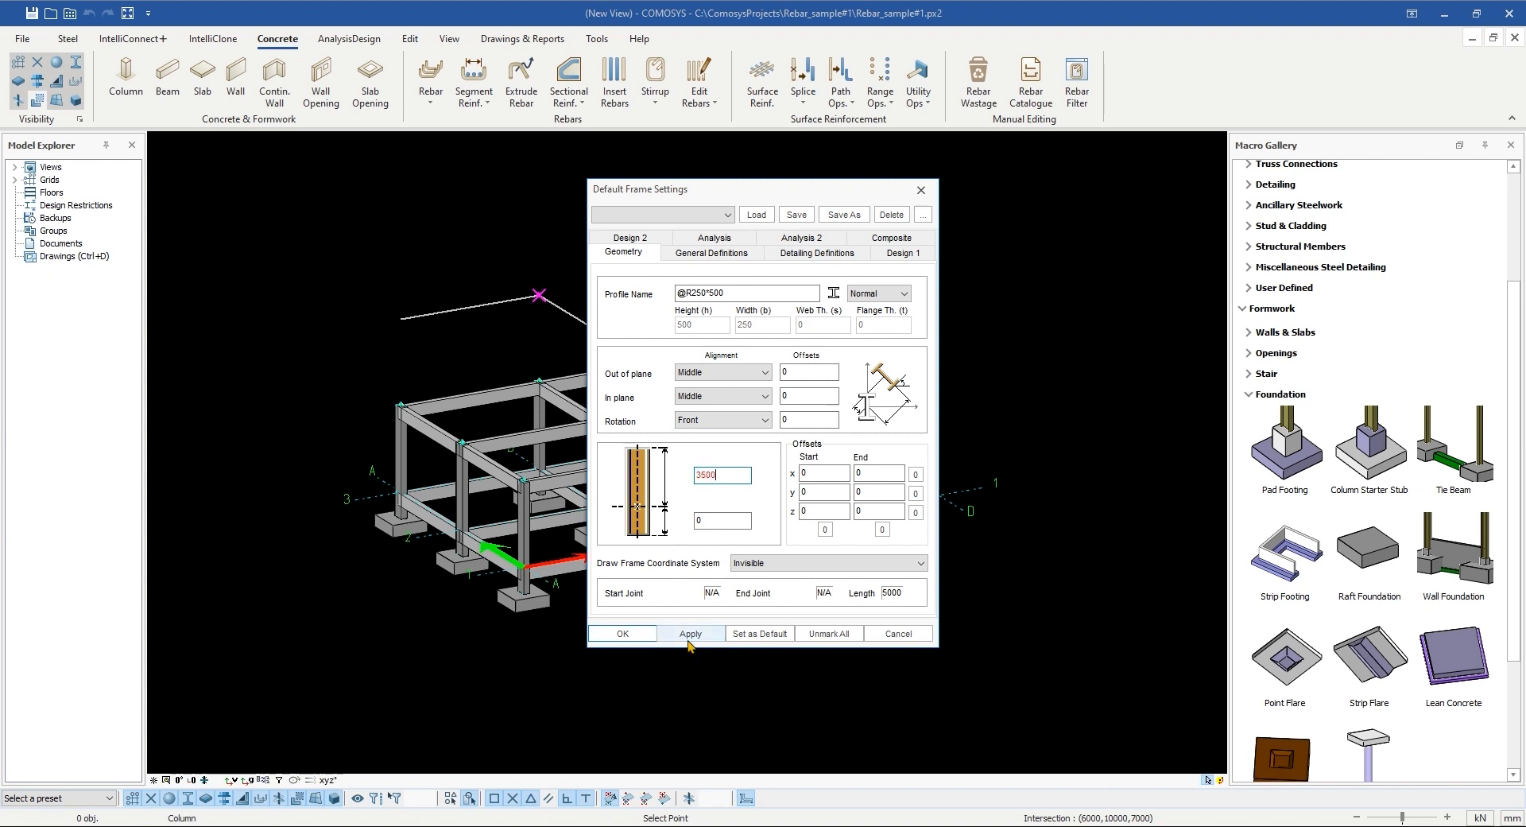
click(673, 636)
click(402, 406)
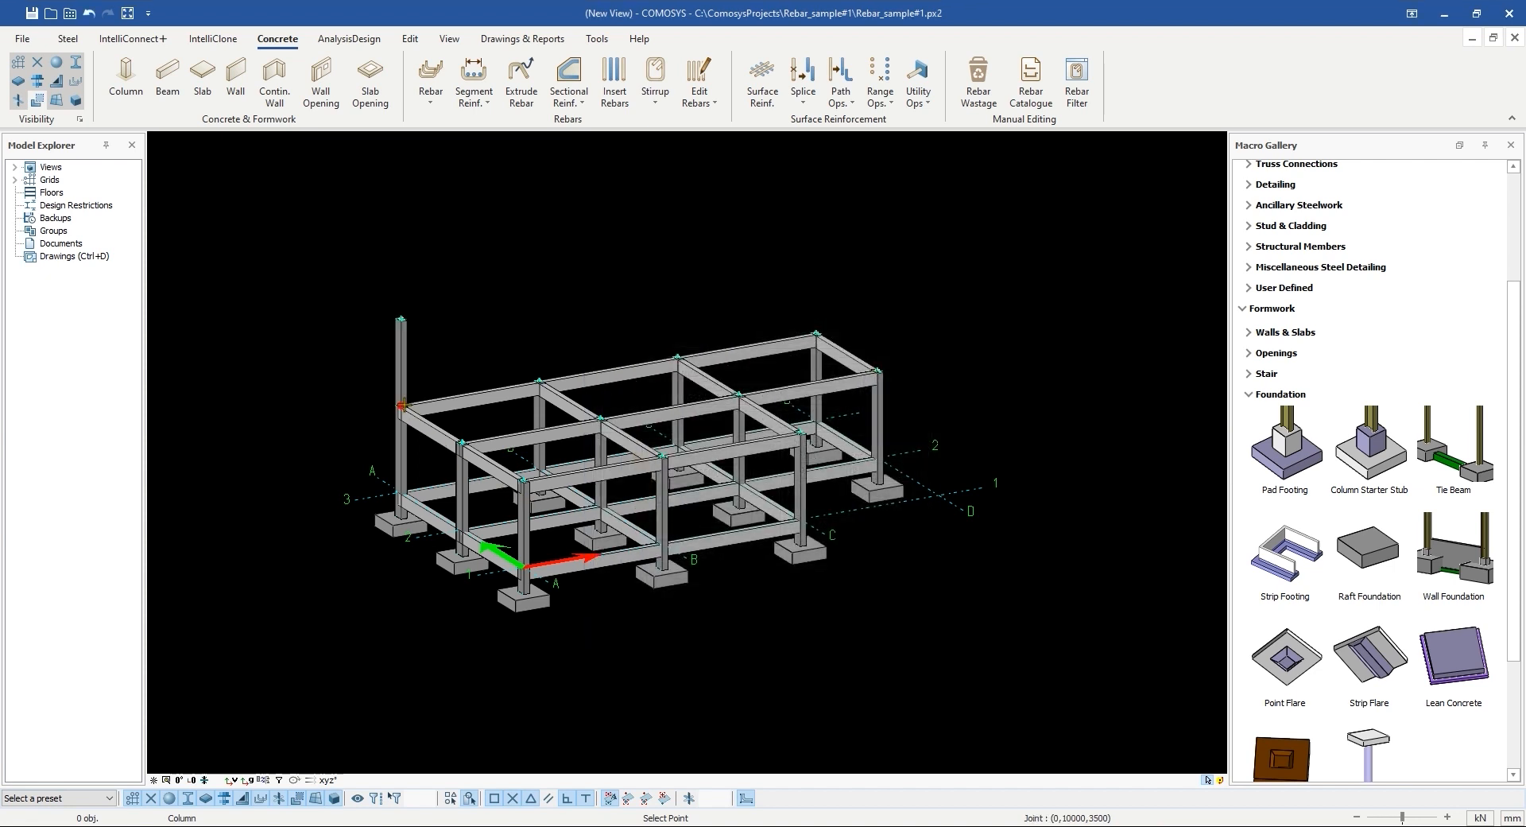
right_click(434, 338)
click(457, 352)
Step: Check the new column's properties without changing them, and copy it from A-3 to the column tops at B-3, C-3 and D-3
scroll(407, 385, up, 5)
double_click(387, 362)
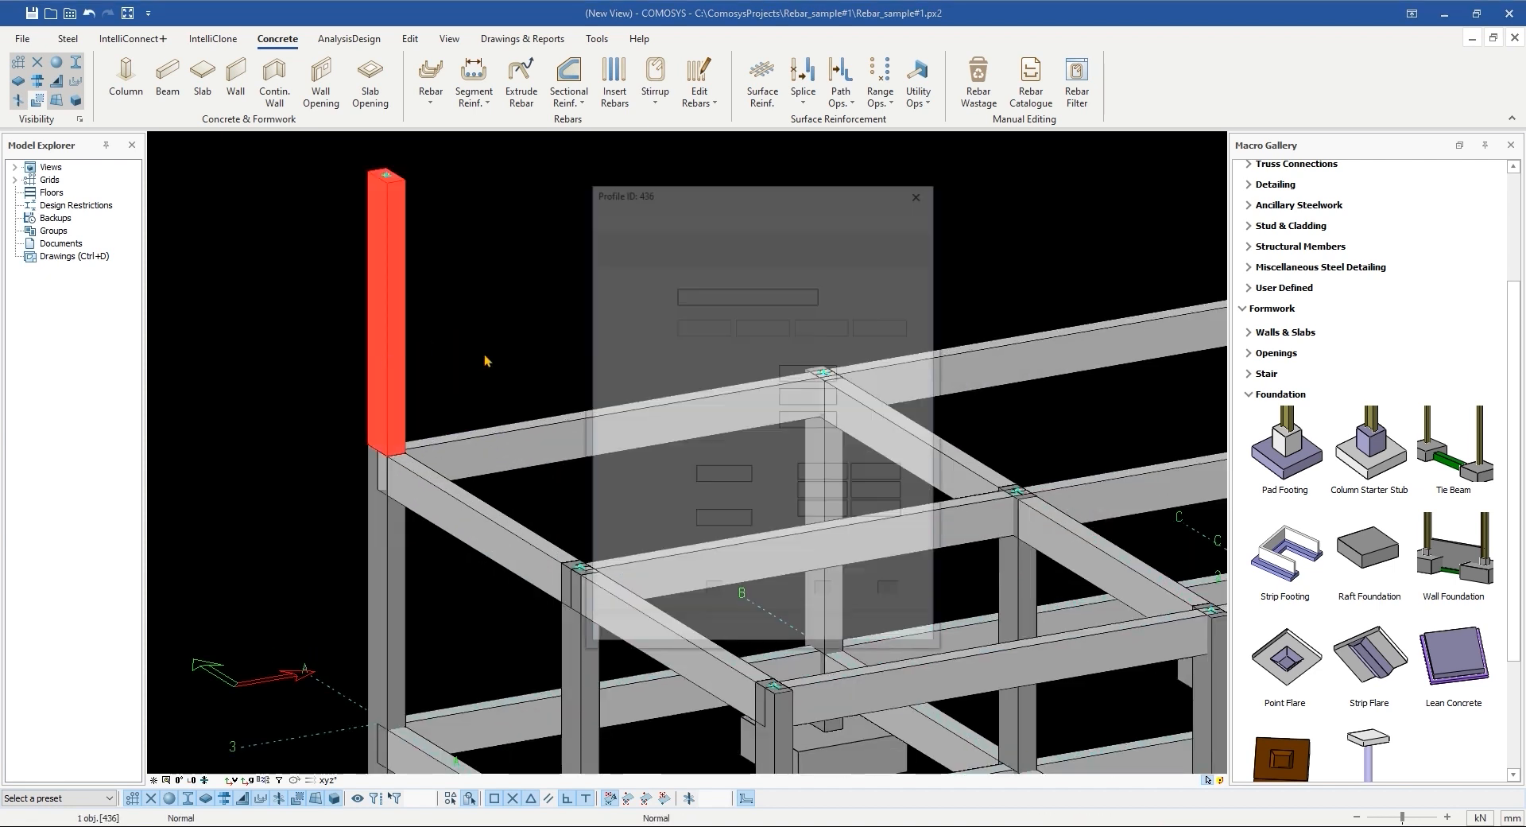
click(895, 634)
scroll(453, 489, down, 8)
middle_drag(453, 493, 468, 534)
scroll(403, 483, up, 5)
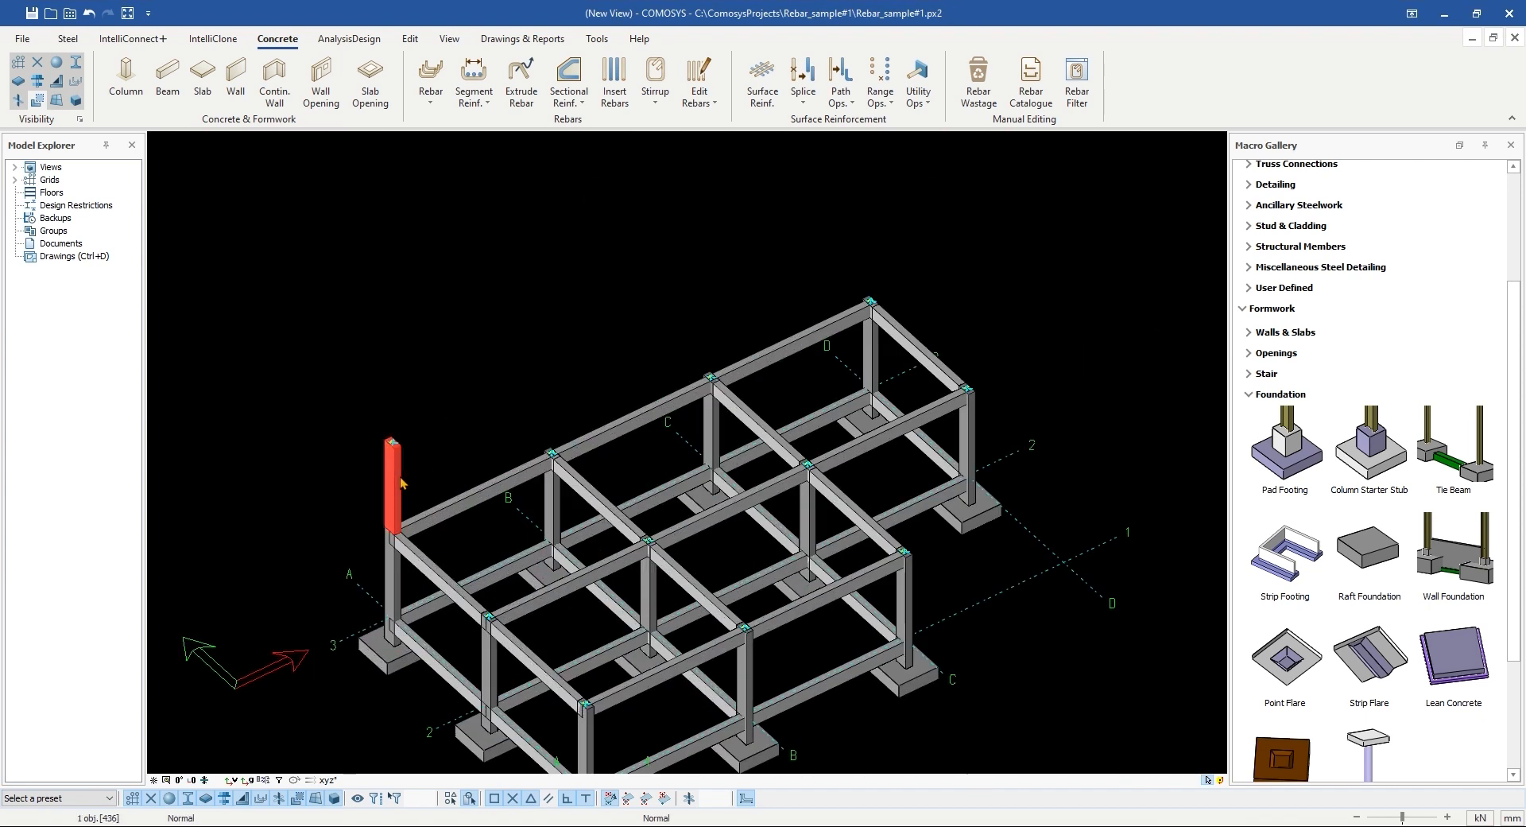
right_click(403, 483)
click(433, 577)
click(392, 535)
click(551, 453)
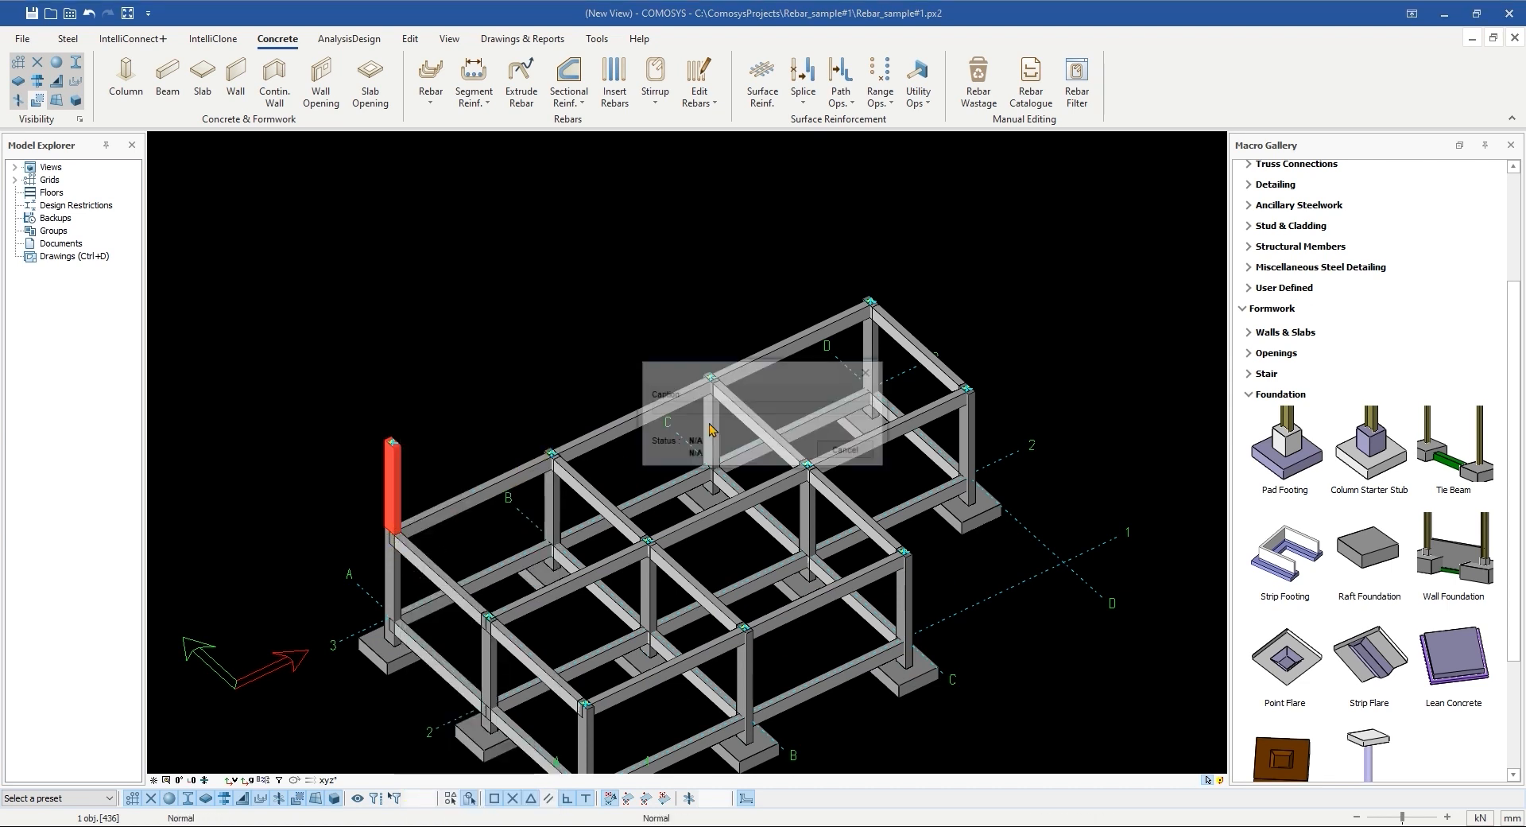
click(712, 378)
click(871, 302)
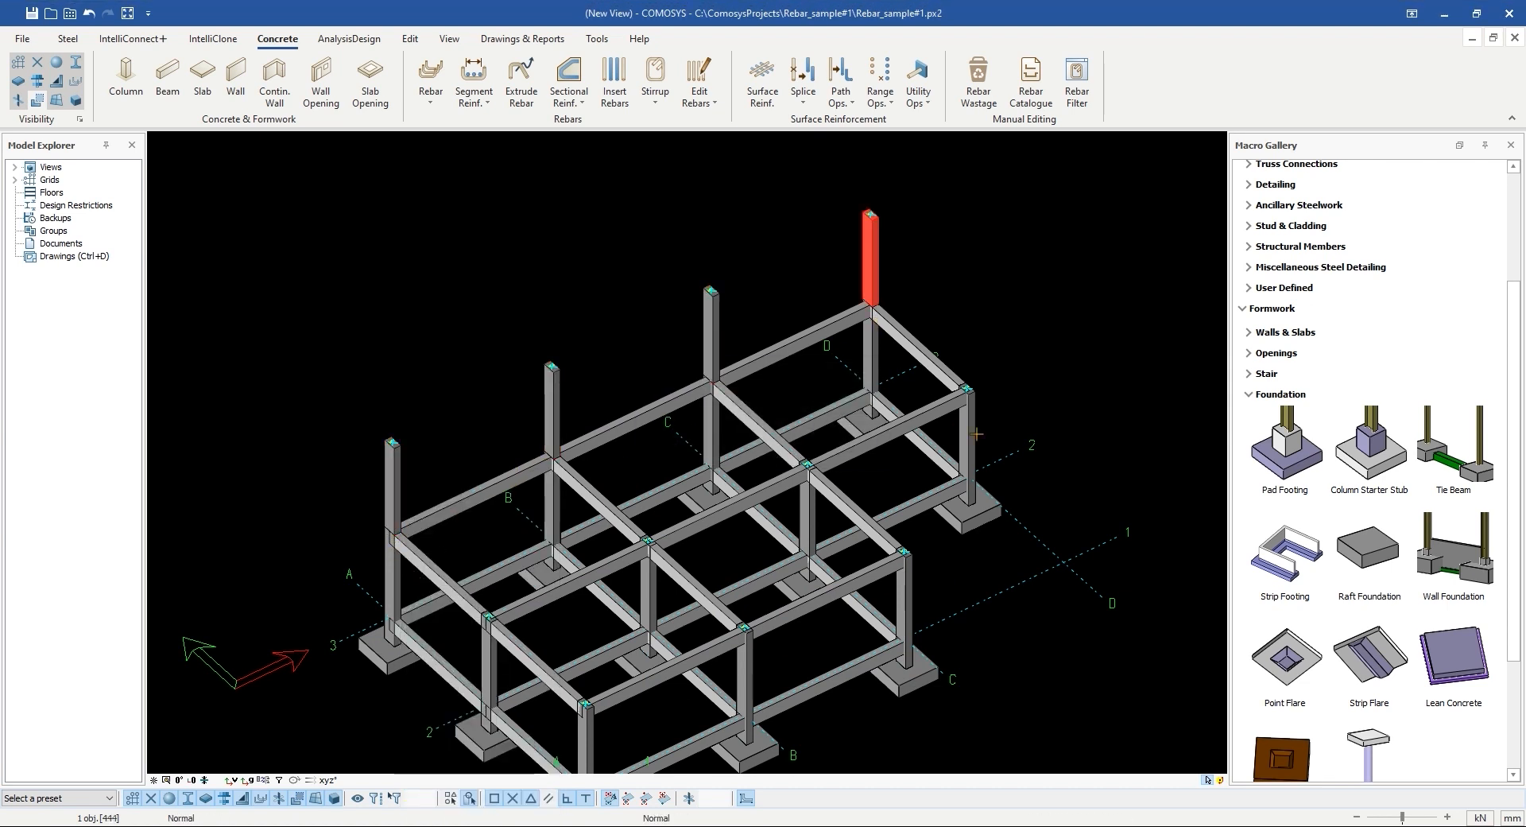
Step: Copy the upper column to D-2, C-2, B-2, A-2, A-1, B-1 and C-1, and clear the selection
click(967, 388)
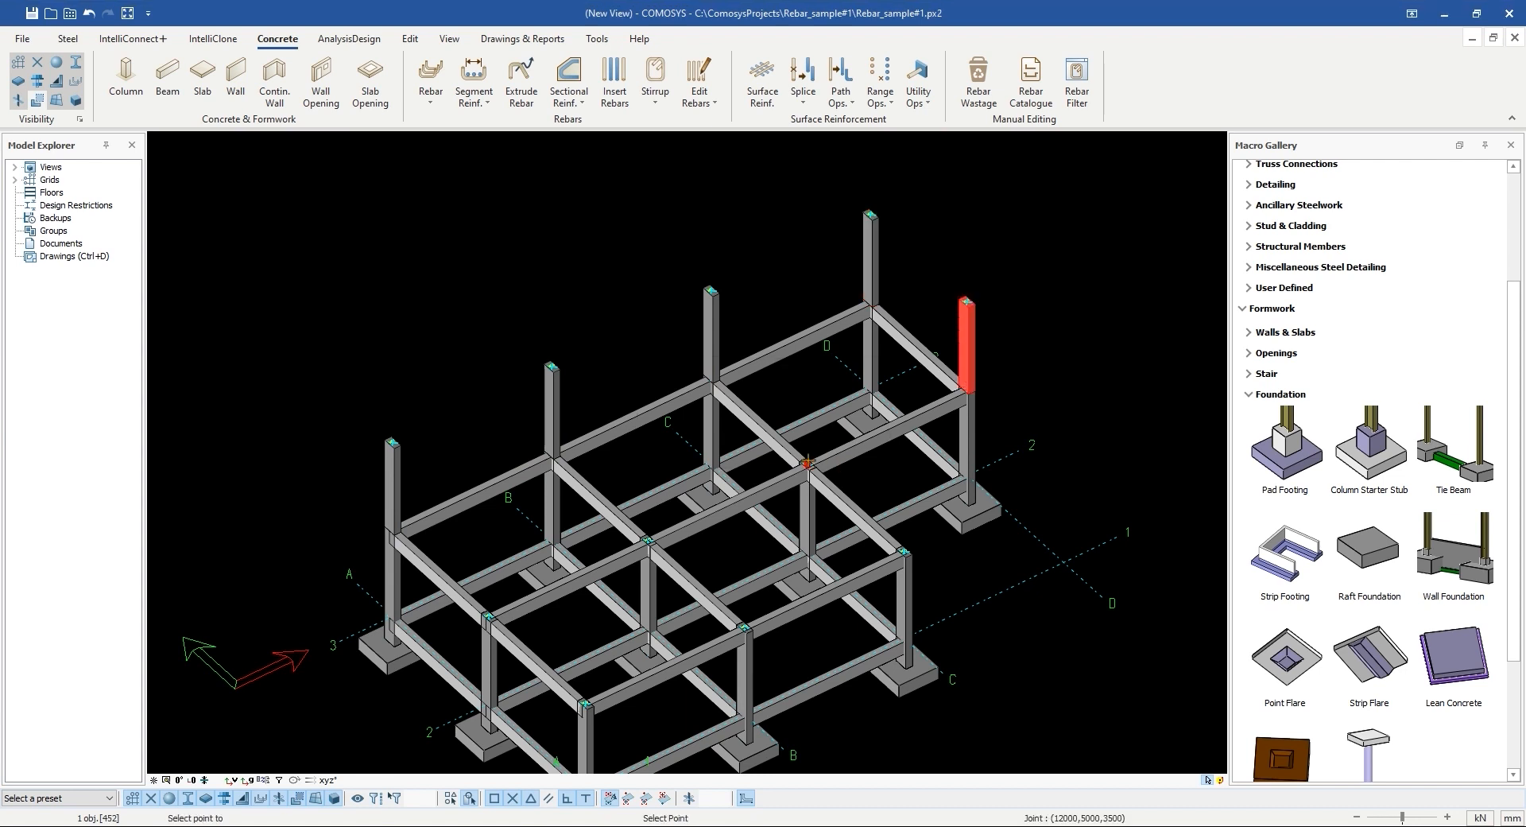
click(808, 465)
click(646, 542)
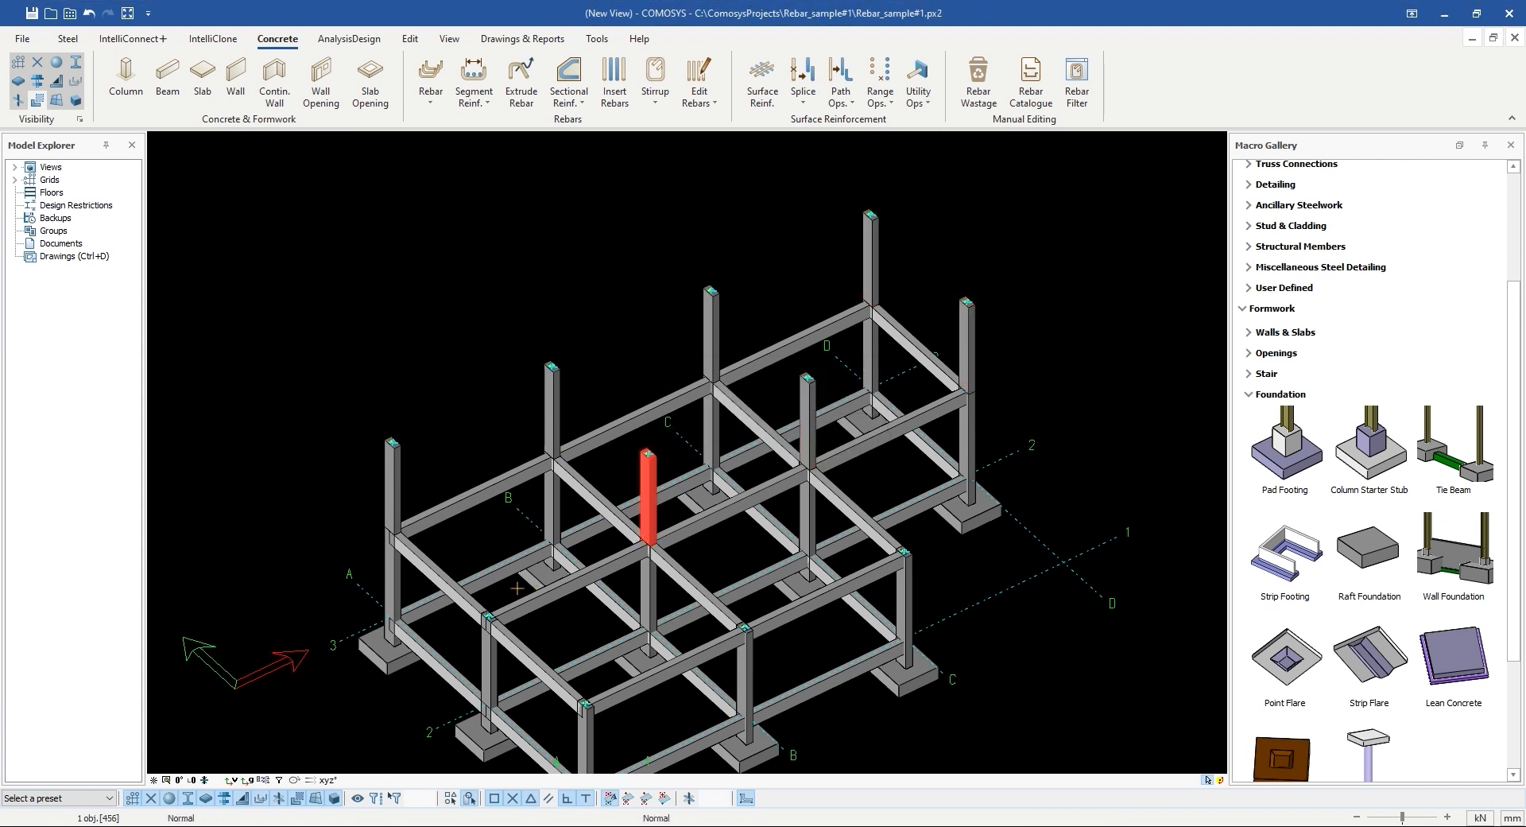
click(490, 618)
click(583, 704)
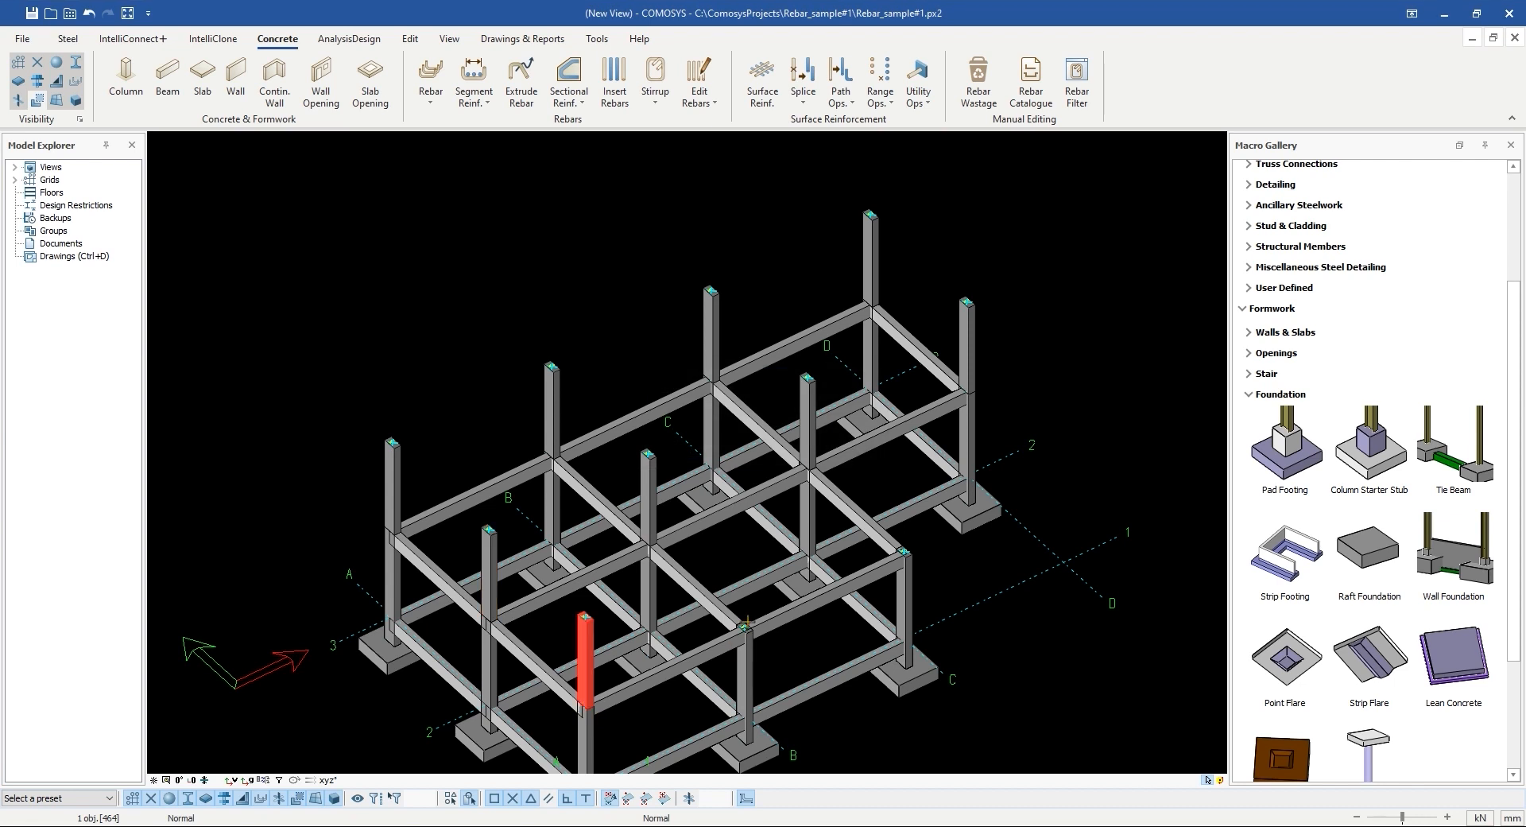
click(745, 627)
click(905, 549)
key(Escape)
scroll(520, 344, down, 3)
middle_drag(520, 346, 494, 361)
key(Escape)
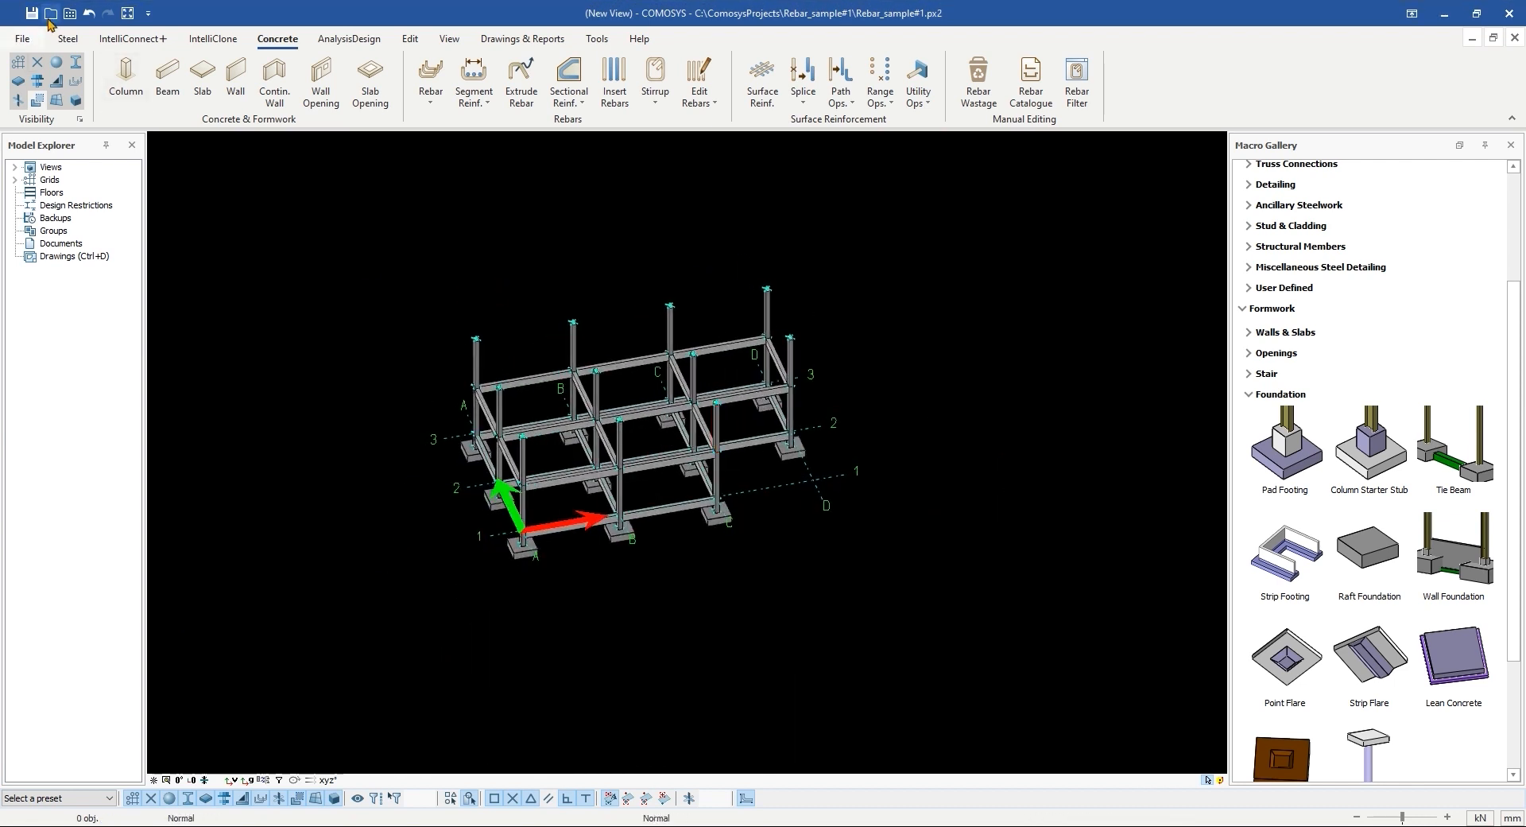
Step: Select all 3500 mm level beams, copy them from D-3 up to the top of its upper column, and save the project
middle_drag(704, 437, 542, 520)
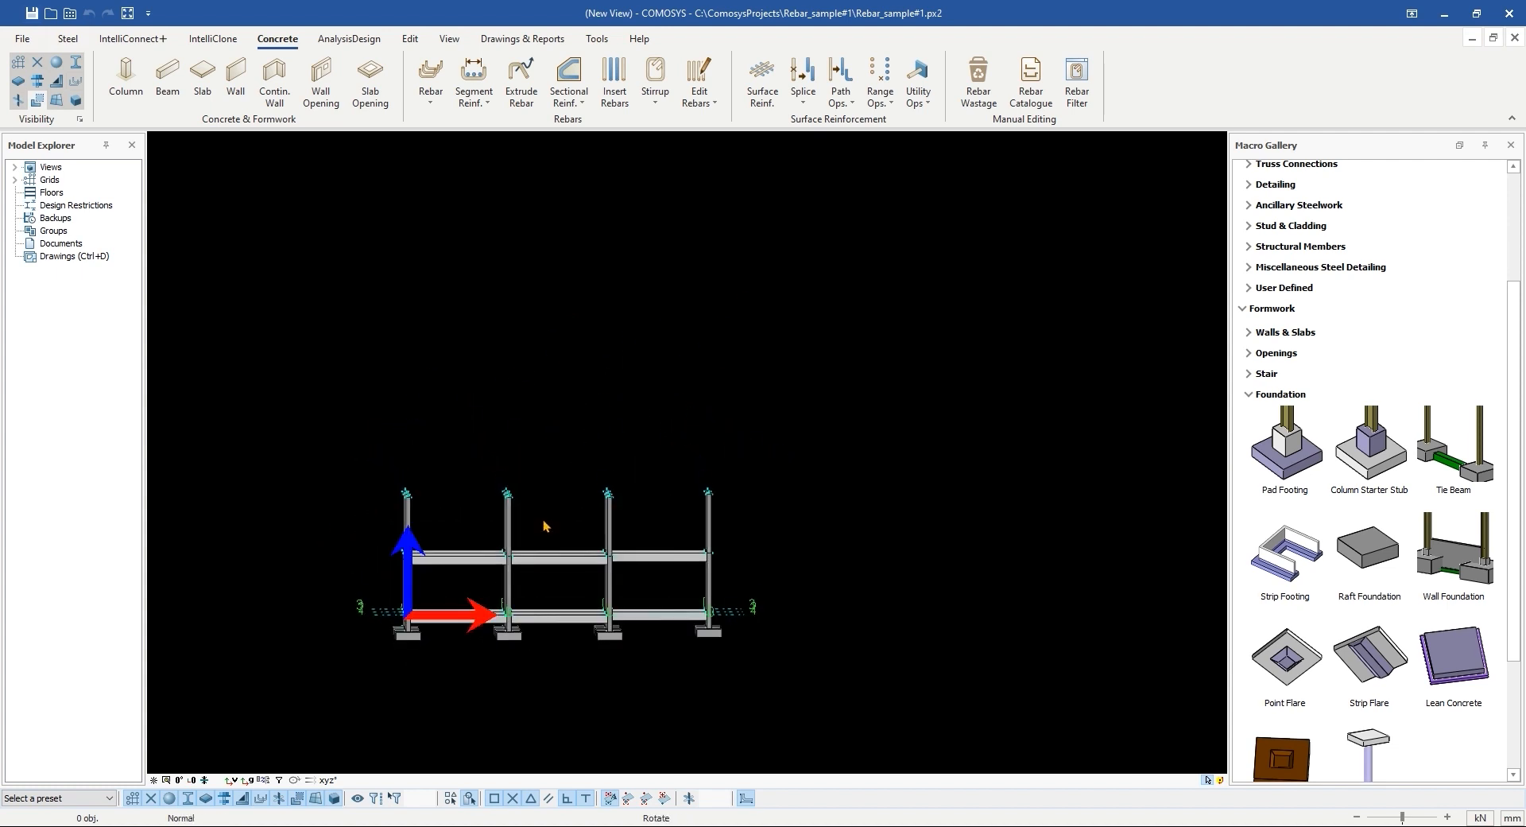
scroll(568, 581, up, 3)
drag(235, 526, 899, 601)
scroll(569, 469, down, 3)
middle_drag(563, 464, 515, 452)
middle_drag(570, 430, 587, 484)
scroll(587, 485, up, 3)
right_click(708, 493)
click(760, 540)
click(663, 472)
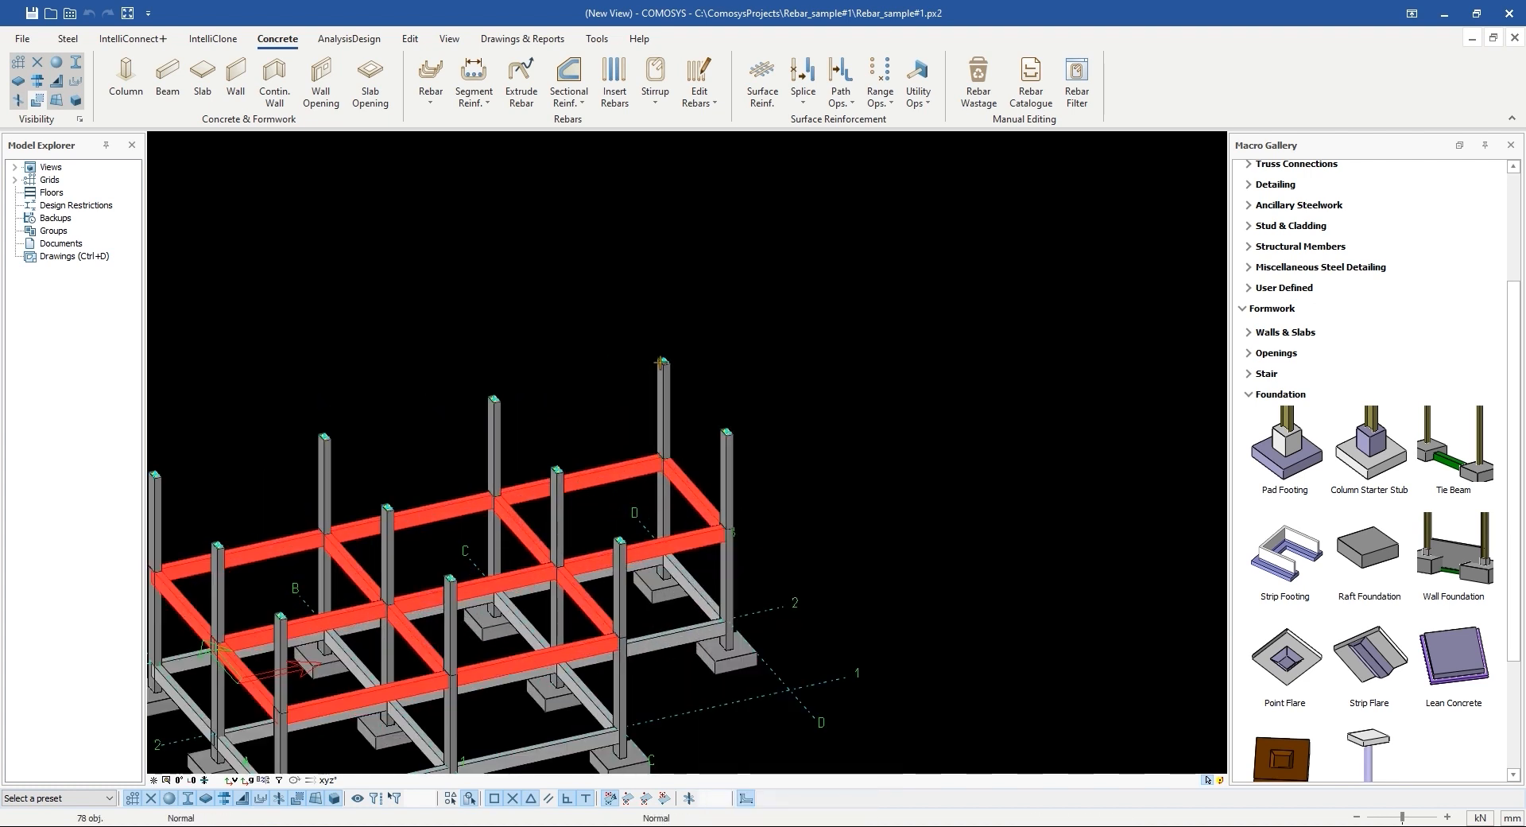
click(665, 361)
key(Escape)
scroll(747, 395, down, 1)
middle_drag(748, 395, 783, 348)
key(ctrl+s)
Step: Delete the upper-storey columns and beams of the bay between grid lines C and D, and save the project
scroll(703, 479, down, 2)
mouse_move(703, 480)
middle_down()
mouse_move(628, 494)
mouse_move(665, 512)
mouse_move(723, 497)
middle_up()
scroll(714, 501, up, 4)
drag(742, 468, 668, 391)
key(Delete)
key(Return)
scroll(695, 451, down, 2)
middle_drag(696, 451, 698, 347)
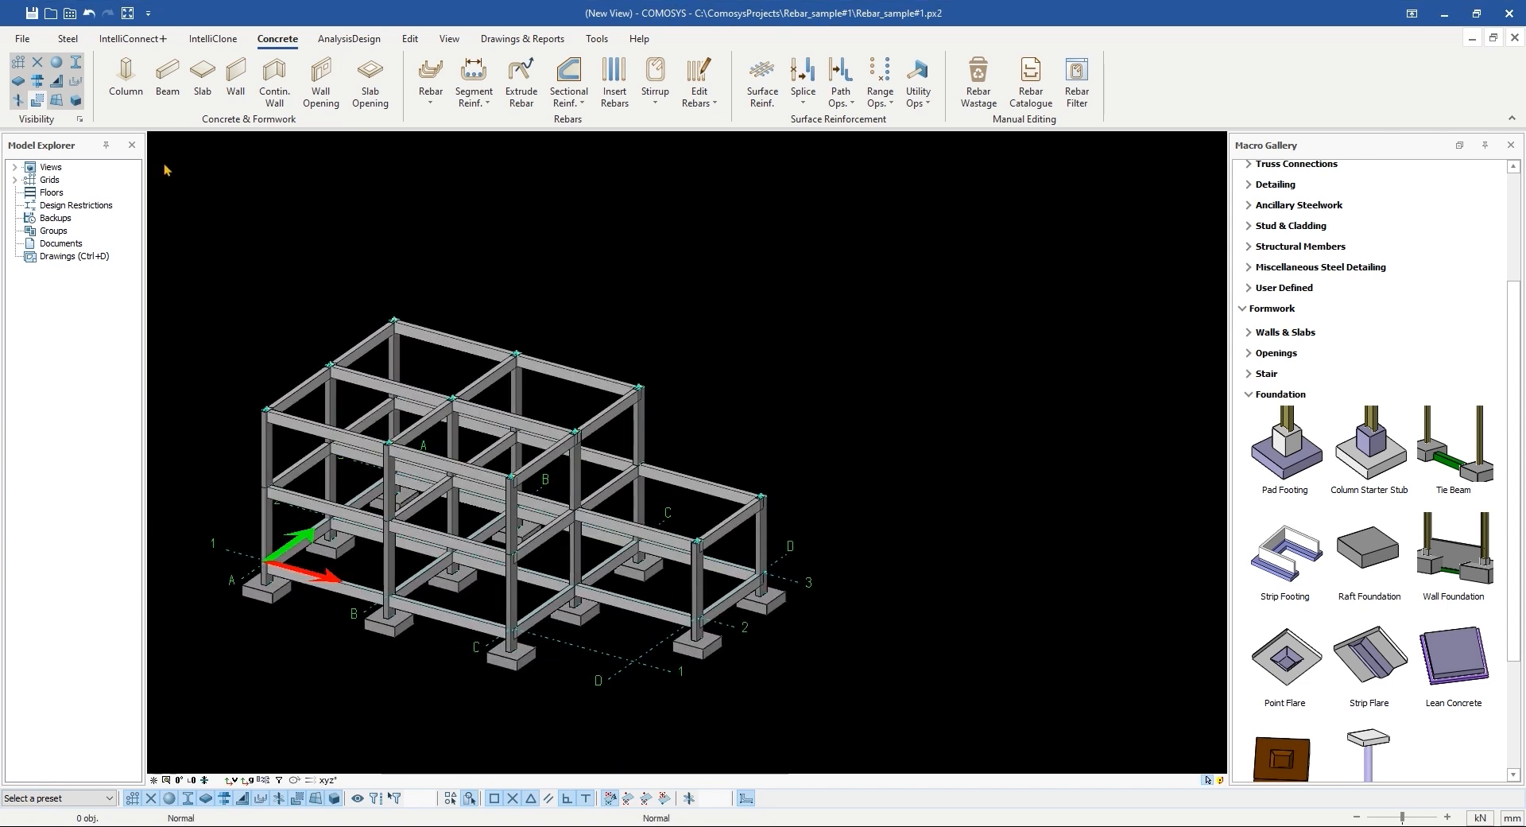
click(31, 13)
Step: Create views on the grid and open the plan at elevation 7000 mm
middle_drag(453, 369, 640, 434)
middle_drag(338, 247, 776, 462)
right_click(774, 463)
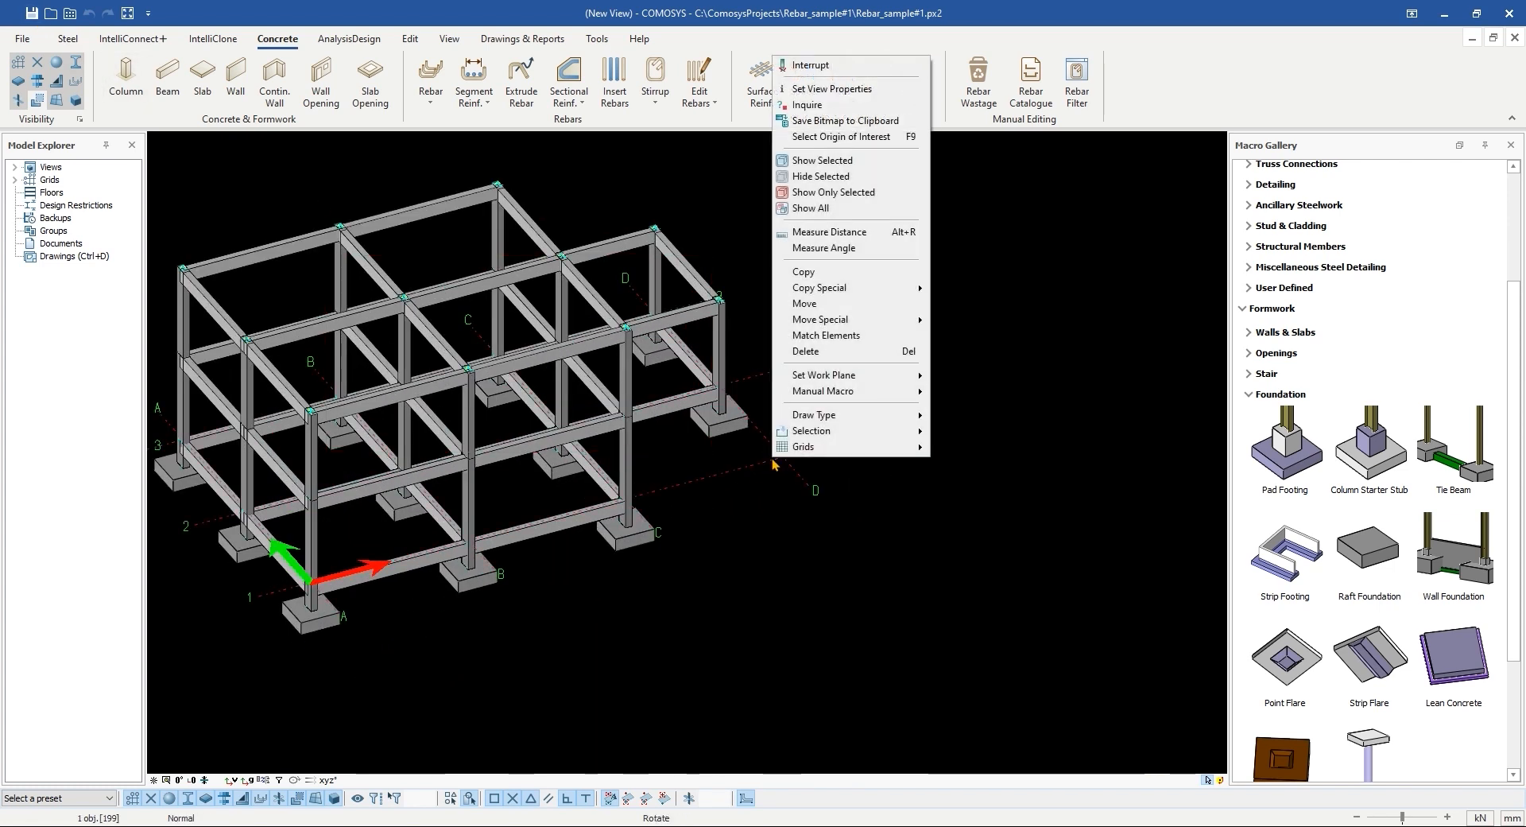
mouse_move(803, 450)
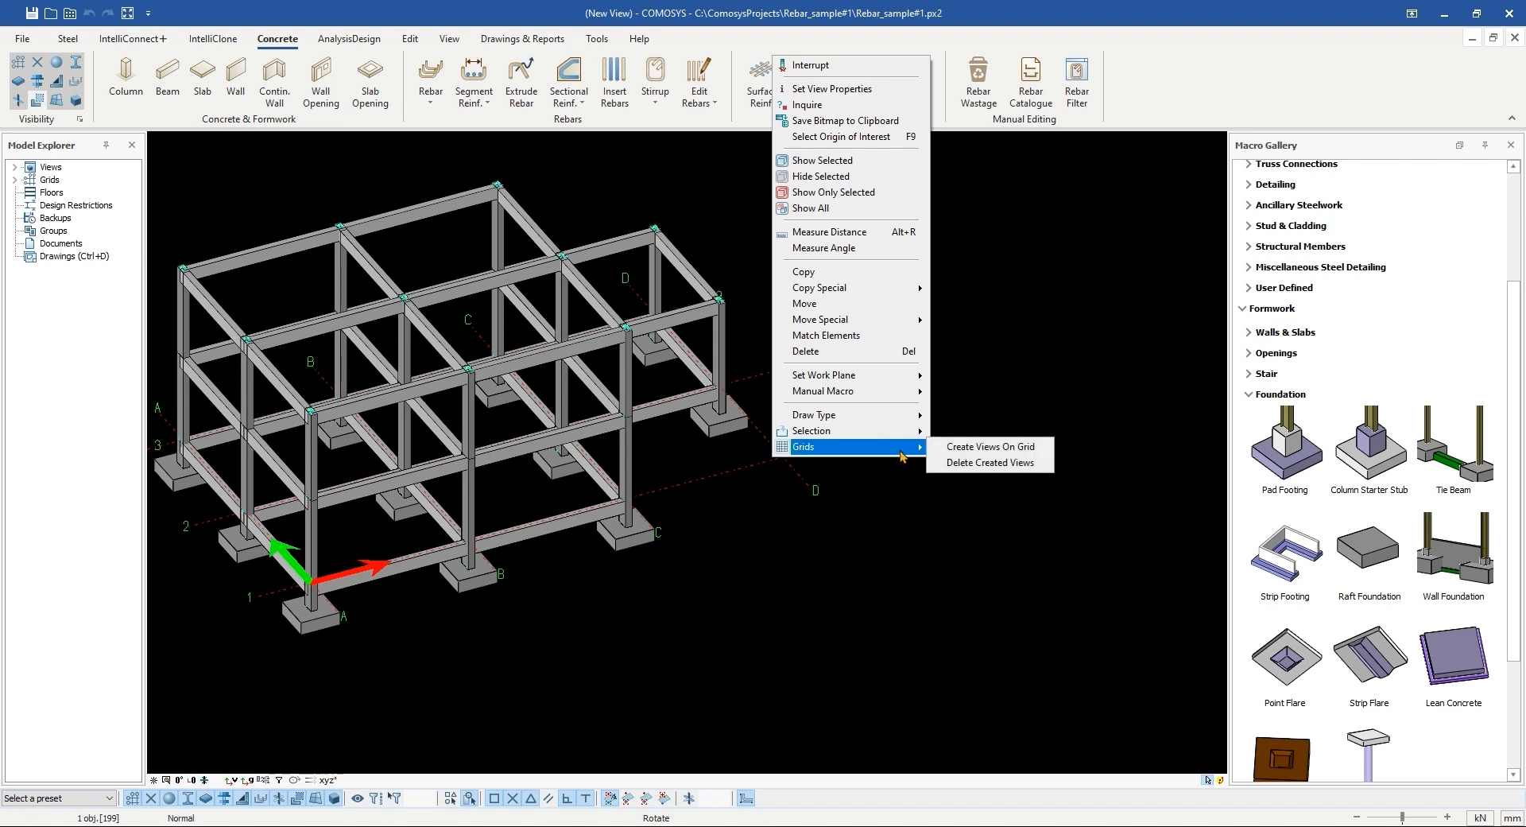
click(992, 453)
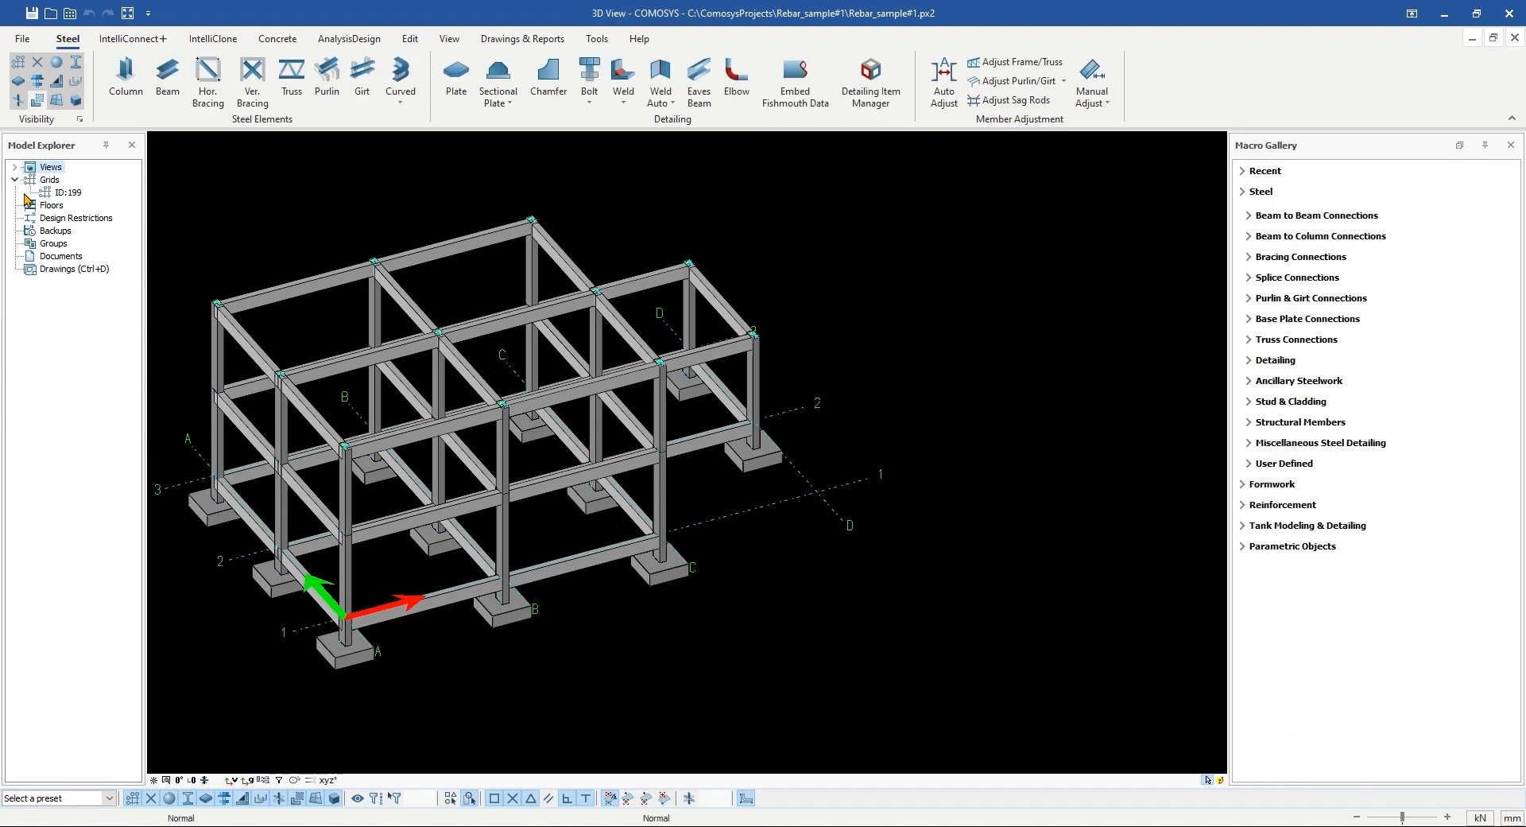
click(15, 167)
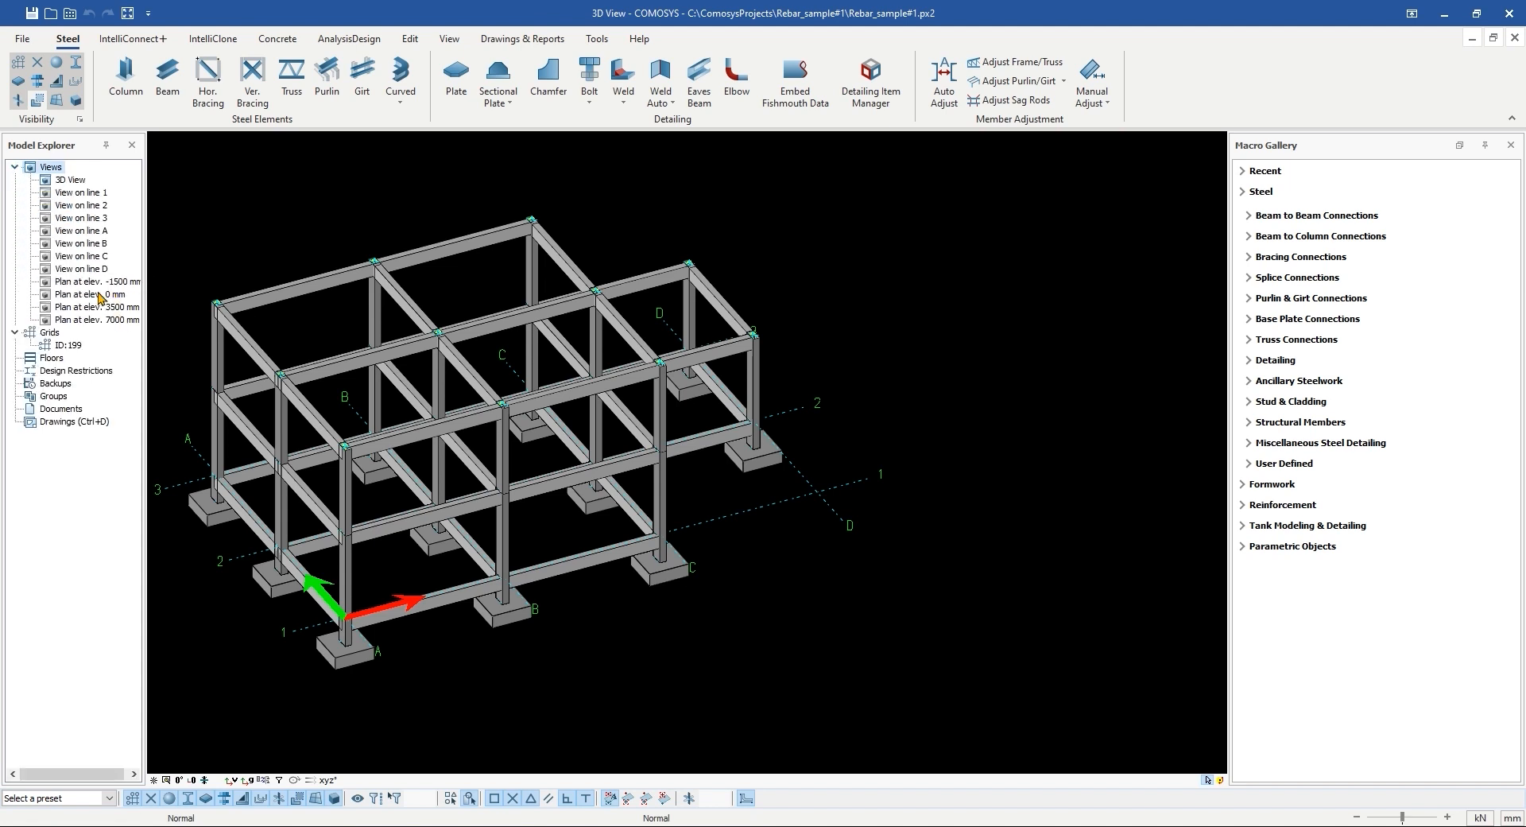
double_click(87, 319)
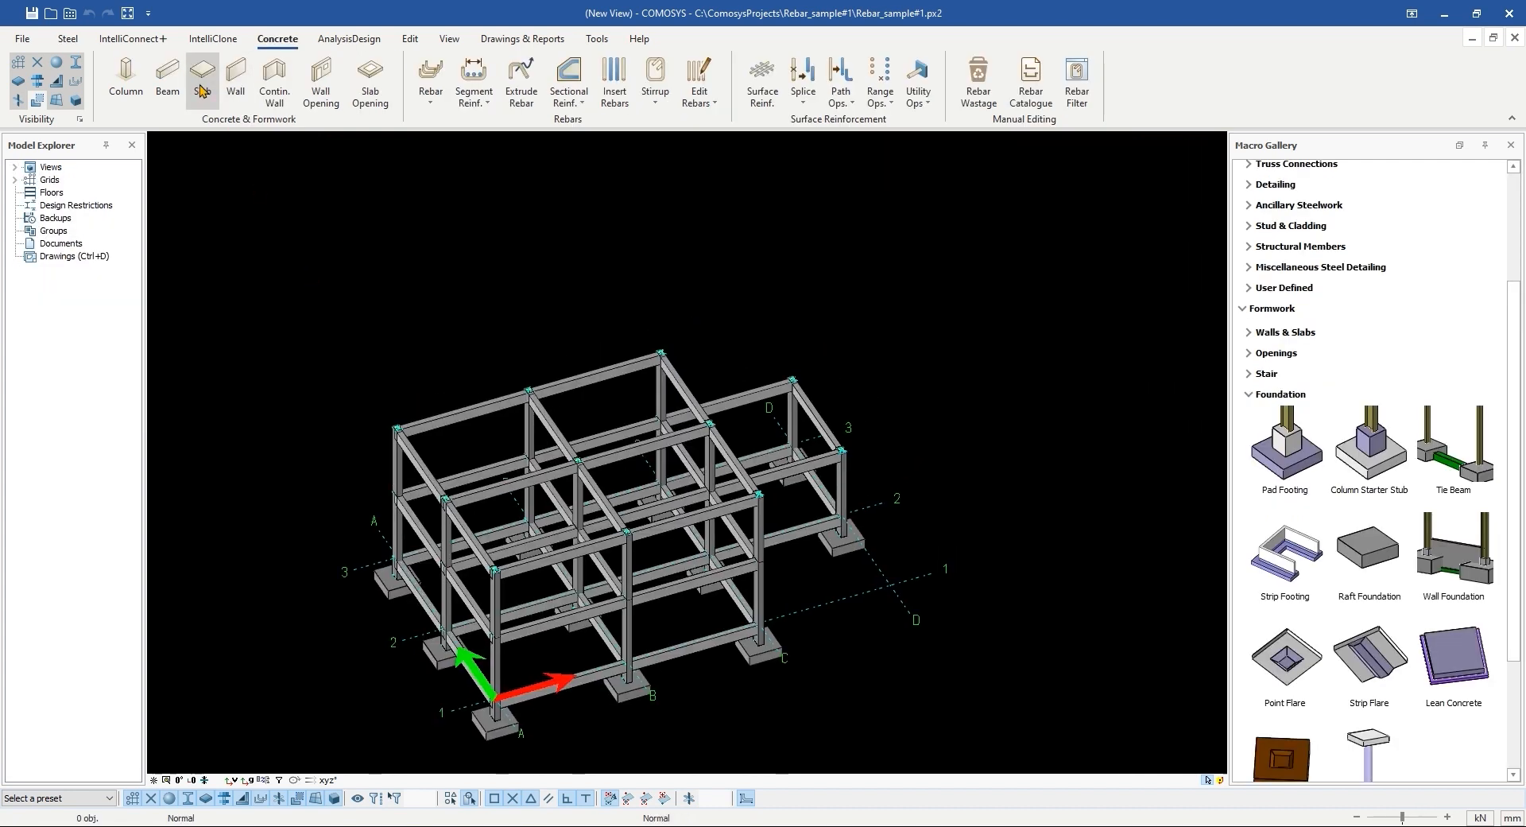
Step: Configure the slab with thickness 200, top level 7000 and material C35
click(202, 91)
double_click(755, 417)
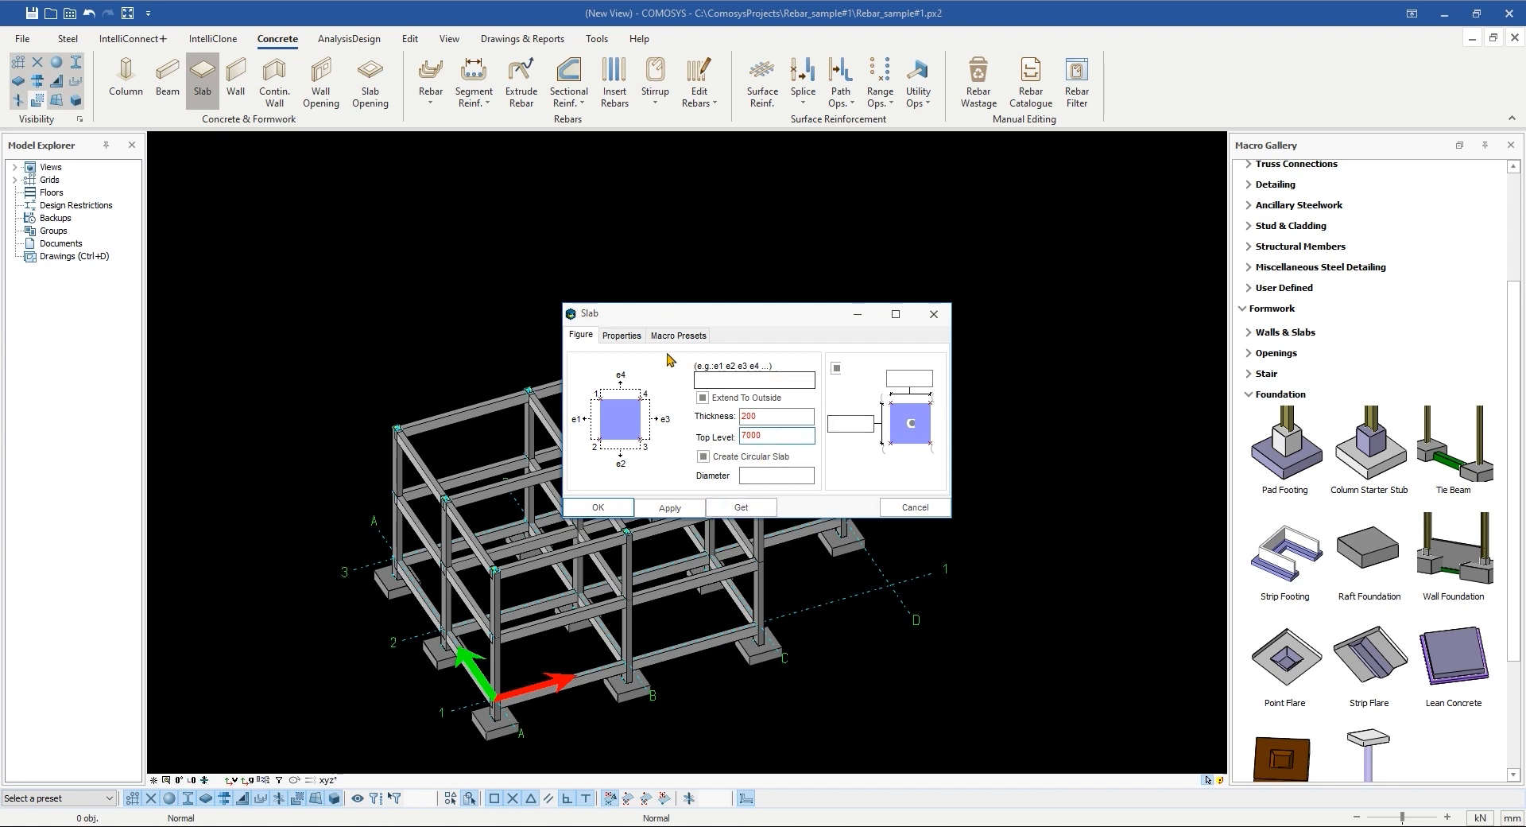
click(622, 335)
click(664, 410)
click(666, 413)
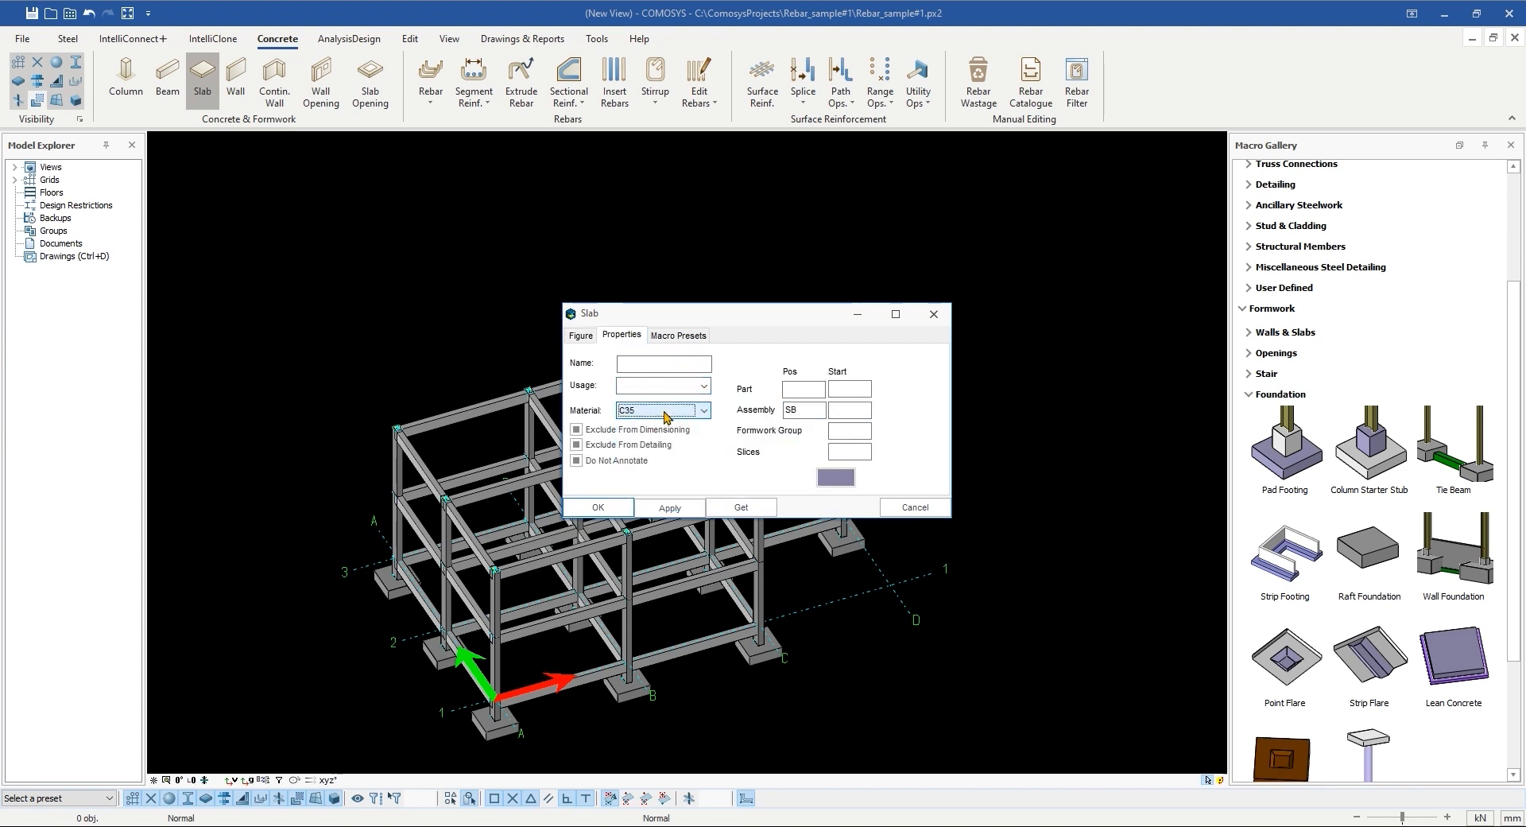
click(673, 337)
click(612, 513)
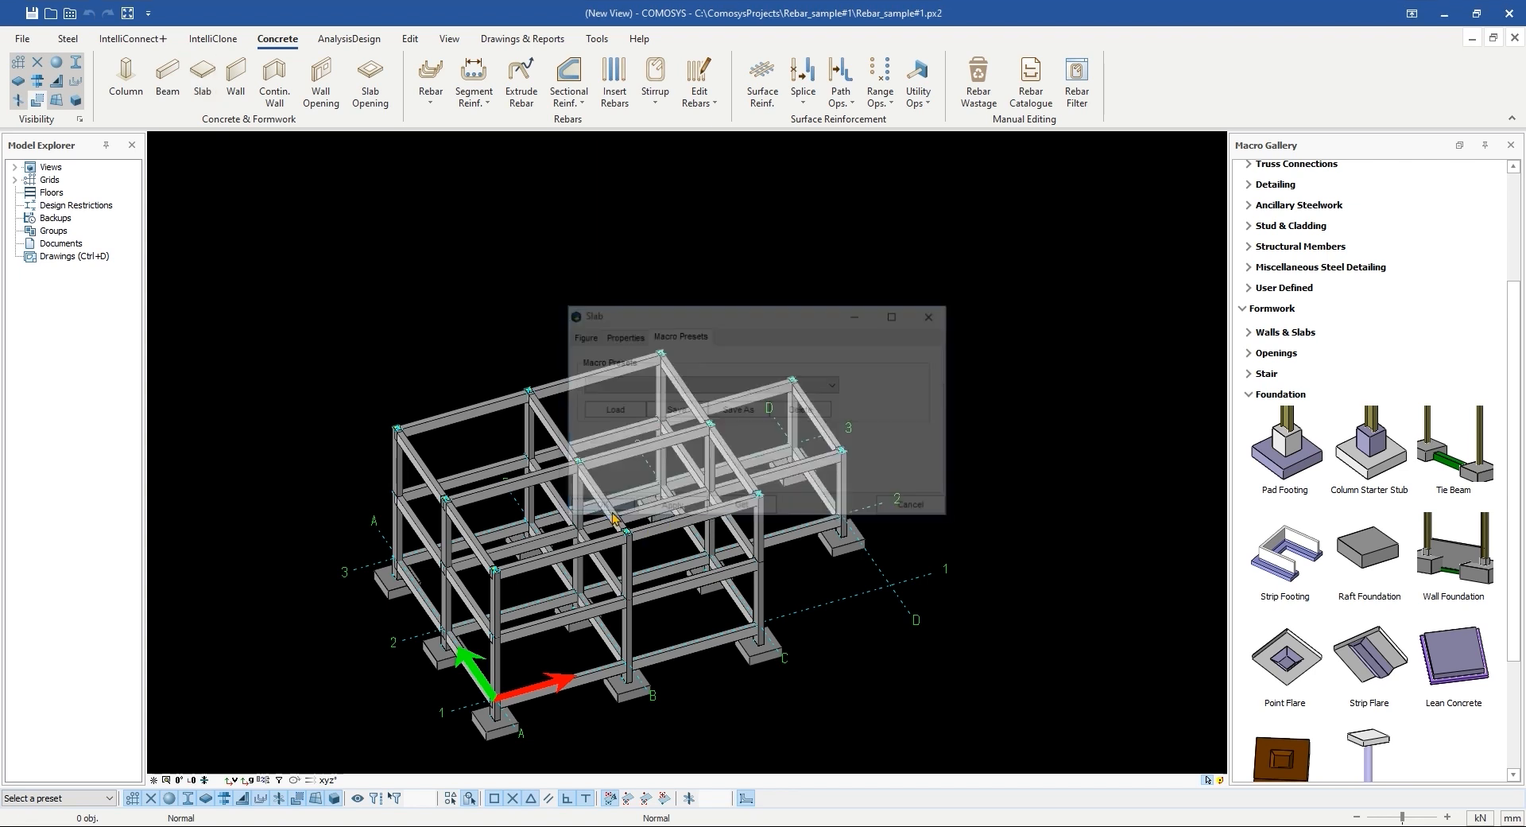
Step: Draw a slab on the 7000 mm plan over the bay between grid lines A, B, 2 and 3
scroll(387, 320, up, 5)
middle_drag(403, 375, 329, 261)
scroll(327, 259, down, 5)
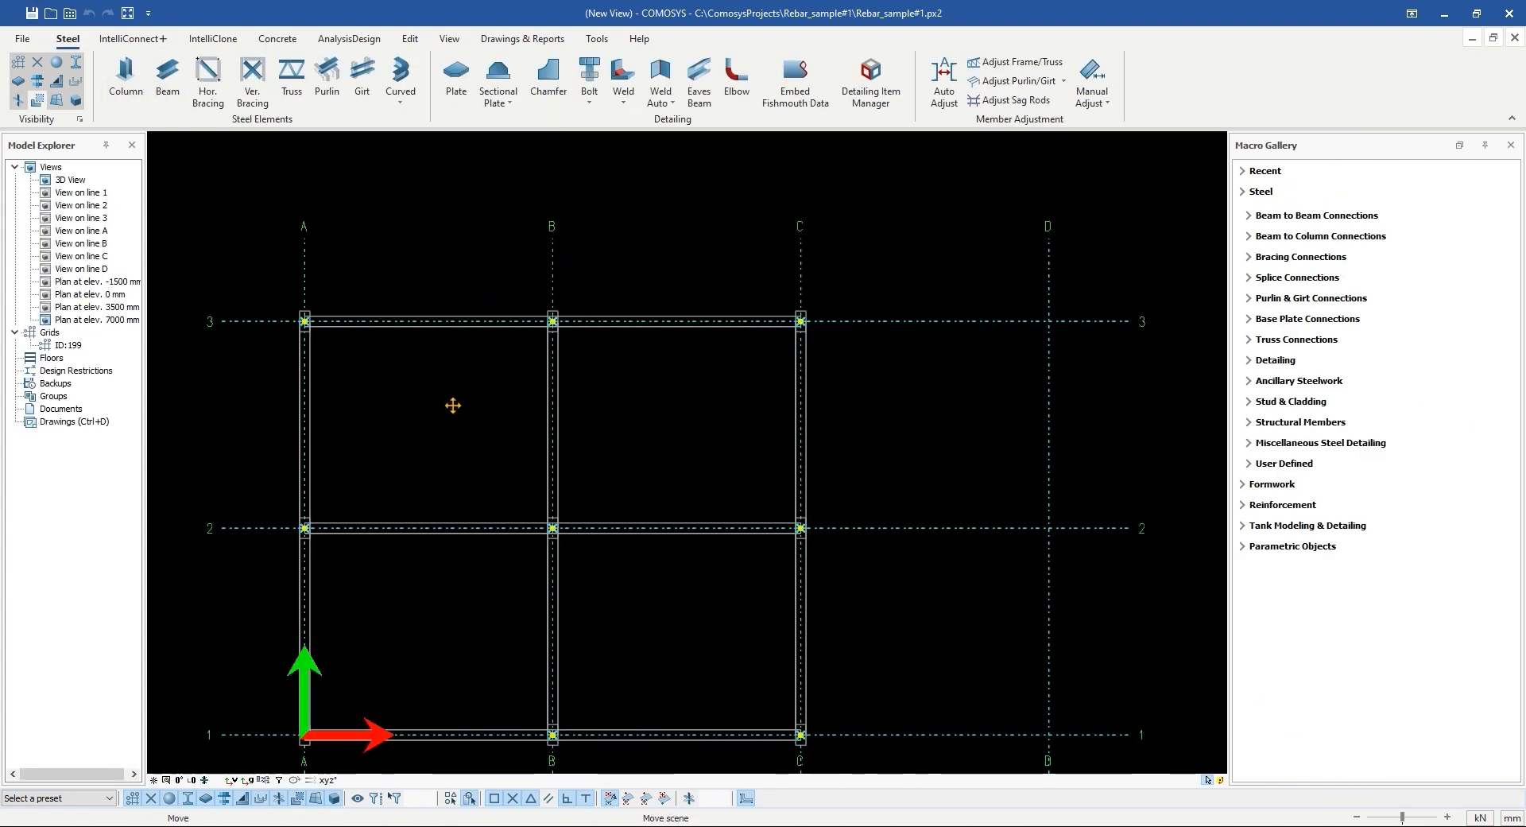
click(277, 38)
click(203, 88)
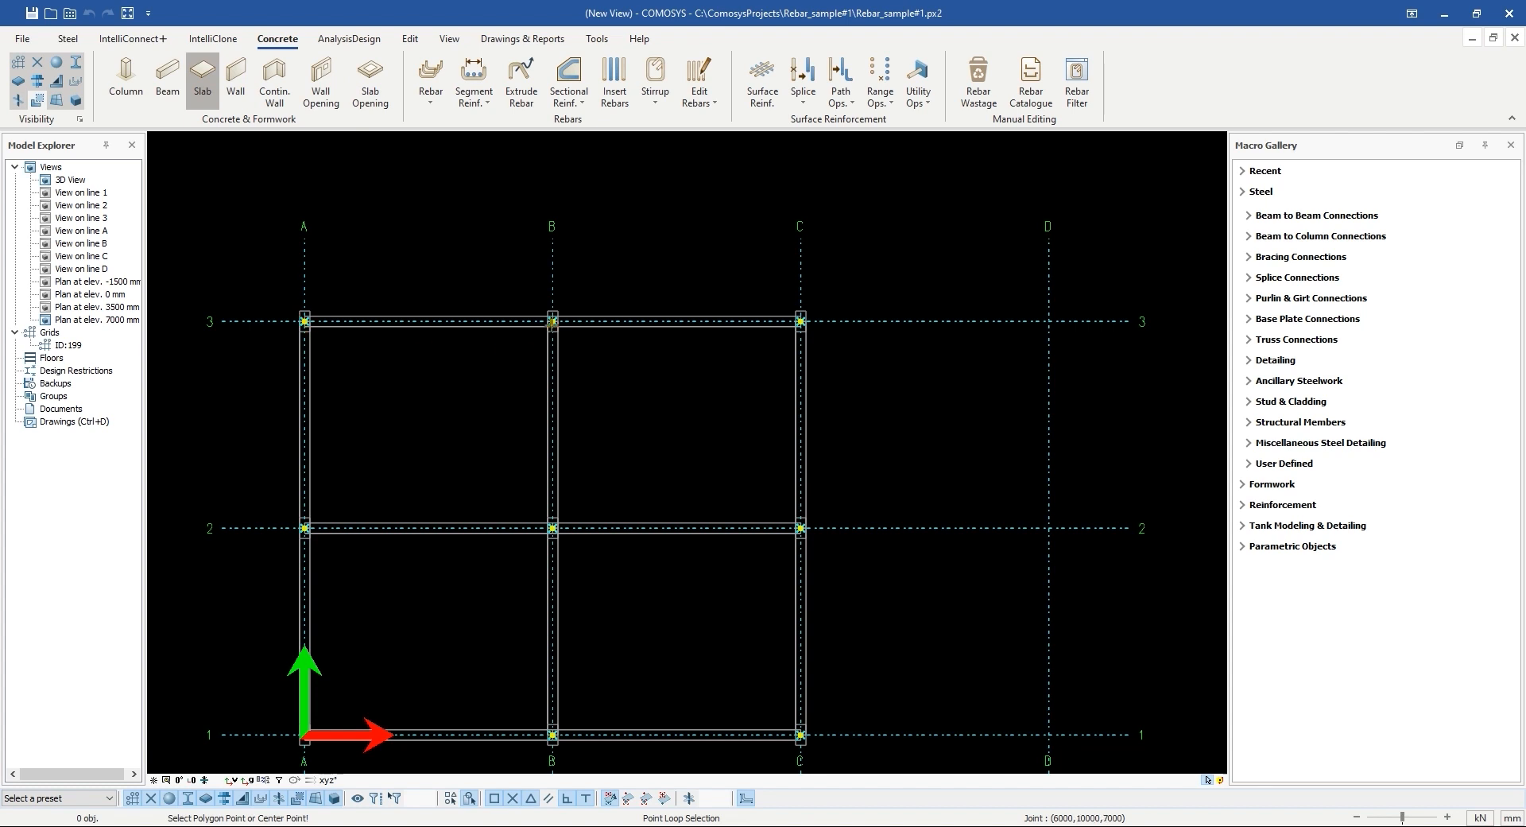
click(550, 488)
click(304, 319)
scroll(334, 271, down, 4)
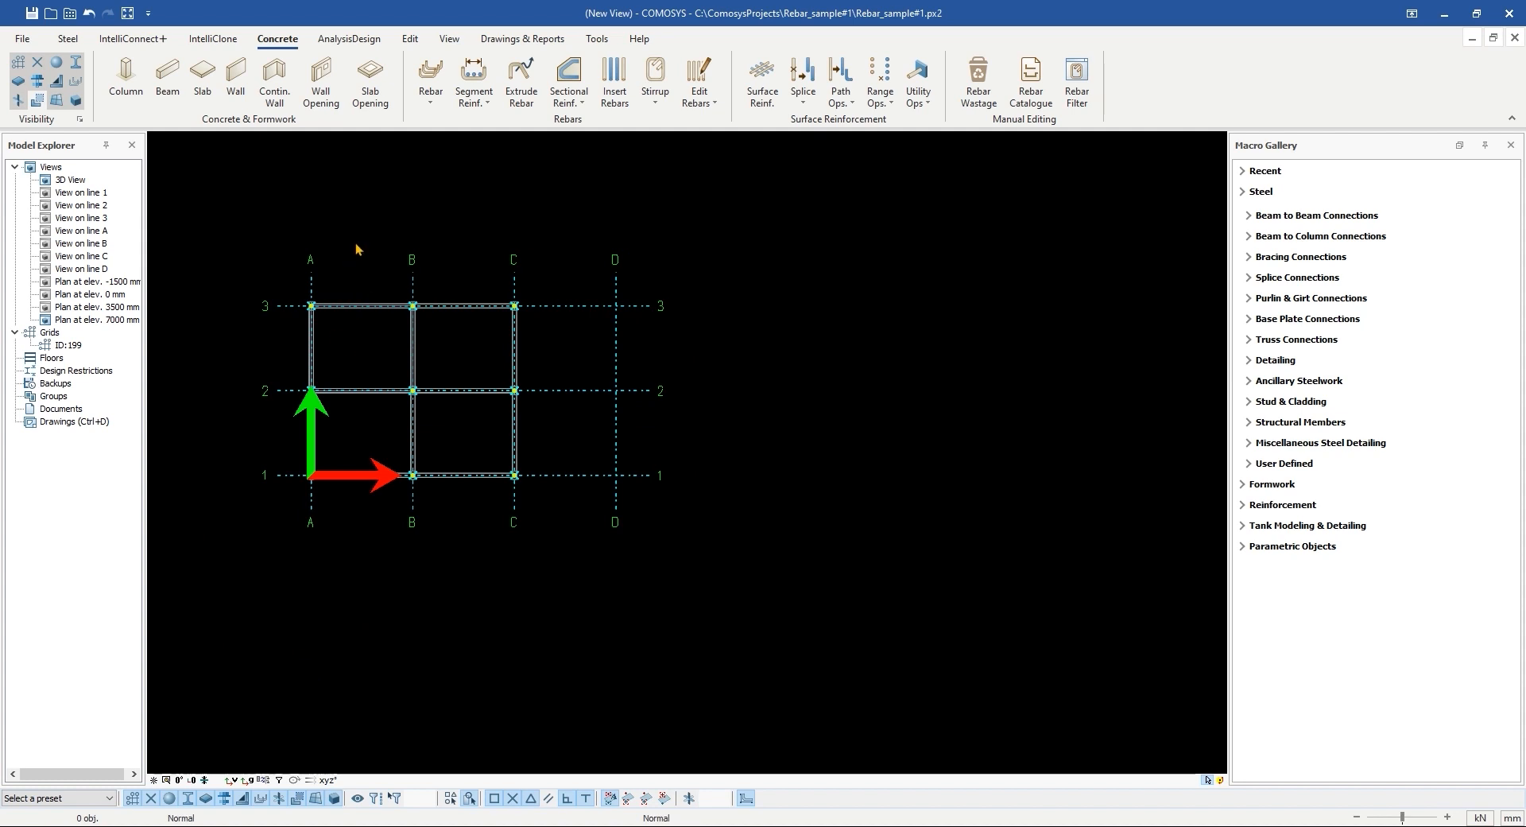
Step: Copy the slab to the other three bays between grid lines A to C and 1 to 3, and clear the selection
click(380, 360)
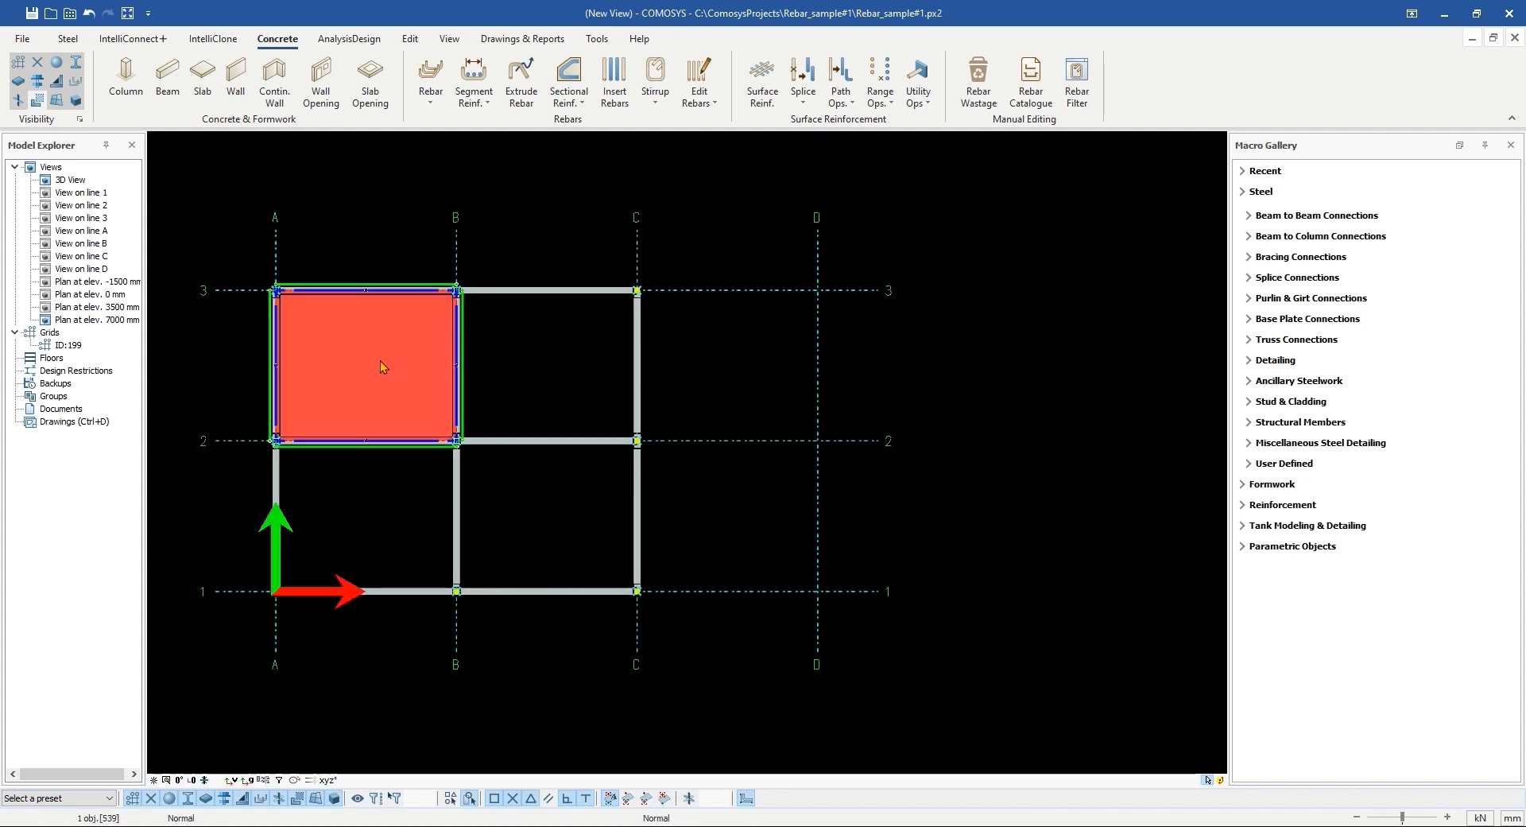
scroll(388, 289, up, 3)
right_click(388, 291)
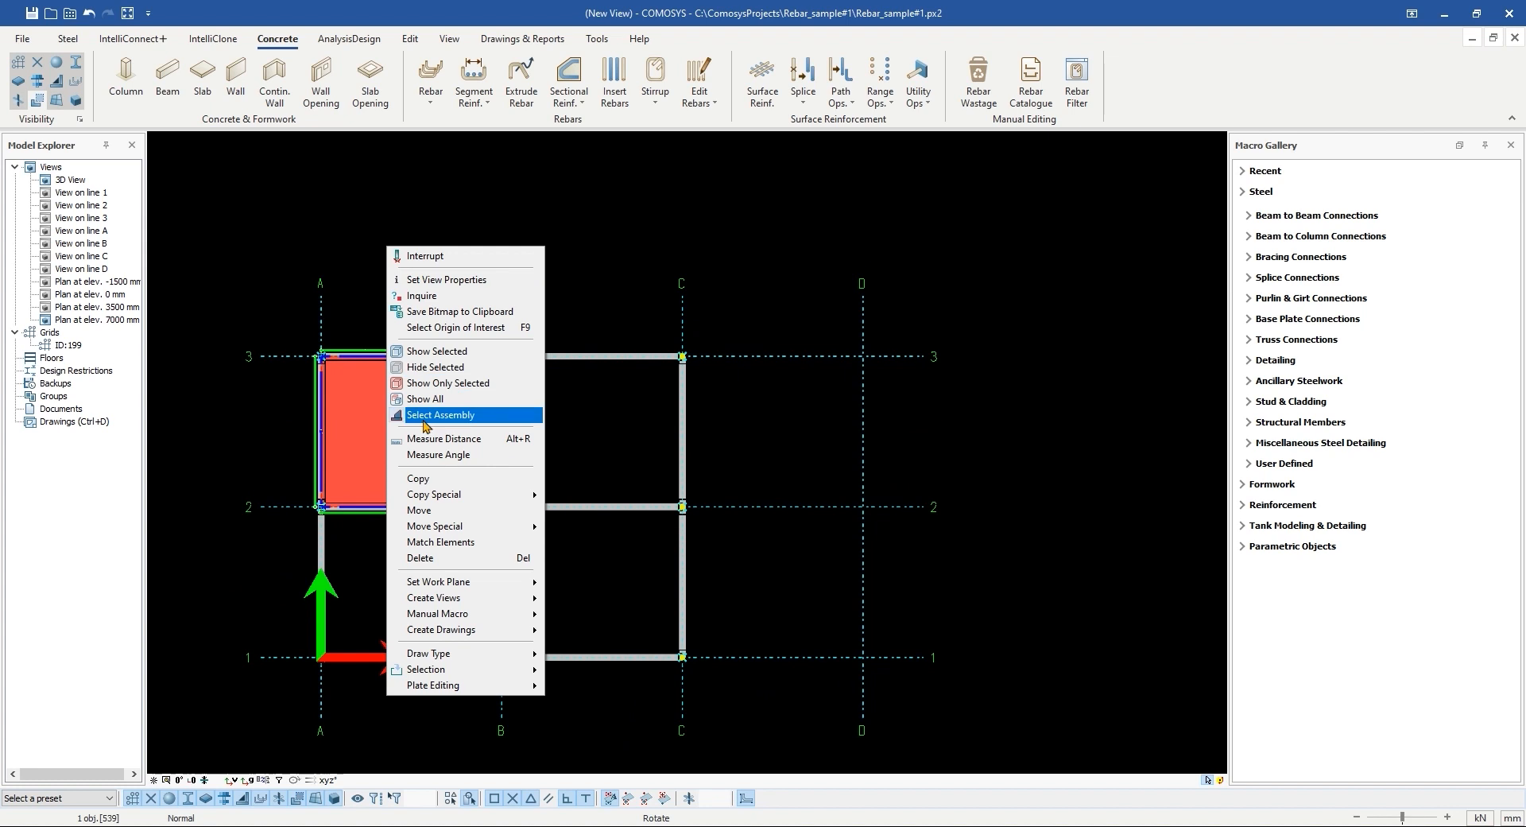
click(432, 481)
click(320, 354)
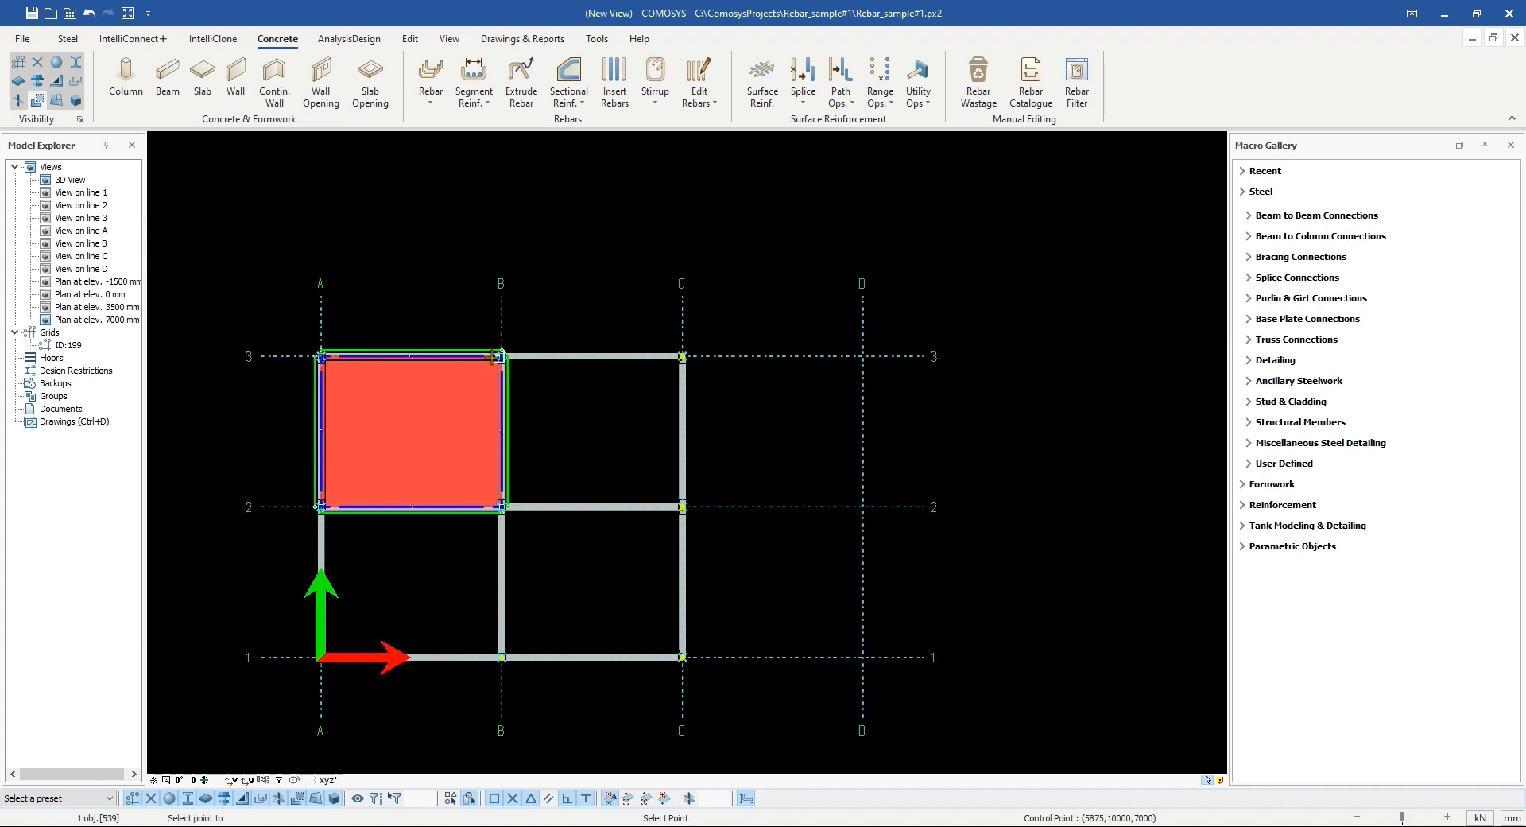
click(501, 356)
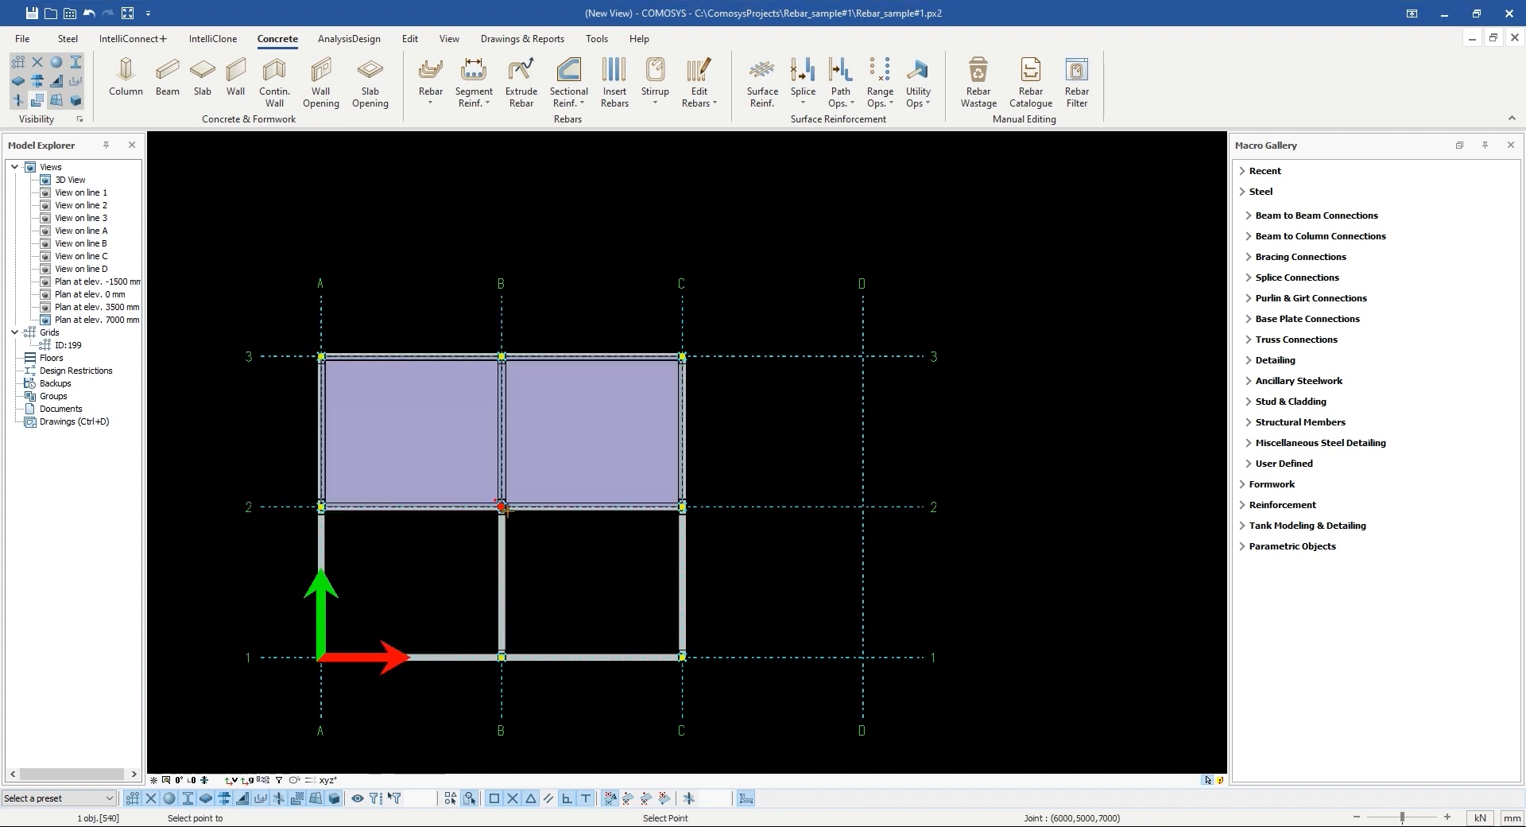
click(501, 506)
click(322, 506)
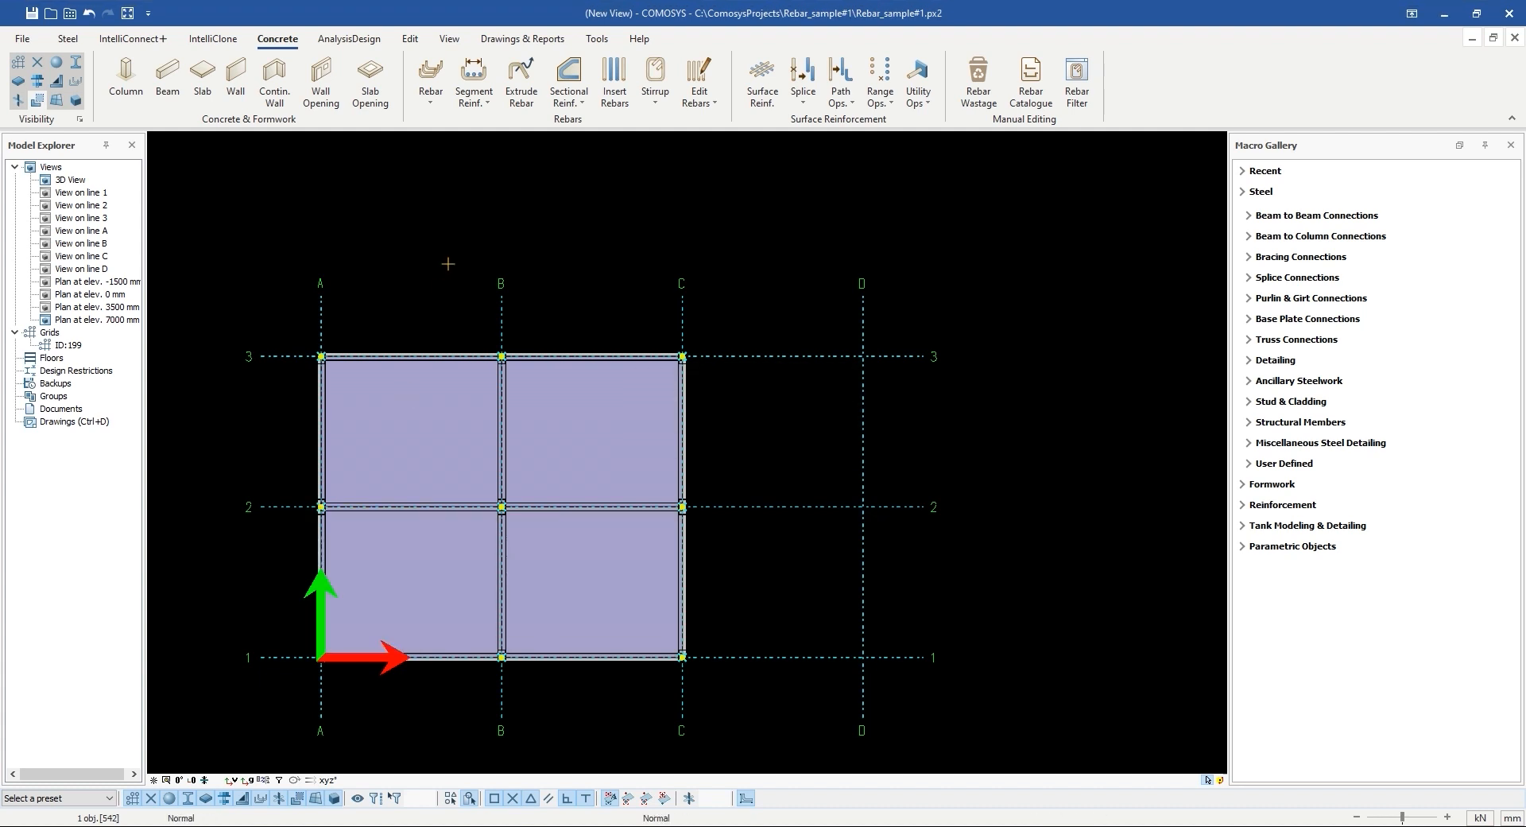
right_click(457, 255)
click(415, 242)
Step: Return to the 3D view and save the project with the top-level slabs
scroll(370, 247, down, 2)
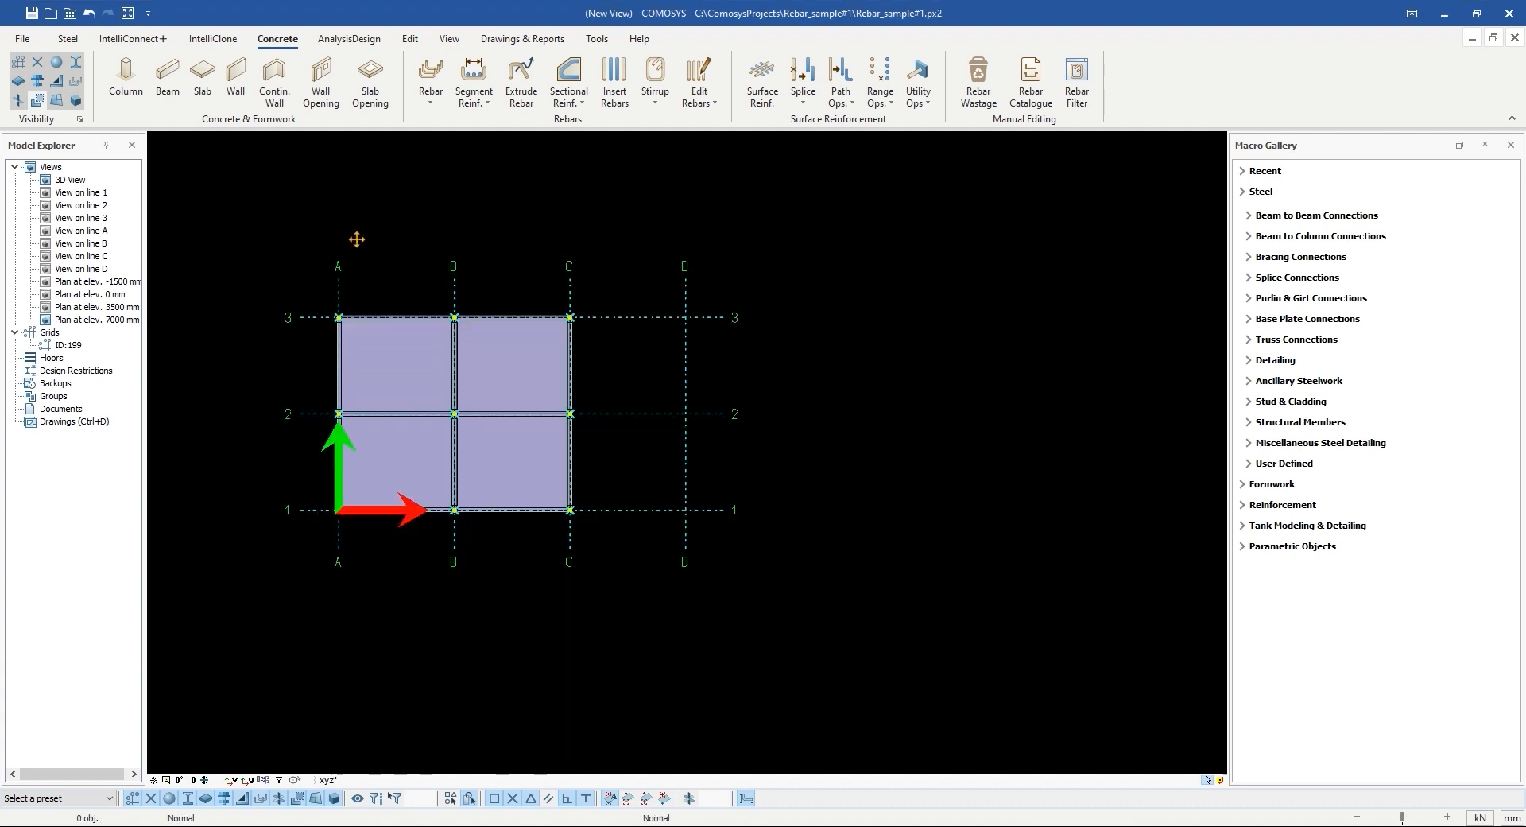
middle_drag(357, 239, 363, 303)
double_click(63, 181)
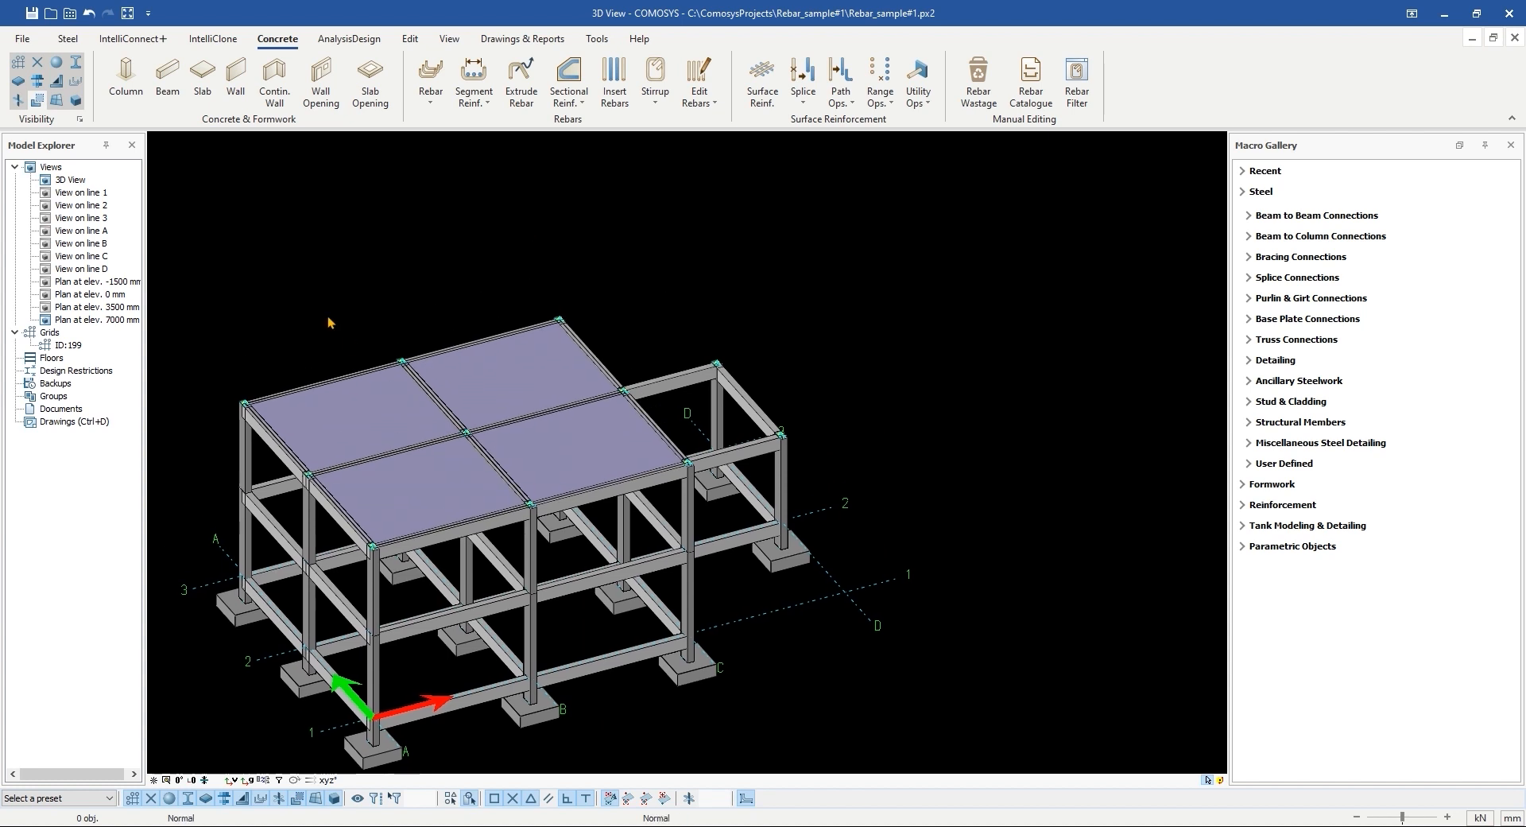
click(33, 15)
middle_drag(434, 414, 468, 437)
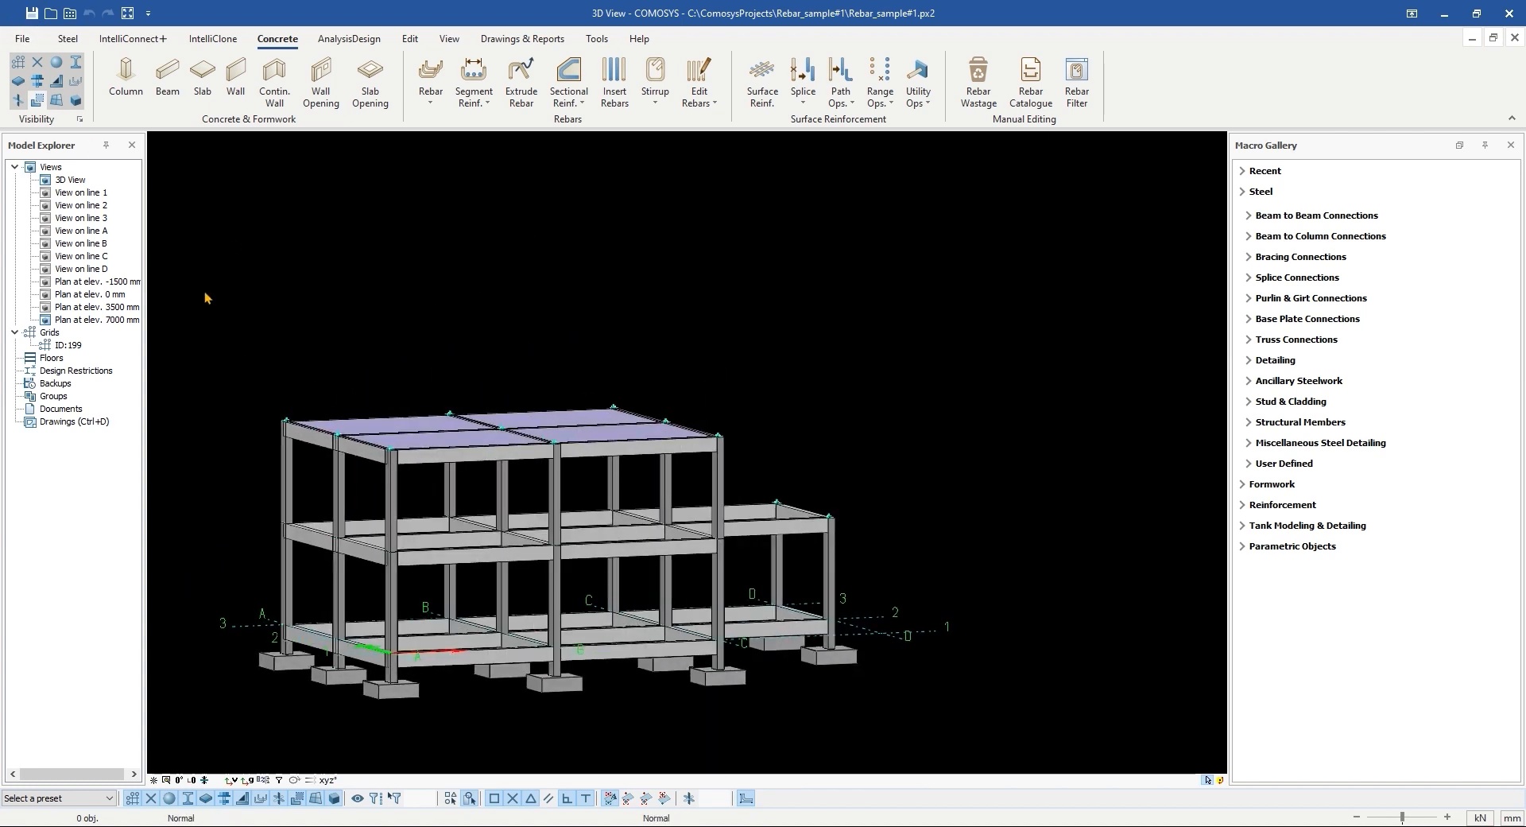
Step: Open the plan at elevation 3500 mm
double_click(115, 310)
scroll(532, 491, down, 1)
middle_drag(611, 418, 339, 580)
scroll(339, 580, down, 3)
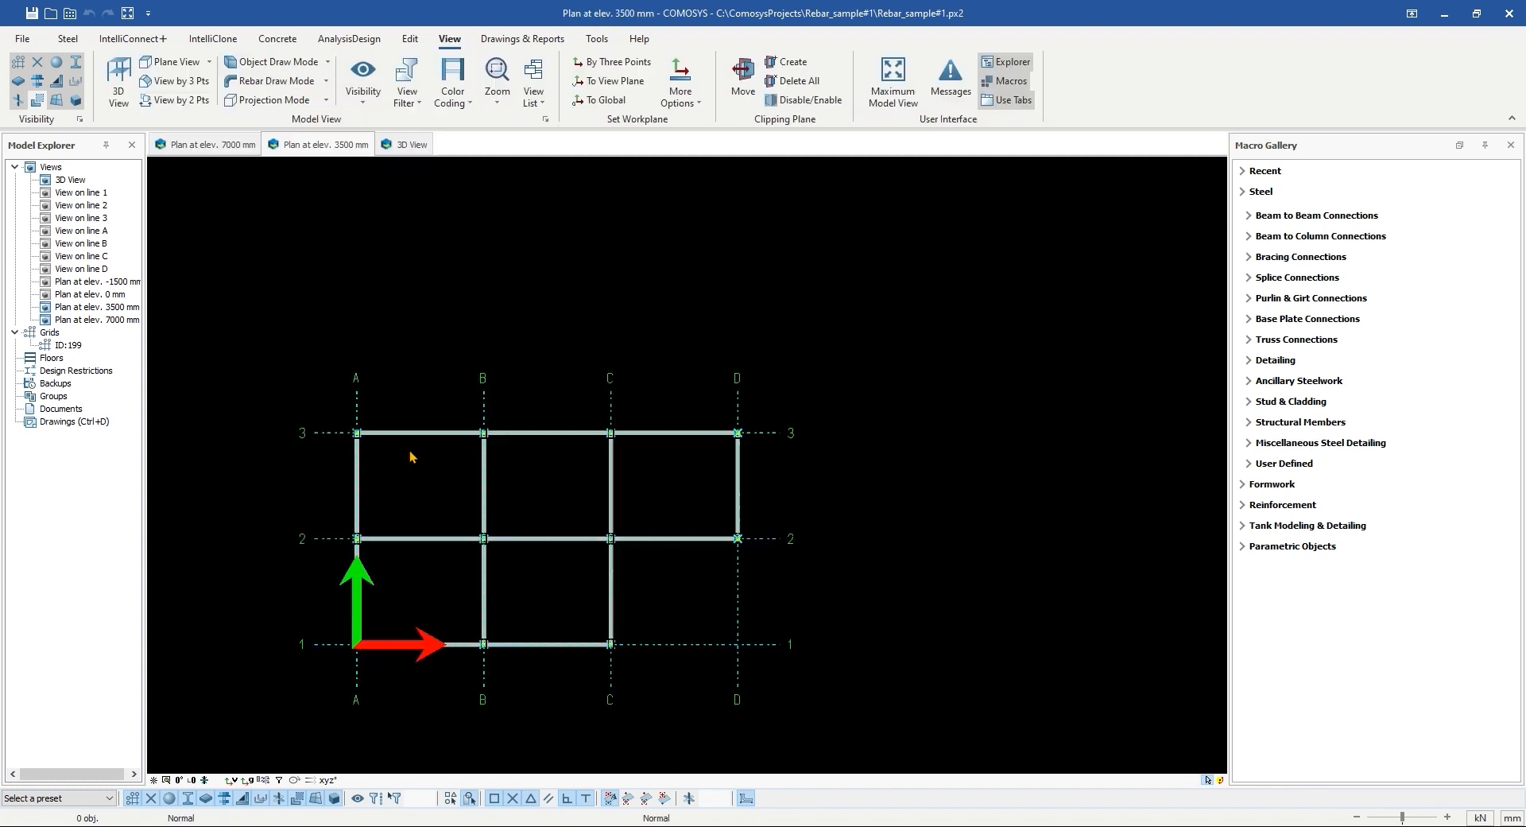
Step: Set the slab's top level to 3500 mm for the slabs on the 3500 mm plan
scroll(408, 450, up, 5)
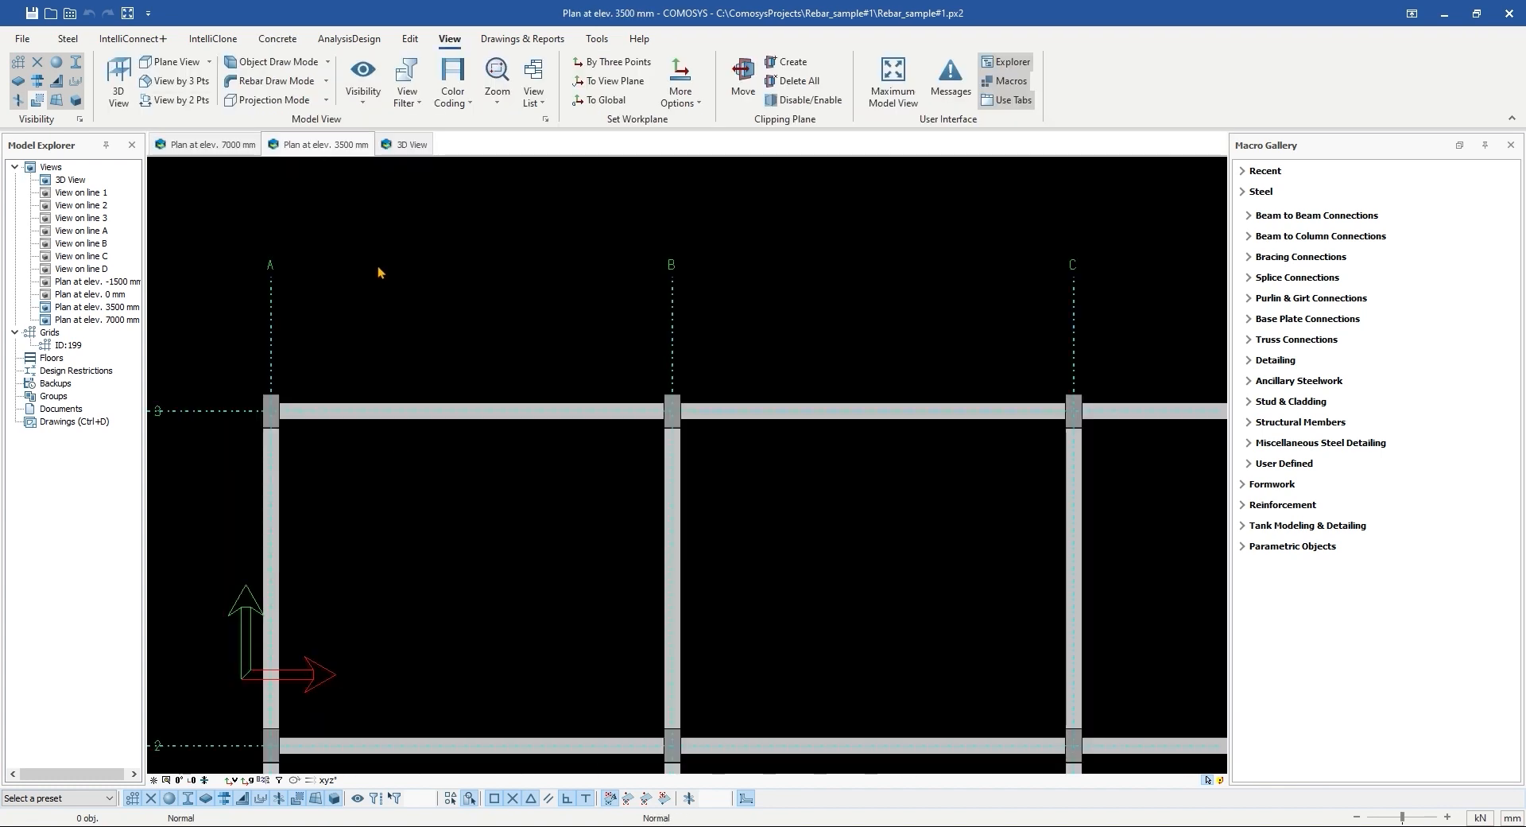
click(278, 38)
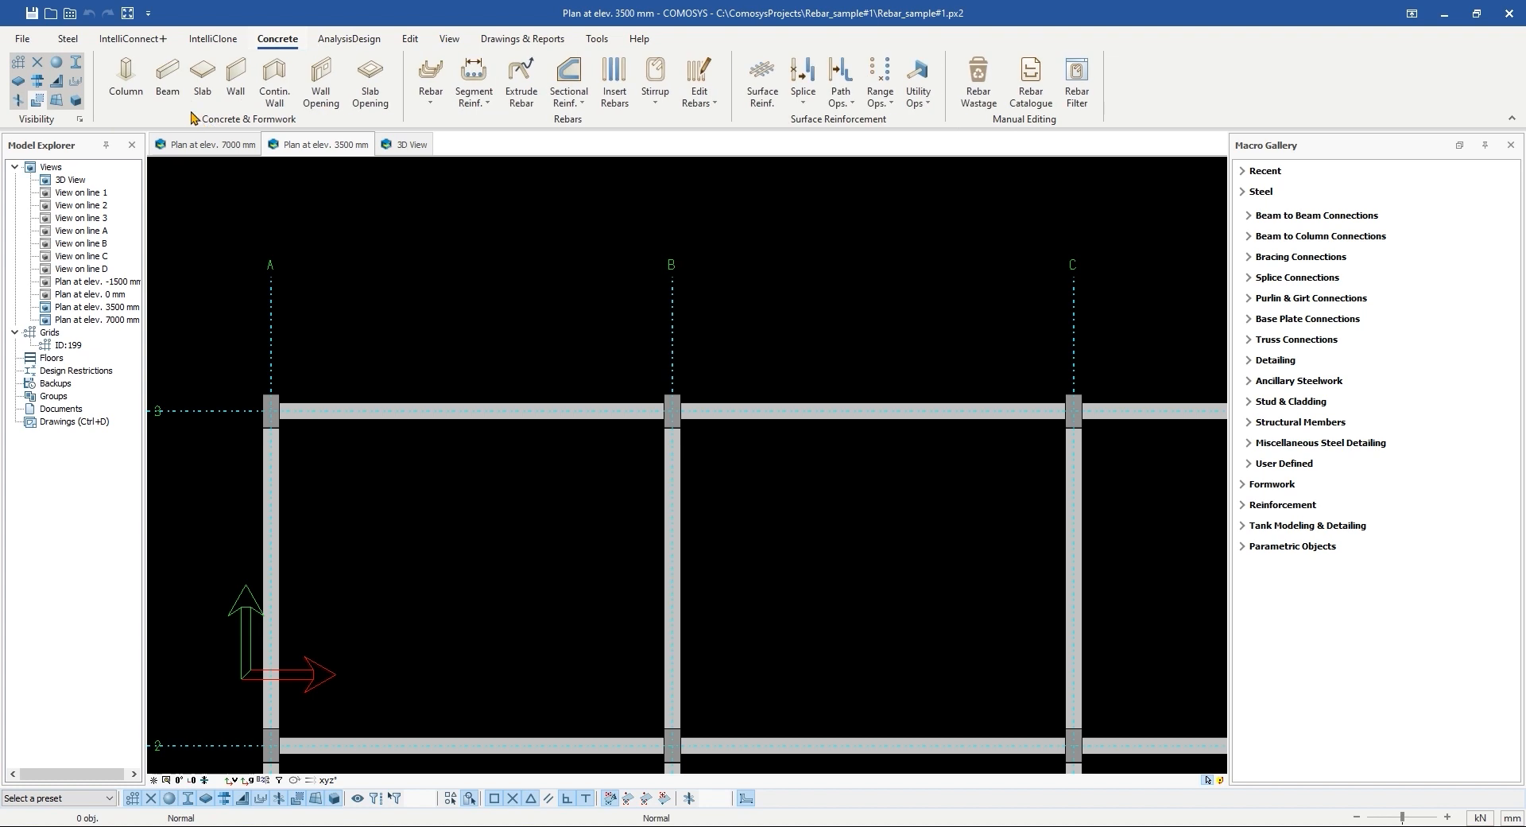
click(203, 78)
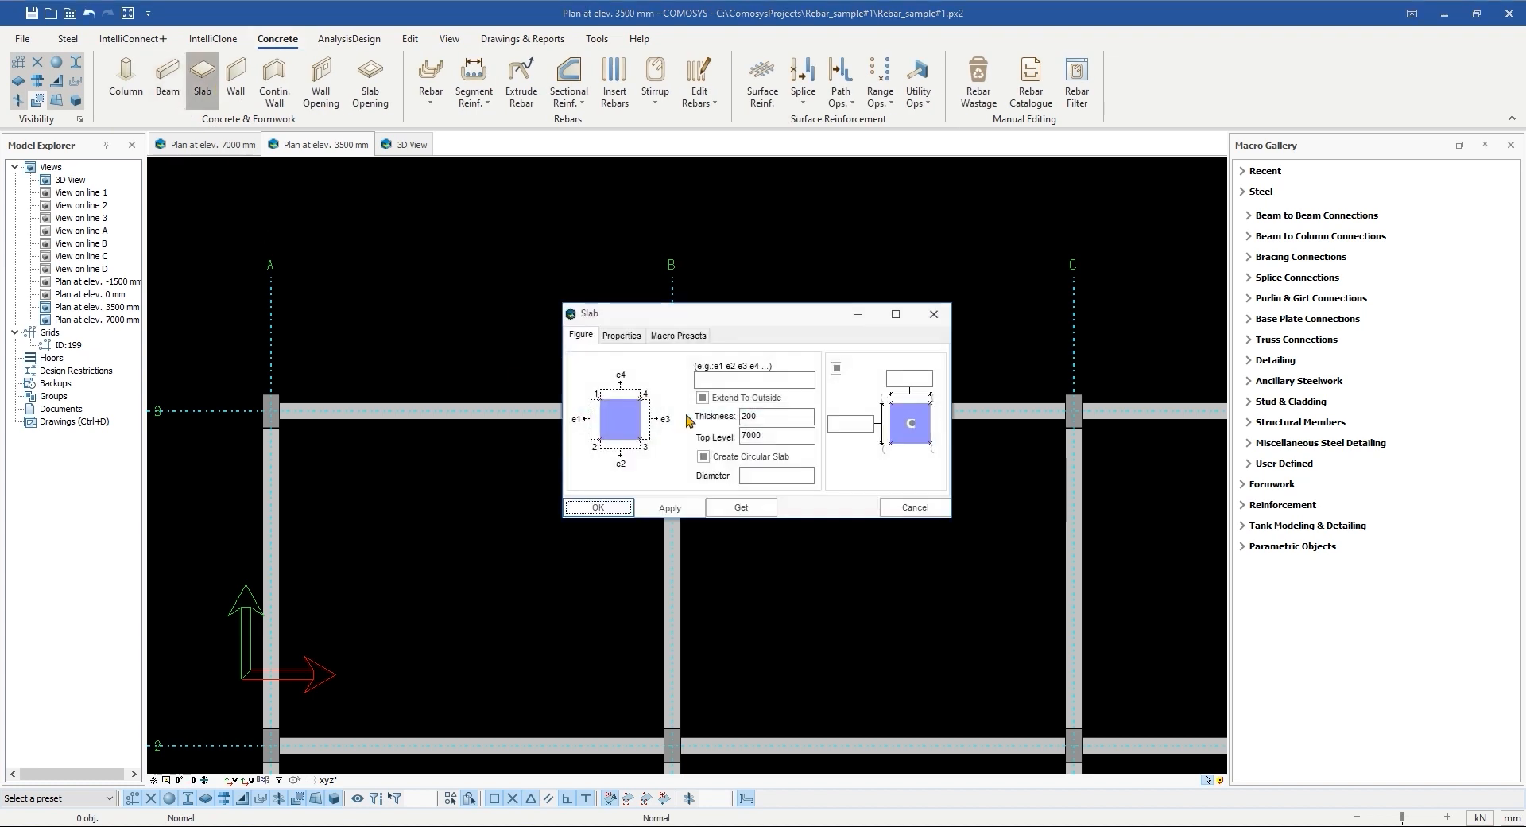
double_click(768, 437)
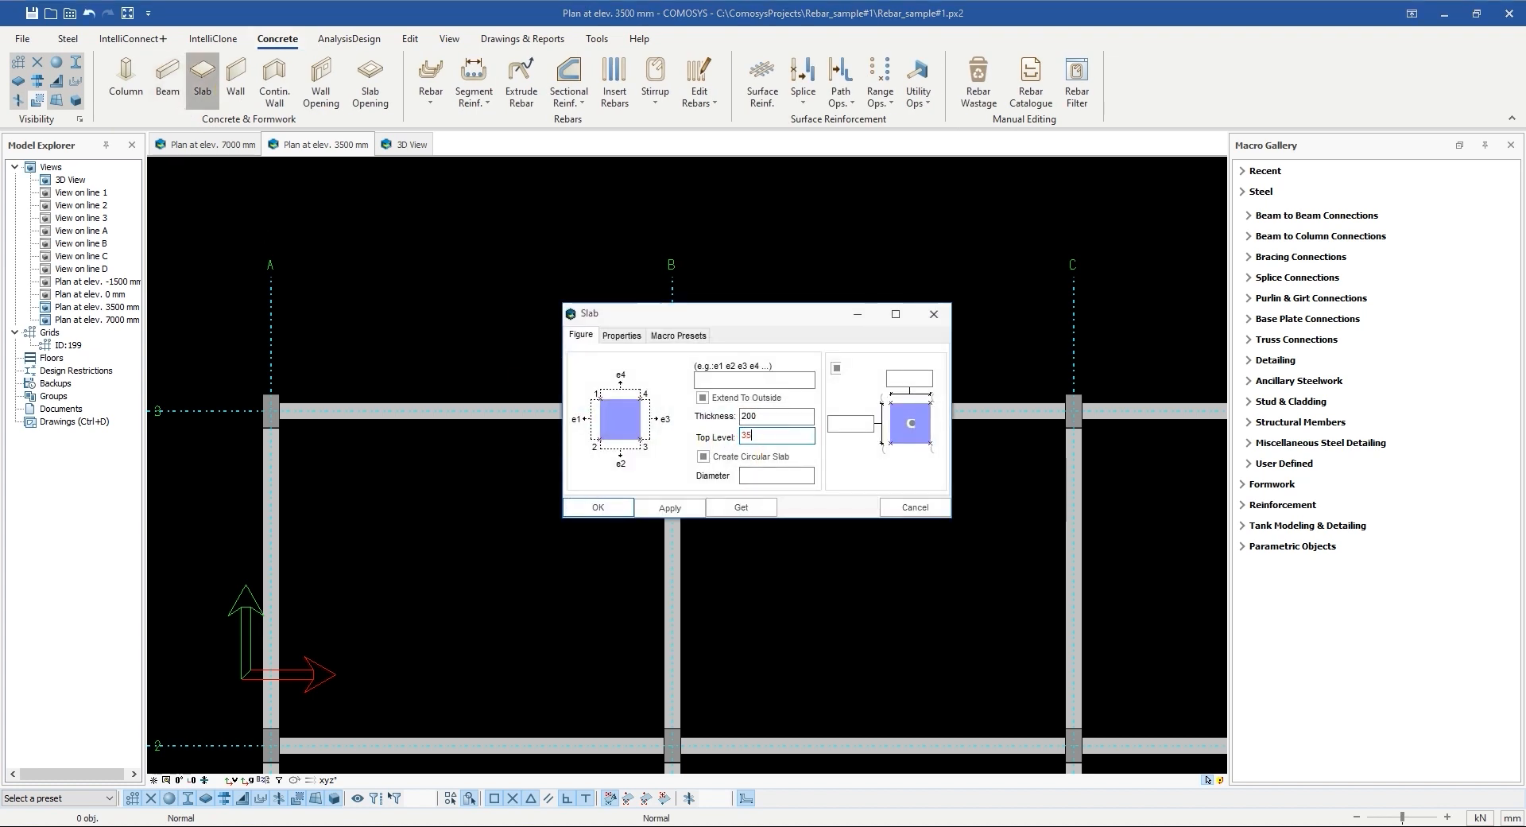
click(598, 507)
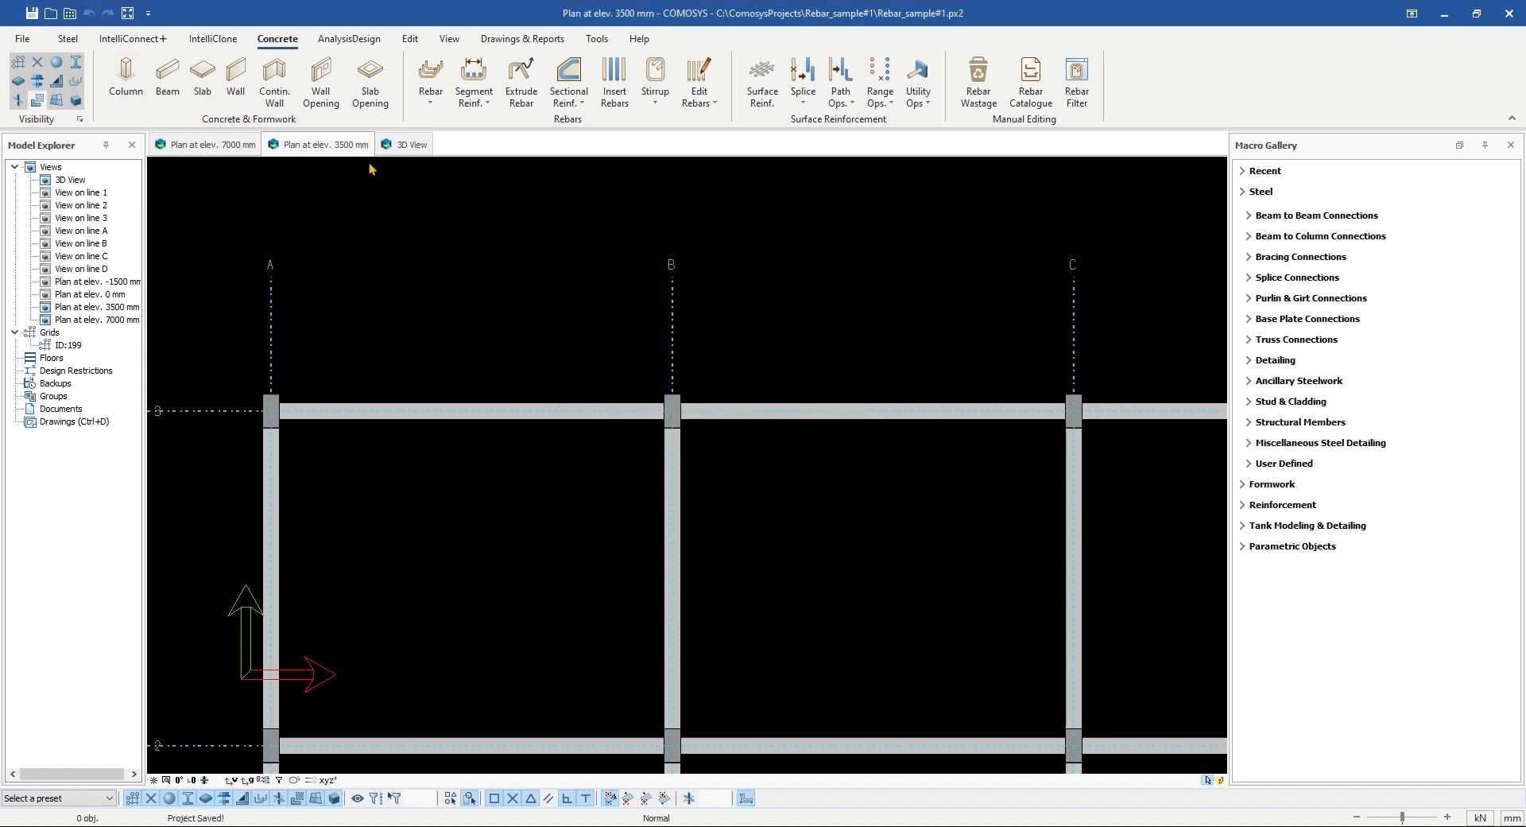
Step: Draw a slab on the 3500 mm plan over the bay between grid lines A, B, 2 and 3
click(203, 80)
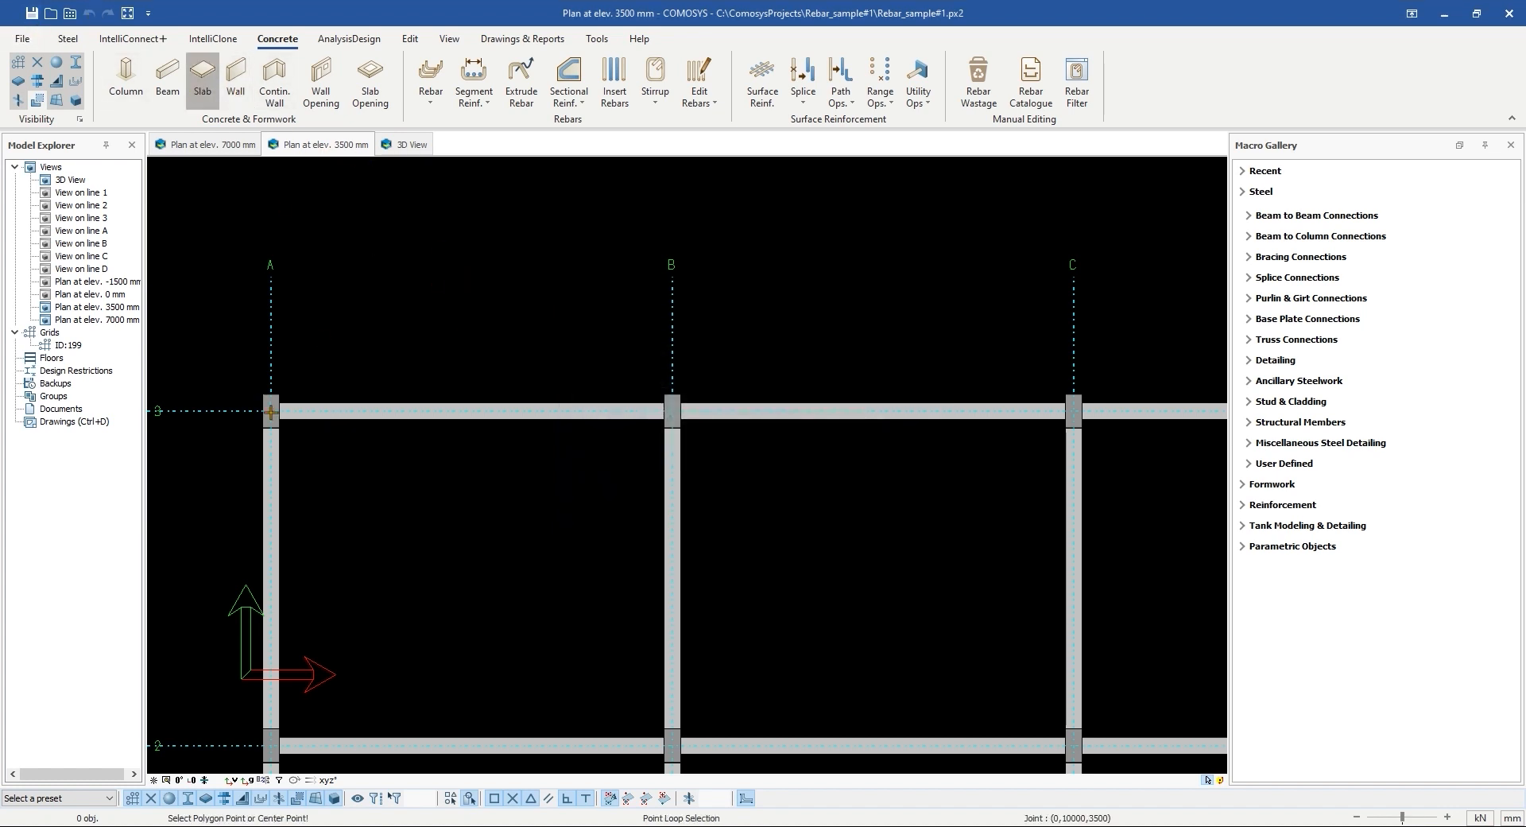
scroll(671, 419, down, 2)
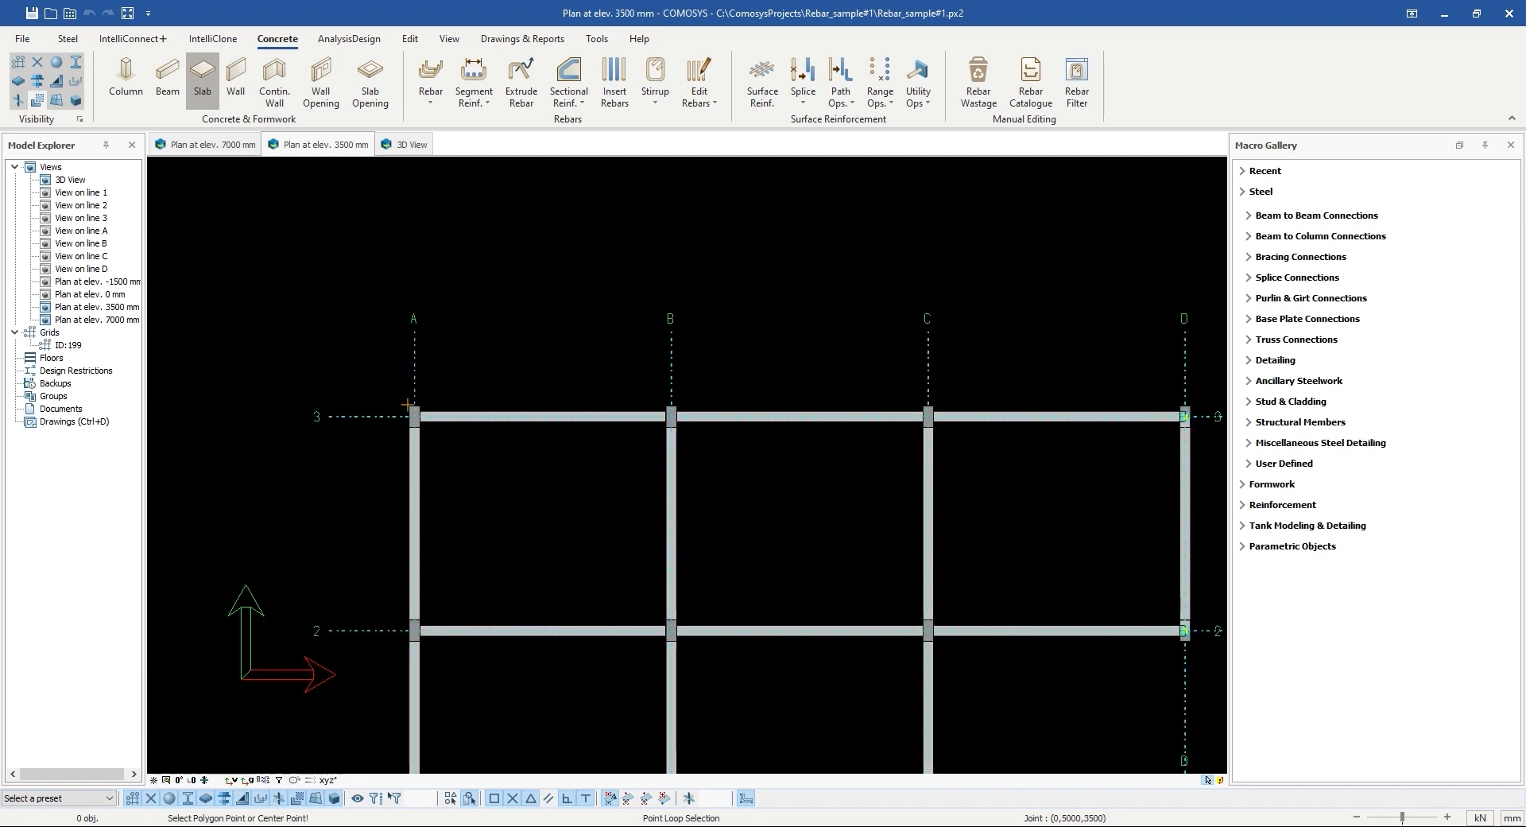
click(457, 364)
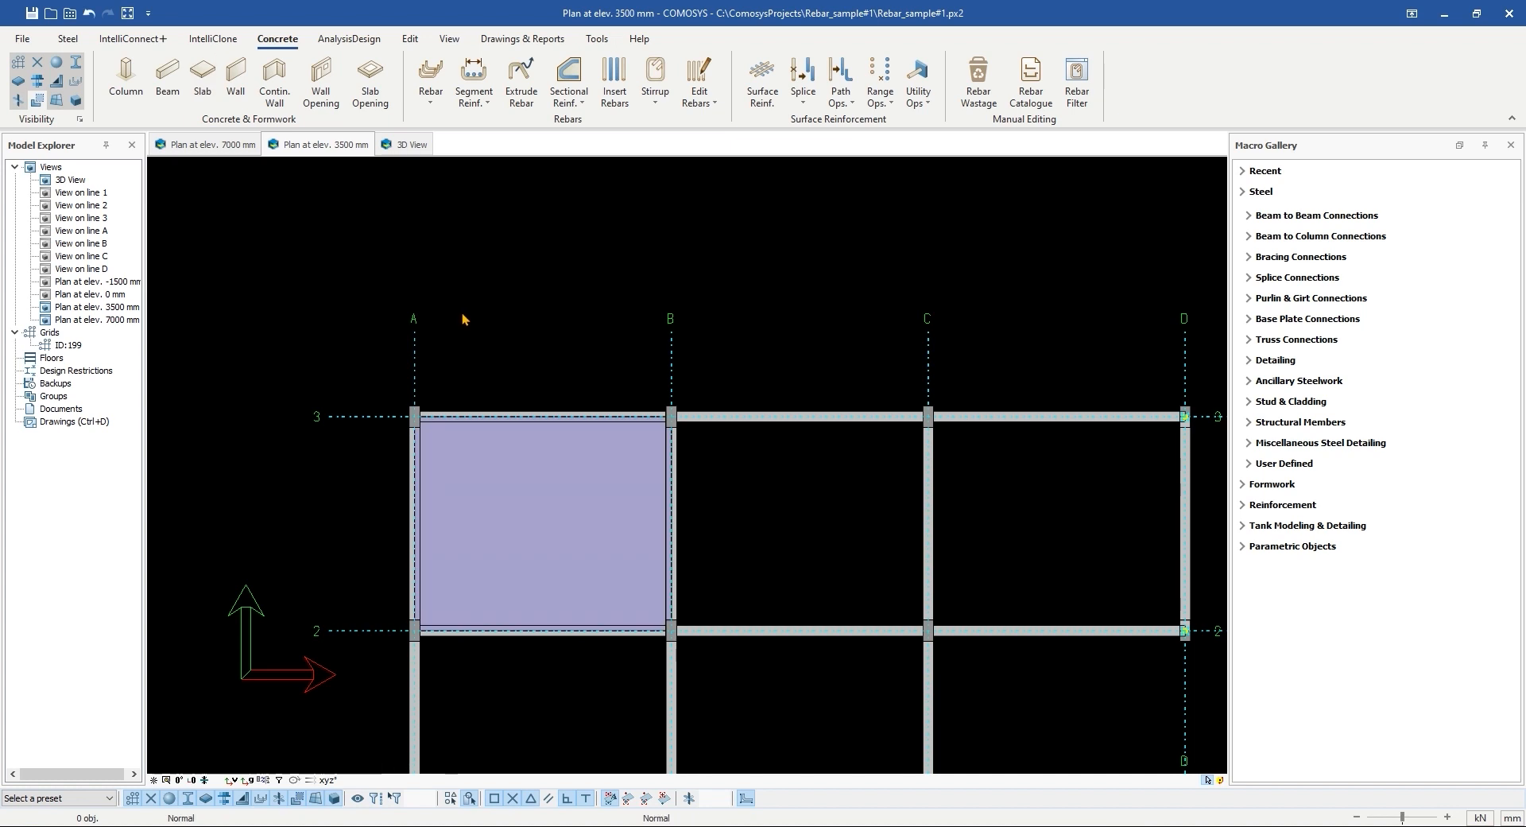
Step: Copy the slab to the other two bays between grid lines 2 and 3 and both bays from A to C between 1 and 2, and save
middle_drag(513, 441, 383, 435)
click(385, 442)
scroll(410, 491, down, 2)
middle_drag(415, 496, 406, 433)
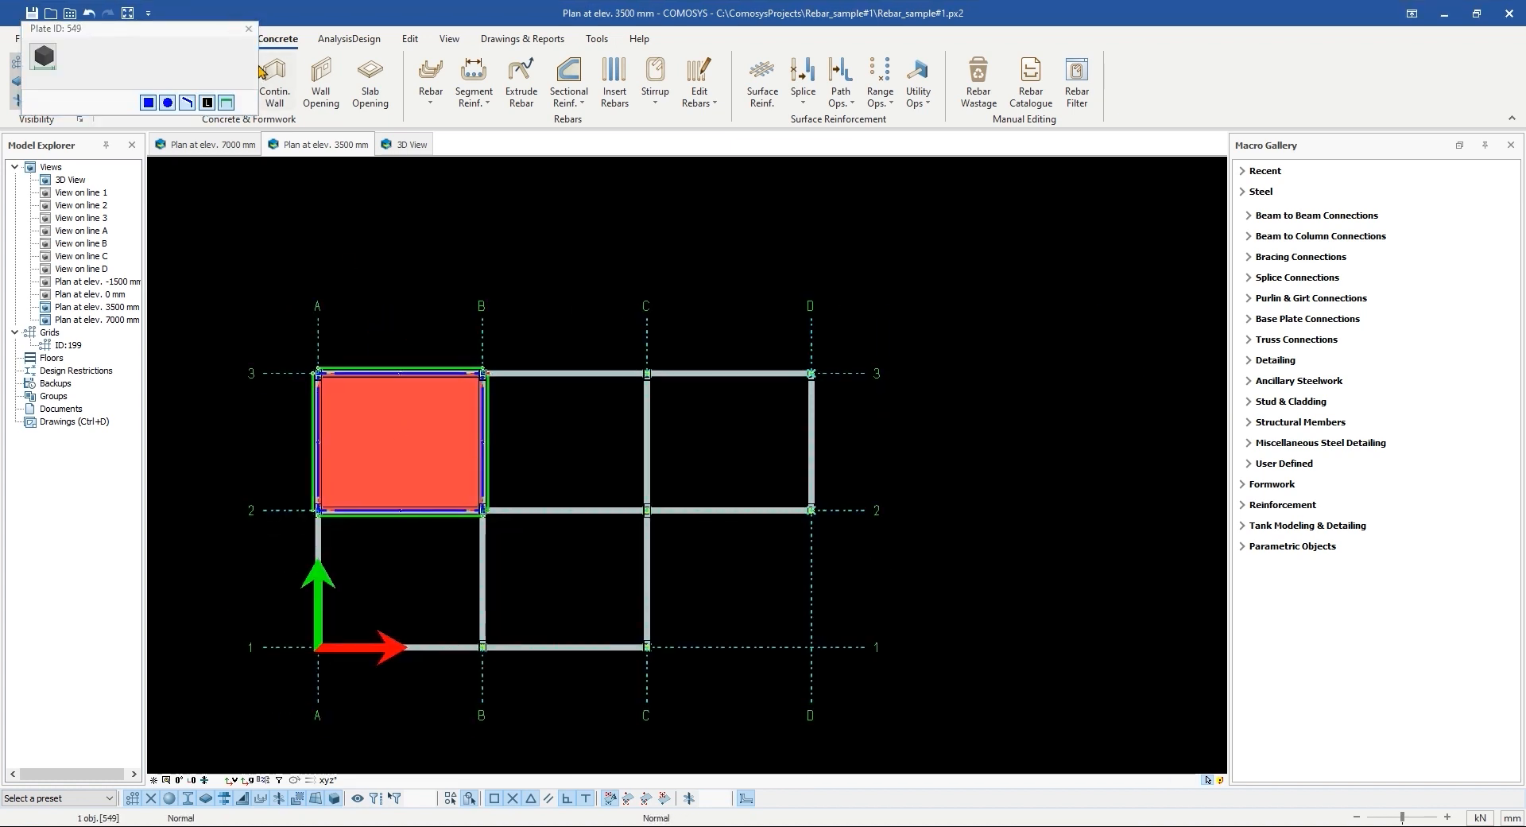
right_click(403, 477)
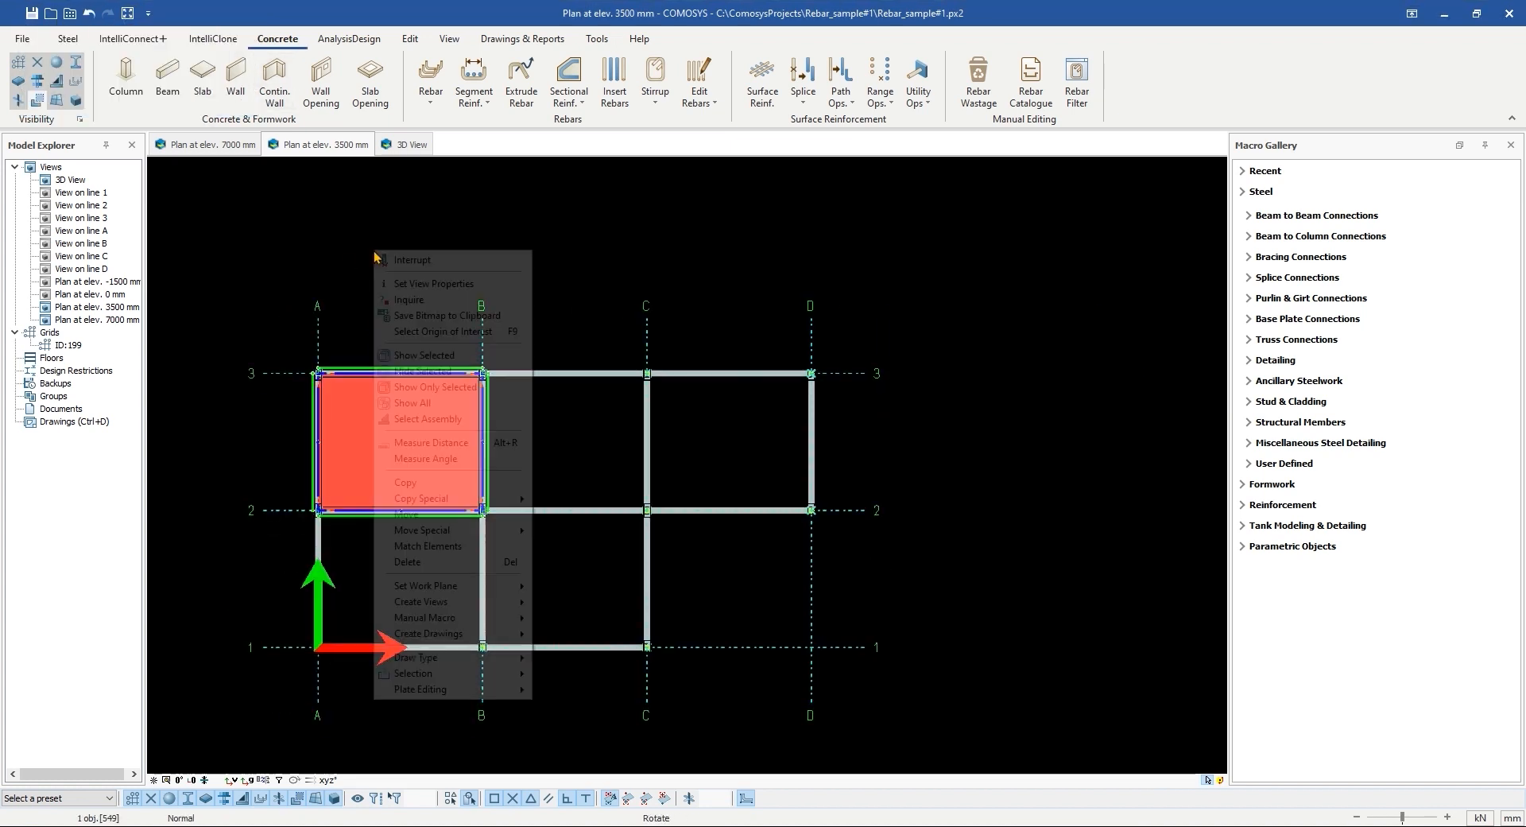
click(440, 482)
click(317, 372)
click(647, 372)
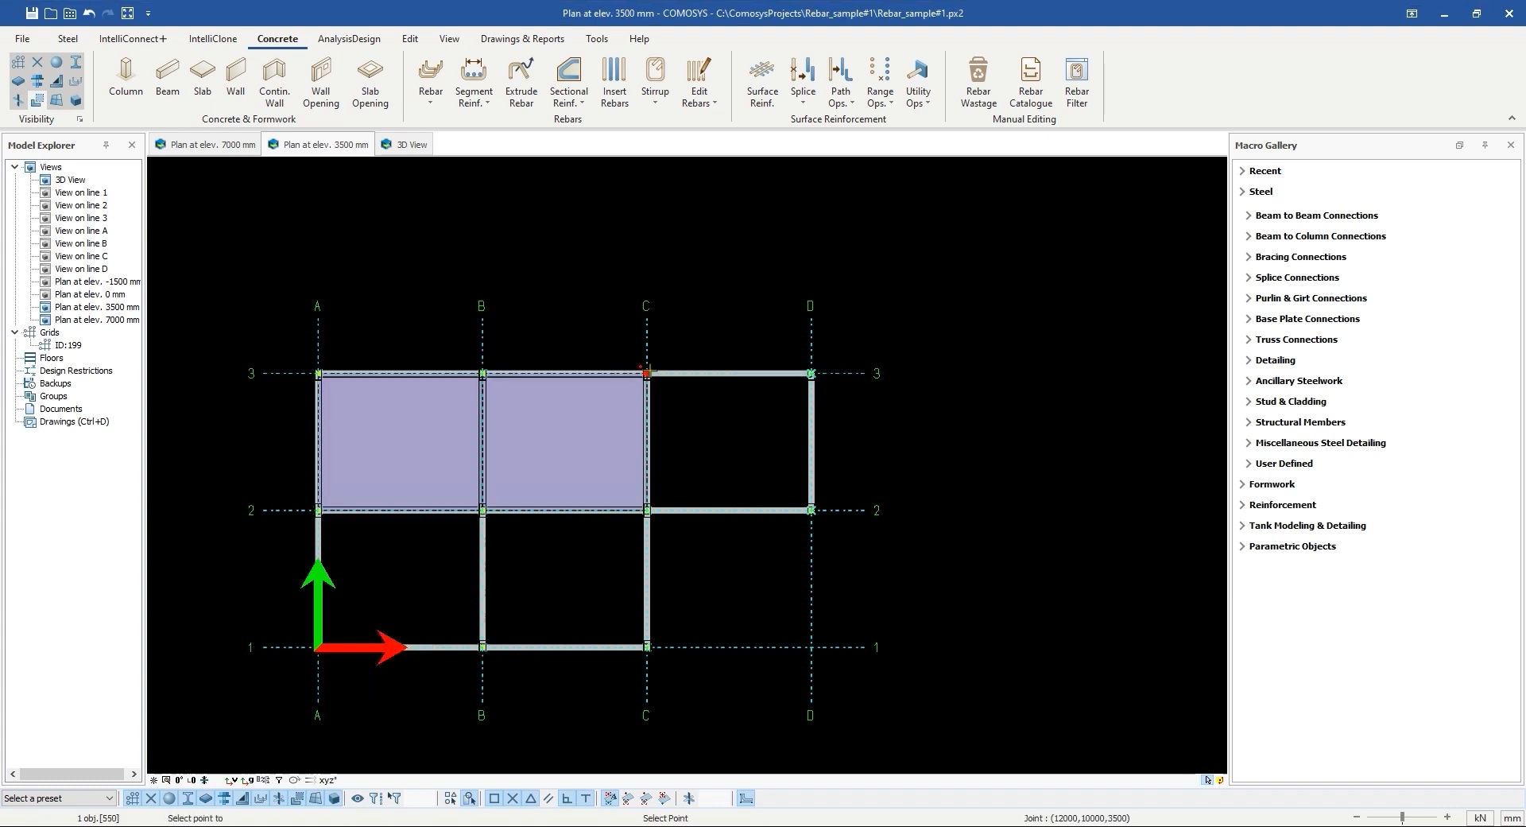
click(647, 372)
click(318, 510)
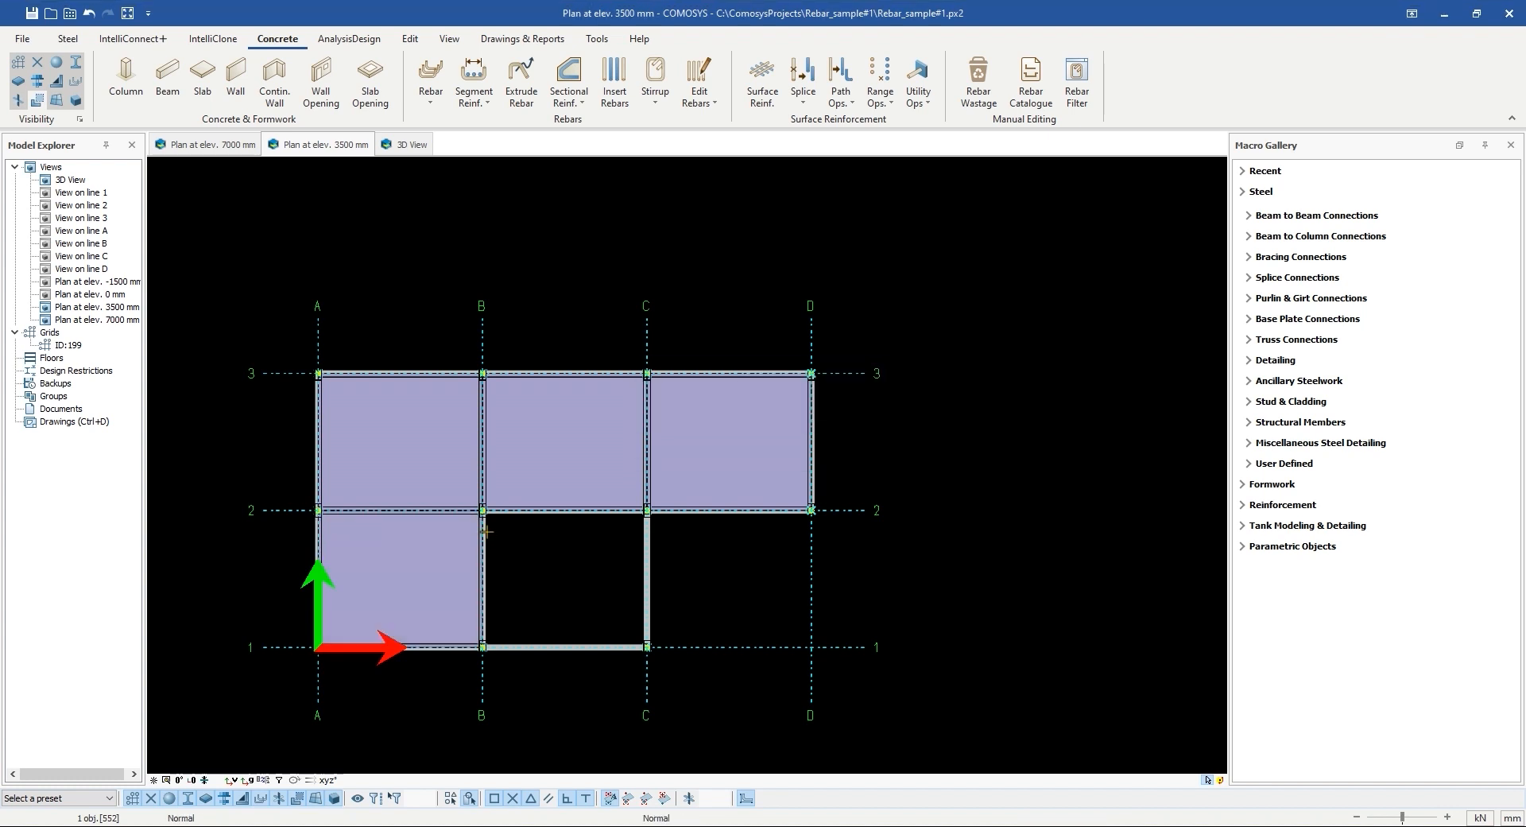
click(482, 509)
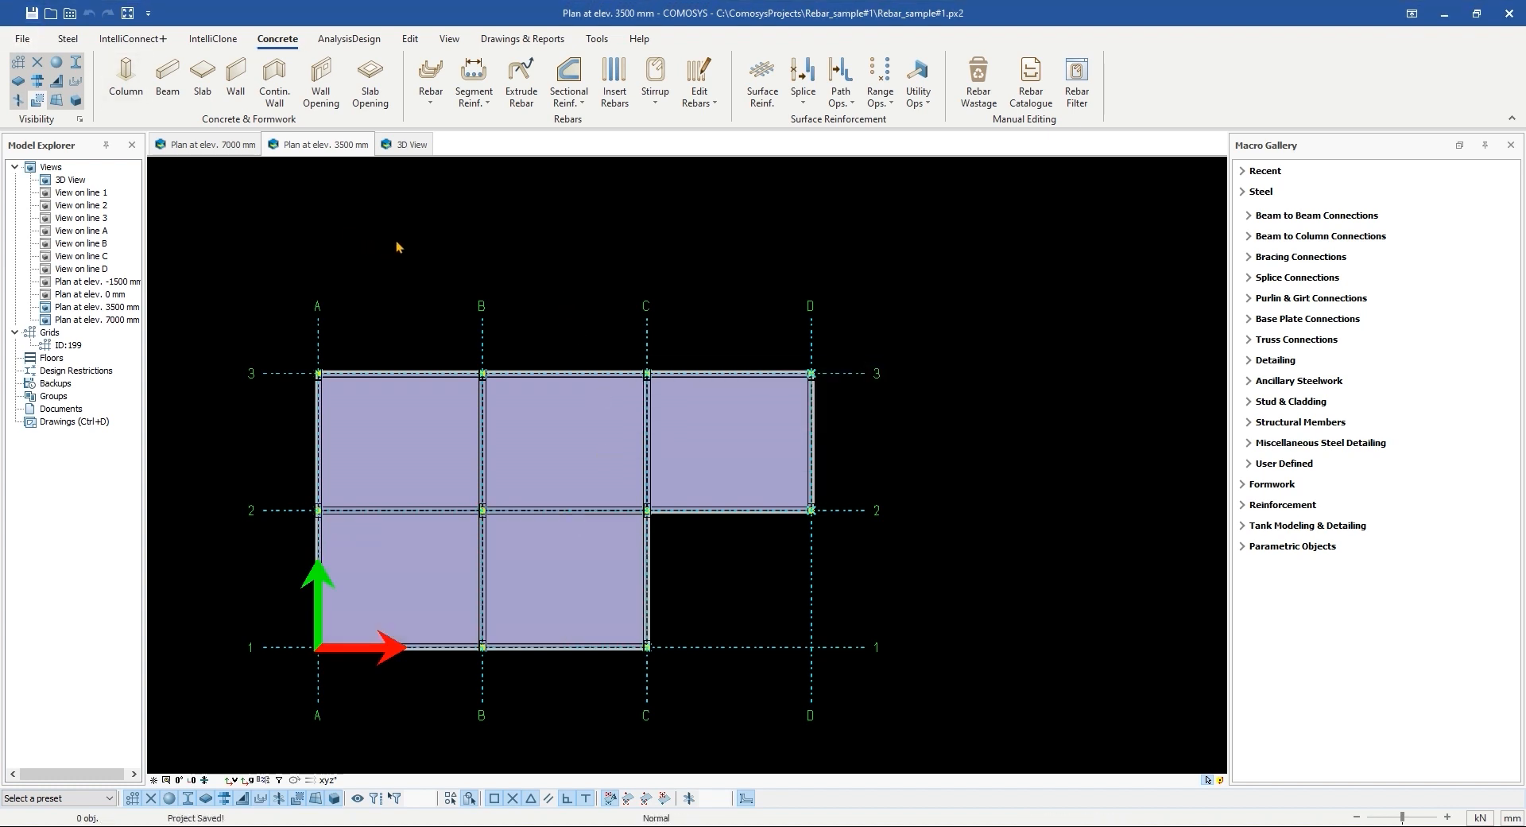
Step: Switch to the 3D view and define a slab opening with dimensions 2650 and 5450 mm
scroll(403, 236, down, 2)
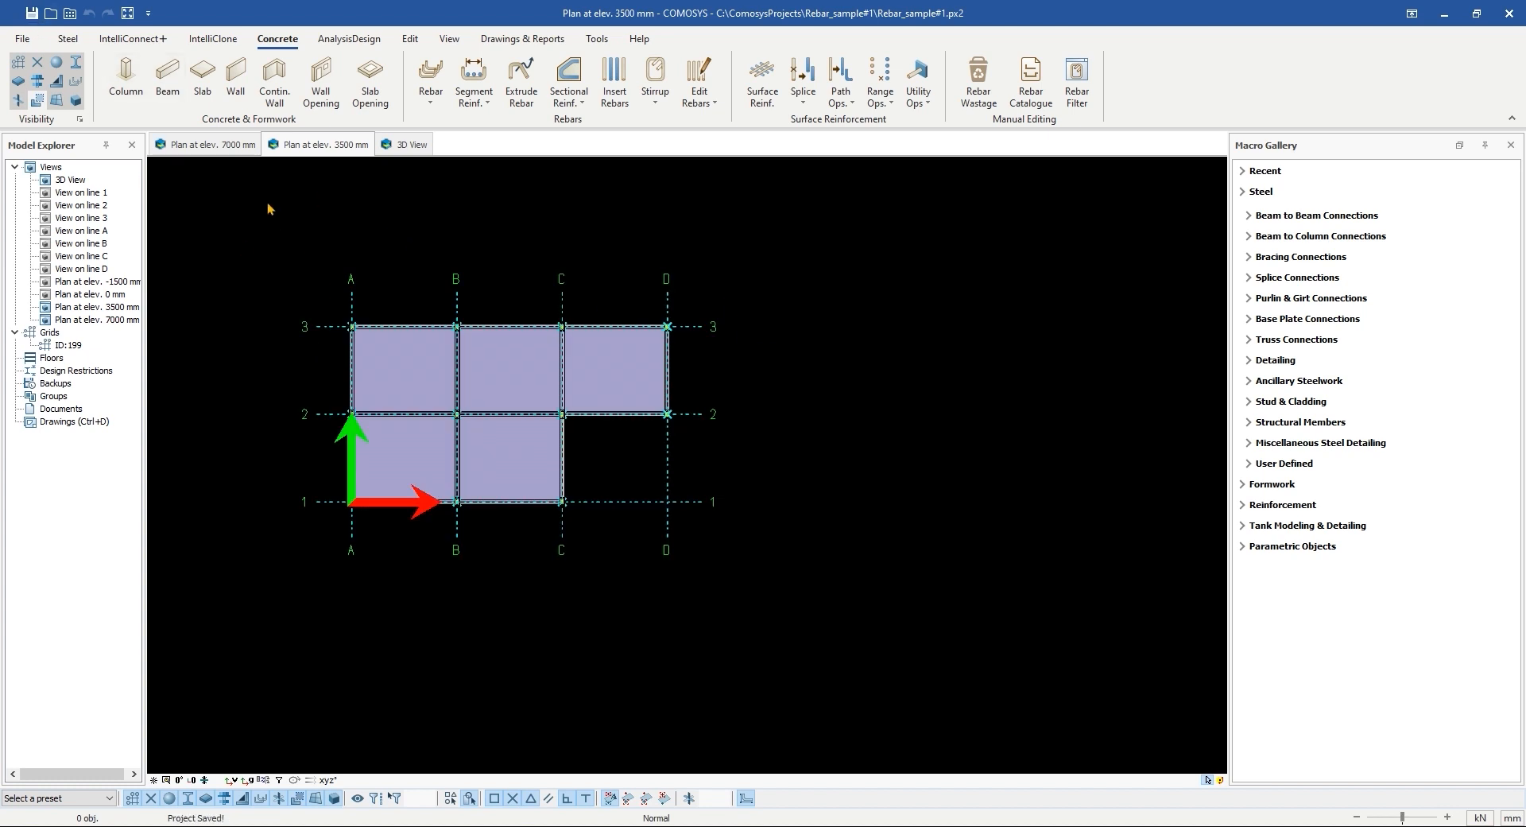
click(405, 144)
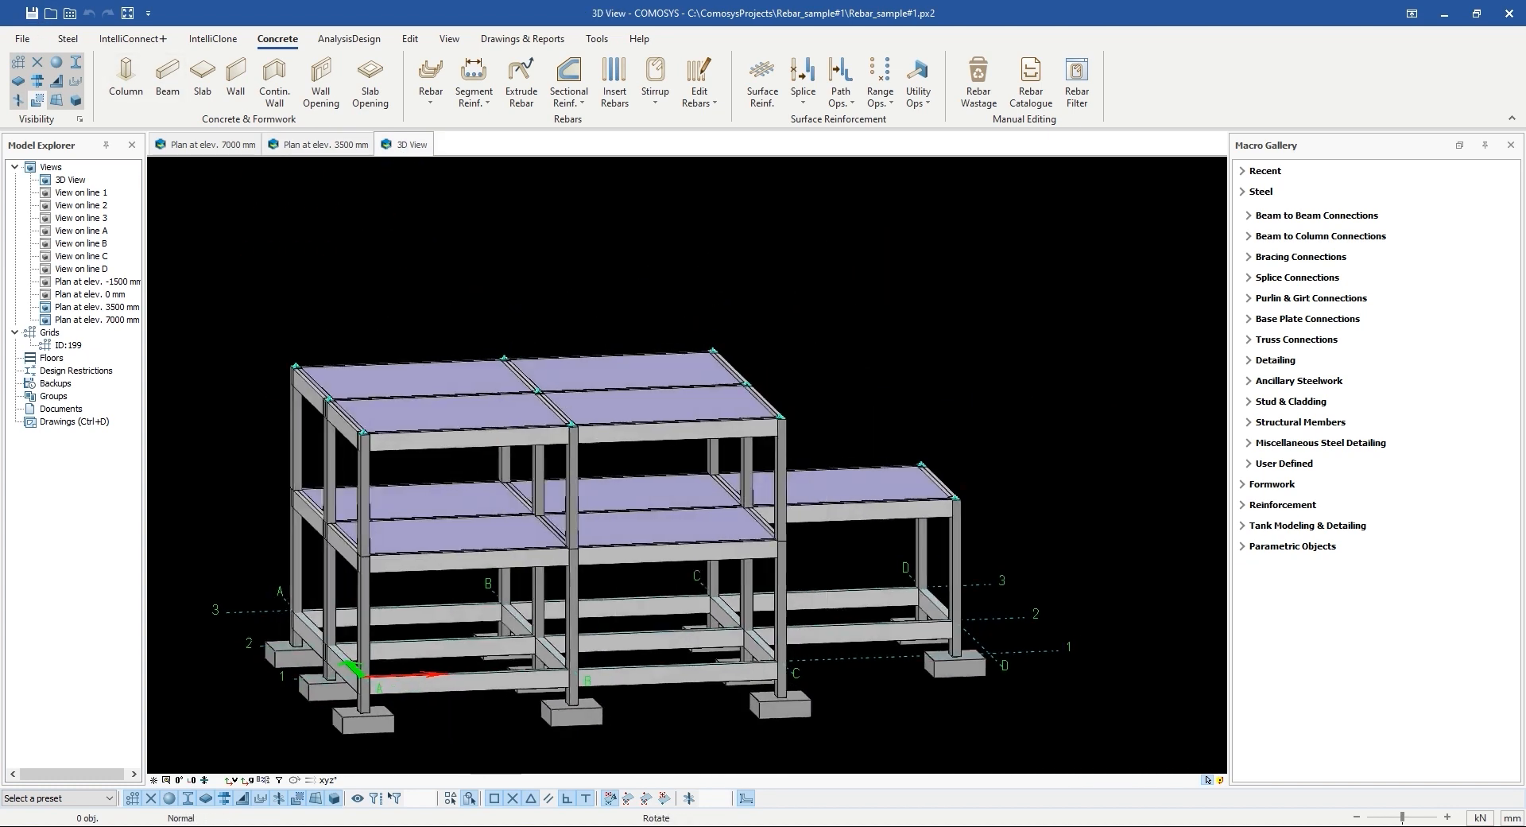
scroll(478, 469, down, 1)
middle_drag(467, 446, 688, 356)
middle_drag(689, 356, 713, 392)
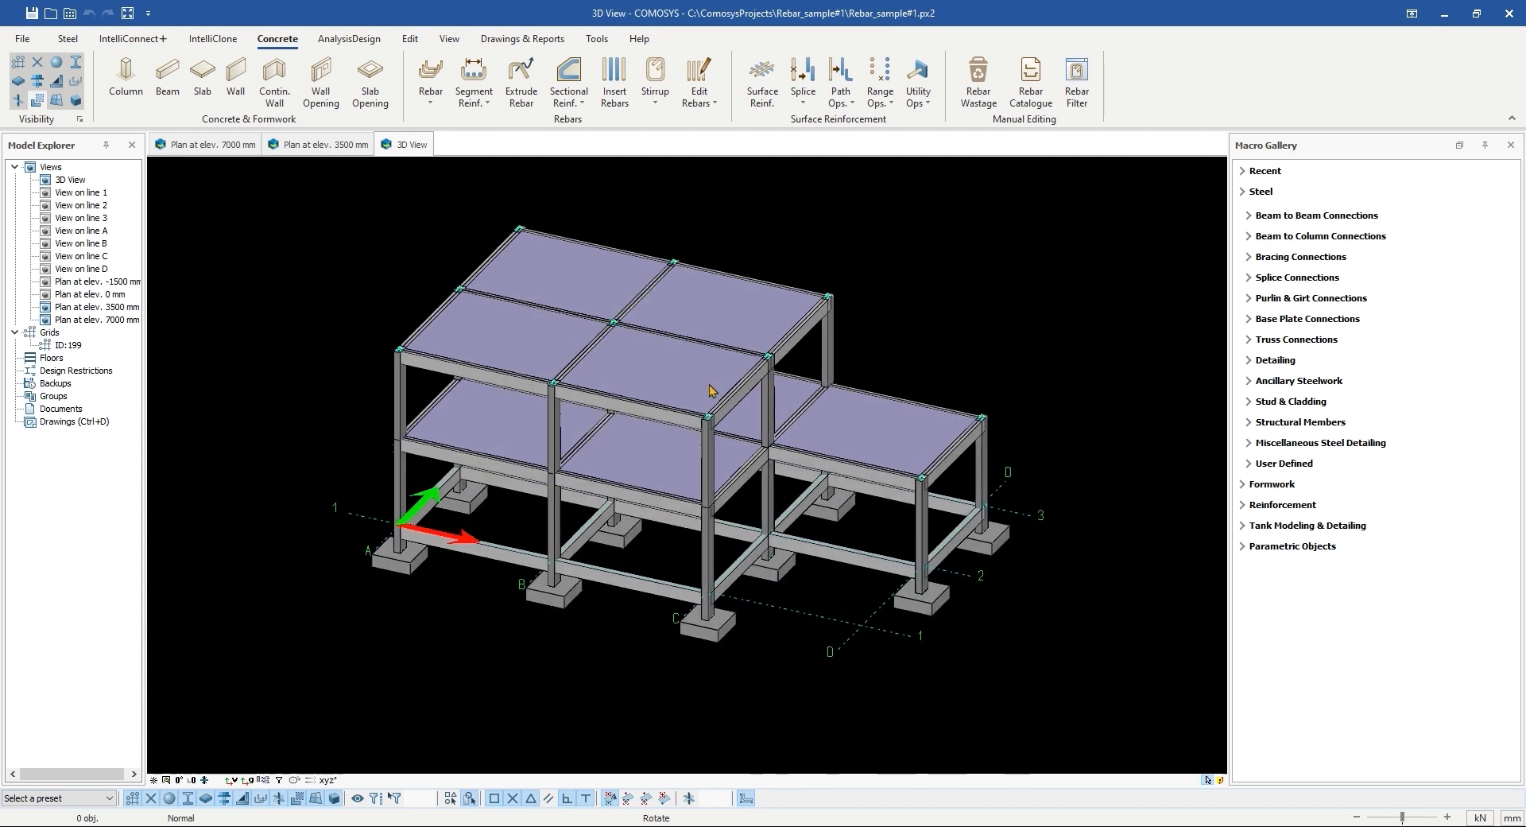
scroll(733, 315, up, 4)
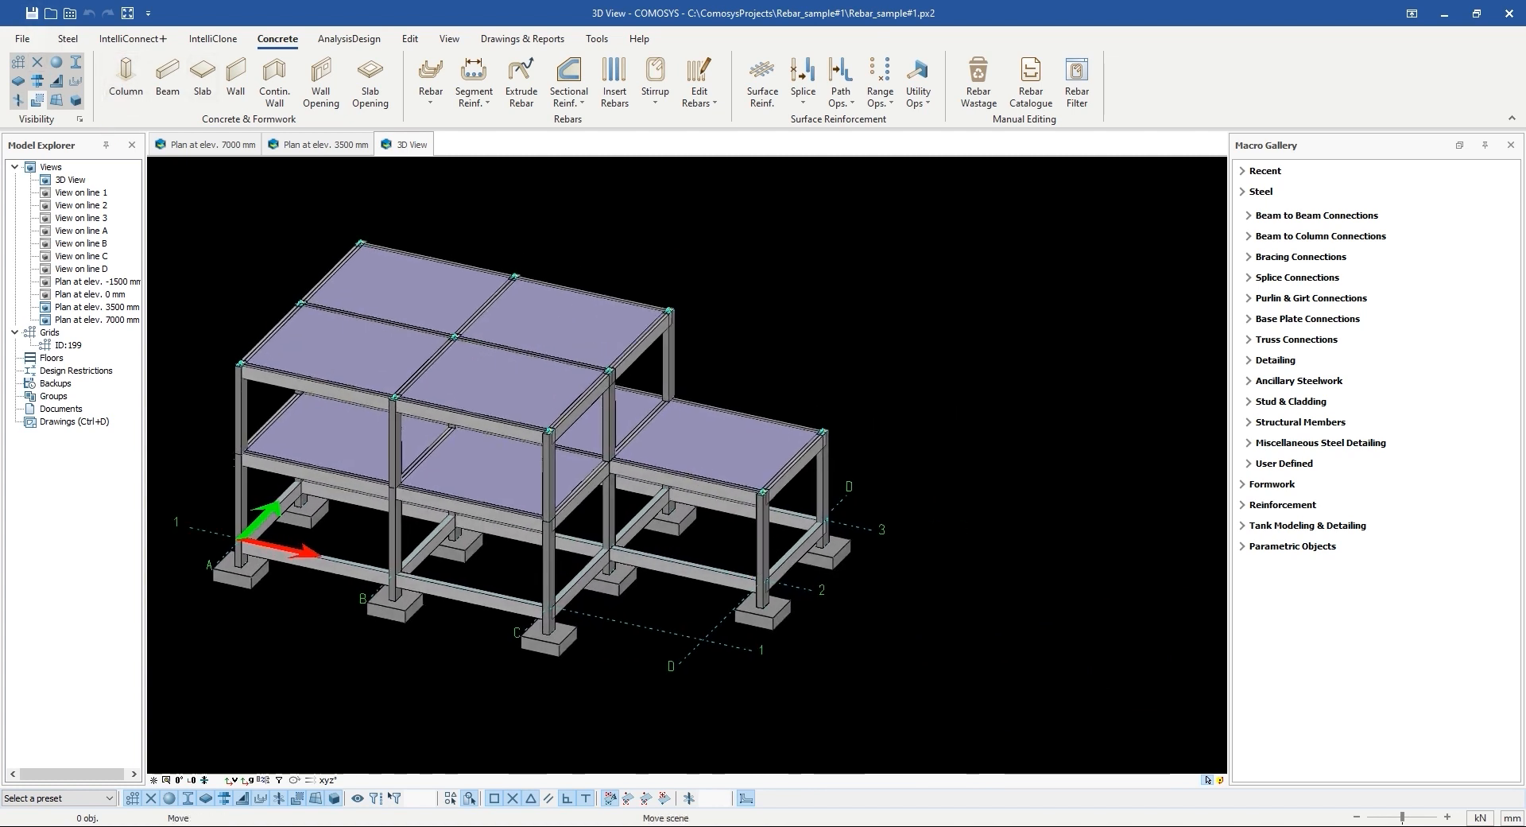
click(371, 80)
double_click(714, 276)
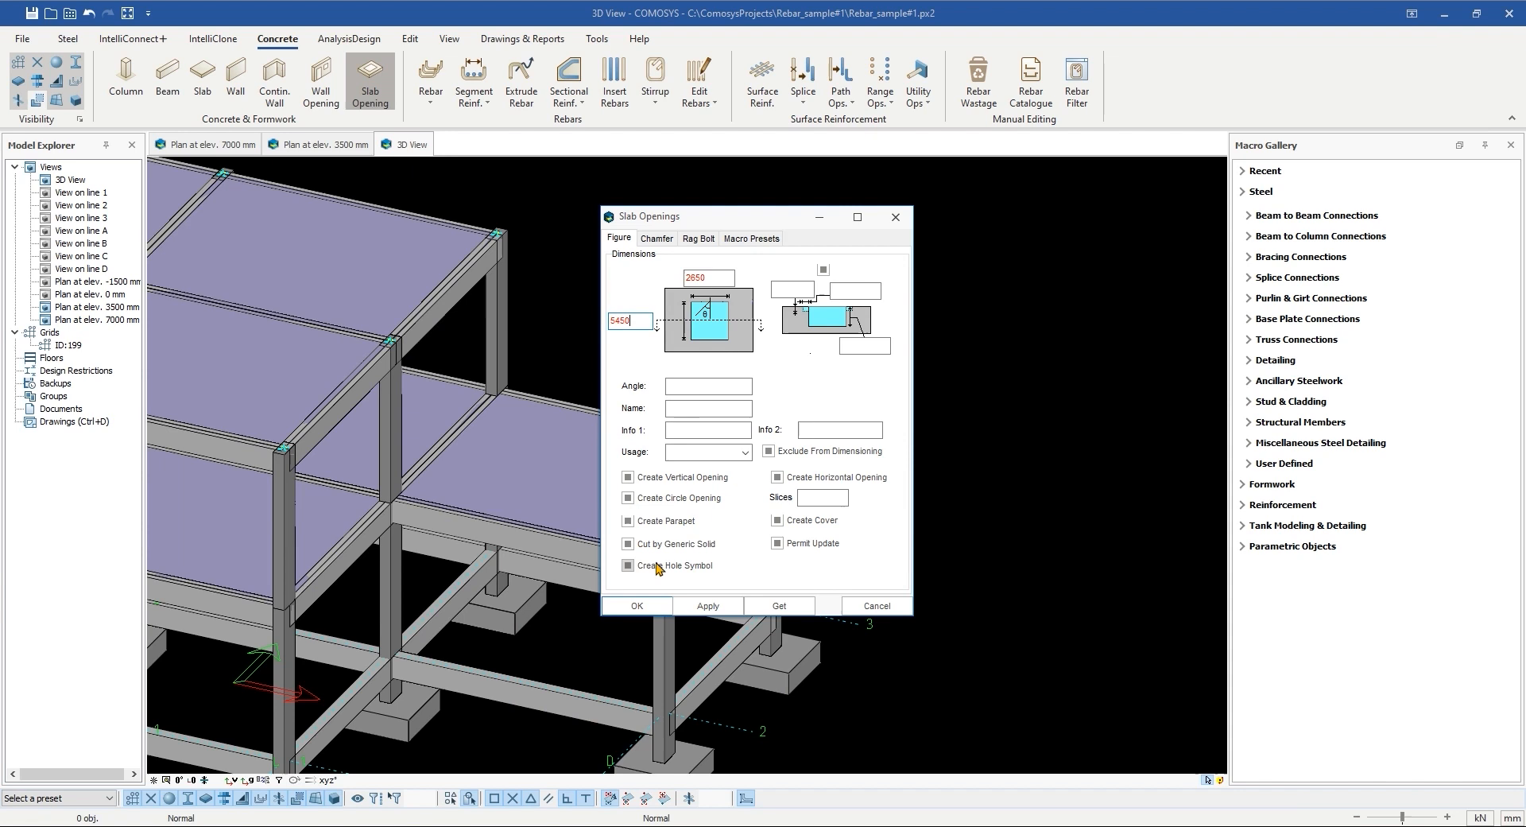
click(637, 605)
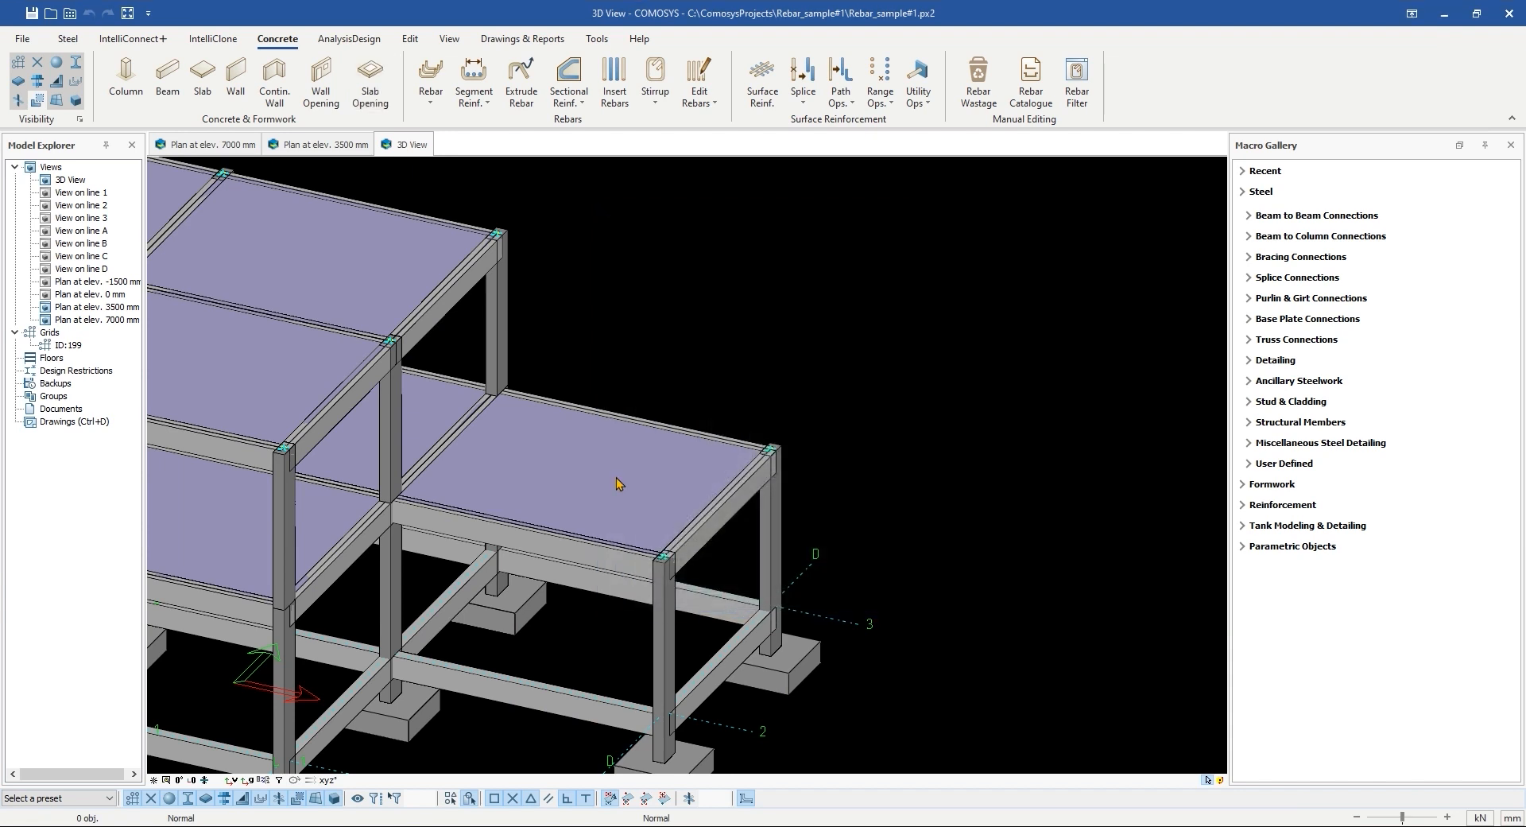
Step: Place the slab opening in the 3500 mm level slab between grid lines C and D, at the column on D-3
click(370, 79)
click(612, 473)
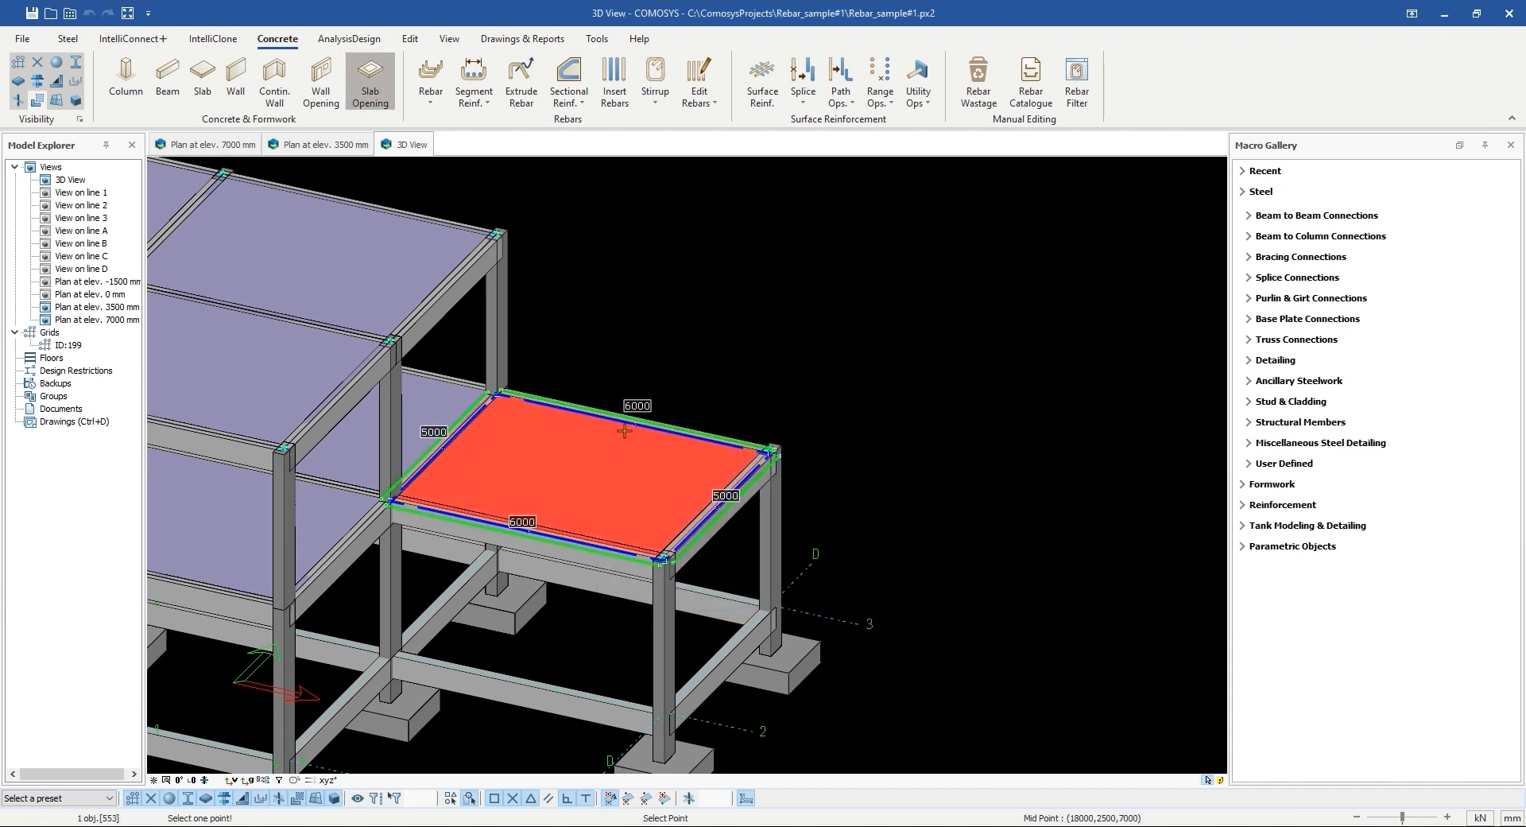
scroll(739, 450, up, 5)
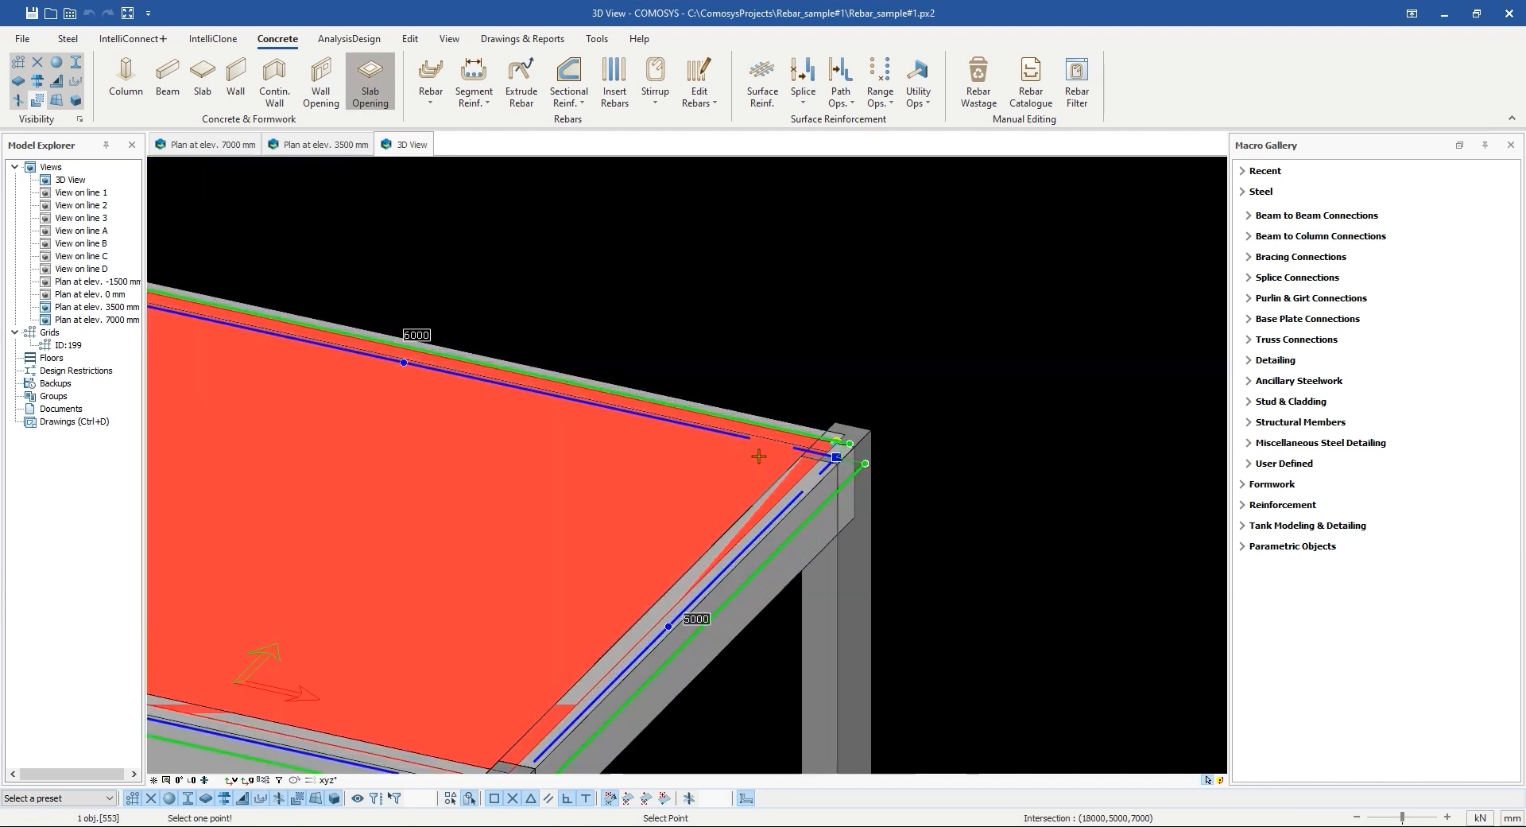
click(837, 443)
scroll(743, 398, down, 5)
key(Escape)
scroll(704, 369, up, 3)
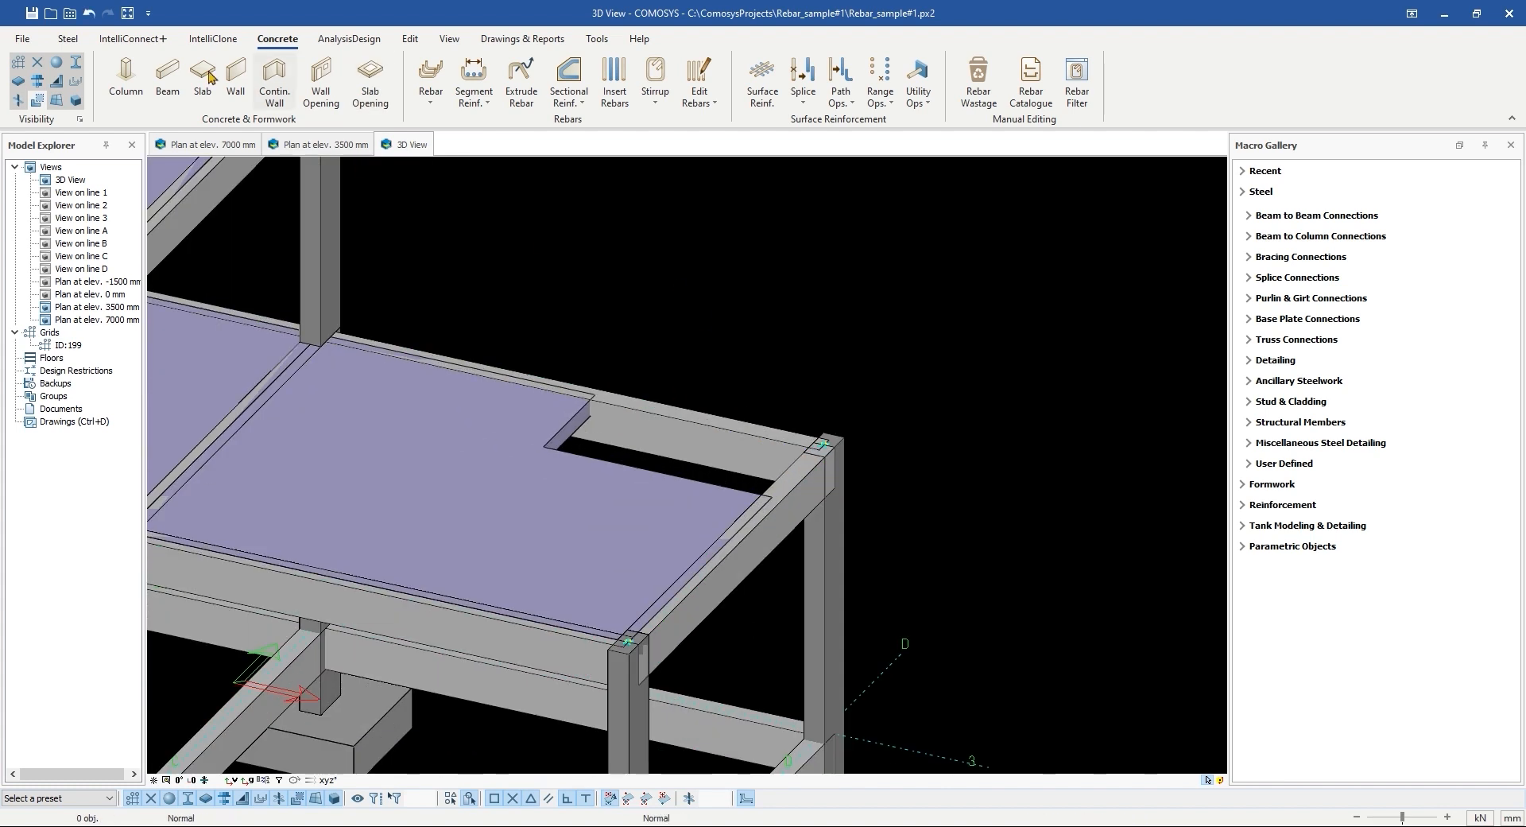
Step: Show the openings in the model and move the slab opening inside the bay, into the slab corner by column D-3
click(32, 104)
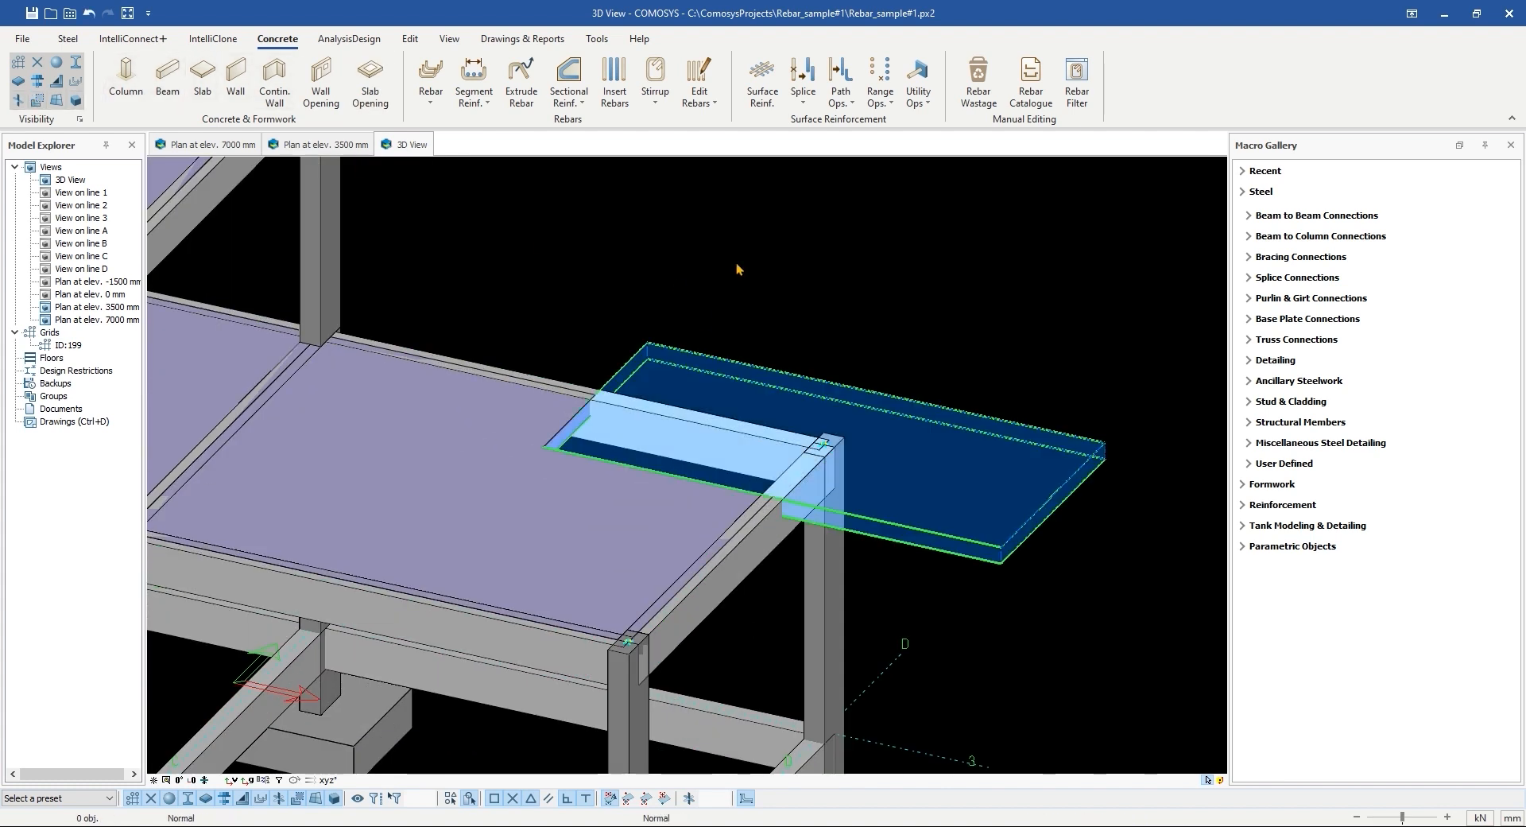
click(947, 422)
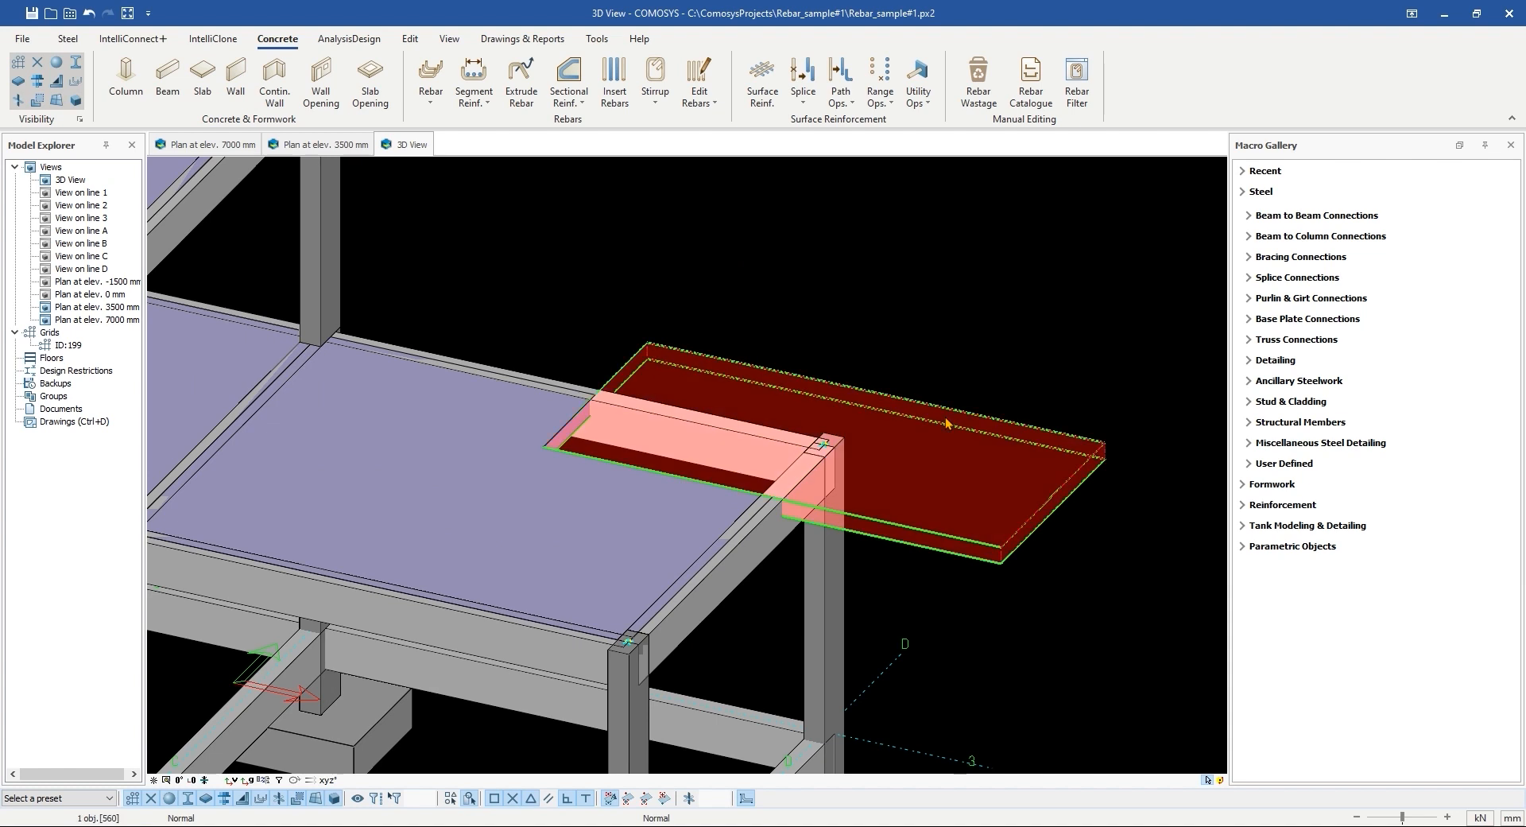
right_click(915, 246)
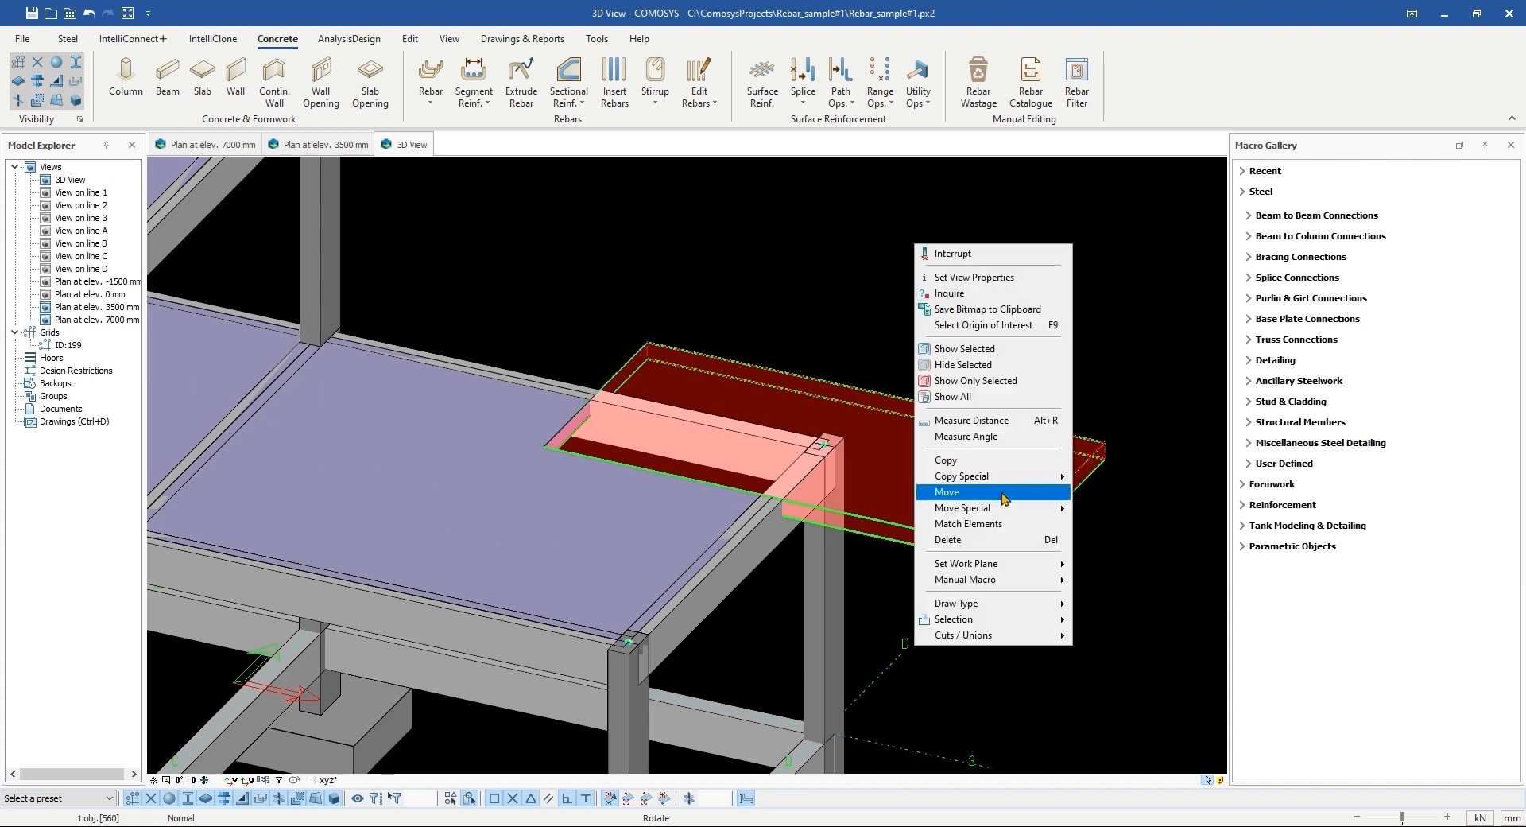
click(1002, 493)
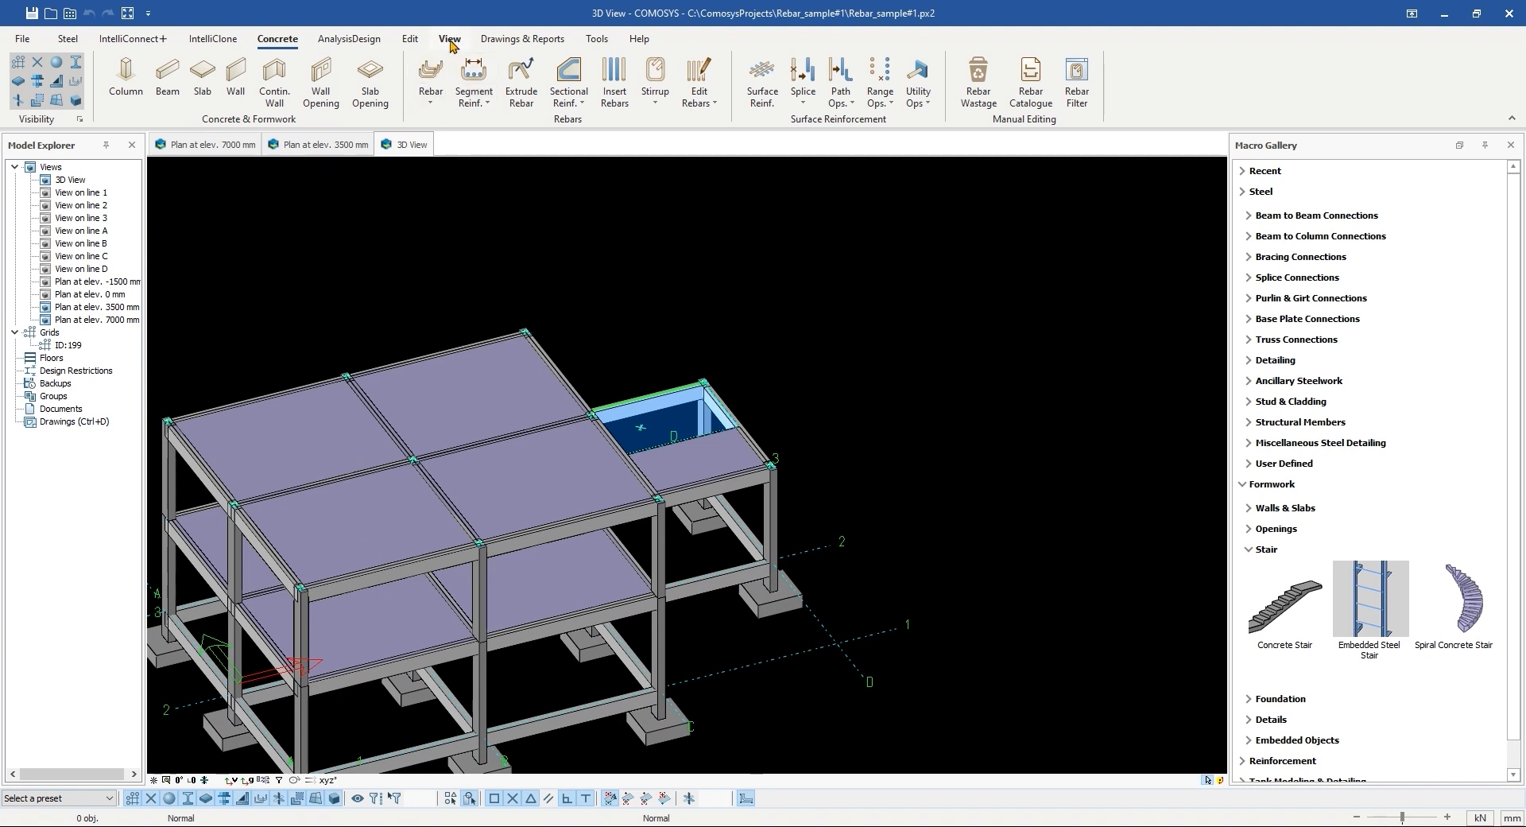
Step: Create a clipping plane through the building at grid line C, using a face of the column on C-1
click(450, 40)
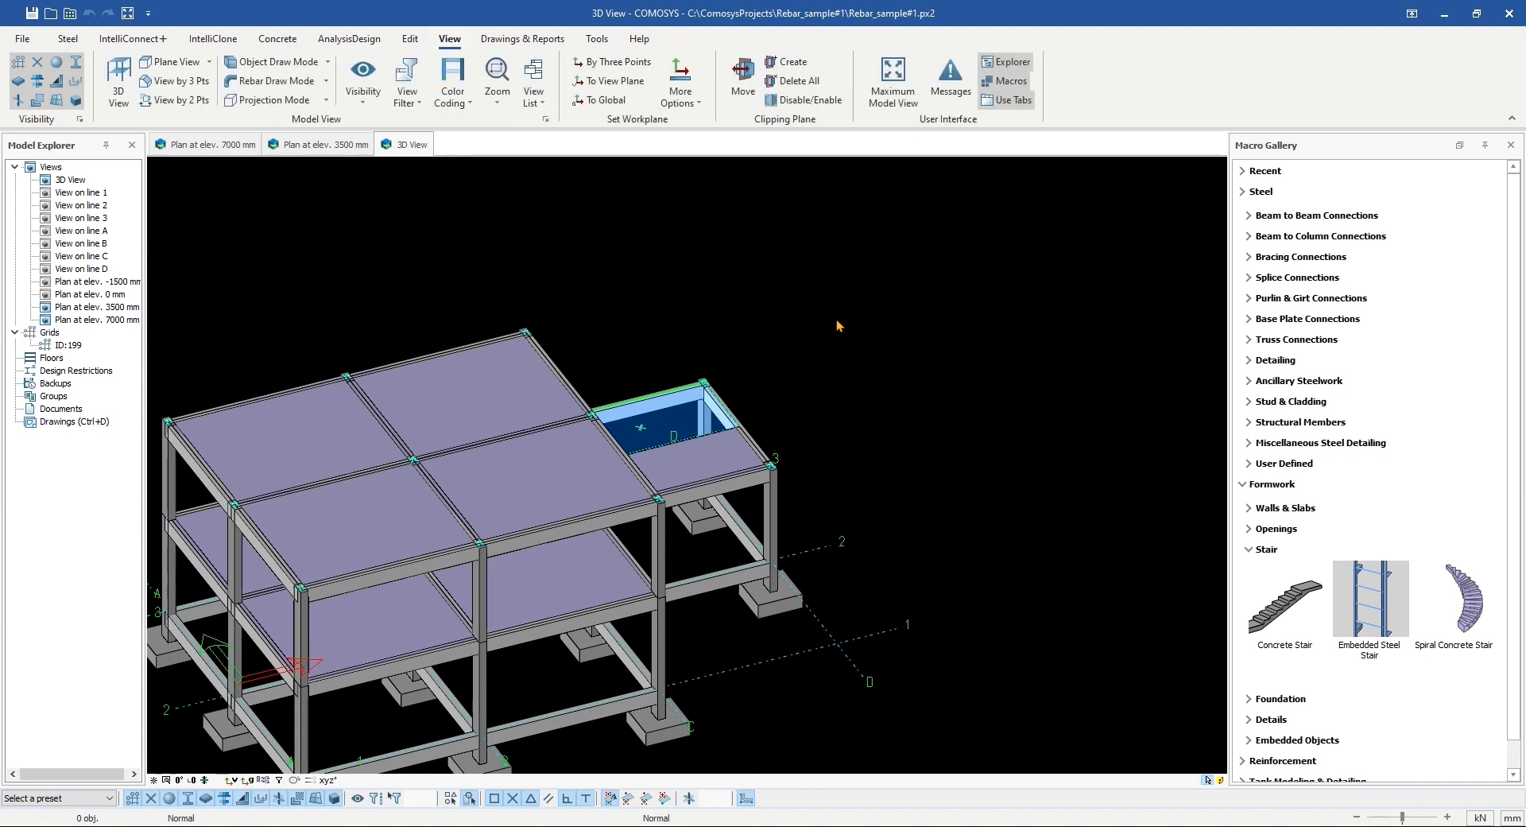
click(787, 62)
scroll(630, 721, up, 4)
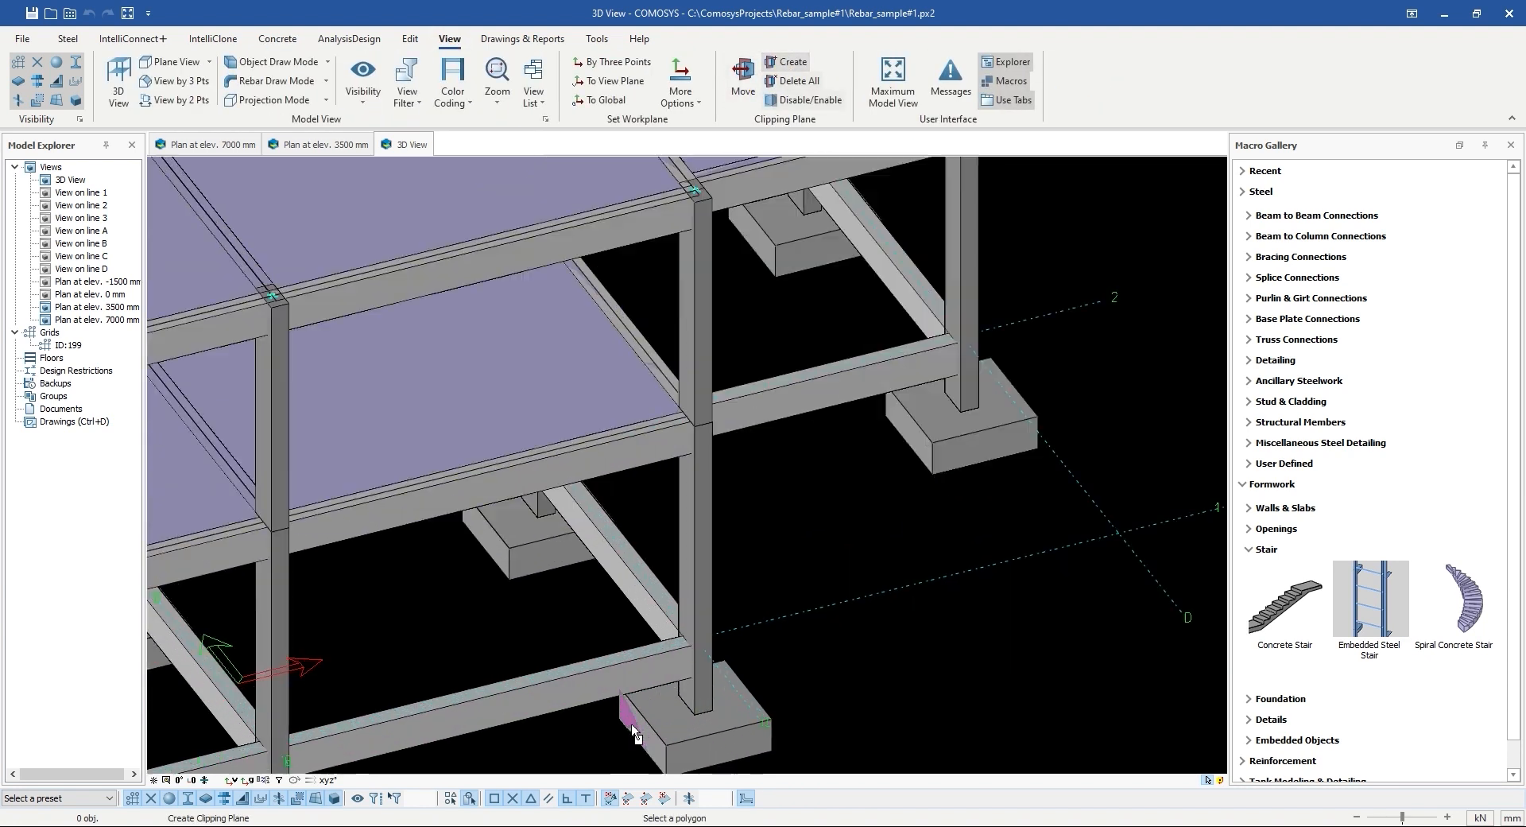
click(707, 530)
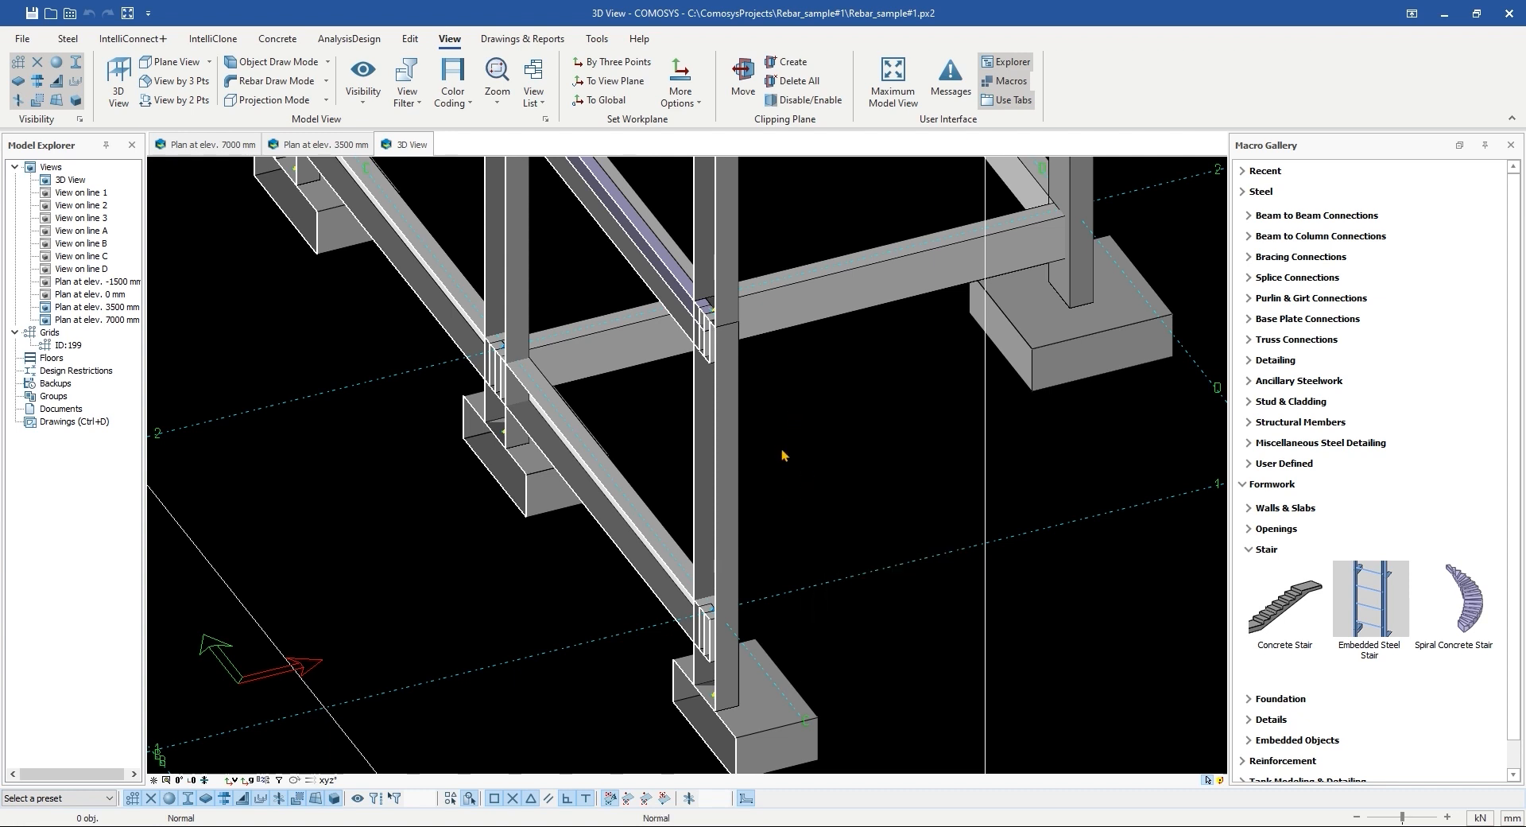
scroll(780, 450, down, 5)
click(787, 62)
scroll(763, 270, up, 3)
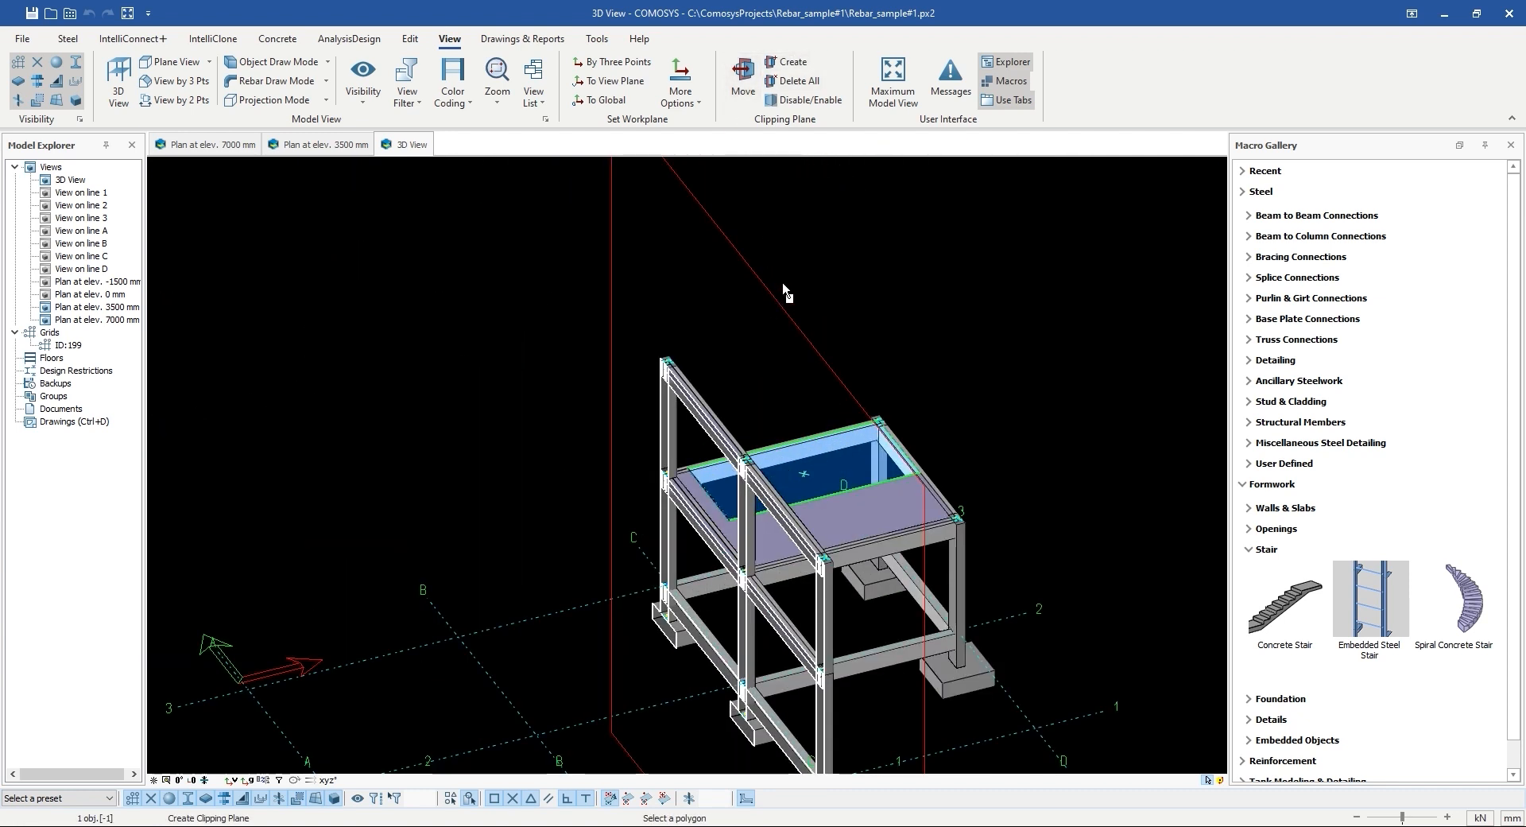
right_click(567, 208)
click(587, 219)
Step: Move the clipping plane from grid line C towards B to expose the whole columns and a strip of slab
click(743, 79)
drag(757, 283, 779, 280)
drag(118, 258, 60, 4)
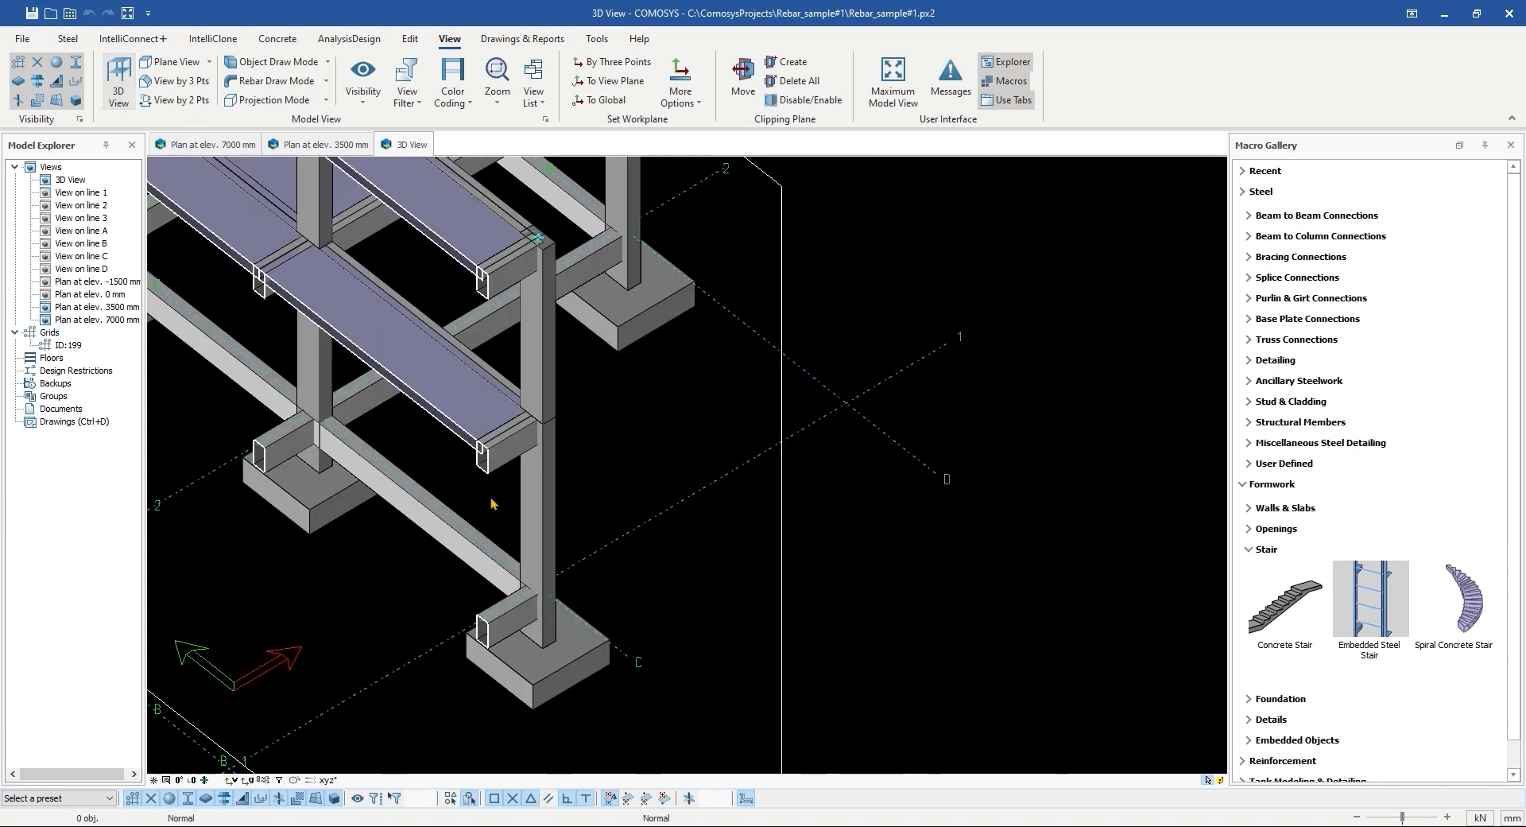
Step: Place a concrete stair starting at grid intersection C-1 at level 0 and running 2340 mm in the positive X direction
middle_drag(491, 504, 680, 588)
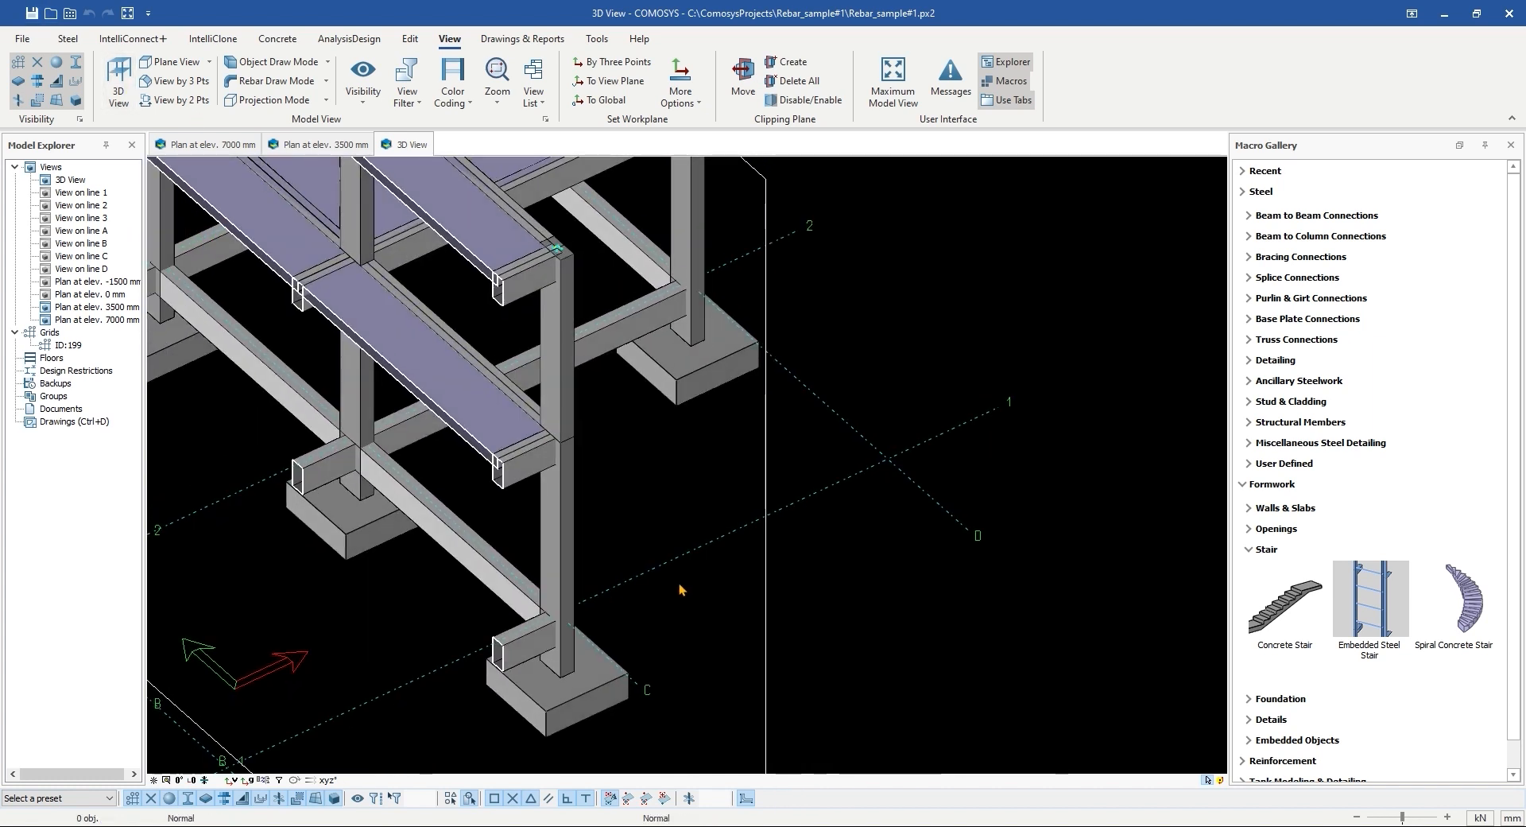
click(1286, 601)
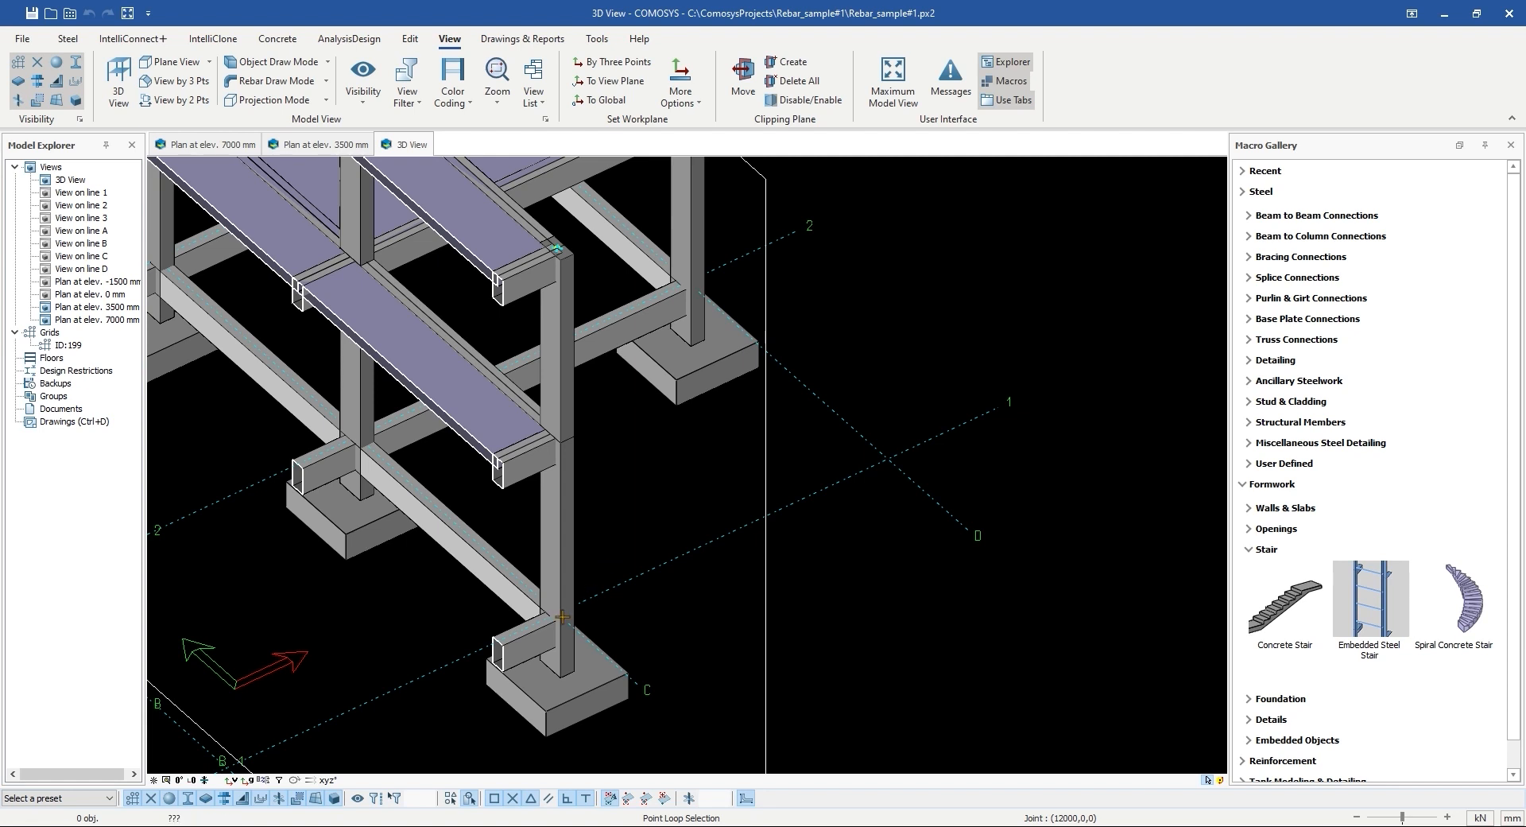
key(space)
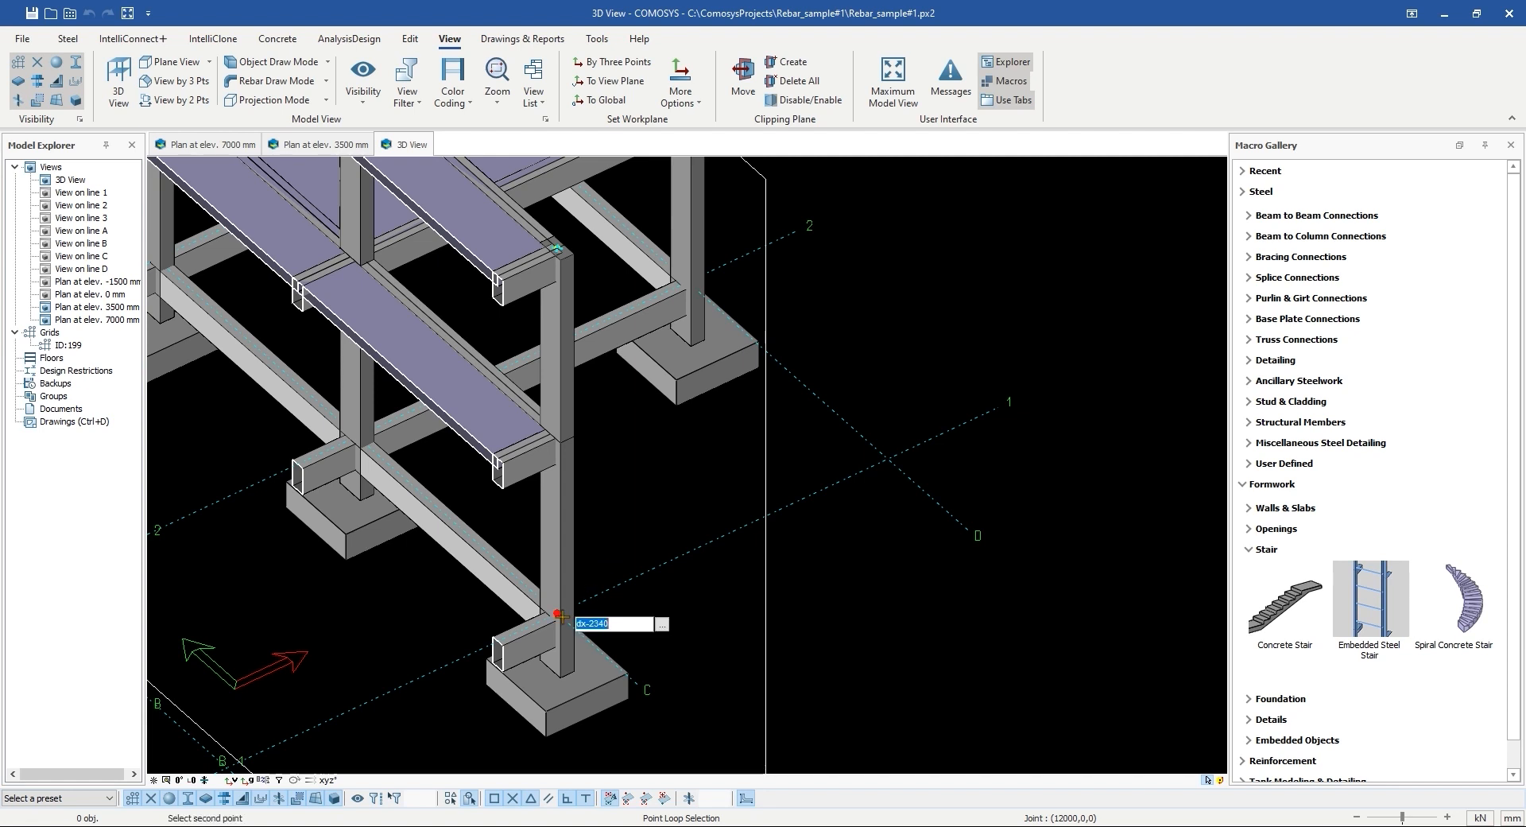
key(Return)
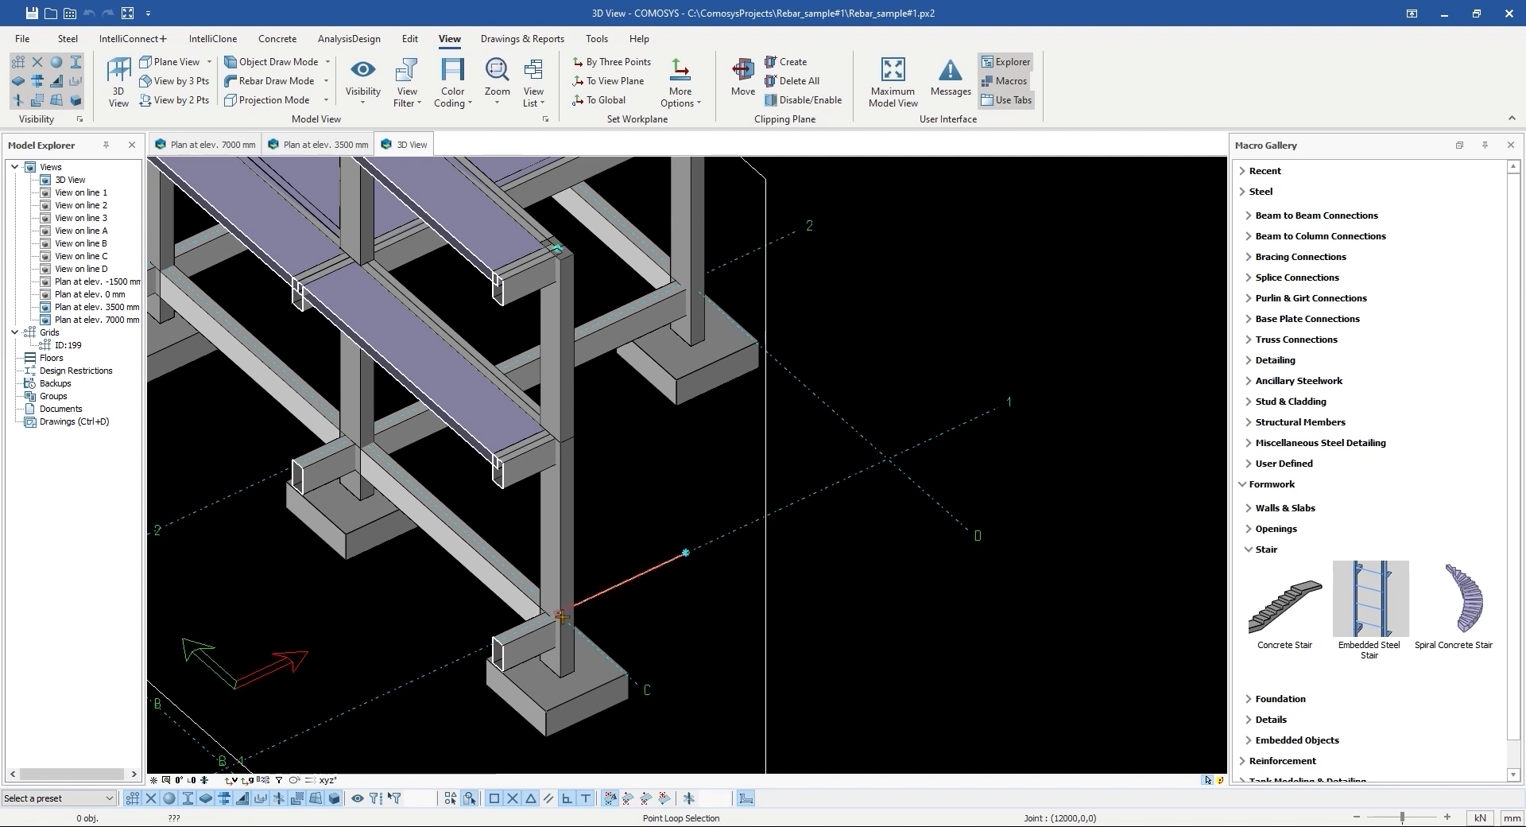
right_click(612, 596)
right_click(706, 488)
Step: Set the stair's top level to 1750 mm and its upper landing length to 1250 mm
click(726, 440)
click(724, 414)
double_click(724, 414)
double_click(852, 312)
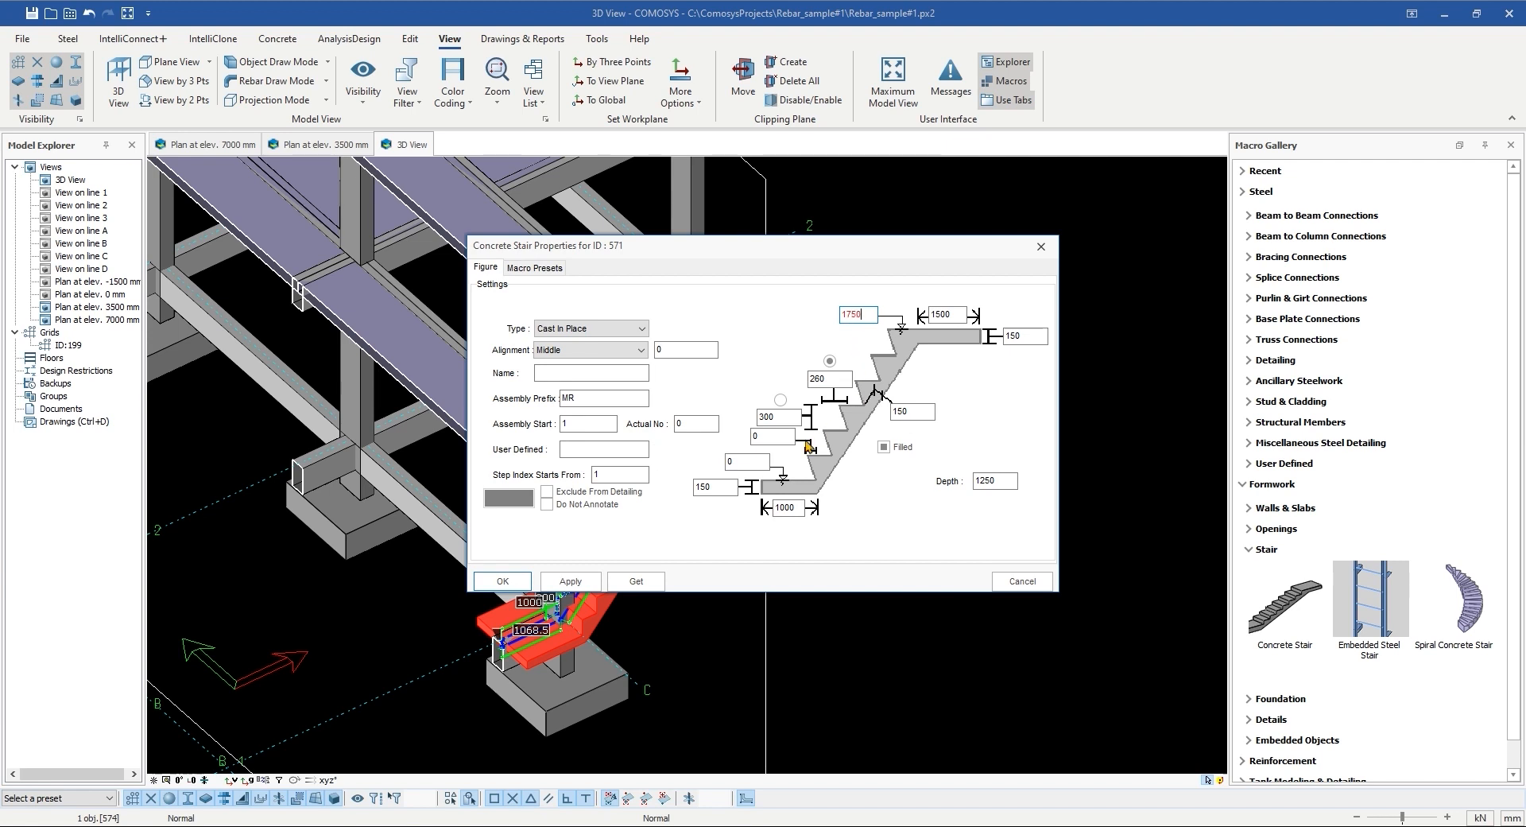
drag(807, 265, 1190, 114)
click(964, 434)
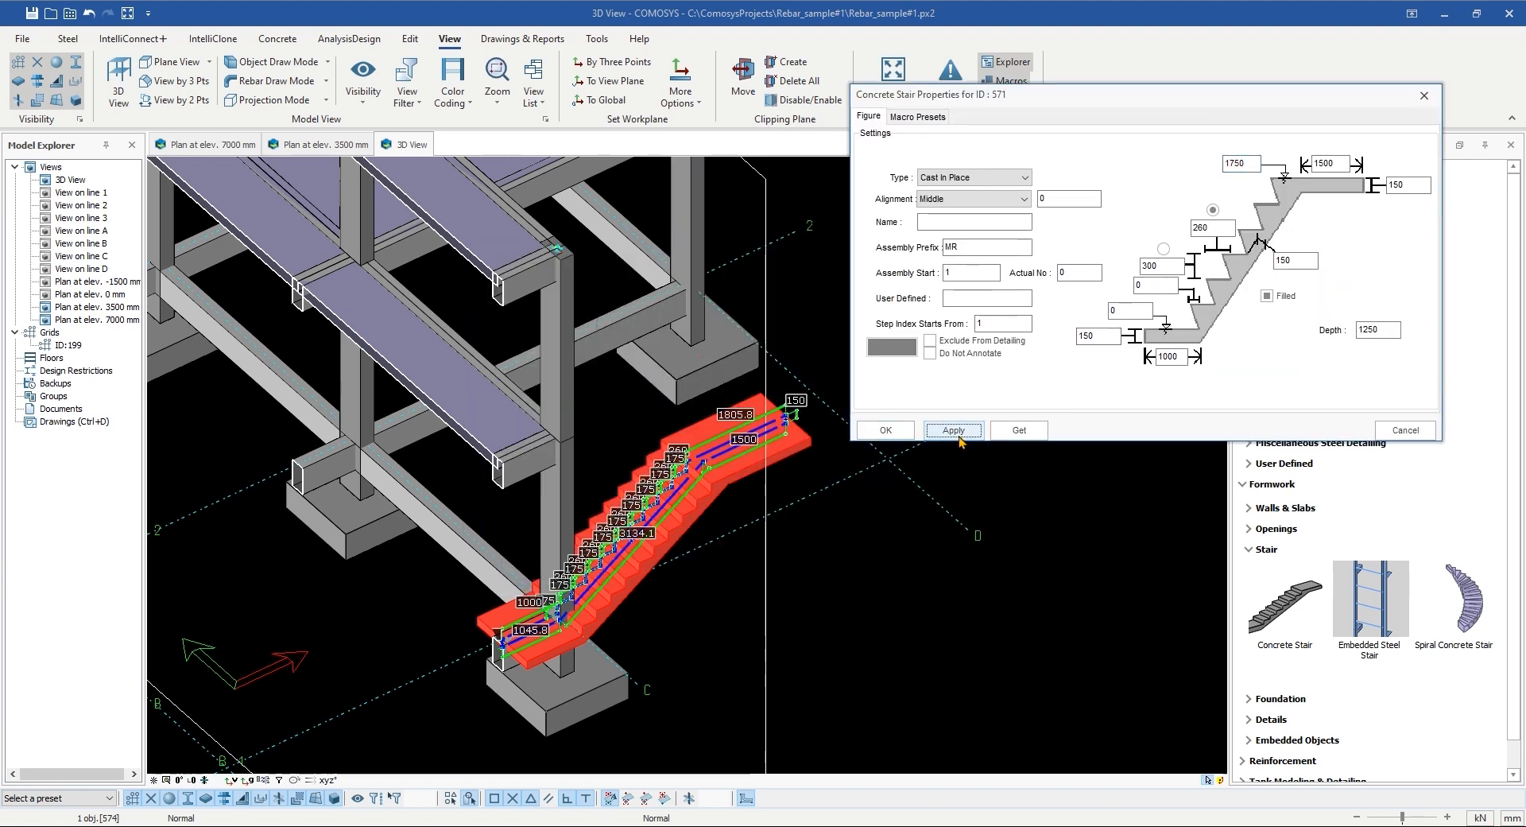
double_click(1321, 162)
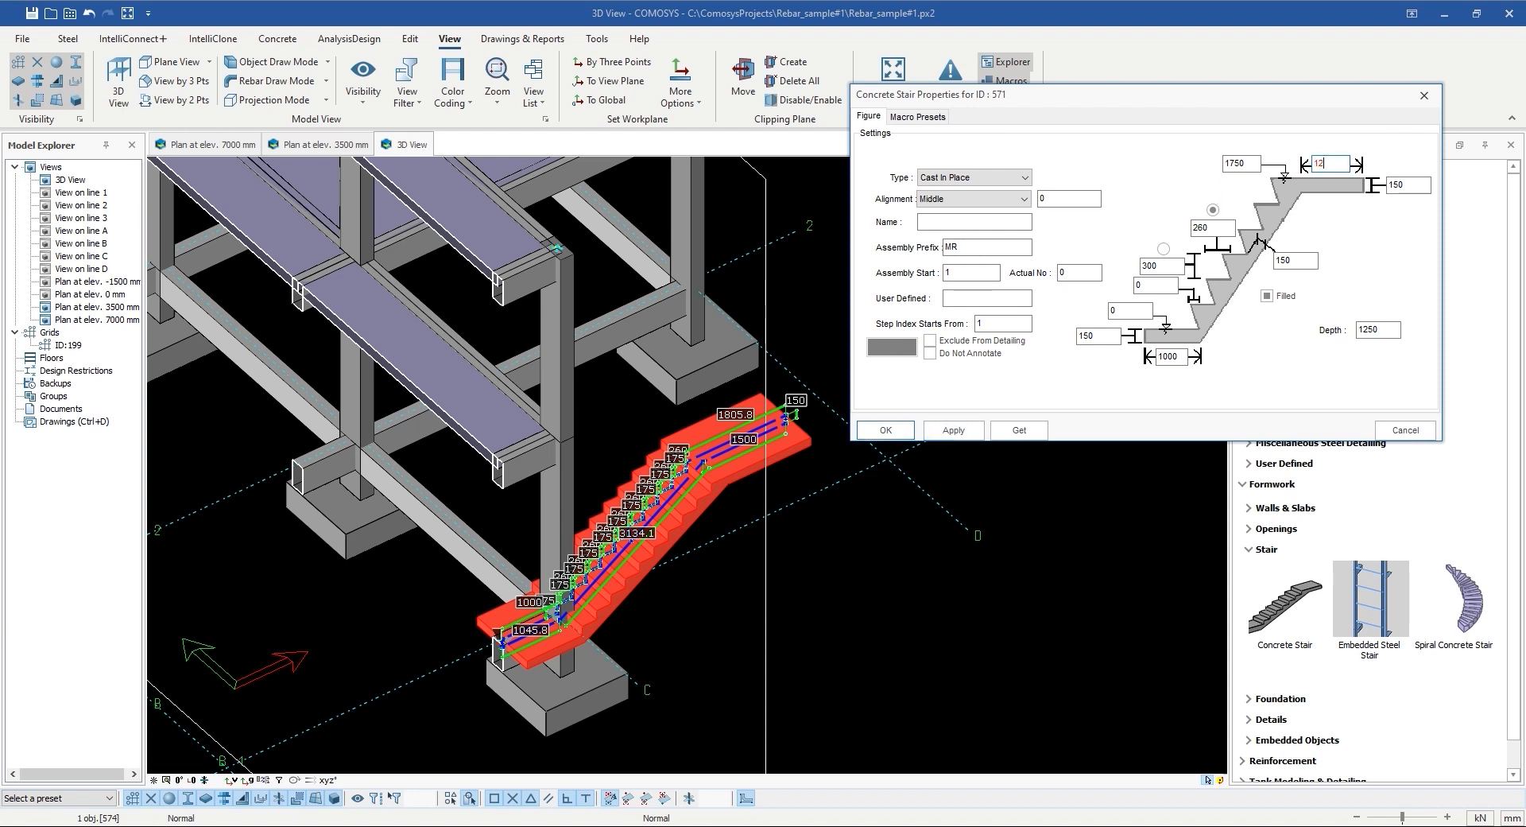
click(956, 430)
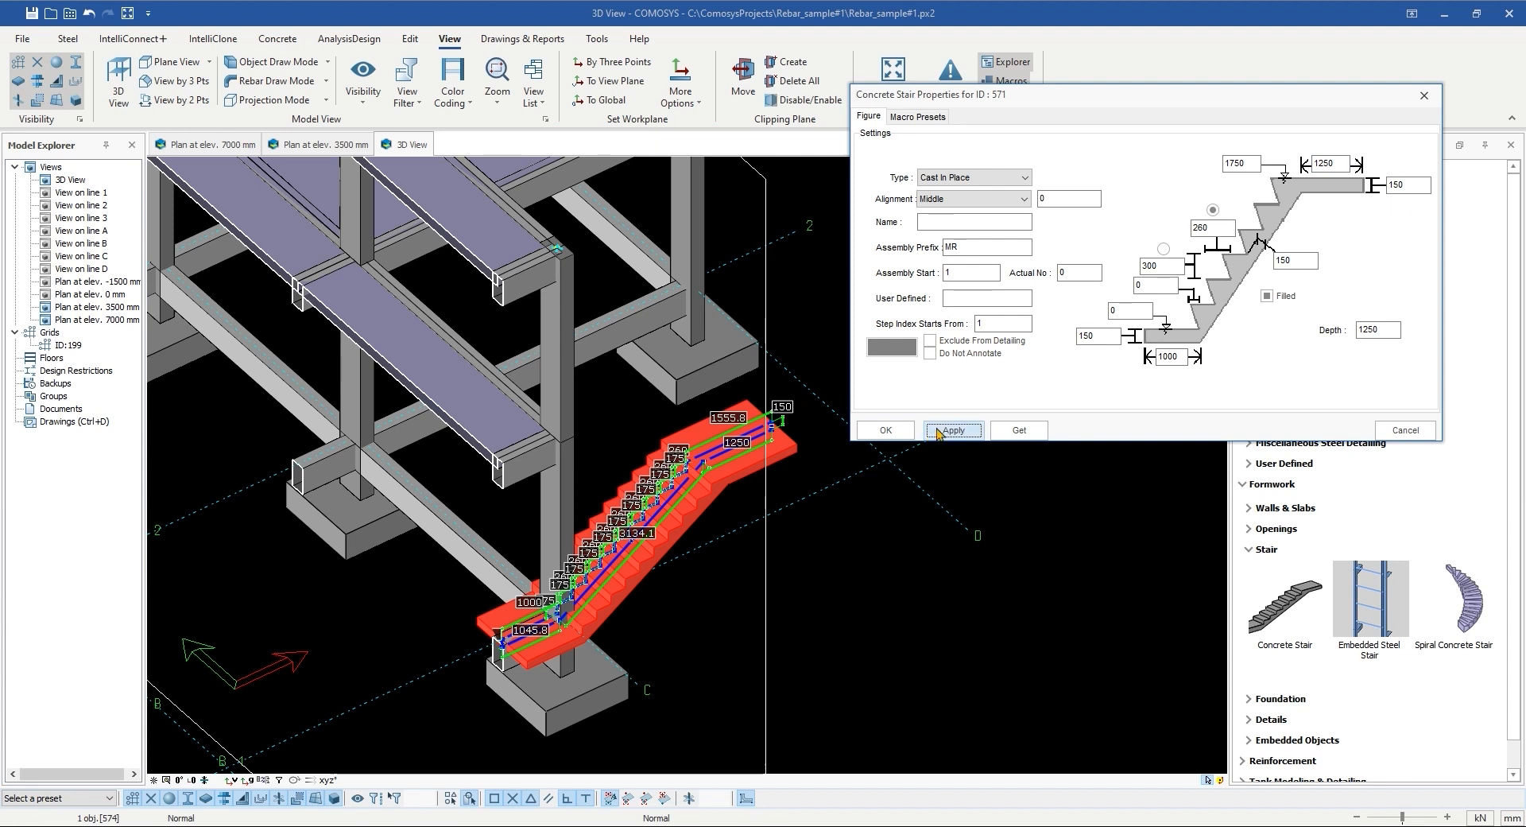
click(889, 433)
scroll(883, 479, up, 4)
key(Escape)
Step: Place a second concrete stair from the inner corner of the first stair's upper landing, running 2340 mm in the negative X direction
middle_drag(882, 480, 893, 429)
scroll(986, 573, down, 1)
middle_drag(994, 588, 1027, 514)
click(1285, 600)
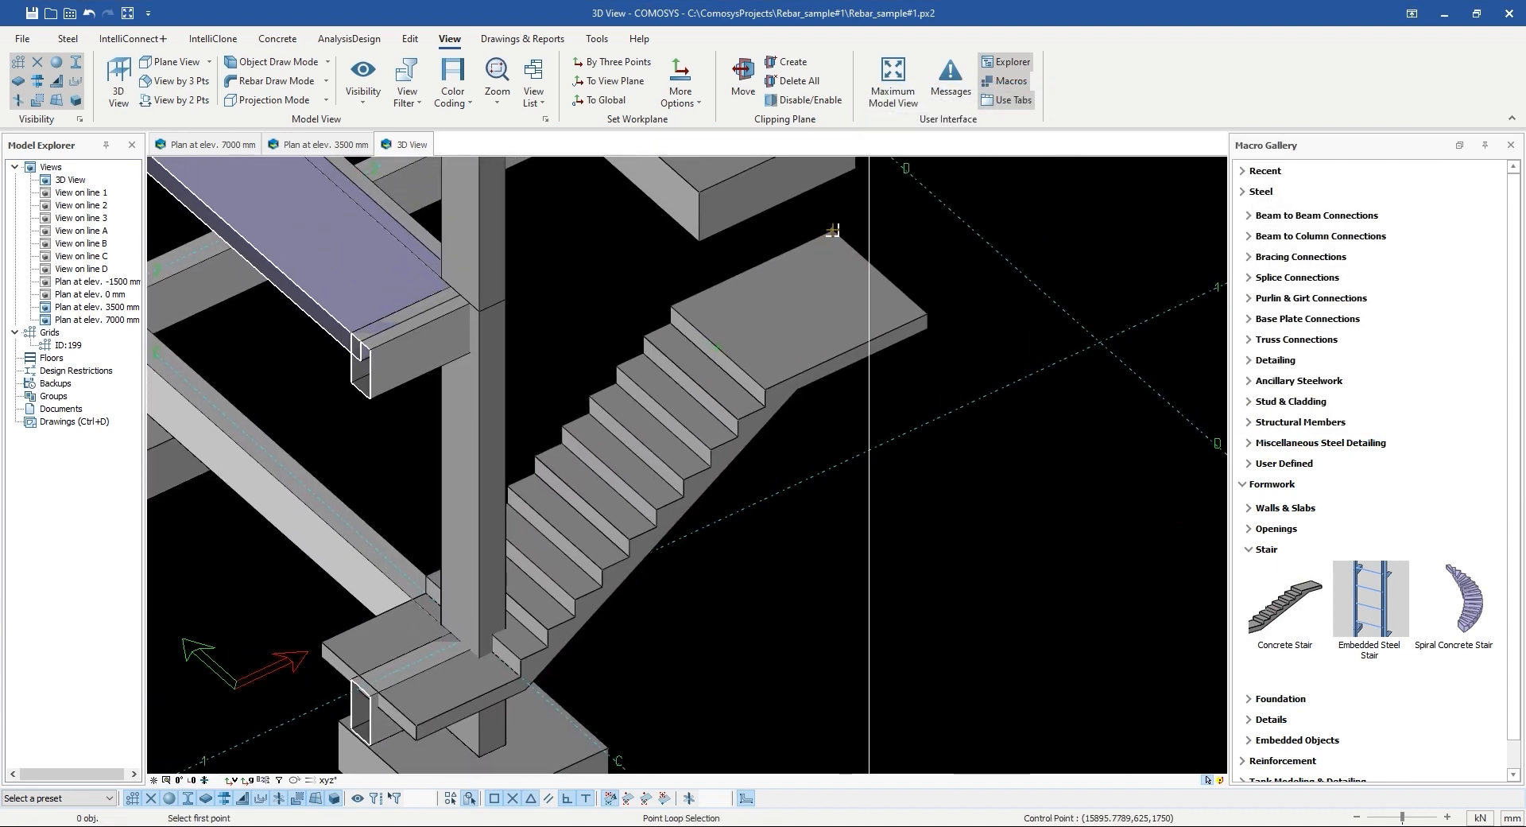
scroll(674, 299, up, 3)
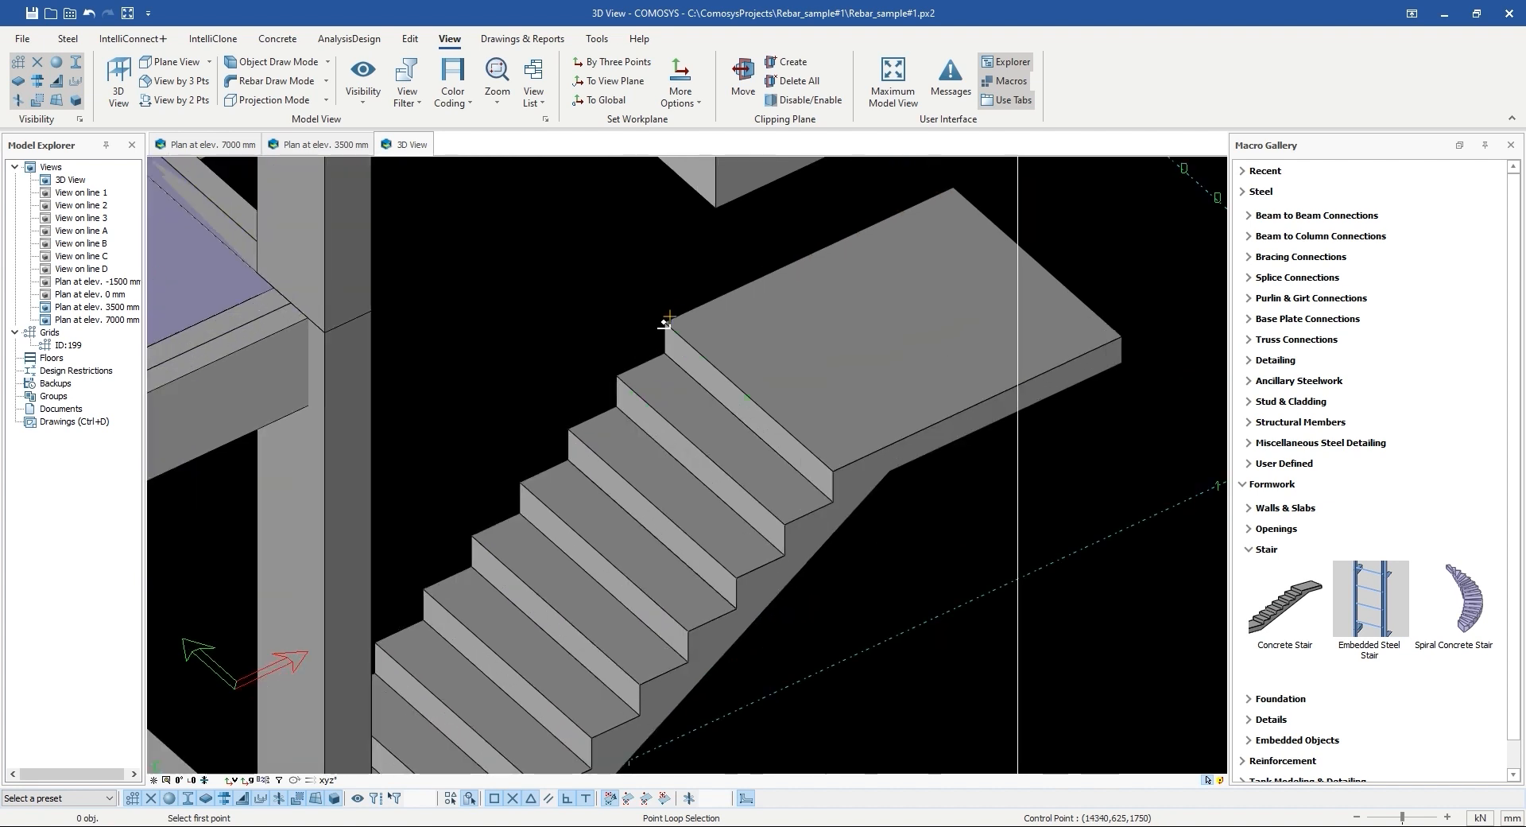
click(668, 317)
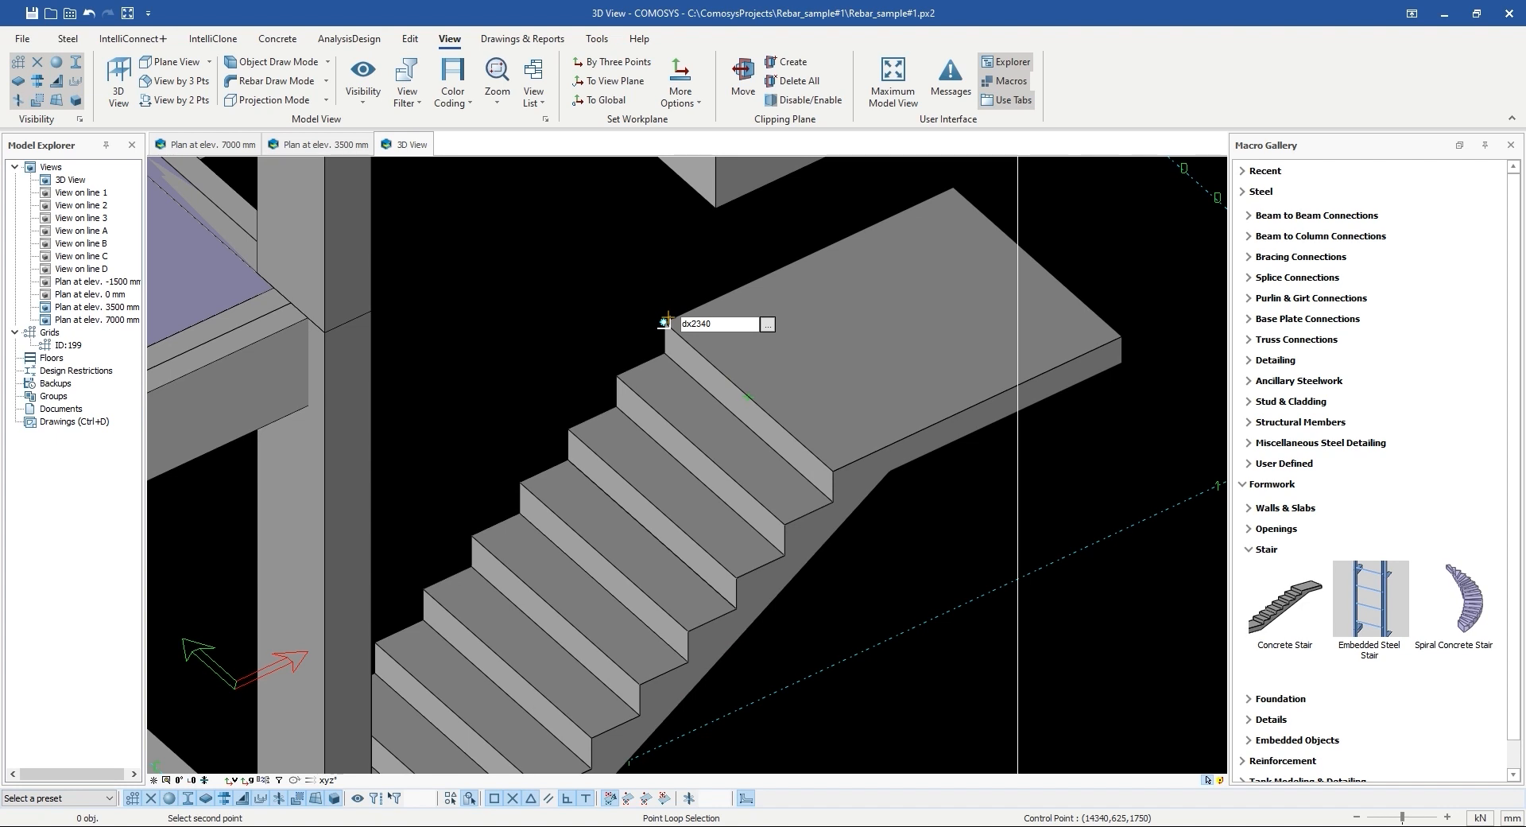
click(668, 325)
right_click(668, 309)
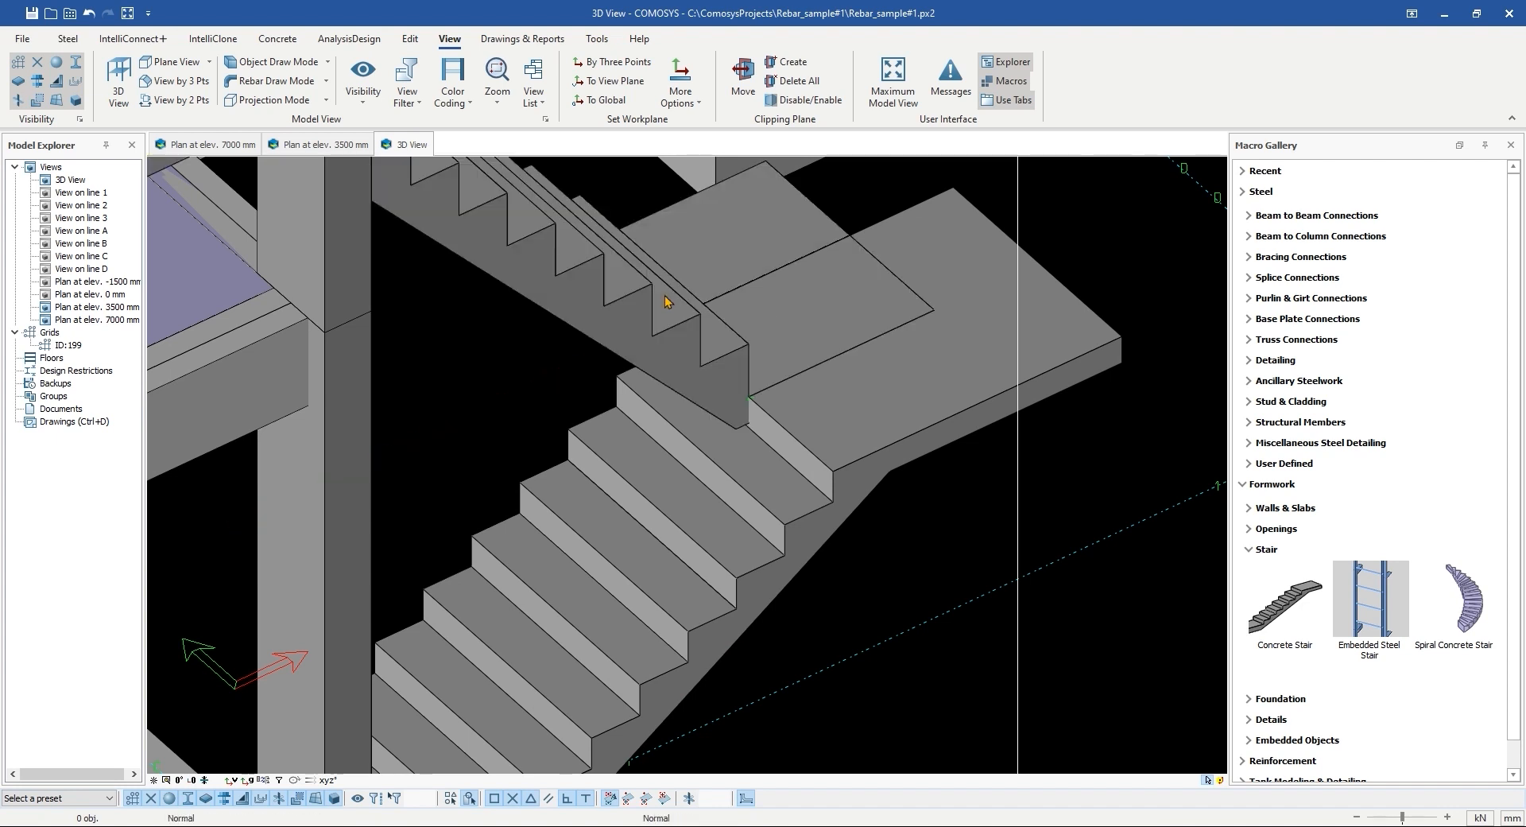
Step: Set the second stair's top level to 3500 mm and its upper landing length to 1250 mm
scroll(669, 310, down, 3)
double_click(551, 295)
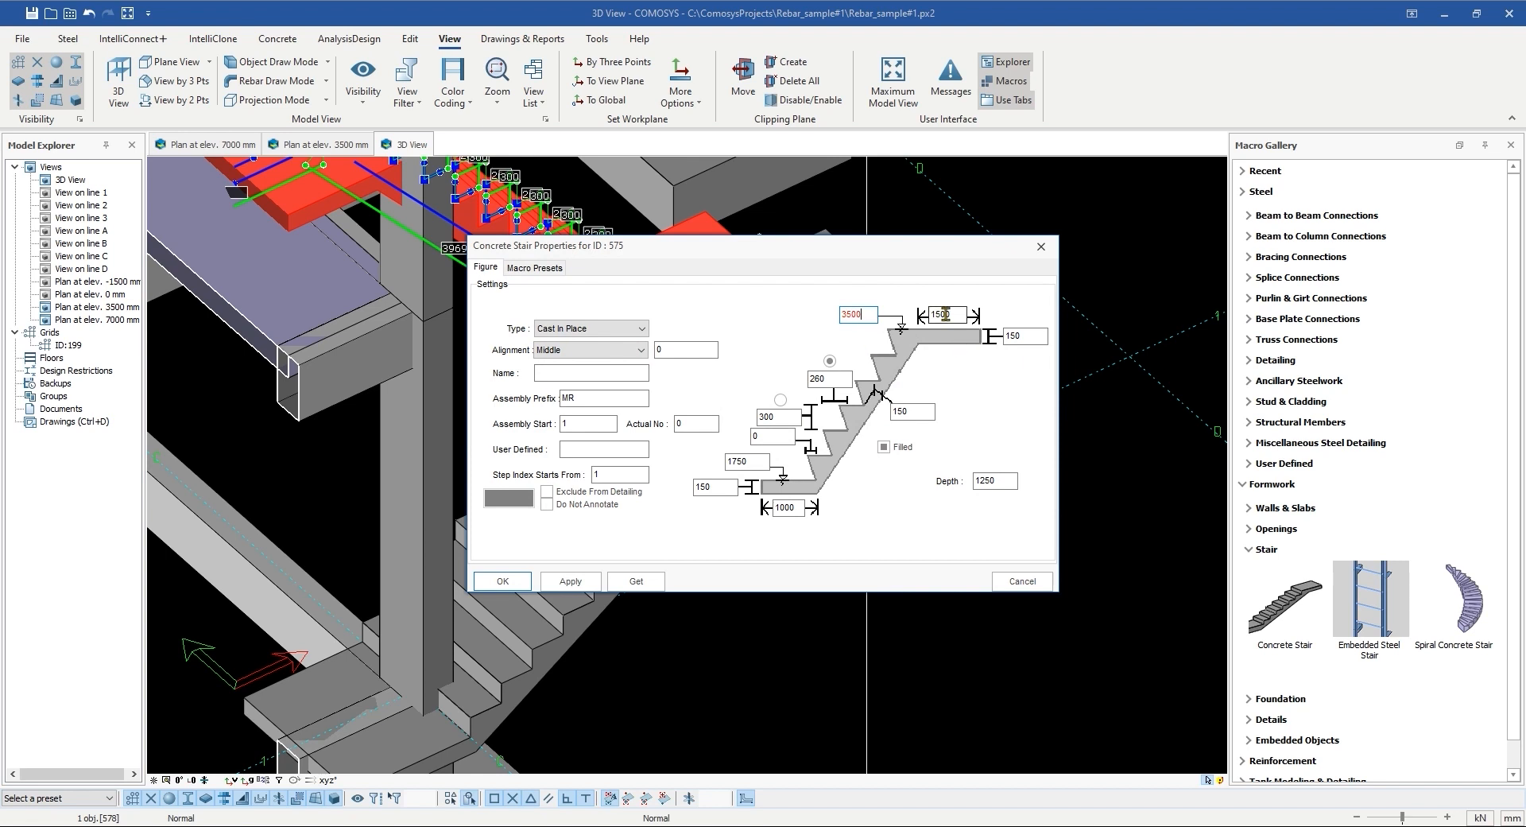
text(550)
click(556, 581)
click(516, 585)
scroll(730, 574, down, 2)
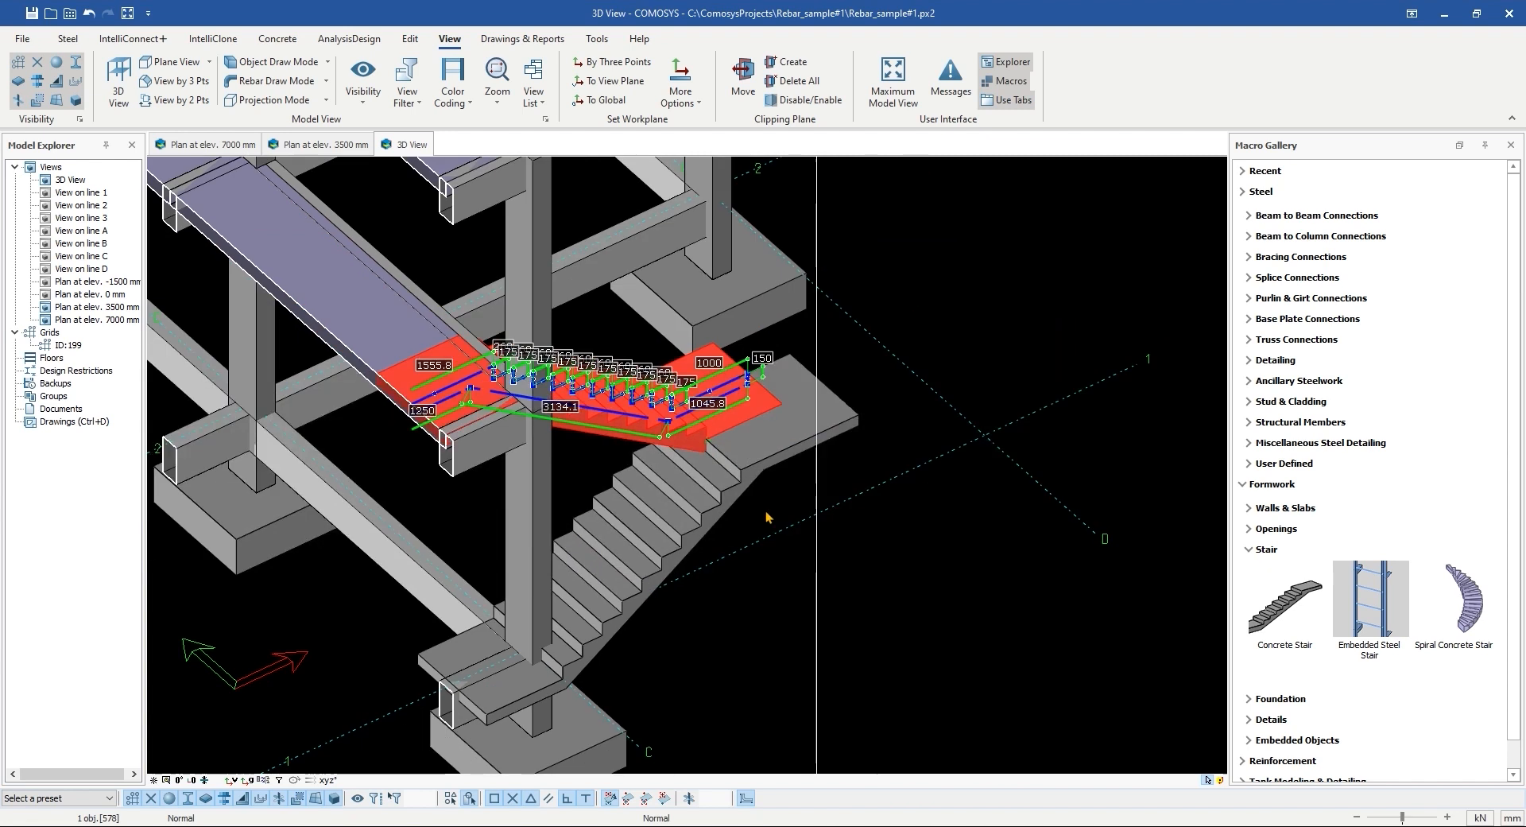
Step: Move the second stair sideways so its lower landing lies alongside the first stair's upper landing, corner to landing edge
scroll(771, 340, up, 3)
click(914, 350)
scroll(621, 442, up, 2)
click(565, 400)
right_click(858, 317)
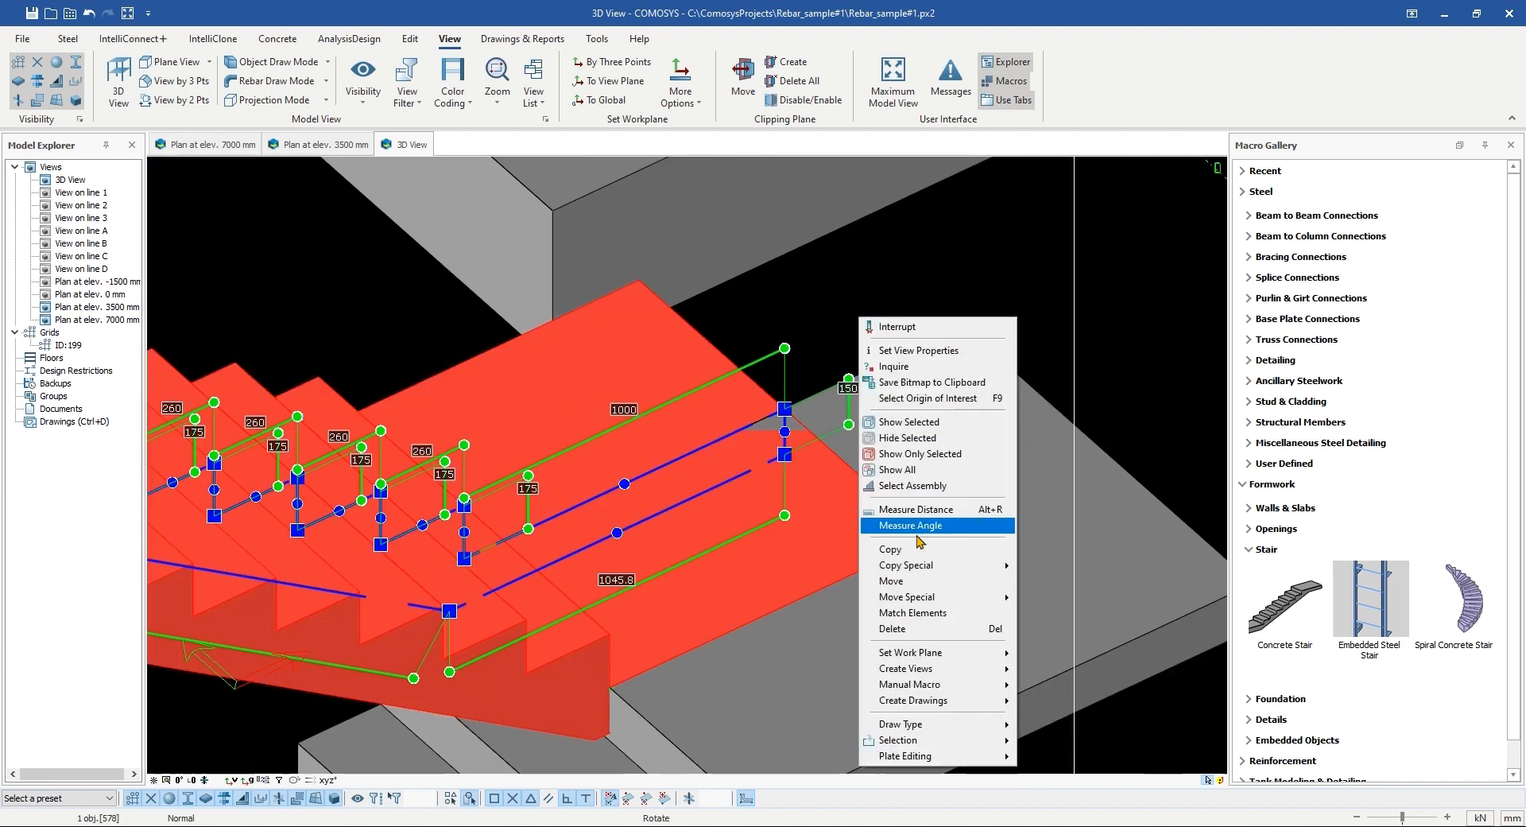
click(895, 580)
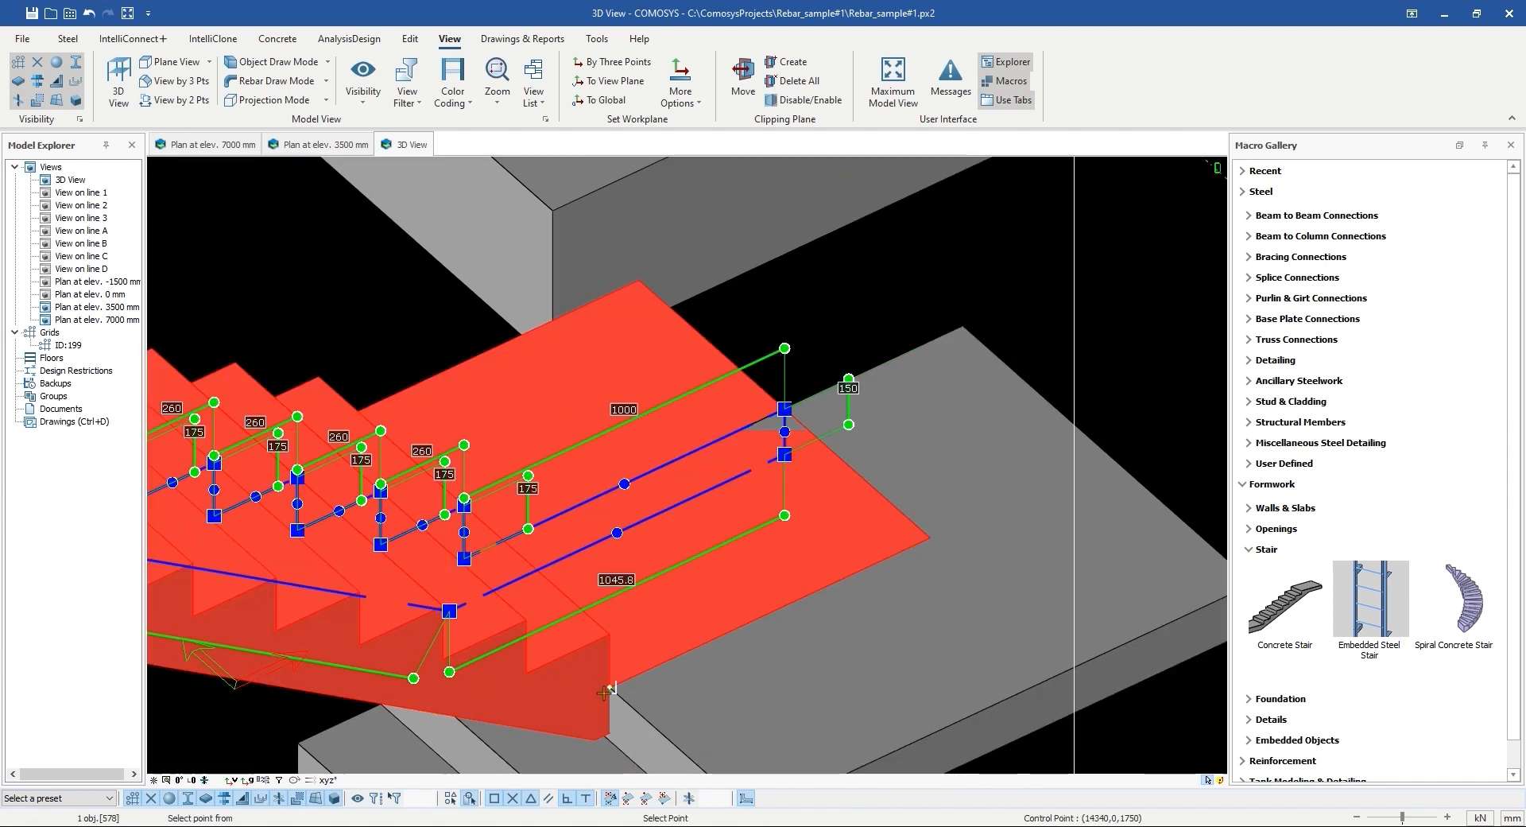
click(938, 536)
click(793, 407)
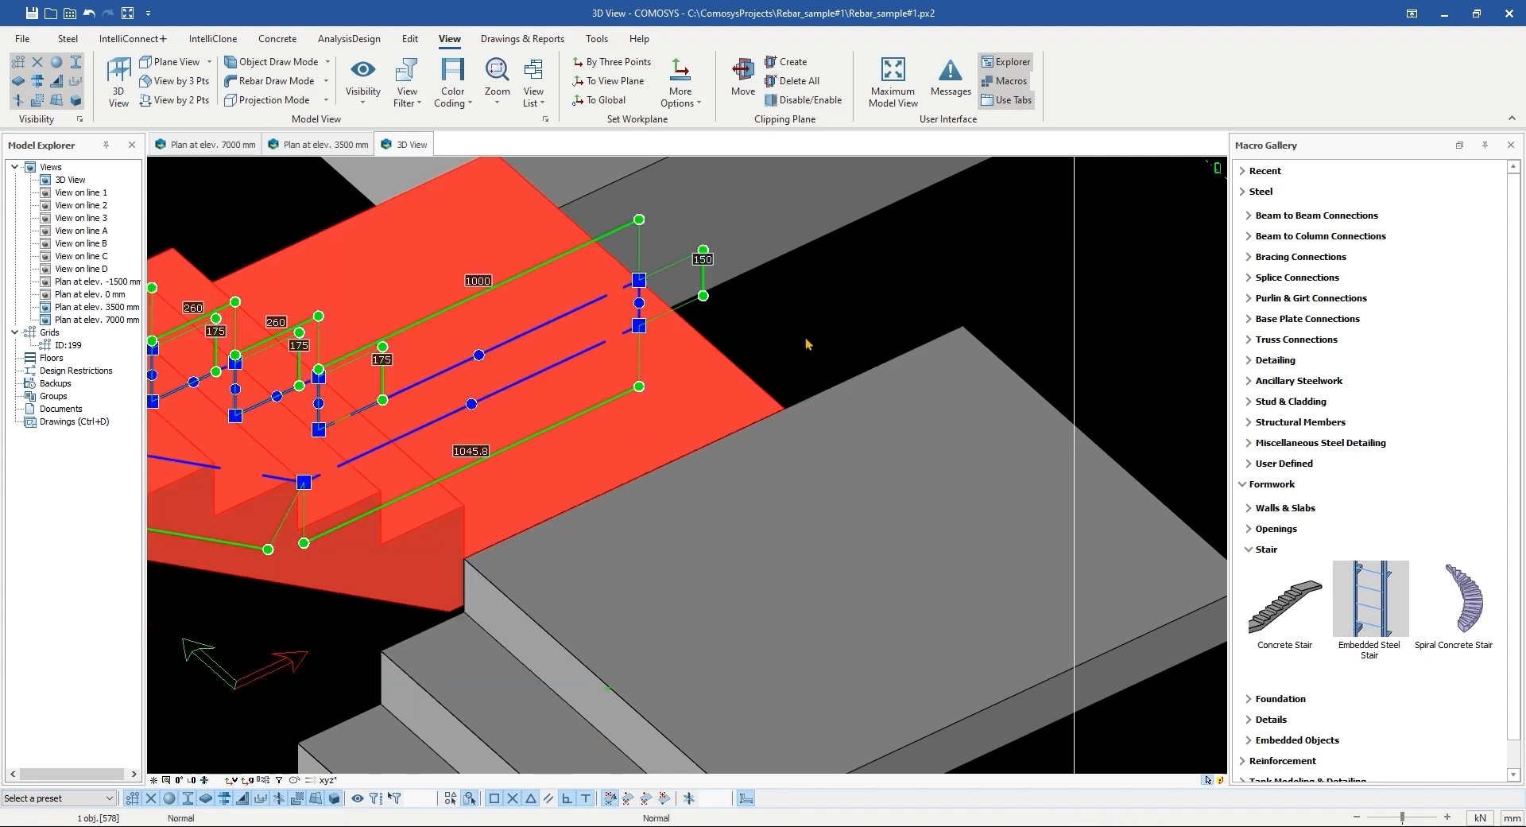
key(Escape)
Step: Check the first stair's landing properties and measure the distance between the end corners of the two adjoining landings
scroll(820, 336, up, 1)
middle_drag(818, 336, 747, 308)
scroll(748, 307, down, 1)
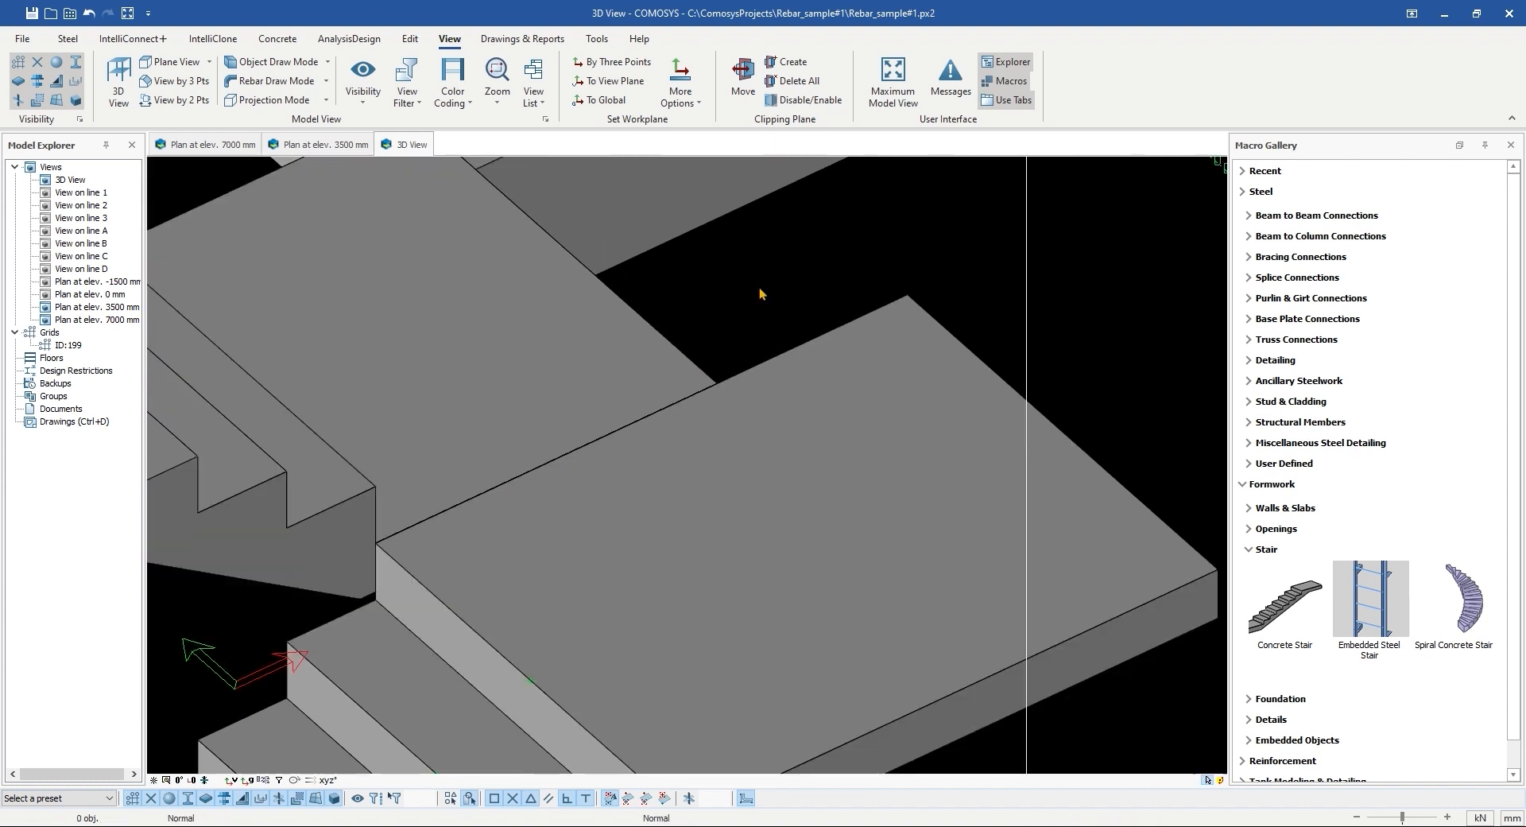
double_click(785, 439)
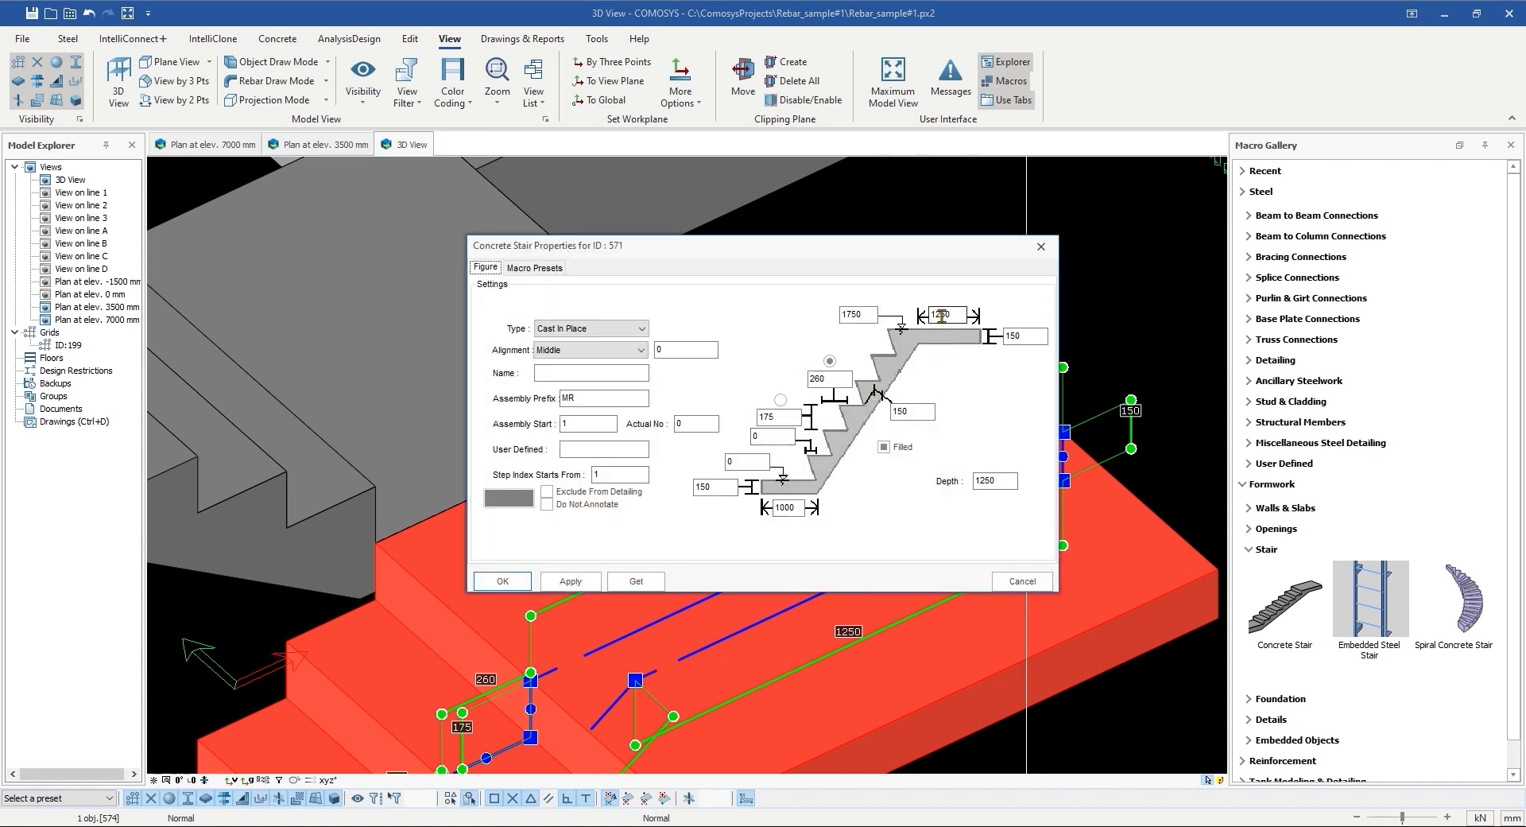
click(1041, 247)
scroll(740, 328, up, 1)
key(m)
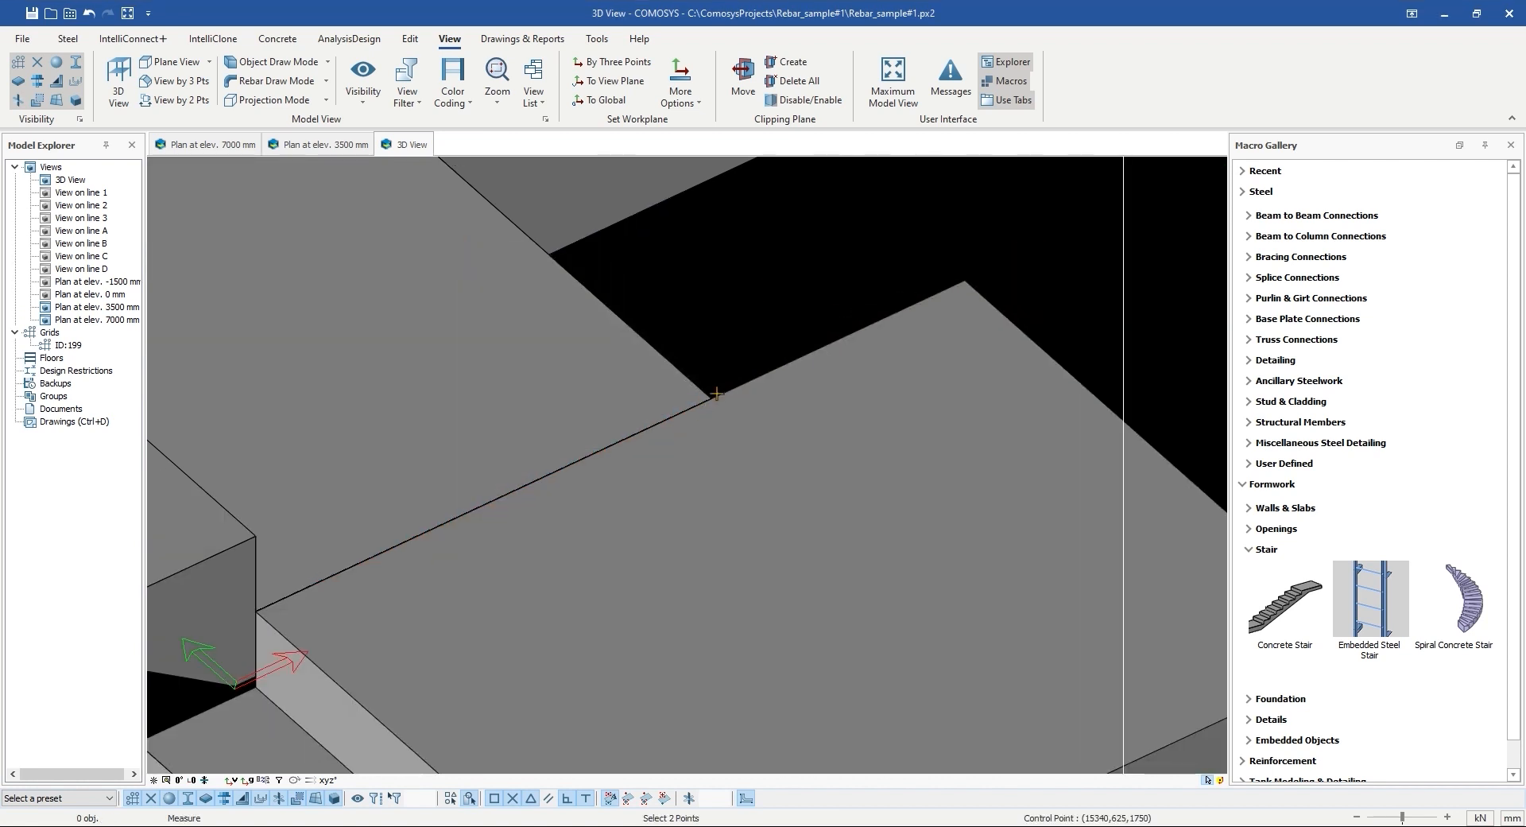
click(972, 280)
key(Escape)
Step: Set the second stair's lower landing length to 1555 mm and check its end against the adjoining landing
scroll(760, 360, down, 5)
middle_drag(752, 377, 608, 435)
scroll(682, 439, up, 3)
double_click(729, 446)
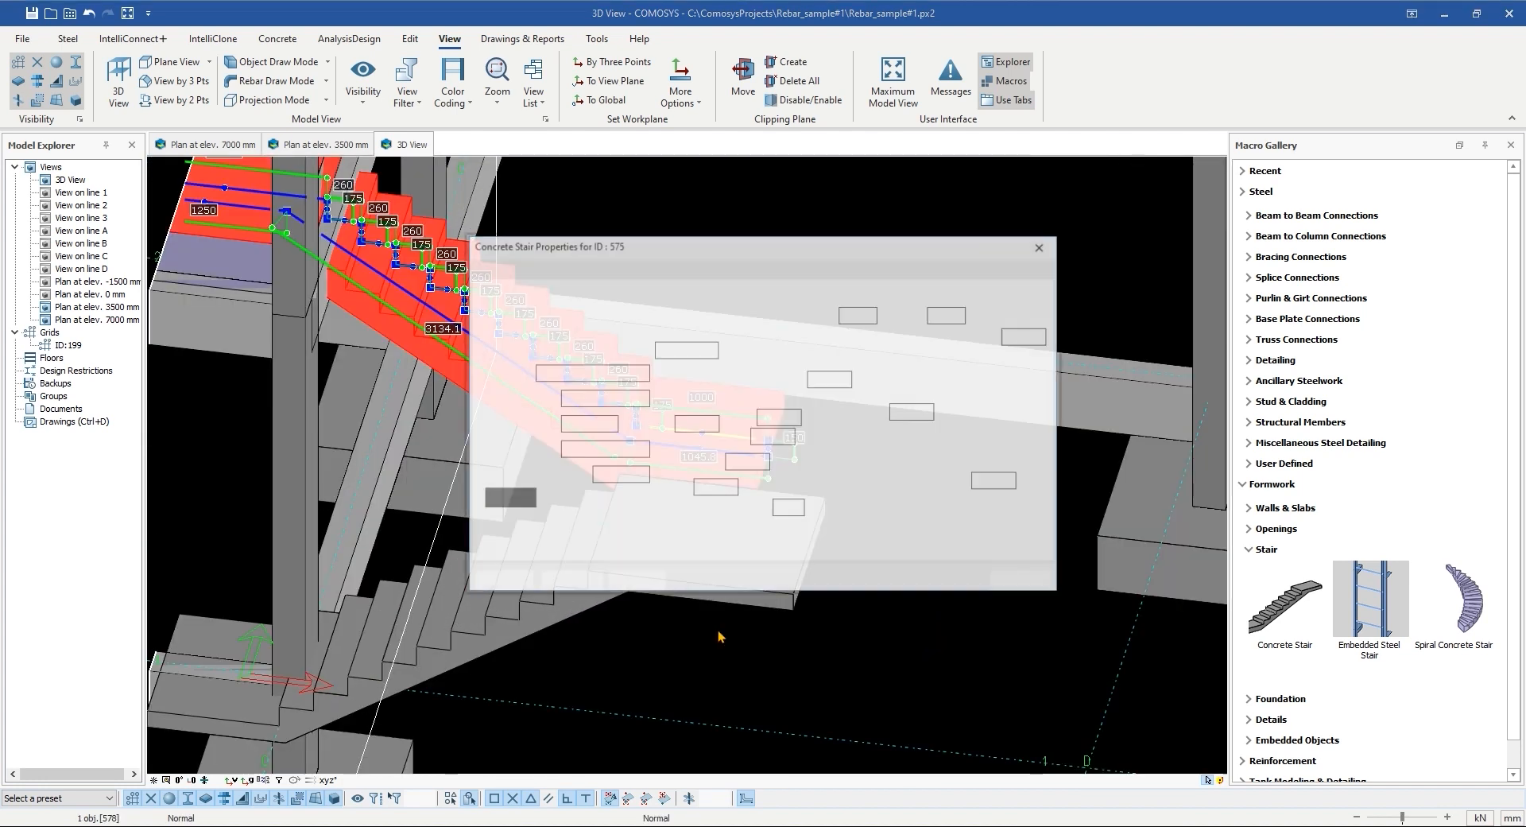
click(780, 507)
text(155)
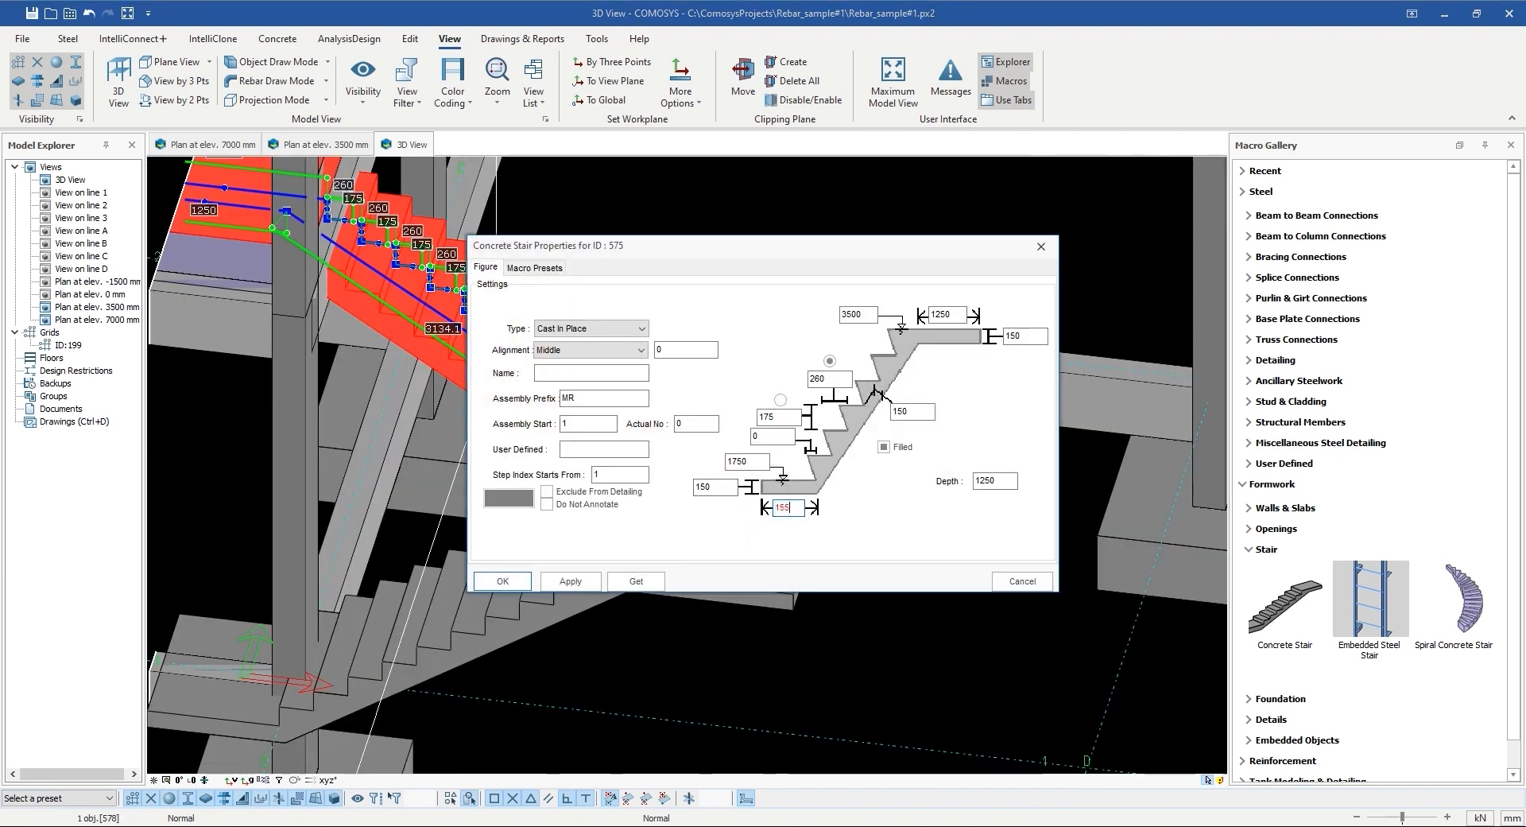
text(0)
key(Return)
key(Escape)
scroll(844, 520, up, 5)
scroll(819, 461, up, 3)
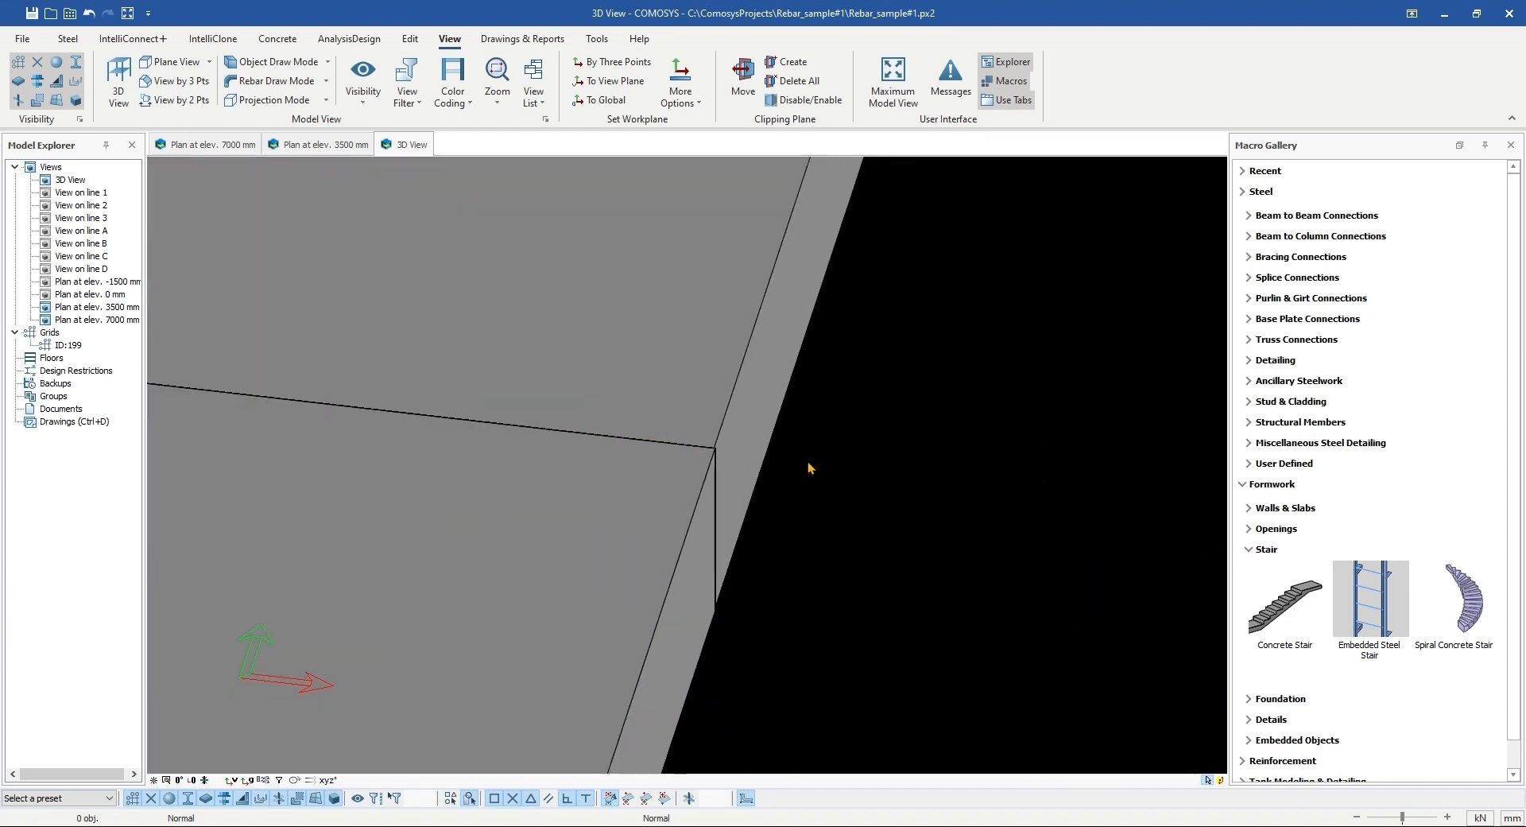
scroll(809, 473, down, 8)
Step: Move both stairs from the outer corner of the shared landing to grid intersection D-3 at level 0
scroll(806, 494, up, 3)
drag(811, 495, 787, 476)
middle_drag(803, 481, 768, 510)
key(ctrl+c)
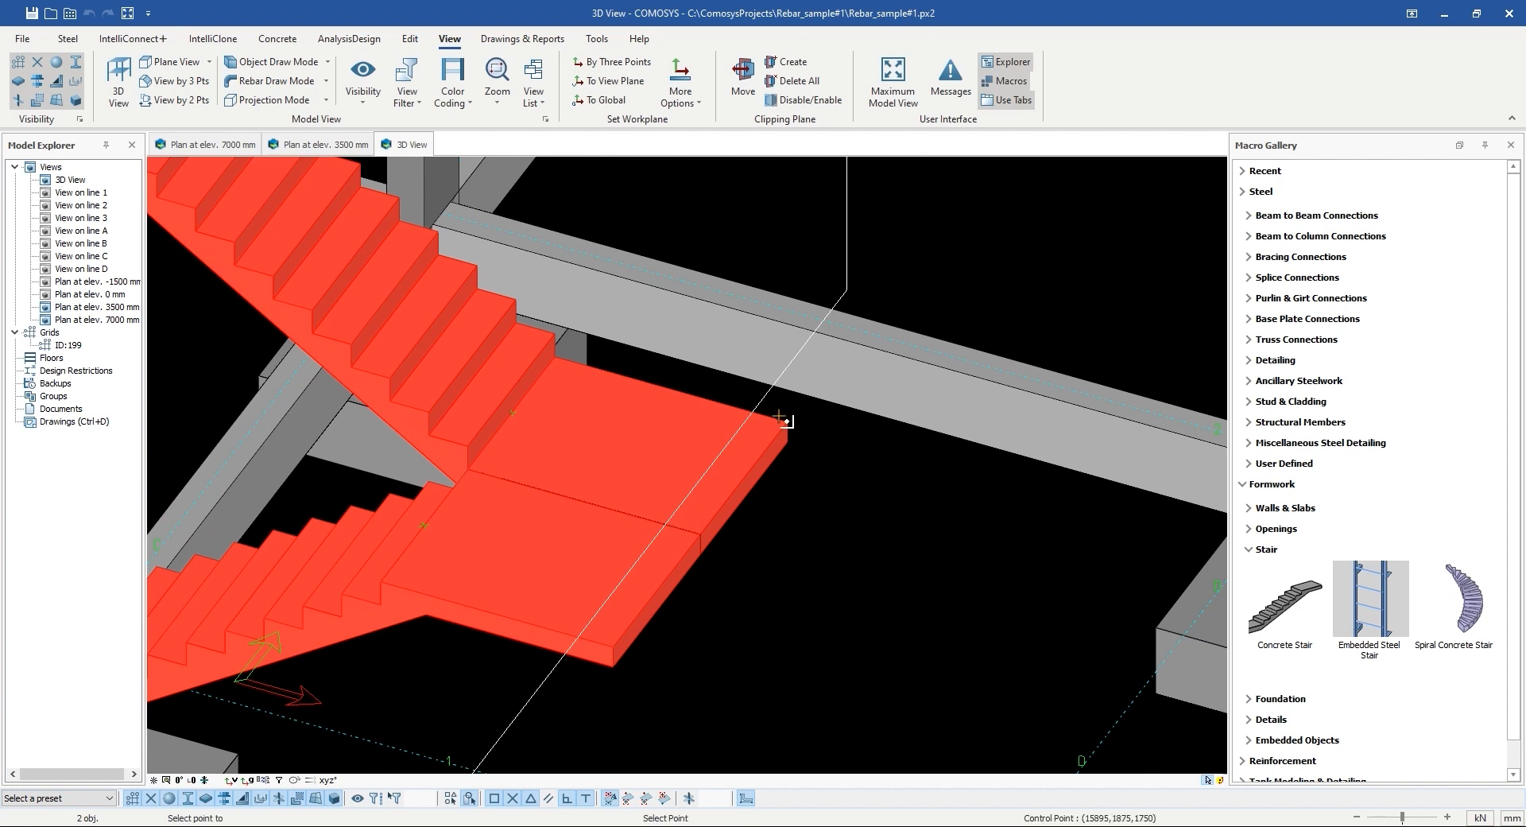
scroll(785, 419, down, 5)
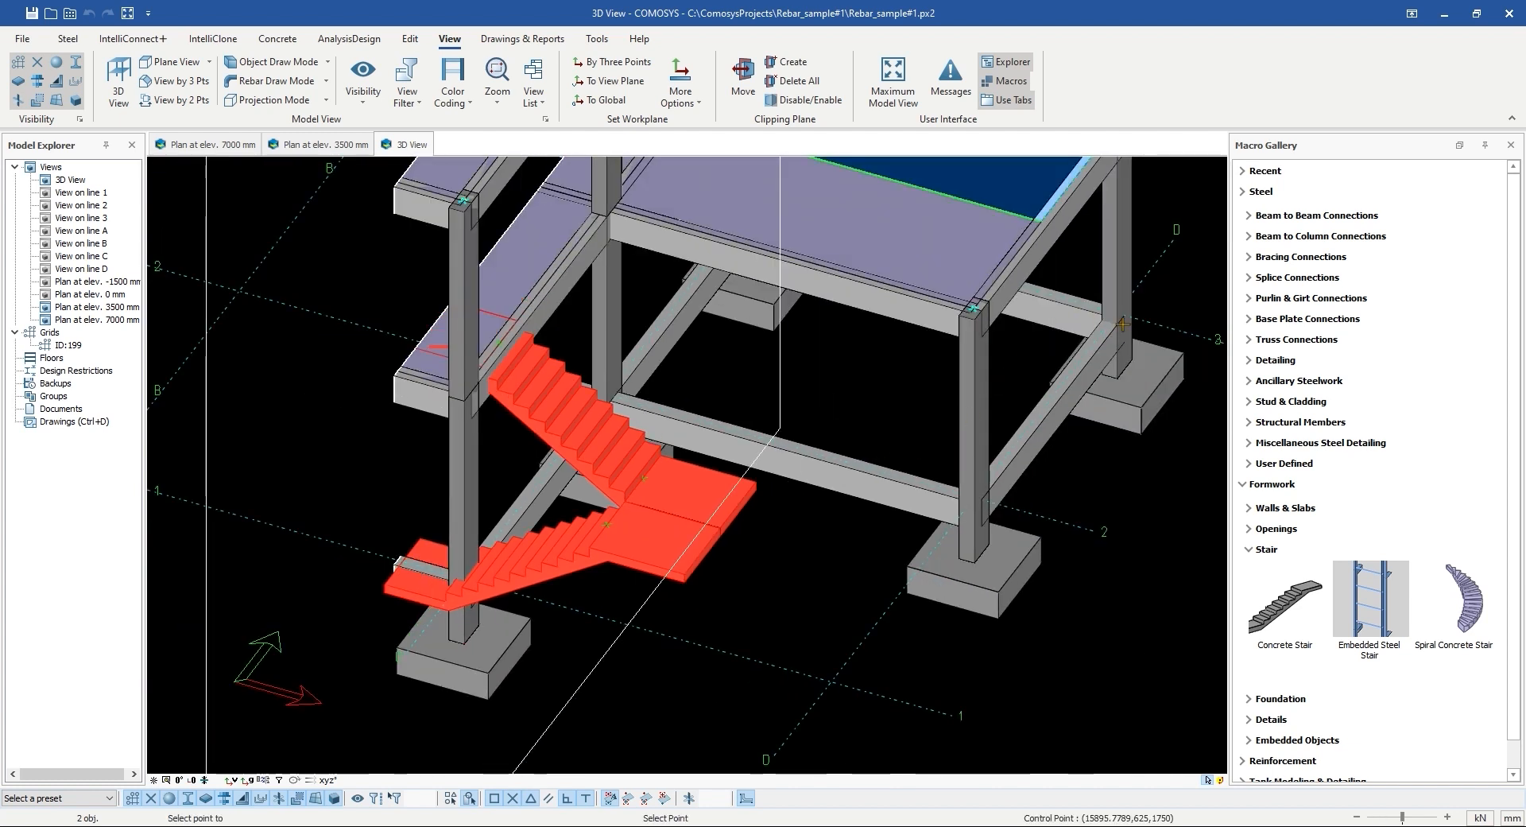
click(1119, 312)
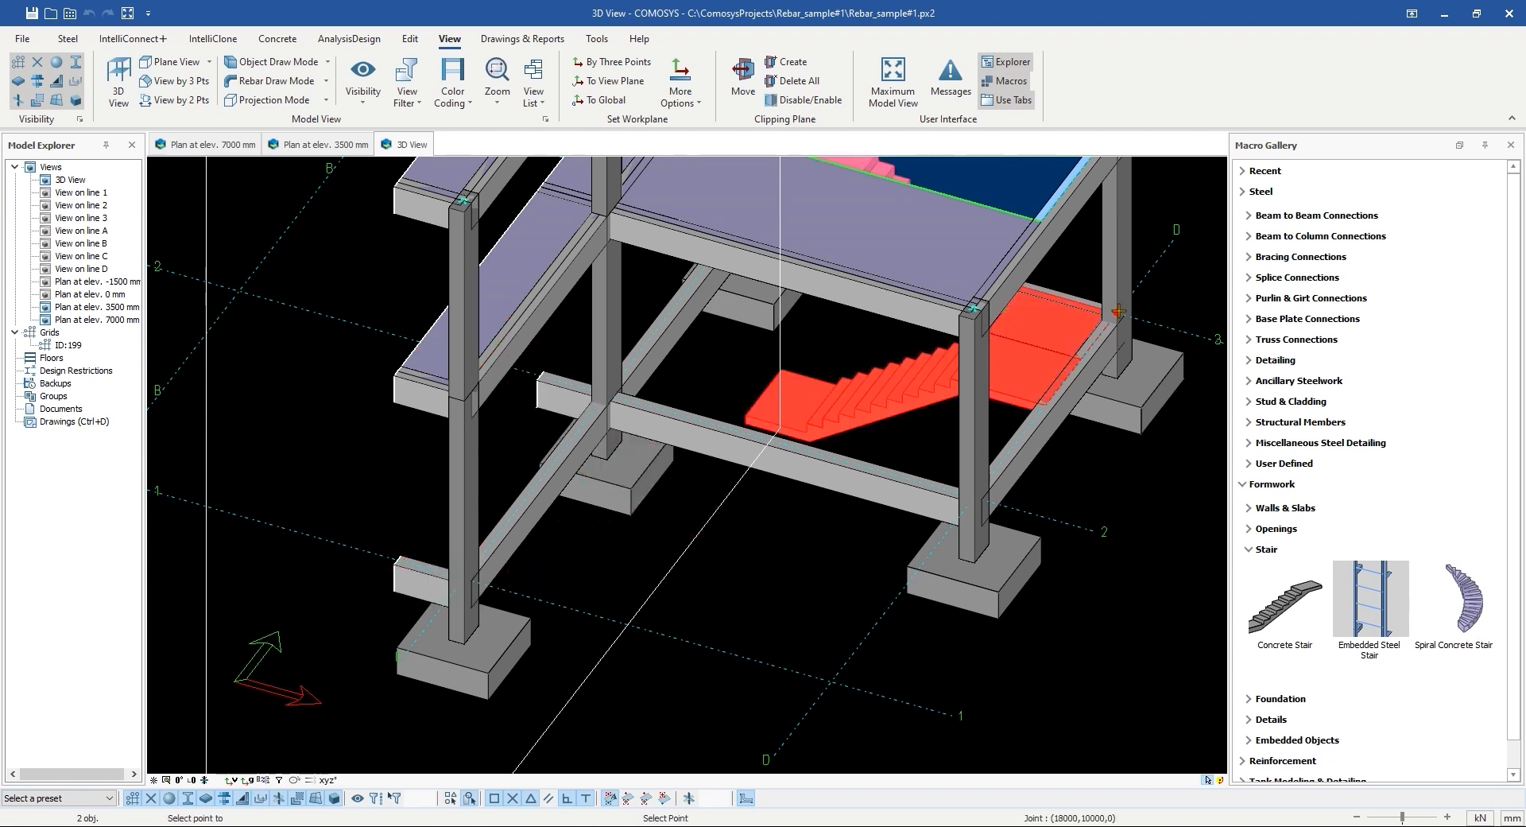
Step: Move both stairs 1750 mm upwards in Z
middle_drag(950, 448, 806, 509)
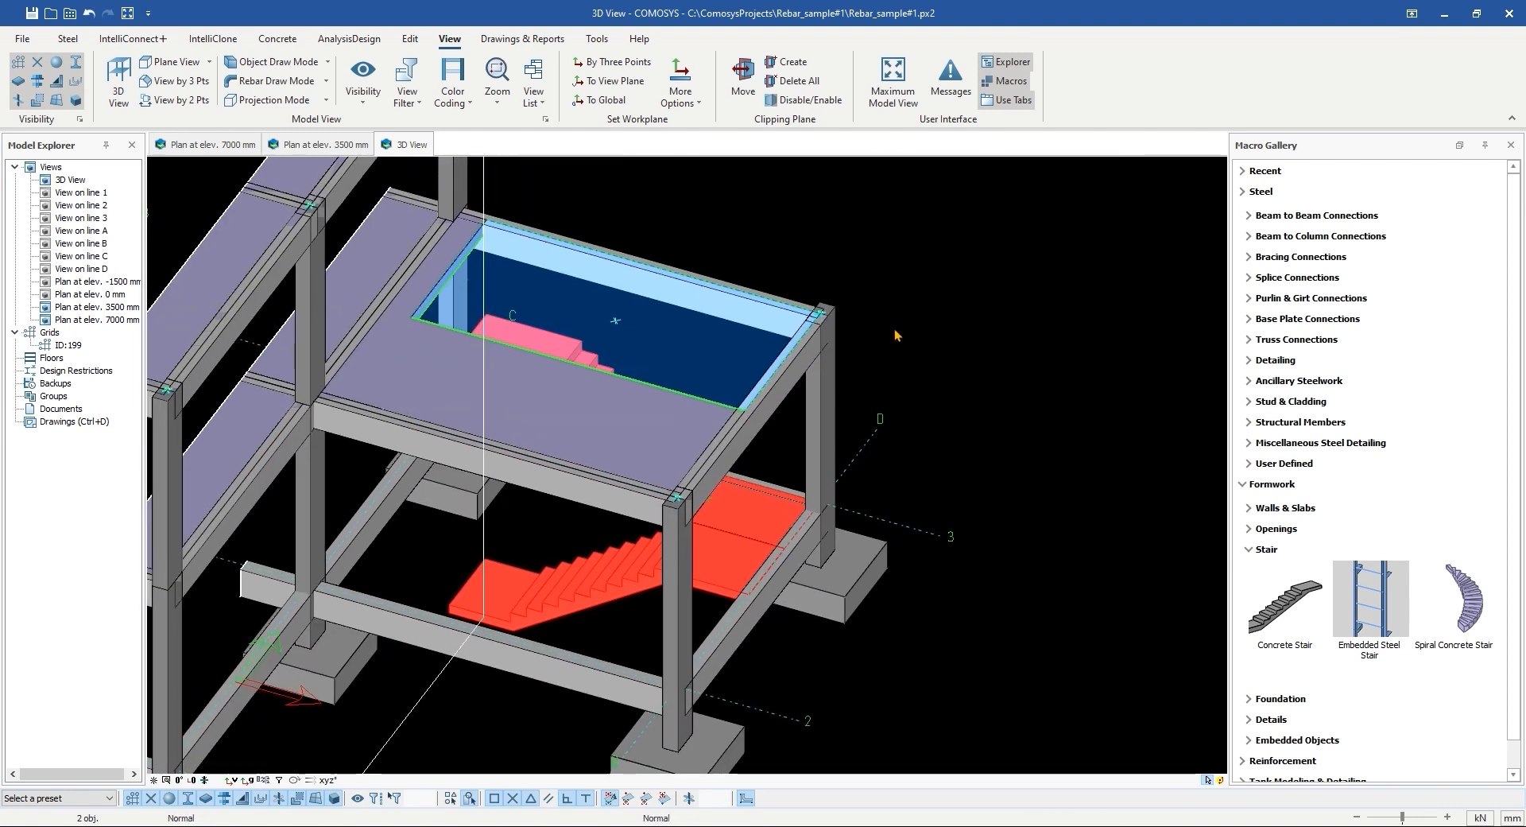
middle_drag(917, 421, 730, 416)
scroll(724, 453, up, 3)
middle_drag(722, 504, 746, 449)
right_click(758, 271)
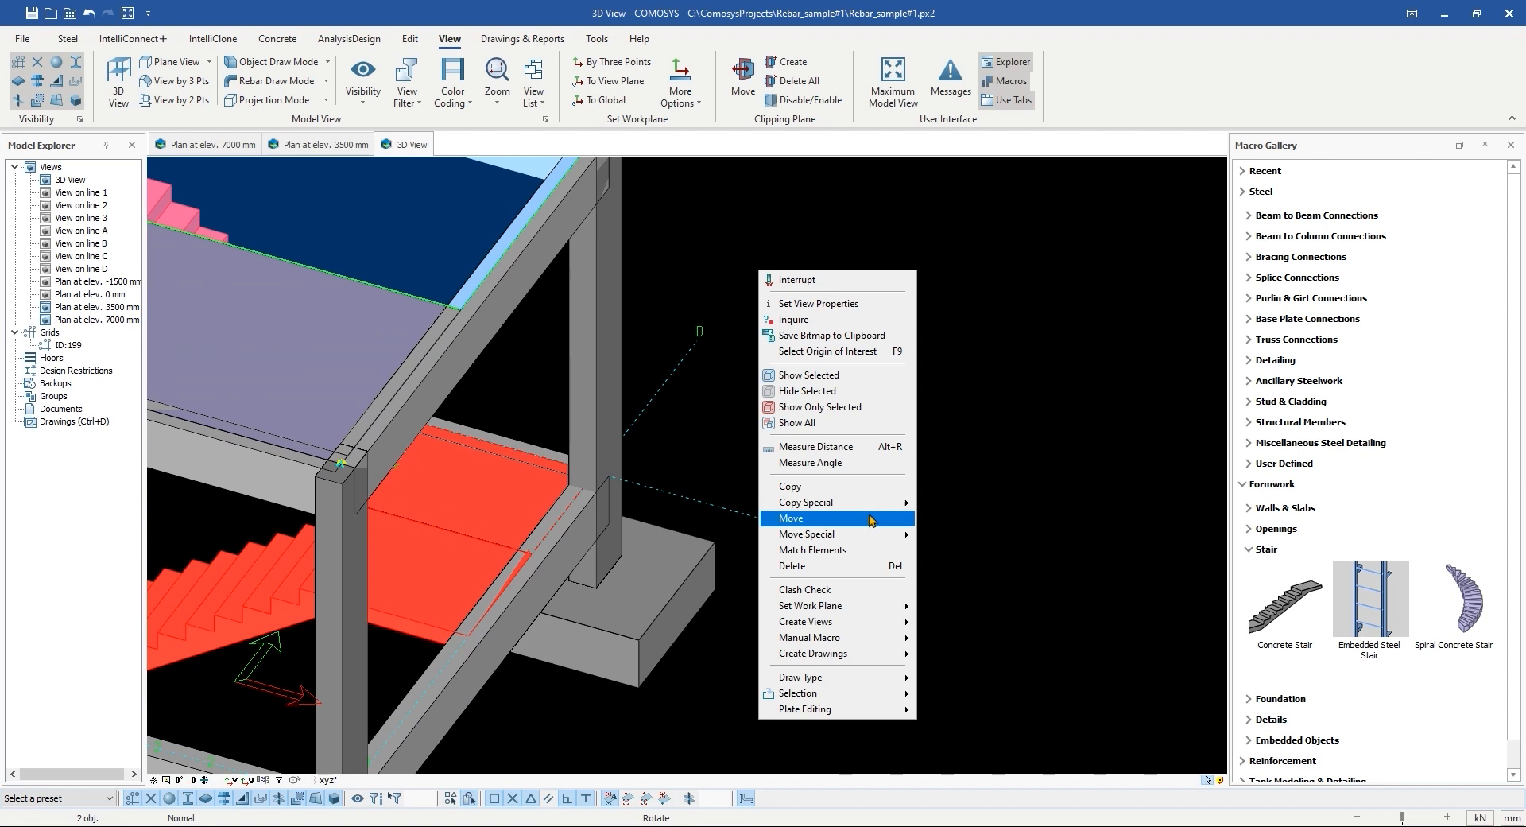
click(871, 518)
click(810, 533)
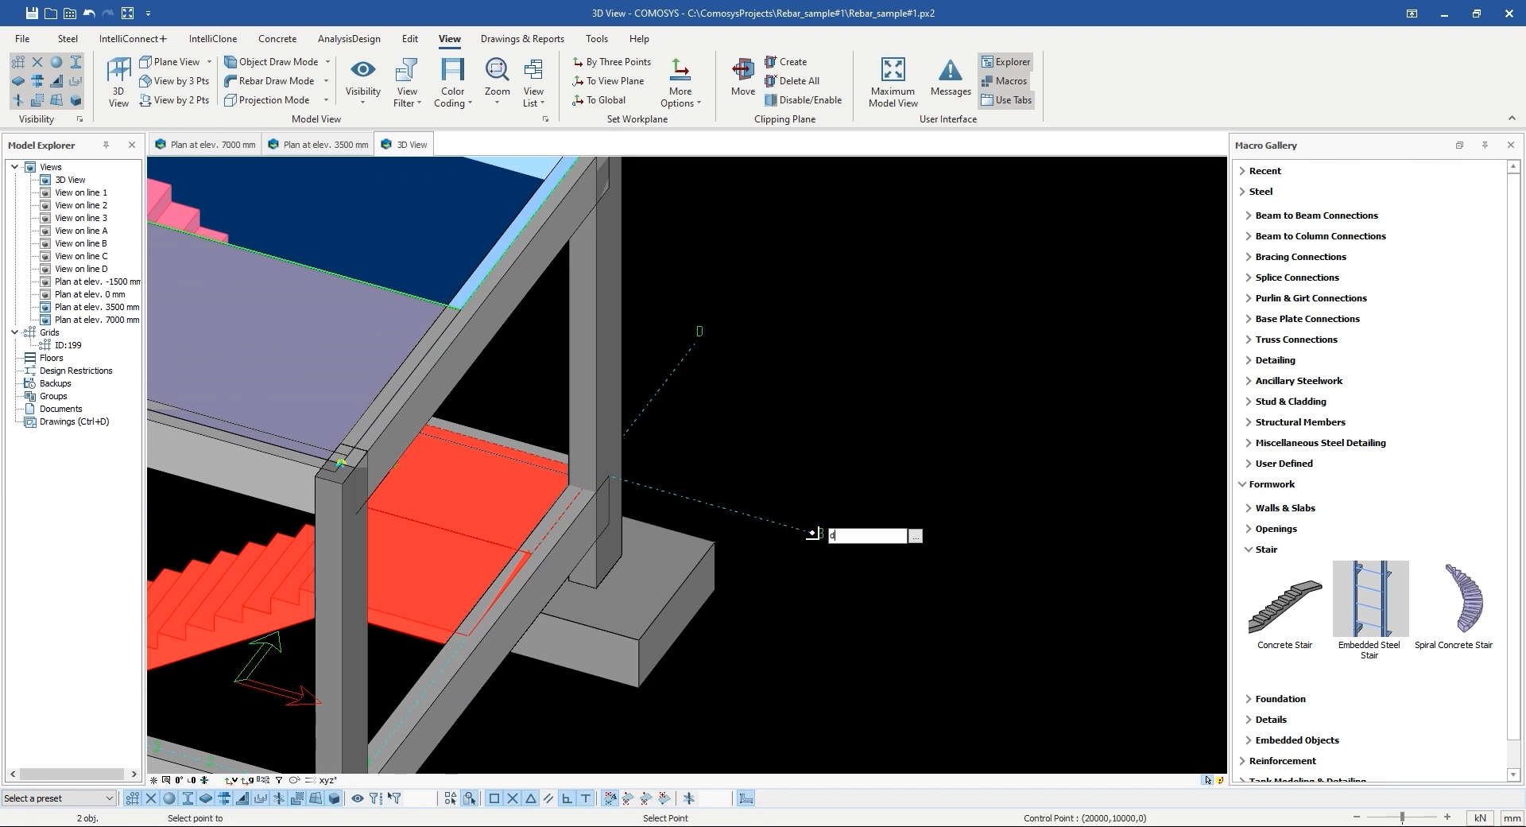
text(dz175)
key(Return)
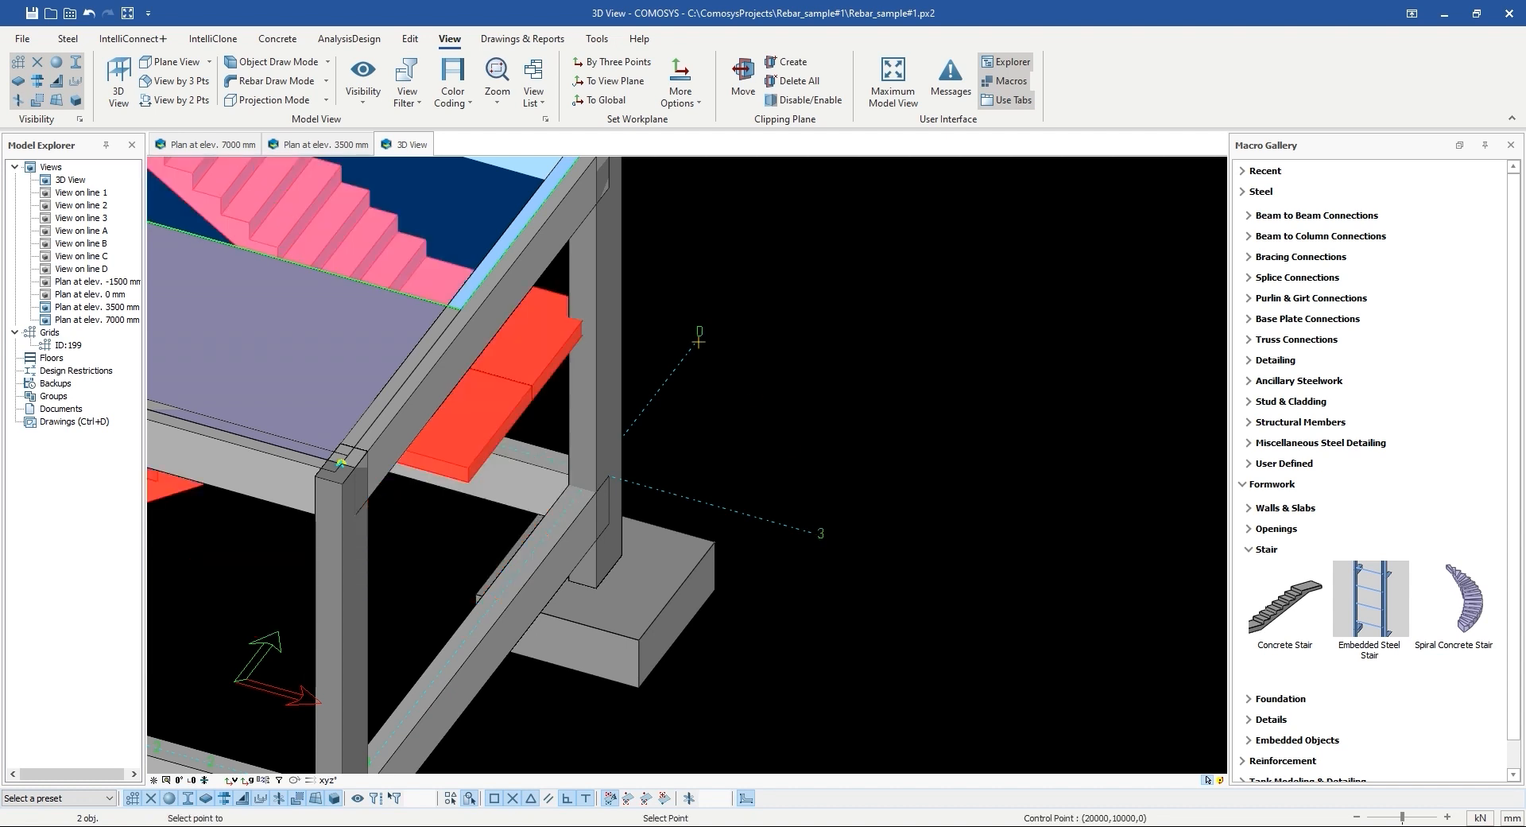
Step: Examine how both stair flights and their landings fit inside the slab opening near column D-3
scroll(700, 334, down, 3)
scroll(721, 233, down, 3)
middle_drag(581, 304, 599, 400)
scroll(609, 276, up, 8)
scroll(585, 280, down, 3)
scroll(598, 400, down, 2)
scroll(678, 412, down, 6)
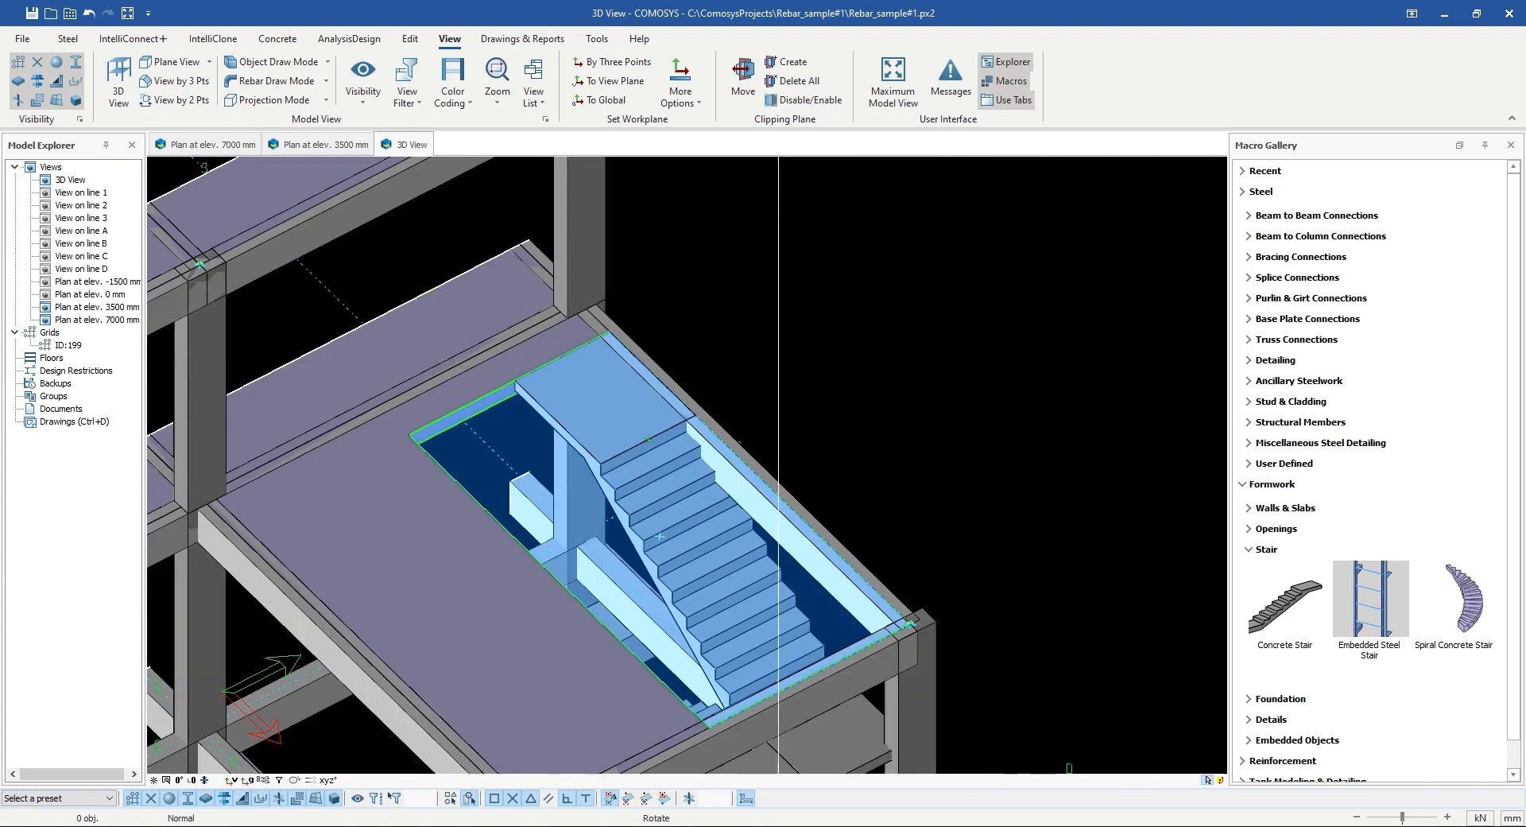
scroll(677, 360, down, 1)
middle_drag(678, 360, 732, 586)
scroll(756, 407, up, 3)
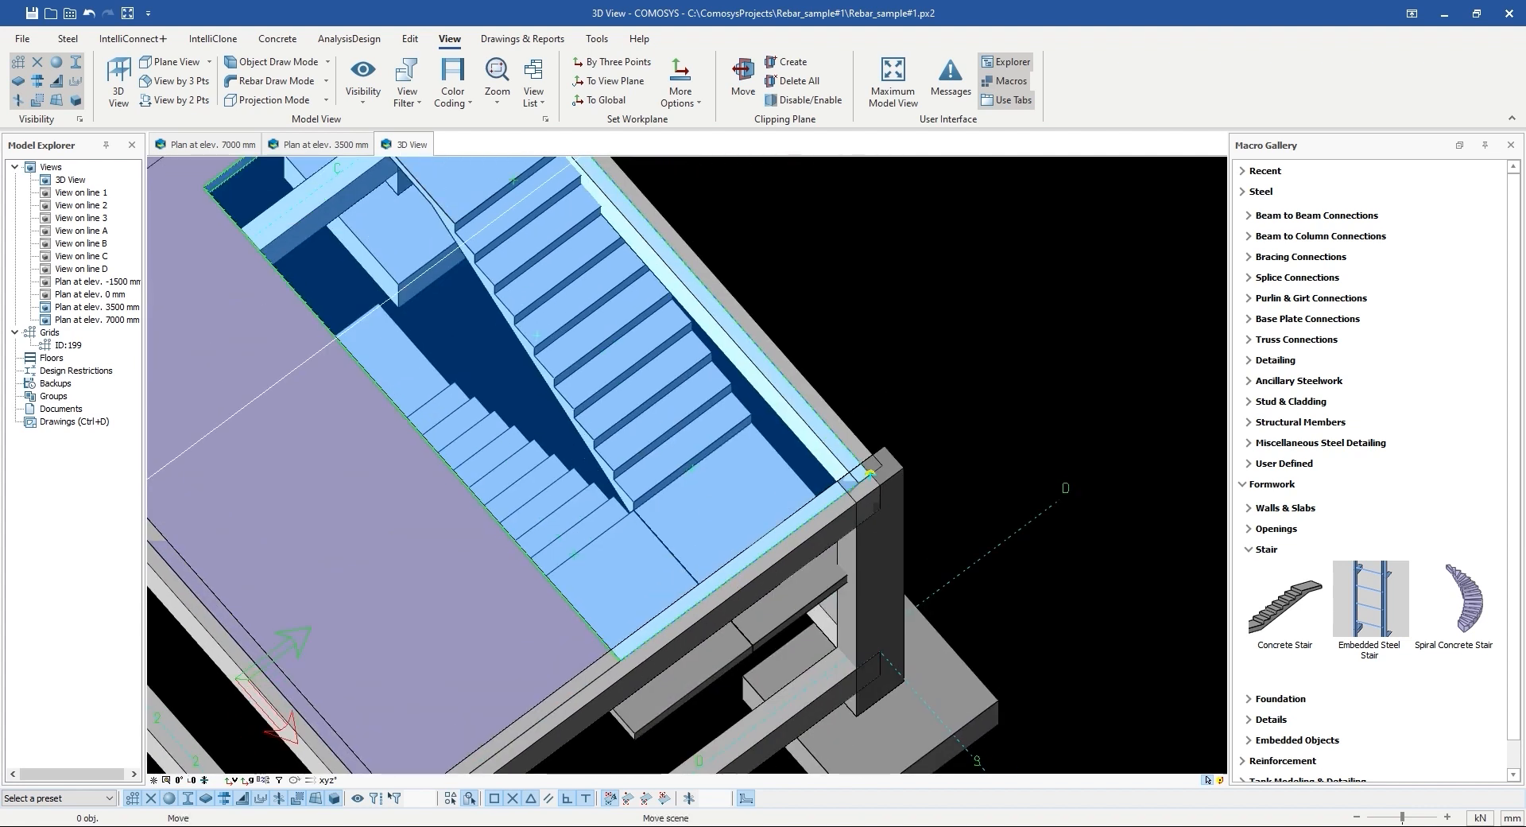
scroll(871, 474, down, 5)
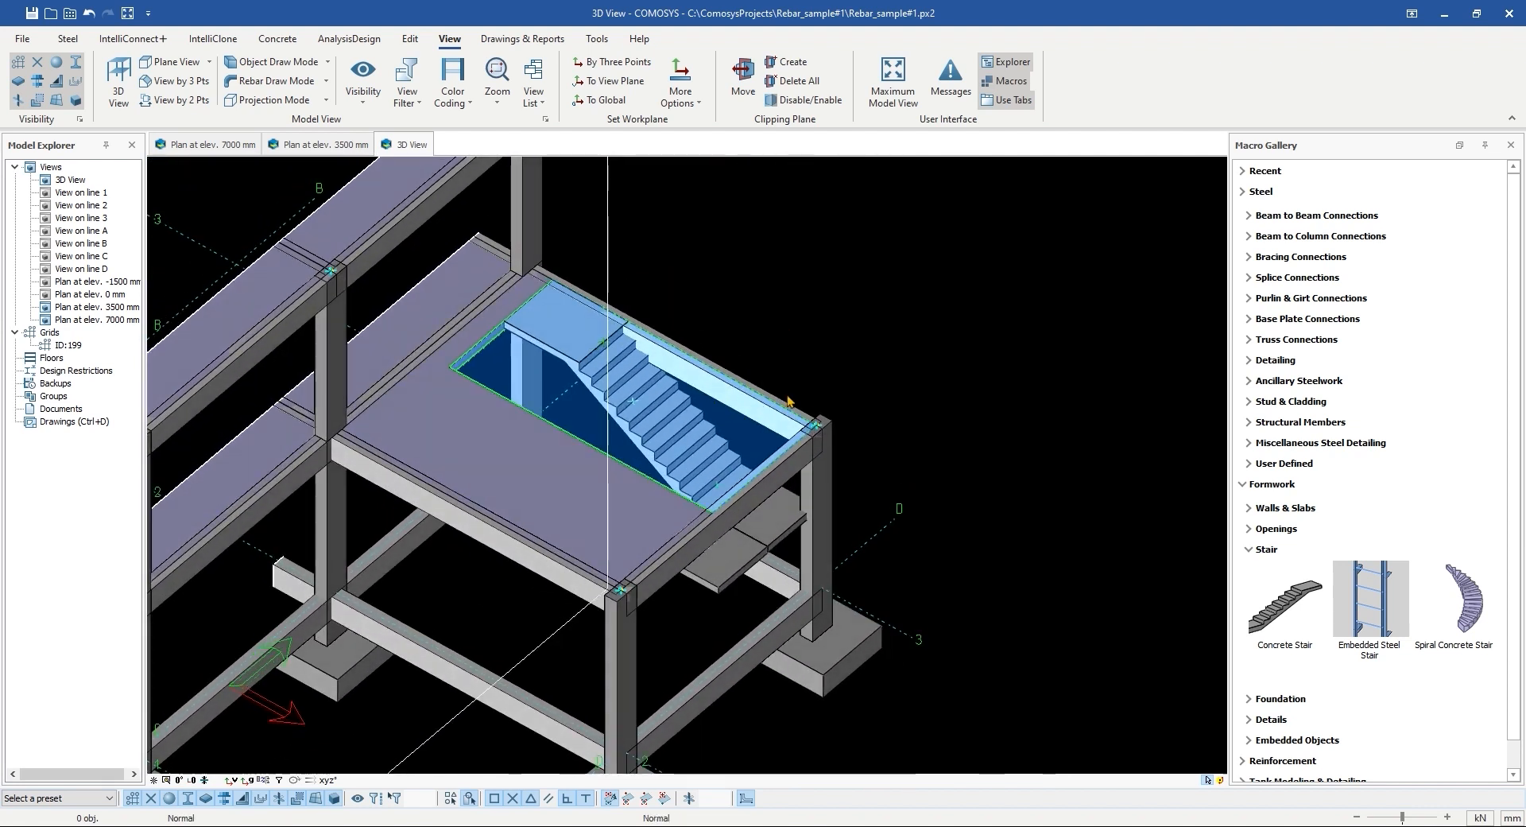
Step: Move both stairs from the upper landing's outer corner to the inner face of the grid line 3 beam at elevation 3500 mm
scroll(823, 465, up, 5)
click(778, 554)
scroll(778, 554, down, 5)
right_click(806, 266)
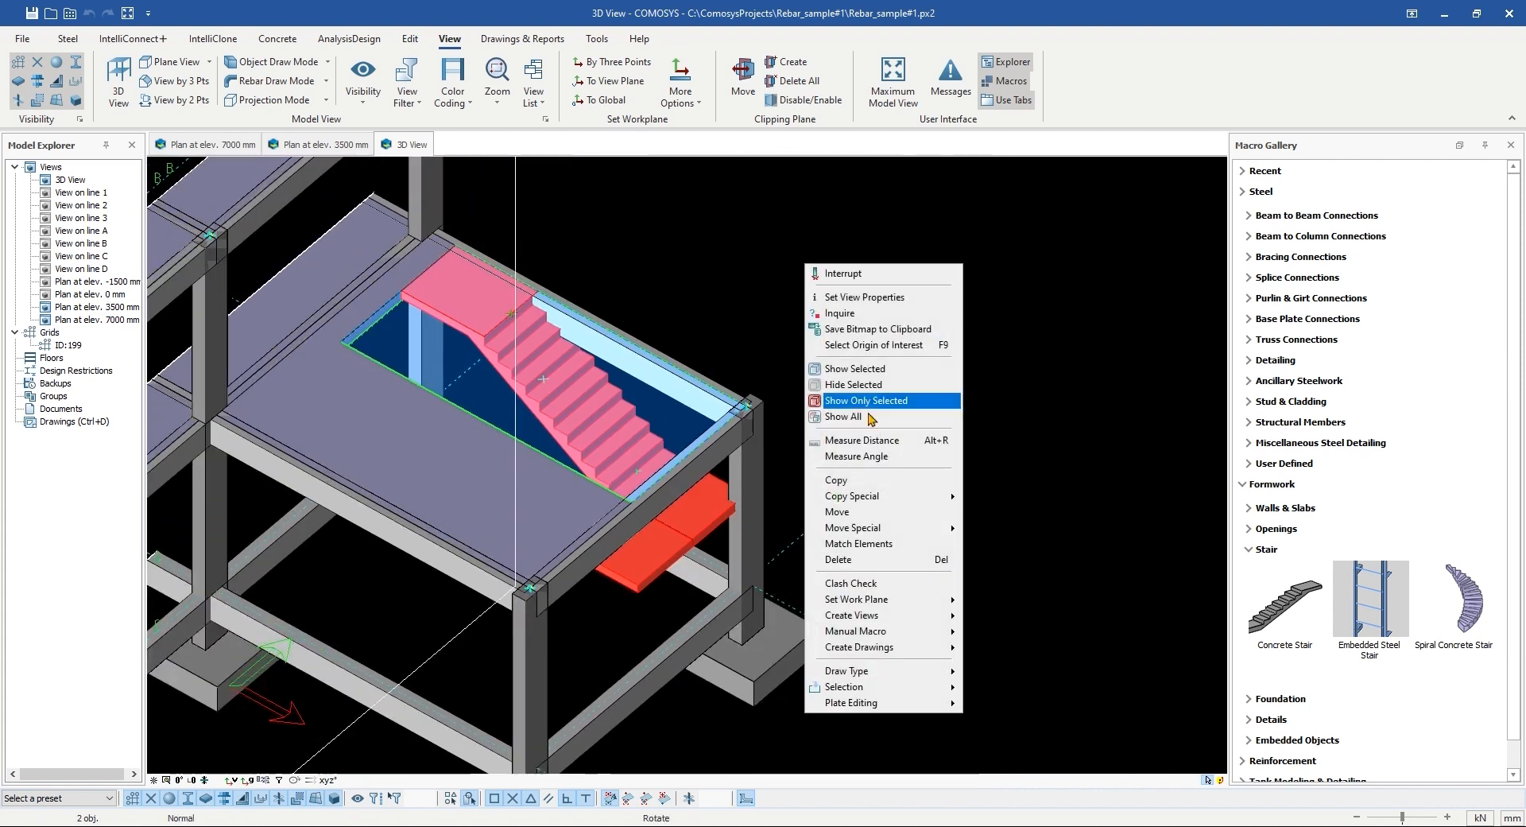
click(841, 511)
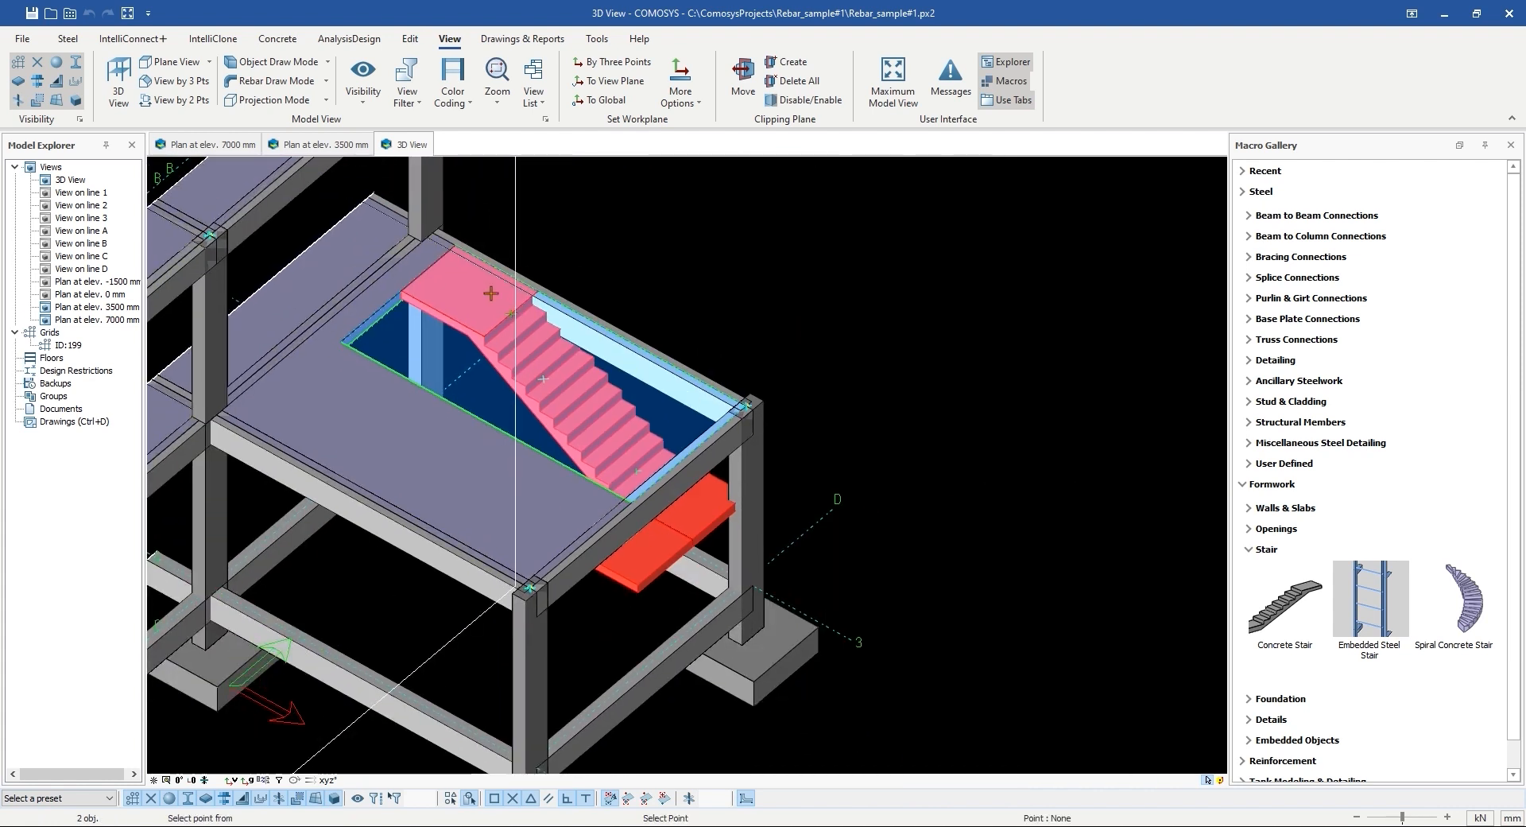
scroll(533, 301, up, 5)
click(538, 306)
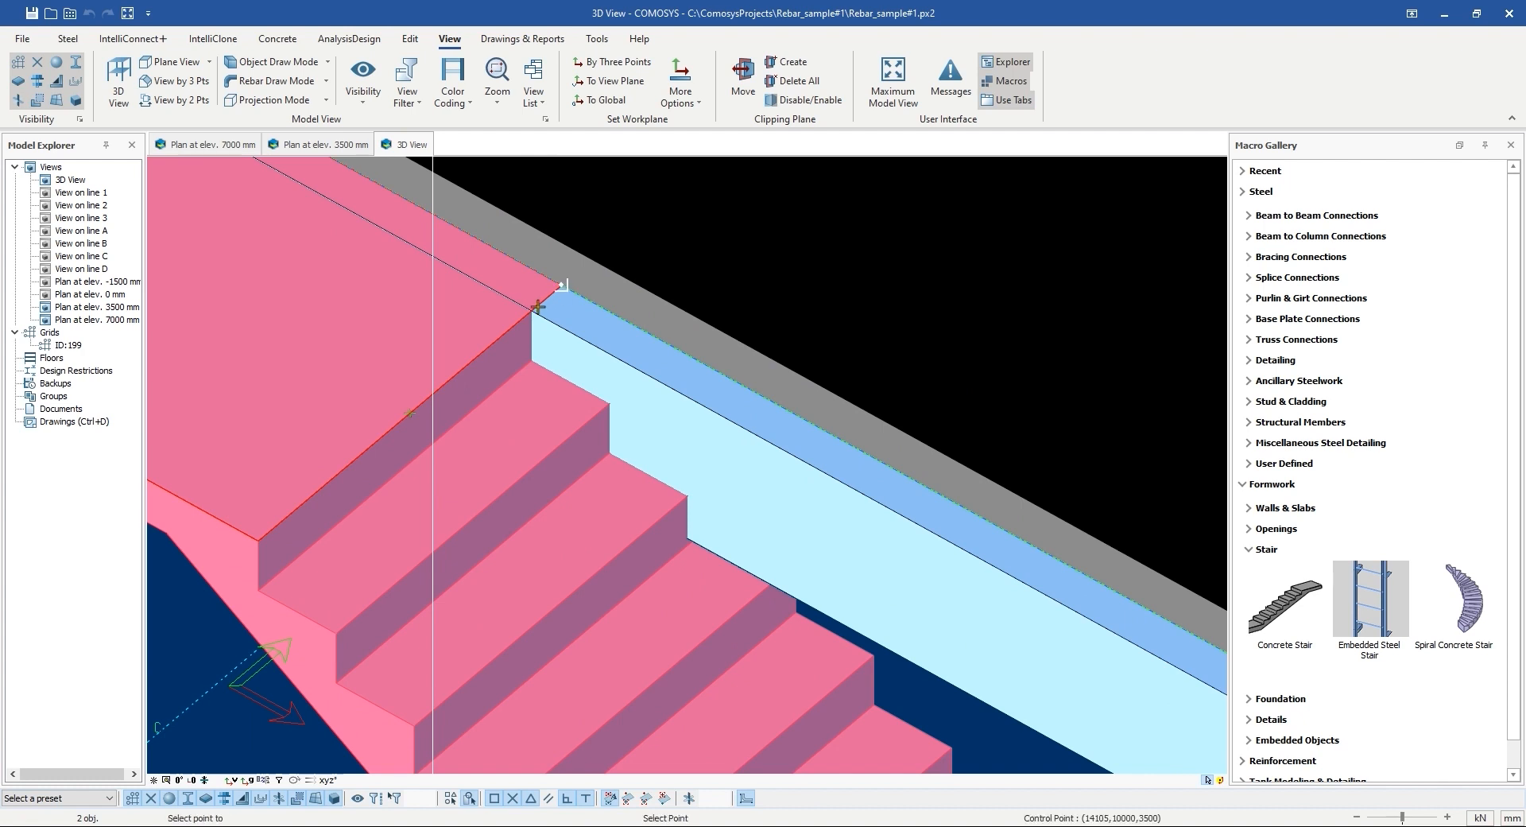
scroll(533, 311, up, 2)
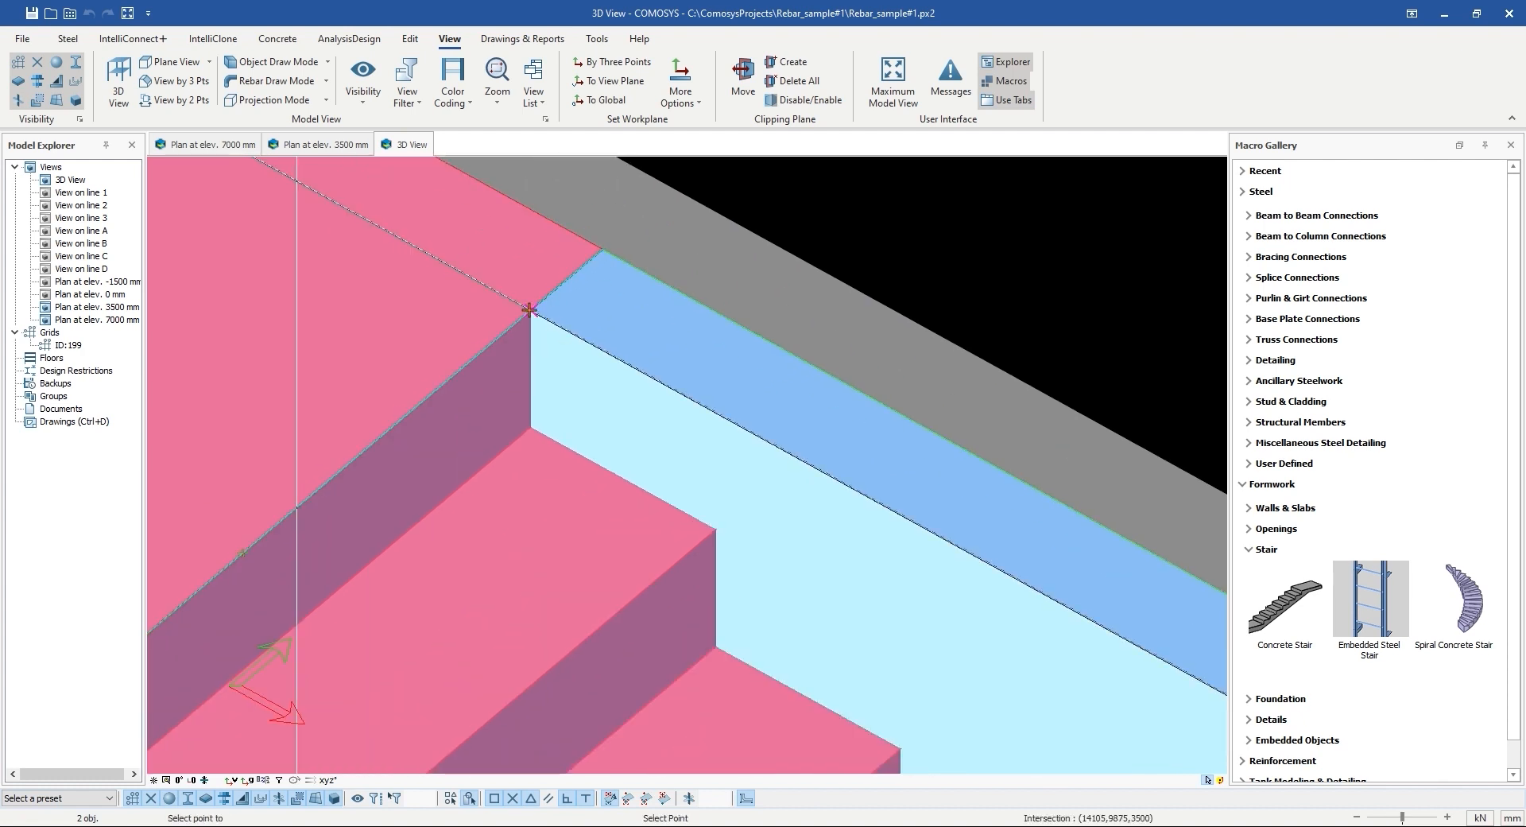
click(532, 312)
scroll(534, 311, down, 5)
scroll(647, 296, down, 5)
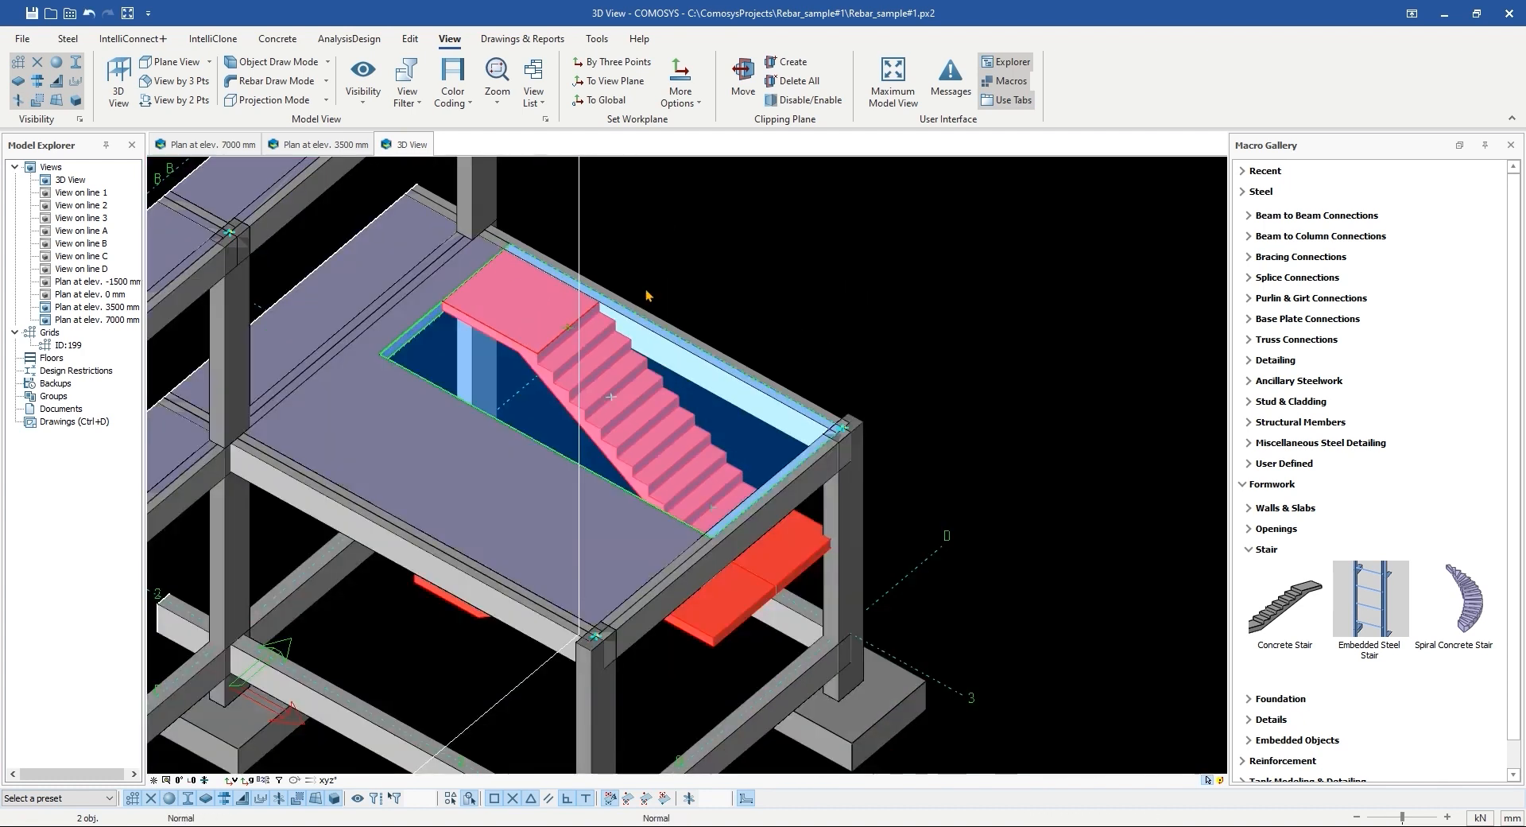
key(Escape)
scroll(731, 407, up, 4)
scroll(731, 407, down, 5)
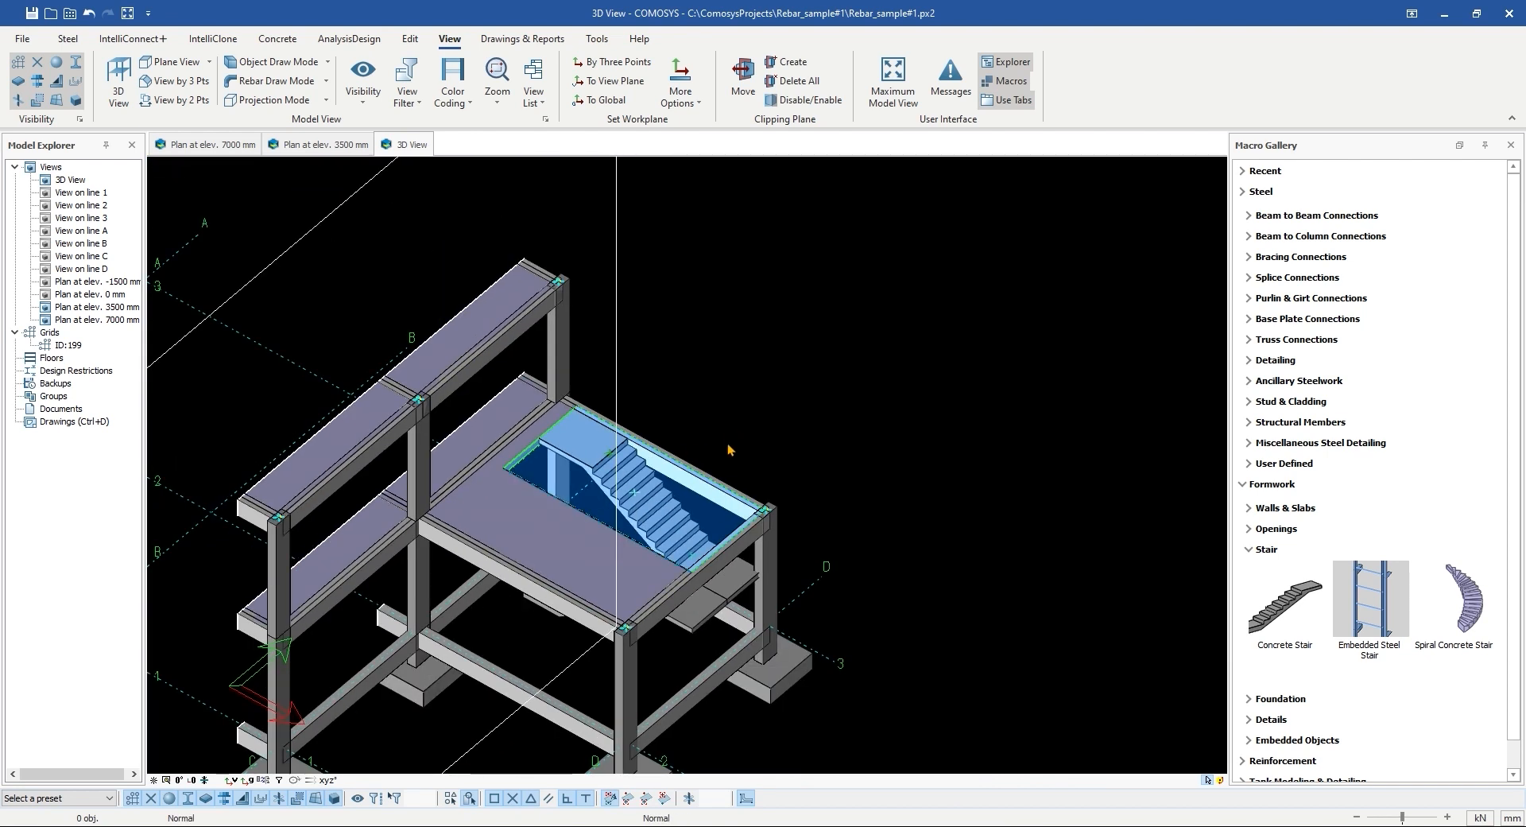
Step: Copy the grid line 3 beam at elevation 3500 mm to the slab opening's opposite long edge, using corner reference points
scroll(725, 421, up, 5)
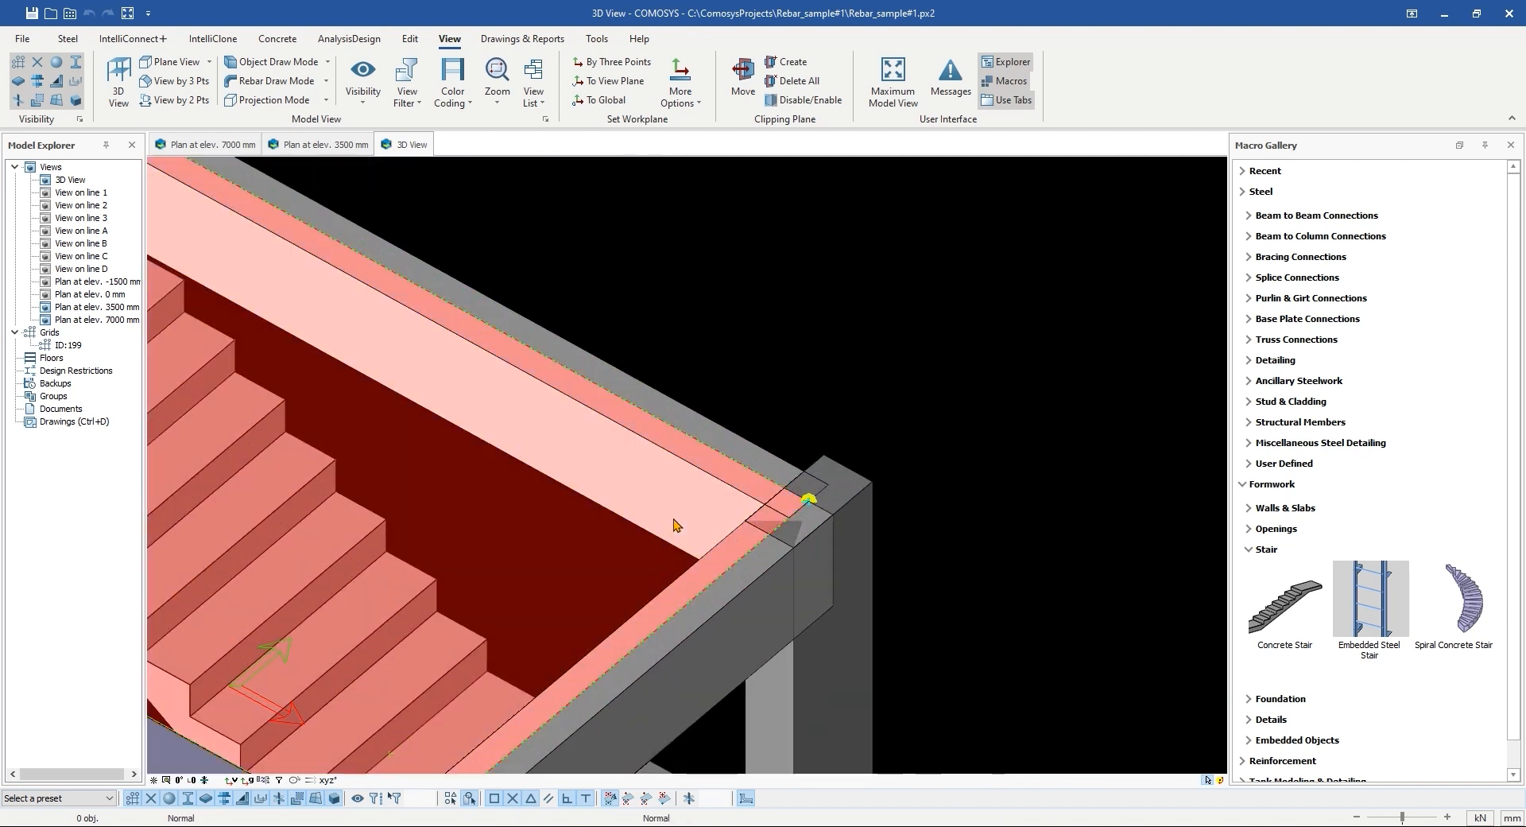
click(717, 426)
scroll(723, 421, down, 3)
middle_drag(731, 410, 734, 319)
scroll(734, 319, up, 1)
right_click(820, 251)
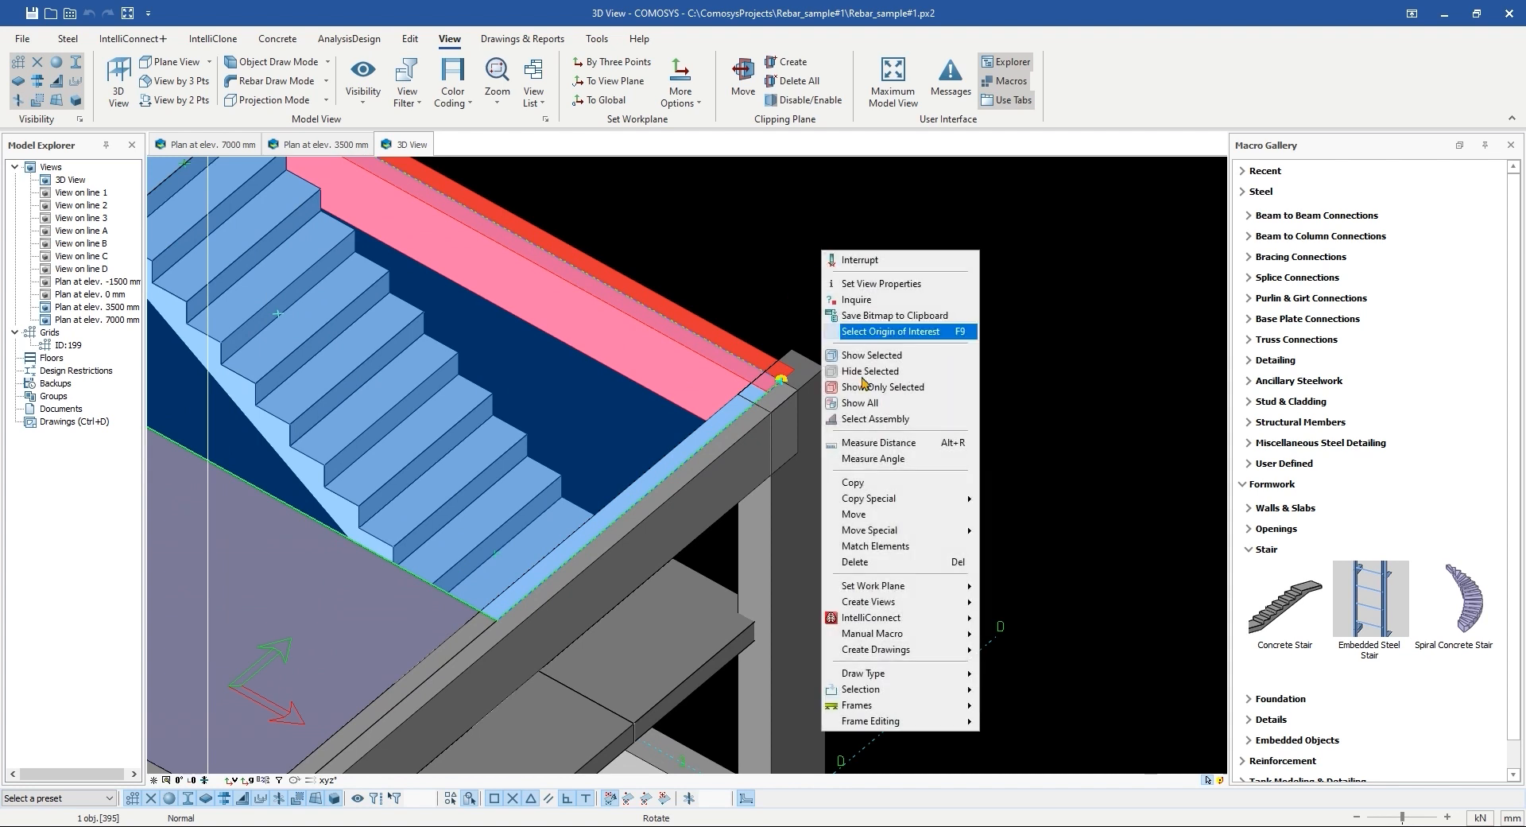
click(878, 483)
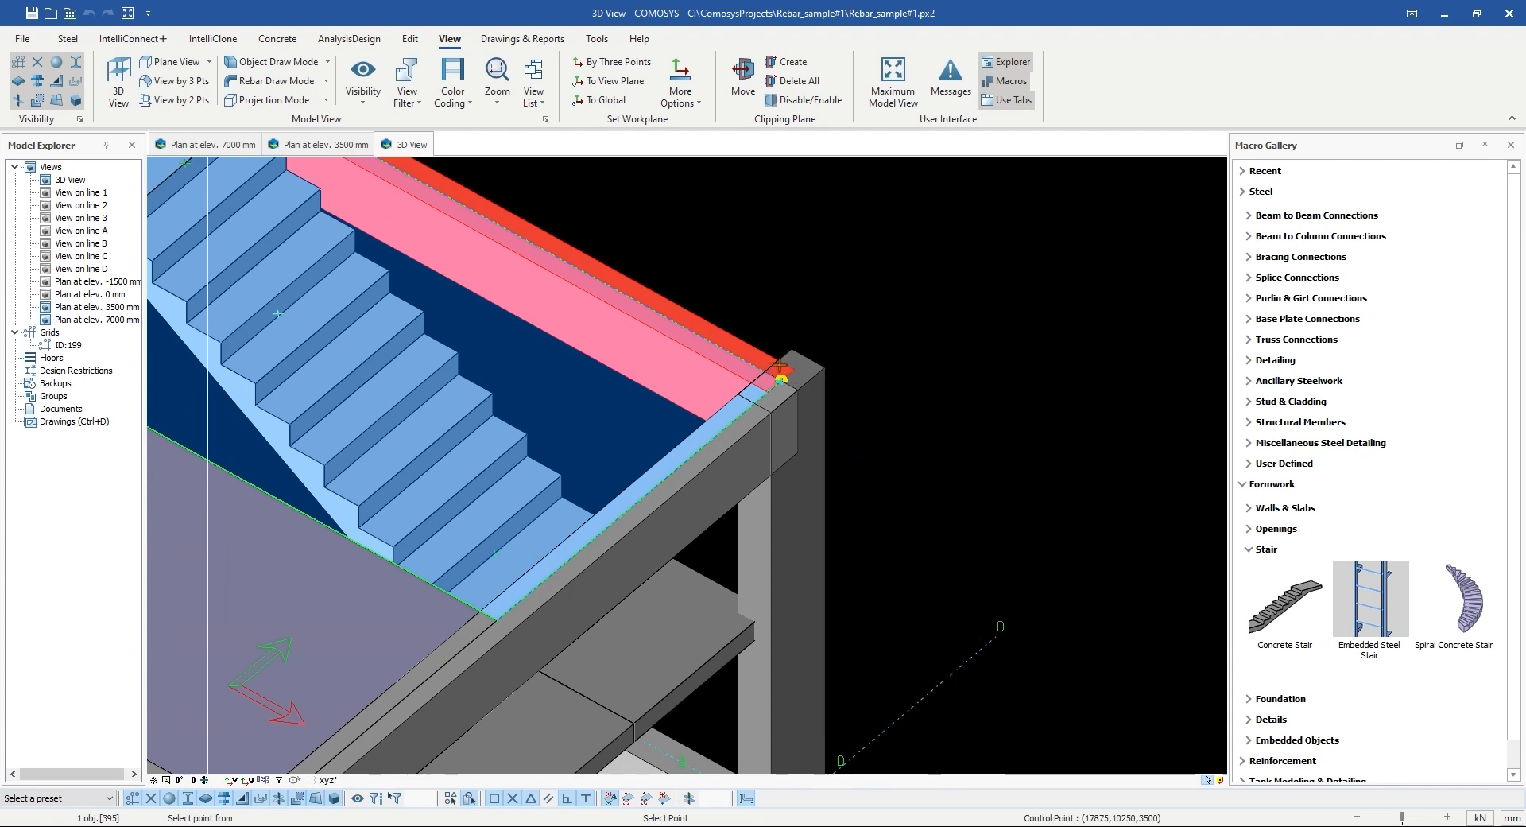
scroll(779, 364, up, 8)
click(792, 430)
scroll(814, 324, down, 5)
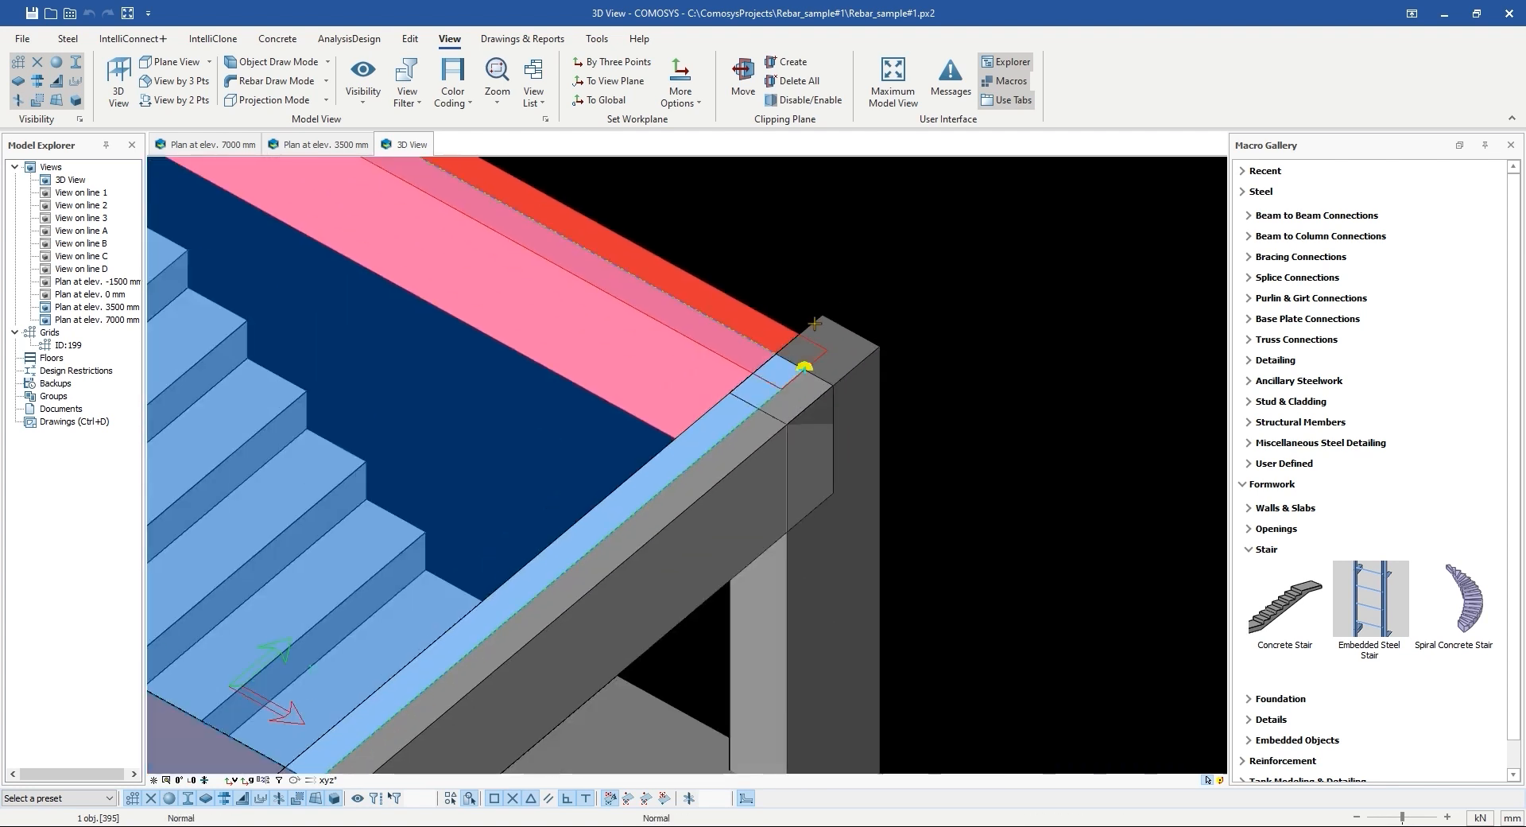
scroll(814, 323, down, 3)
scroll(520, 564, up, 7)
click(537, 539)
scroll(573, 509, down, 8)
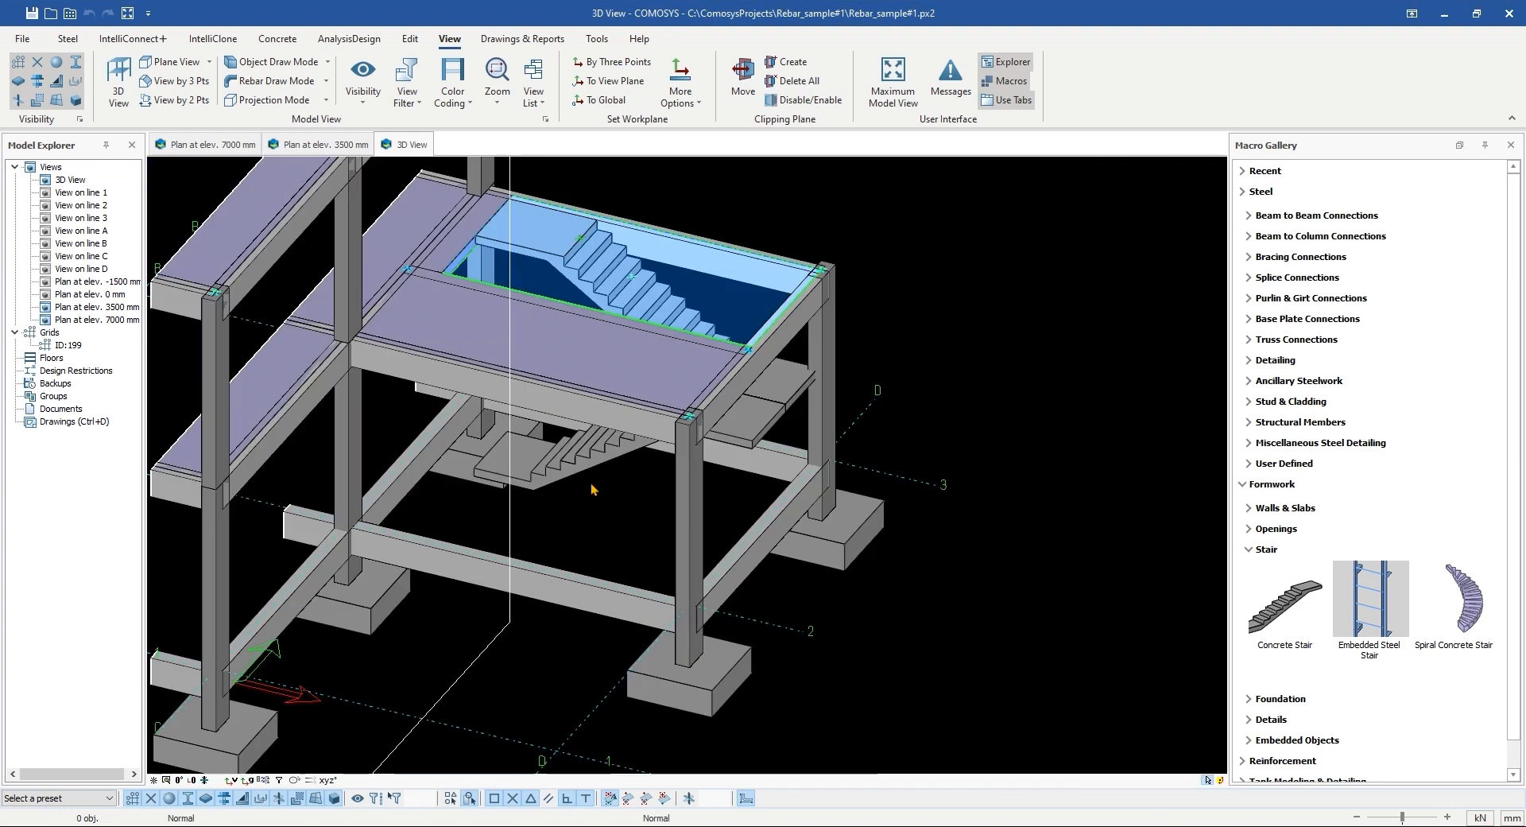
Step: Copy the level 0 beam on grid line C between lines 2 and 3 by 1105 mm in X, under the stair's lower landing
scroll(592, 489, up, 6)
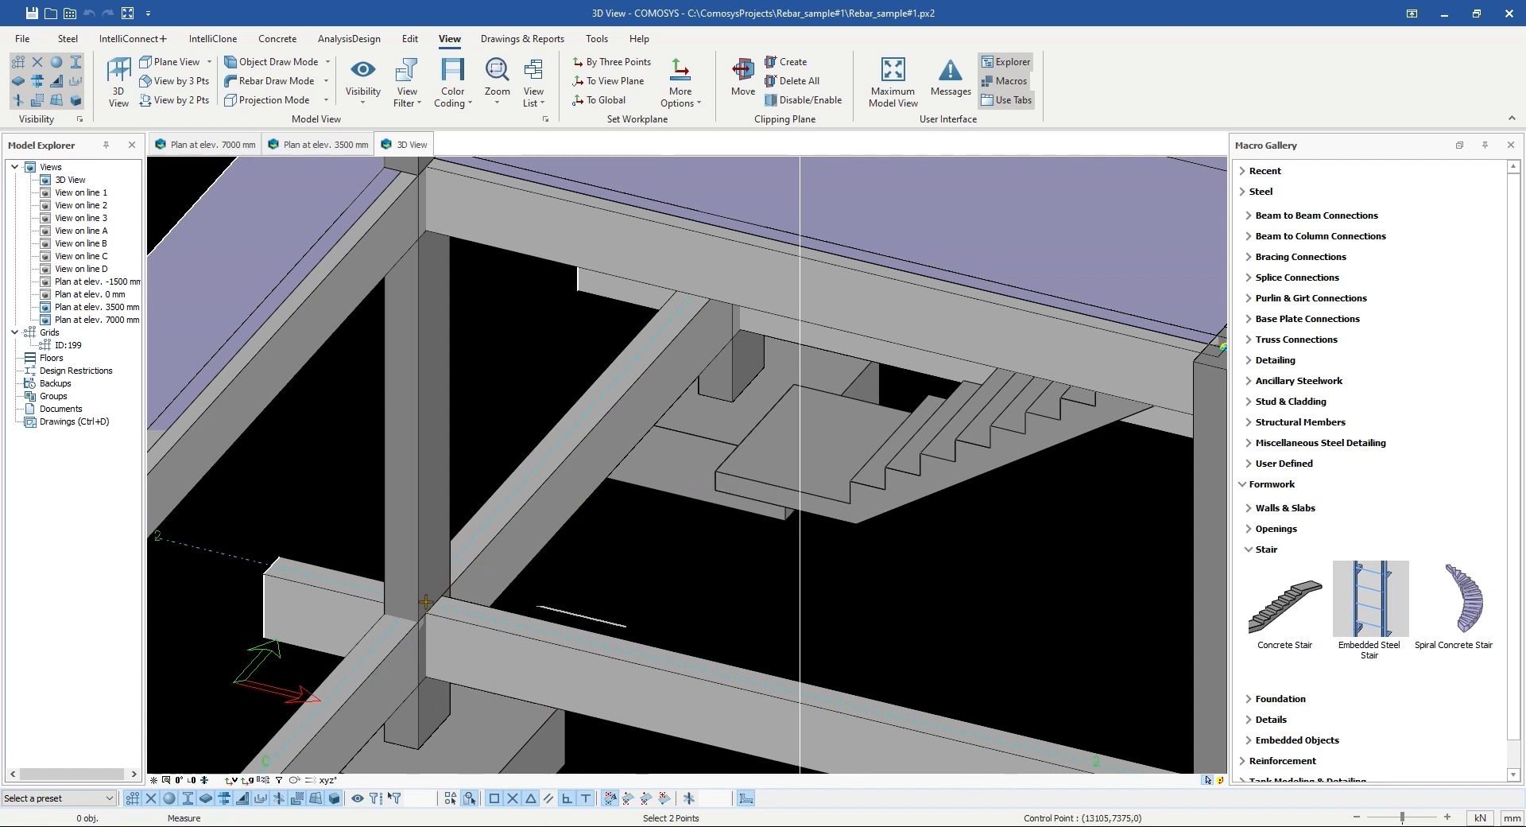
key(Escape)
key(Escape)
scroll(498, 400, up, 2)
scroll(548, 491, down, 3)
click(558, 494)
right_click(521, 387)
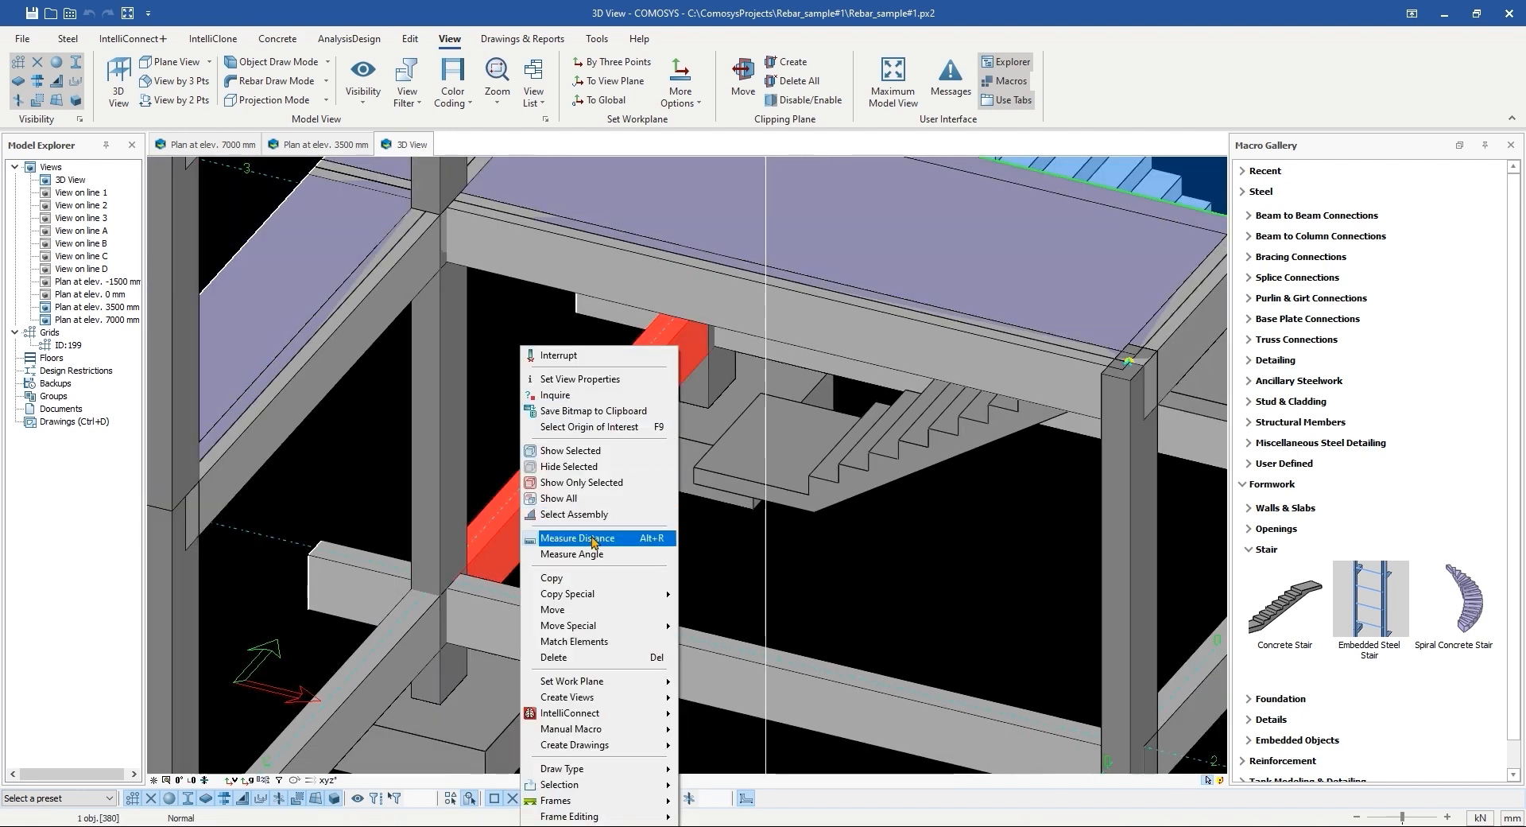
mouse_move(602, 597)
click(696, 598)
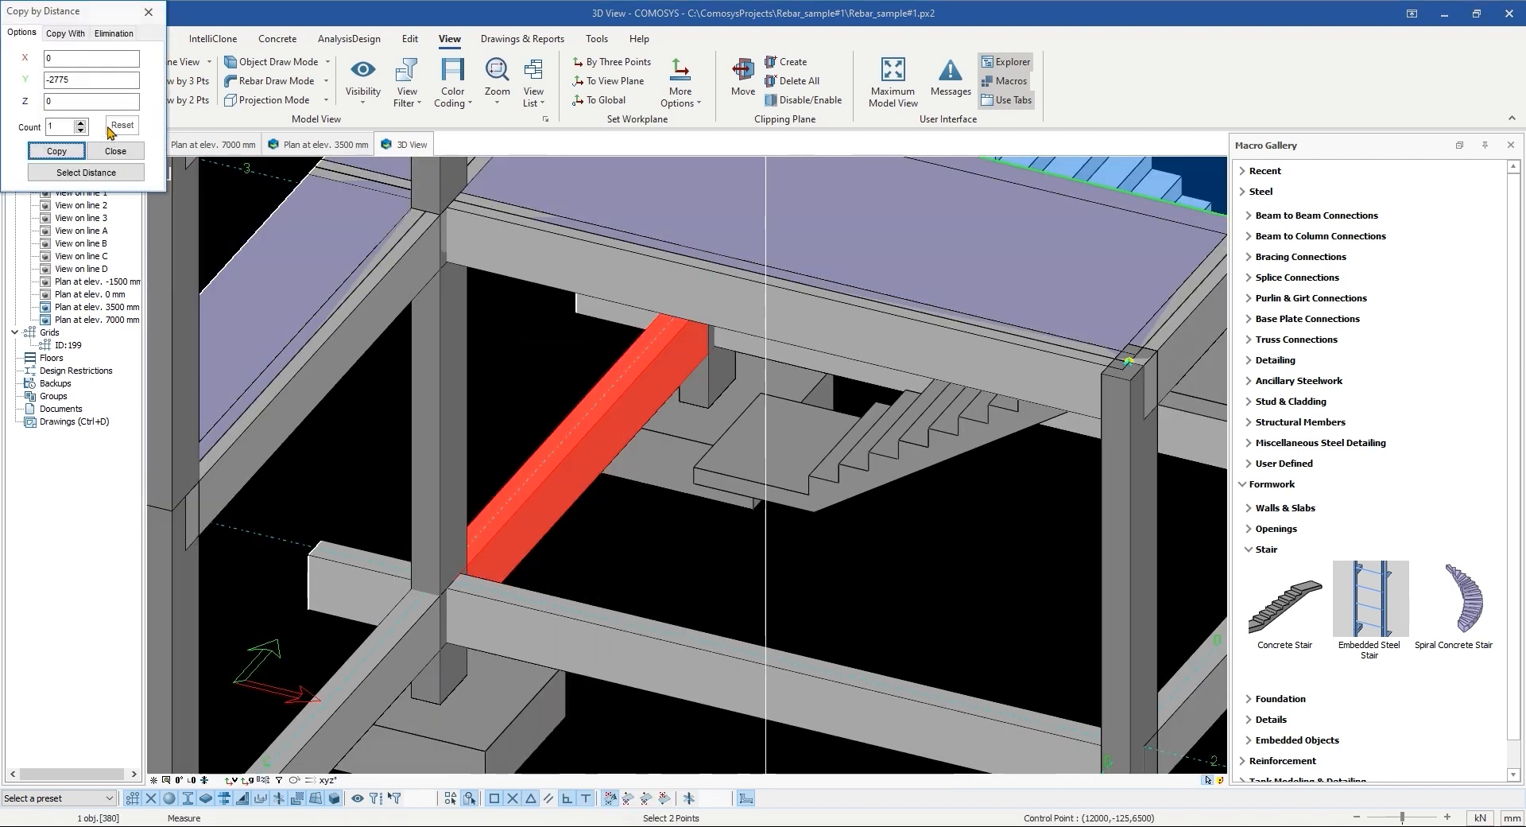
click(123, 128)
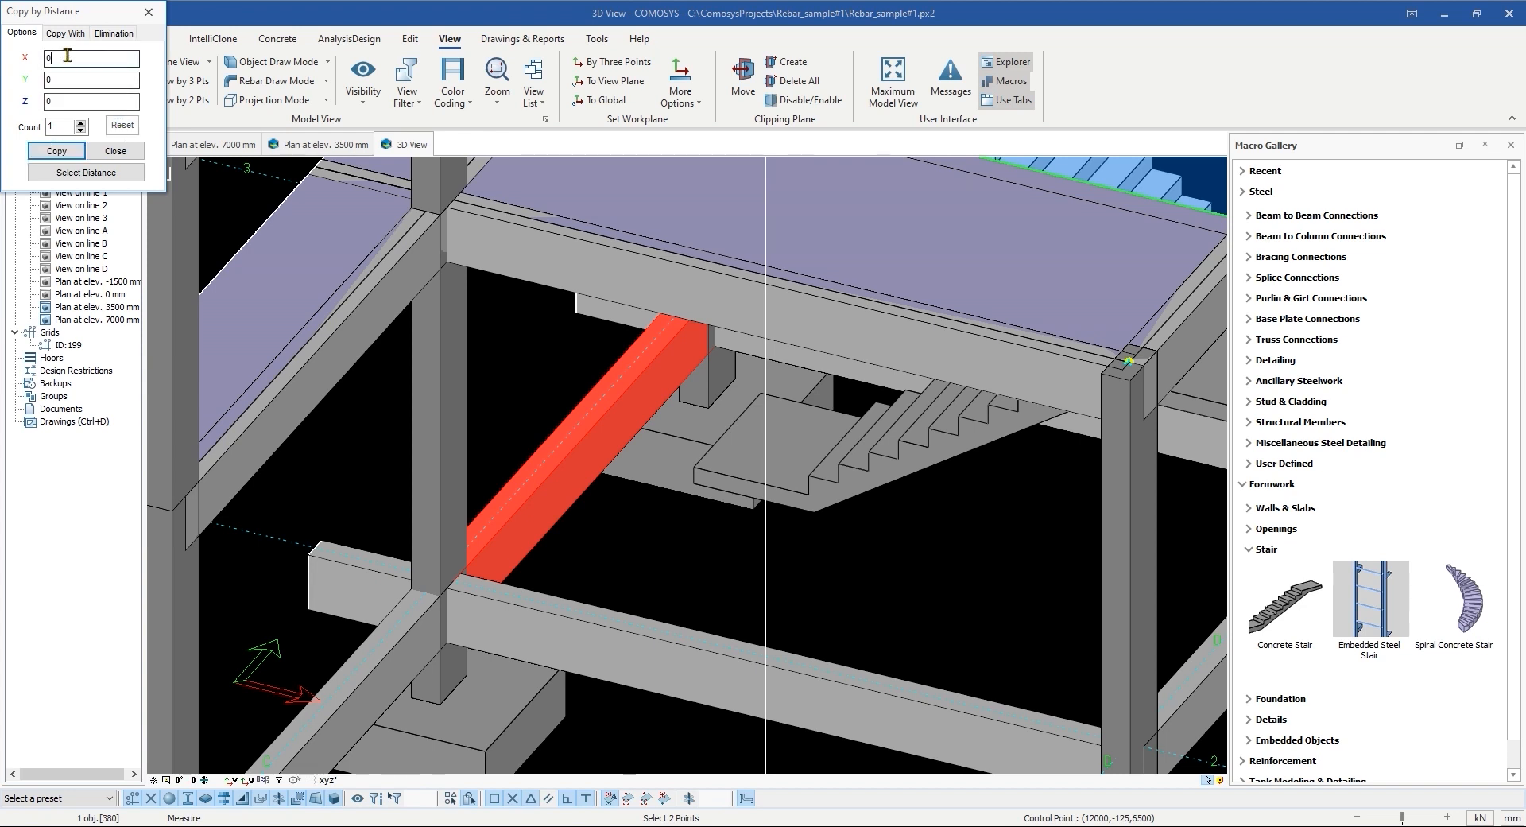
text(1105)
click(57, 150)
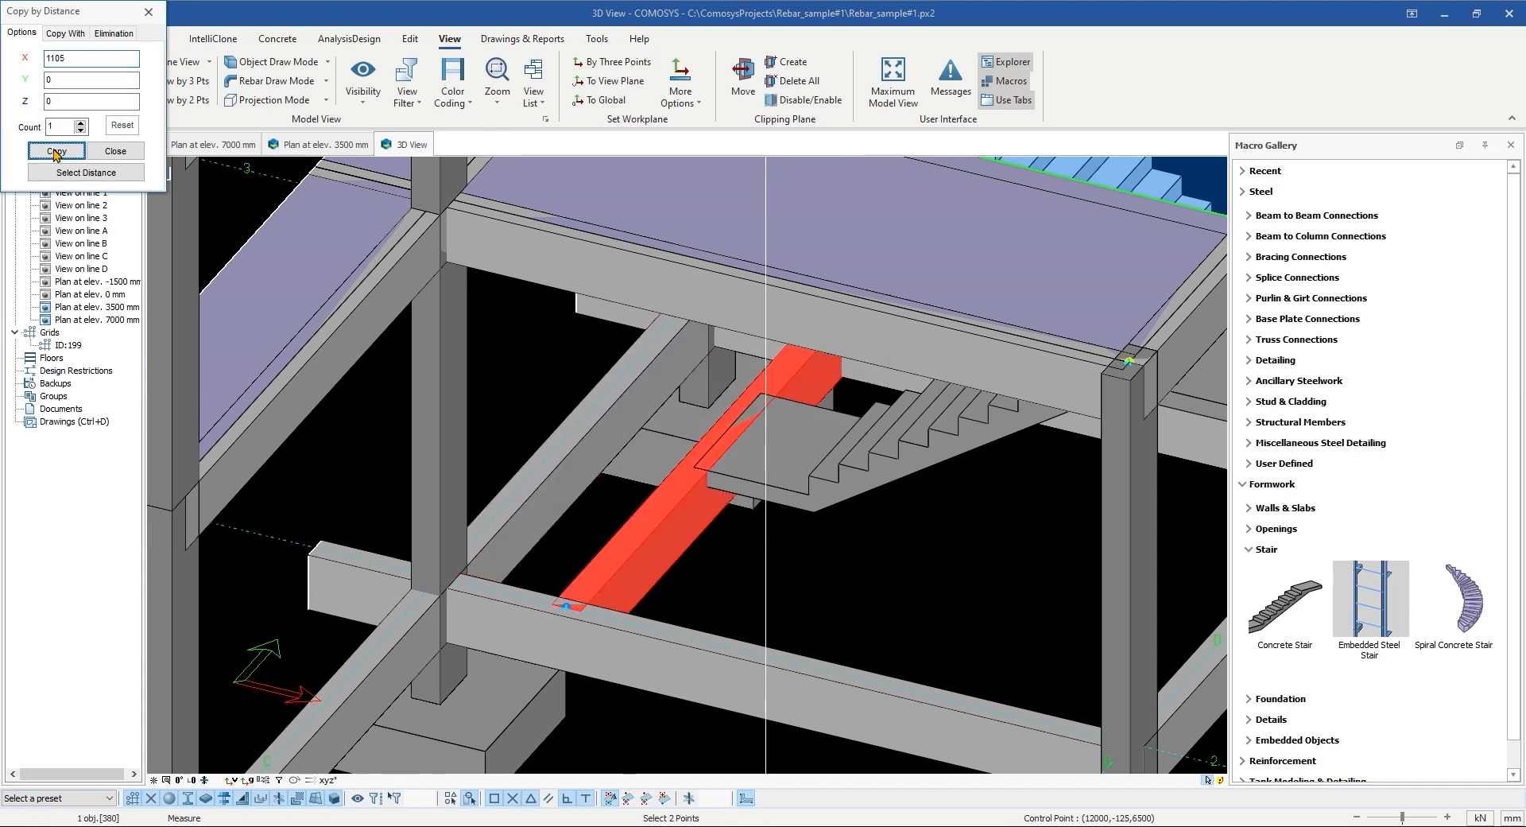
click(115, 151)
scroll(605, 493, down, 5)
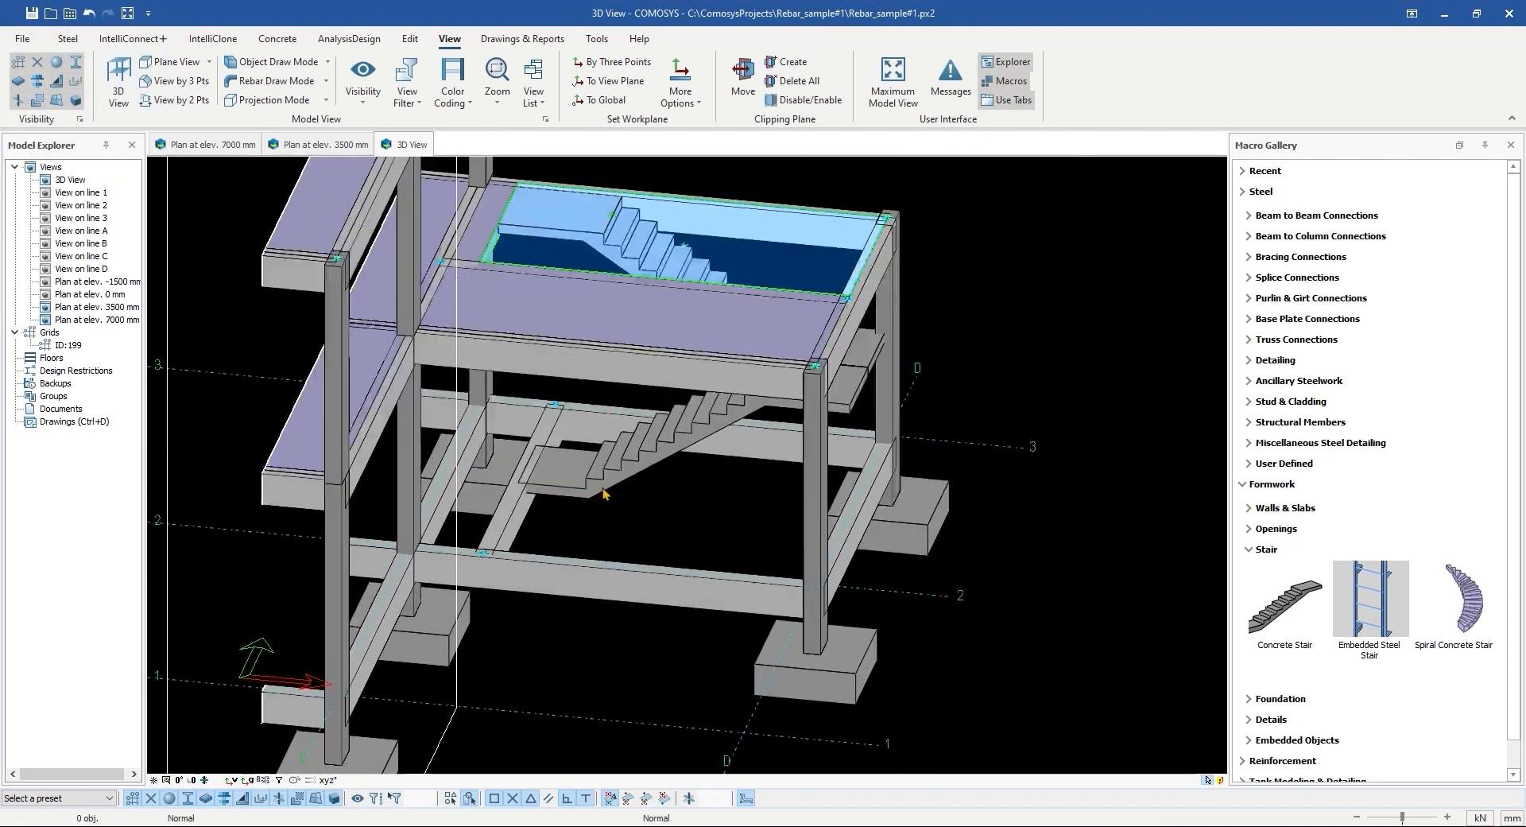
Step: Copy the level 0 beam on grid line D between lines 2 and 3 by 1750 mm upwards in Z
scroll(603, 494, up, 1)
scroll(570, 426, up, 8)
scroll(568, 425, down, 8)
middle_drag(568, 424, 445, 430)
scroll(774, 592, down, 5)
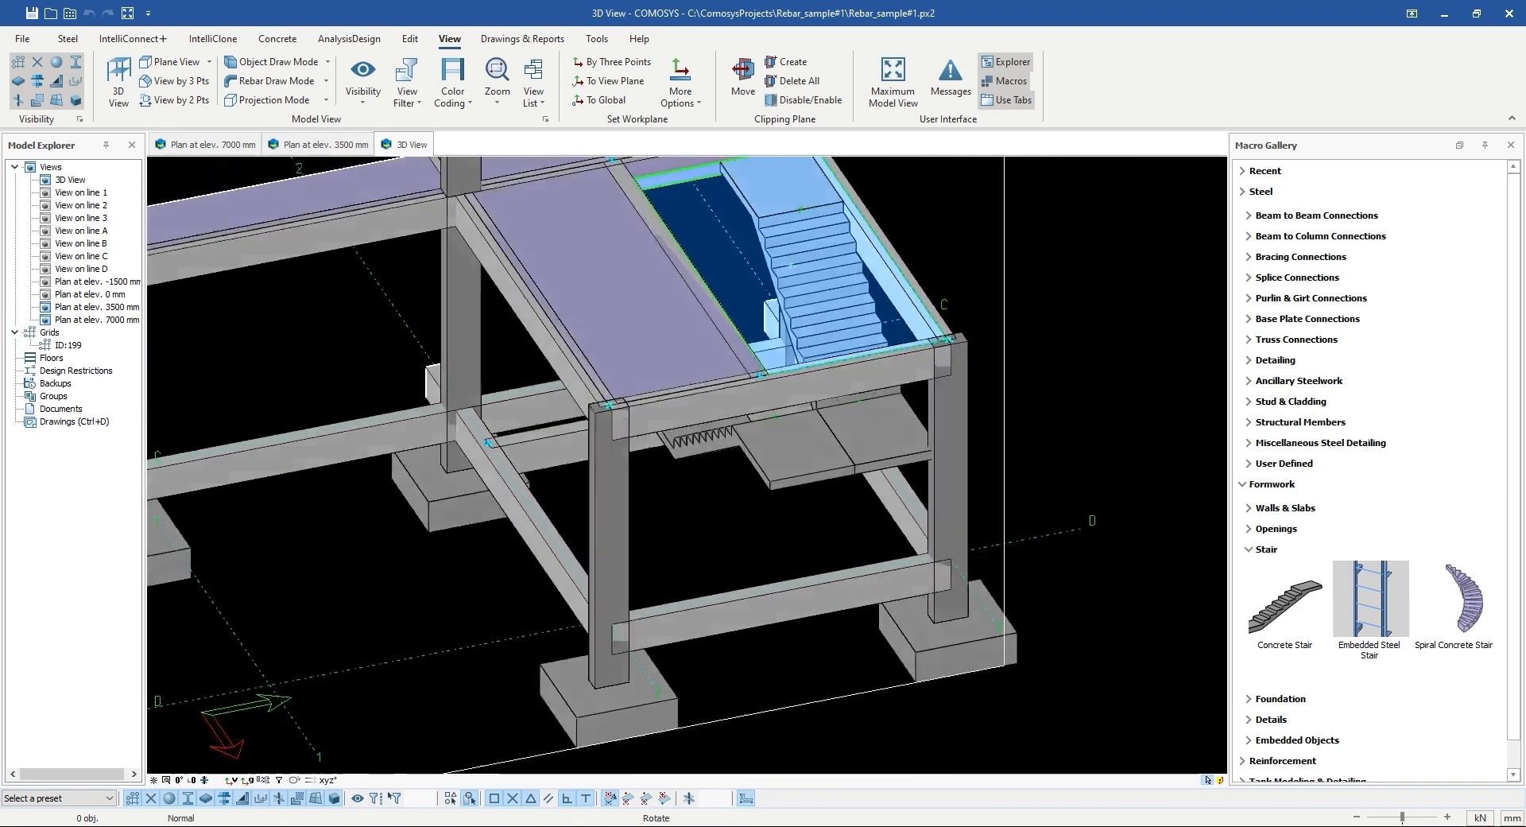
scroll(773, 592, up, 5)
right_click(773, 592)
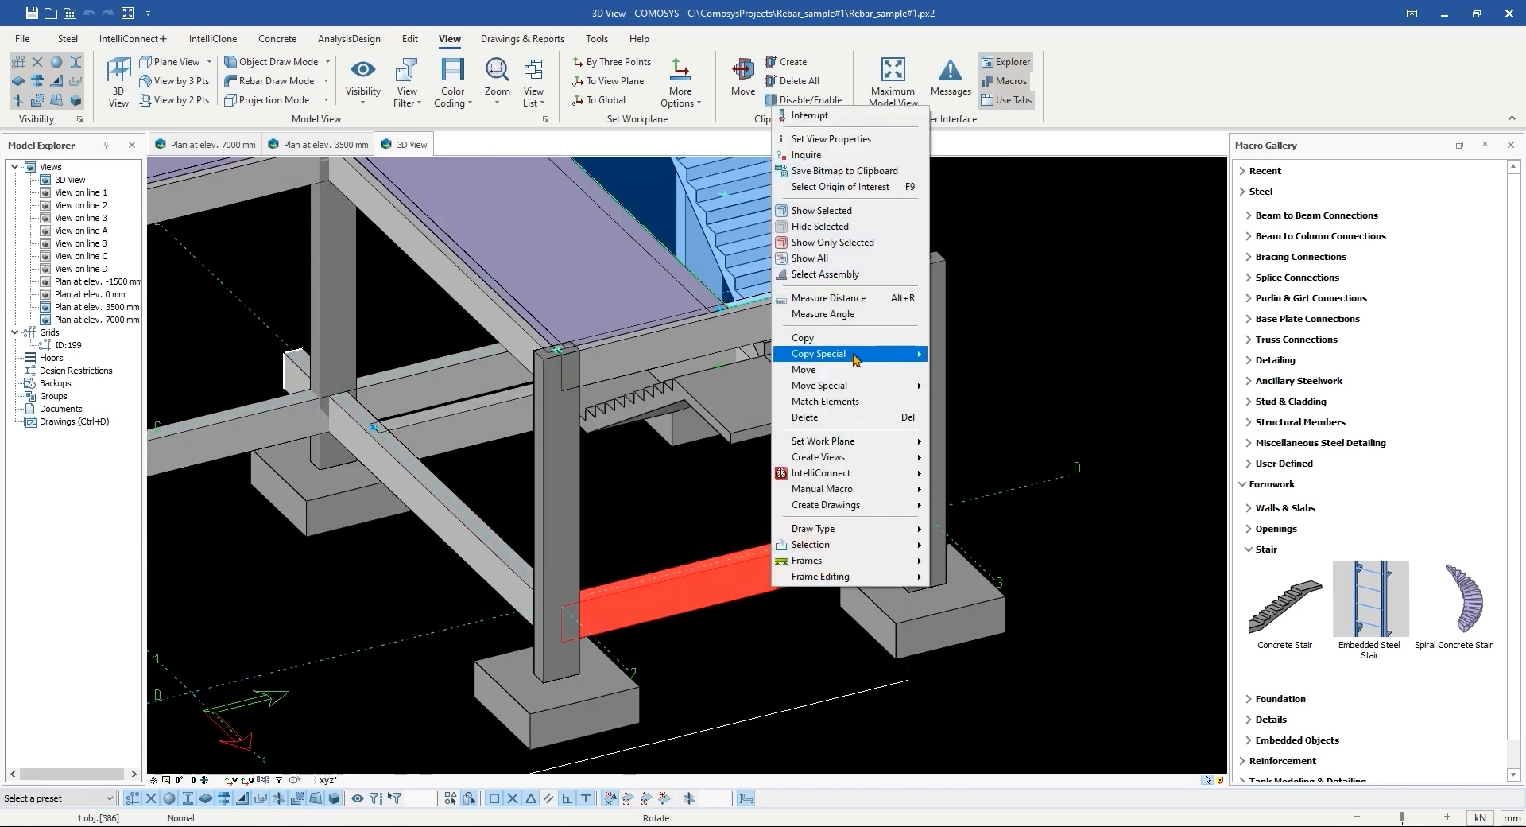
mouse_move(853, 358)
click(962, 354)
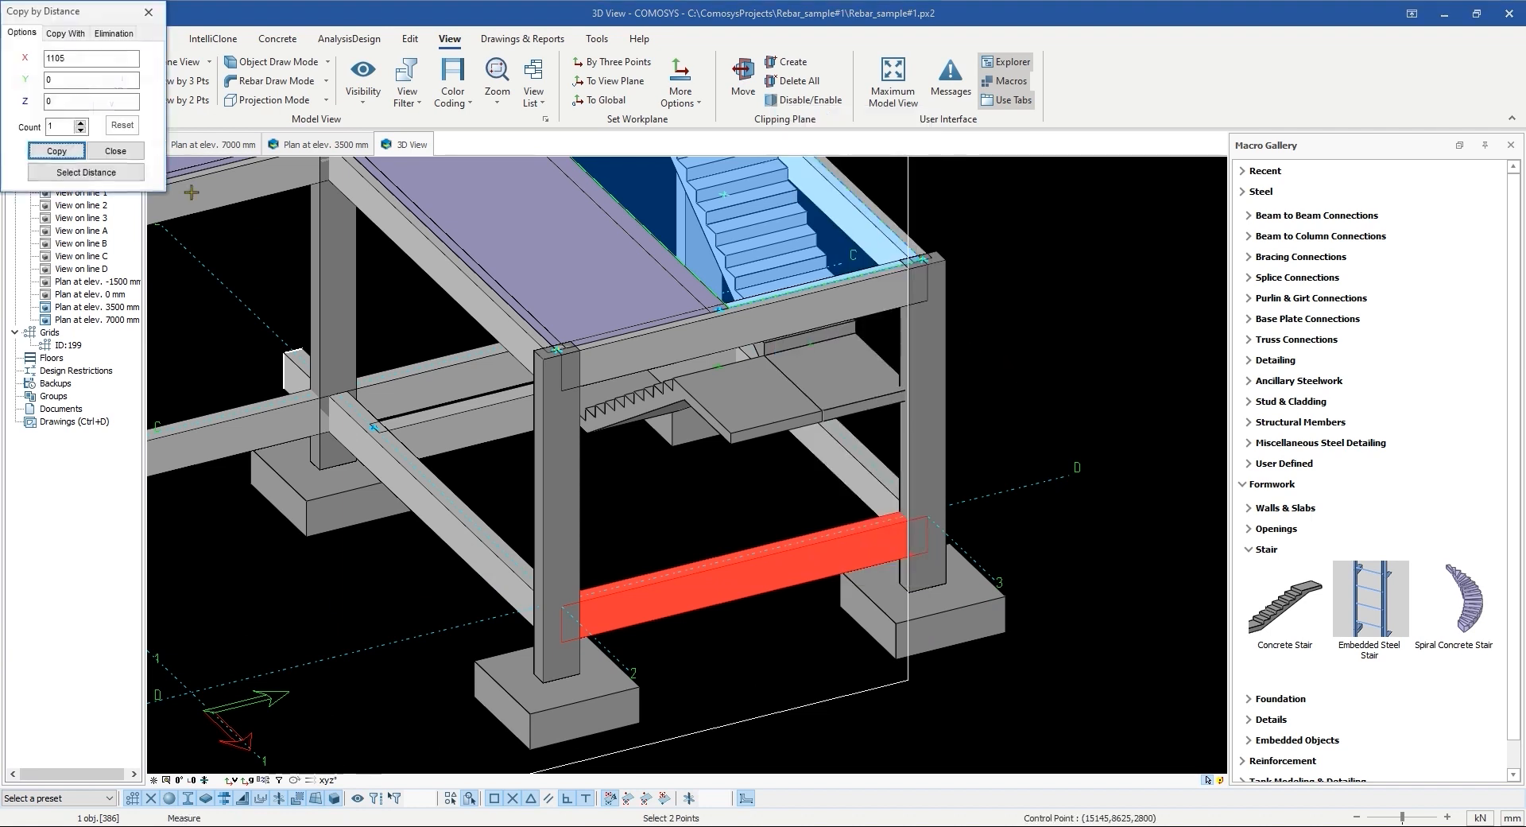
click(45, 102)
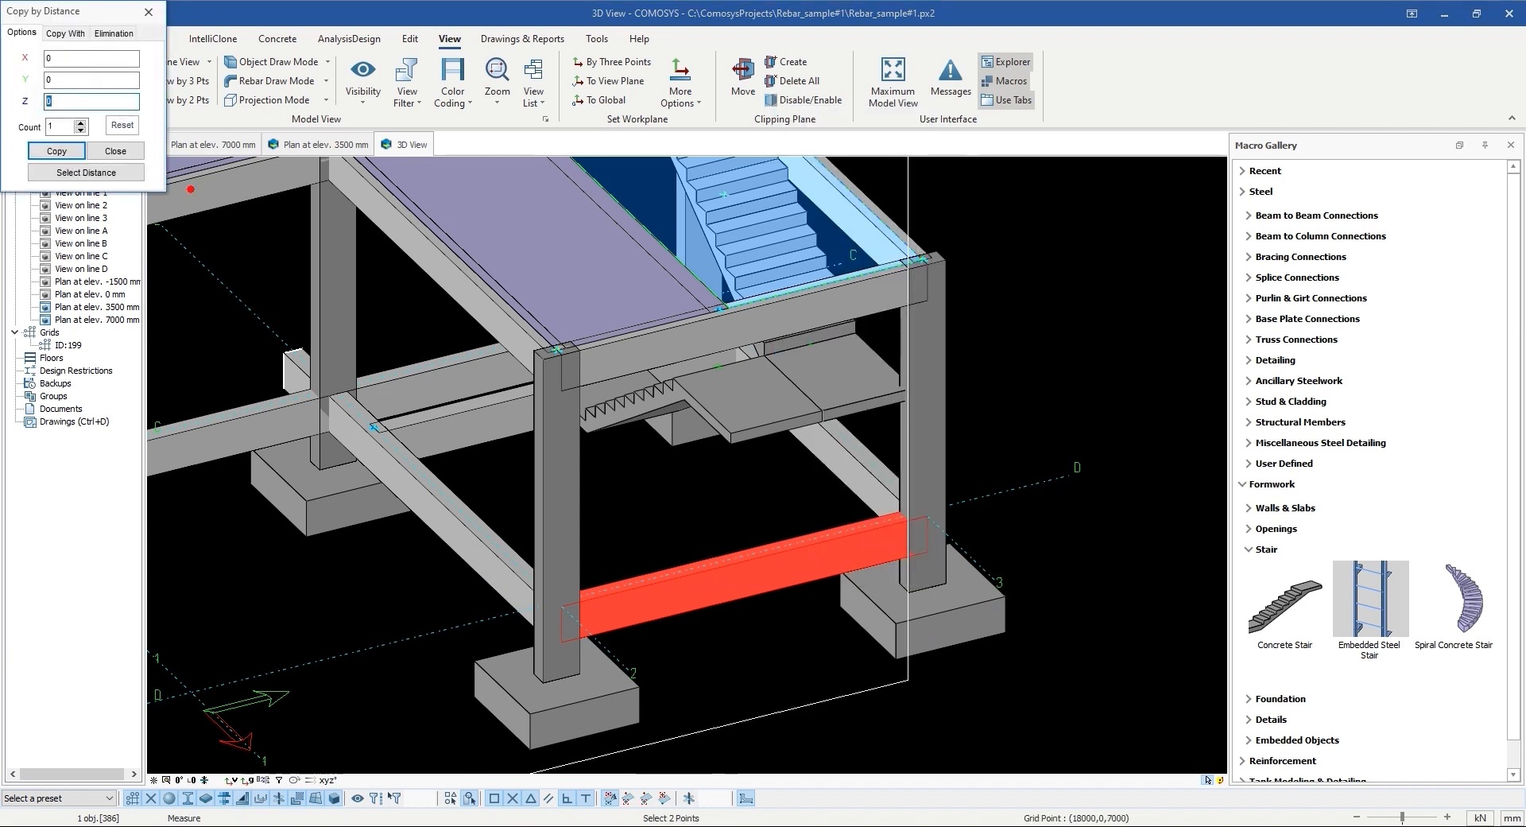
text(1750)
click(57, 150)
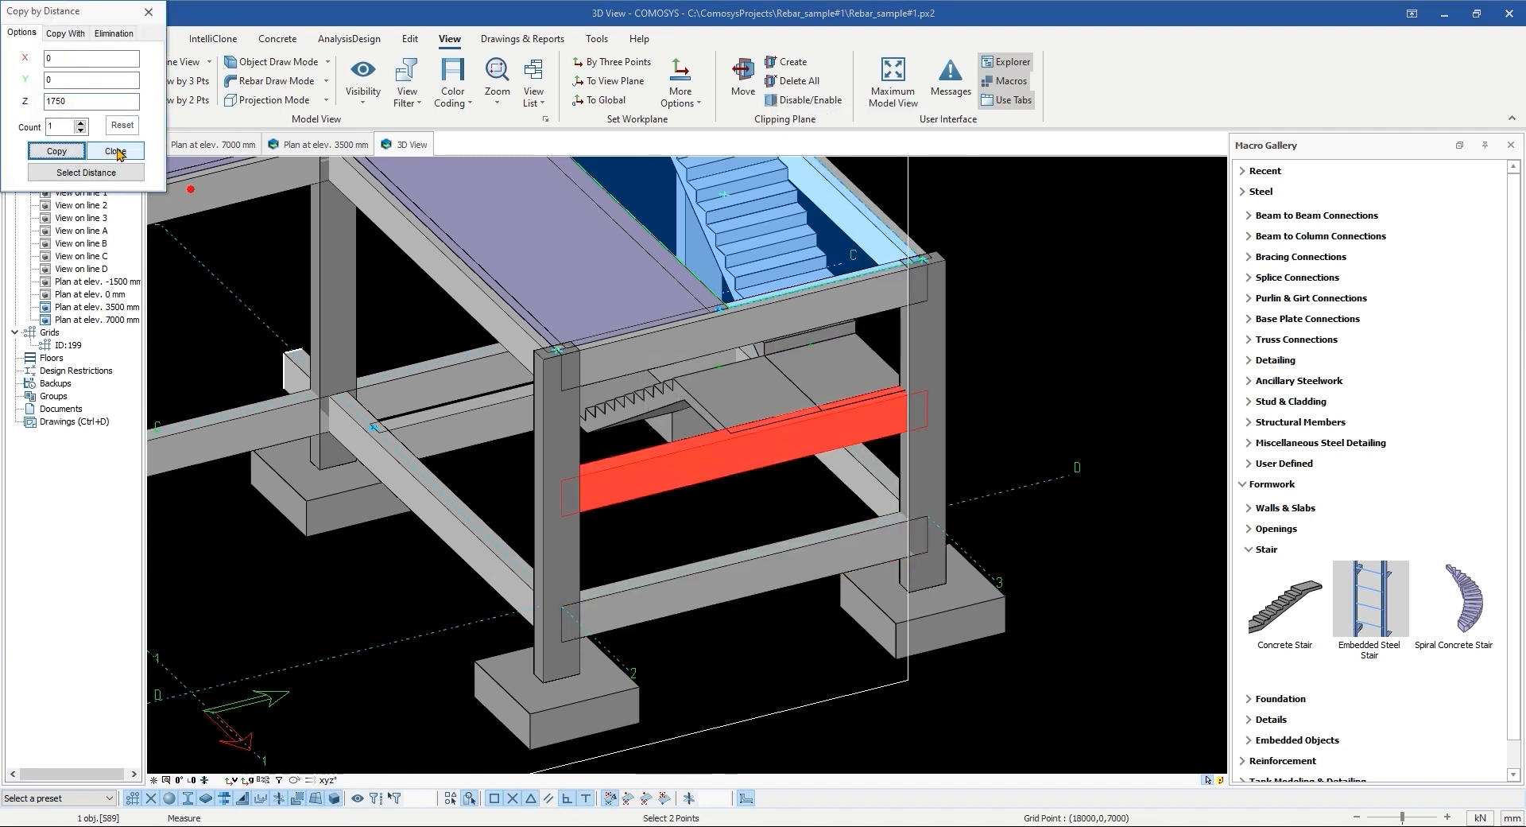
click(115, 150)
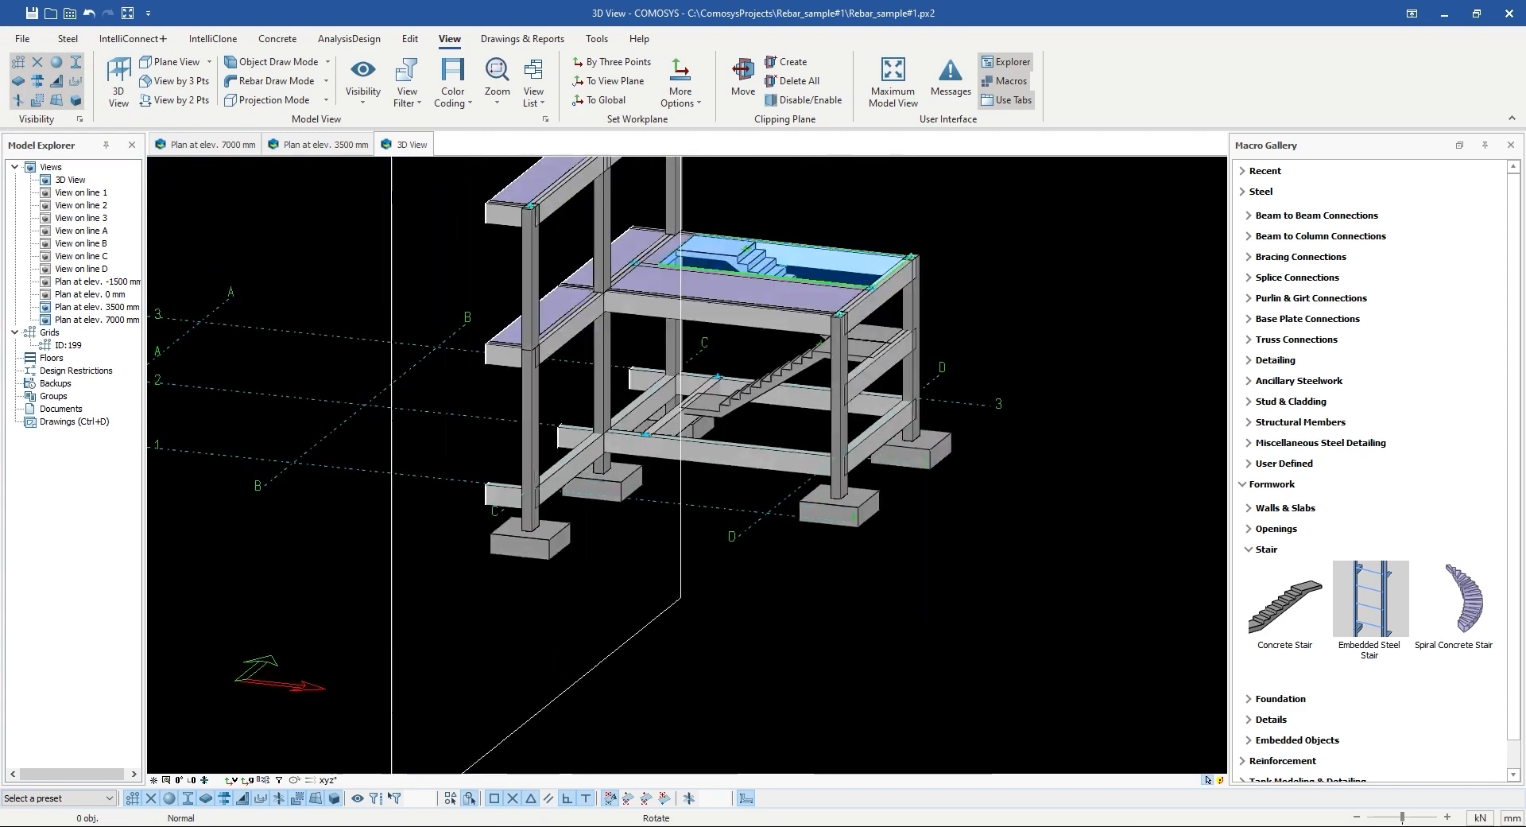
scroll(954, 310, up, 5)
scroll(960, 397, down, 3)
middle_drag(960, 398, 829, 463)
scroll(829, 463, up, 3)
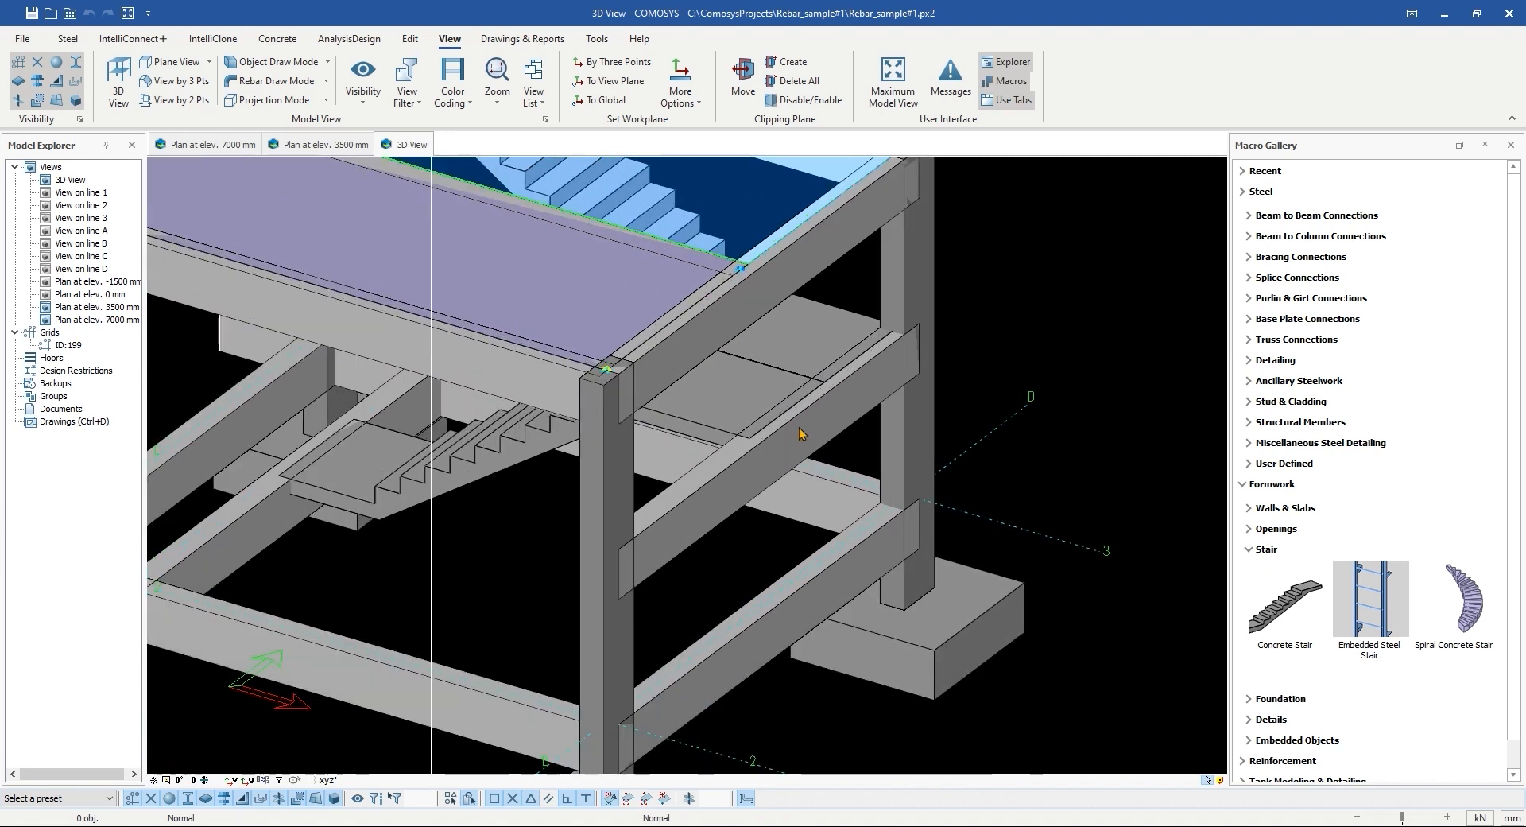
double_click(819, 407)
click(735, 297)
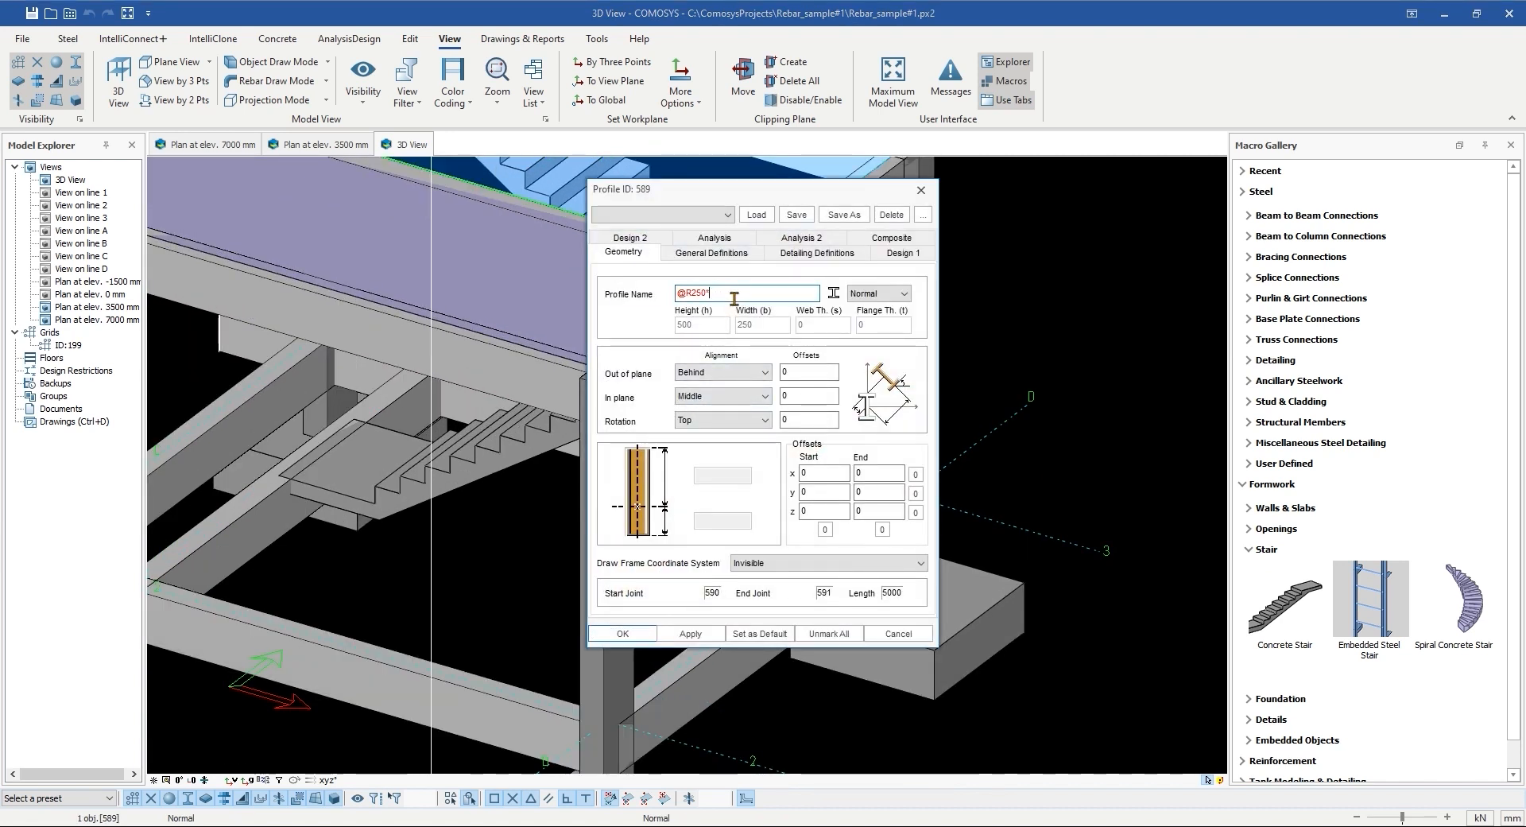
text(350)
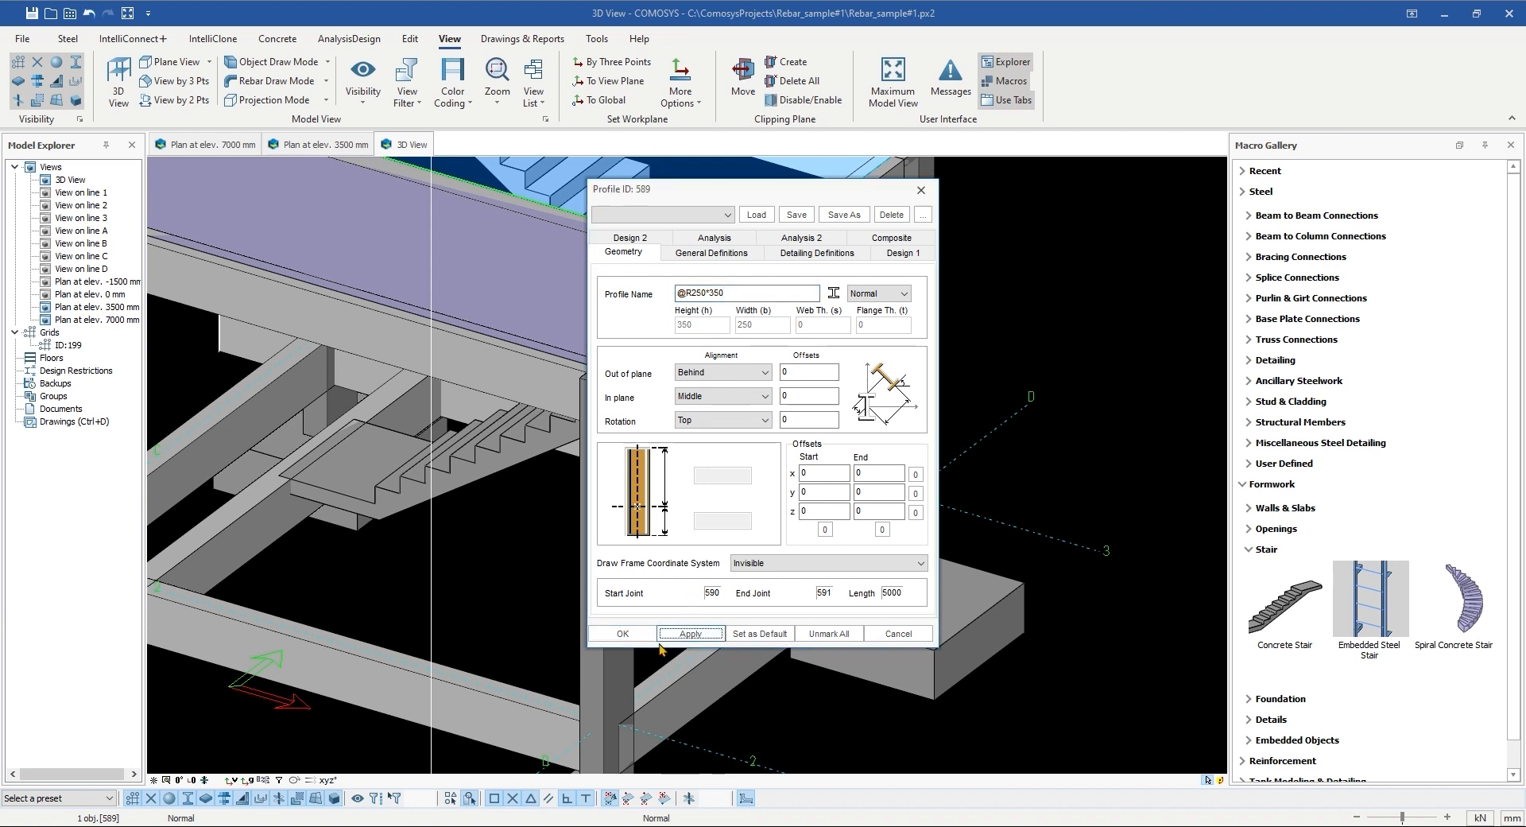
click(255, 535)
double_click(755, 296)
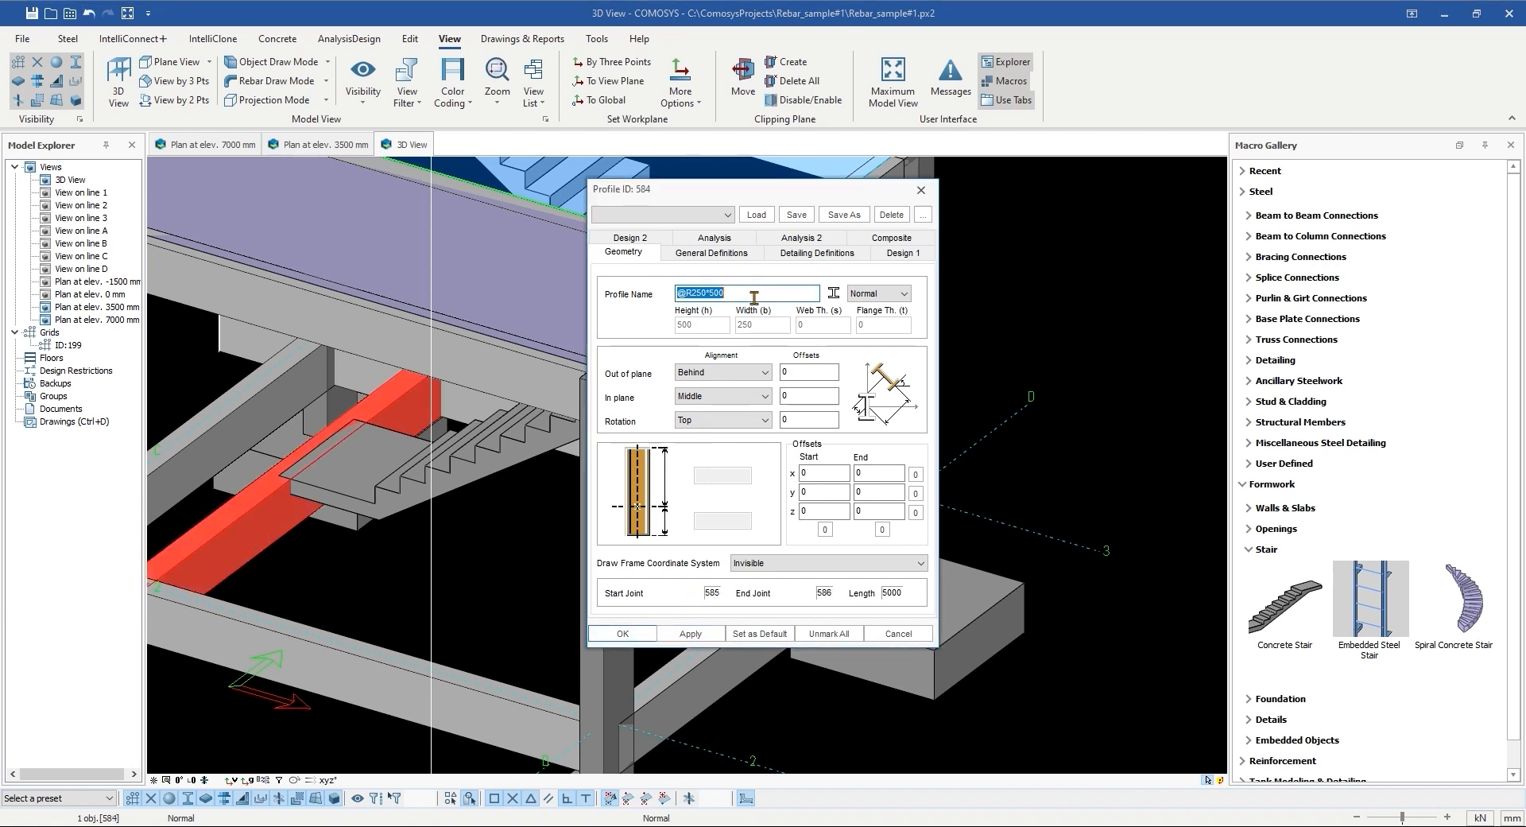
text(@R250*350)
click(683, 634)
click(643, 633)
Step: Save the project and hide the slab opening's cut volume to expose both stair flights
middle_drag(596, 499, 875, 339)
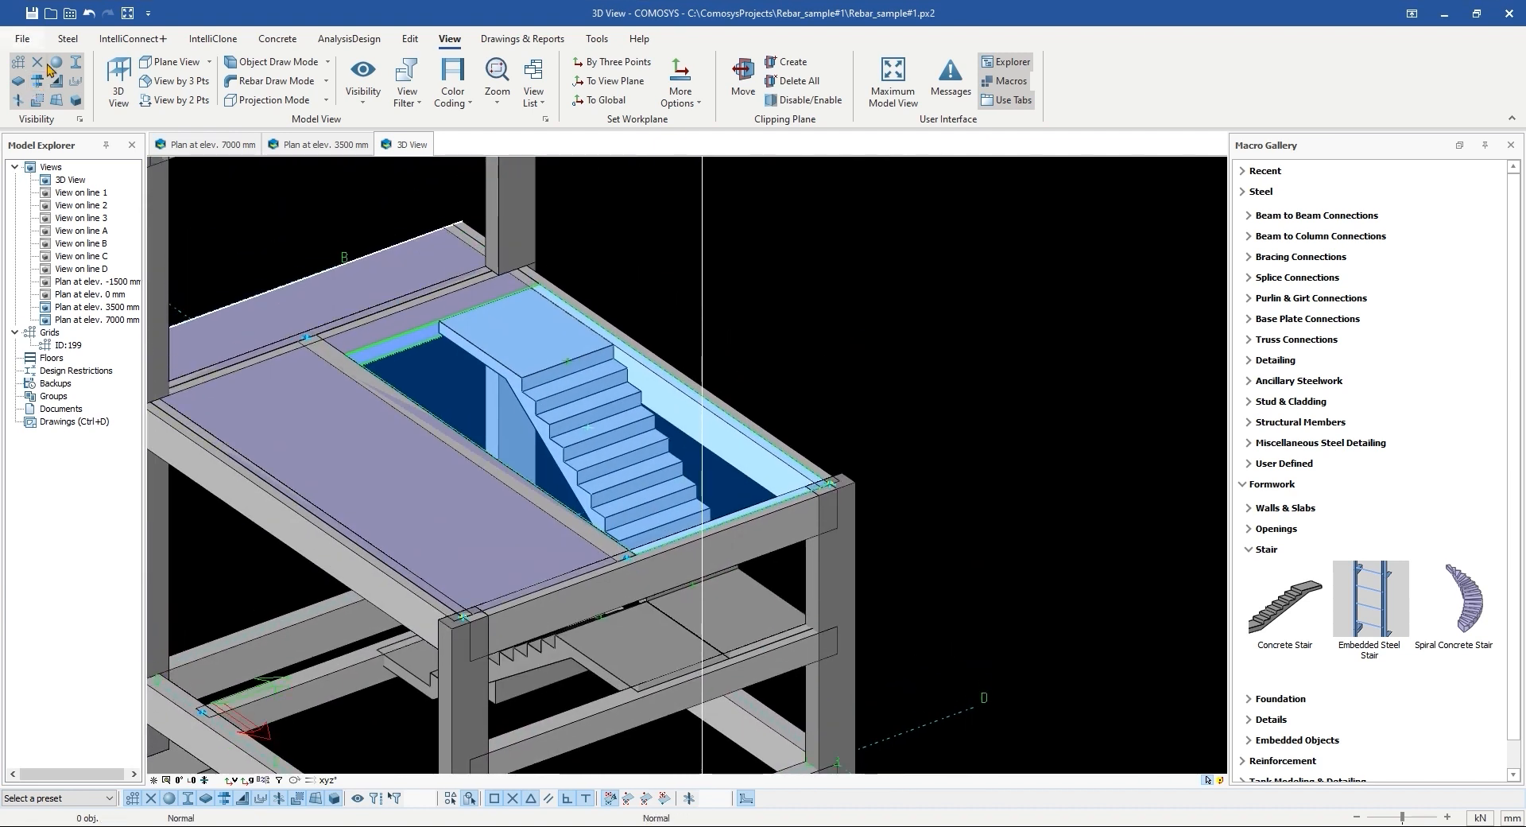
click(32, 13)
click(37, 100)
middle_drag(421, 495, 616, 489)
scroll(539, 498, up, 5)
scroll(539, 498, down, 4)
click(32, 13)
scroll(675, 570, down, 1)
scroll(676, 571, up, 6)
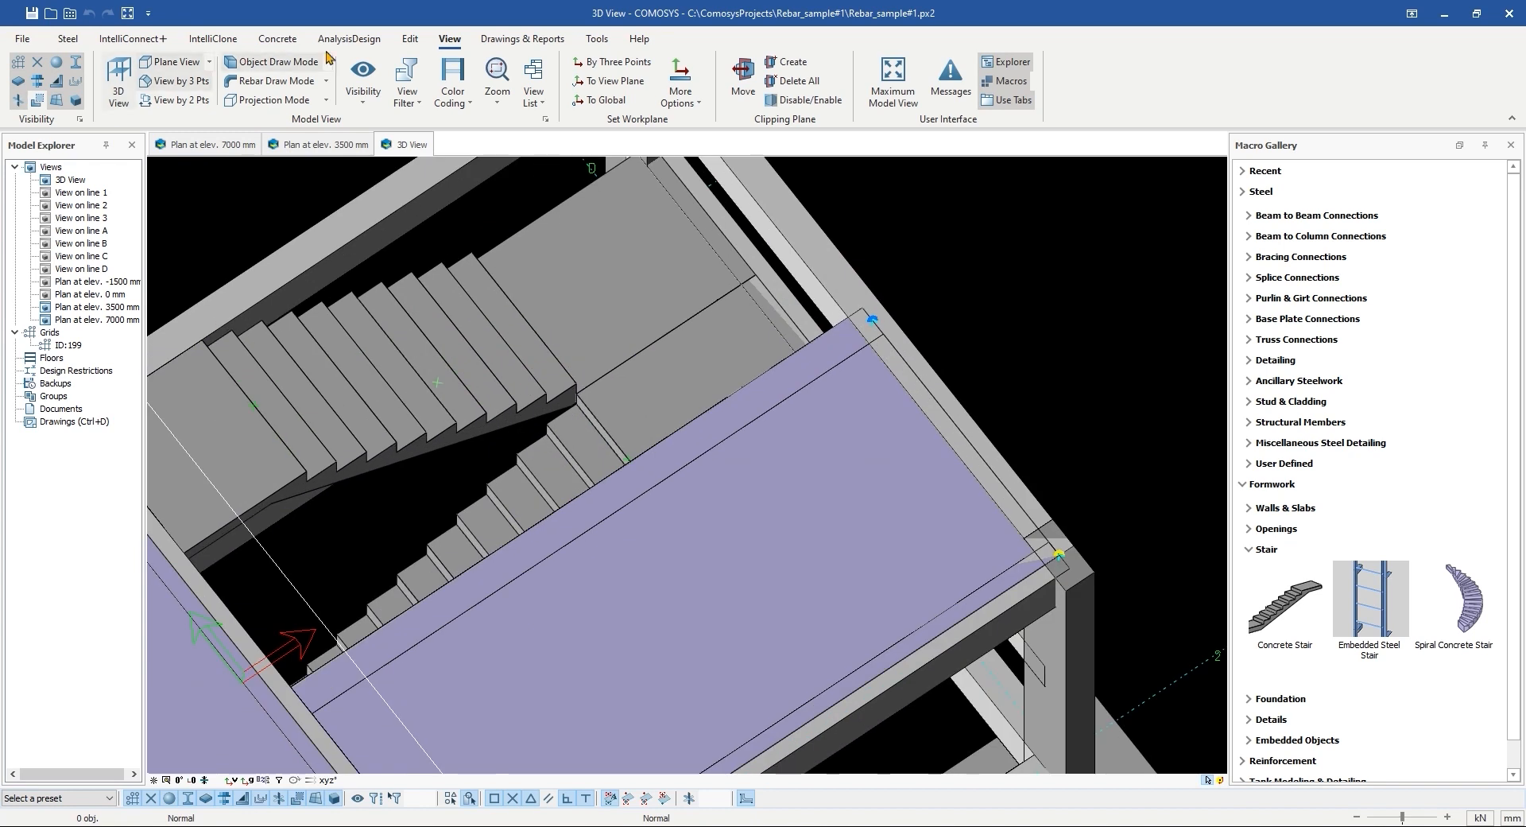
Step: Create a vertical section view through the stairs by picking two points parallel to the flights between grid lines C and D
click(173, 100)
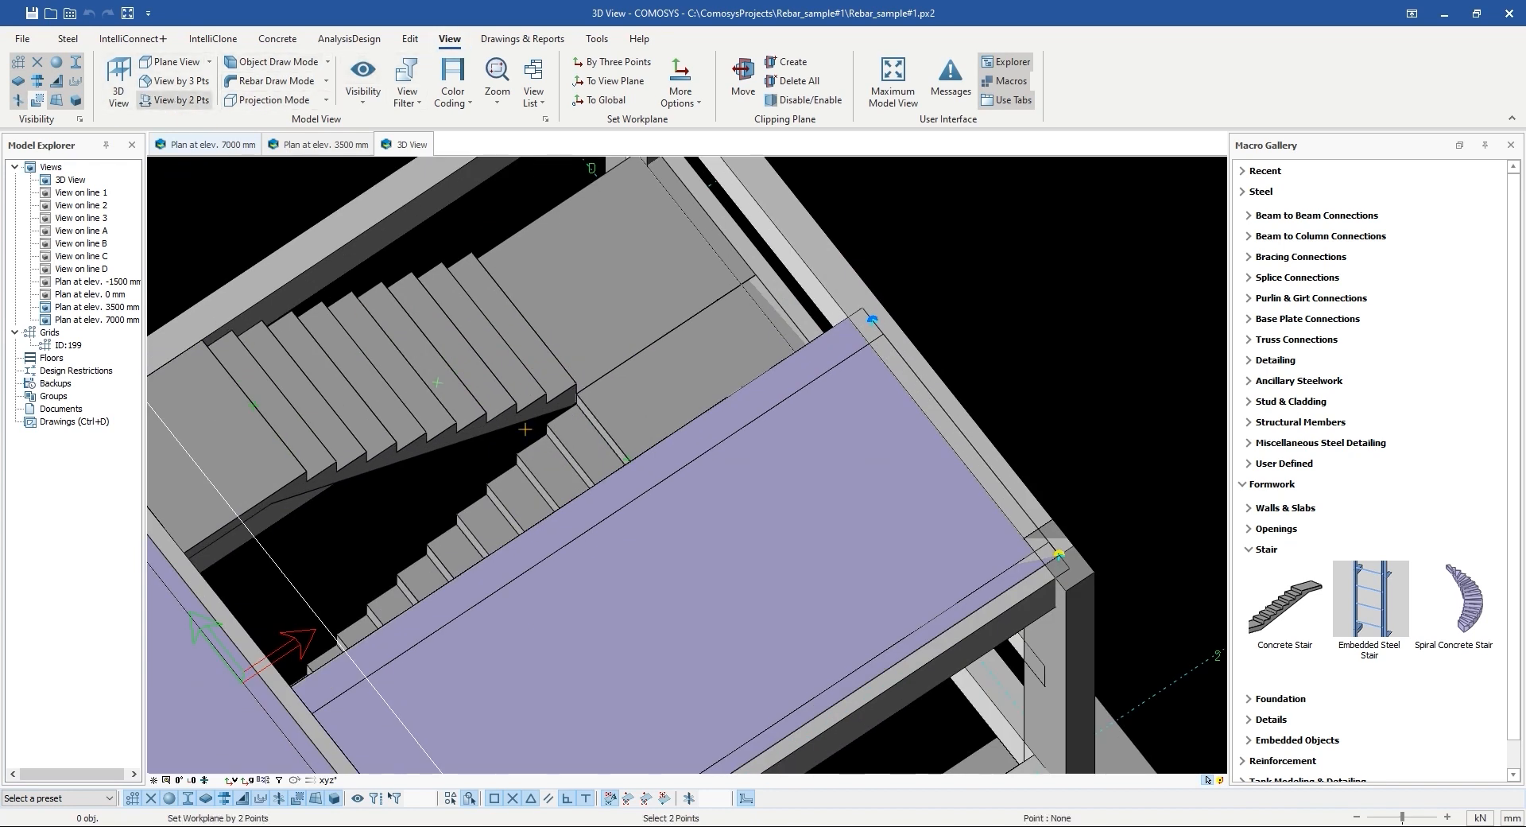
scroll(525, 429, up, 4)
click(492, 437)
click(620, 351)
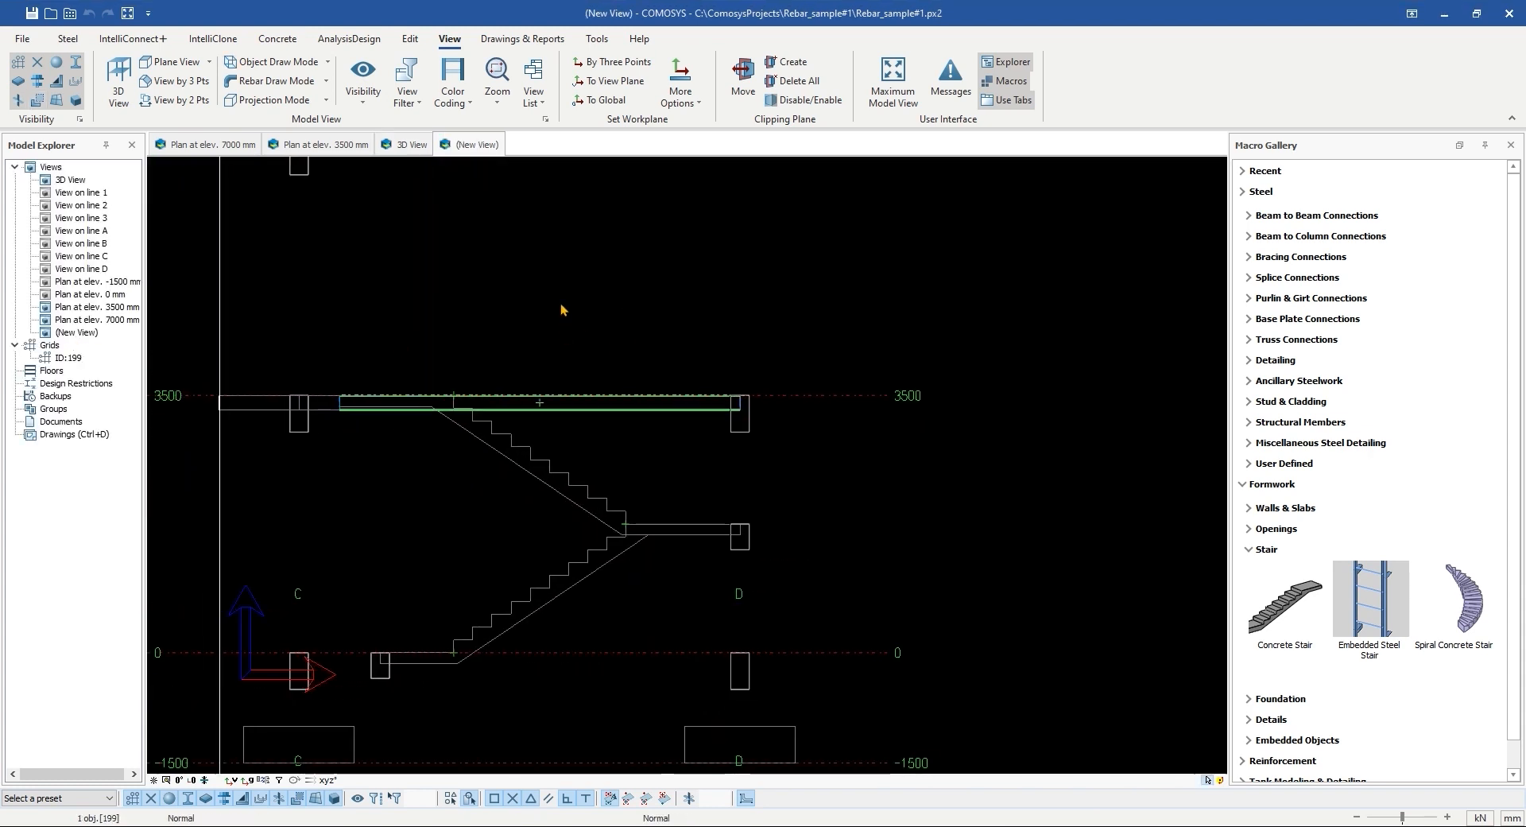
scroll(603, 404, up, 2)
scroll(603, 404, up, 2)
scroll(449, 313, down, 4)
middle_drag(449, 313, 514, 332)
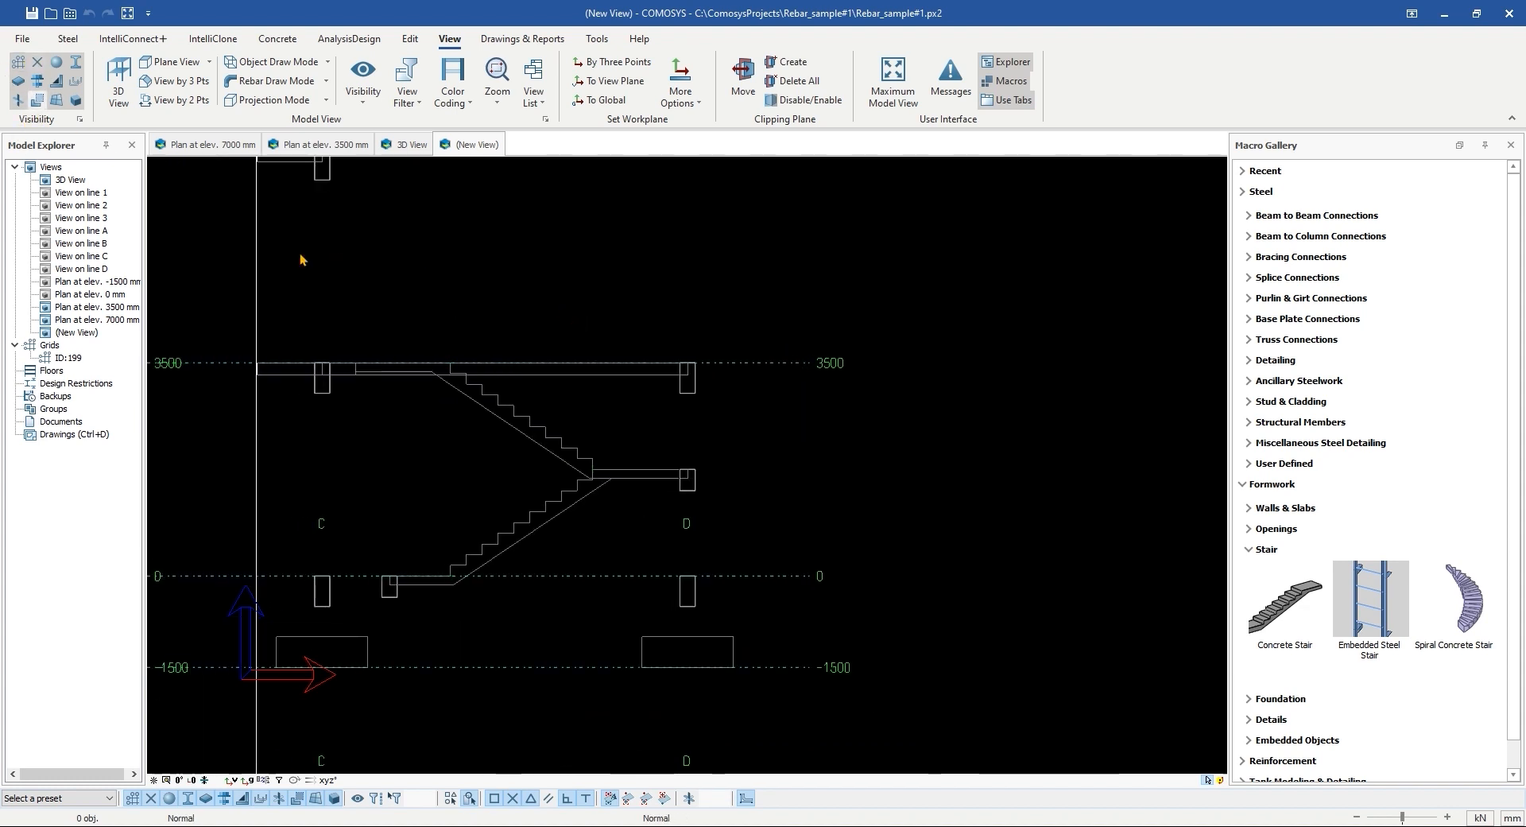
scroll(274, 393, down, 4)
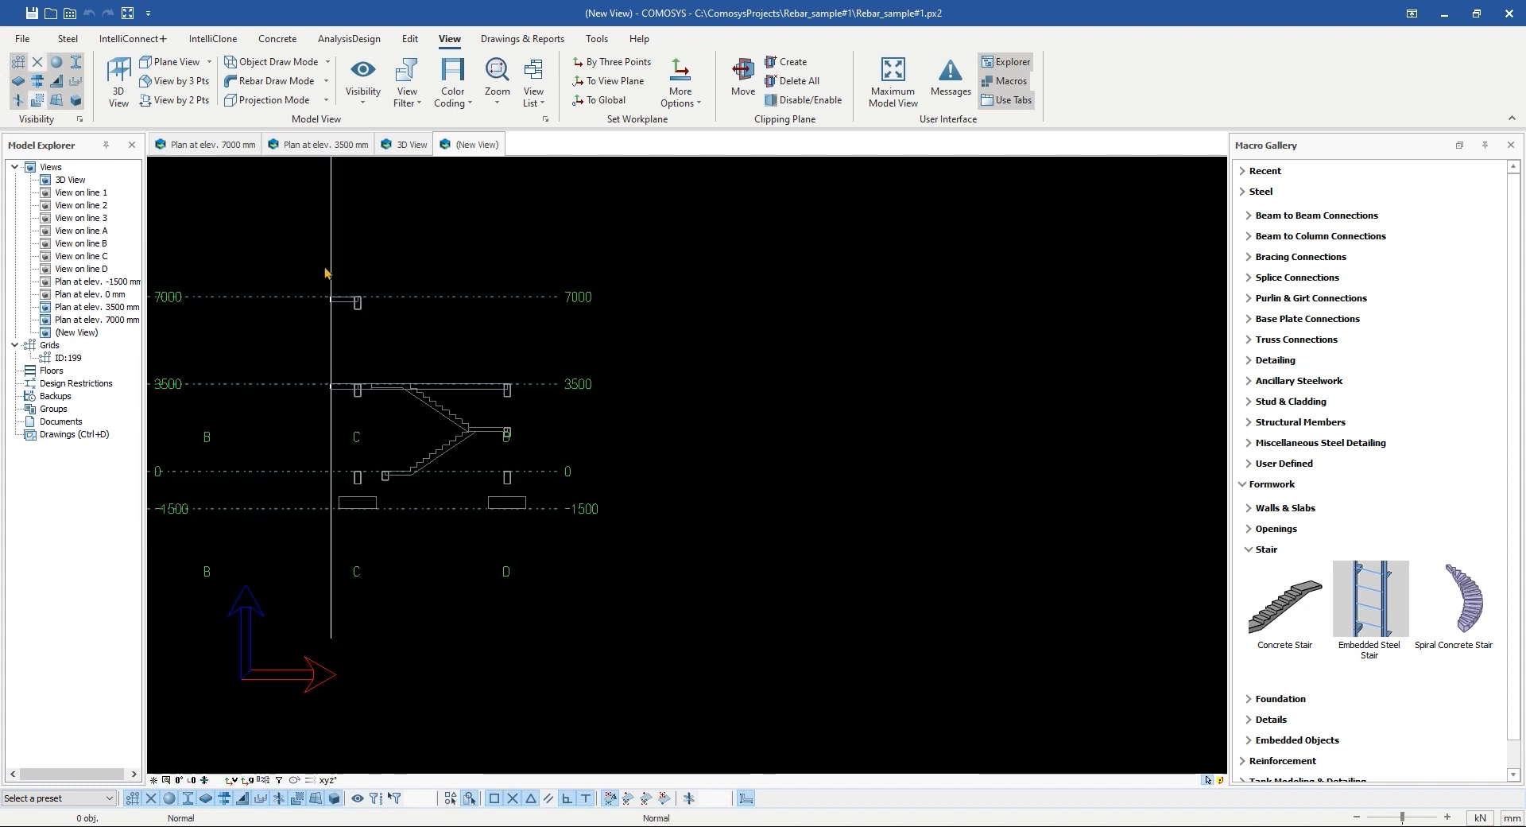
click(330, 221)
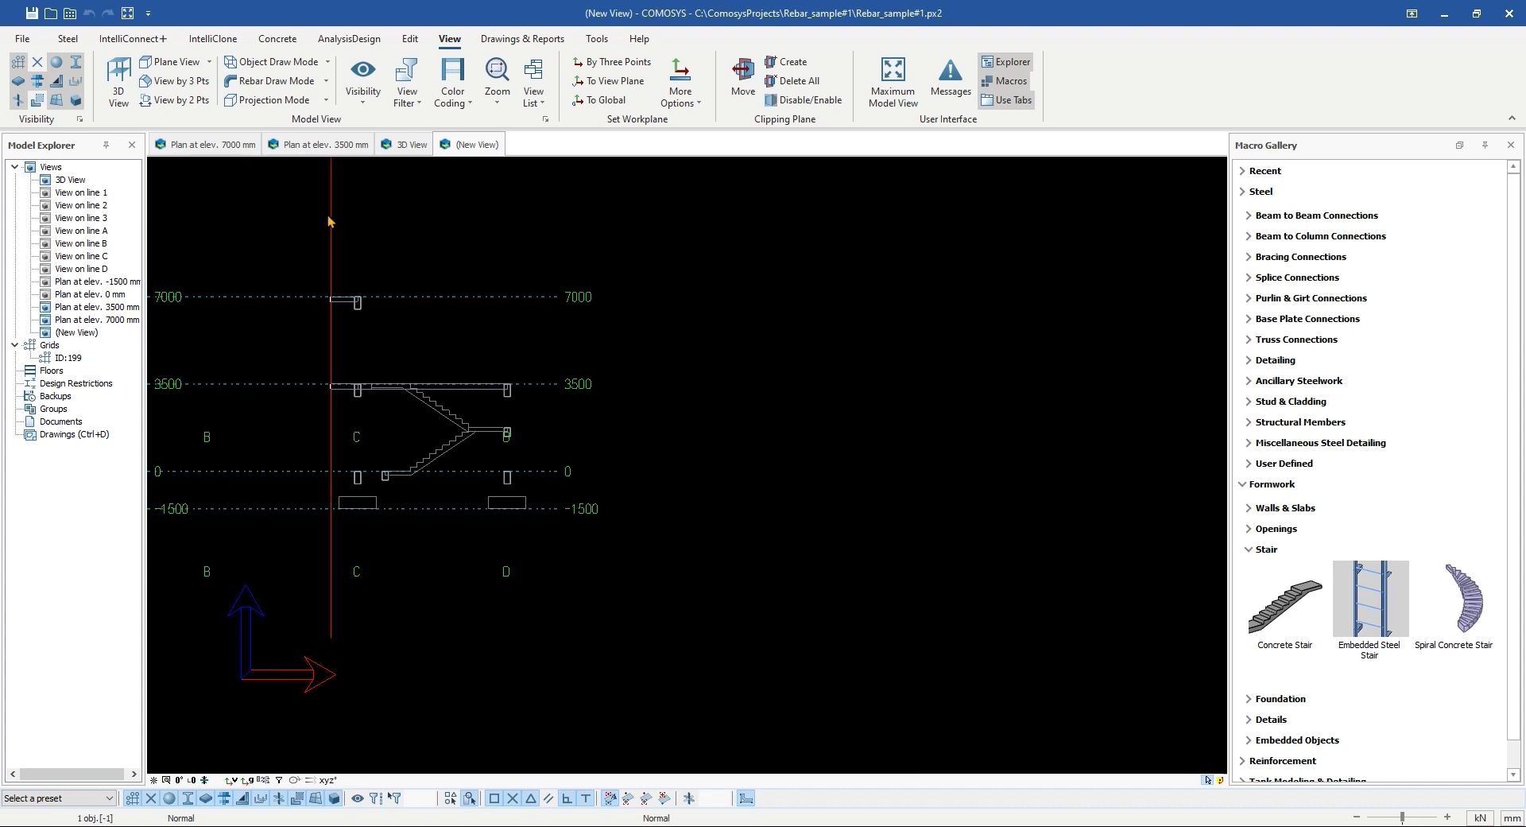
click(249, 266)
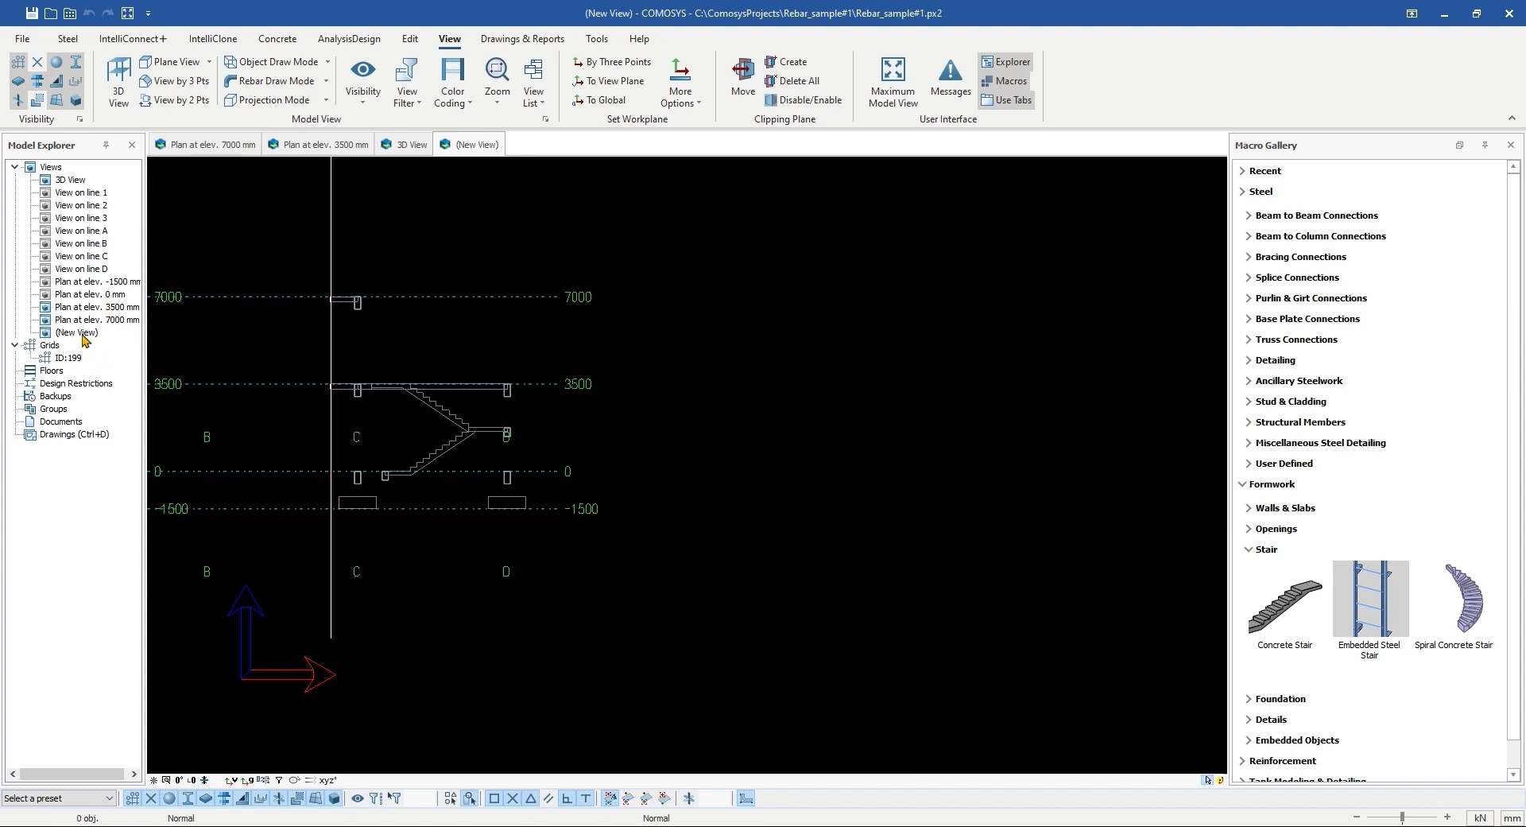
Step: Rename the new section view to Stairs
click(56, 334)
text(S)
key(Return)
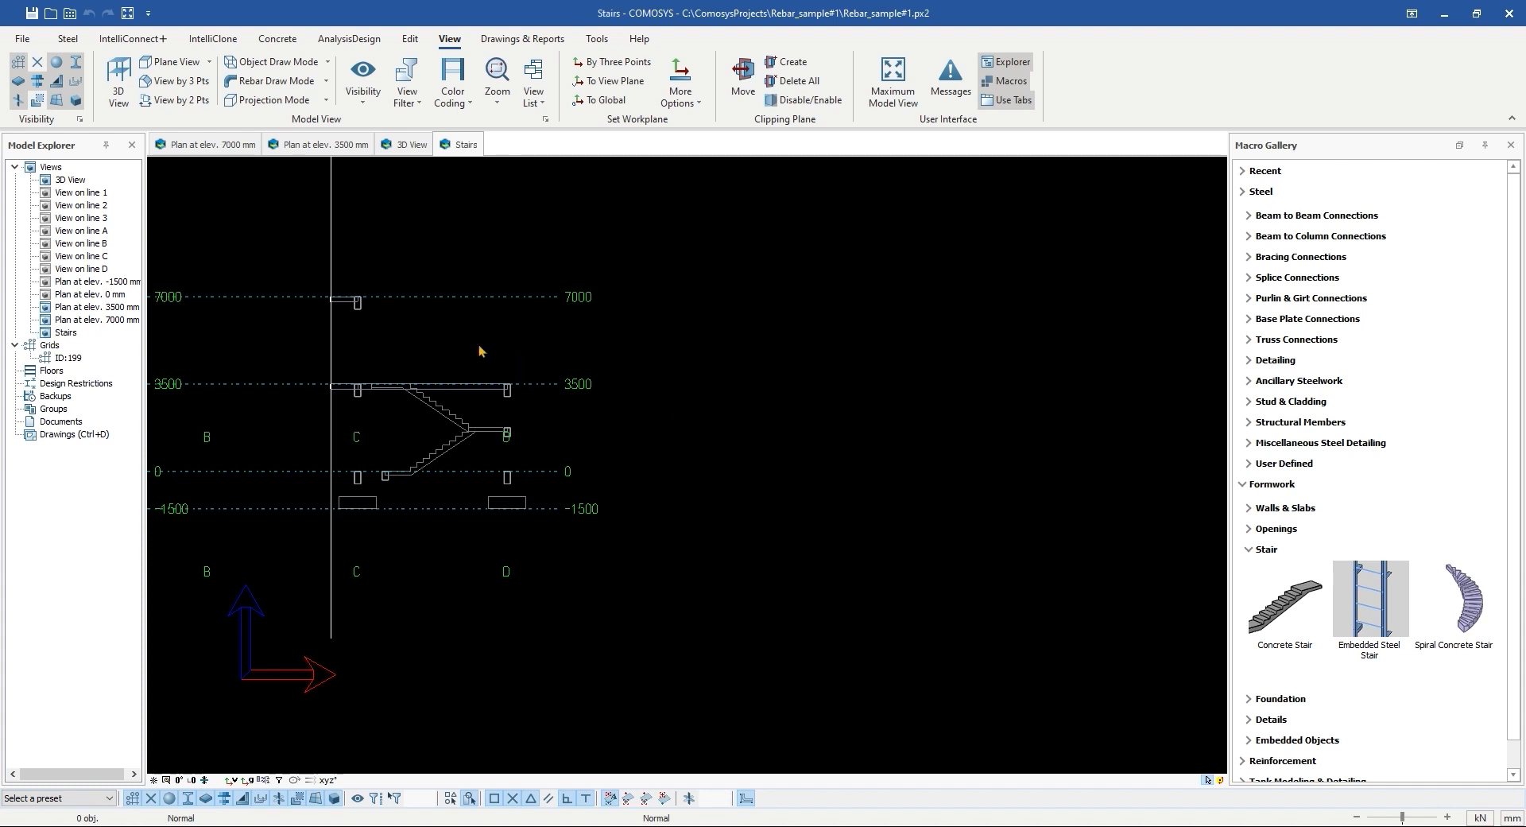
middle_drag(479, 351, 470, 346)
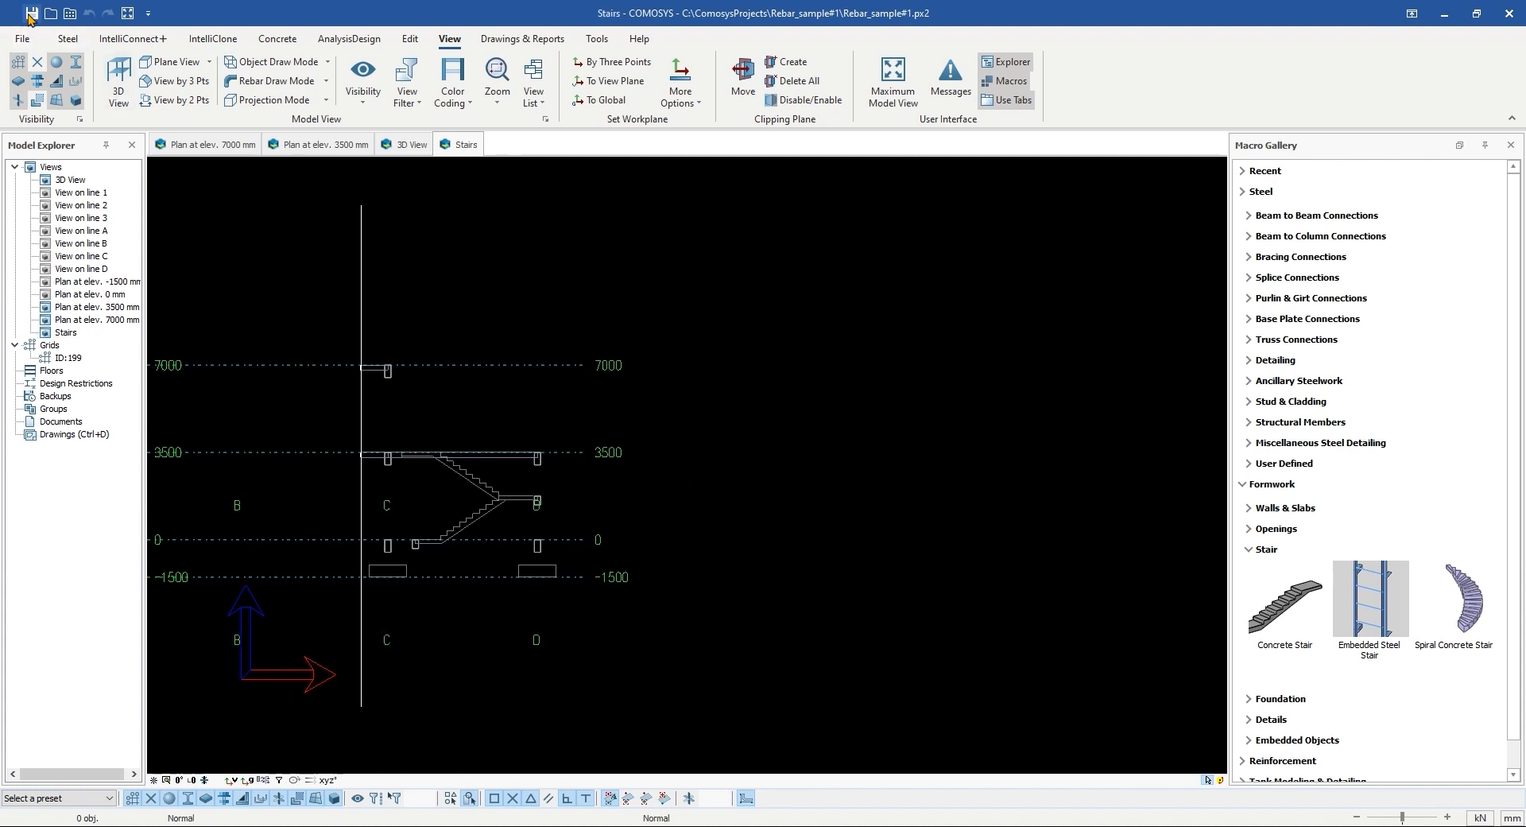
scroll(517, 426, up, 6)
scroll(680, 533, up, 2)
middle_drag(636, 533, 841, 521)
scroll(703, 504, down, 2)
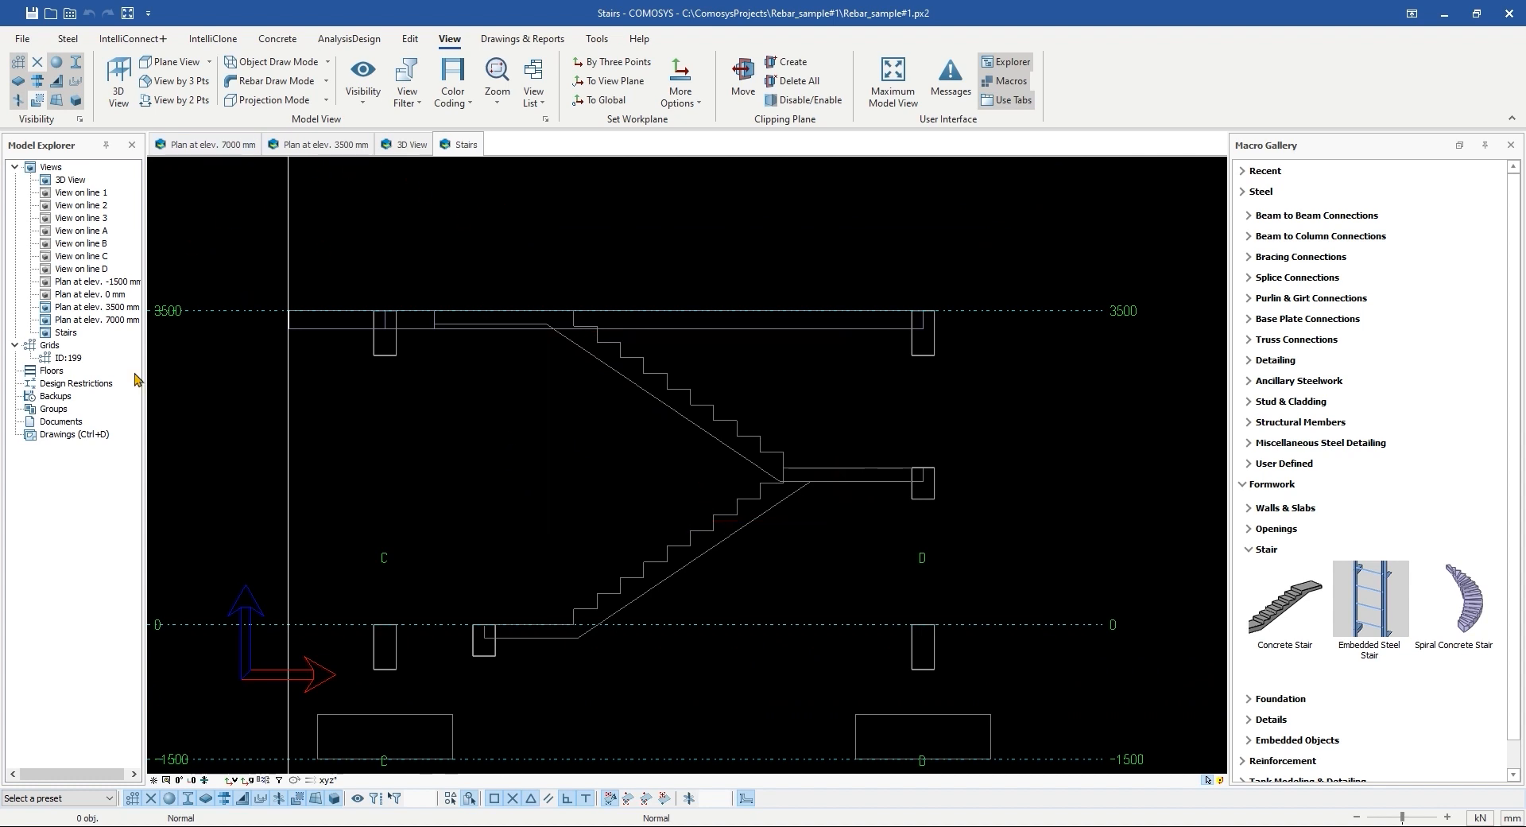
Step: Close the Stairs section view and return to the 3D view
right_click(66, 338)
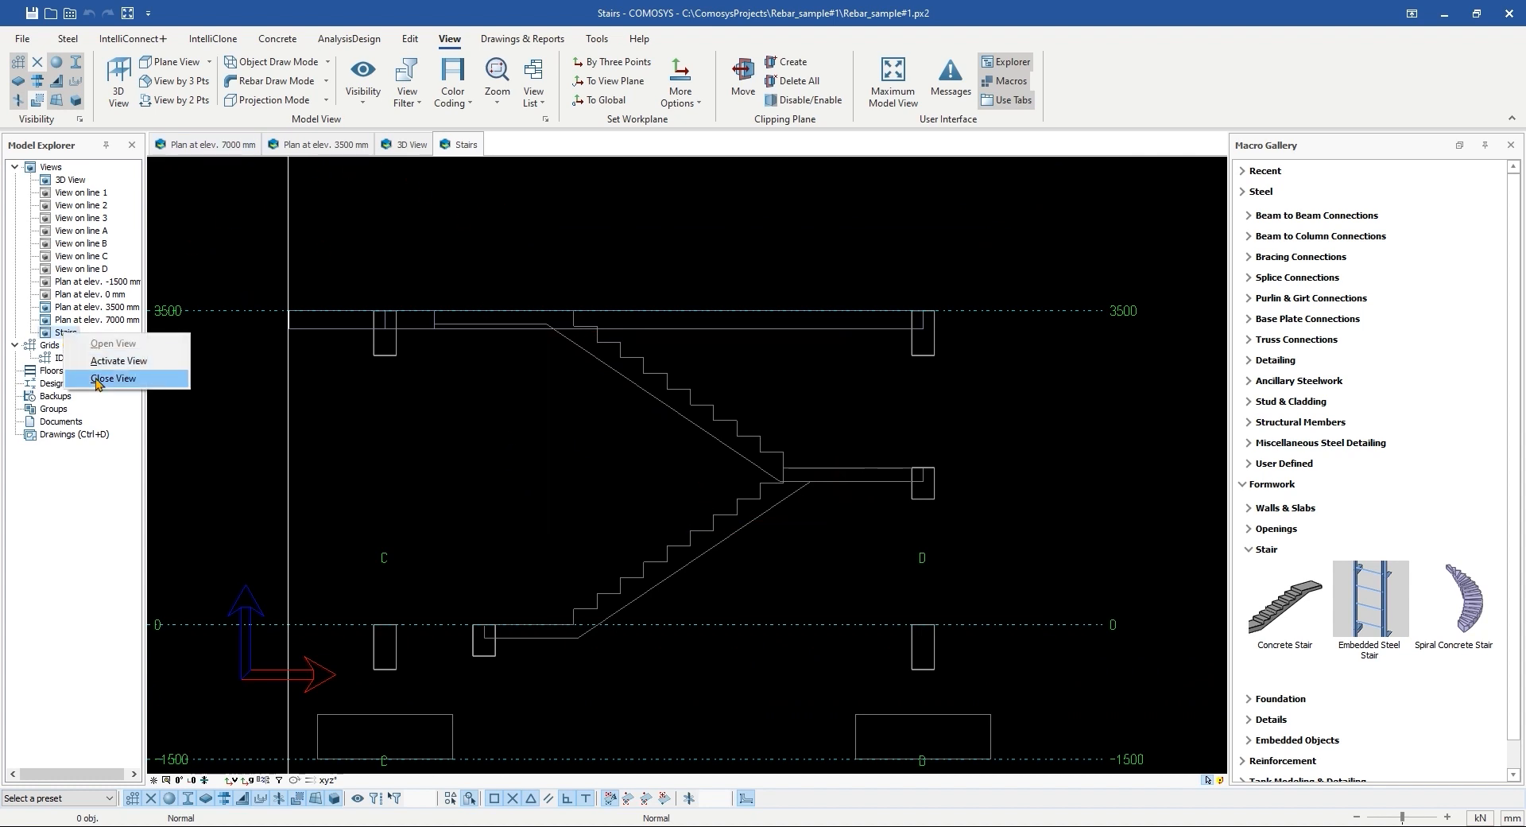
click(99, 384)
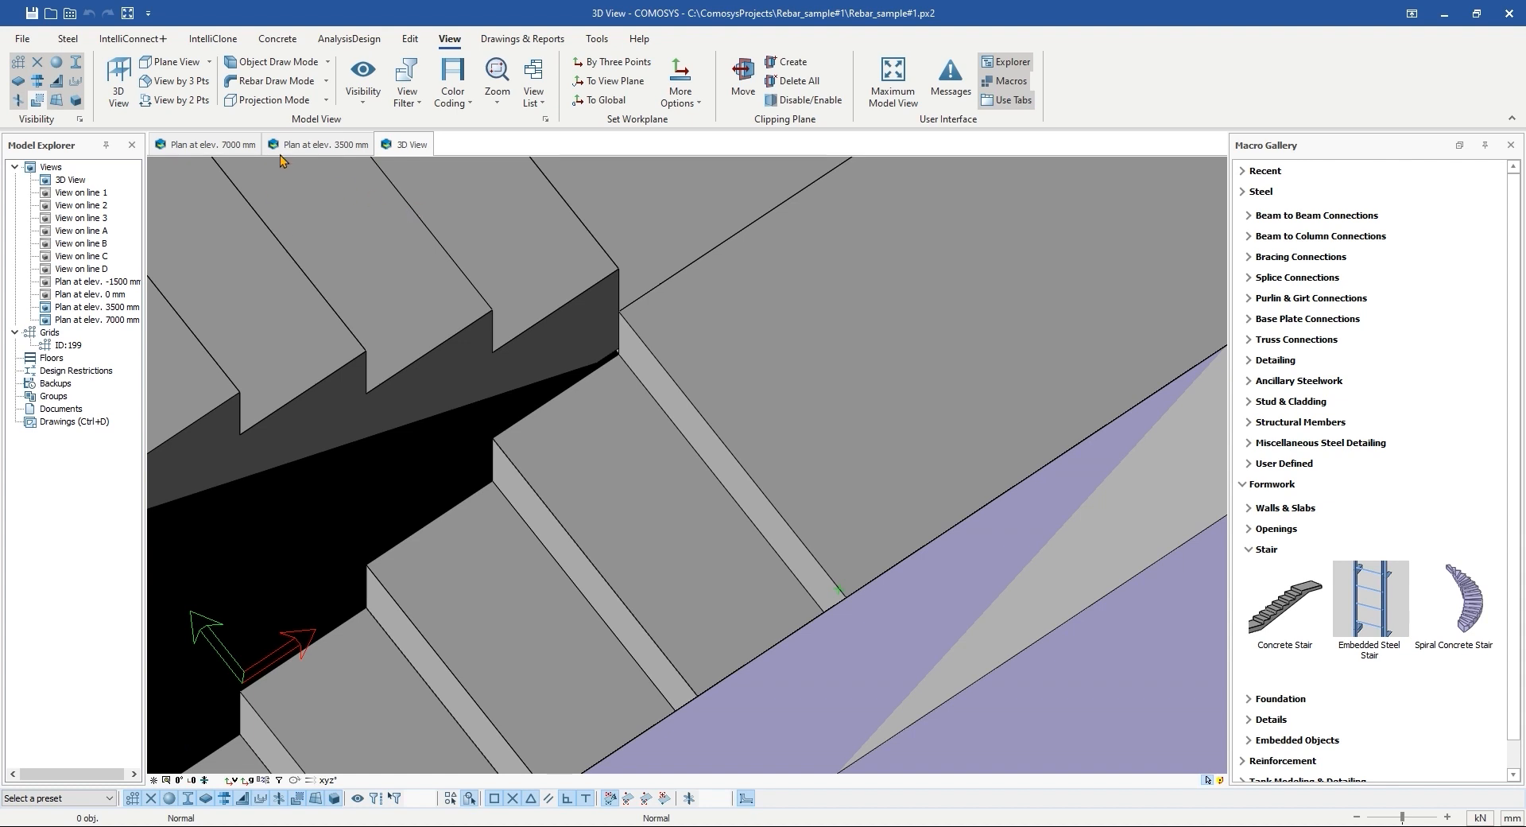
click(239, 144)
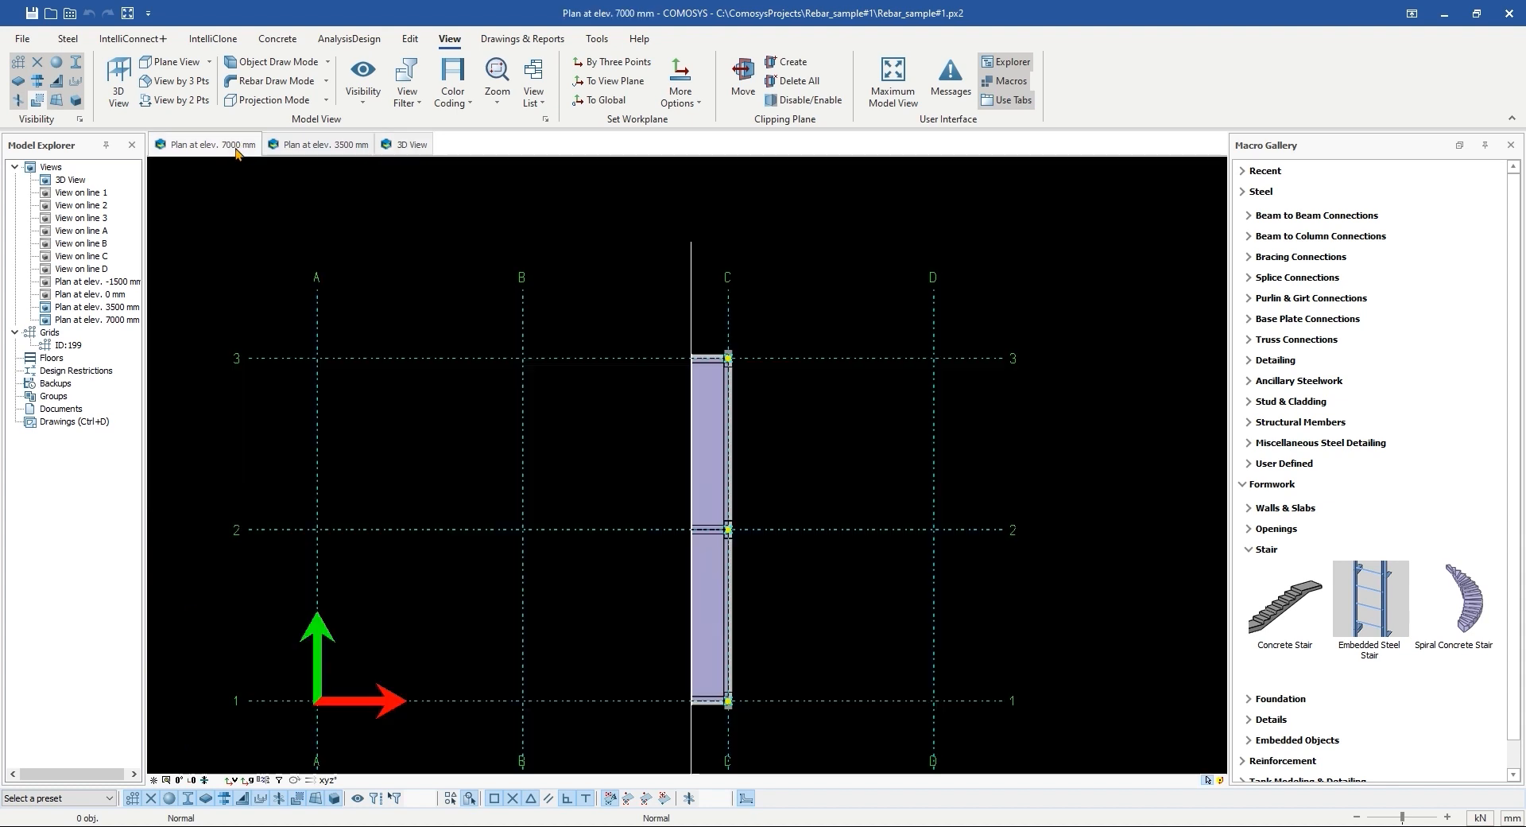
click(387, 147)
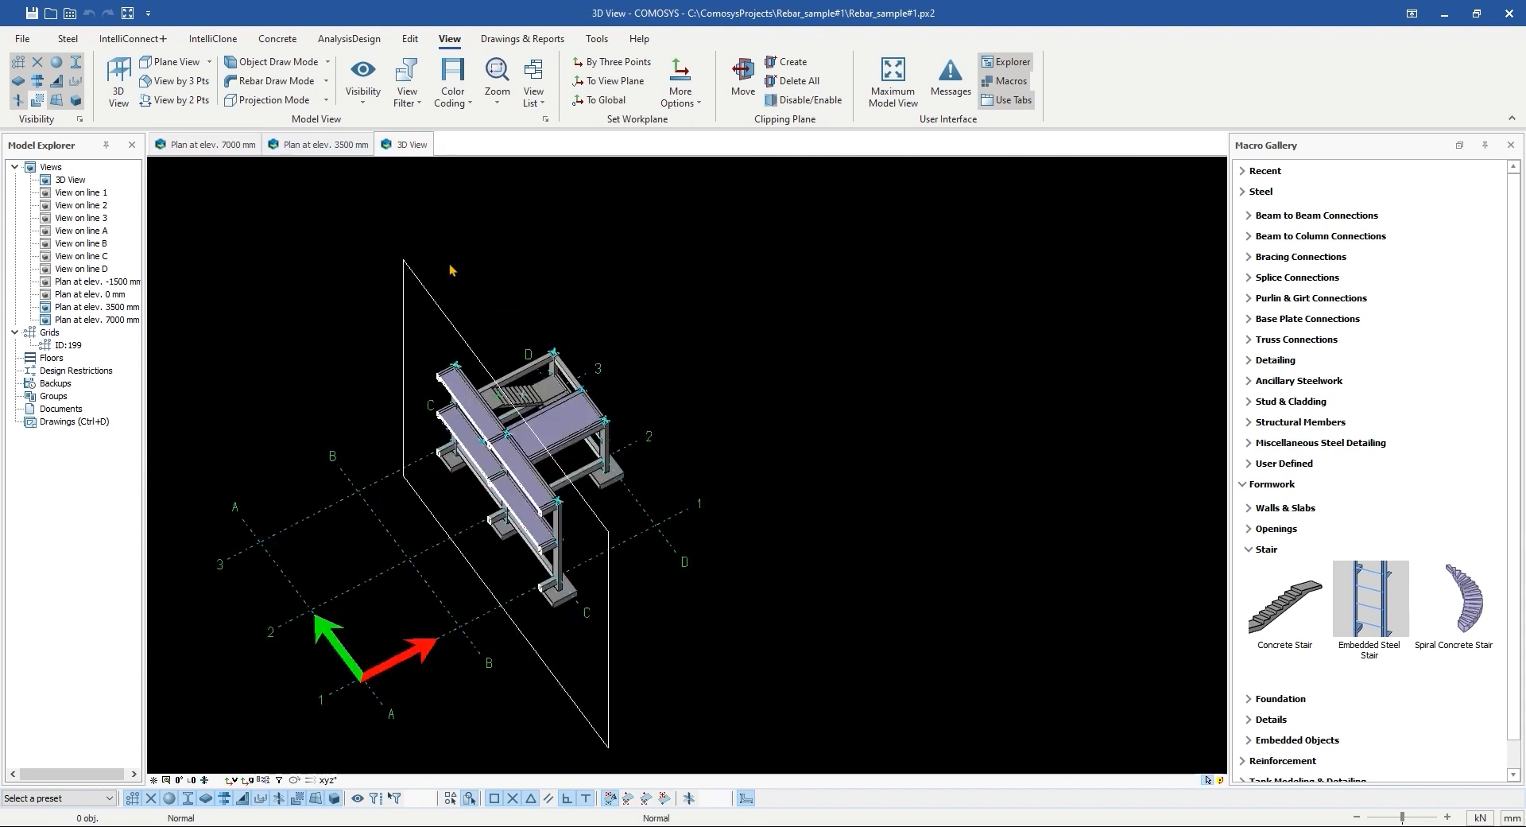
Step: Delete the clipping plane that cuts the structure in the 3D view and save the project
click(413, 280)
key(Delete)
key(Return)
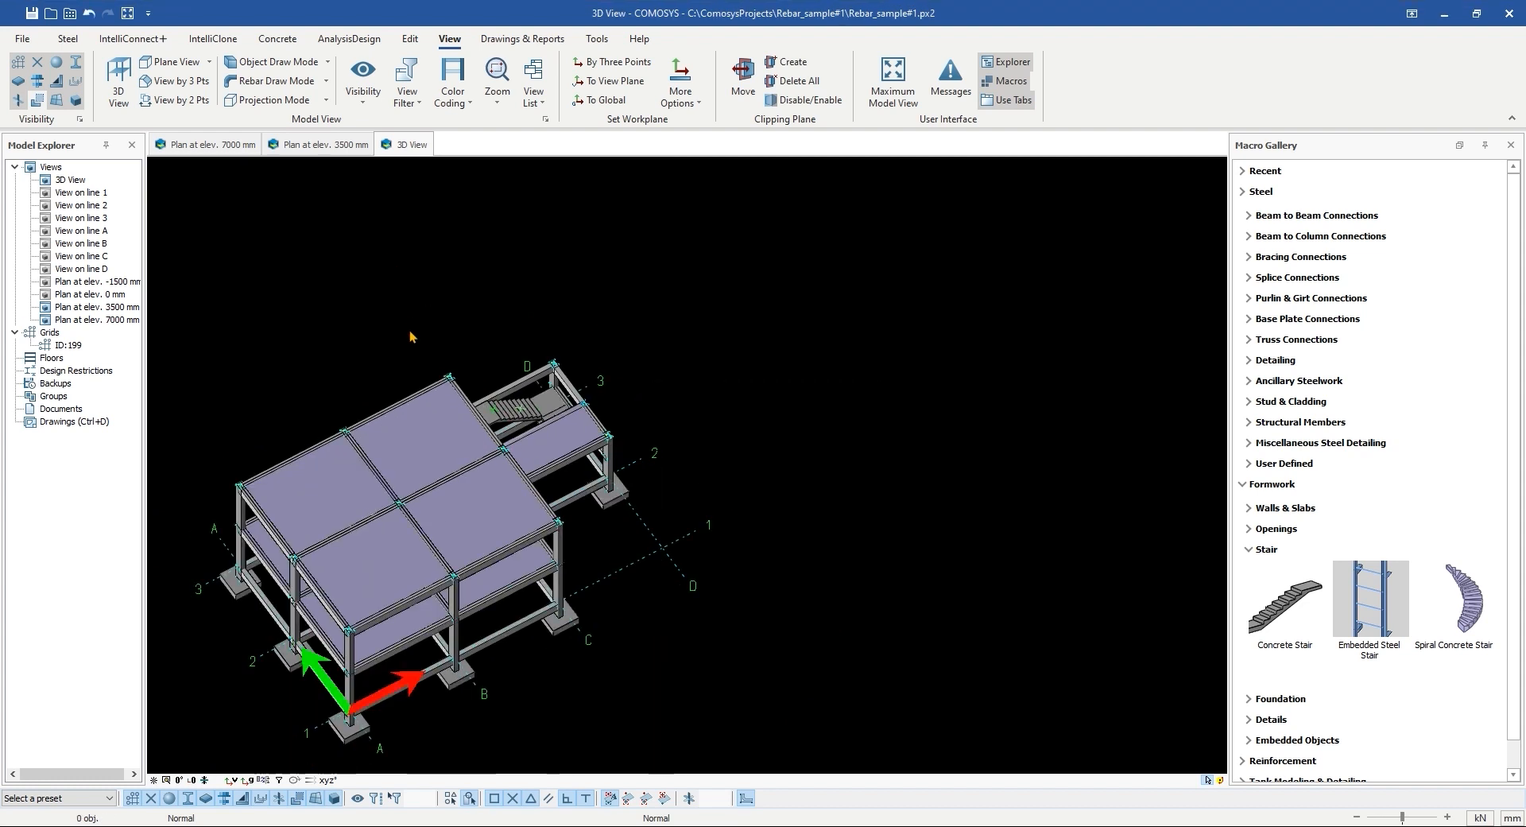
middle_drag(410, 332, 344, 276)
click(30, 13)
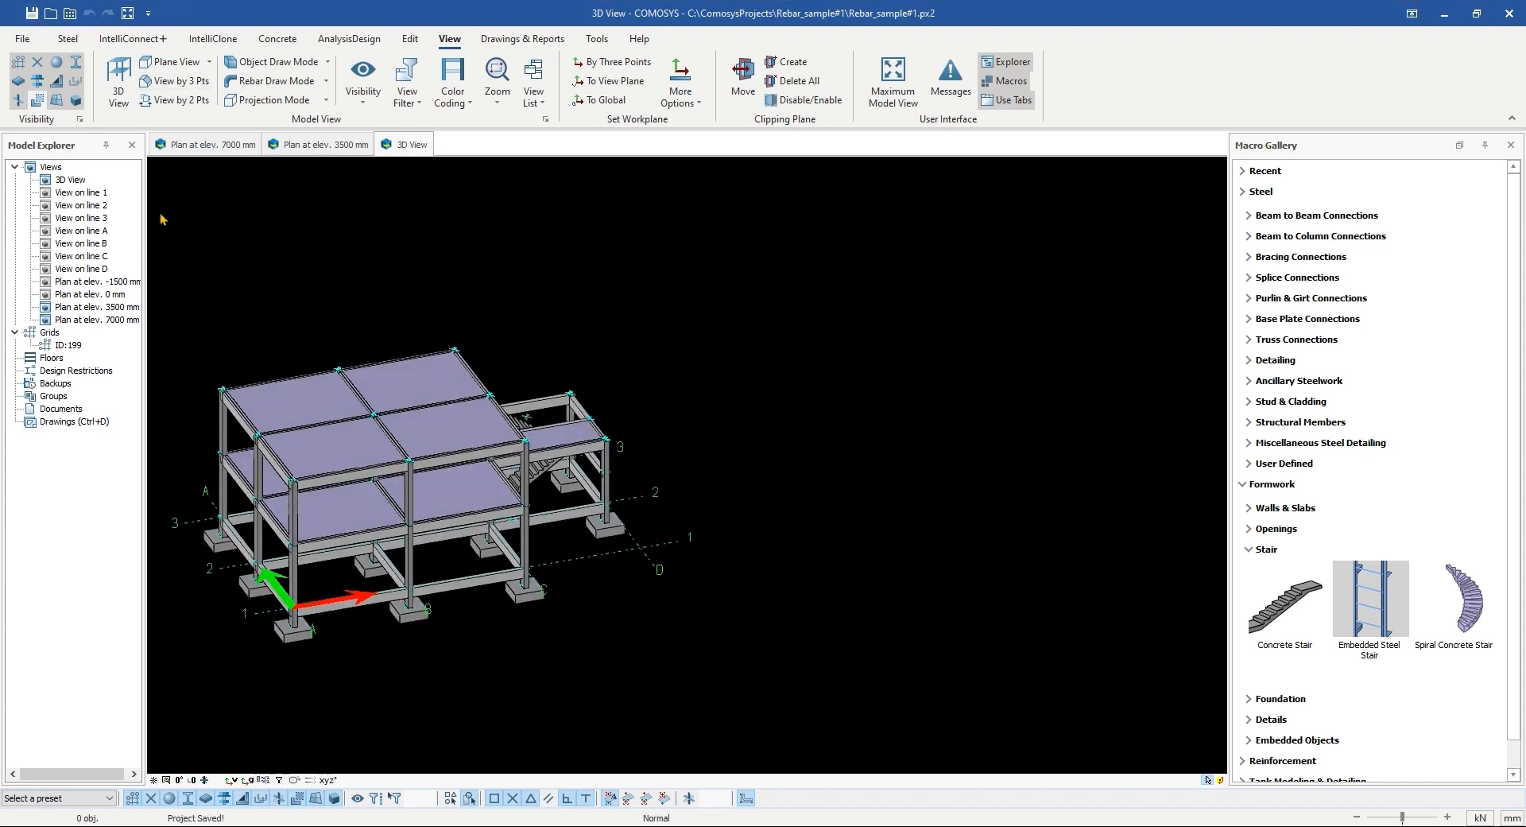
click(39, 64)
middle_drag(349, 465, 673, 501)
scroll(674, 503, up, 3)
scroll(673, 503, down, 5)
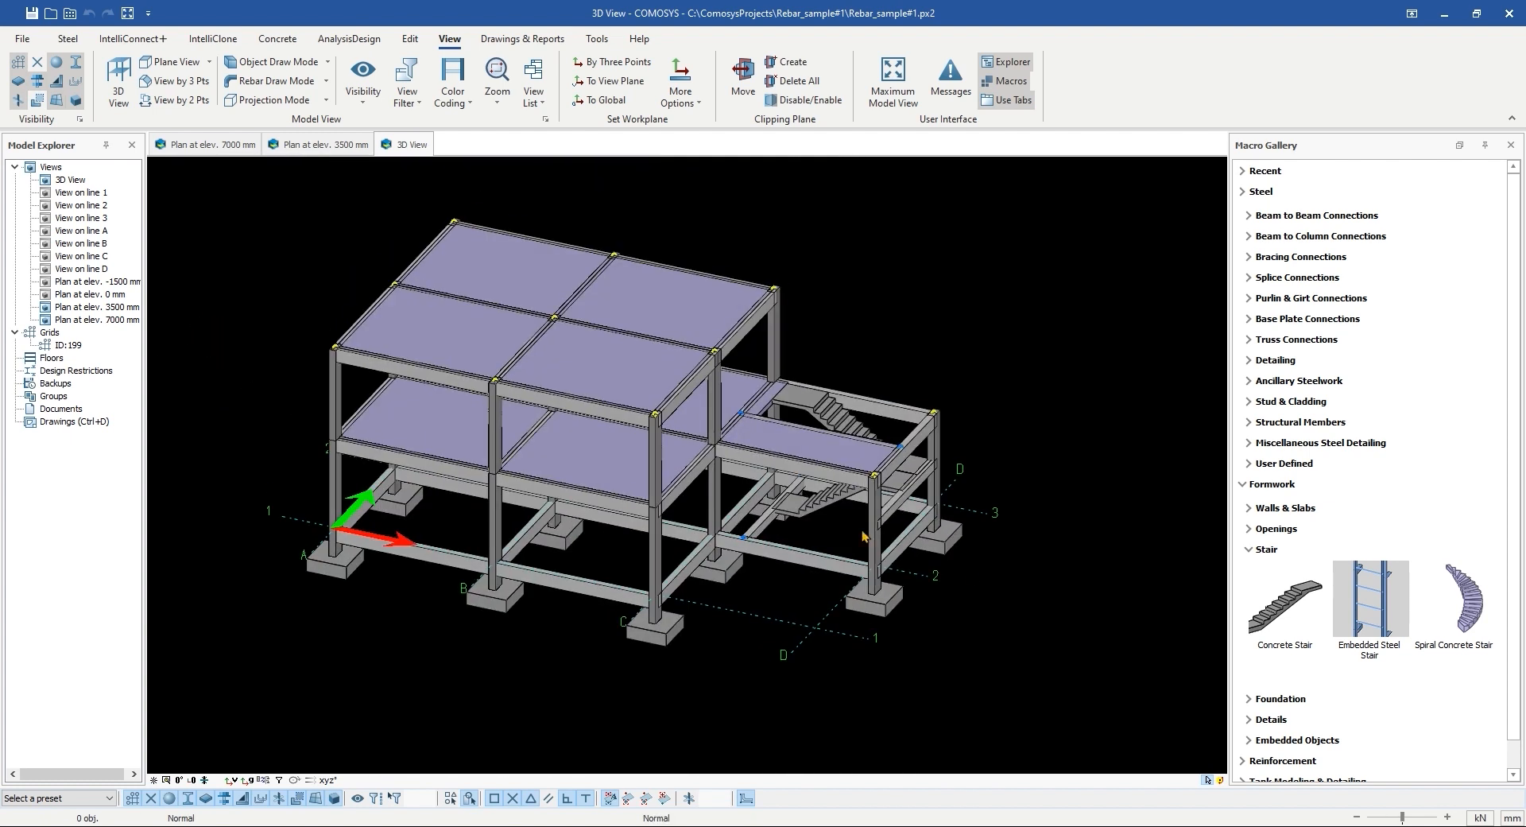
Step: Open the Single Footing Reinforcement macro from the container rebar macros
click(1242, 484)
click(1244, 504)
click(1249, 549)
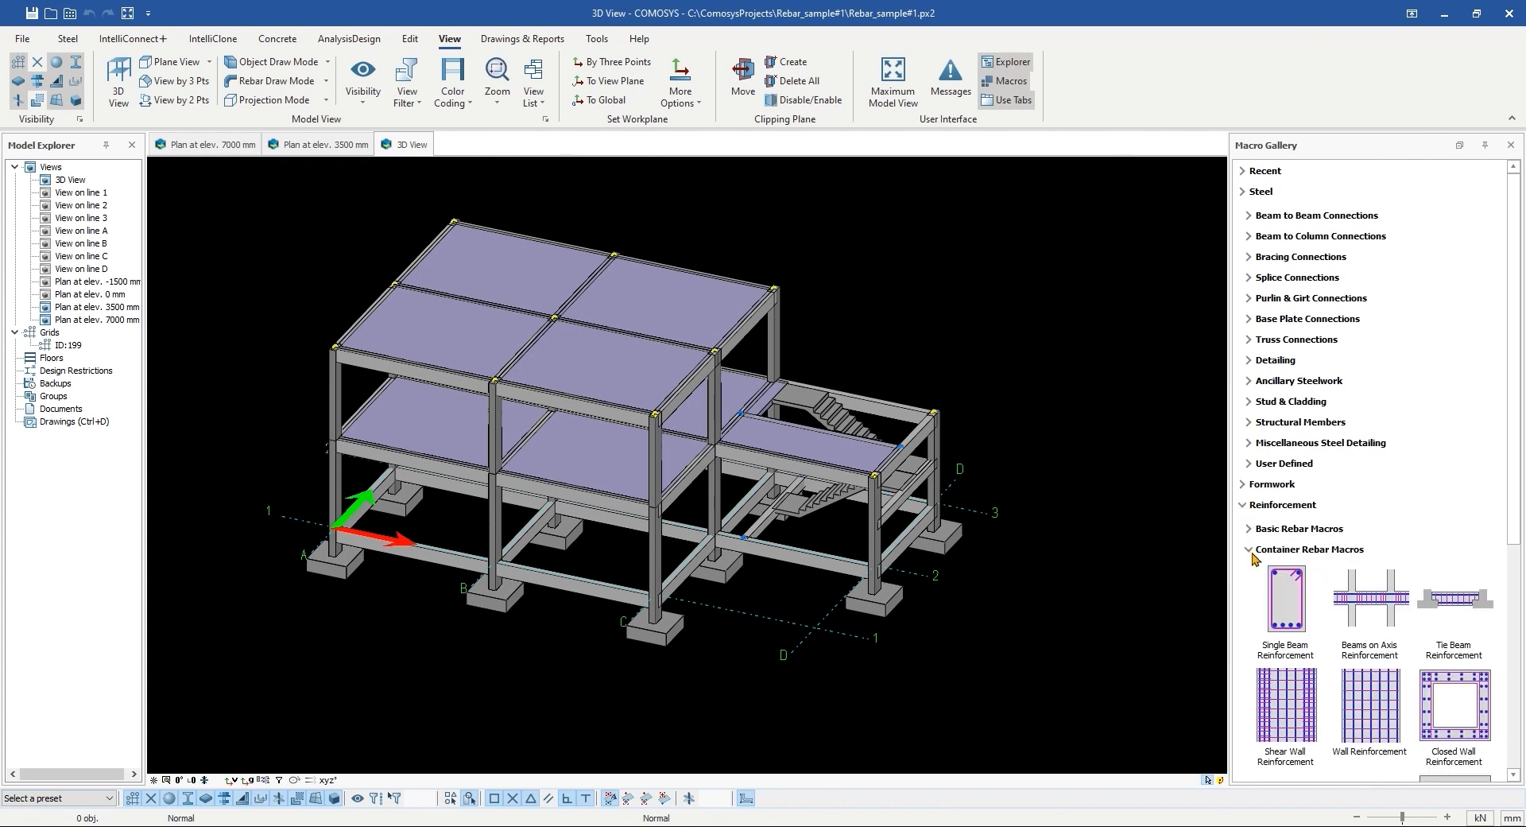
scroll(1285, 616, down, 4)
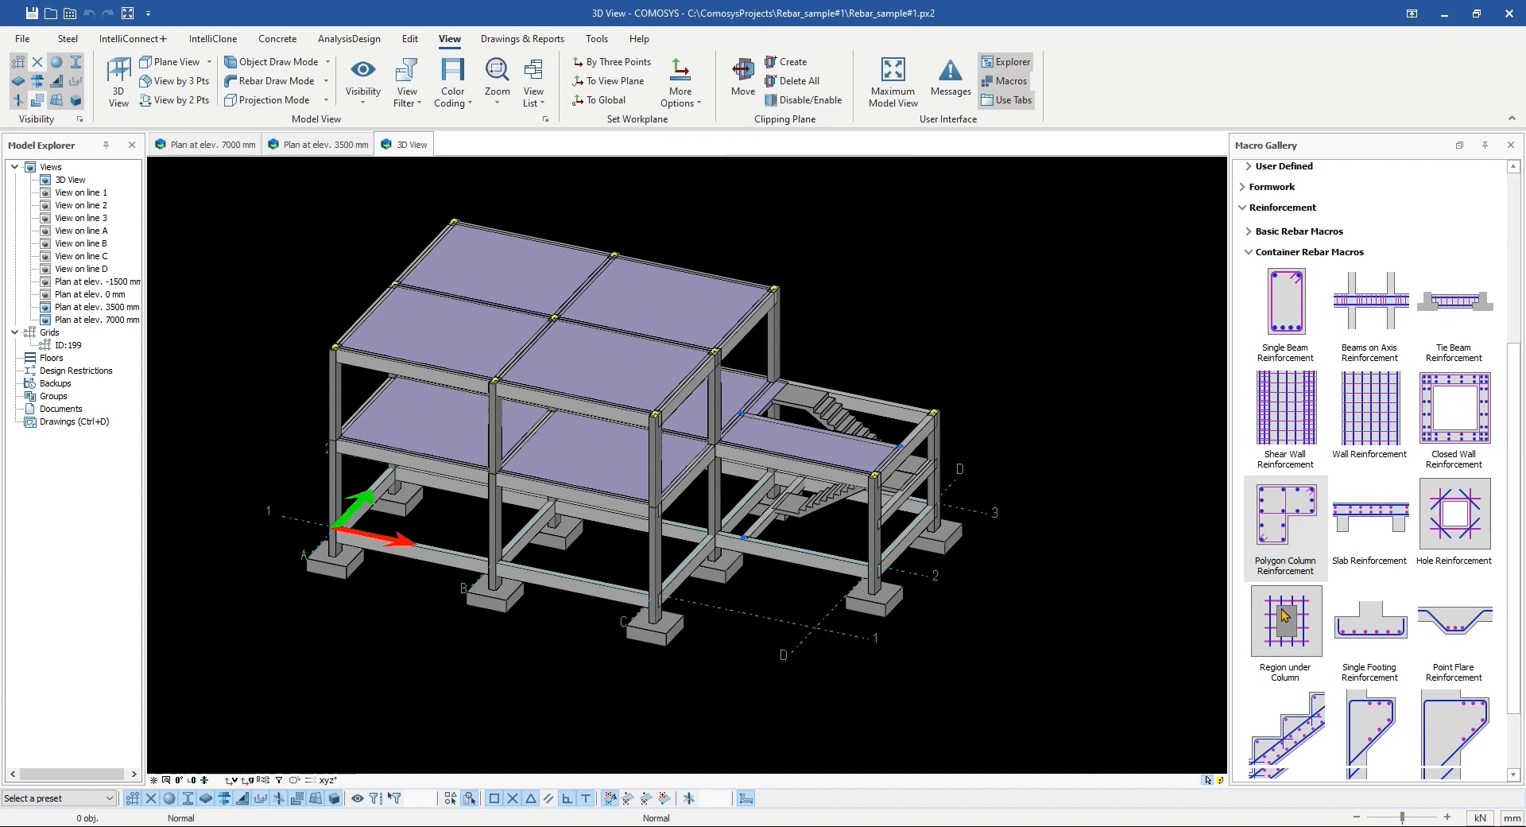
scroll(1285, 615, down, 1)
double_click(1370, 588)
Step: Load the F1 preset into the footing reinforcement macro
click(639, 209)
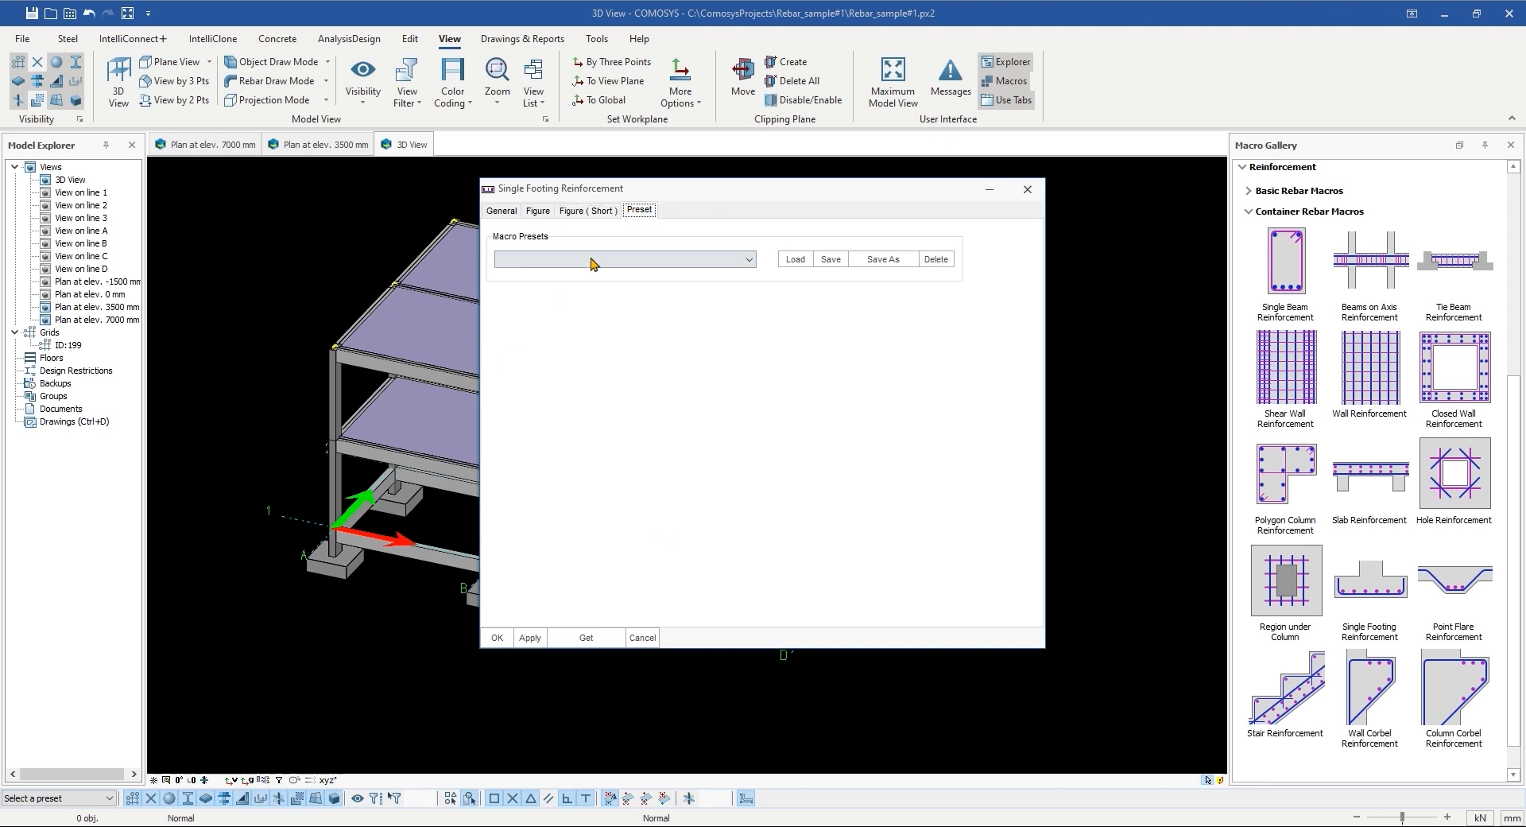
click(604, 259)
click(509, 274)
click(795, 259)
Step: Review the footing macro's general and figure settings, including the spacing and hook data of the Top Main bars
click(502, 211)
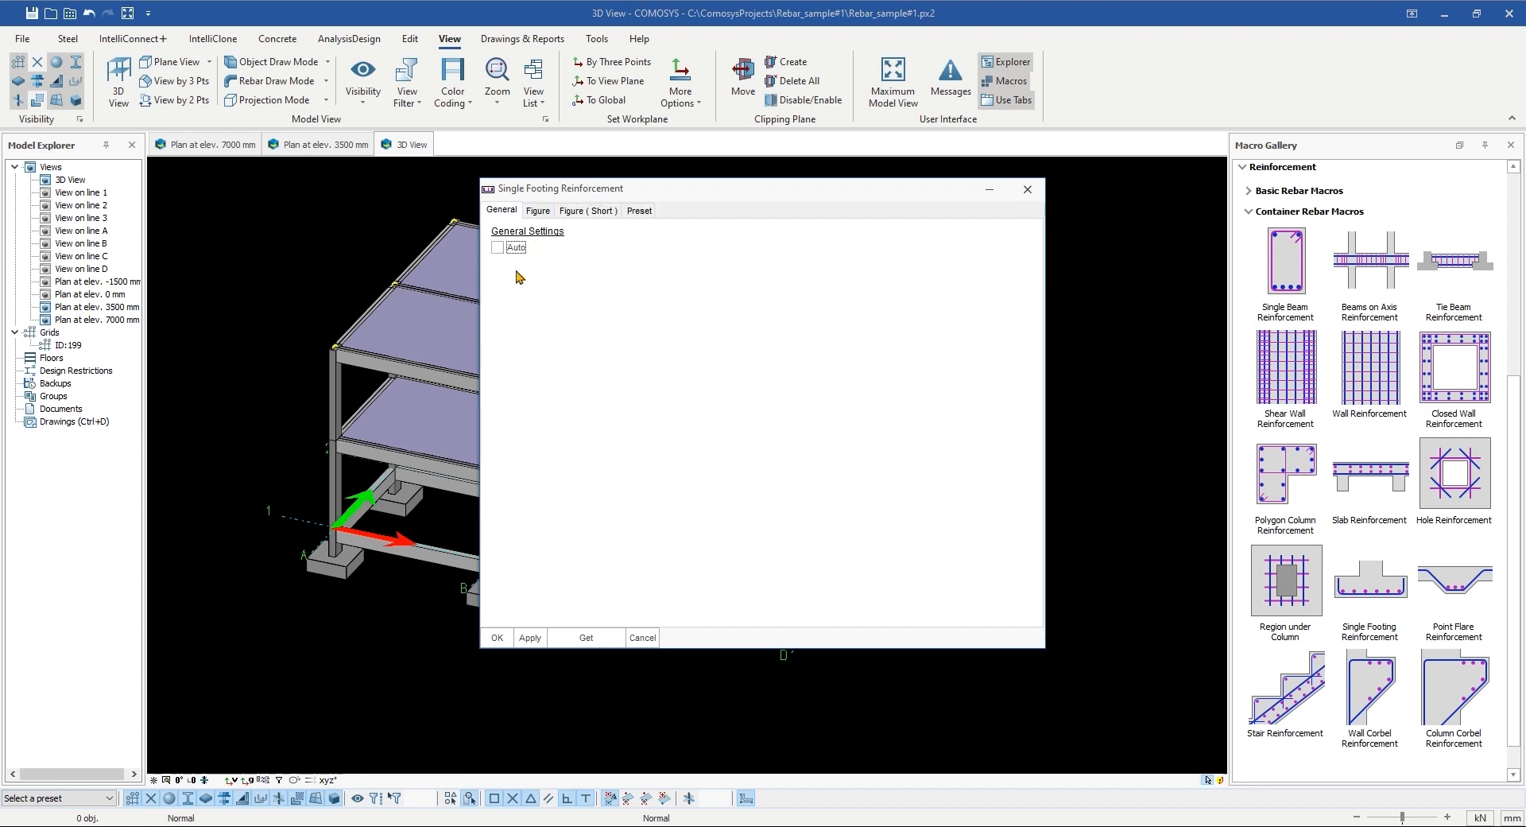
click(539, 211)
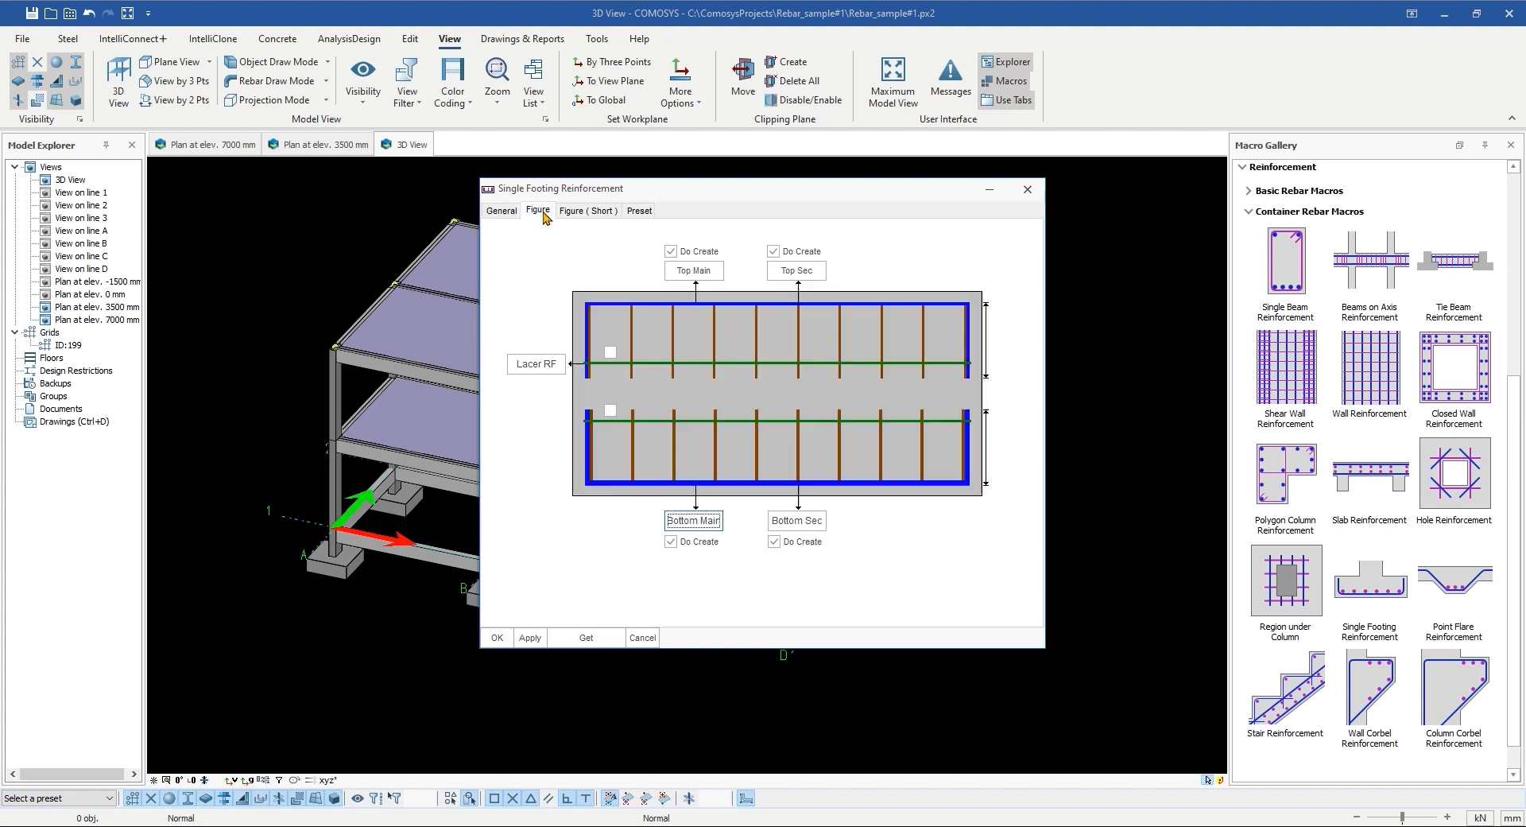
double_click(612, 352)
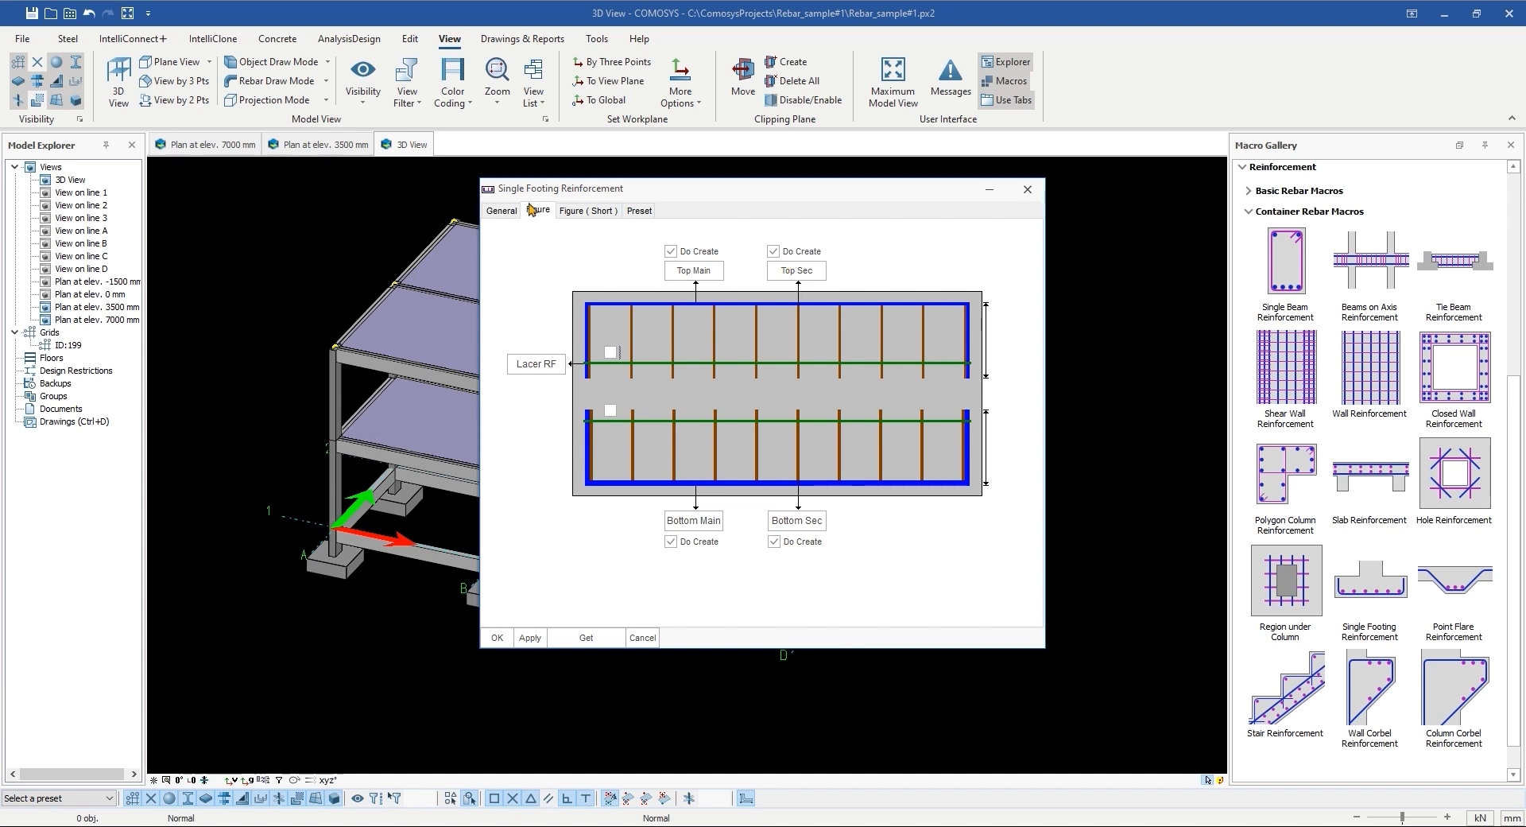
click(684, 271)
click(652, 442)
click(671, 308)
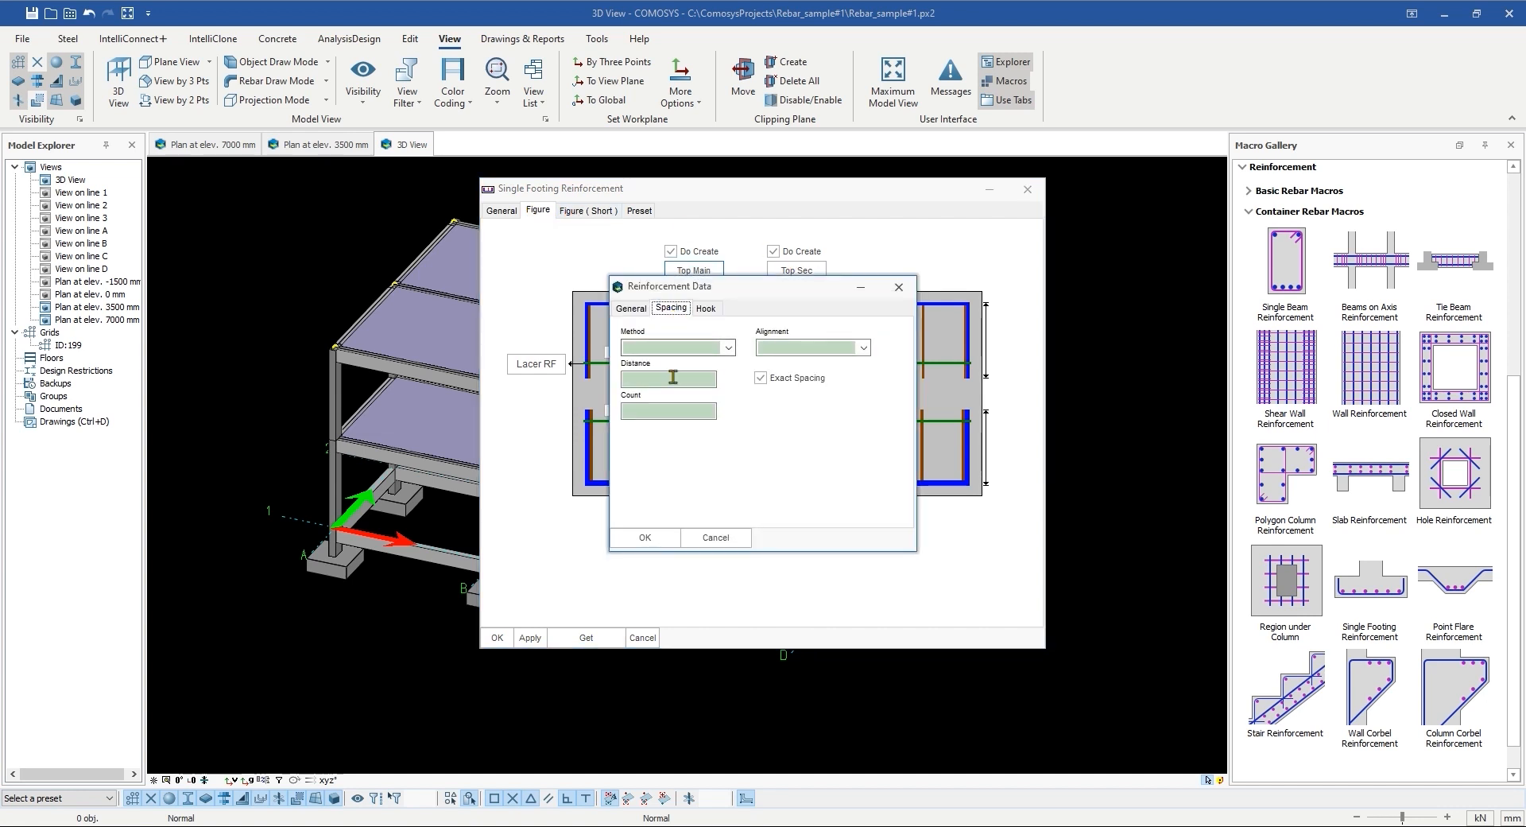
click(706, 307)
click(644, 537)
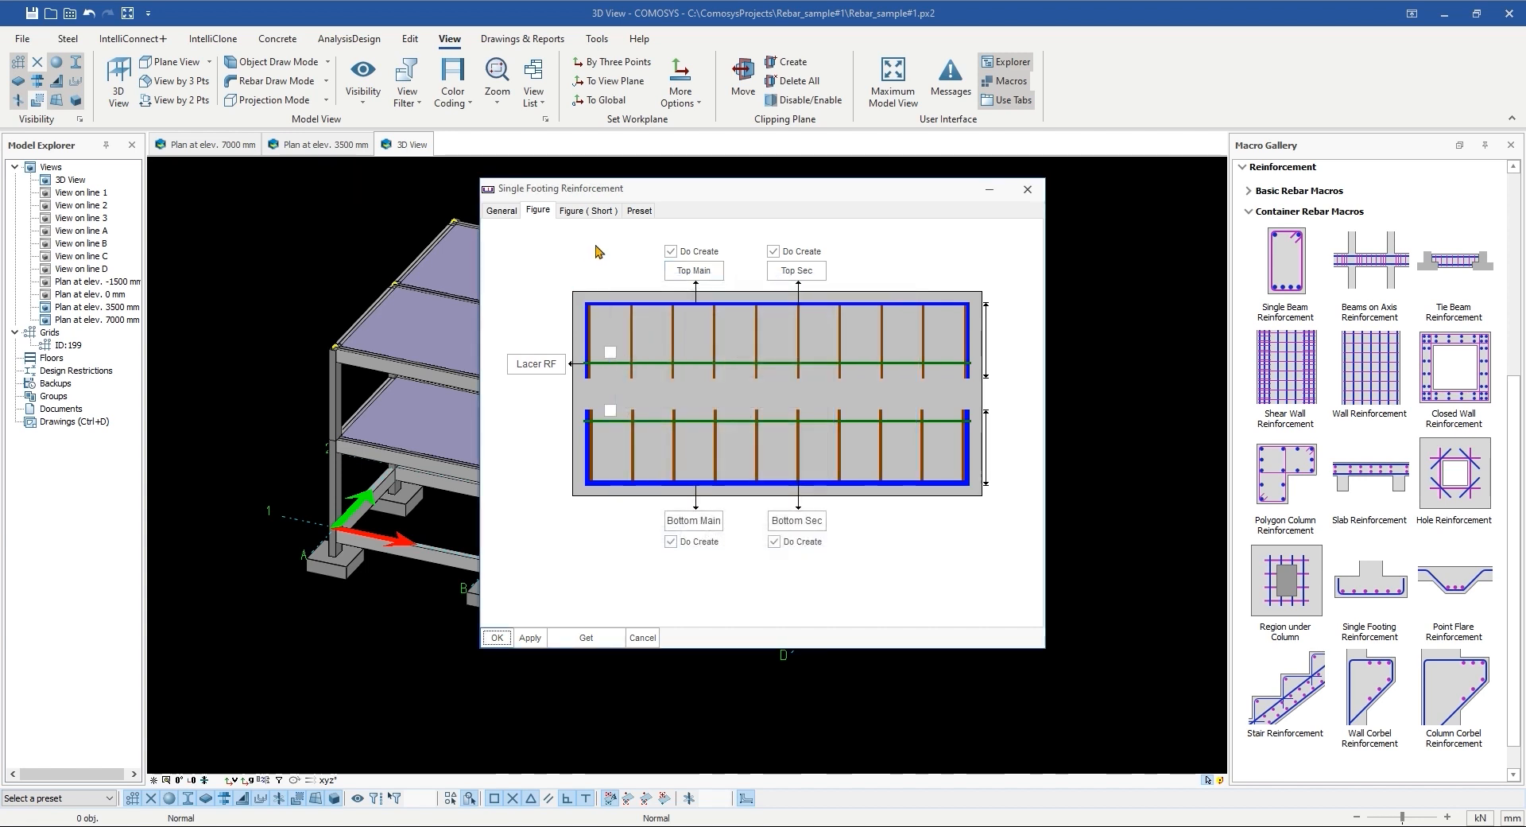
Step: Set both the top and bottom vertical bar leg dimensions to 175 in the footing's short figure
click(573, 213)
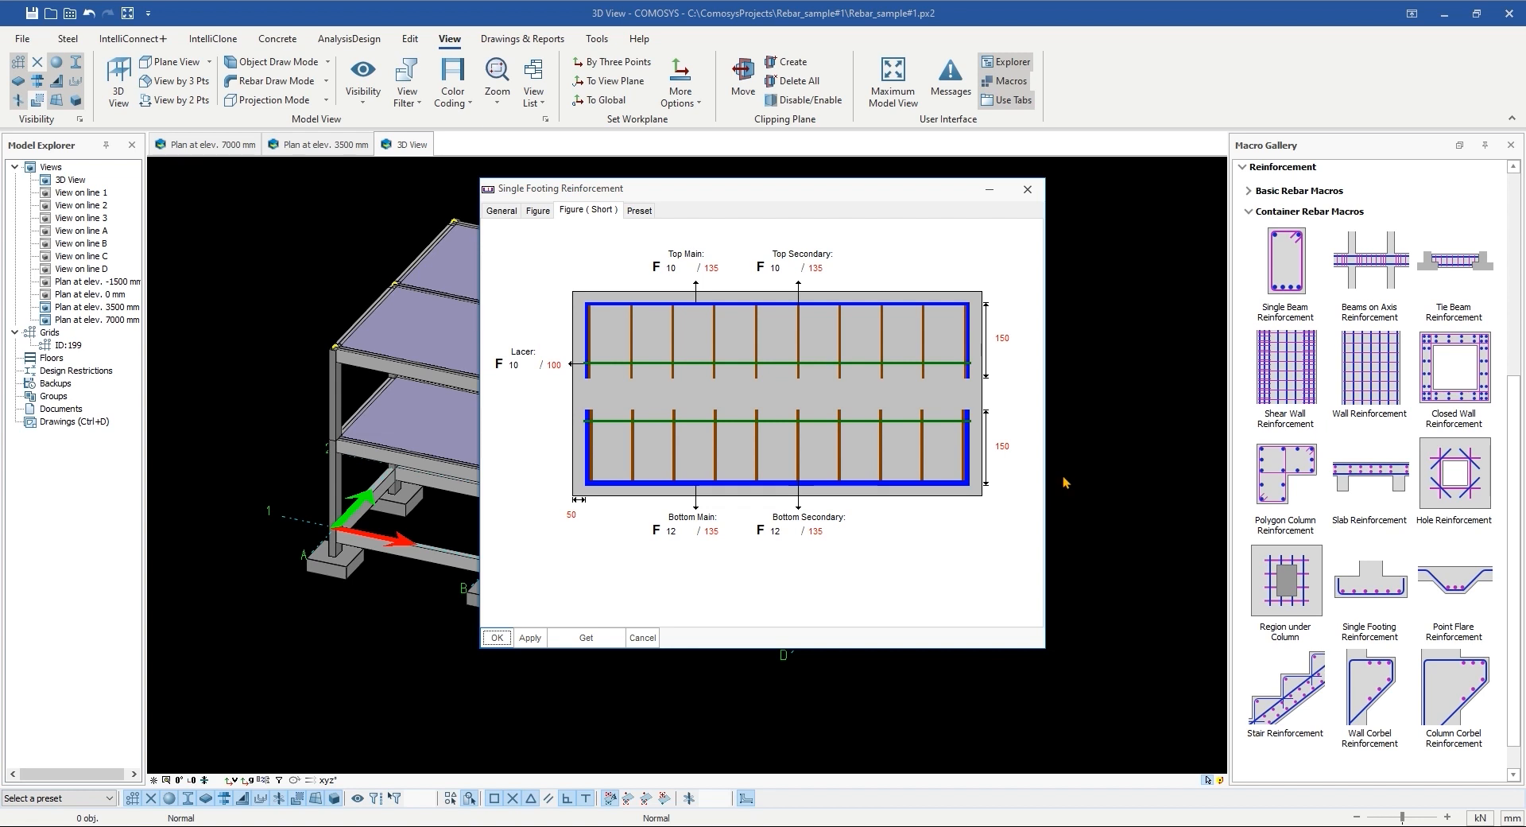
click(1006, 450)
click(1001, 342)
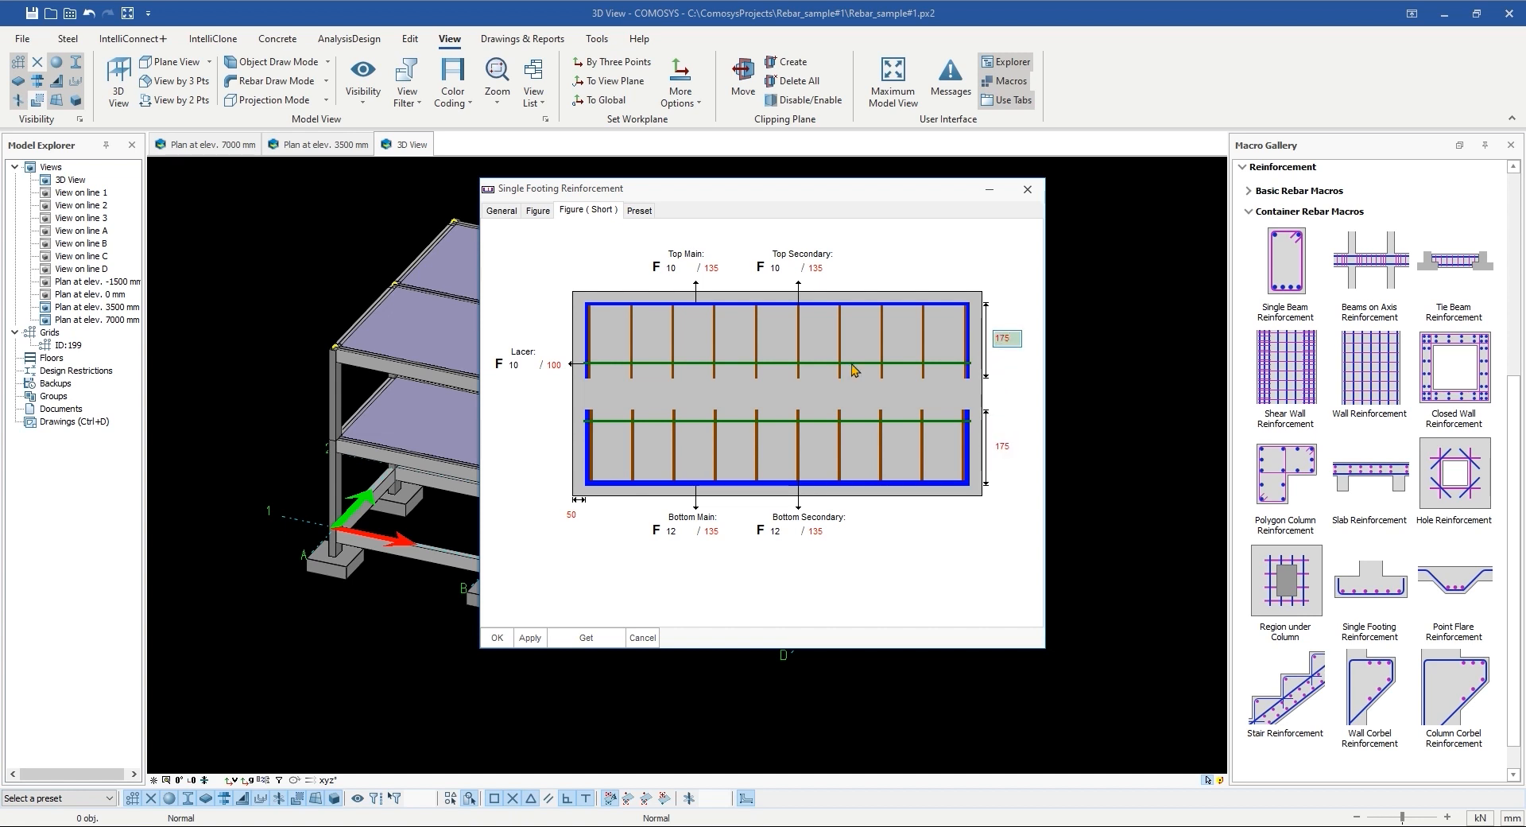
Step: Save the F1 preset and apply the footing reinforcement settings
click(637, 211)
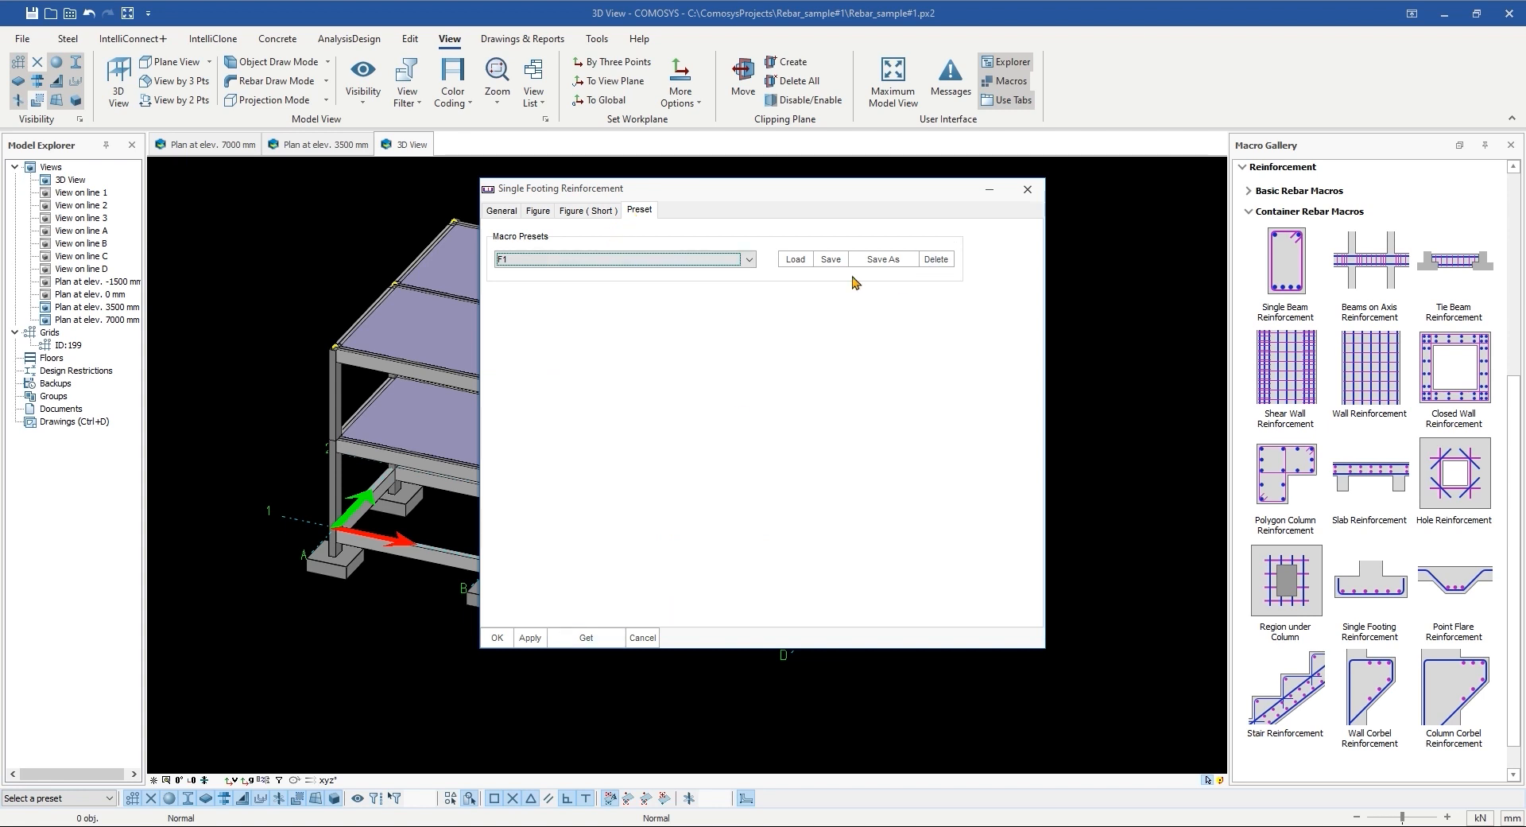
click(831, 259)
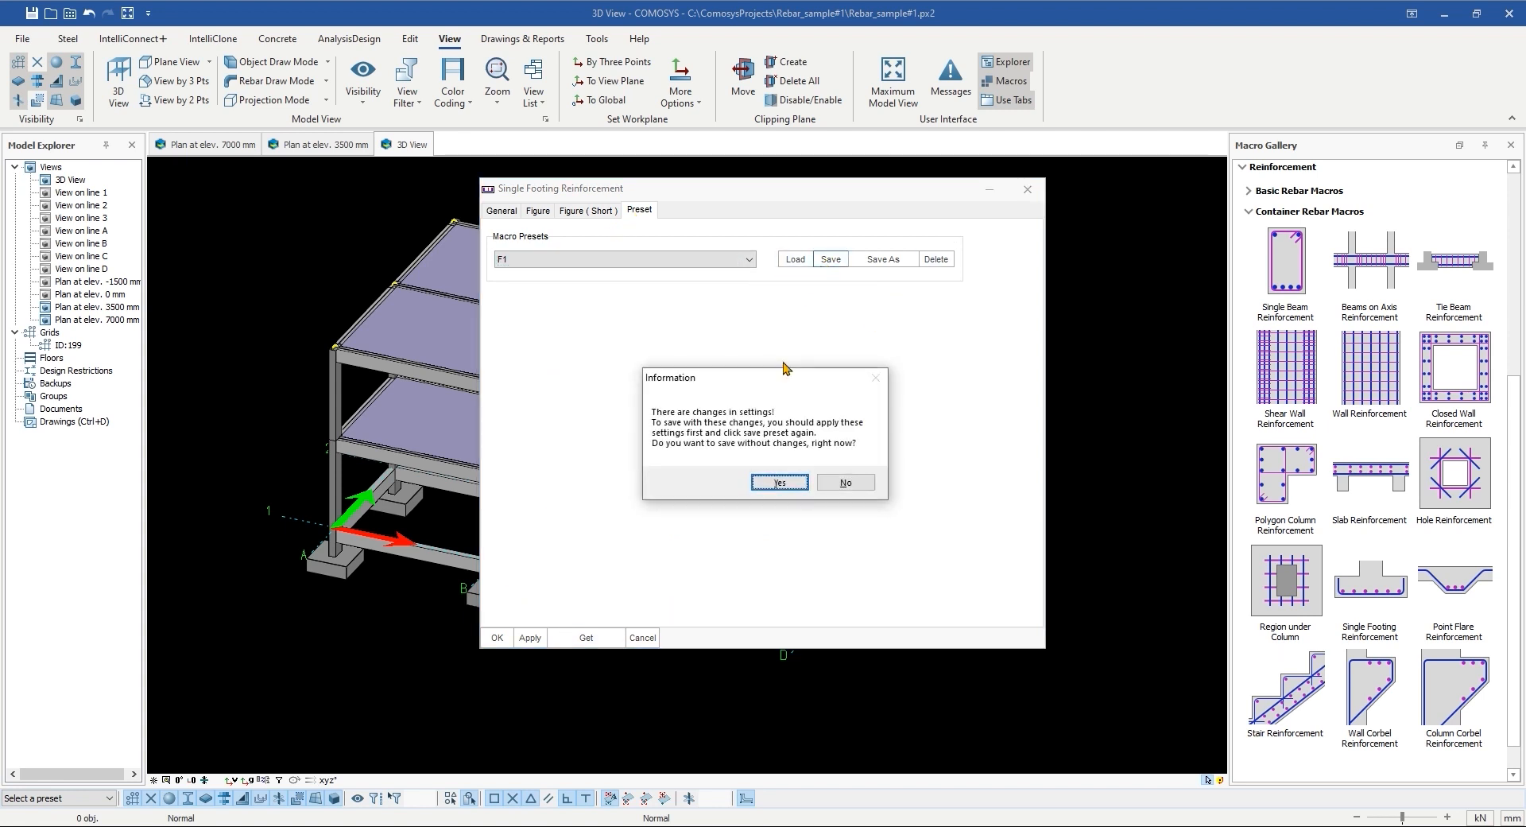
click(780, 489)
click(531, 641)
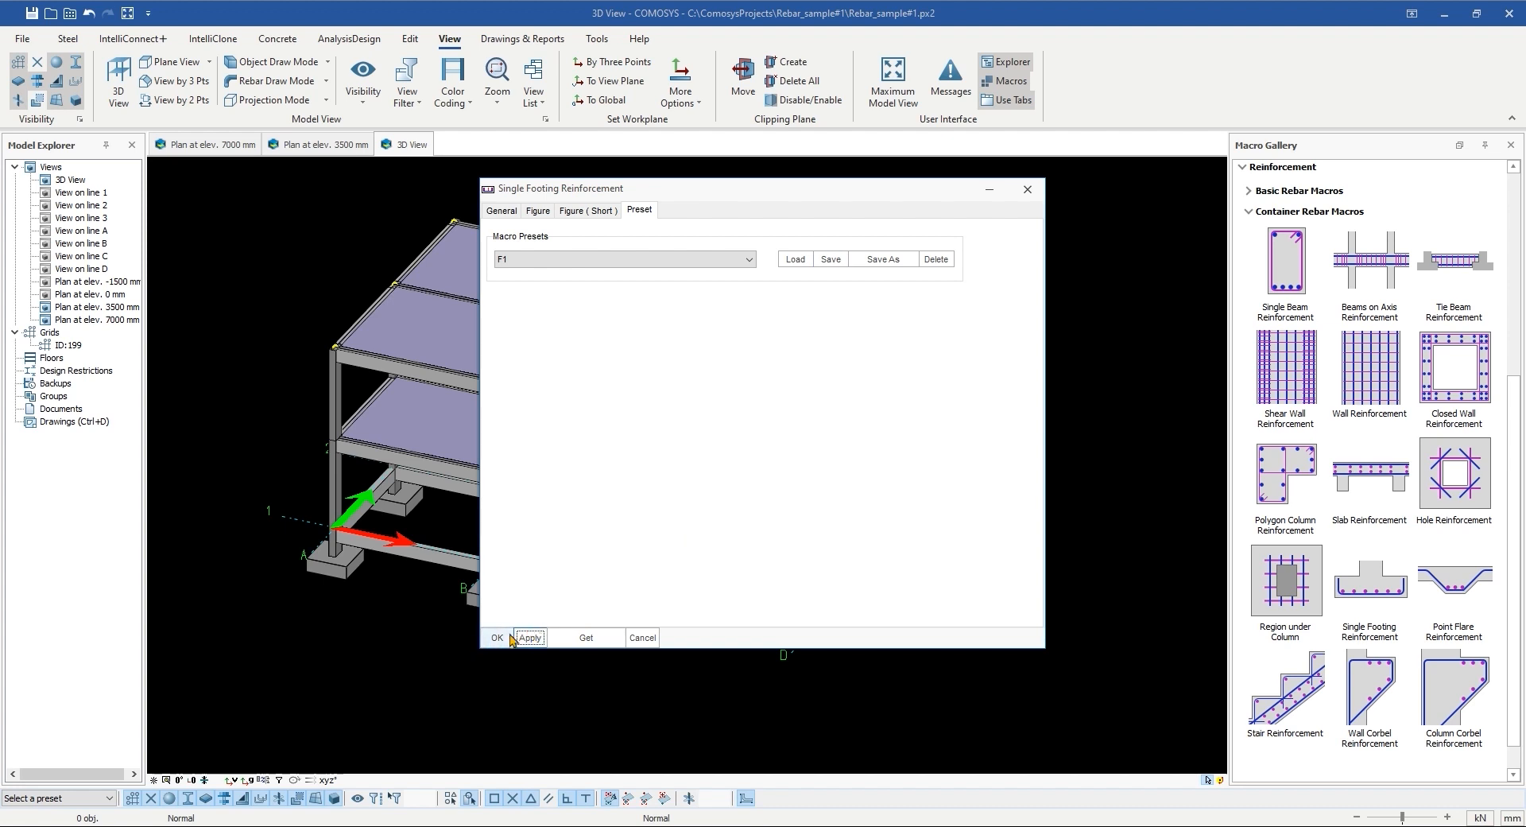
click(507, 638)
Step: Open the Plan at elev. 0 mm view and show it in perspective with the footings exposed
middle_drag(966, 626, 946, 538)
scroll(589, 579, up, 1)
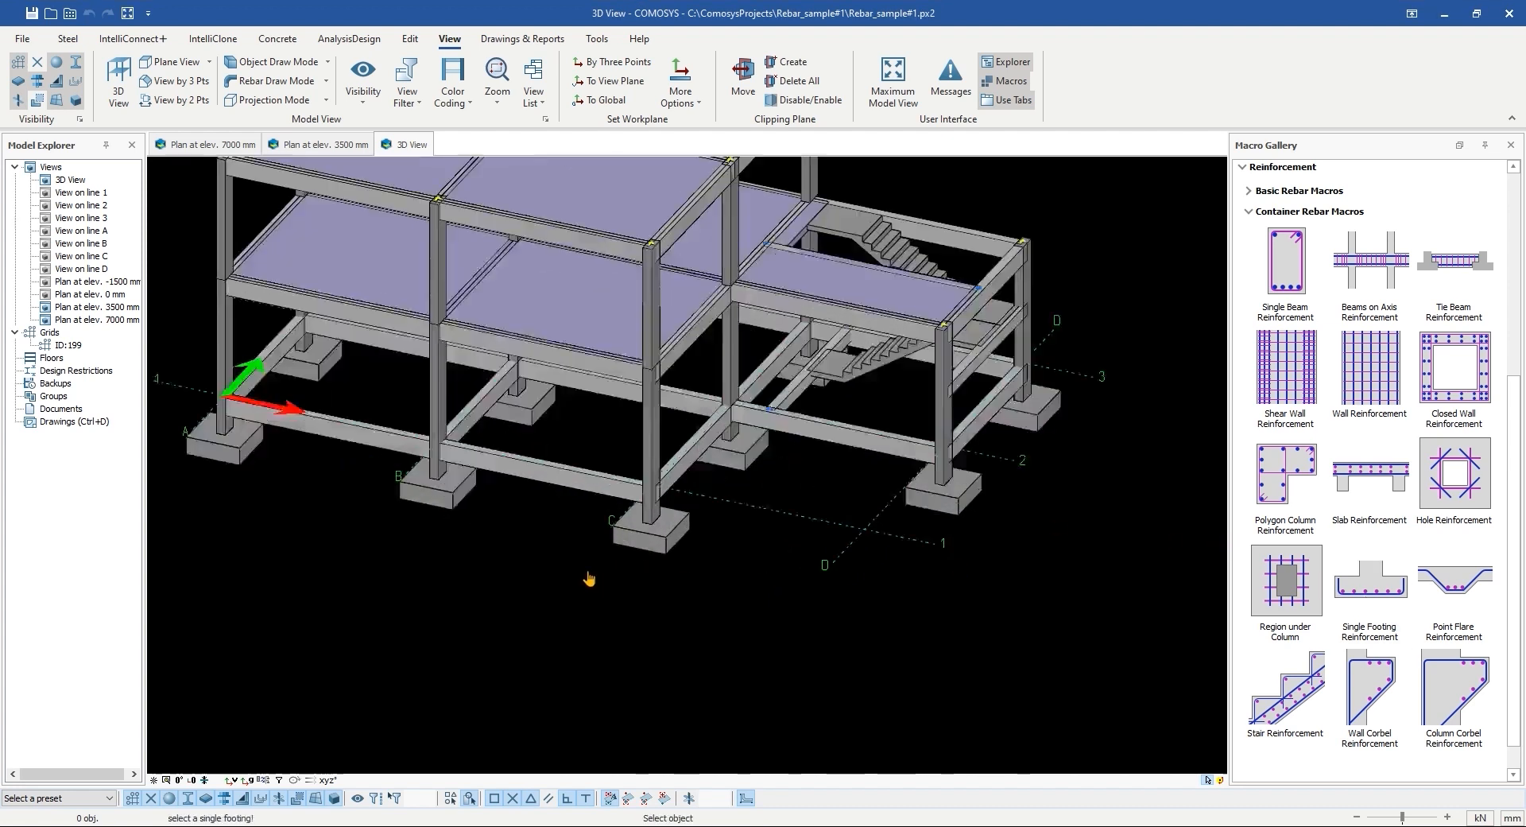
scroll(954, 552, up, 2)
scroll(749, 538, down, 2)
middle_drag(749, 538, 382, 369)
scroll(922, 563, down, 2)
double_click(106, 296)
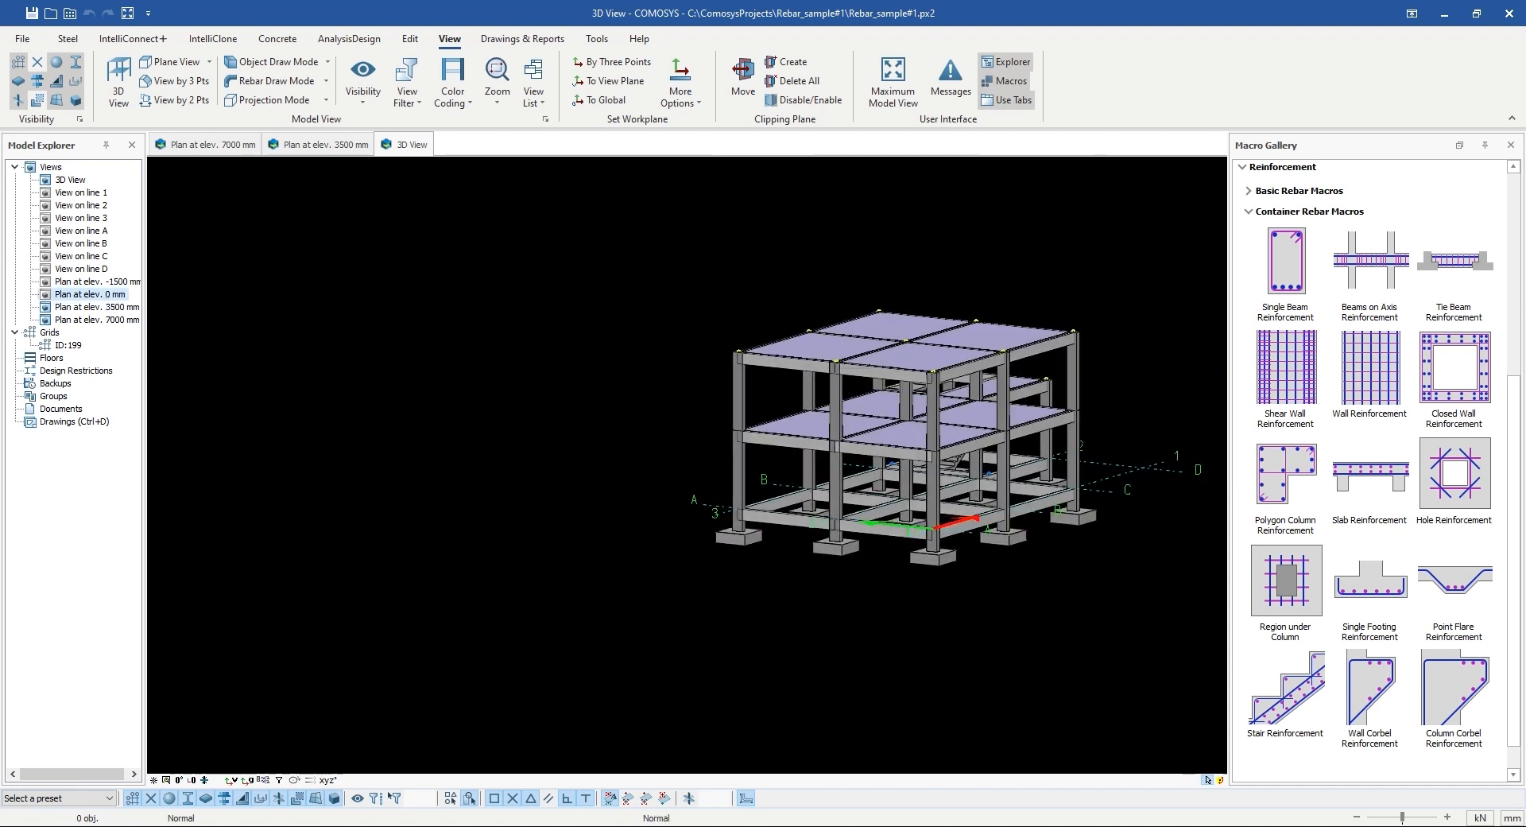
scroll(664, 481, down, 2)
middle_drag(642, 461, 648, 494)
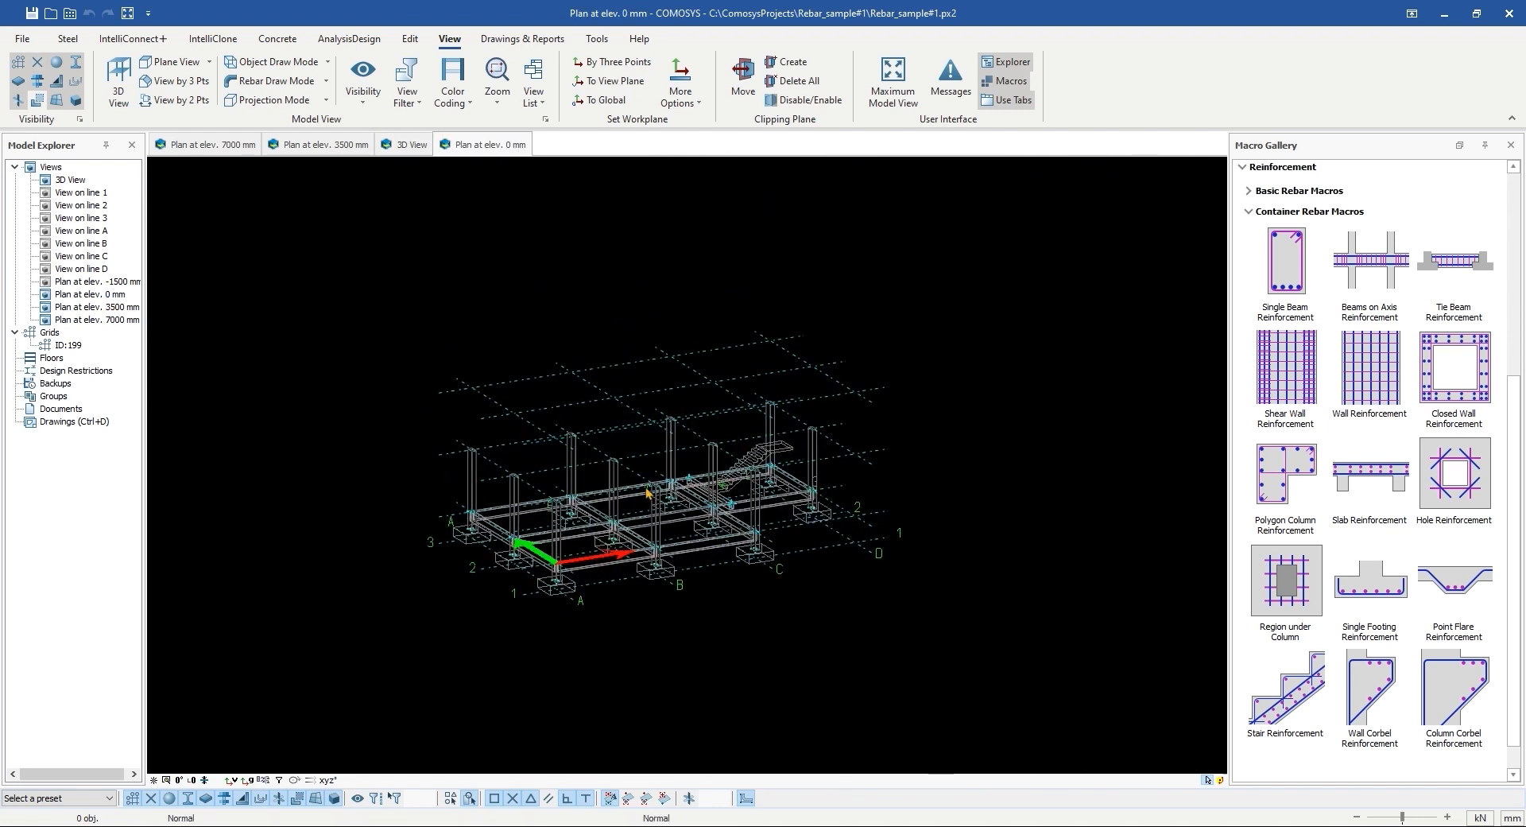
Step: Show only 0. Level of the grid in the plan view and display the model shaded
scroll(647, 496, up, 2)
double_click(1023, 301)
click(846, 374)
click(846, 363)
click(846, 353)
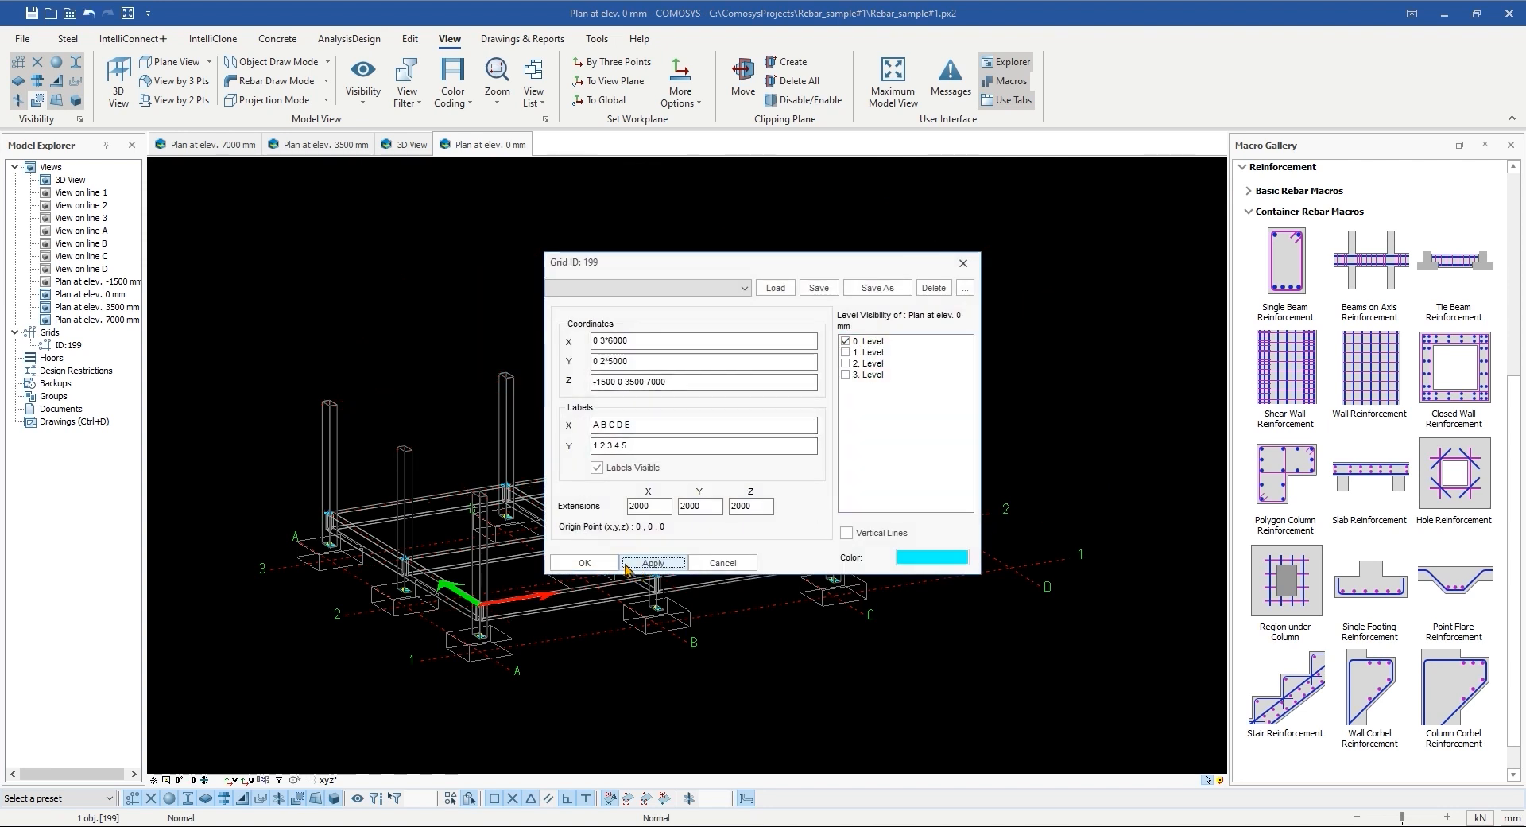
click(585, 562)
middle_drag(550, 535, 589, 457)
right_click(415, 254)
key(Escape)
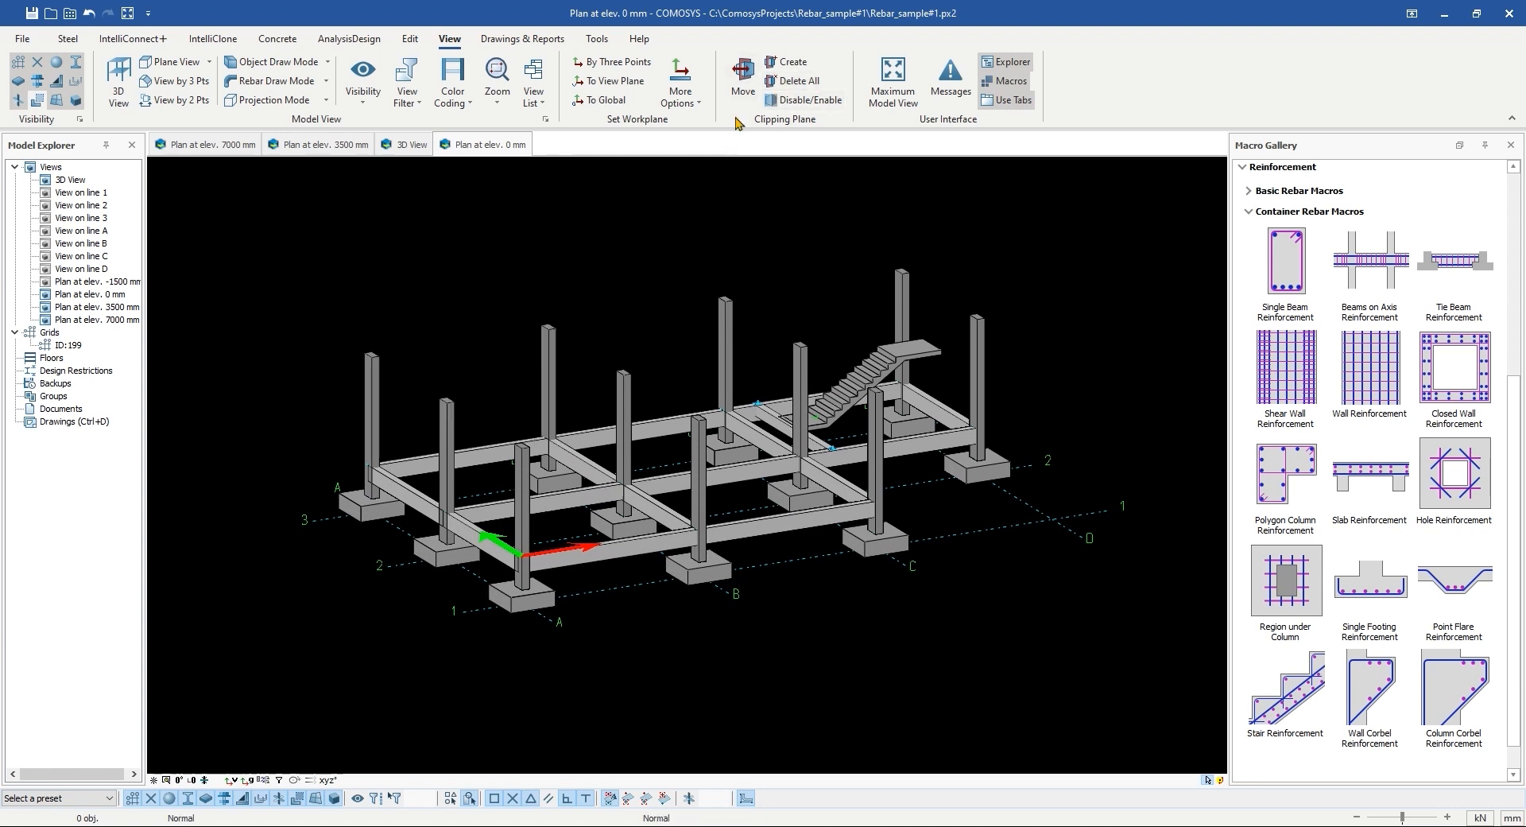
Step: Move the plan view's clipping plane to just above the footings, keeping short column stubs, and save the project
scroll(445, 556, up, 6)
click(472, 527)
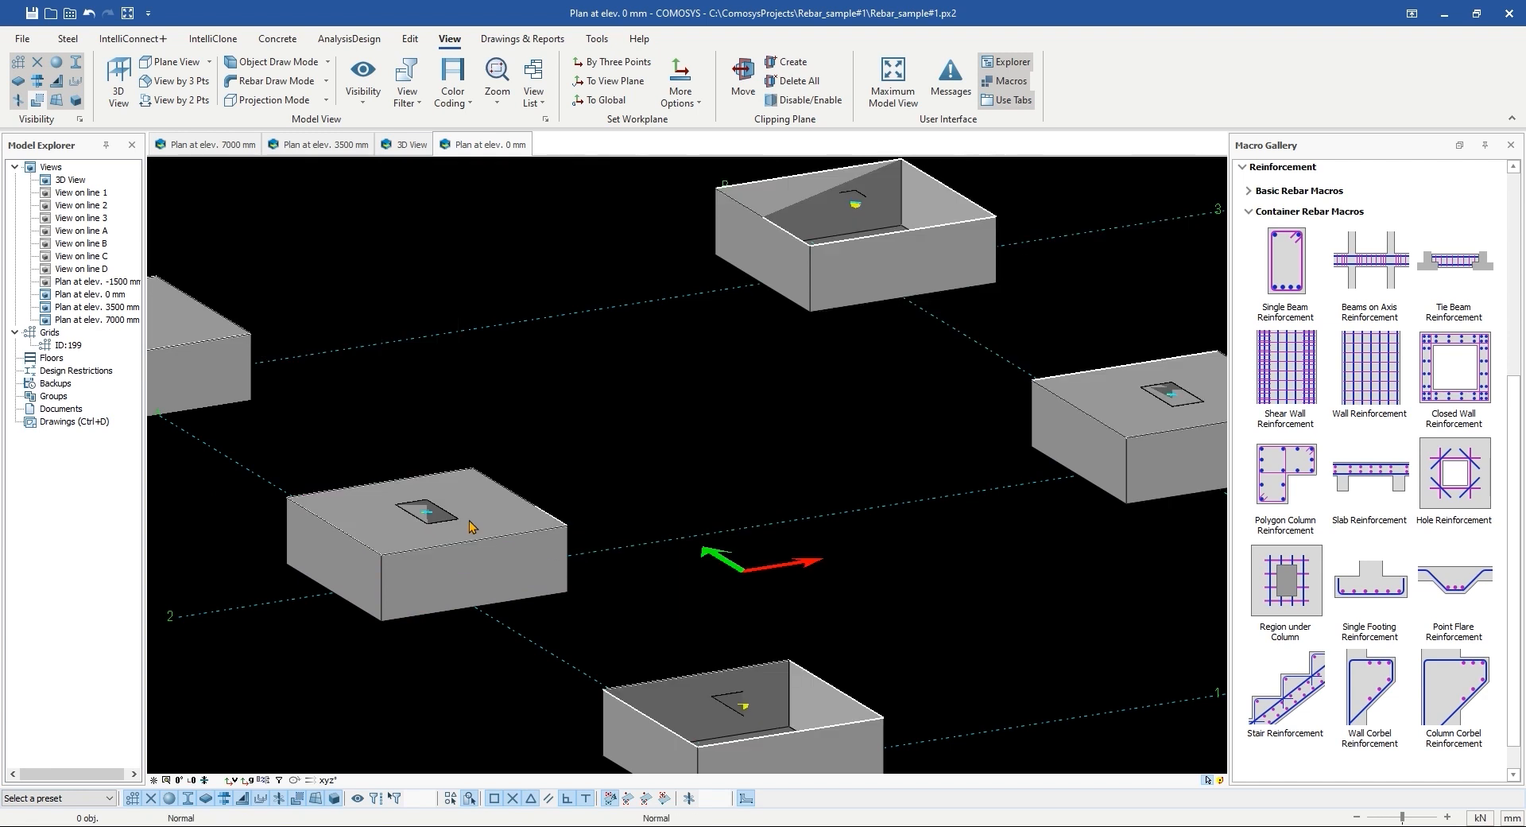
scroll(471, 526, down, 6)
click(743, 79)
drag(695, 374, 692, 364)
right_click(592, 262)
click(482, 302)
right_click(482, 302)
click(487, 302)
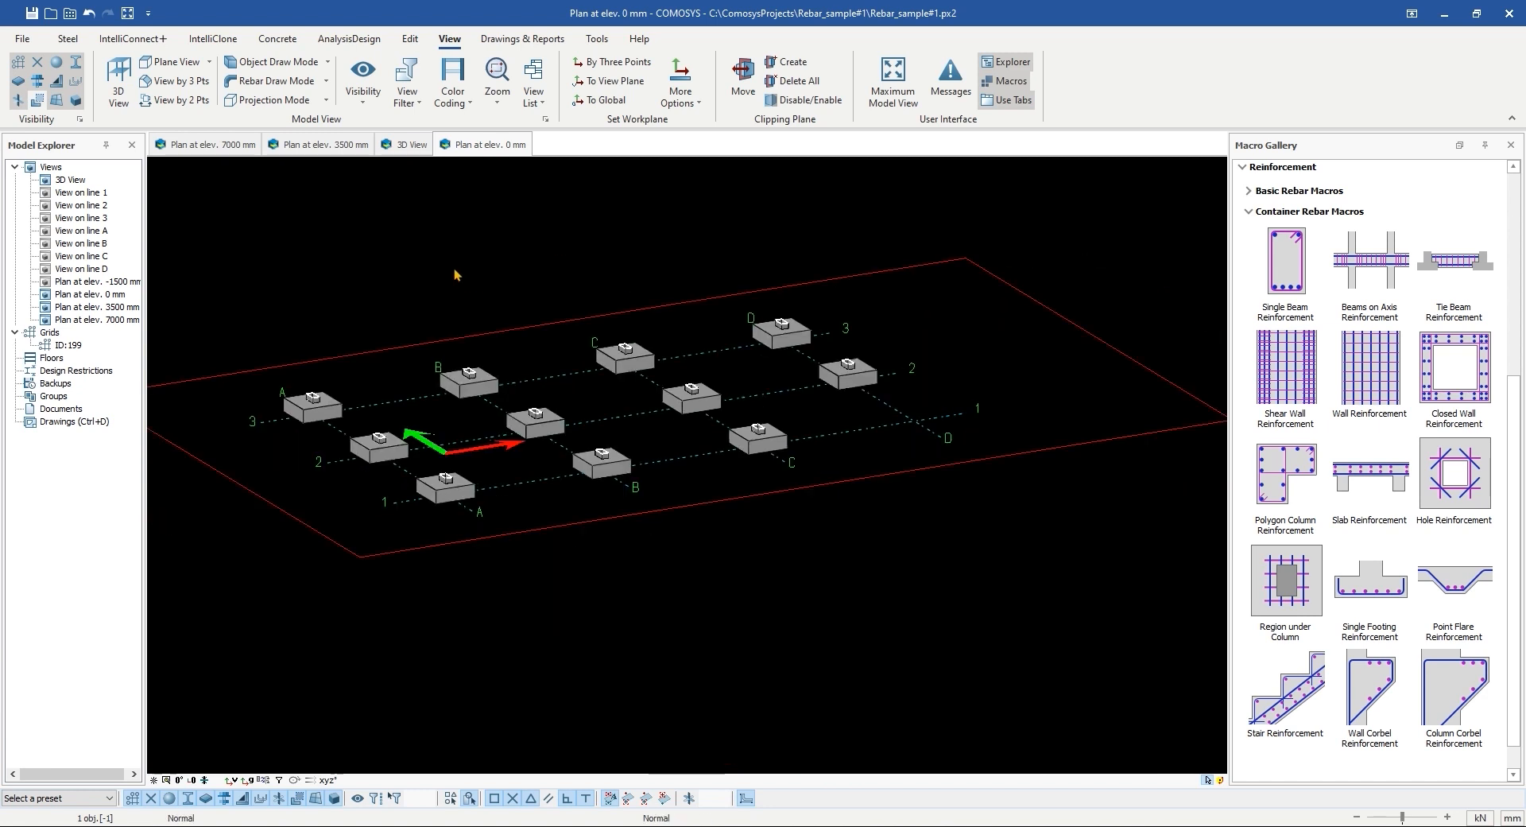
key(ctrl+s)
Step: Reinforce the footing at grid intersection A-1 with the Single Footing Reinforcement macro
middle_drag(642, 377, 763, 468)
click(1369, 617)
scroll(556, 541, up, 4)
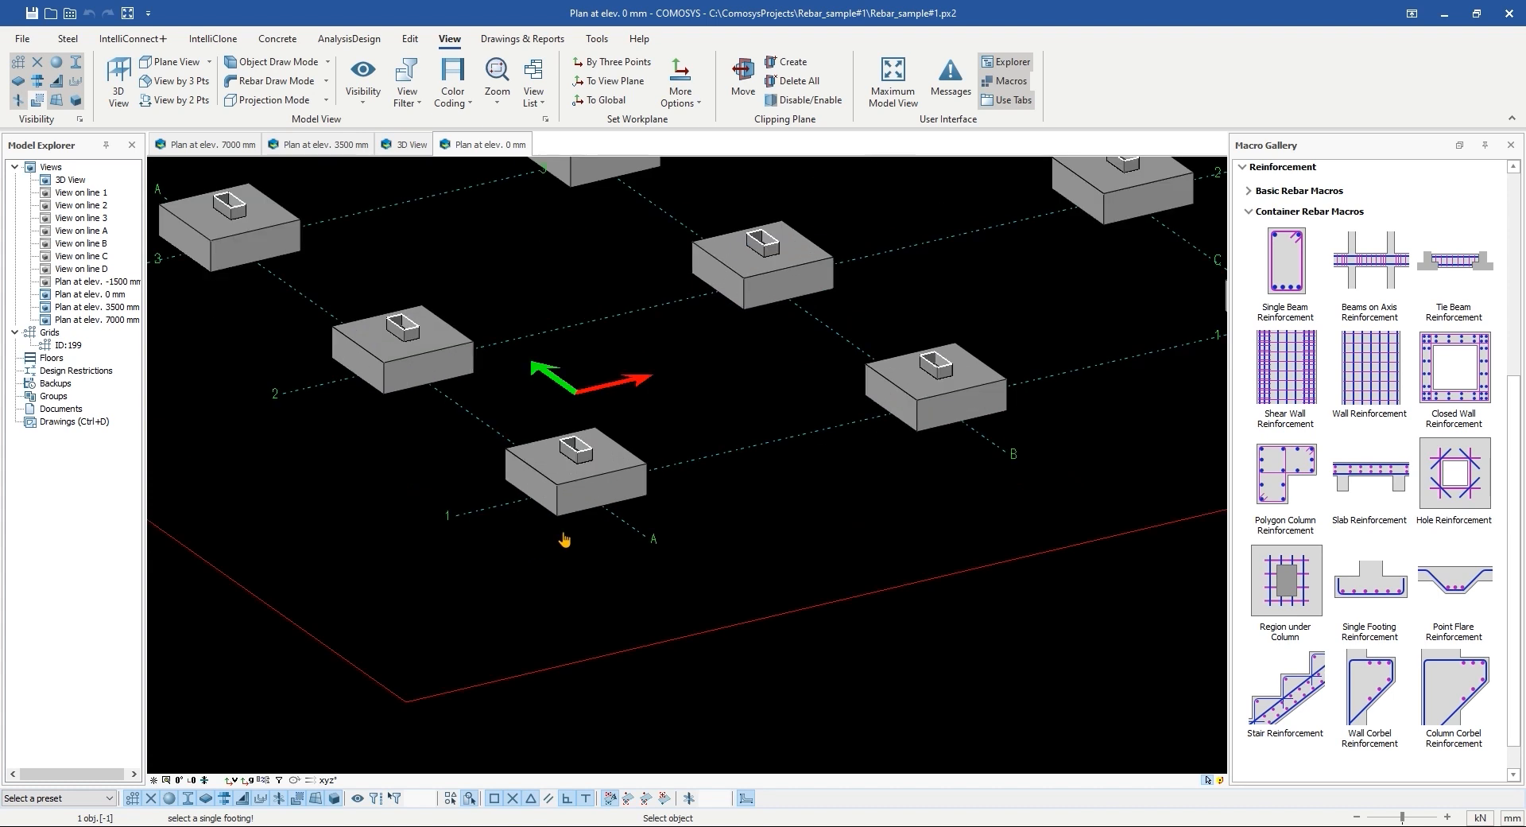
click(569, 537)
scroll(565, 528, up, 1)
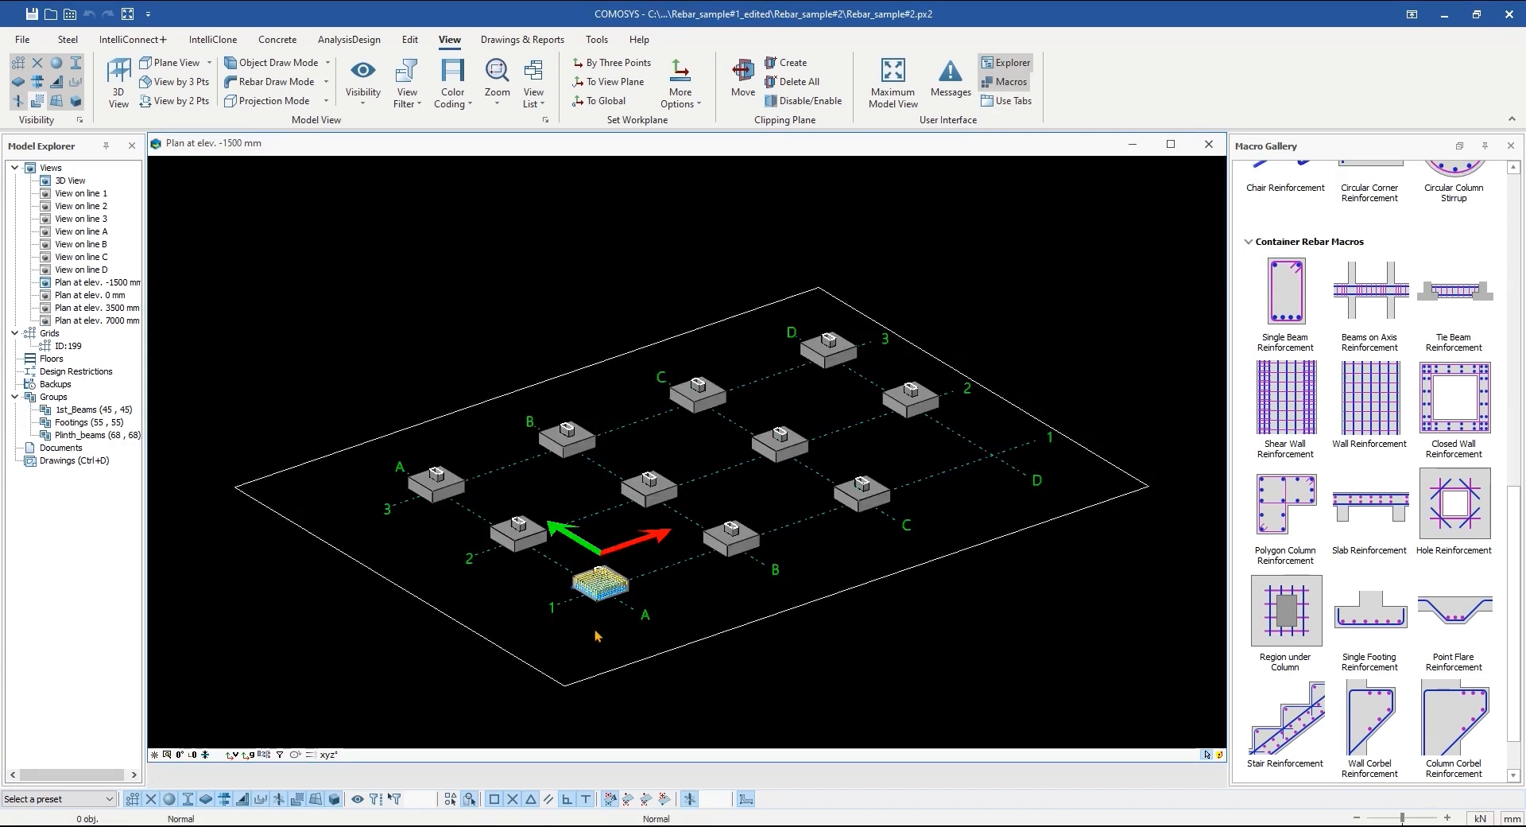
Step: Inspect the bars inside the footing at A-1 and select its whole reinforcement cage
scroll(584, 543, up, 5)
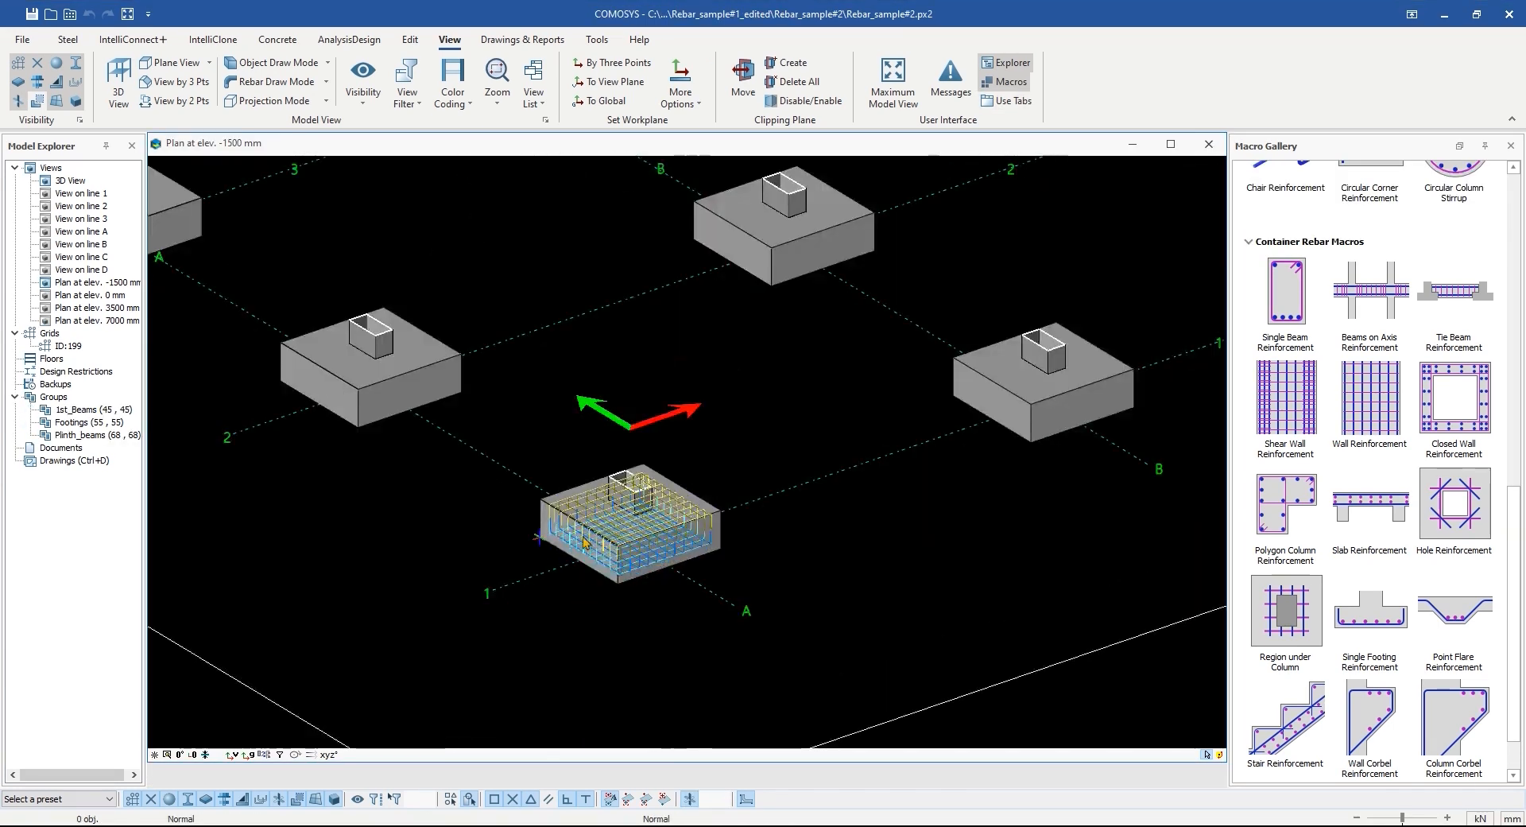
scroll(584, 543, up, 4)
scroll(403, 572, down, 3)
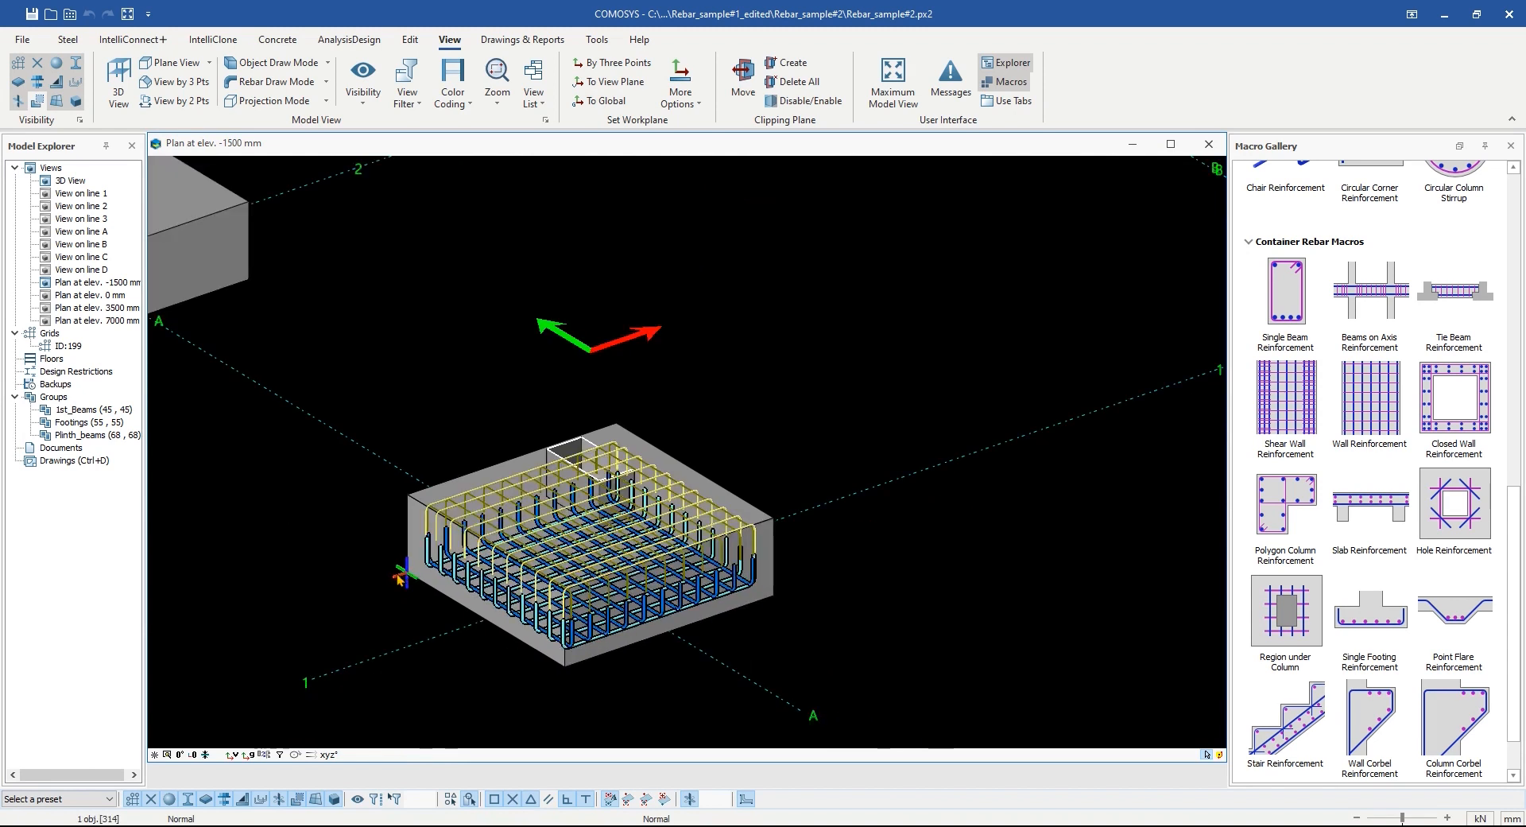
scroll(390, 581, up, 2)
click(391, 580)
click(391, 581)
scroll(549, 516, down, 5)
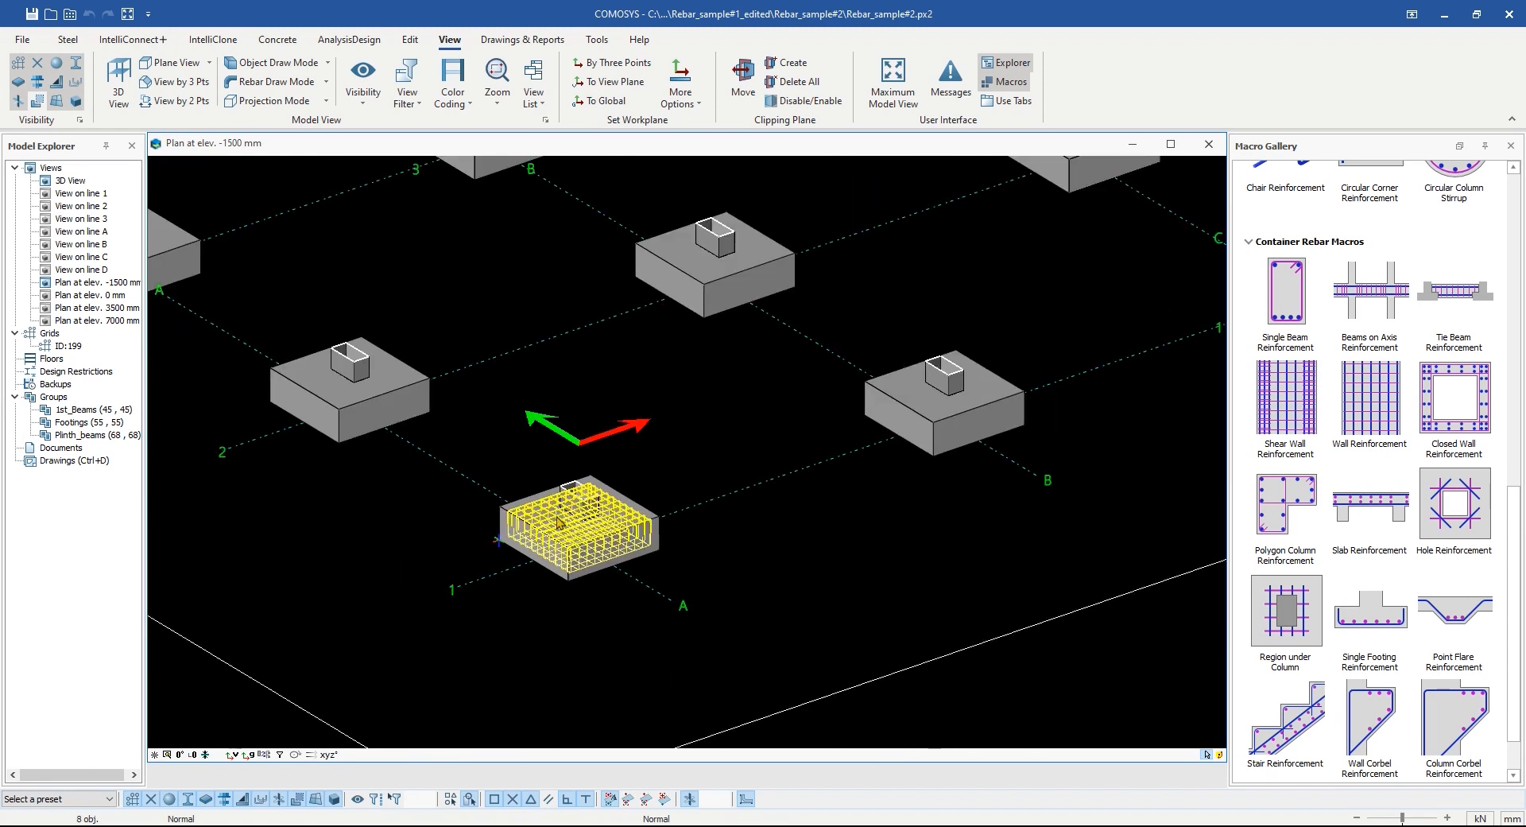
Step: Copy the reinforcement of the footing at A-1 to the footing at A-2 using Copy Special To Another Object
middle_drag(575, 489, 572, 510)
scroll(573, 512, down, 5)
middle_drag(664, 429, 645, 468)
right_click(413, 261)
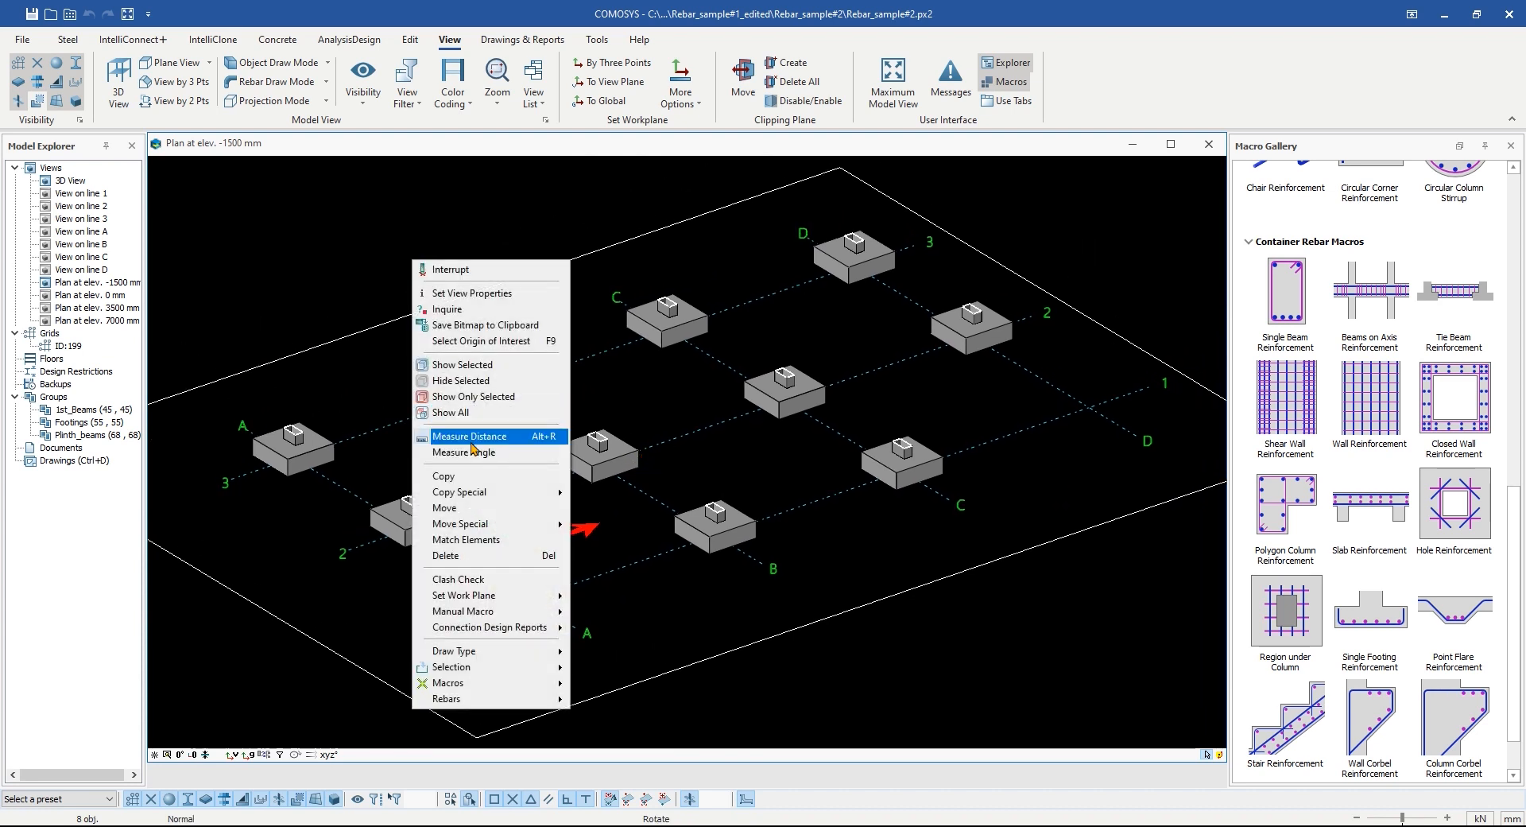
mouse_move(528, 501)
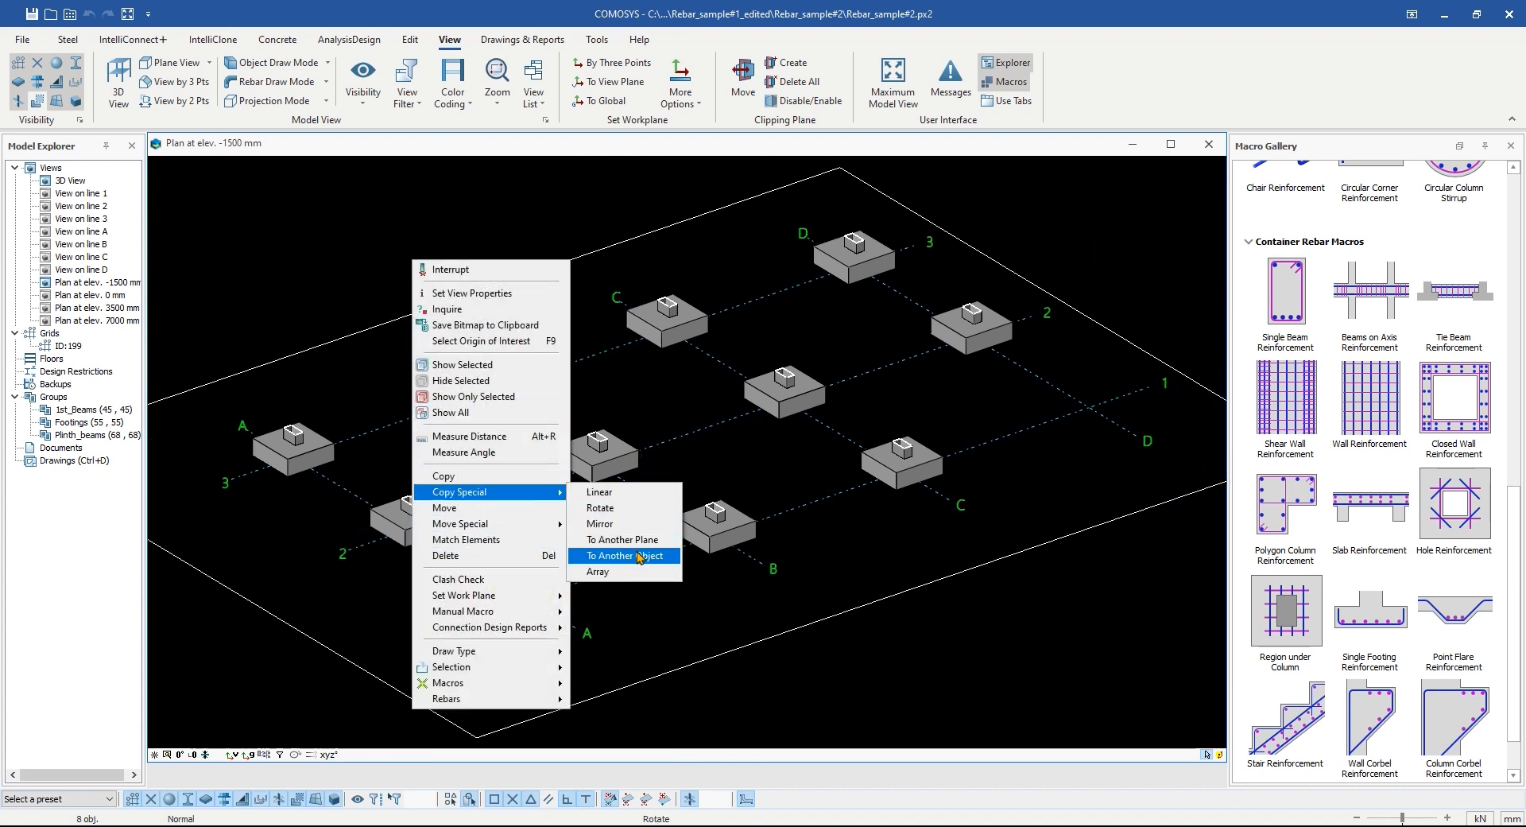
click(641, 558)
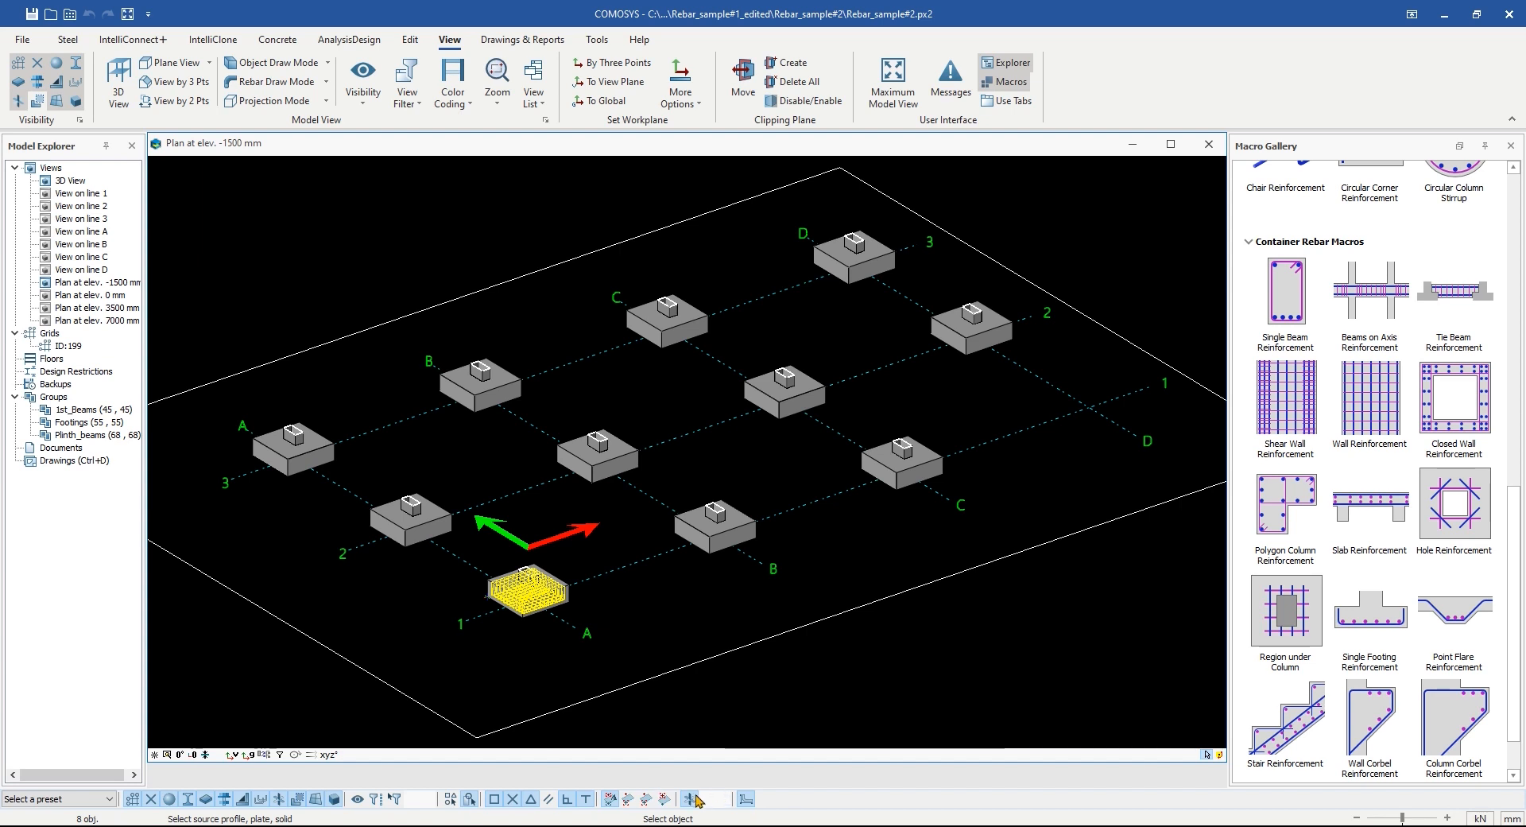
scroll(493, 589, up, 5)
click(492, 589)
scroll(449, 462, down, 6)
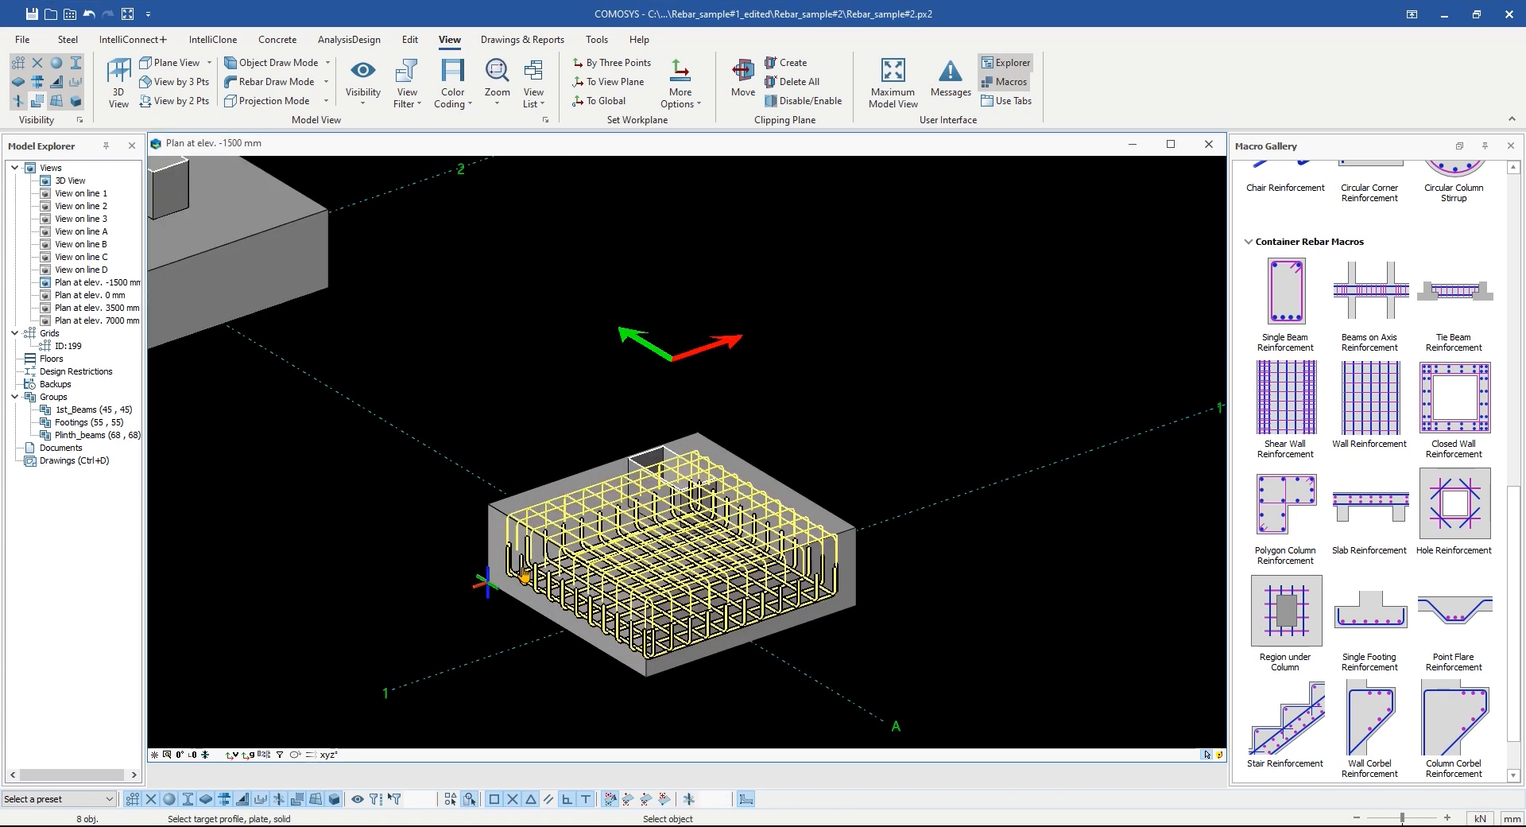
scroll(449, 461, down, 3)
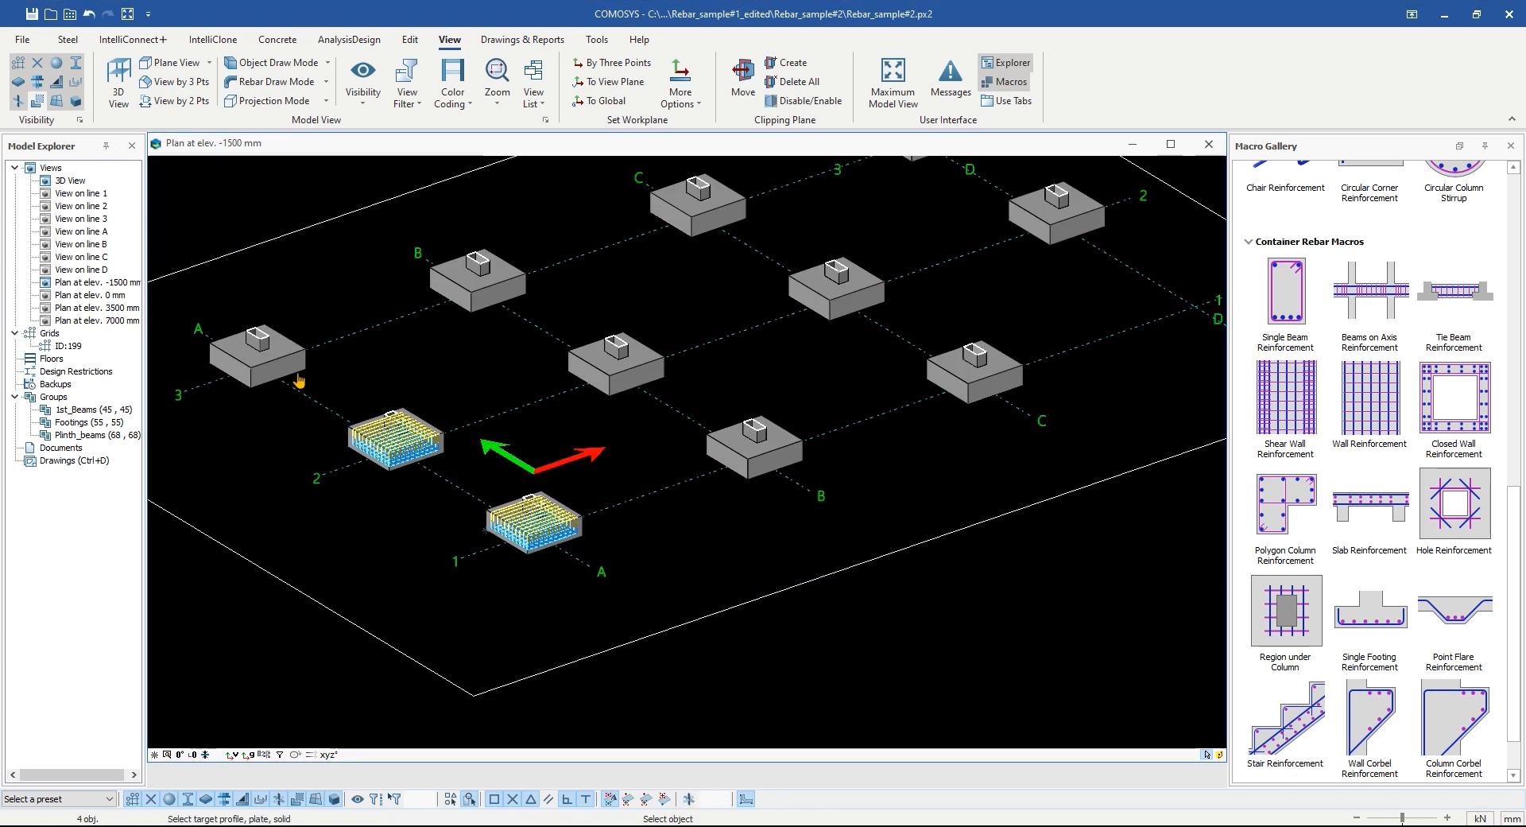
Step: Copy the same reinforcement cage to all the remaining footings on grid lines A to D
click(614, 398)
click(709, 462)
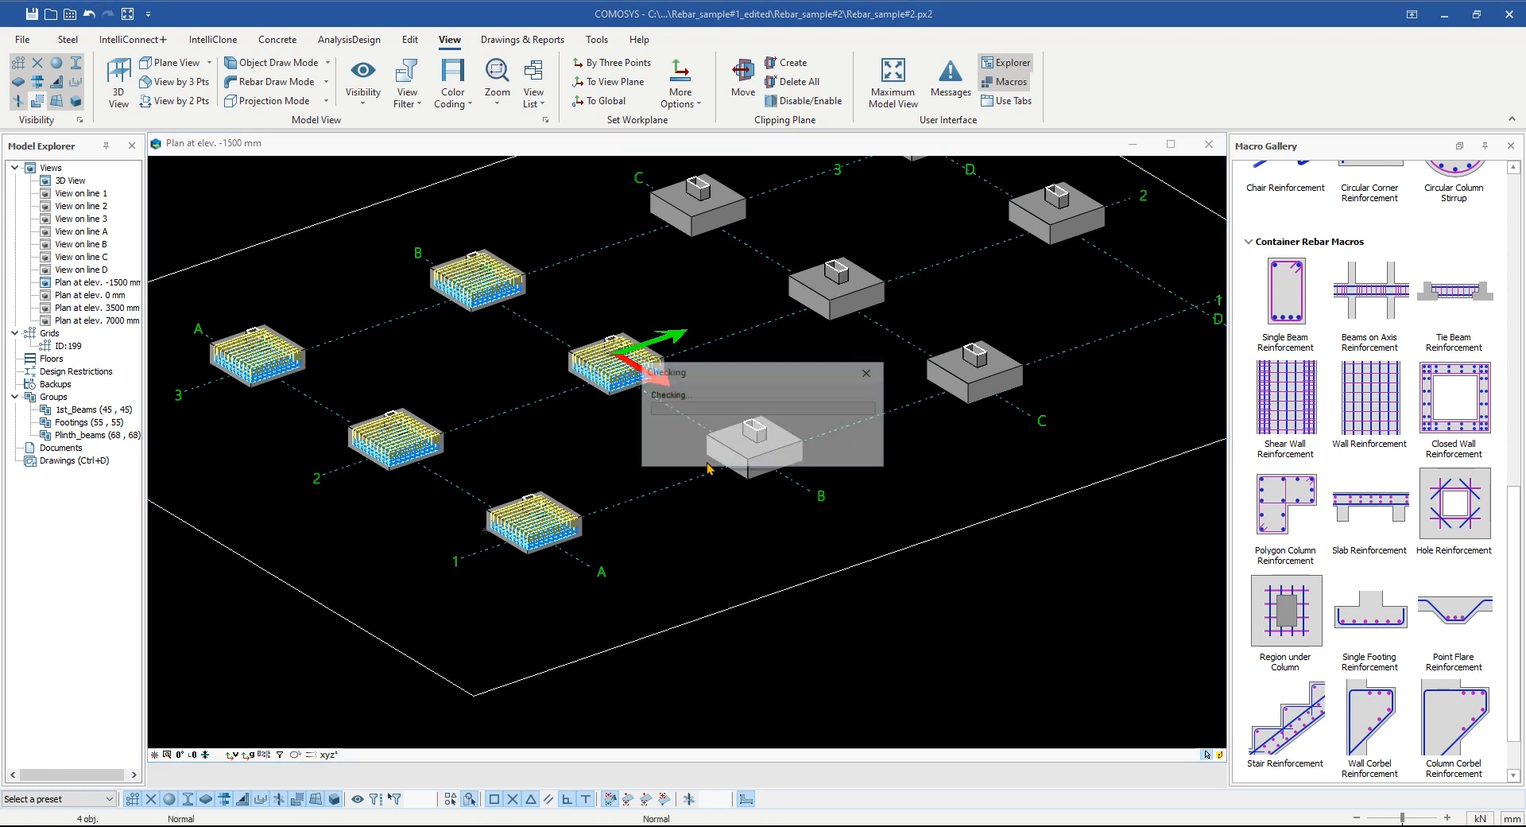
scroll(676, 469, down, 6)
scroll(798, 433, up, 5)
click(840, 435)
click(741, 332)
click(629, 277)
click(931, 269)
scroll(779, 365, down, 4)
scroll(787, 340, up, 5)
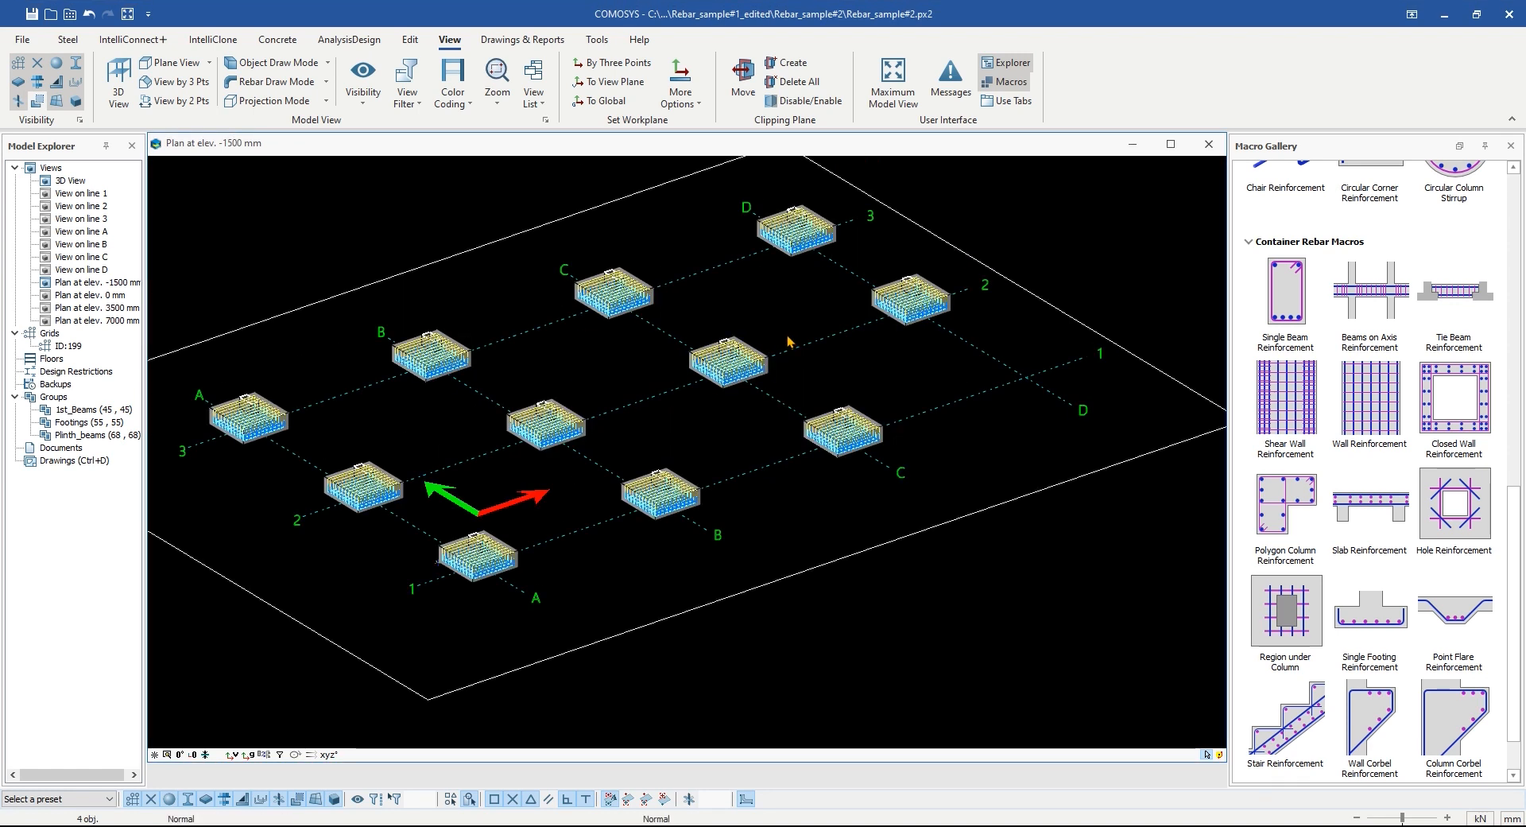
Step: Examine the reinforcement cages in the footings, up close at A-1 and across the whole grid
middle_drag(715, 430, 561, 445)
middle_drag(560, 445, 775, 405)
scroll(779, 414, up, 5)
middle_drag(894, 437, 745, 442)
middle_drag(1064, 469, 798, 536)
scroll(783, 469, down, 2)
scroll(787, 525, up, 4)
scroll(810, 483, down, 6)
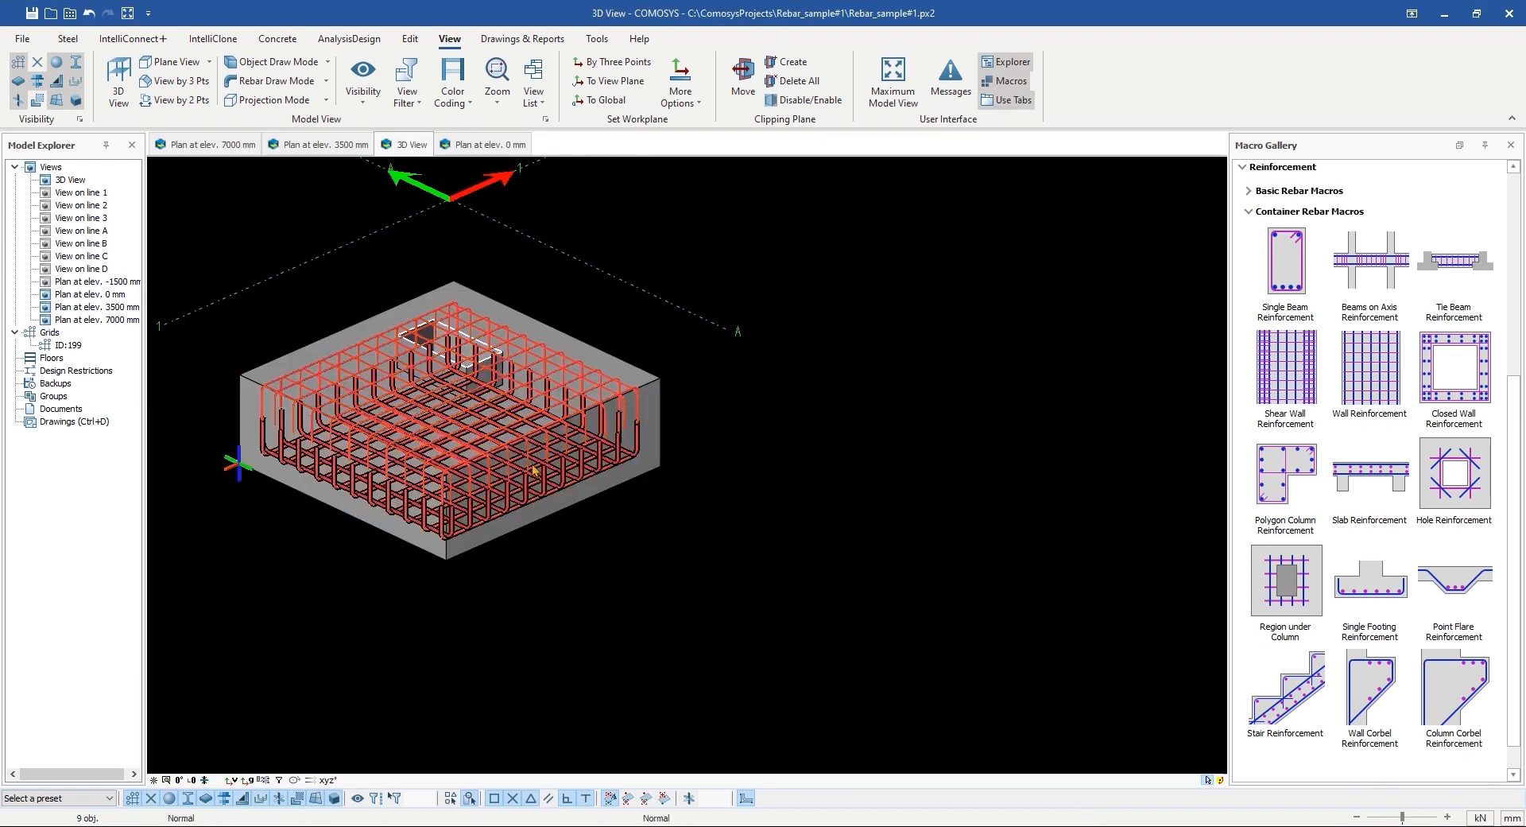
middle_drag(429, 445, 531, 433)
scroll(467, 445, up, 3)
scroll(467, 445, down, 3)
middle_drag(636, 544, 698, 562)
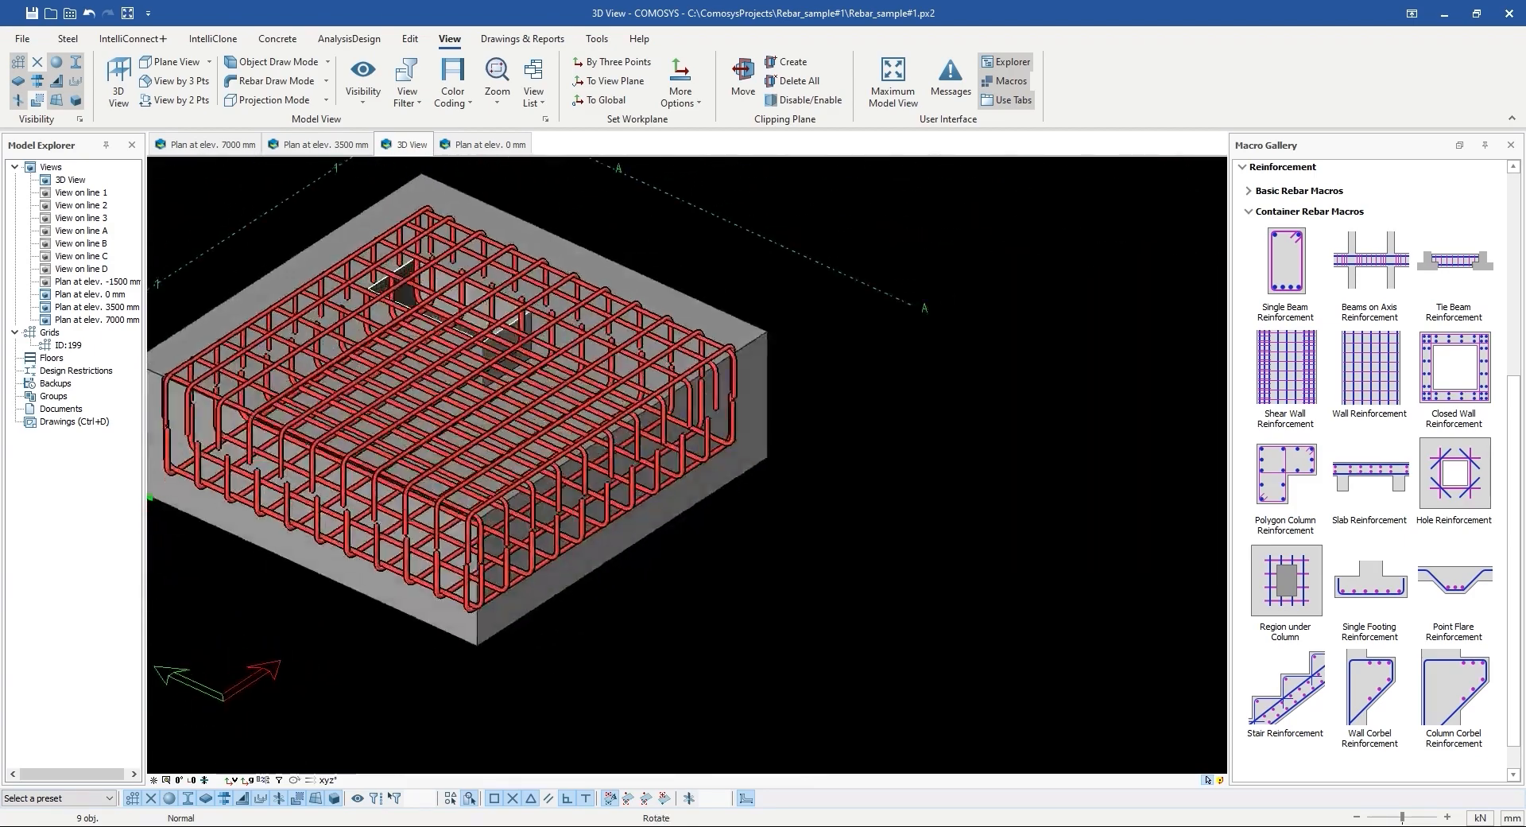
scroll(698, 563, down, 5)
scroll(698, 563, down, 5)
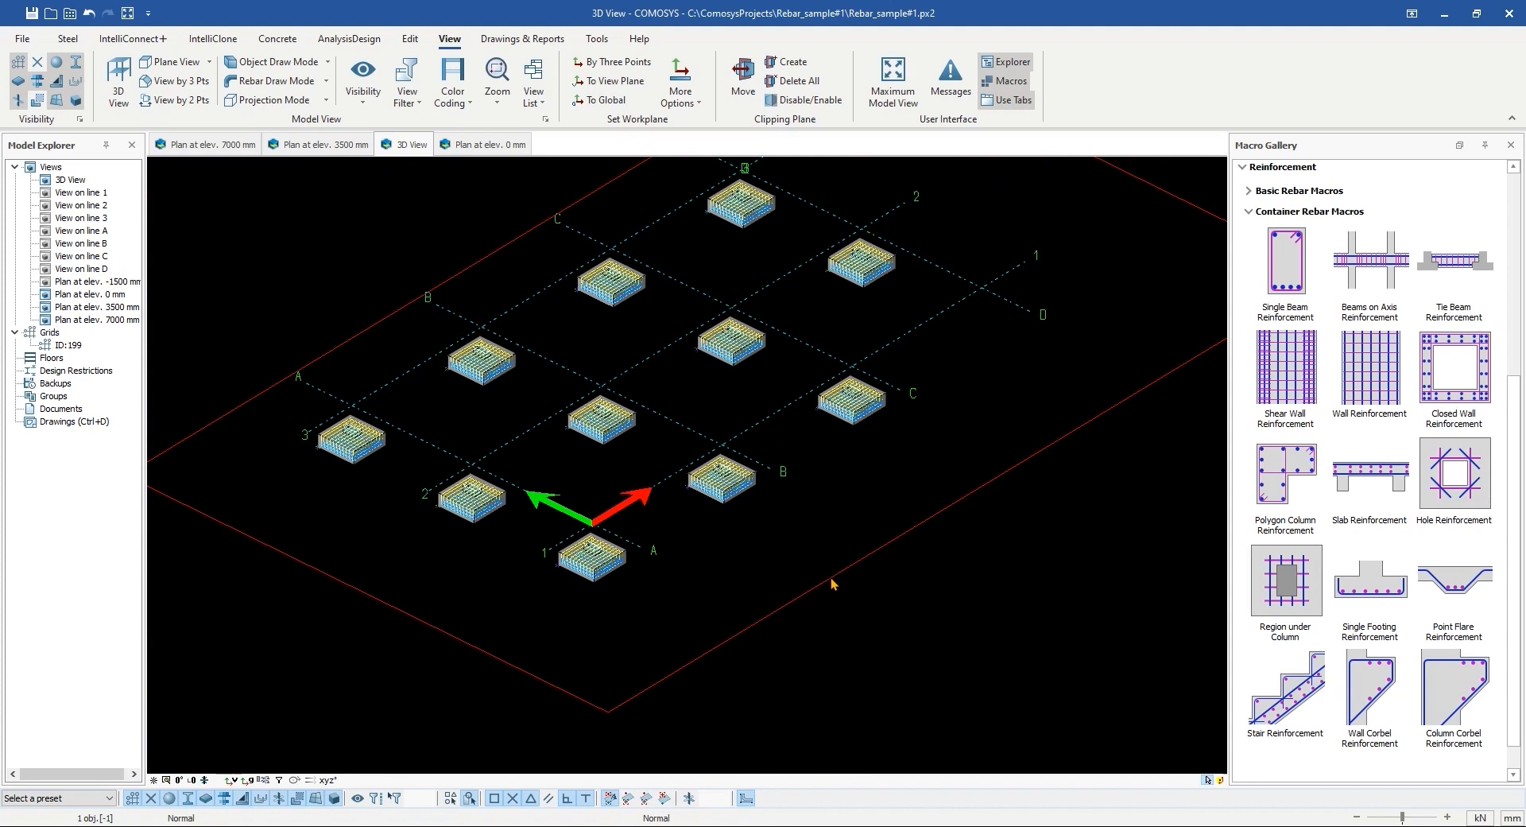
Step: Load the Col_typ preset into the Polygon Column Reinforcement macro and apply its settings
middle_drag(832, 585, 572, 581)
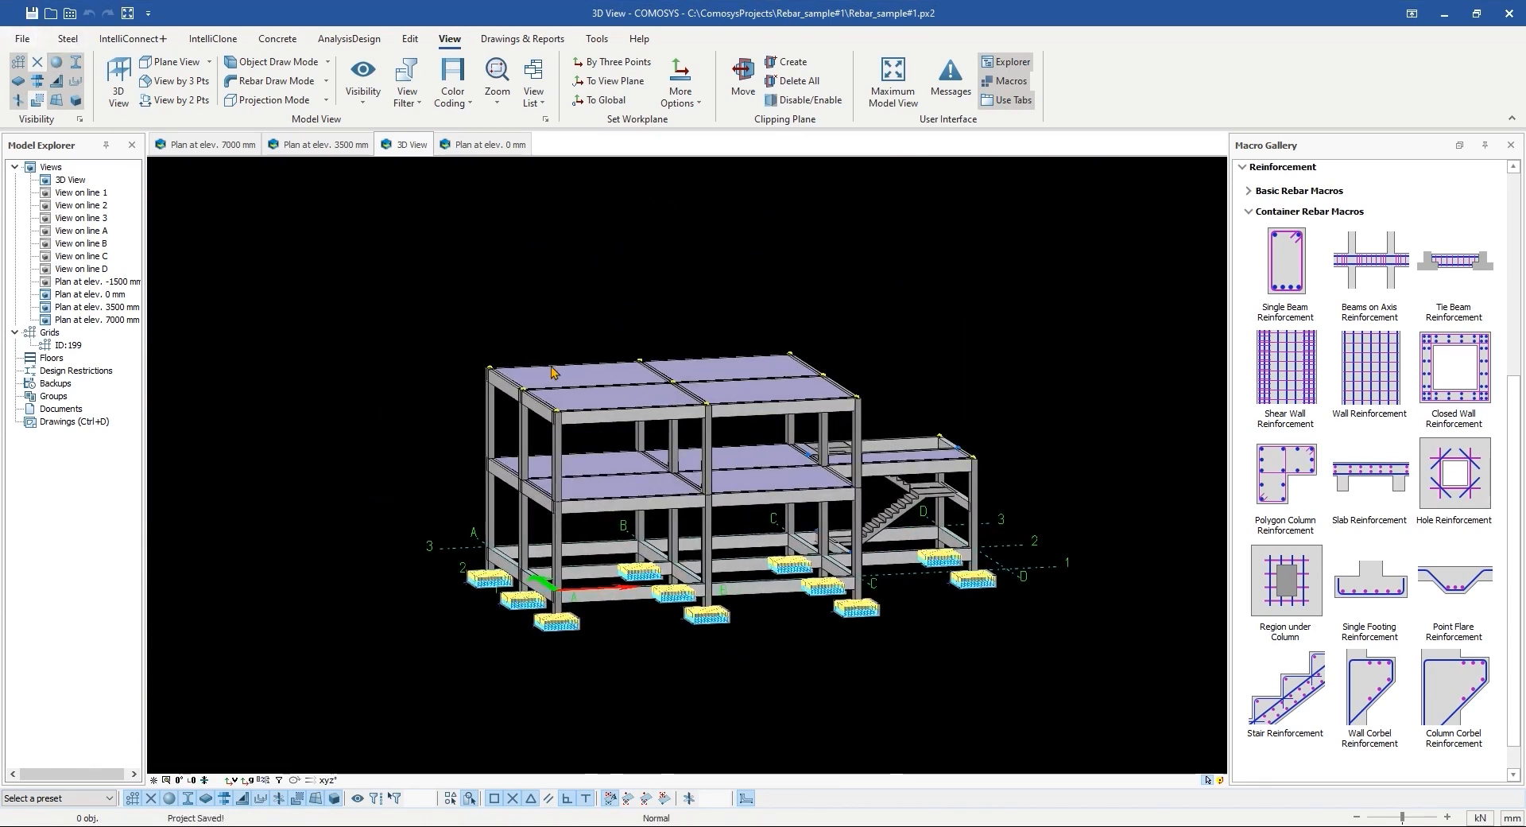
middle_drag(554, 373, 514, 373)
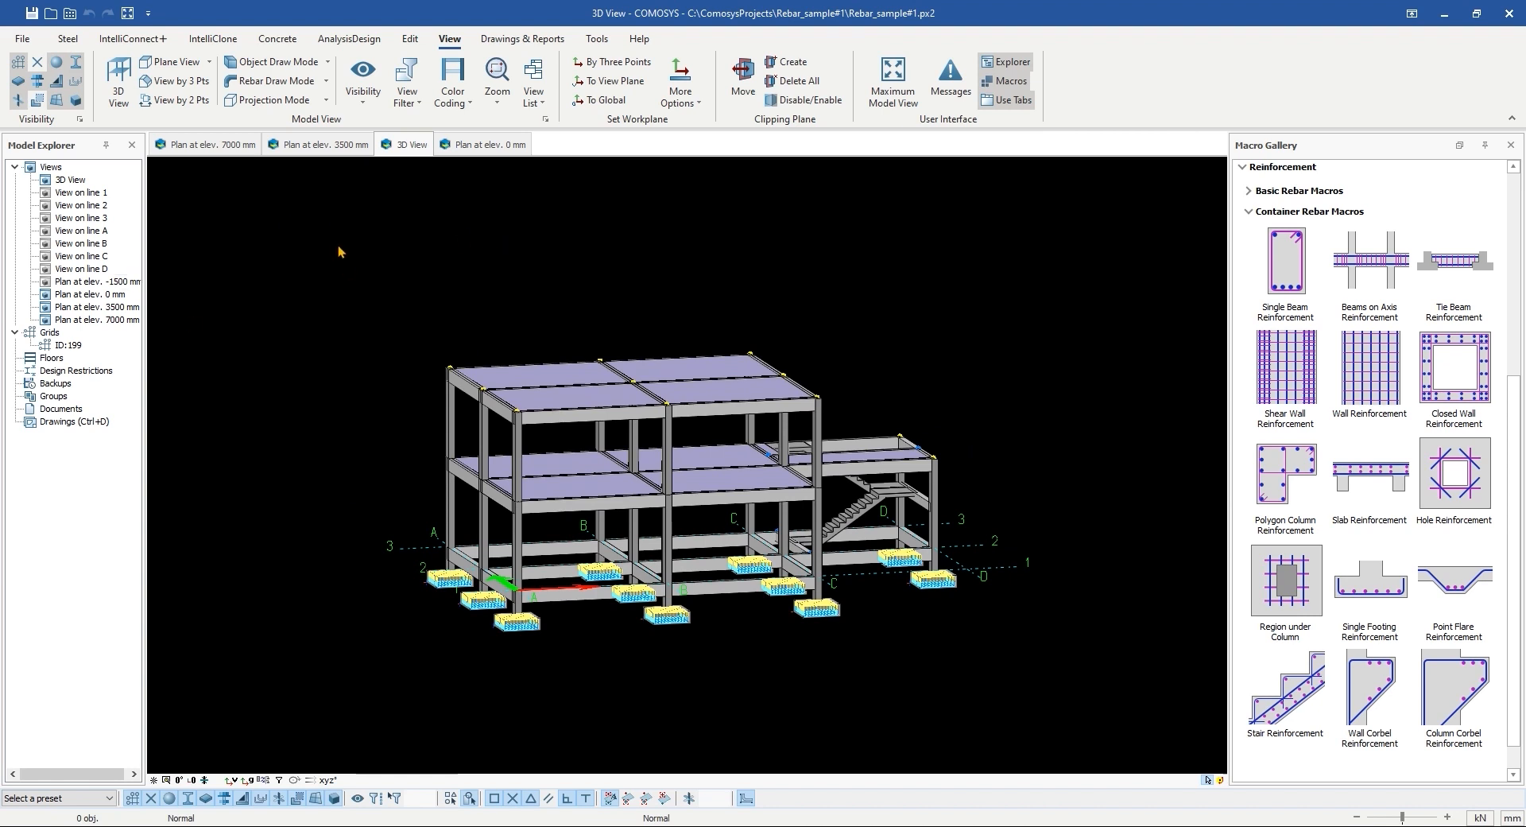
middle_drag(339, 252, 170, 243)
scroll(573, 550, up, 3)
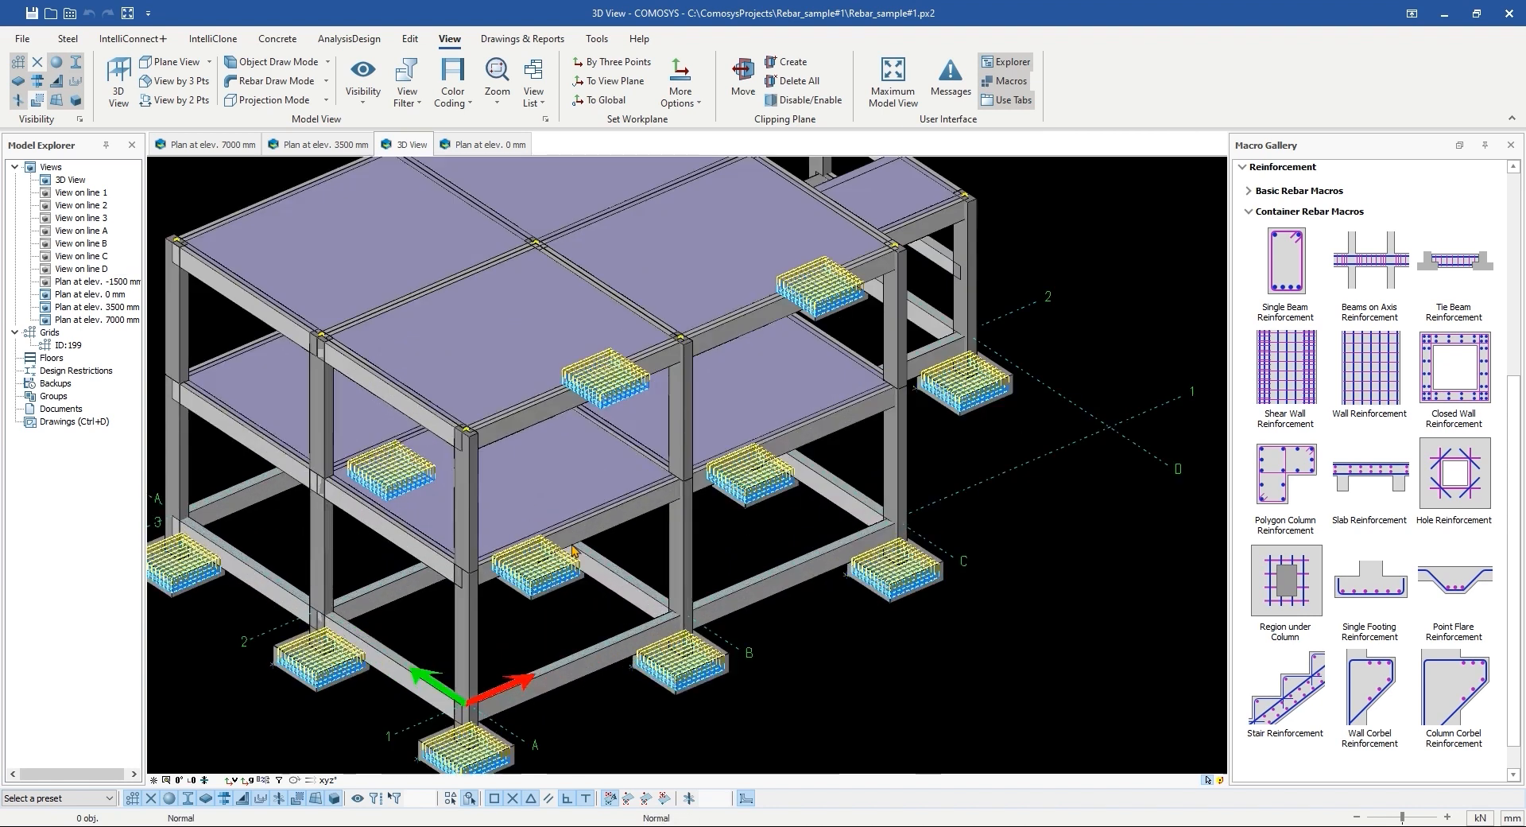
middle_drag(782, 670, 779, 534)
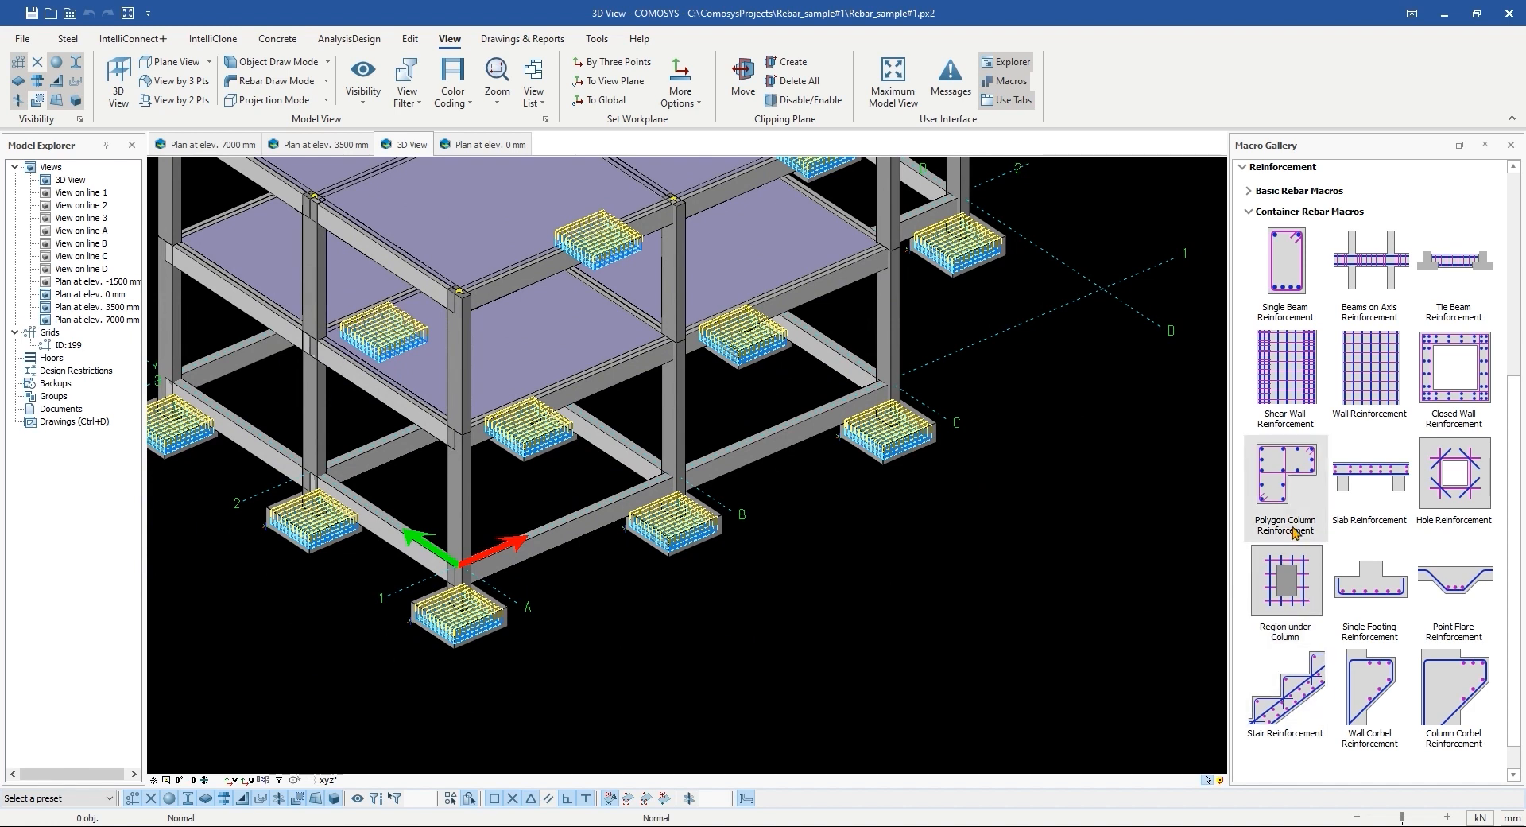
double_click(1289, 485)
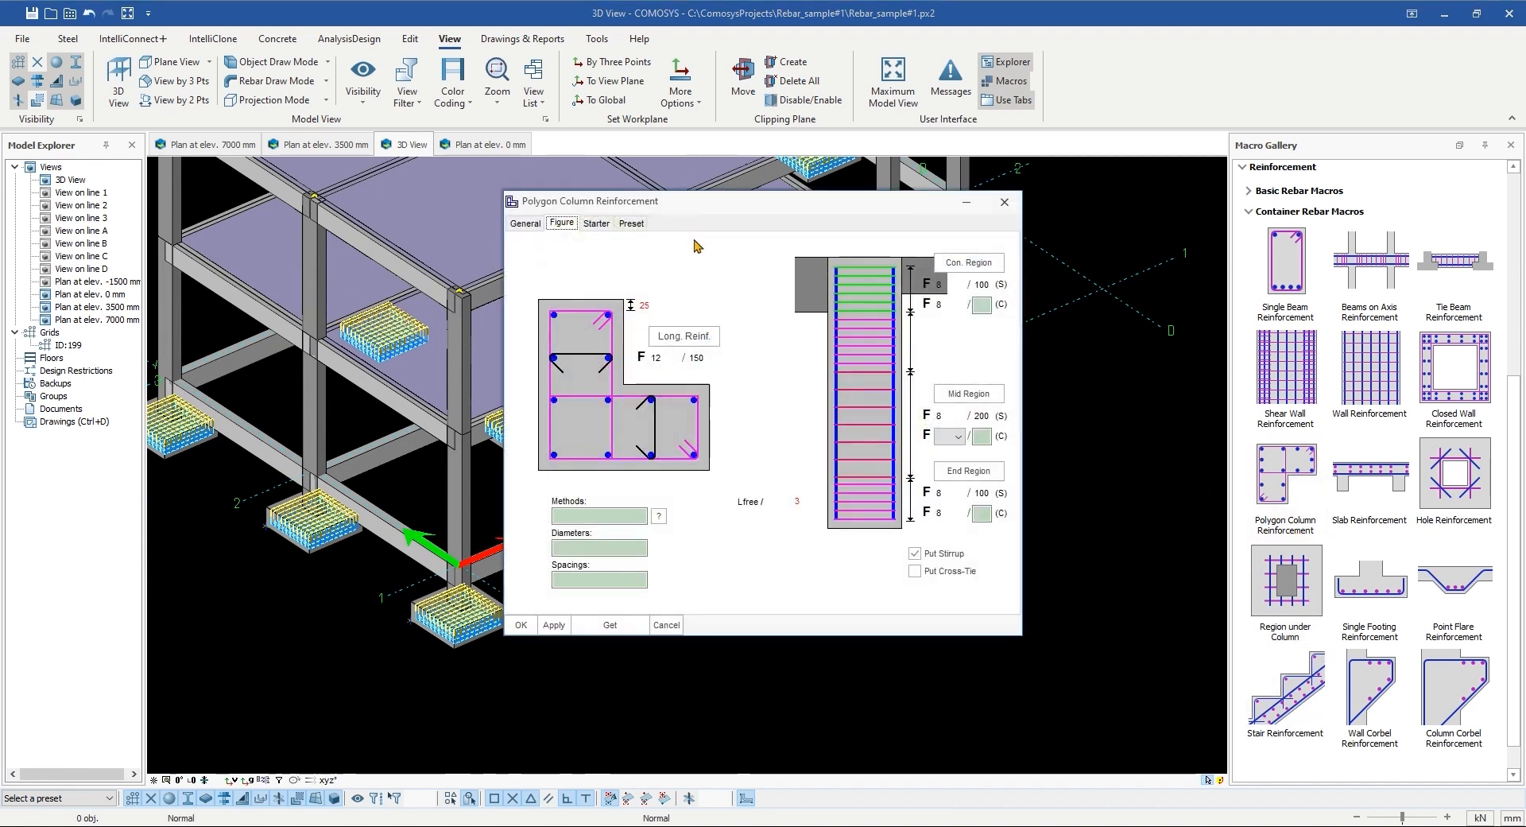
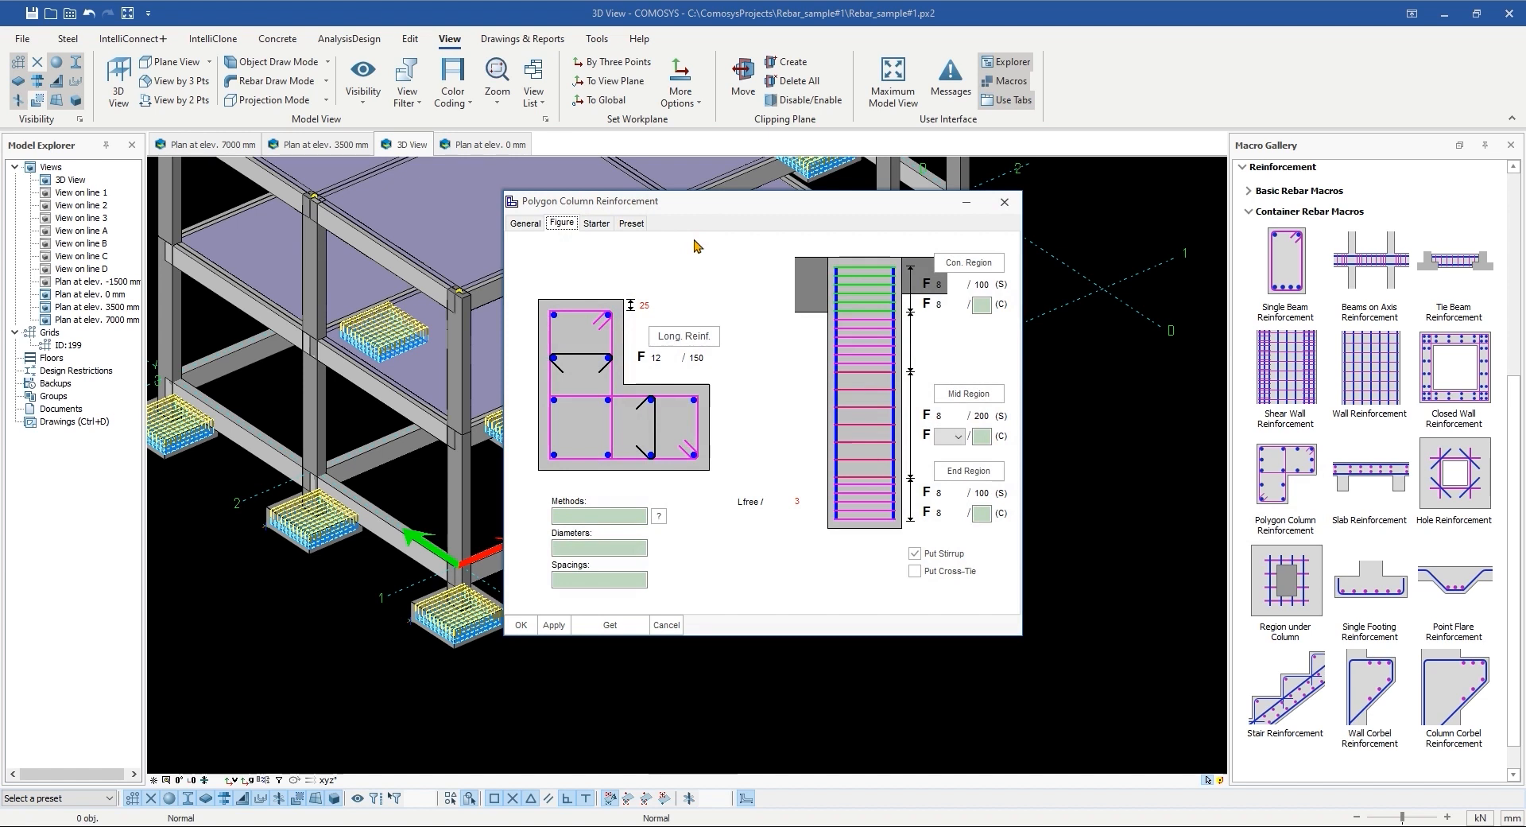
click(632, 224)
click(598, 278)
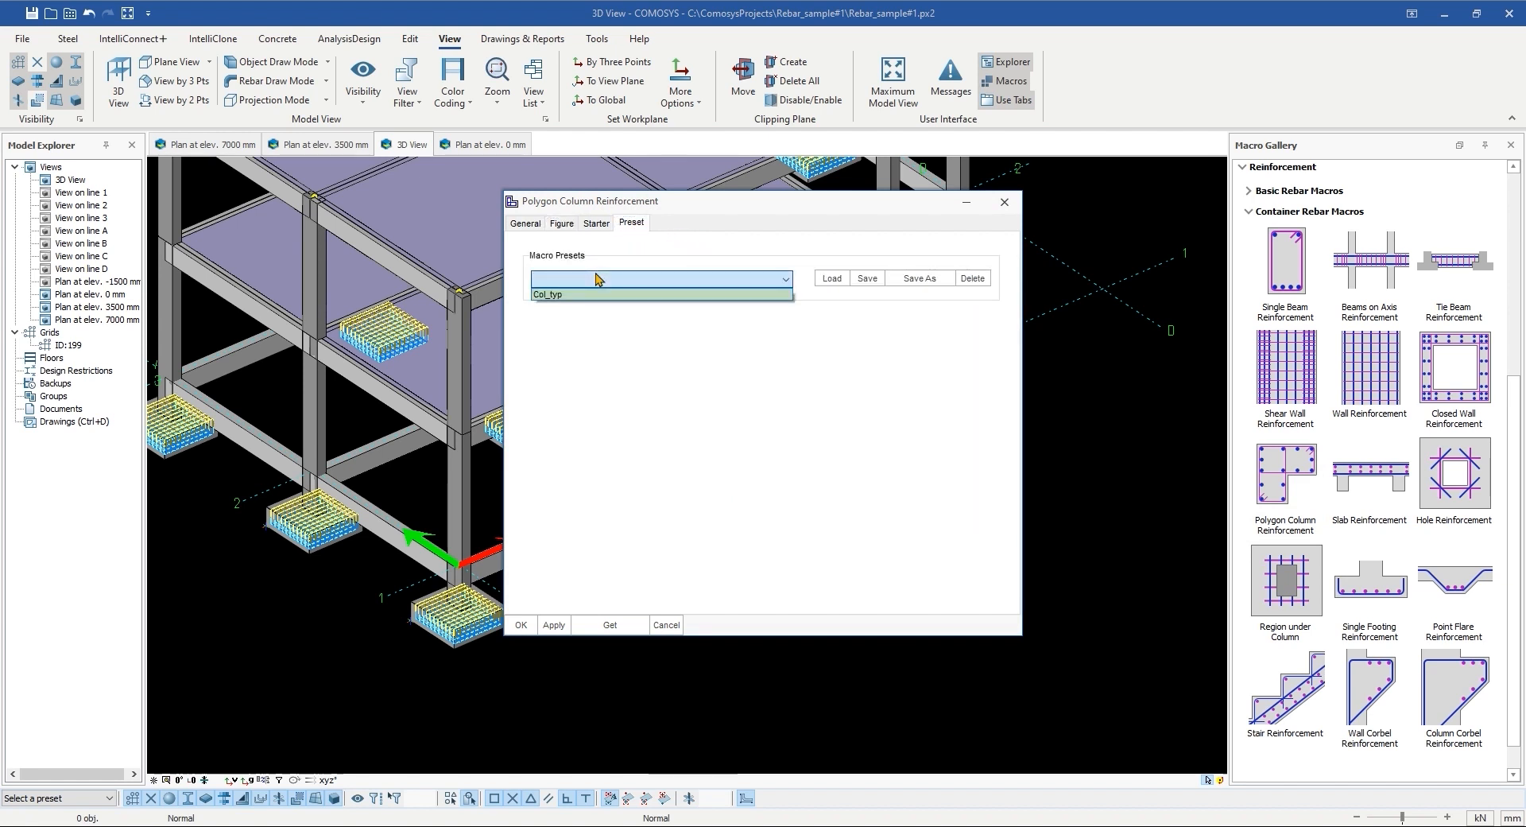
click(596, 294)
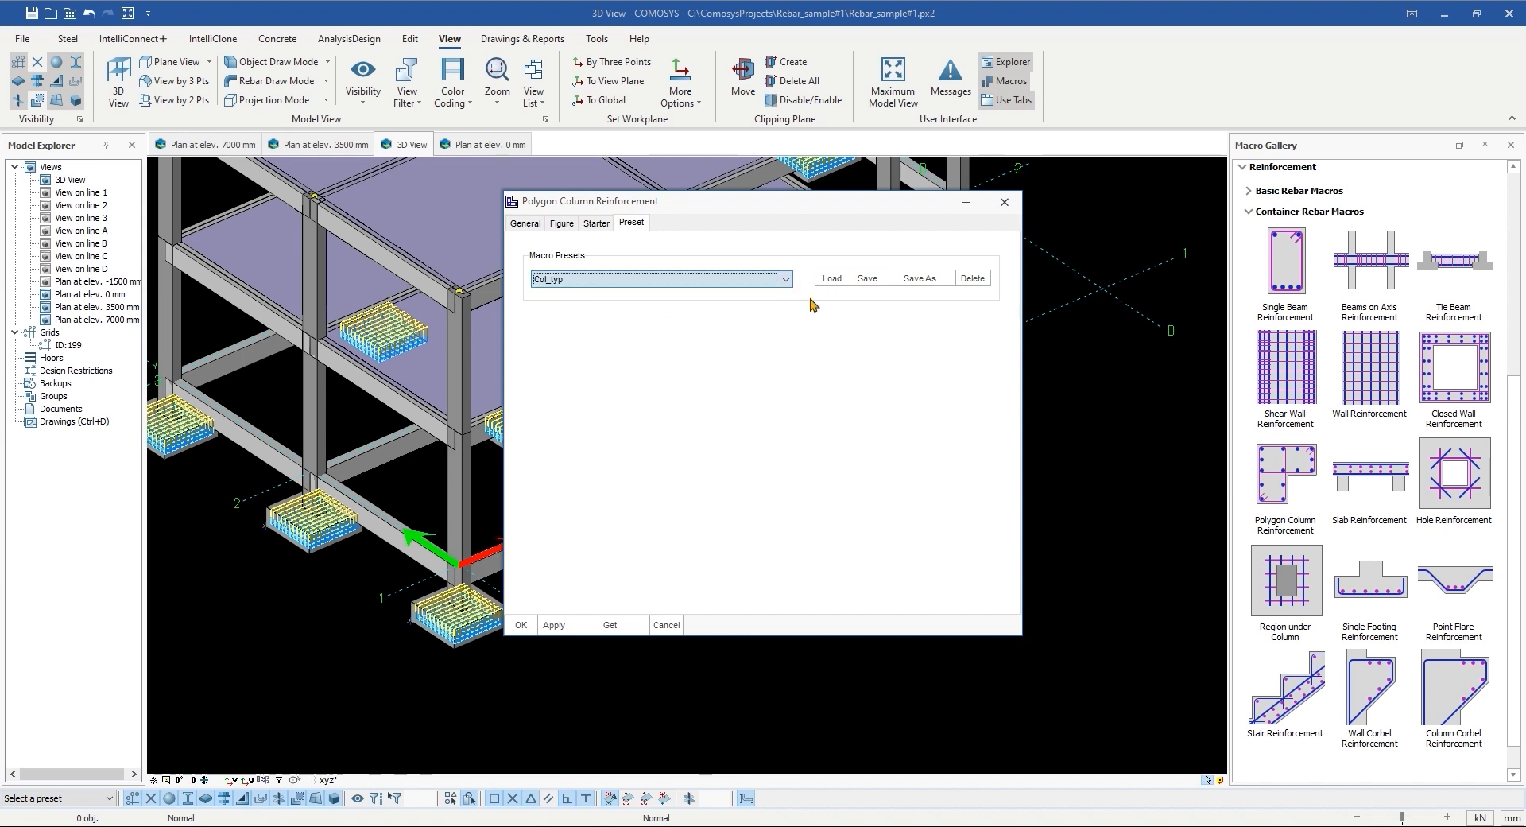
click(829, 279)
click(555, 625)
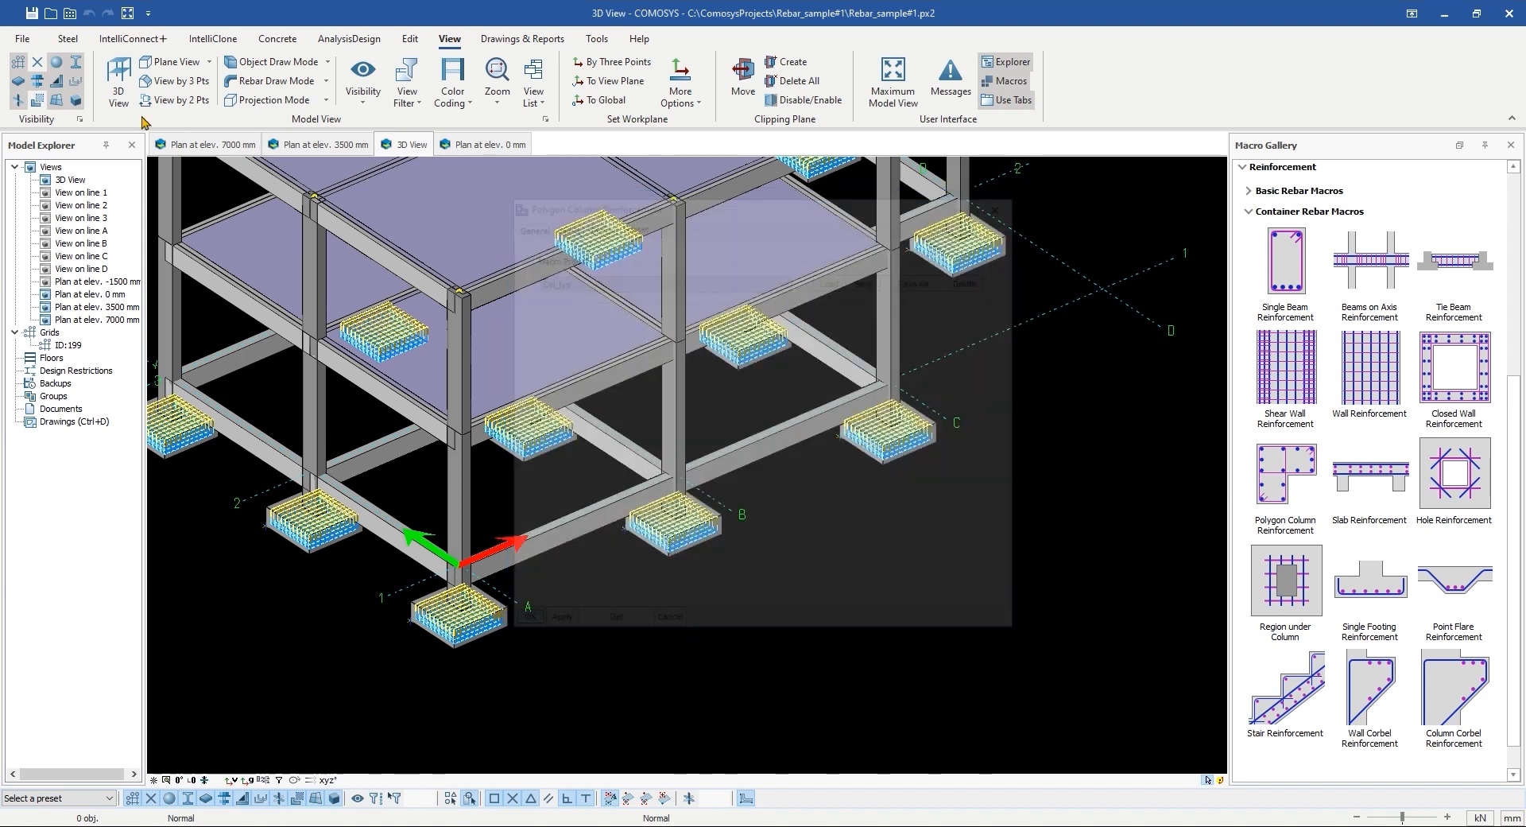
Step: Reinforce the lower column at grid intersection A-1 with the Polygon Column Reinforcement macro
middle_drag(522, 455, 552, 442)
scroll(505, 487, up, 3)
middle_drag(506, 487, 574, 501)
scroll(574, 501, down, 1)
scroll(896, 528, down, 2)
middle_drag(896, 528, 908, 481)
middle_drag(1107, 507, 896, 516)
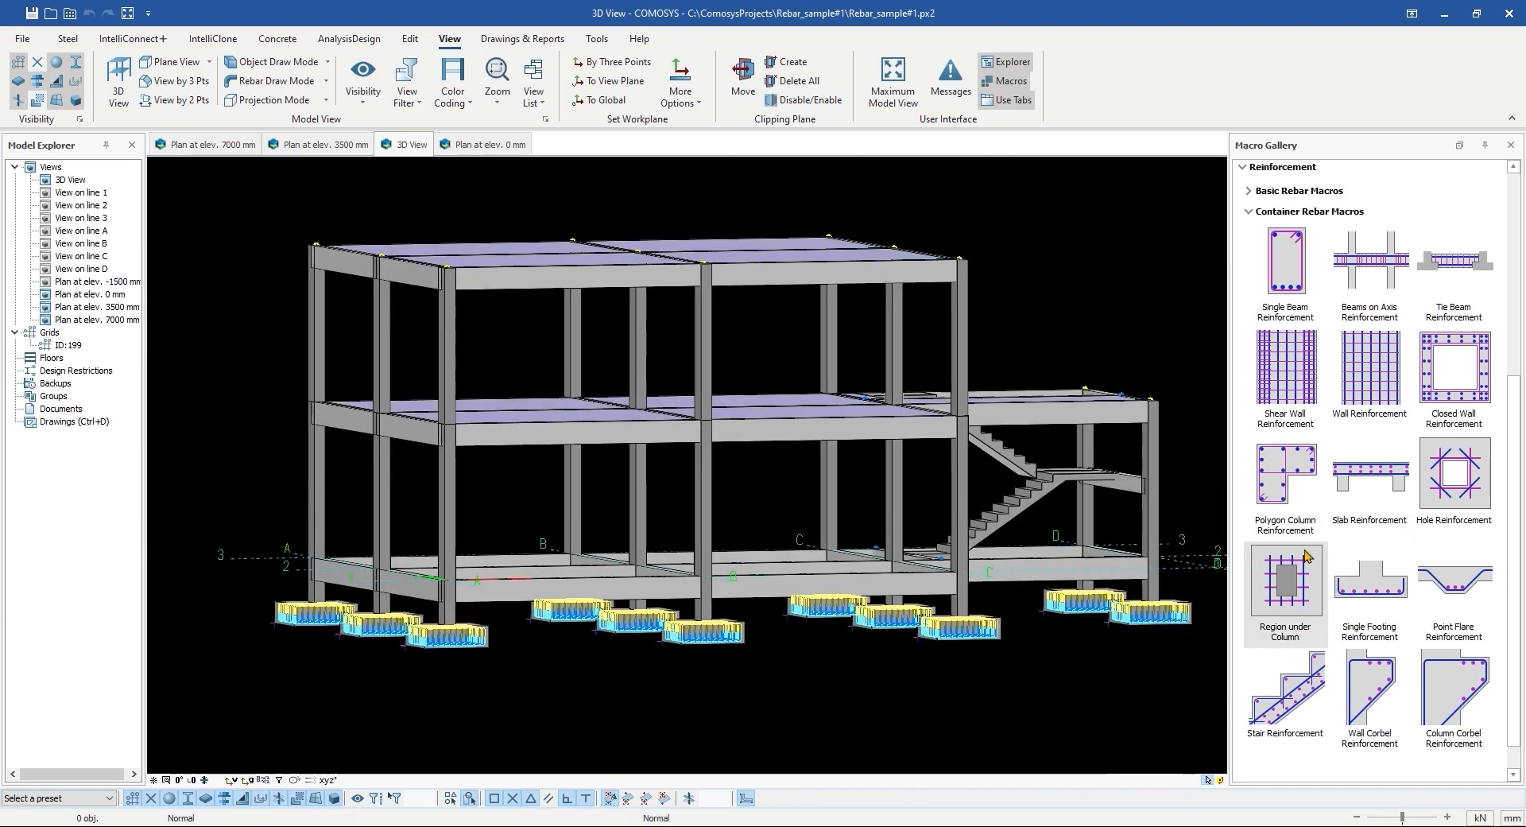
click(1276, 497)
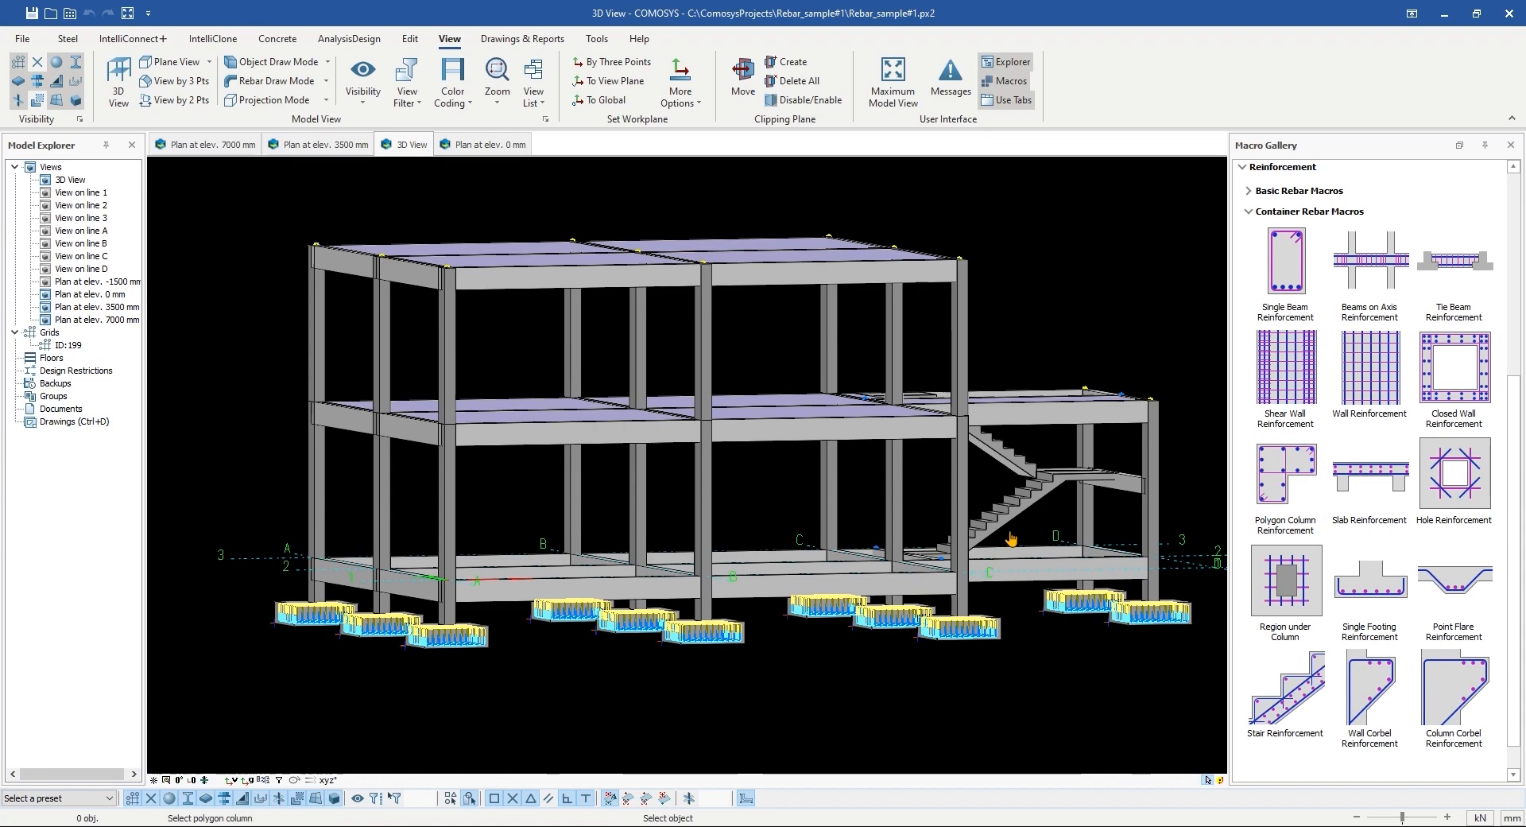
click(442, 512)
Step: Examine the stirrups and longitudinal bars of the column at A-1 in the 3D view
scroll(543, 549, up, 4)
middle_drag(542, 549, 720, 473)
scroll(689, 437, down, 2)
scroll(488, 535, up, 5)
middle_drag(489, 535, 239, 545)
middle_drag(520, 563, 487, 555)
scroll(488, 555, down, 3)
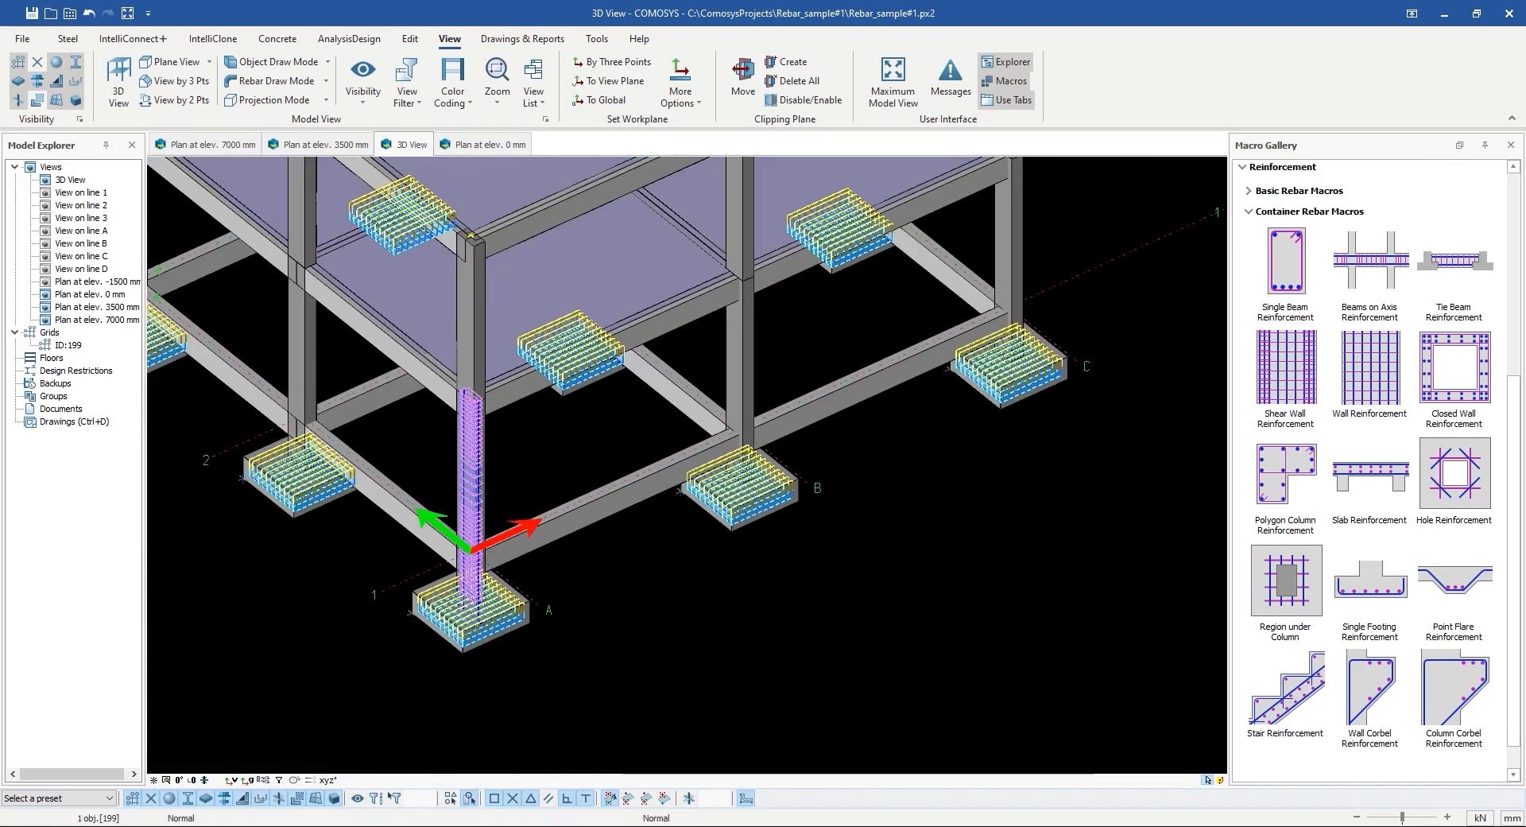
scroll(545, 608, up, 5)
scroll(592, 618, down, 3)
Step: Open View on line A at the footing of column A-1 and hide the local axis markers of the objects
double_click(80, 230)
scroll(620, 561, down, 3)
scroll(607, 518, up, 6)
scroll(533, 458, up, 5)
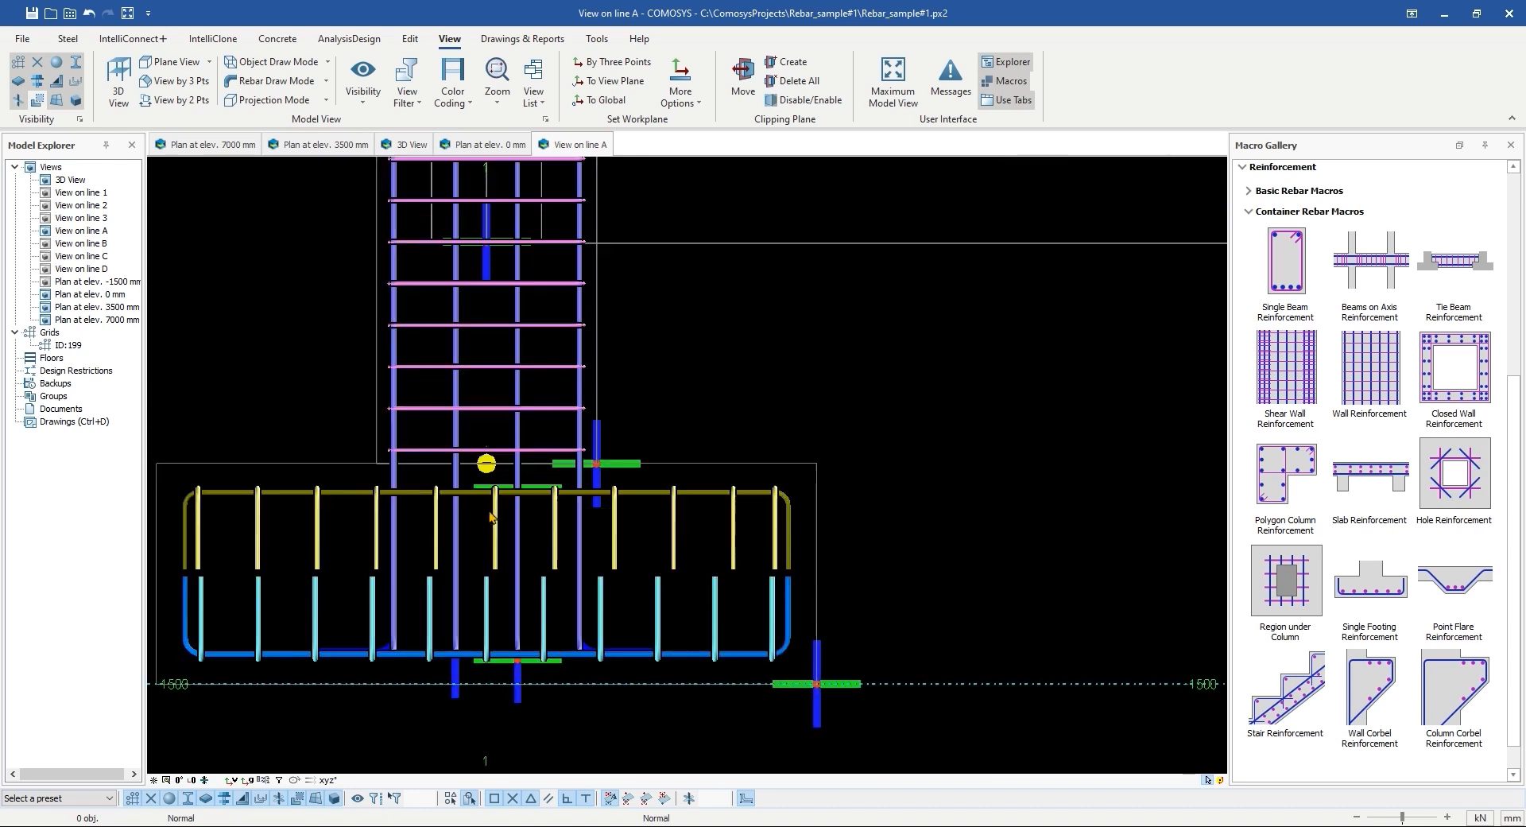
middle_drag(678, 441, 703, 424)
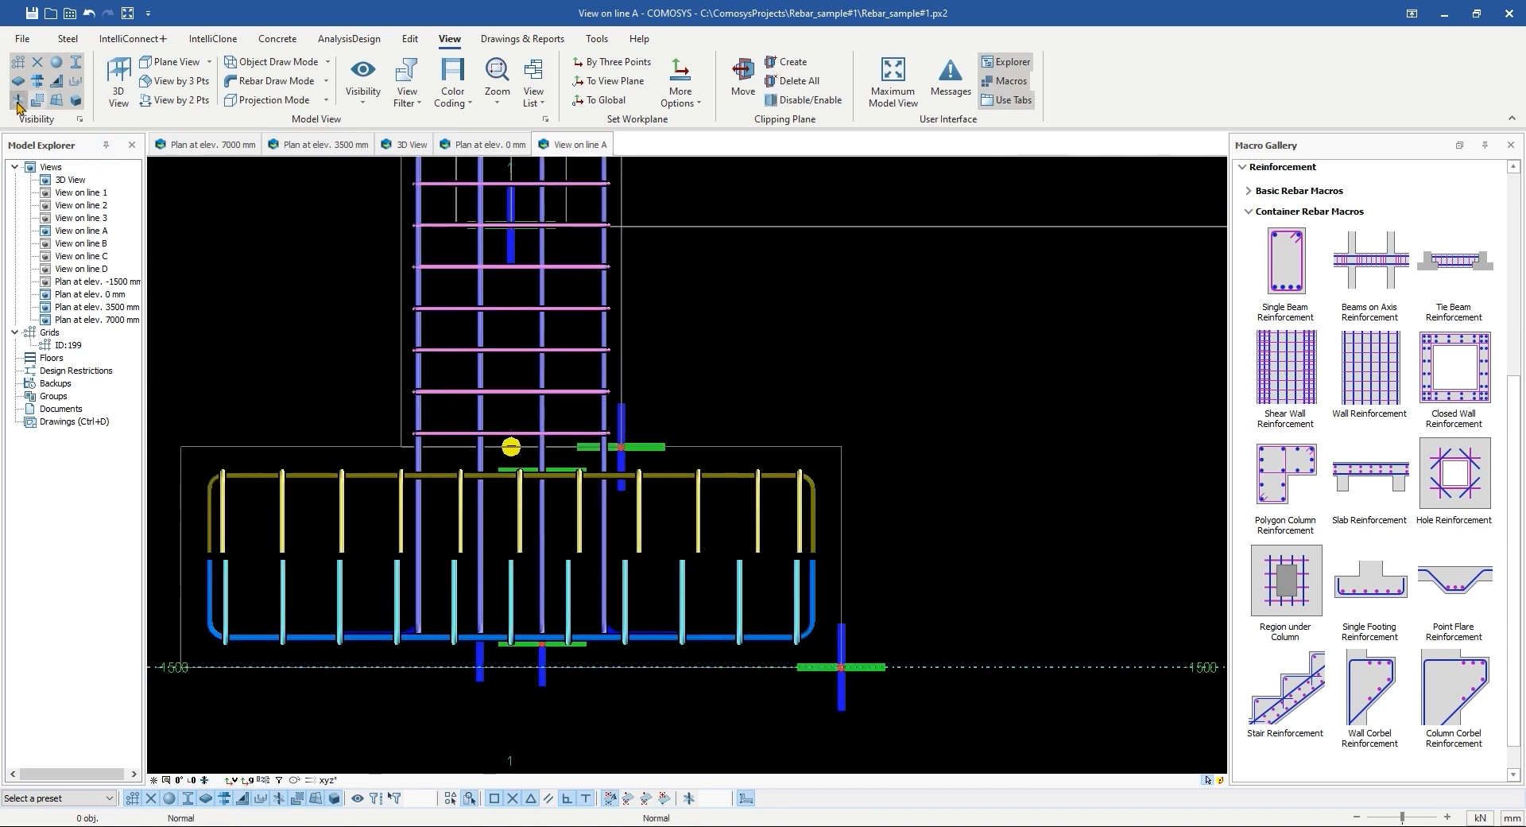
scroll(477, 607, down, 2)
scroll(385, 521, up, 7)
Step: Select the column's bent bars in View on line A and examine how they are anchored in the footing
click(390, 562)
scroll(390, 563, up, 4)
scroll(417, 568, down, 11)
scroll(535, 585, up, 5)
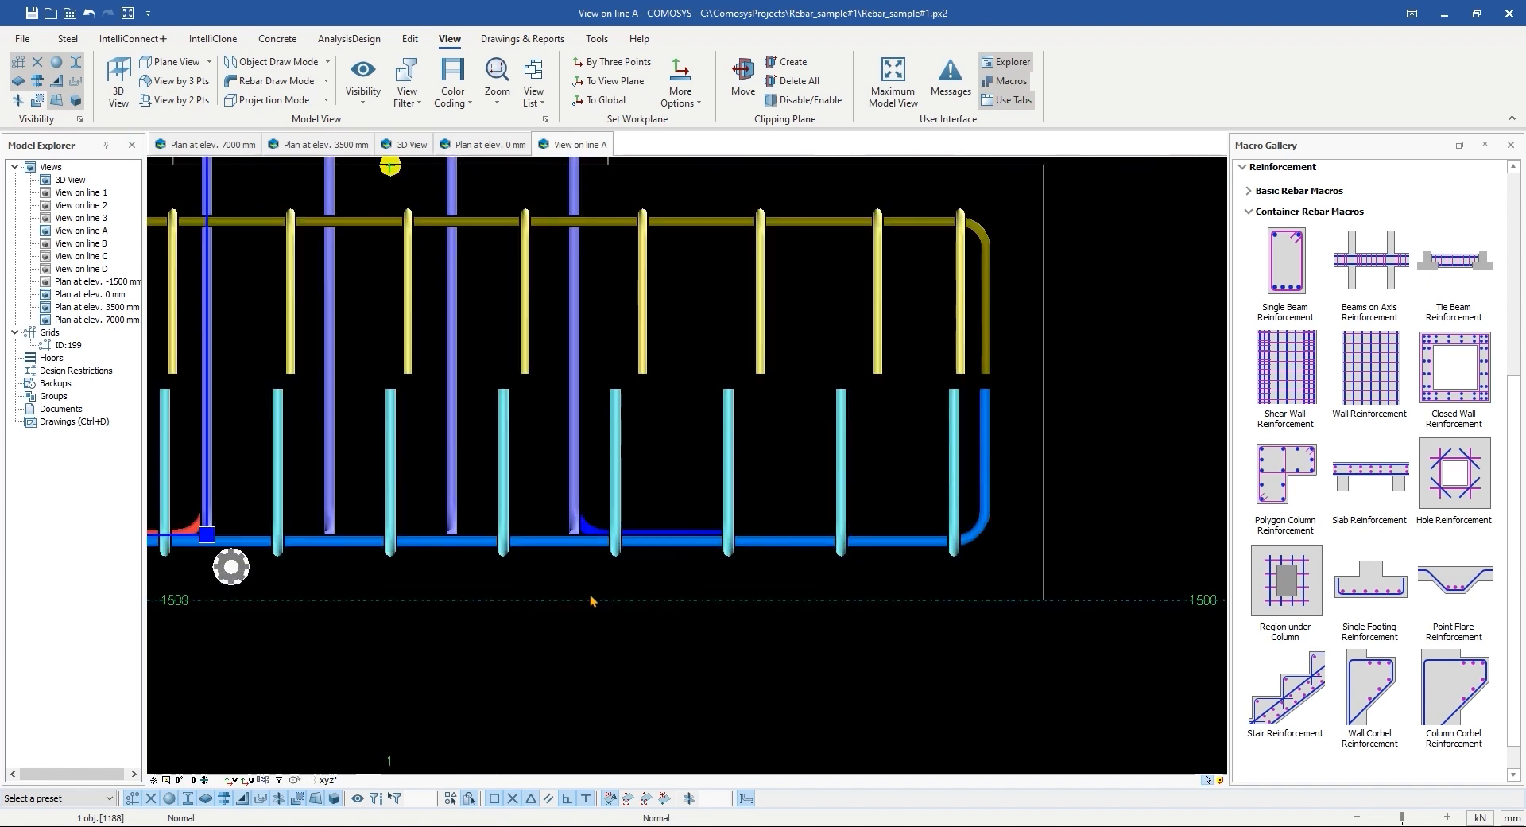
scroll(597, 534, up, 3)
click(593, 530)
scroll(594, 533, down, 12)
scroll(596, 356, up, 2)
middle_drag(593, 365, 506, 580)
click(613, 497)
scroll(479, 429, down, 4)
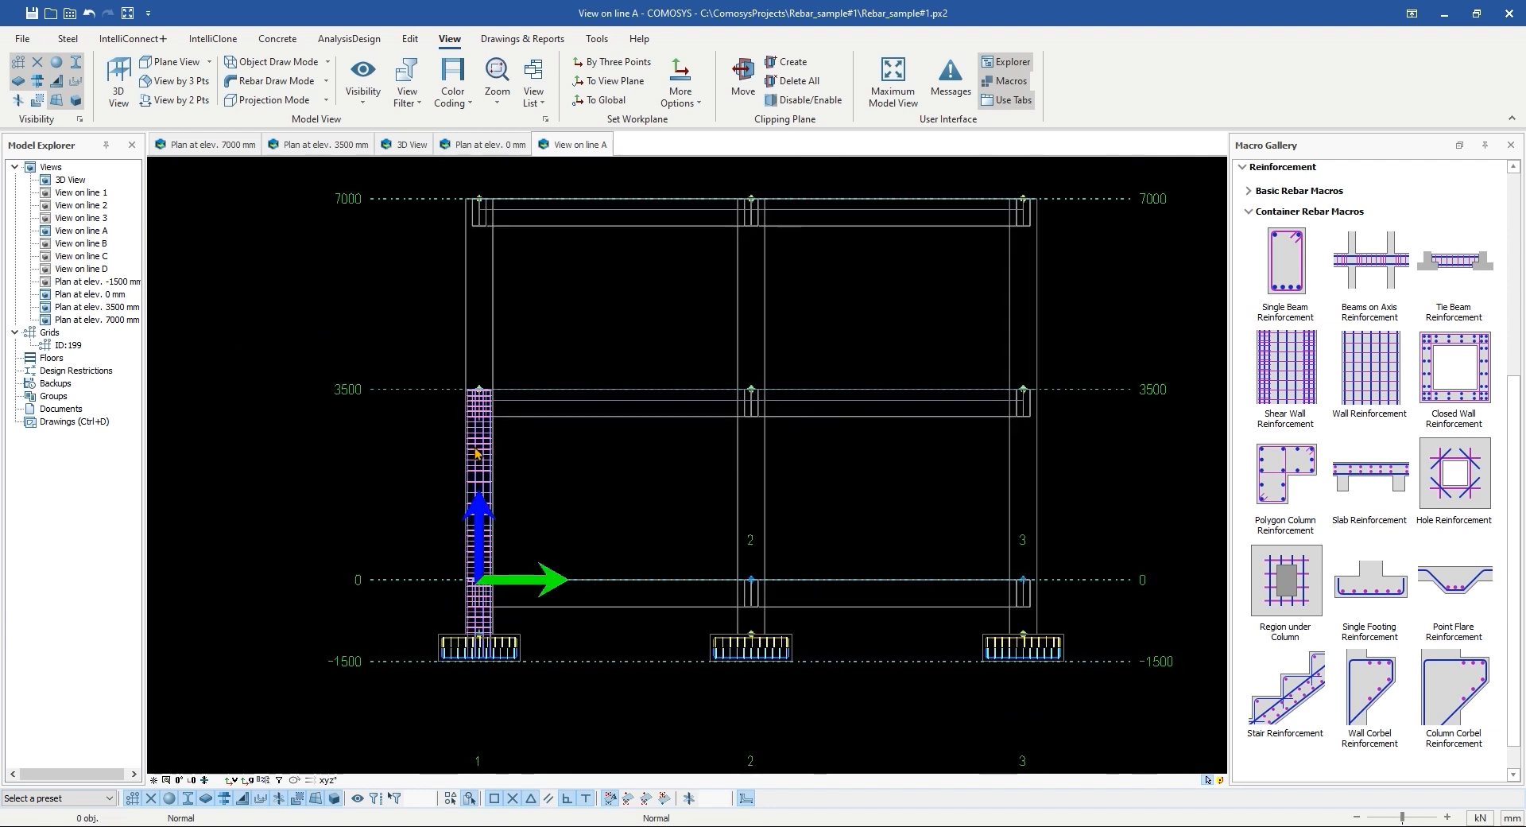
Step: Return to the 3D view at the reinforced column and save the project
click(410, 144)
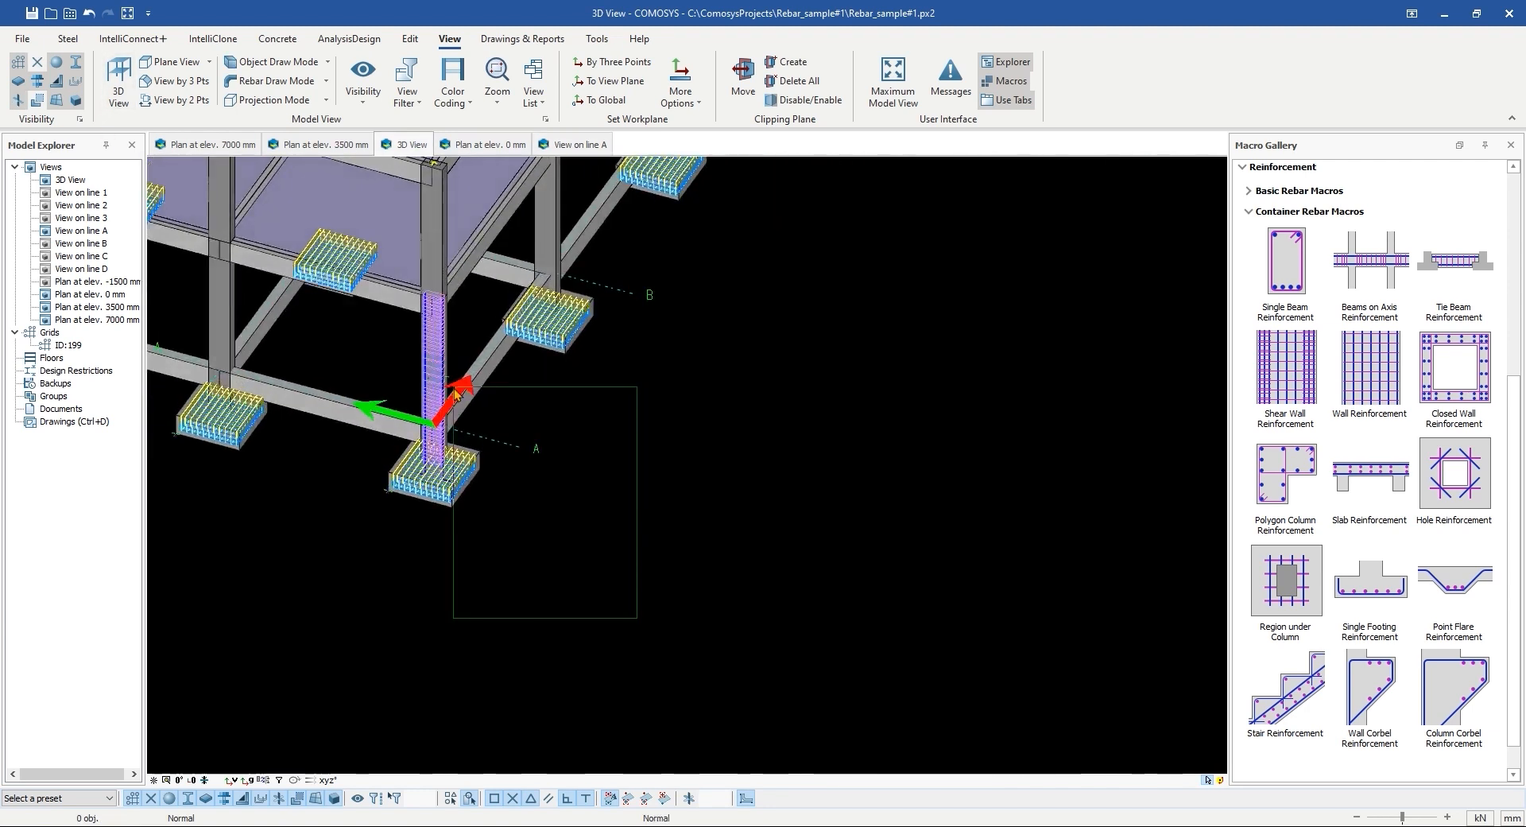
scroll(456, 393, down, 2)
scroll(601, 482, up, 5)
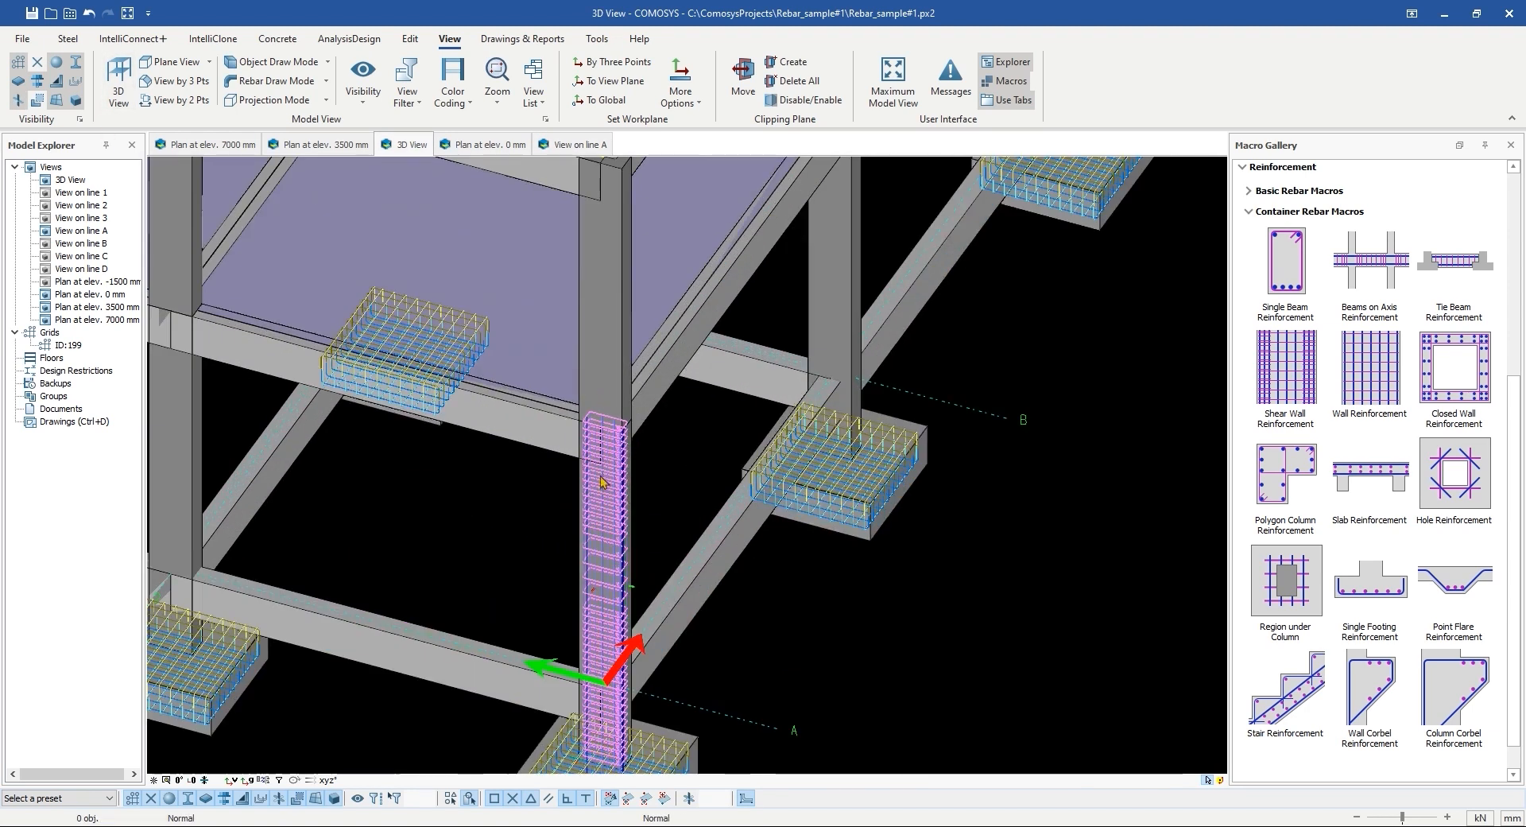
click(31, 15)
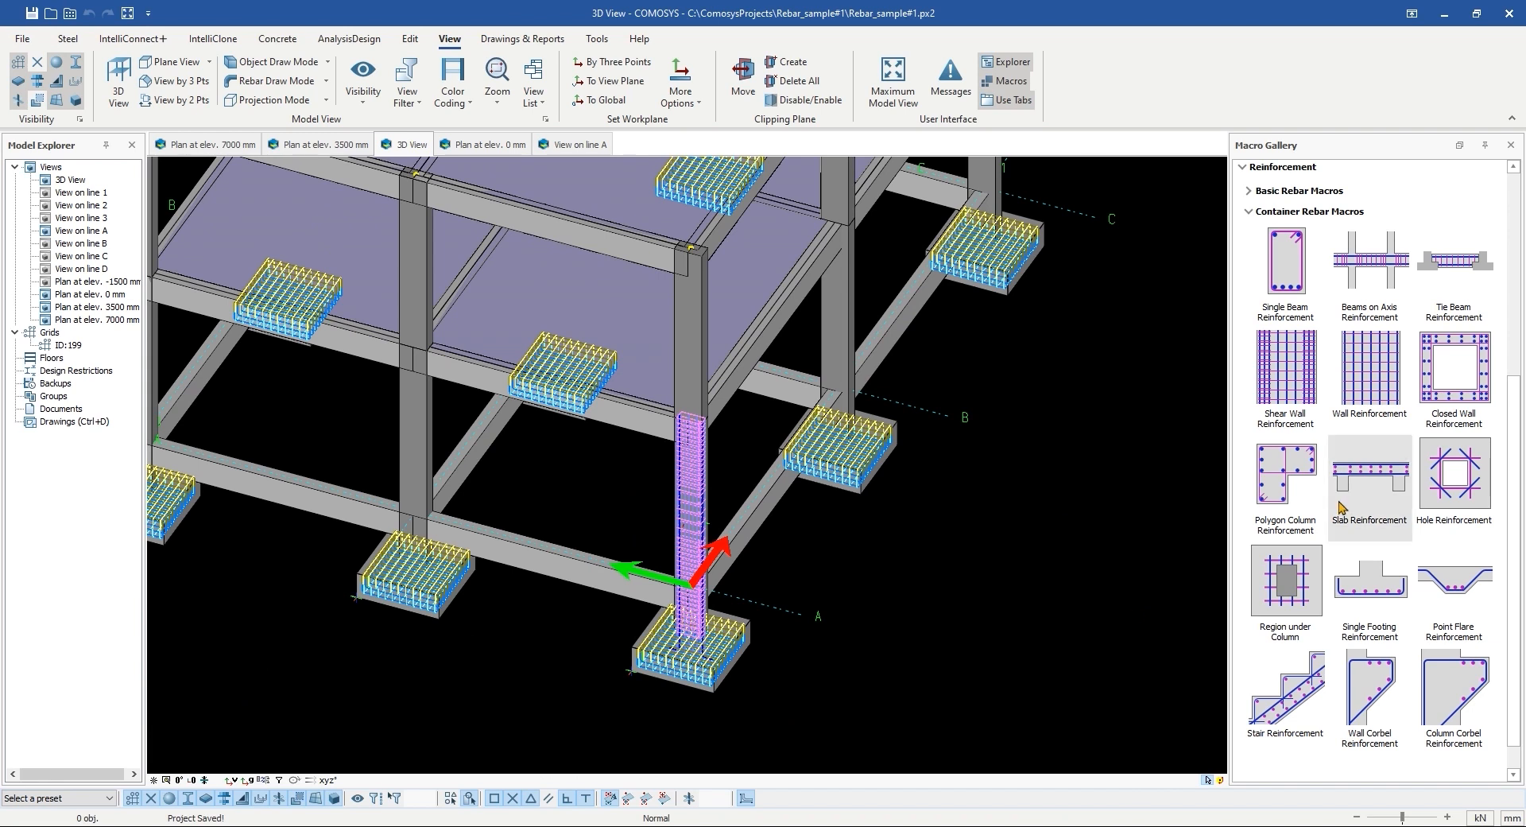
Step: Reinforce the lower columns at A-2 and A-3 with the Polygon Column Reinforcement macro
click(1303, 493)
click(426, 469)
scroll(469, 483, down, 3)
middle_drag(466, 484, 427, 450)
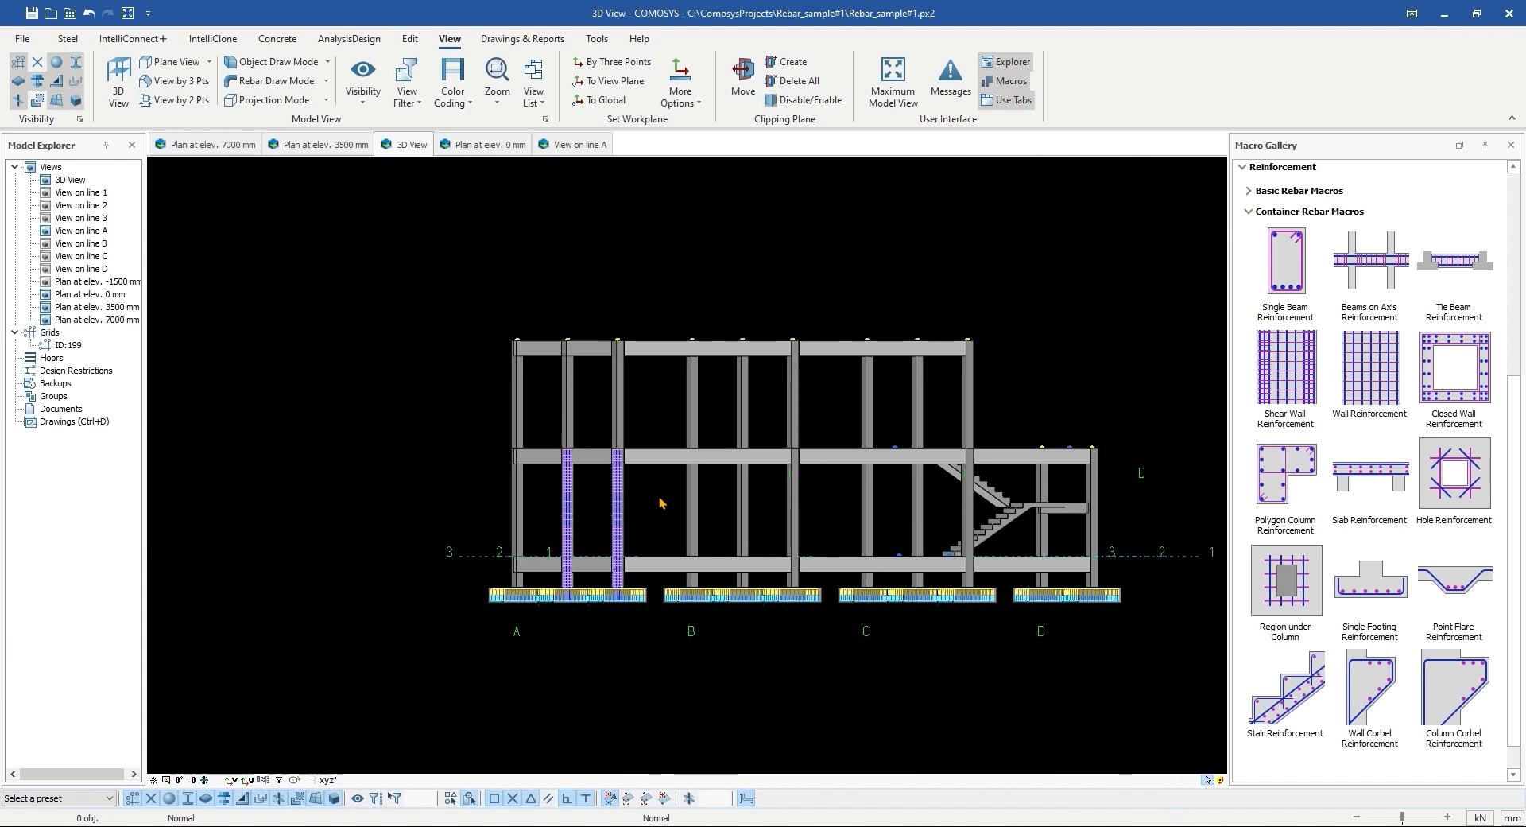
scroll(658, 505, up, 8)
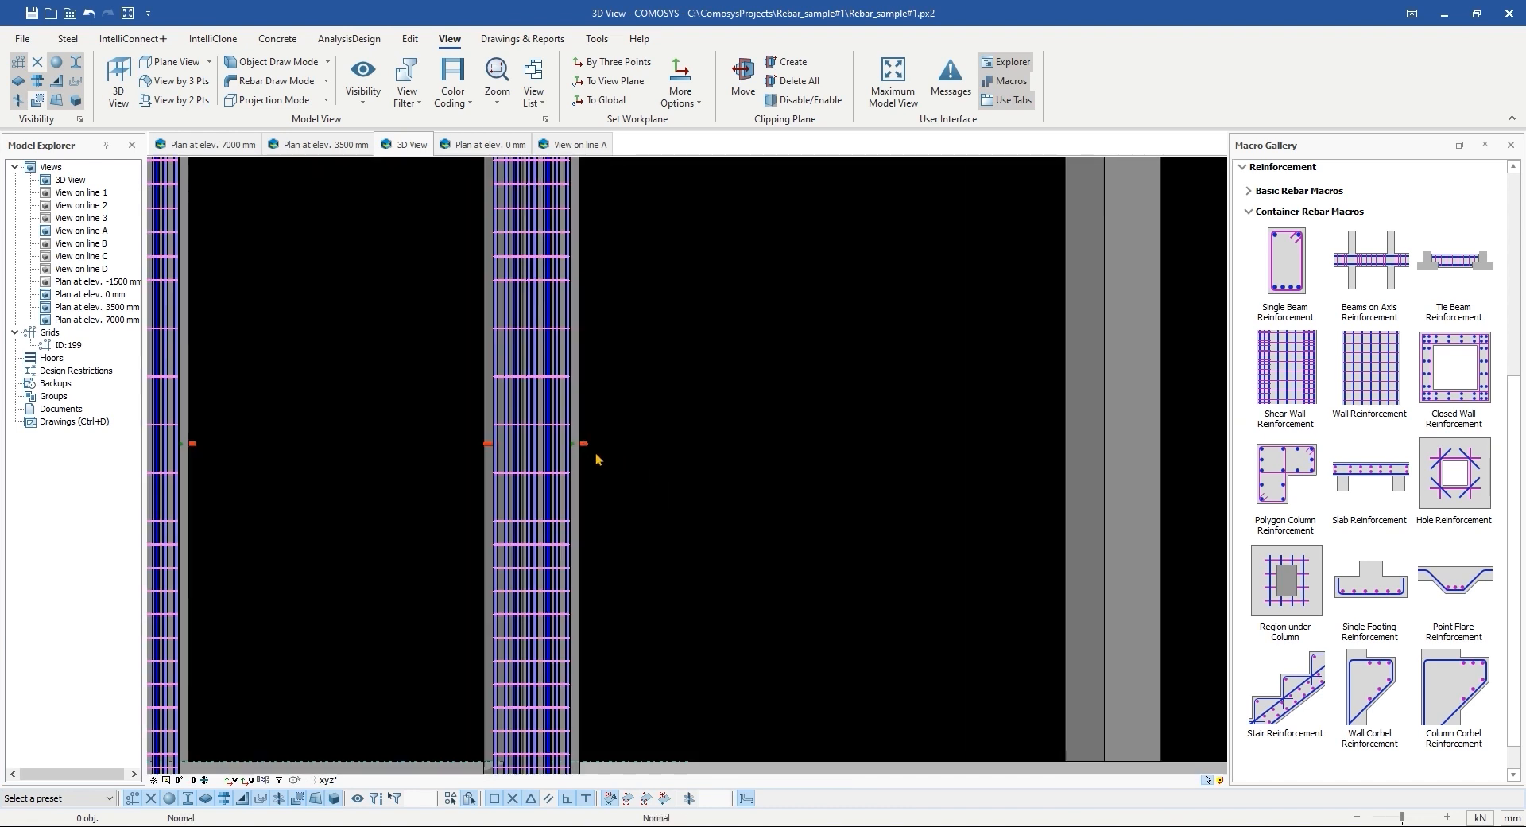
scroll(598, 459, down, 6)
click(1288, 477)
scroll(512, 449, up, 4)
click(294, 425)
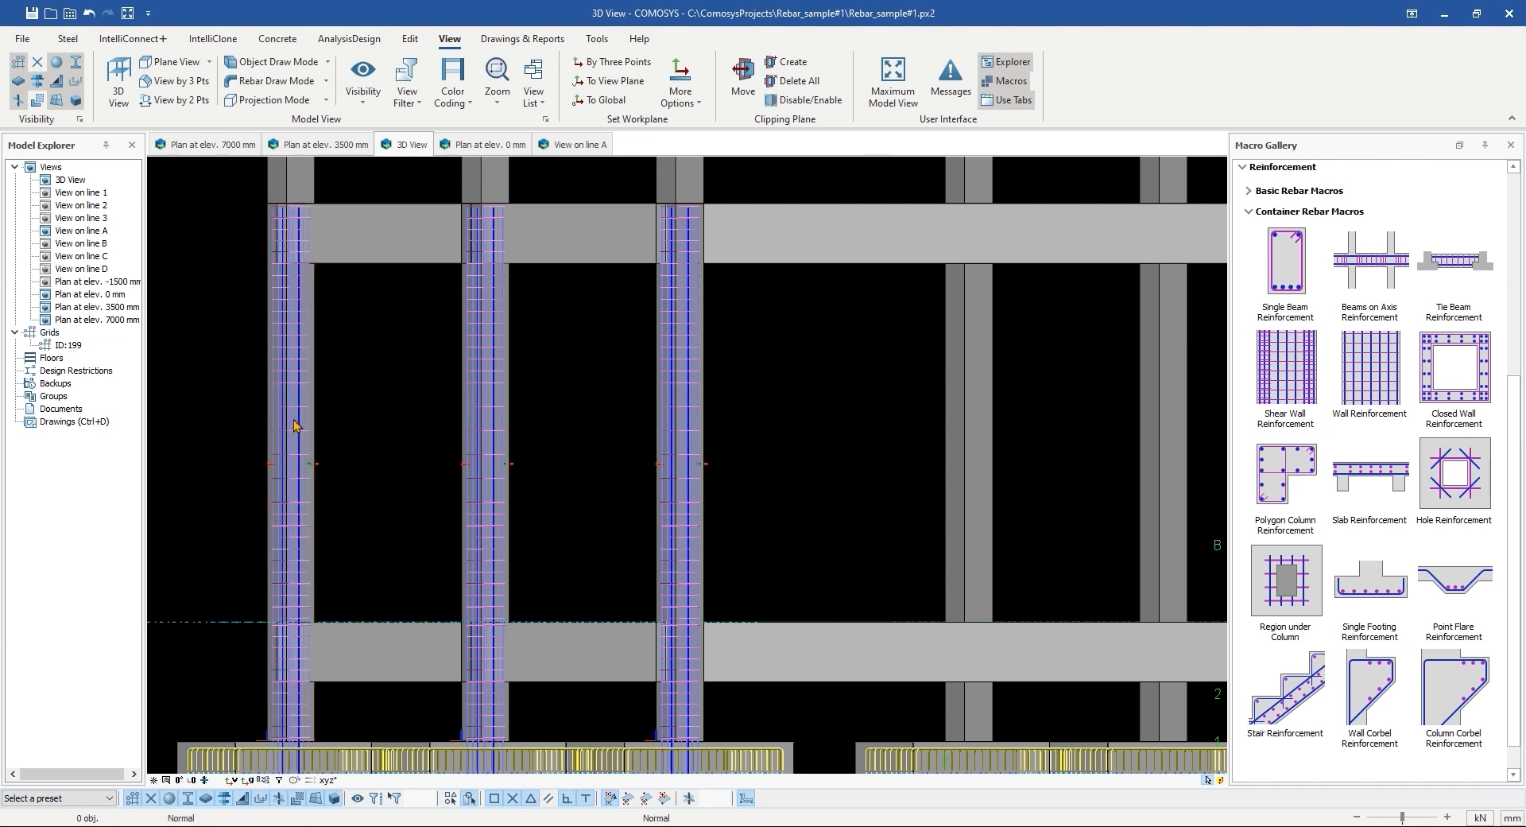
Step: Reinforce the three lower columns on grid line B with the Polygon Column Reinforcement macro
scroll(628, 496, down, 4)
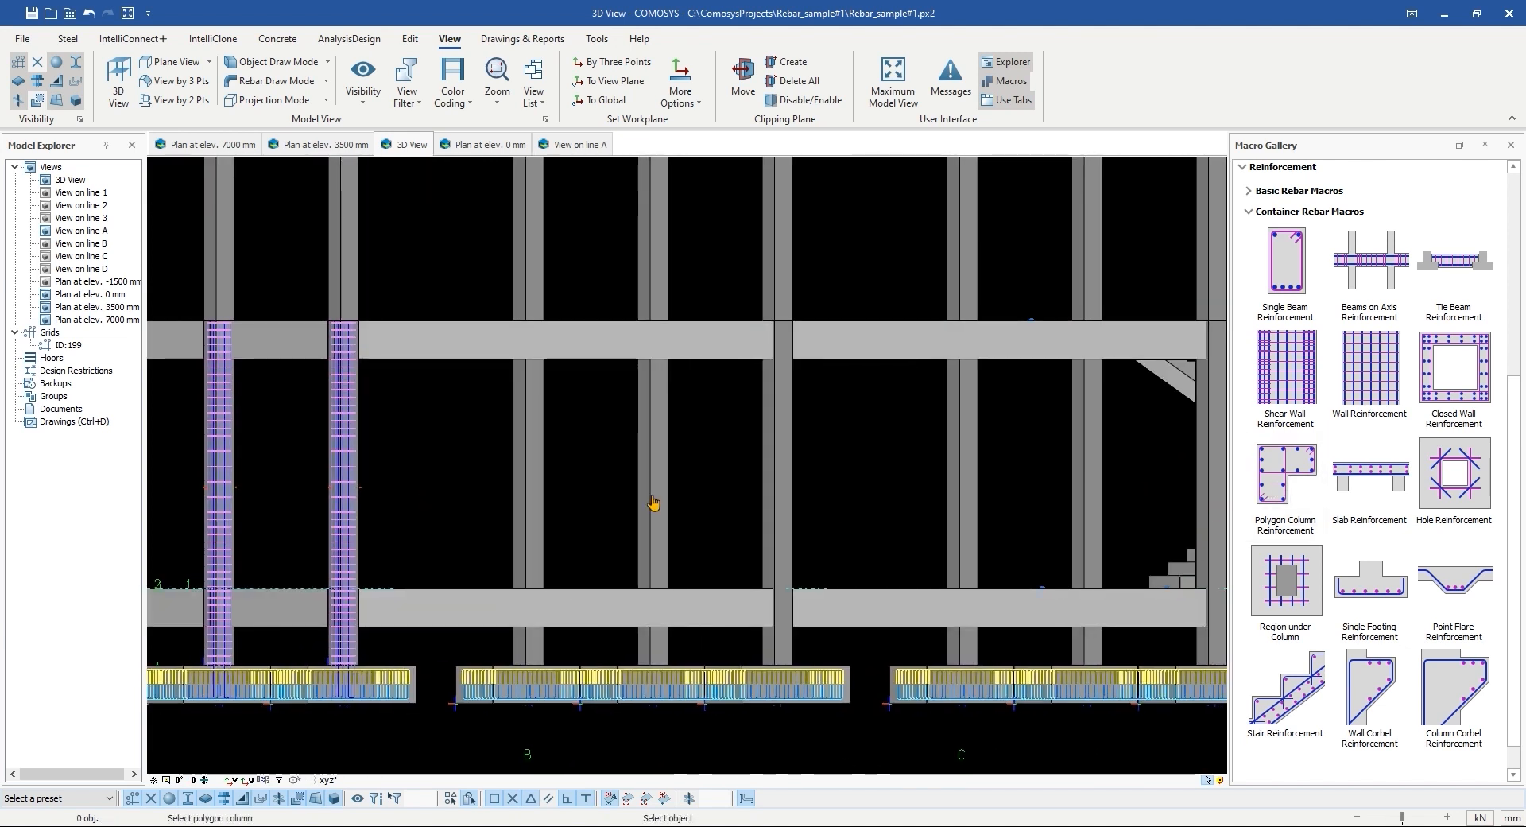
click(525, 495)
click(1288, 477)
click(660, 487)
click(782, 491)
scroll(791, 501, down, 3)
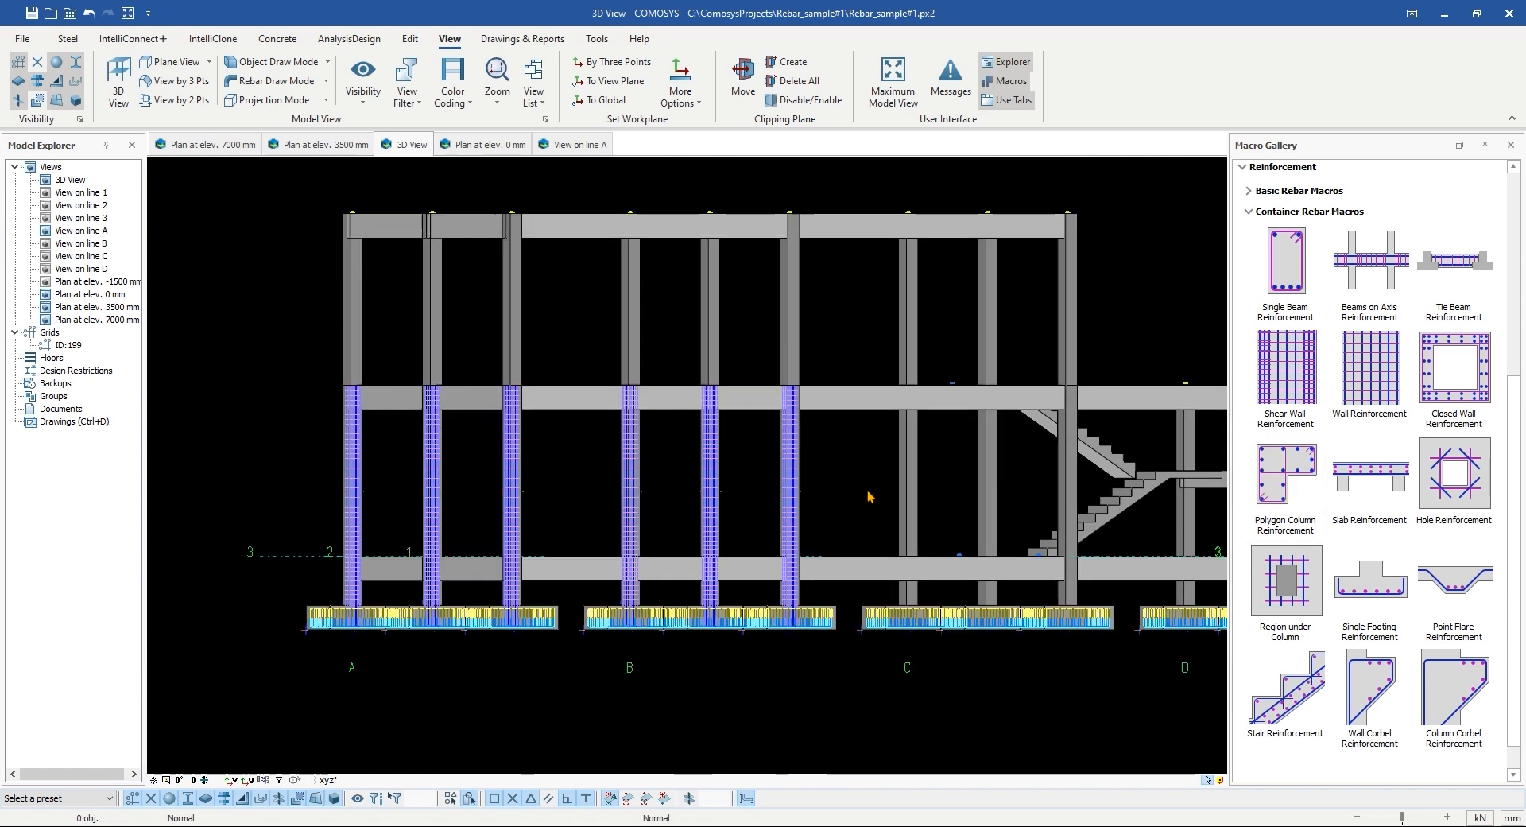
Step: Reinforce the three lower columns on grid line C with the Polygon Column Reinforcement macro
middle_drag(795, 514, 728, 522)
click(1303, 487)
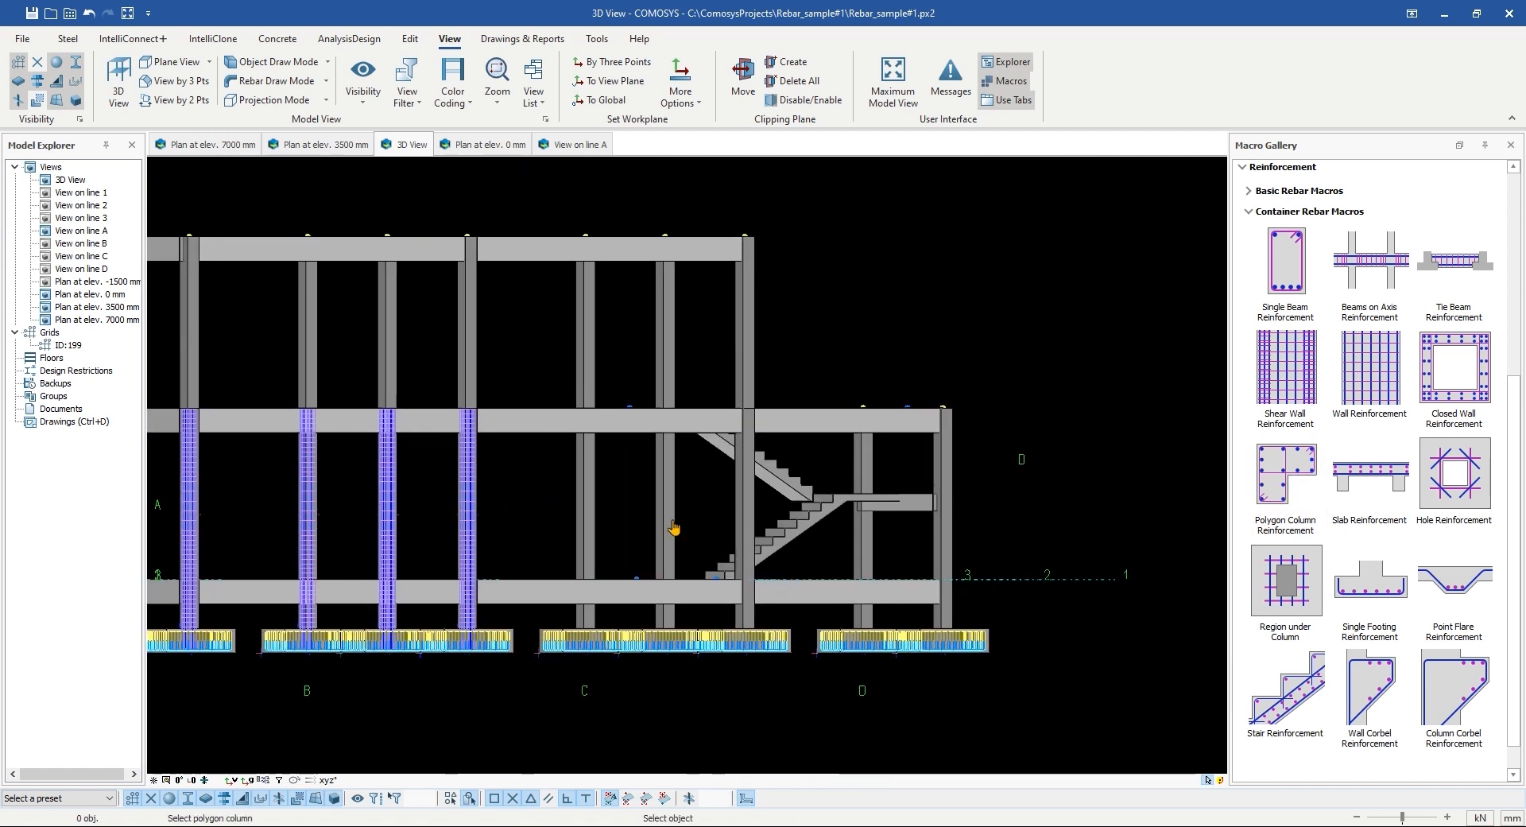
click(588, 509)
click(1288, 477)
click(666, 511)
click(1286, 484)
click(745, 517)
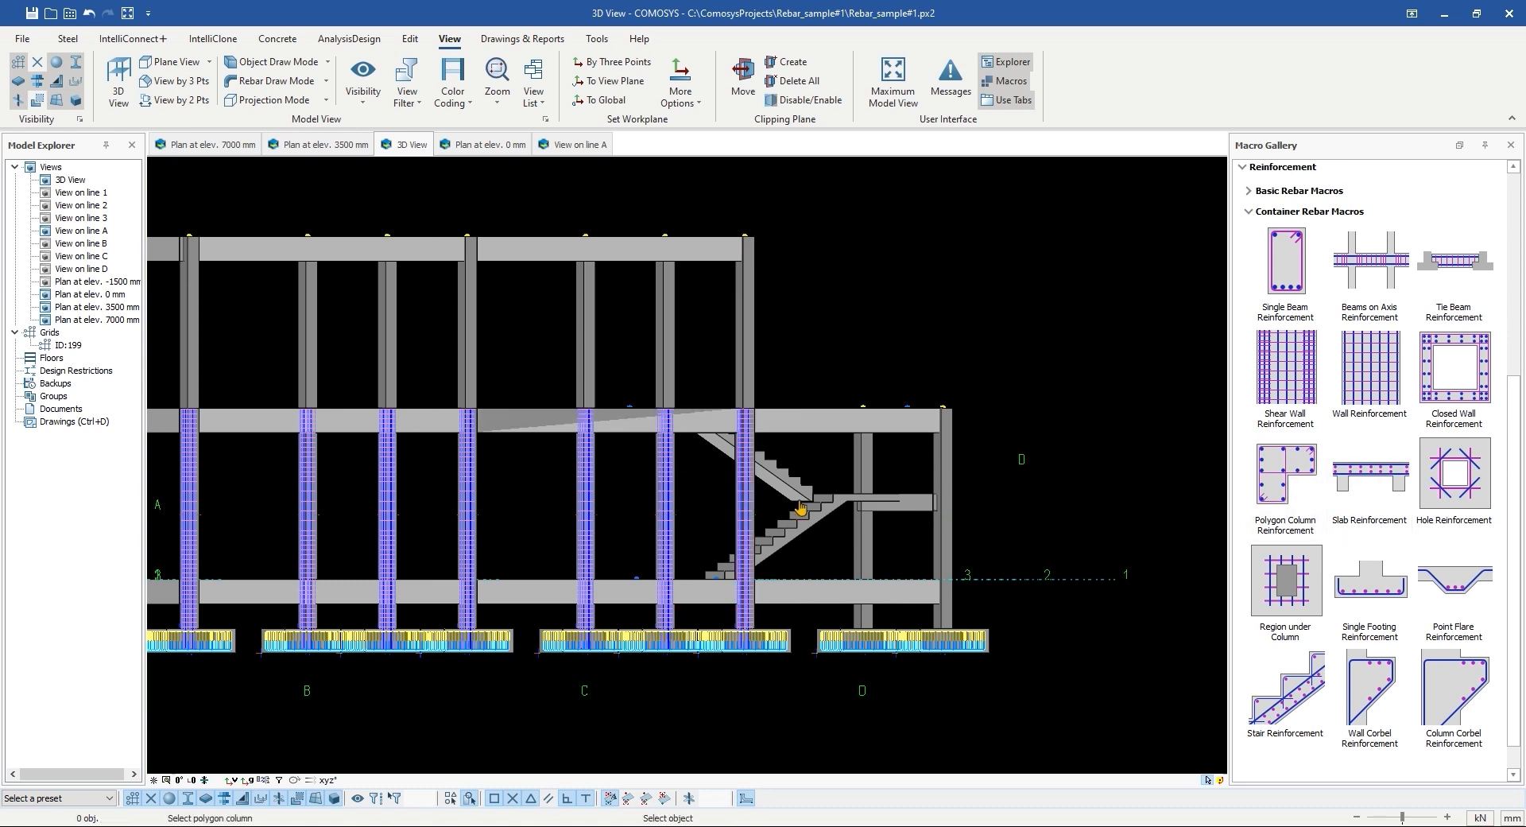
Step: Reinforce the two lower columns on grid line D with the Polygon Column Reinforcement macro
scroll(771, 501, up, 3)
click(988, 446)
scroll(989, 457, down, 3)
middle_drag(967, 466, 846, 491)
click(1292, 489)
click(928, 494)
scroll(970, 445, down, 5)
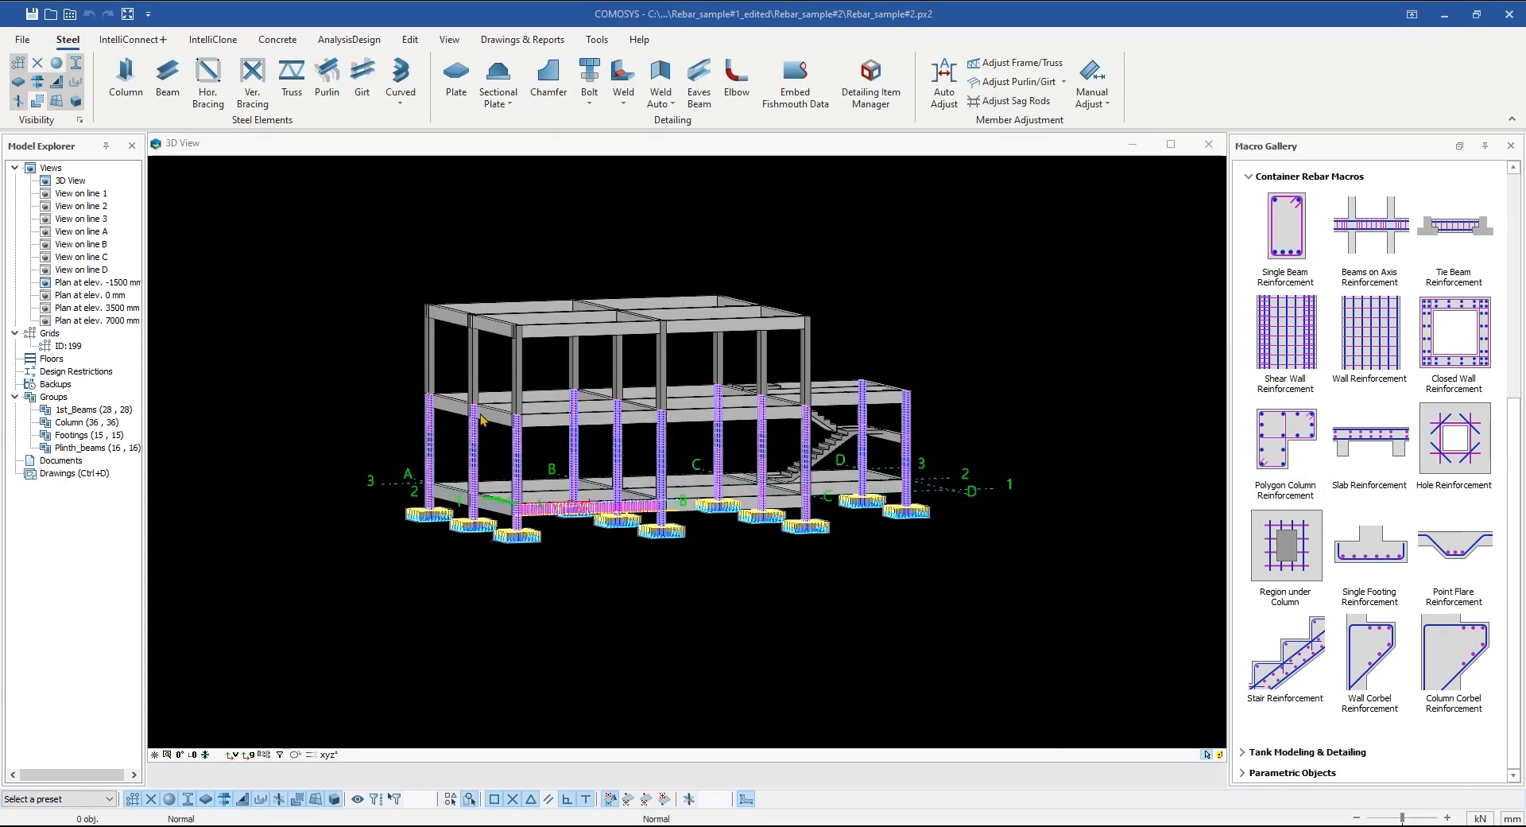
Step: Load a saved preset in the Polygon Column Reinforcement settings and apply it for the upper columns
middle_drag(511, 467, 689, 450)
scroll(592, 541, up, 3)
scroll(700, 455, down, 2)
click(1285, 437)
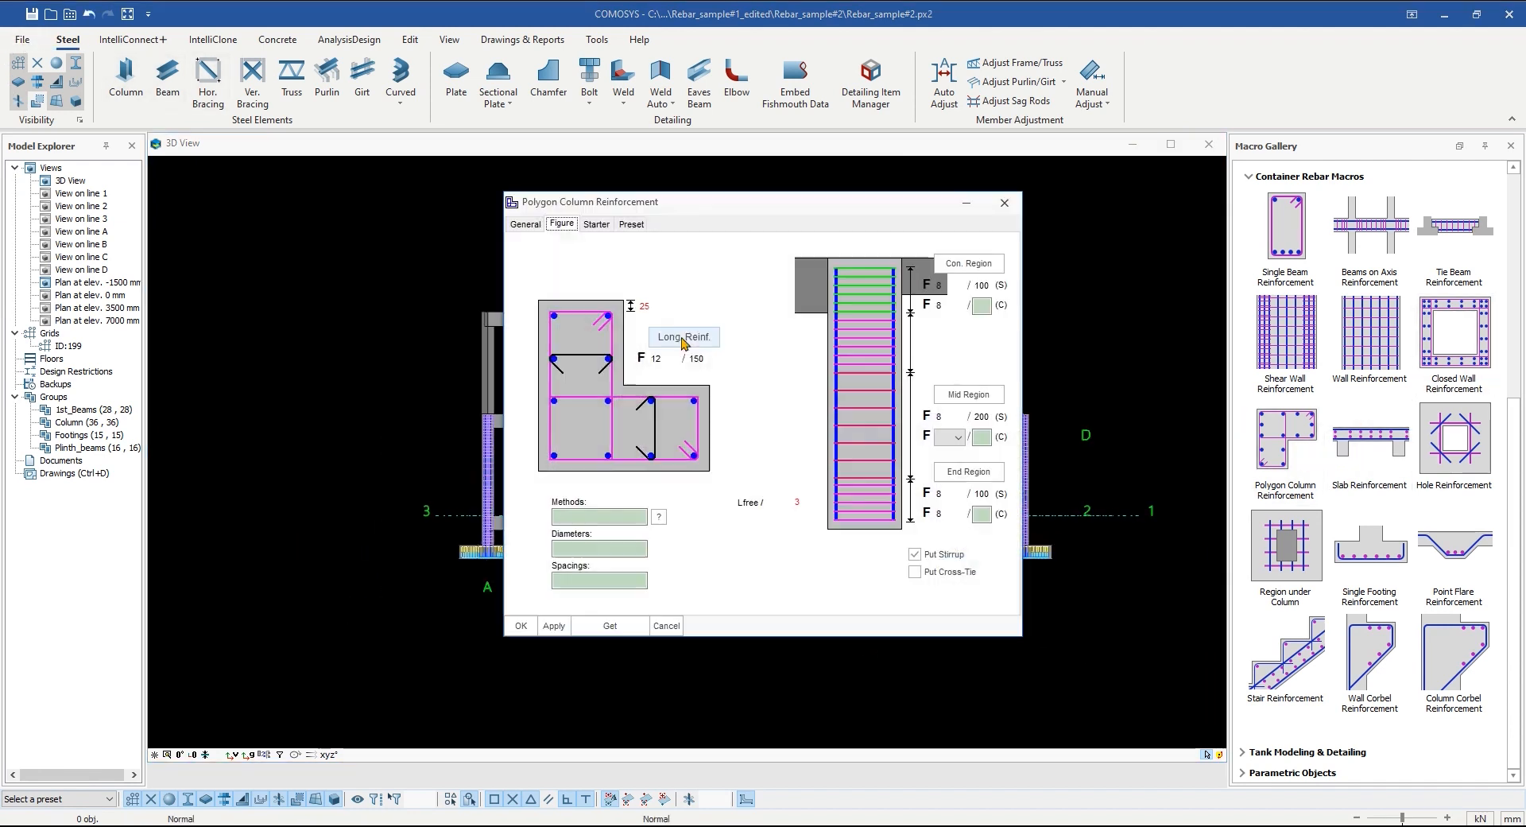
click(634, 223)
click(608, 290)
click(608, 297)
click(831, 279)
click(550, 627)
click(523, 626)
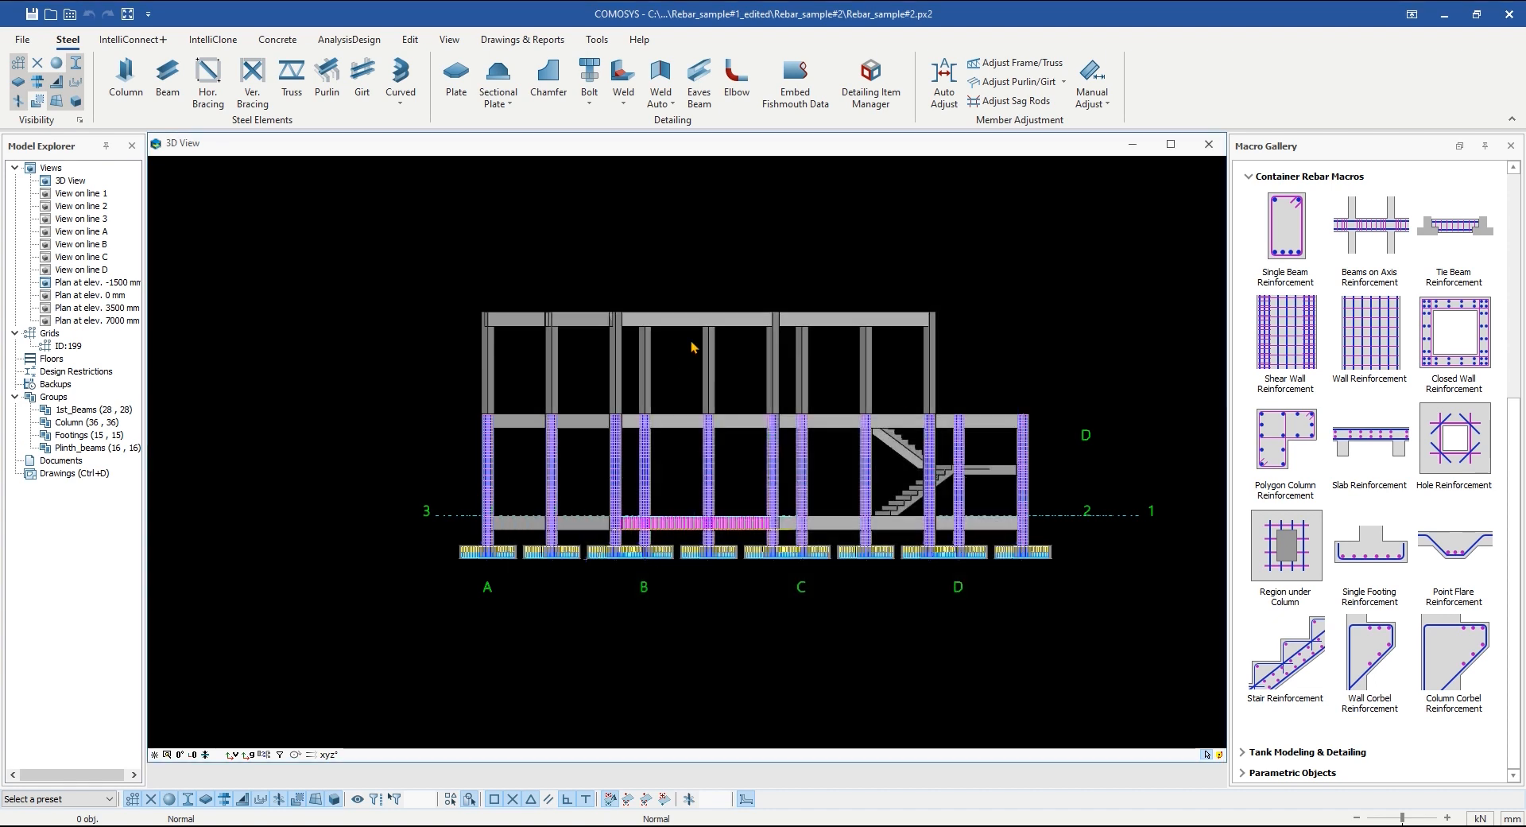
Step: Reinforce the first upper column on grid line A with the Polygon Column Reinforcement macro
middle_drag(692, 343, 707, 353)
scroll(535, 379, up, 5)
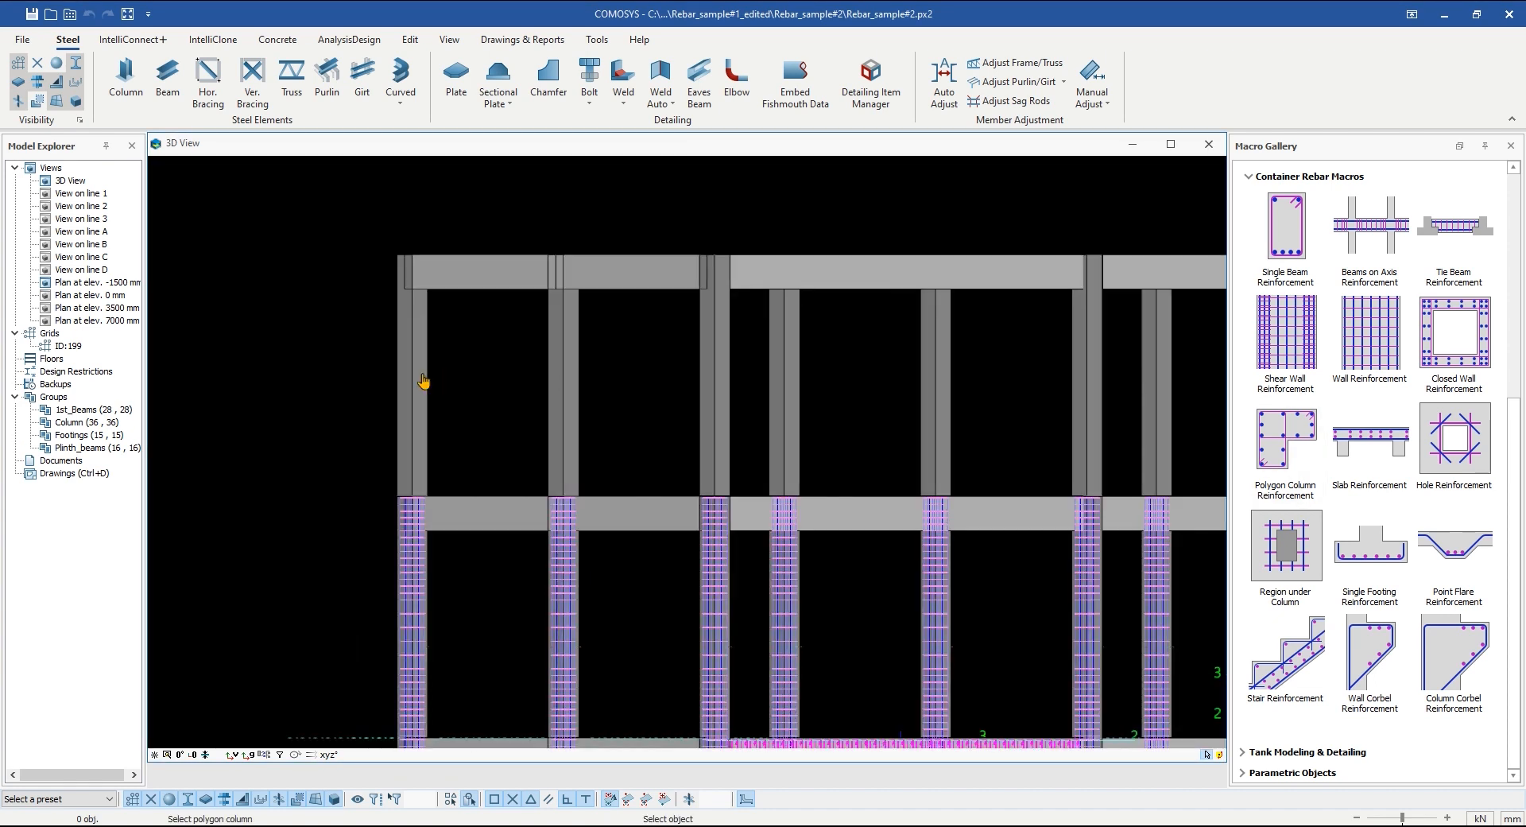
scroll(398, 520, up, 5)
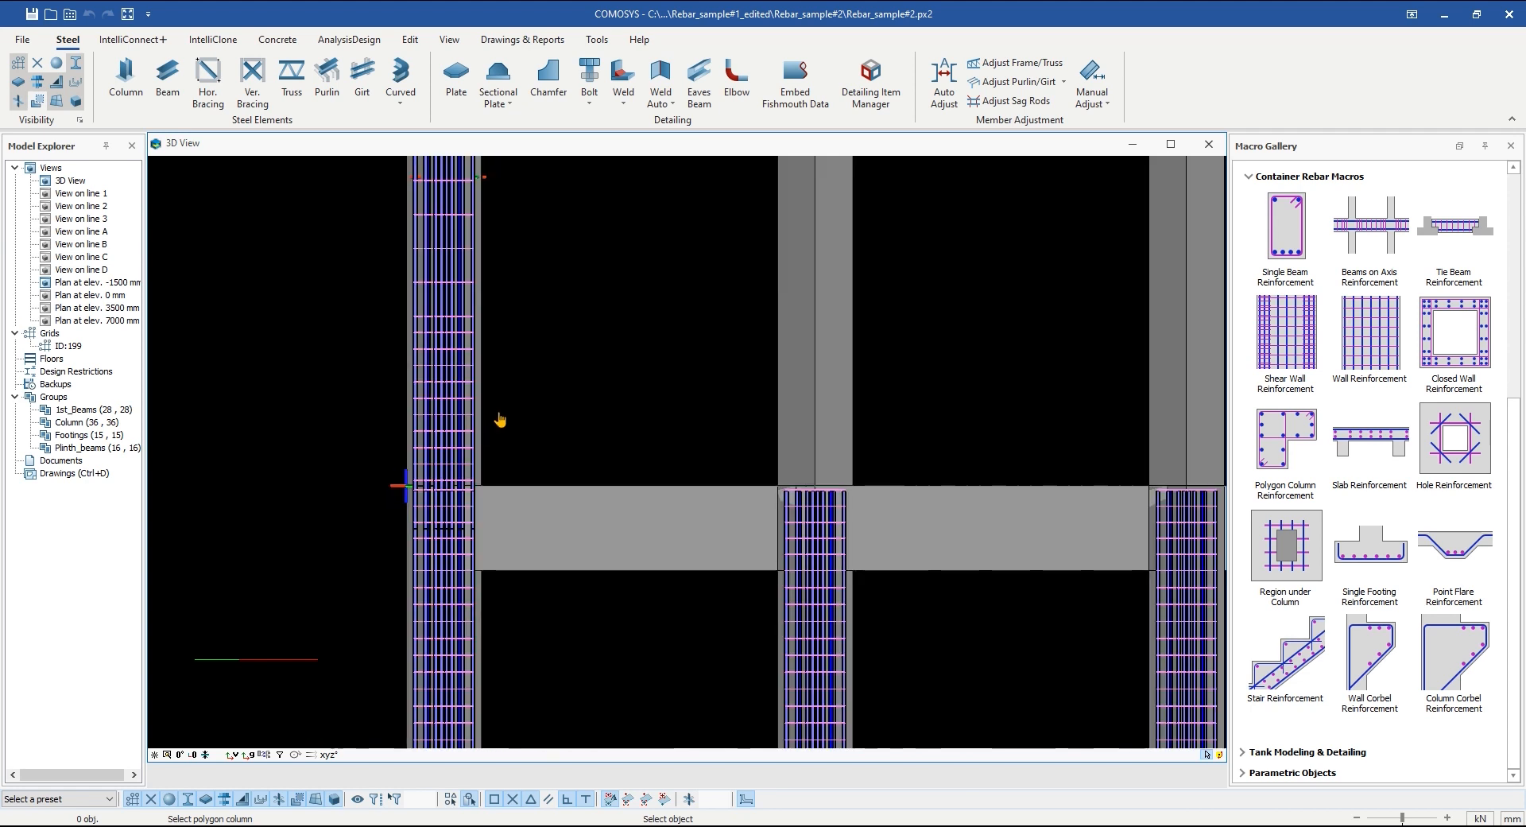
Step: Select the new column's longitudinal bars and examine their lower ends at the floor beam and their upper ends at the roof beam
scroll(408, 511, up, 5)
click(477, 403)
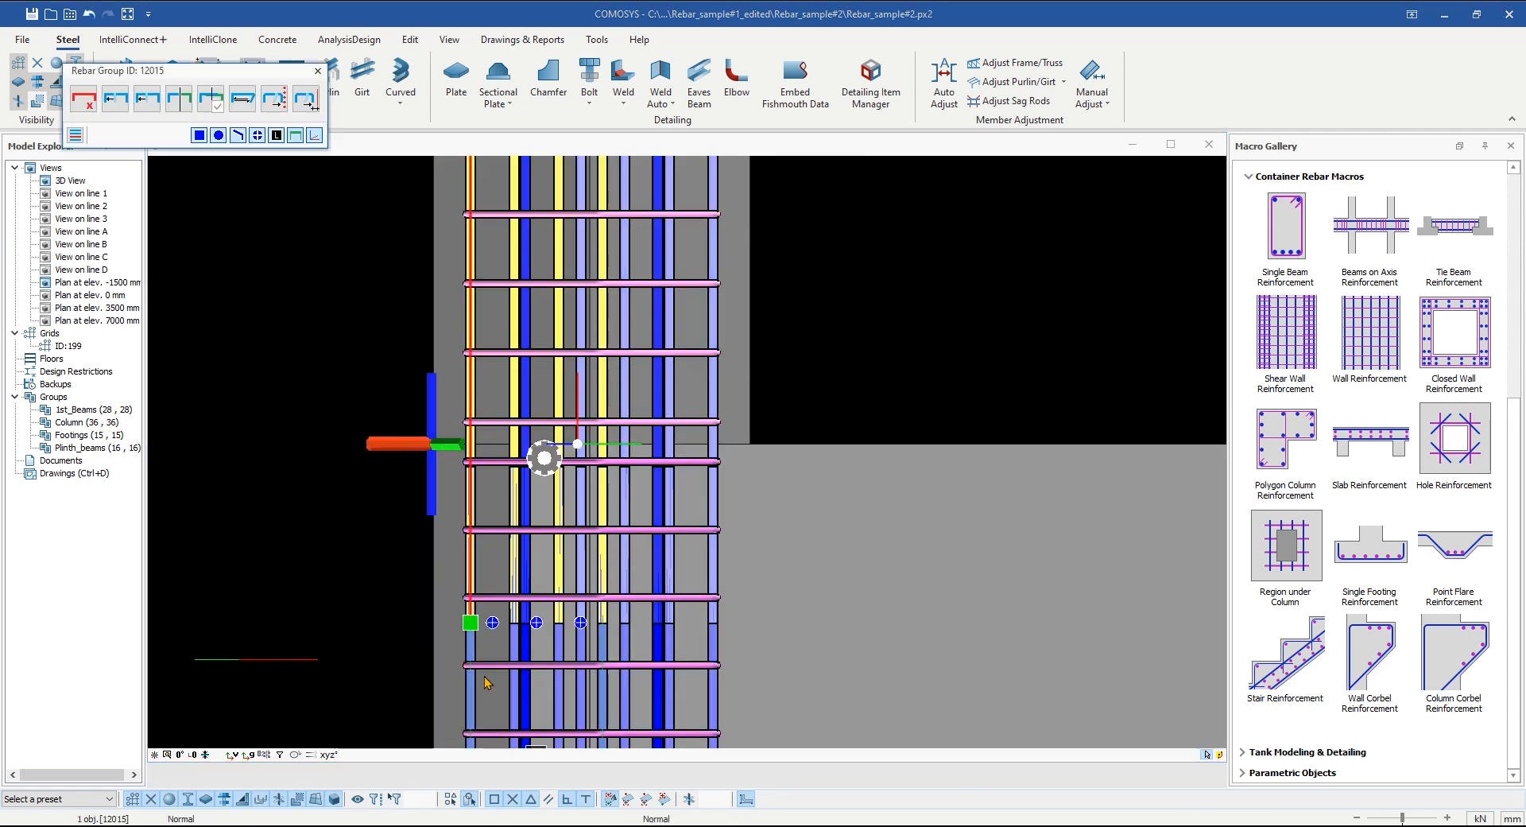
click(473, 481)
click(477, 403)
scroll(521, 483, down, 6)
middle_drag(509, 183, 498, 492)
scroll(490, 414, up, 3)
scroll(553, 559, up, 2)
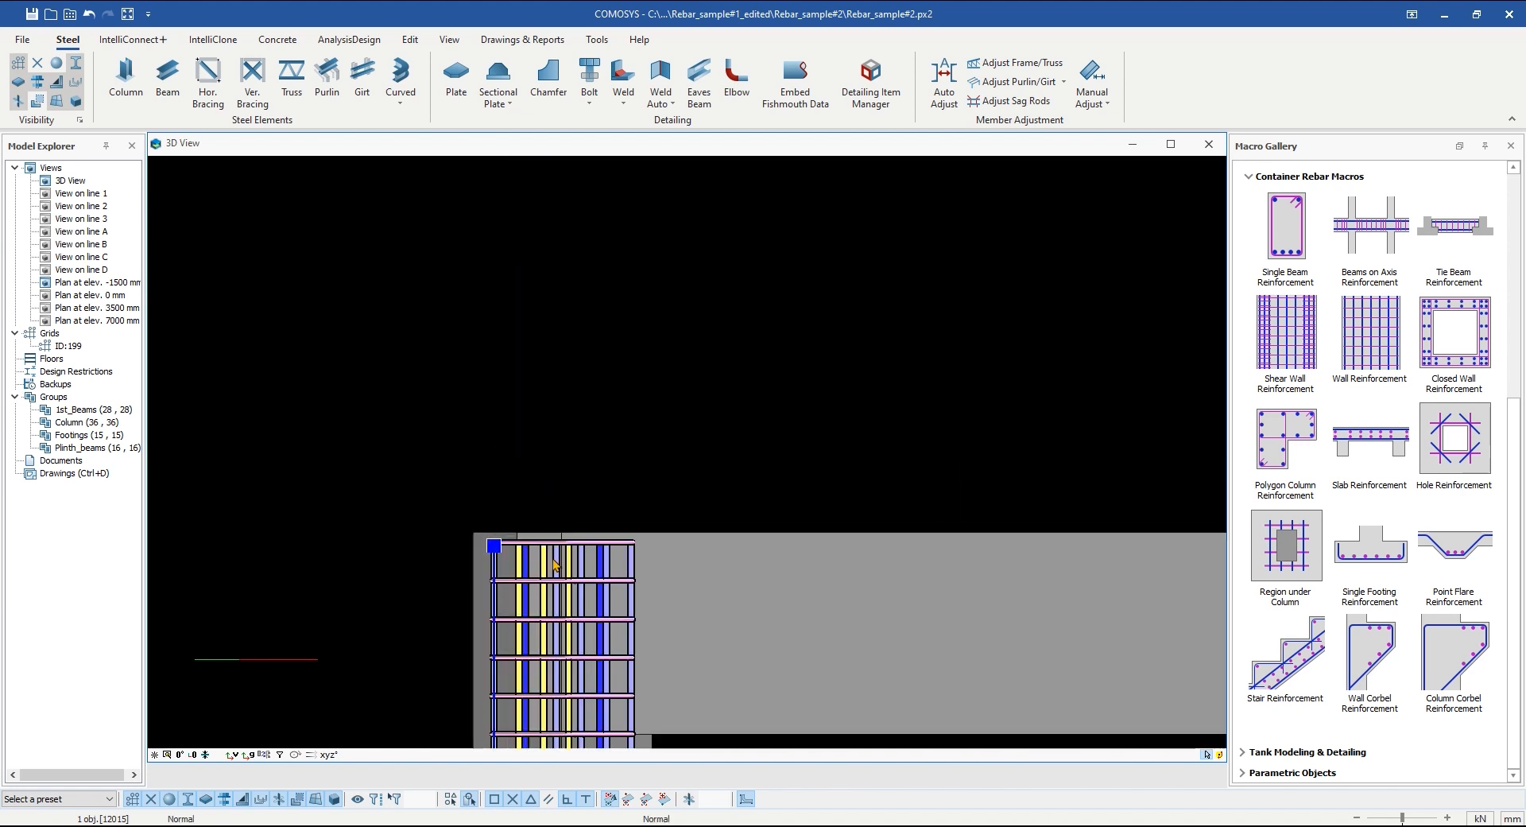
scroll(554, 565, down, 10)
Step: Reinforce the two remaining upper columns on grid line A with the Polygon Column Reinforcement macro
click(1281, 556)
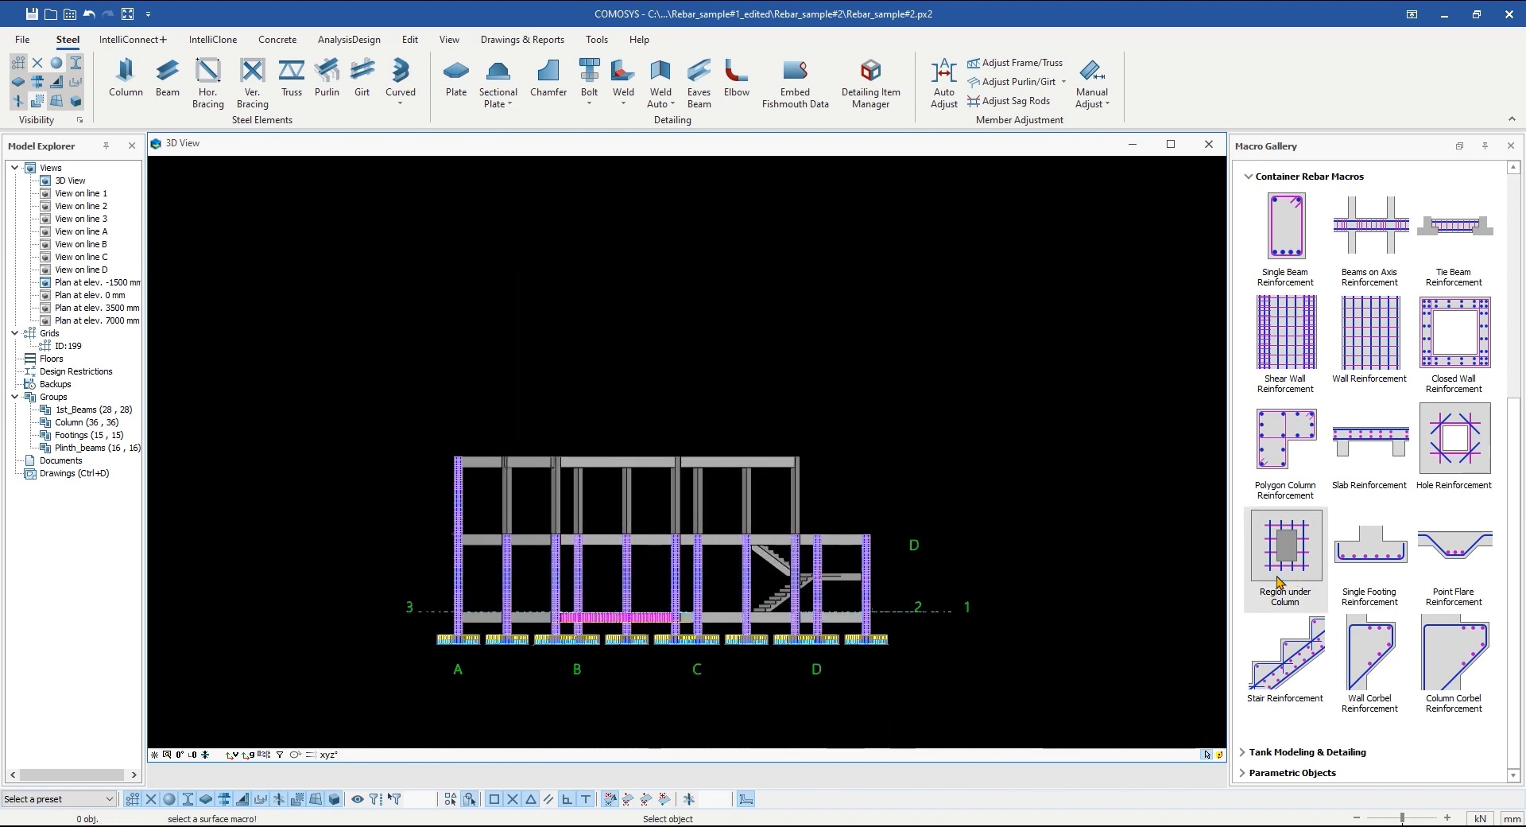
click(1296, 469)
scroll(530, 534, up, 3)
click(482, 485)
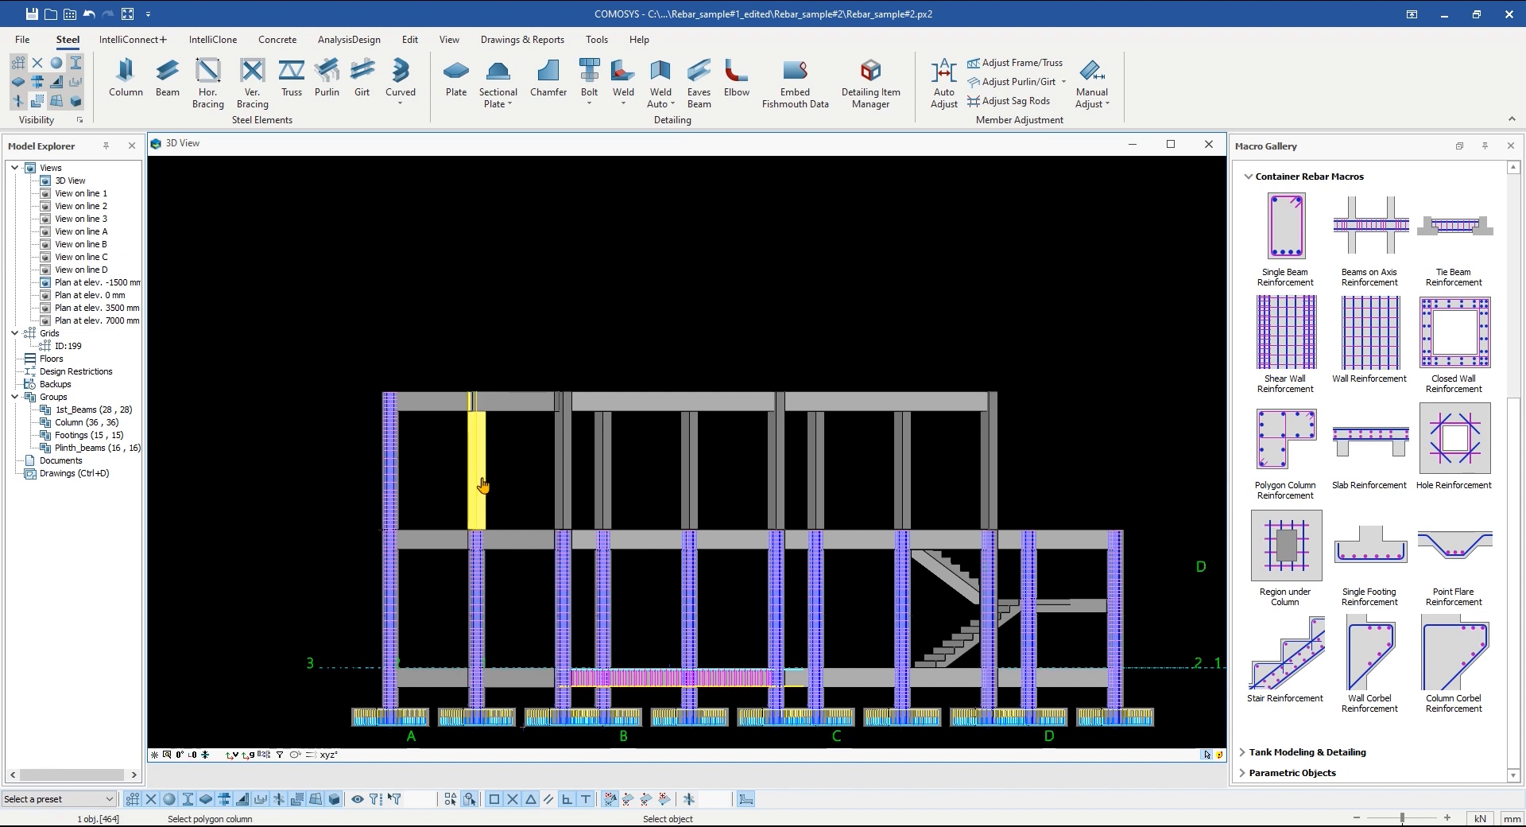
click(561, 459)
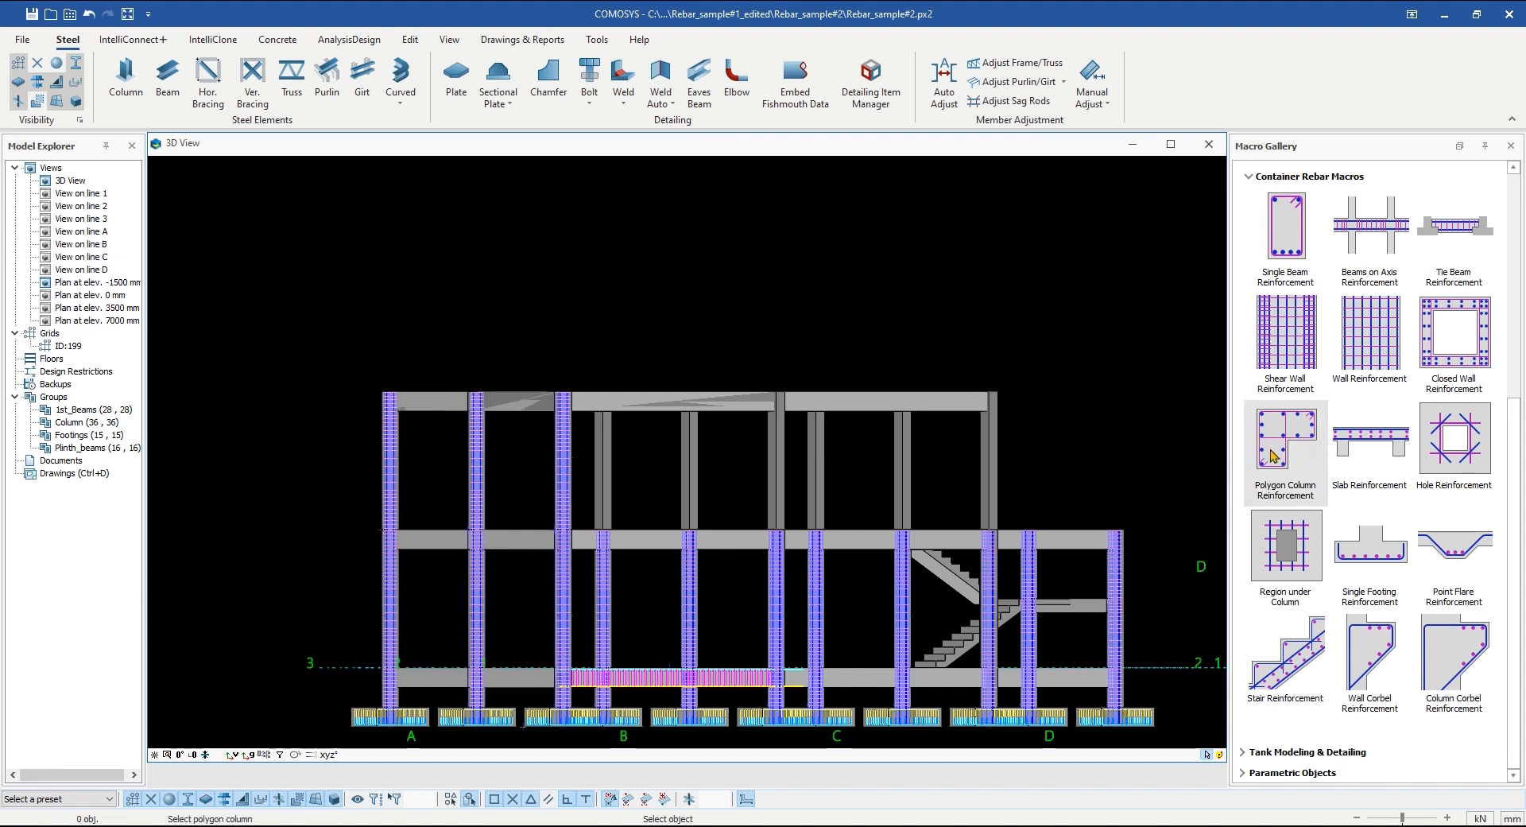
Step: Reinforce the three upper columns on grid line B with the Polygon Column Reinforcement macro
click(608, 469)
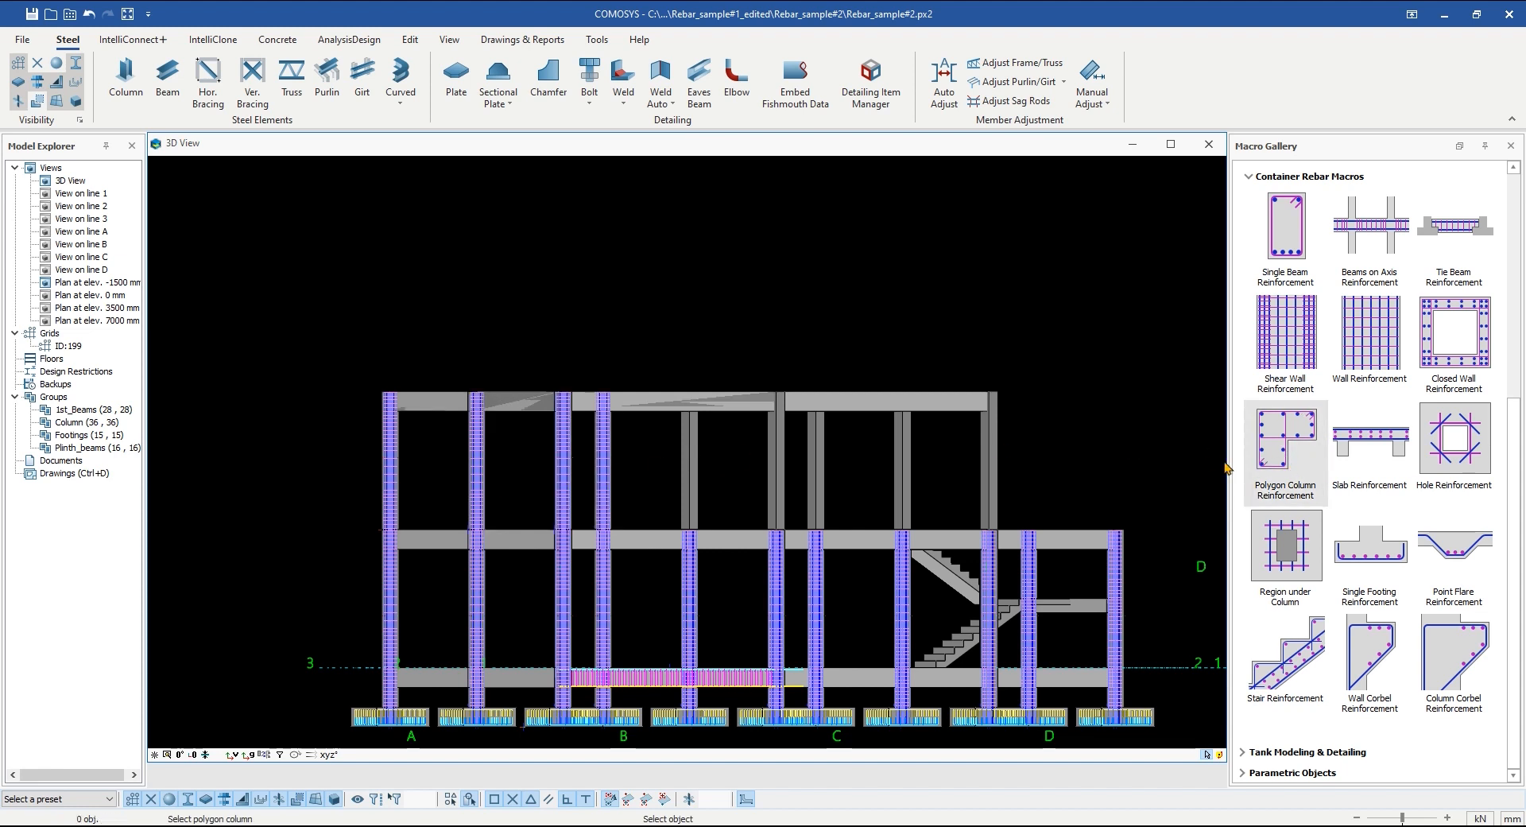
click(687, 475)
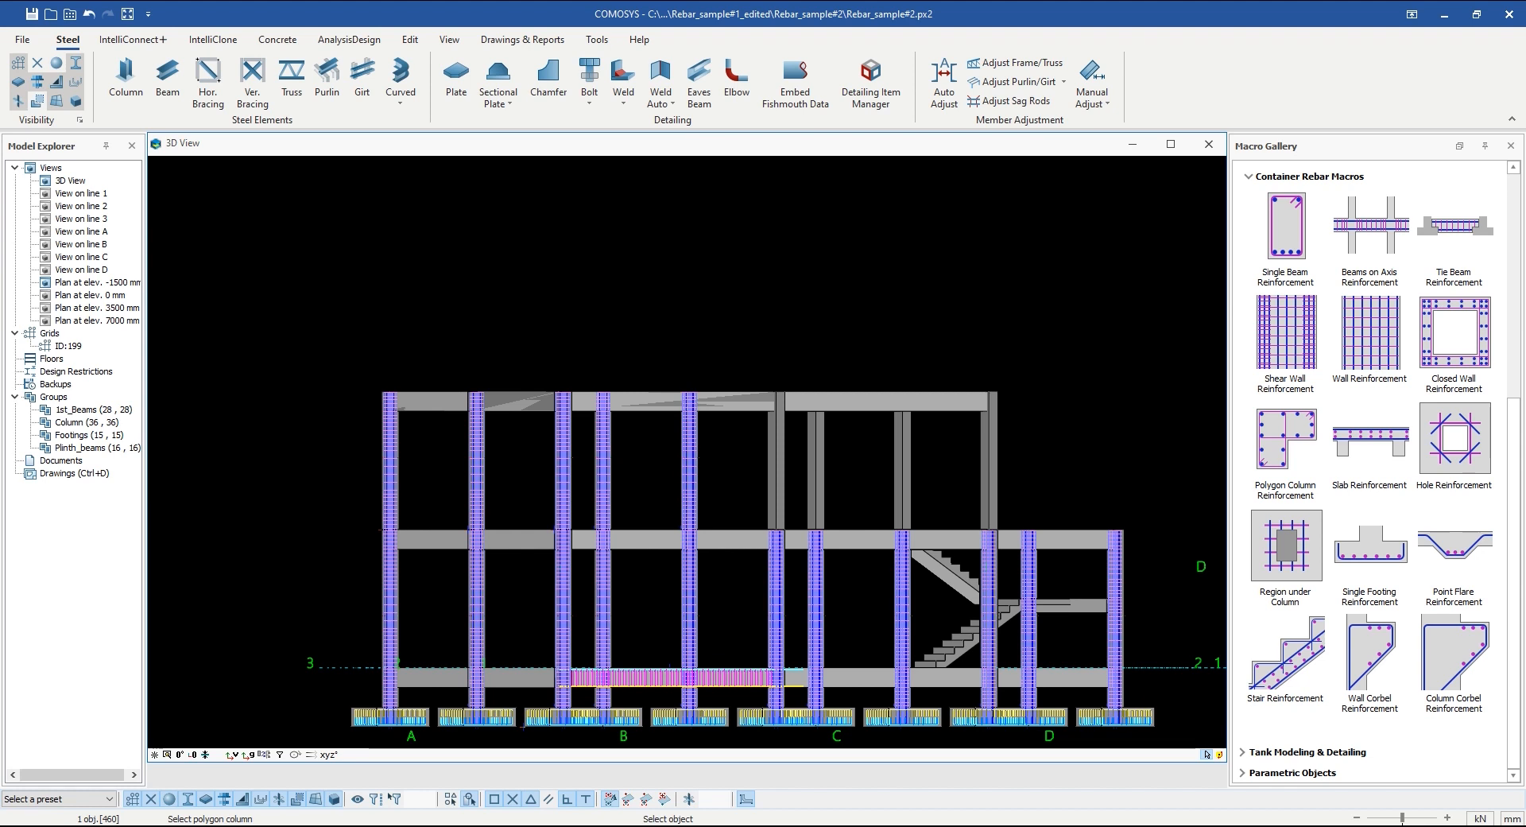
click(768, 465)
Step: Reinforce the three upper columns on grid line C with the Polygon Column Reinforcement macro and view the whole frame
click(825, 461)
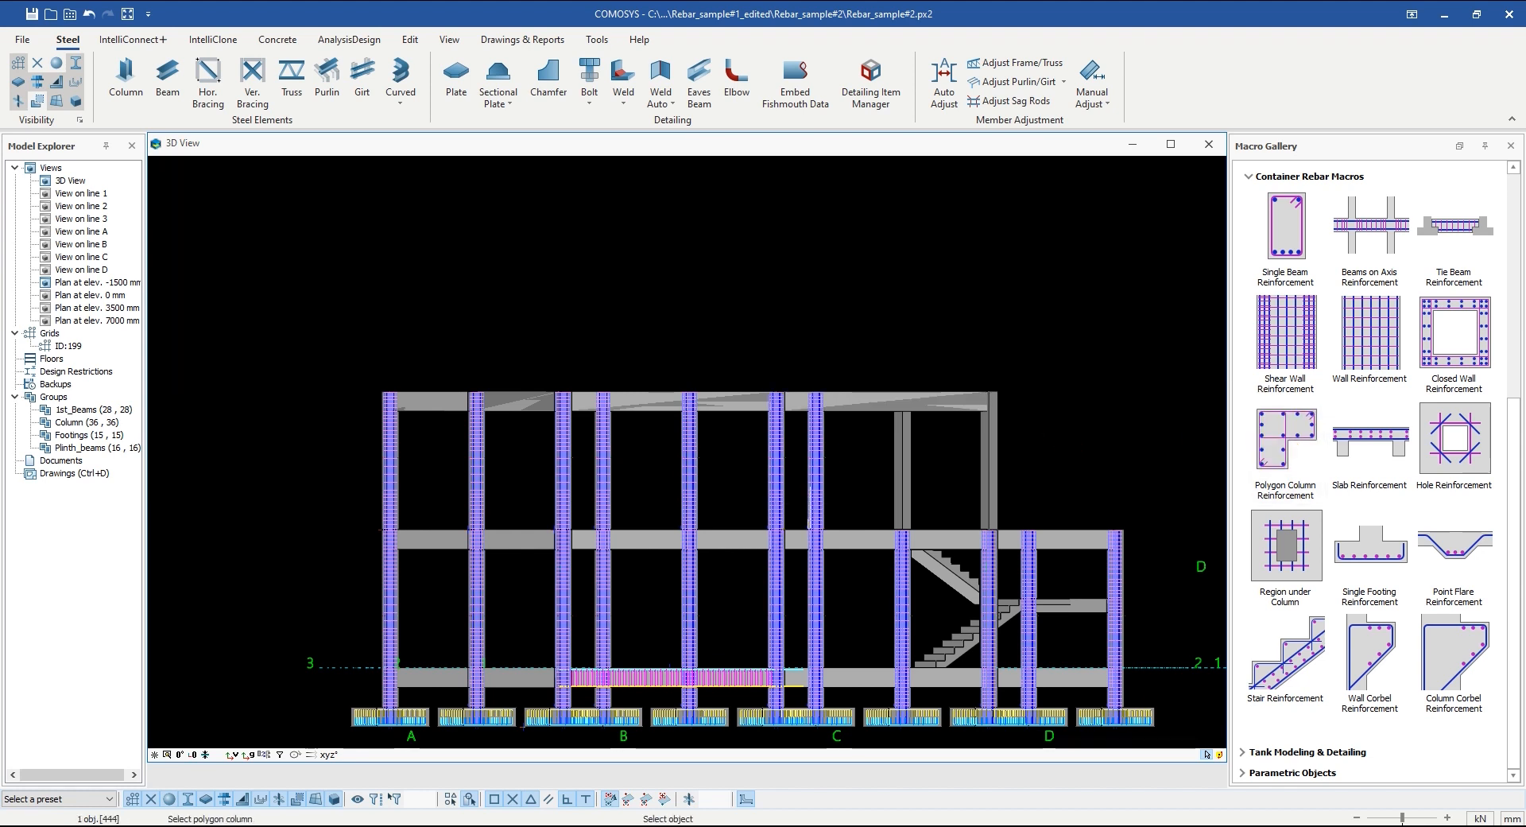
click(913, 458)
click(998, 472)
scroll(957, 461, down, 2)
middle_drag(957, 461, 739, 516)
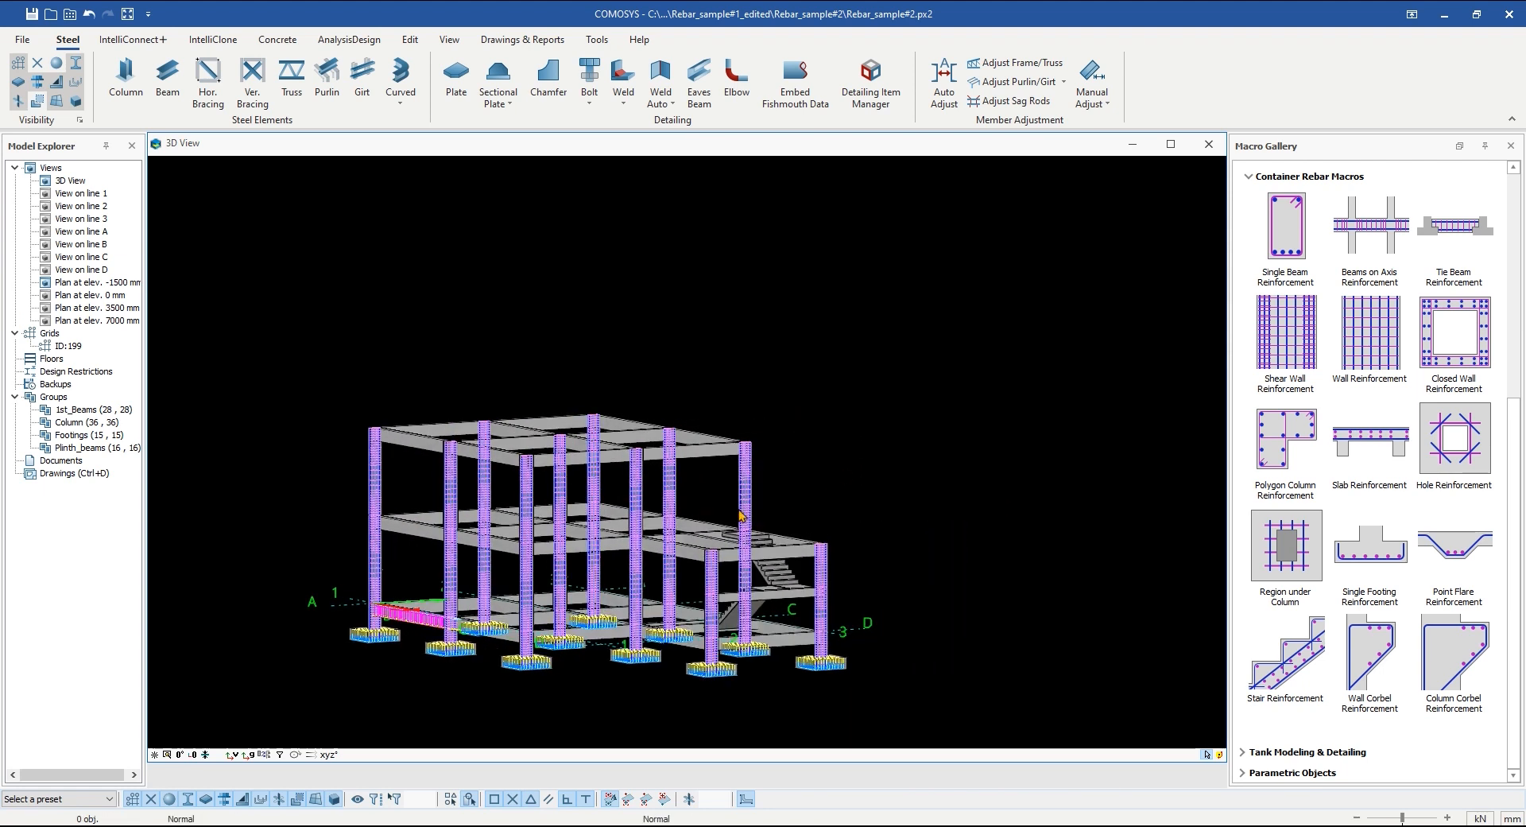
scroll(739, 516, up, 3)
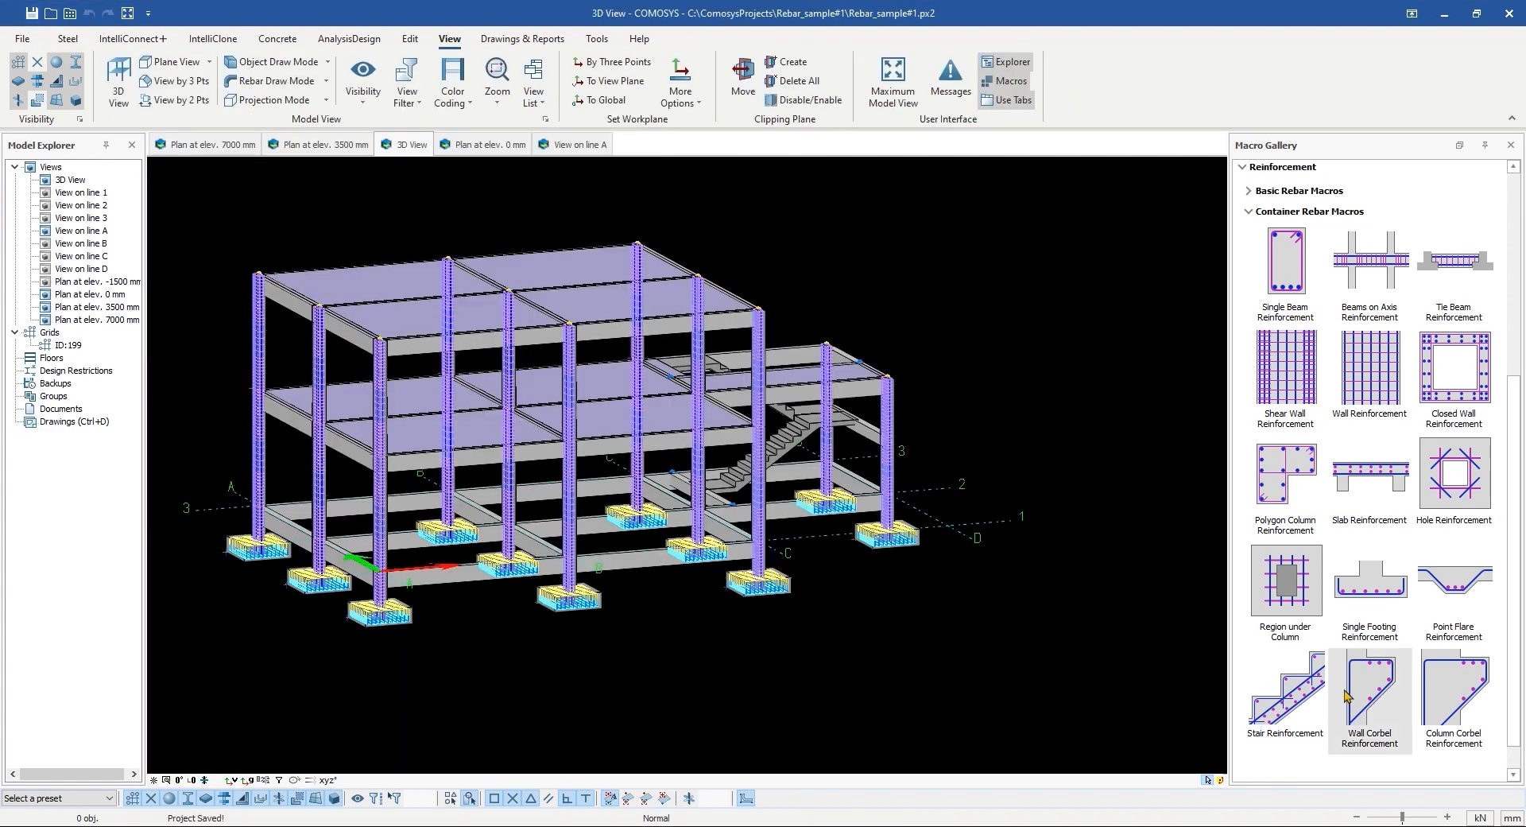
Step: Open the Beams on Axis Reinforcement settings and select all beams in the beam data list
scroll(1286, 527, up, 3)
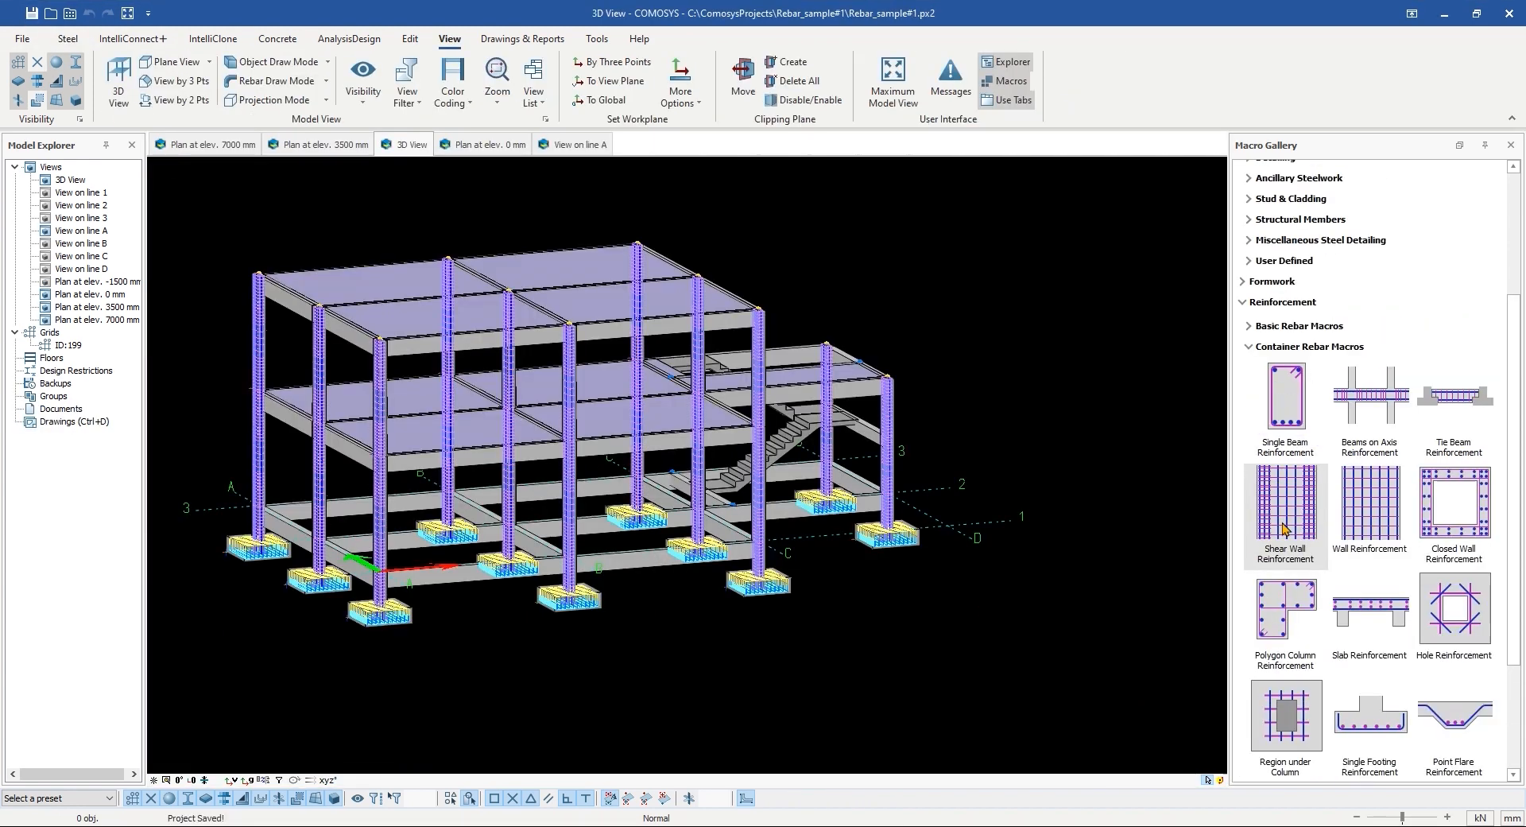
click(1380, 430)
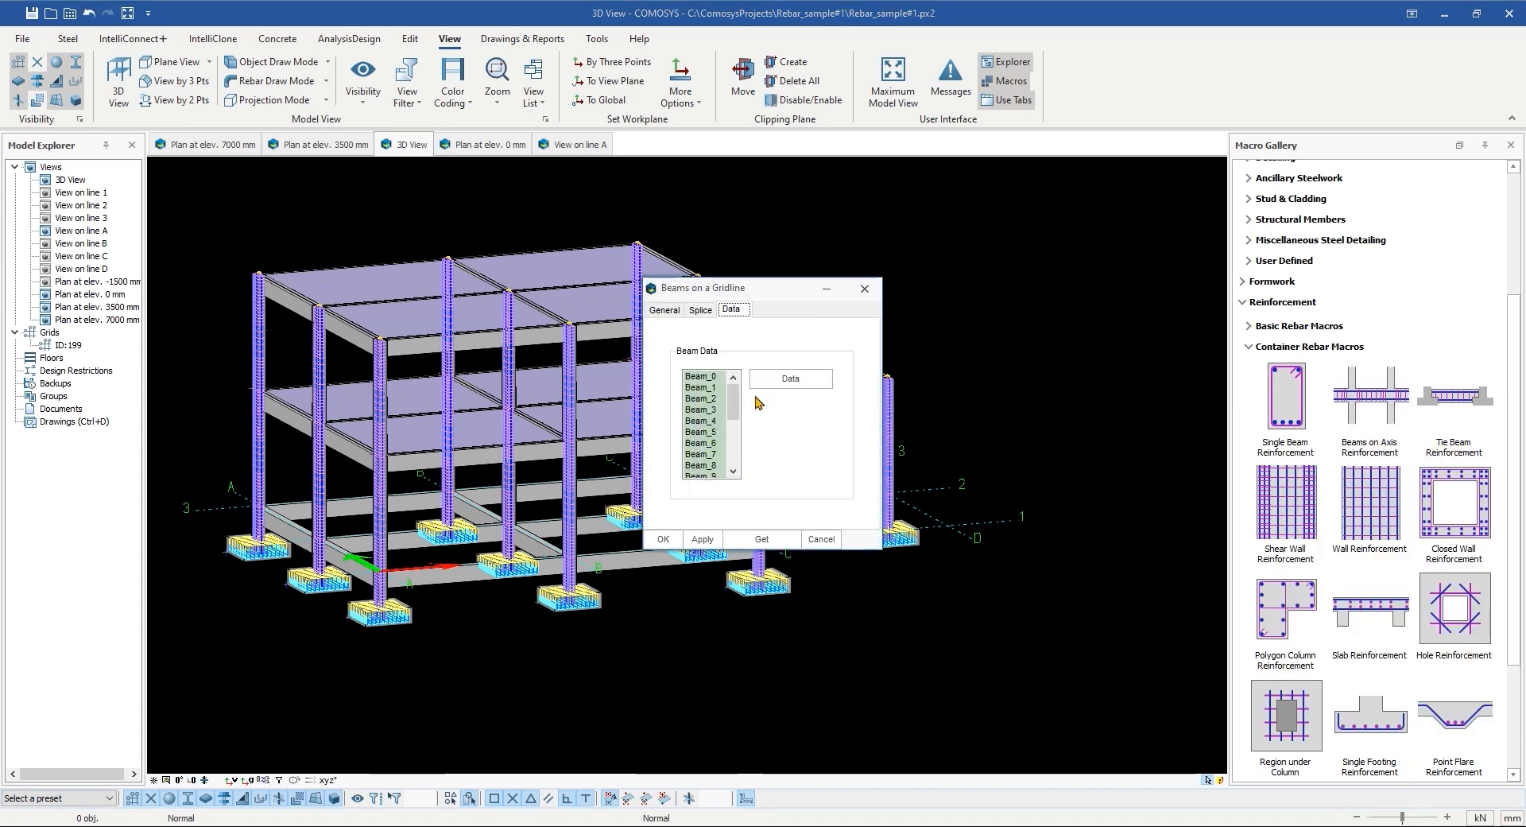
drag(710, 377, 713, 517)
drag(732, 444, 731, 419)
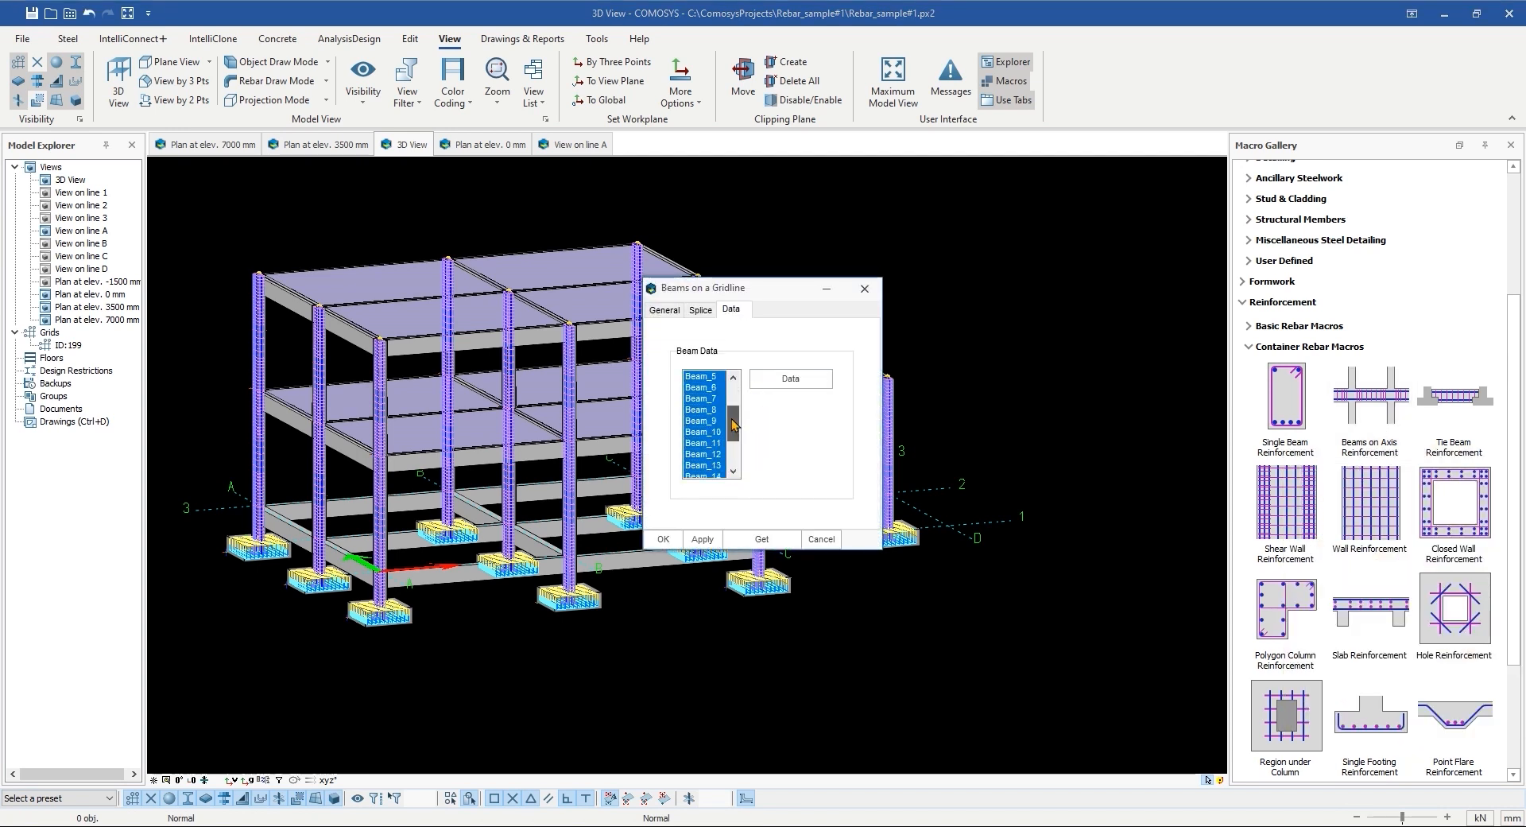
Step: Turn off the Auto option in the macro's general settings and review its splice settings
click(677, 311)
click(678, 349)
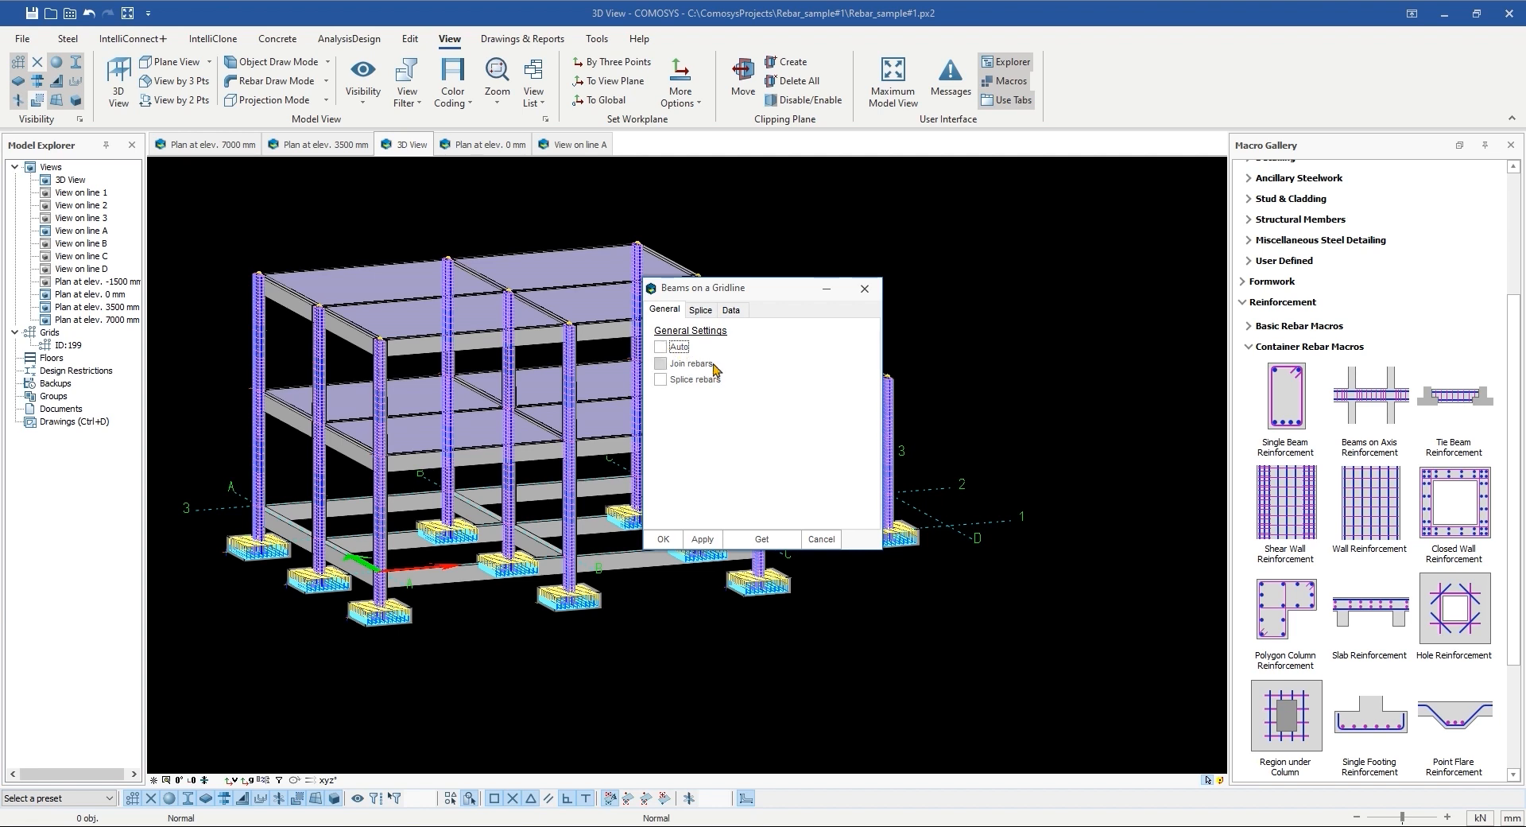
click(701, 311)
double_click(692, 475)
click(731, 310)
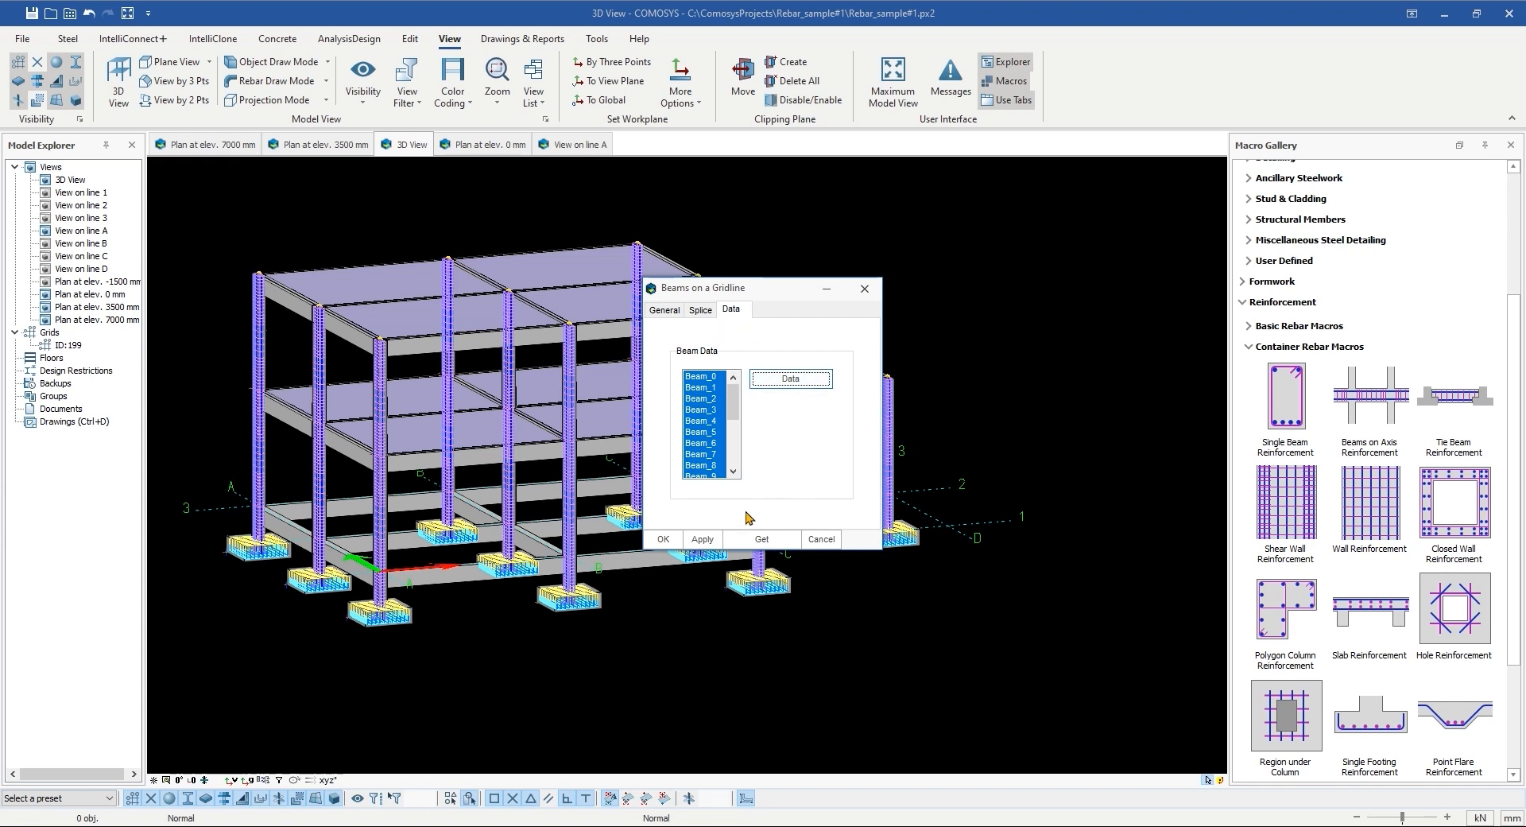
Step: Load the Plinth_beam(typ) preset into the selected beams' reinforcement data, check the bar figures and apply the settings
click(779, 379)
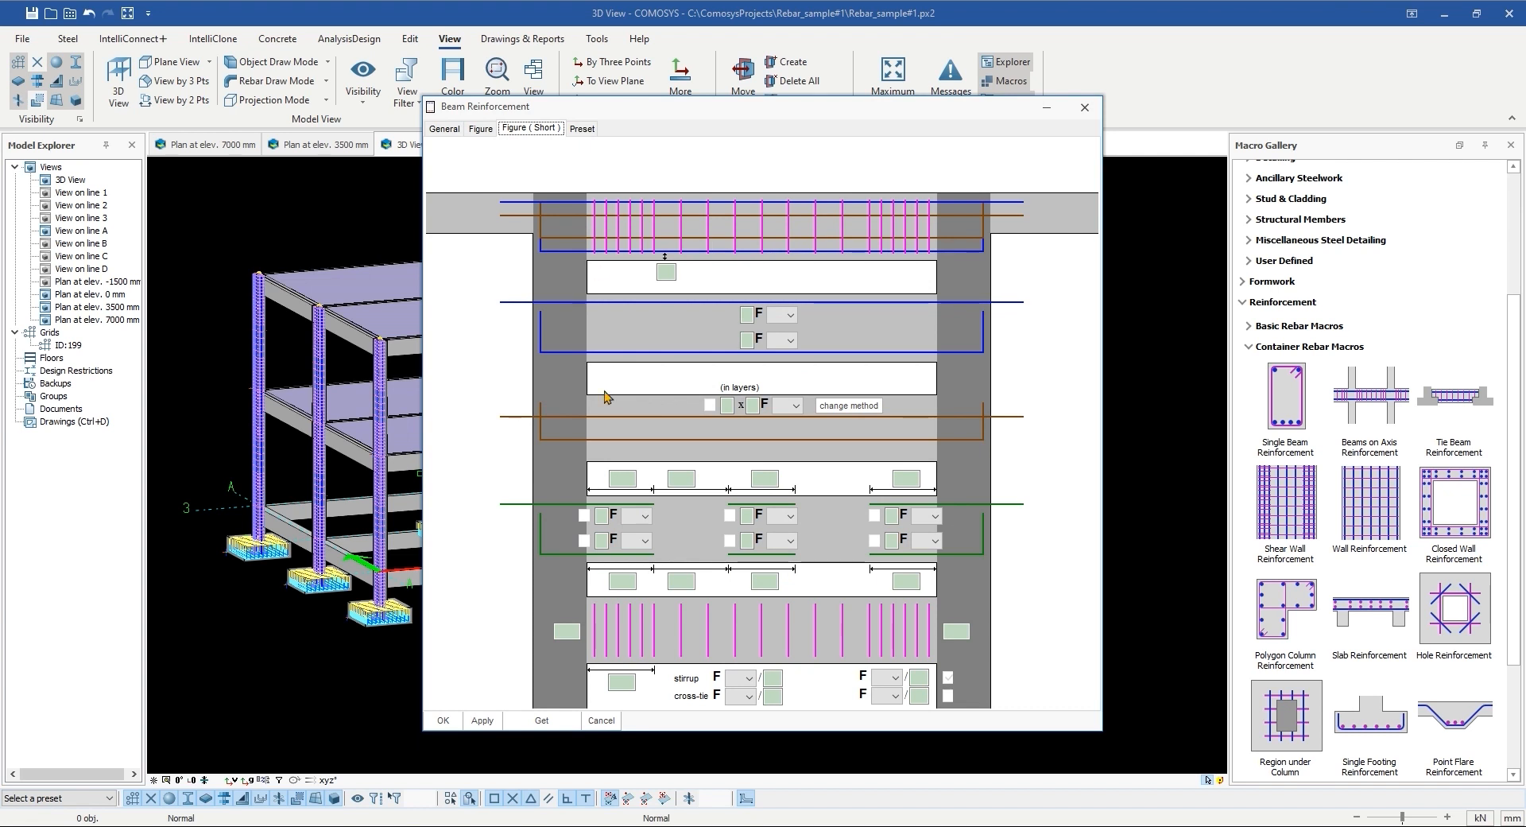
click(584, 127)
click(598, 184)
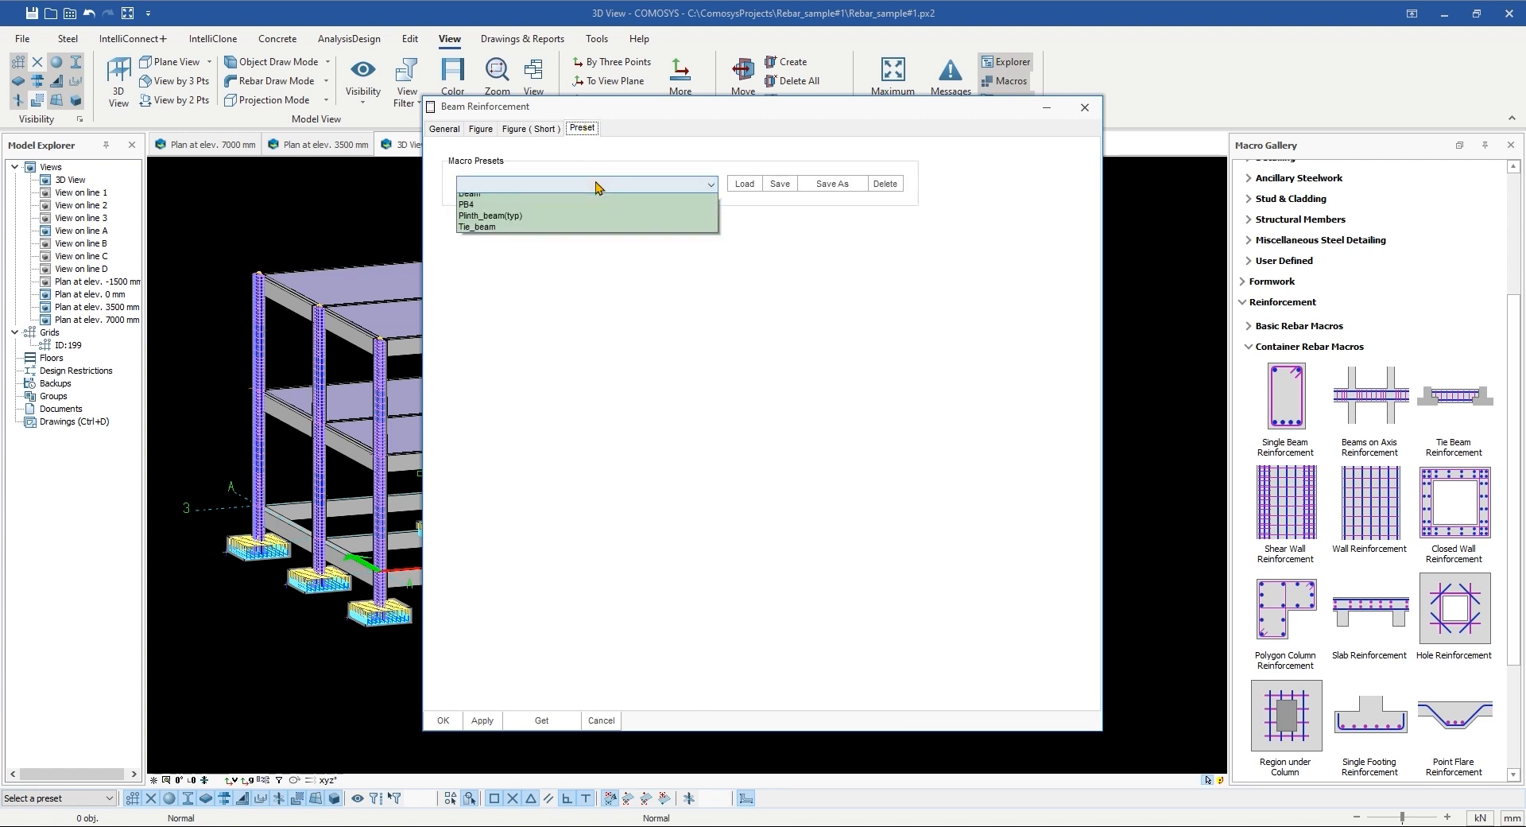
click(563, 222)
click(742, 186)
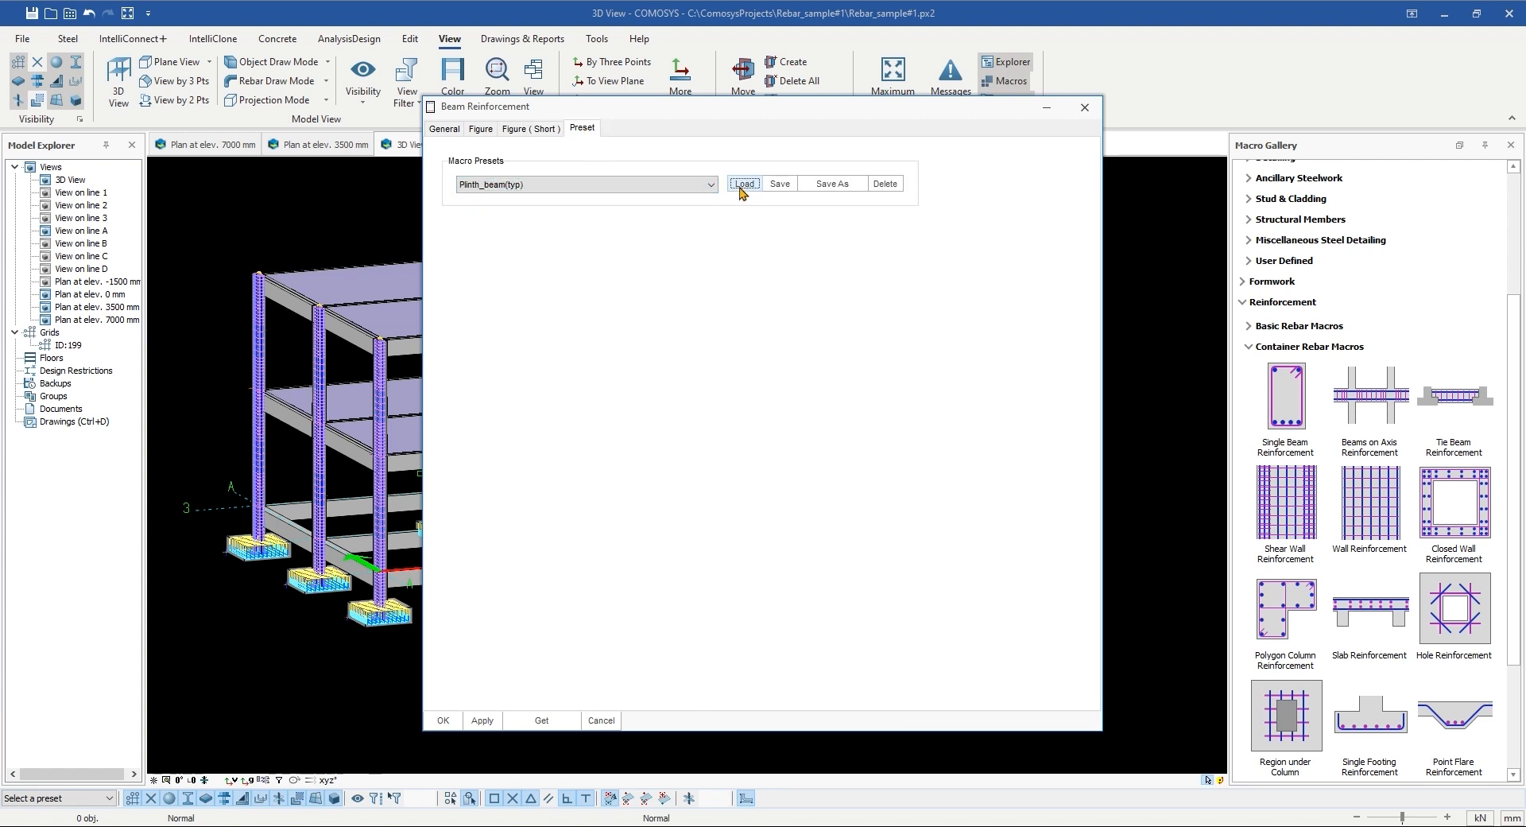
click(539, 131)
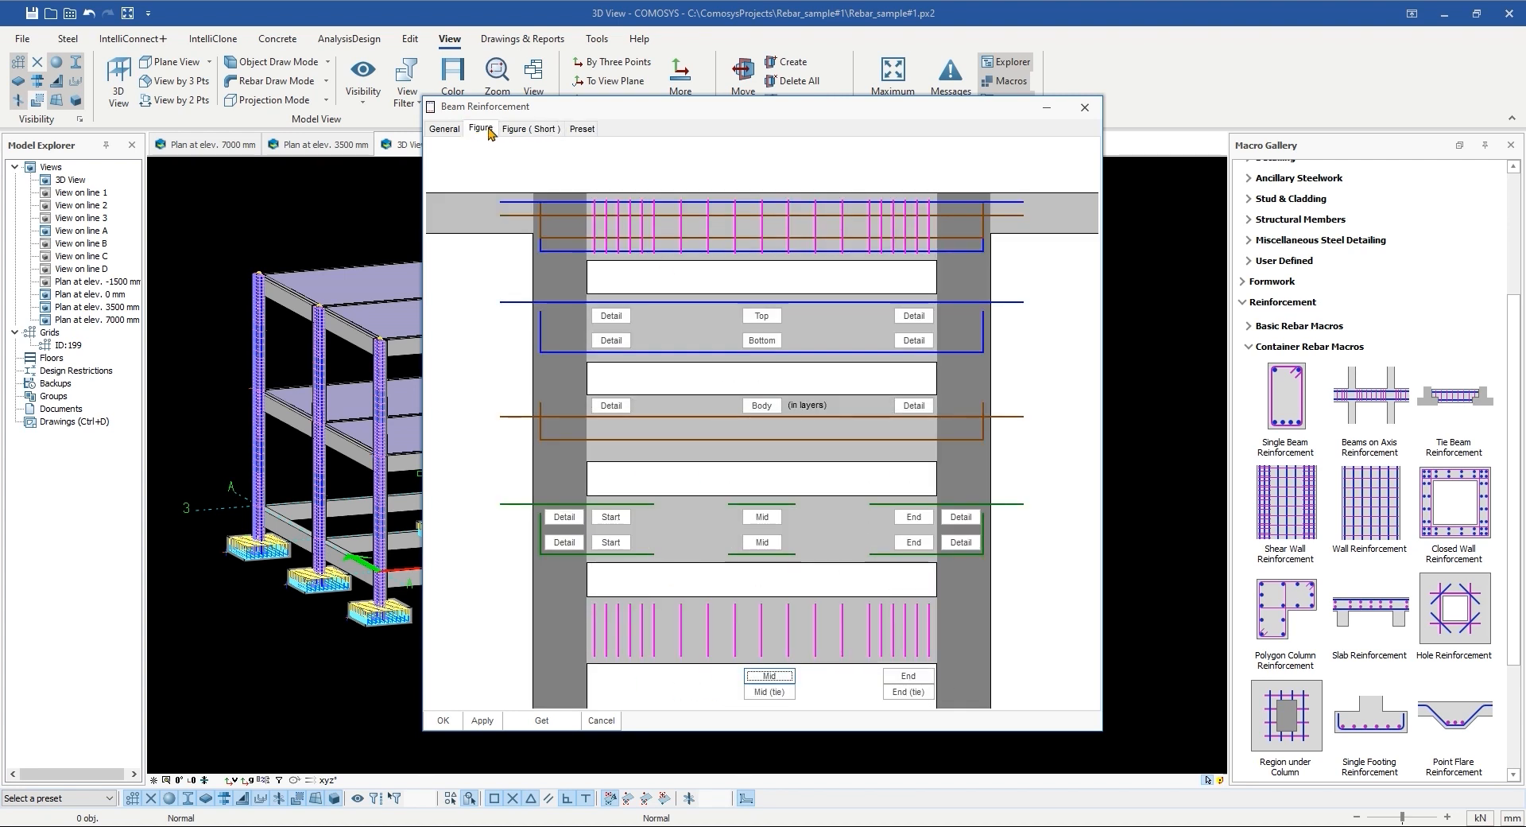
click(517, 129)
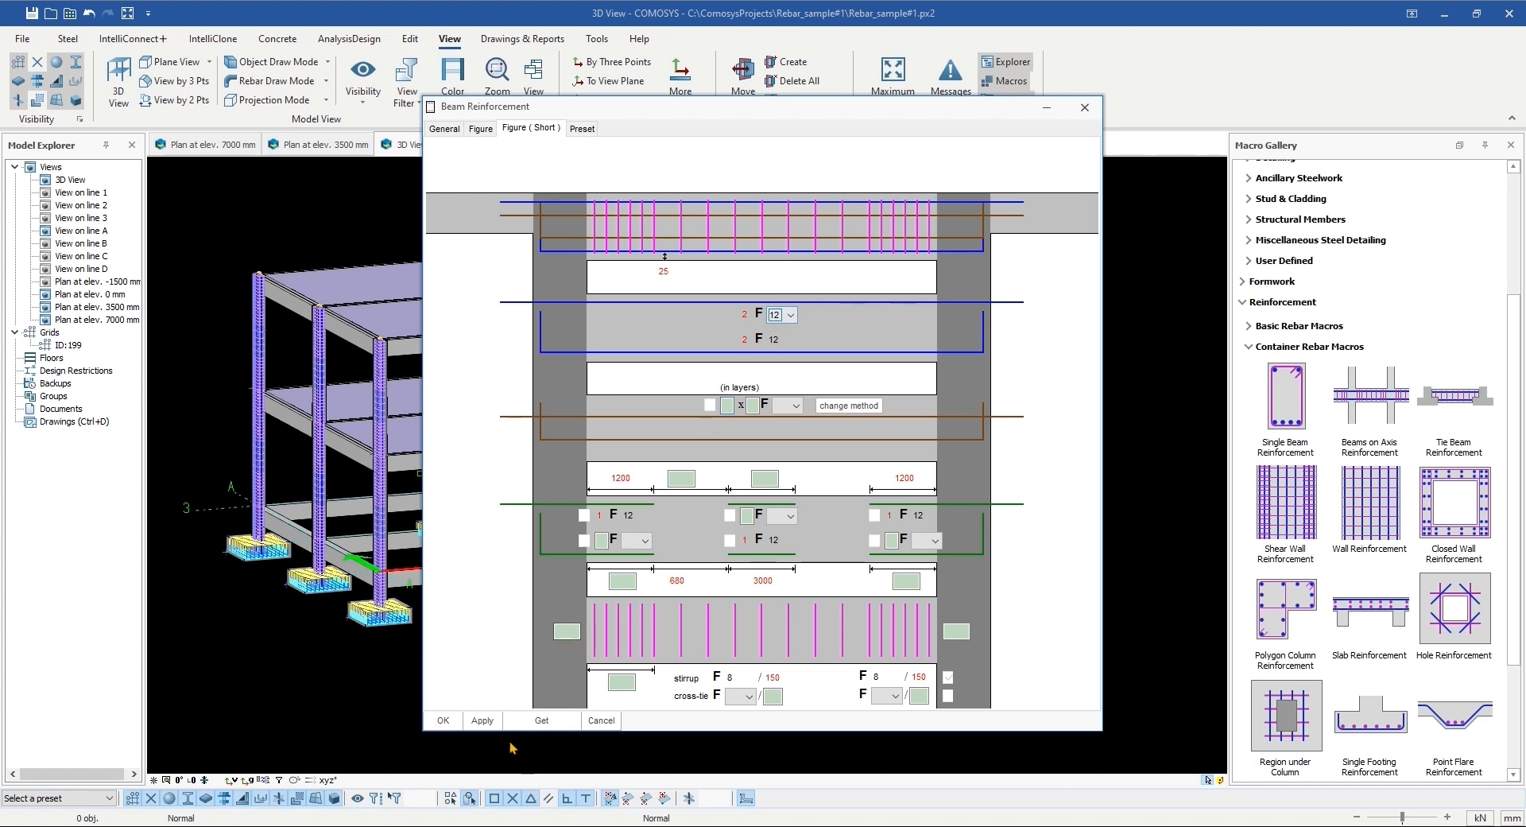
click(483, 721)
click(705, 539)
Step: Reinforce the two plinth beams on grid line 1 between A and C with the Beams on Axis Reinforcement macro
middle_drag(445, 578, 516, 548)
scroll(521, 525, up, 2)
scroll(517, 548, down, 2)
middle_drag(659, 531, 612, 543)
mouse_move(1278, 597)
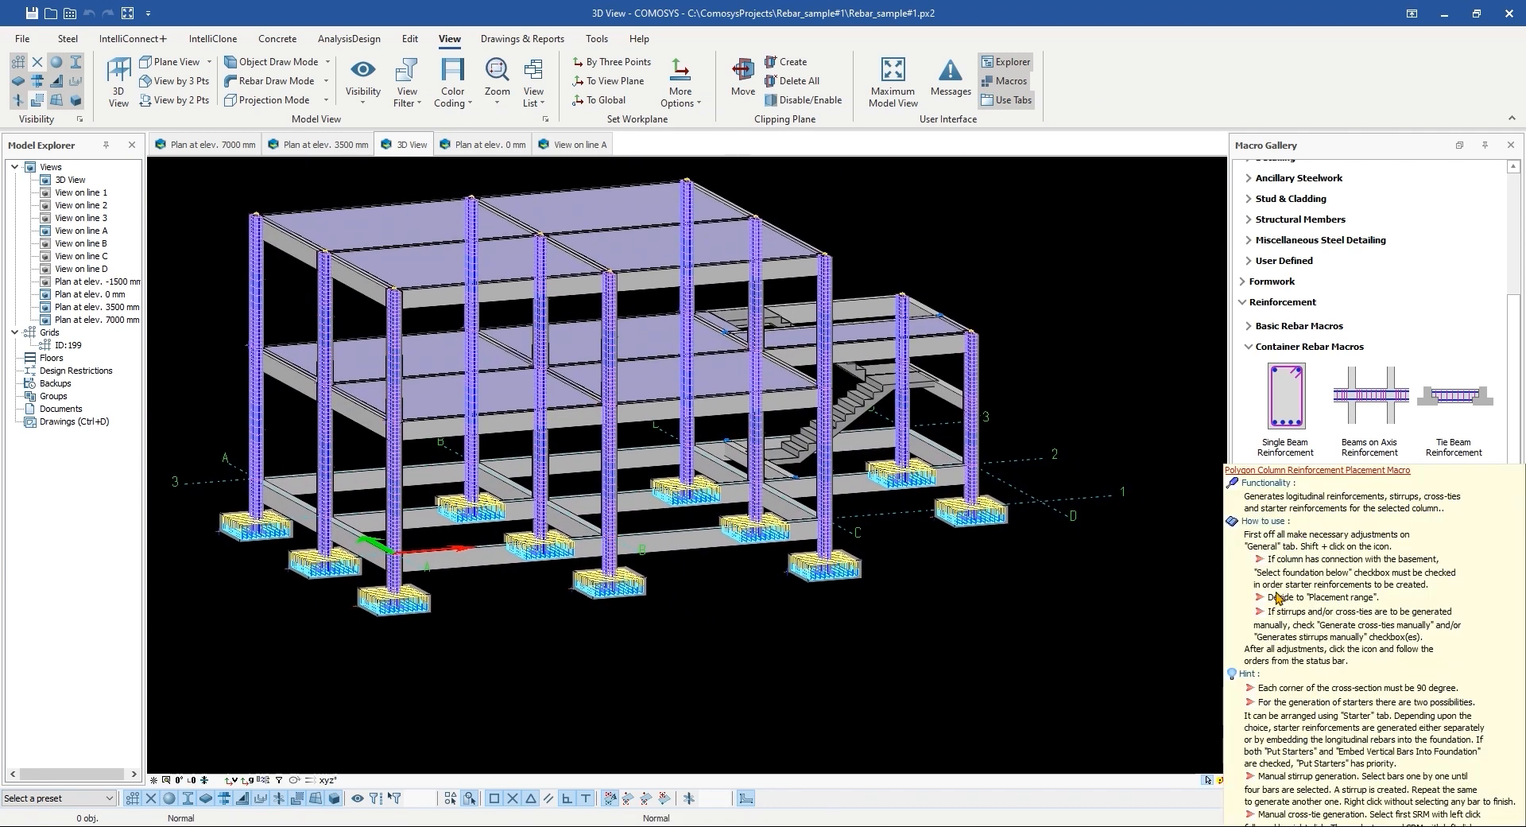
click(1371, 396)
scroll(436, 571, up, 3)
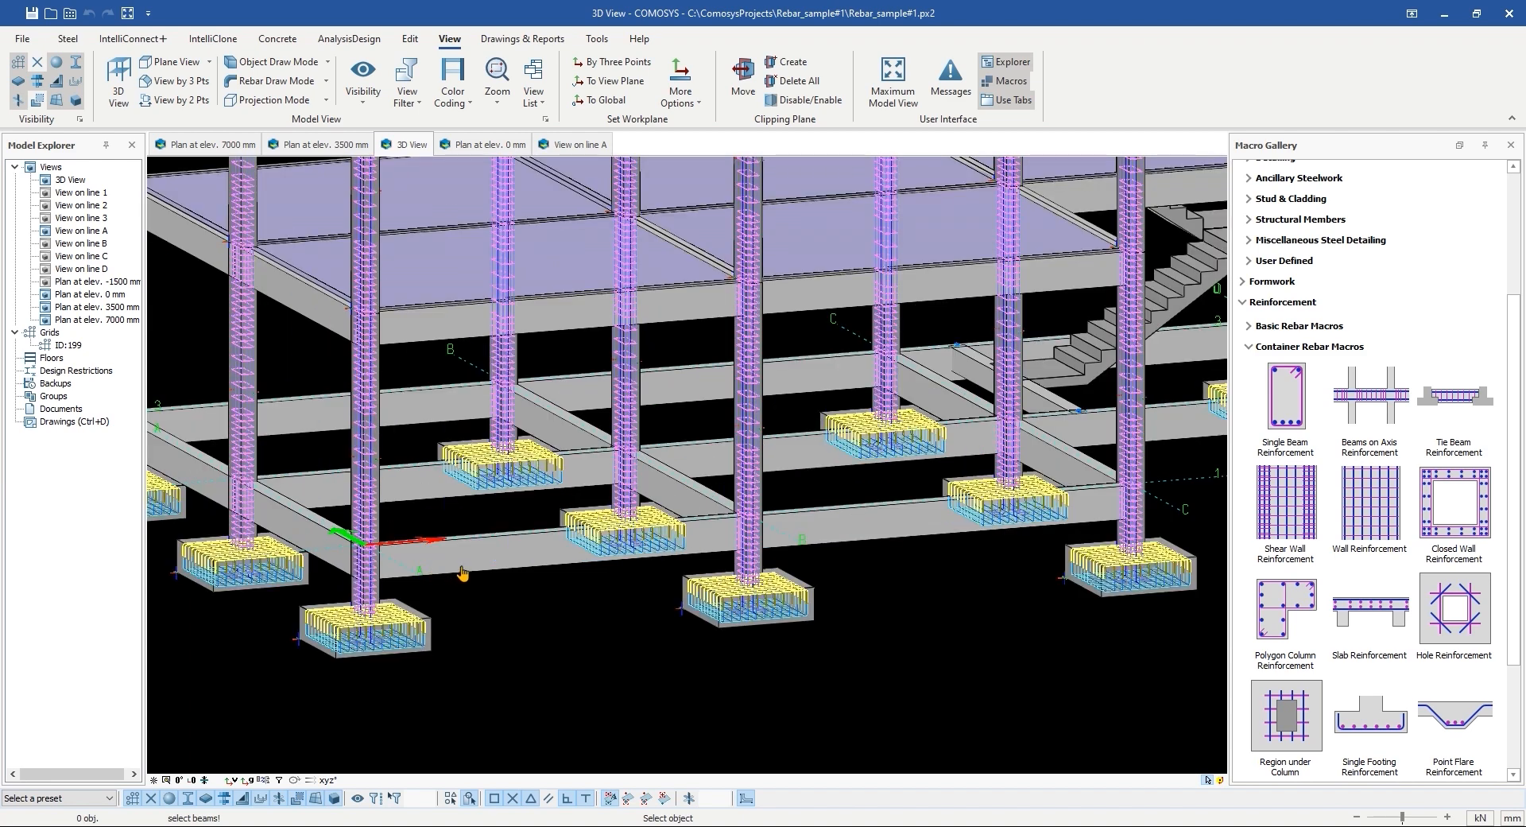
click(454, 559)
click(819, 546)
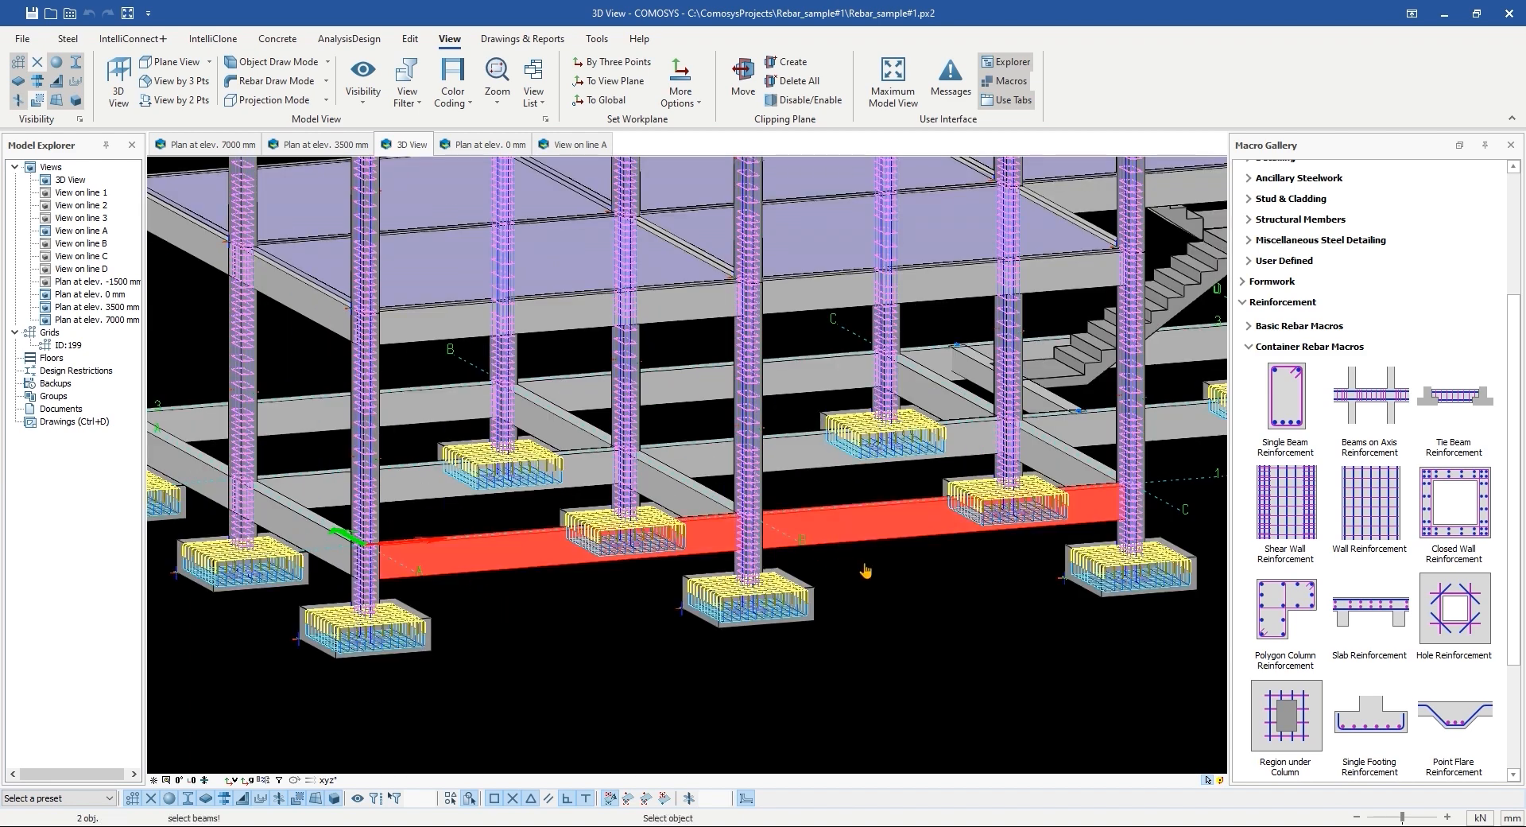
middle_click(870, 578)
Step: Open View on line 1 and examine how the plinth beam's top and bottom bars are anchored in the column at A
scroll(825, 554, up, 4)
scroll(705, 556, down, 4)
middle_drag(705, 556, 598, 610)
scroll(350, 592, up, 2)
scroll(377, 600, down, 6)
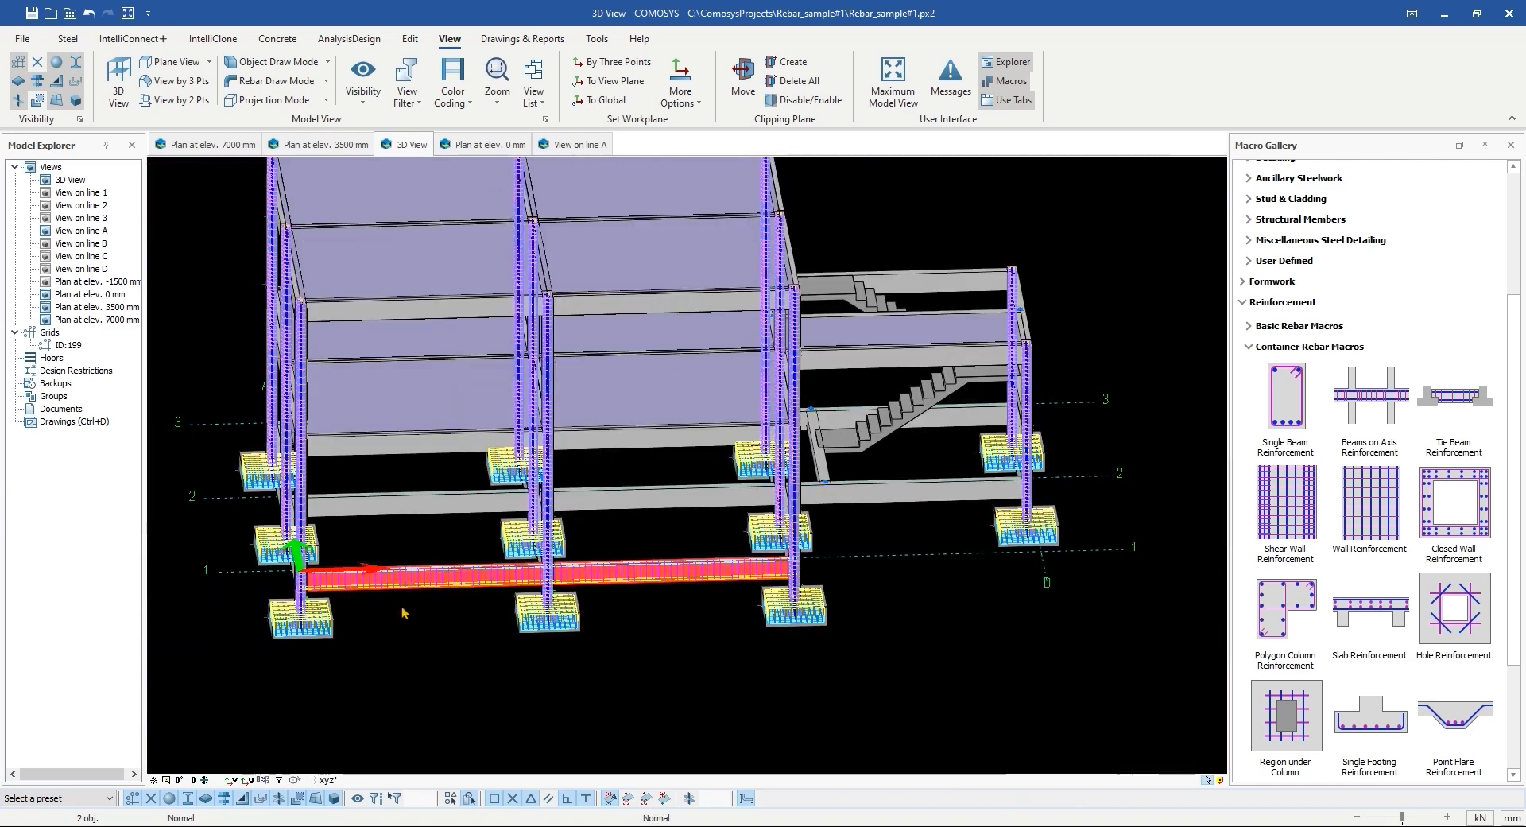
double_click(89, 193)
scroll(504, 440, down, 3)
scroll(413, 566, up, 3)
scroll(413, 566, up, 5)
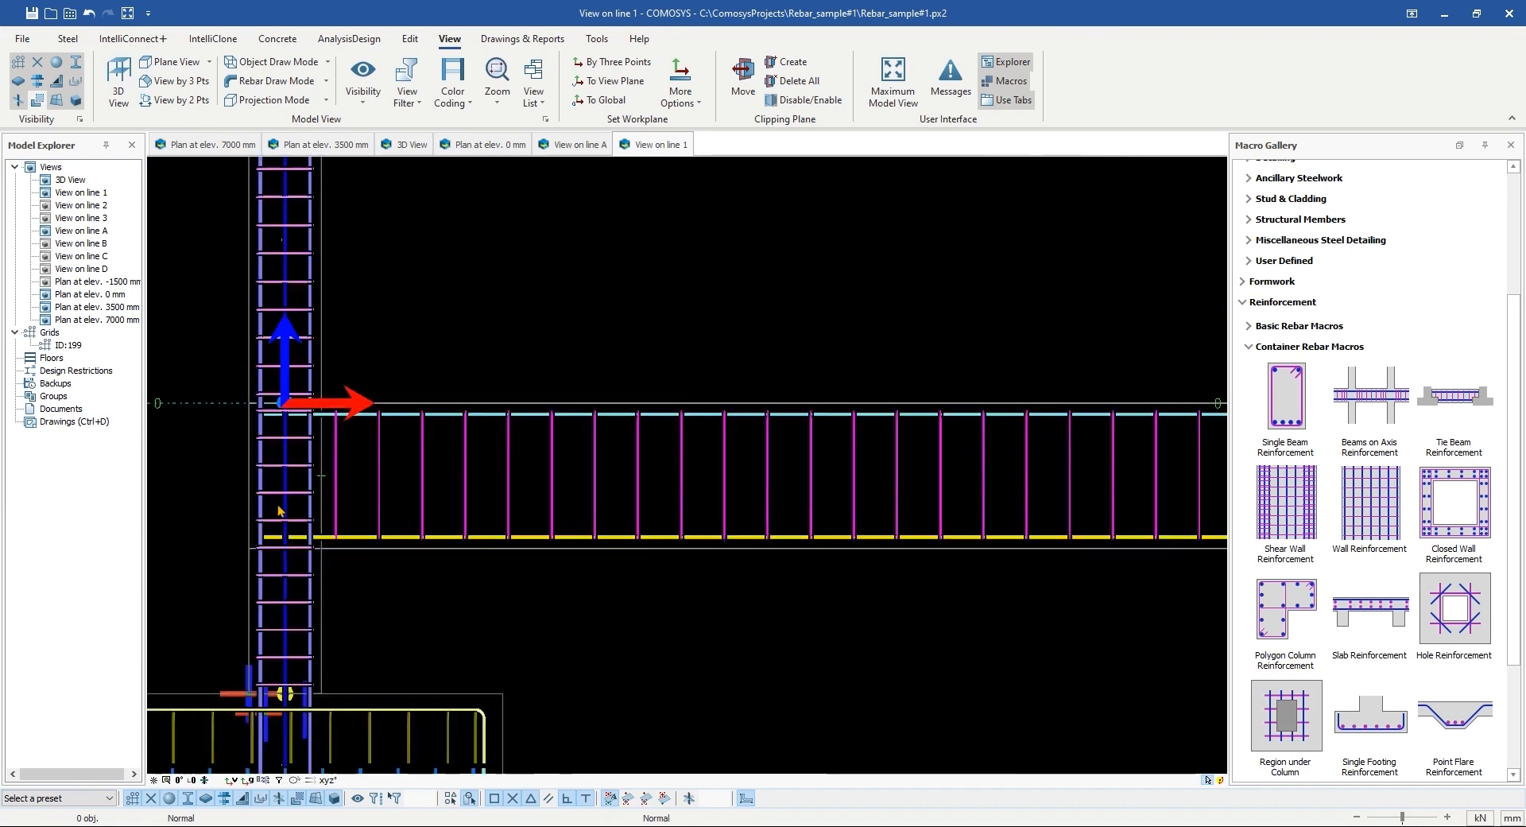
click(352, 550)
scroll(358, 548, down, 2)
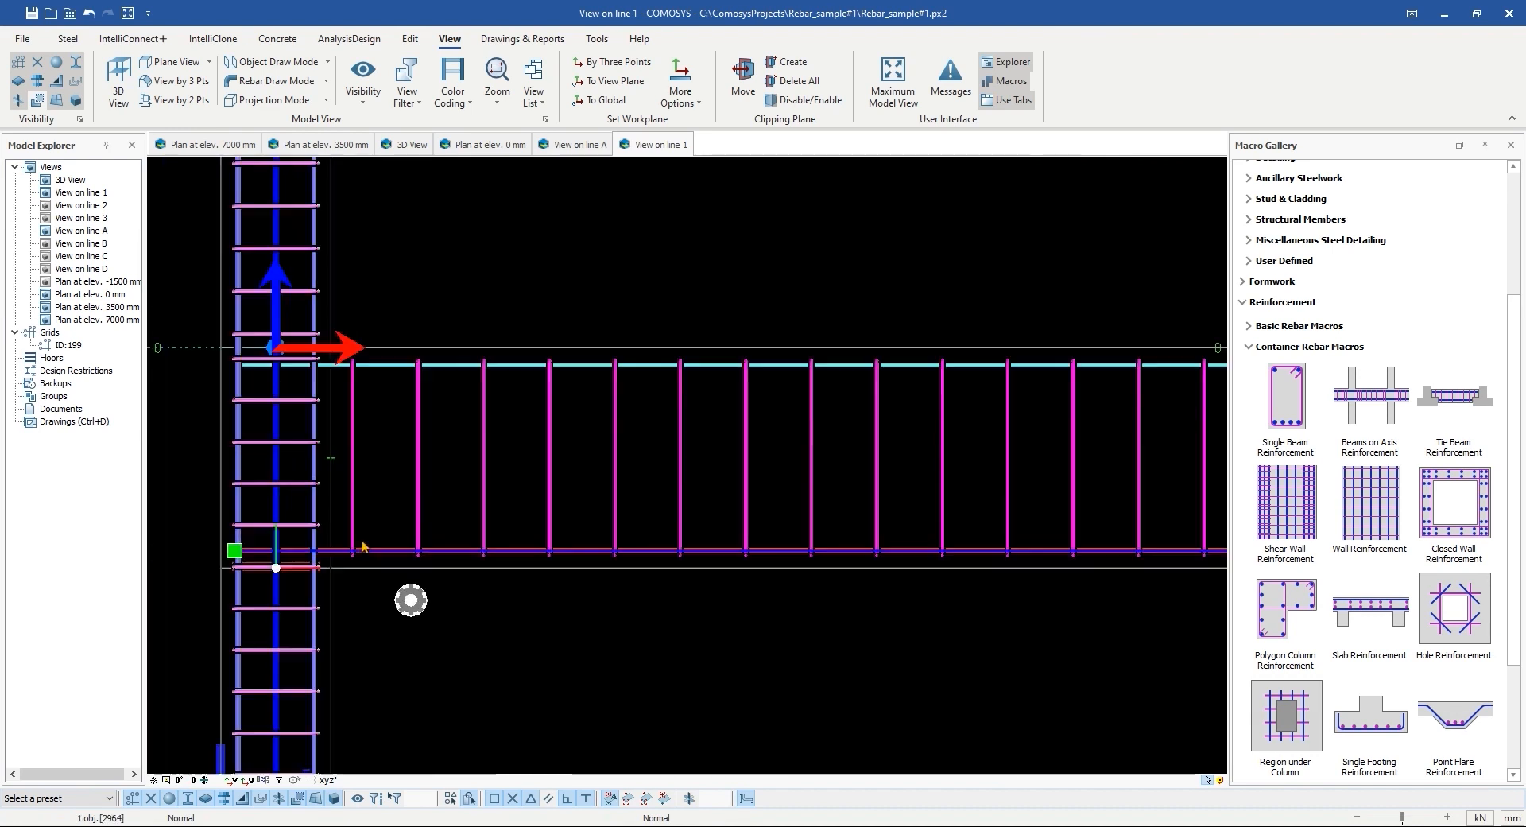
click(378, 365)
scroll(374, 469, down, 5)
scroll(435, 471, up, 5)
click(462, 480)
Step: Follow the plinth beam reinforcement along line 1 and examine its bars and stirrups at the other columns
scroll(443, 479, down, 5)
middle_drag(1085, 482, 632, 491)
scroll(780, 493, down, 2)
scroll(647, 489, up, 5)
scroll(866, 494, down, 4)
middle_drag(874, 495, 556, 503)
scroll(548, 503, up, 2)
middle_drag(954, 504, 632, 504)
scroll(631, 504, down, 4)
Step: Show the plinth beam, column and footing joint at B-1 in three dimensions with shaded concrete and examine its rebars
shift+middle_drag(632, 504, 435, 616)
middle_drag(198, 610, 256, 511)
scroll(306, 517, up, 5)
click(740, 368)
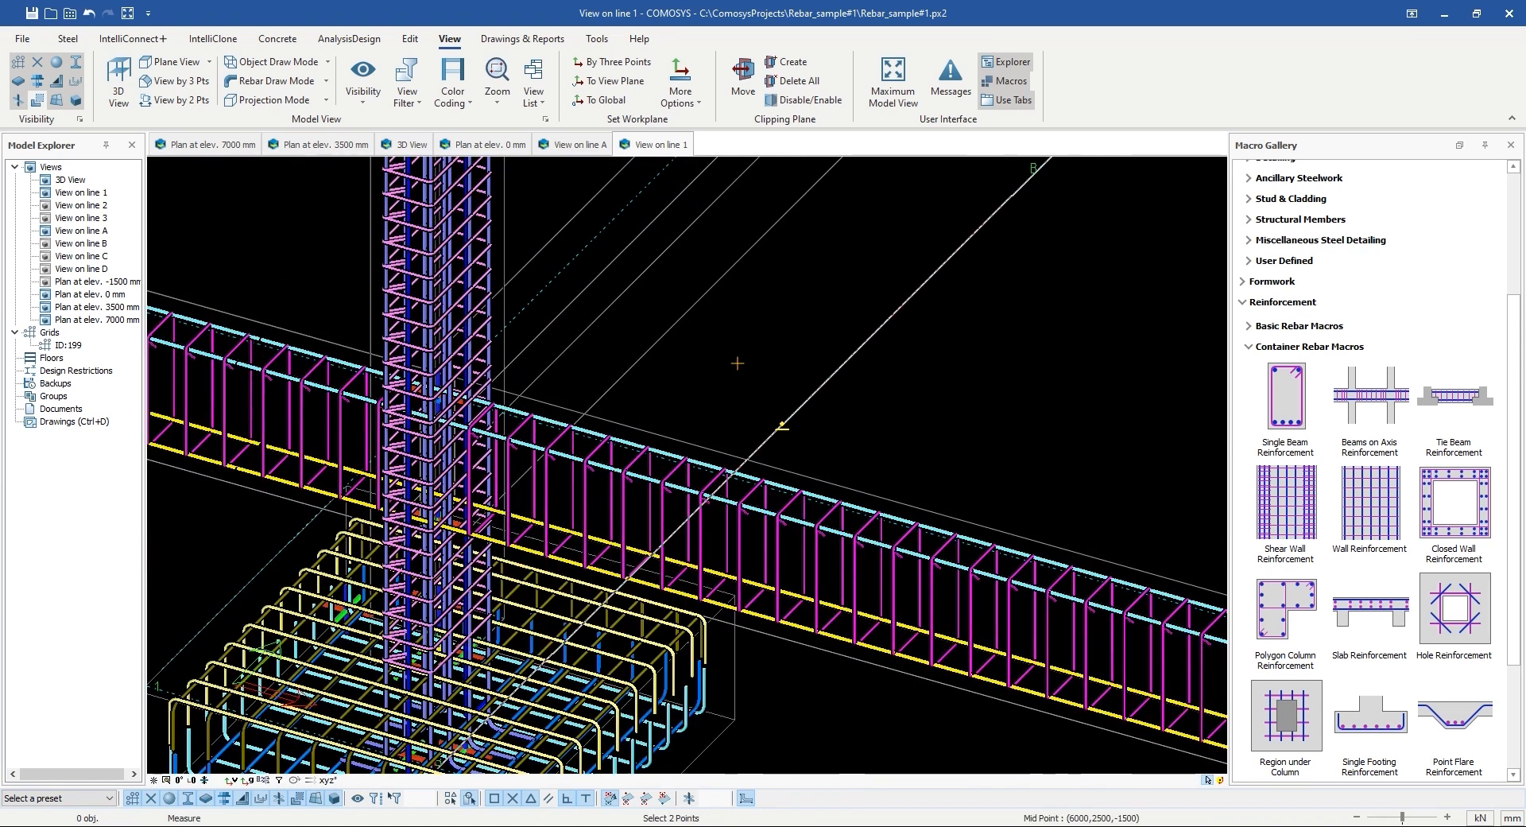
key(Escape)
key(ctrl+4)
scroll(718, 394, down, 3)
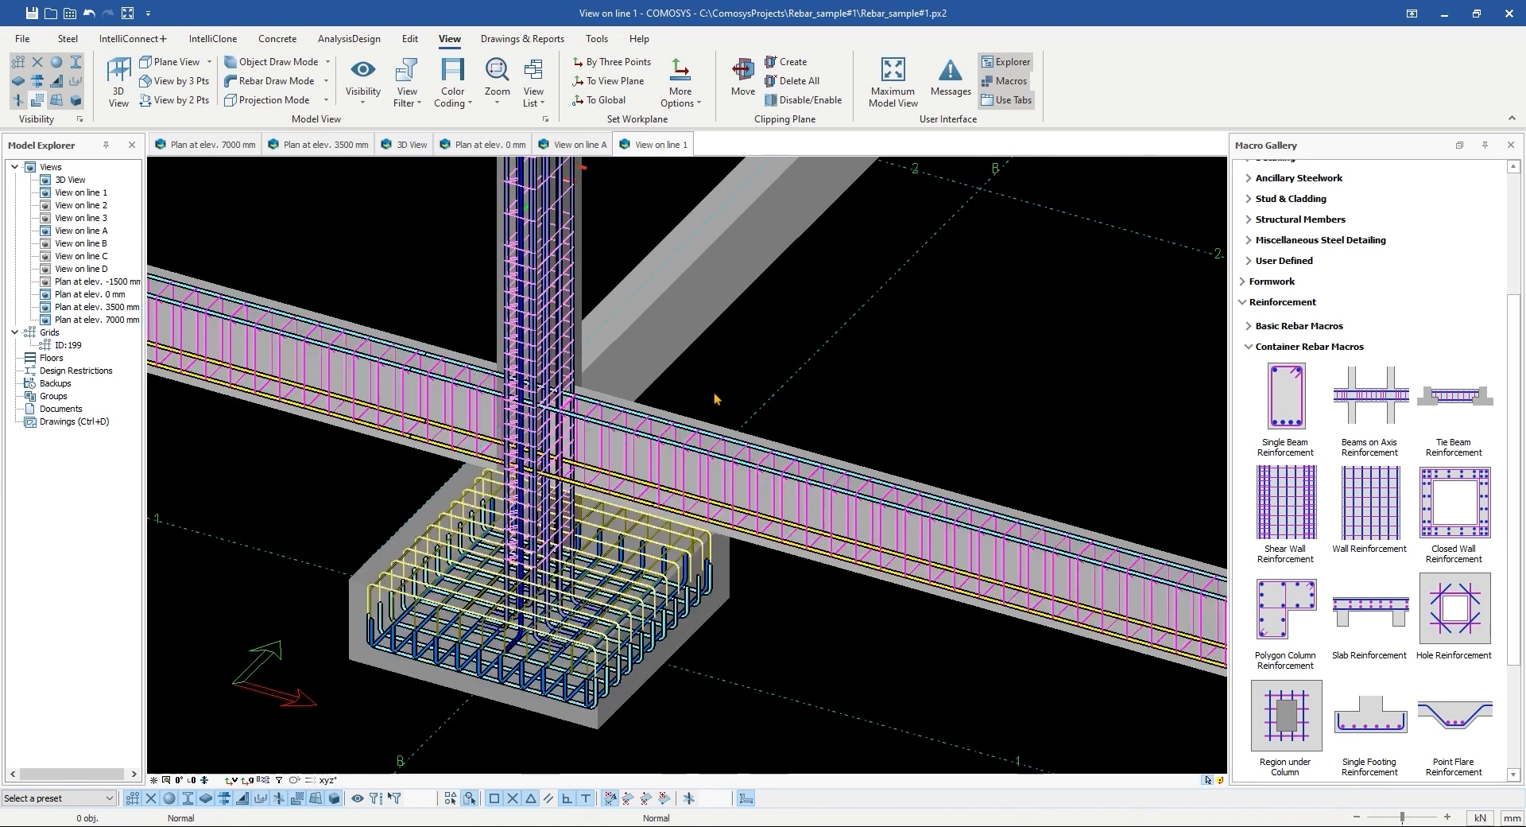
Step: Follow the plinth beam on line 1 from column B to column C and examine its bars and stirrups
scroll(832, 489, up, 3)
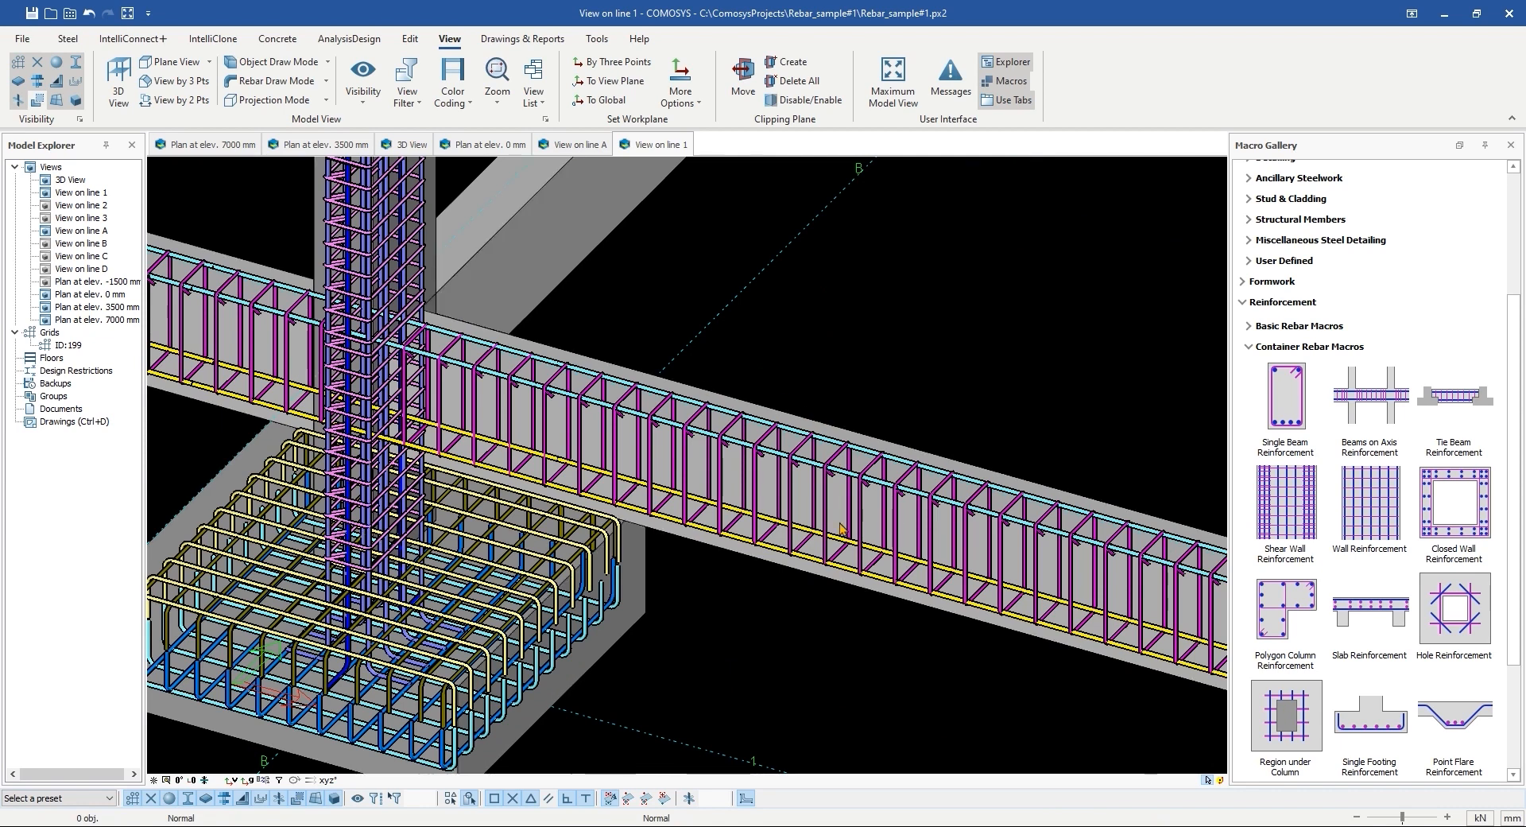
middle_drag(842, 528, 489, 437)
scroll(902, 557, down, 3)
middle_drag(902, 556, 651, 475)
scroll(848, 504, up, 4)
scroll(849, 504, down, 3)
ctrl+middle_drag(849, 505, 770, 680)
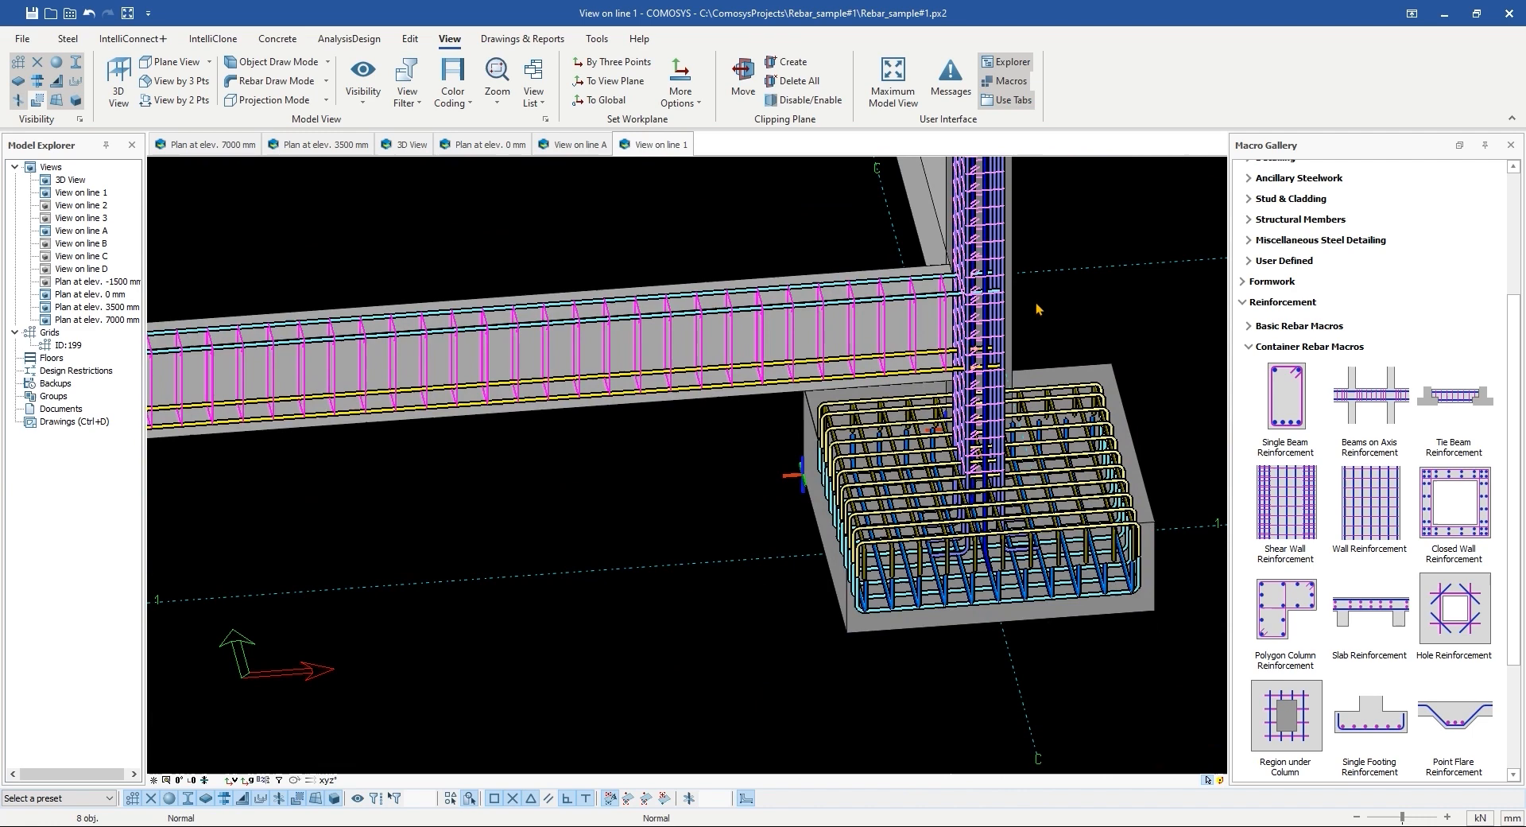
Step: Select a top bar of the plinth beam at column C-1 and examine its extent and anchorage
scroll(1005, 299, up, 5)
click(716, 396)
scroll(794, 475, down, 5)
middle_drag(794, 474, 895, 334)
middle_drag(894, 333, 903, 427)
scroll(927, 610, down, 2)
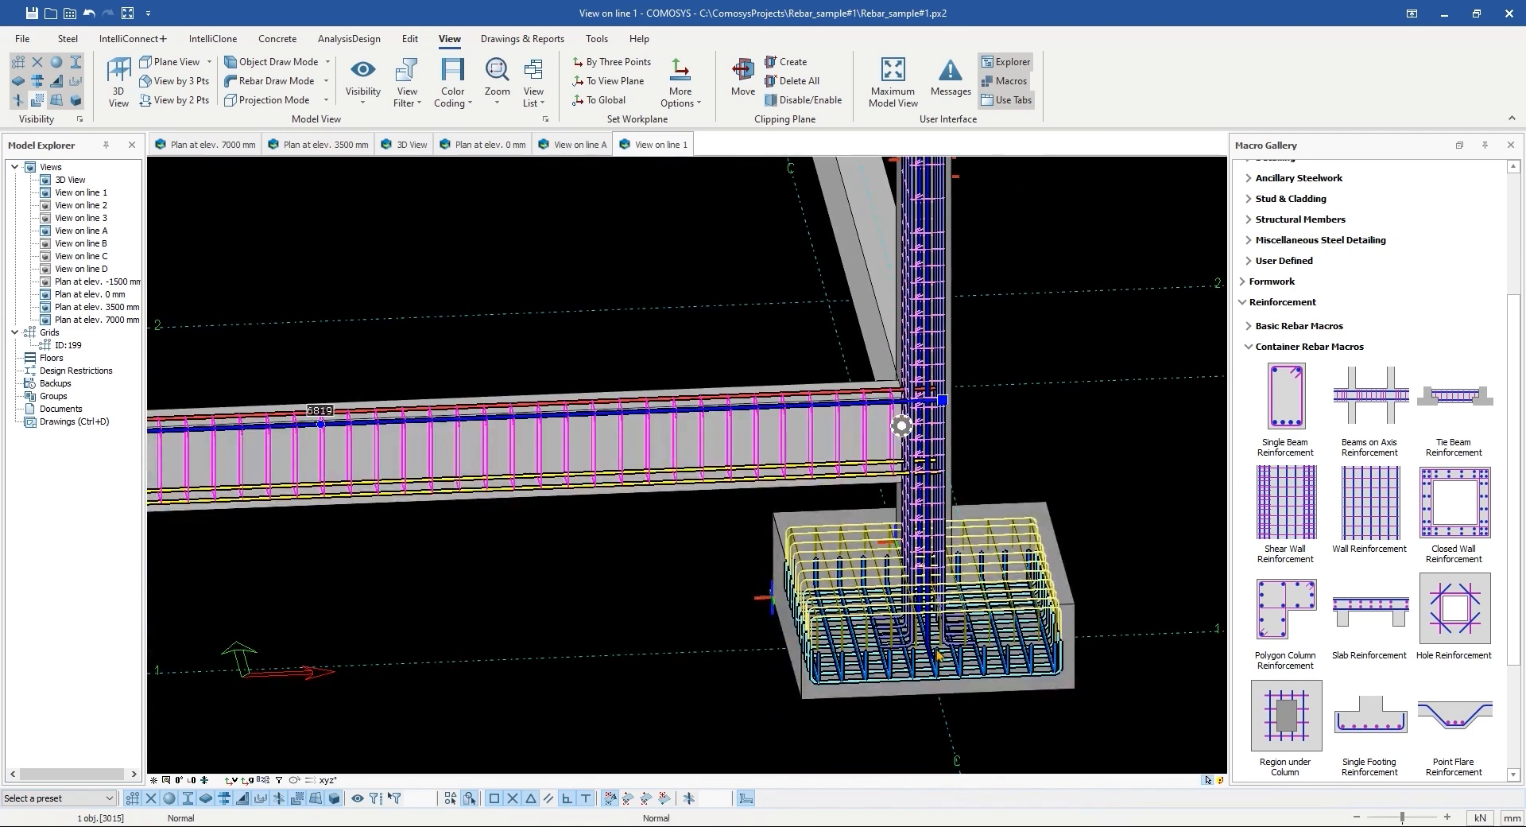
scroll(866, 529, down, 5)
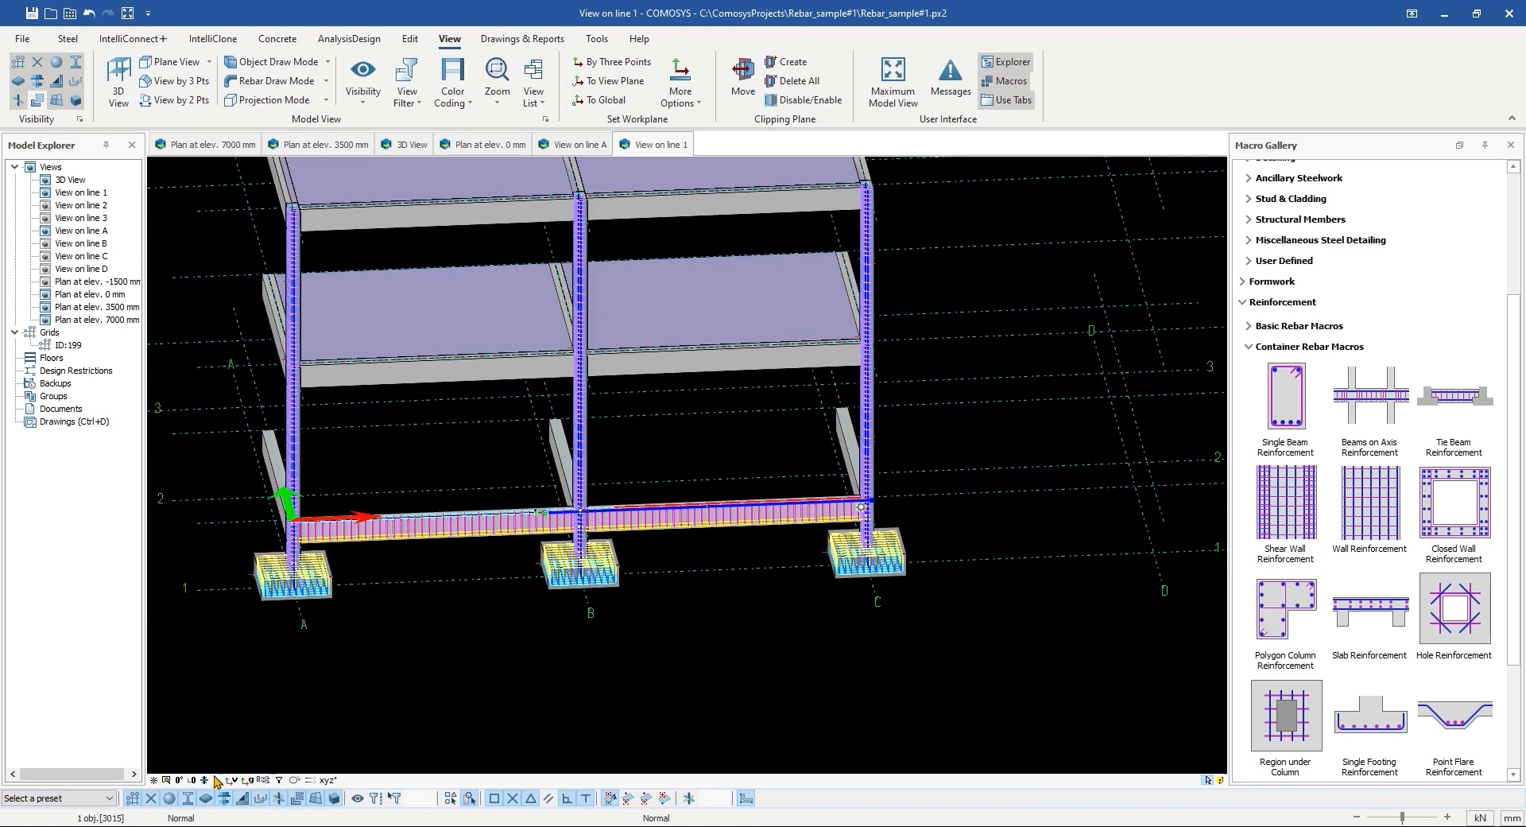
Step: Return View on line 1 to its straight front elevation with wireframe display
click(178, 779)
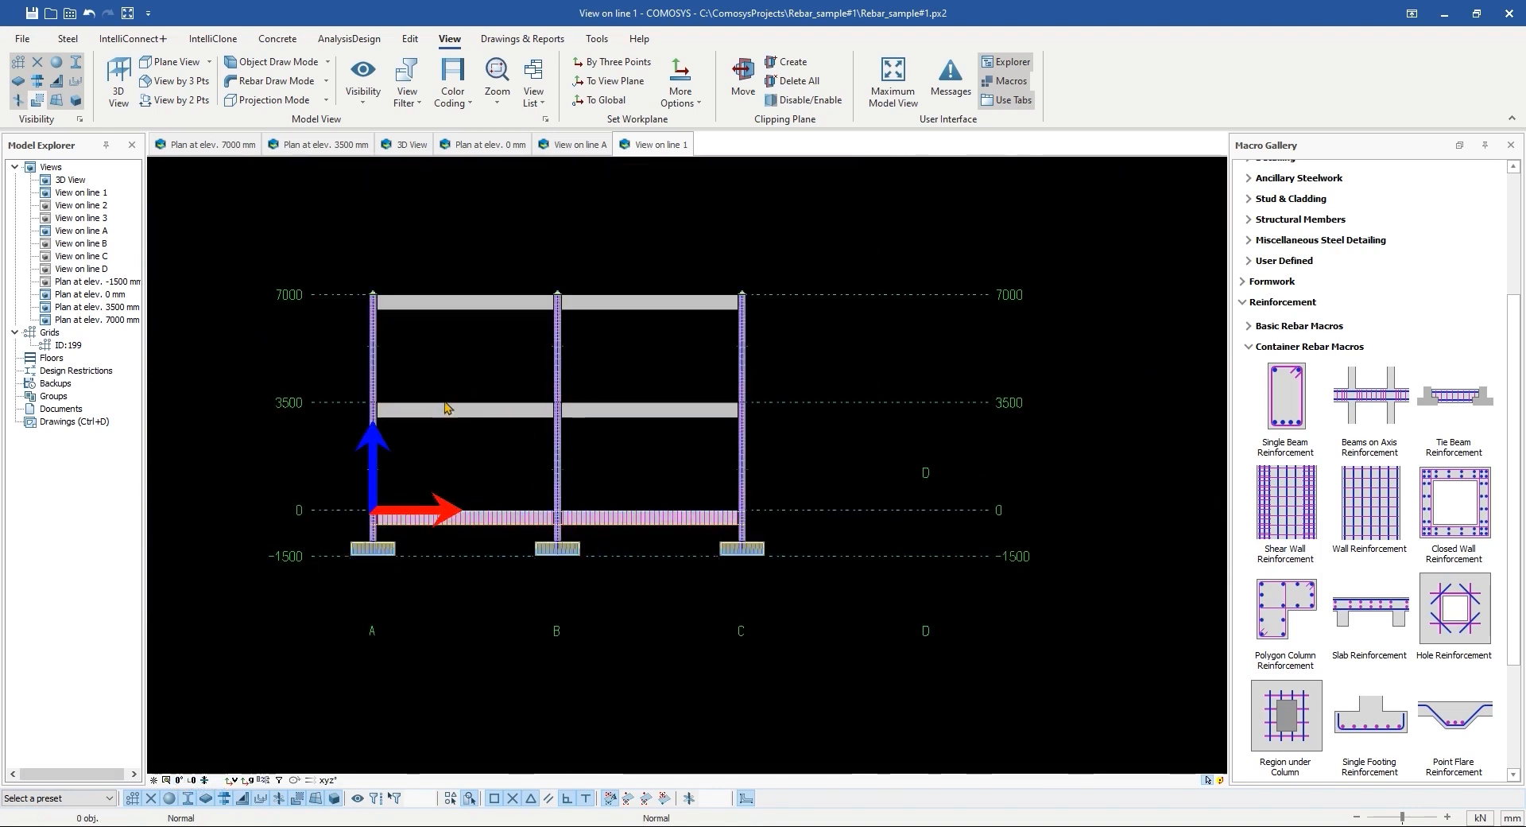
key(Tab)
key(Tab)
scroll(455, 374, up, 5)
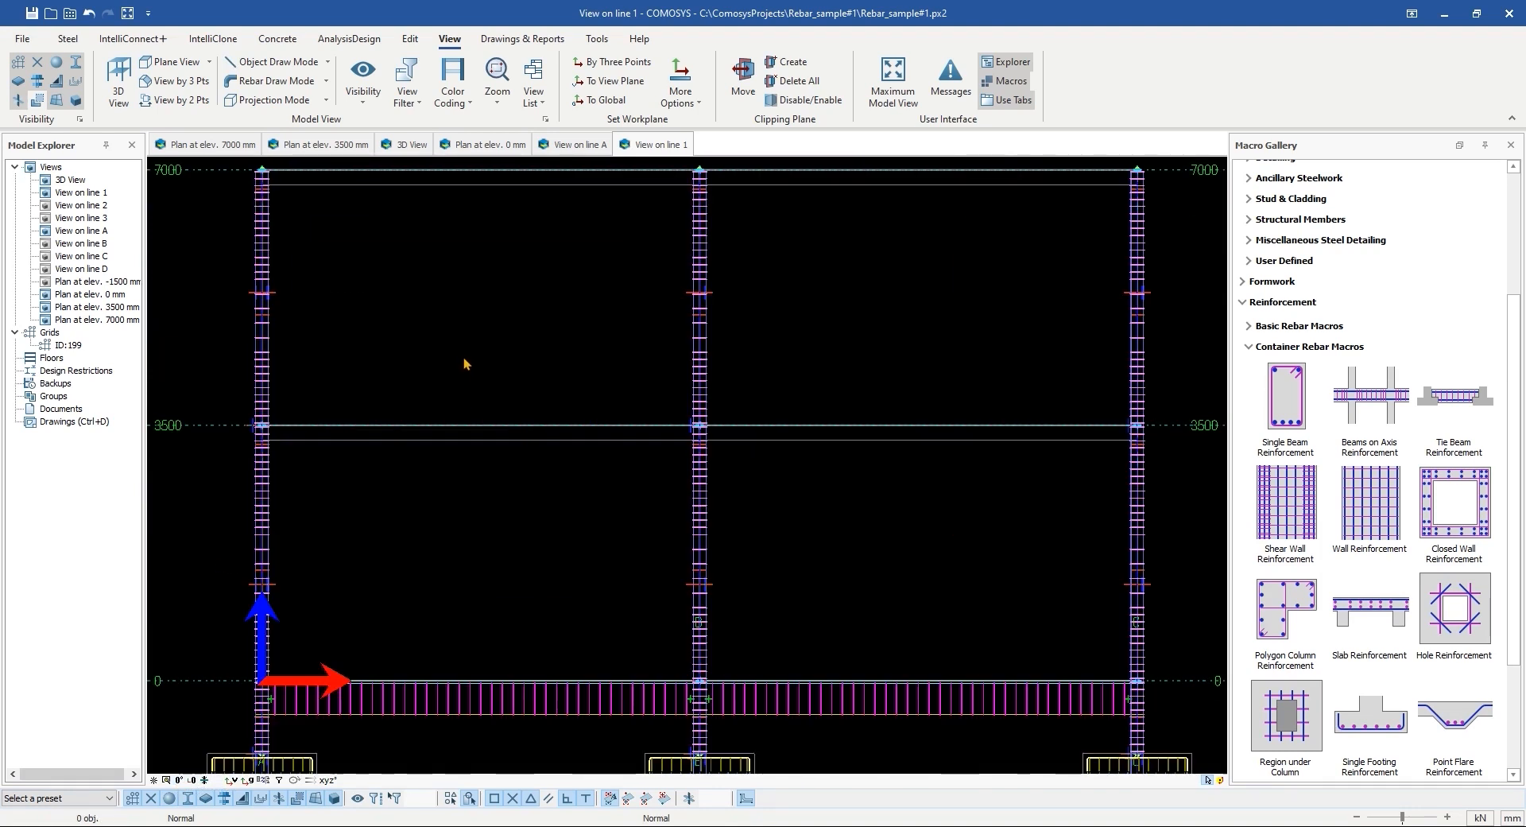
Step: Create a clipping plane in 3D View on the top face of the short plinth beam at the stair start
click(412, 145)
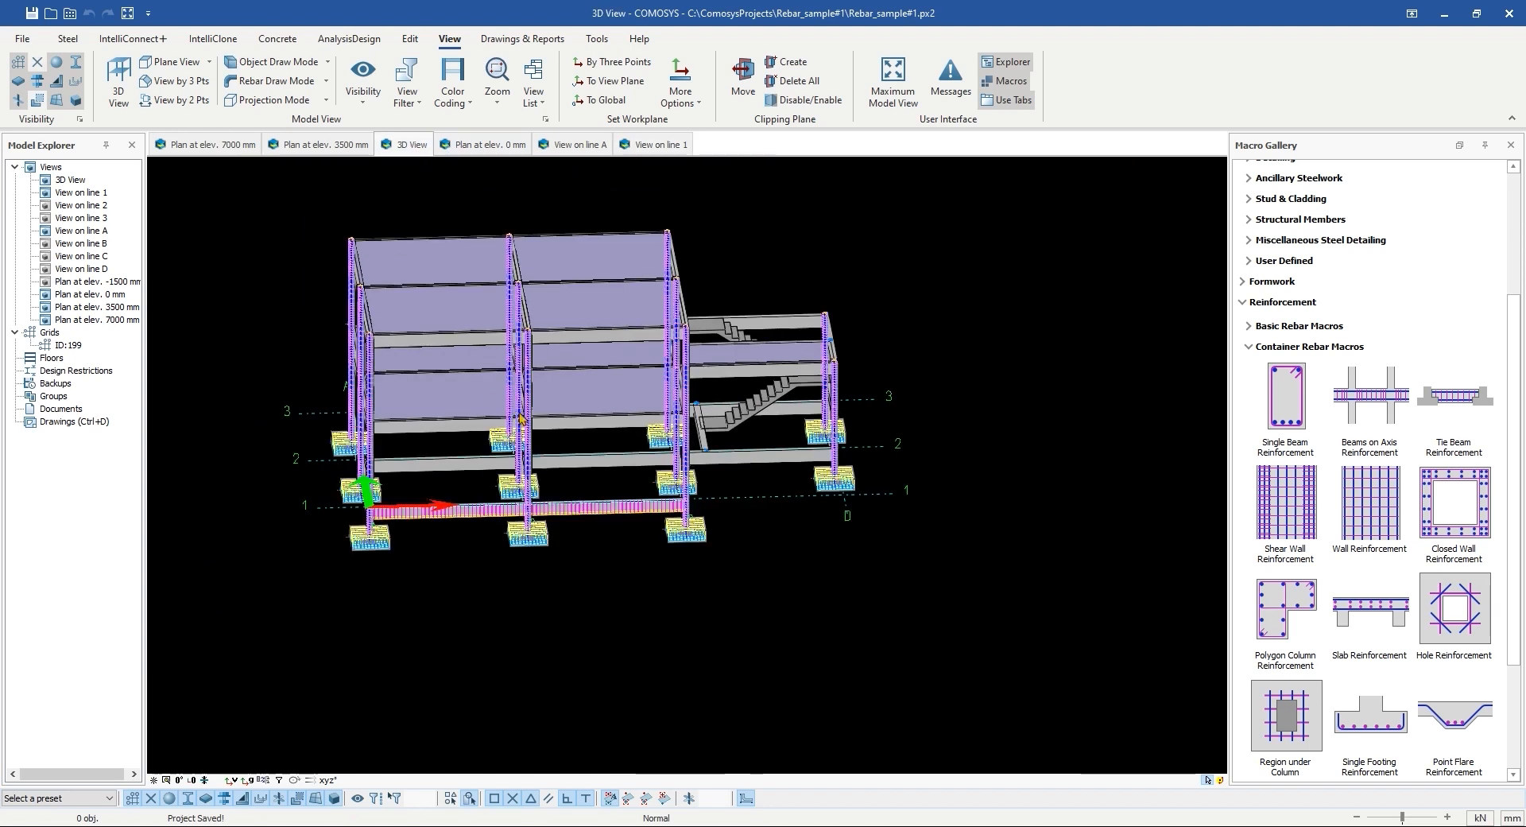
scroll(586, 476, up, 3)
scroll(586, 476, down, 3)
scroll(585, 475, up, 5)
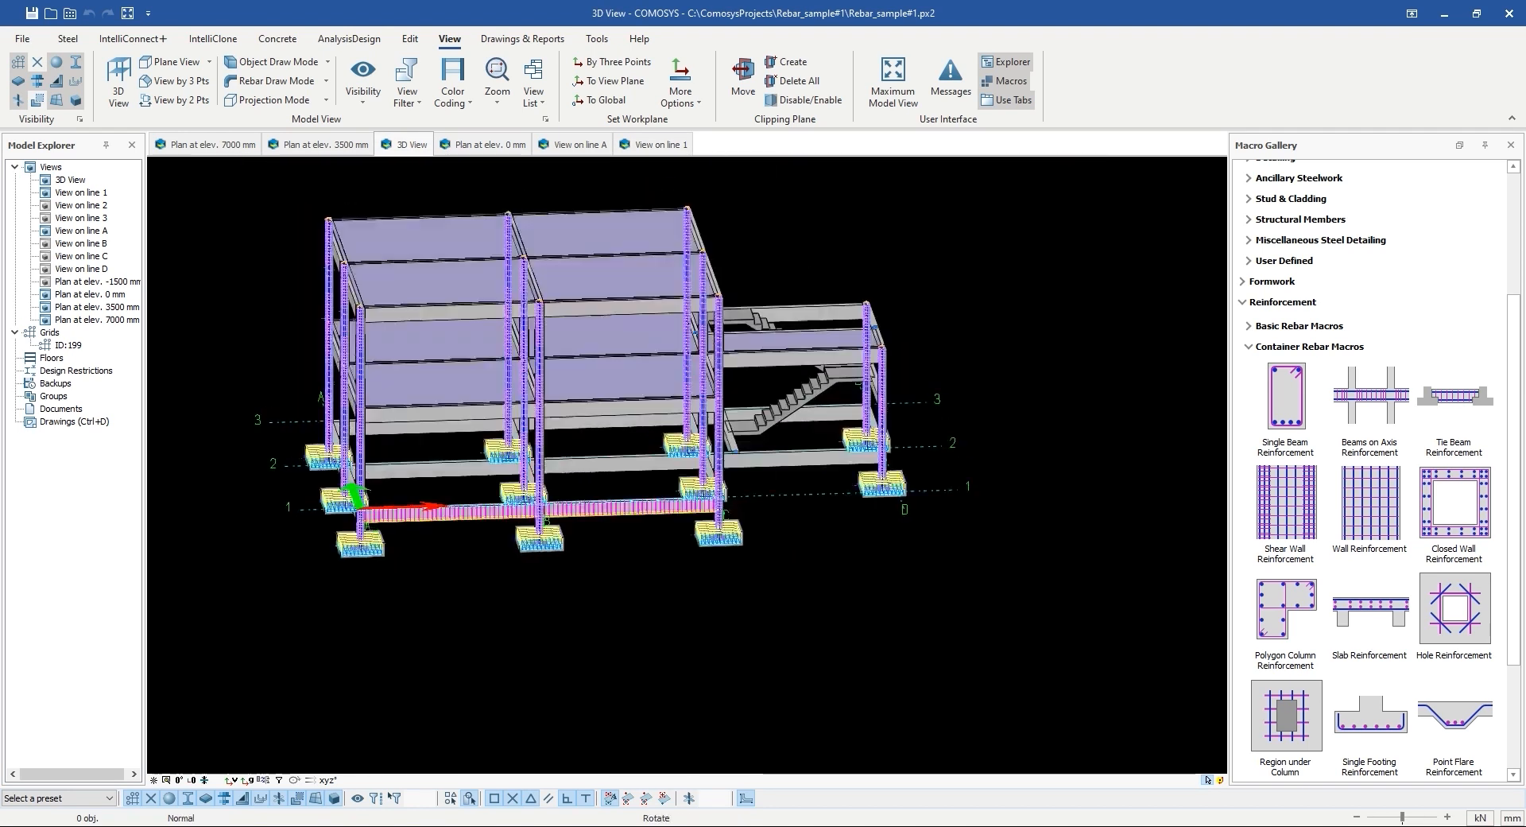
right_click(813, 391)
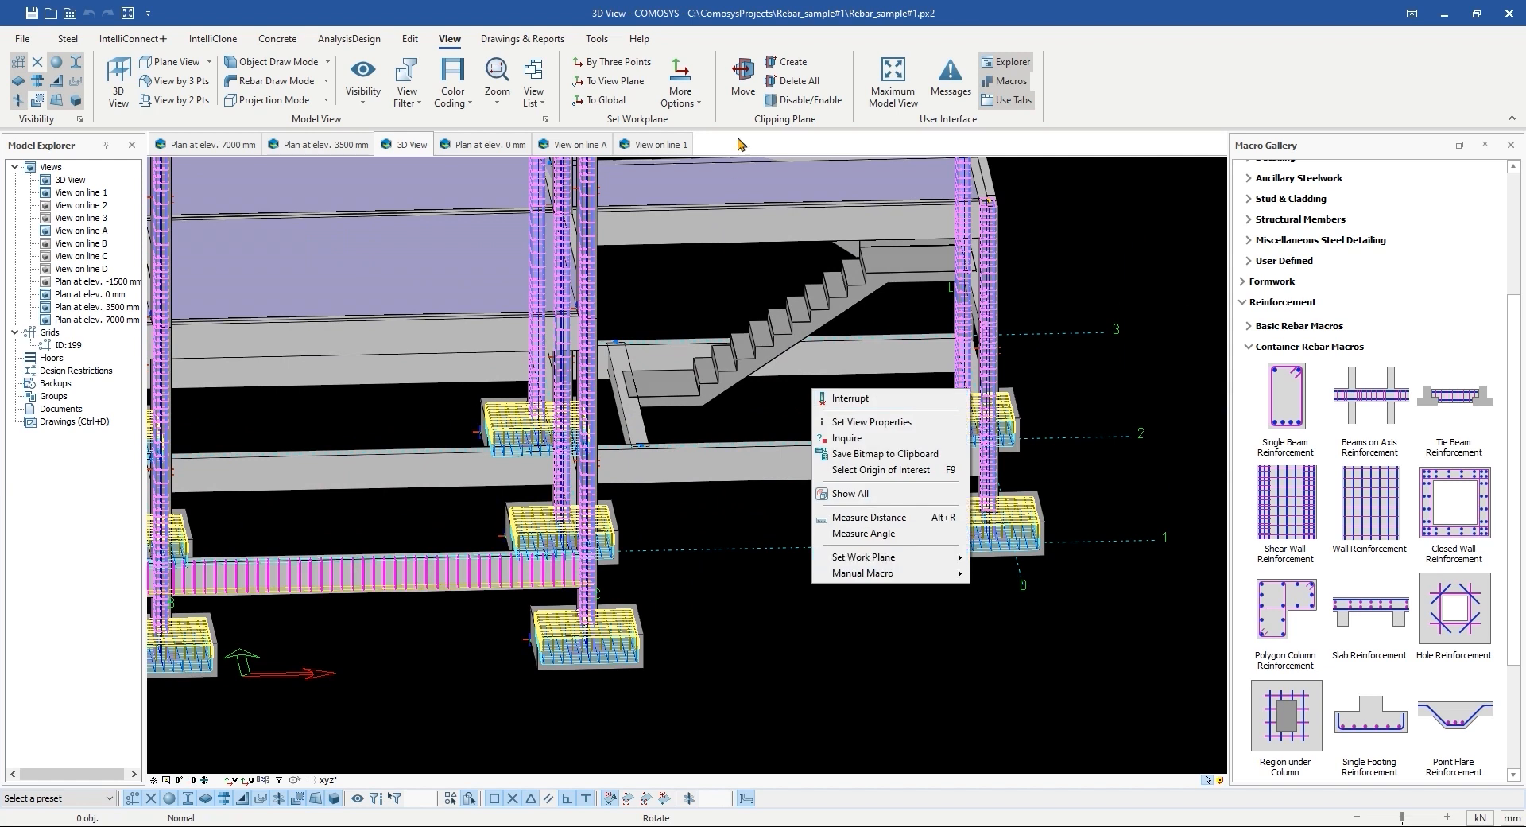
click(787, 61)
scroll(631, 430, up, 3)
click(596, 427)
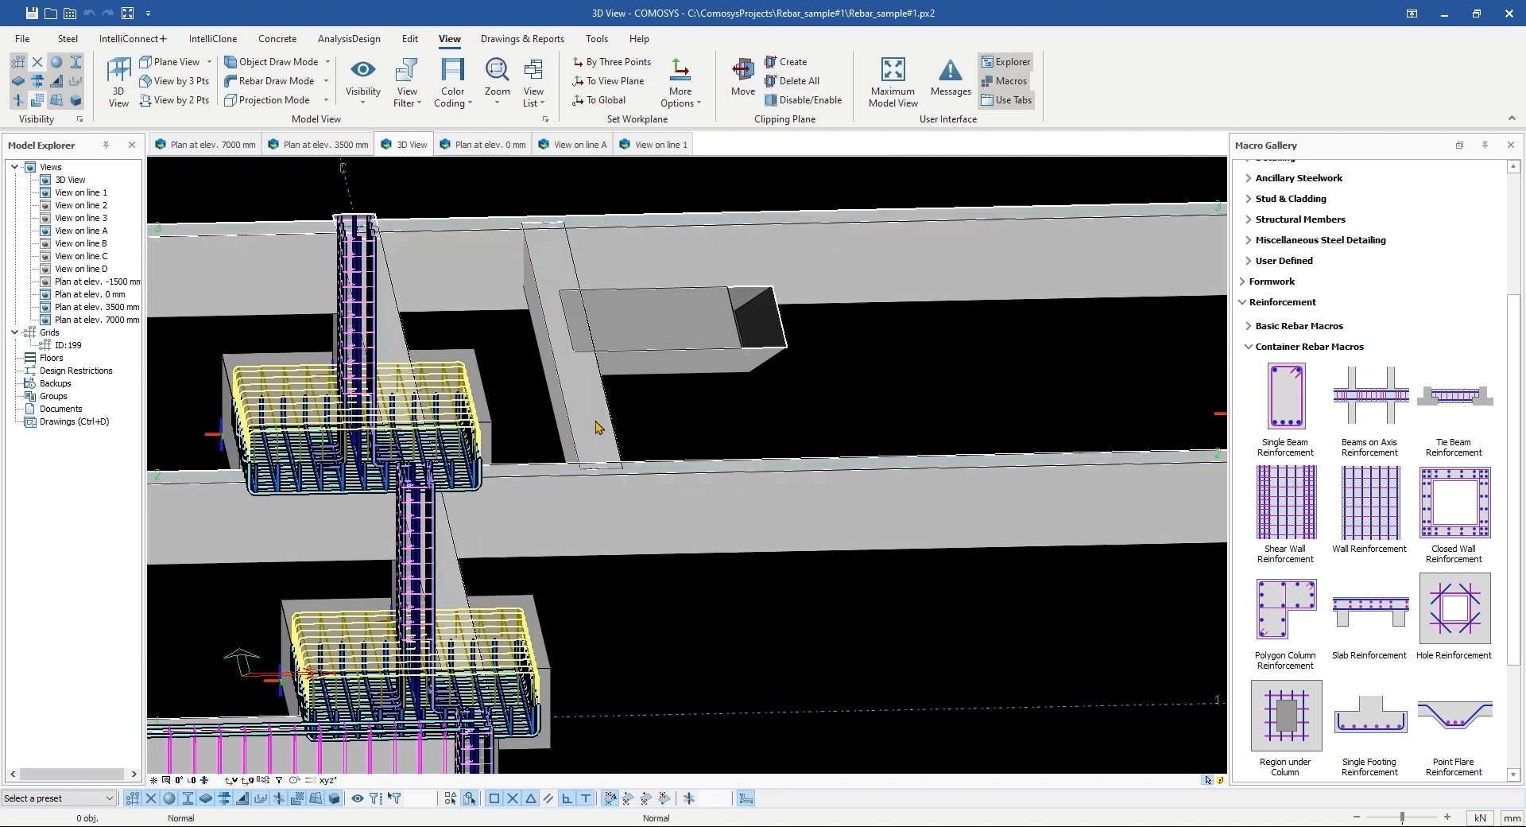
Step: Move the clipping plane slightly above the plinth beams so the column stubs remain visible over them
scroll(600, 429, down, 3)
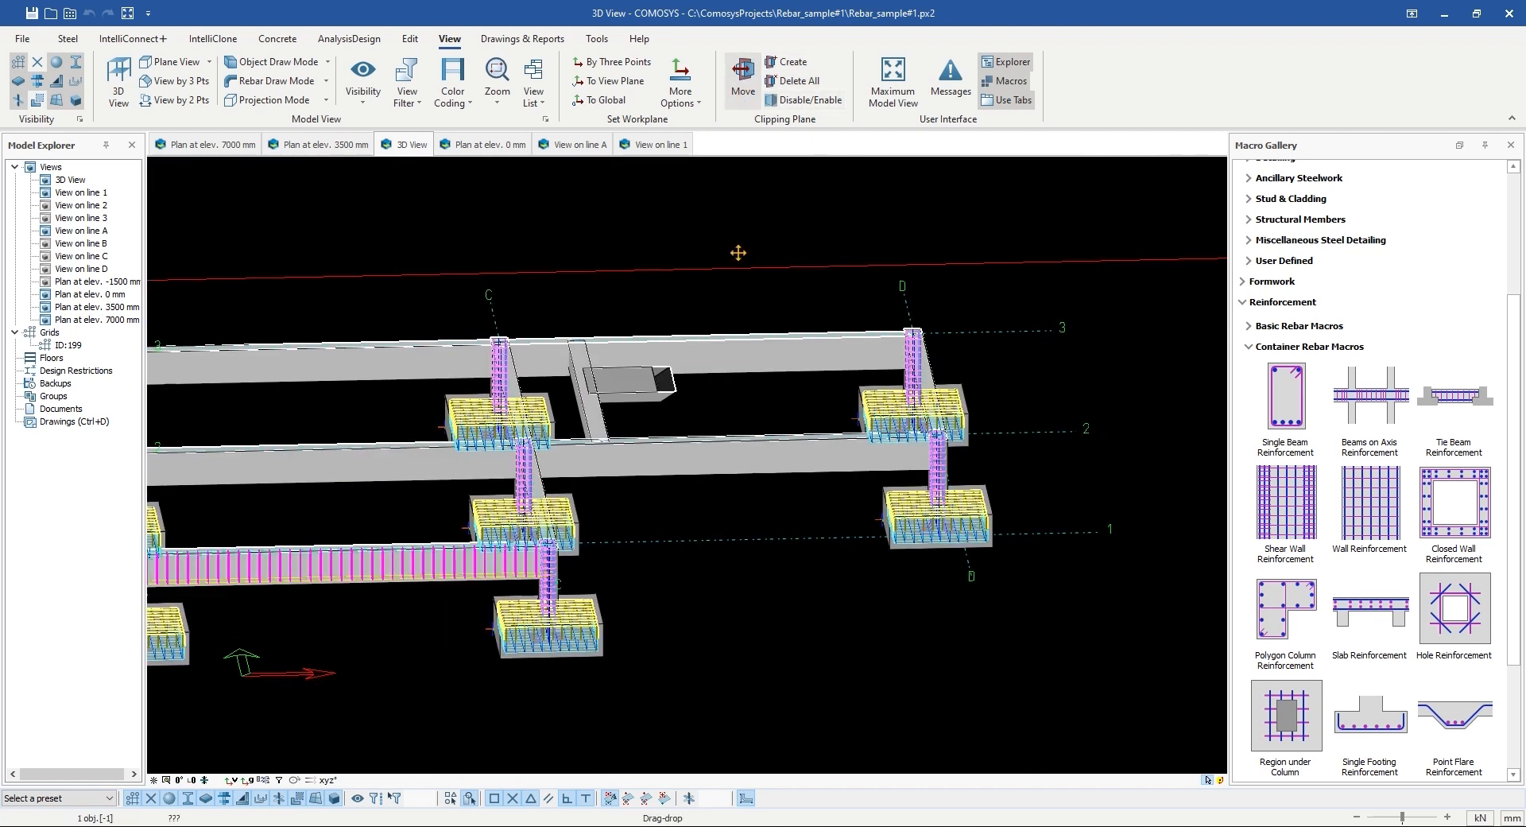
drag(735, 265, 744, 211)
key(Escape)
scroll(851, 672, down, 3)
ctrl+middle_drag(684, 640, 868, 676)
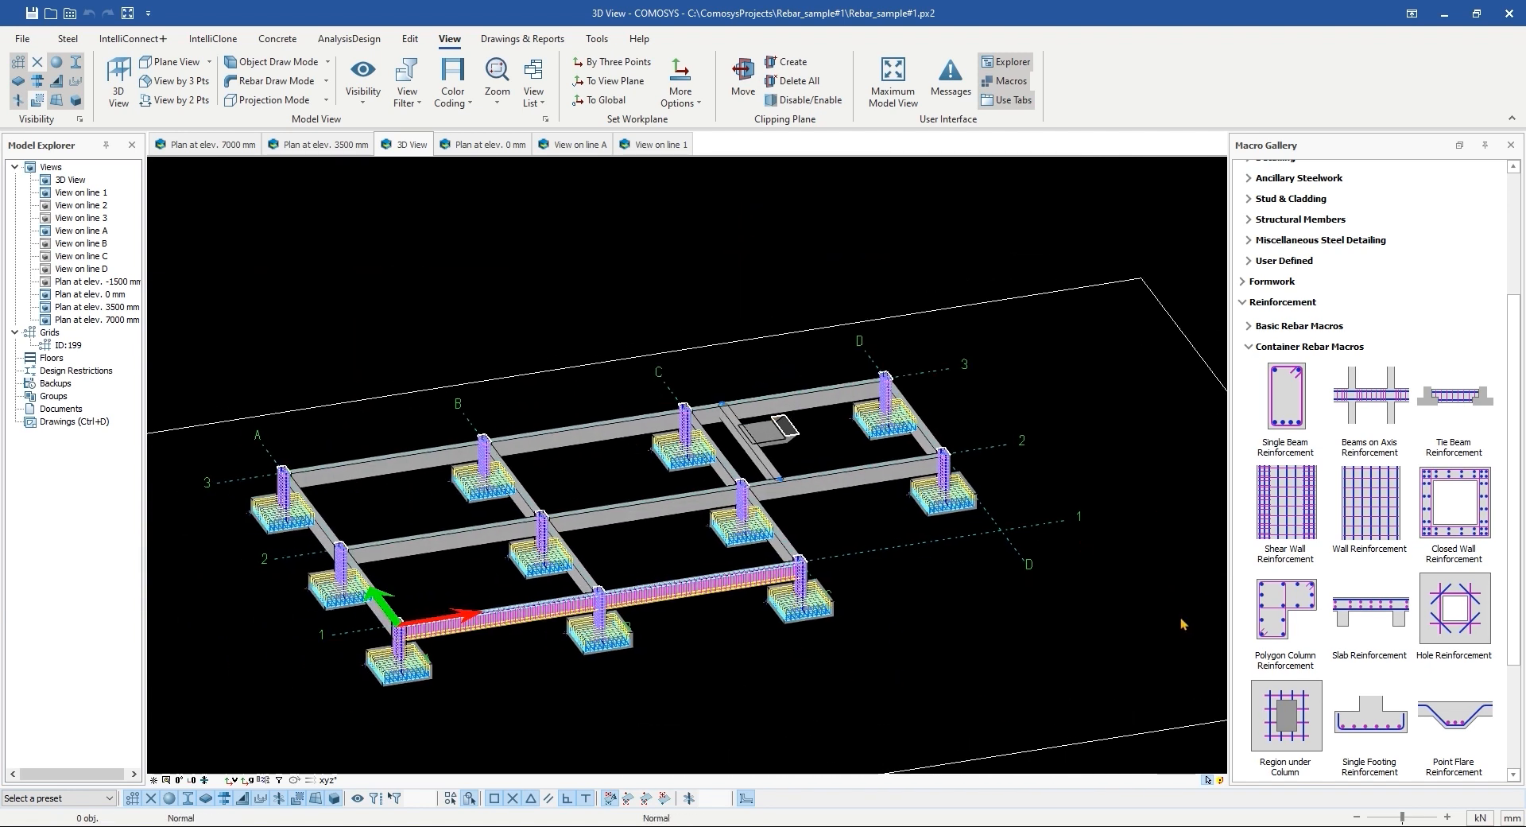
Step: Reinforce the three plinth beams on grid line 2 between A and D with the Beams on Axis Reinforcement macro
click(1287, 419)
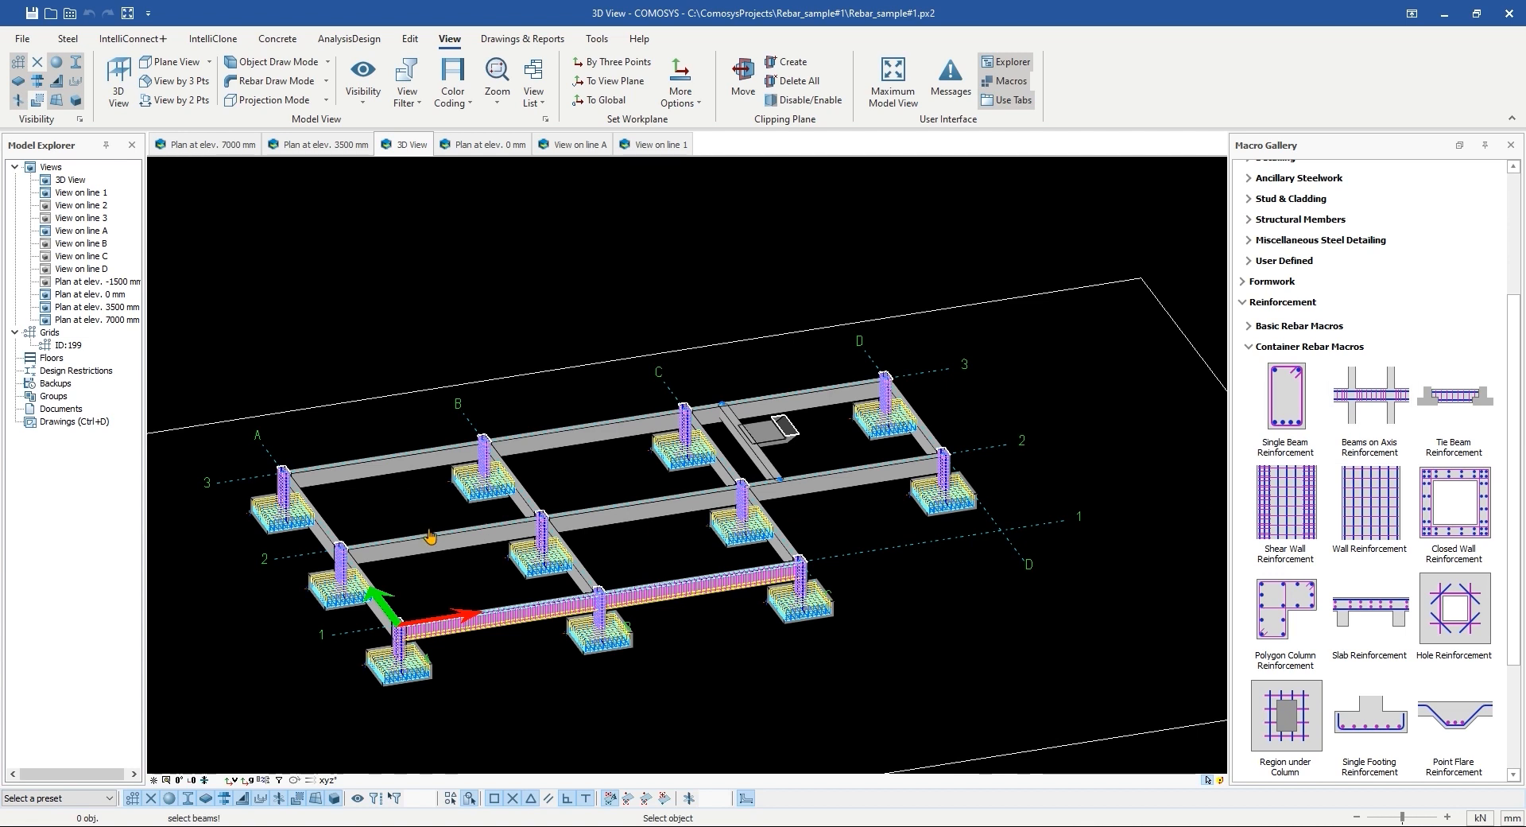
click(461, 556)
click(596, 530)
click(852, 489)
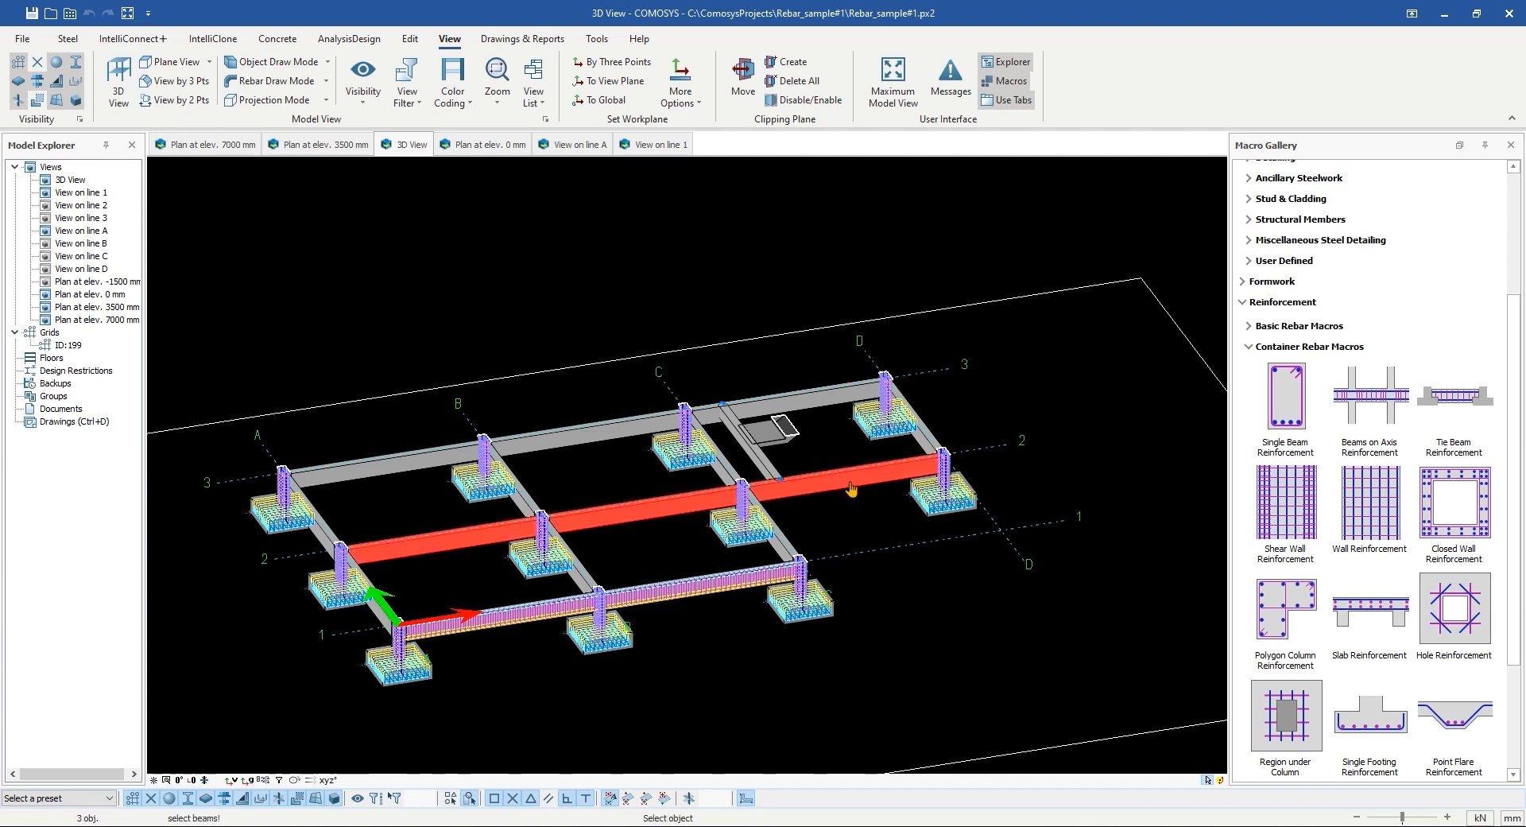
middle_click(851, 482)
Step: Reinforce the three plinth beams on grid line 3 between A and D with the Beams on Axis Reinforcement macro
click(1356, 427)
click(385, 475)
click(540, 452)
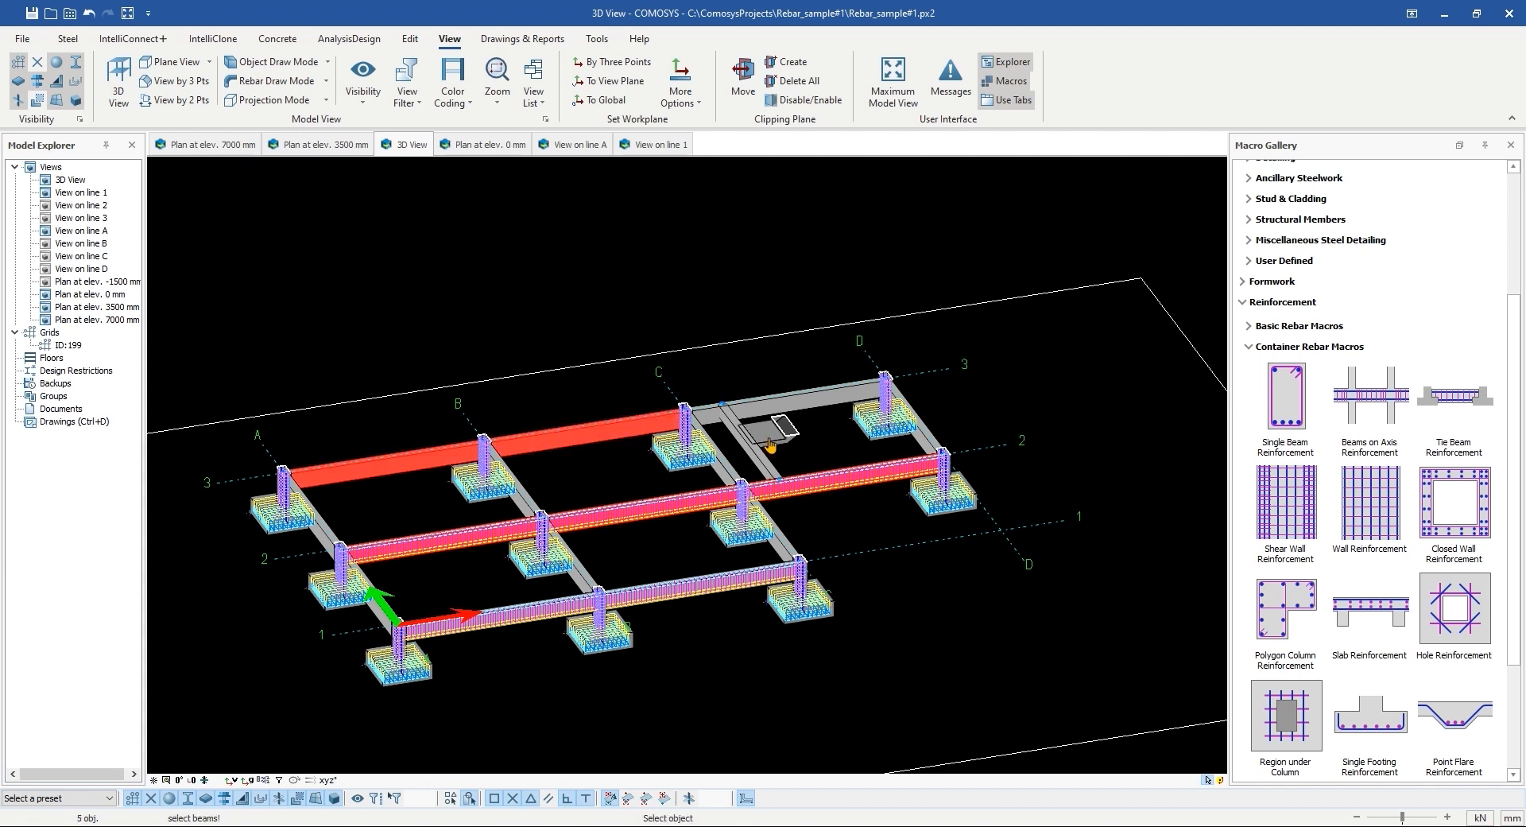
click(818, 403)
middle_click(821, 411)
scroll(821, 412, up, 2)
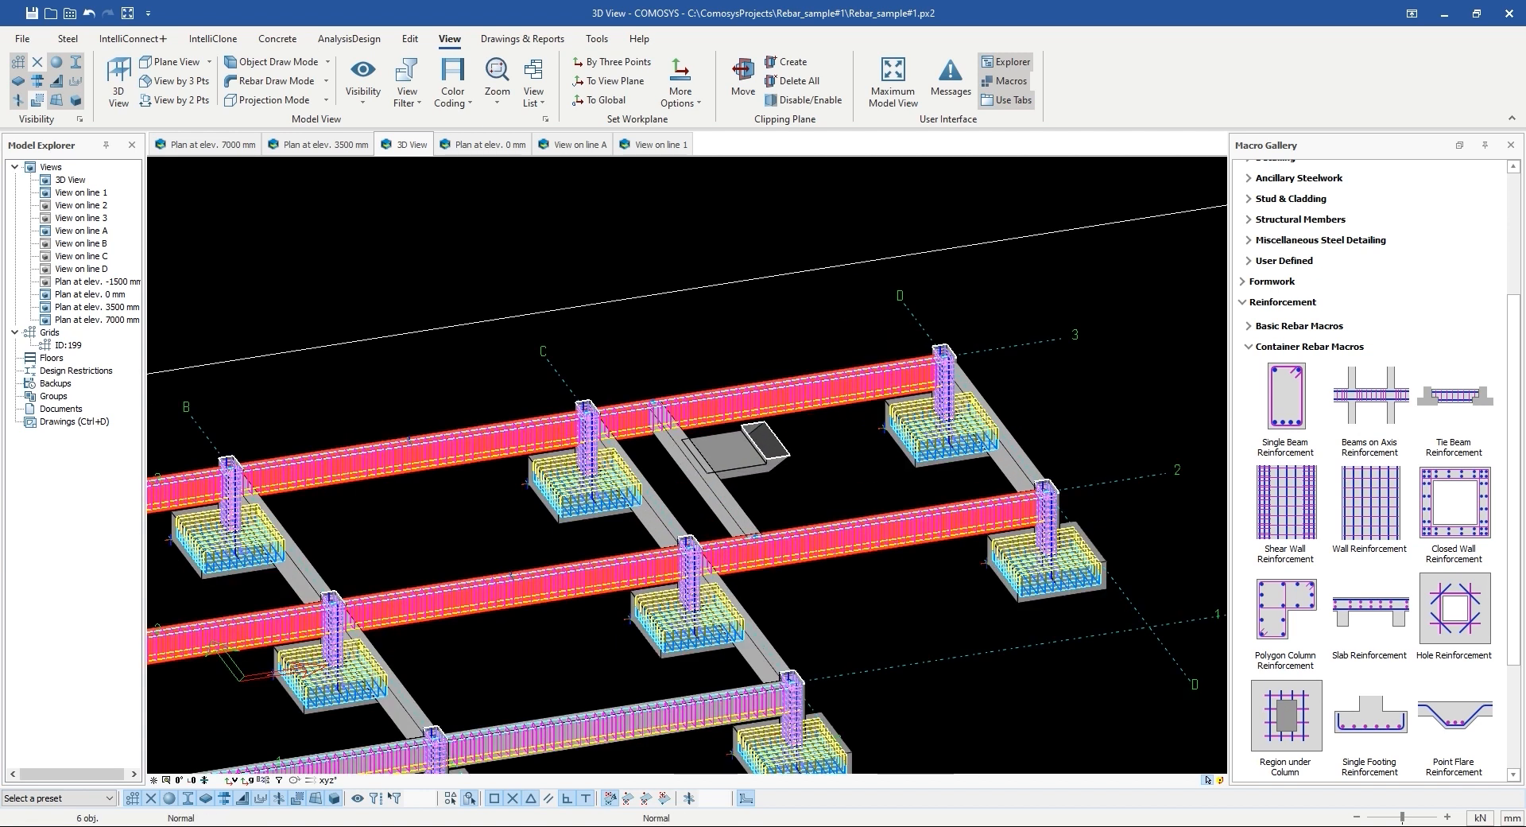
Step: Reinforce the plinth beams on grid lines A and B between lines 1 and 3 with the Beams on Axis Reinforcement macro
scroll(817, 422, down, 2)
middle_drag(687, 509, 712, 523)
scroll(386, 537, up, 2)
click(488, 701)
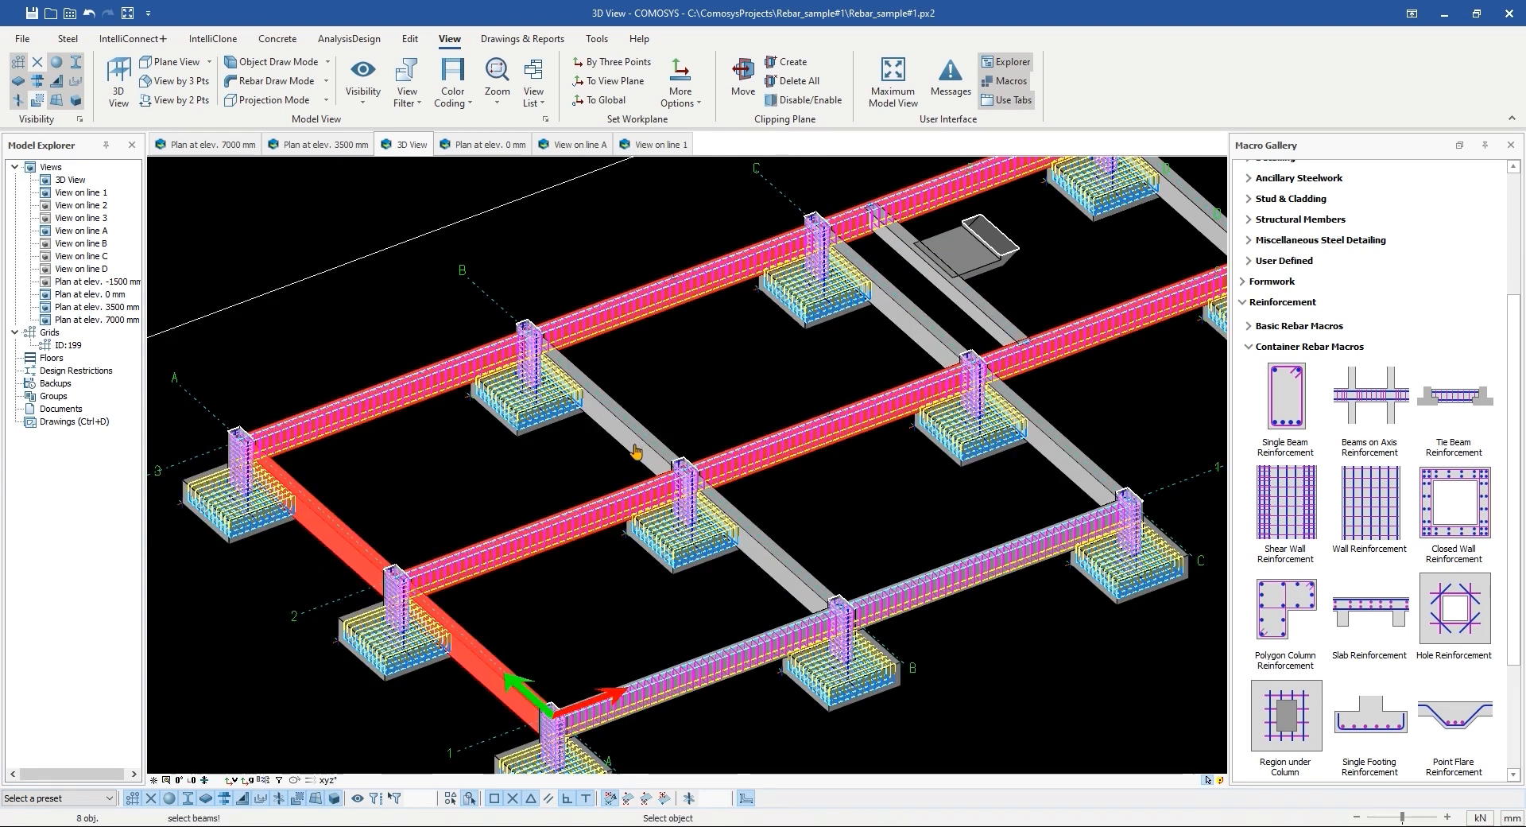
middle_drag(587, 468, 517, 462)
click(383, 494)
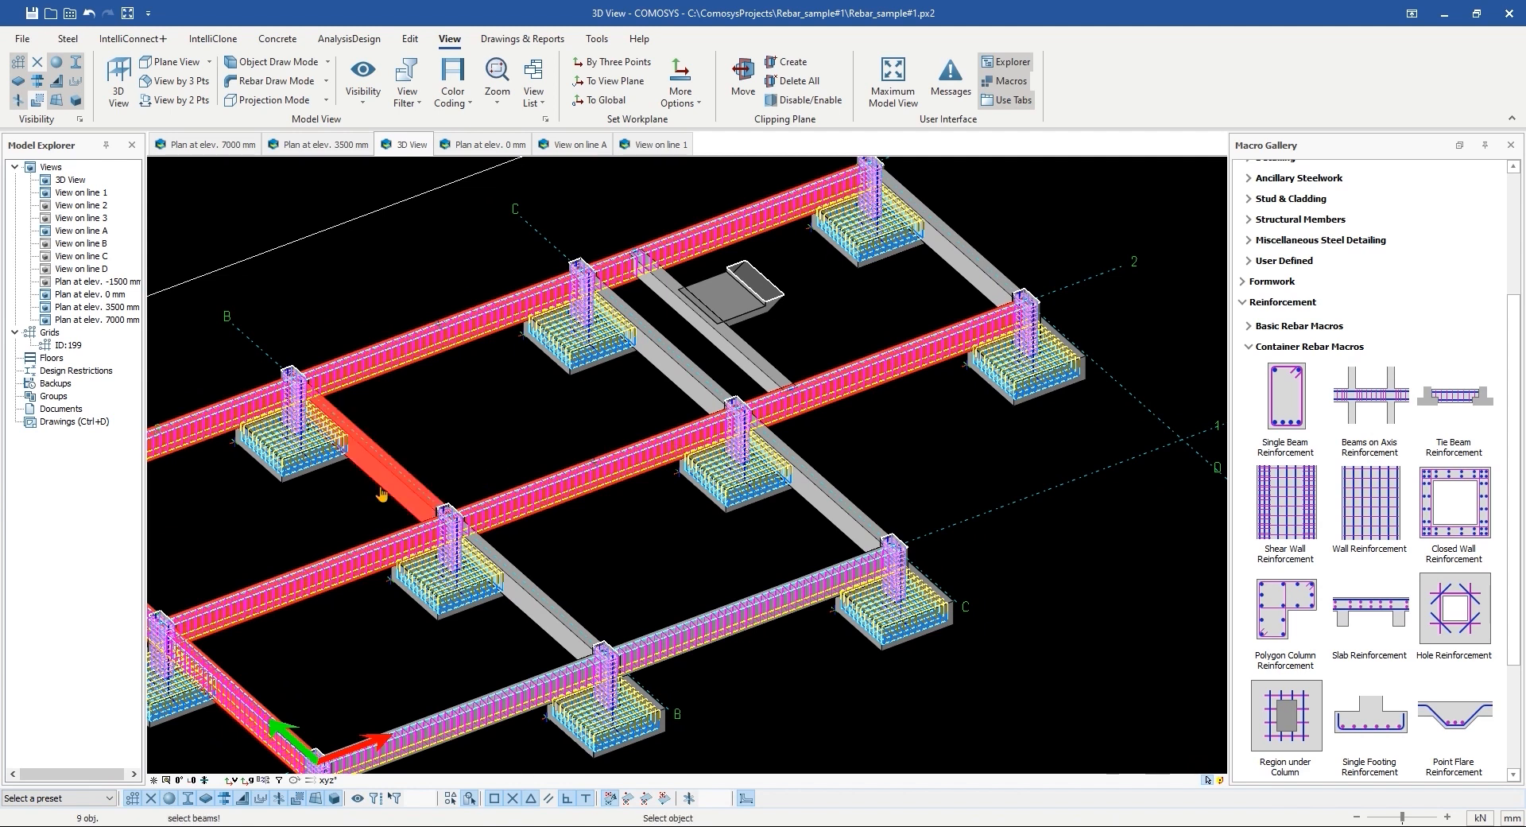
click(538, 633)
Step: Reinforce the plinth beams on line C between 1 and 3 and on line D between 2 and 3 with Beams on Axis Reinforcement
middle_drag(763, 486, 658, 539)
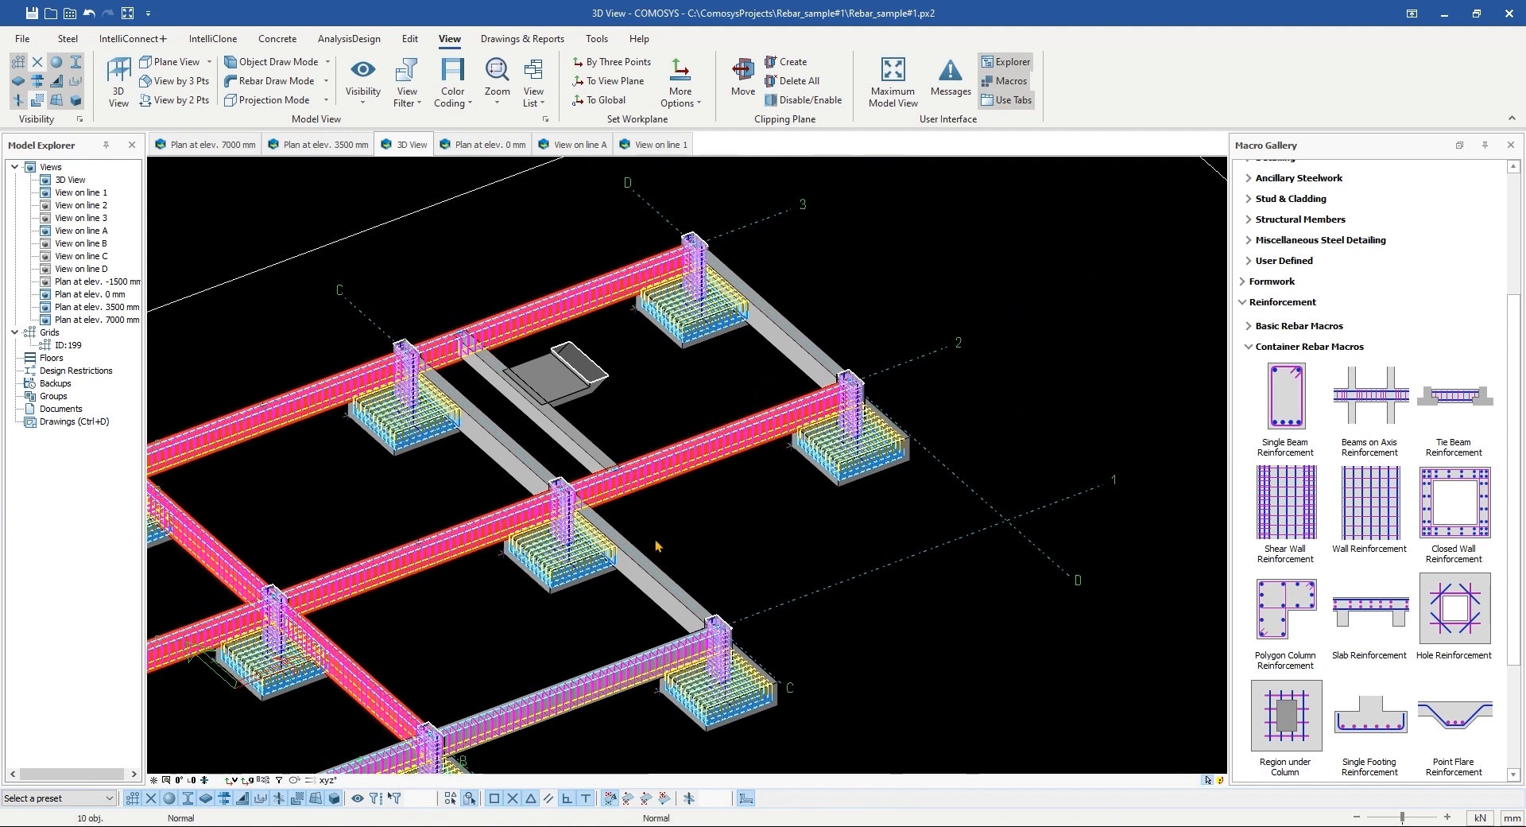
click(511, 467)
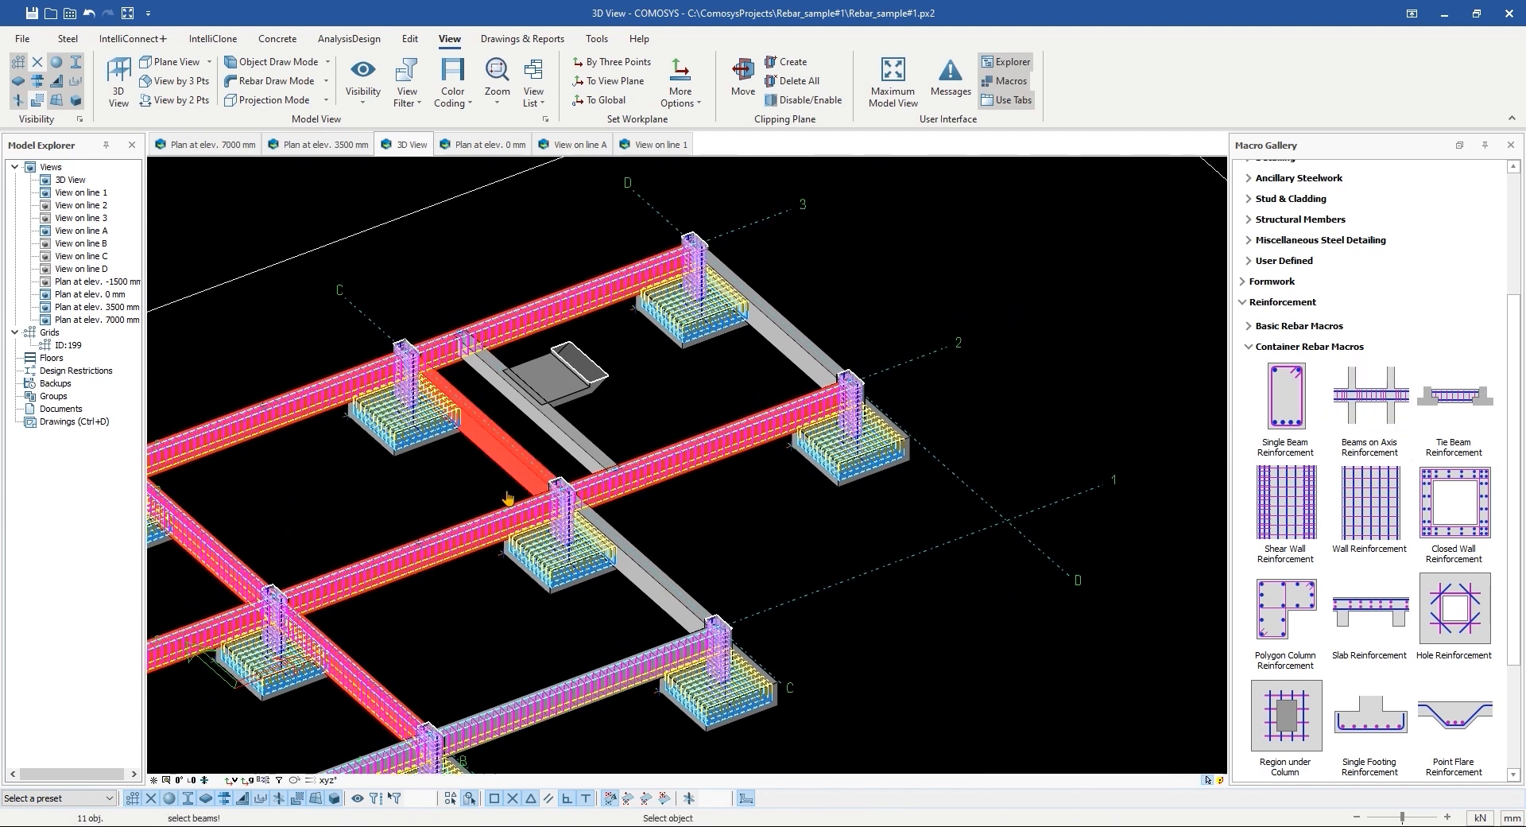
click(649, 608)
scroll(707, 493, up, 3)
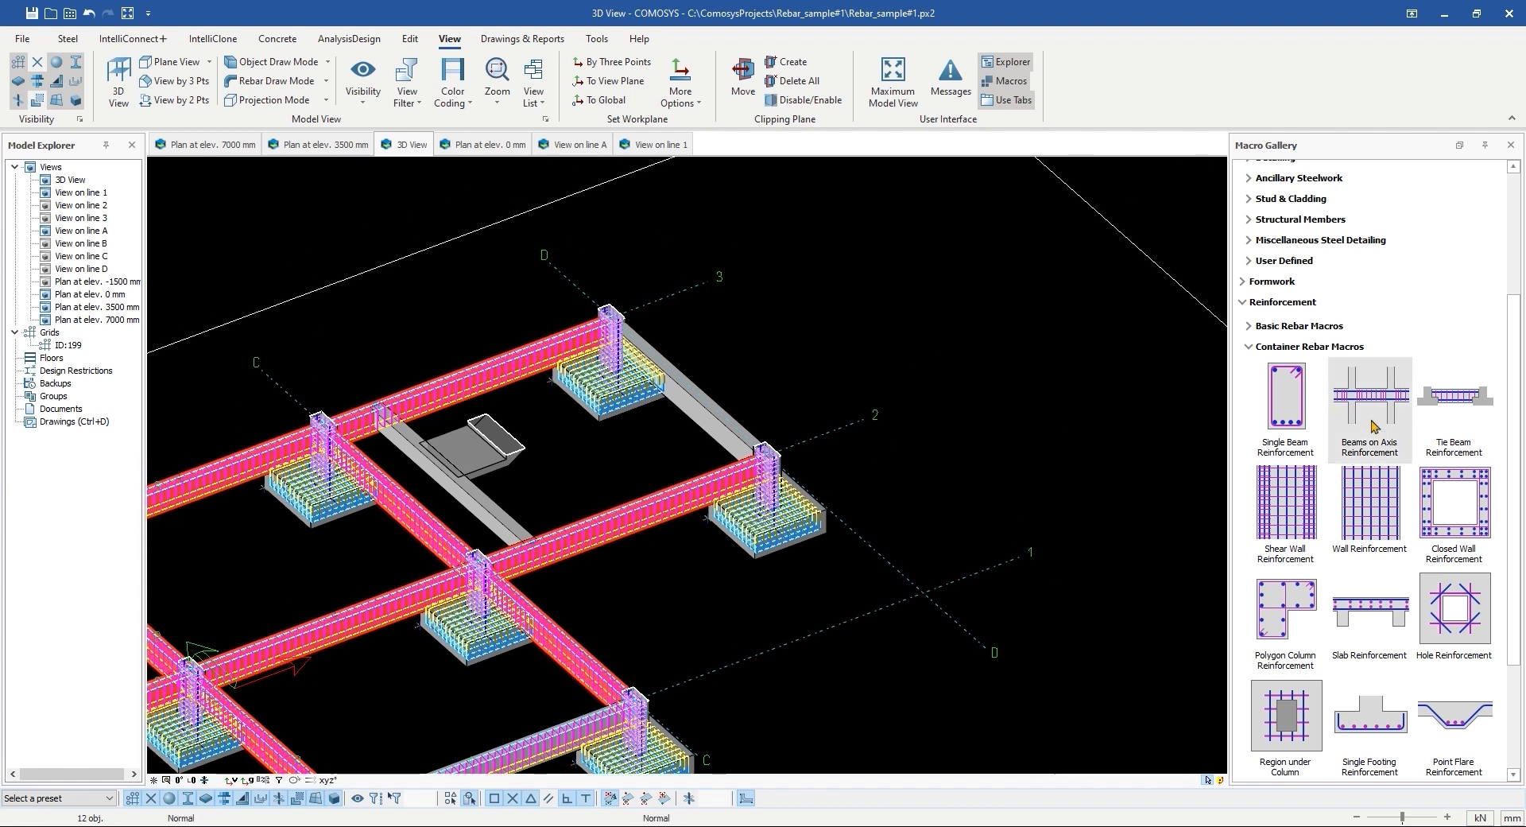
click(732, 455)
right_click(791, 331)
click(815, 339)
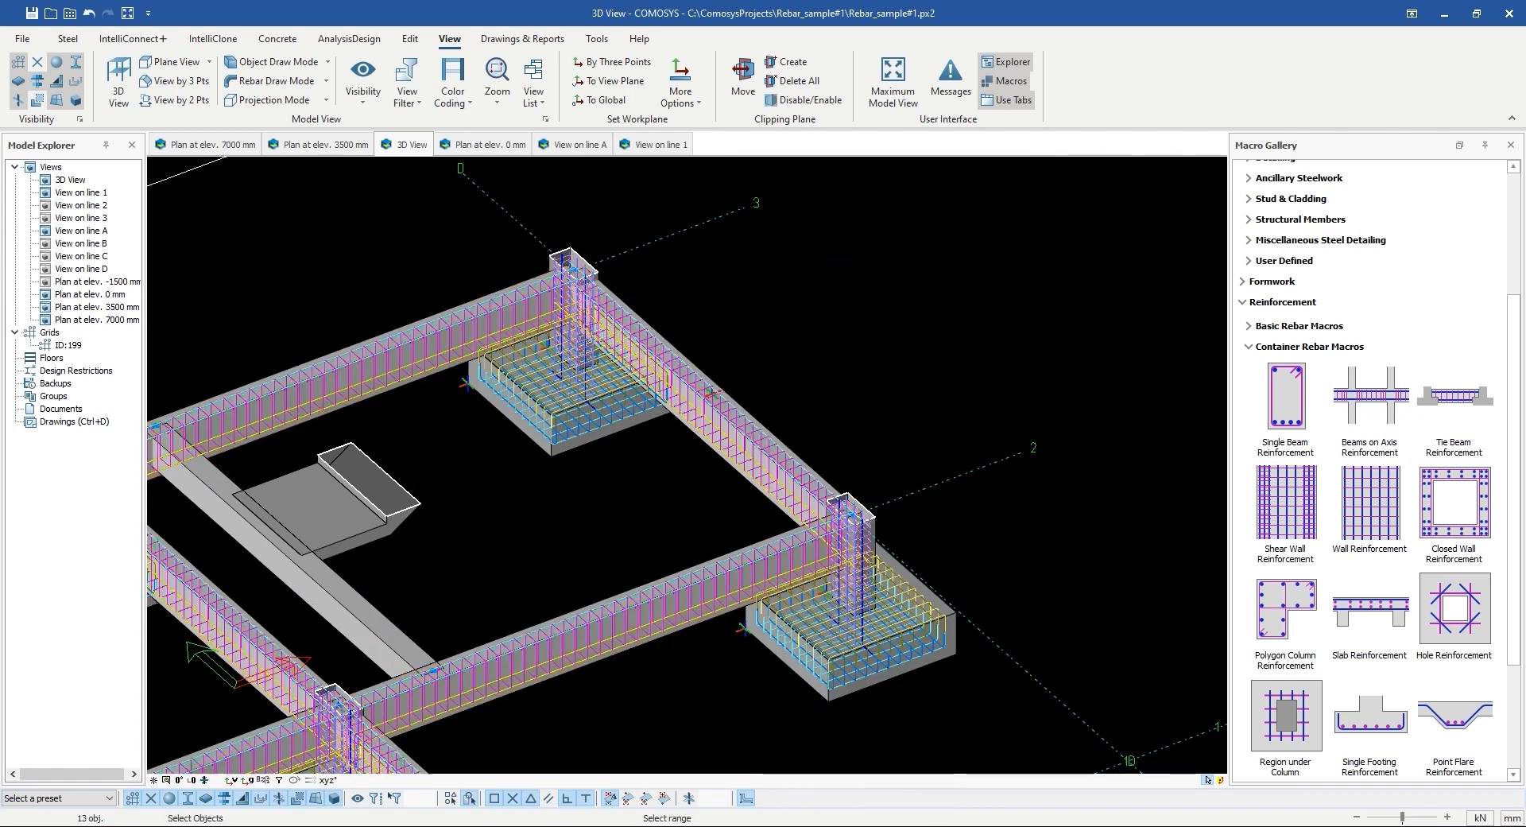
Step: Save the project and examine the whole reinforced plinth beam grid in 3D View
click(30, 14)
scroll(540, 509, down, 6)
shift+middle_drag(573, 516, 511, 470)
scroll(548, 472, up, 3)
middle_drag(397, 589, 501, 549)
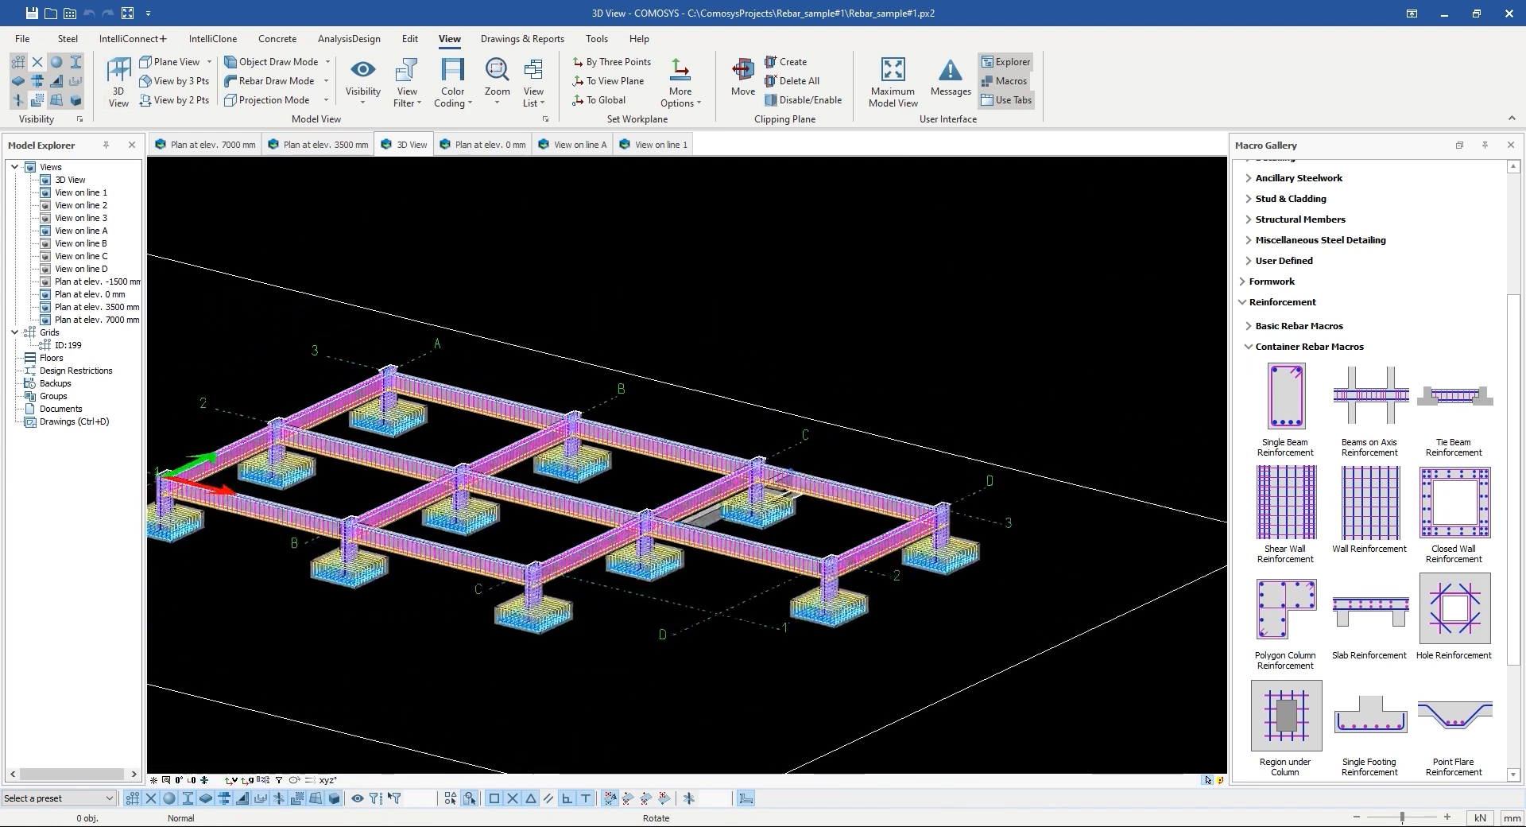
Step: Examine the reinforced ground-level beams, column stubs and footings from several sides in the 3D view
scroll(501, 562, up, 5)
middle_drag(666, 601, 63, 534)
scroll(656, 540, up, 4)
middle_drag(660, 547, 901, 792)
middle_drag(428, 444, 616, 466)
middle_drag(439, 371, 928, 486)
scroll(556, 431, down, 1)
middle_drag(327, 350, 784, 419)
middle_drag(280, 407, 475, 501)
middle_drag(428, 621, 806, 360)
middle_drag(550, 471, 484, 538)
scroll(574, 475, down, 4)
scroll(711, 426, down, 2)
Step: Delete the clipping plane that cuts the 3D model above the ground-level beams
click(963, 311)
right_click(964, 312)
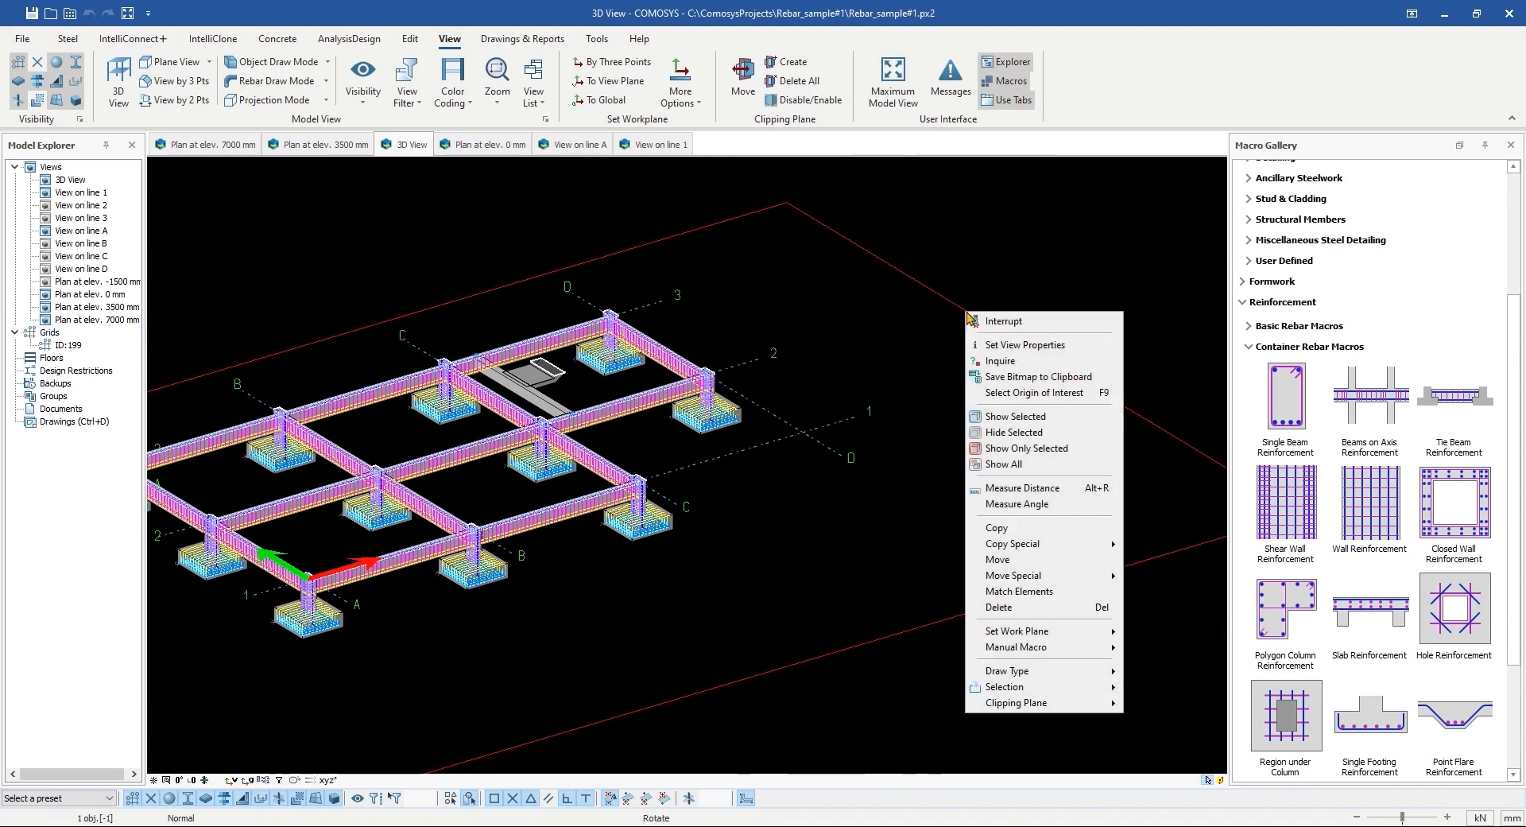
click(1003, 608)
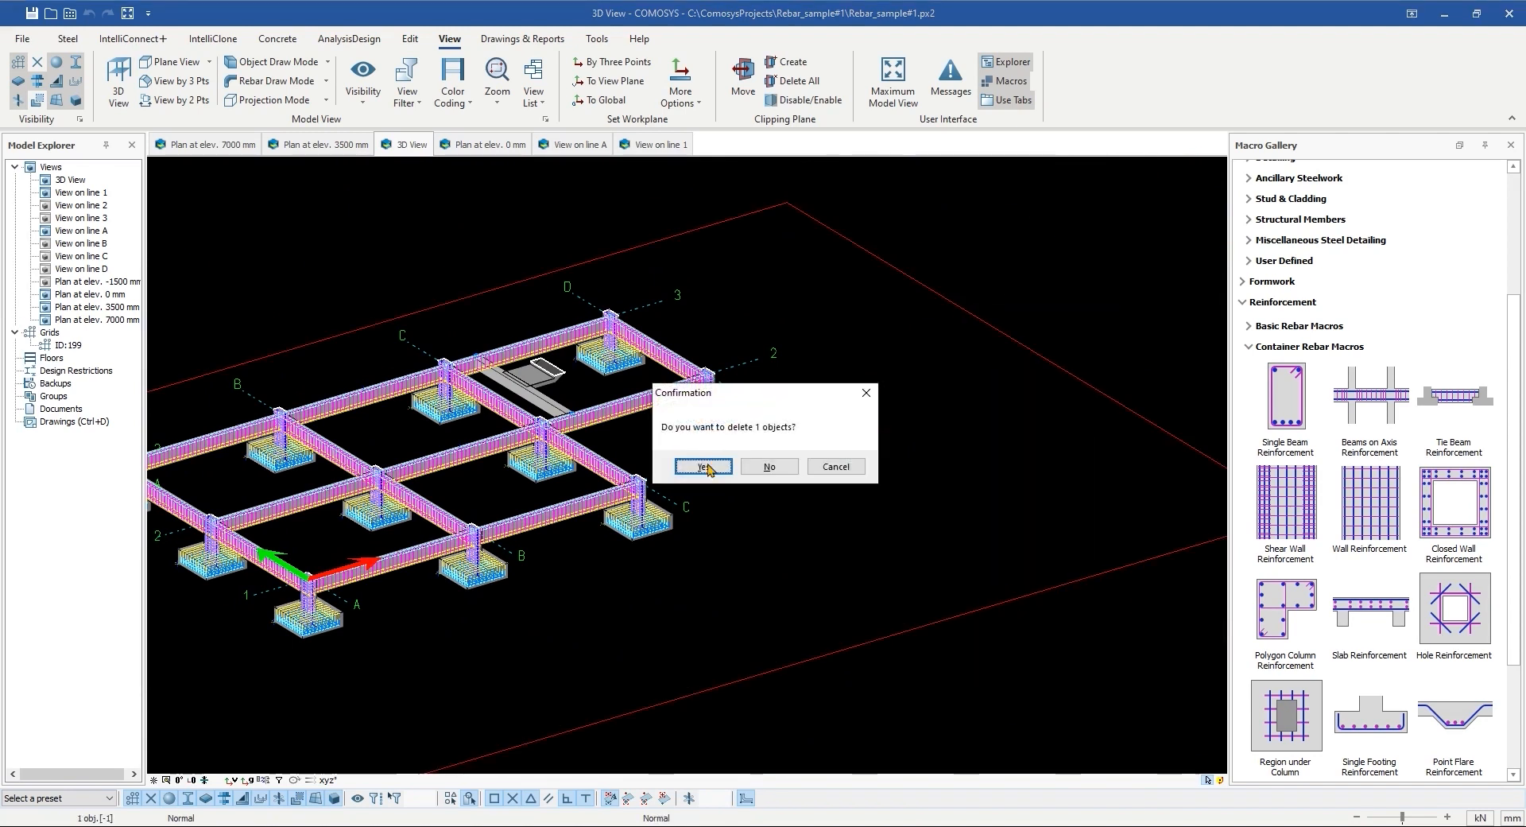
click(710, 470)
middle_drag(694, 525, 599, 496)
scroll(463, 420, up, 3)
middle_drag(742, 468, 732, 370)
scroll(549, 409, down, 2)
scroll(373, 397, up, 1)
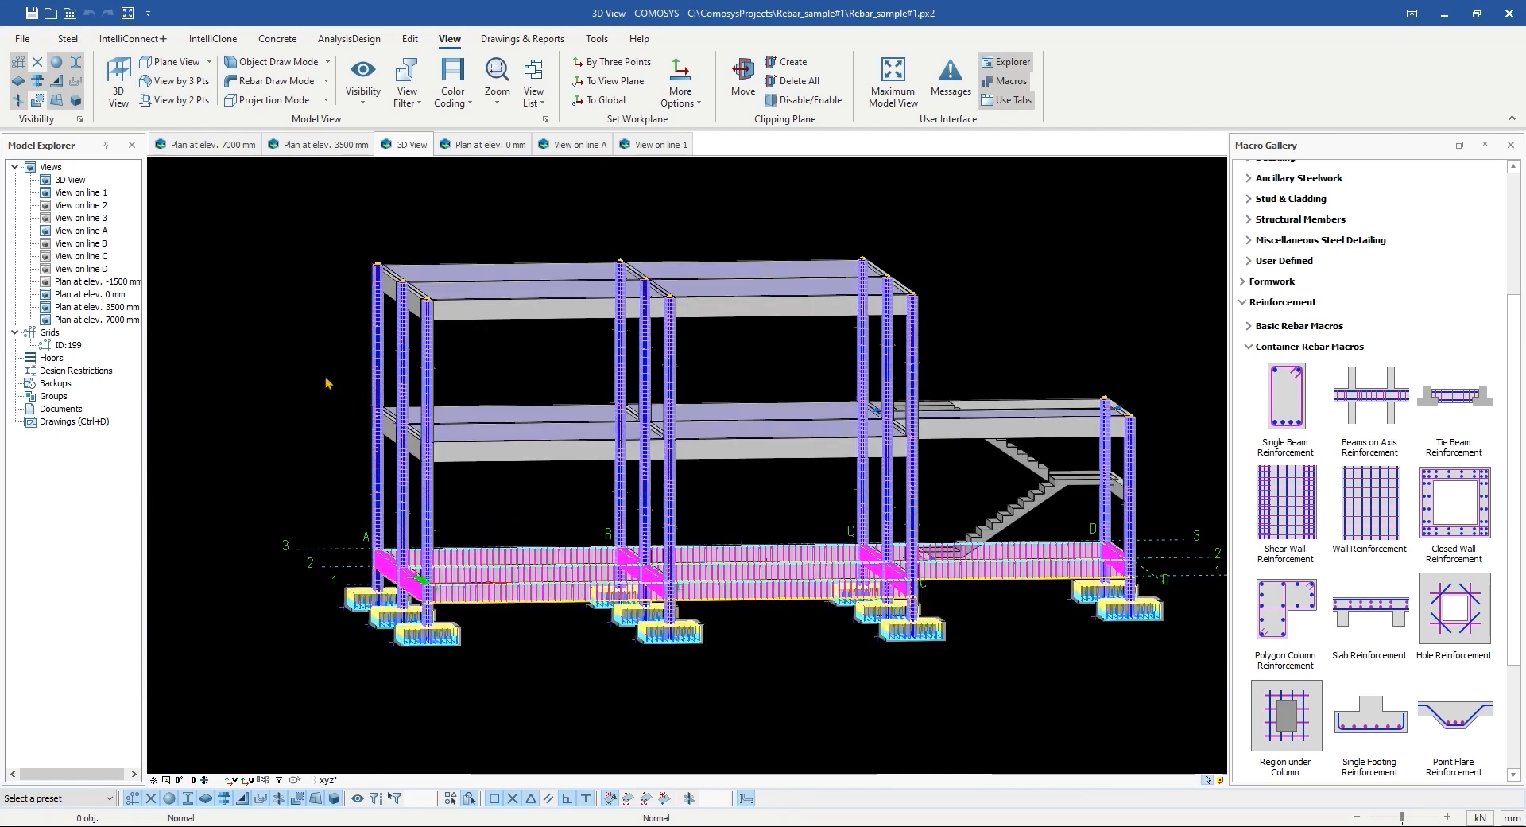
Step: Isolate the beams of the 3500 mm level, showing only those selected in the 3D view
scroll(327, 381, down, 1)
middle_drag(327, 382, 279, 362)
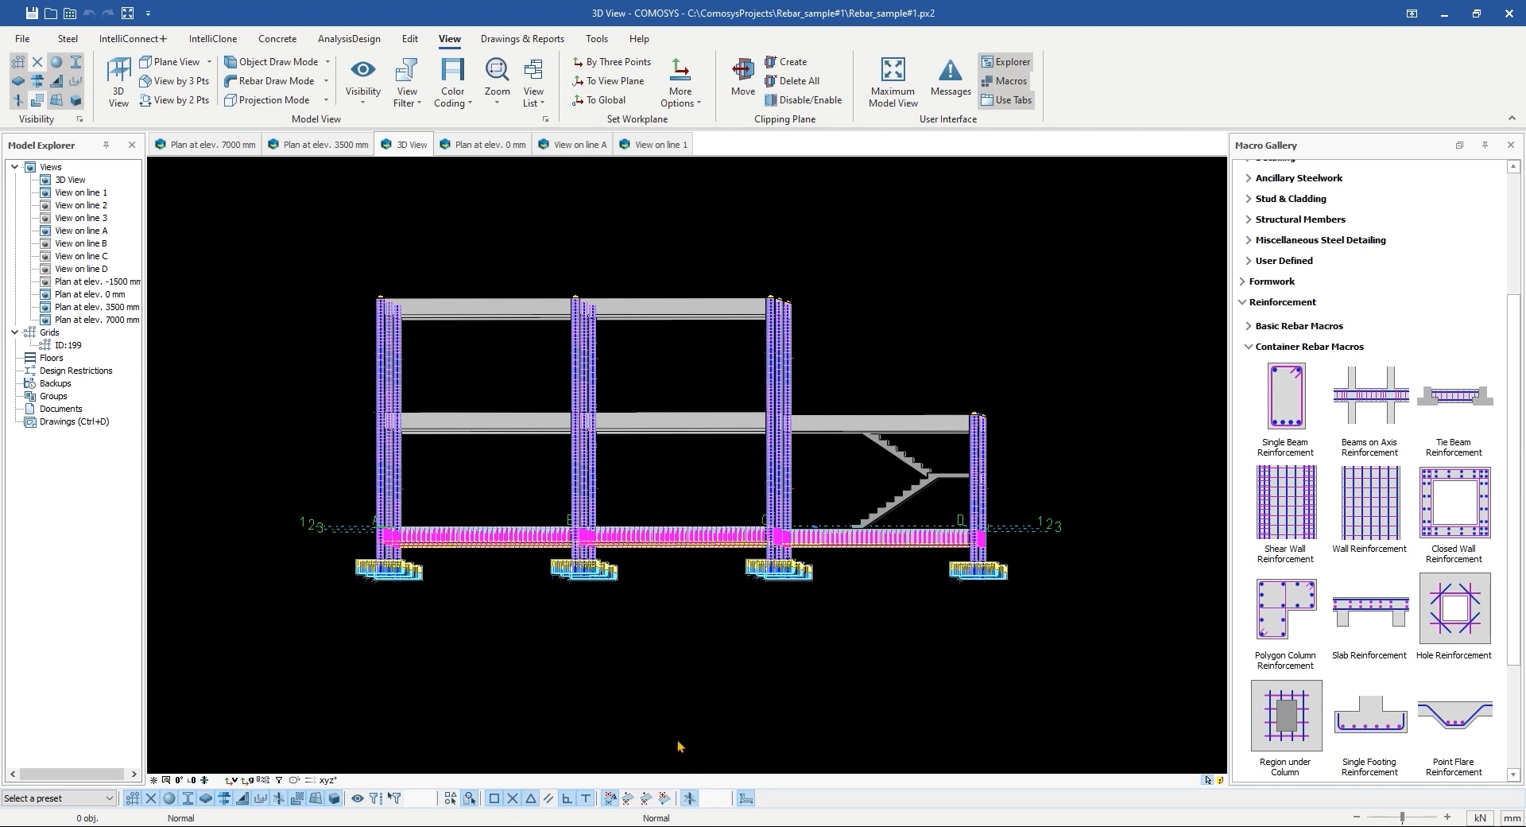
drag(329, 400, 1018, 473)
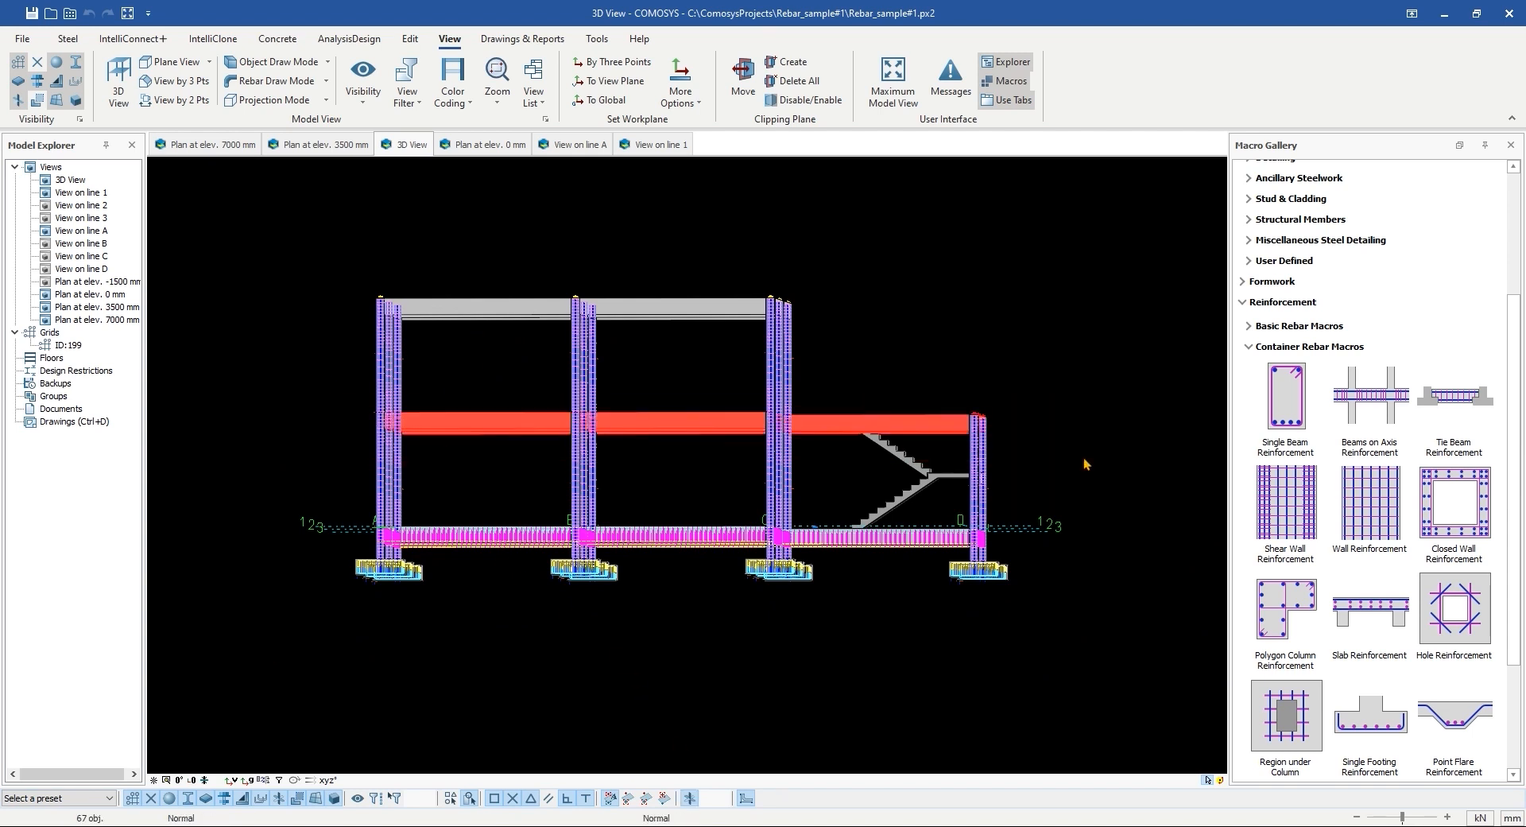
right_click(913, 299)
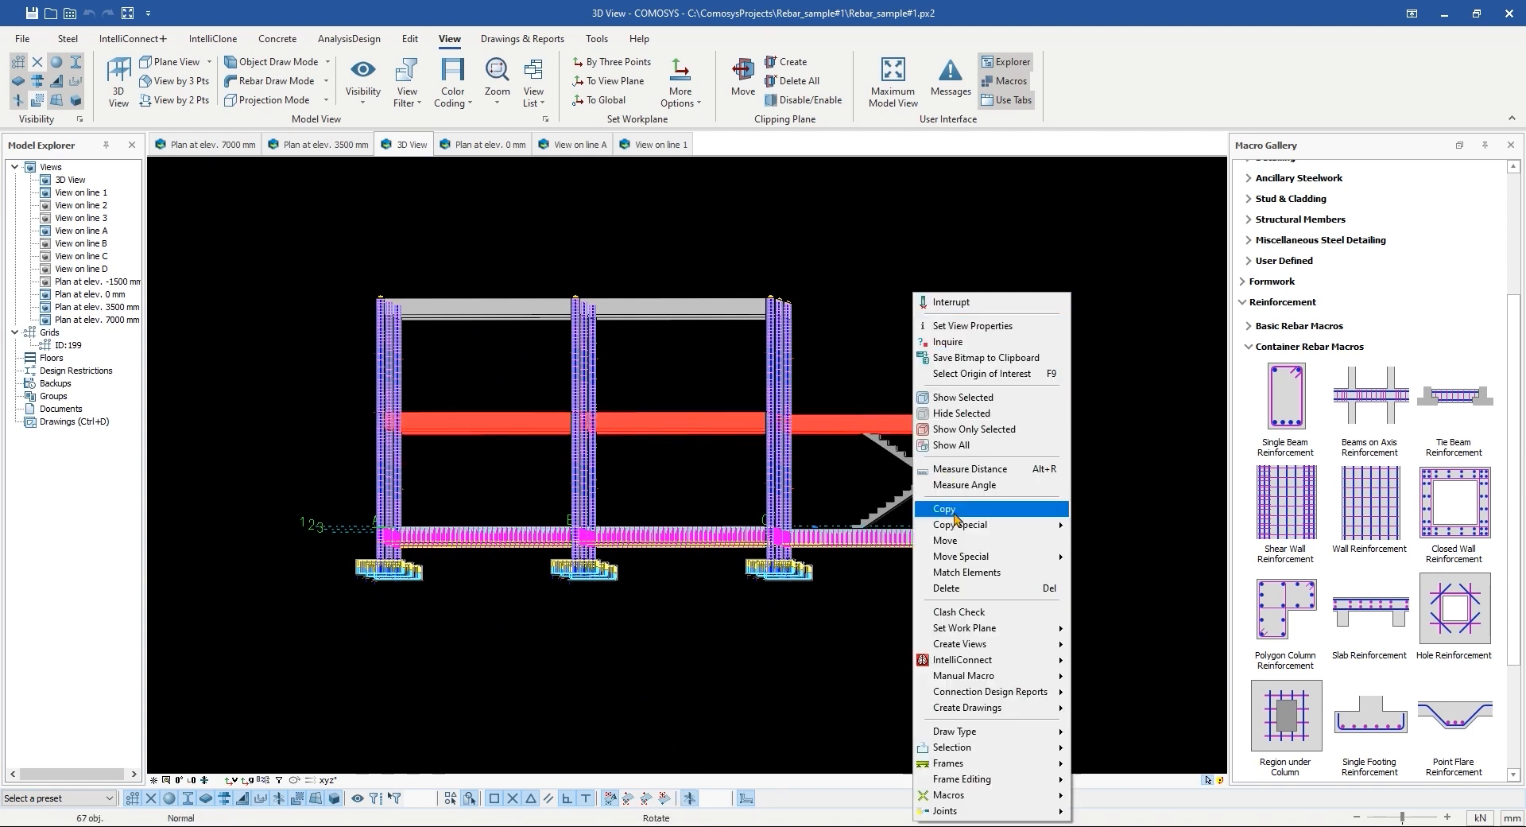
click(963, 430)
middle_drag(704, 469, 722, 492)
click(642, 312)
scroll(644, 448, up, 3)
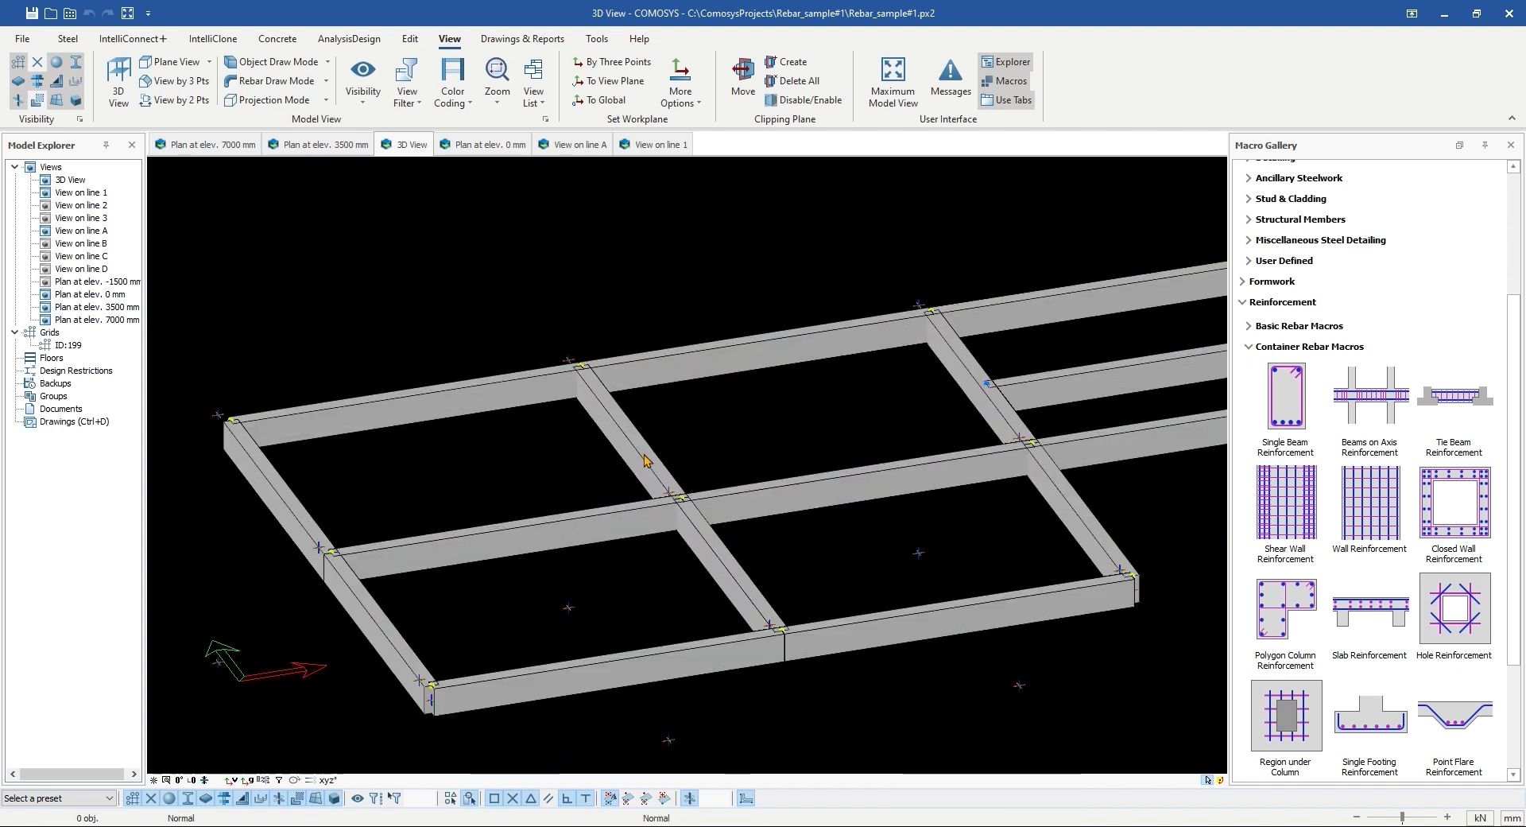
middle_drag(645, 449, 631, 439)
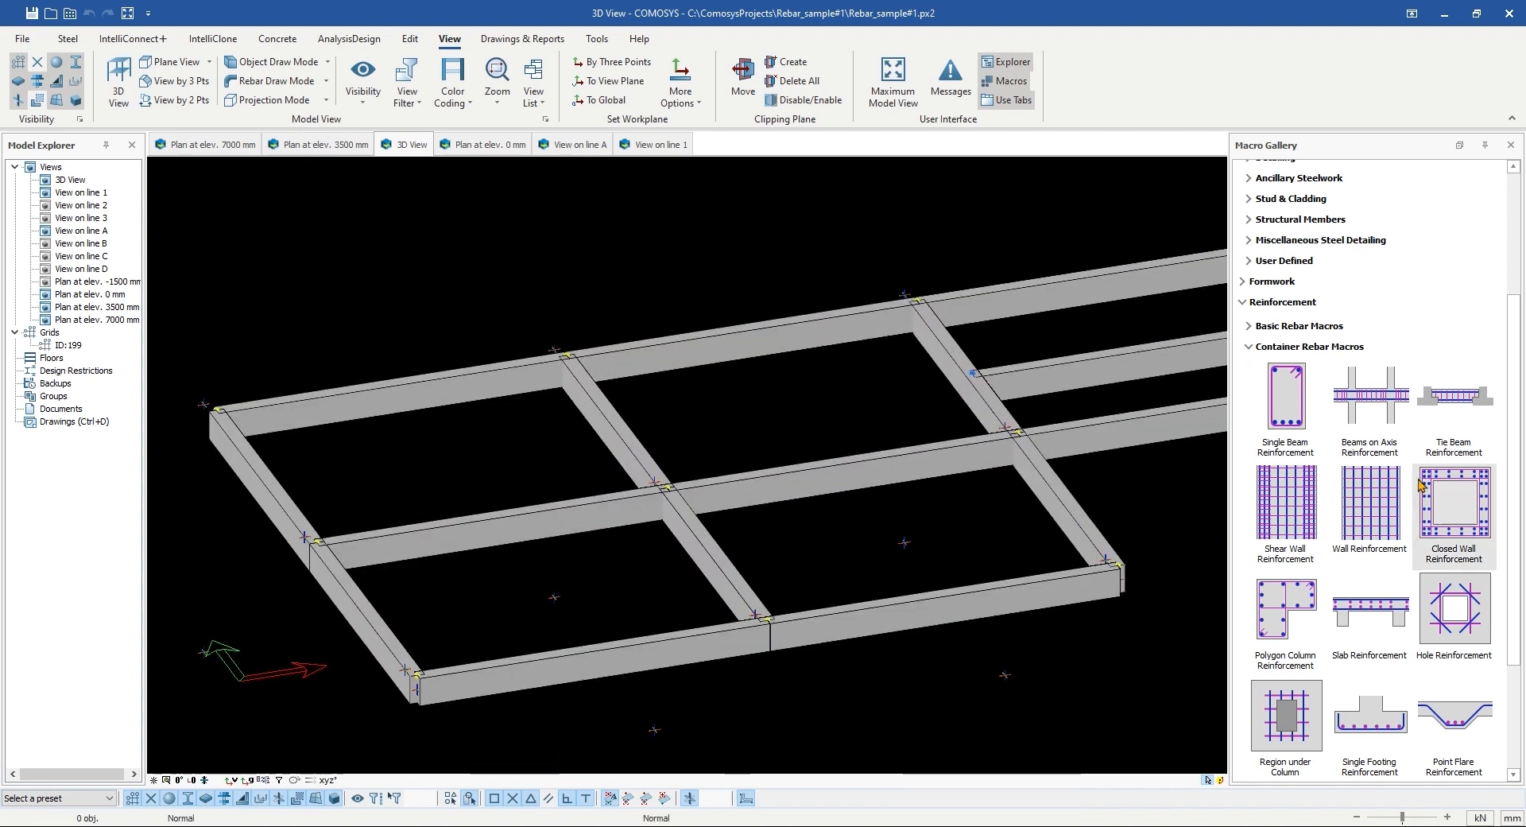
Step: Apply Beams on Axis Reinforcement to the three beams on line 3 at the 3500 mm level
click(1274, 415)
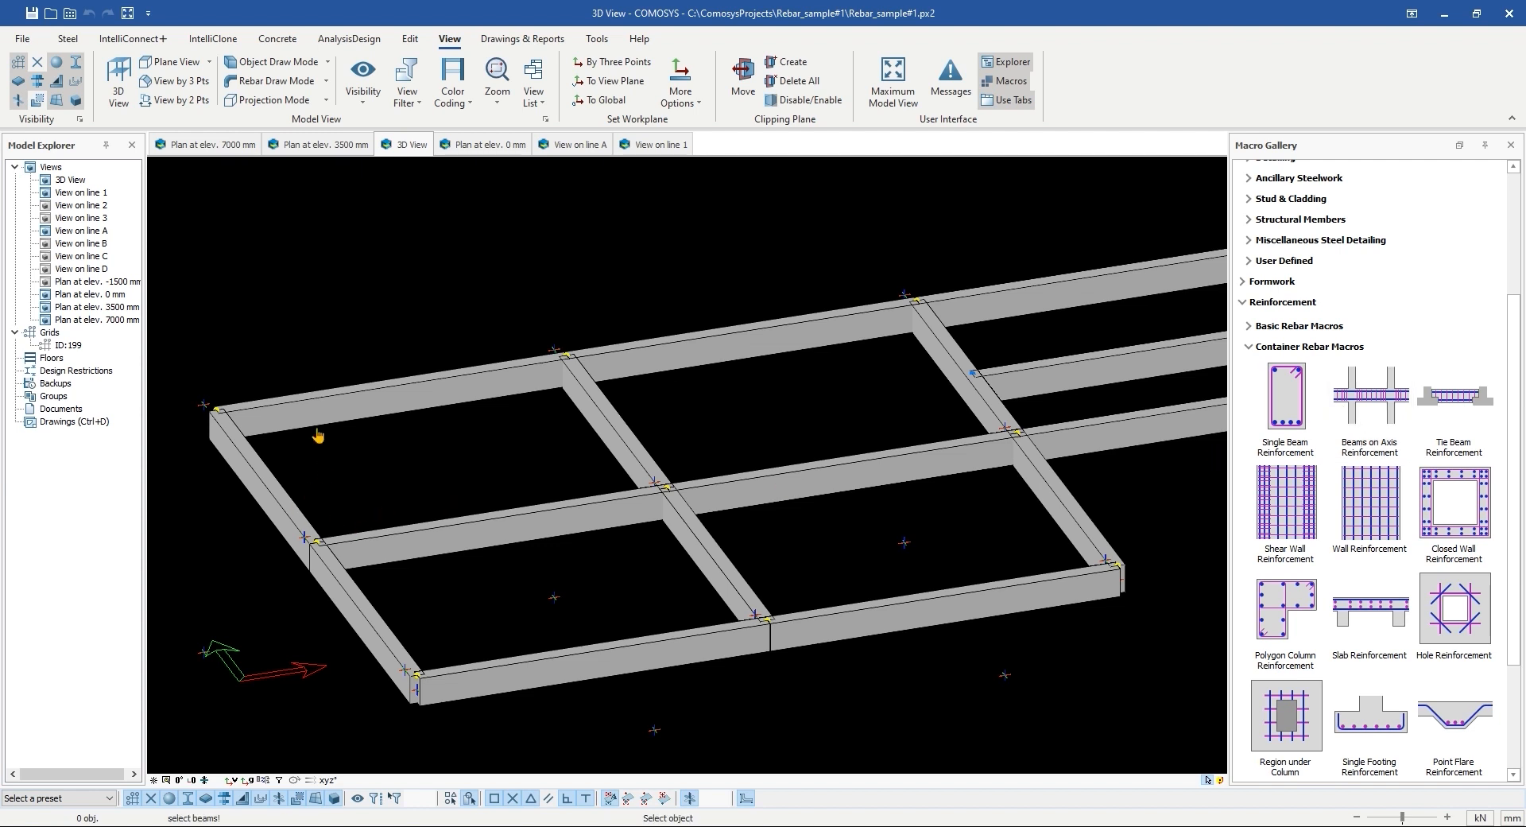
click(373, 407)
click(636, 367)
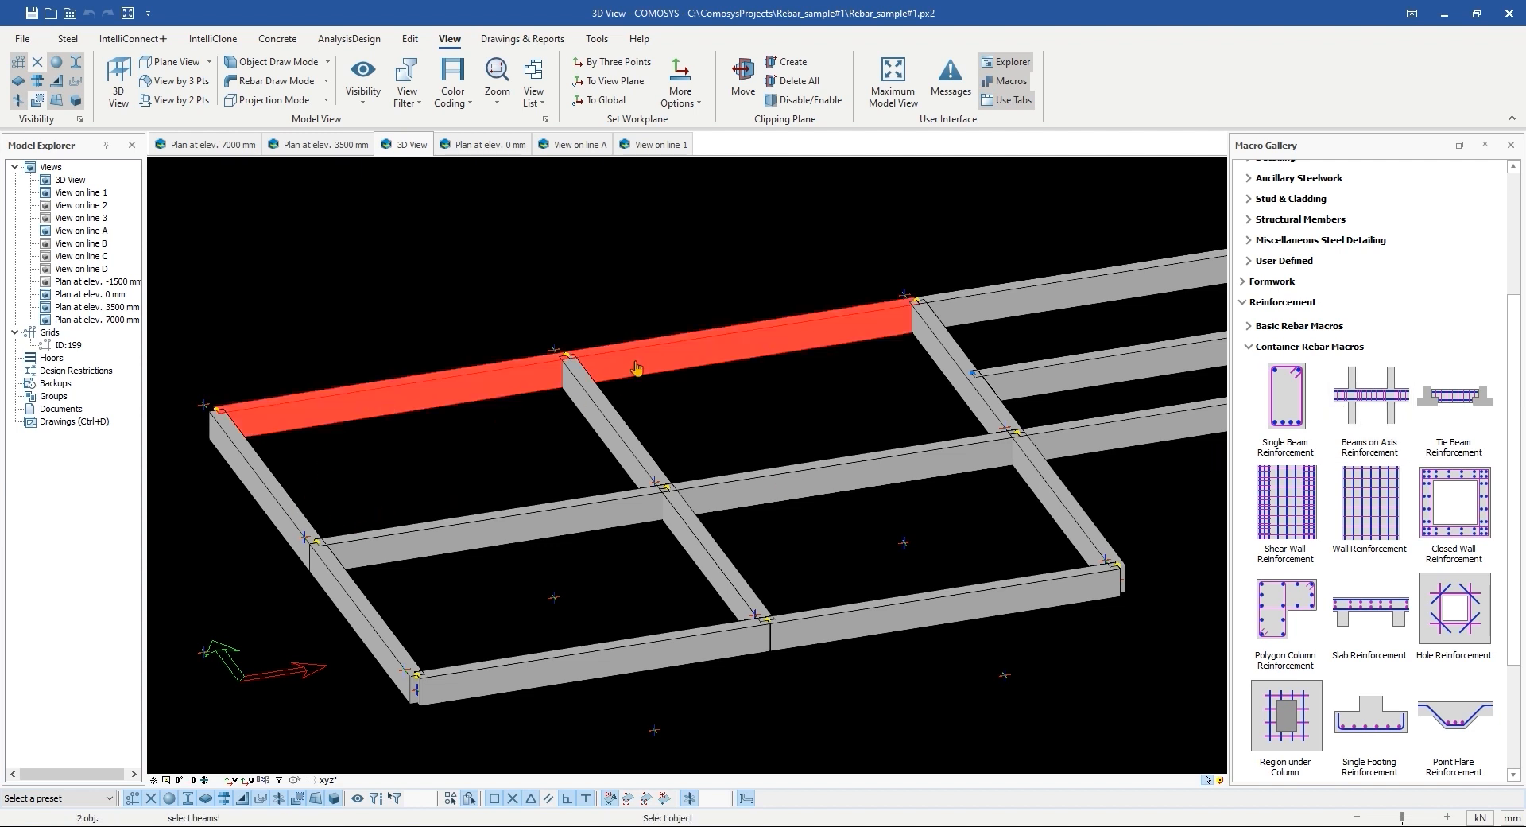
click(982, 320)
middle_click(984, 328)
middle_drag(1013, 323, 905, 332)
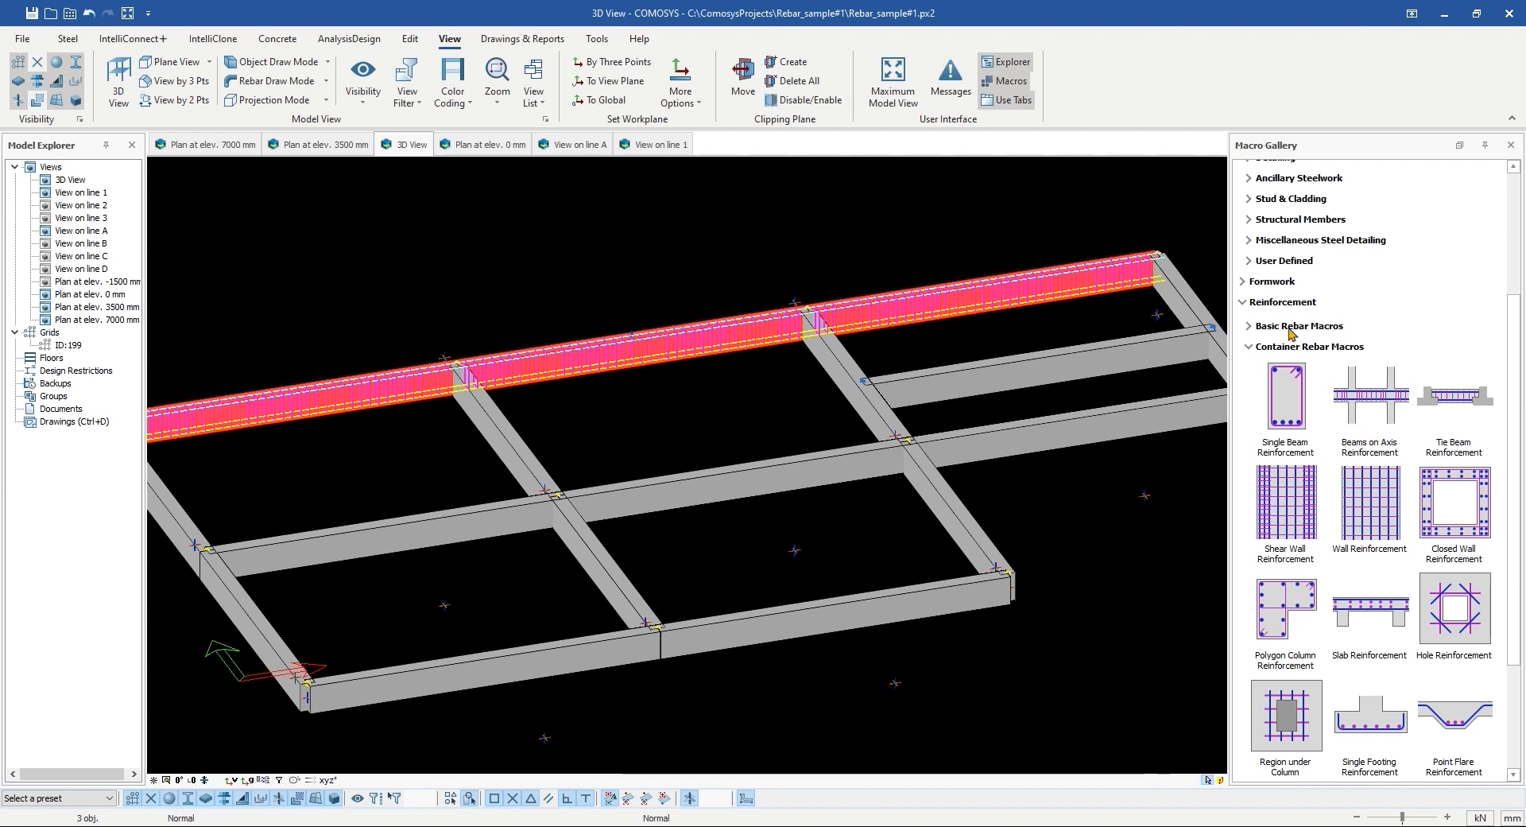
Step: Apply Beams on Axis Reinforcement to the three beams on line 2 at the 3500 mm level
click(1383, 411)
click(463, 531)
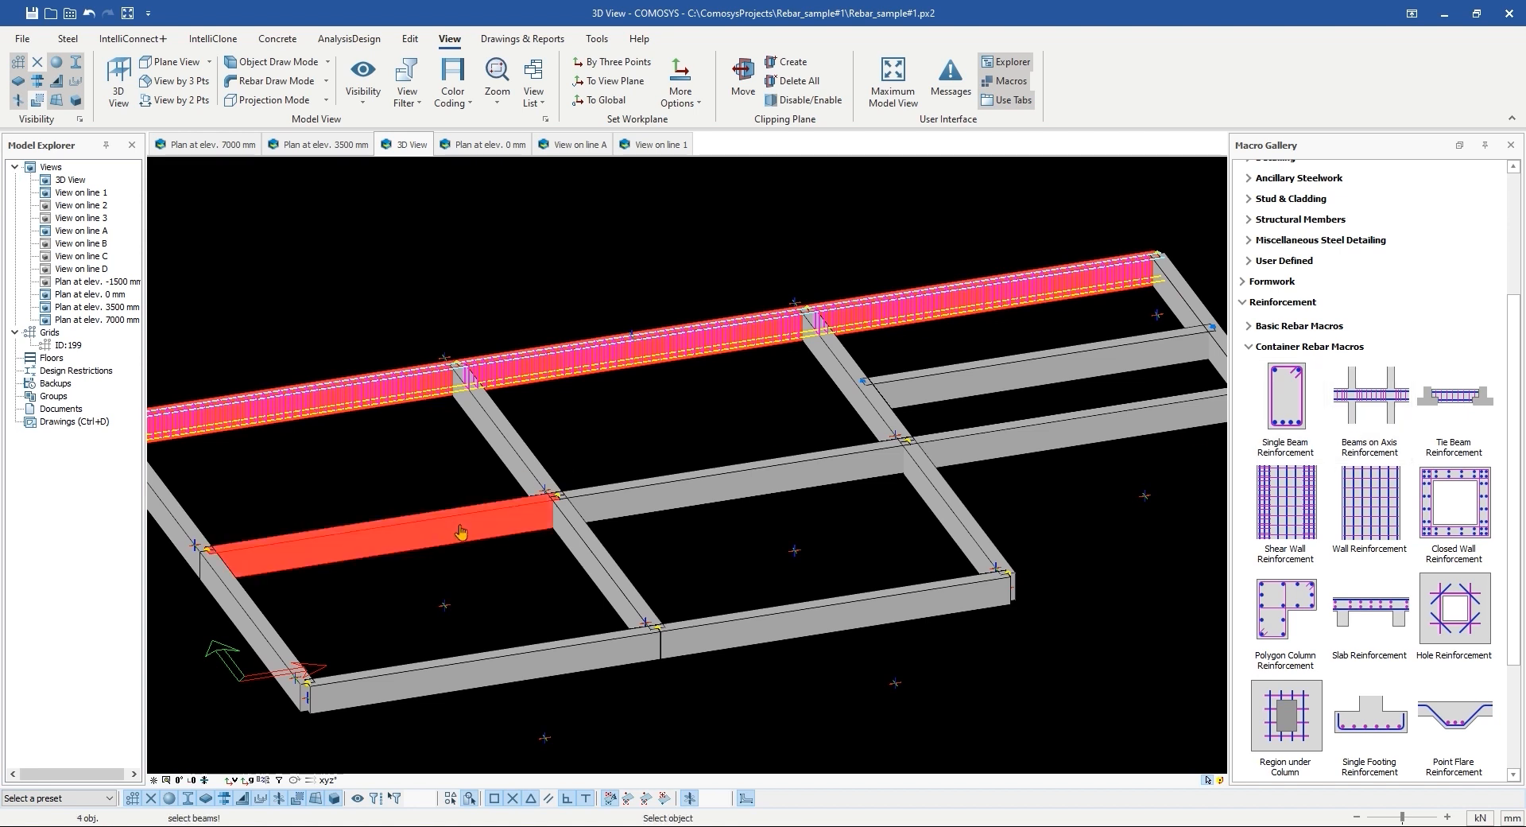
click(687, 499)
click(997, 447)
middle_click(1050, 443)
Step: Reinforce the short secondary beam between lines 2 and 3 in bay C-D with Beams on Axis Reinforcement
click(1343, 407)
click(1089, 376)
middle_click(1089, 376)
Step: Apply Beams on Axis Reinforcement to the two beams on line 1 at the 3500 mm level
click(1378, 419)
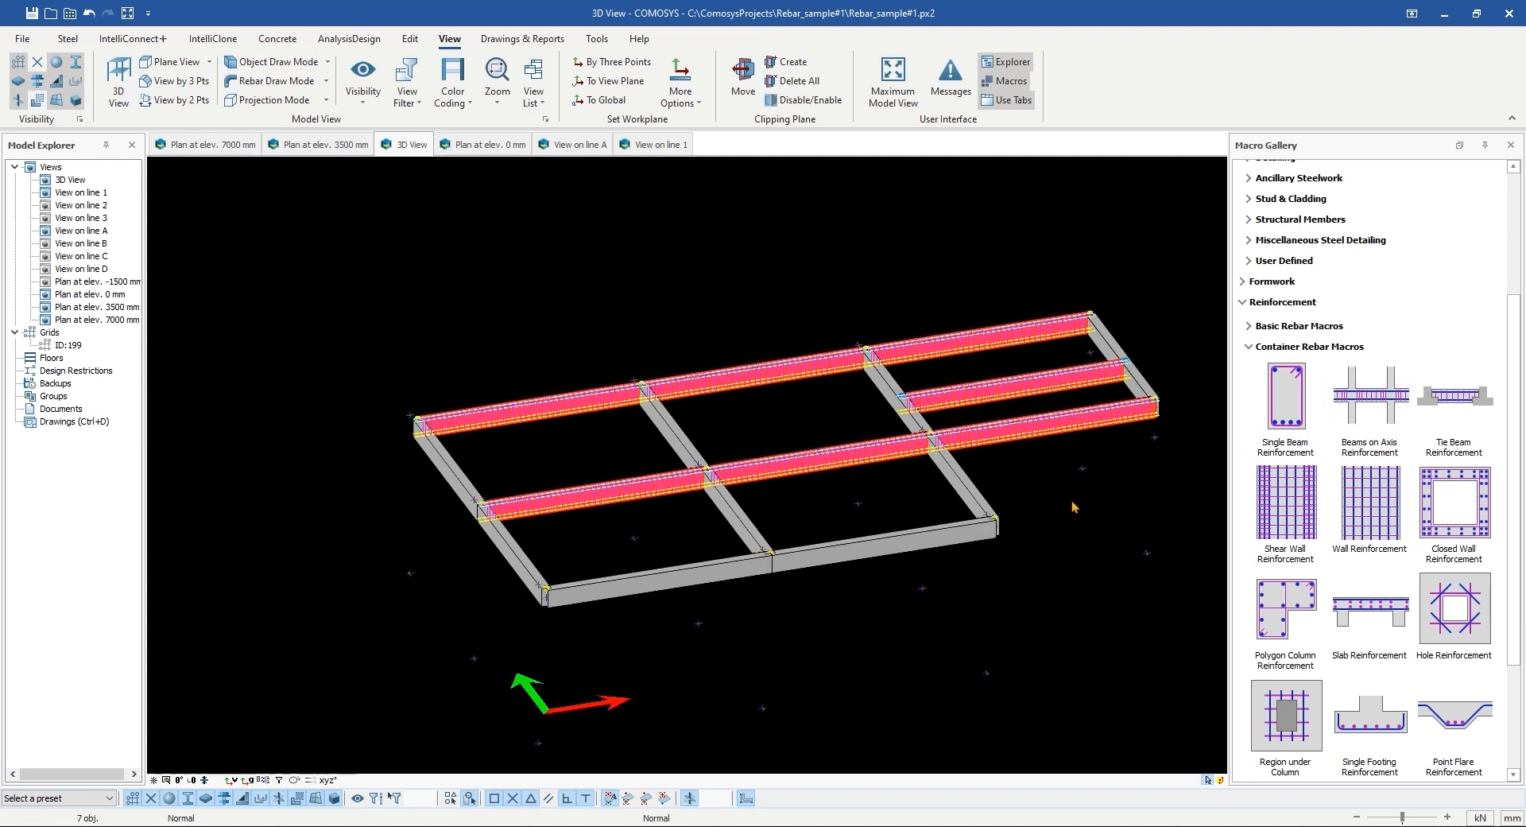
click(666, 589)
click(834, 564)
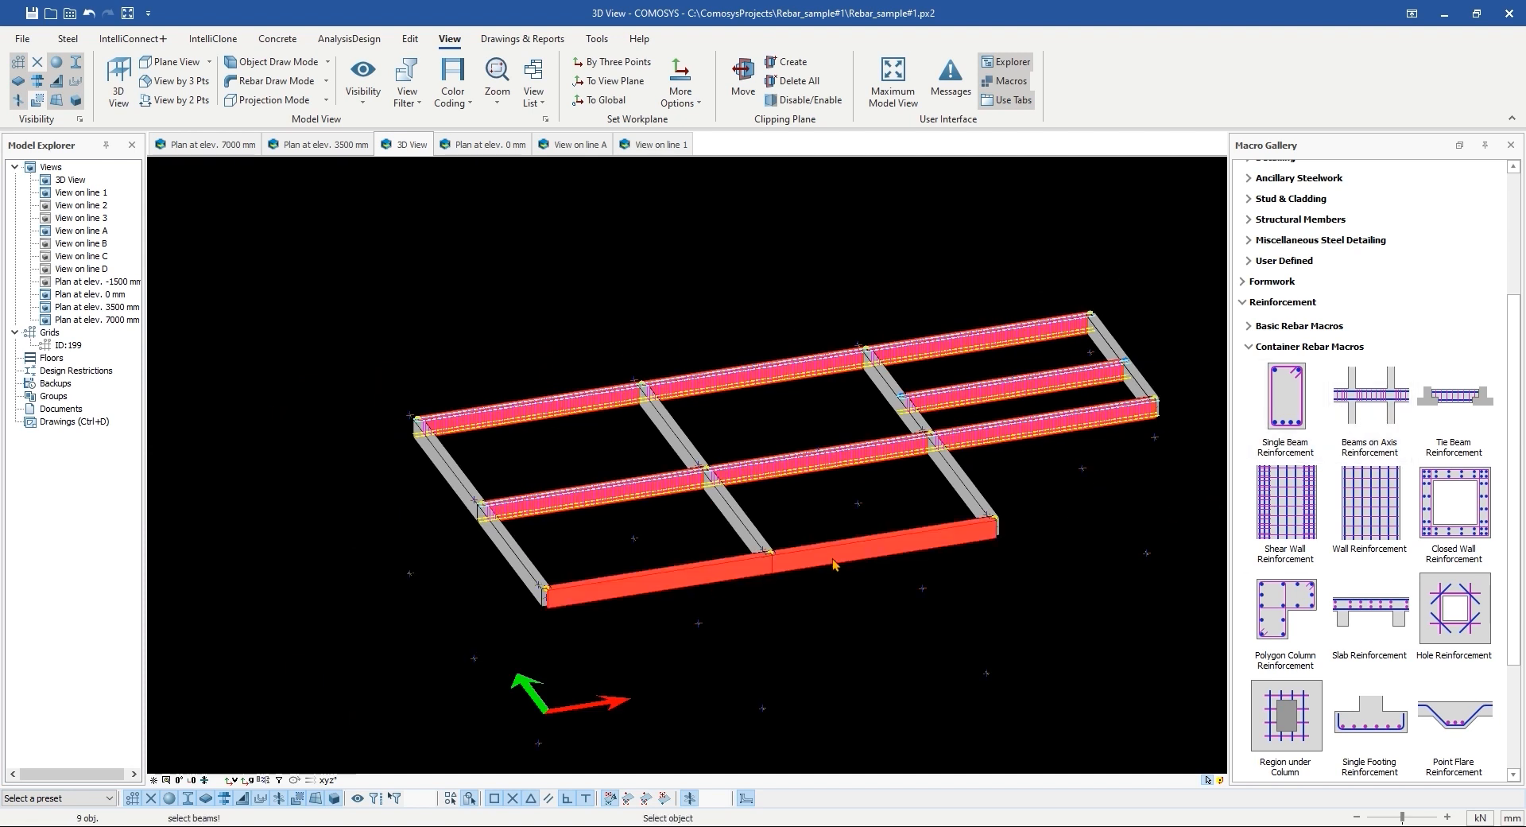
middle_click(774, 543)
Step: Apply Beams on Axis Reinforcement to the cross beams on lines D and C at the 3500 mm level
click(1357, 426)
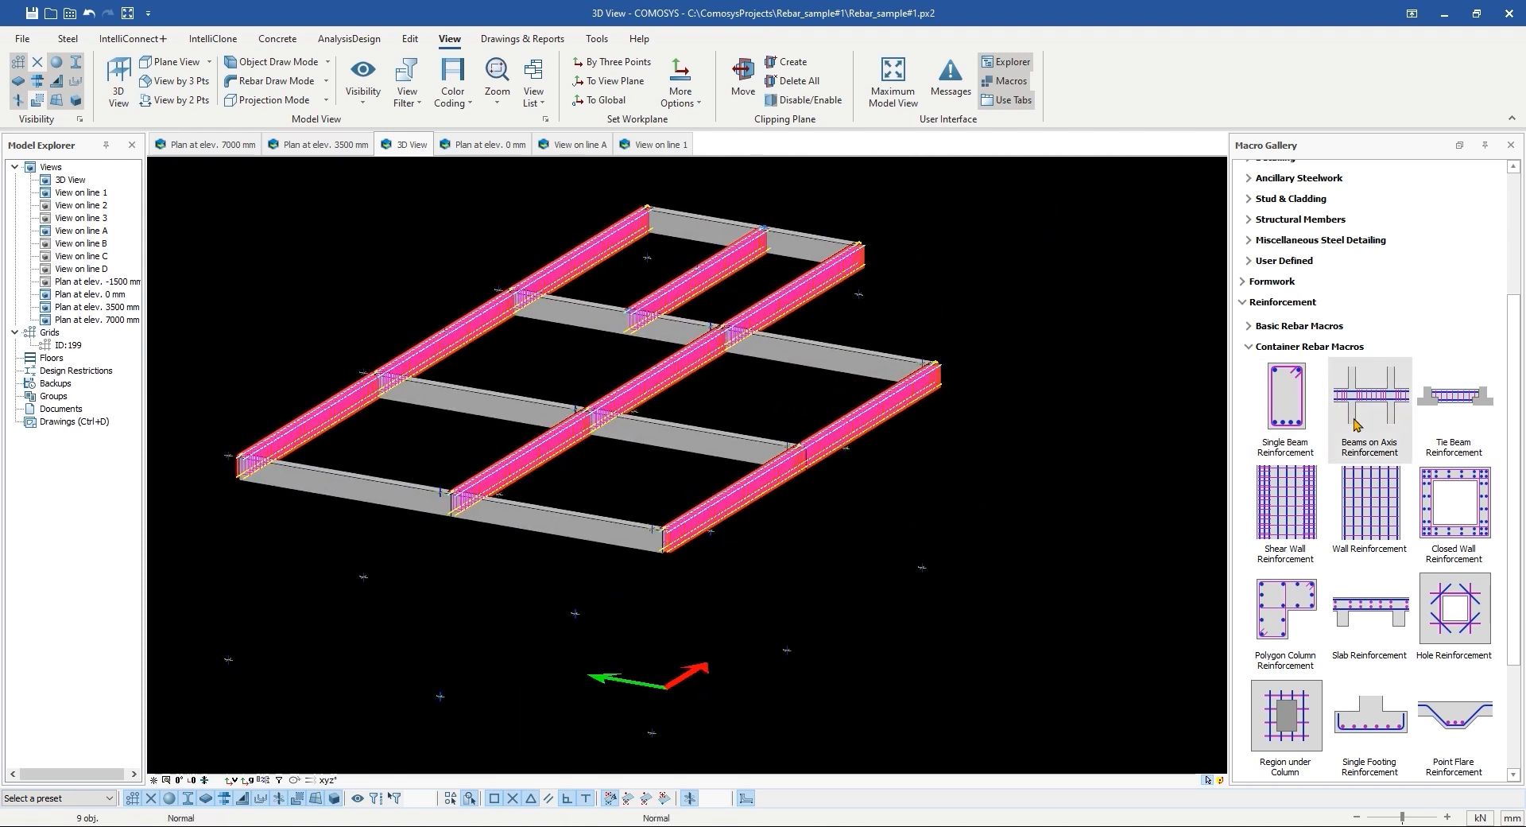
click(803, 256)
middle_click(598, 335)
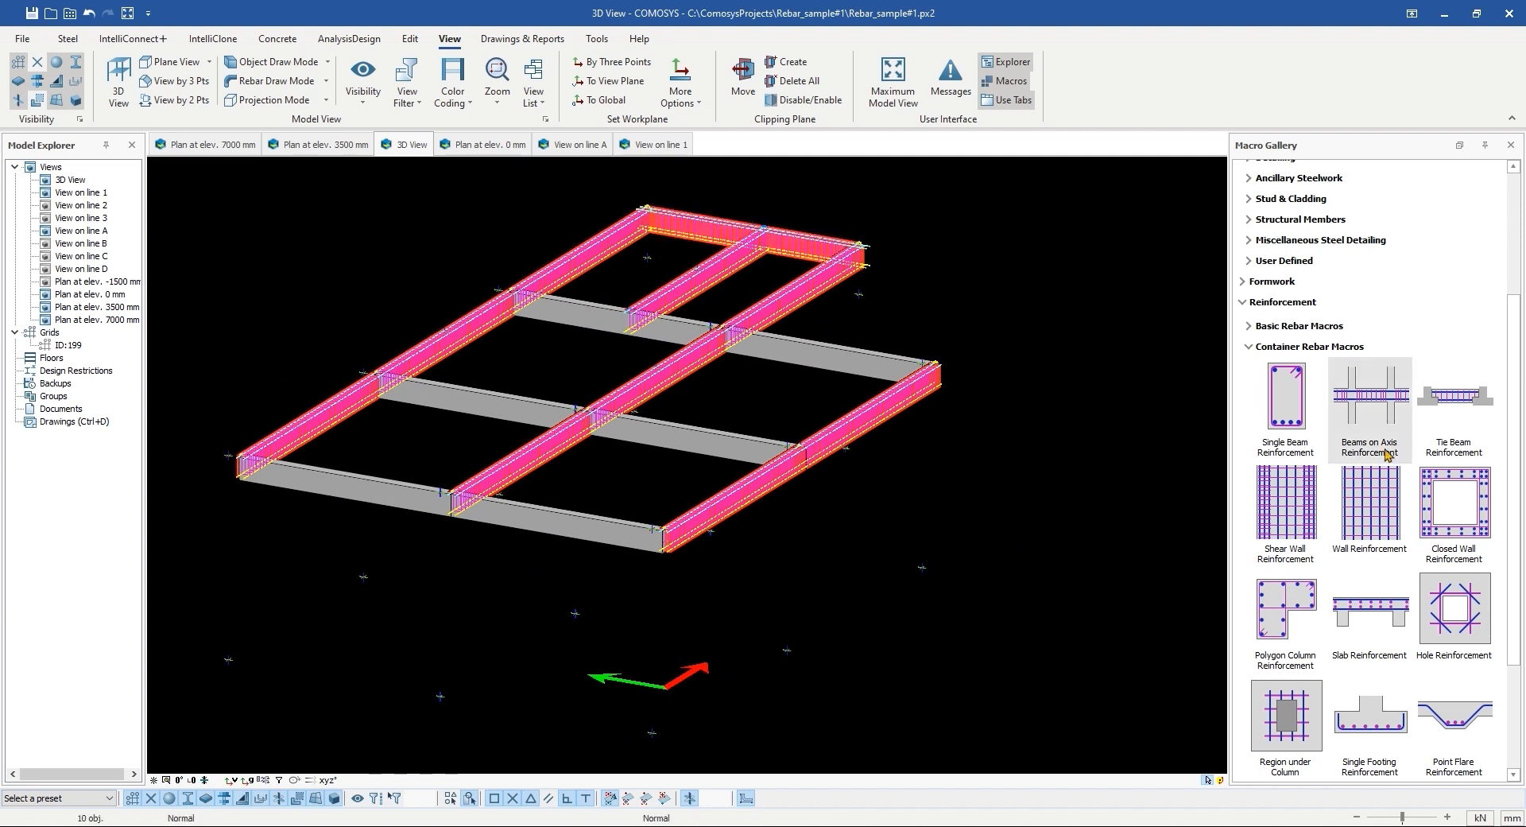
click(580, 324)
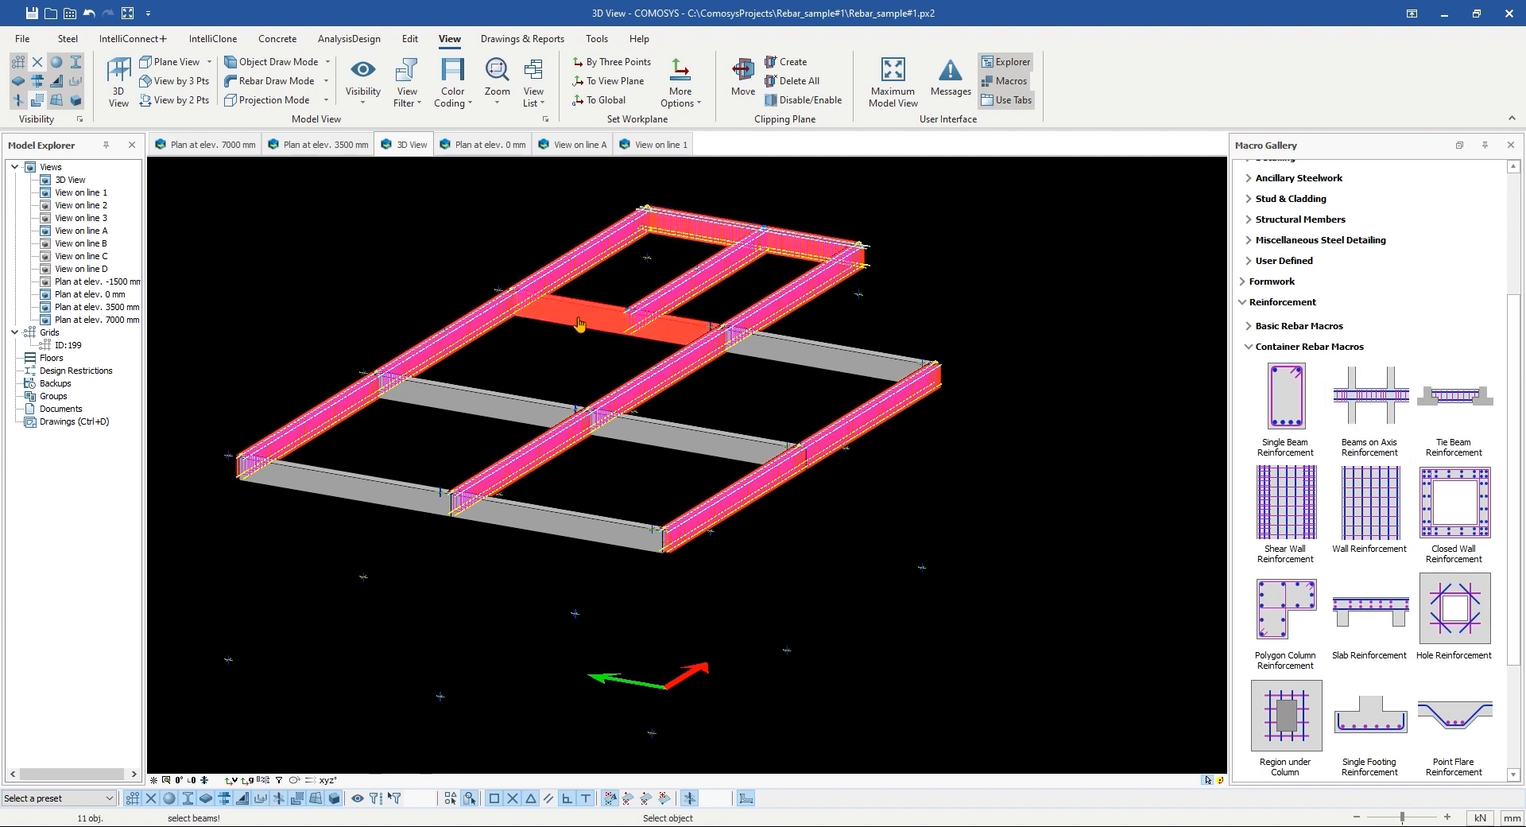
click(802, 364)
Step: Apply Beams on Axis Reinforcement to the cross beams on lines B and A at the 3500 mm level
click(1405, 442)
click(528, 413)
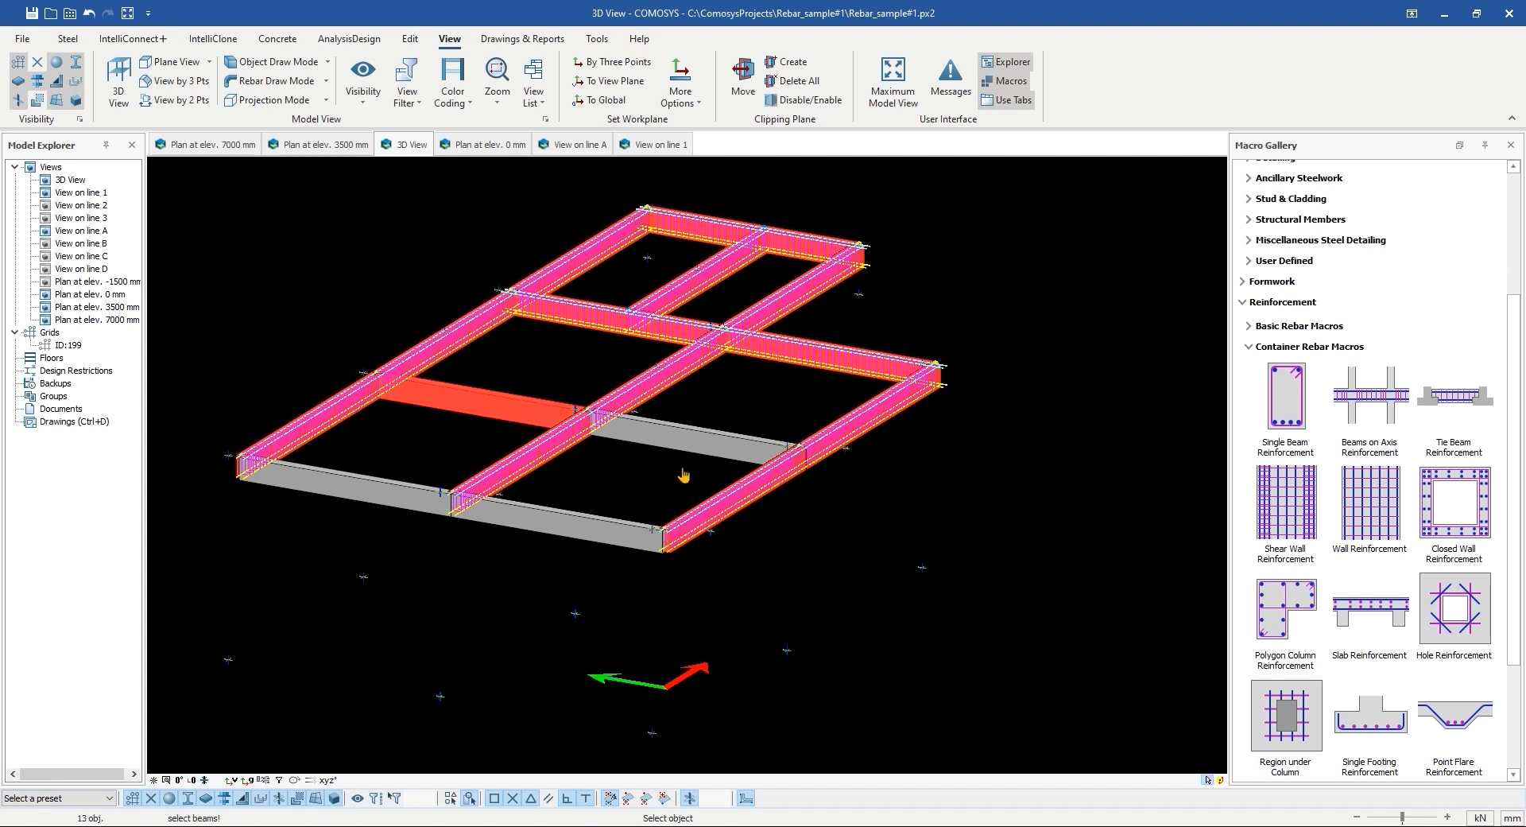
click(692, 453)
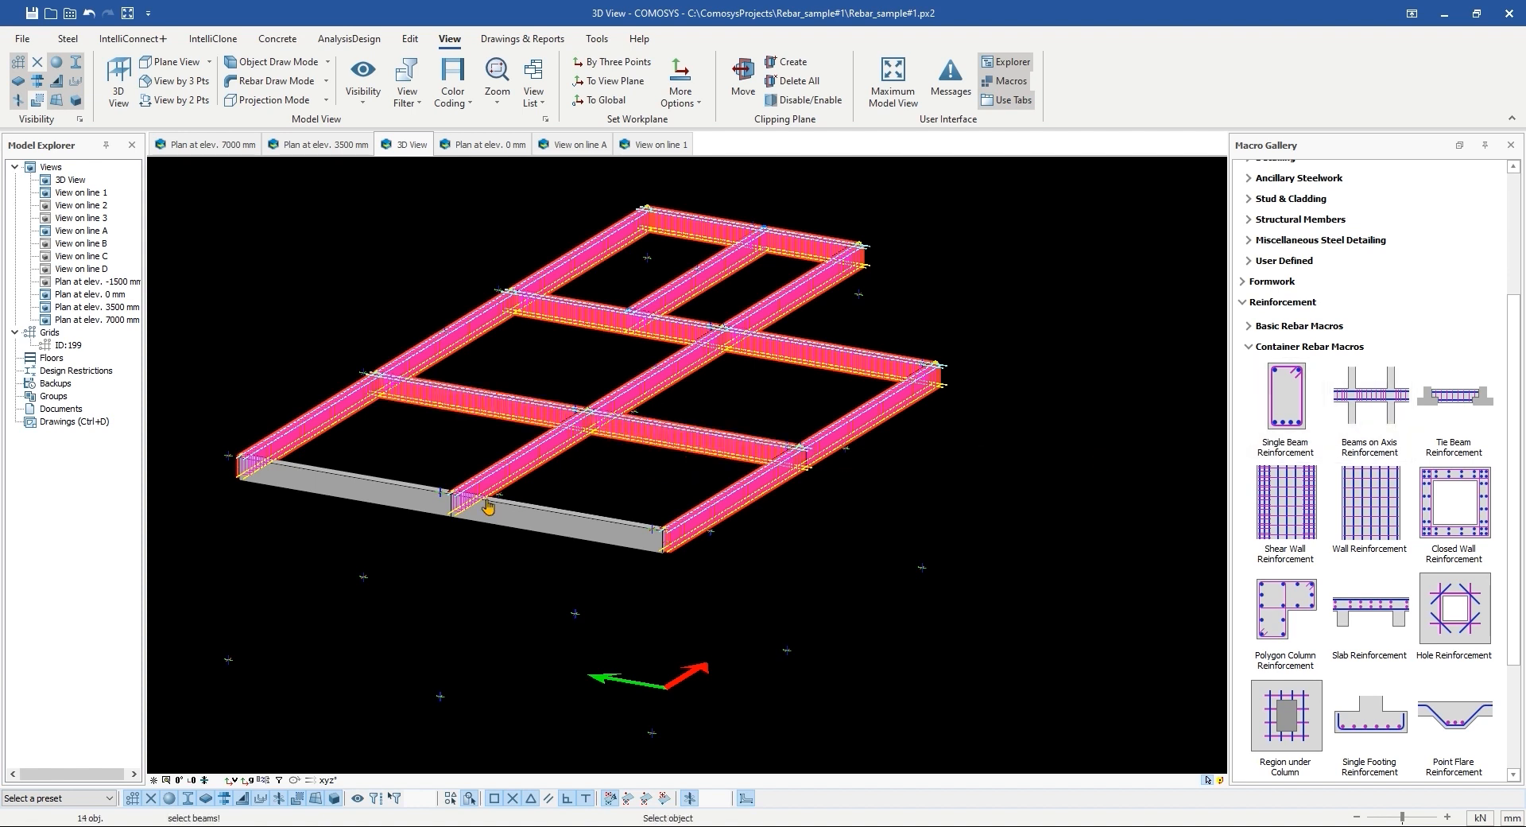
click(397, 503)
click(521, 523)
right_click(629, 478)
key(Escape)
Step: Review the beam reinforcement of the 3500 mm level in its plan view and in the full 3D view
middle_drag(620, 482, 645, 444)
click(503, 146)
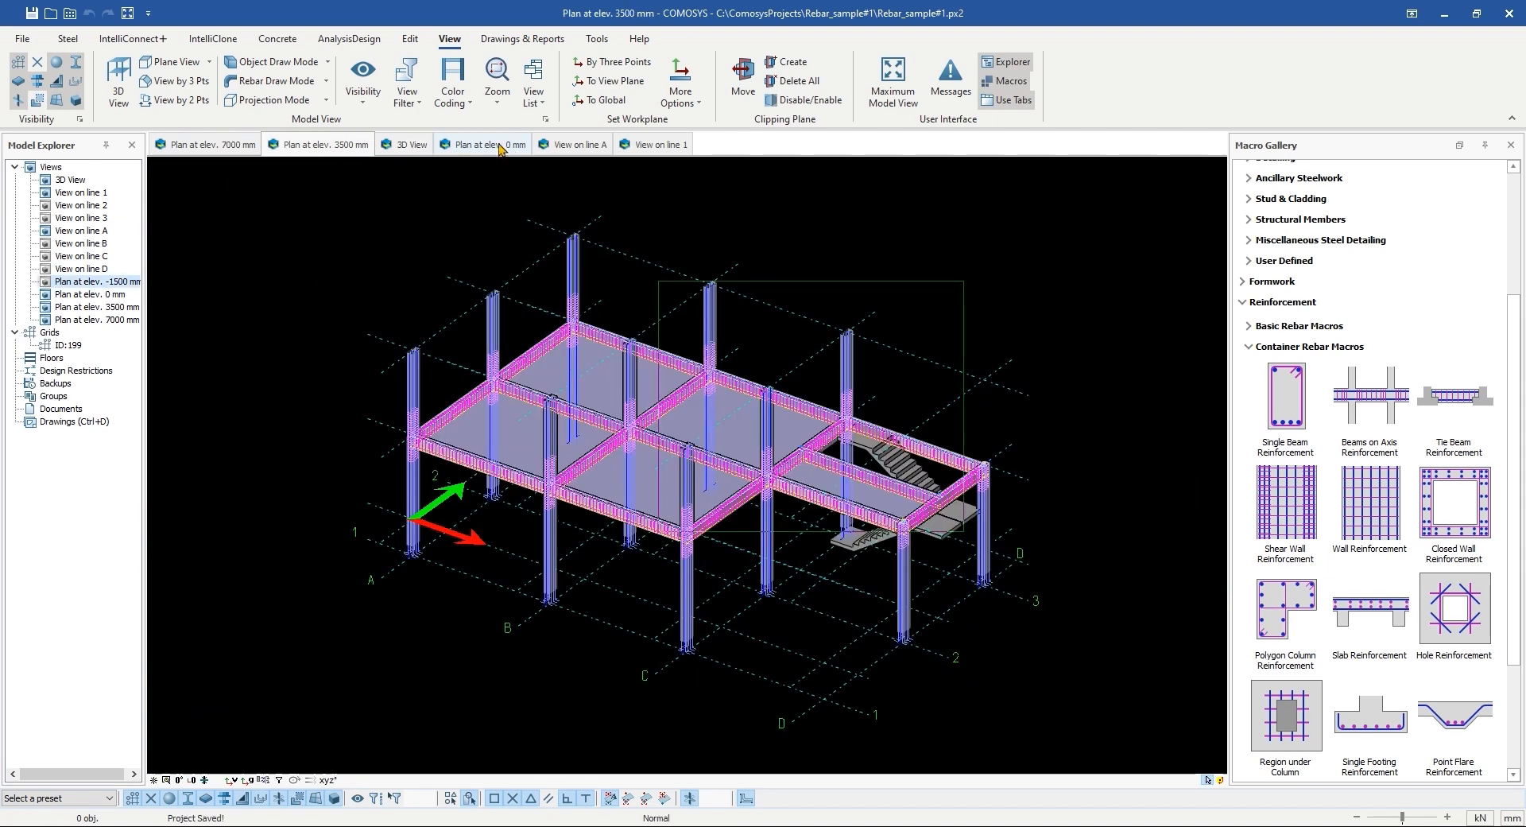
click(421, 148)
scroll(493, 300, down, 3)
middle_drag(493, 301, 487, 346)
middle_drag(618, 211, 763, 325)
scroll(763, 325, down, 1)
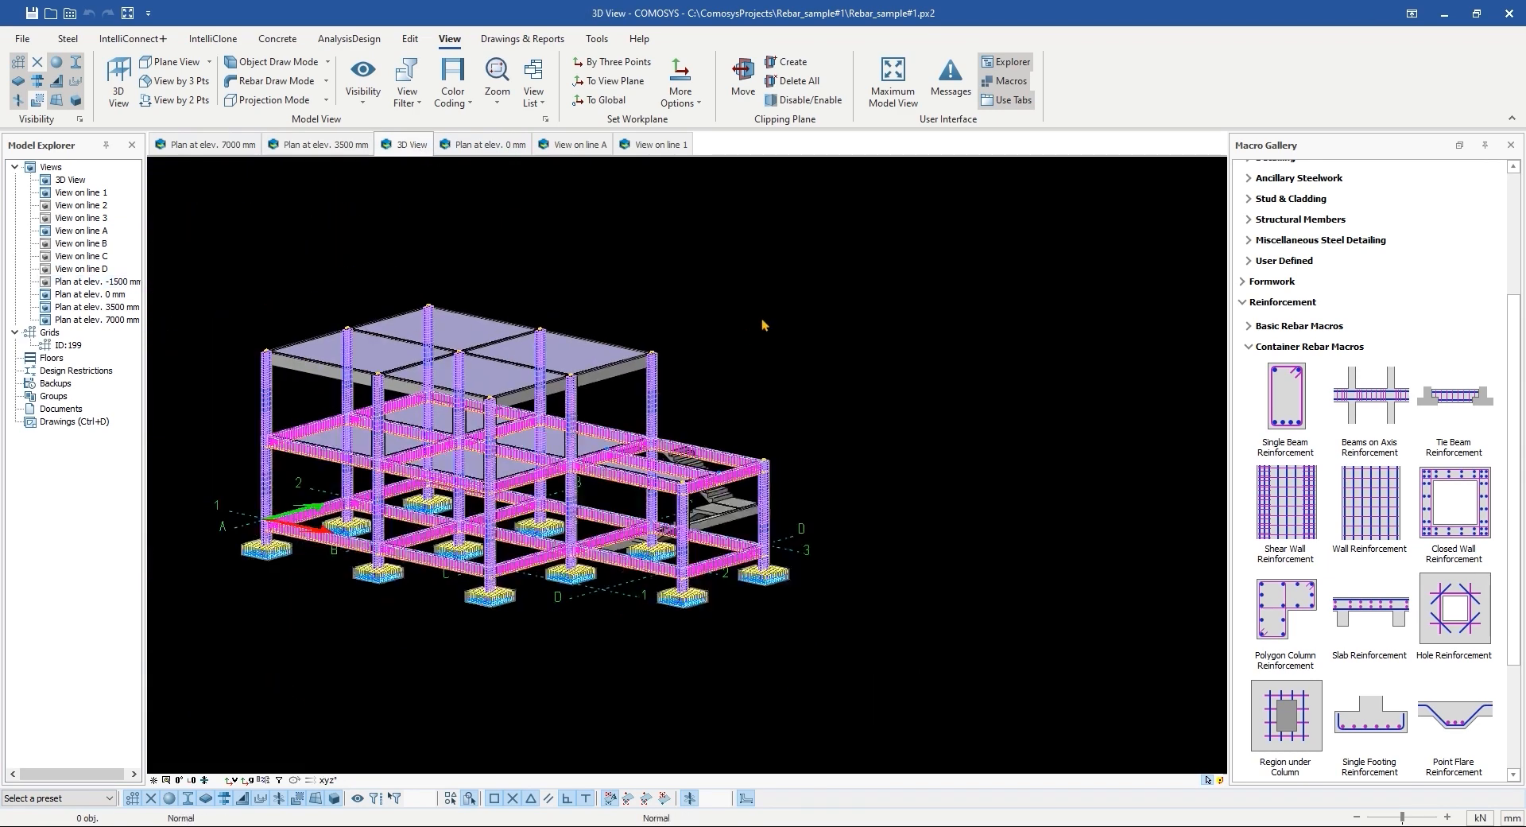
Step: Open the plan view at elevation 7000 mm and examine its beams, slabs and columns
click(220, 147)
middle_drag(493, 472, 455, 414)
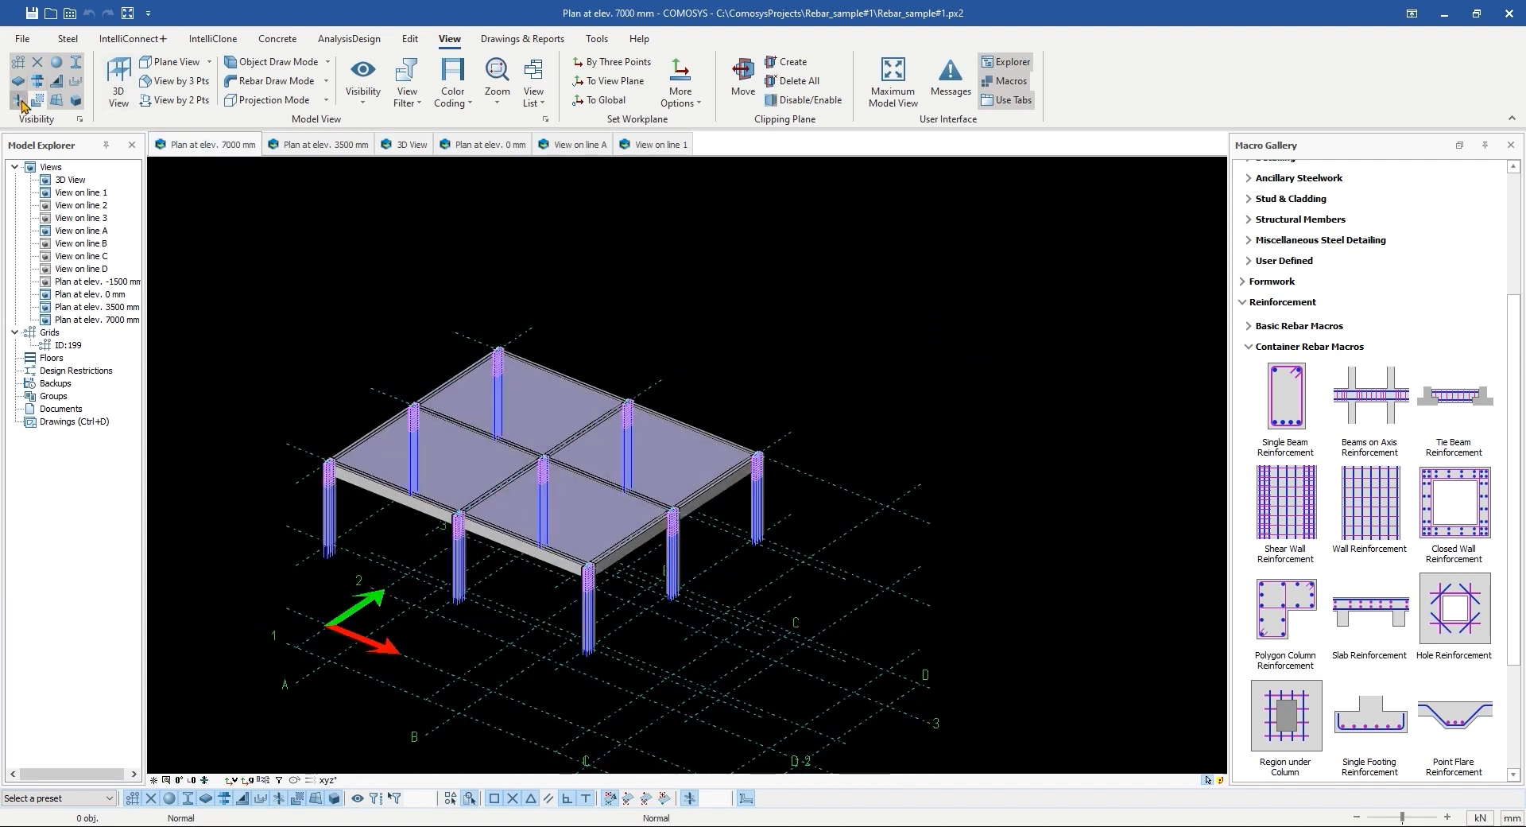
scroll(611, 380, up, 3)
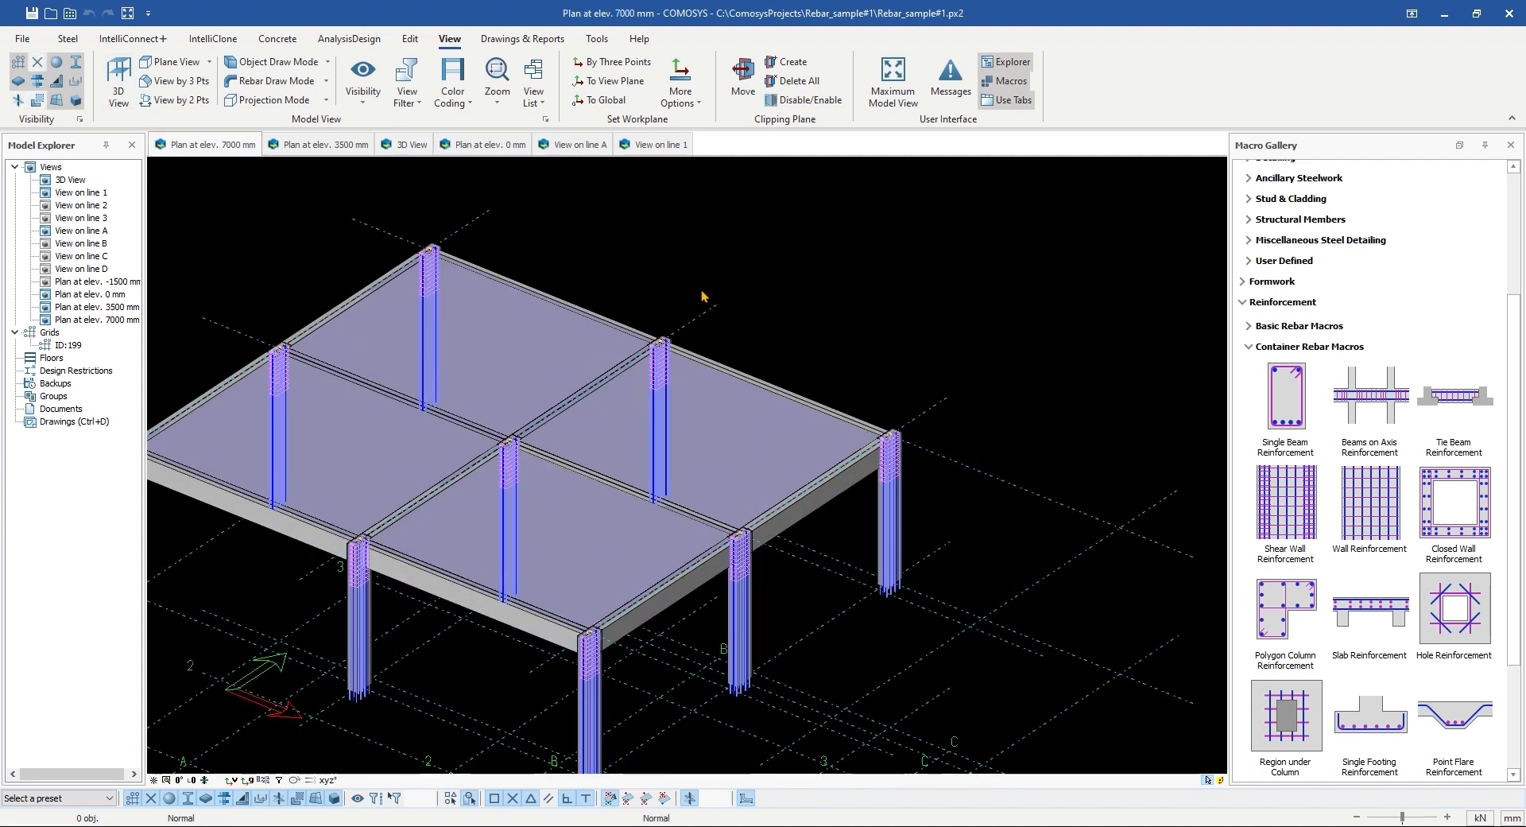
scroll(806, 343, up, 4)
scroll(706, 318, down, 3)
middle_drag(748, 298, 759, 340)
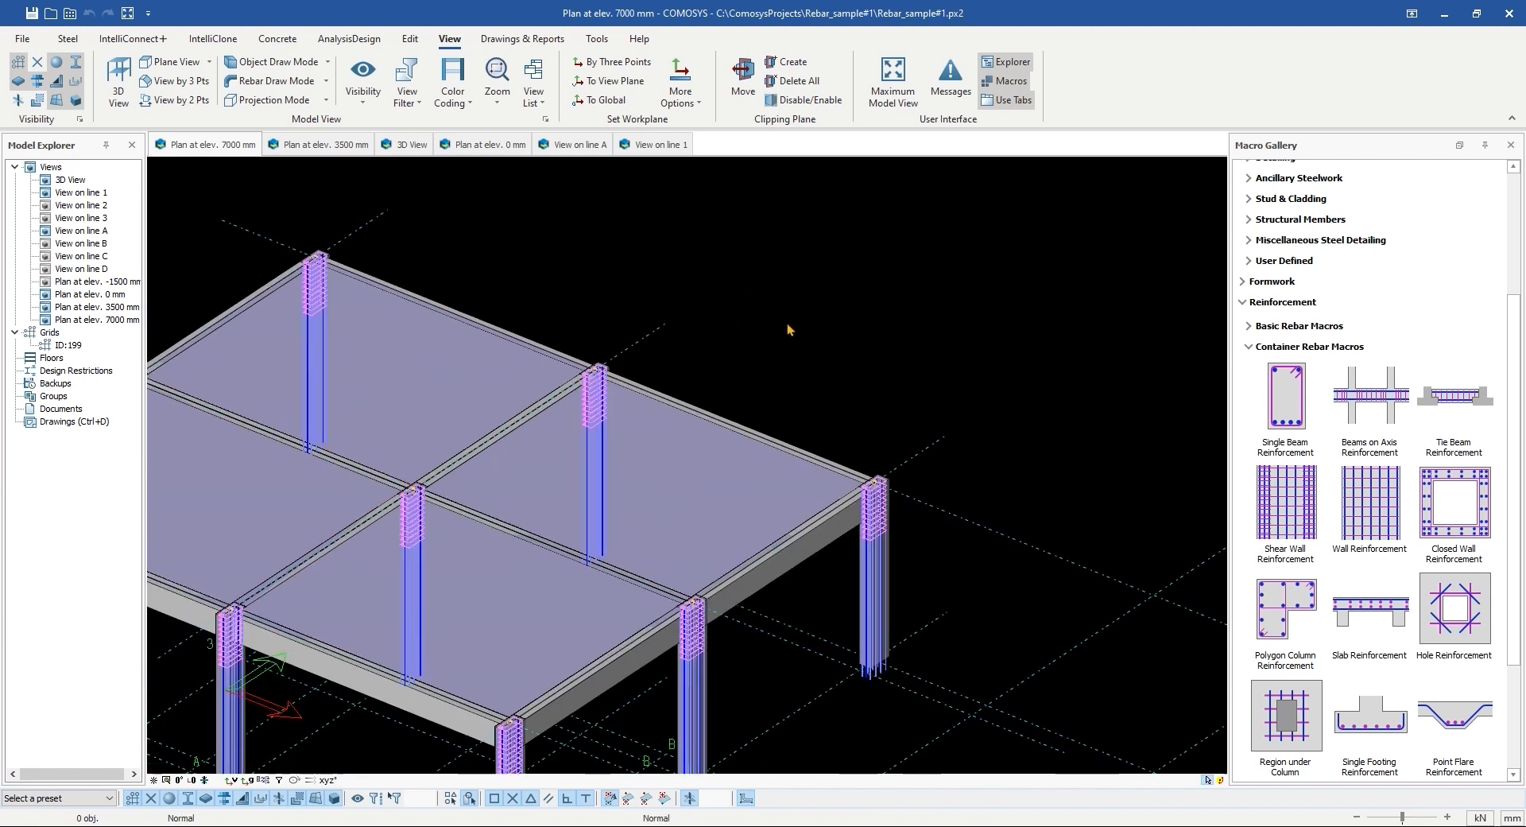
scroll(653, 465, down, 3)
middle_drag(654, 401, 592, 428)
click(575, 324)
right_click(750, 507)
click(547, 345)
middle_drag(547, 346, 748, 315)
Step: Apply Beams on Axis Reinforcement to each of the beam rows on lines 1, 2 and 3 at elevation 7000 mm
click(1369, 423)
scroll(400, 467, up, 6)
click(401, 468)
click(925, 475)
key(Return)
click(556, 392)
click(946, 391)
key(Return)
click(745, 299)
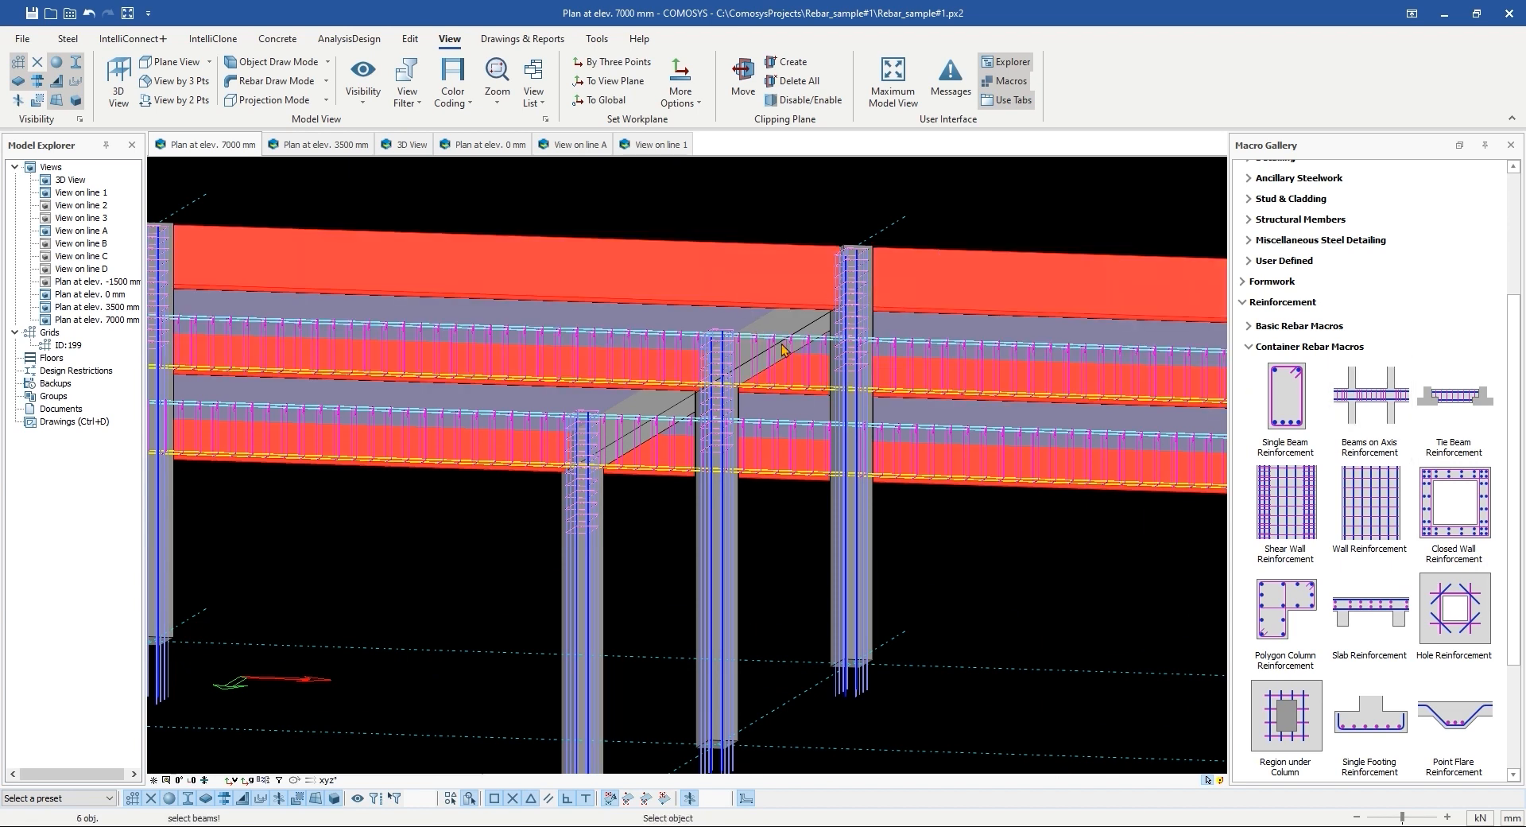
key(Return)
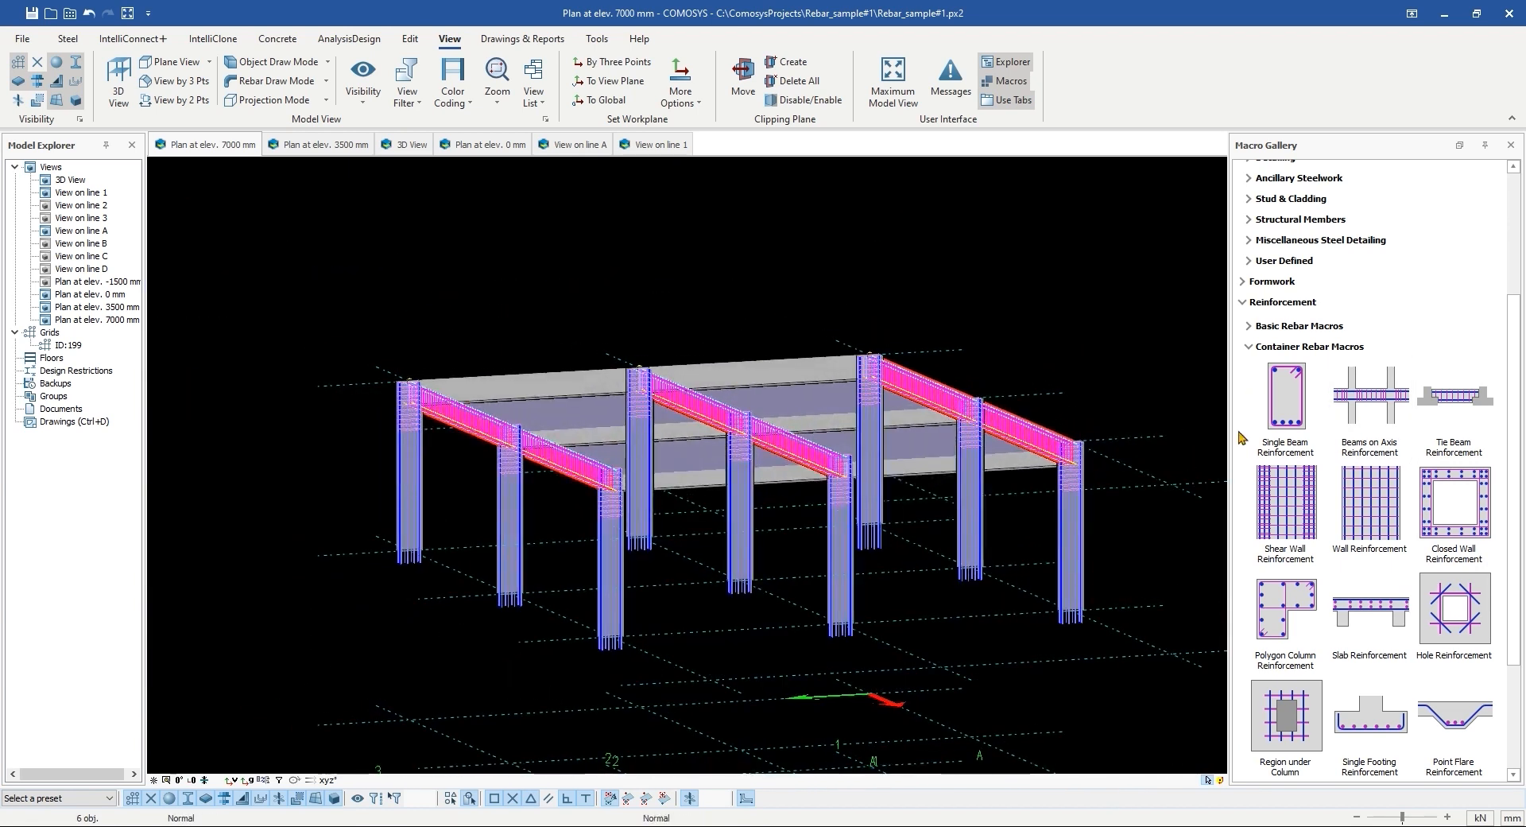
Step: Apply Beams on Axis Reinforcement to the cross beams on lines C and B at elevation 7000 mm
click(1380, 411)
scroll(907, 450, up, 3)
click(670, 507)
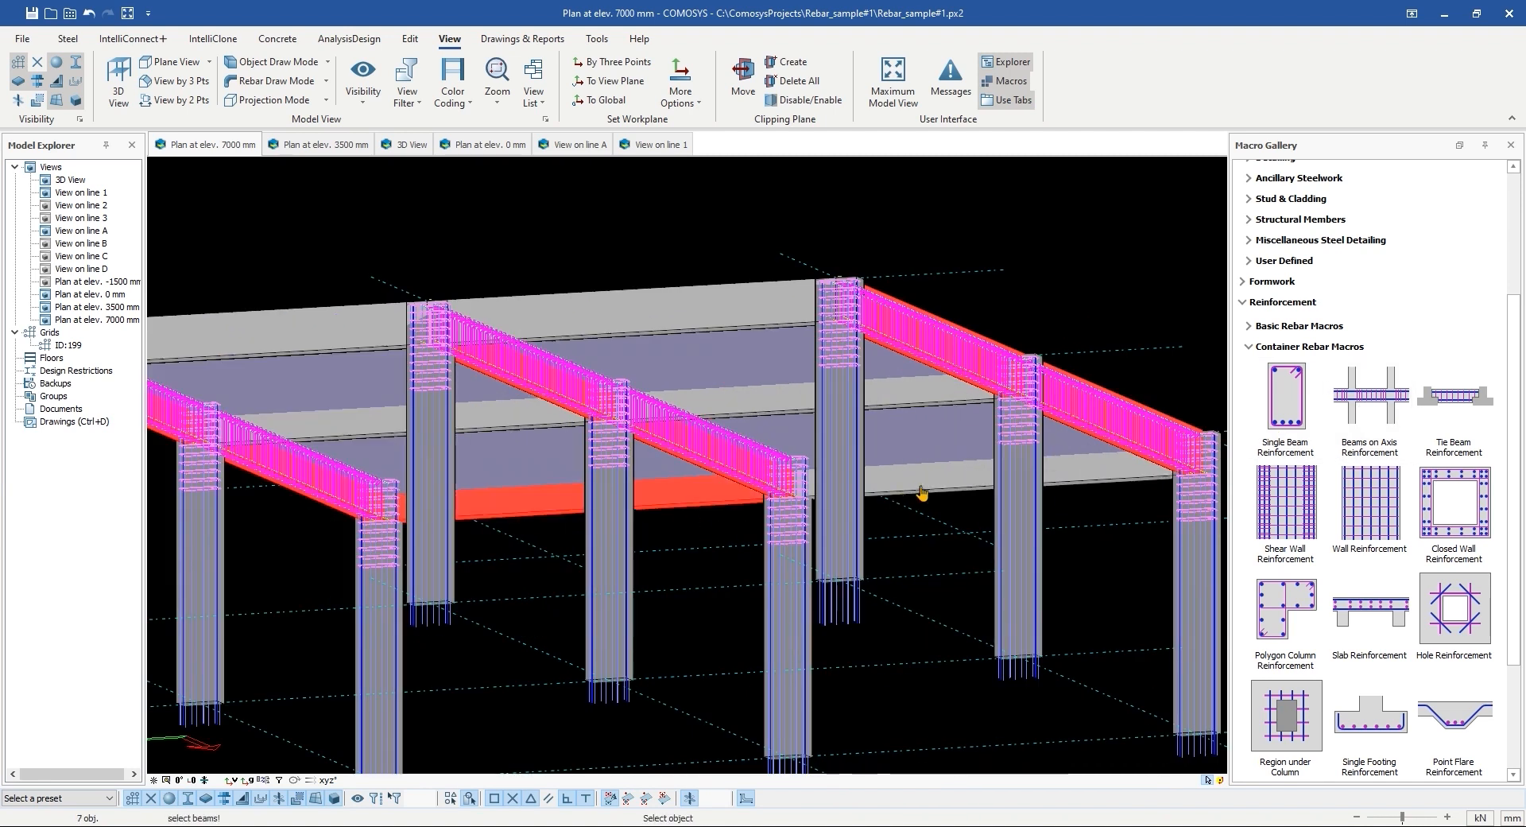
click(922, 494)
click(555, 428)
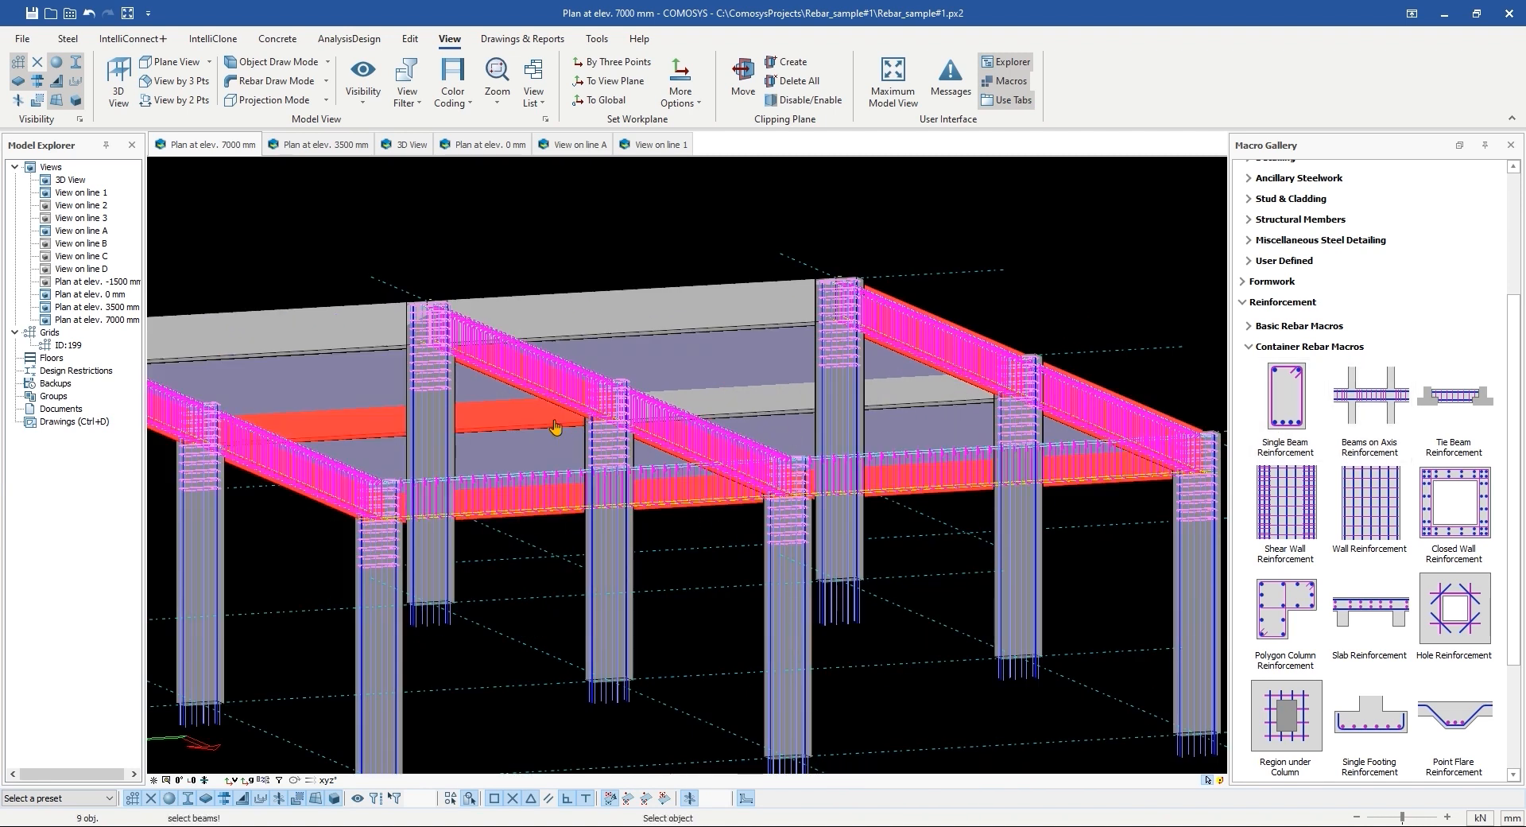
click(727, 411)
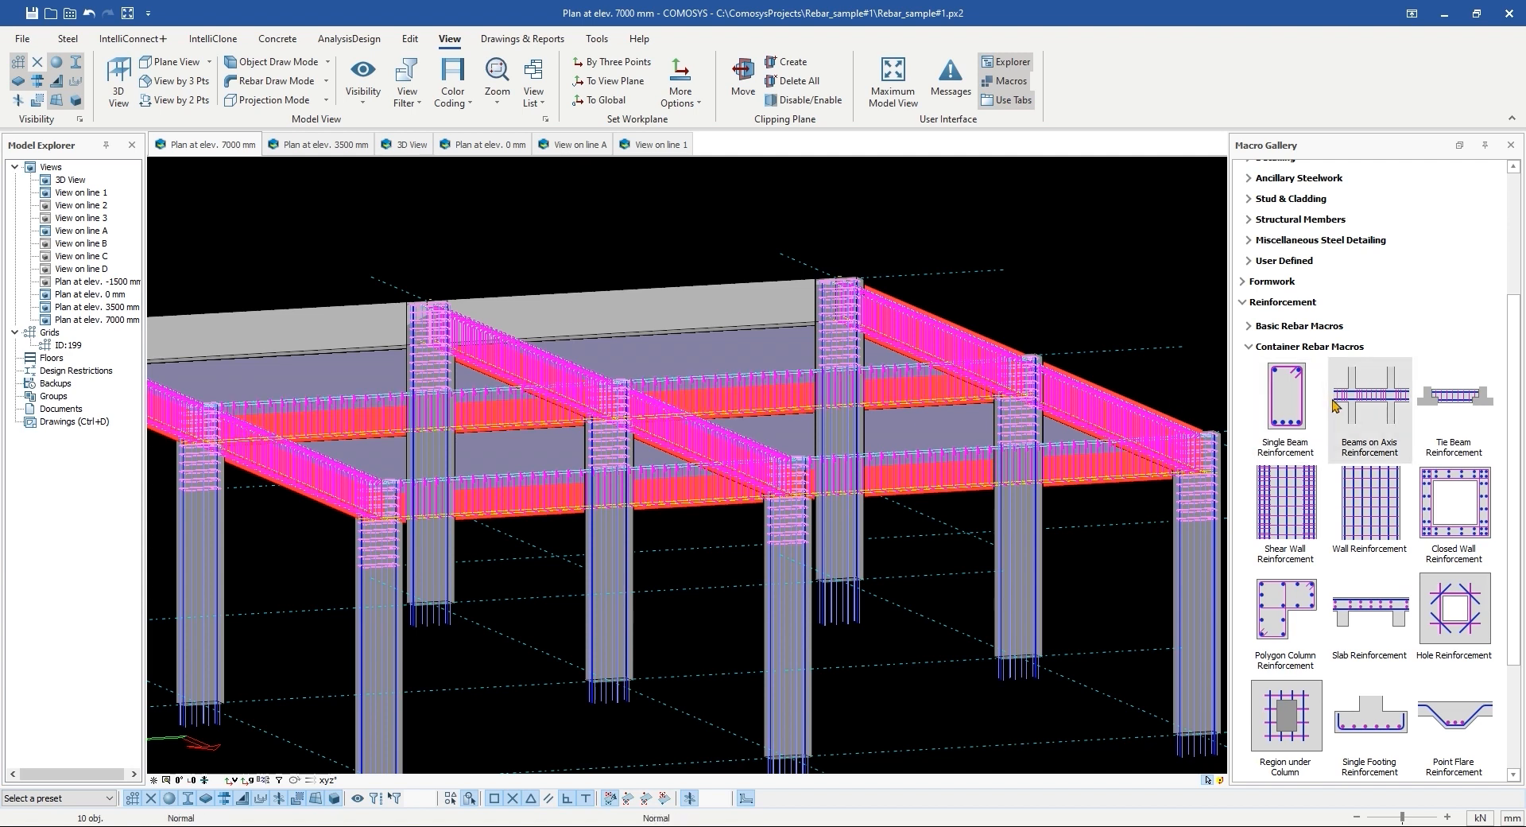
Step: Apply Beams on Axis Reinforcement to the two cross beams on line A at elevation 7000 mm
click(374, 342)
click(625, 321)
scroll(625, 321, down, 3)
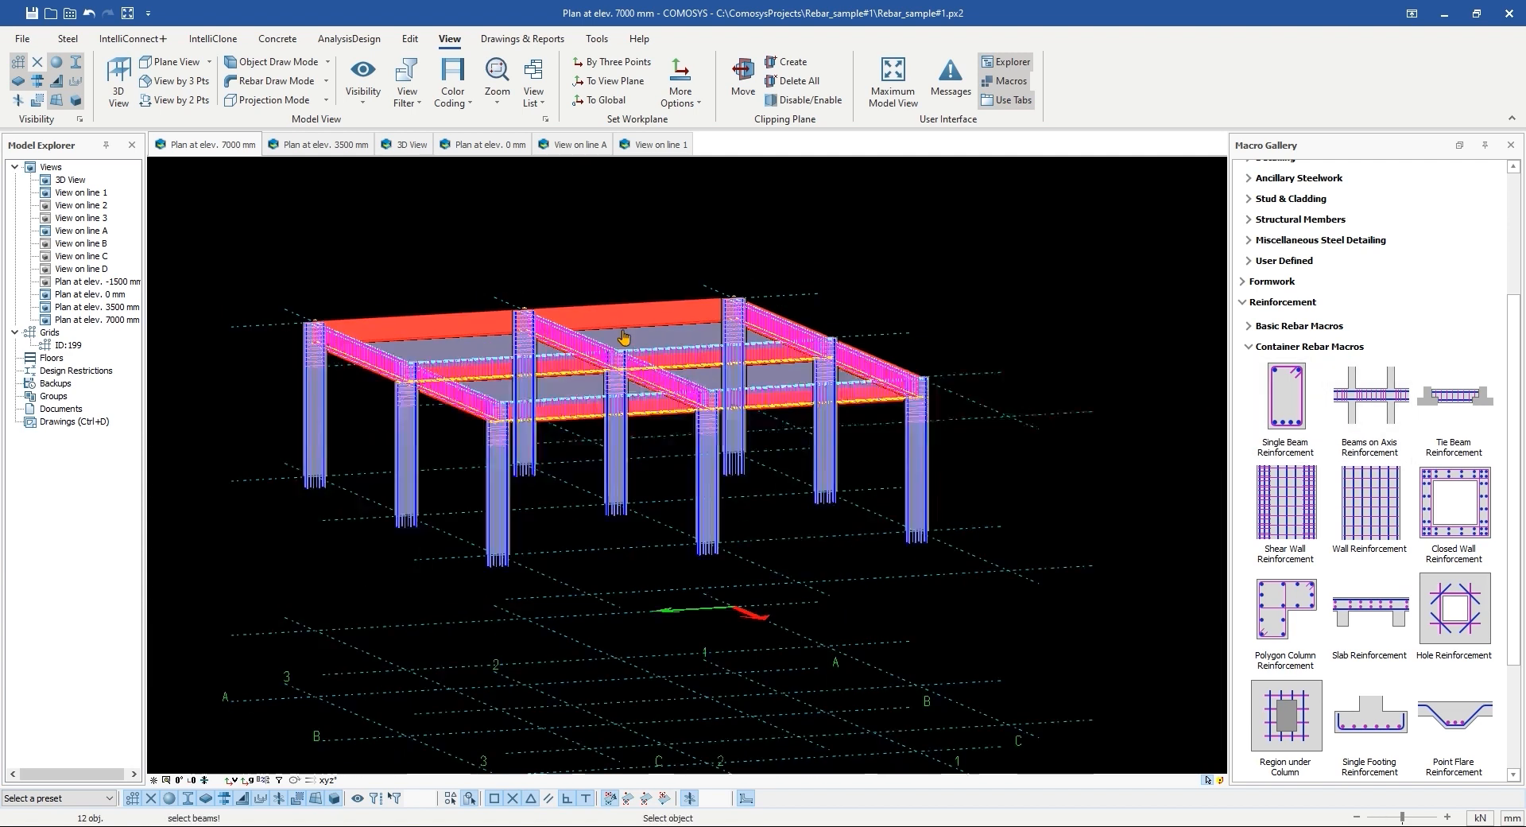
scroll(598, 315, up, 2)
scroll(598, 294, down, 3)
middle_drag(619, 320, 323, 170)
key(Escape)
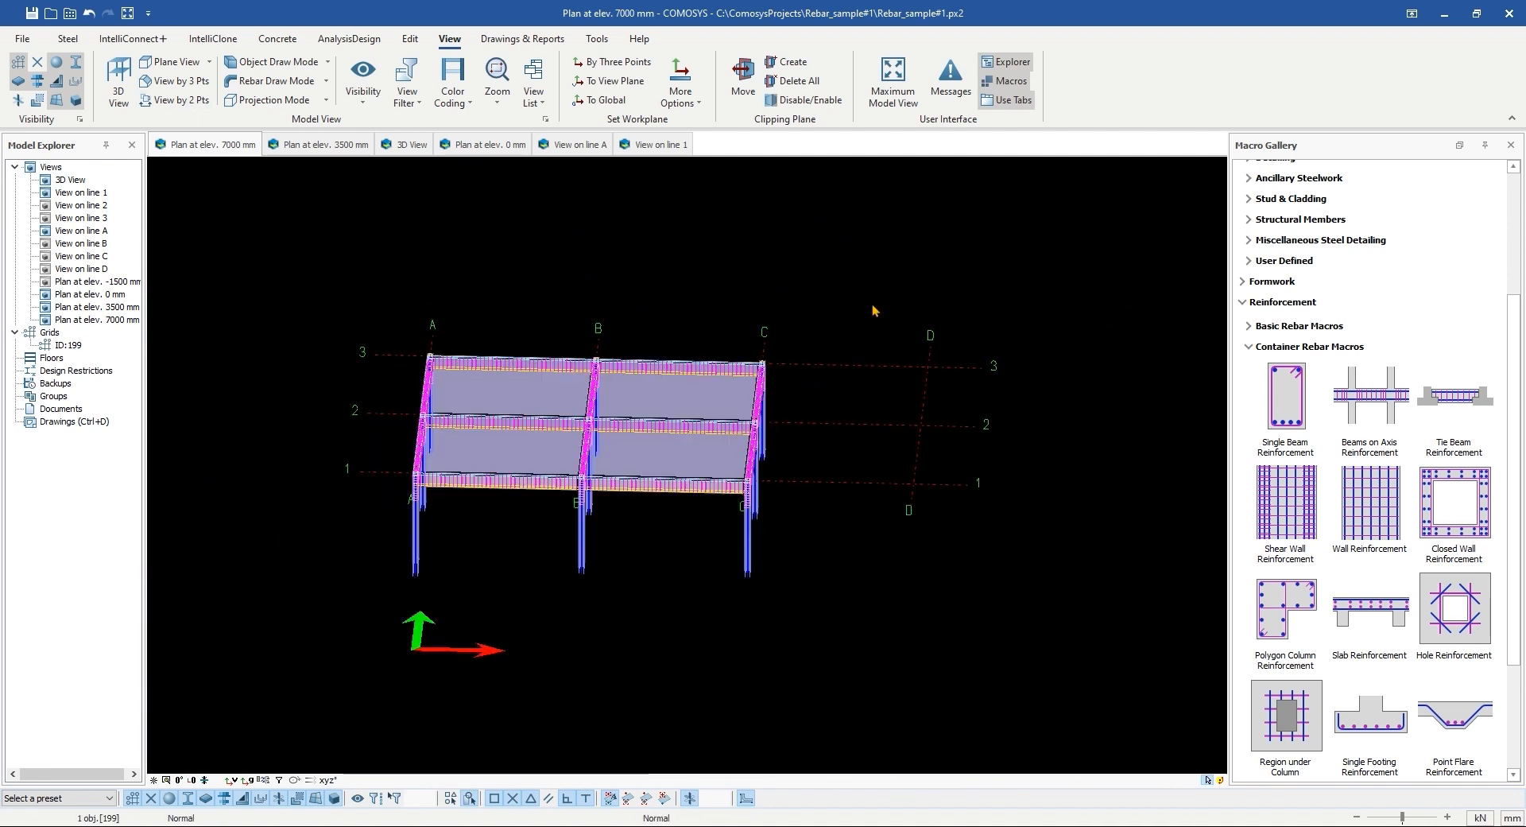
Step: Switch to the 3D view and apply Beams on Axis Reinforcement to the stair landing beam on line D
click(393, 143)
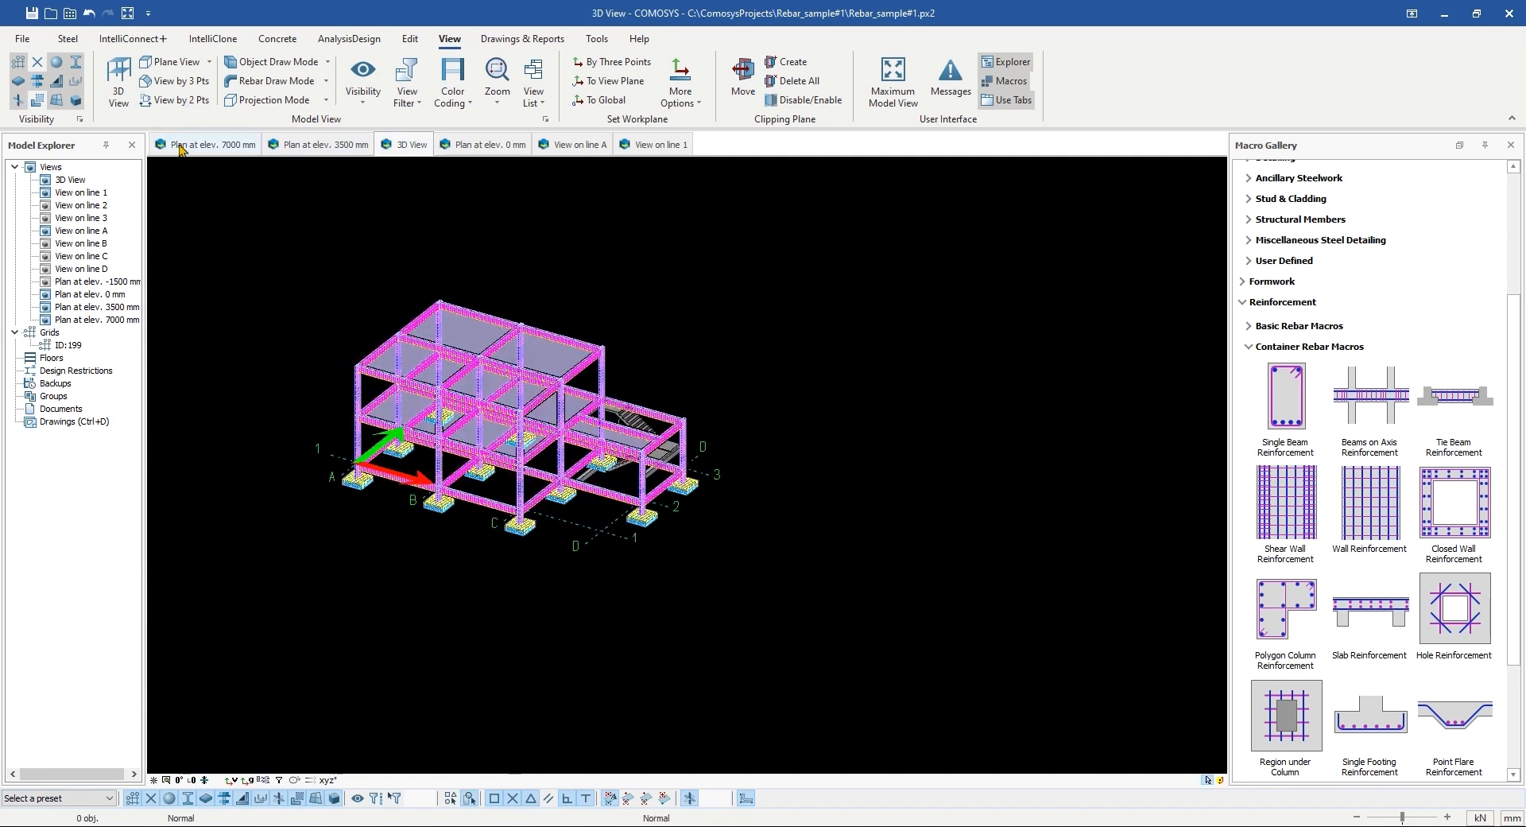
scroll(517, 501, up, 3)
scroll(524, 497, down, 2)
middle_drag(524, 494, 635, 449)
middle_drag(684, 445, 556, 449)
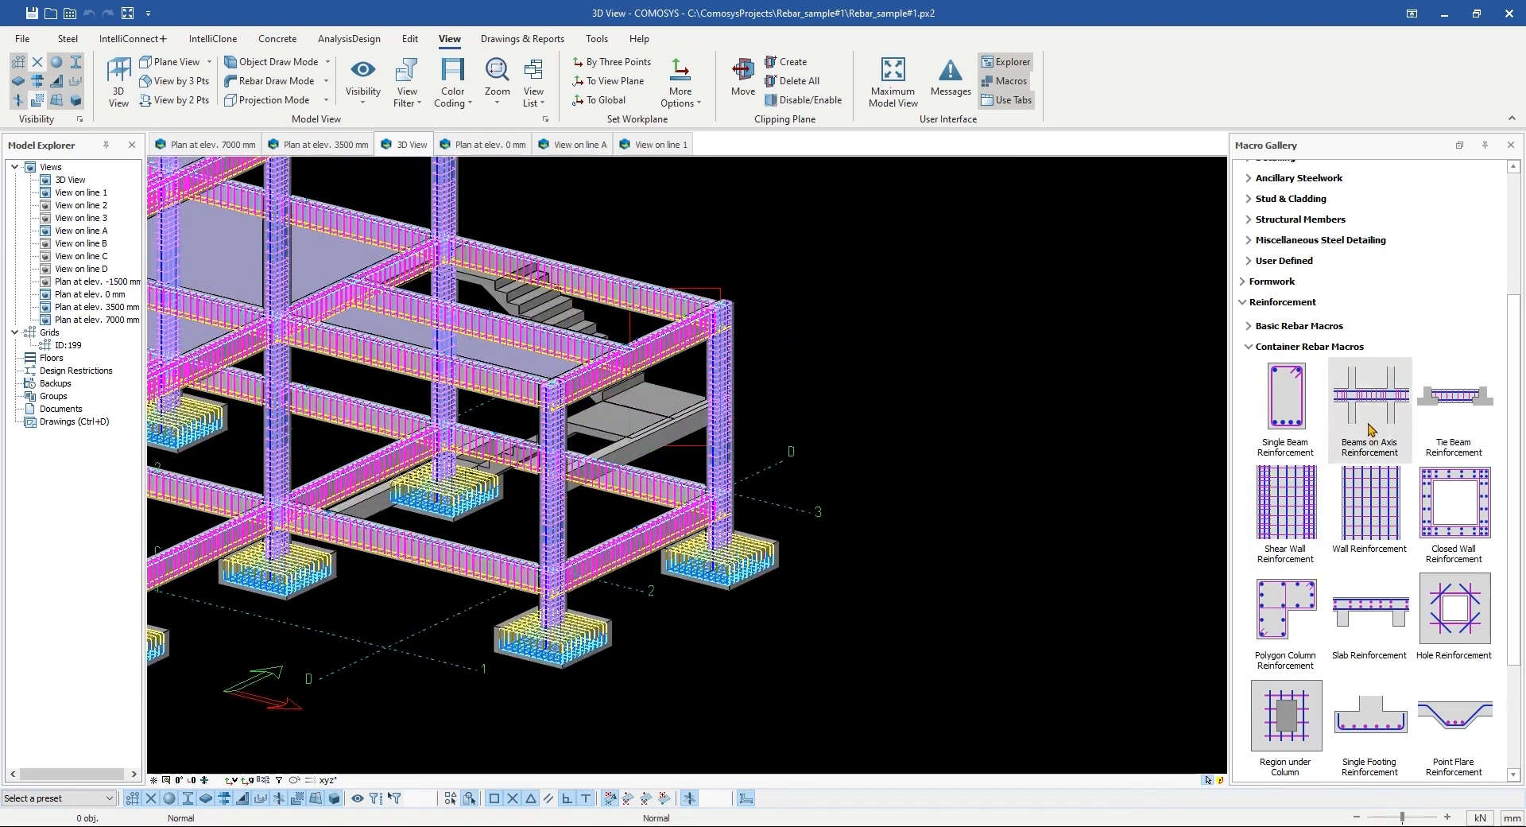
scroll(742, 453, up, 5)
click(751, 425)
scroll(755, 418, down, 4)
middle_drag(684, 417, 704, 463)
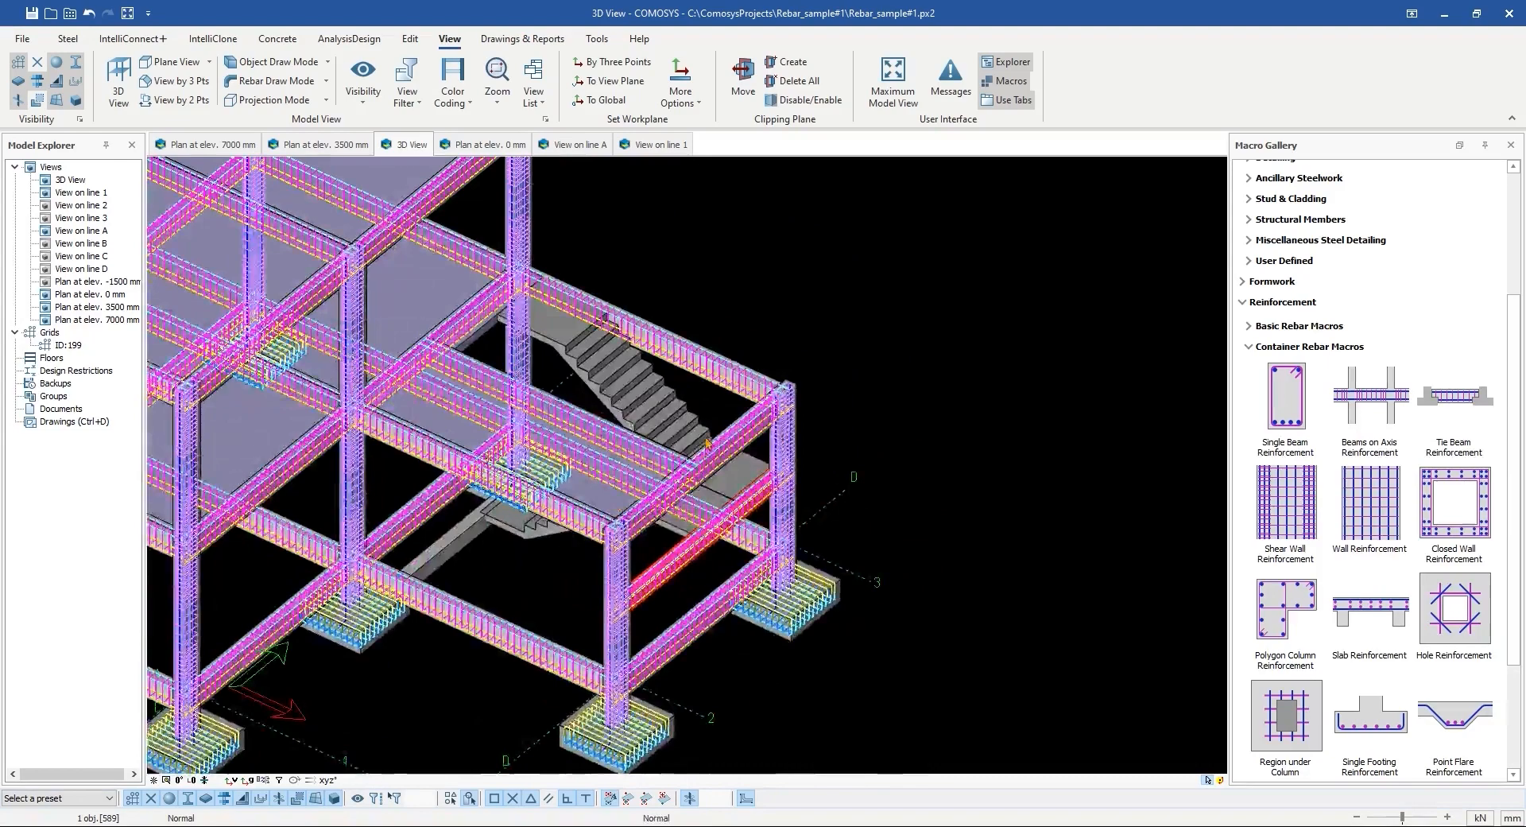
scroll(694, 531, up, 5)
scroll(694, 531, down, 5)
middle_drag(562, 385, 756, 231)
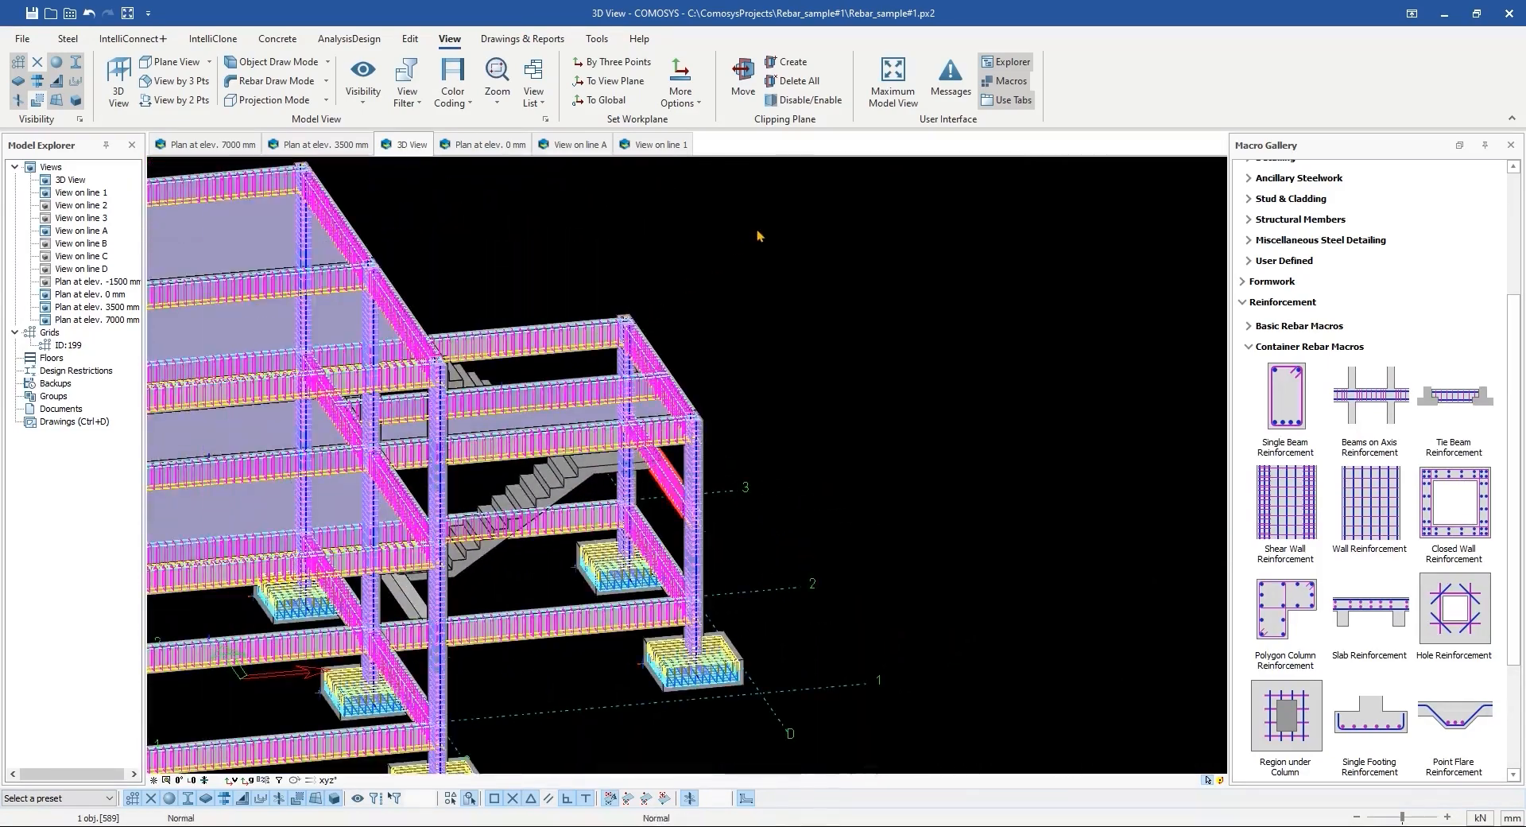
Step: Create a clipping plane on the side face of the elevation 0 mm beam at the foot of the stair
click(789, 62)
scroll(382, 641, up, 3)
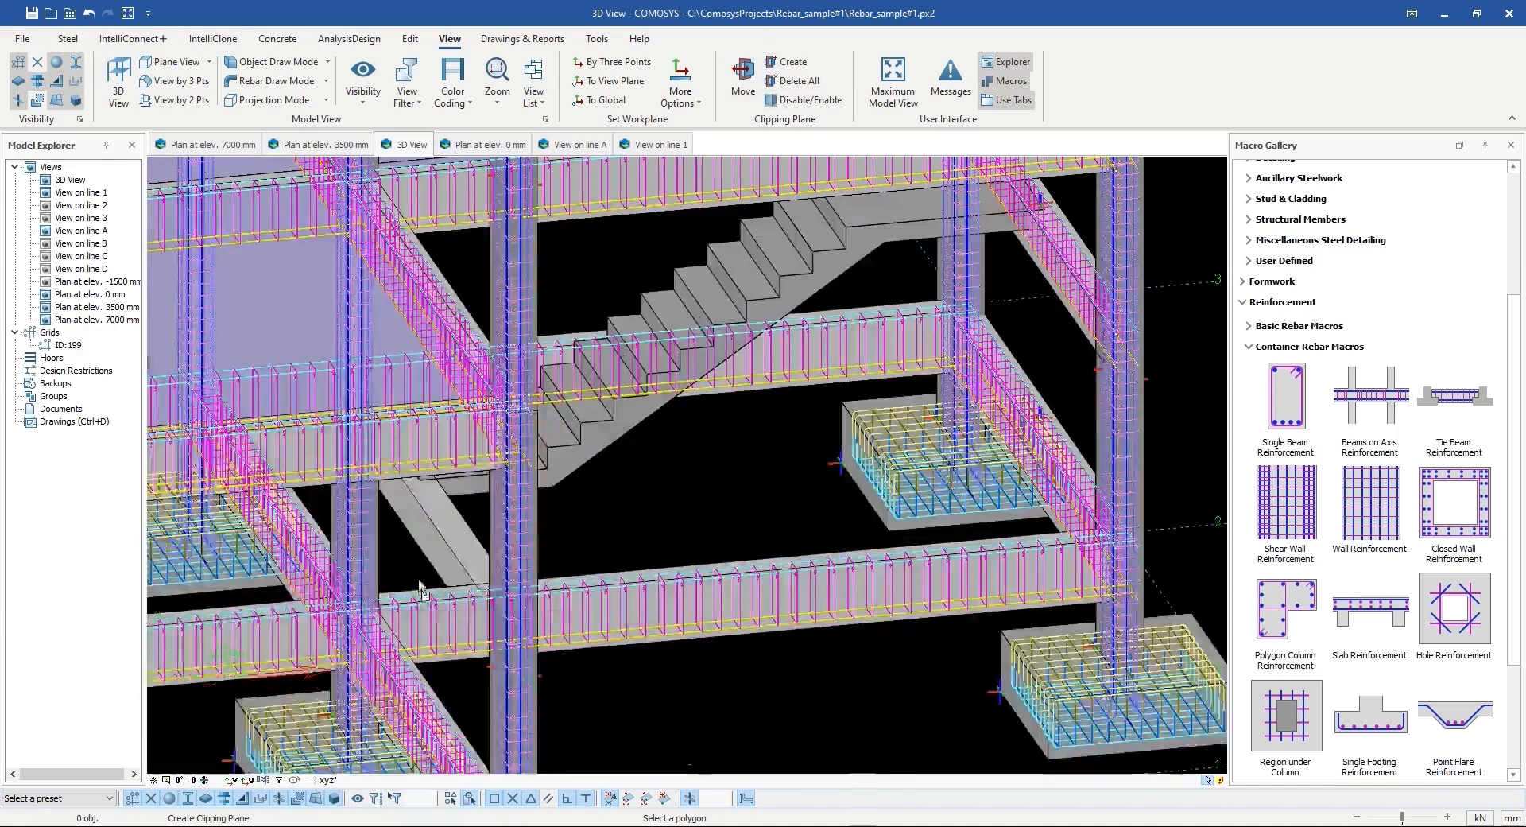
click(428, 555)
scroll(566, 516, down, 2)
right_click(593, 480)
Step: Apply Beams on Axis Reinforcement to the elevation 0 mm beam on line C at the stair's foot, and save the project
click(549, 538)
scroll(512, 501, up, 4)
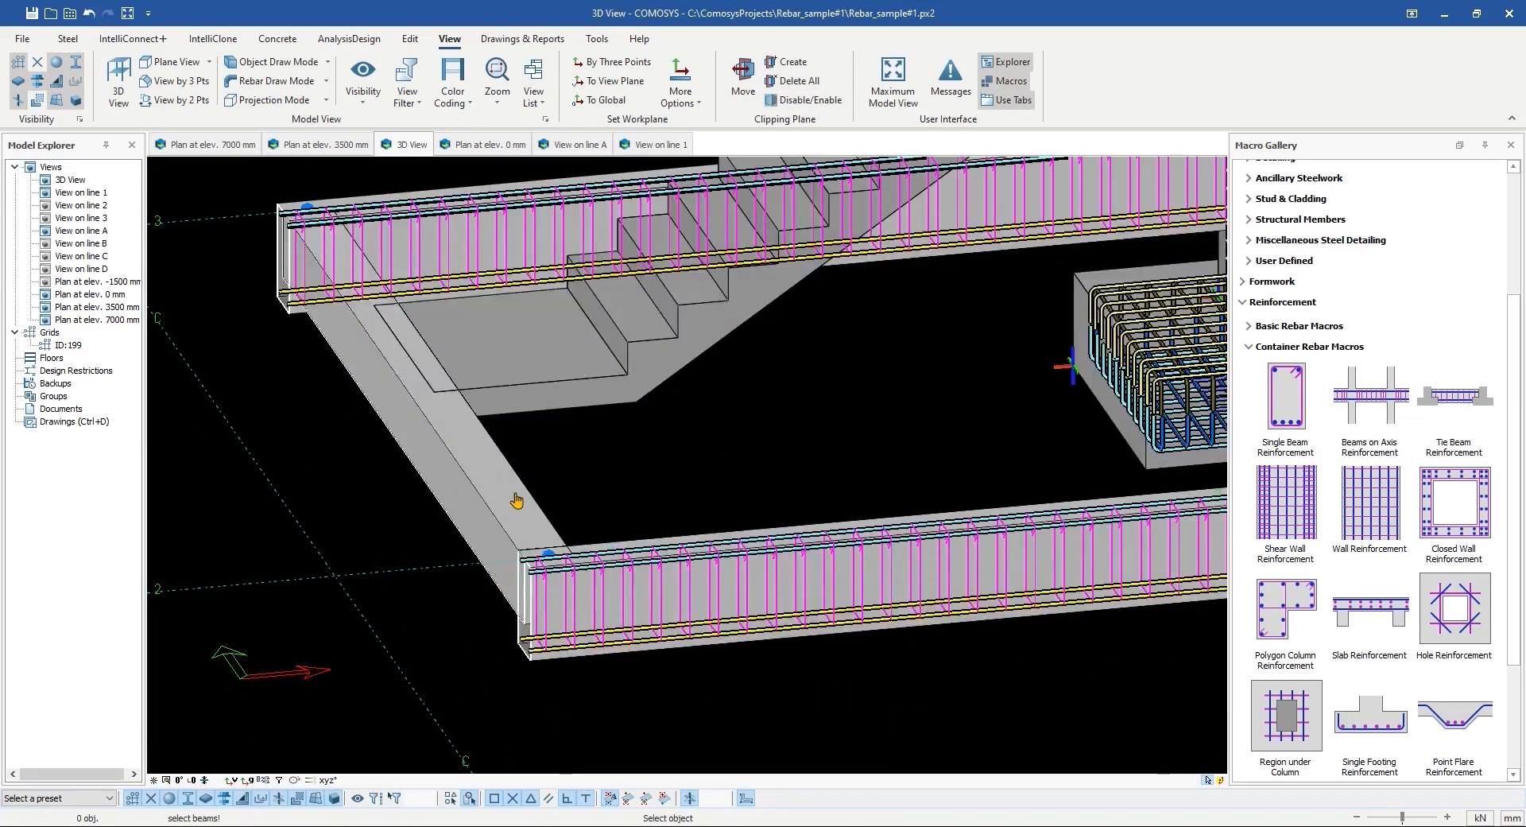
click(511, 502)
click(558, 483)
scroll(559, 479, down, 4)
middle_drag(560, 478, 752, 469)
scroll(636, 469, down, 2)
middle_drag(699, 593, 521, 572)
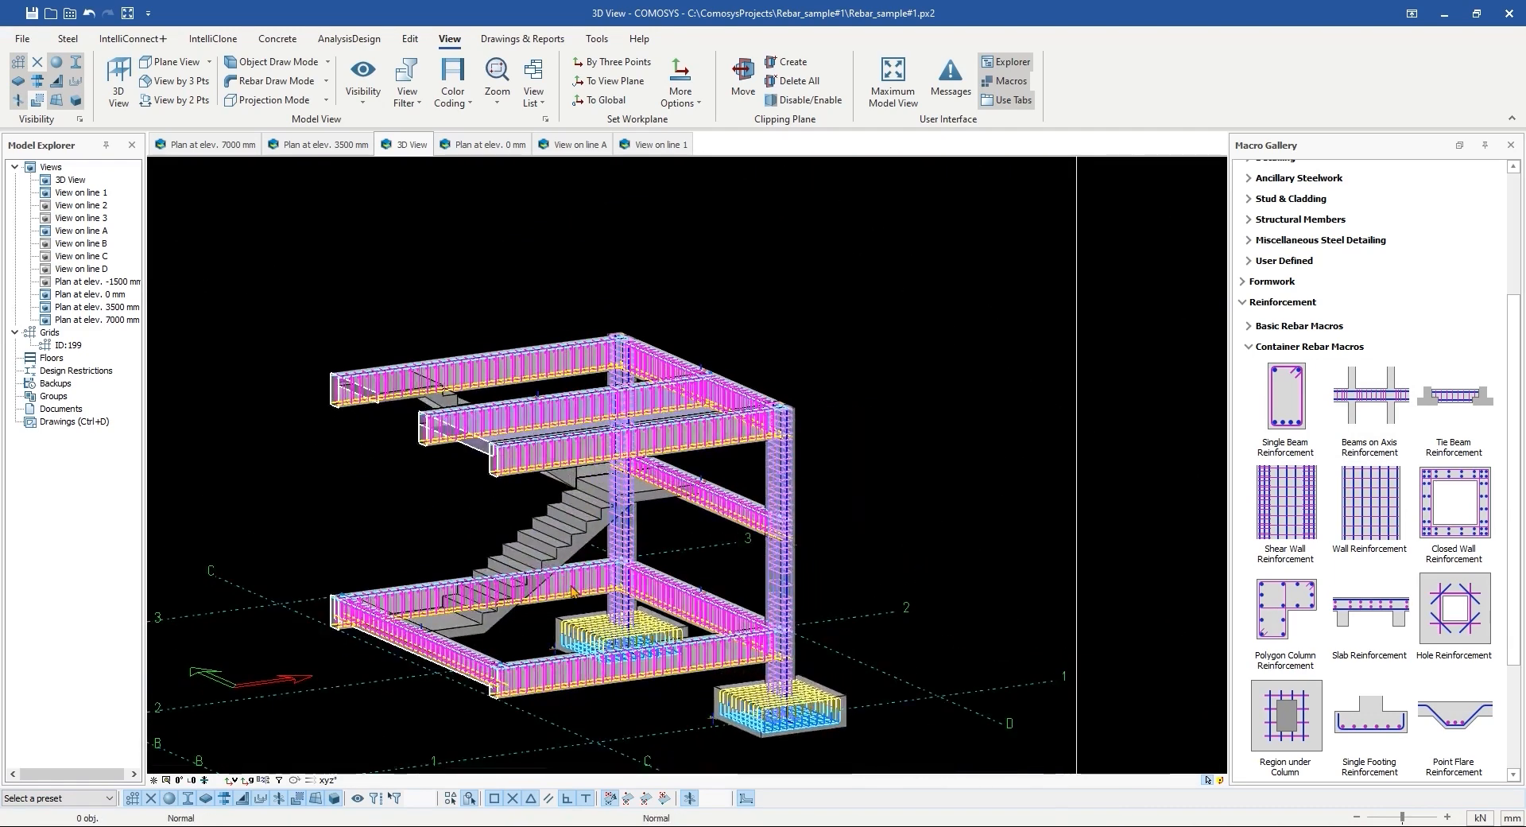
scroll(521, 572, up, 3)
click(32, 13)
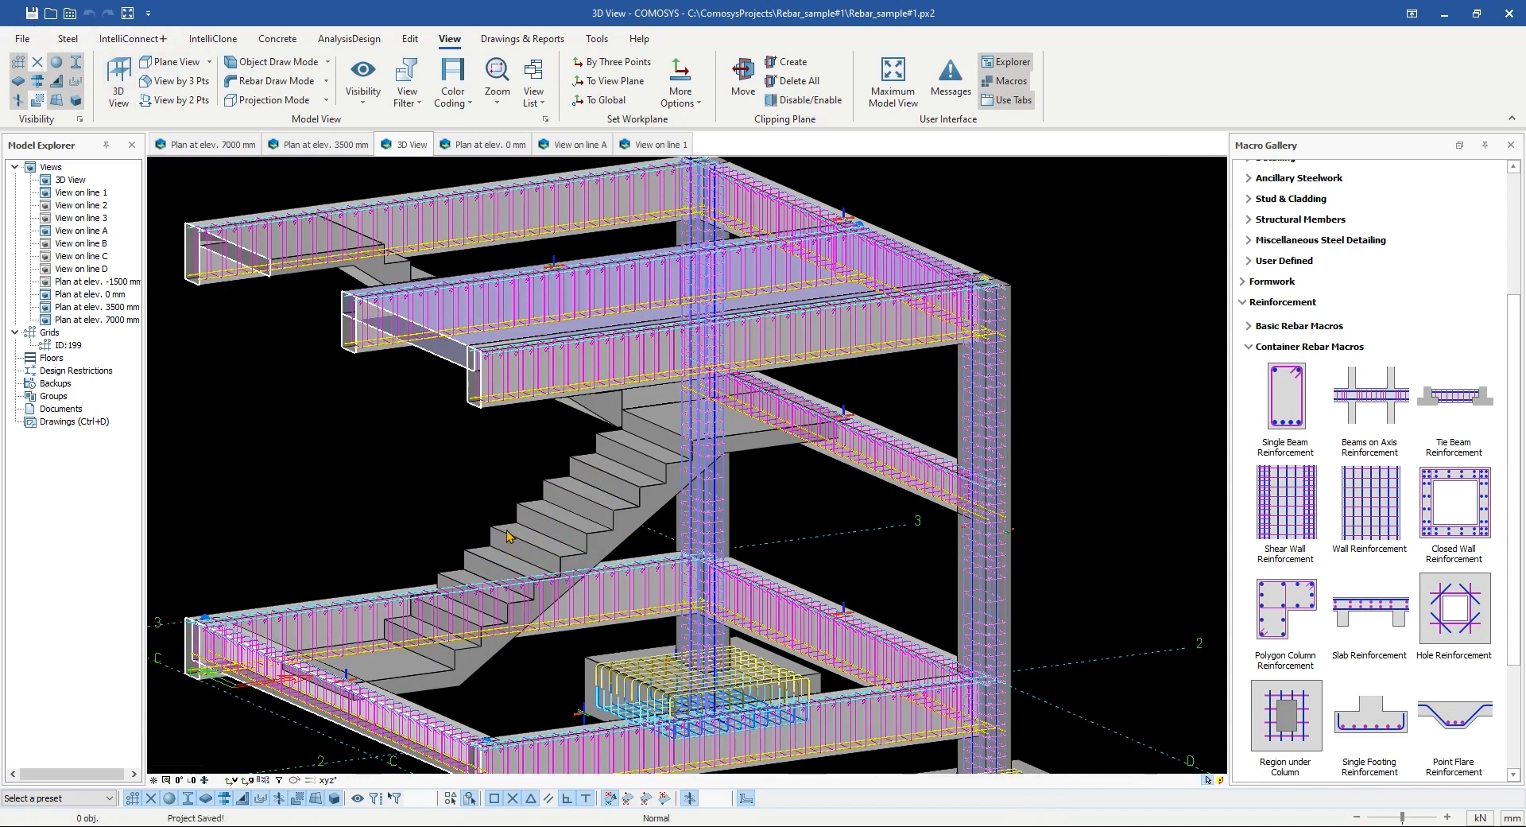
Step: Open the Stair Reinforcement macro settings, load the SC preset and bring up the stair figure with its bar layers
middle_drag(795, 477, 877, 465)
scroll(1272, 556, down, 5)
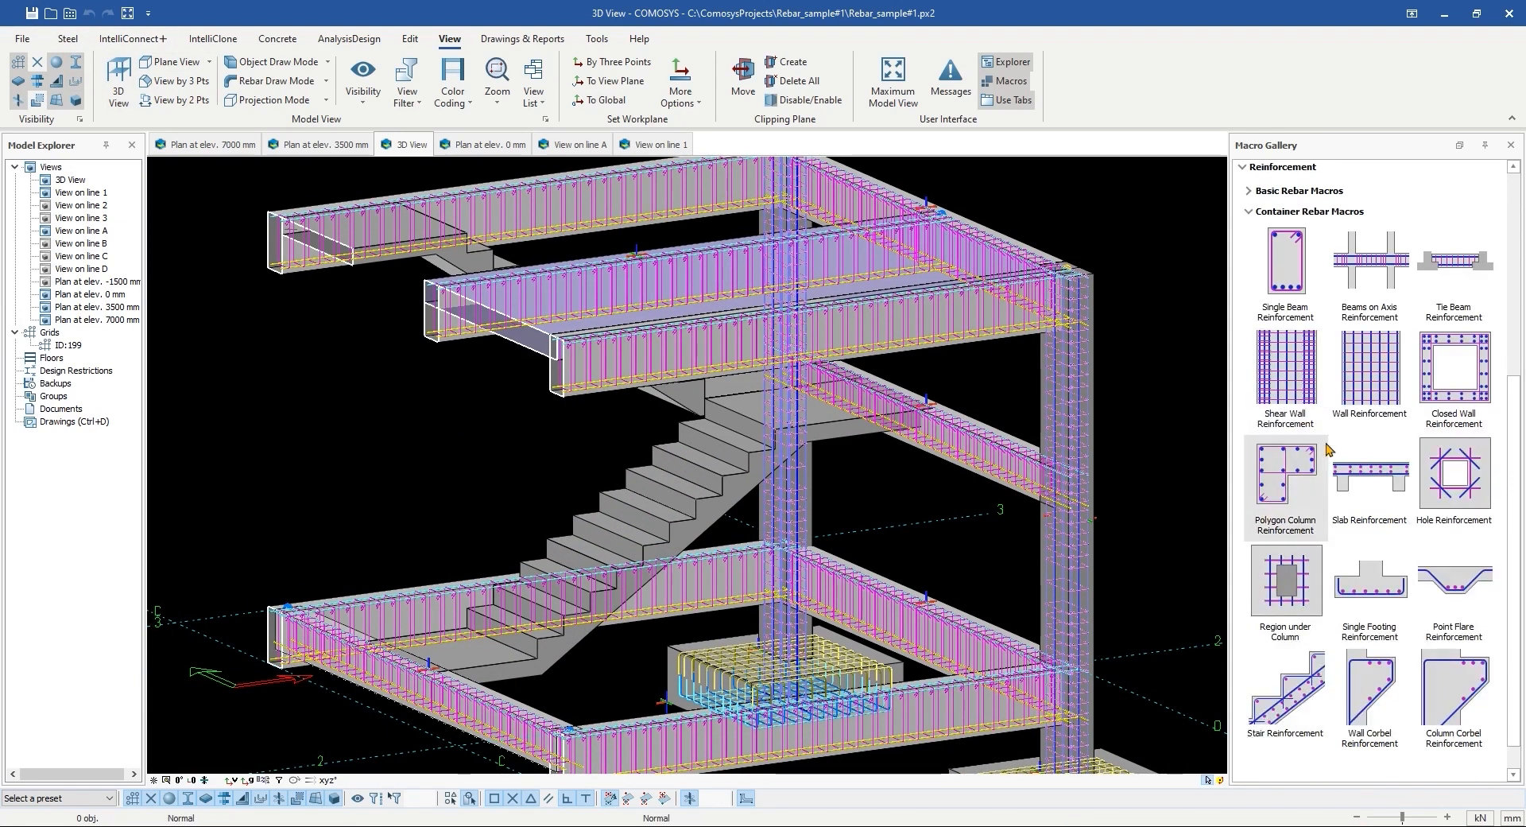
double_click(1306, 660)
click(507, 147)
click(493, 203)
click(493, 221)
click(743, 203)
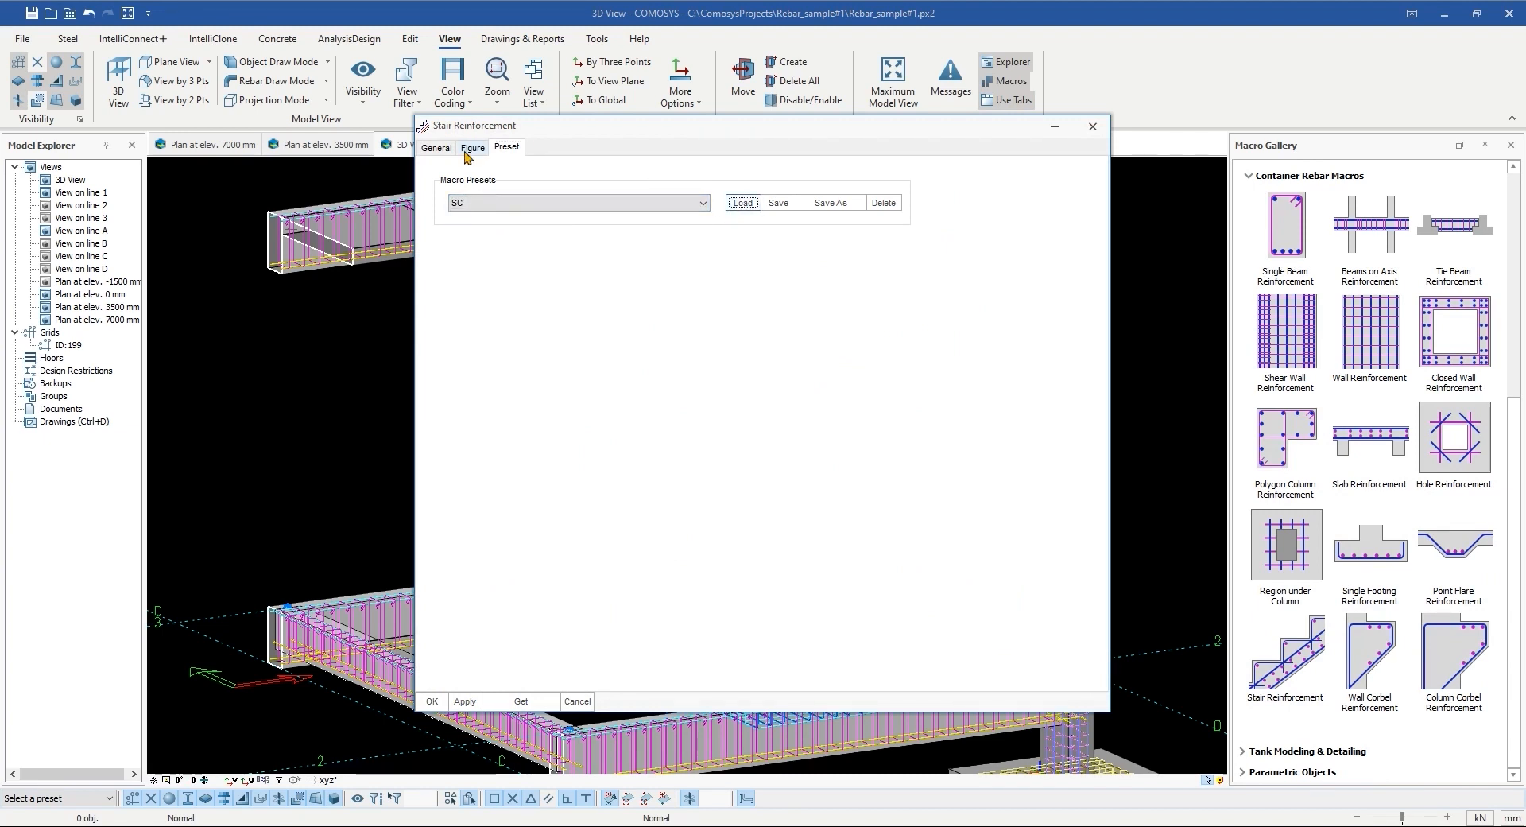
click(437, 148)
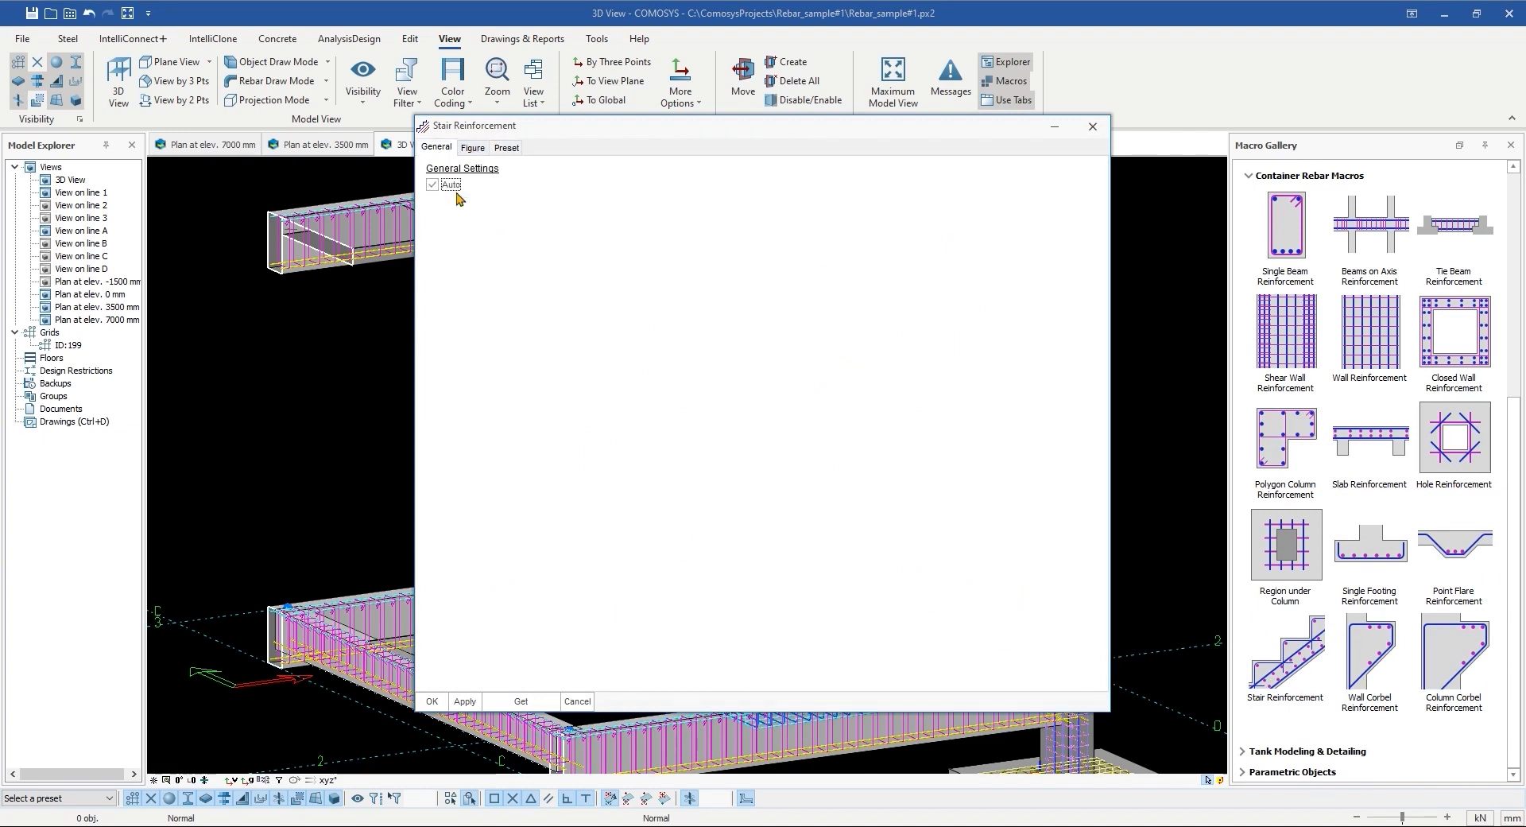
click(473, 148)
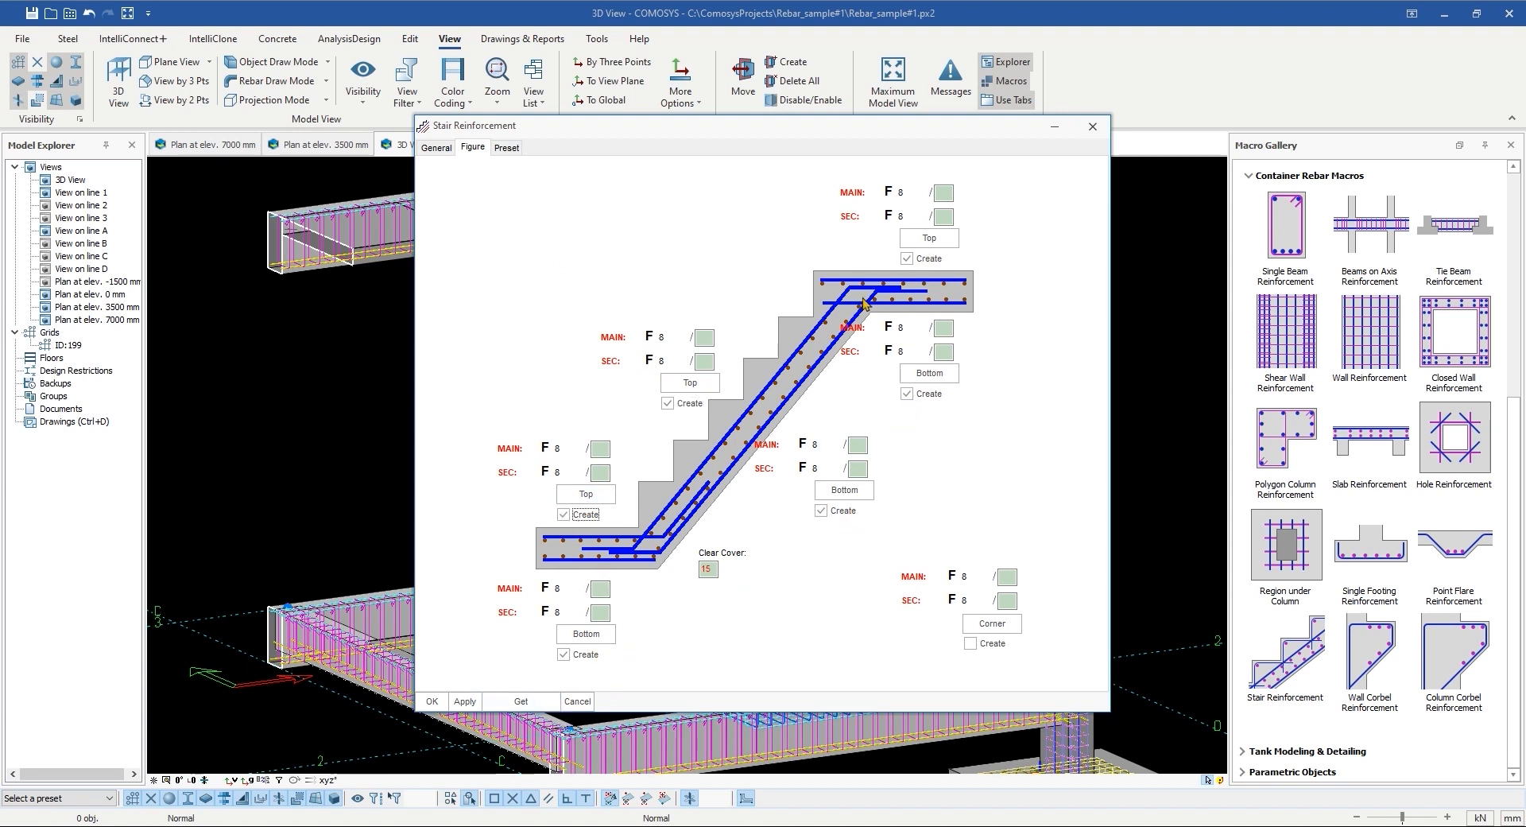
Step: Review the Surface Reinforcement settings of the lower landing's top bars, including the secondary bars' start and end details
click(584, 494)
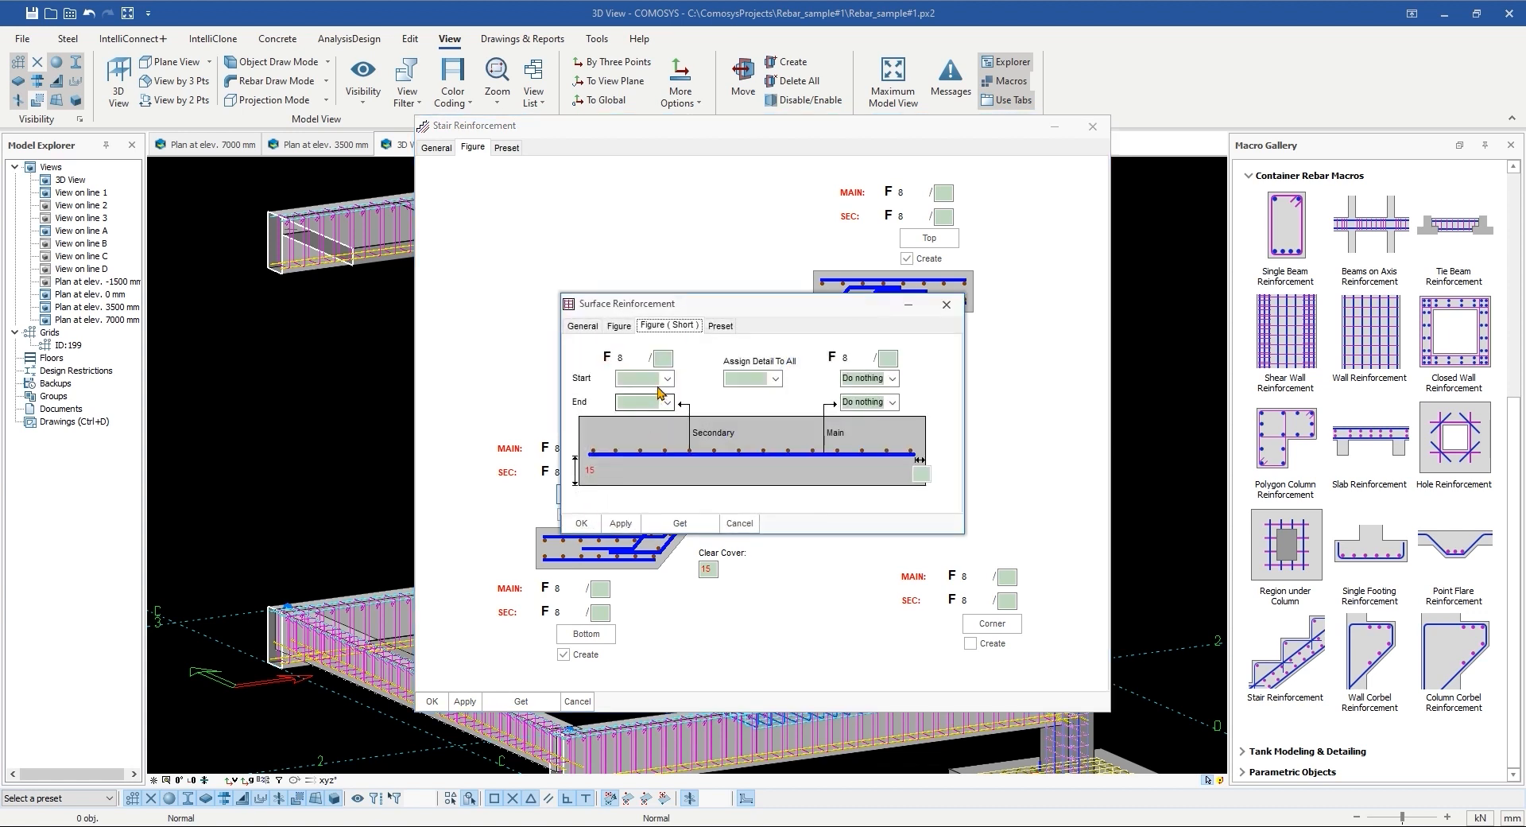
click(588, 326)
click(617, 326)
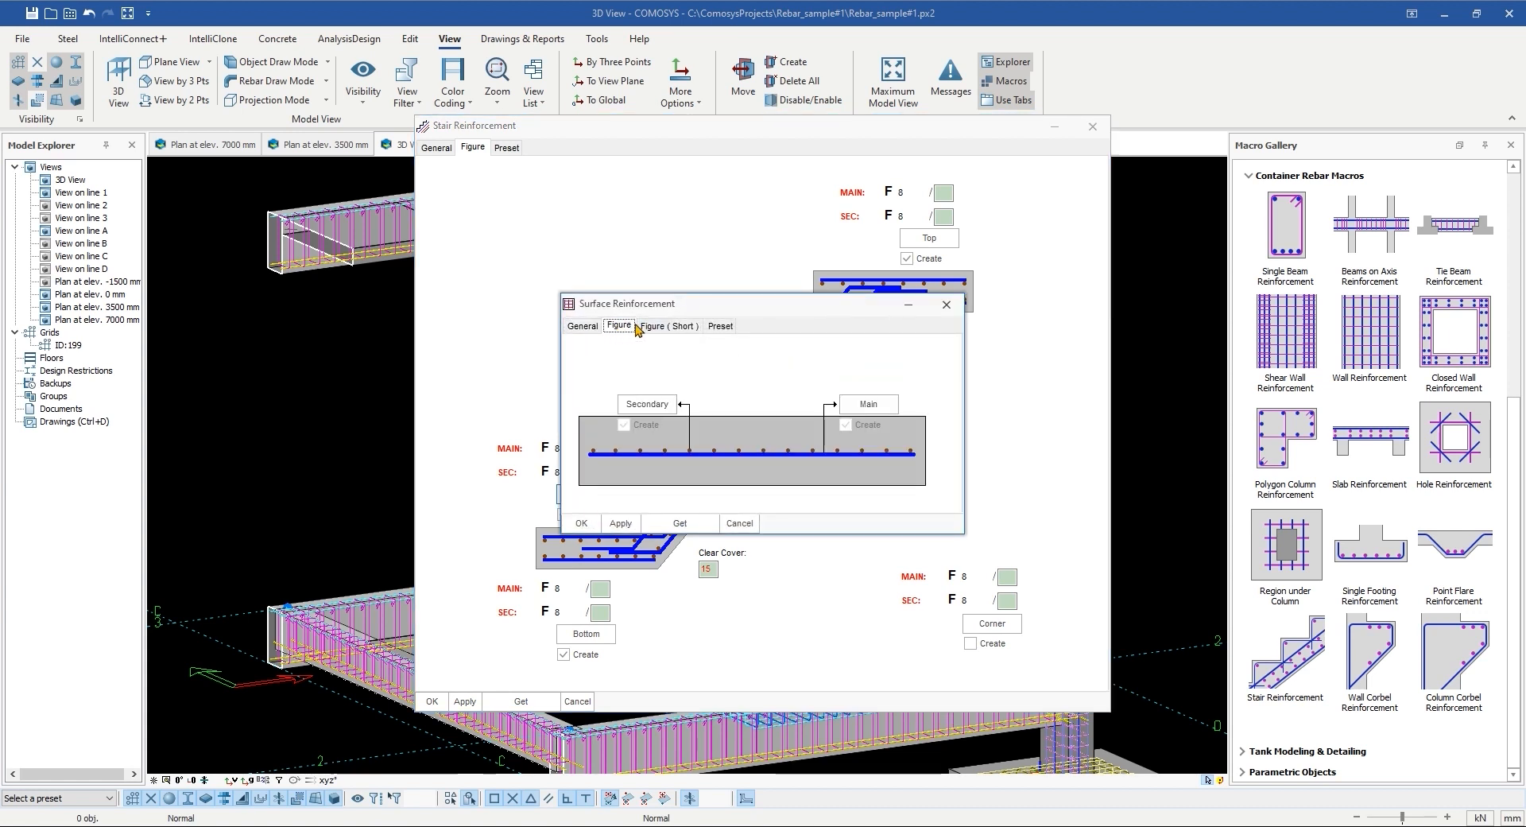
click(647, 403)
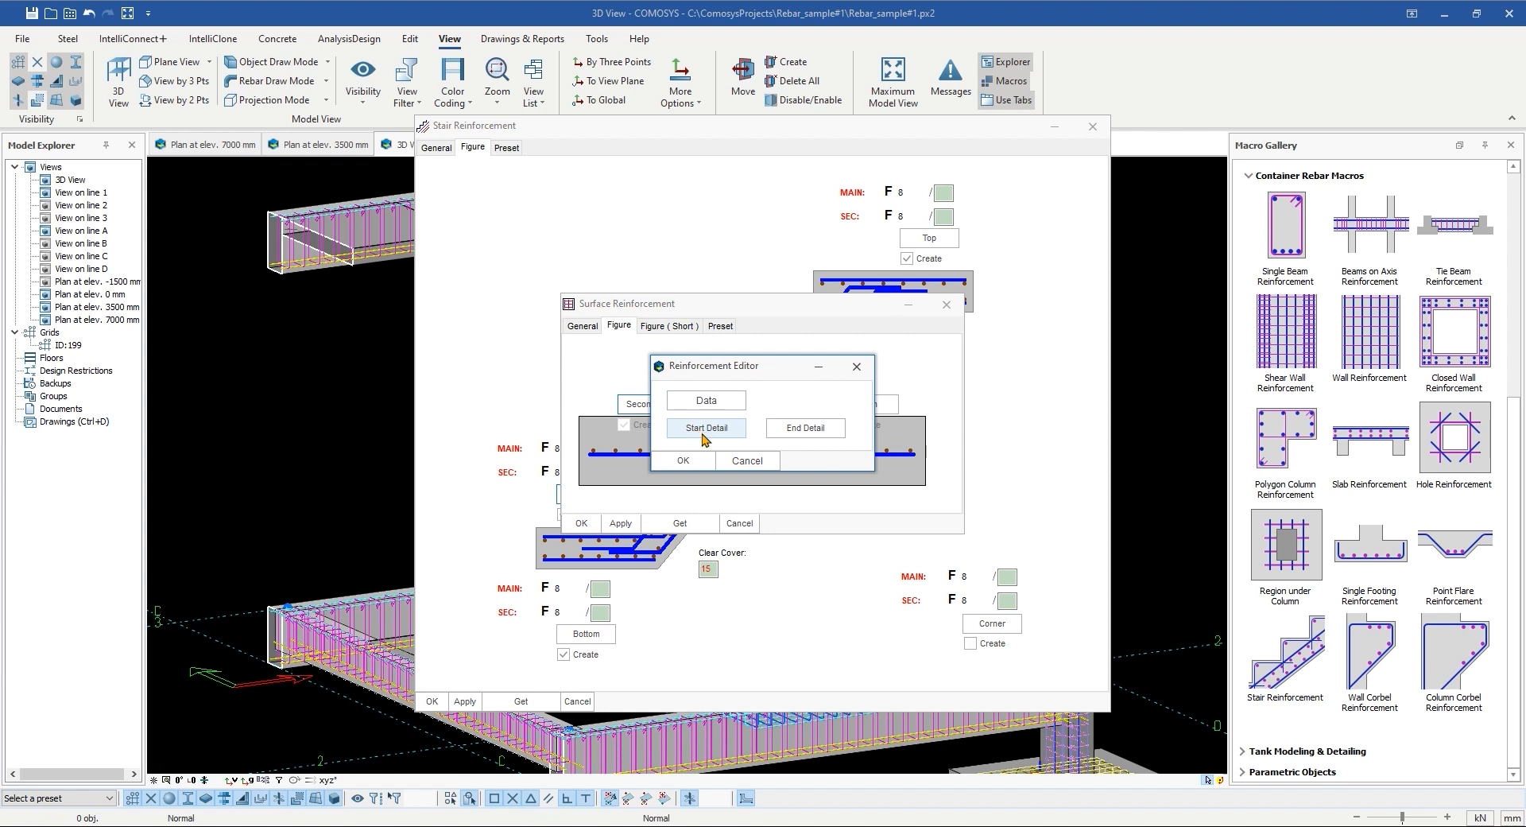
click(747, 460)
click(637, 403)
click(706, 429)
click(577, 567)
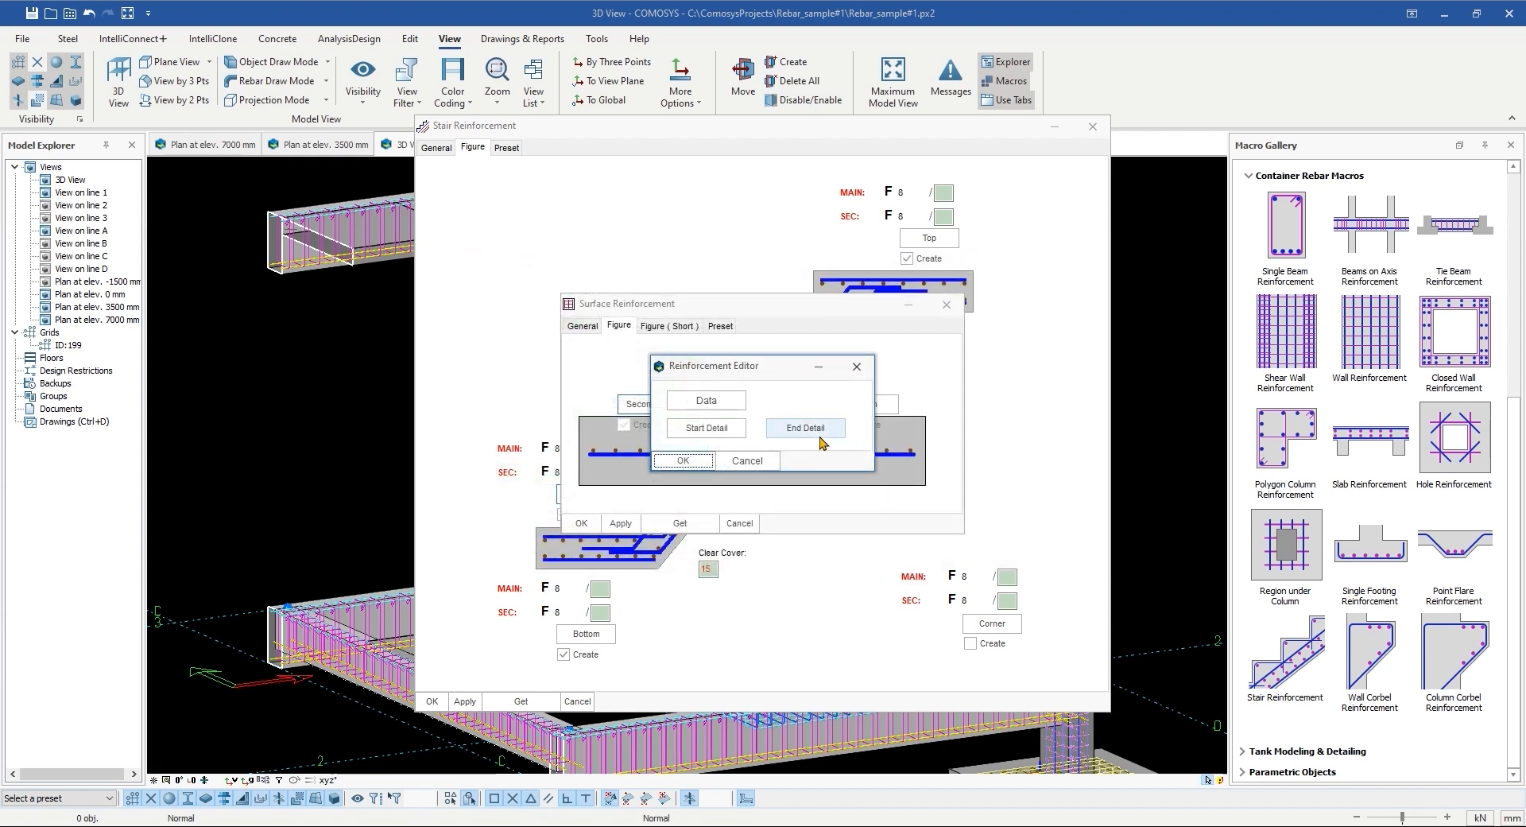
click(800, 433)
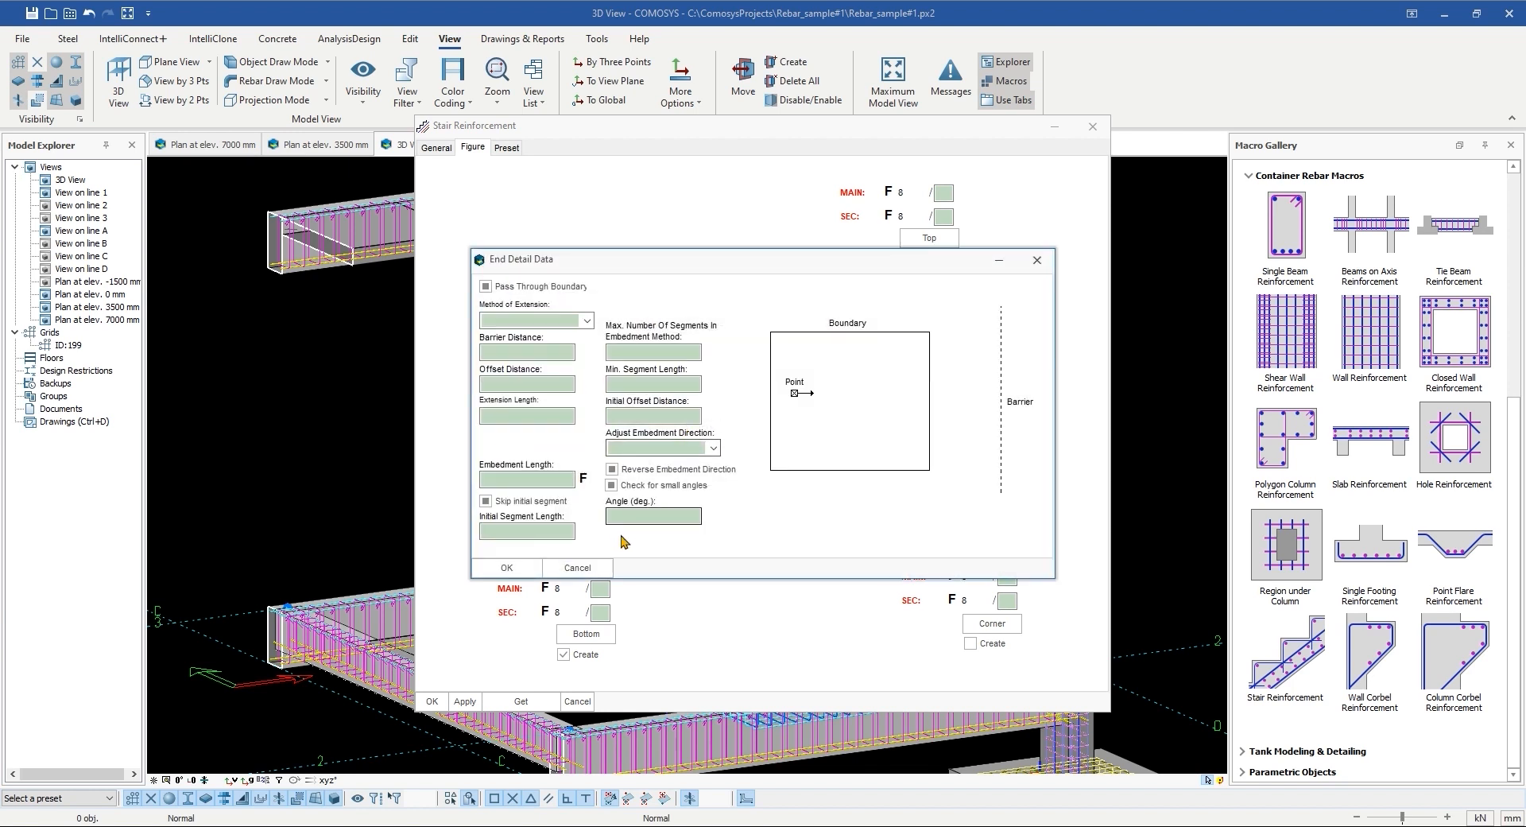
click(577, 568)
click(745, 462)
click(668, 327)
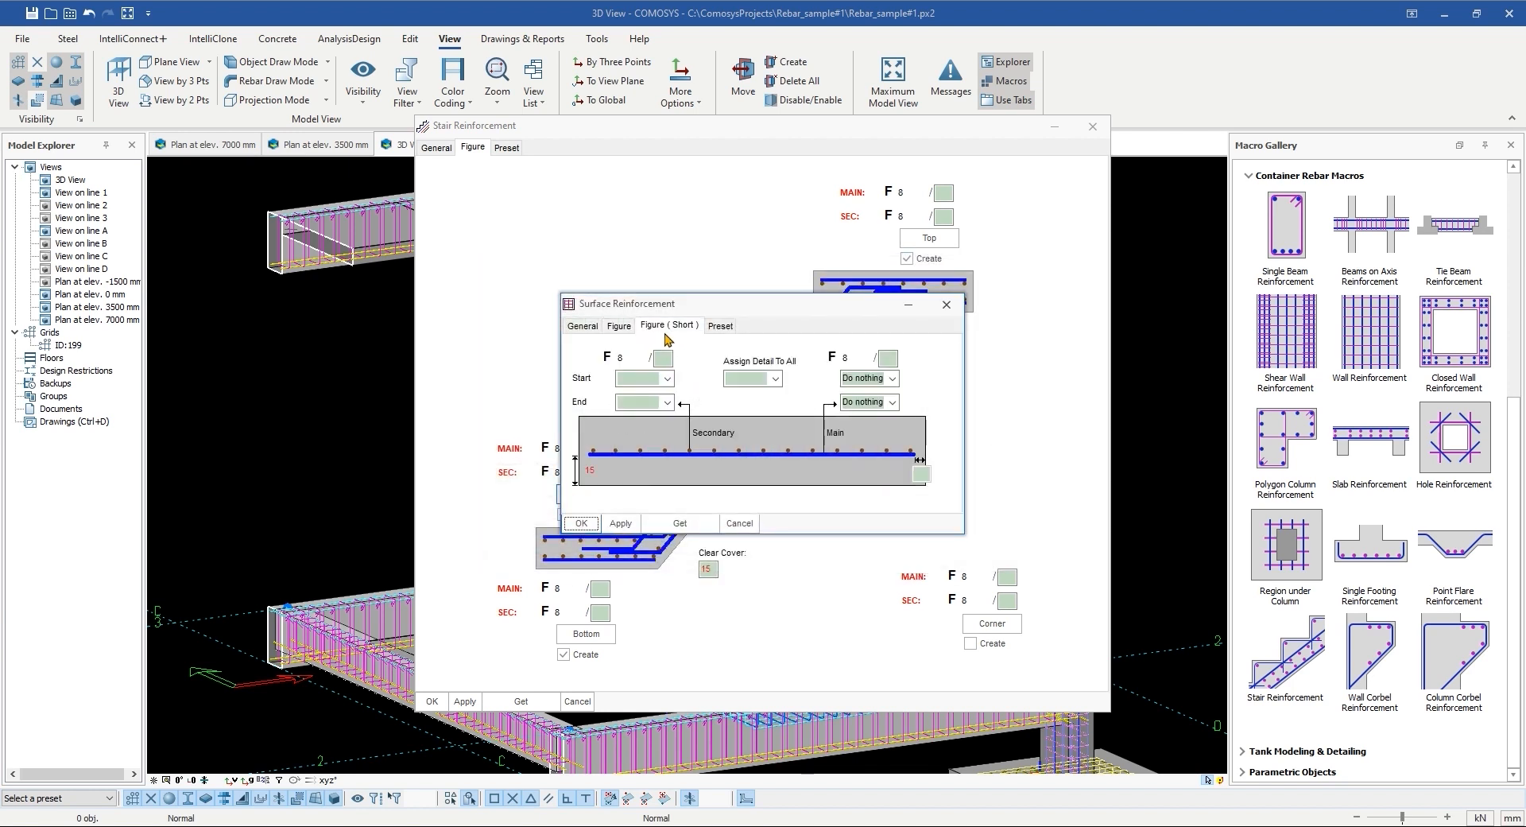
click(721, 328)
click(582, 523)
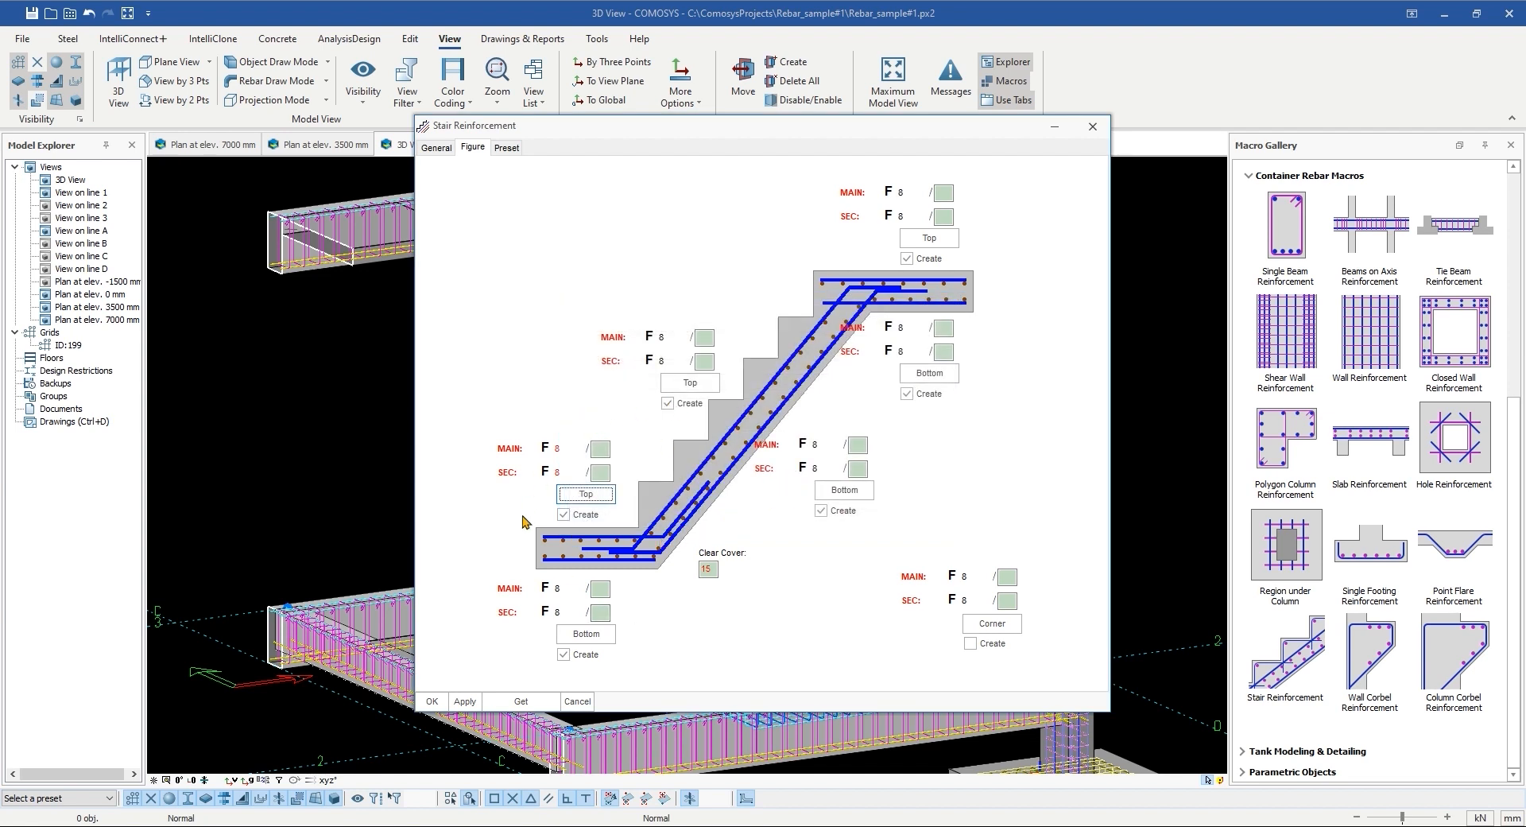
Step: Set the main bar spacing to 150 in all flight and landing layers, and the lower landing's top secondary spacing to 200
click(465, 703)
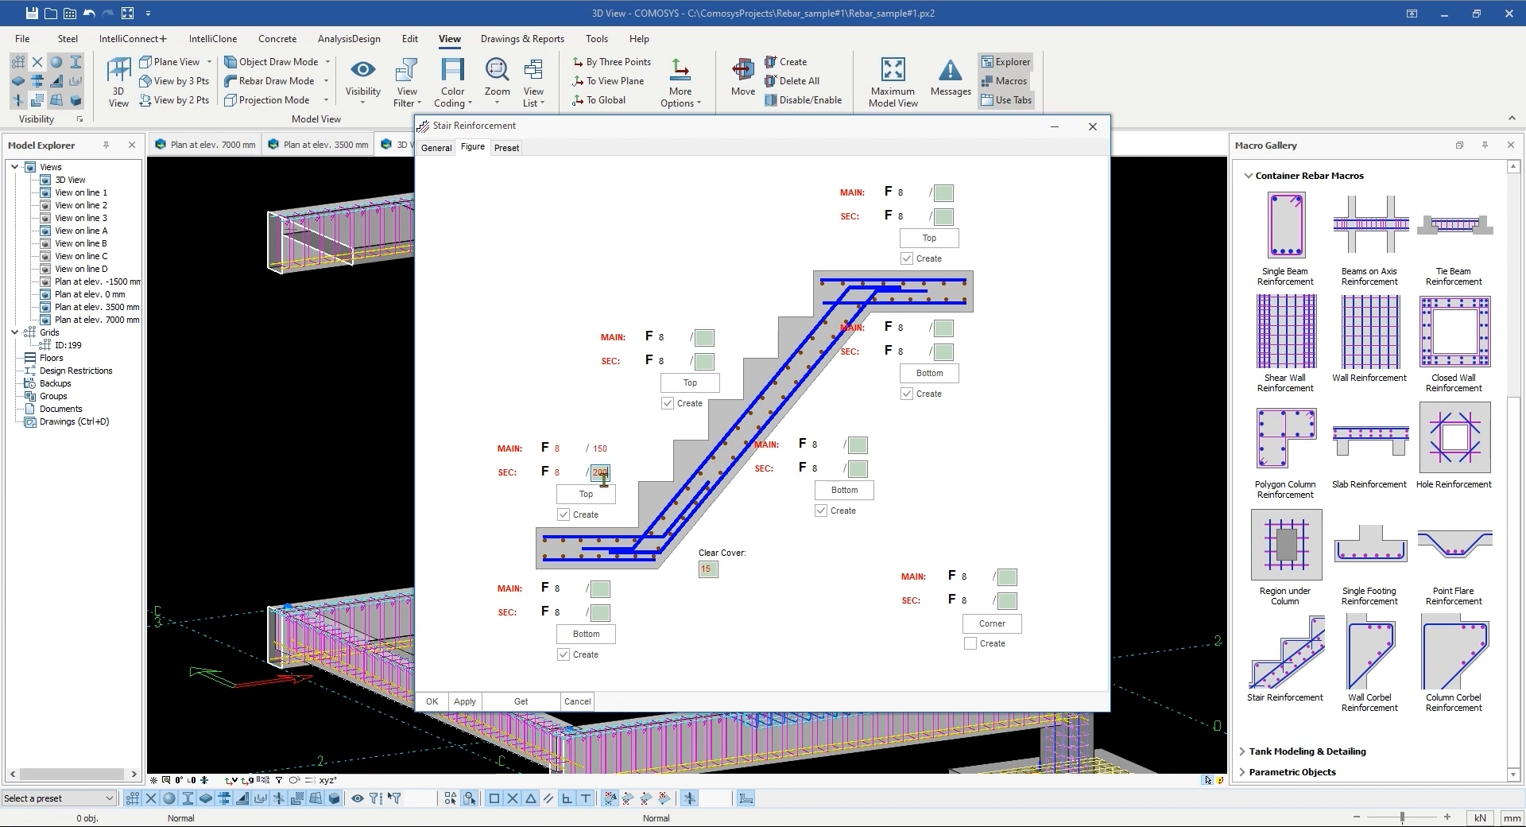
click(600, 612)
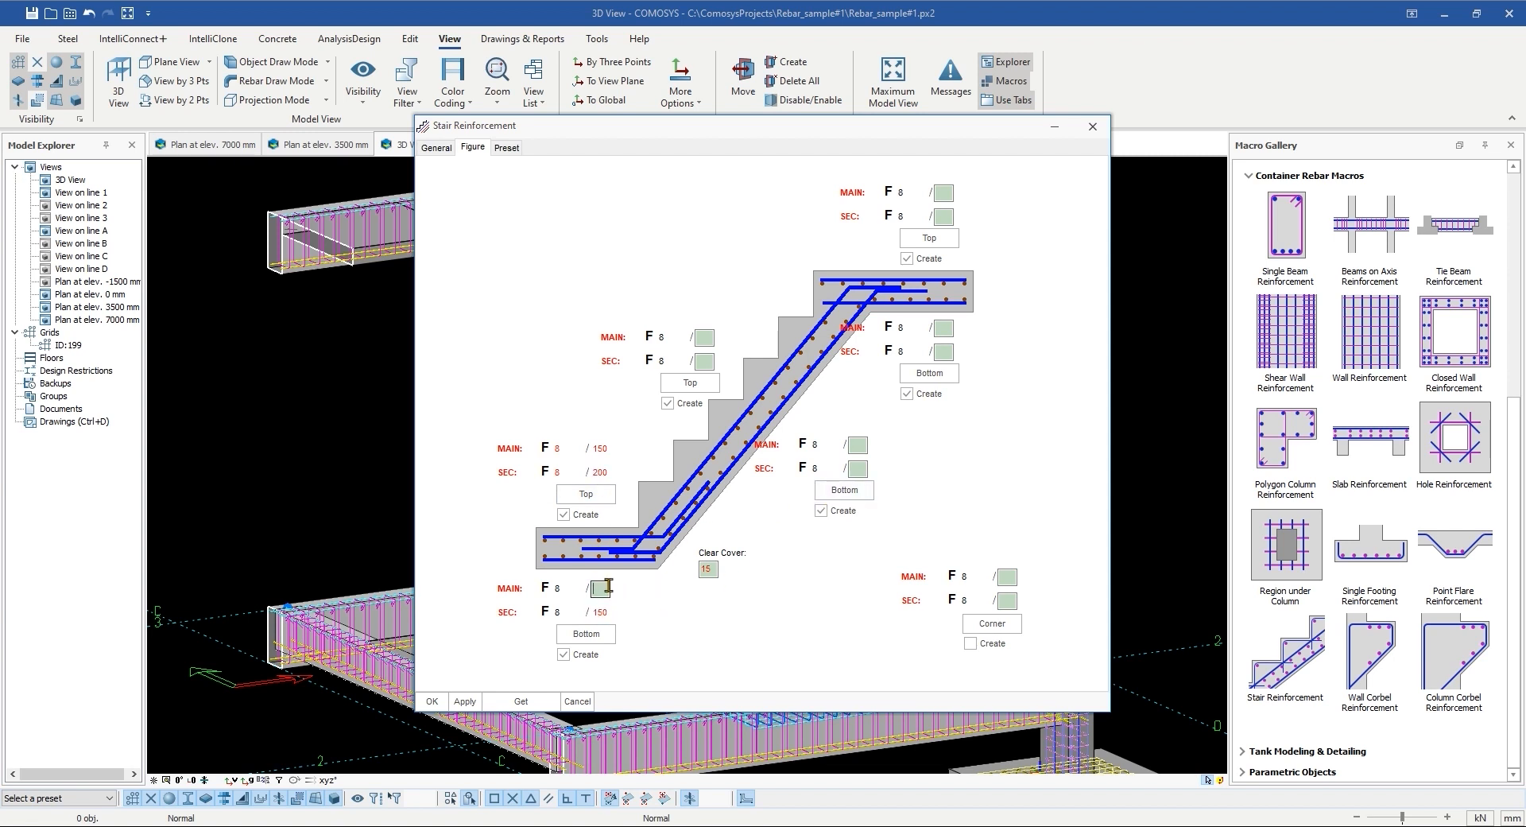
click(858, 446)
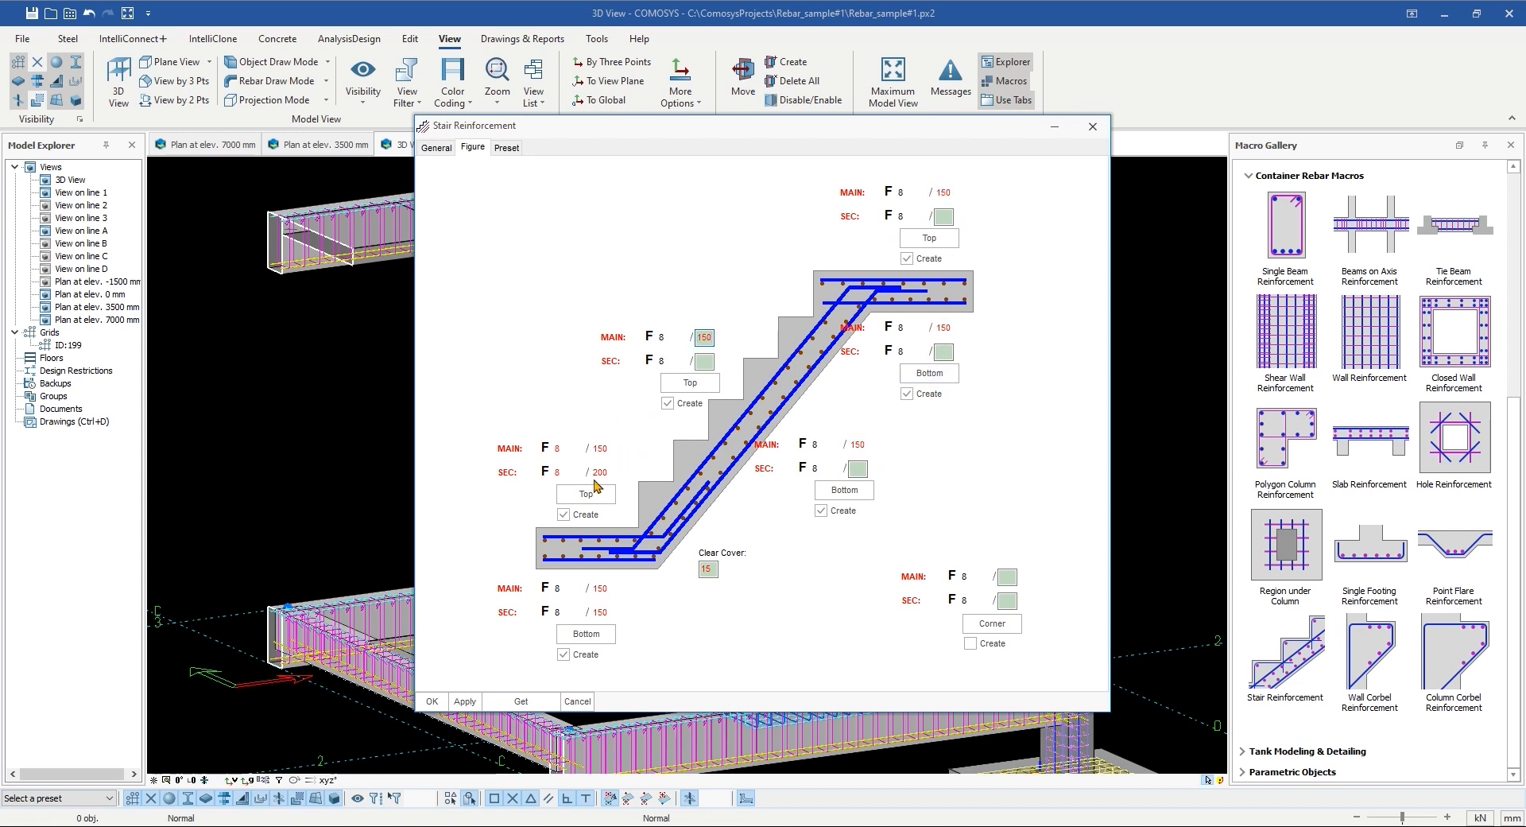
Step: Set the secondary bar spacing to 200 for the remaining top and bottom layers of the stair flight and both landings
click(704, 361)
click(943, 216)
text(200)
click(941, 369)
click(941, 308)
click(944, 348)
text(200)
click(859, 469)
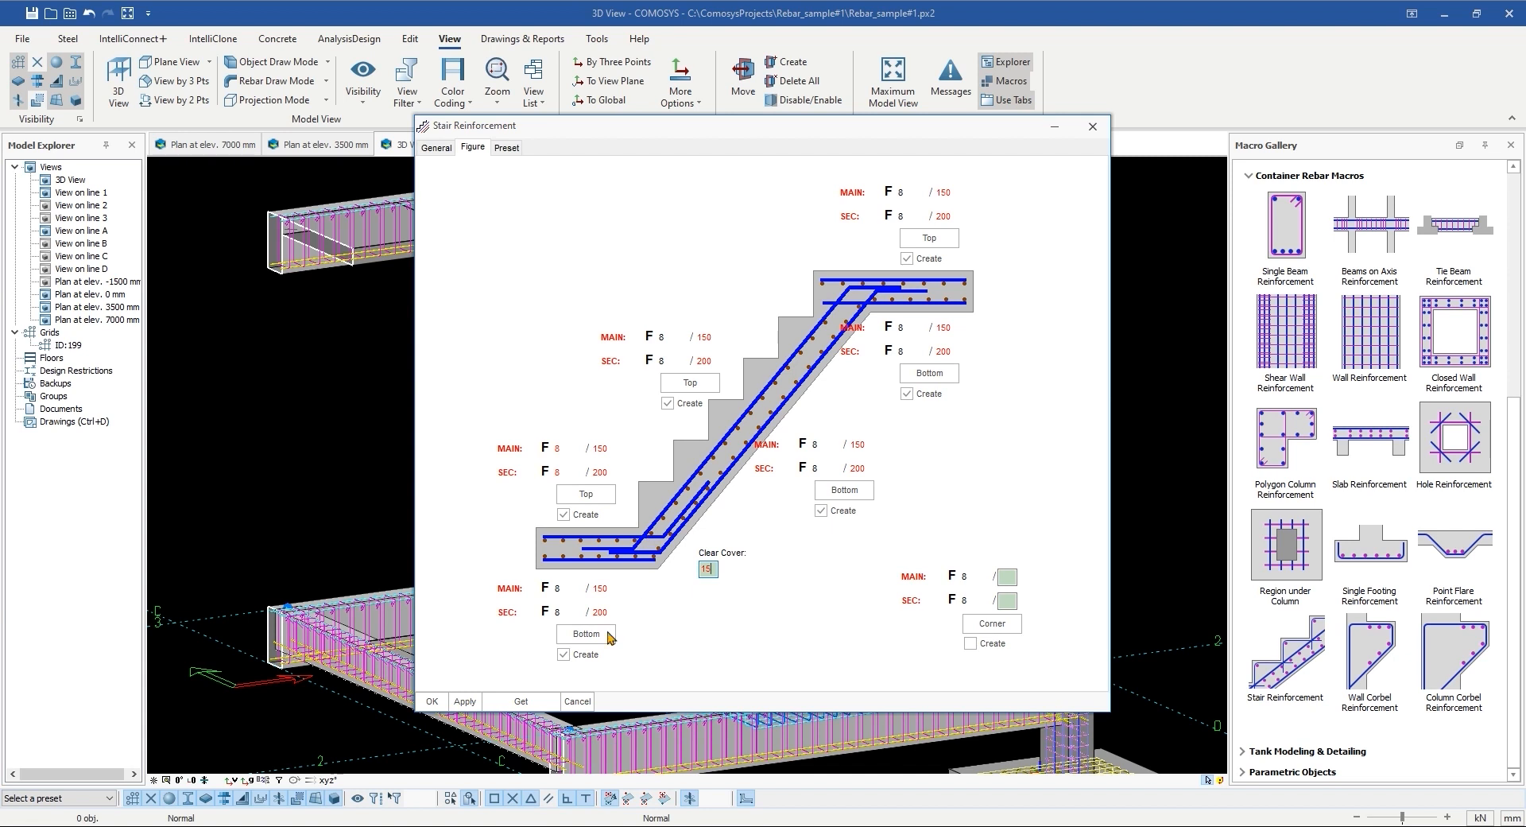
Step: Save the SC preset of the Stair Reinforcement macro and confirm the macro settings
click(519, 149)
click(778, 203)
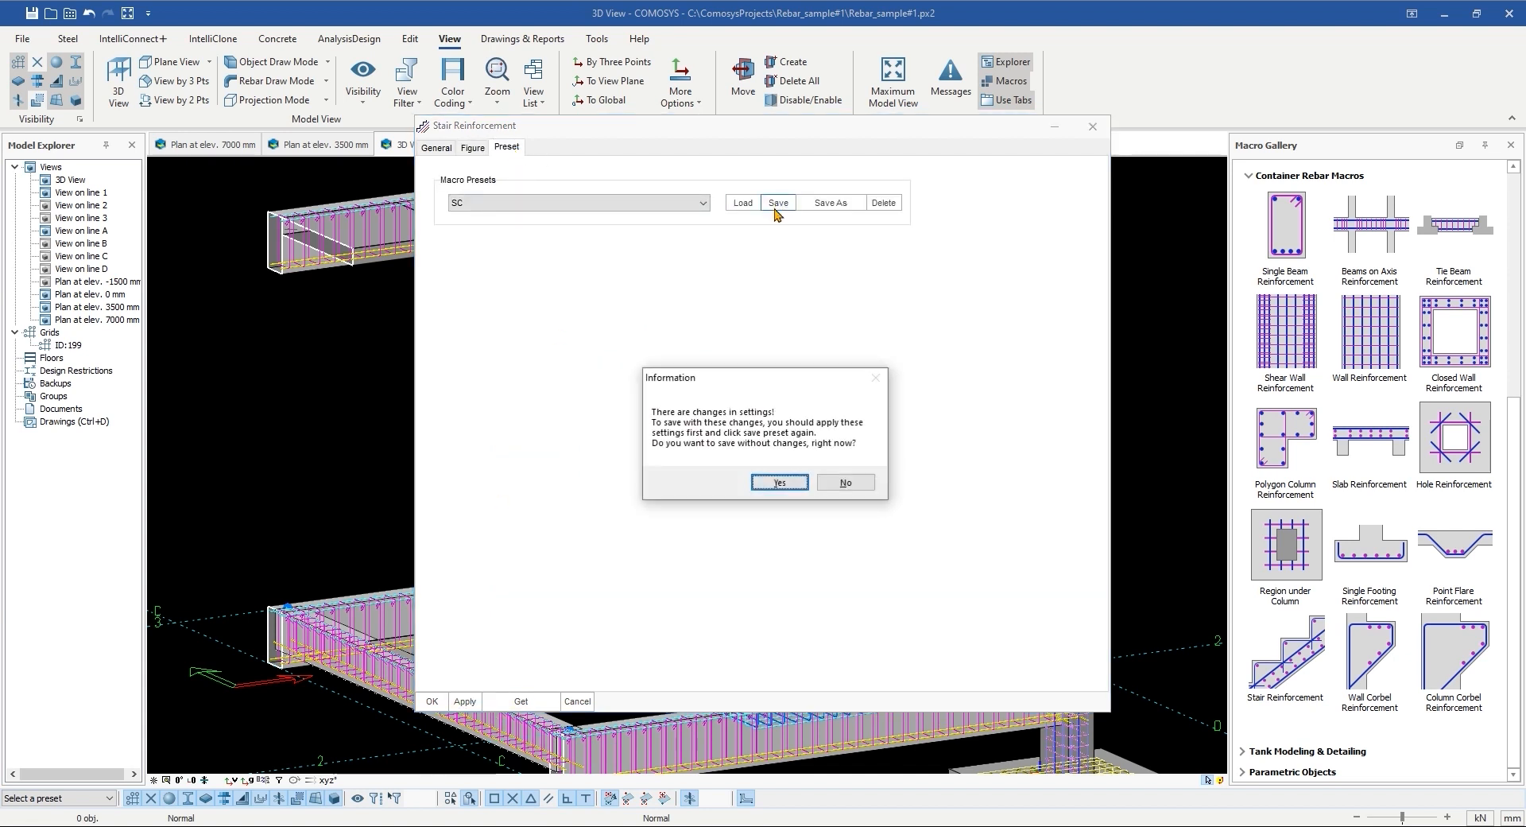
click(769, 485)
click(451, 705)
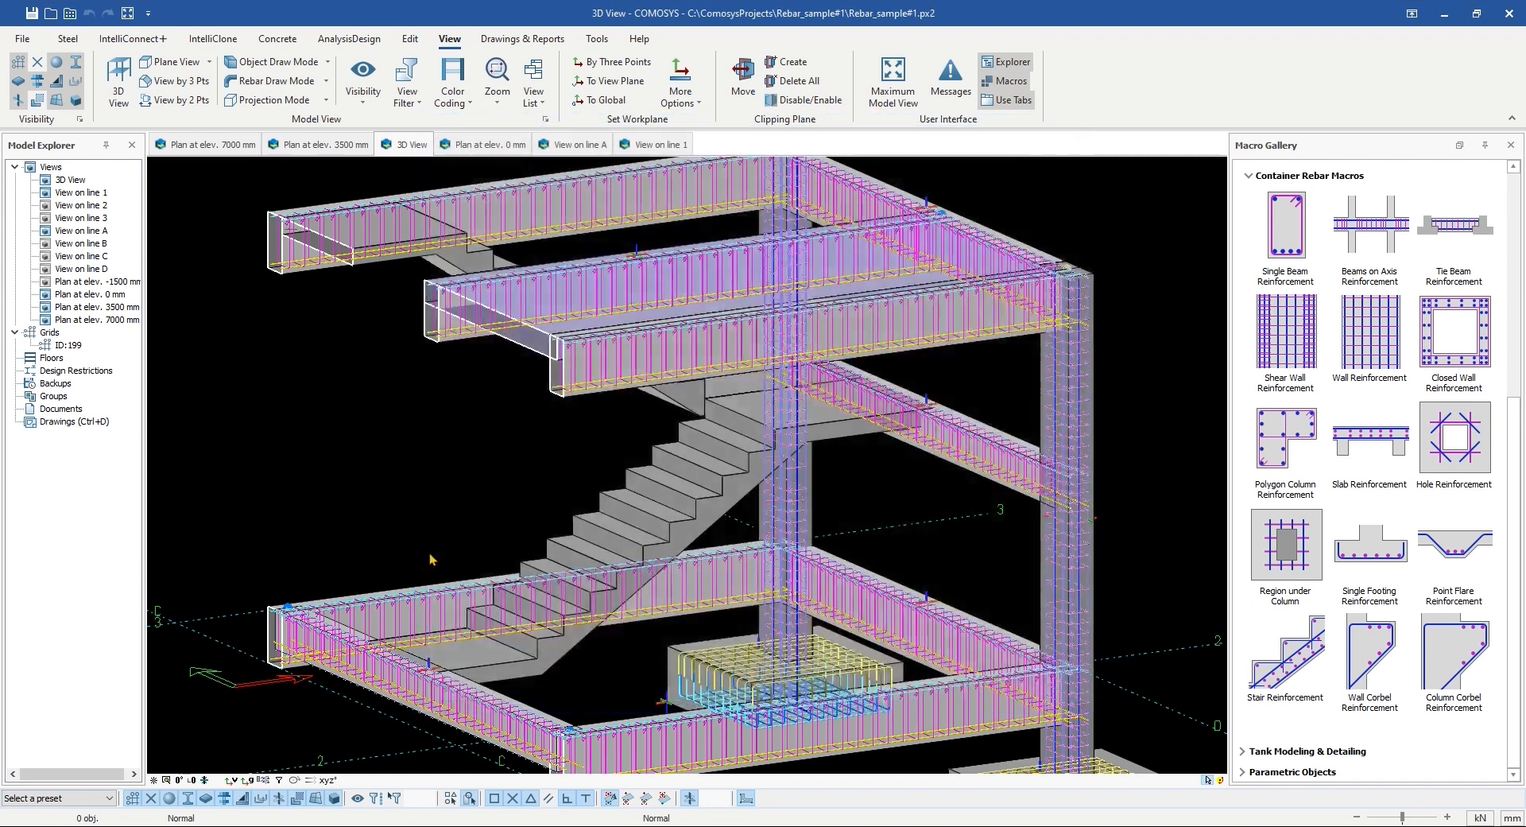
Step: Apply Stair Reinforcement to the lower stair flight
click(1285, 652)
scroll(614, 529, up, 3)
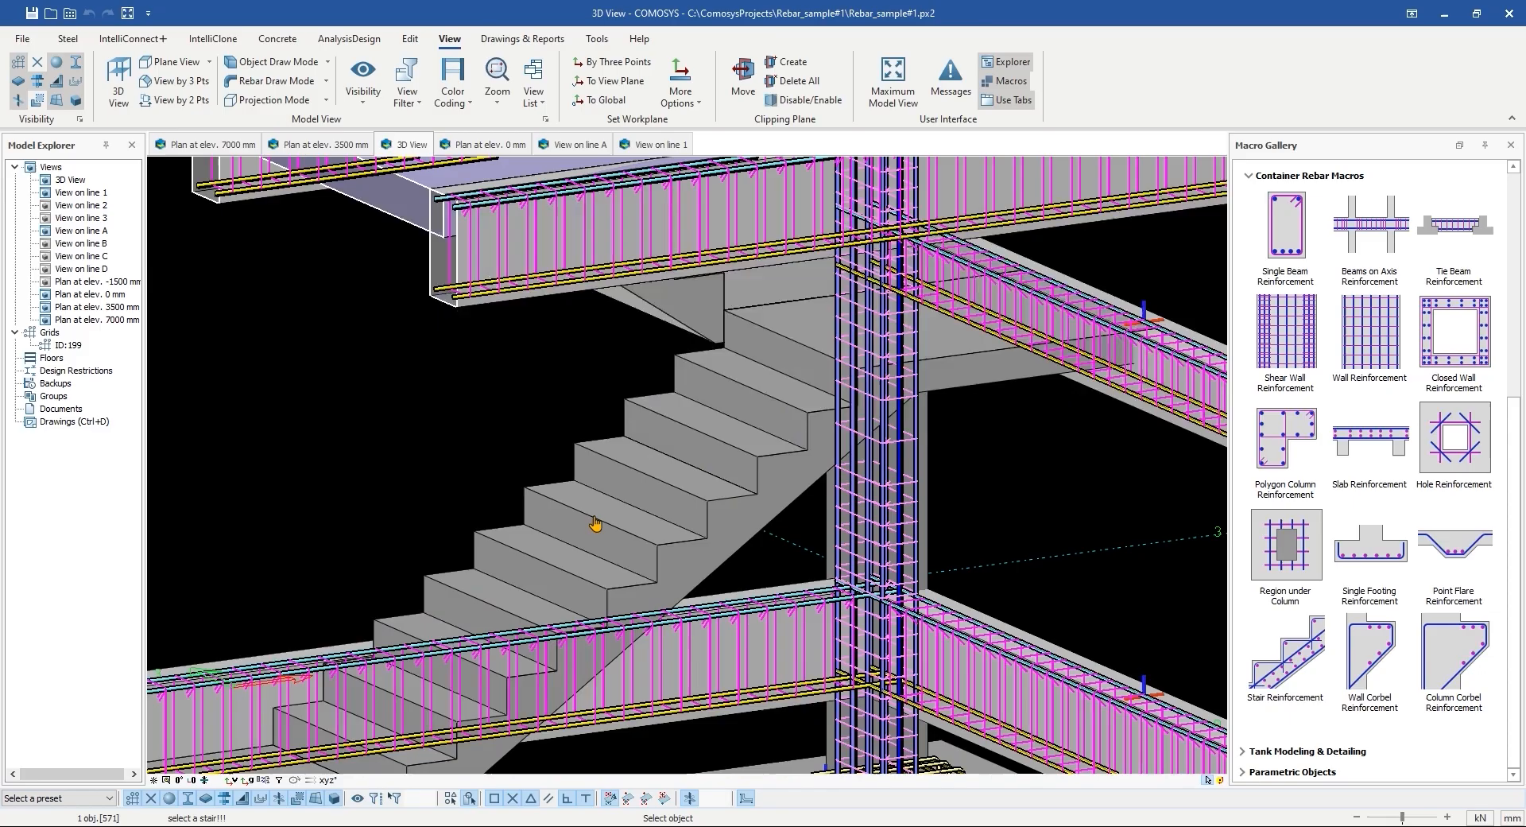
right_click(365, 460)
middle_drag(590, 464, 641, 449)
scroll(636, 480, down, 3)
scroll(656, 472, up, 5)
scroll(664, 475, down, 3)
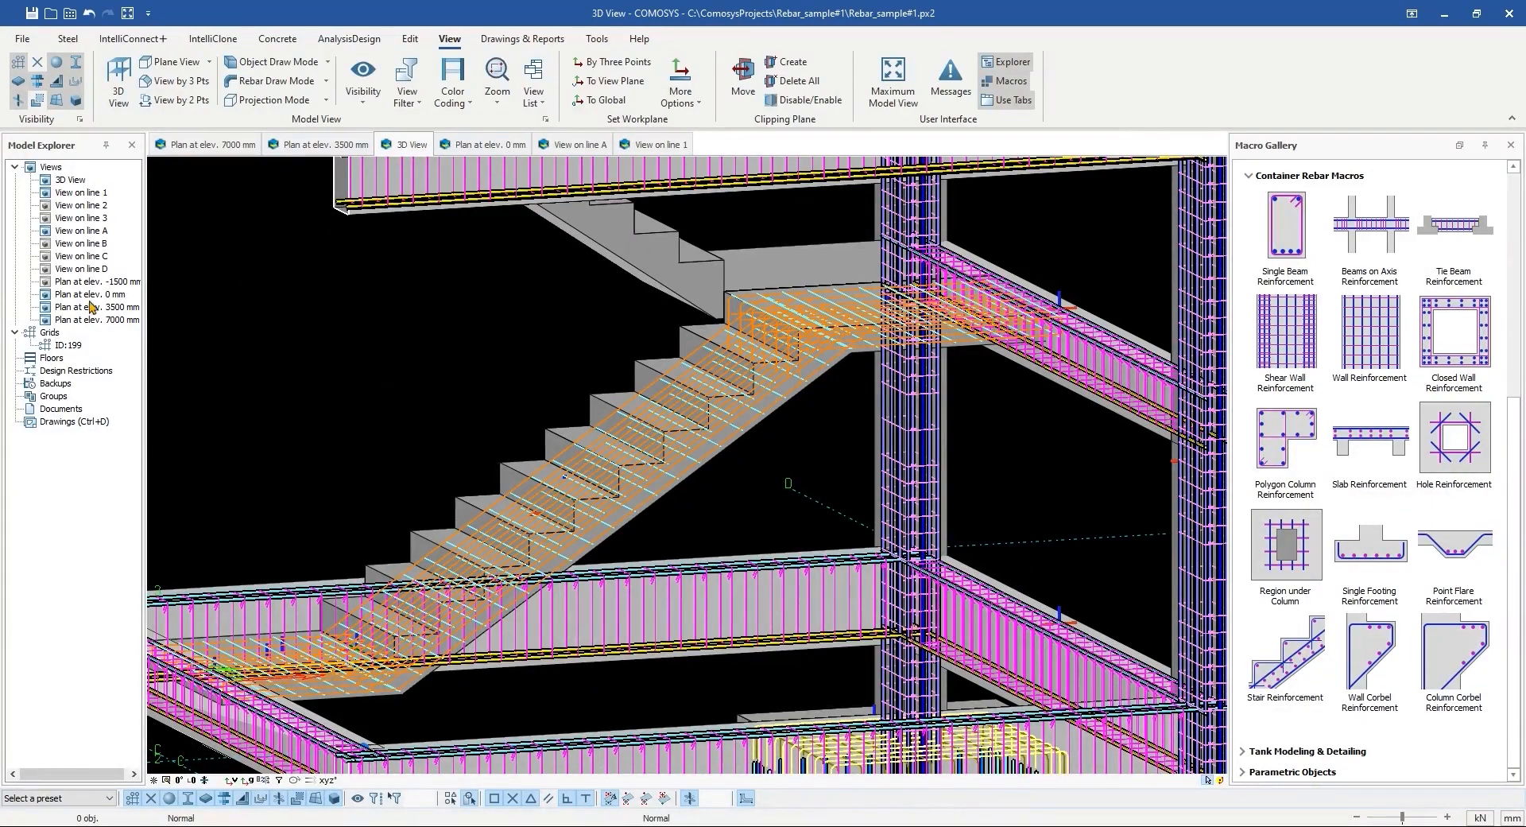
Step: Create a two-point section view through the lower stair flight and hide the rebar container symbols
middle_drag(239, 393, 429, 358)
scroll(255, 381, down, 3)
scroll(636, 445, up, 4)
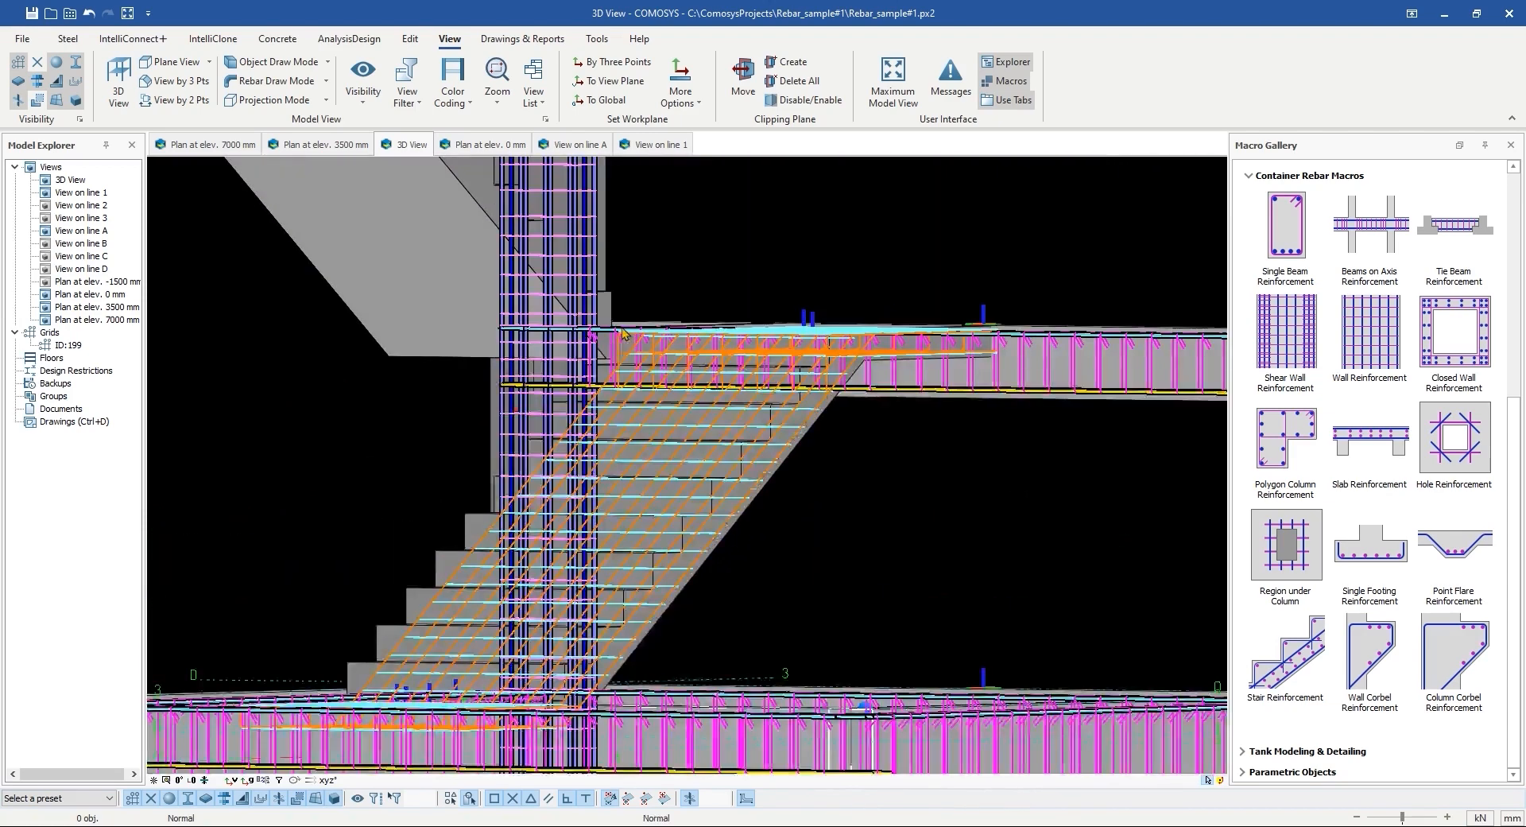
middle_drag(636, 445, 654, 510)
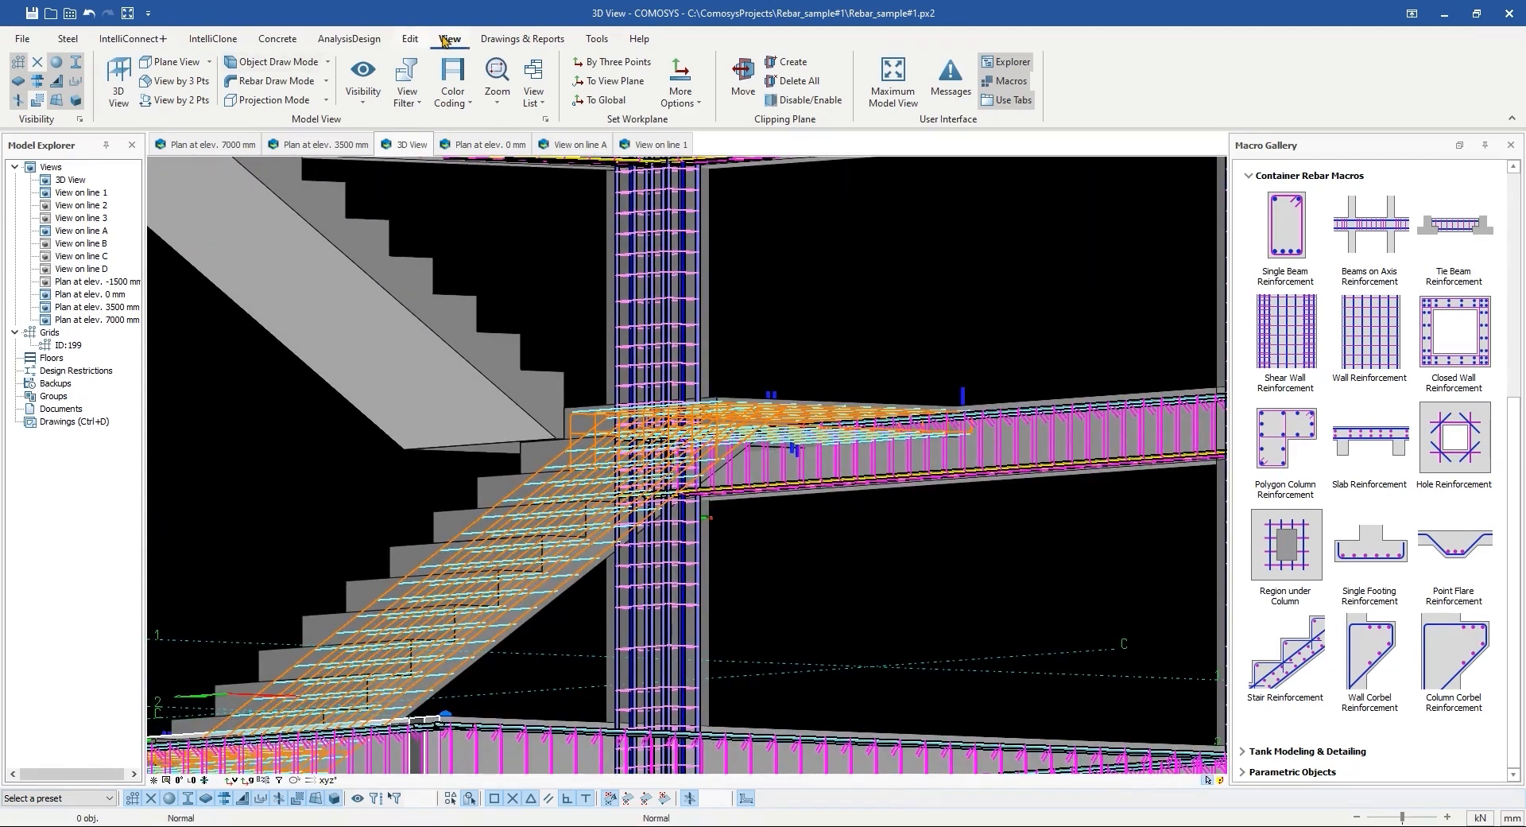
click(174, 100)
scroll(541, 392, up, 3)
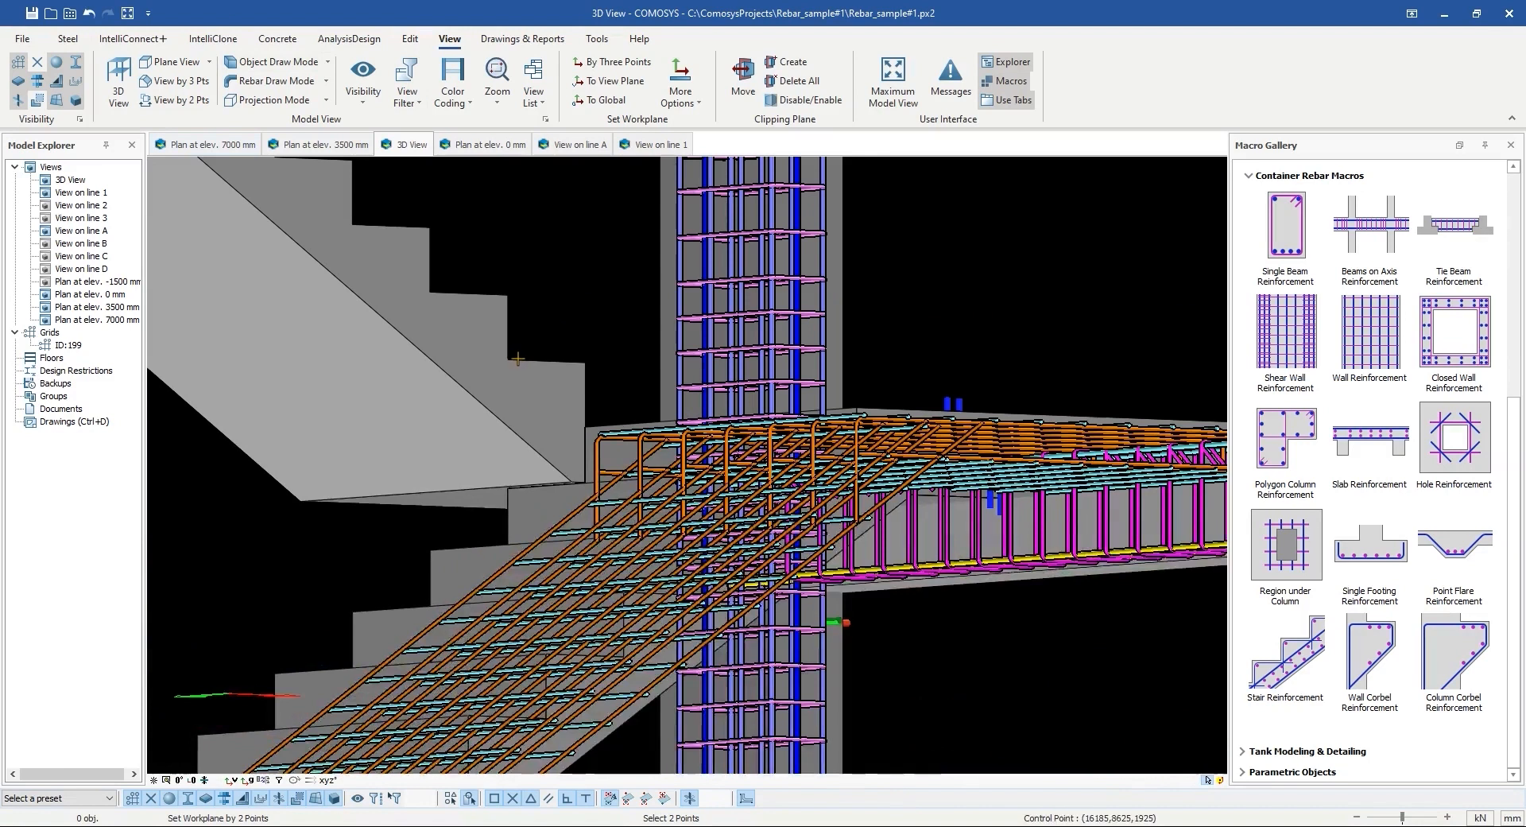
click(587, 363)
scroll(721, 502, up, 5)
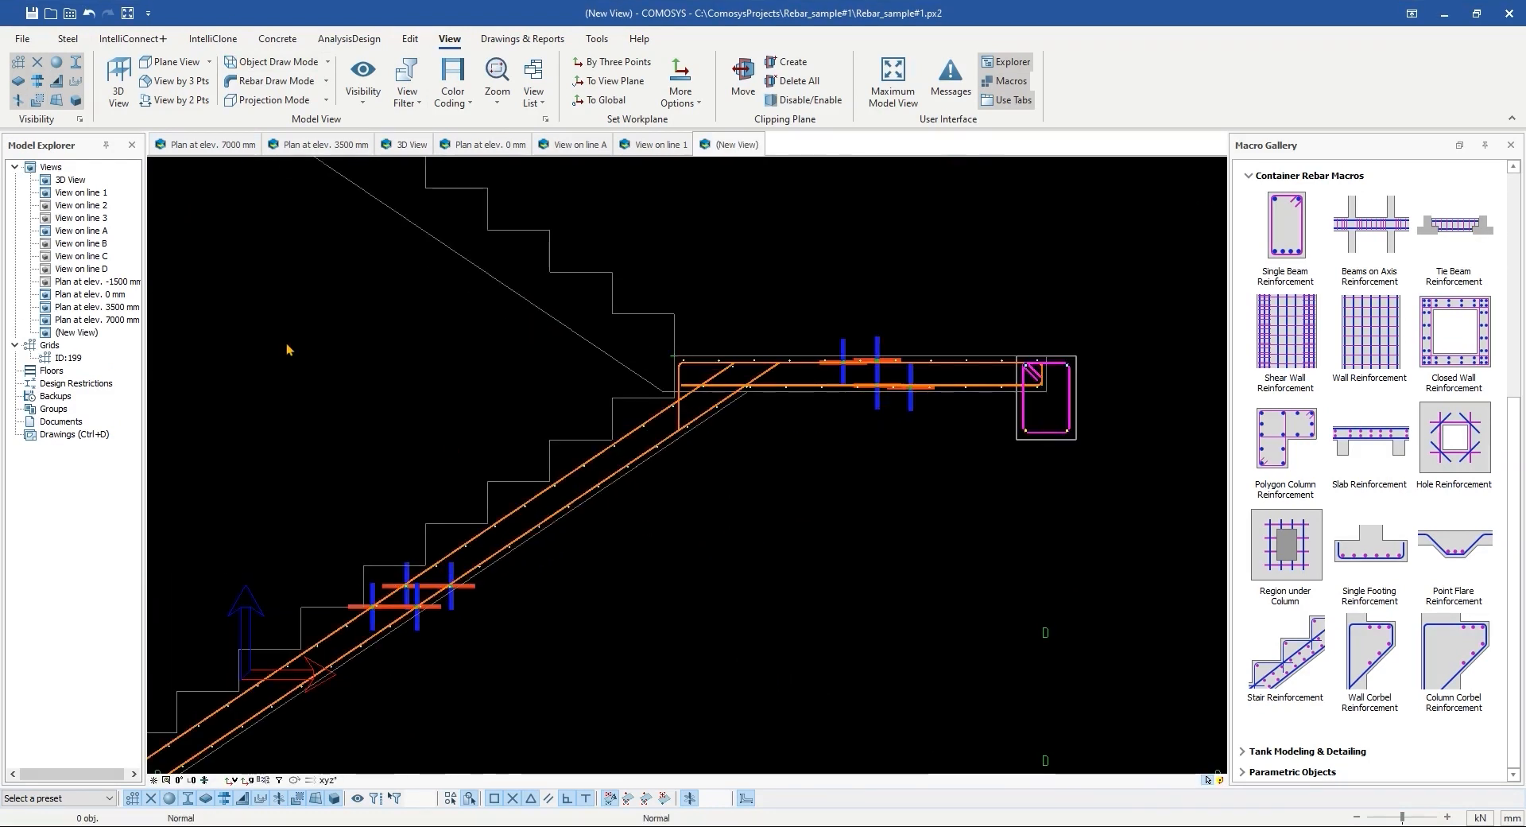
click(20, 102)
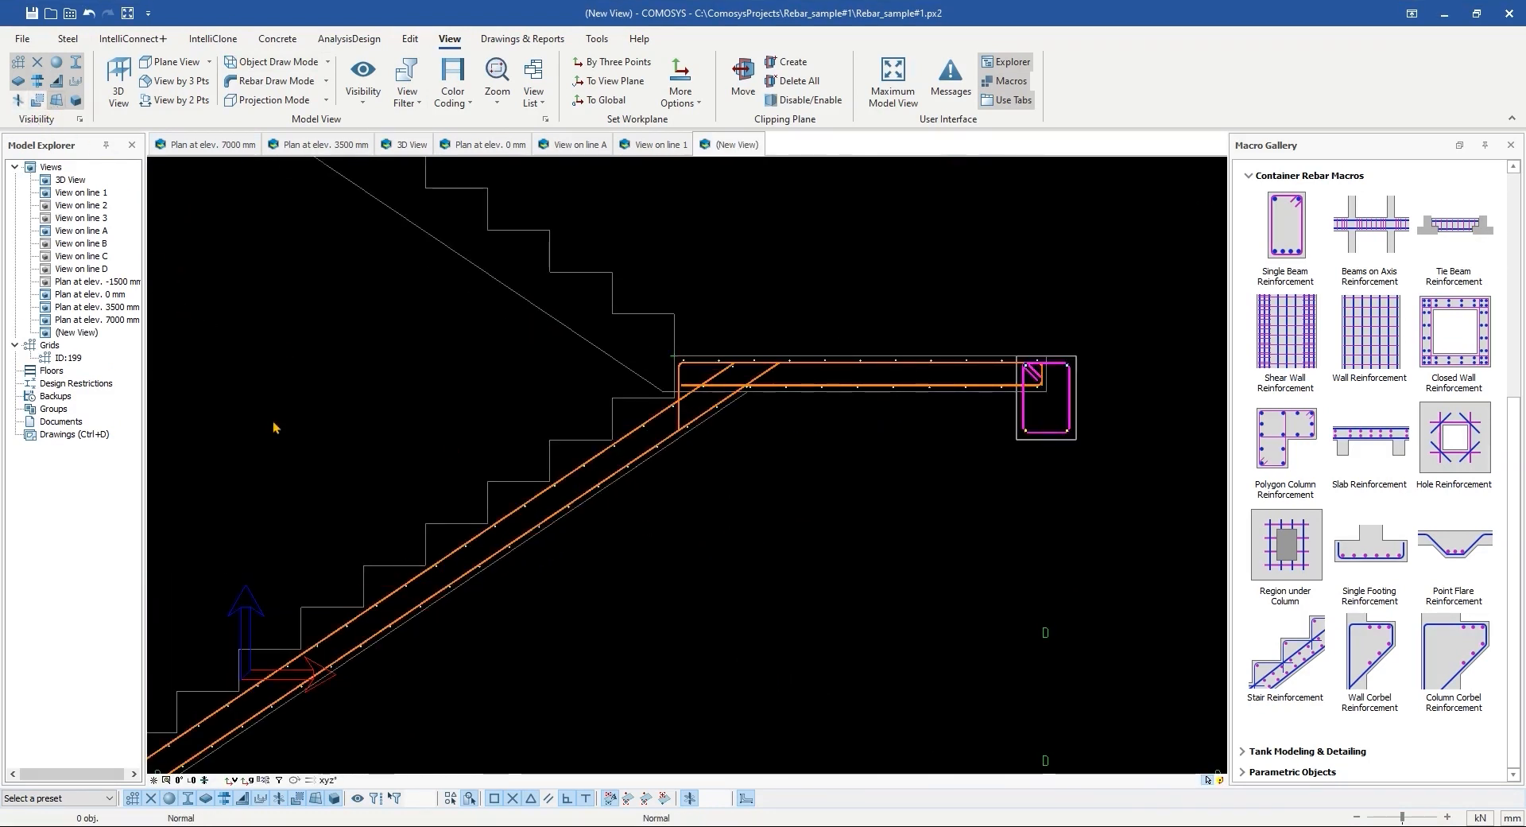
Step: Examine the stair rebar in section at the upper landing beam, along the flight and at the lower landing beam
scroll(1037, 399, up, 3)
middle_drag(1038, 400, 991, 420)
middle_drag(652, 437, 680, 451)
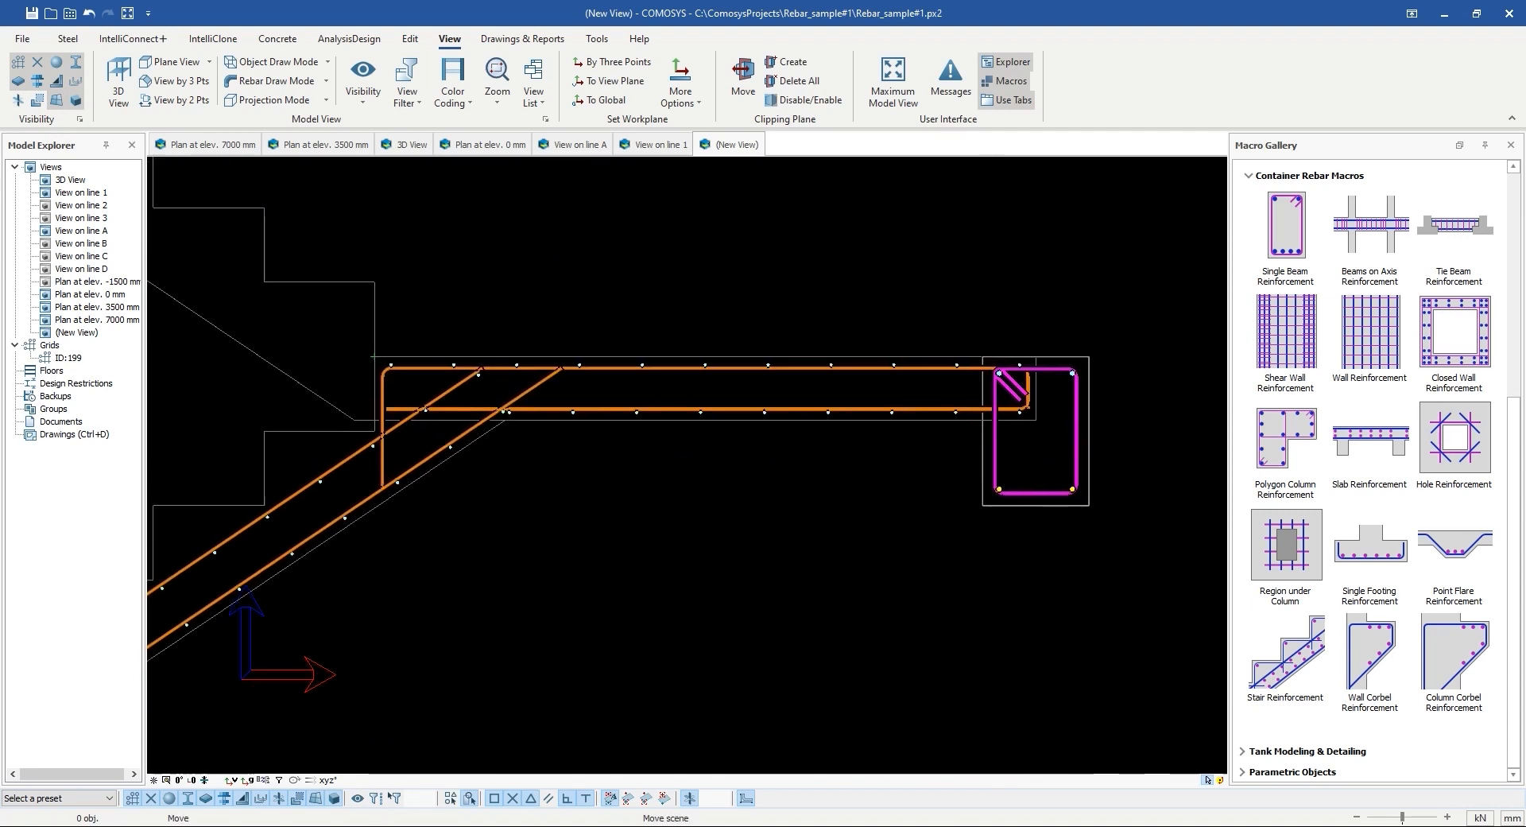
scroll(996, 377, up, 4)
middle_drag(555, 432, 792, 426)
middle_drag(497, 447, 856, 430)
middle_drag(440, 460, 755, 433)
scroll(699, 406, down, 2)
middle_drag(514, 513, 713, 337)
scroll(645, 397, down, 1)
middle_drag(511, 457, 767, 266)
middle_drag(494, 540, 865, 364)
middle_drag(525, 477, 747, 390)
middle_drag(406, 612, 757, 576)
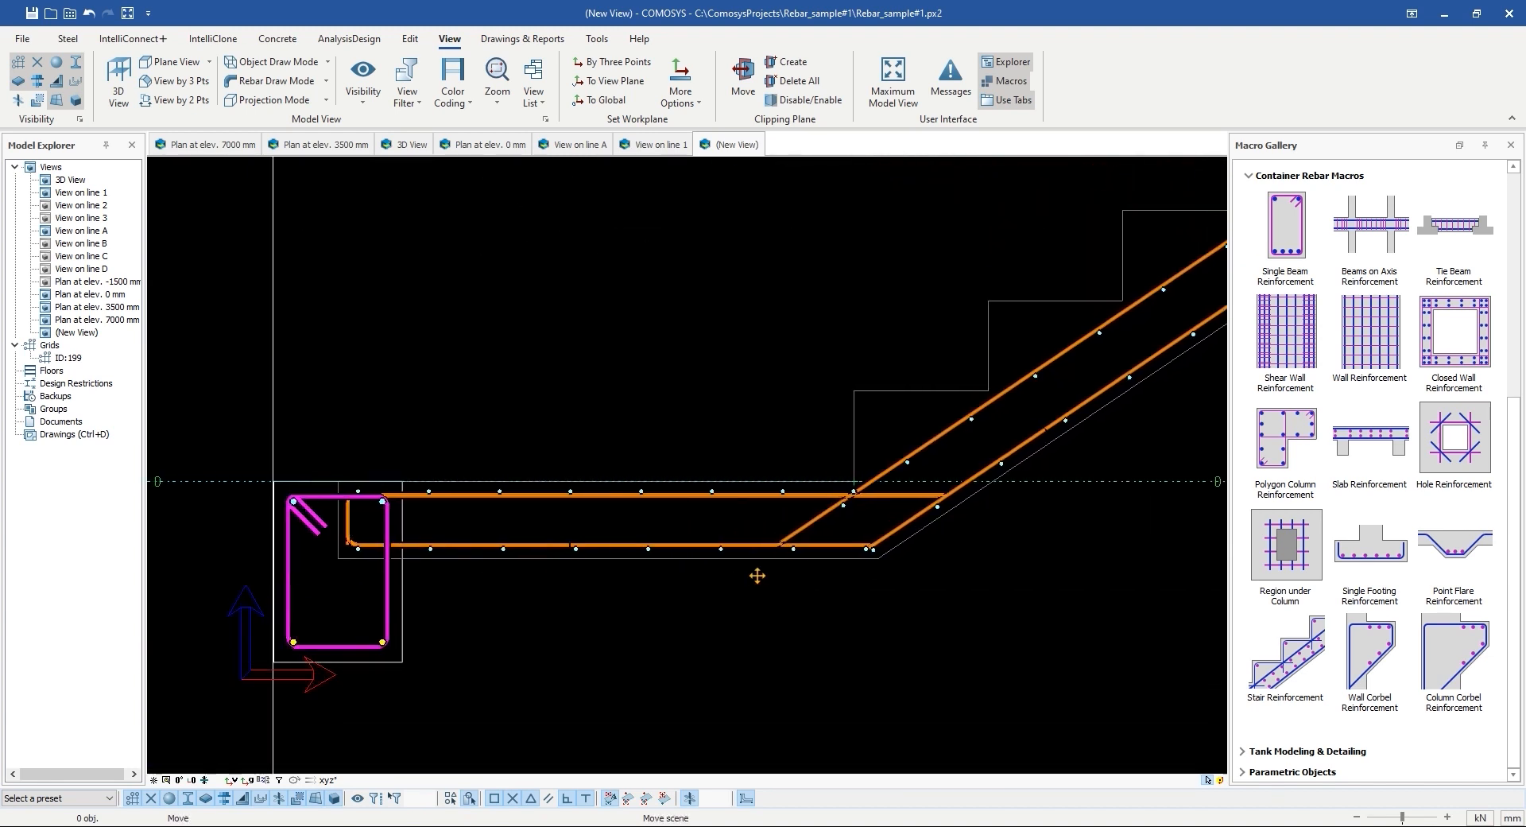
middle_drag(846, 526, 816, 519)
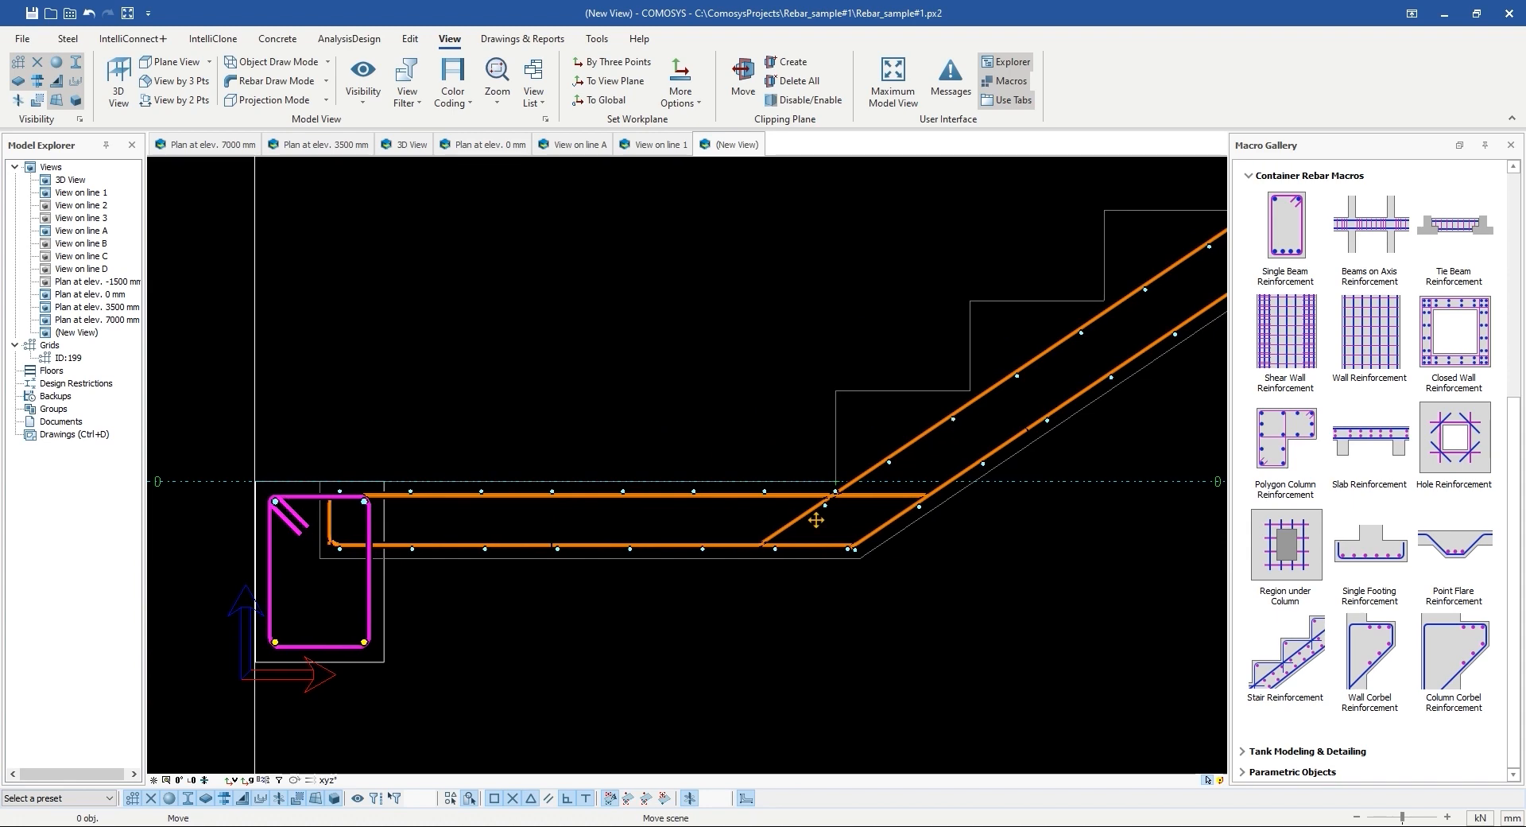
Step: Save the project and return to the 3D view with the upper stair flight accessible
click(32, 13)
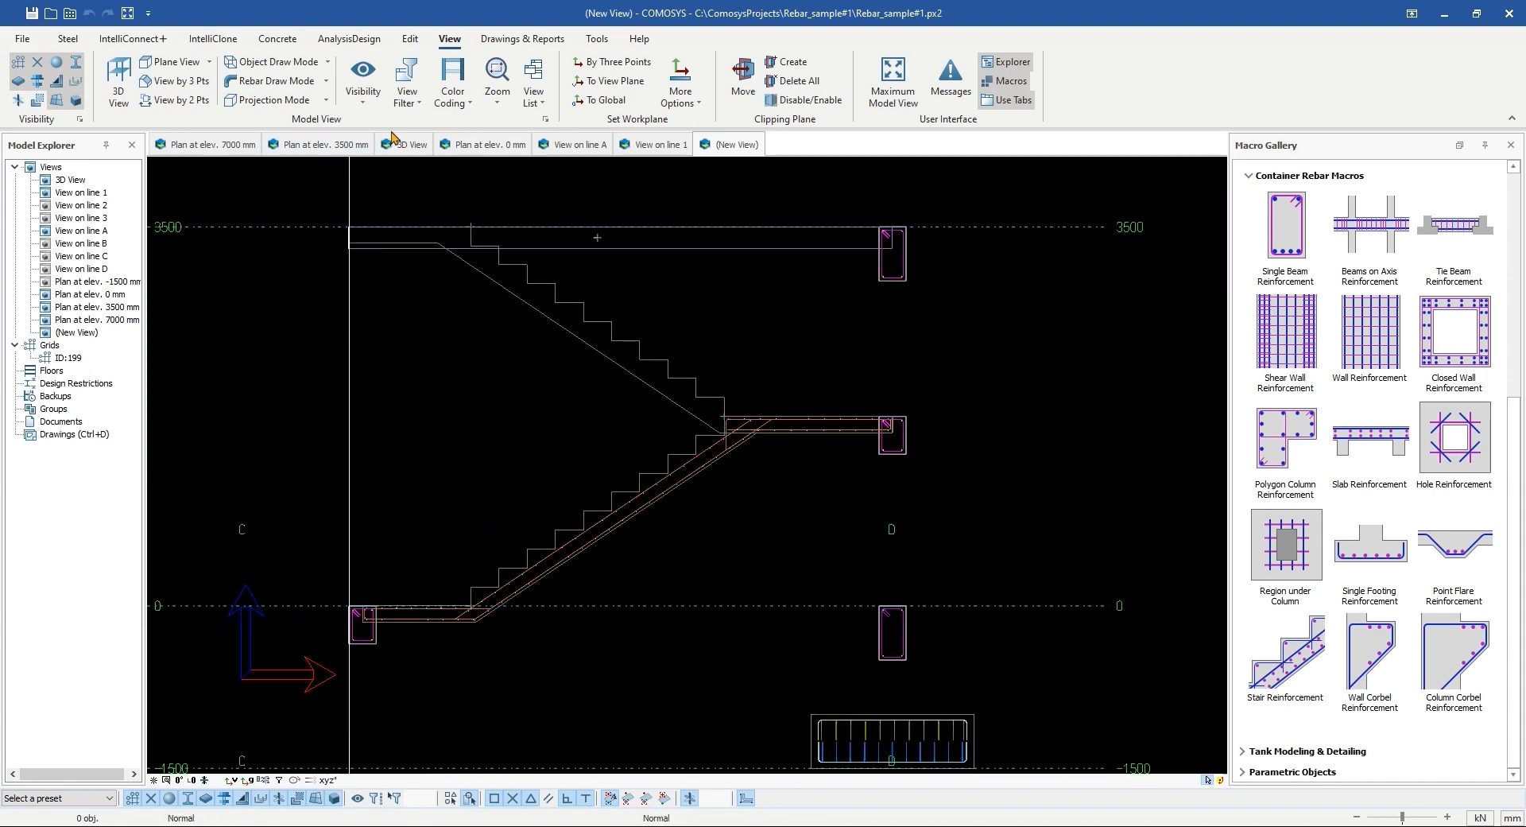
click(408, 147)
shift+middle_drag(535, 473, 857, 525)
scroll(866, 521, up, 3)
shift+middle_drag(877, 340, 811, 493)
scroll(583, 502, down, 4)
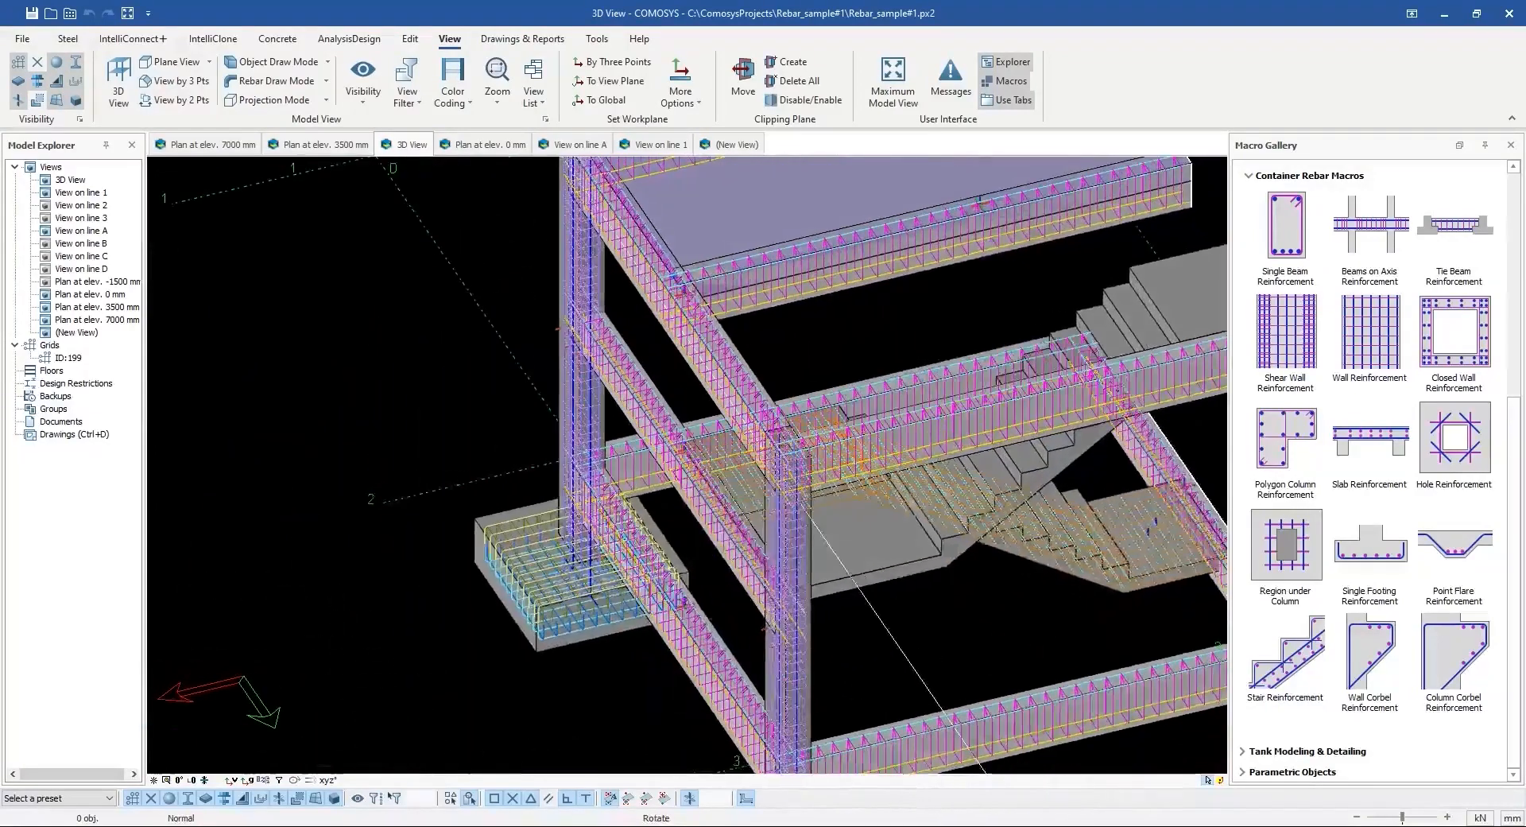
middle_drag(1208, 521, 974, 587)
Step: Apply Stair Reinforcement to the upper stair flight
click(1297, 656)
scroll(819, 545, up, 3)
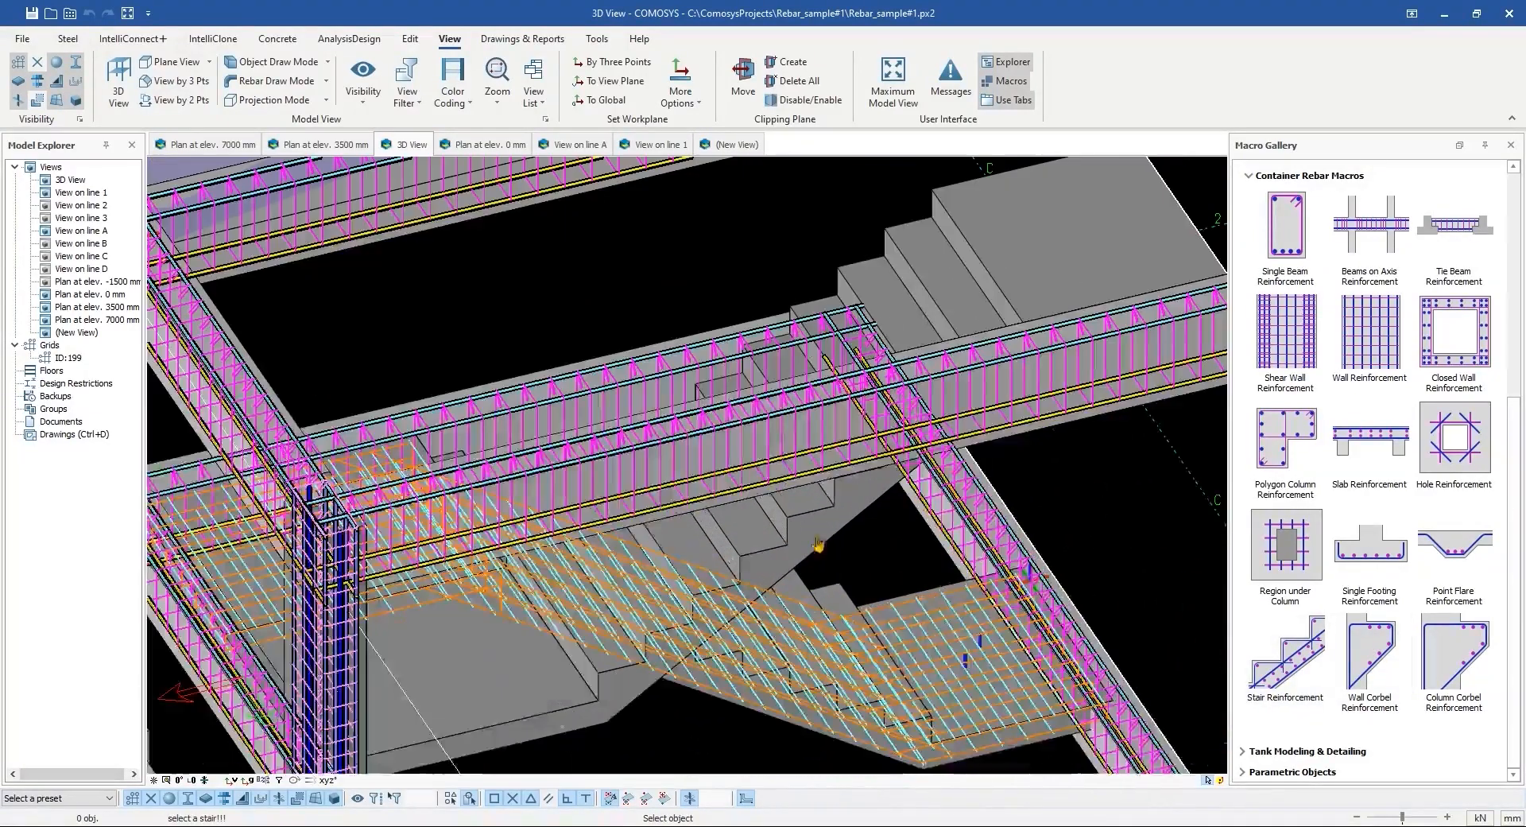
click(812, 529)
right_click(811, 528)
click(596, 270)
scroll(597, 269, down, 4)
shift+middle_drag(596, 270, 325, 205)
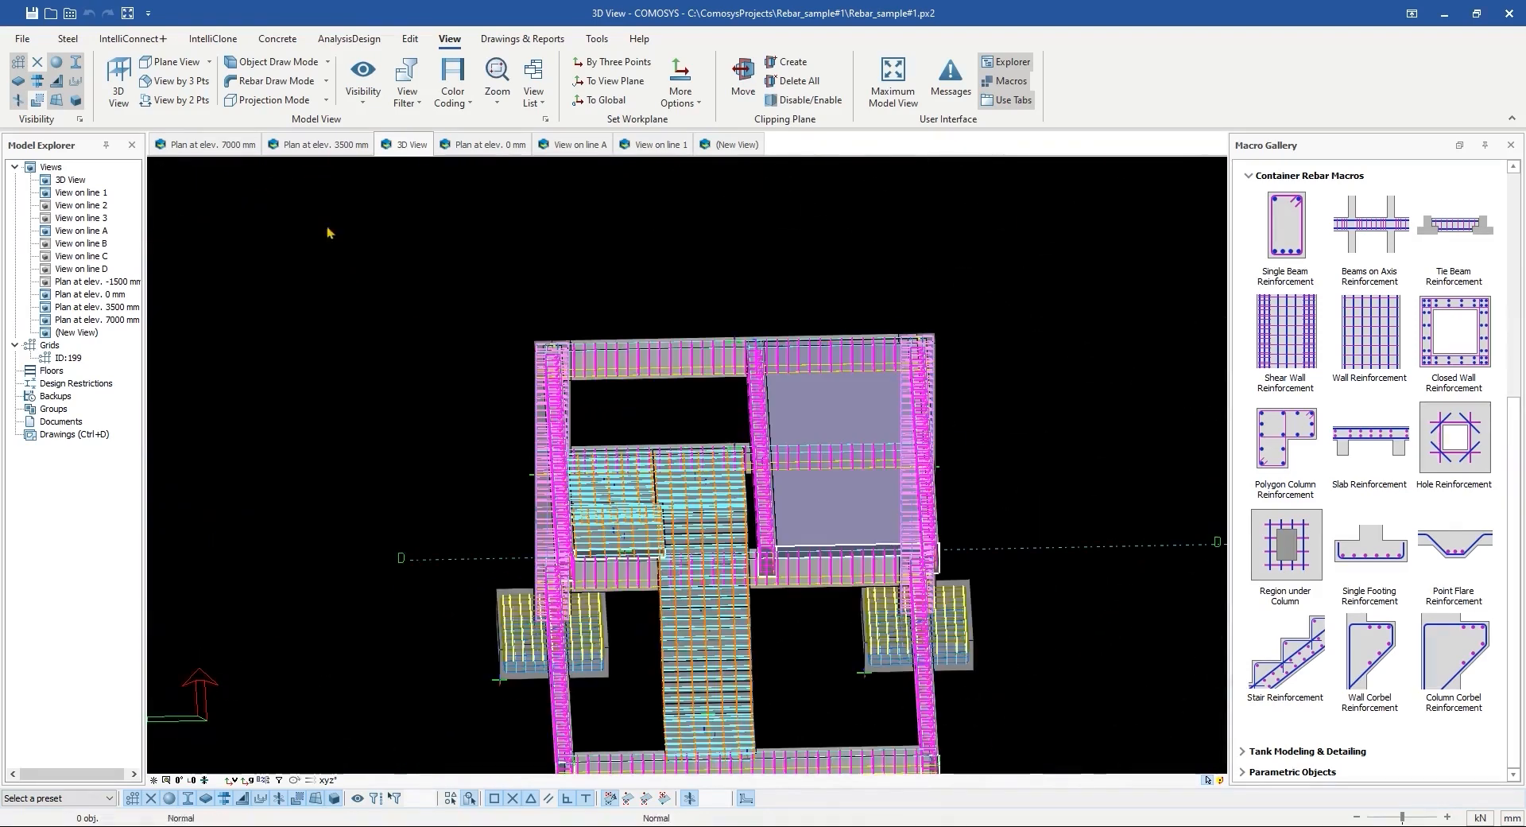
Step: Go to the new stair section view and rename it Stairs
click(723, 144)
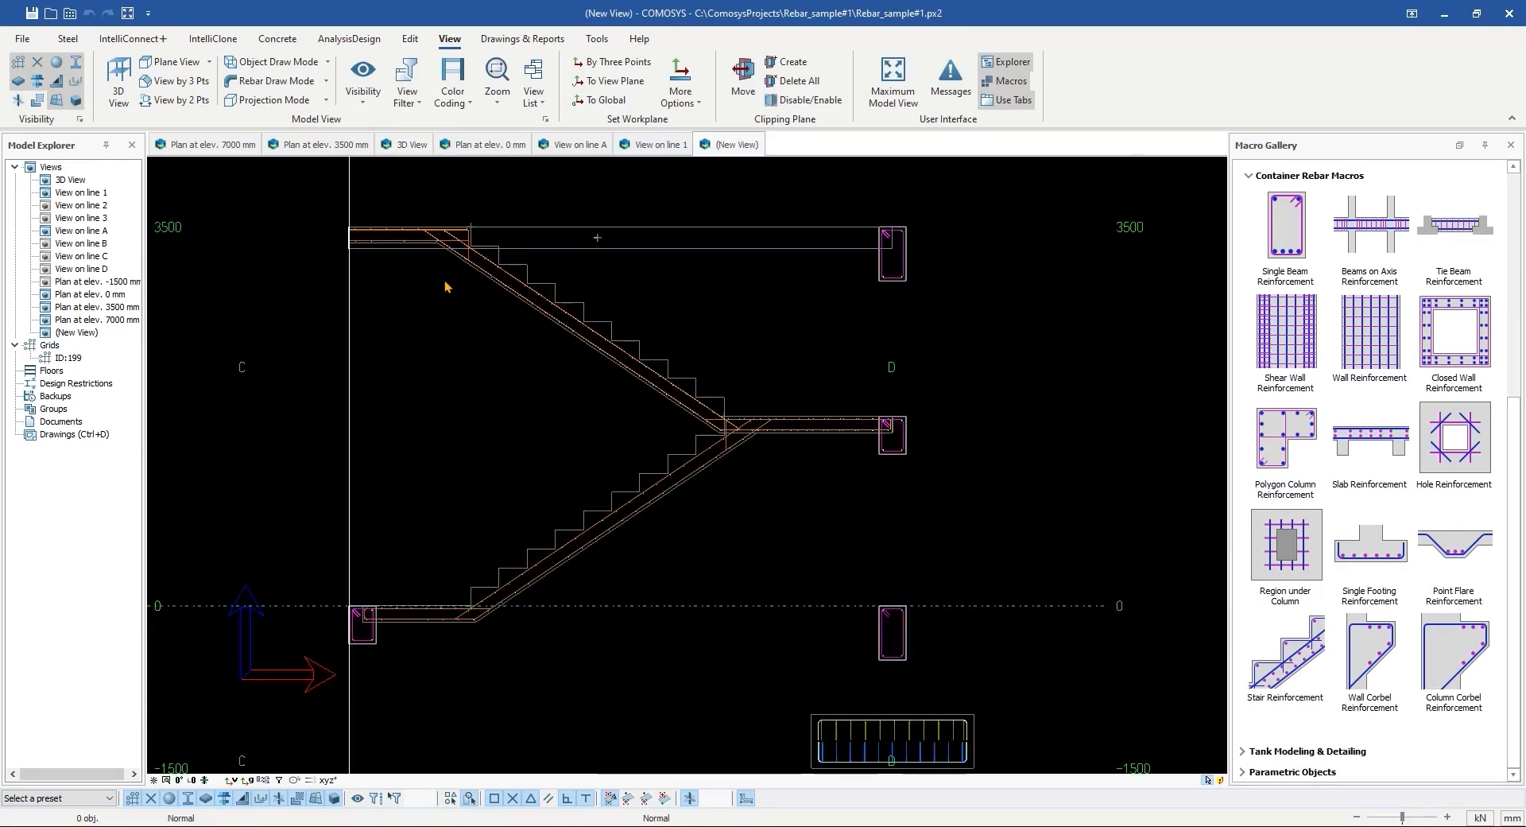
right_click(74, 333)
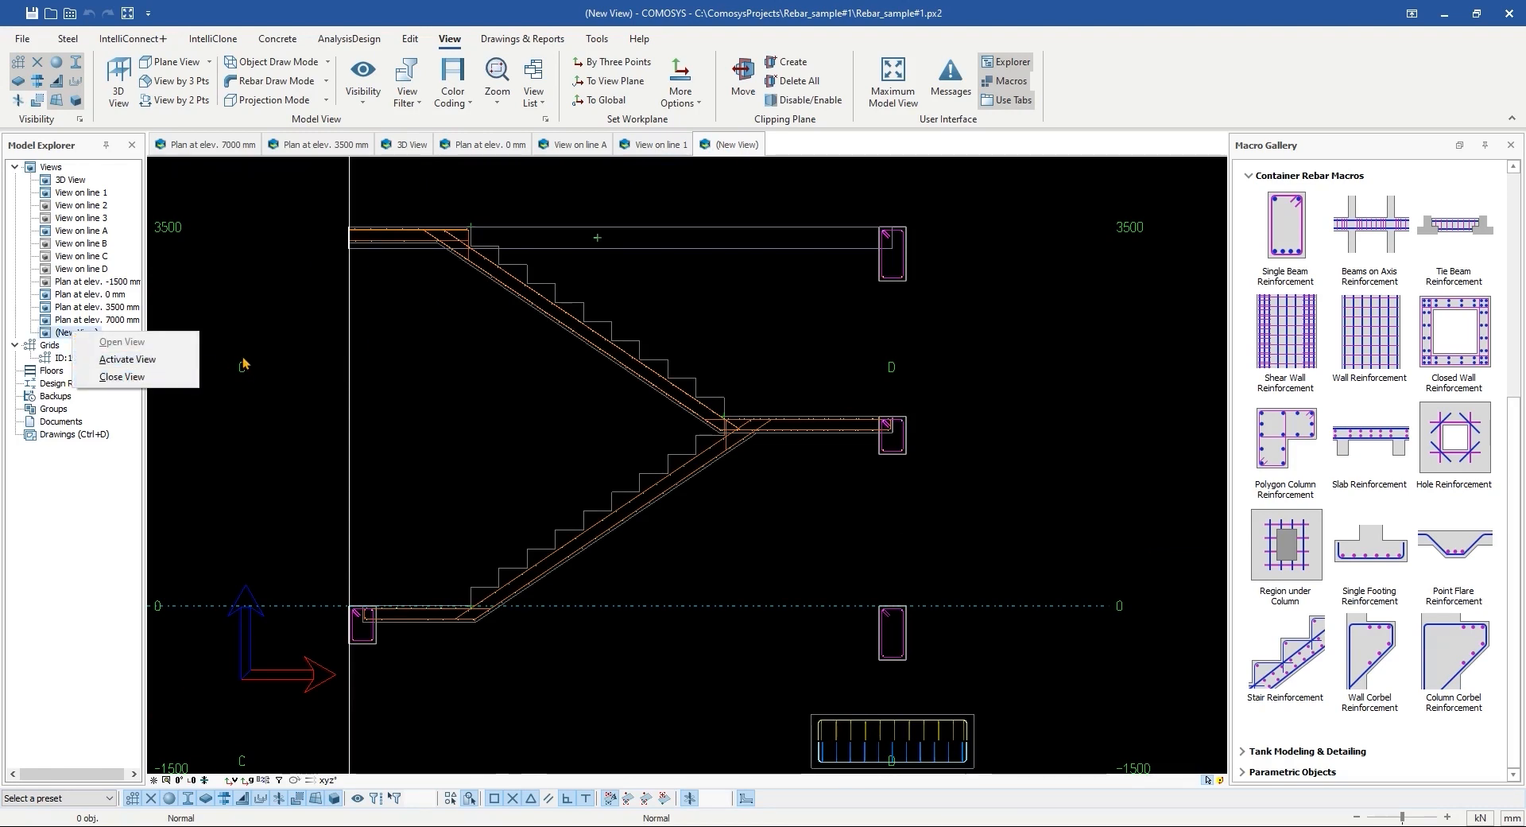
click(132, 376)
click(67, 334)
text(Stairs)
key(Return)
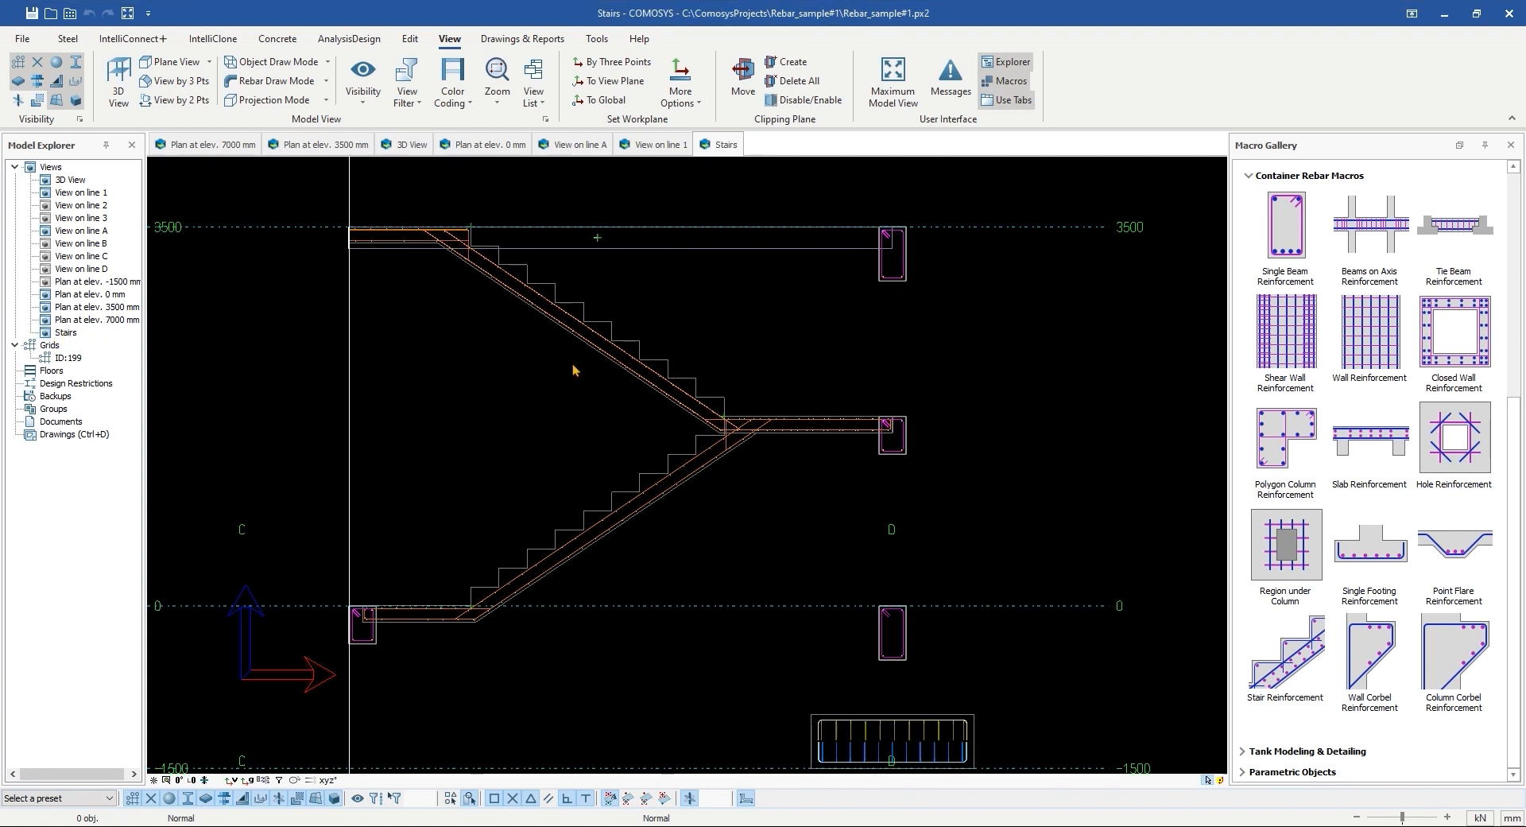
Step: Examine the upper stair flight's reinforcement at the mid-landing and upper landing in the Stairs section, and save the project
scroll(627, 375, up, 6)
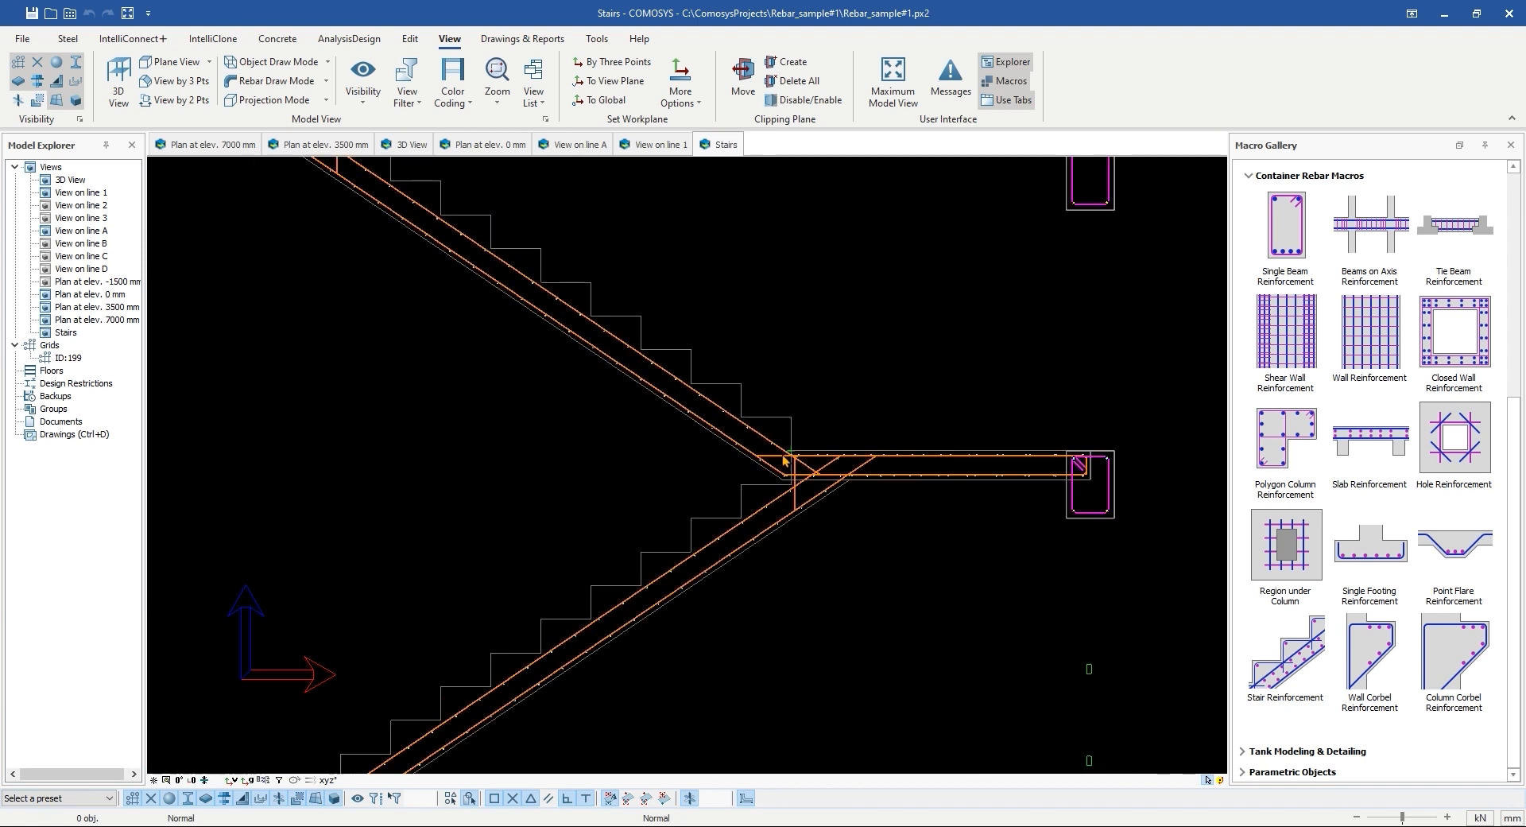
middle_drag(705, 436, 759, 546)
scroll(539, 368, down, 5)
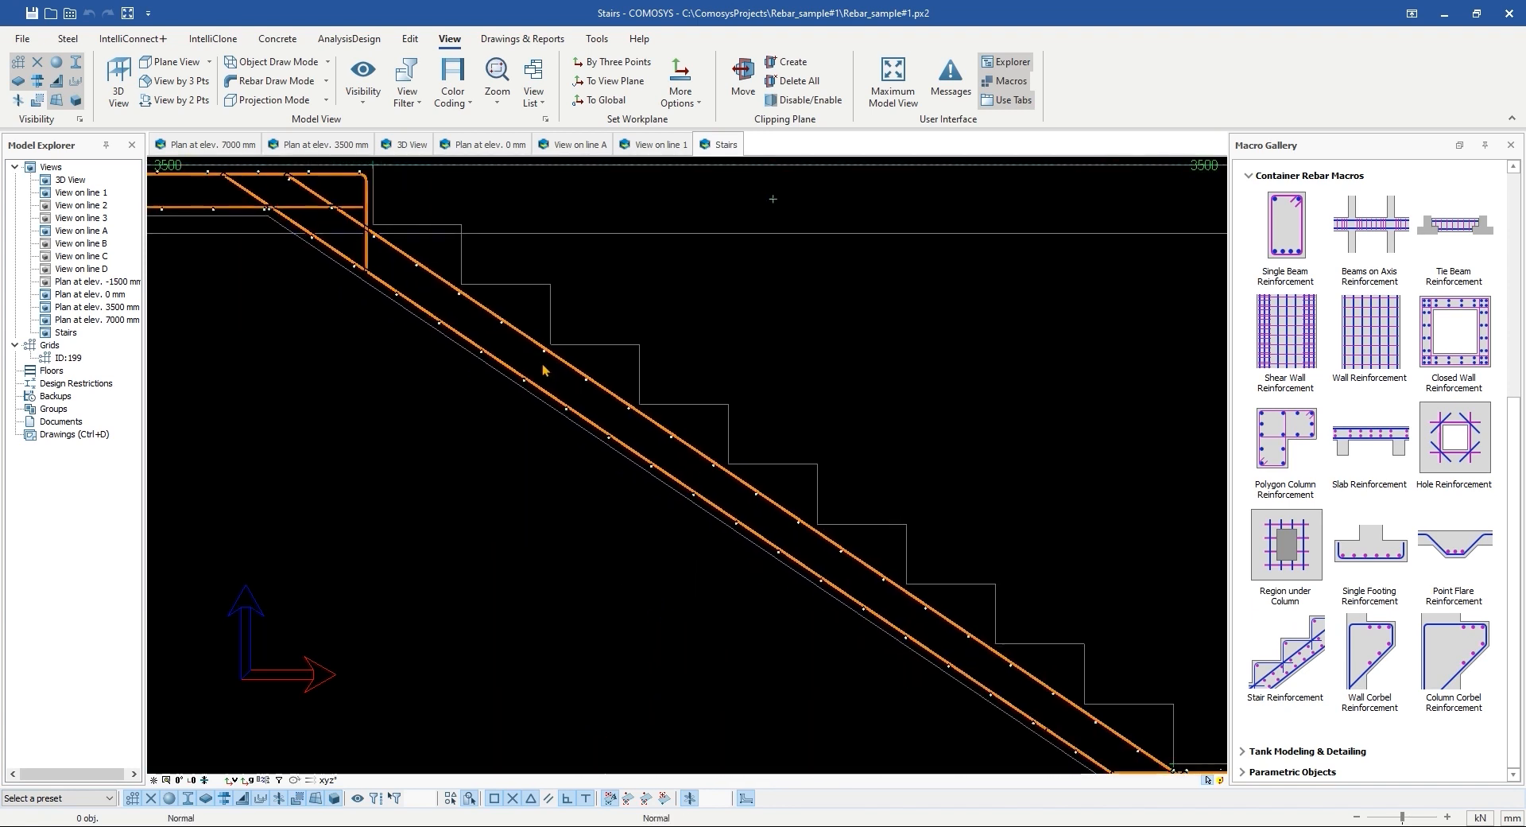
scroll(497, 401, down, 3)
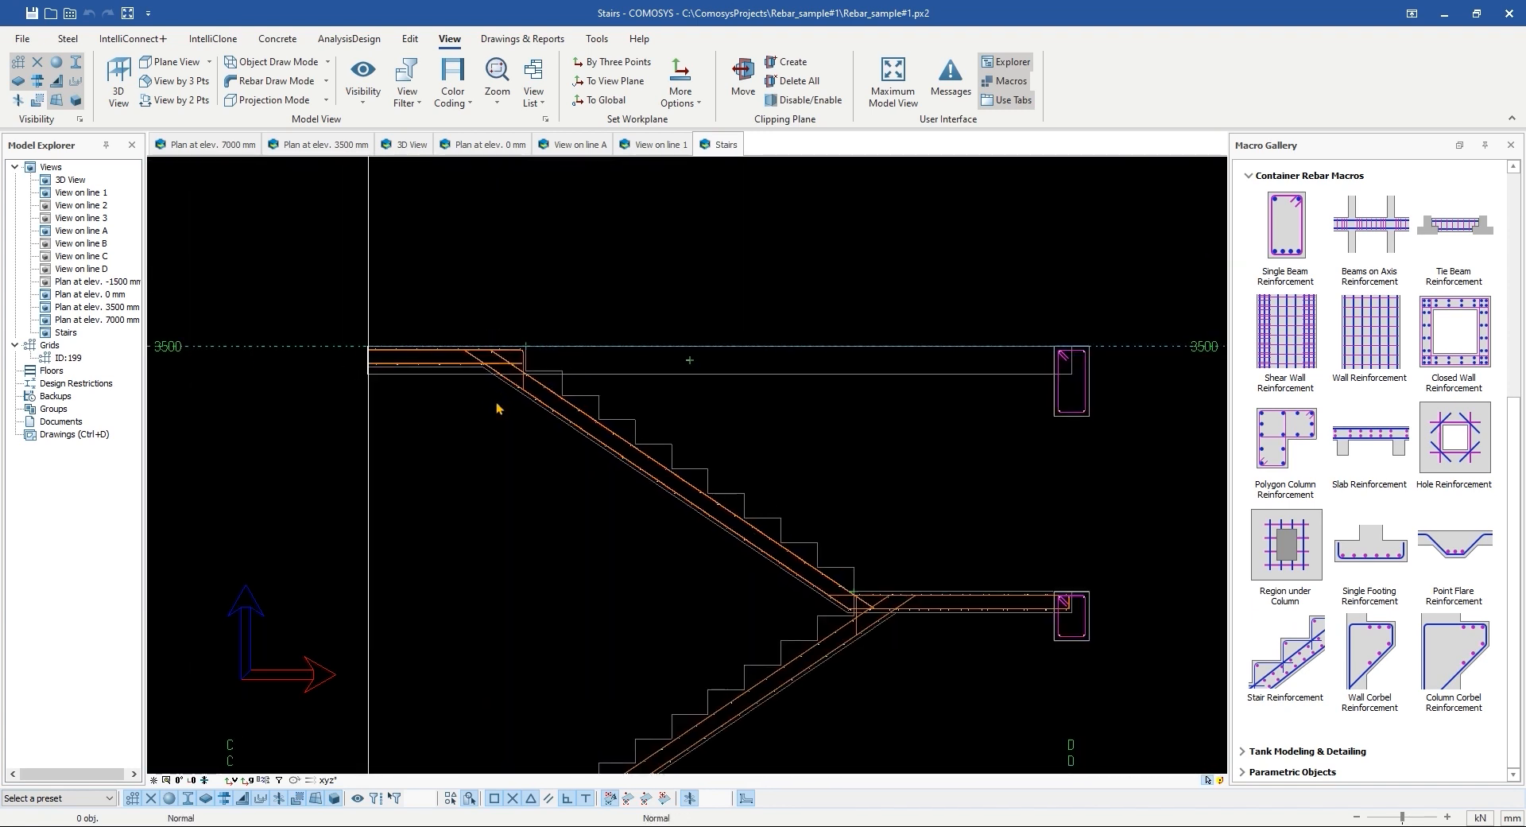
scroll(497, 407, down, 5)
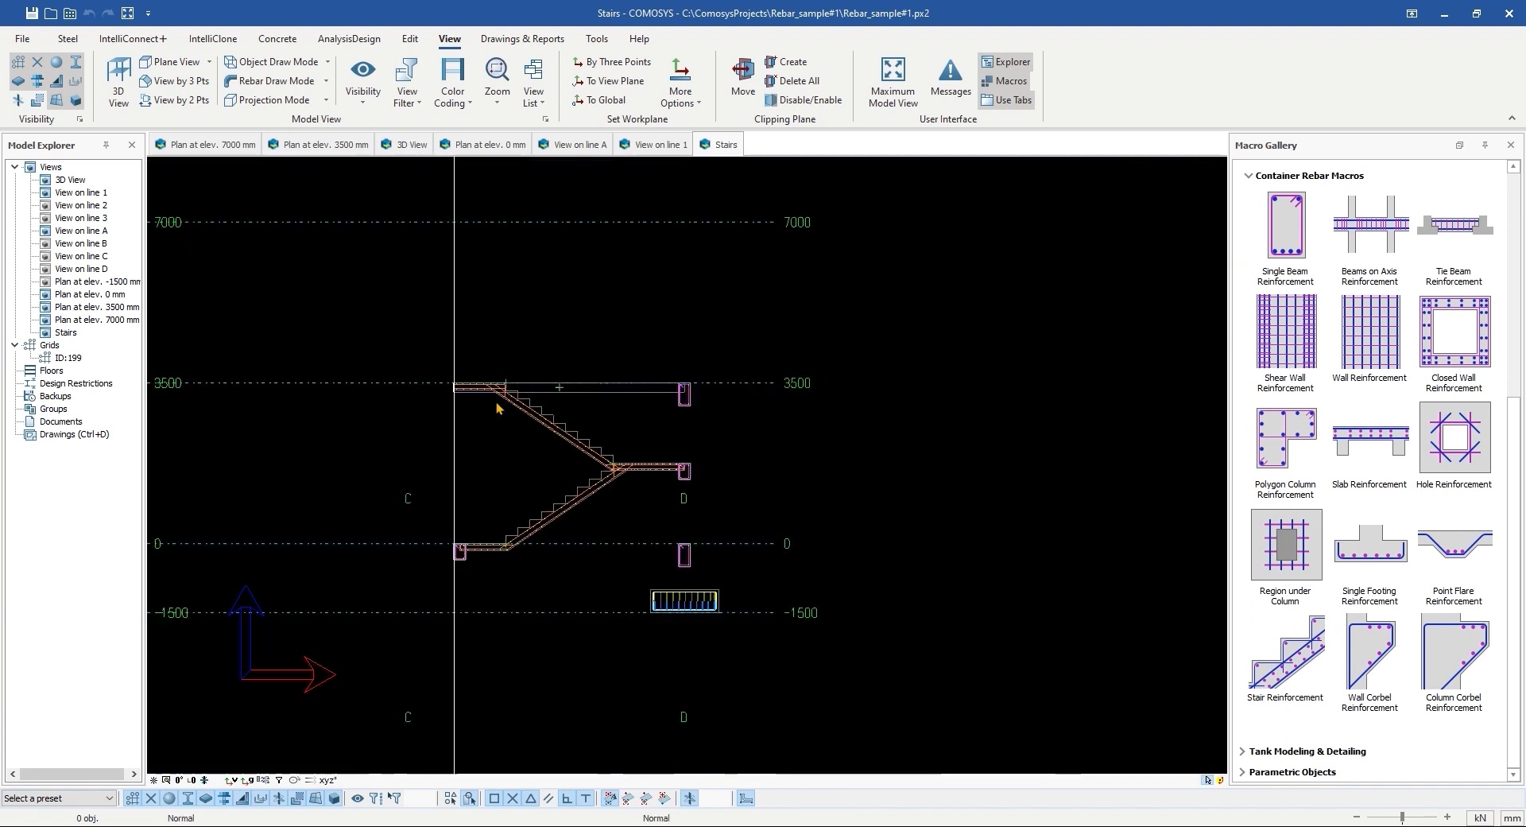
click(31, 14)
scroll(550, 462, down, 2)
Step: Return to the 3D view and delete all clipping planes so the whole frame is exposed
click(412, 145)
scroll(493, 365, down, 8)
scroll(518, 442, down, 3)
click(698, 378)
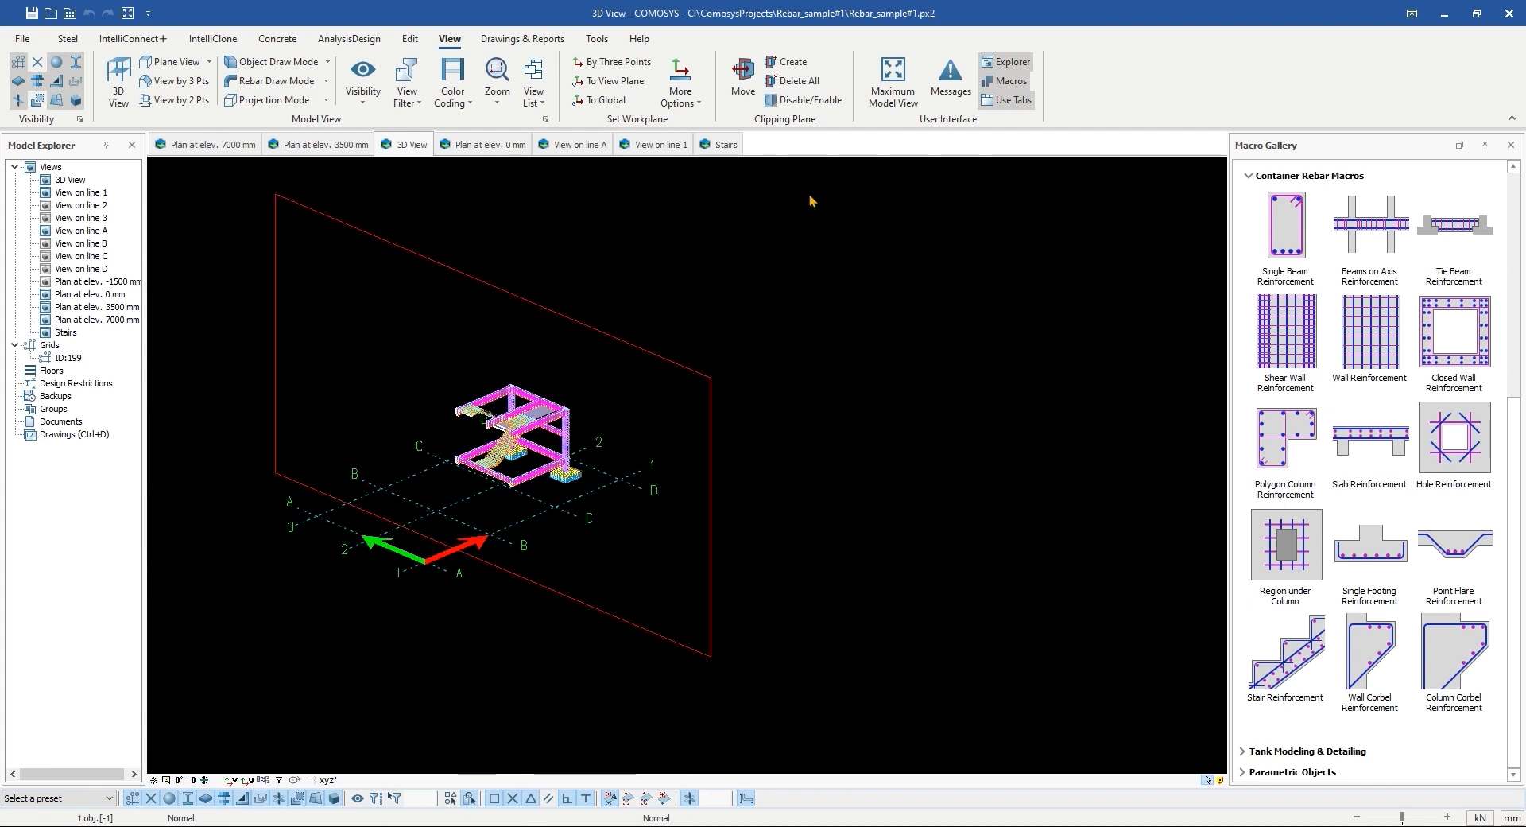
click(792, 80)
middle_drag(708, 292, 693, 299)
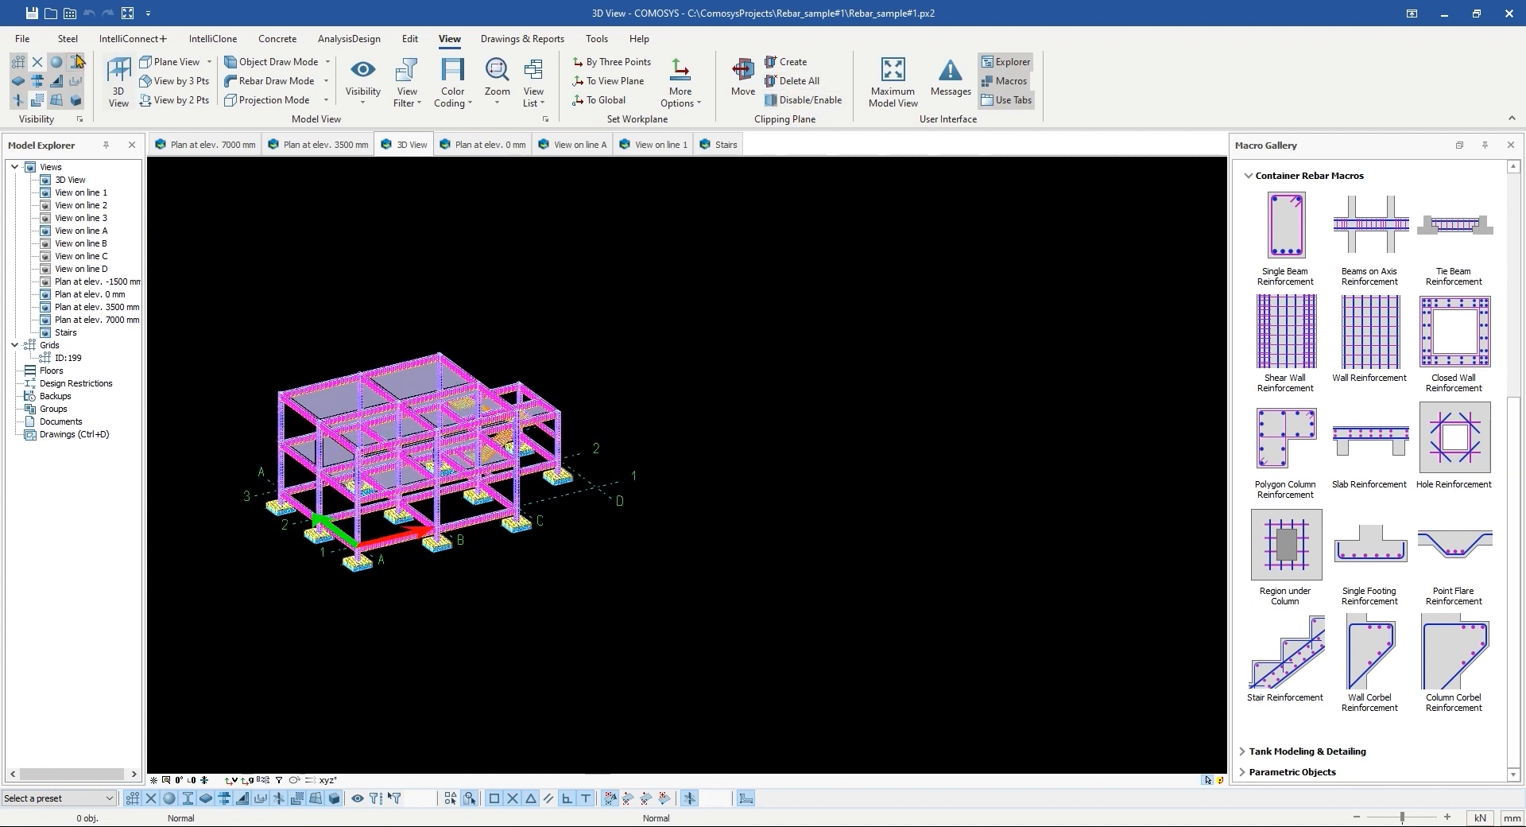
Step: Use Select Same Color Objects with a top-floor slab as the reference object
scroll(389, 488, up, 4)
middle_drag(783, 497, 655, 533)
scroll(651, 502, up, 1)
scroll(650, 502, down, 1)
middle_drag(666, 381, 658, 457)
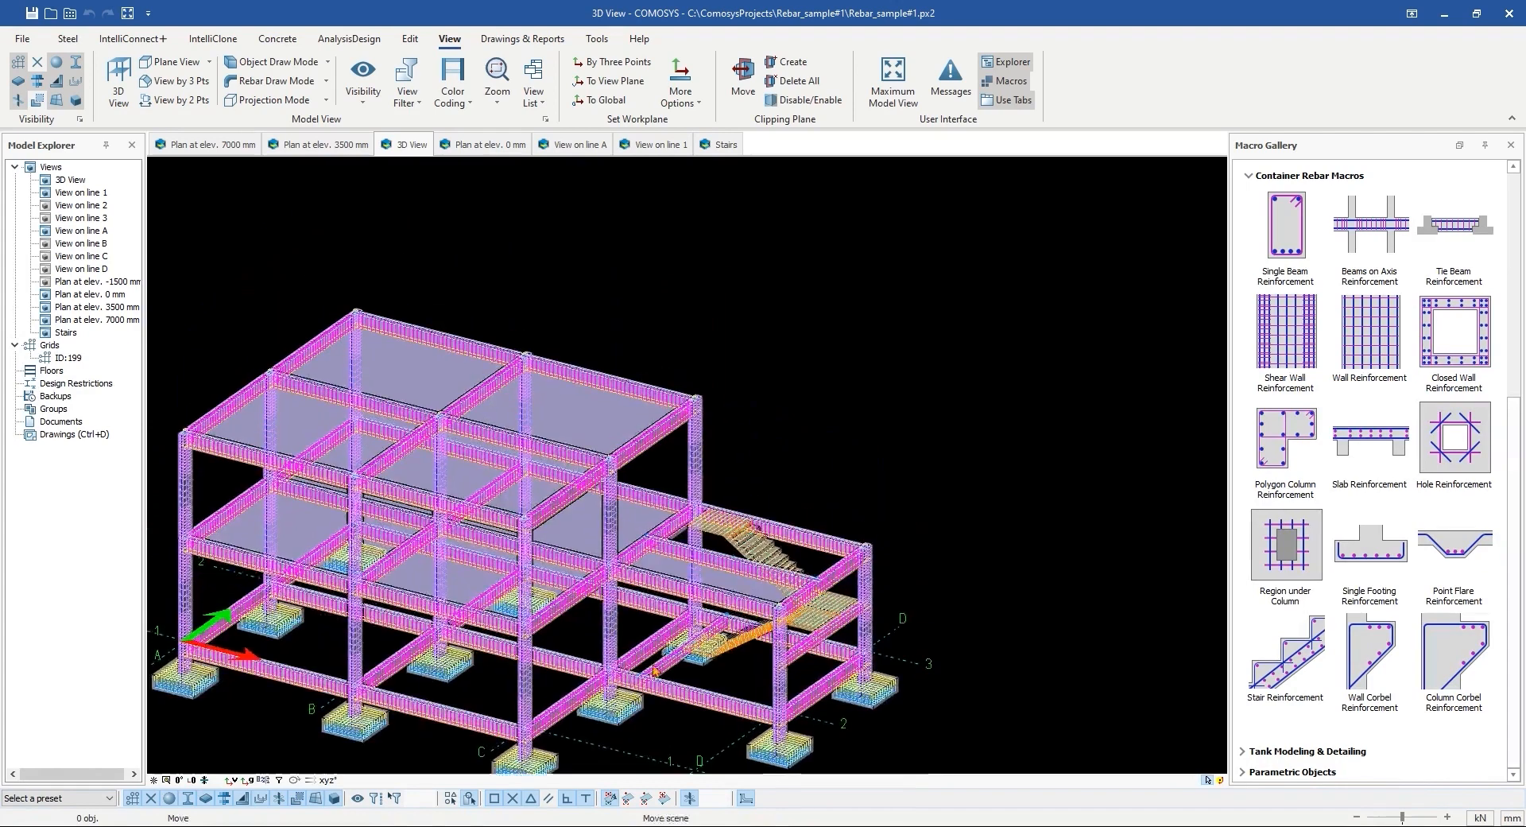
scroll(658, 457, up, 4)
scroll(659, 457, down, 3)
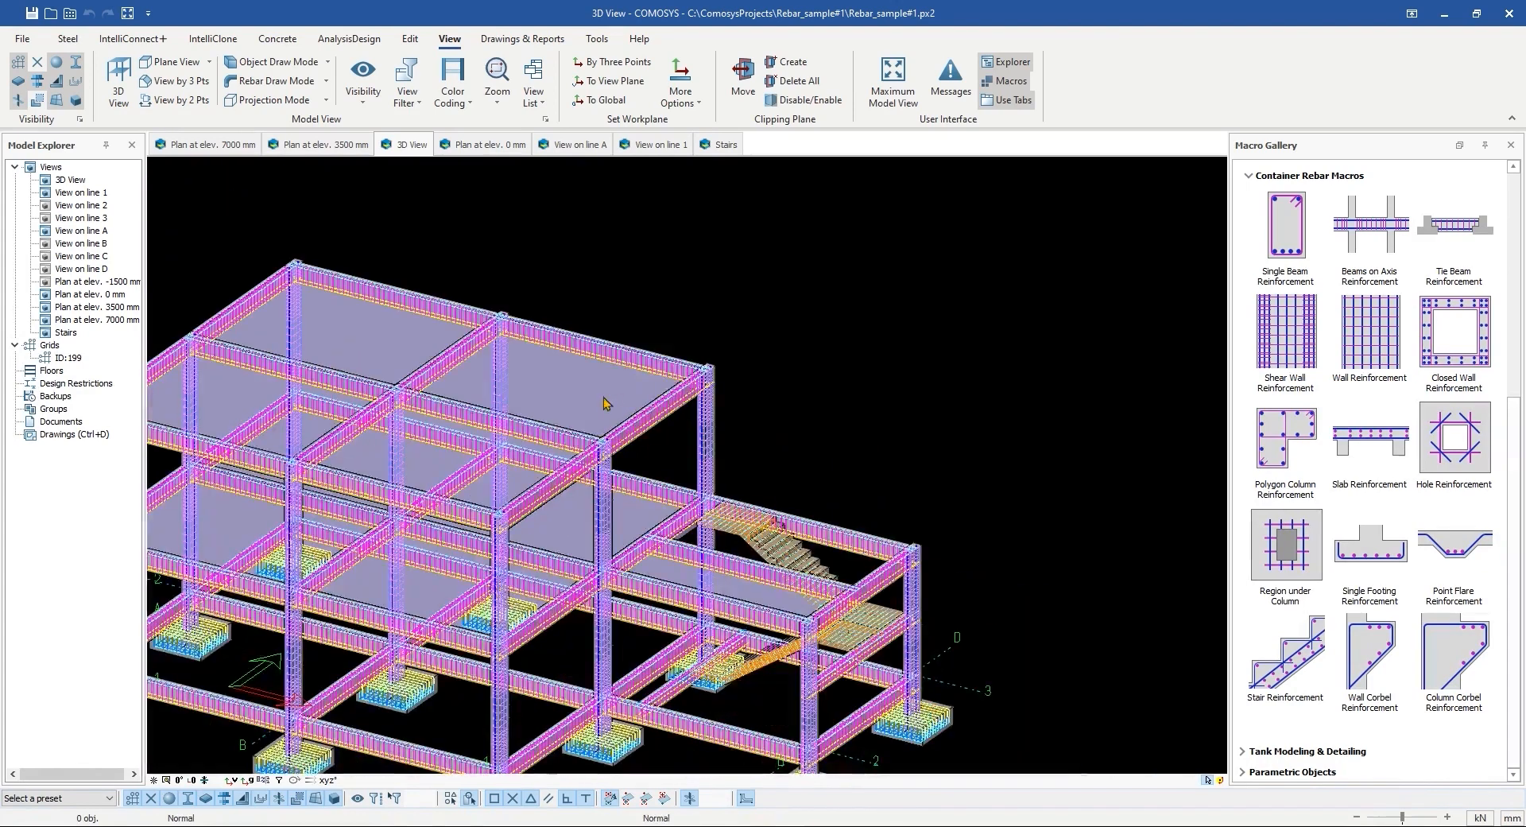
click(410, 38)
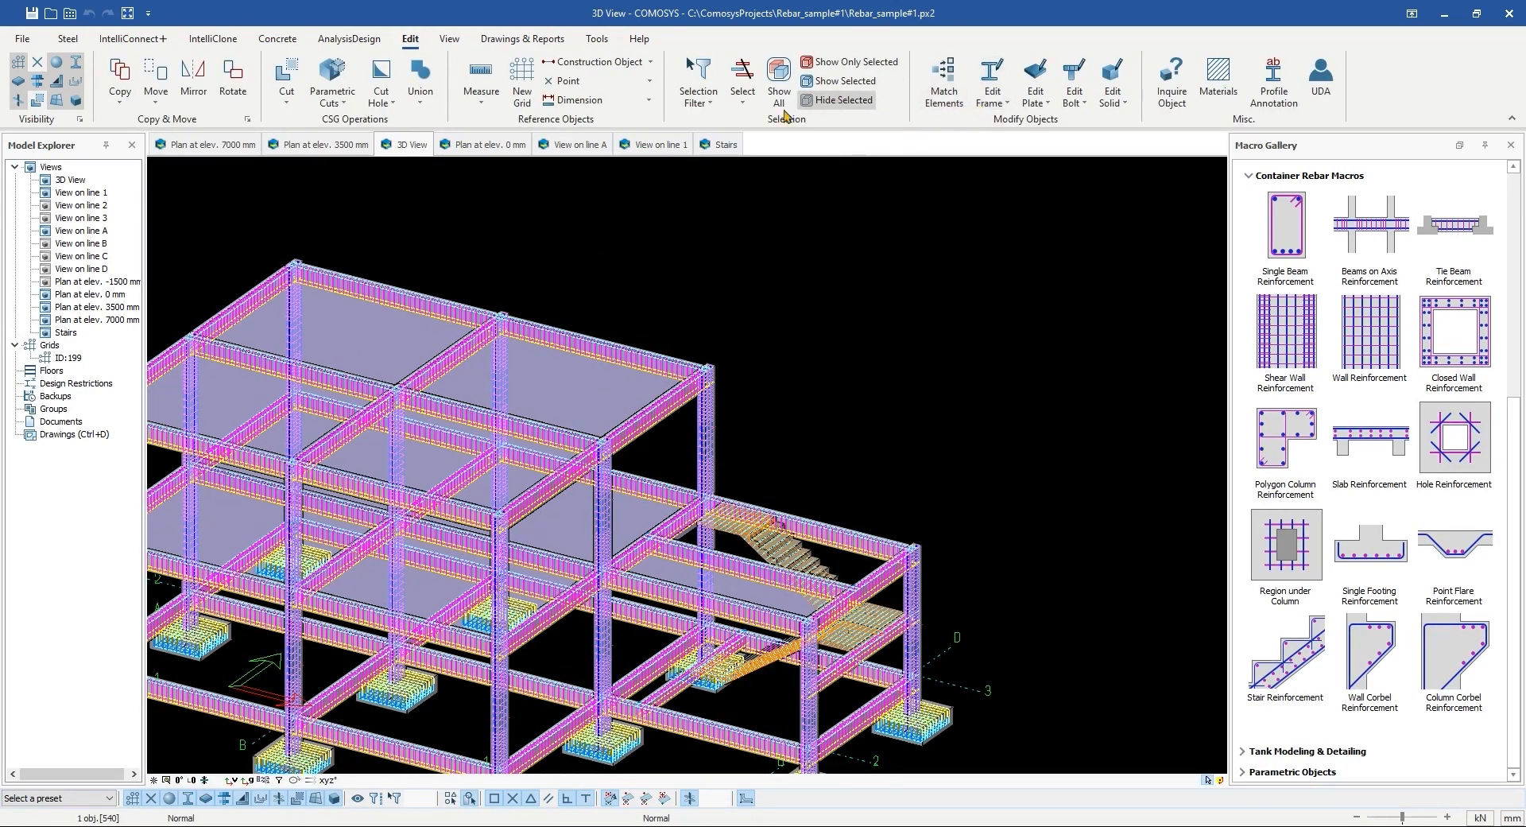
click(743, 89)
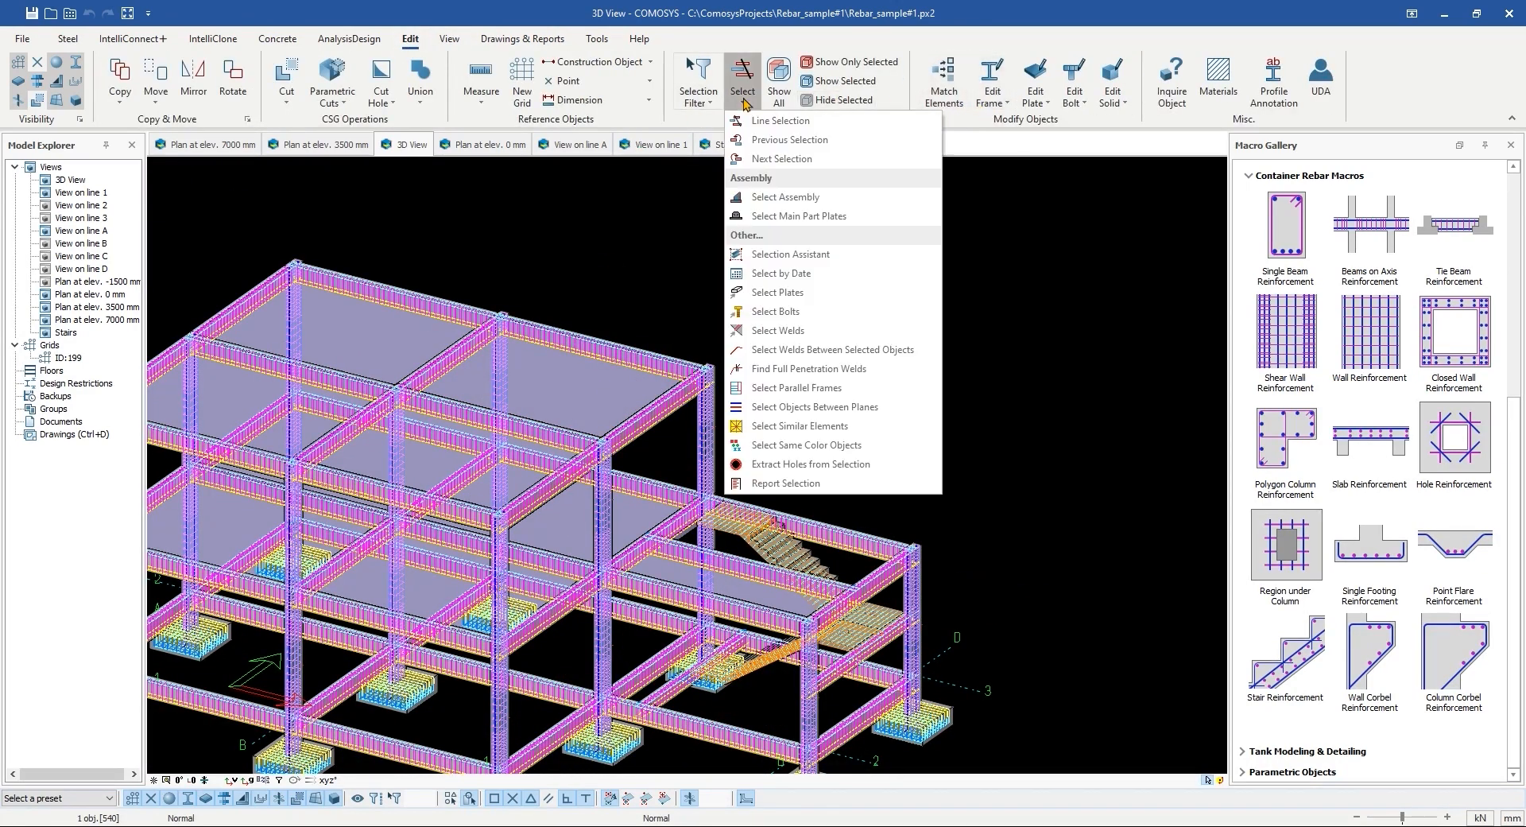
click(812, 453)
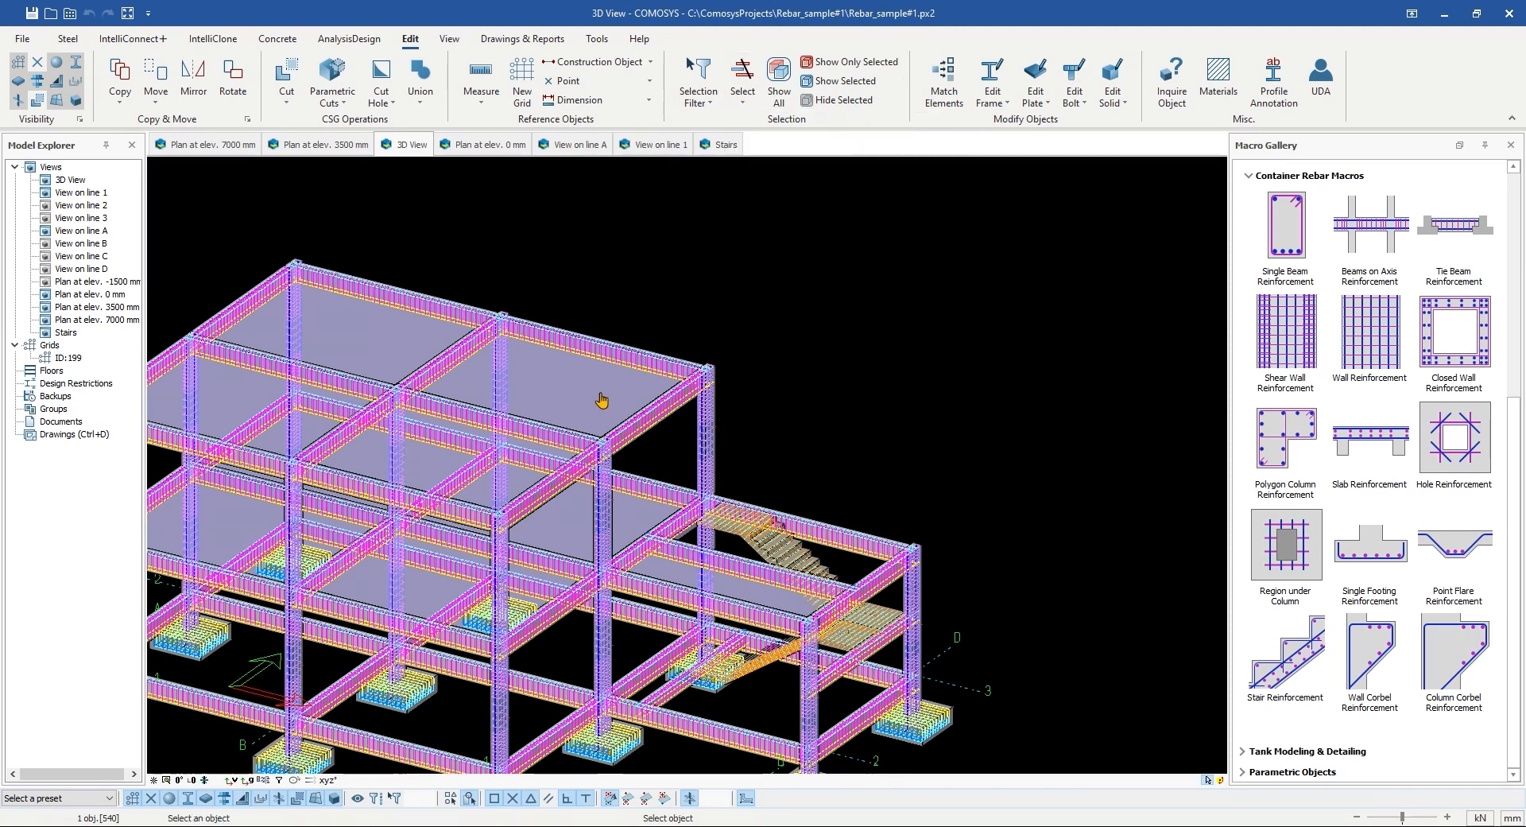
scroll(604, 401, down, 3)
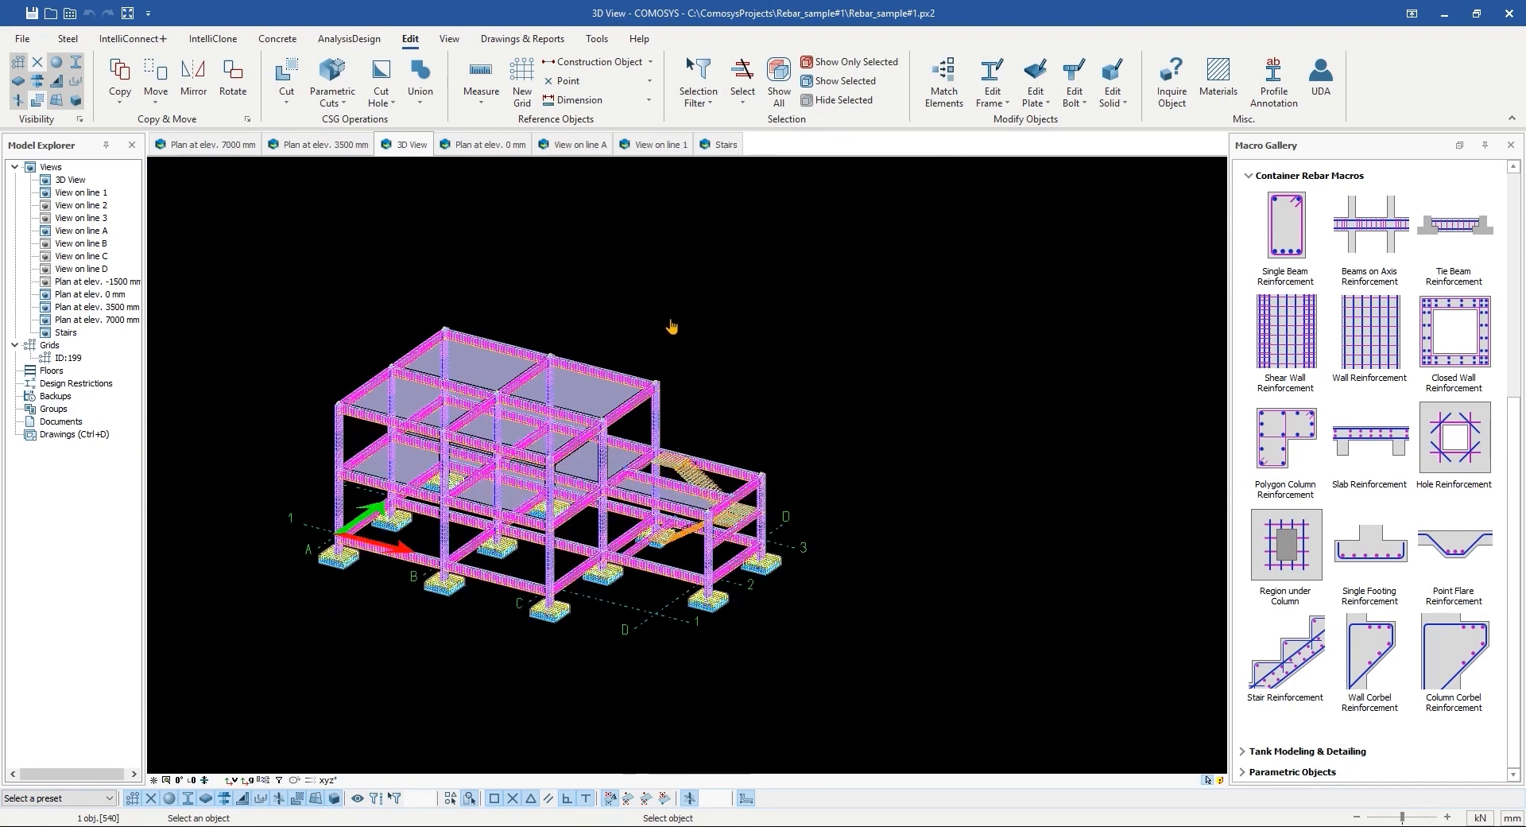
click(690, 798)
scroll(617, 441, up, 3)
click(581, 348)
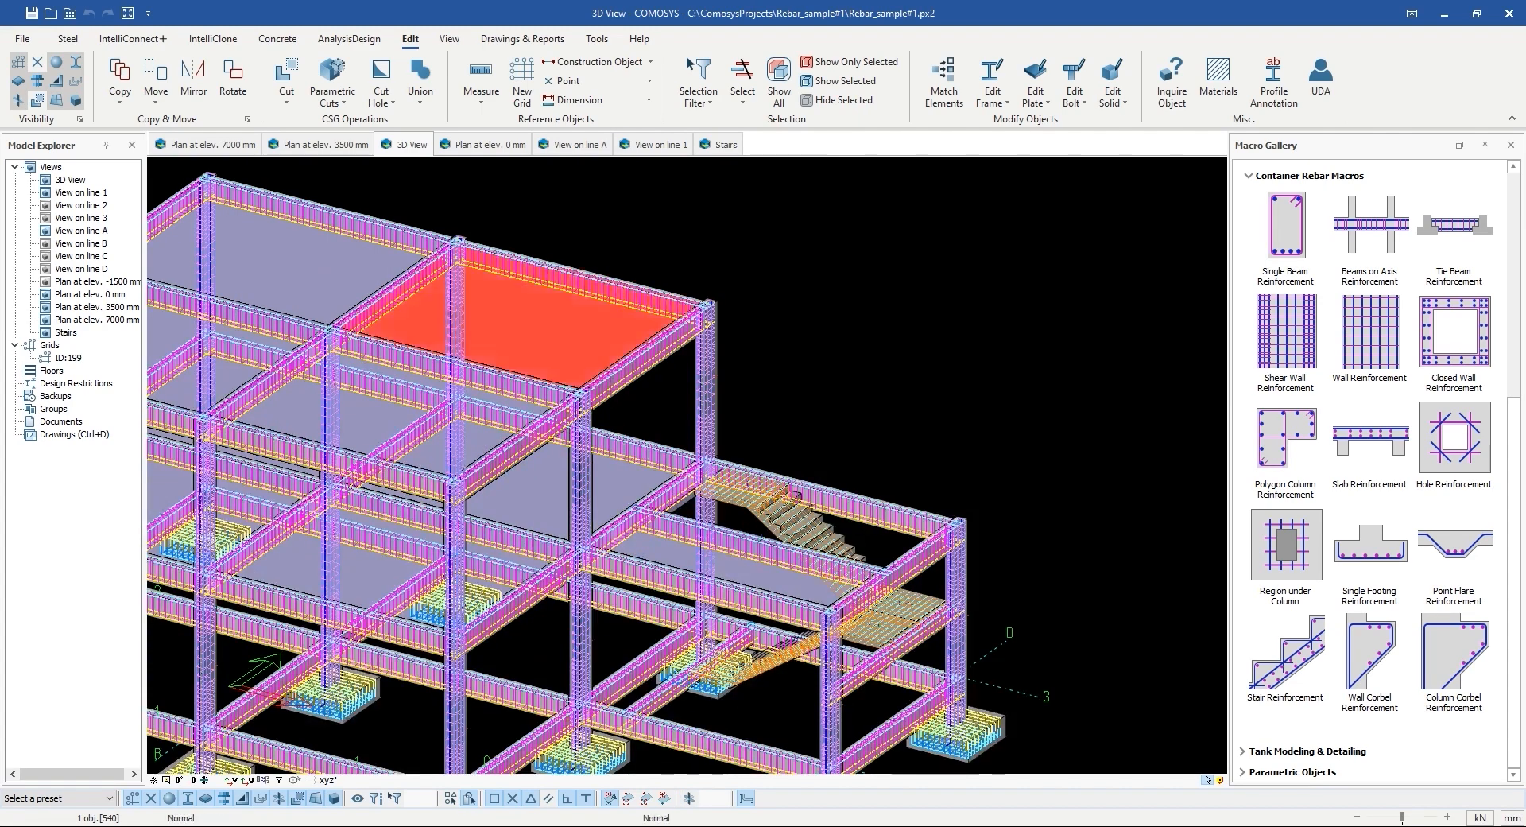
Step: Isolate the same-colored slabs in the 3D view, clear the selection and save the project
scroll(769, 278, down, 3)
mouse_move(769, 278)
middle_down()
mouse_move(759, 296)
mouse_move(723, 288)
mouse_move(763, 268)
middle_up()
right_click(763, 267)
click(818, 404)
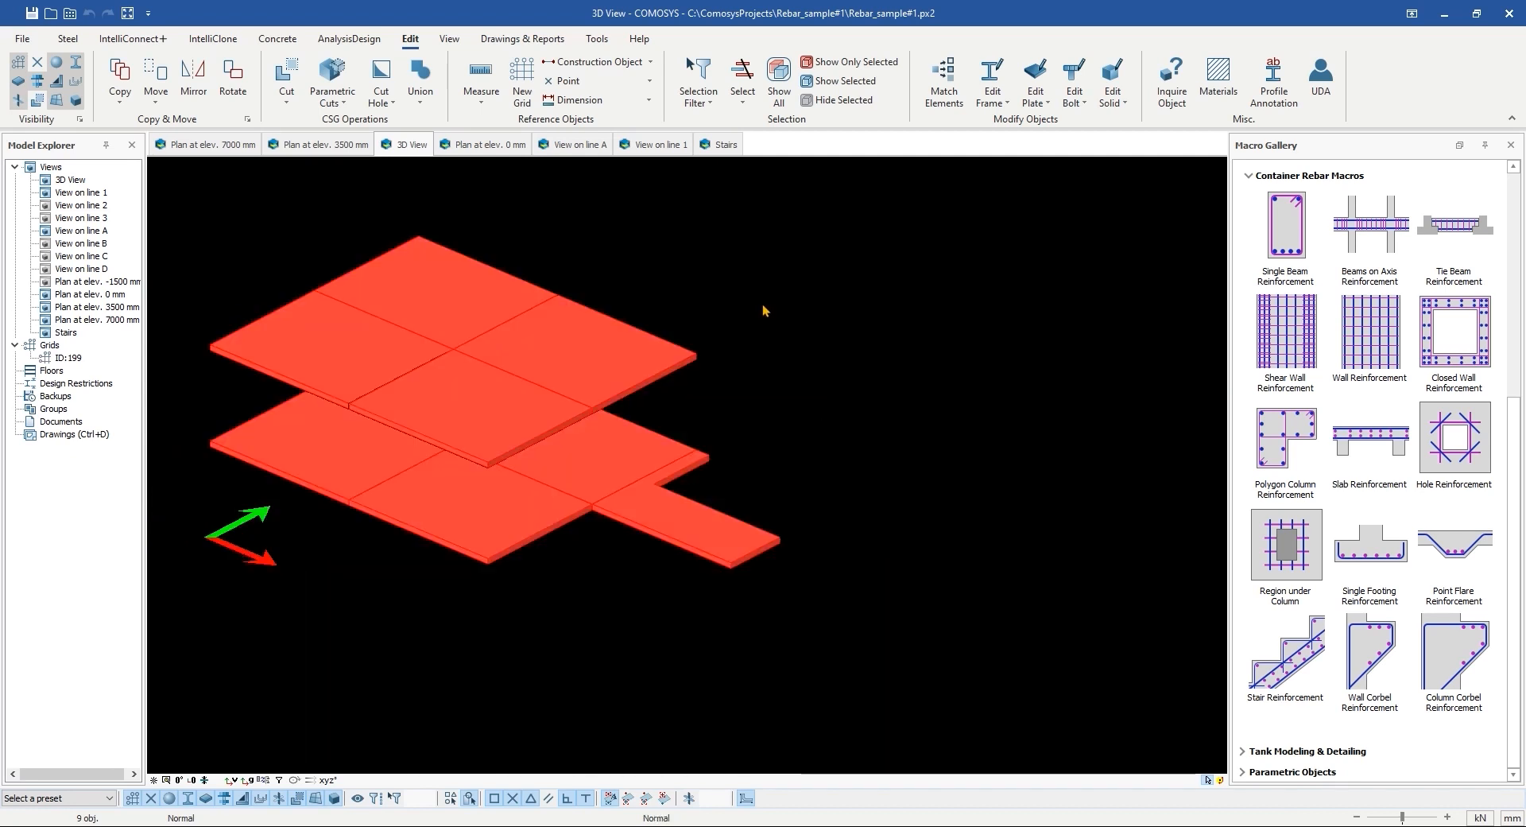
click(763, 321)
scroll(767, 350, down, 2)
middle_drag(807, 360, 800, 352)
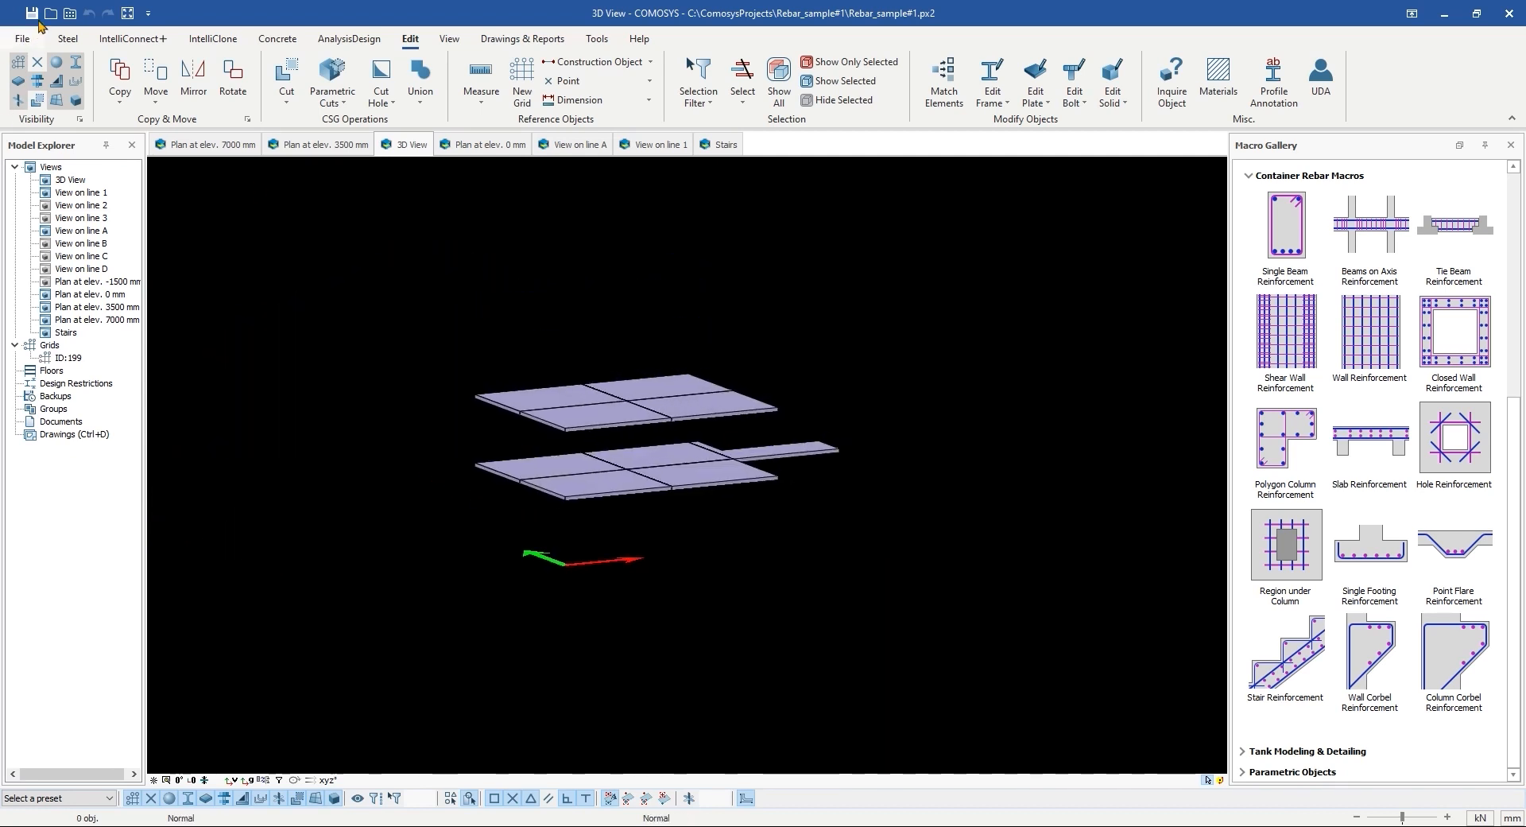
click(37, 19)
Step: Open the Slab Reinforcement macro settings and load the Slab(typ) preset
scroll(585, 444, up, 3)
middle_drag(910, 481, 858, 496)
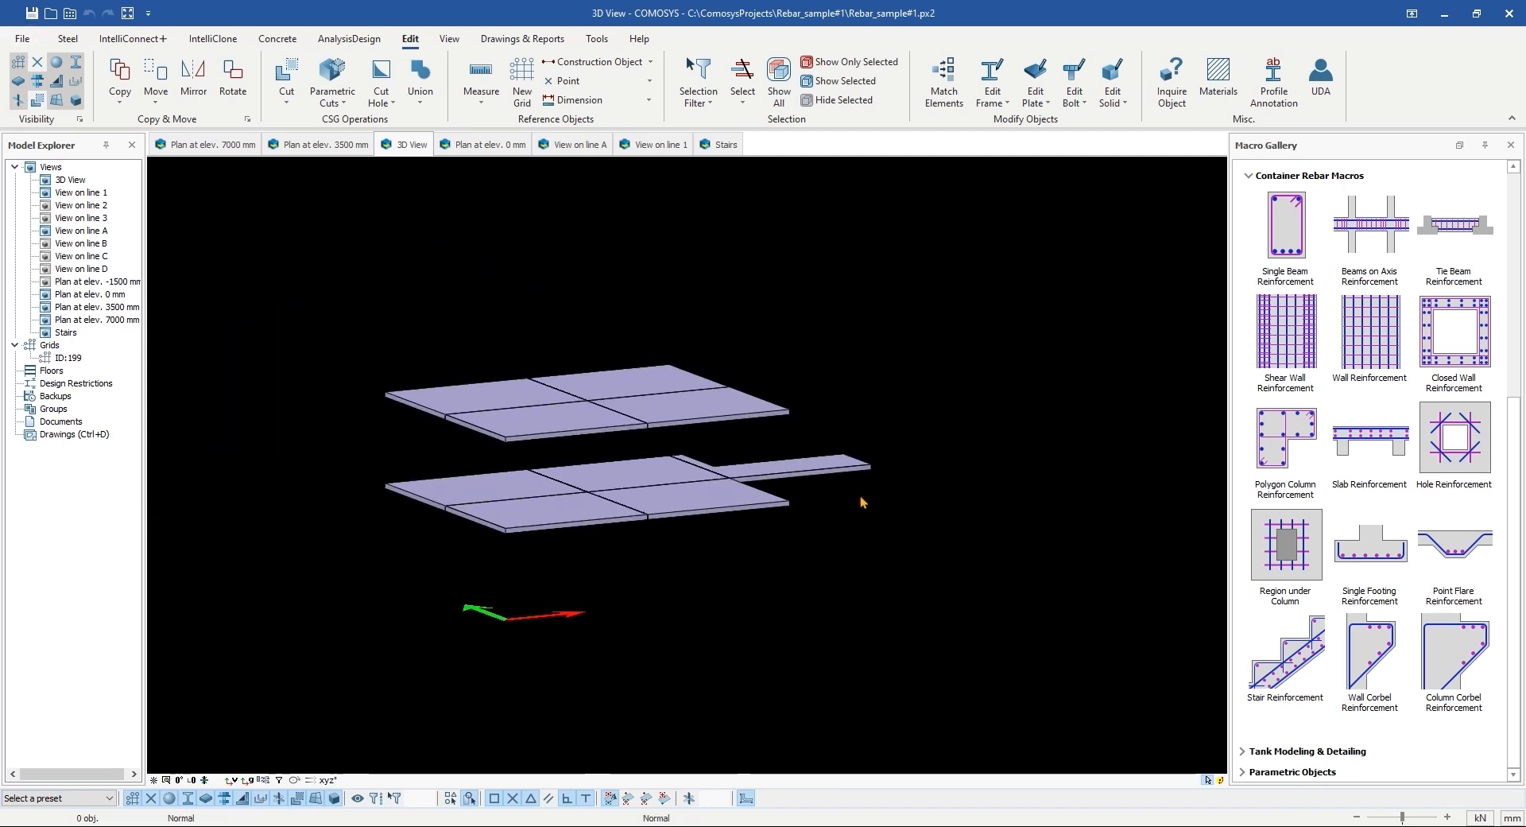
scroll(1349, 465, up, 1)
double_click(1355, 523)
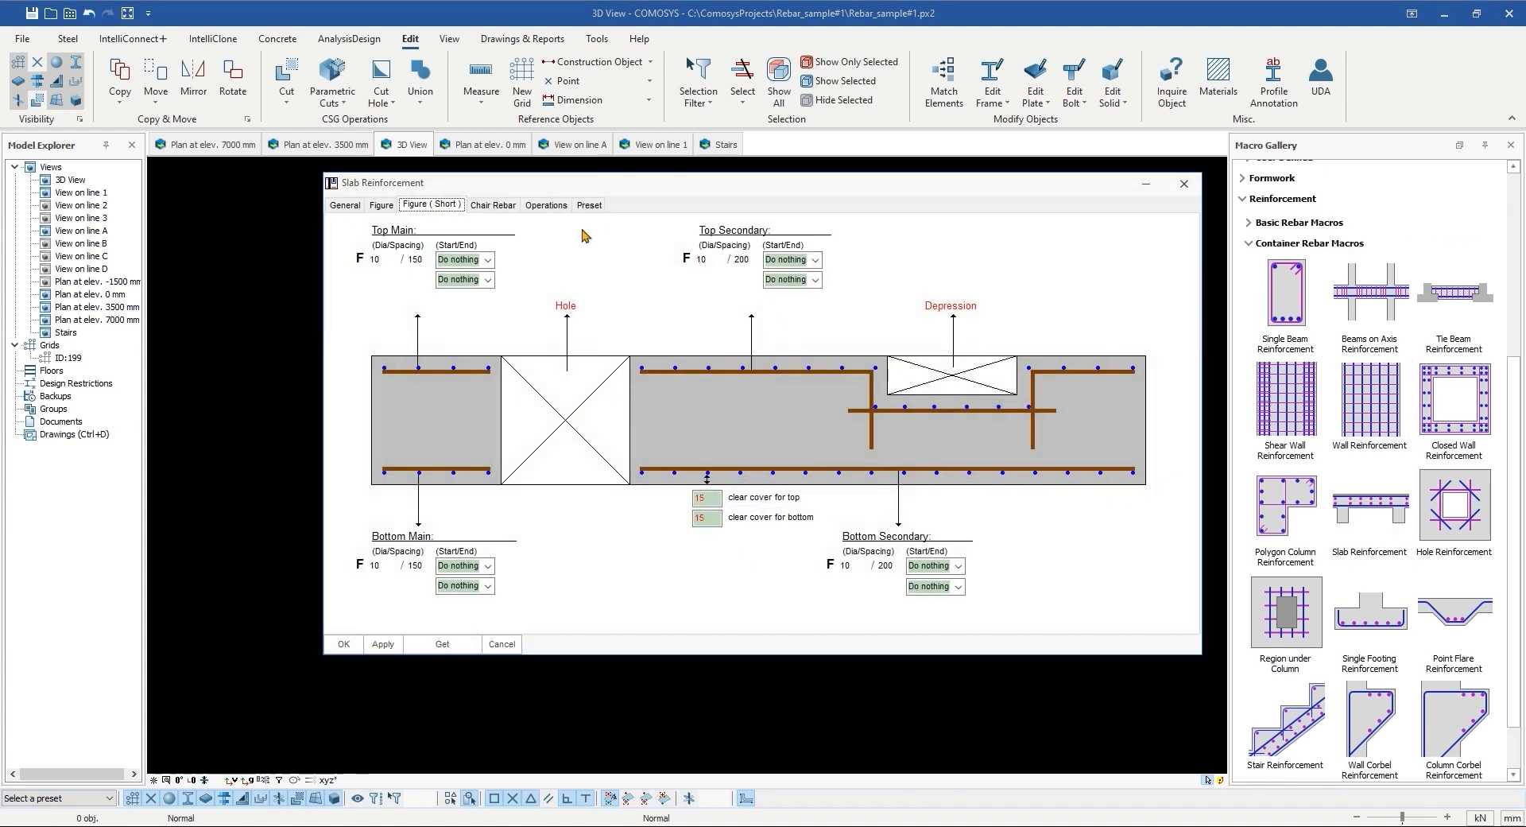
click(592, 205)
click(531, 263)
click(517, 278)
click(651, 260)
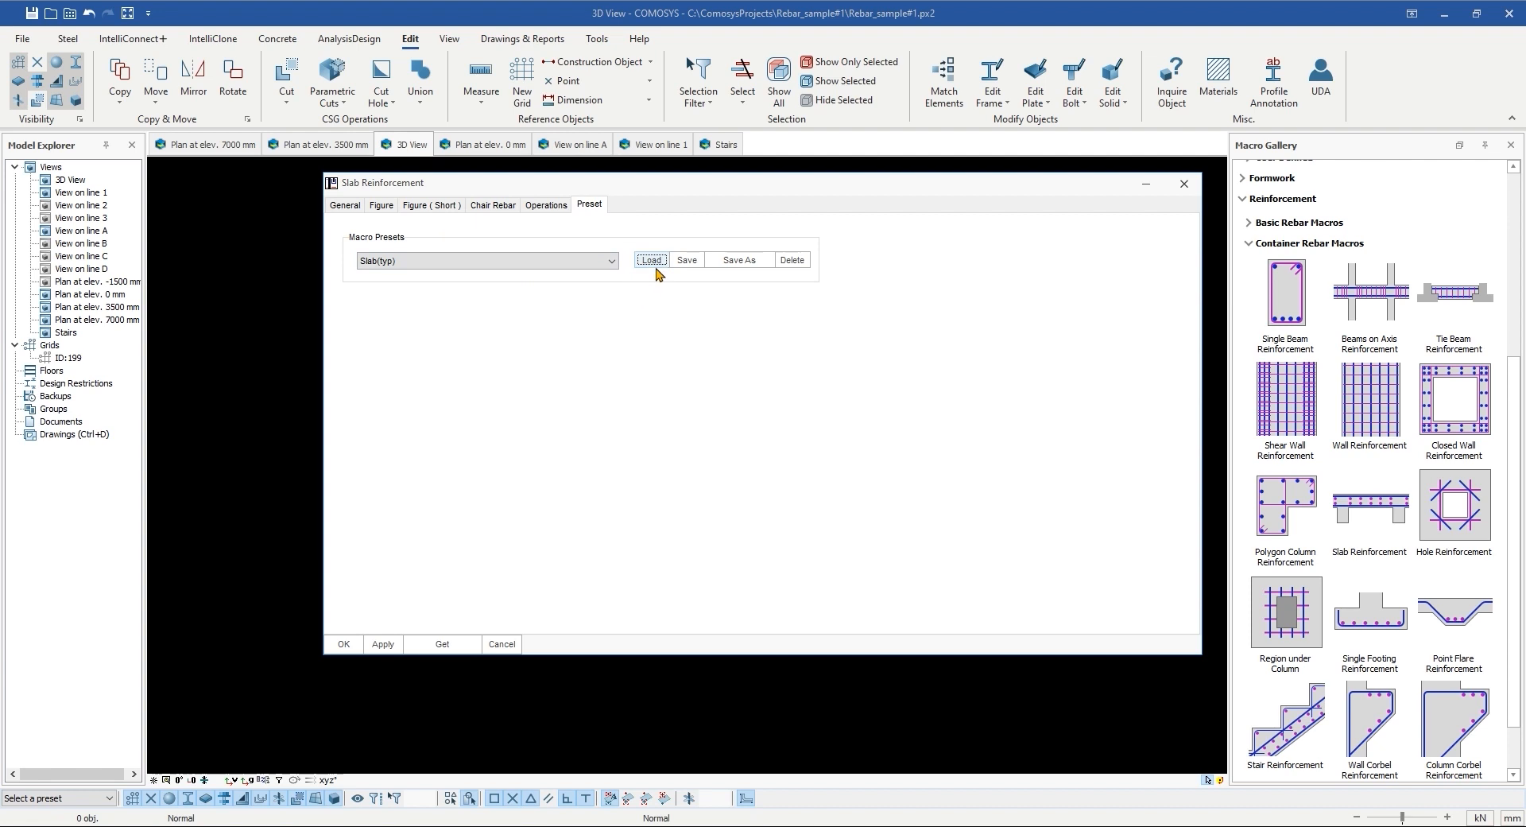
Step: Review the macro's general settings and the start and end details of the Slab Top Main bars
click(345, 206)
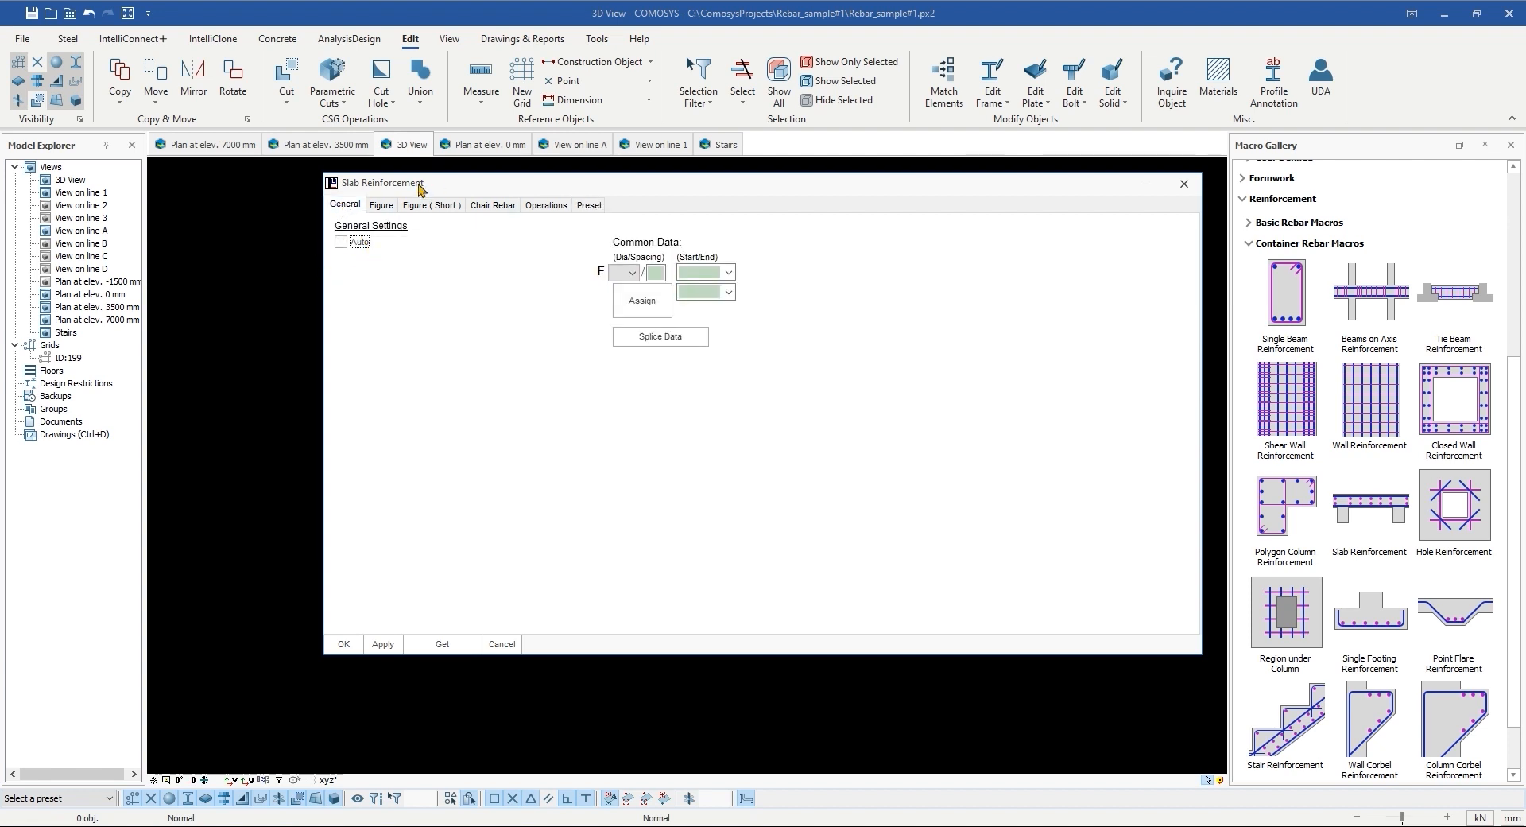
click(382, 206)
click(428, 301)
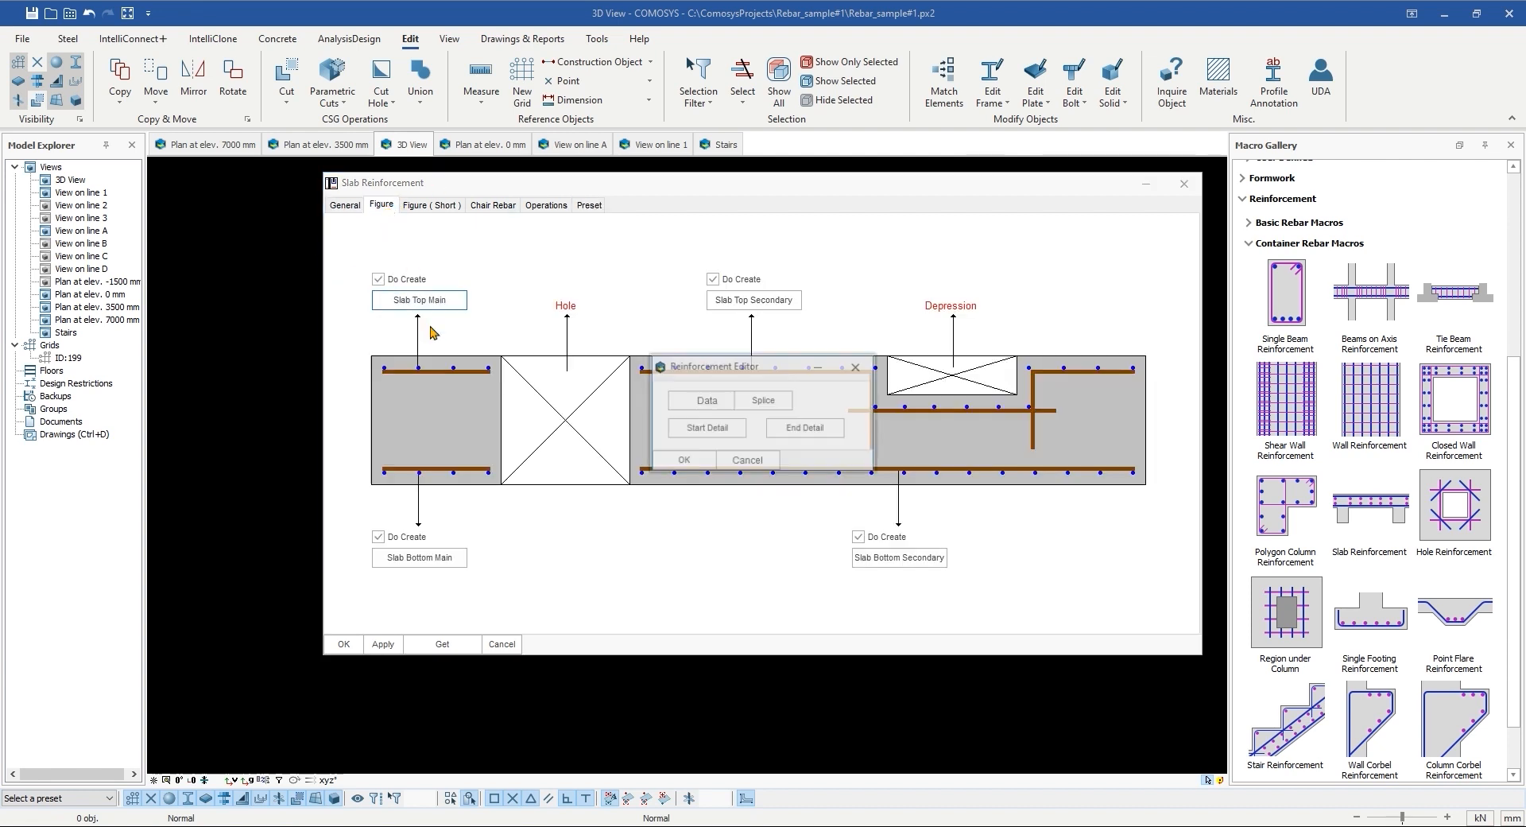
click(747, 460)
click(420, 299)
click(710, 430)
click(581, 564)
click(804, 428)
click(581, 564)
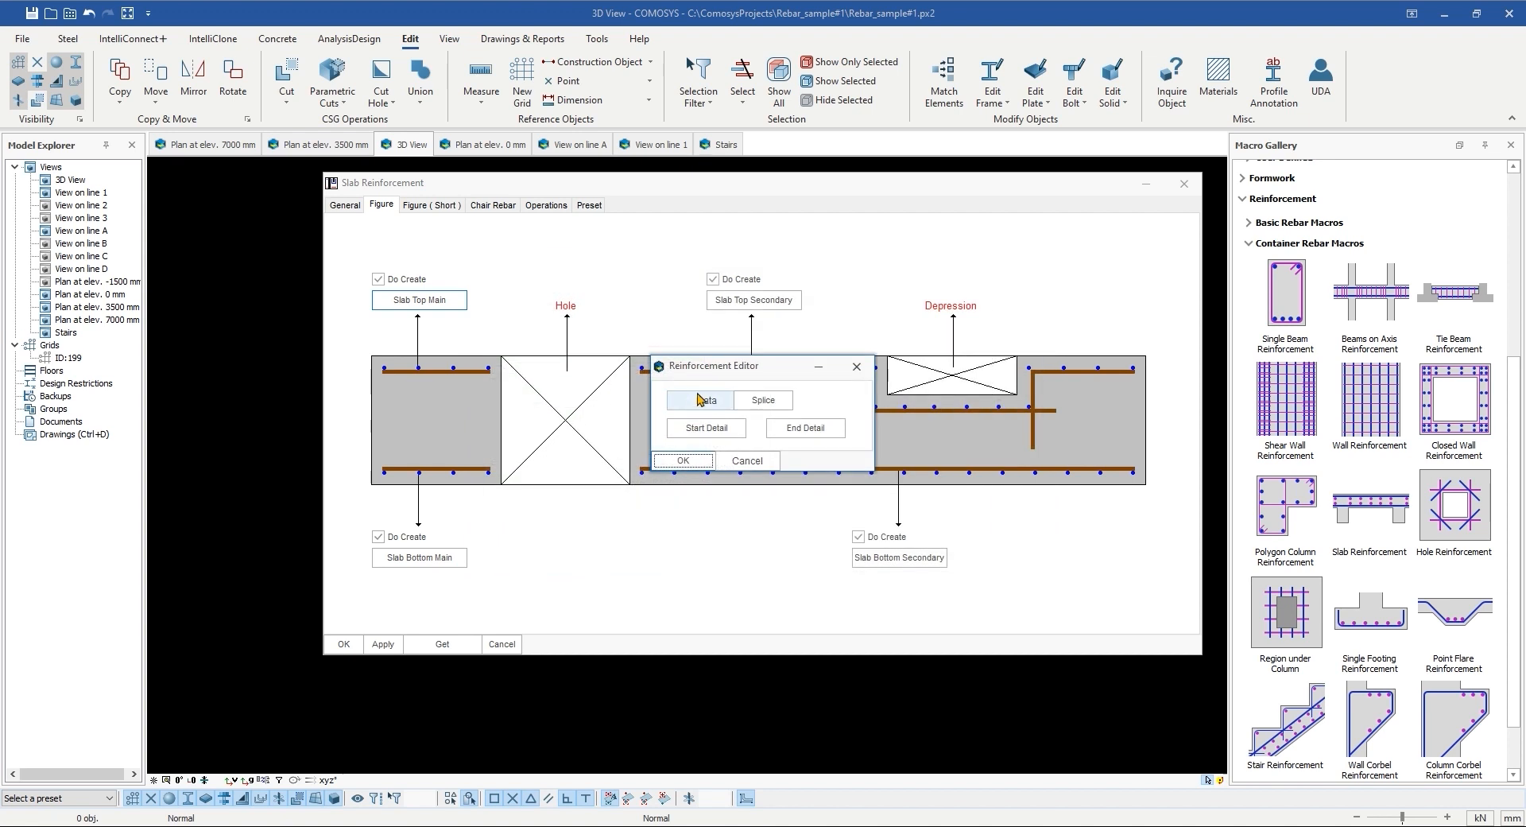
Step: Inspect the general, spacing and hook data of the Slab Top Main bars and leave the editor without changes
click(706, 401)
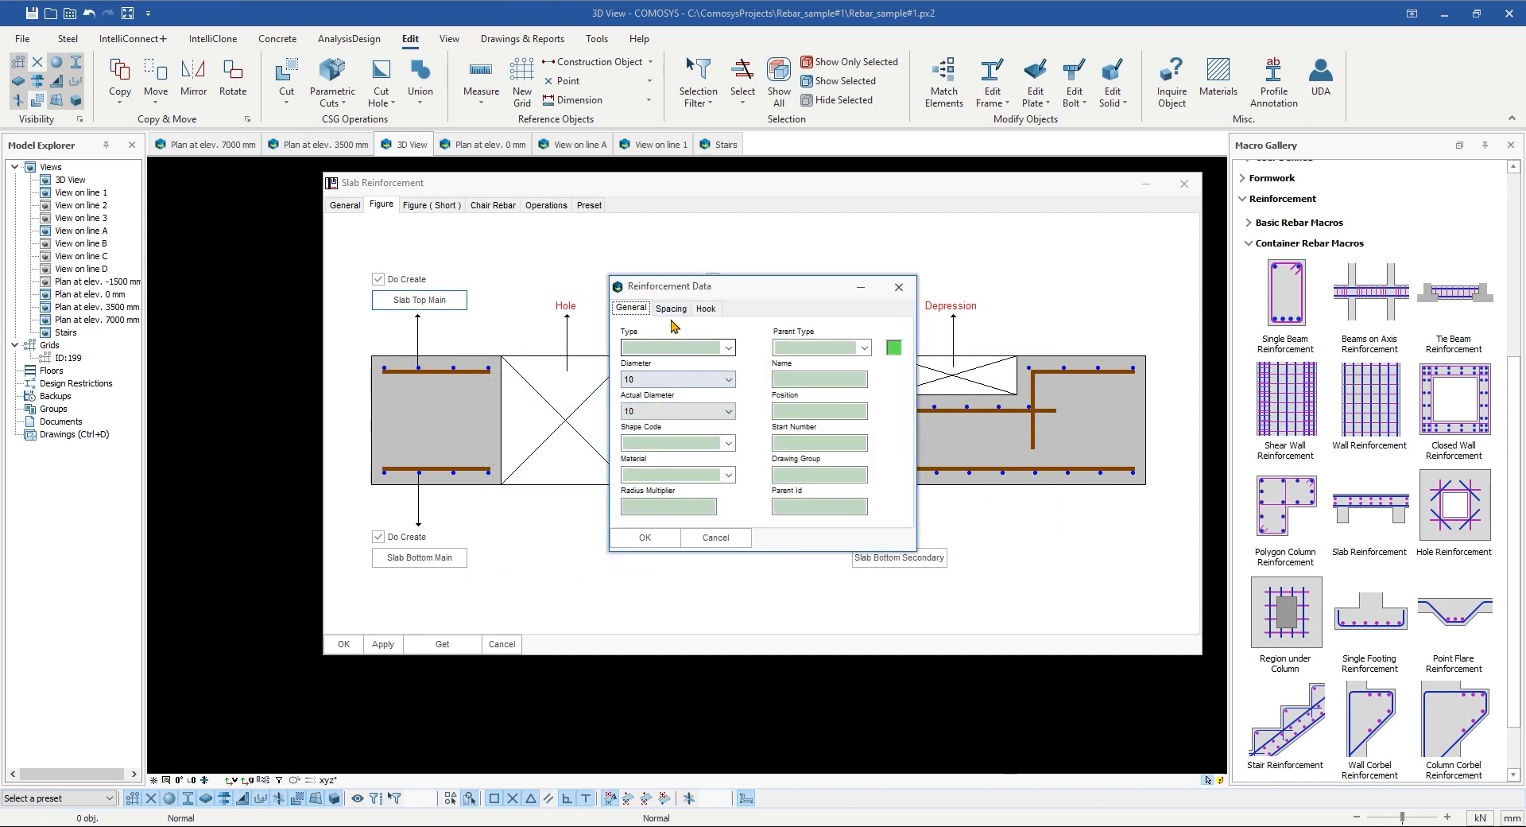
click(671, 309)
click(711, 343)
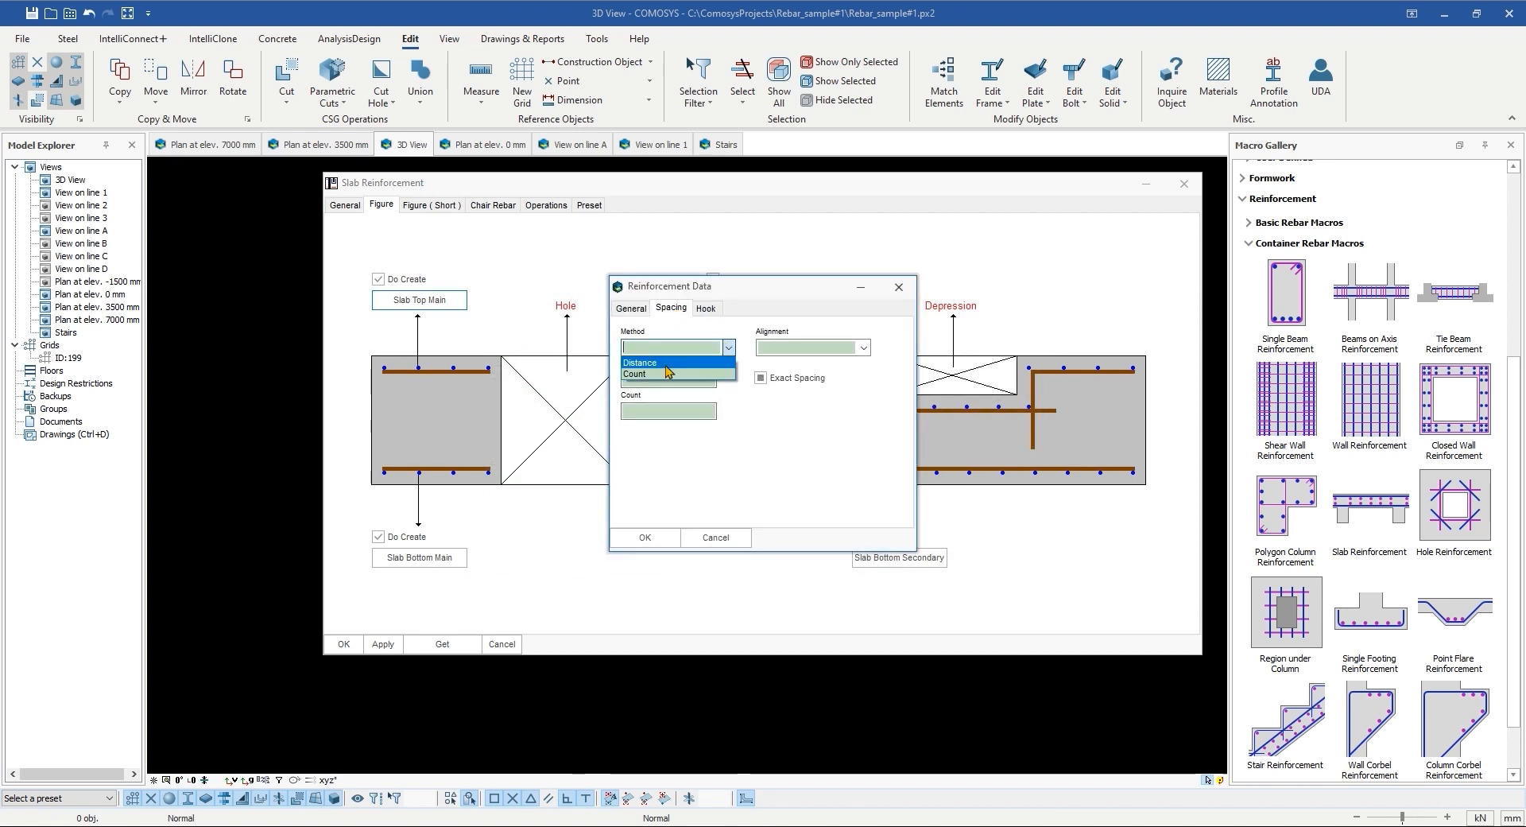
click(705, 308)
click(715, 538)
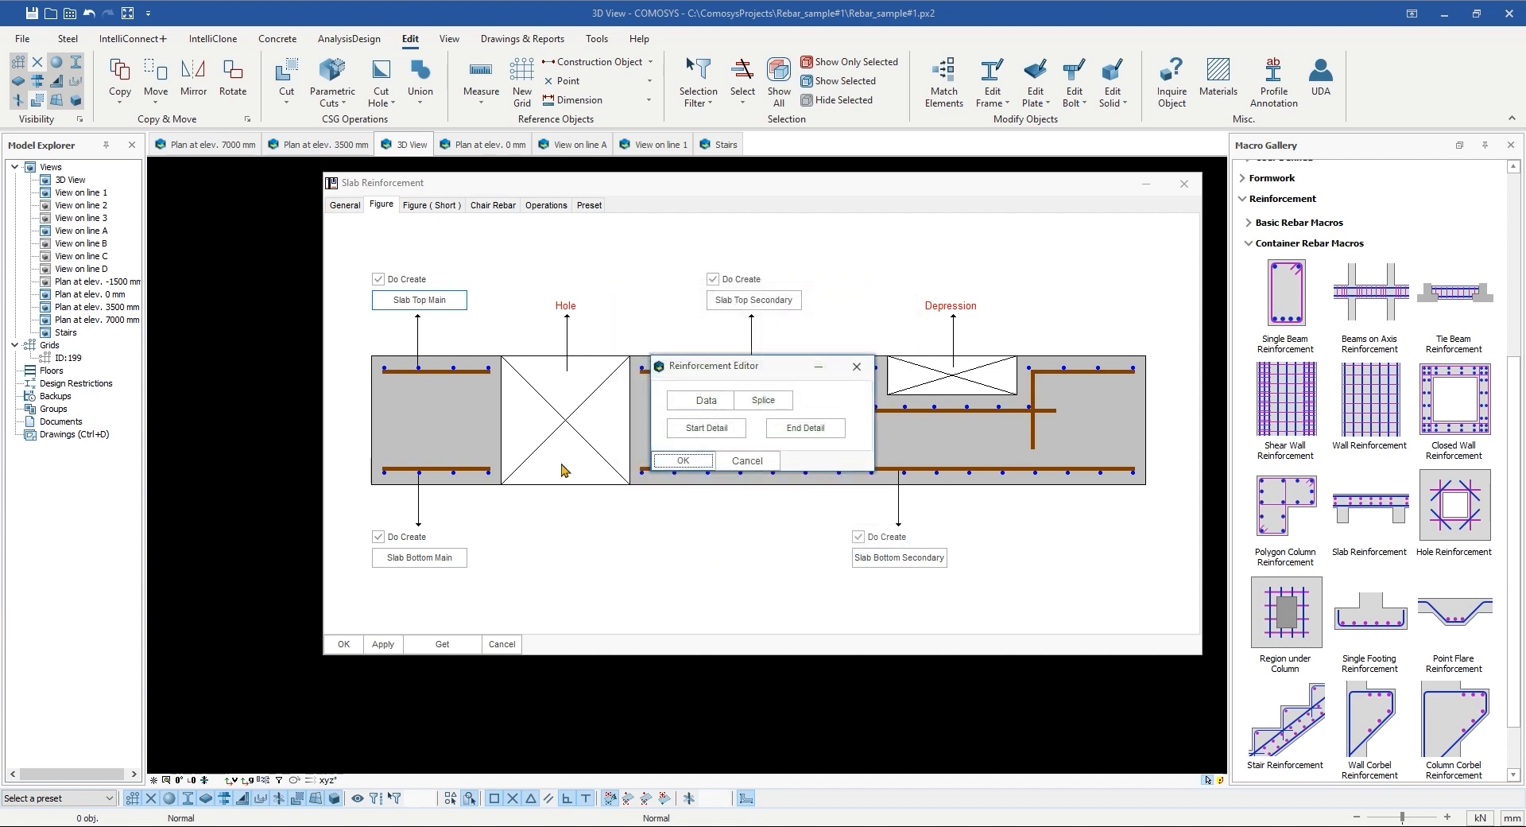
click(737, 460)
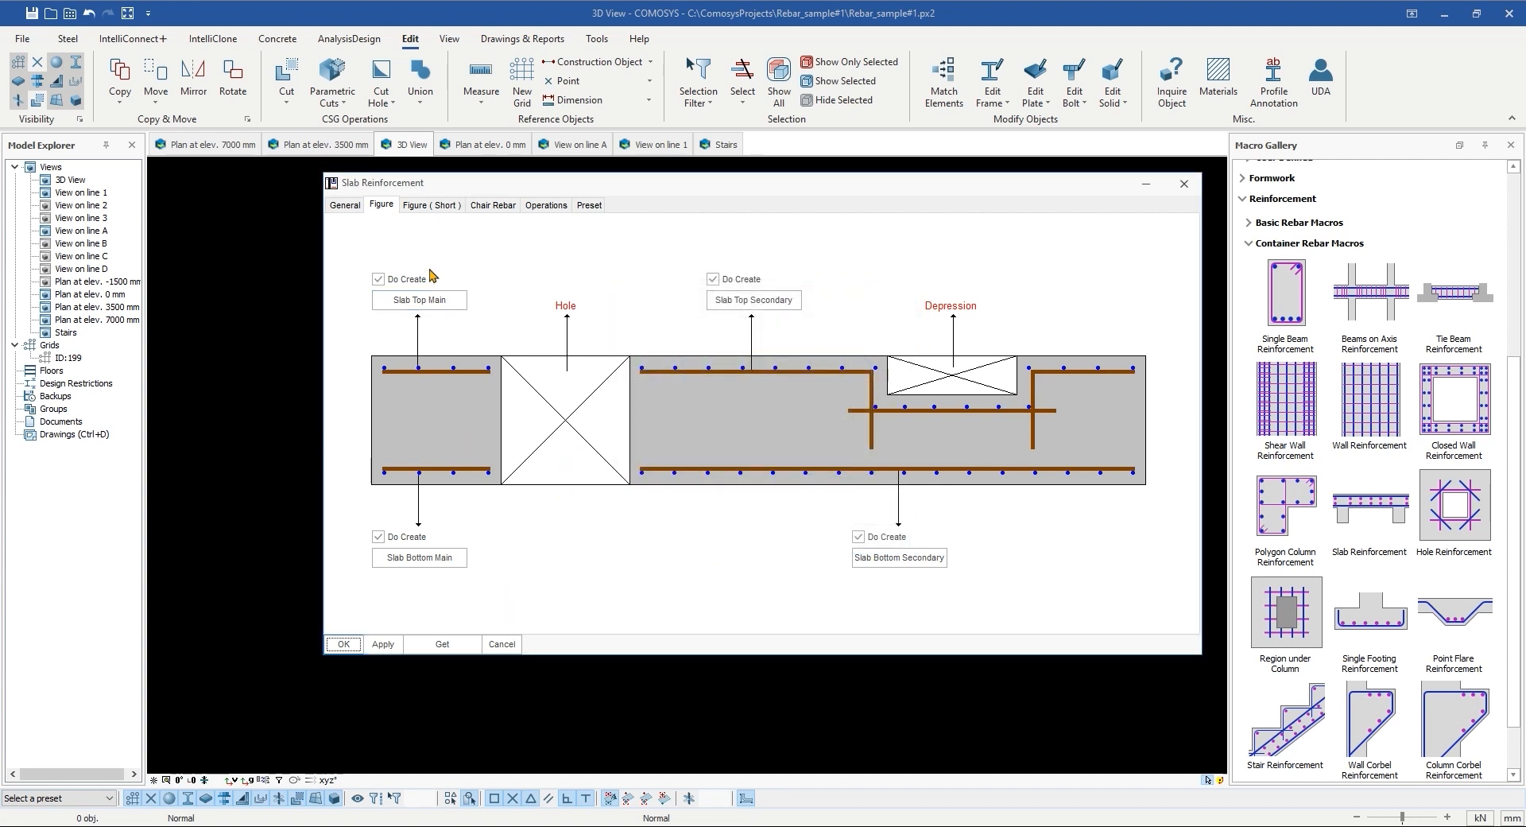
Step: Apply Slab Reinforcement with diameter 10 bars at 150 spacing to a top-floor corner slab, setting the rebar direction along its 6000 mm inner edge
click(431, 205)
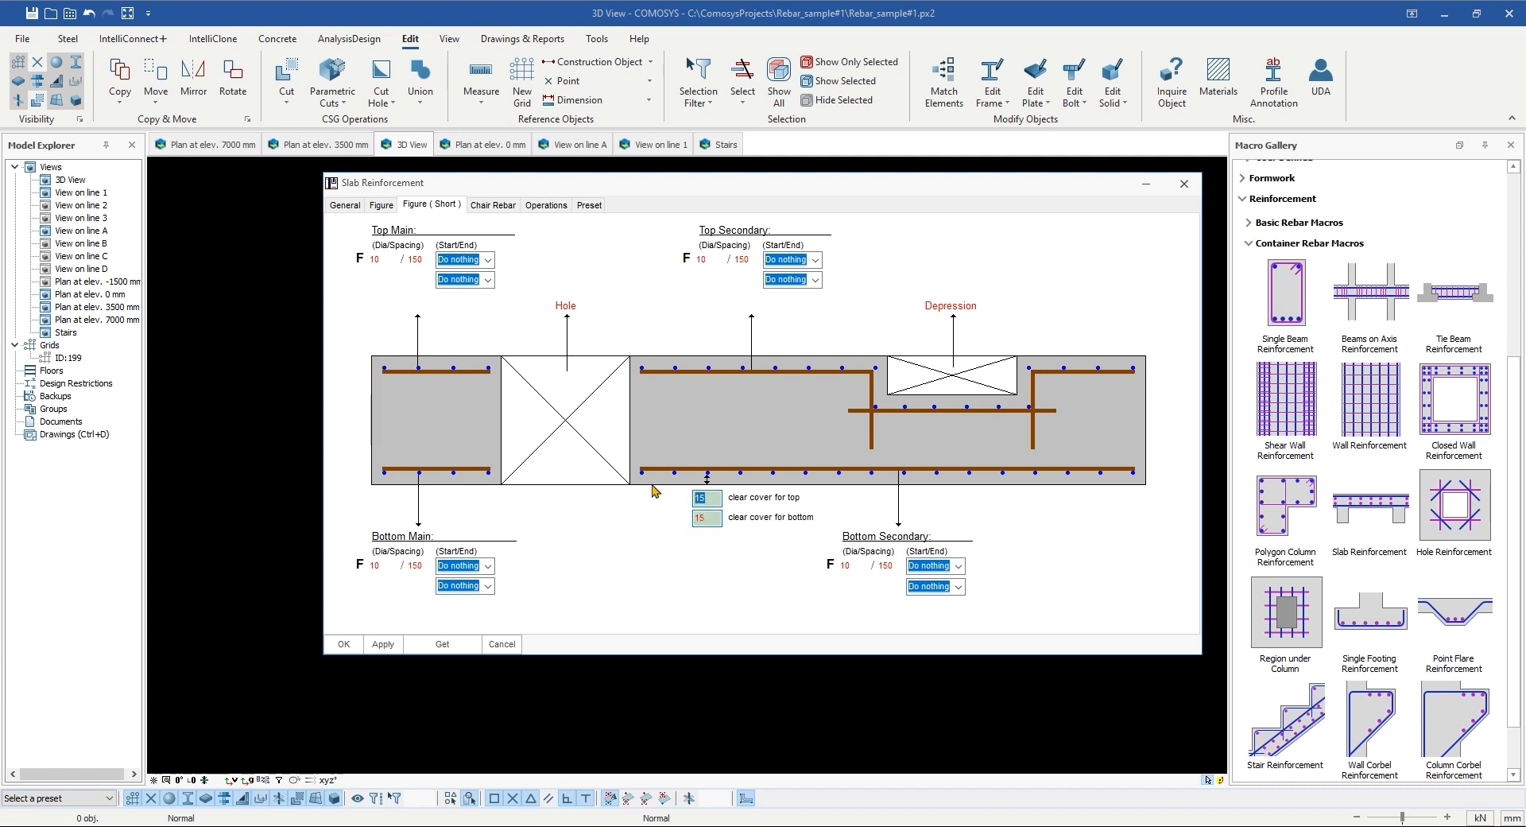
click(381, 645)
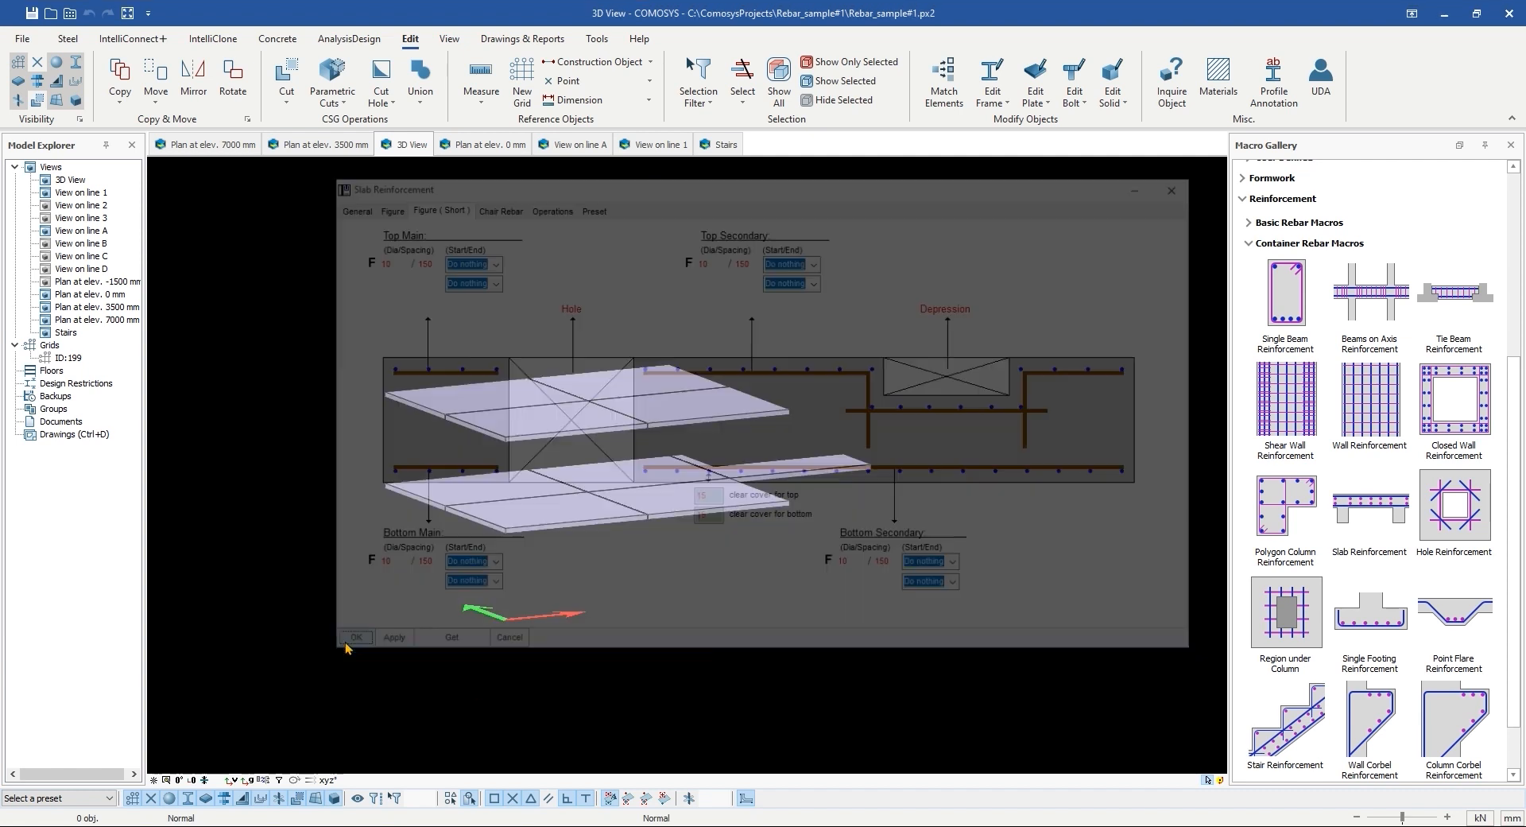
scroll(727, 495, up, 3)
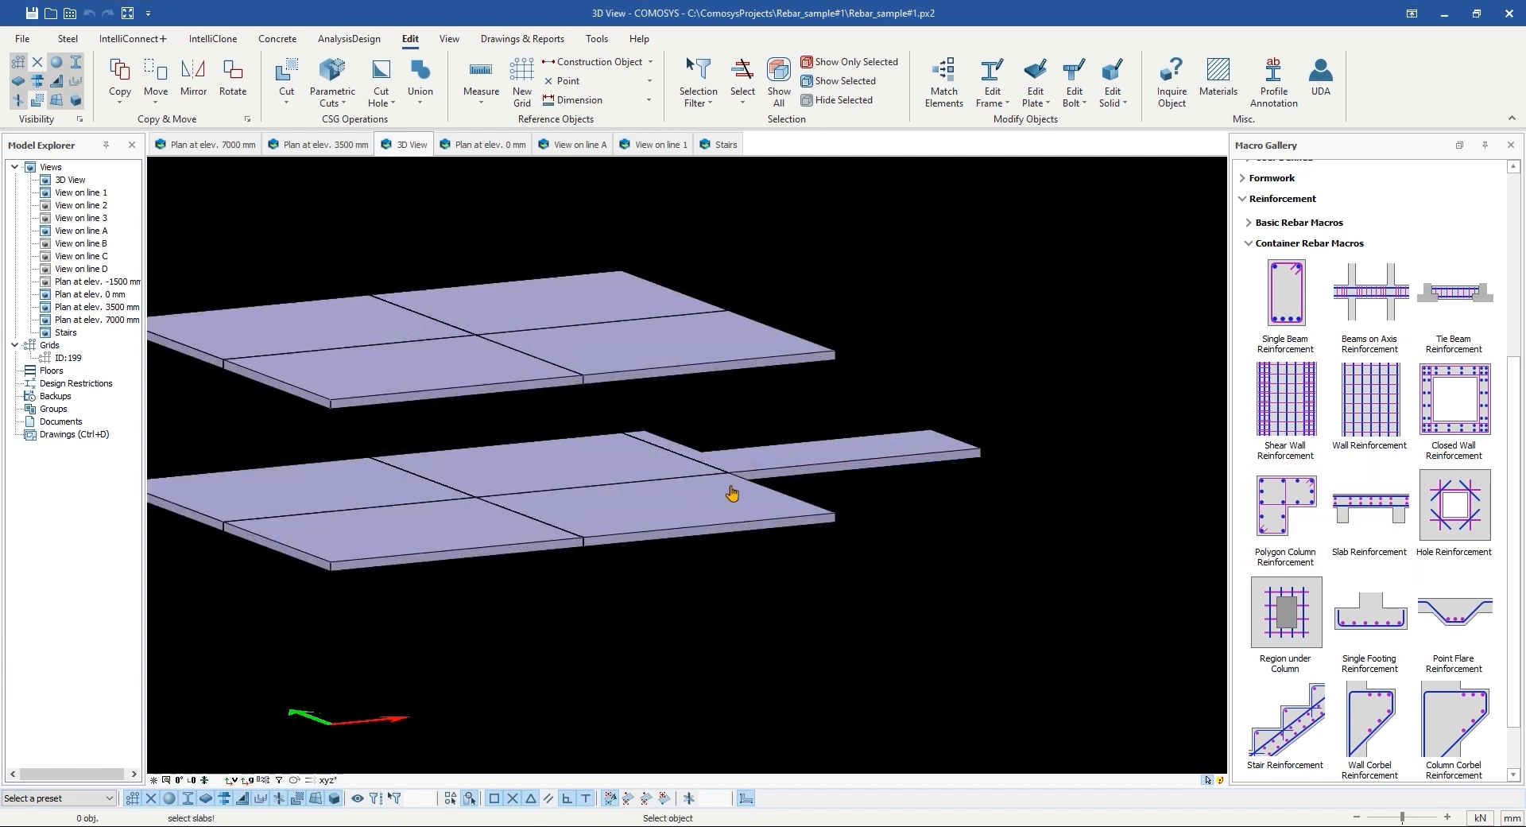
middle_drag(461, 391, 480, 429)
click(1358, 527)
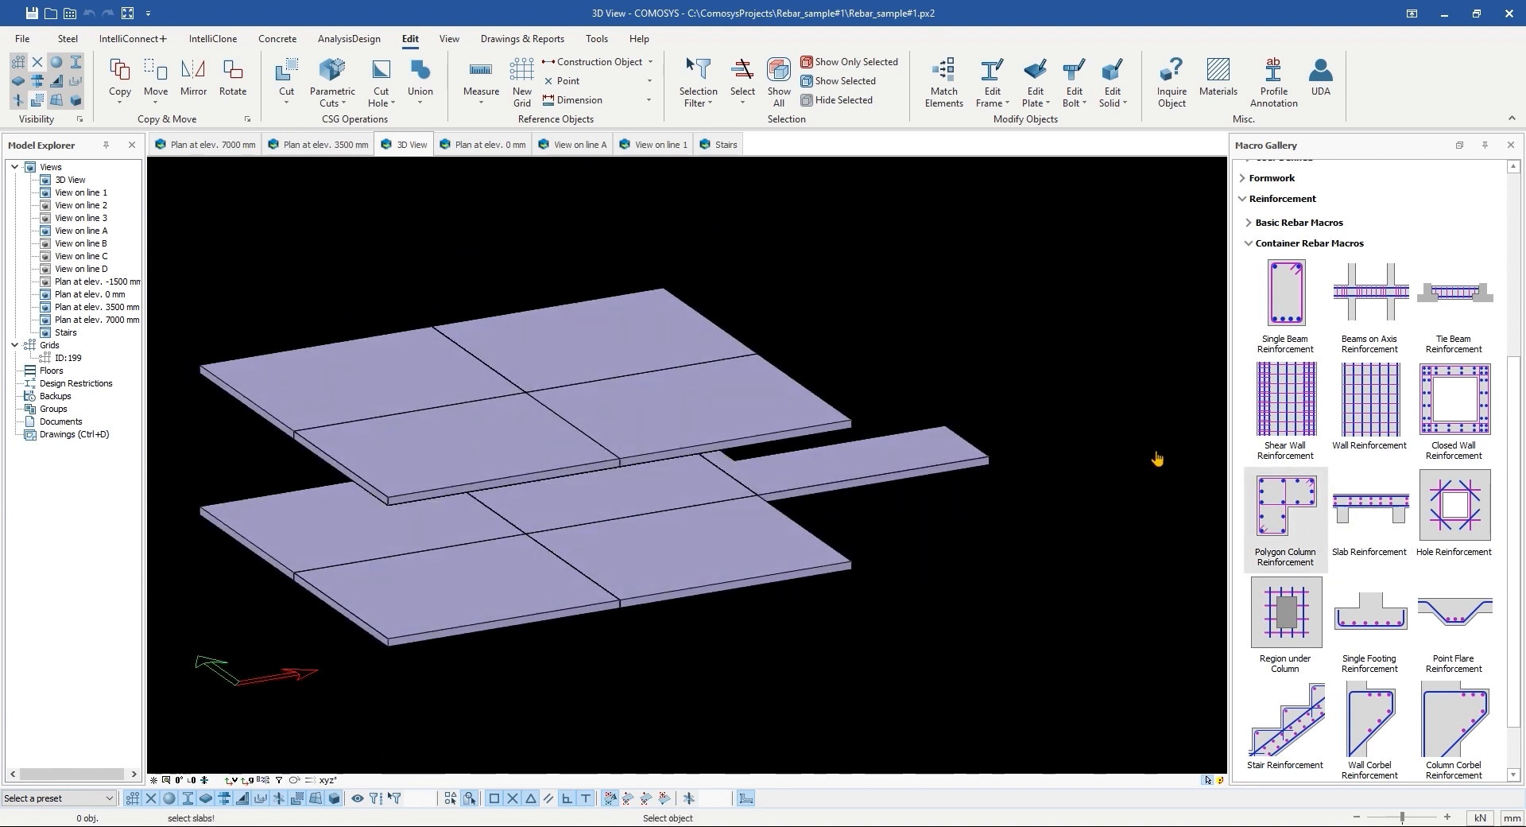
click(390, 379)
scroll(318, 432, up, 8)
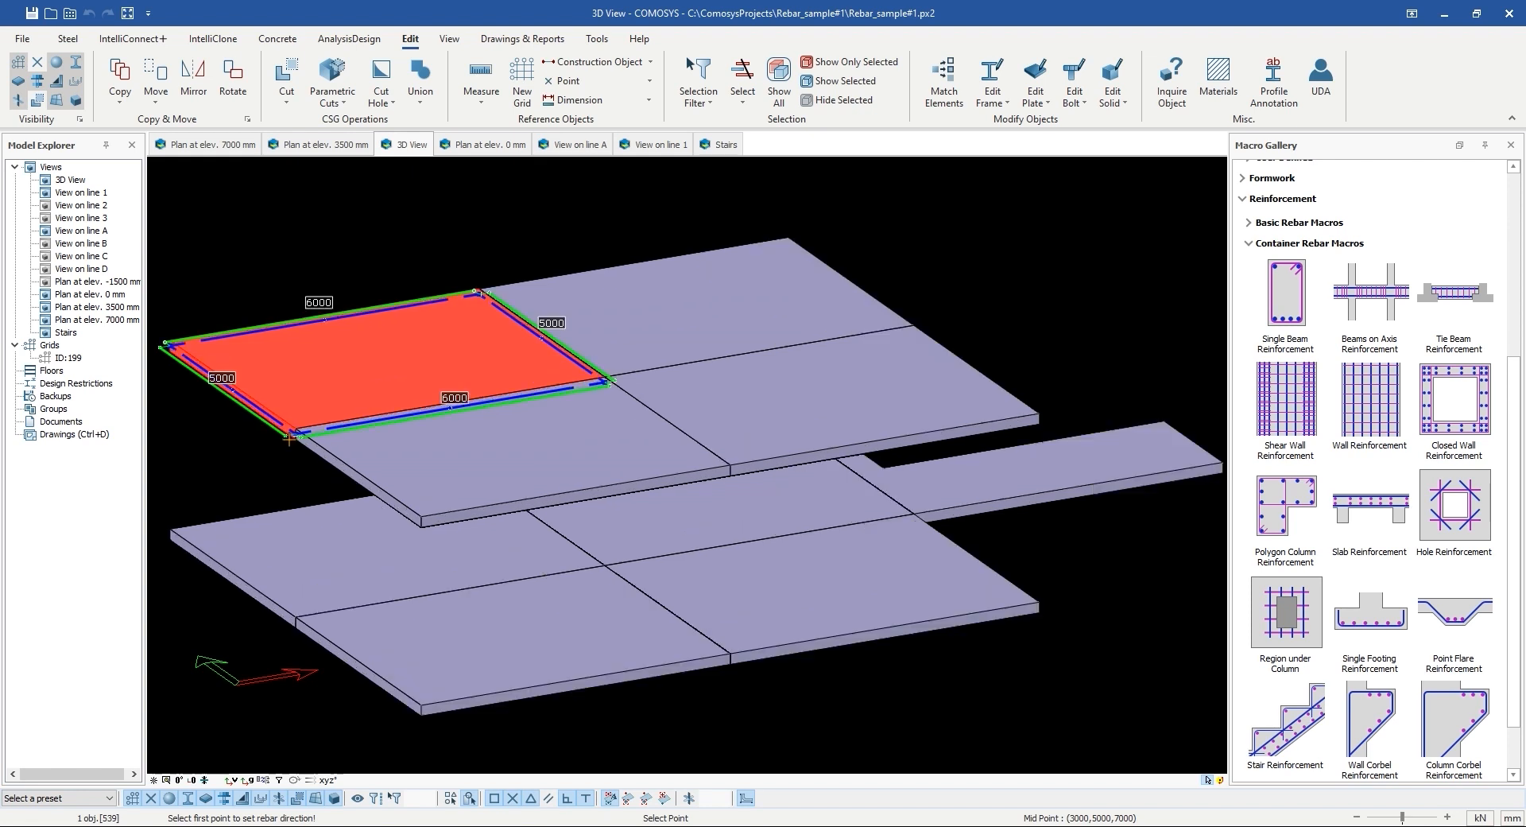
click(293, 417)
scroll(367, 485, down, 8)
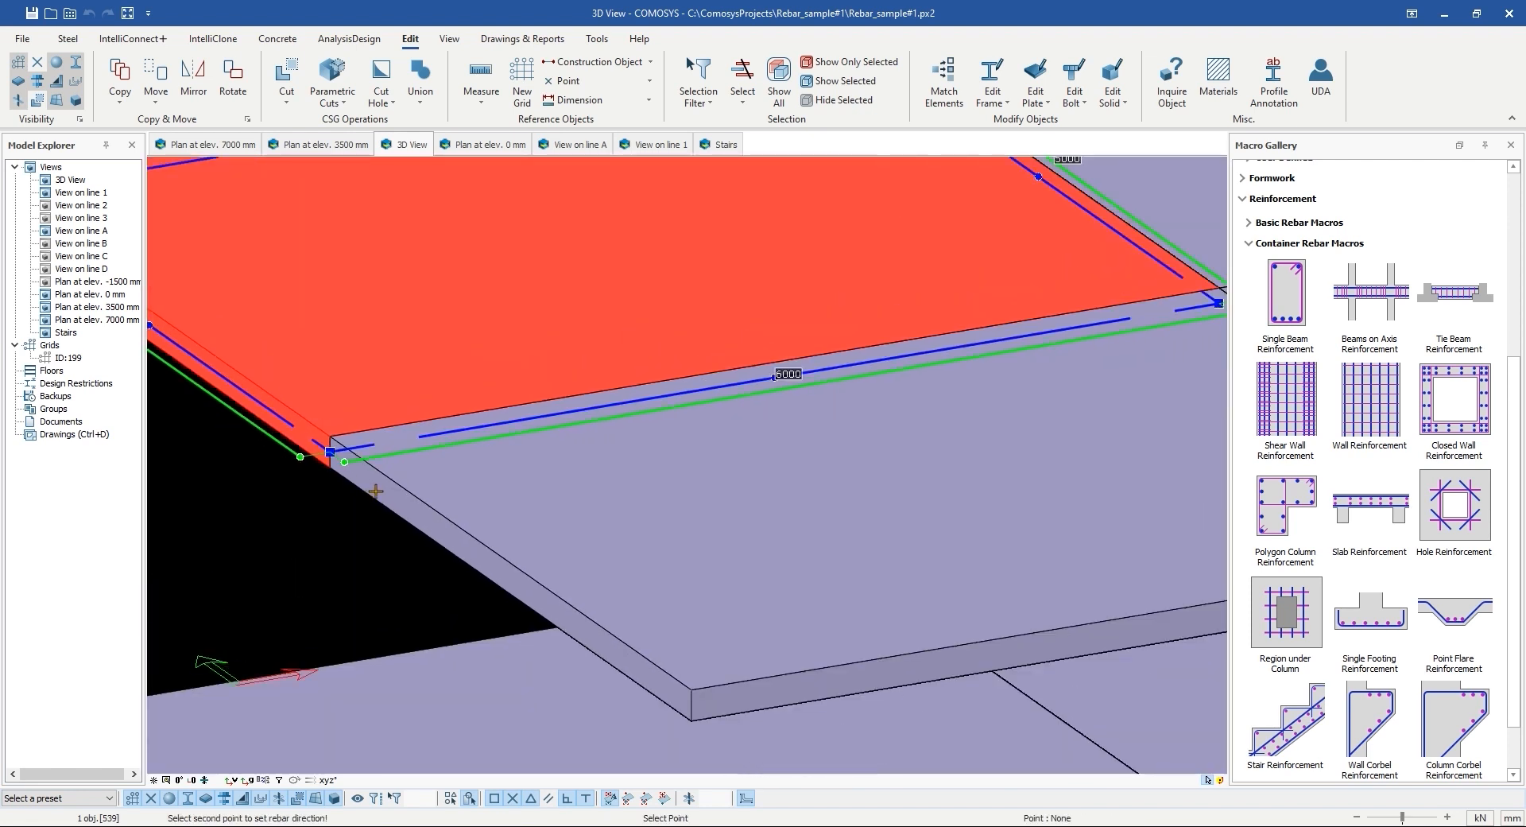
click(927, 366)
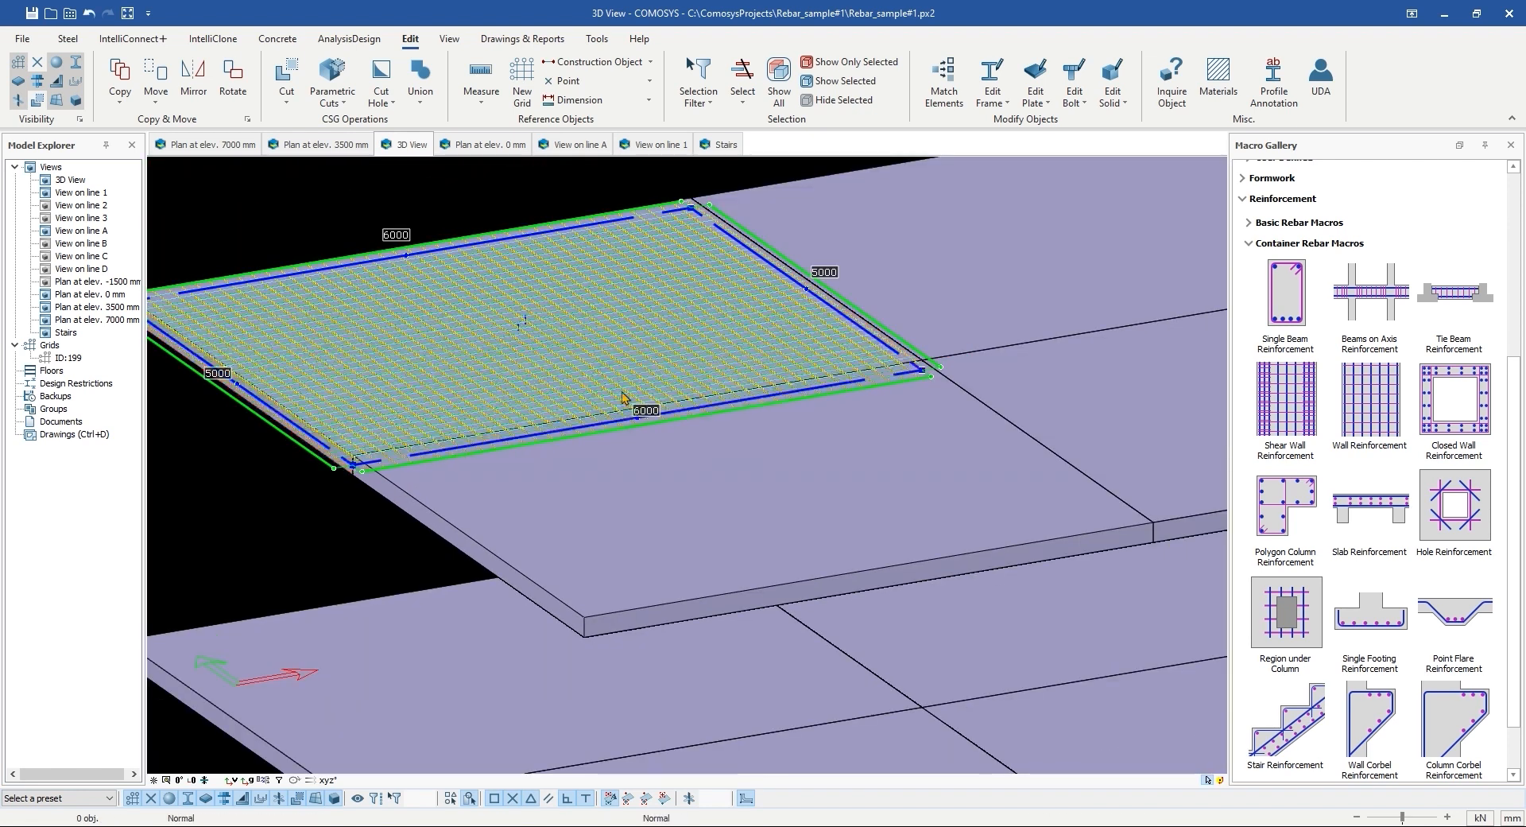
Step: Examine the bars generated in the reinforced top-floor corner slab from close up and from different angles
scroll(443, 385, up, 3)
scroll(395, 354, down, 5)
scroll(400, 415, up, 6)
key(Escape)
mouse_move(403, 308)
middle_down()
mouse_move(404, 434)
mouse_move(429, 318)
middle_up()
scroll(586, 568, up, 3)
shift+middle_drag(588, 556, 835, 483)
scroll(586, 568, down, 3)
scroll(568, 572, down, 5)
scroll(808, 473, up, 3)
scroll(843, 486, up, 5)
scroll(844, 487, down, 8)
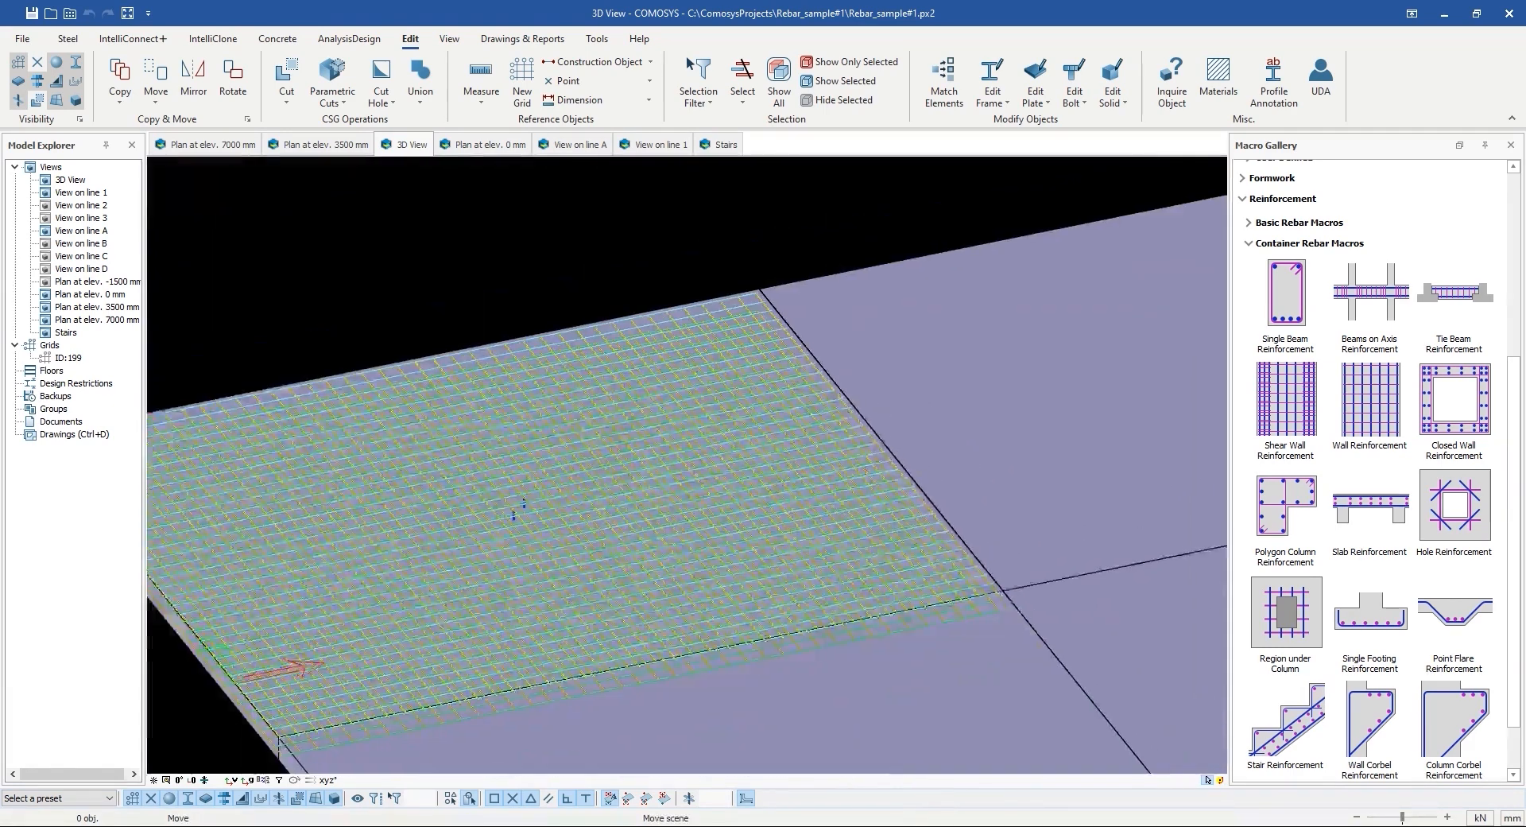
Step: Apply Slab Reinforcement to the adjacent rear top-floor slab, setting the rebar direction along its outer 6000 mm edge
click(1369, 531)
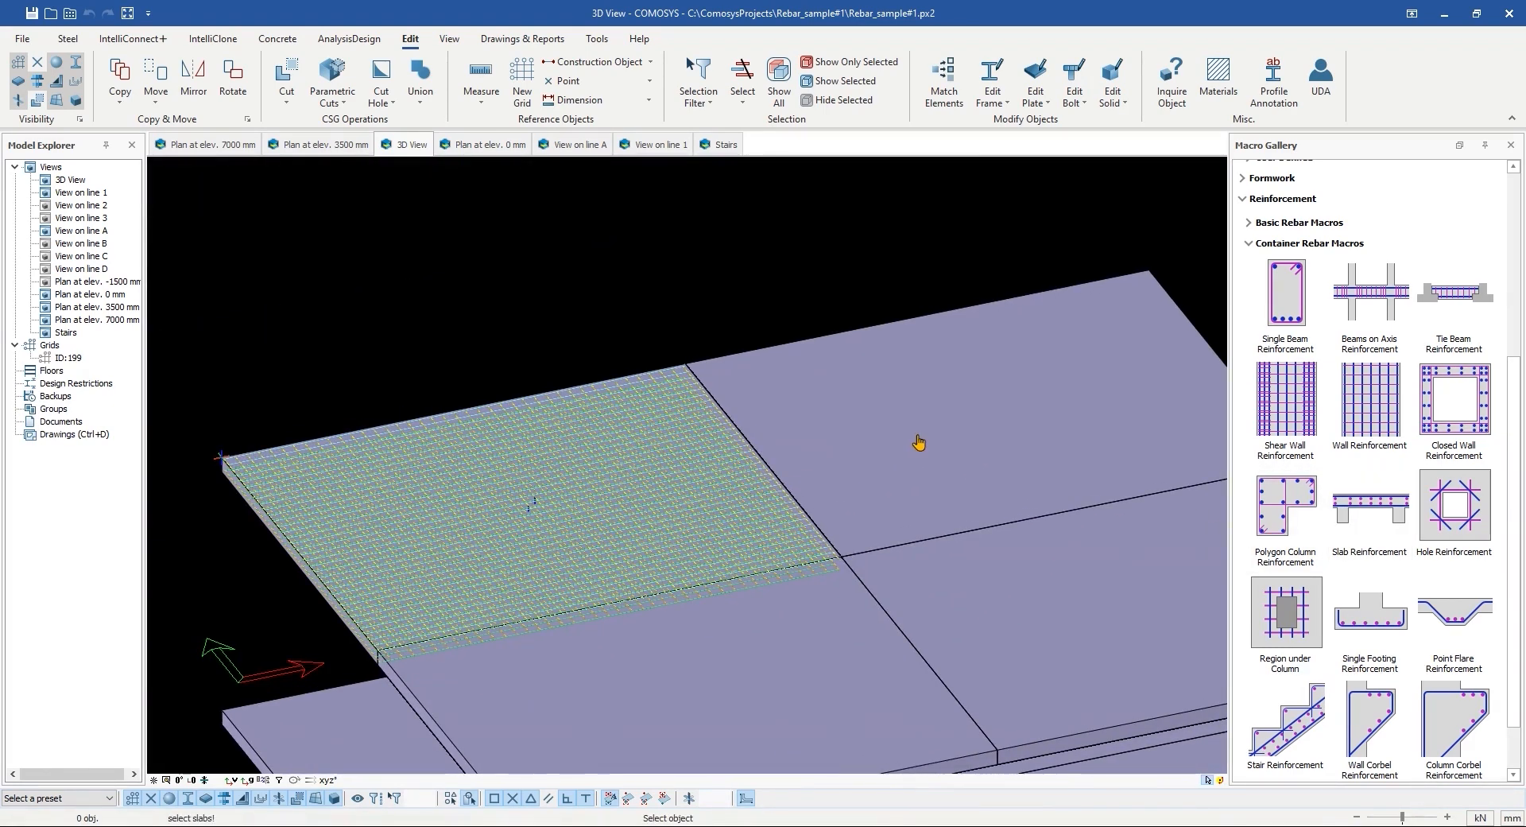
click(919, 442)
right_click(704, 357)
scroll(677, 350, up, 4)
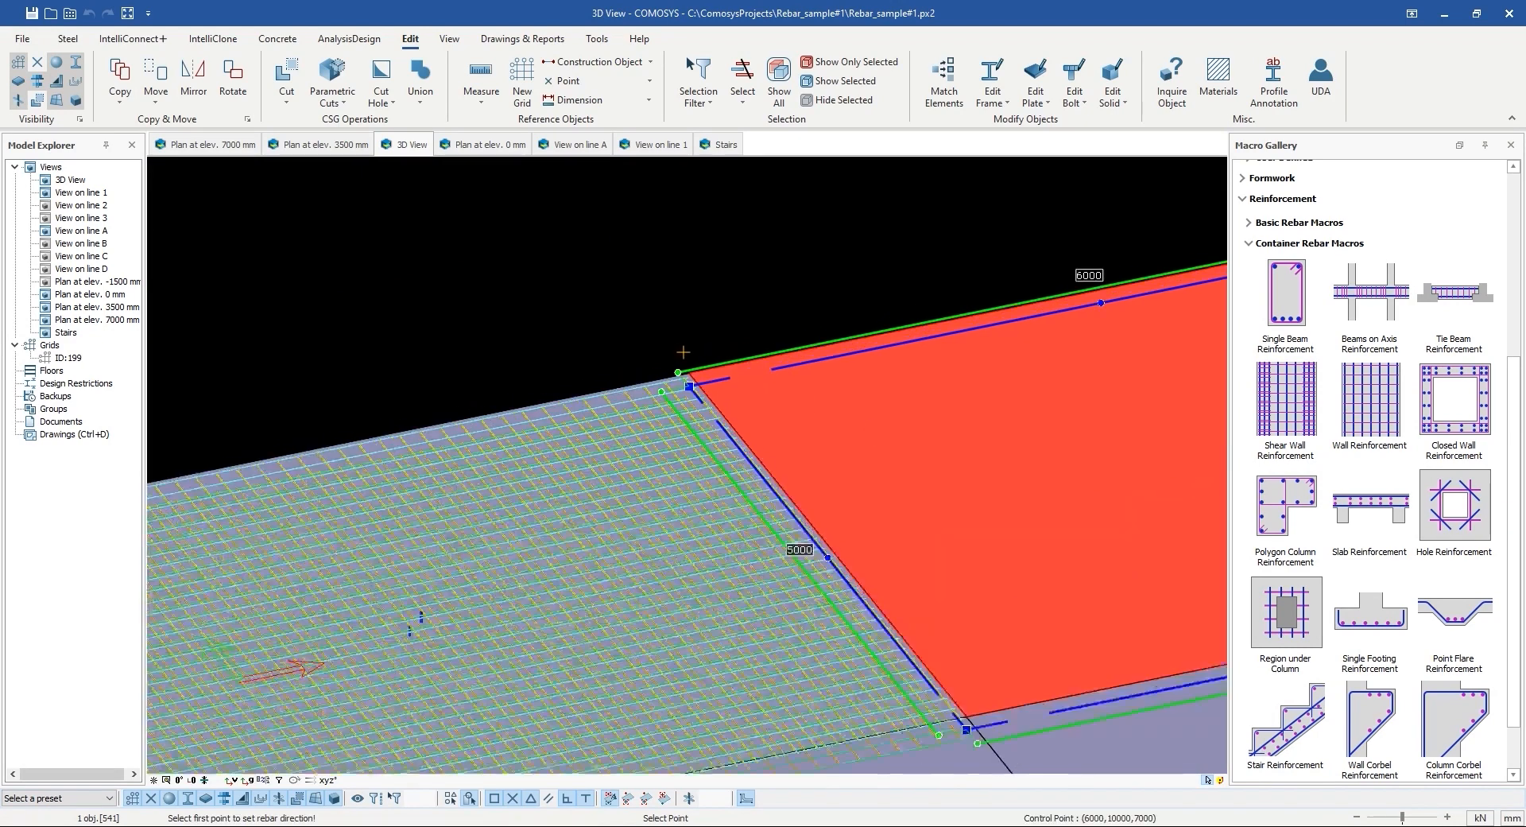
click(688, 389)
scroll(671, 389, down, 4)
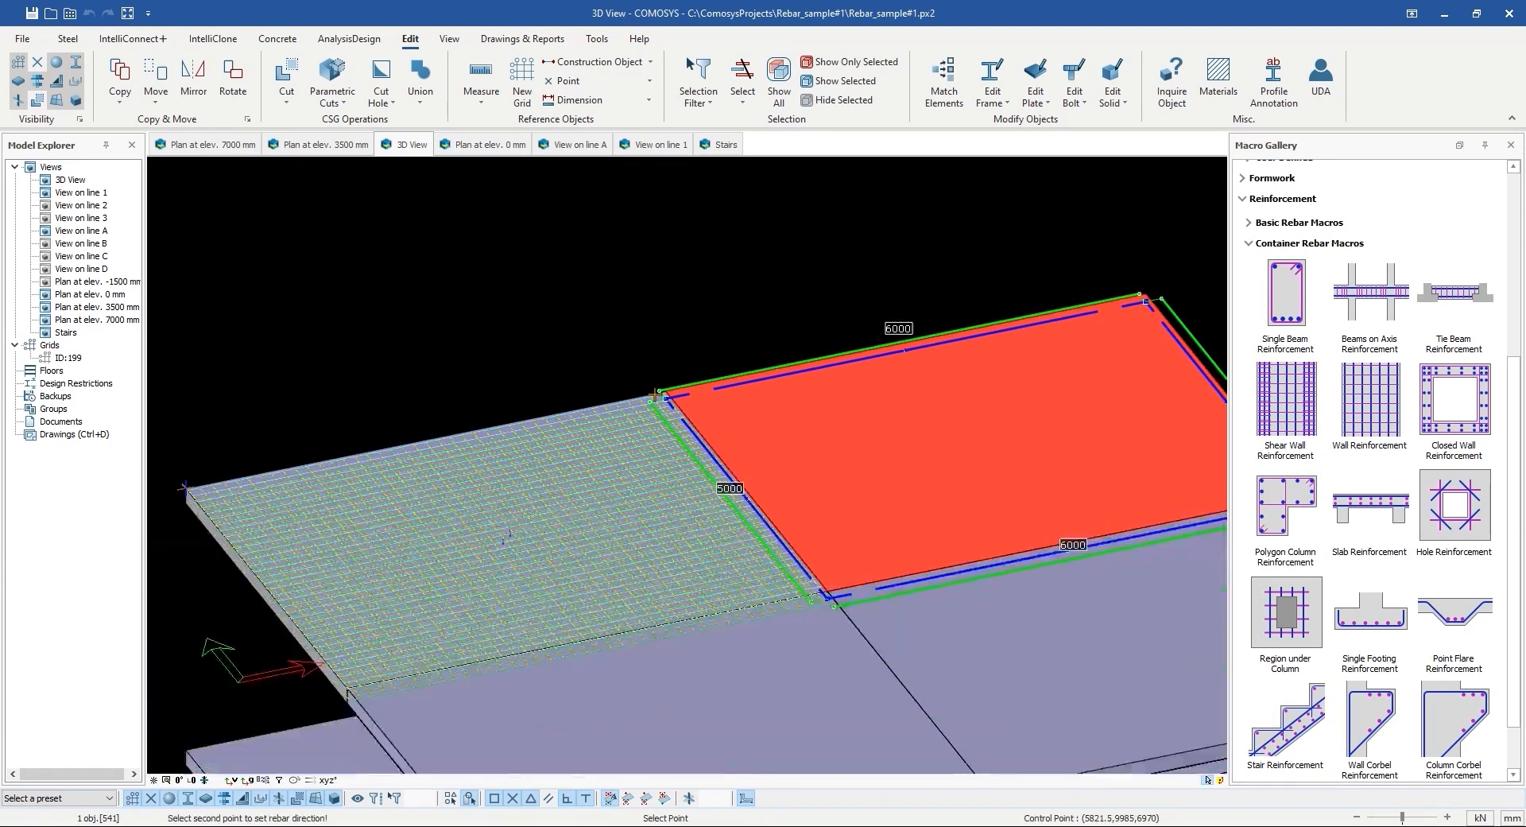
scroll(1140, 296, up, 4)
click(1140, 296)
scroll(903, 499, down, 8)
scroll(836, 477, up, 4)
Step: Apply Slab Reinforcement to the front top-floor slab between x 6000 and 12000, with the rebar direction along its outer 6000 mm edge
click(1372, 513)
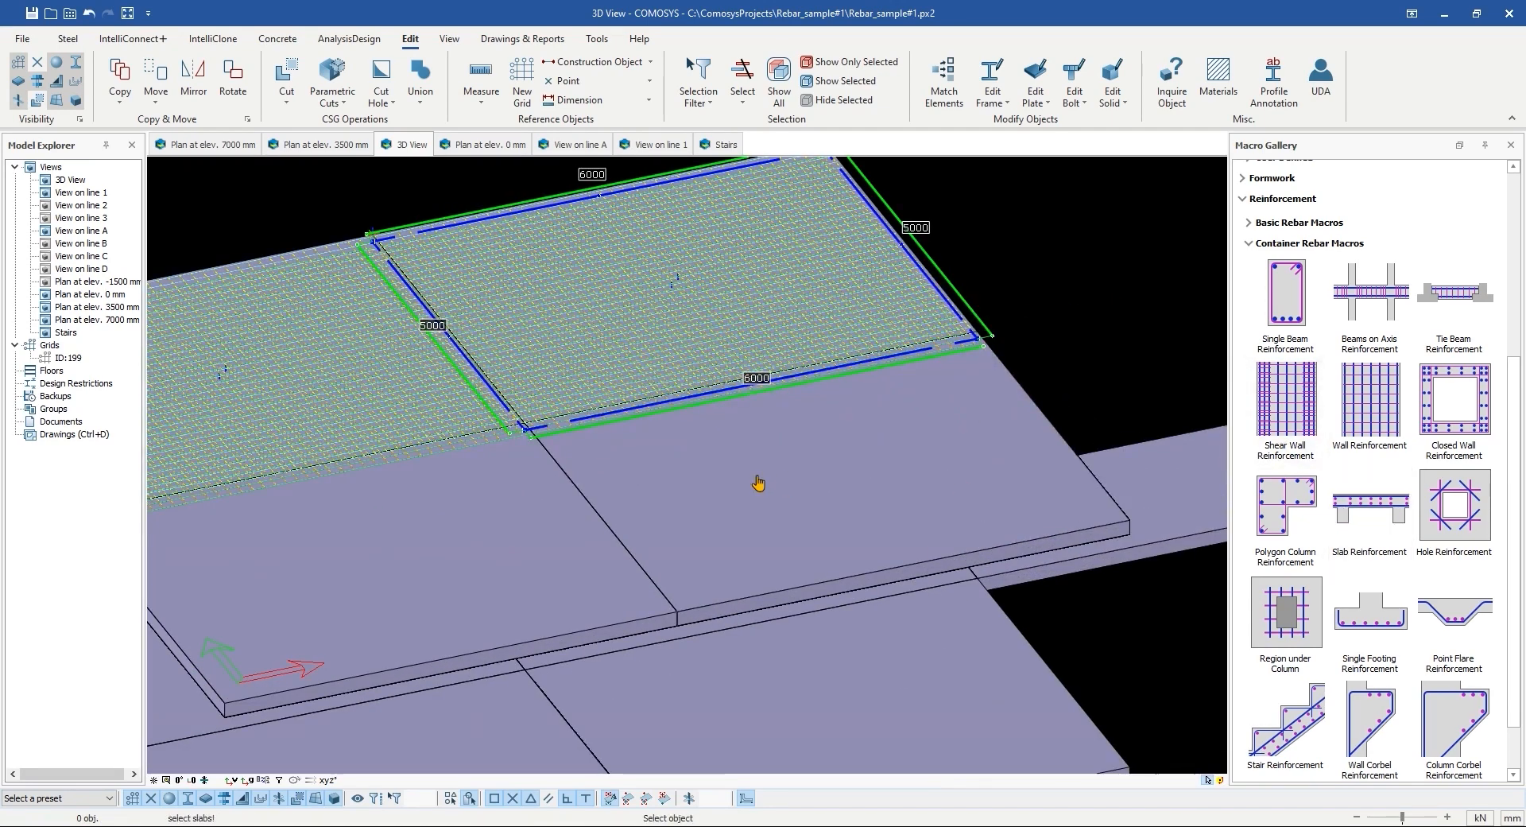
click(756, 483)
scroll(695, 620, up, 3)
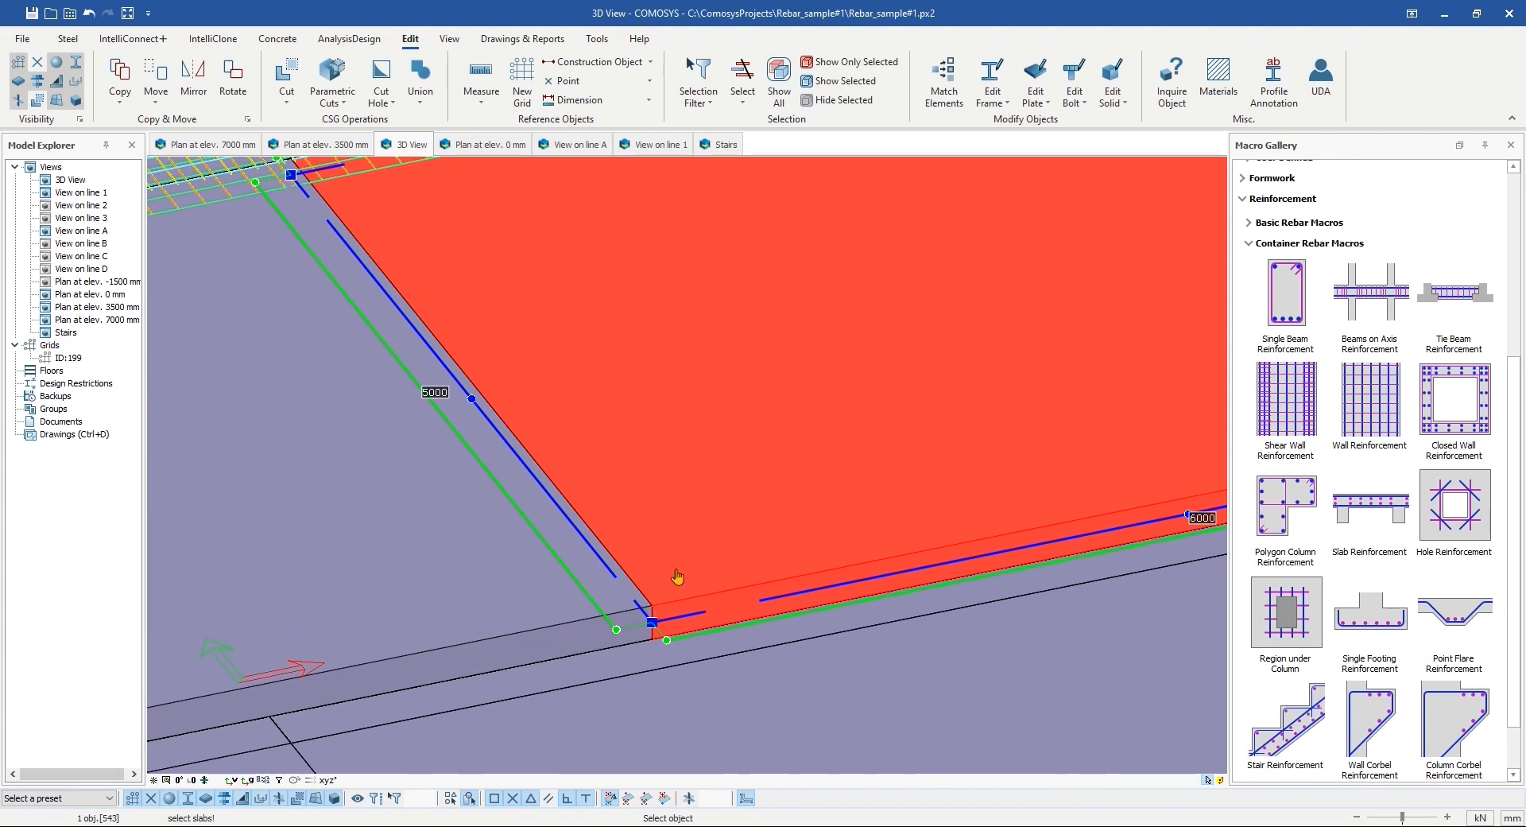
right_click(659, 610)
click(655, 610)
scroll(657, 609, down, 5)
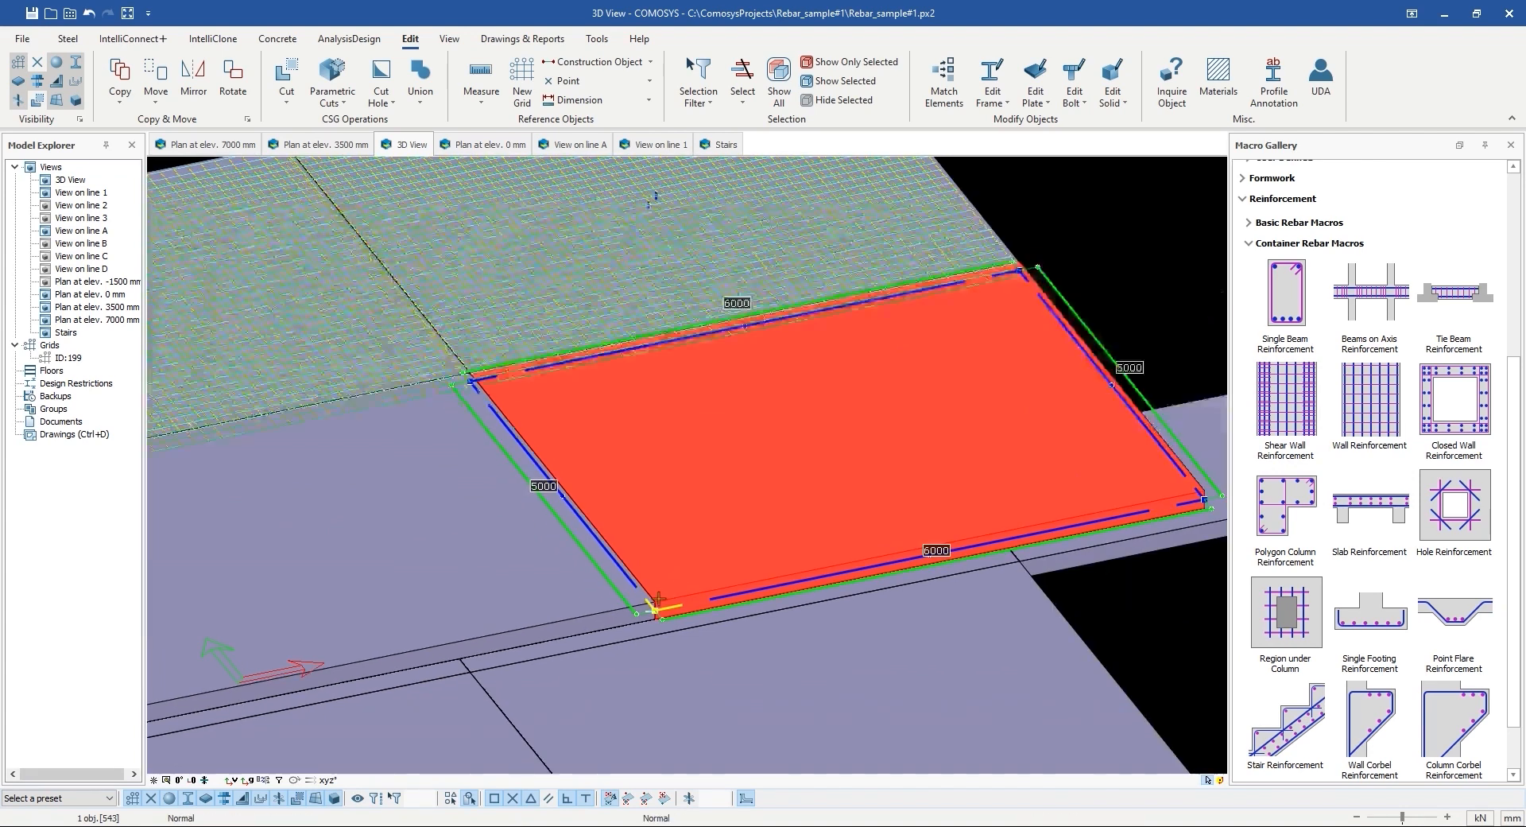
scroll(995, 551, up, 3)
click(1019, 524)
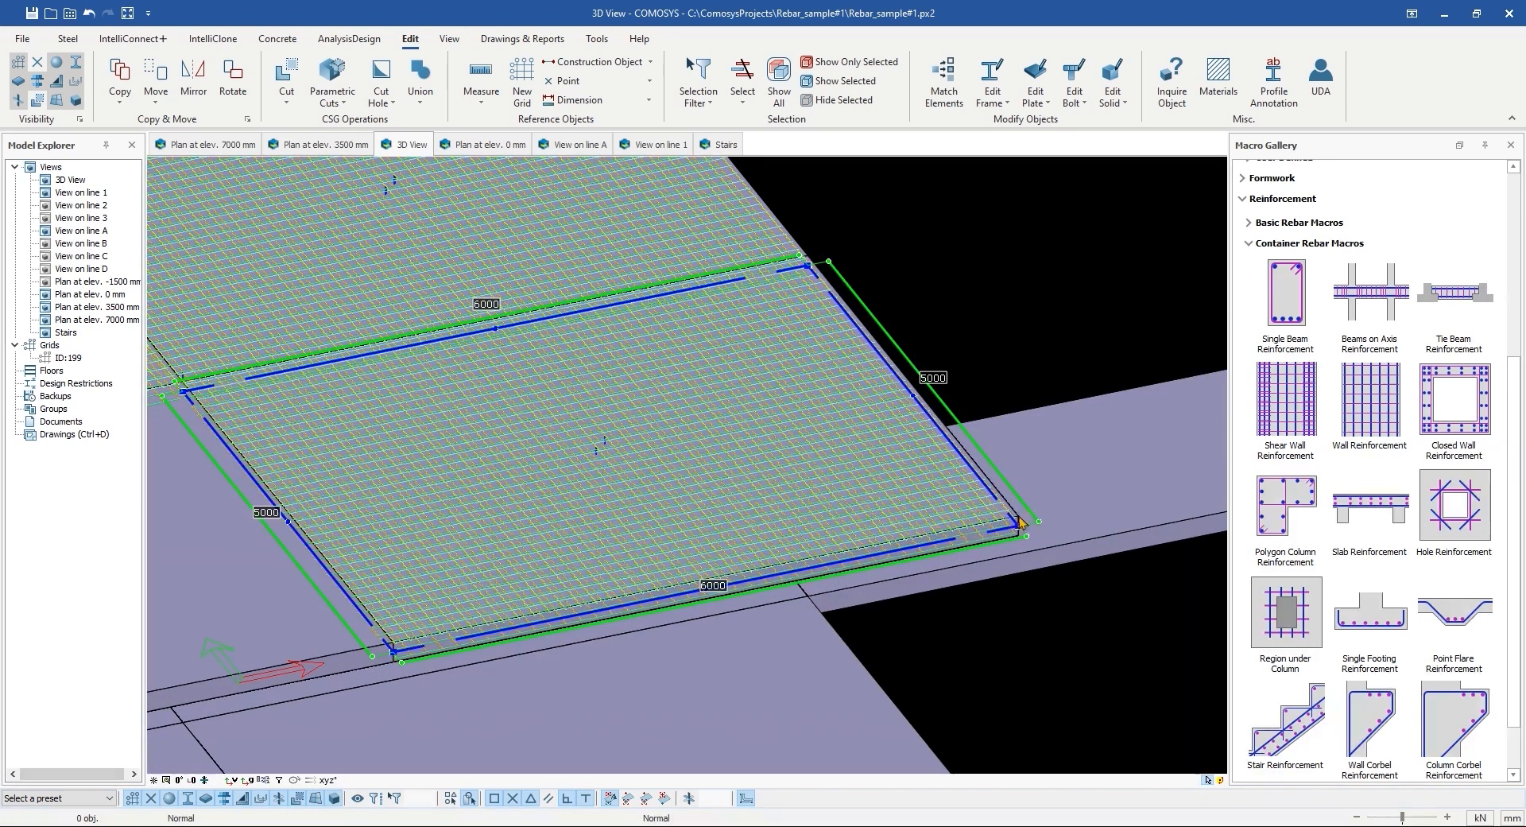
Step: Apply Slab Reinforcement to the last unreinforced top-floor slab, setting the rebar direction along its front outer 6000 mm edge
scroll(1343, 500, down, 1)
scroll(1013, 438, down, 3)
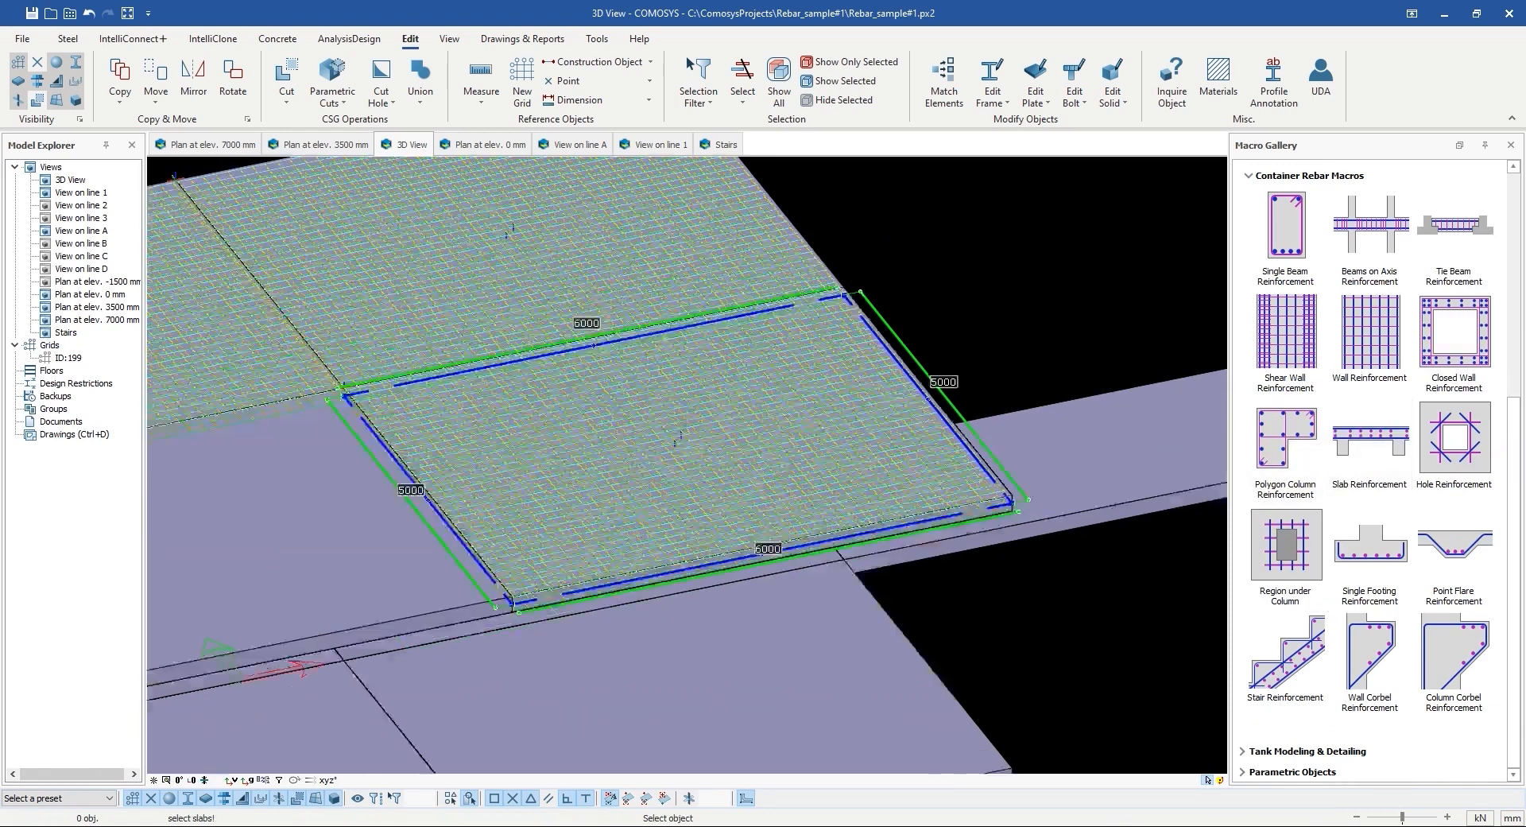
click(513, 519)
scroll(382, 596, up, 4)
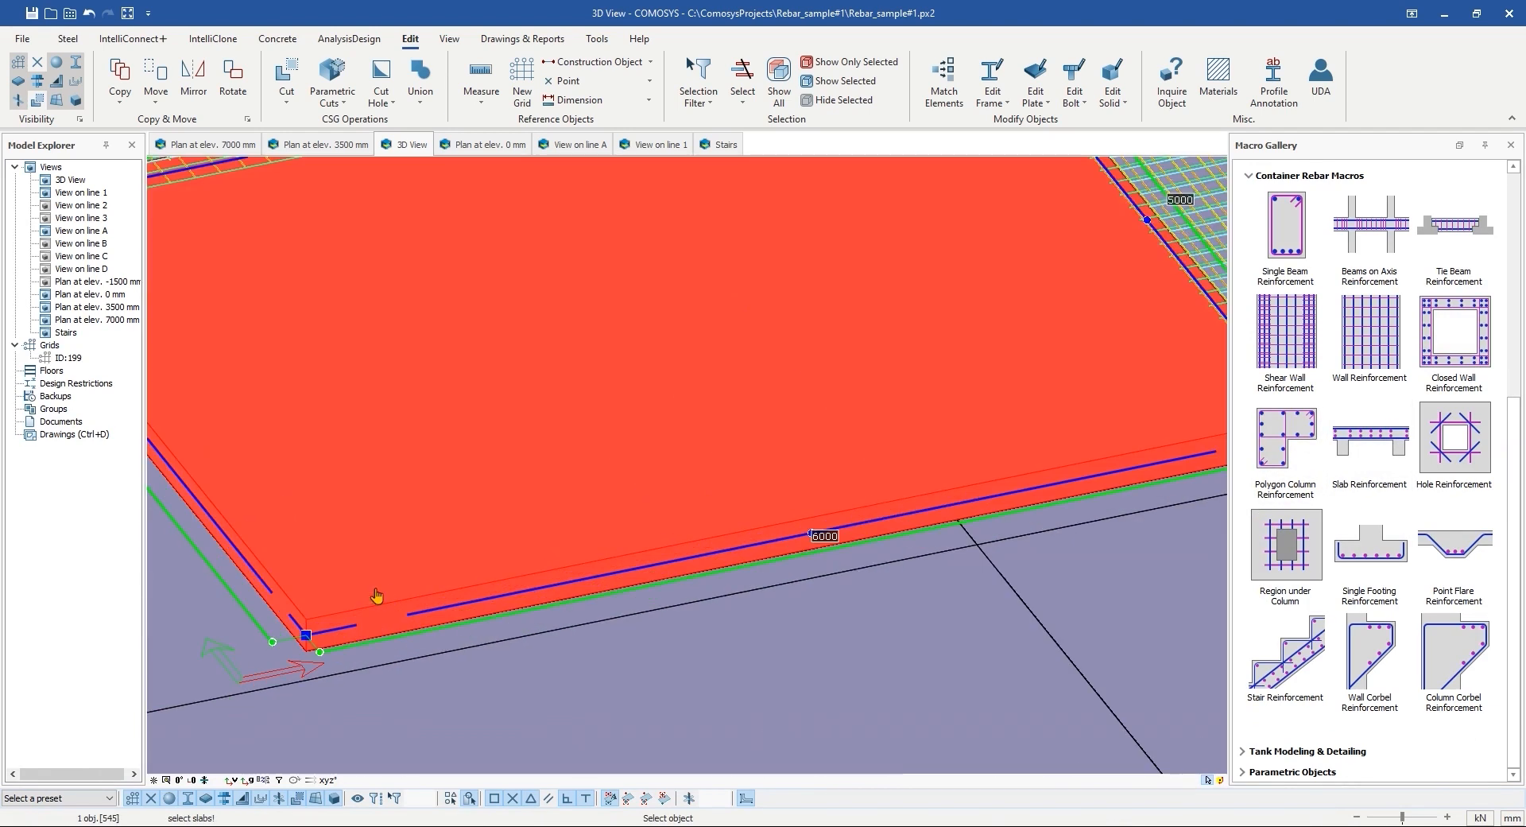
click(314, 617)
scroll(314, 617, down, 1)
scroll(1122, 457, up, 1)
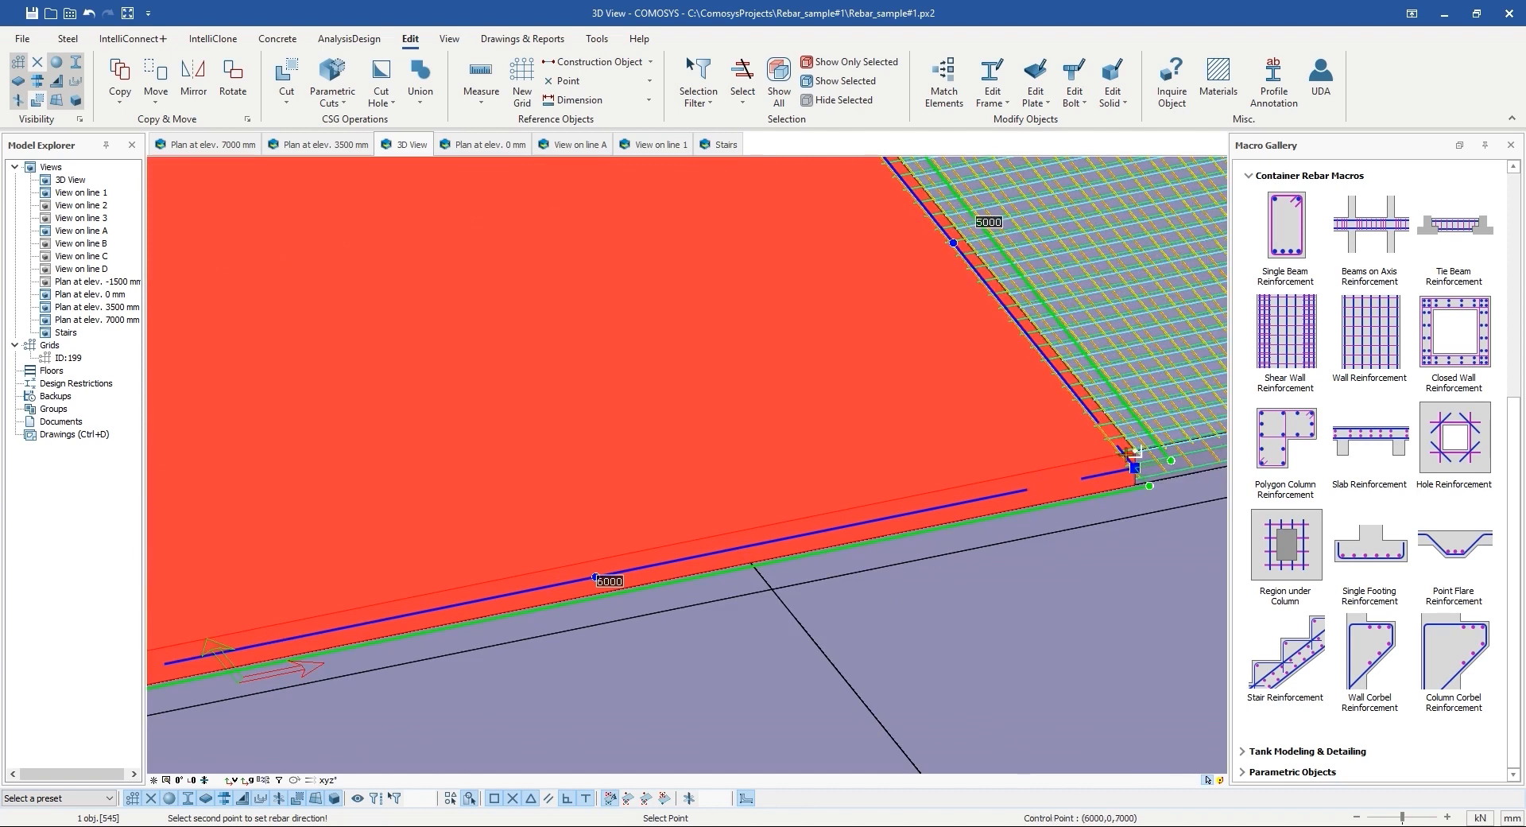
click(1134, 457)
Step: Apply Slab Reinforcement to the rear corner slab of the lower floor, with the rebar direction along its inner 6000 mm edge
scroll(842, 473, down, 6)
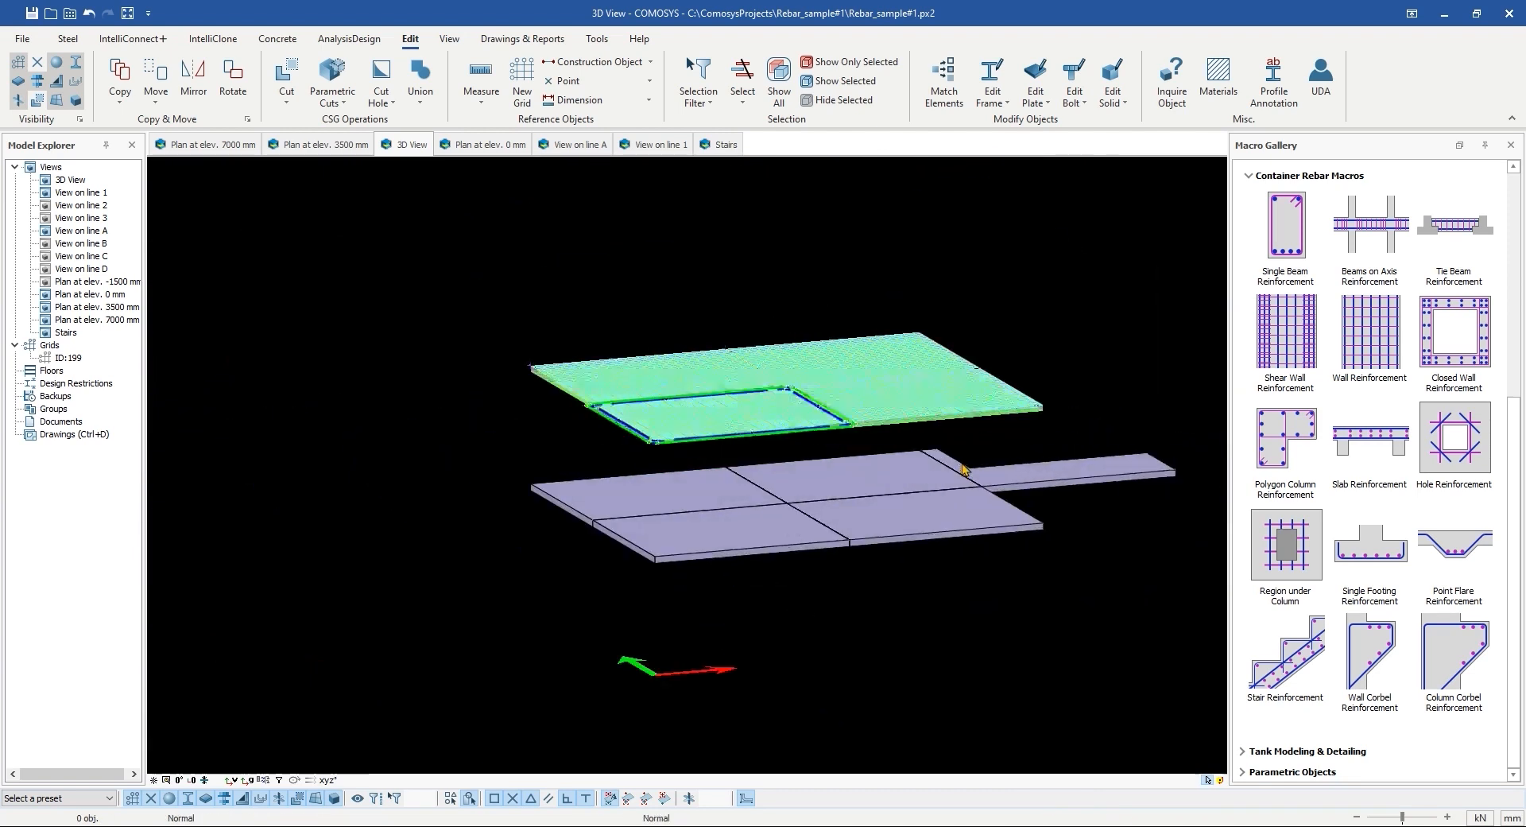
scroll(965, 469, up, 1)
scroll(647, 552, up, 2)
click(585, 506)
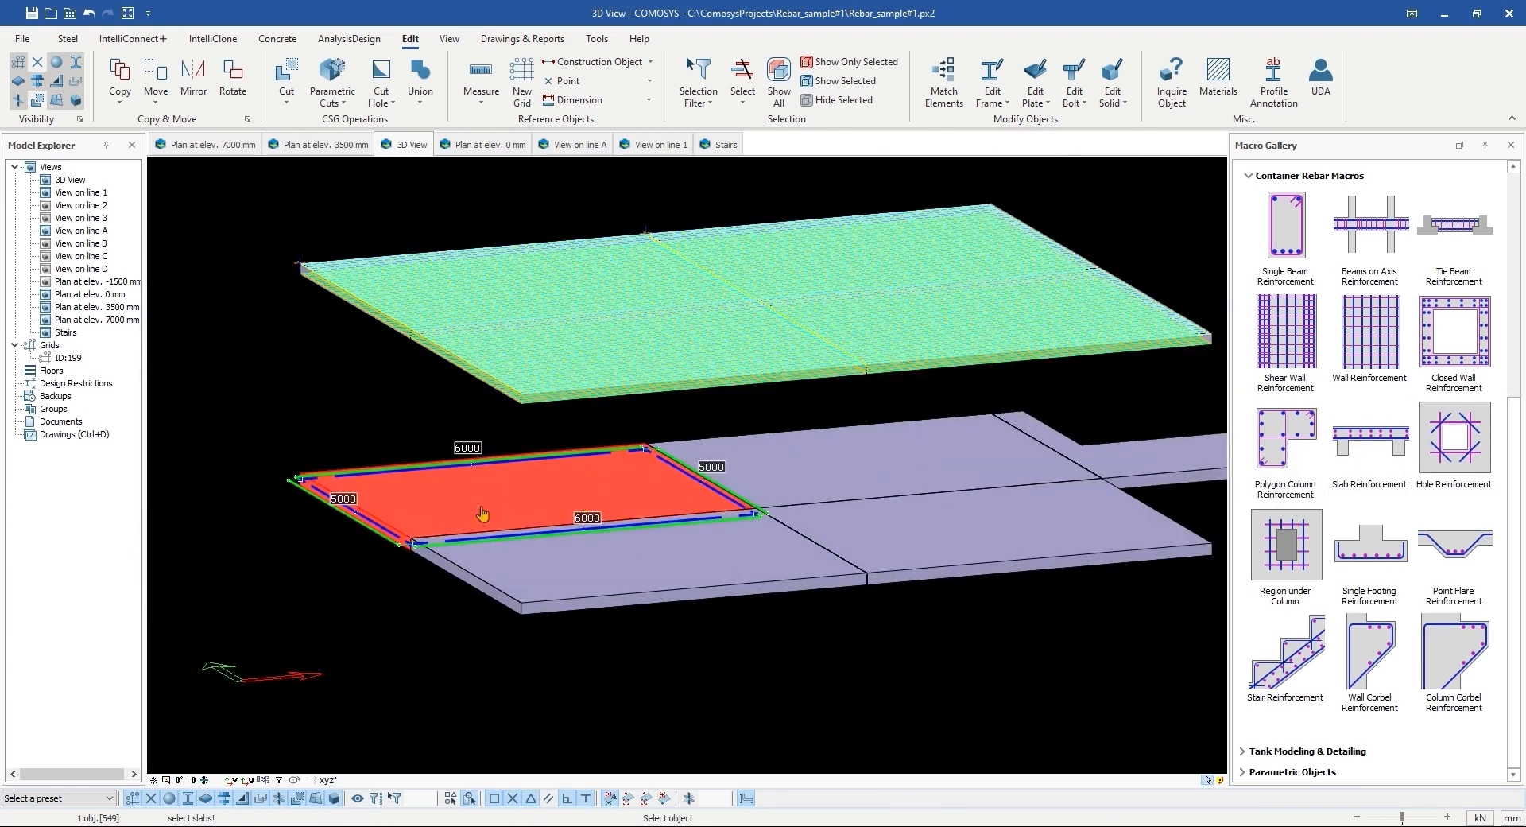
scroll(441, 523, up, 1)
right_click(433, 528)
click(401, 542)
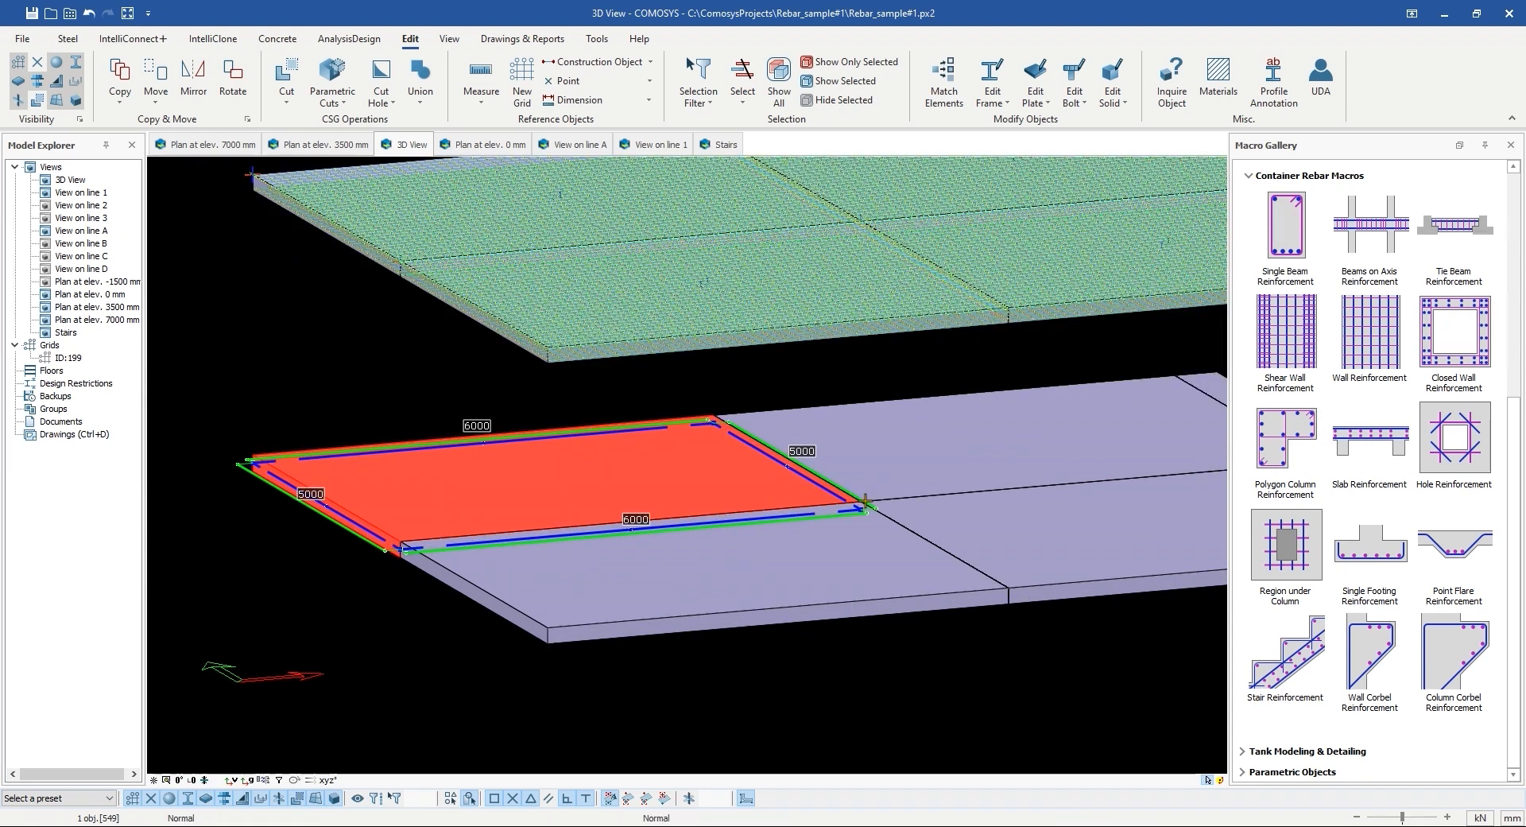
click(858, 515)
Step: Apply Slab Reinforcement to the second rear slab of the 3500 mm floor, setting the rebar direction along its inner 6000 mm edge
middle_drag(970, 465, 680, 490)
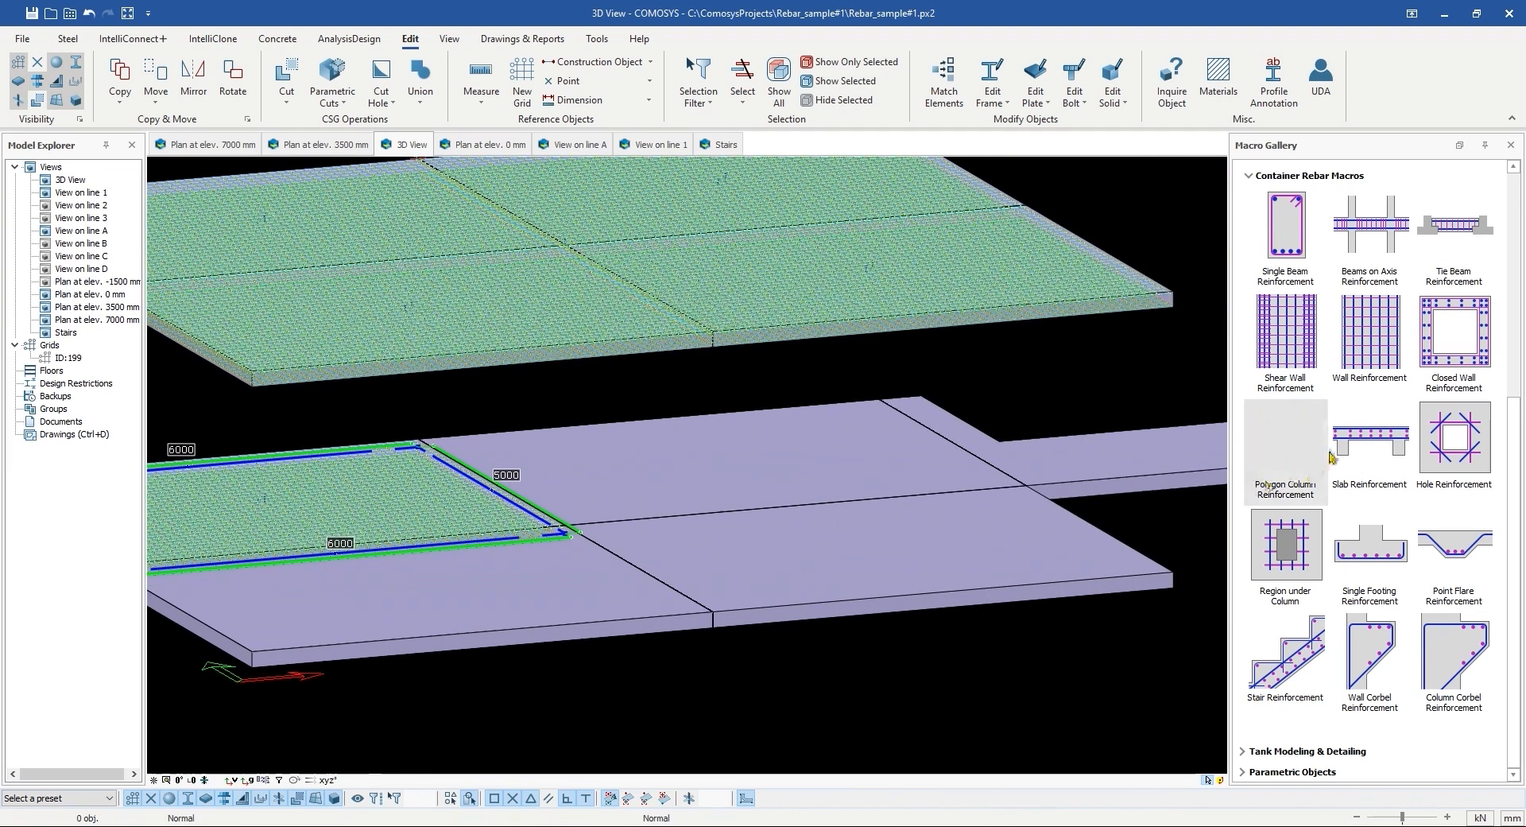
click(696, 480)
right_click(583, 518)
click(574, 522)
scroll(574, 519, up, 4)
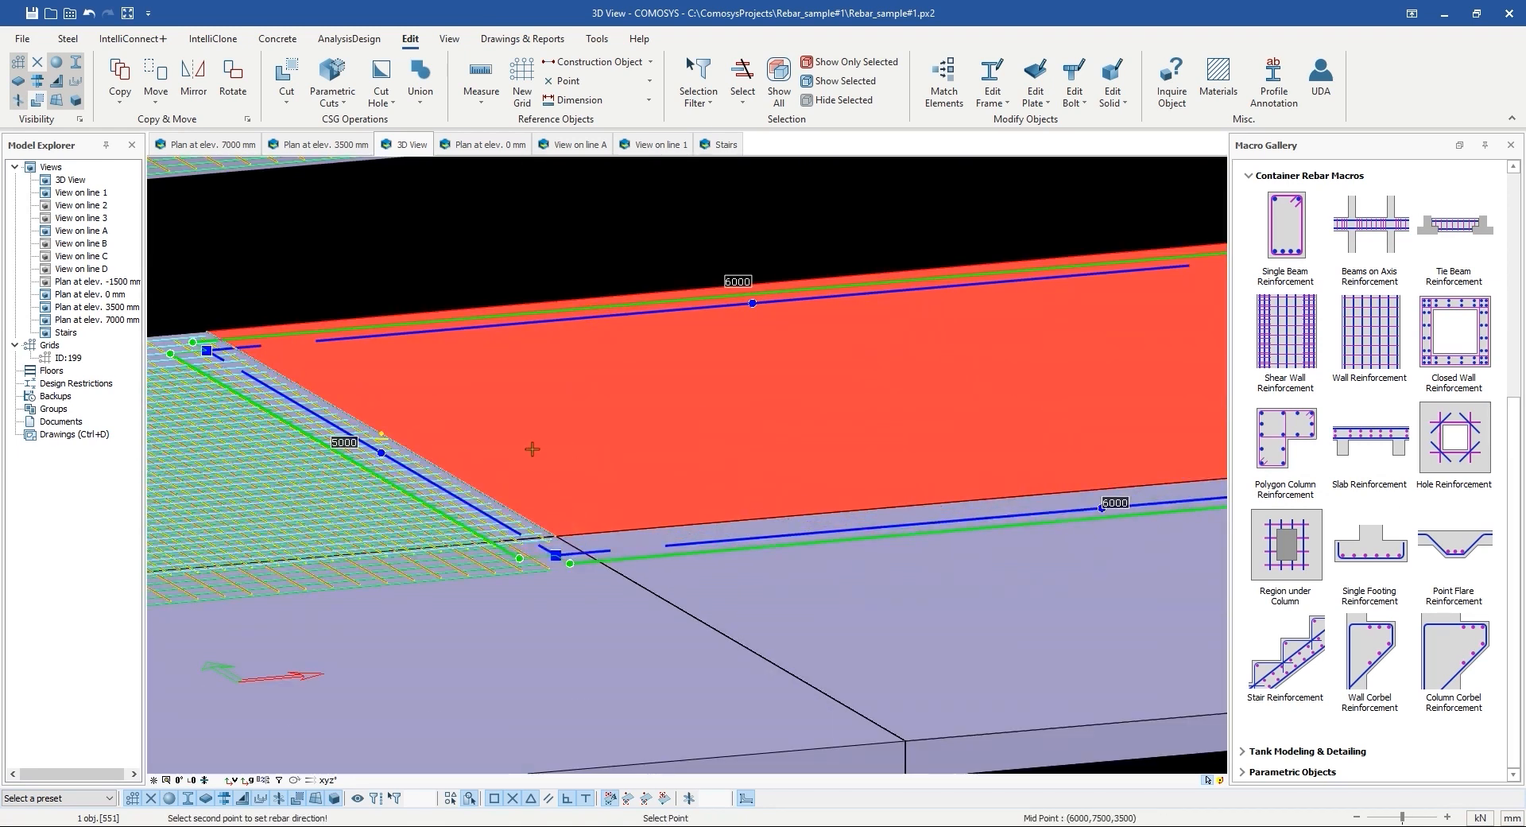
scroll(532, 449, down, 5)
scroll(1110, 501, up, 2)
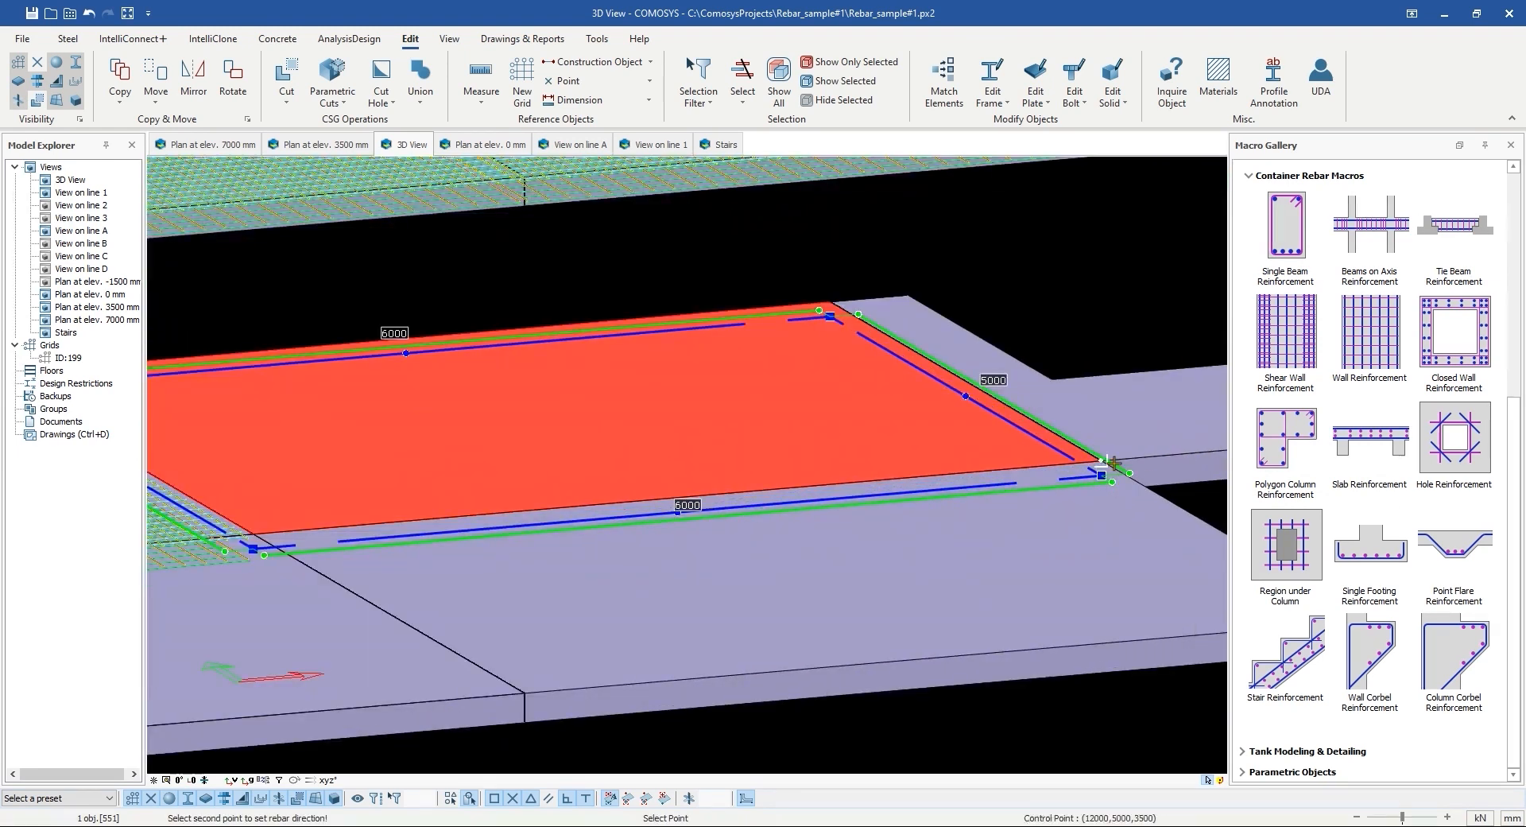
click(1109, 477)
Step: Apply Slab Reinforcement to the L-shaped lower-floor slab beside the stairs, with the rebar direction along its 6000 mm front edge
scroll(823, 466, down, 3)
click(1369, 433)
click(1044, 436)
scroll(800, 471, up, 4)
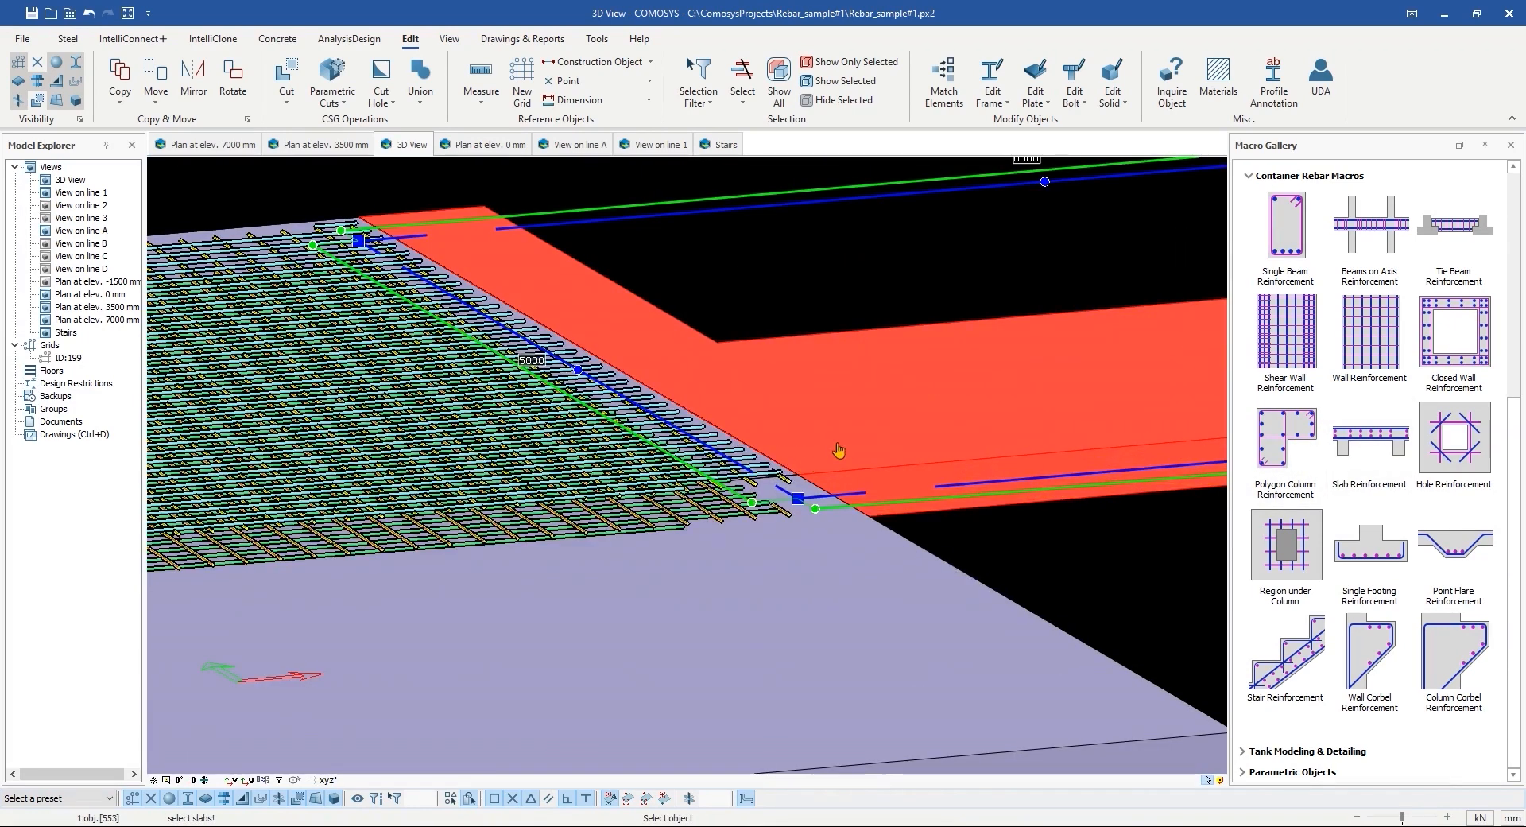
click(815, 474)
scroll(815, 474, down, 4)
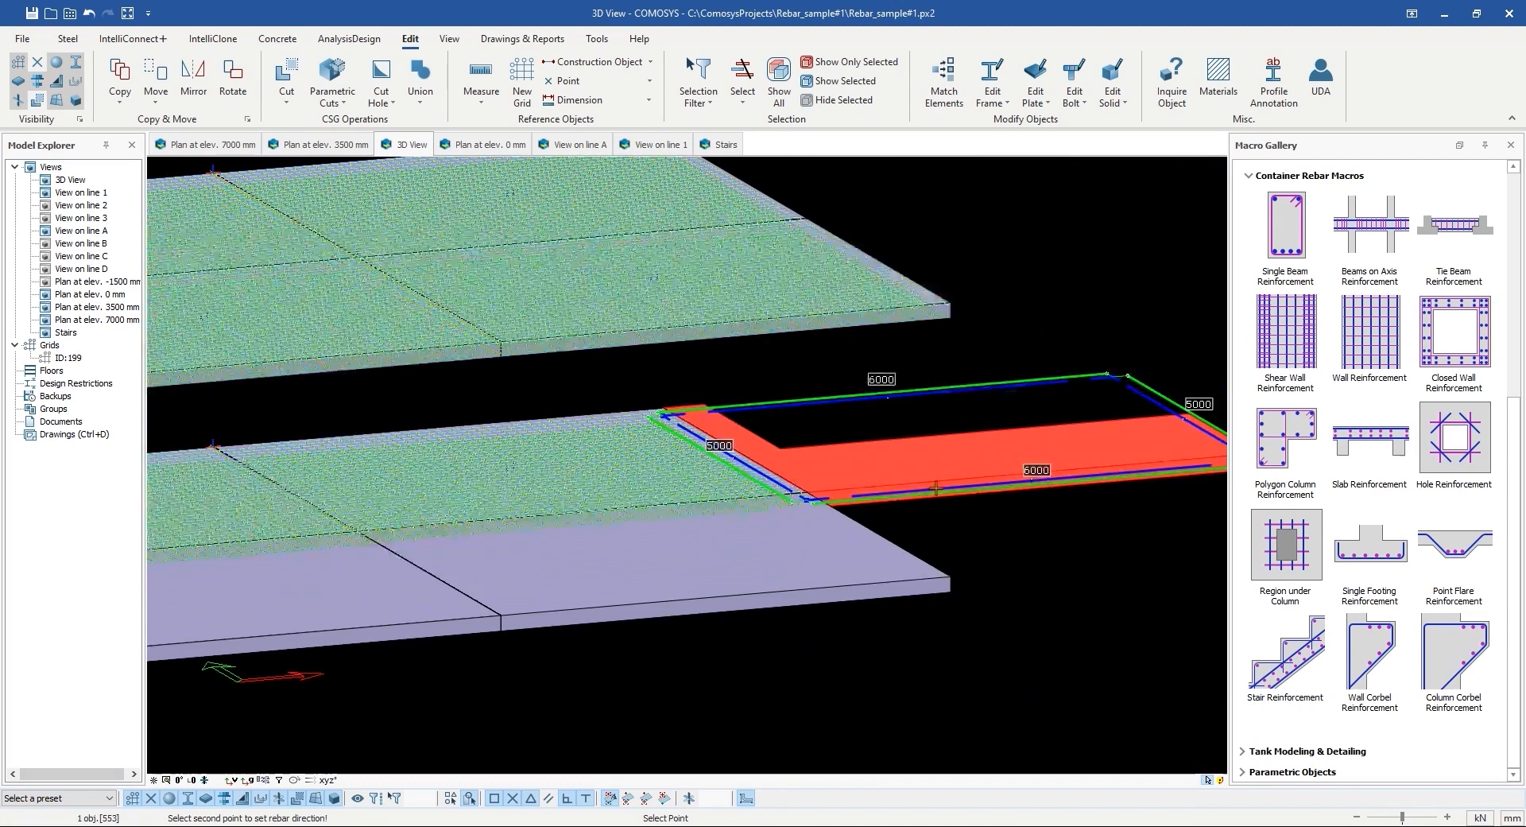
scroll(1163, 476, up, 3)
click(1222, 440)
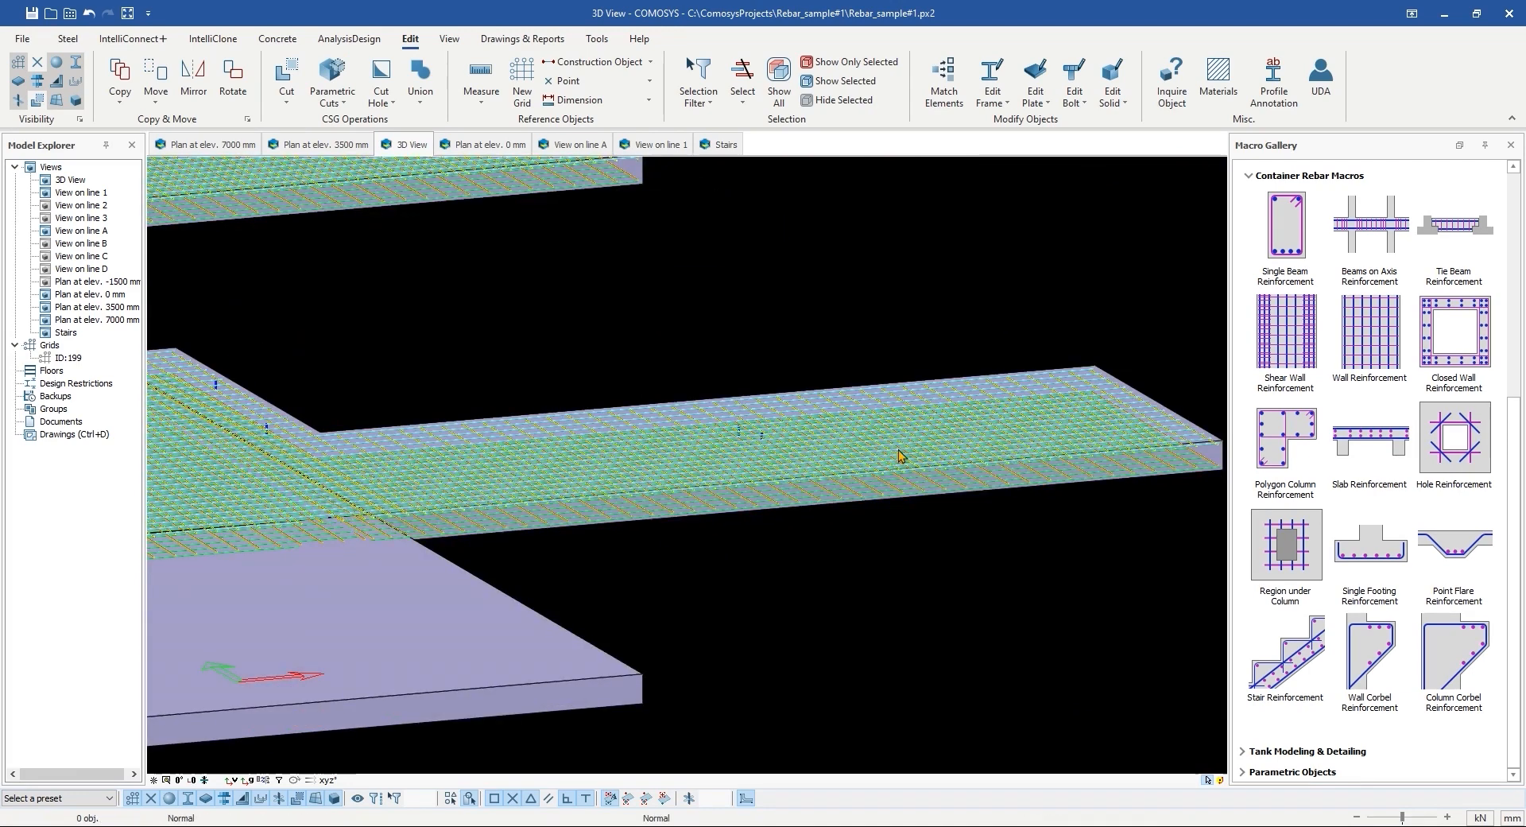
Step: Apply Slab Reinforcement to the front corner slab of the lower floor, with the rebar direction along its outer 6000 mm edge
scroll(1222, 440, down, 3)
click(439, 525)
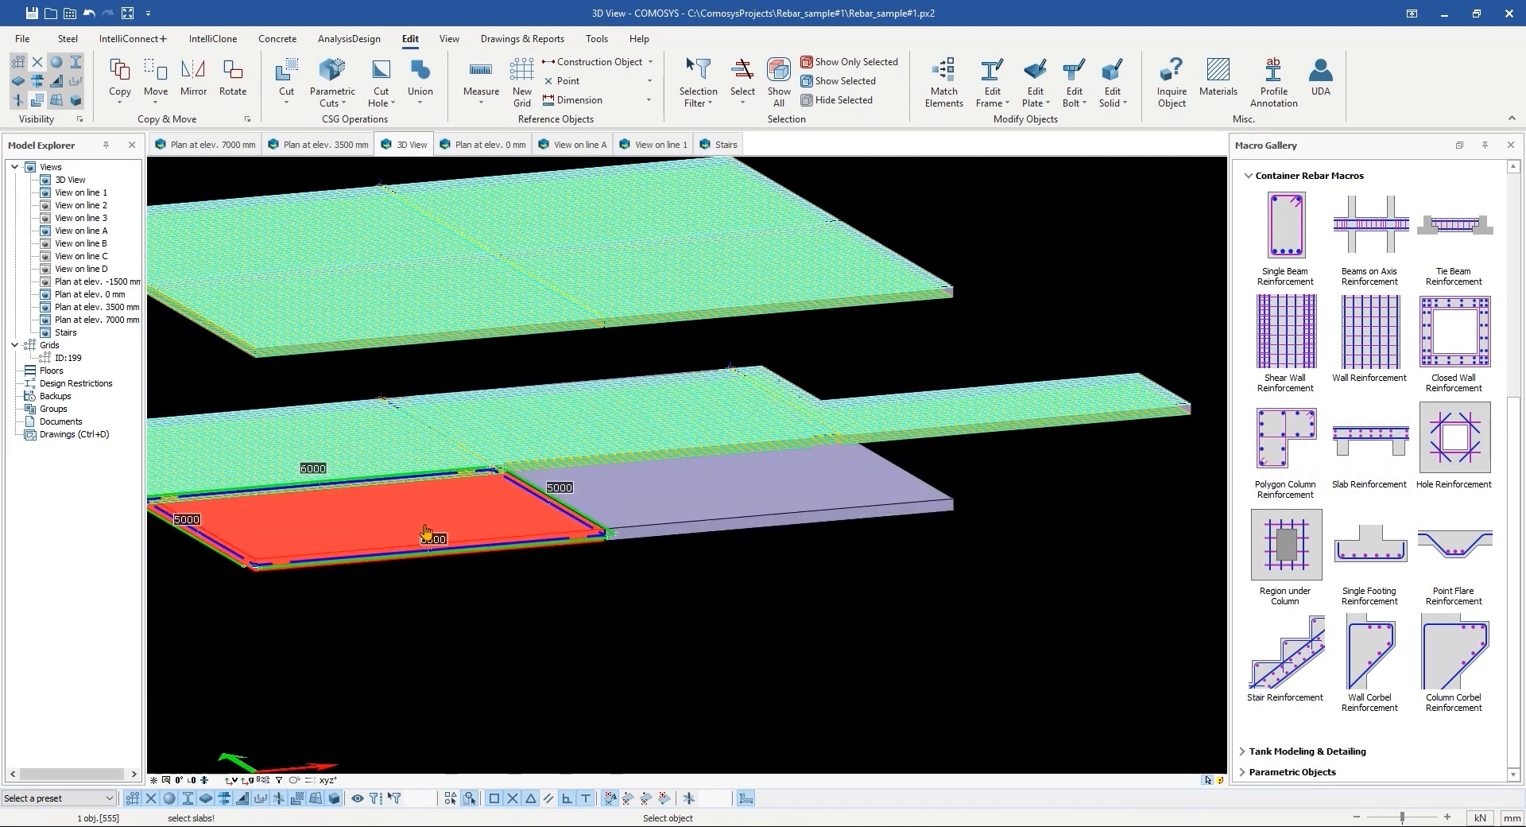
scroll(427, 532, up, 3)
click(299, 569)
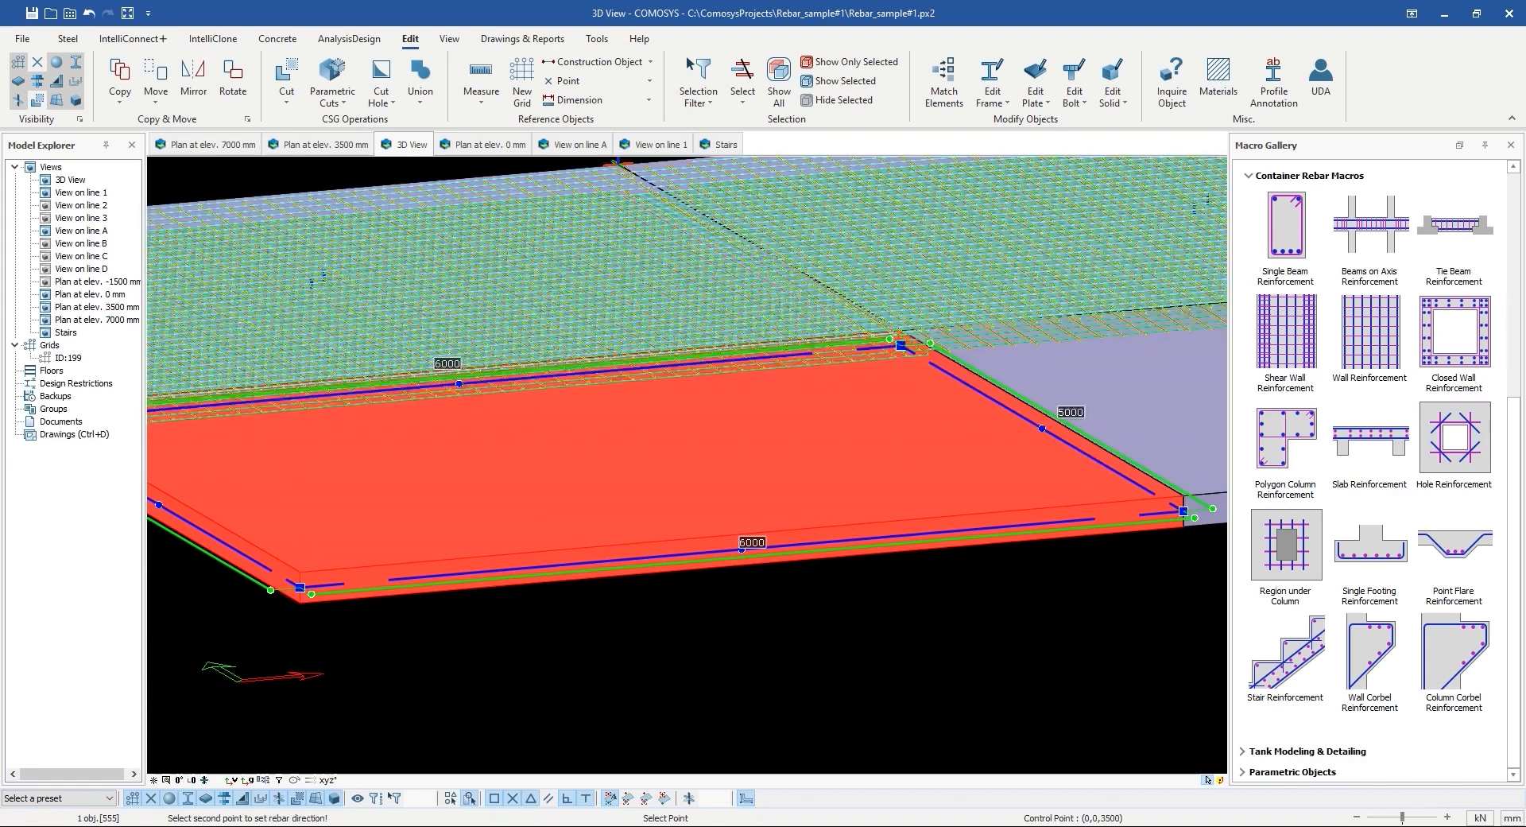
scroll(299, 569, down, 3)
click(1010, 504)
Step: Apply Slab Reinforcement to the remaining lower-floor front slab, setting the rebar direction along its outer 6000 mm edge
scroll(687, 549, down, 3)
click(1371, 556)
click(1360, 455)
click(914, 501)
scroll(753, 518, up, 4)
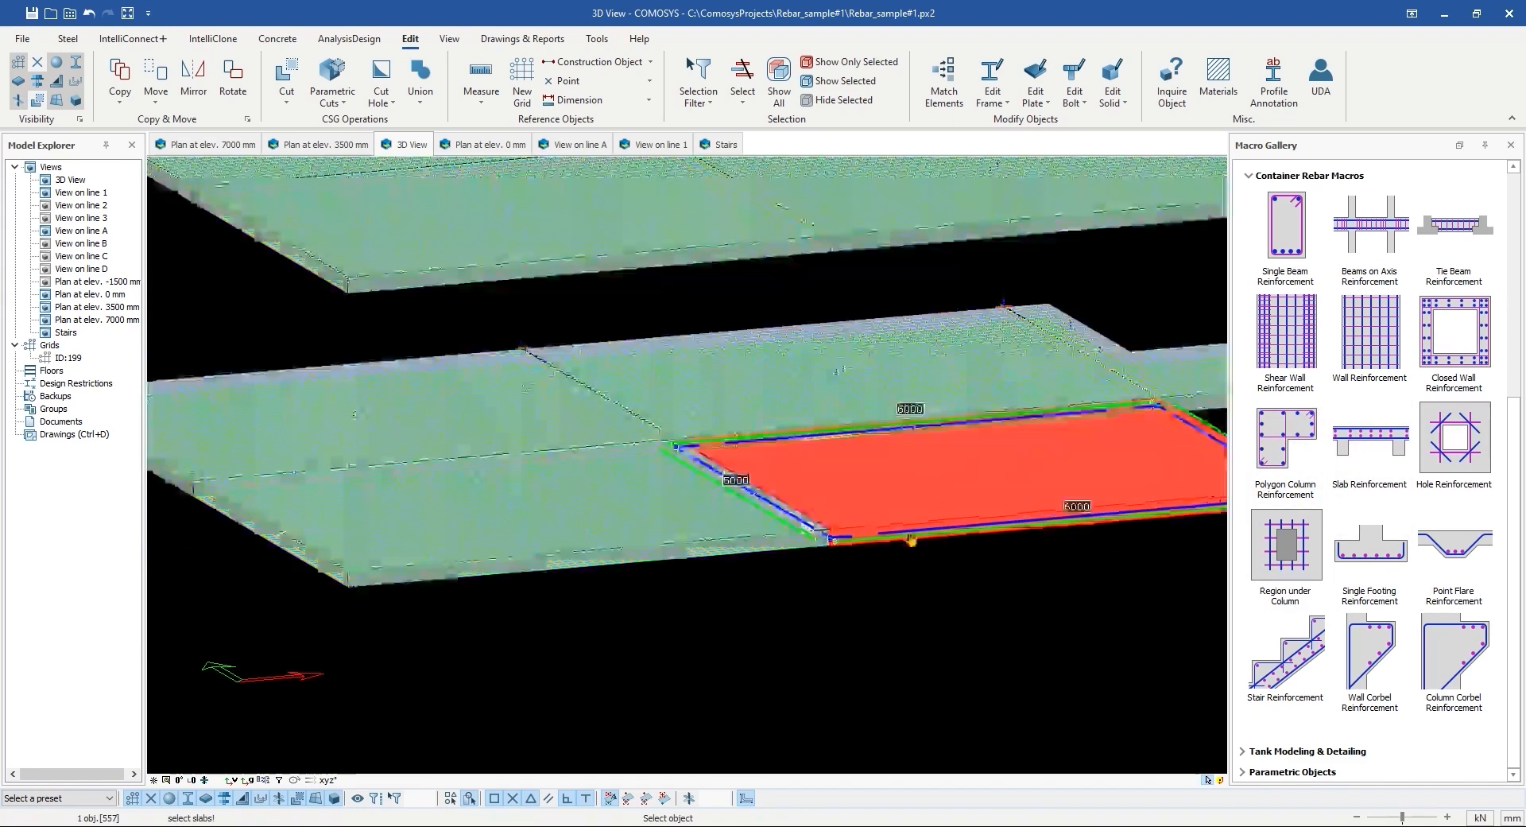
click(719, 531)
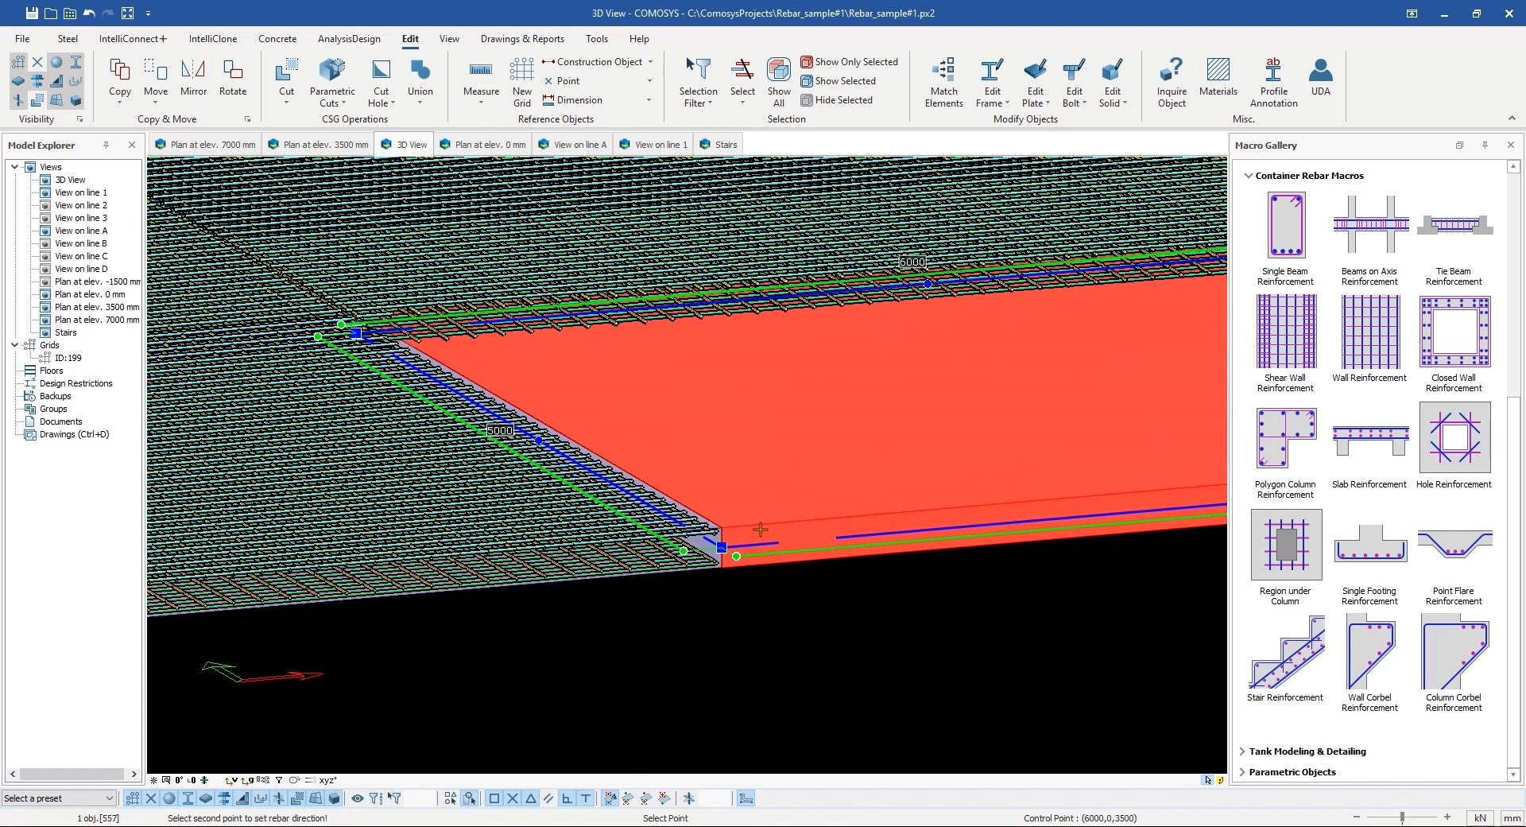
scroll(778, 465, down, 4)
scroll(1089, 494, up, 5)
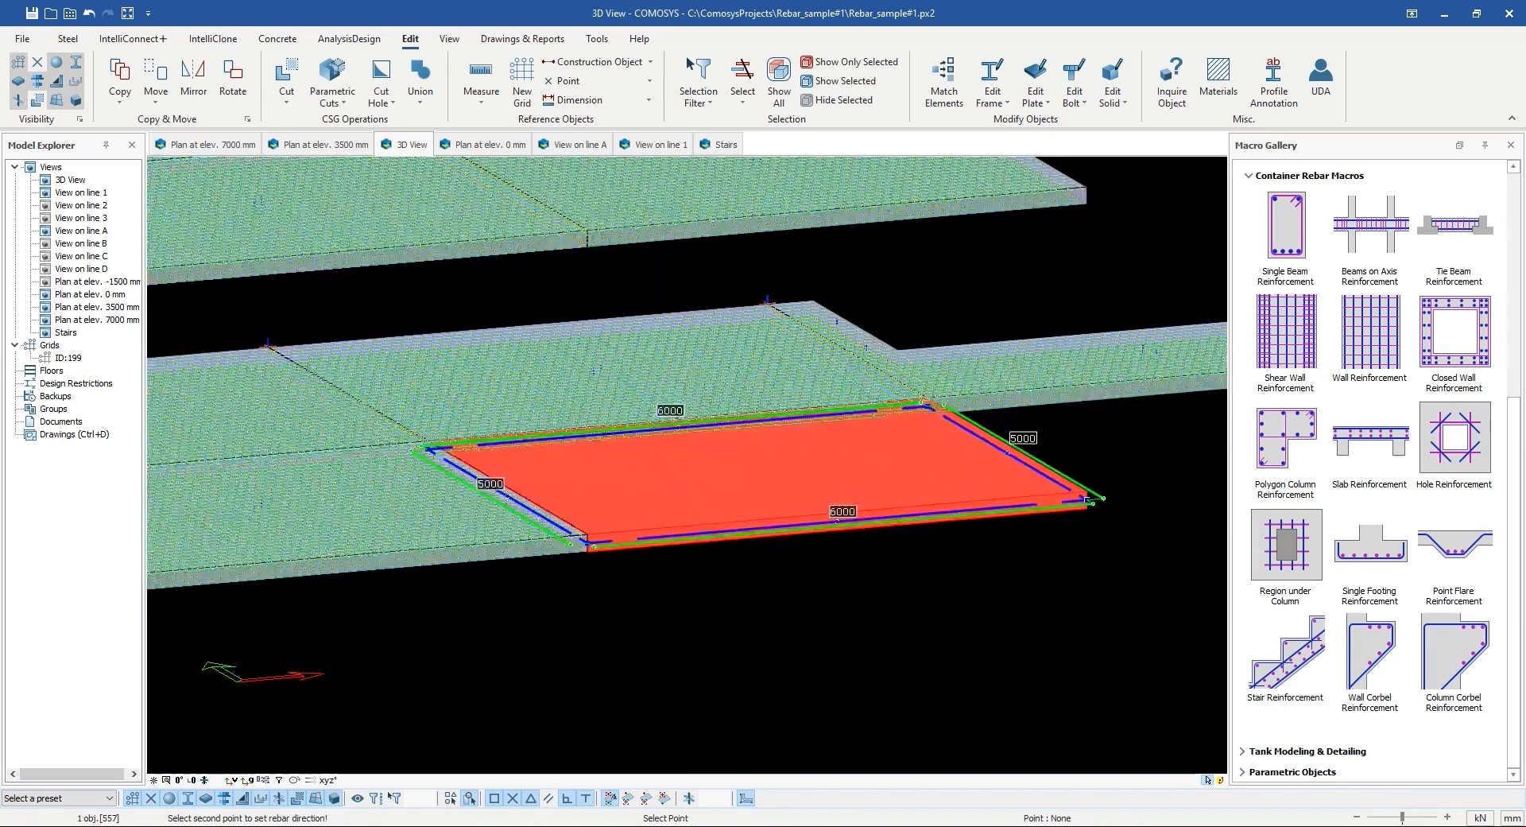
click(1089, 493)
Step: Check the reinforced slabs of both floors, and show all hidden model objects again
scroll(1044, 476, up, 5)
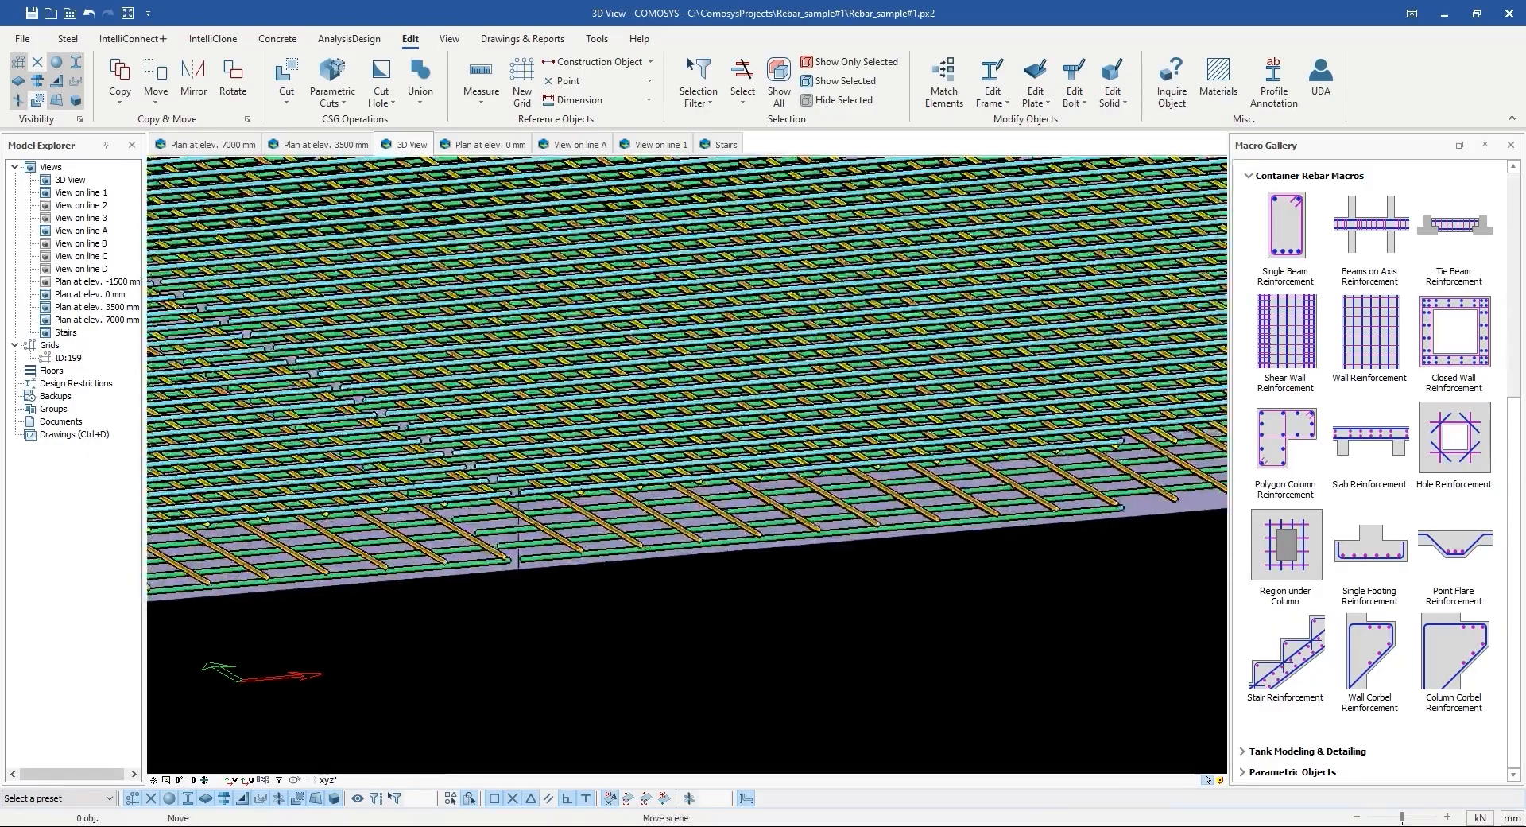
scroll(535, 529, down, 8)
middle_drag(535, 529, 504, 539)
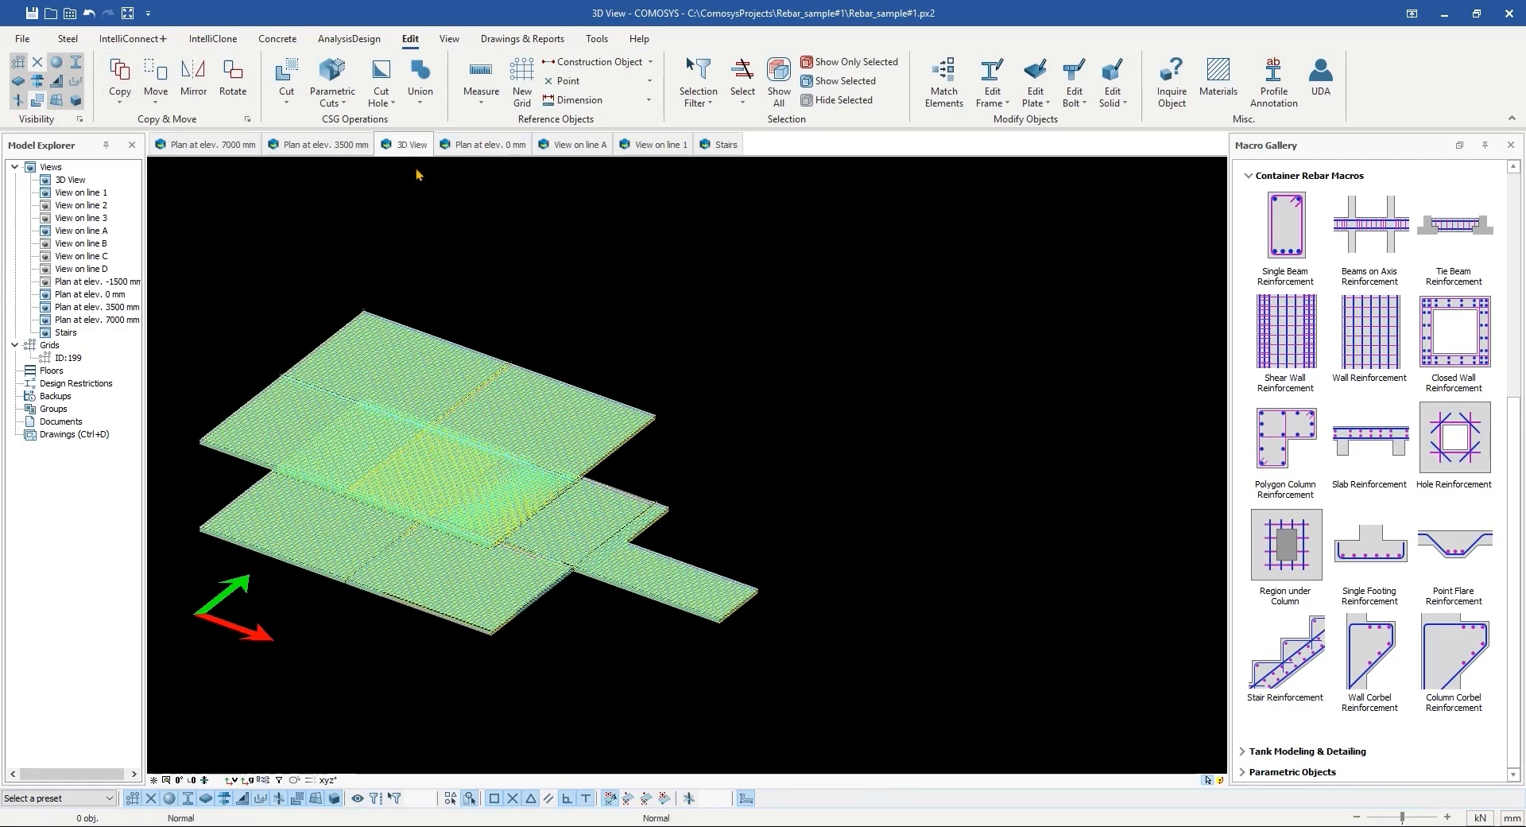
right_click(461, 233)
click(503, 335)
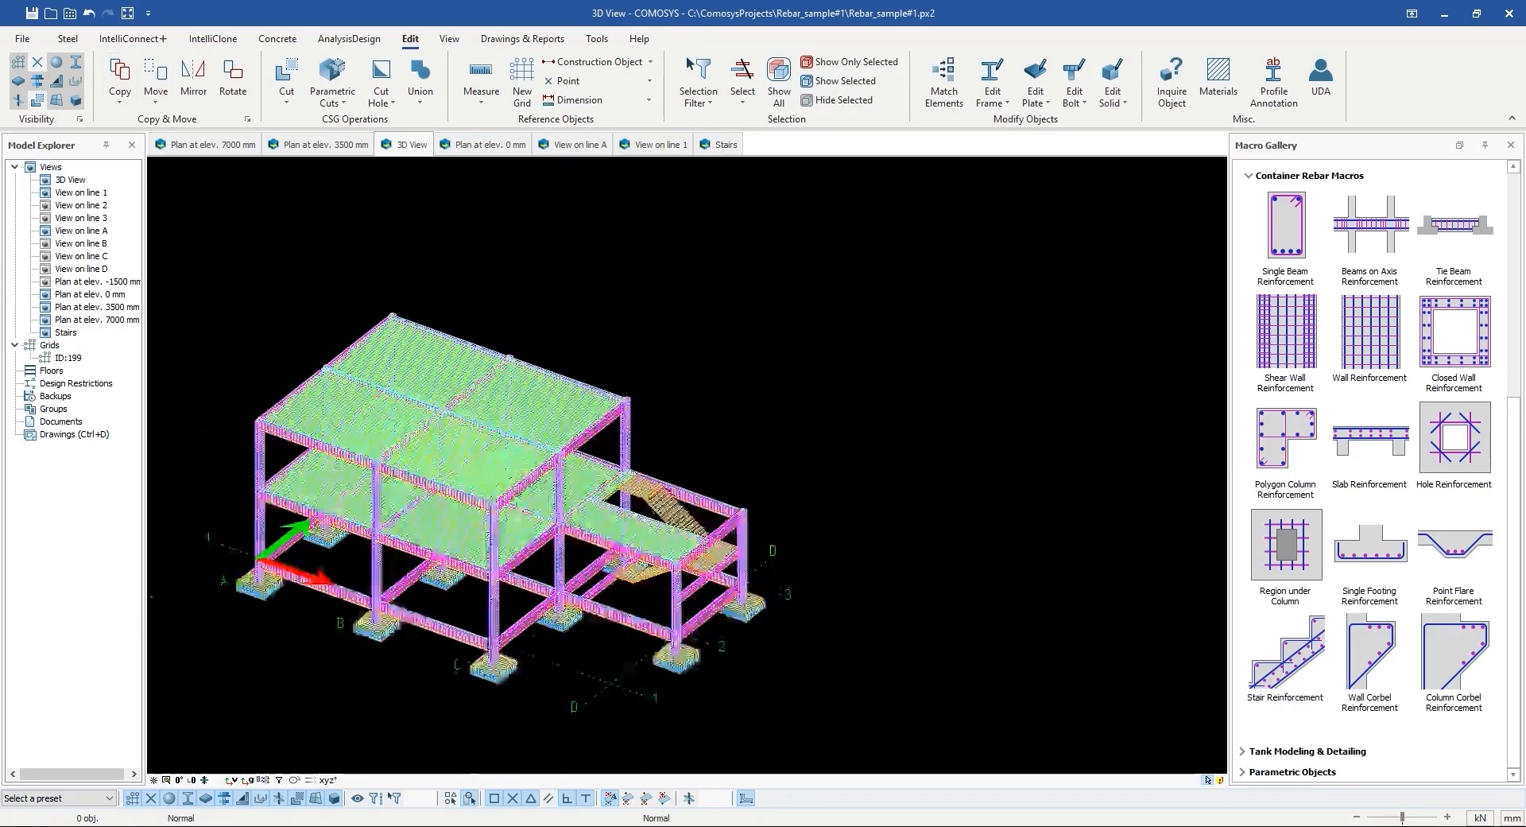
Step: Examine the complete reinforced structure, including columns, beams, slabs and stairs, from several directions
middle_drag(687, 392, 749, 397)
middle_drag(749, 397, 608, 508)
middle_drag(608, 508, 676, 497)
scroll(453, 450, up, 6)
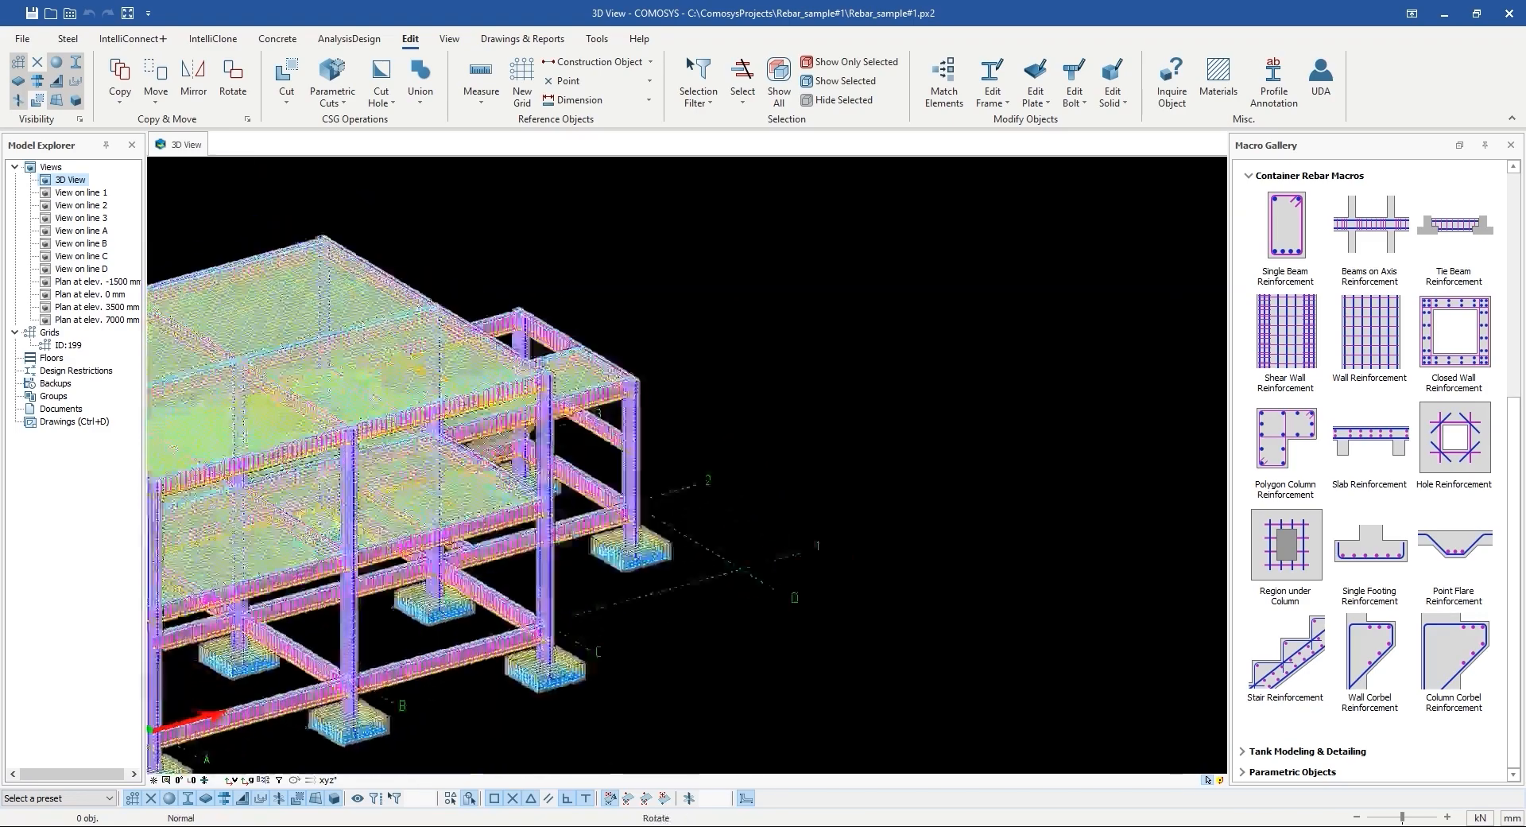
scroll(452, 450, down, 5)
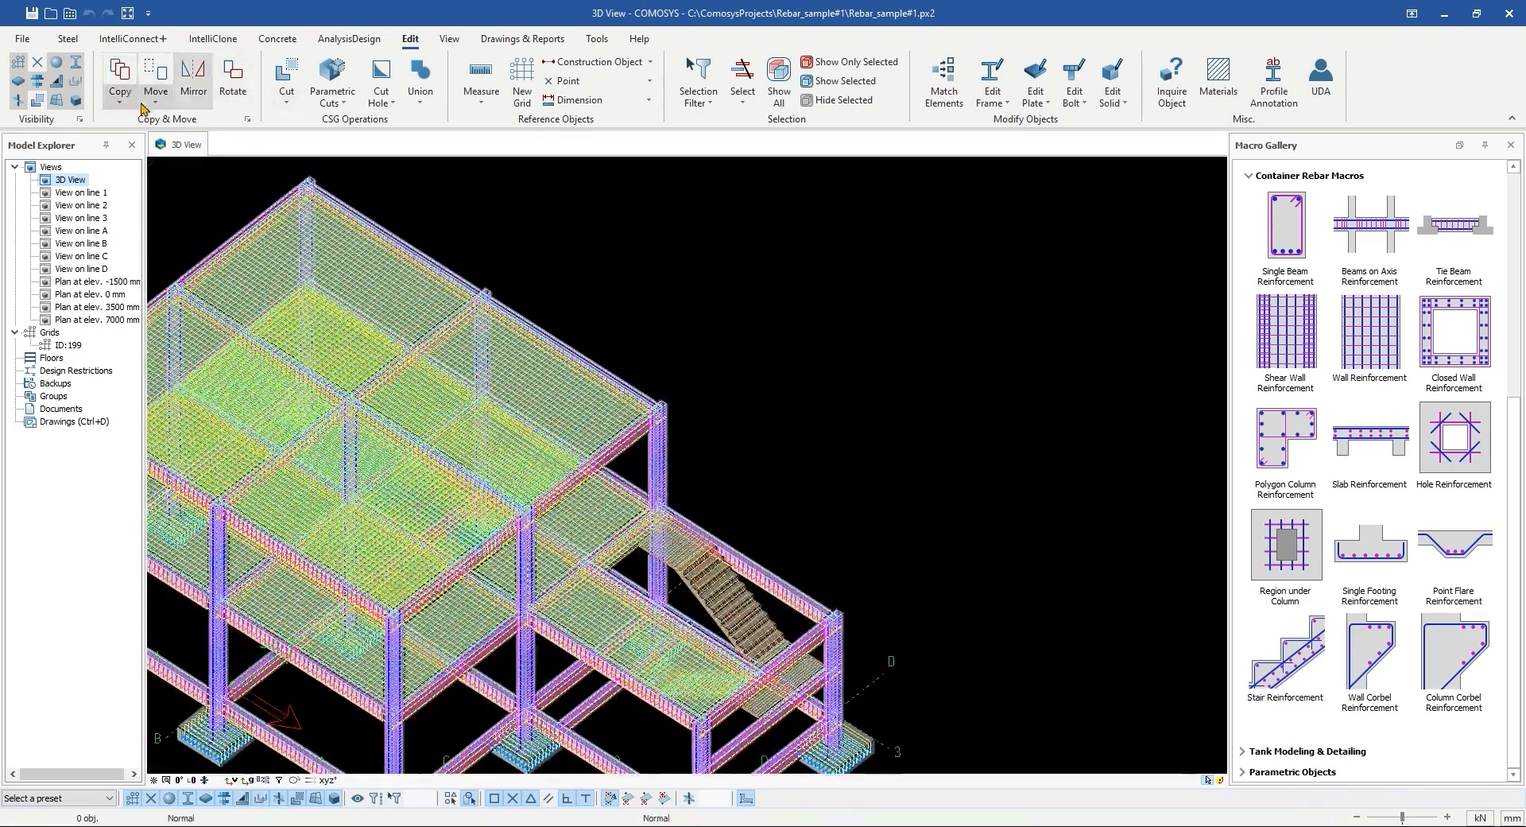
scroll(513, 334, down, 2)
right_click(511, 329)
click(604, 167)
right_drag(581, 292, 587, 205)
Step: Perform numbering for the whole model with the Renumber All options applied to groups 0 and 2
click(505, 39)
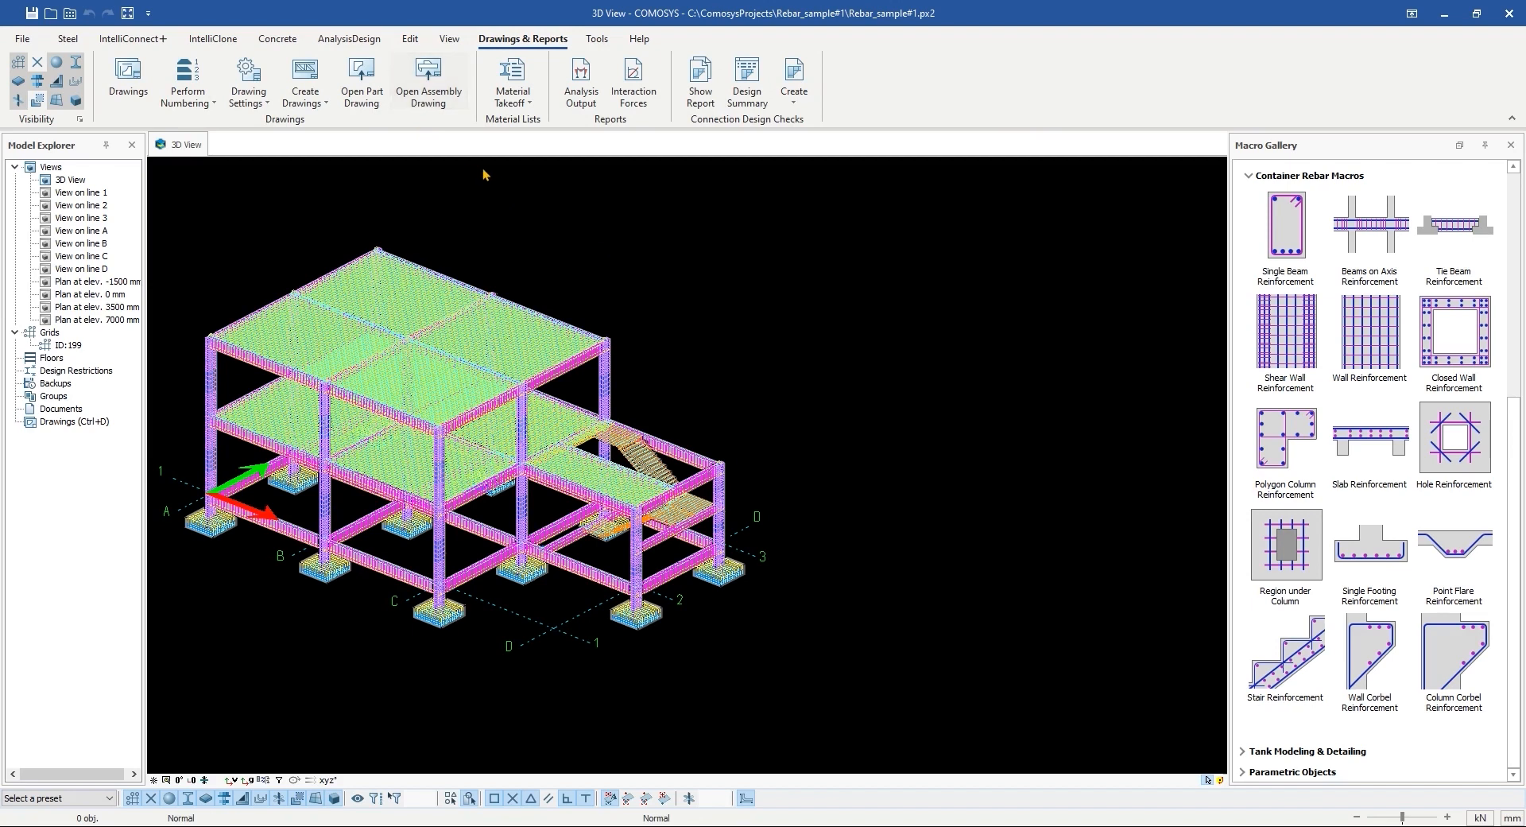
click(248, 94)
click(188, 93)
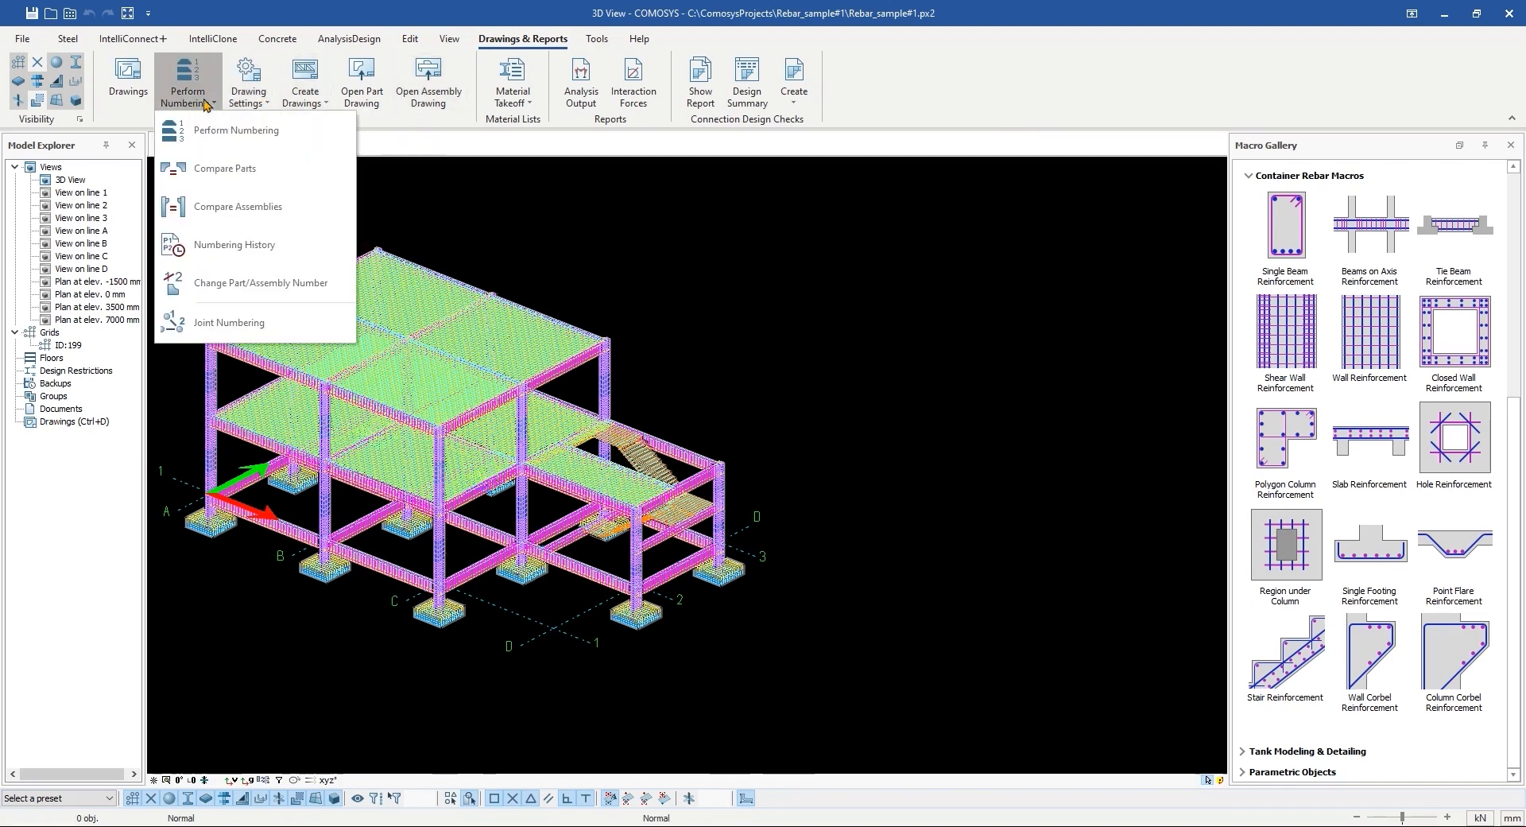
click(217, 132)
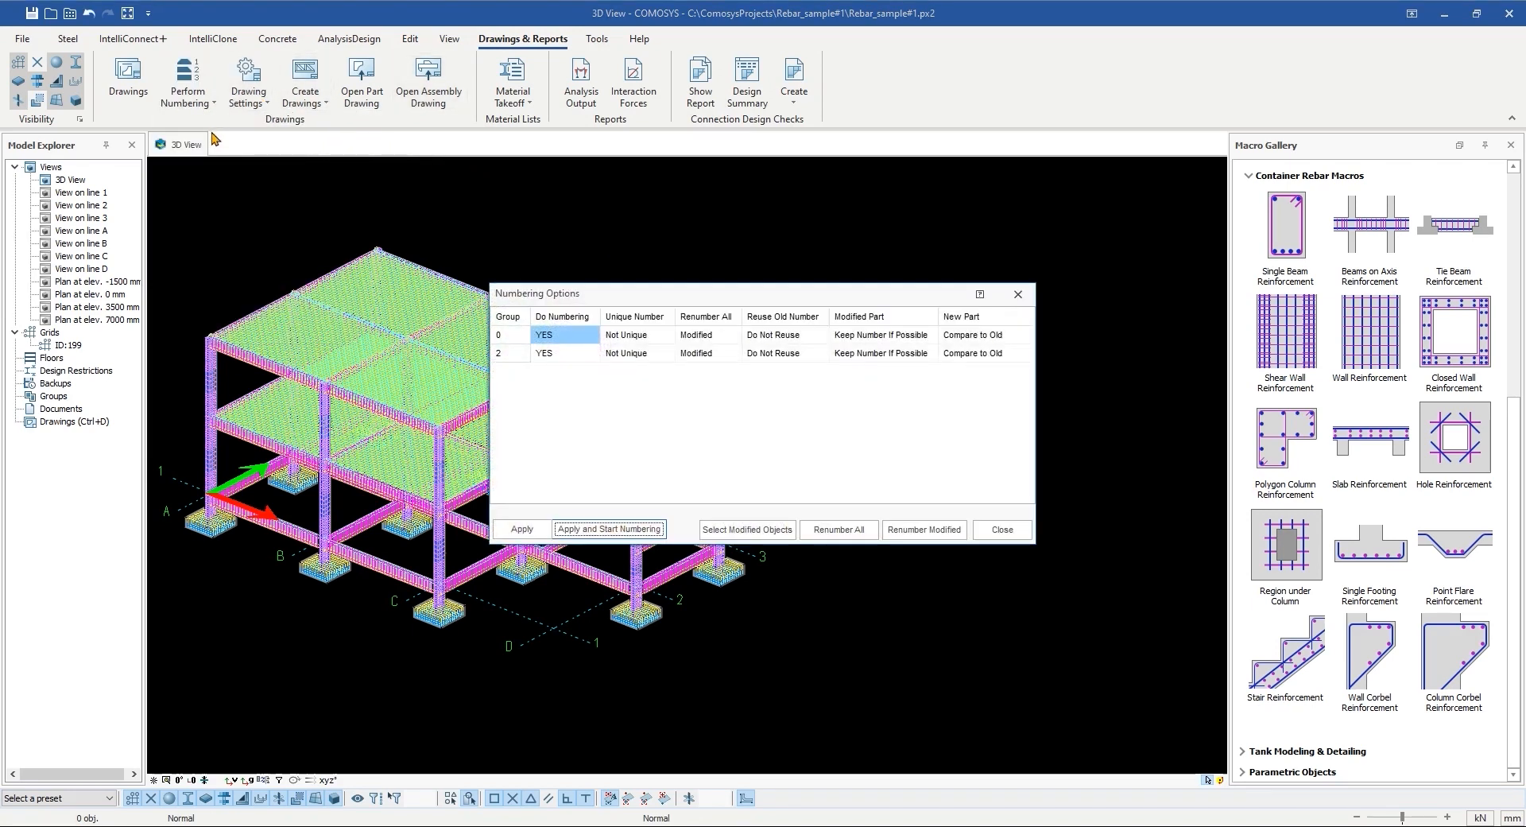
click(839, 529)
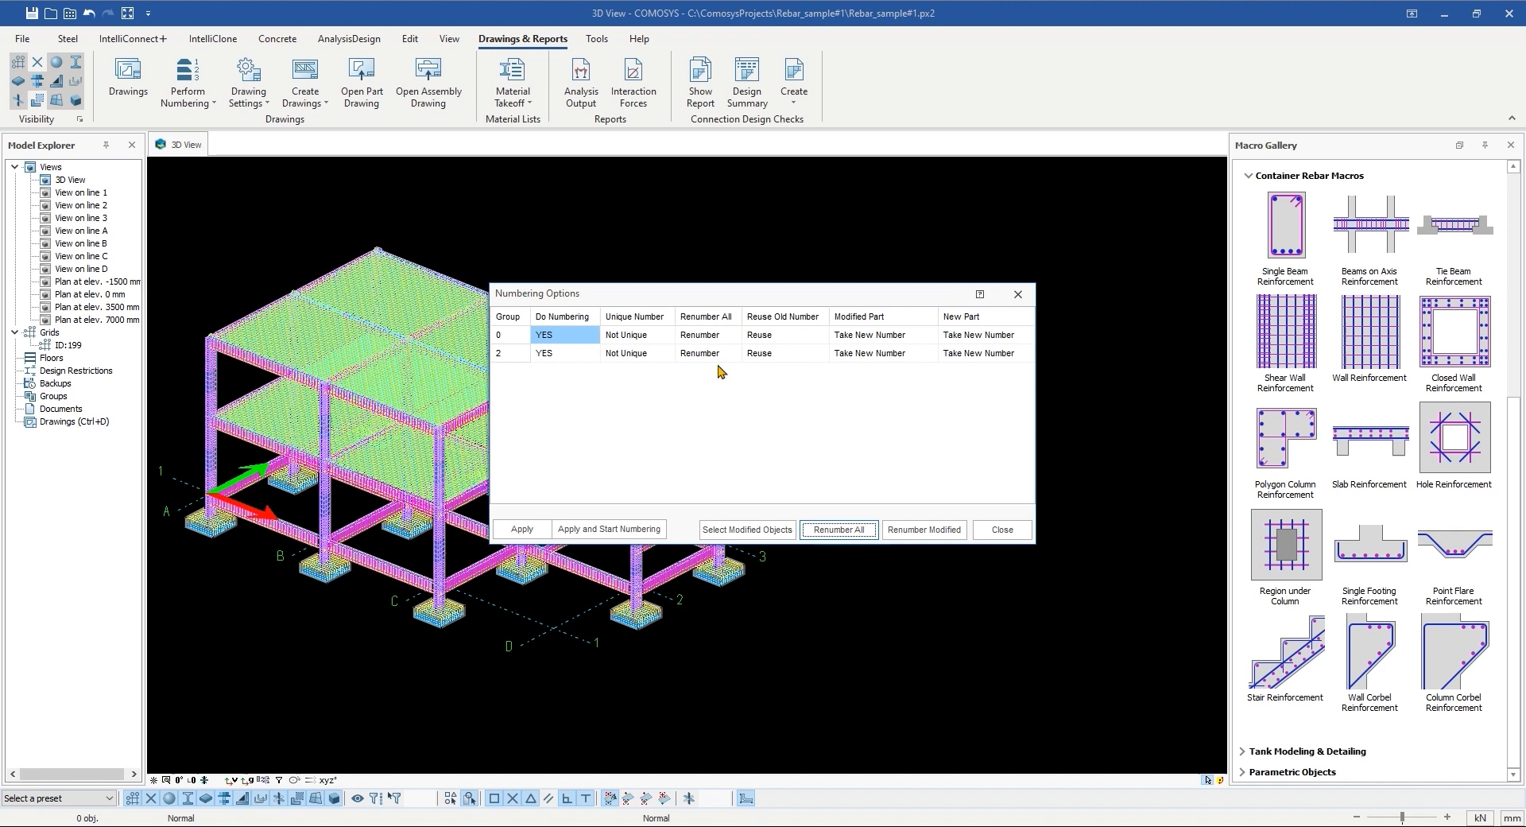
click(568, 538)
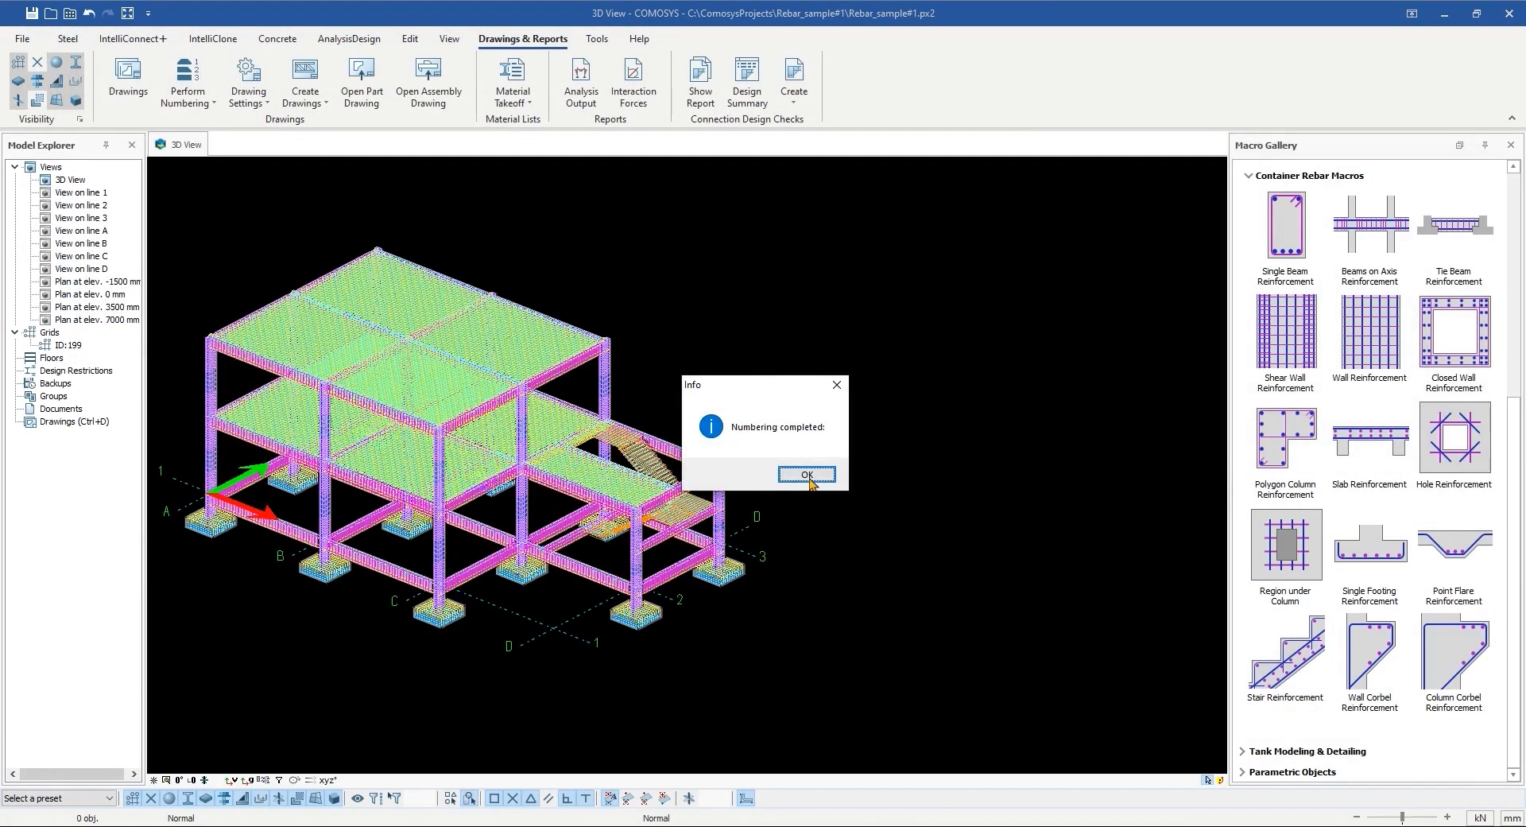
Step: Finish the model numbering and close the Numbering Options
click(807, 475)
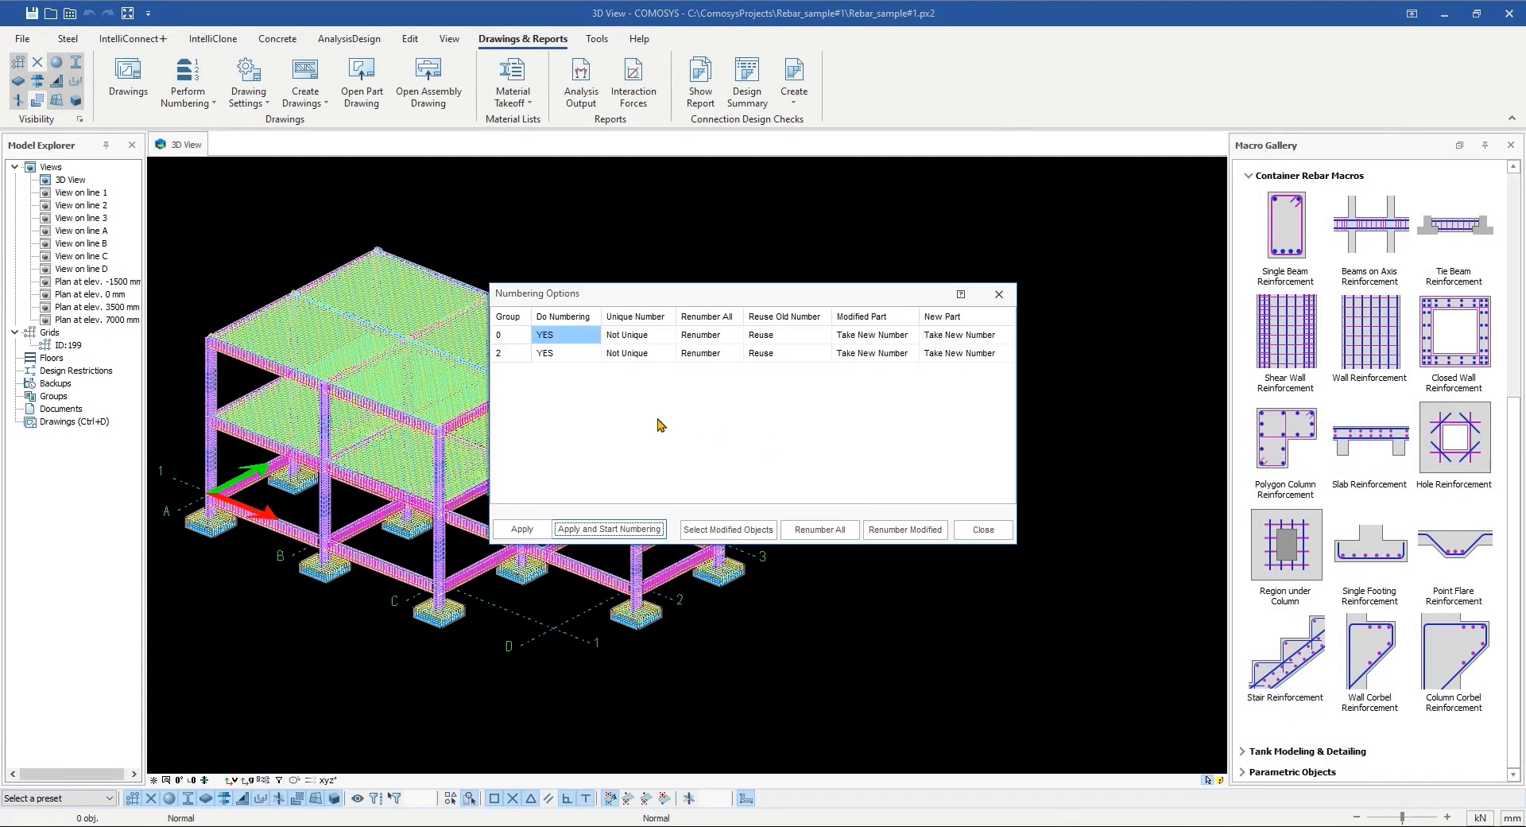
click(984, 528)
middle_drag(316, 247, 308, 247)
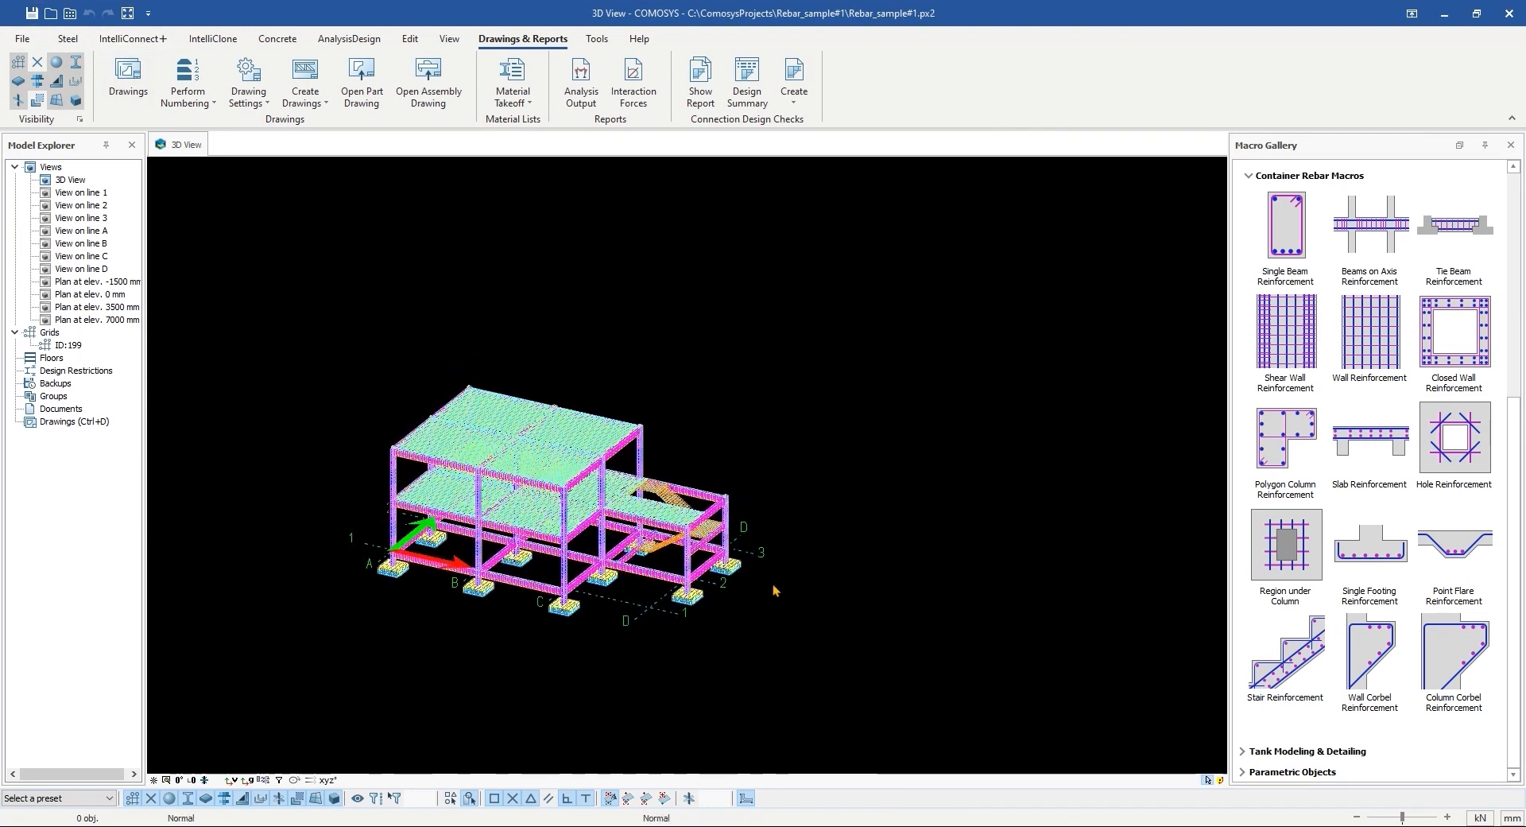
scroll(1279, 190, up, 5)
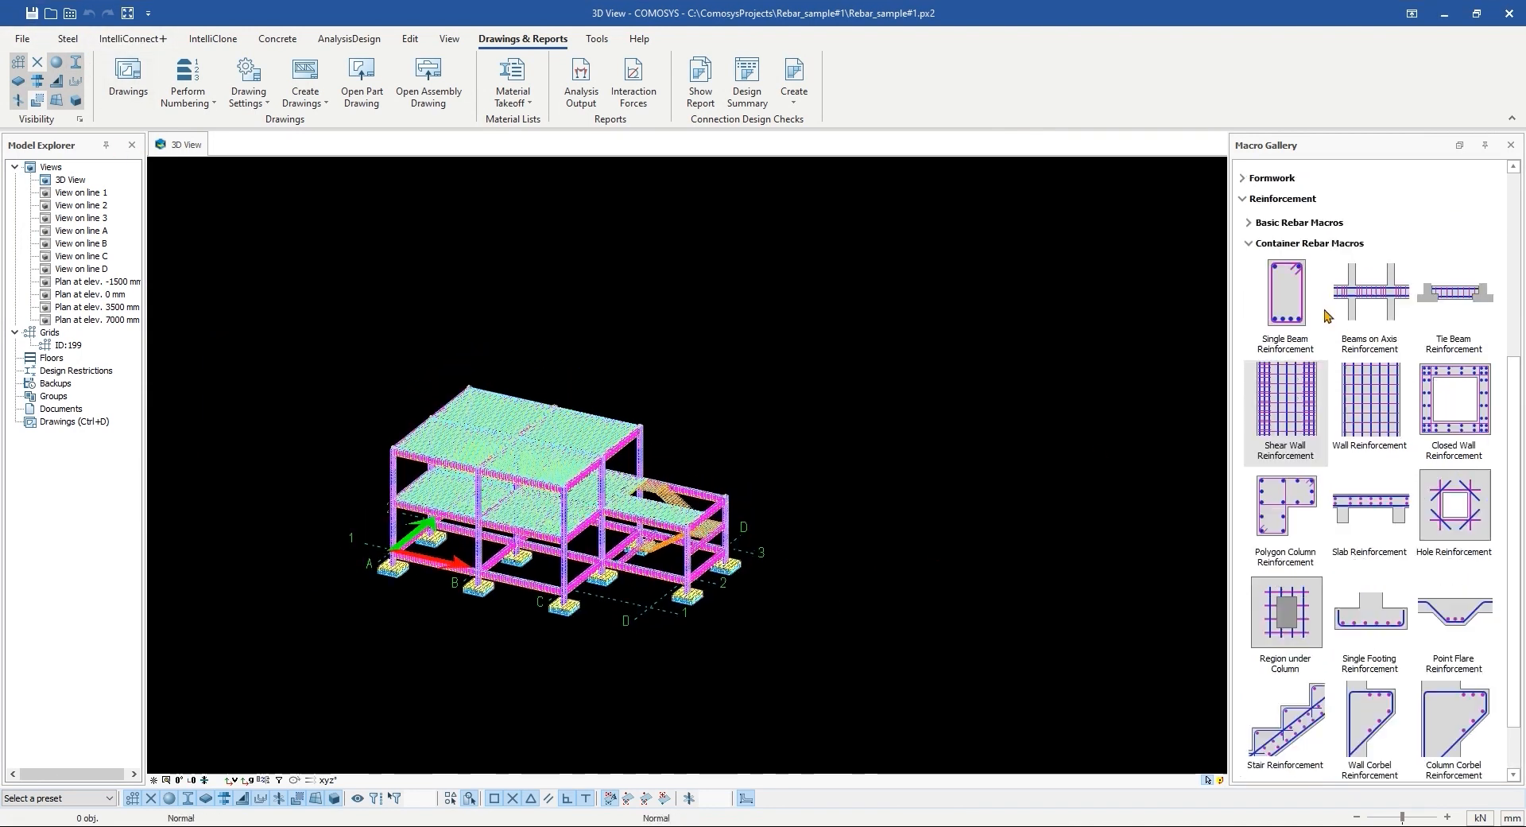
click(1461, 147)
middle_drag(565, 433, 549, 385)
scroll(549, 385, up, 3)
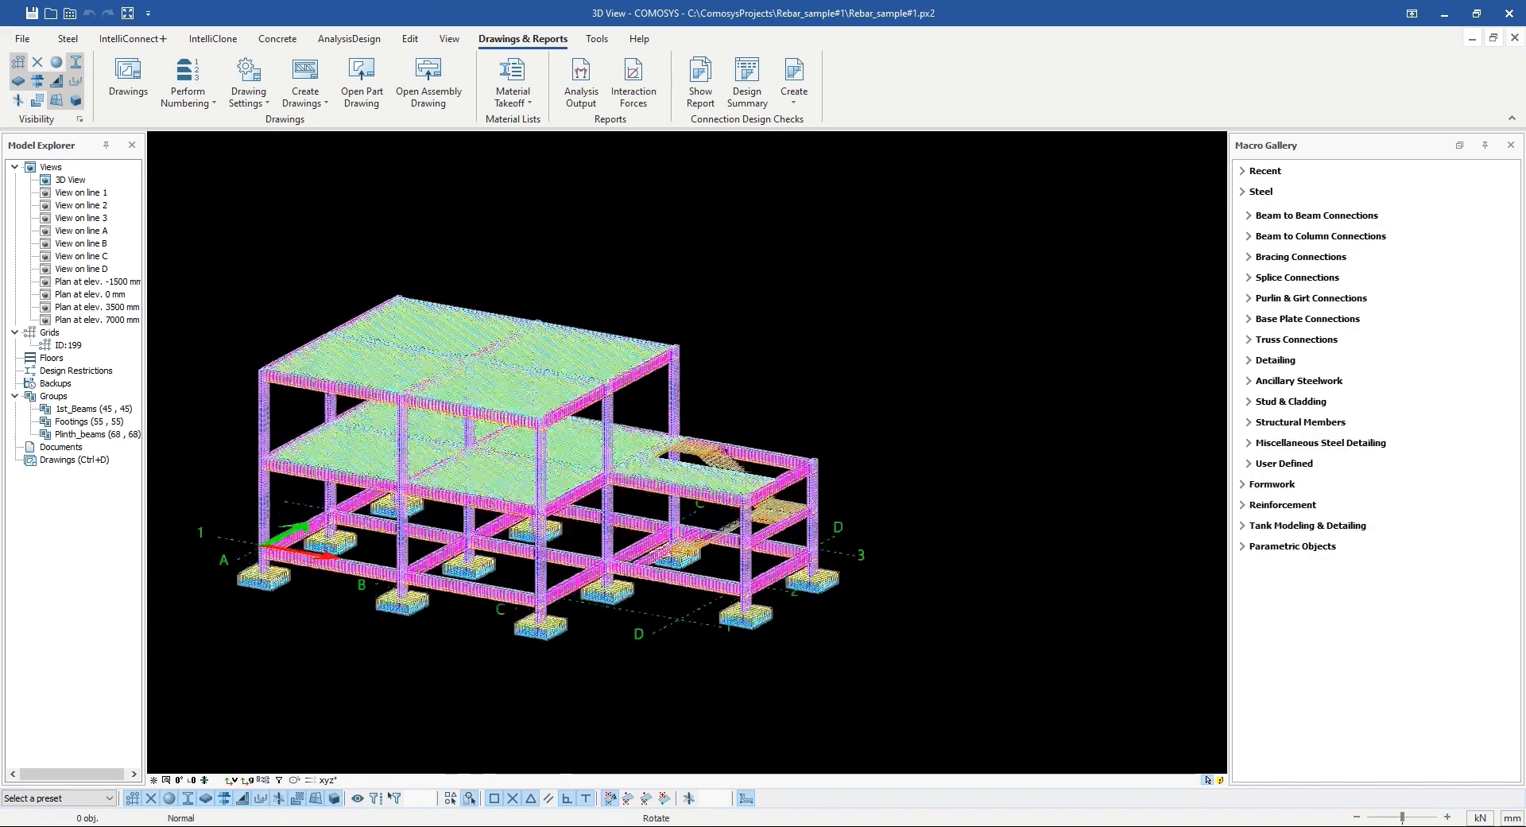
middle_drag(585, 559, 604, 492)
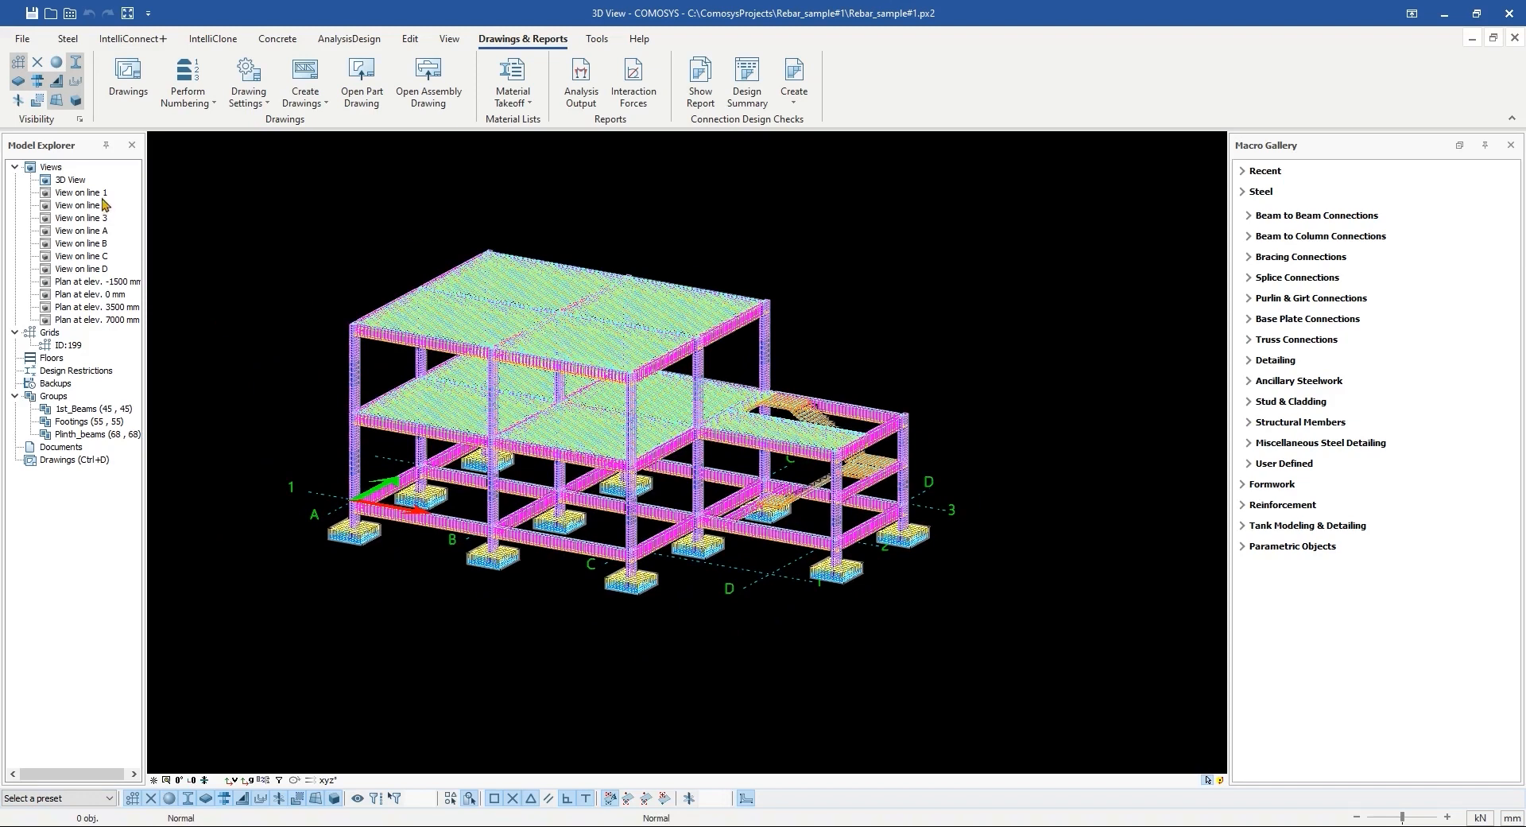
Step: Open the rebar drawing settings and bring up the KOLON sub-setting of the reinforcement drawing macro
click(248, 89)
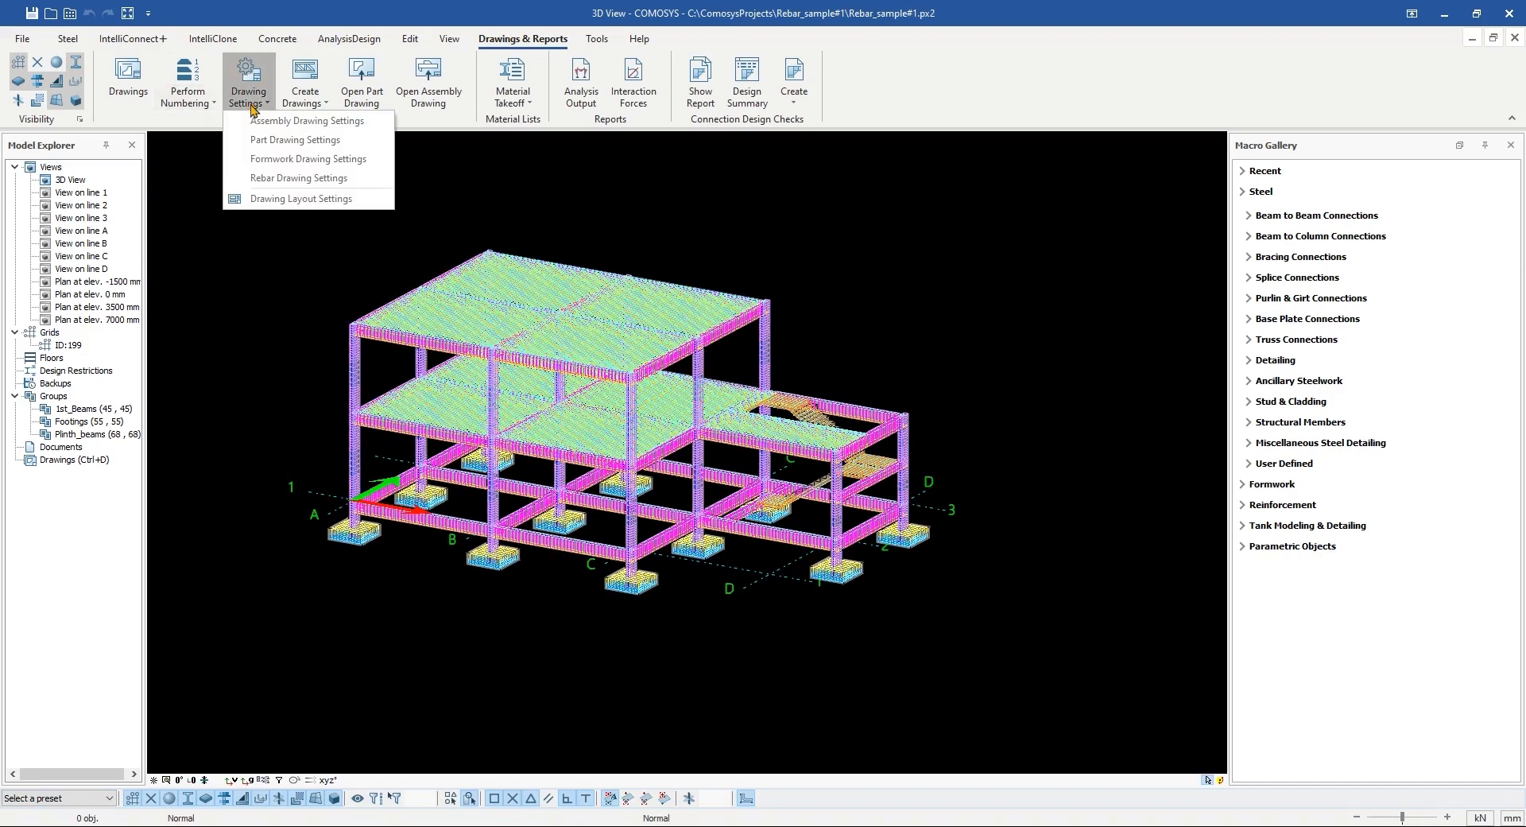
click(282, 180)
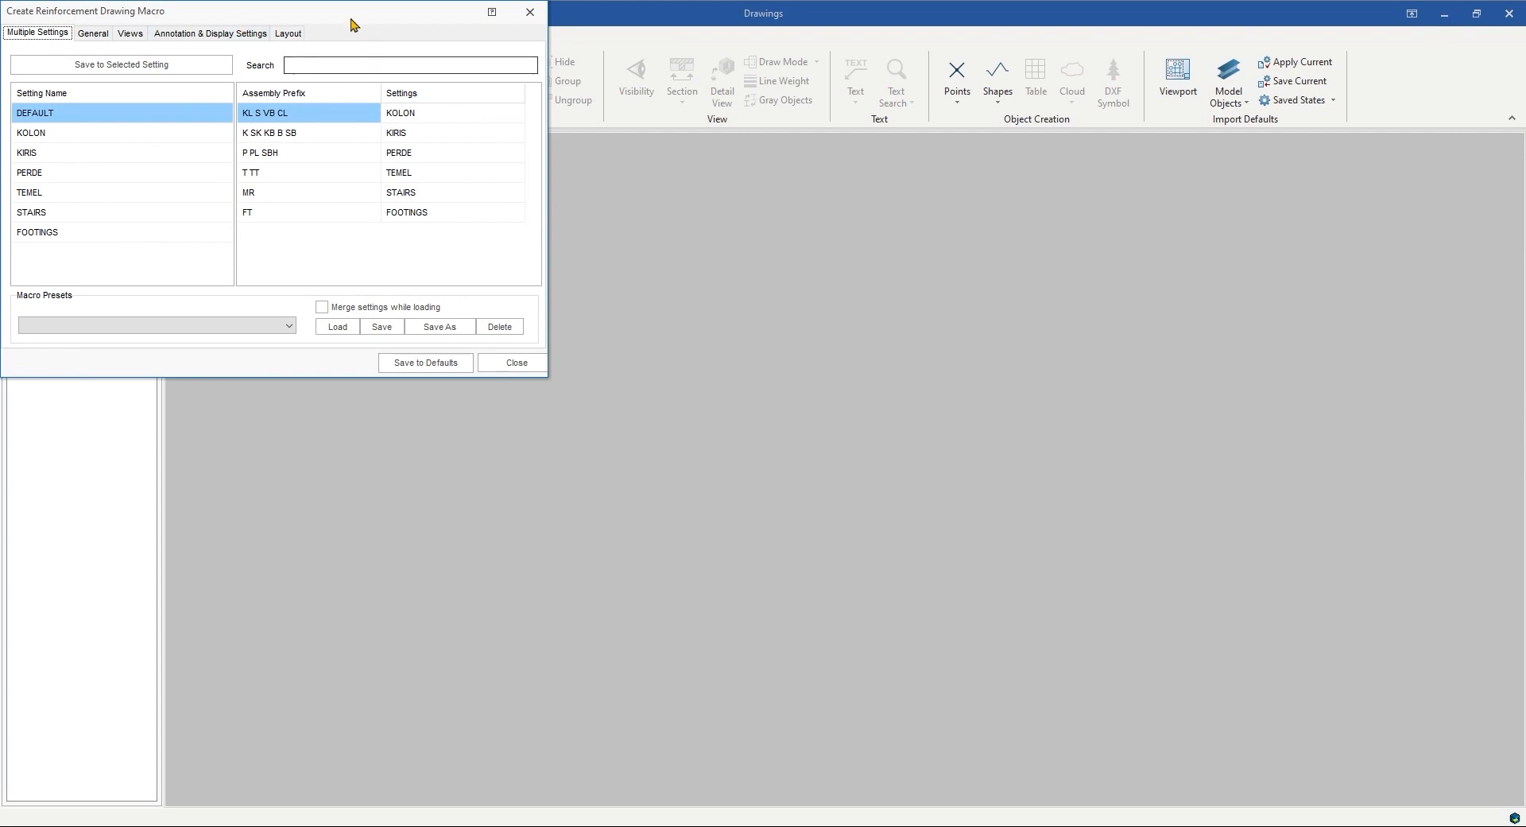
click(278, 428)
click(217, 465)
click(489, 429)
click(210, 333)
click(210, 316)
click(208, 291)
click(211, 272)
click(215, 238)
Step: Review the KOLON general, views, annotation and display, and layout settings, and return to the 3D model
click(245, 135)
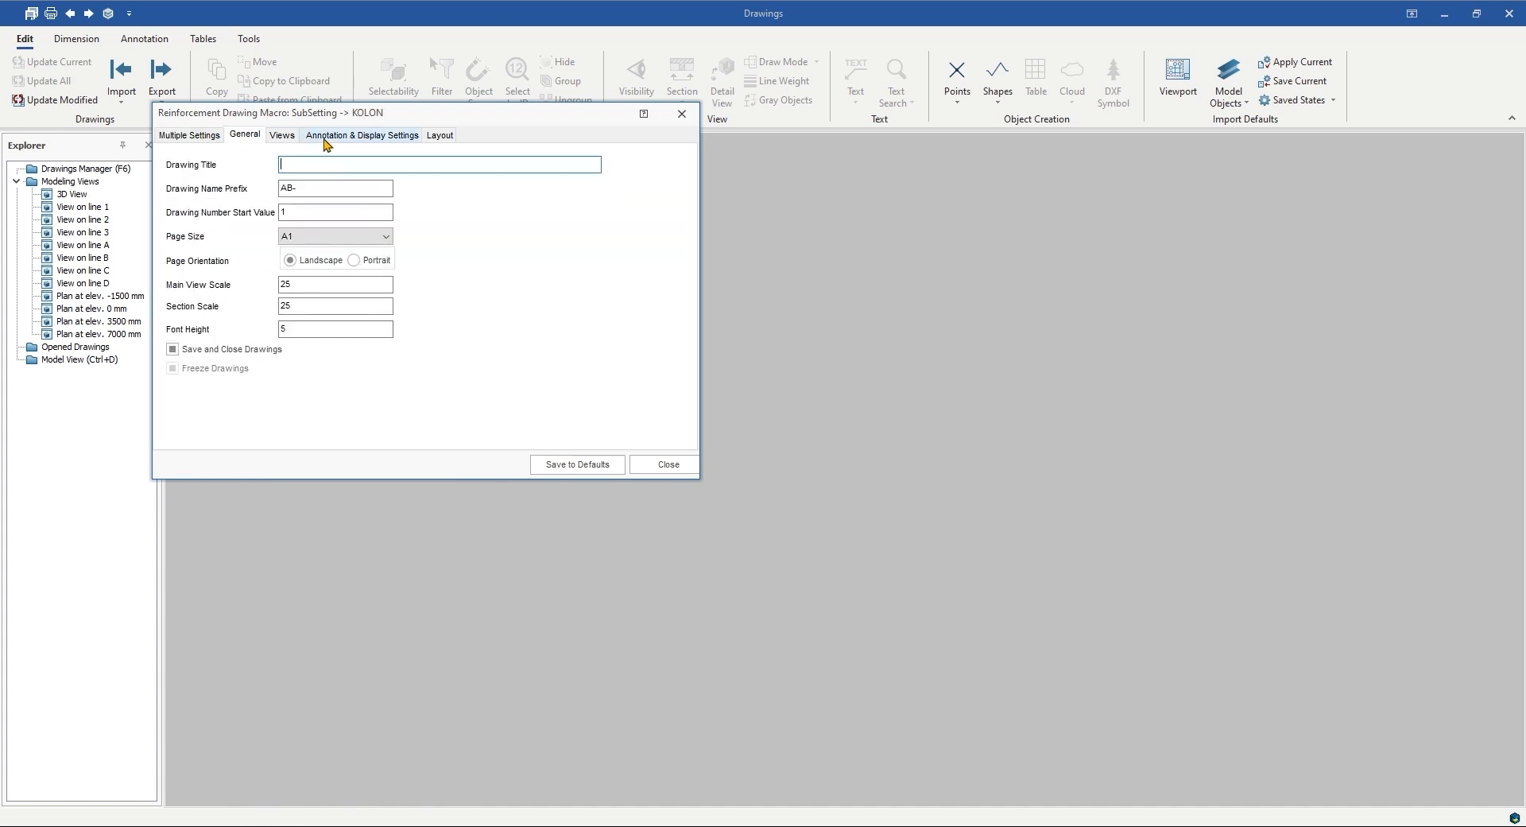
click(284, 137)
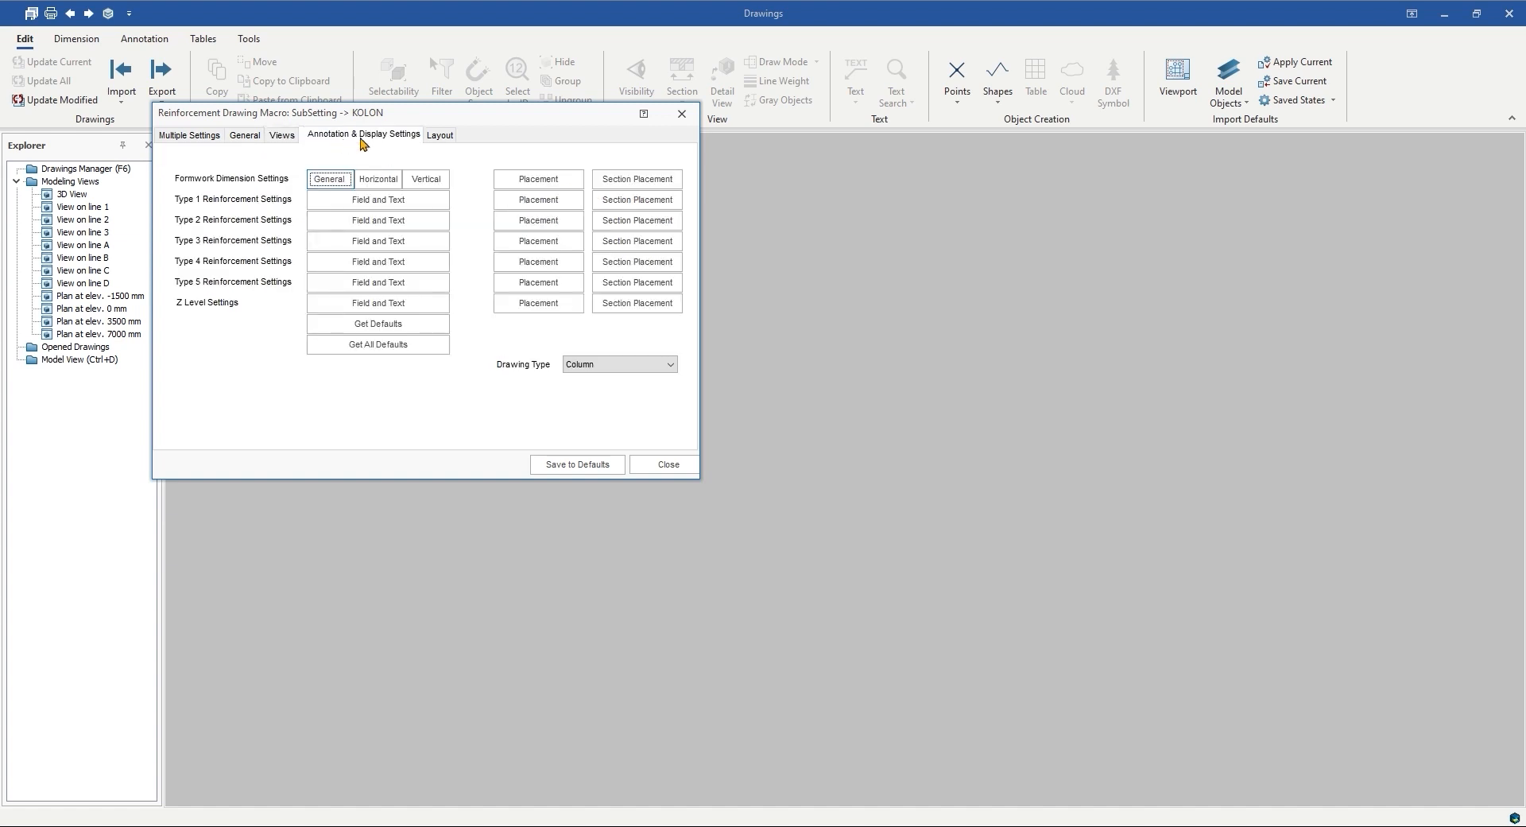
click(439, 135)
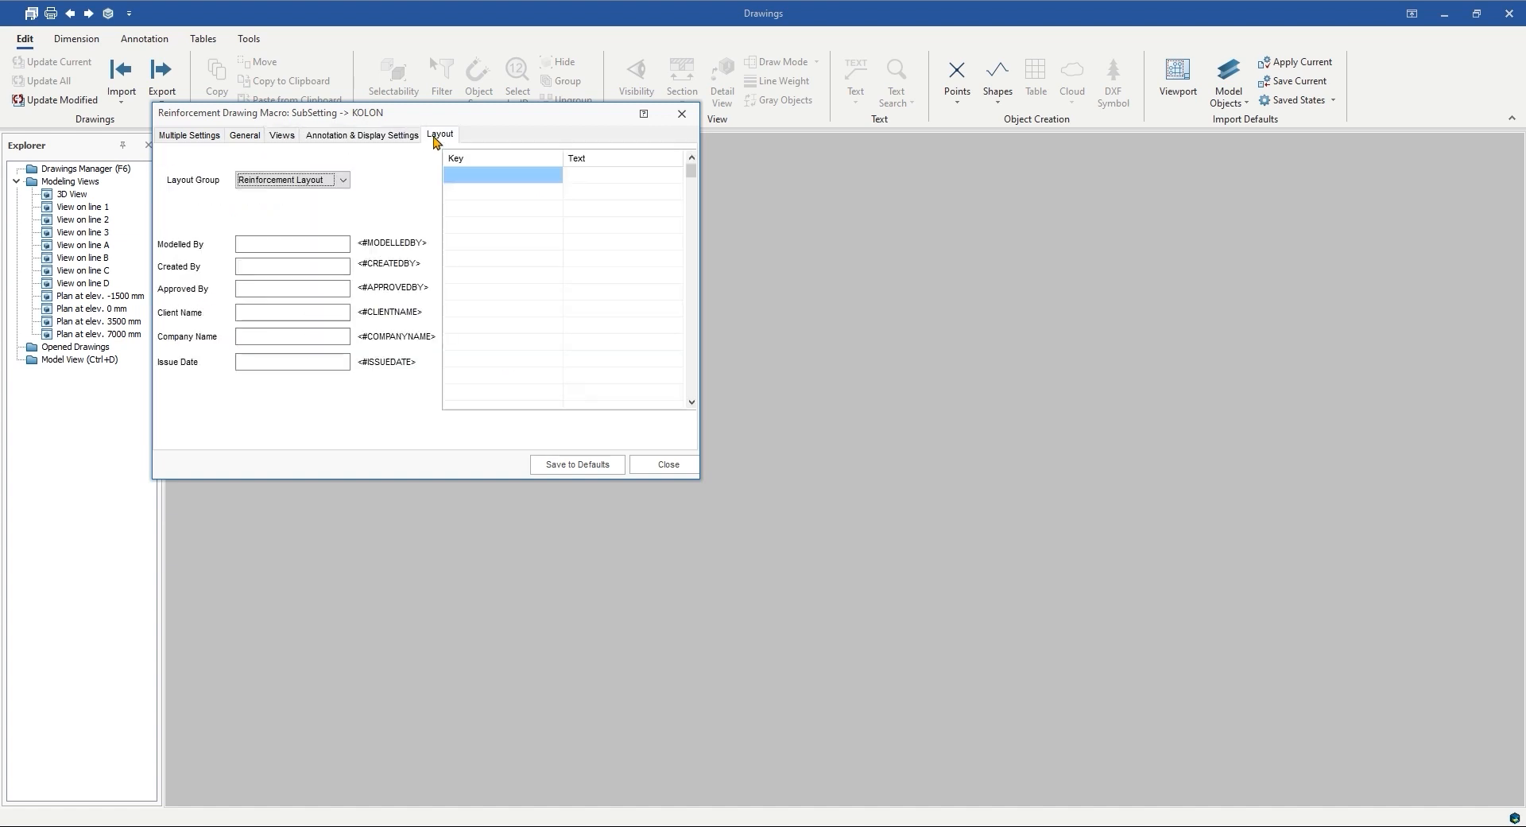
click(666, 465)
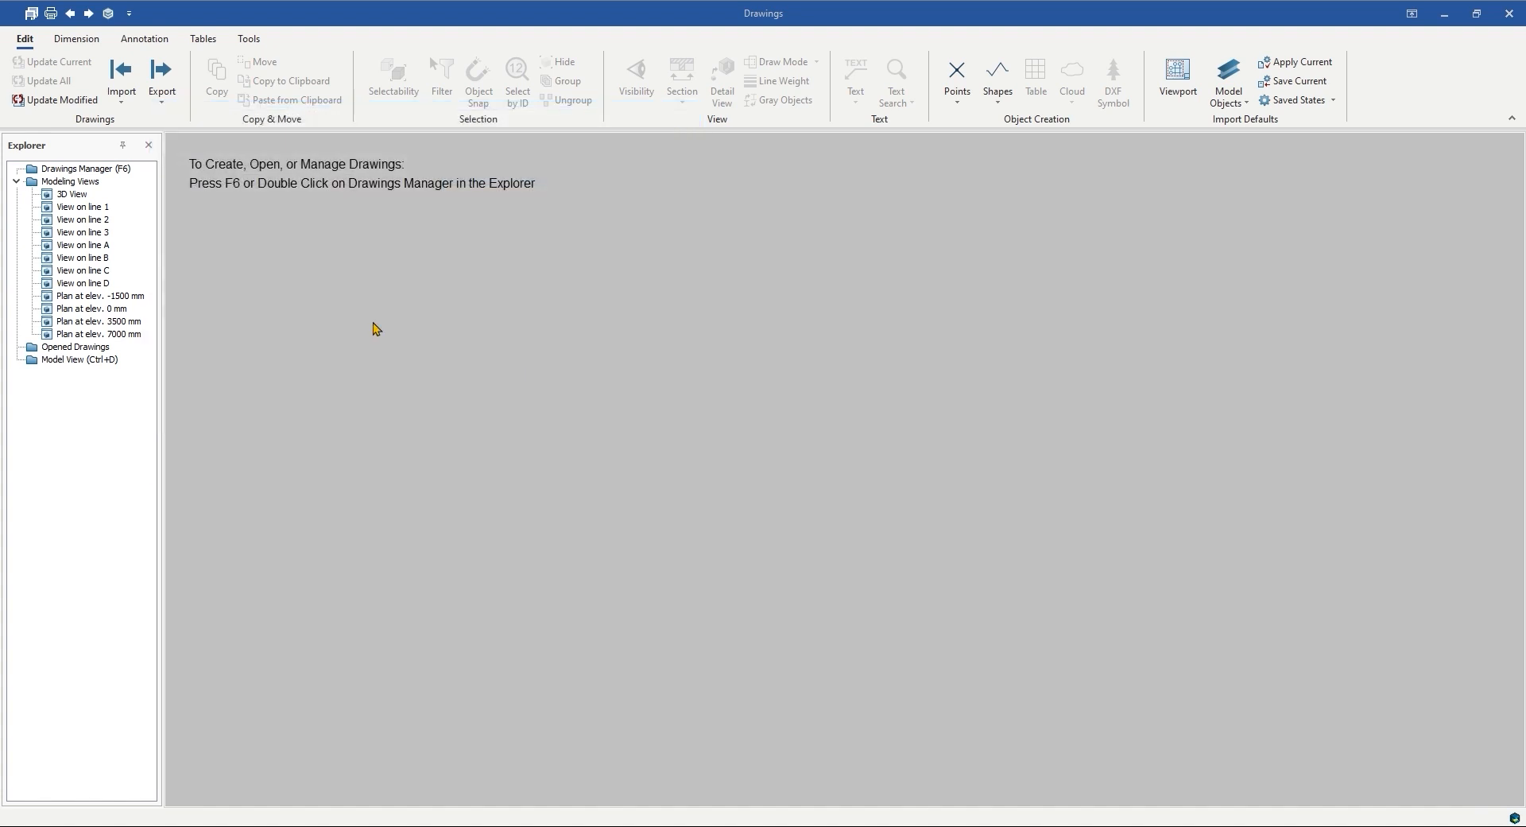
key(ctrl+d)
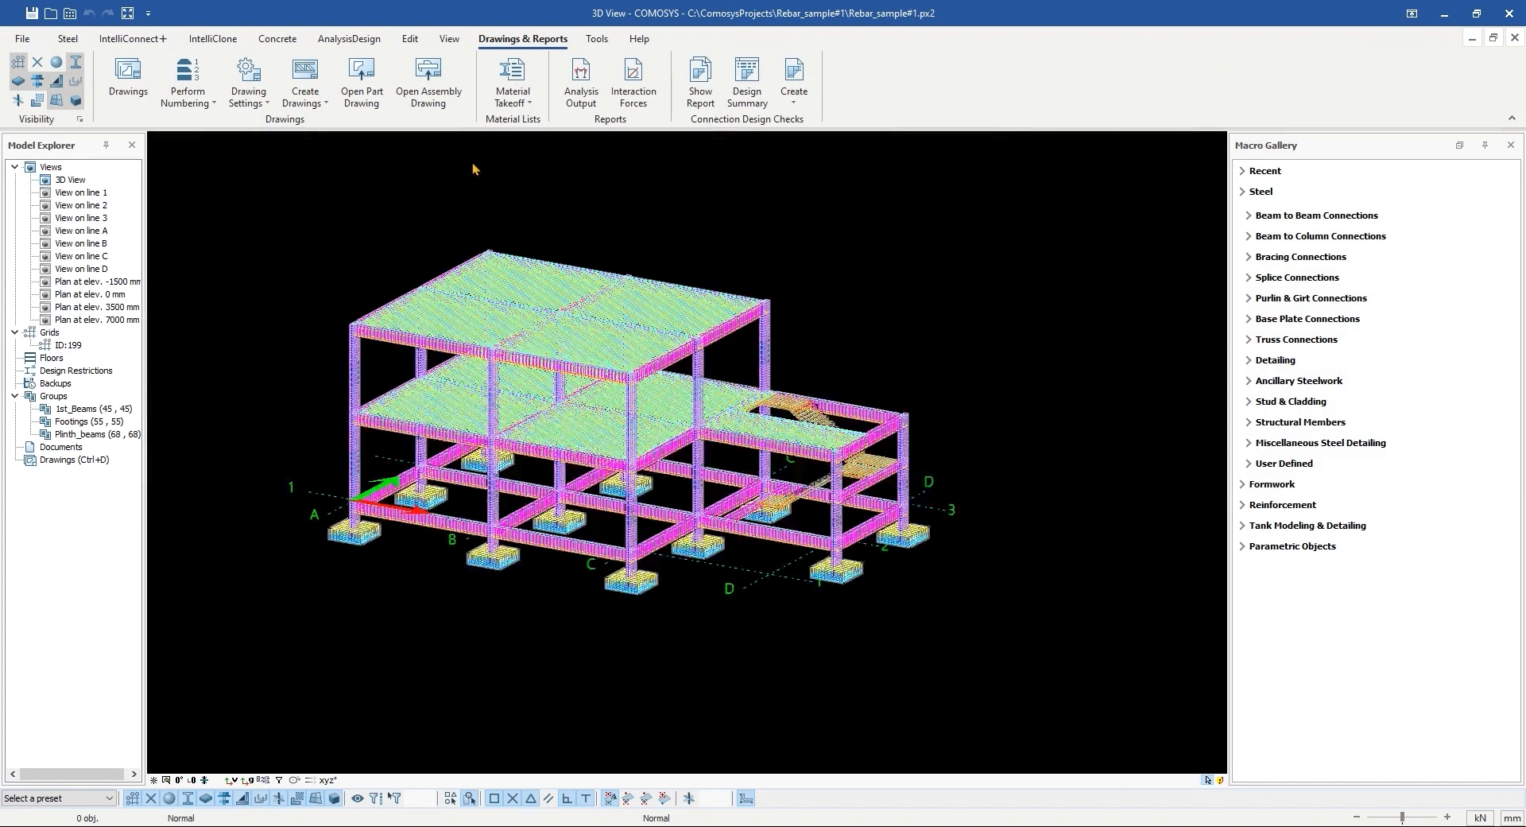
Step: Select all footings in the model with Select Similar Elements, using one footing on line C as reference
middle_drag(557, 521, 632, 378)
scroll(574, 416, up, 3)
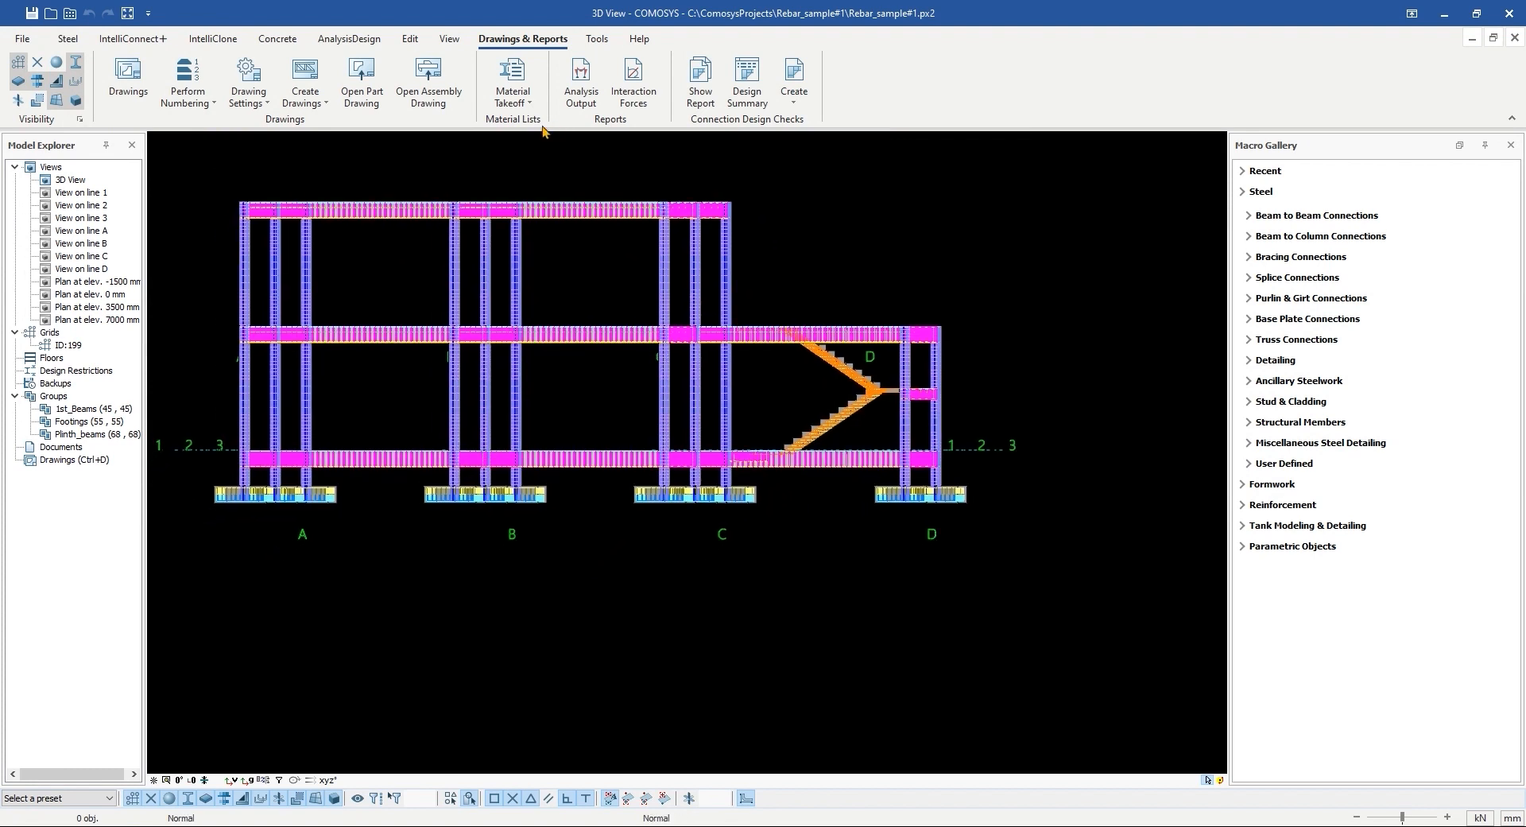
click(411, 39)
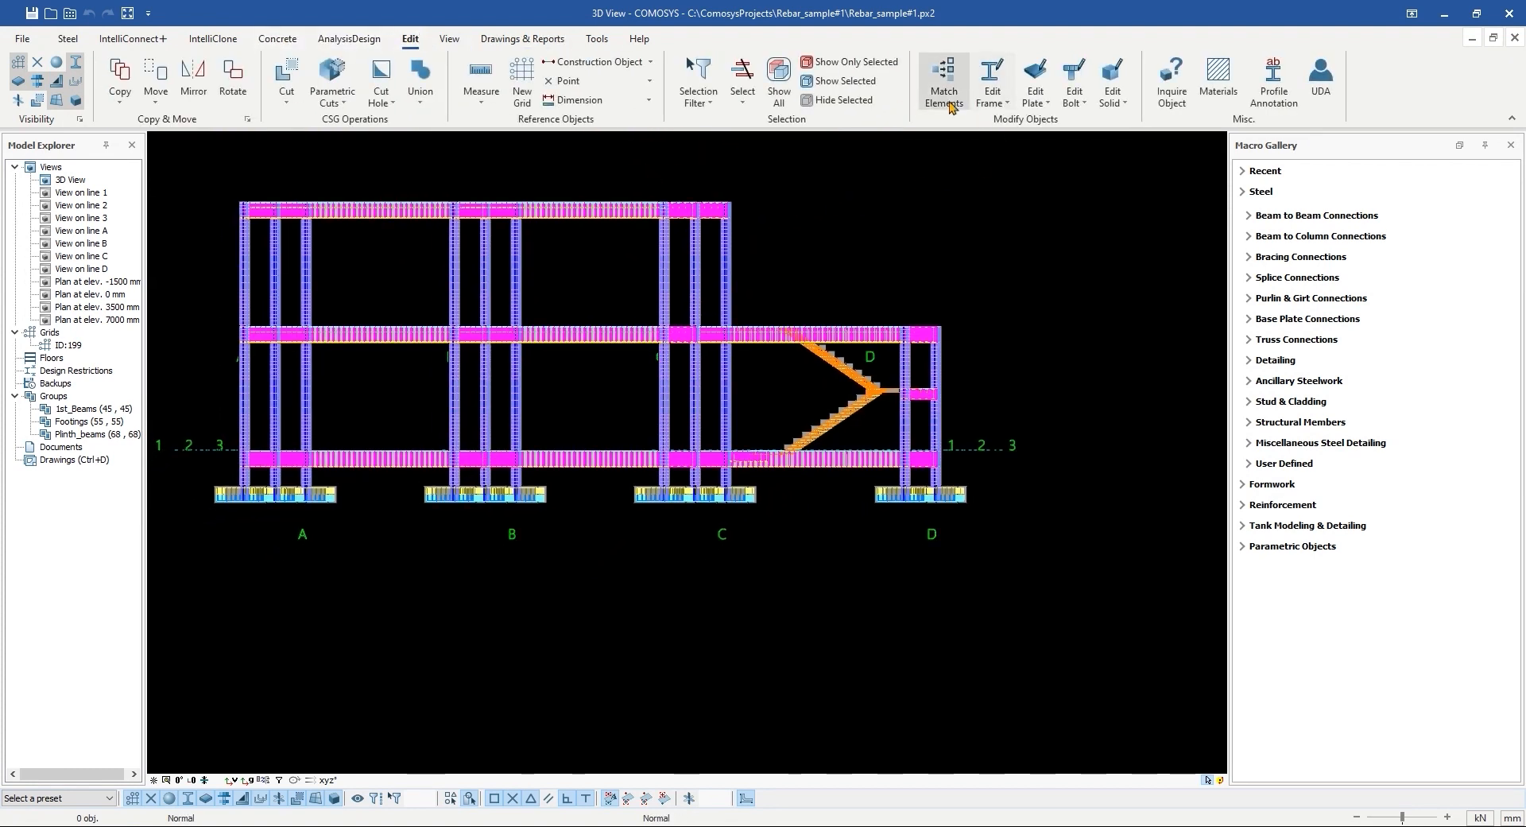
scroll(723, 402, down, 1)
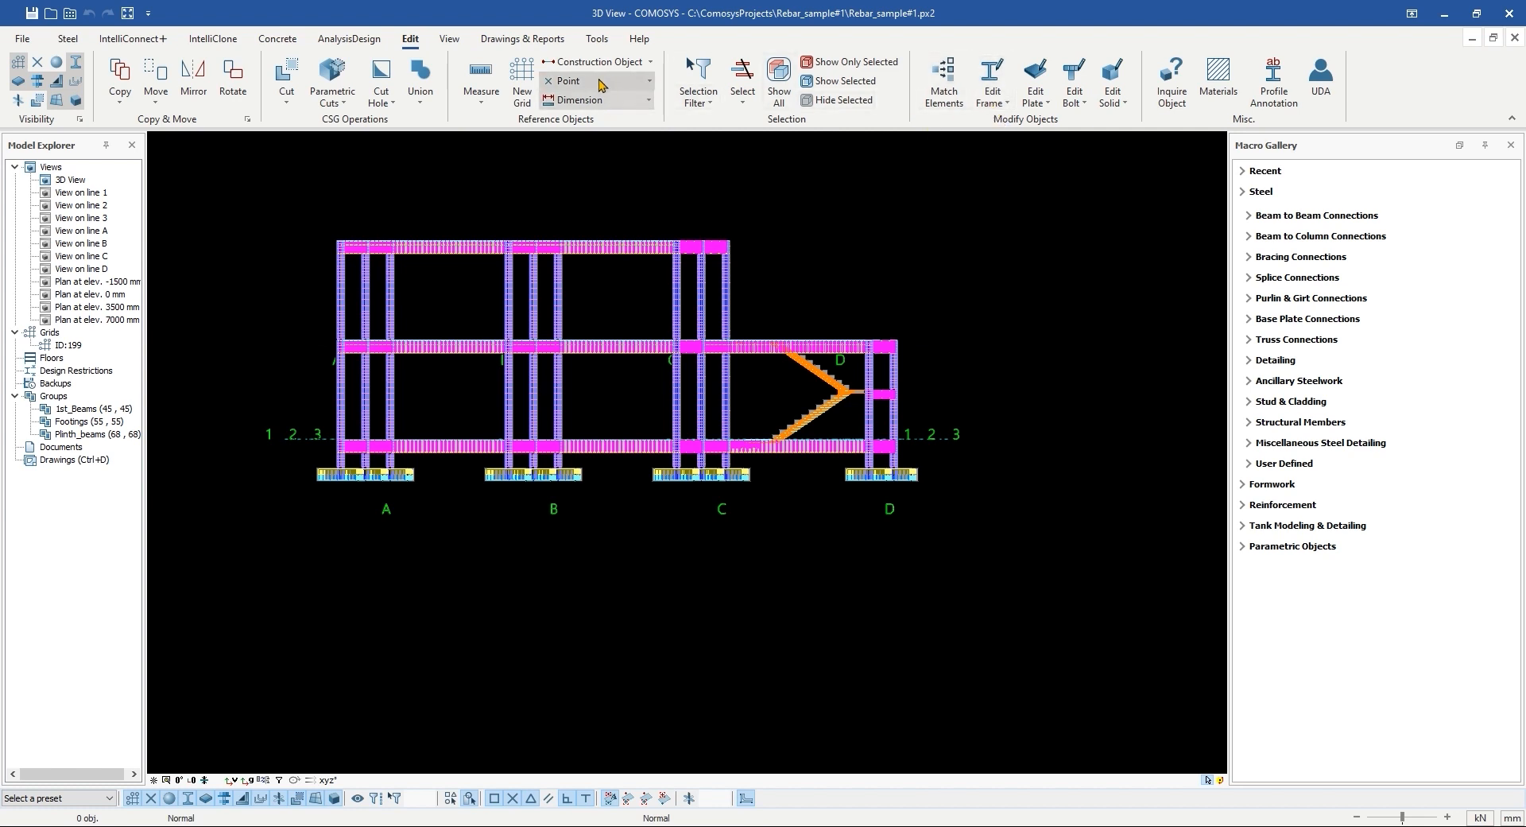
click(742, 94)
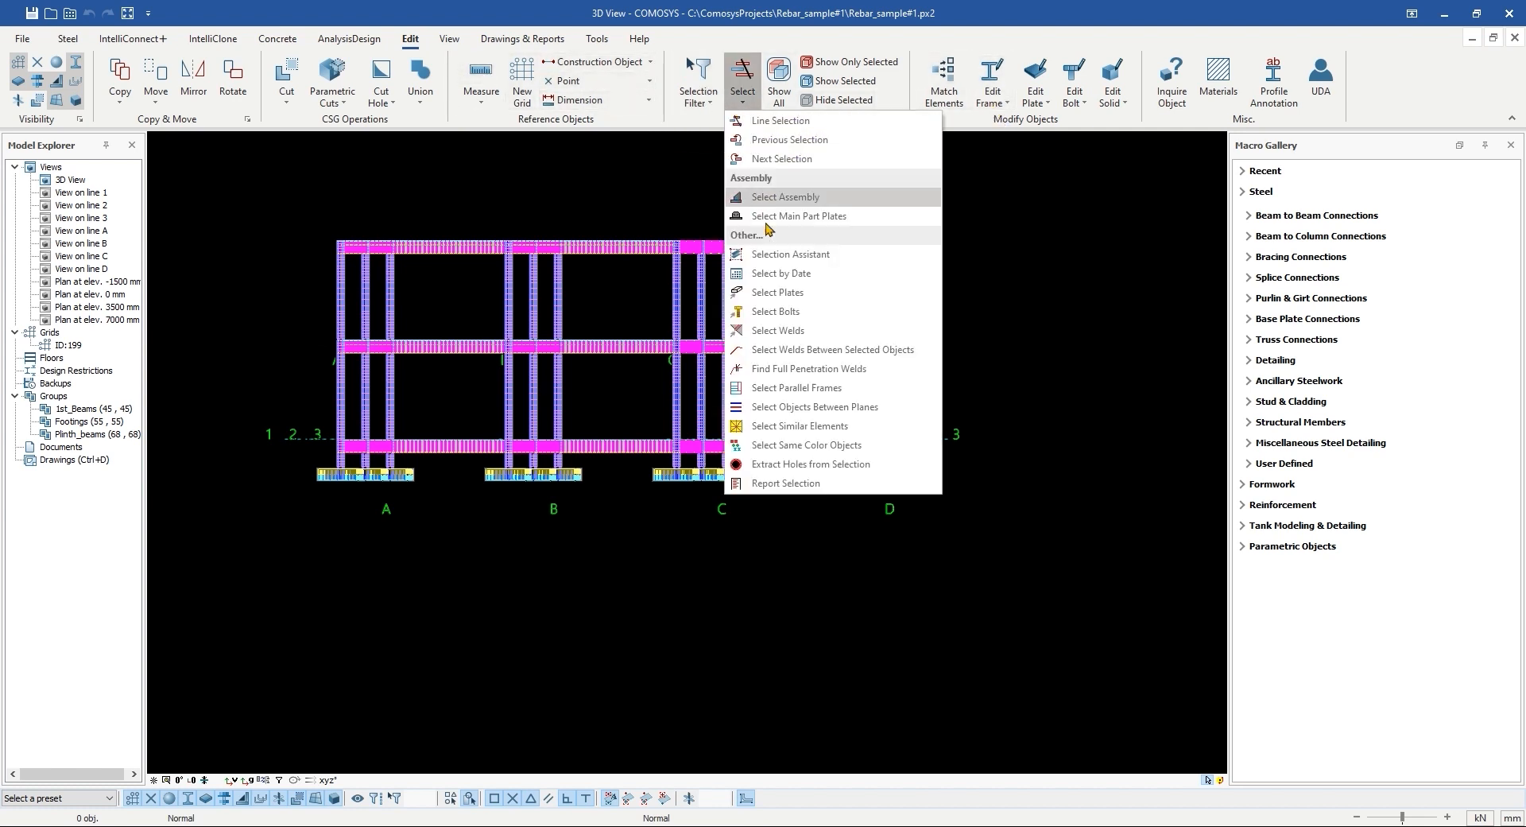
click(855, 427)
scroll(757, 491, up, 6)
click(694, 525)
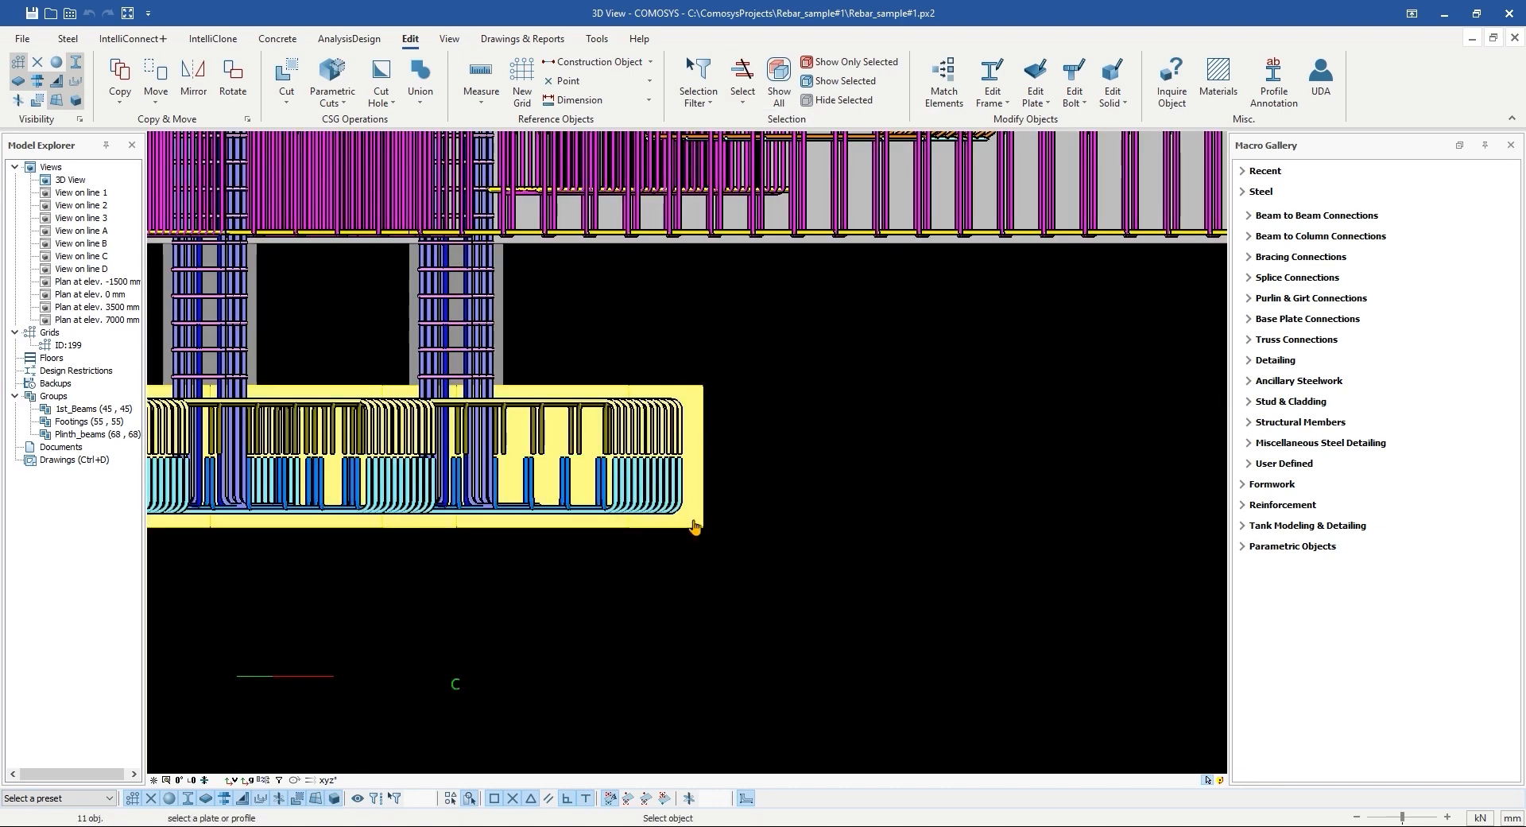
Step: Isolate the selected footings so that only they are shown in the 3D view
scroll(719, 491, down, 7)
middle_drag(771, 448, 676, 500)
scroll(602, 495, up, 5)
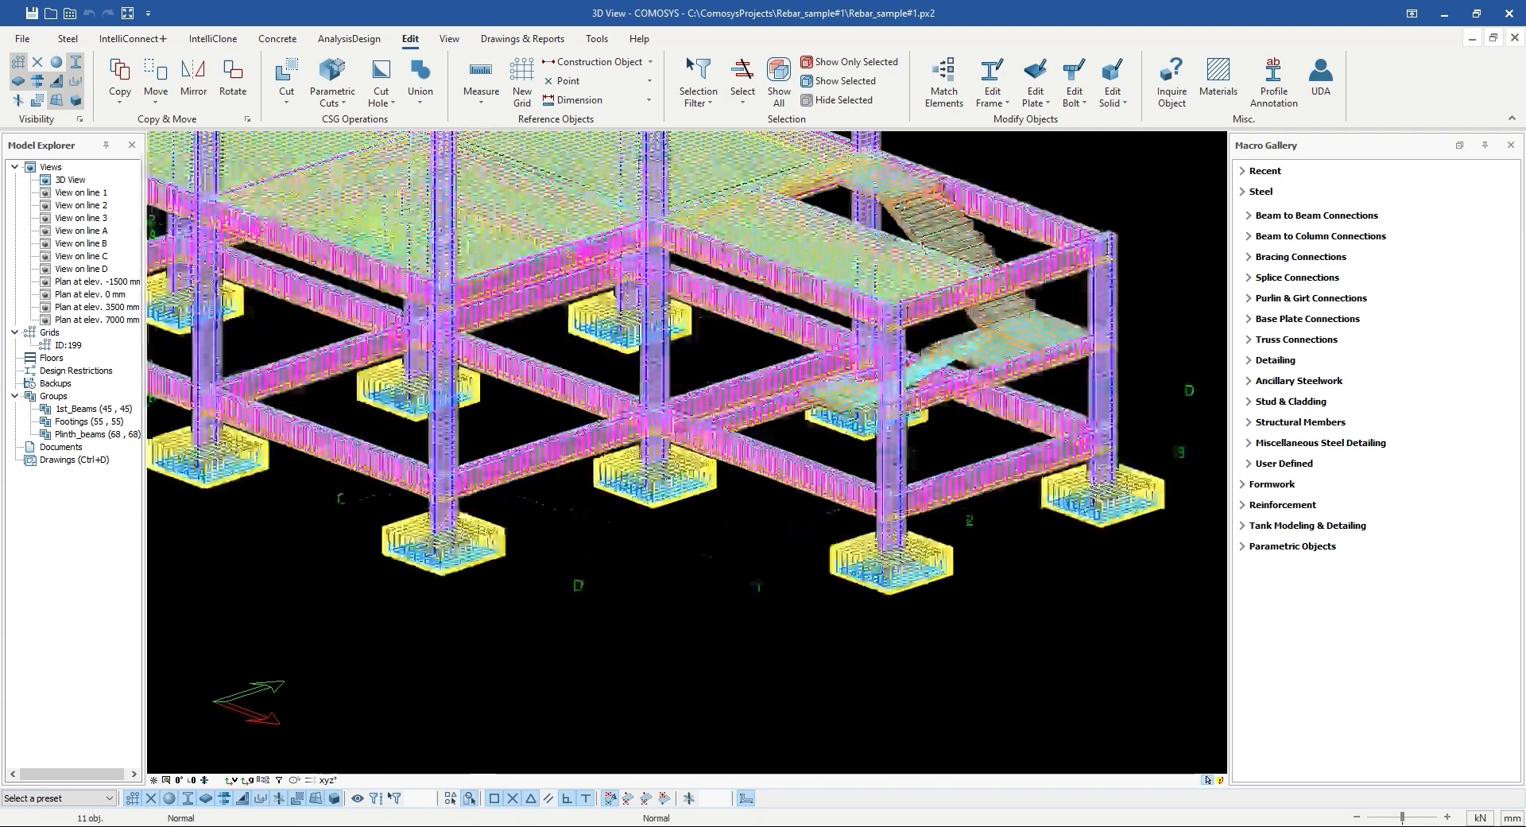
scroll(601, 495, down, 3)
scroll(601, 494, down, 4)
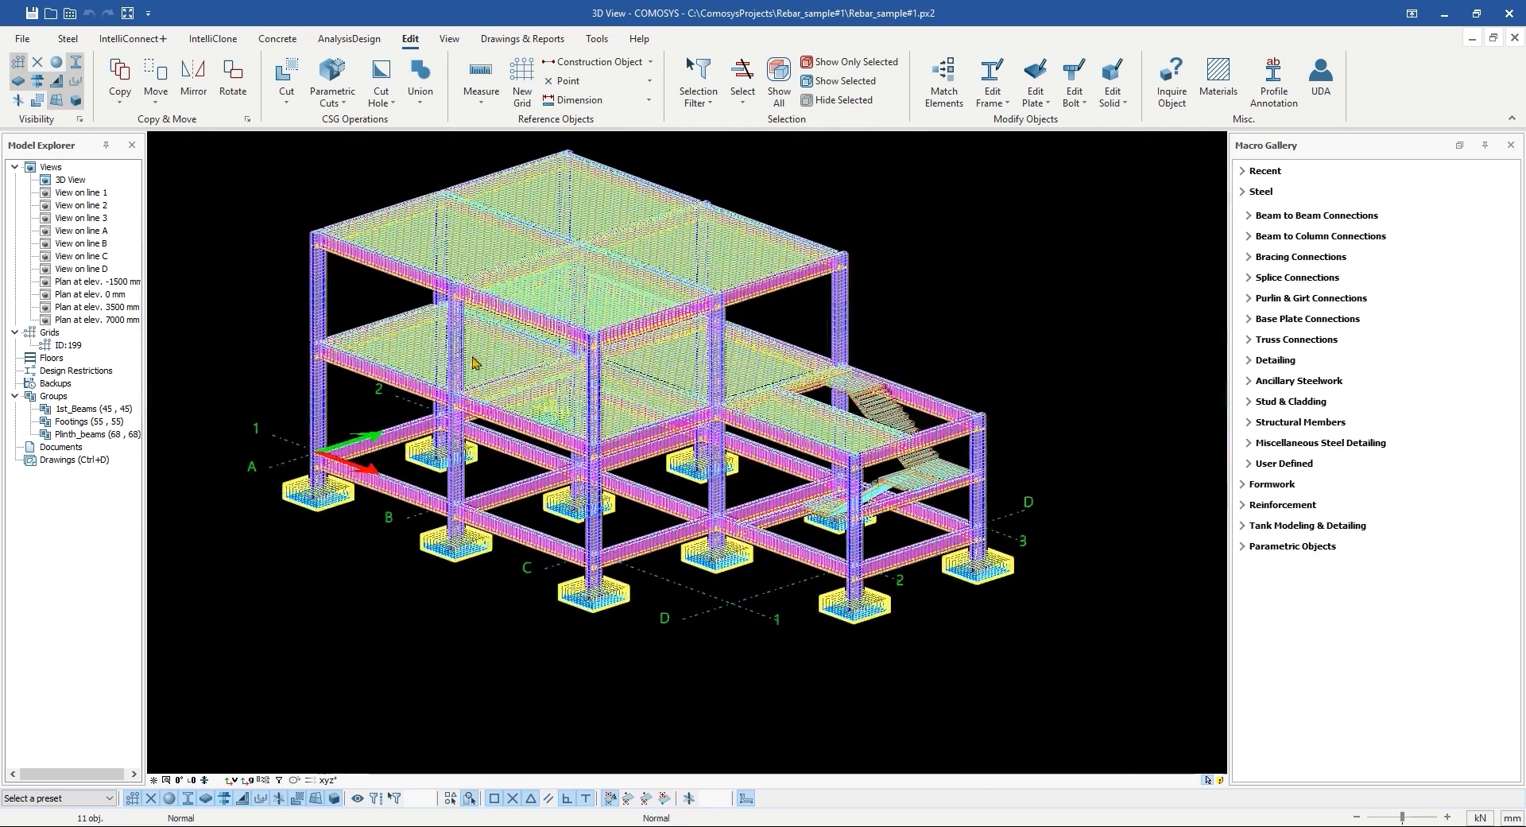
right_click(324, 253)
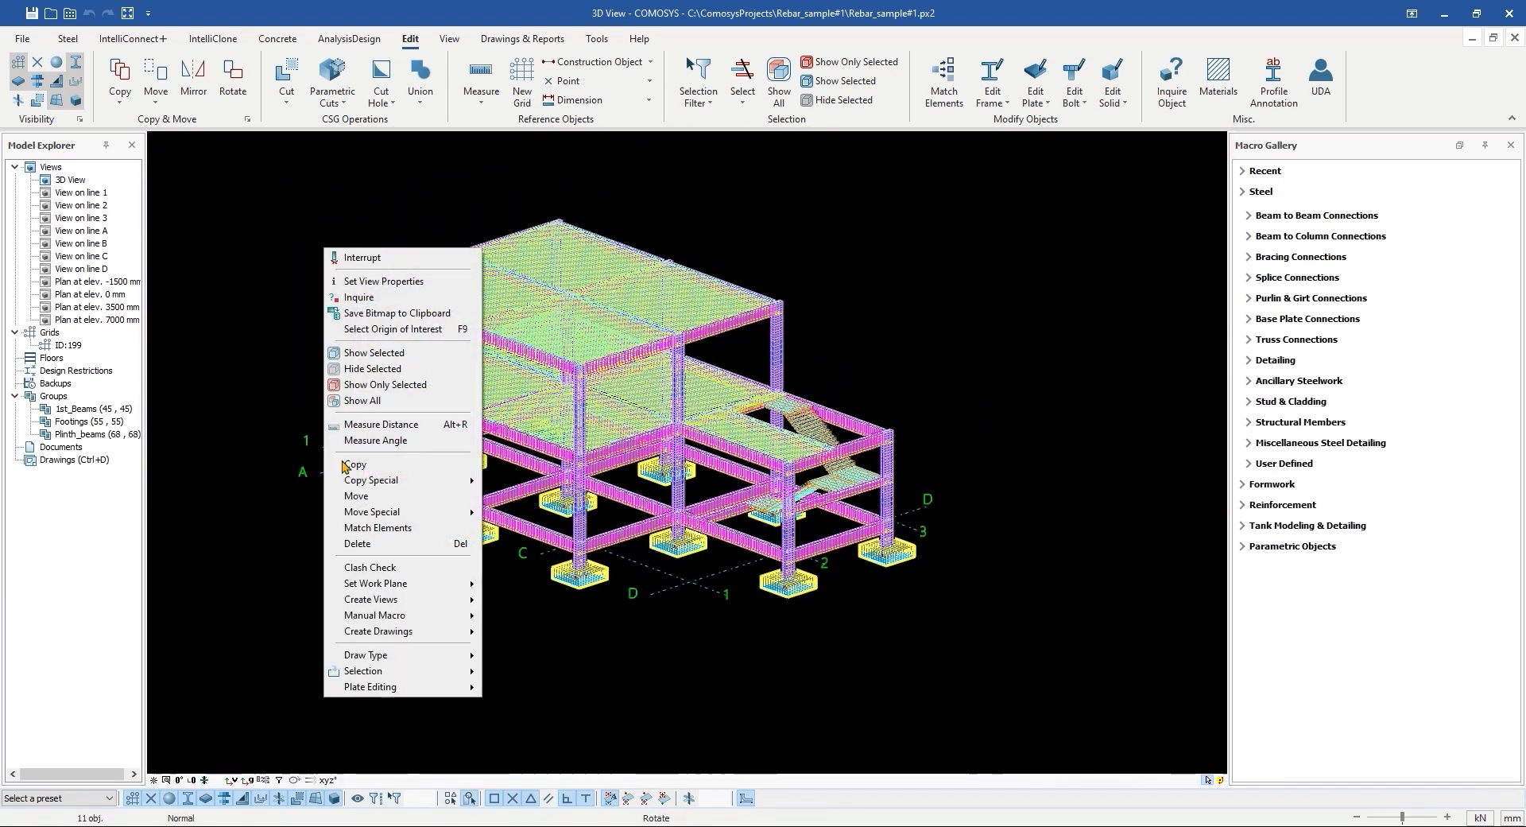
click(385, 384)
scroll(419, 398, up, 2)
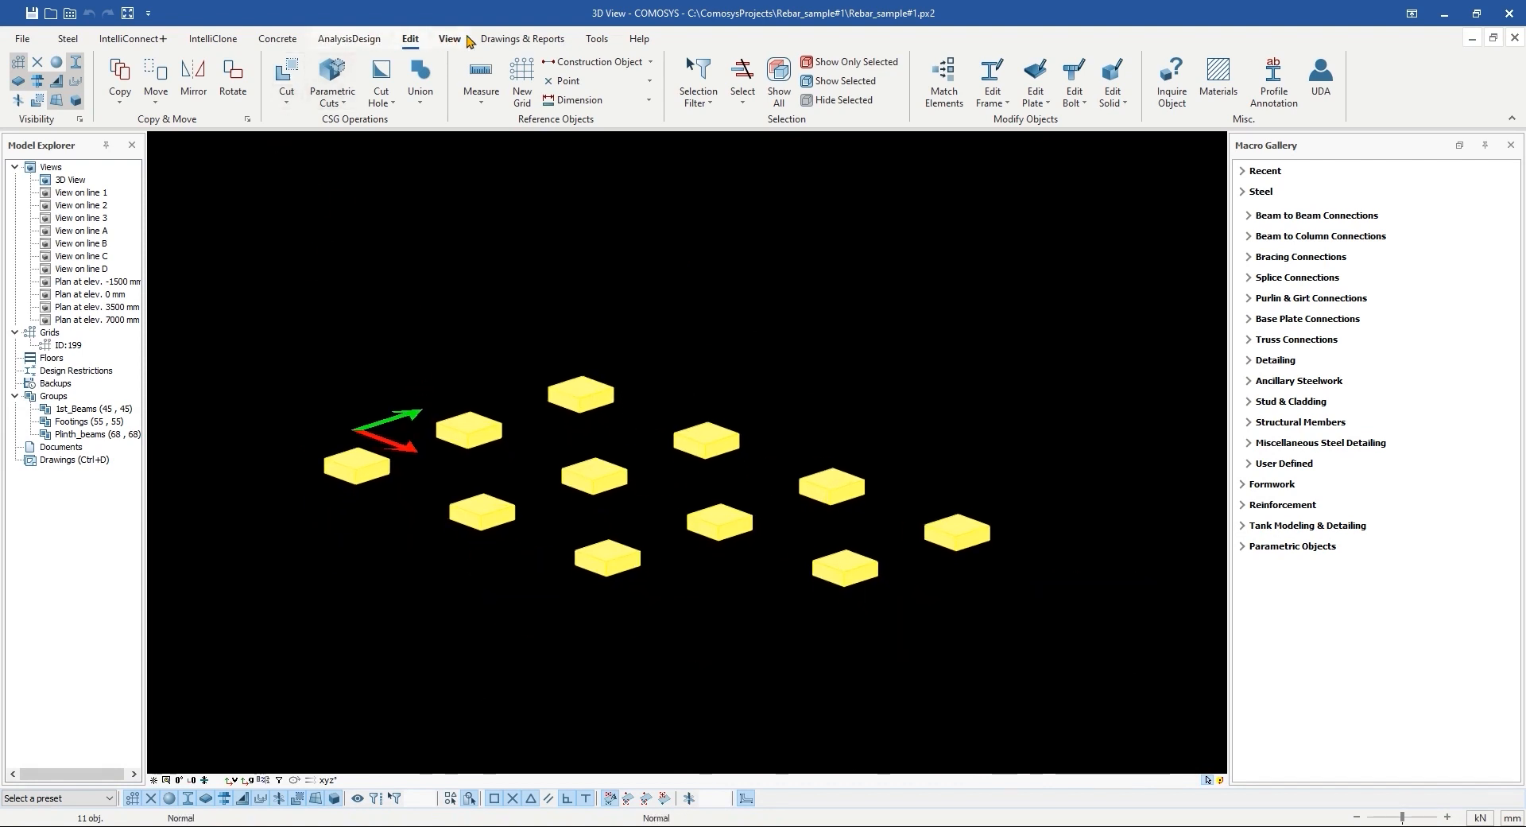
Step: Create rebar drawings for the selected footings
click(523, 38)
click(301, 109)
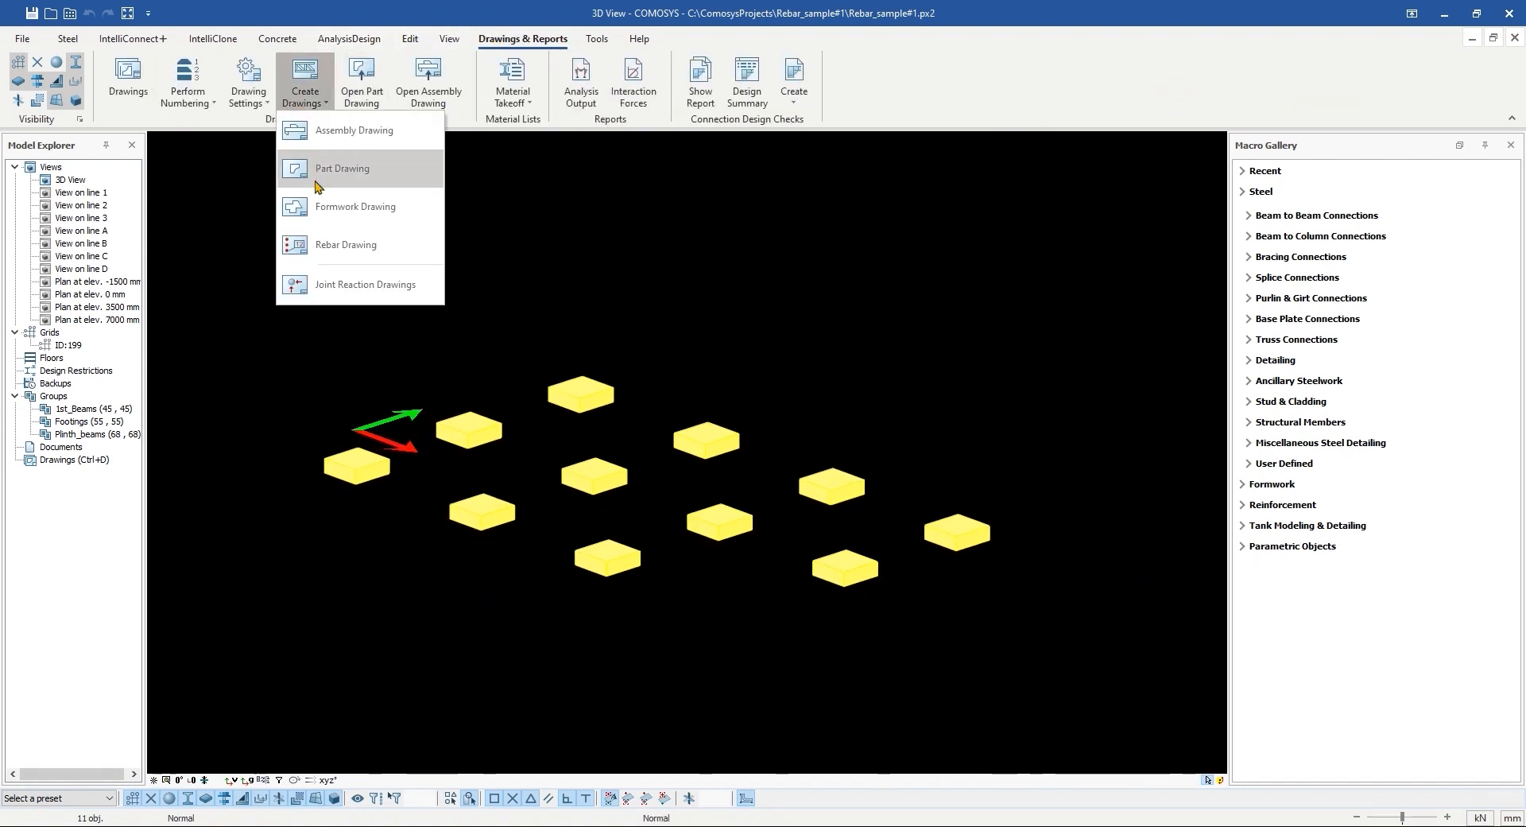
click(318, 242)
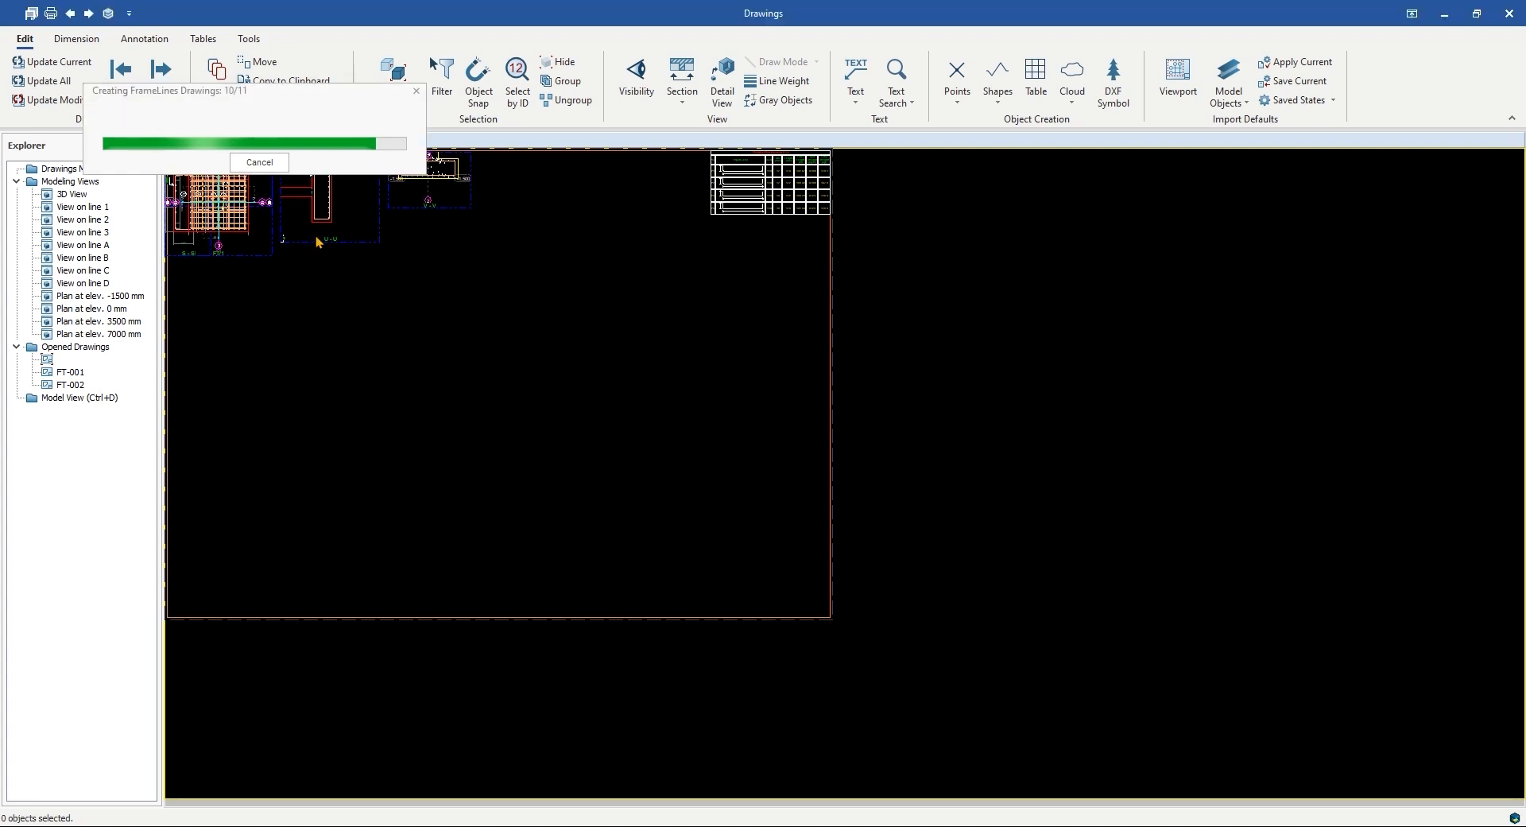
Step: Examine the footing plans, sections and bar labels on drawing FT-001
mouse_move(367, 462)
middle_down()
mouse_move(436, 467)
mouse_move(439, 500)
middle_up()
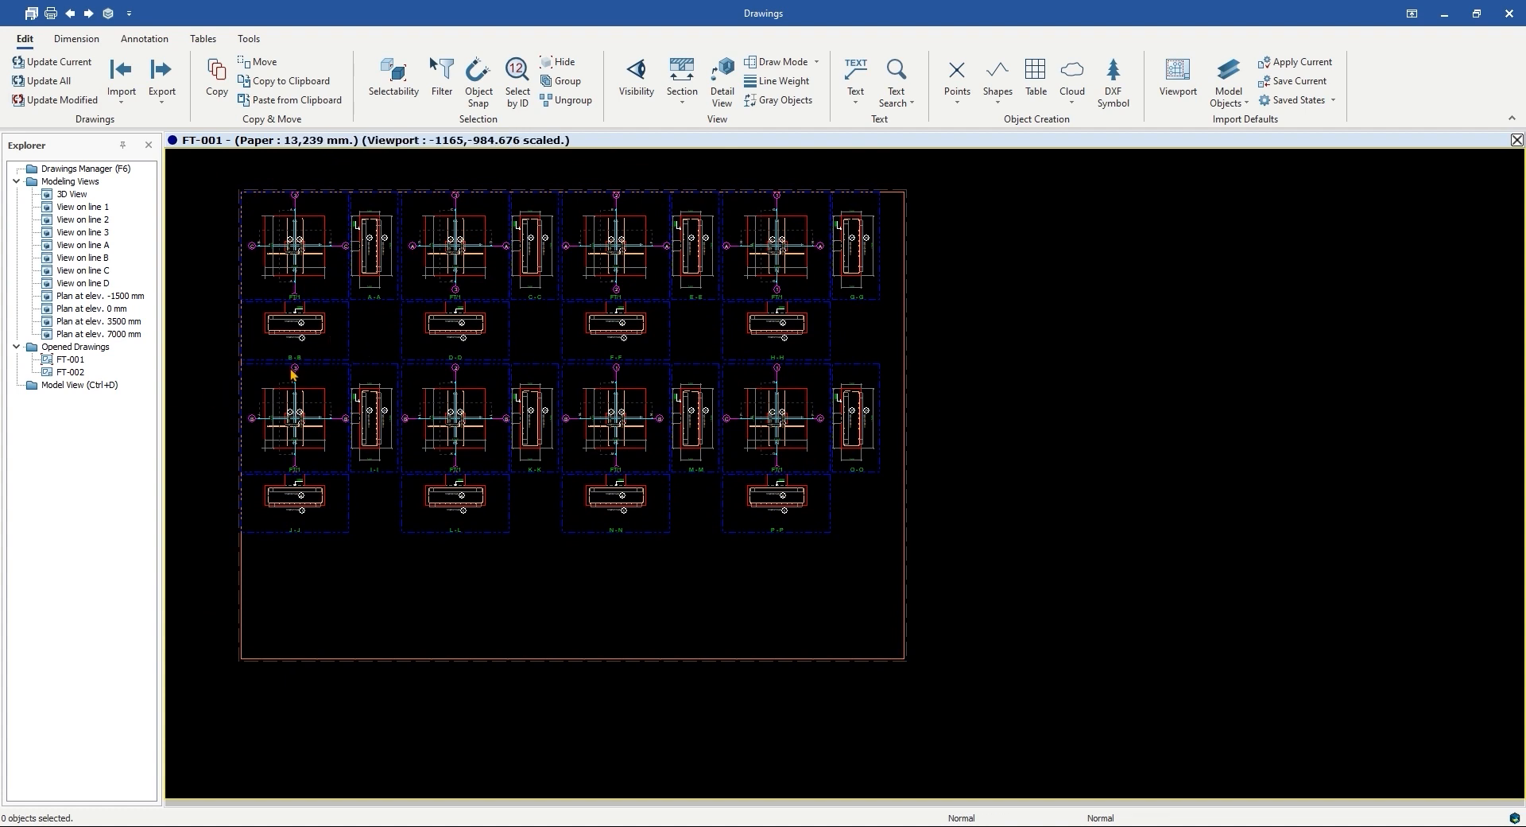
scroll(302, 263, up, 5)
mouse_move(394, 426)
middle_down()
mouse_move(293, 446)
mouse_move(211, 436)
middle_up()
middle_drag(674, 486, 350, 543)
mouse_move(888, 528)
middle_down()
mouse_move(551, 521)
mouse_move(747, 539)
middle_up()
middle_drag(487, 556, 946, 419)
scroll(946, 419, down, 7)
middle_drag(796, 494, 933, 402)
scroll(551, 600, up, 6)
middle_drag(680, 592, 322, 547)
middle_drag(947, 545, 542, 546)
middle_drag(1006, 543, 792, 542)
middle_drag(1081, 542, 883, 548)
middle_drag(988, 526, 729, 538)
scroll(728, 450, up, 4)
middle_drag(714, 448, 735, 427)
middle_drag(475, 678, 786, 418)
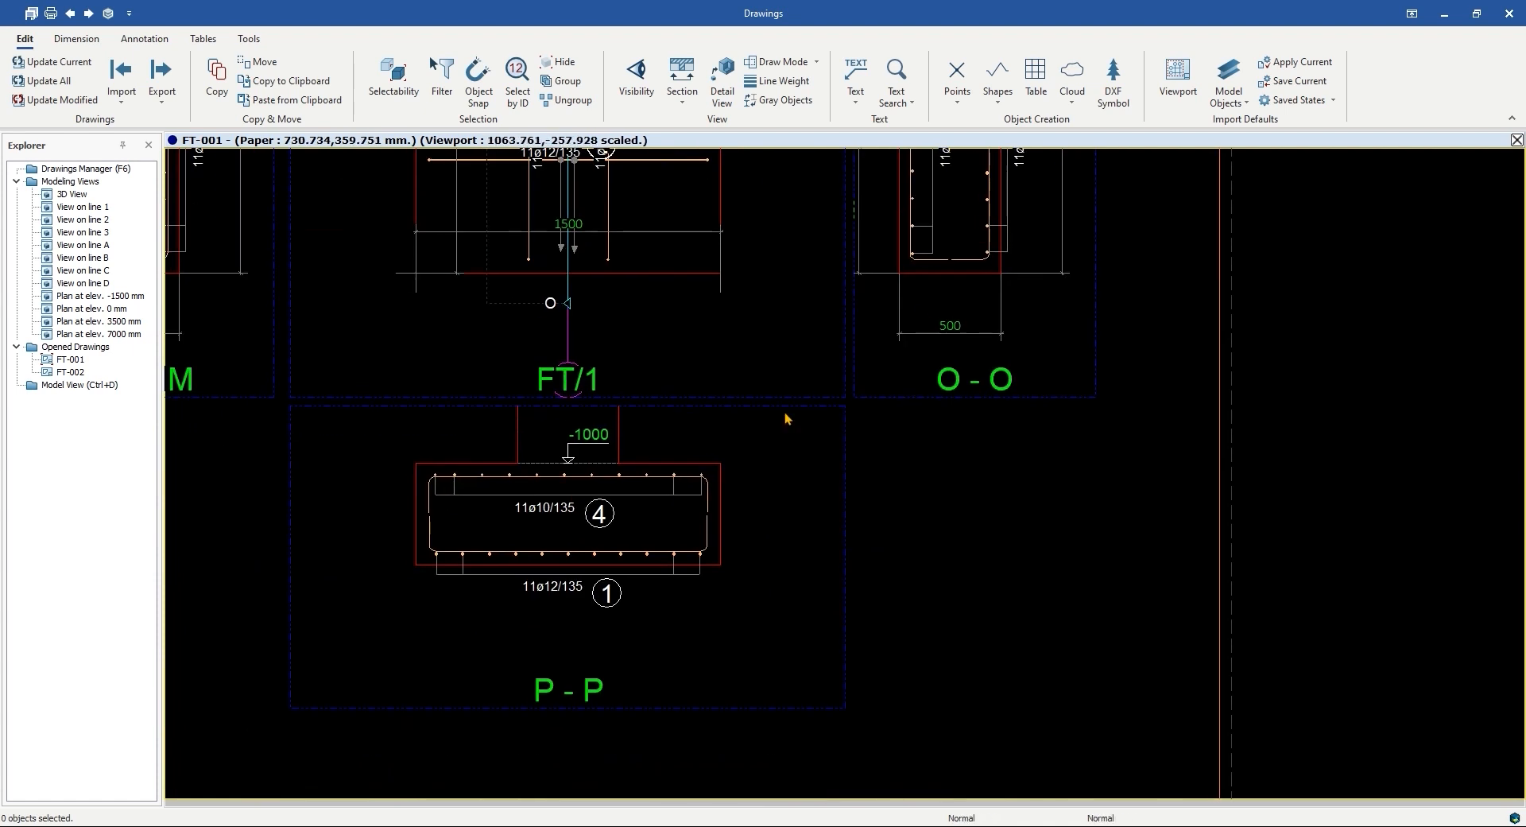
scroll(737, 647, down, 8)
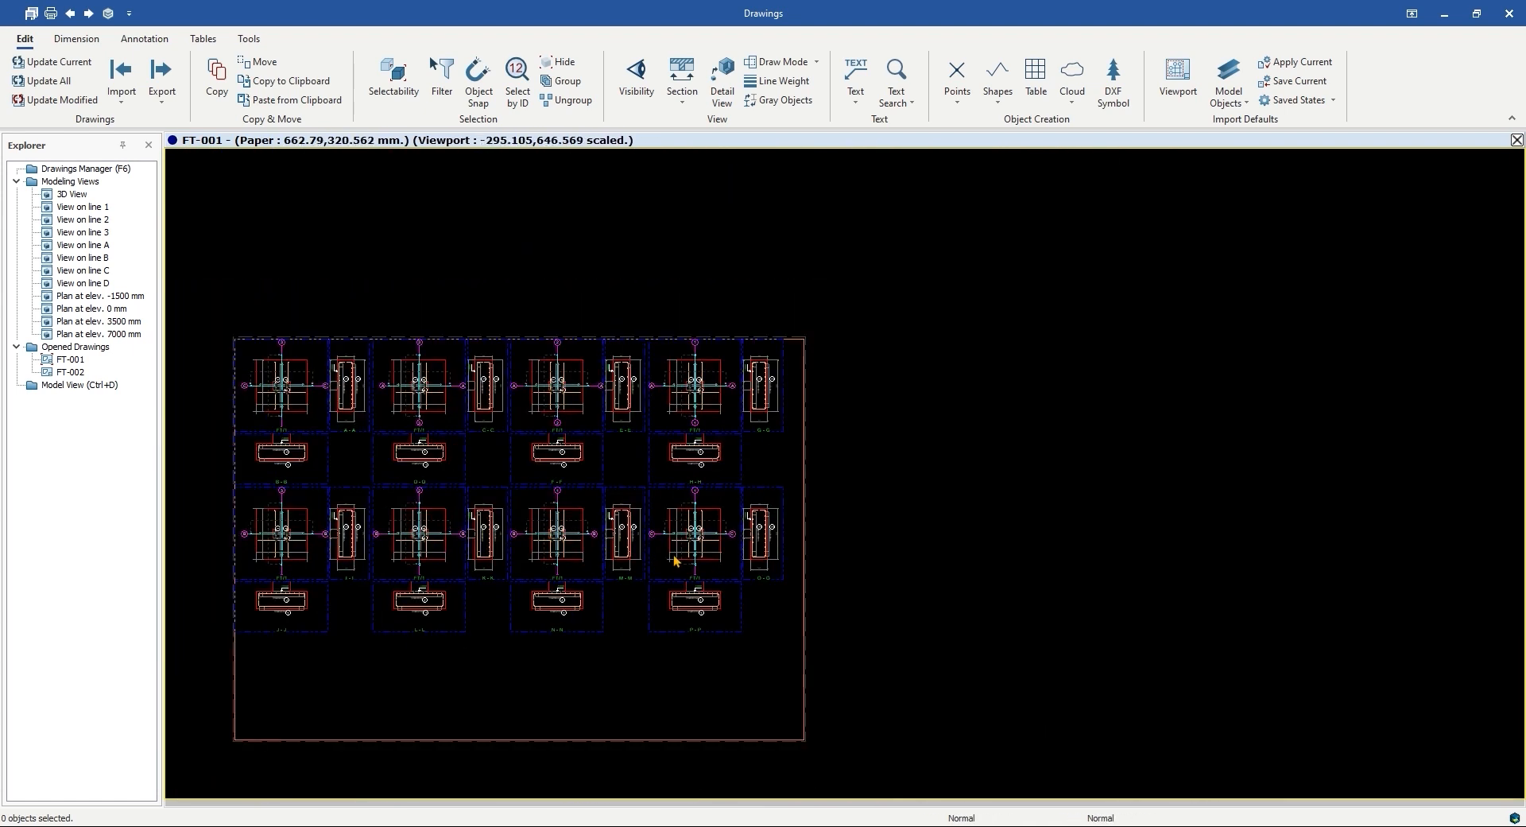
Step: Open drawing FT-002 and examine its footing views and the Detailed Reinforcement List
double_click(70, 371)
scroll(480, 409, down, 3)
scroll(316, 259, up, 5)
scroll(658, 549, up, 1)
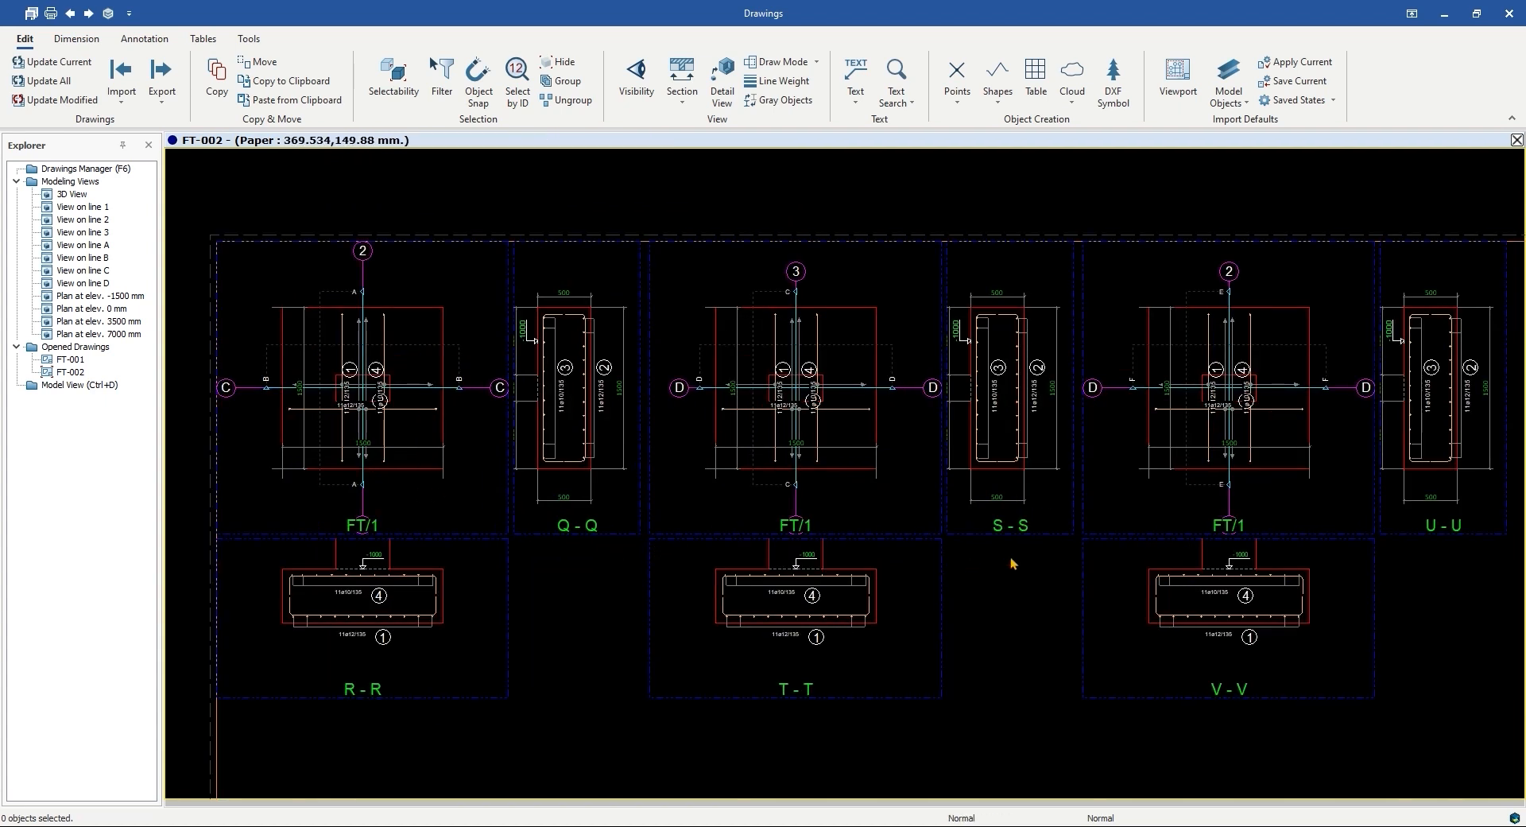
middle_drag(1183, 562, 565, 489)
scroll(600, 469, down, 3)
middle_drag(628, 446, 460, 169)
scroll(731, 604, up, 1)
scroll(733, 606, up, 4)
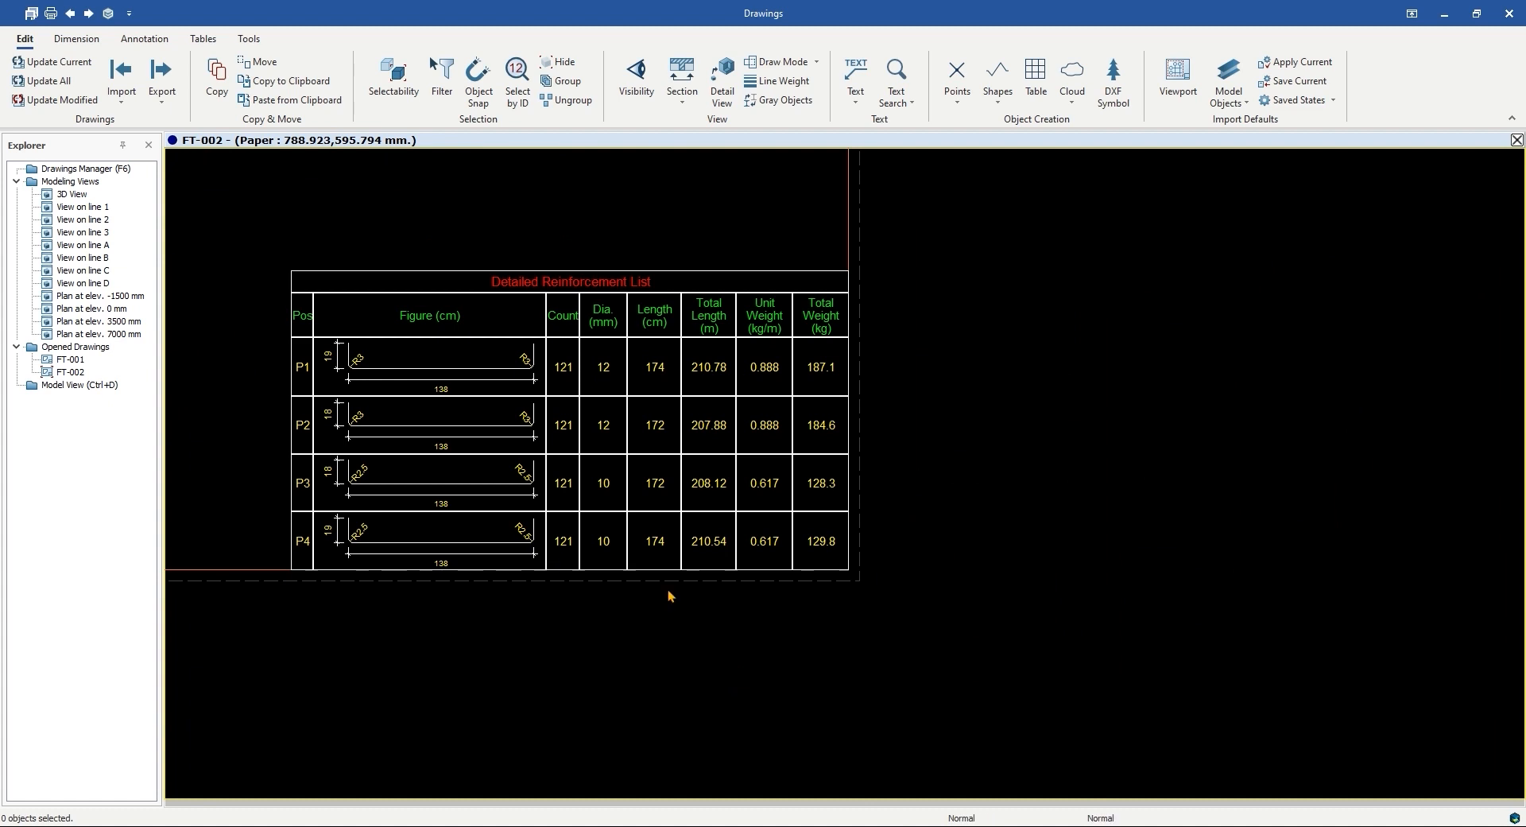
scroll(725, 582, down, 5)
middle_drag(509, 429, 799, 587)
Step: Save the footing drawings on leaving the drawing environment, and show all model objects again
click(1508, 13)
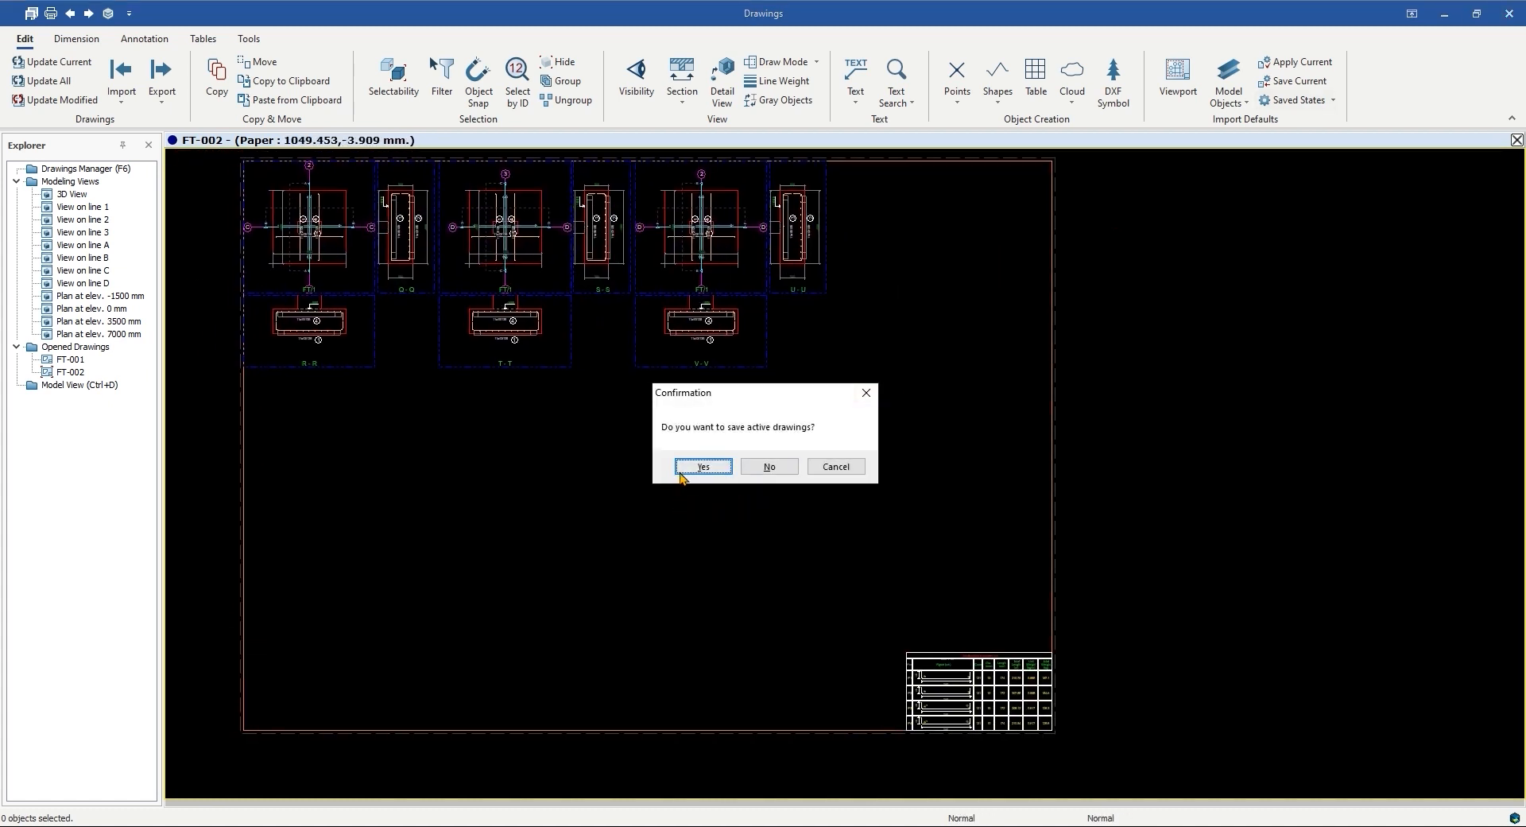
click(692, 467)
right_click(266, 251)
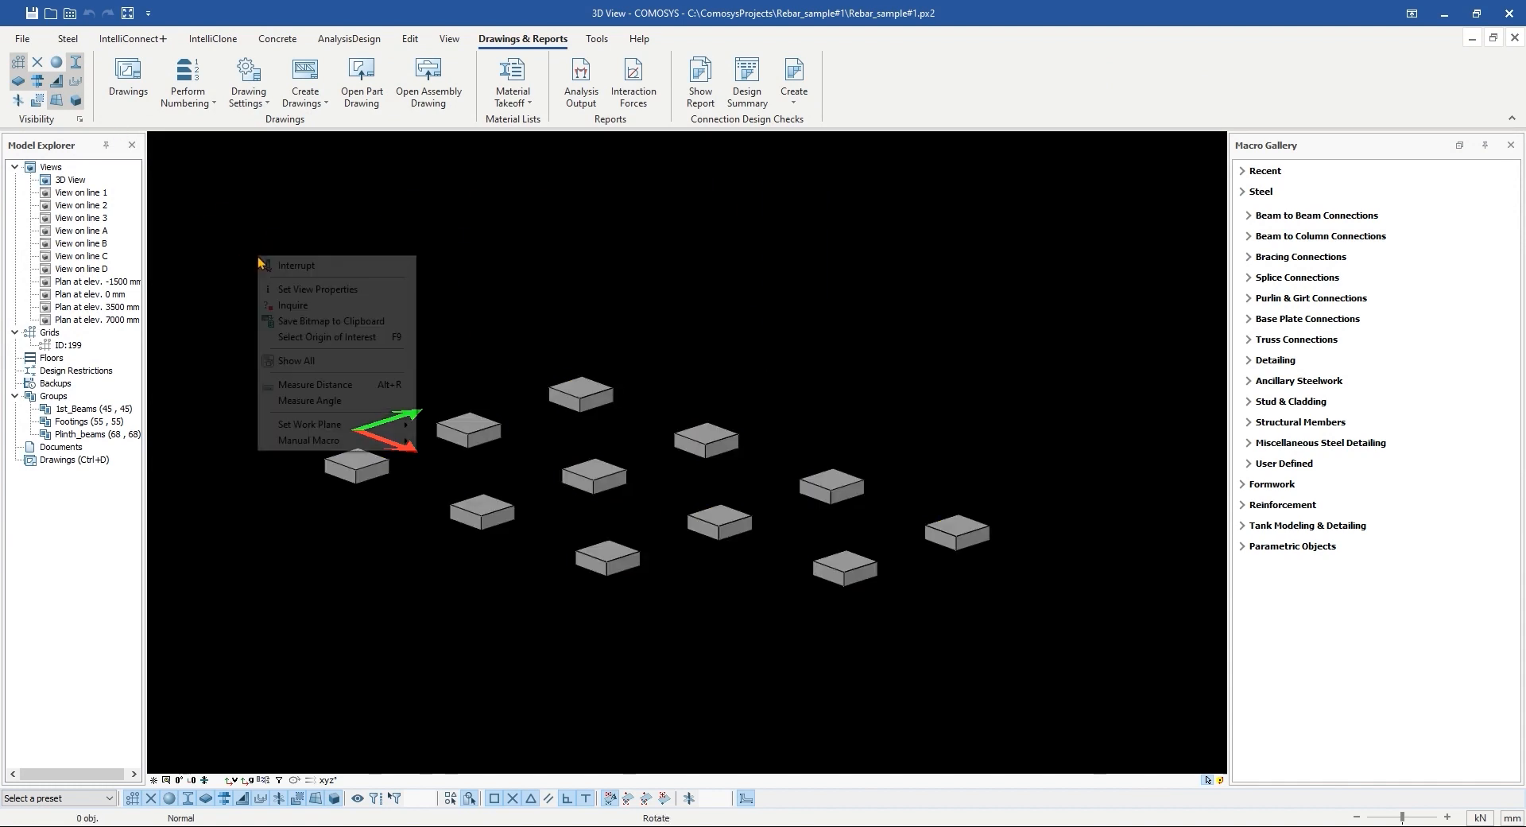
click(303, 362)
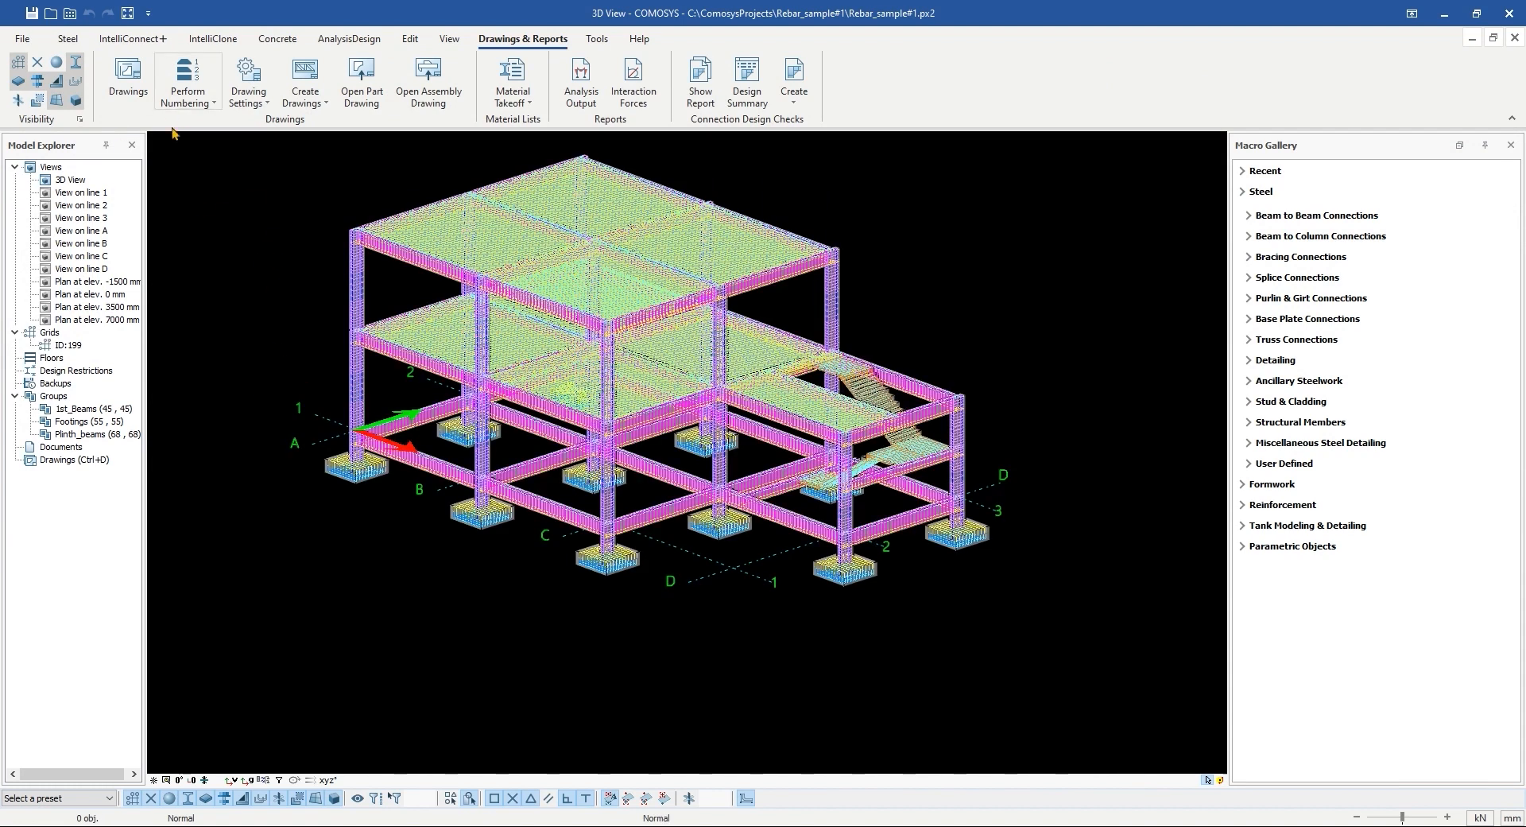
Step: Display the concrete frame in the 3D view as shaded solid members
scroll(395, 411, up, 3)
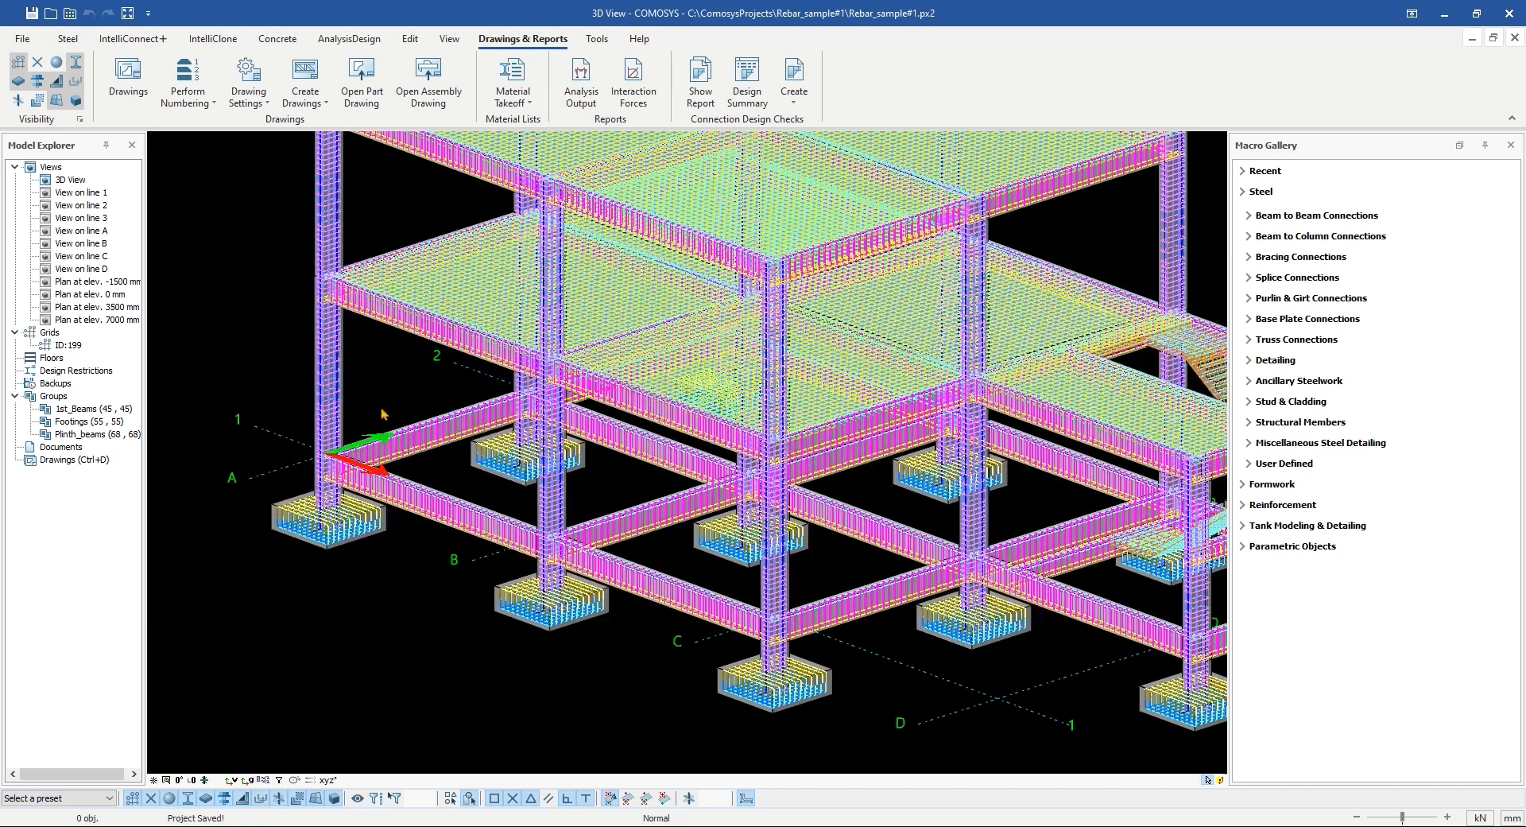
key(ctrl+4)
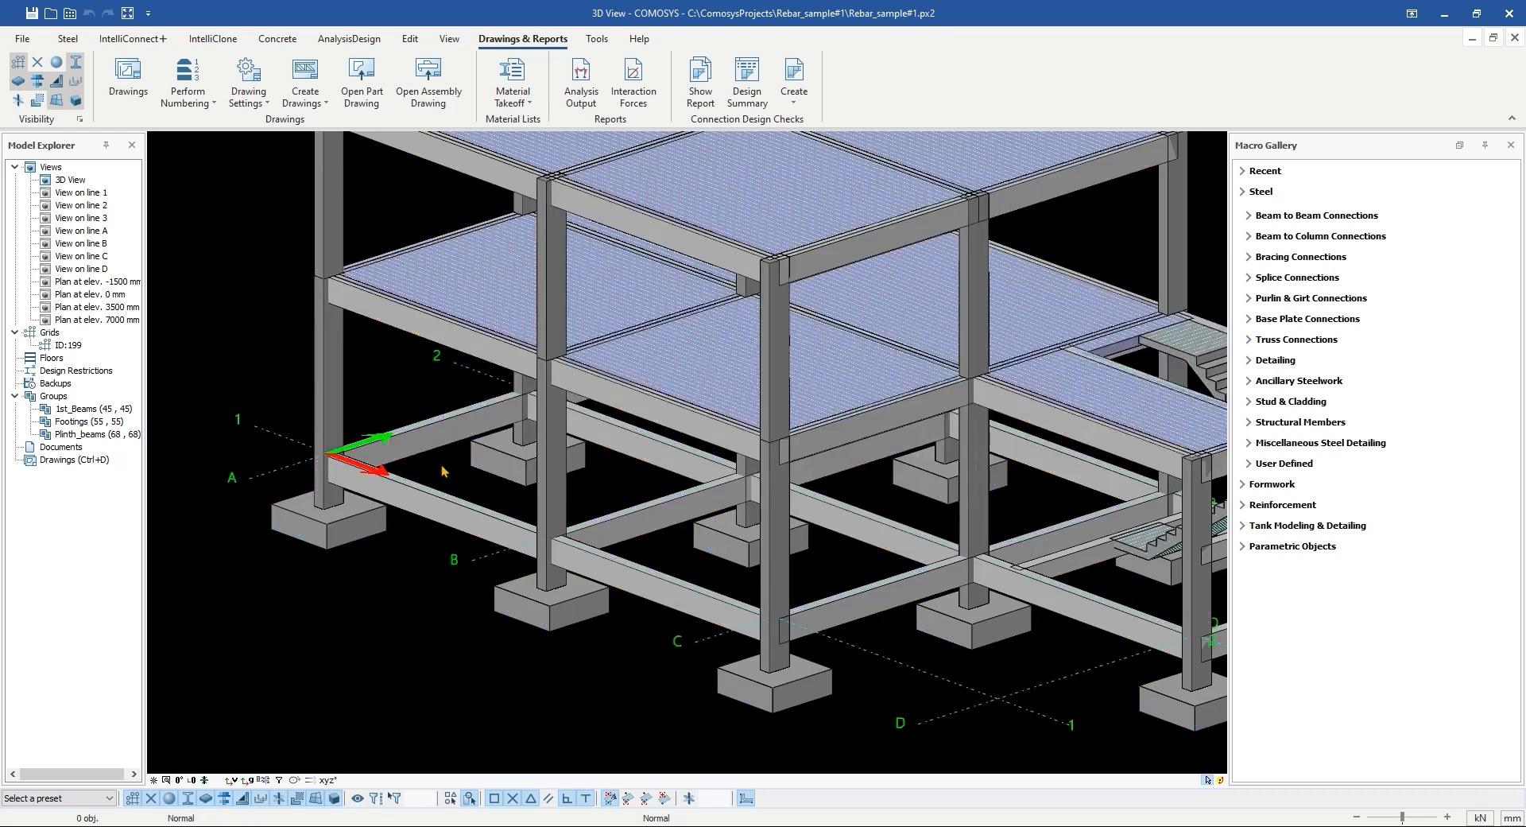
scroll(443, 470, down, 3)
scroll(442, 468, up, 2)
middle_drag(424, 305, 426, 334)
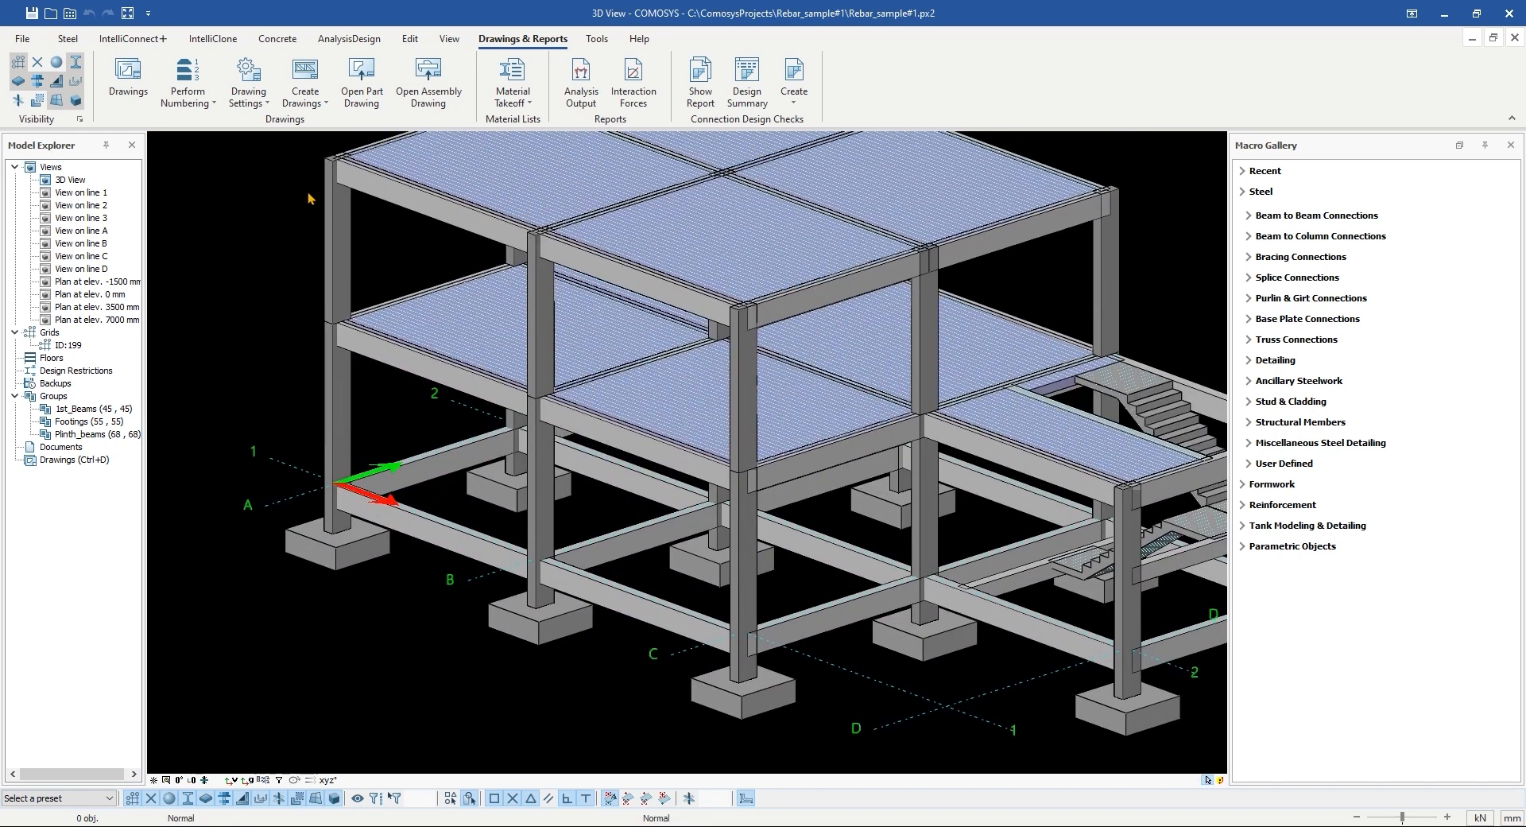
Step: Select all beams of the frame at once by matching a plinth beam between axes A and B
click(410, 38)
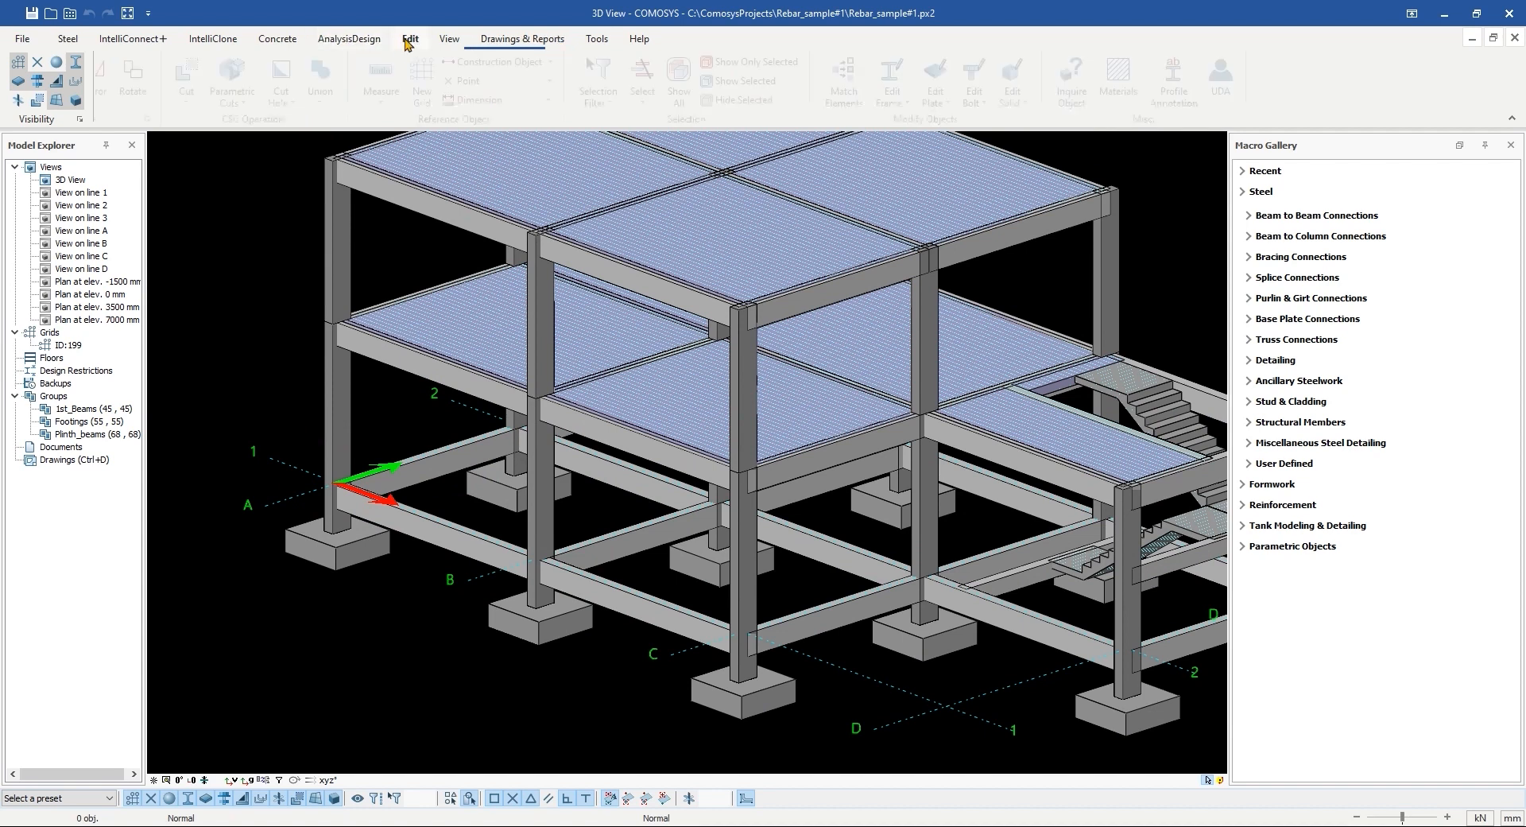
click(742, 84)
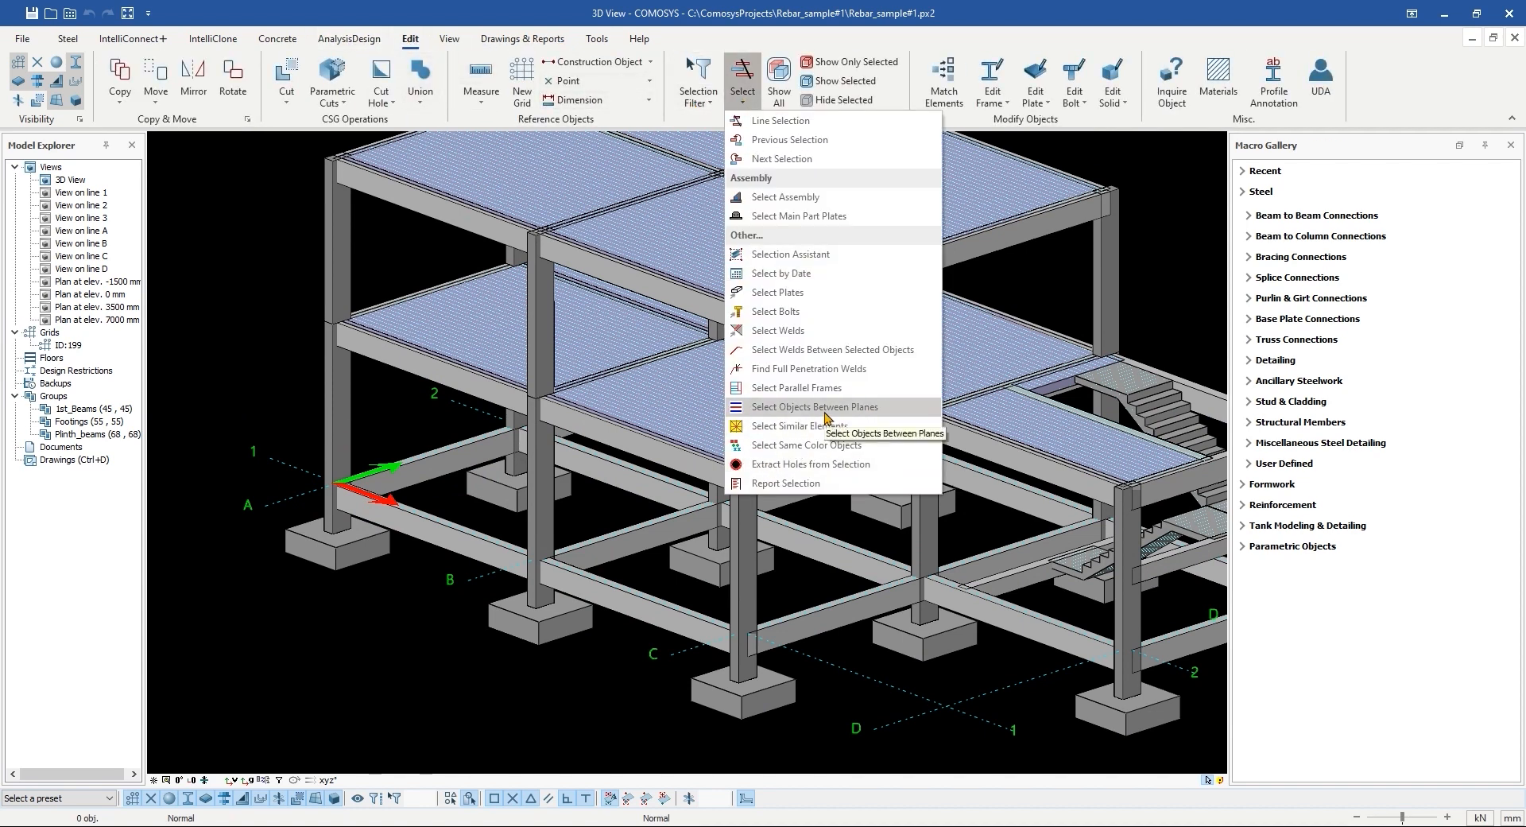
click(791, 445)
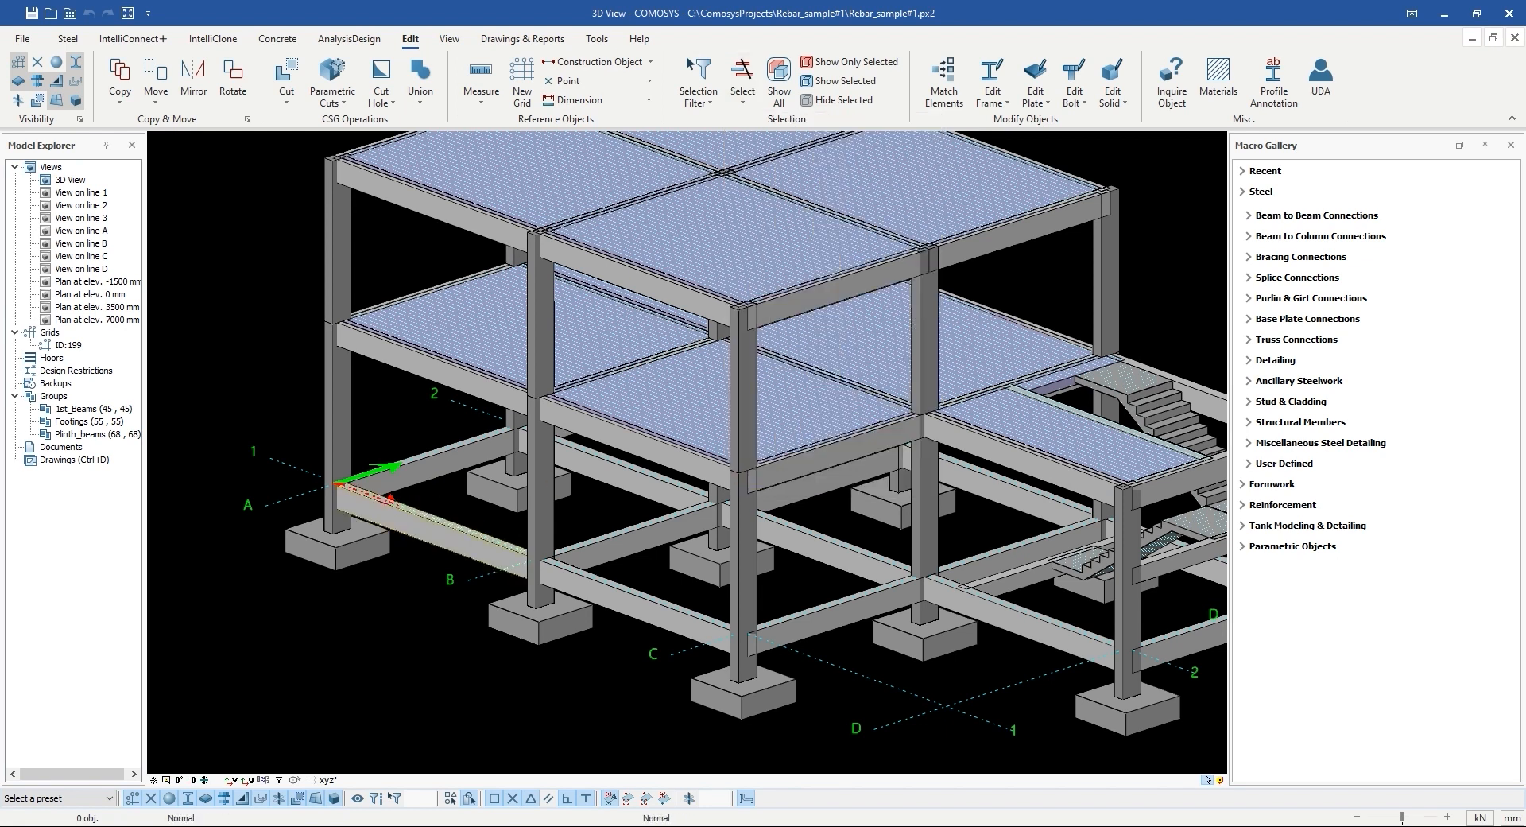
click(413, 525)
right_click(225, 292)
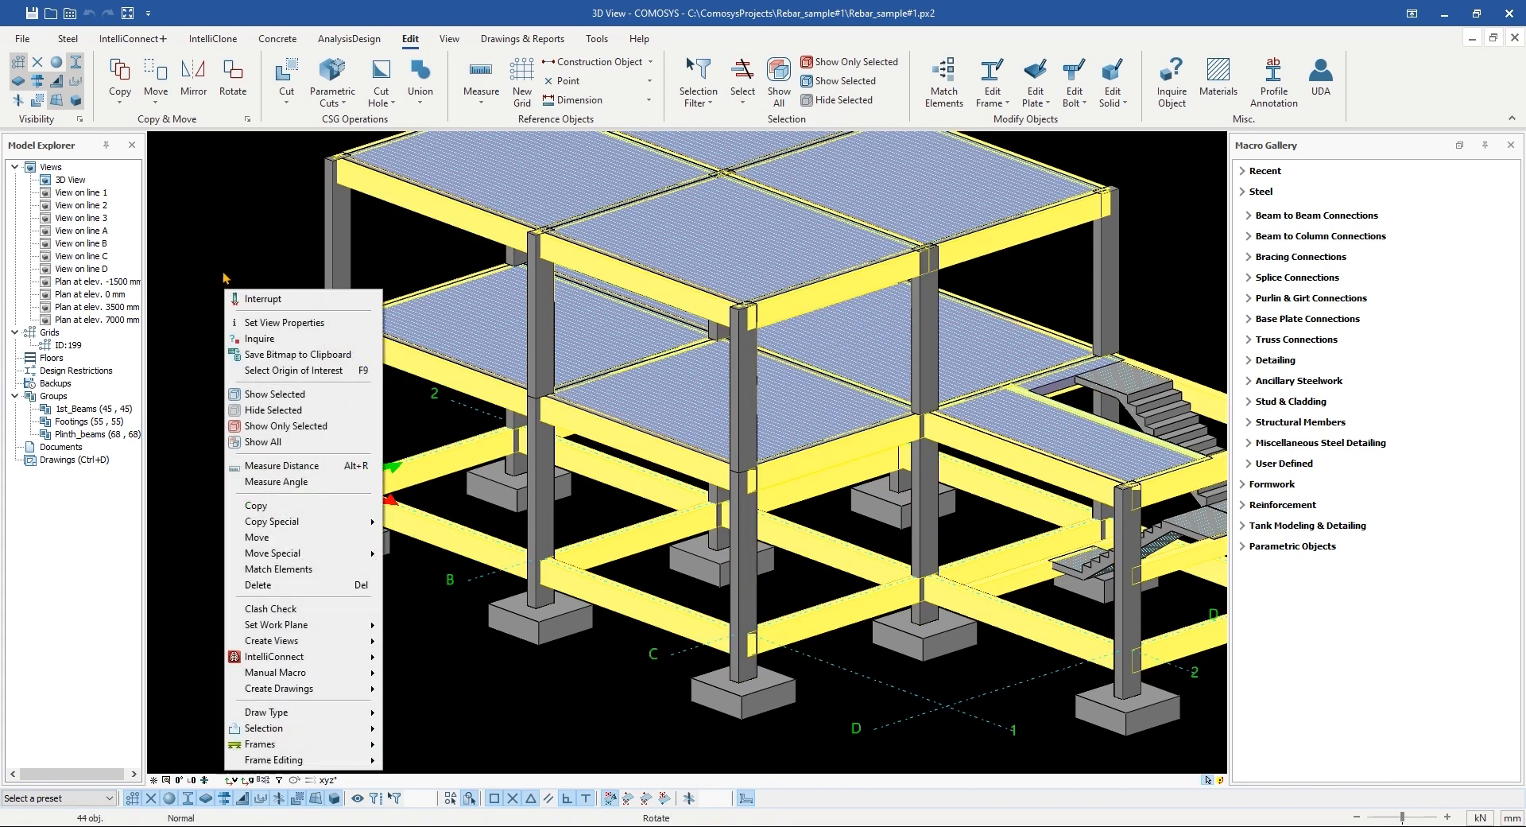
click(279, 281)
Step: Create rebar drawings for the selected beams
scroll(305, 324, down, 6)
middle_drag(604, 507, 525, 498)
scroll(575, 541, up, 5)
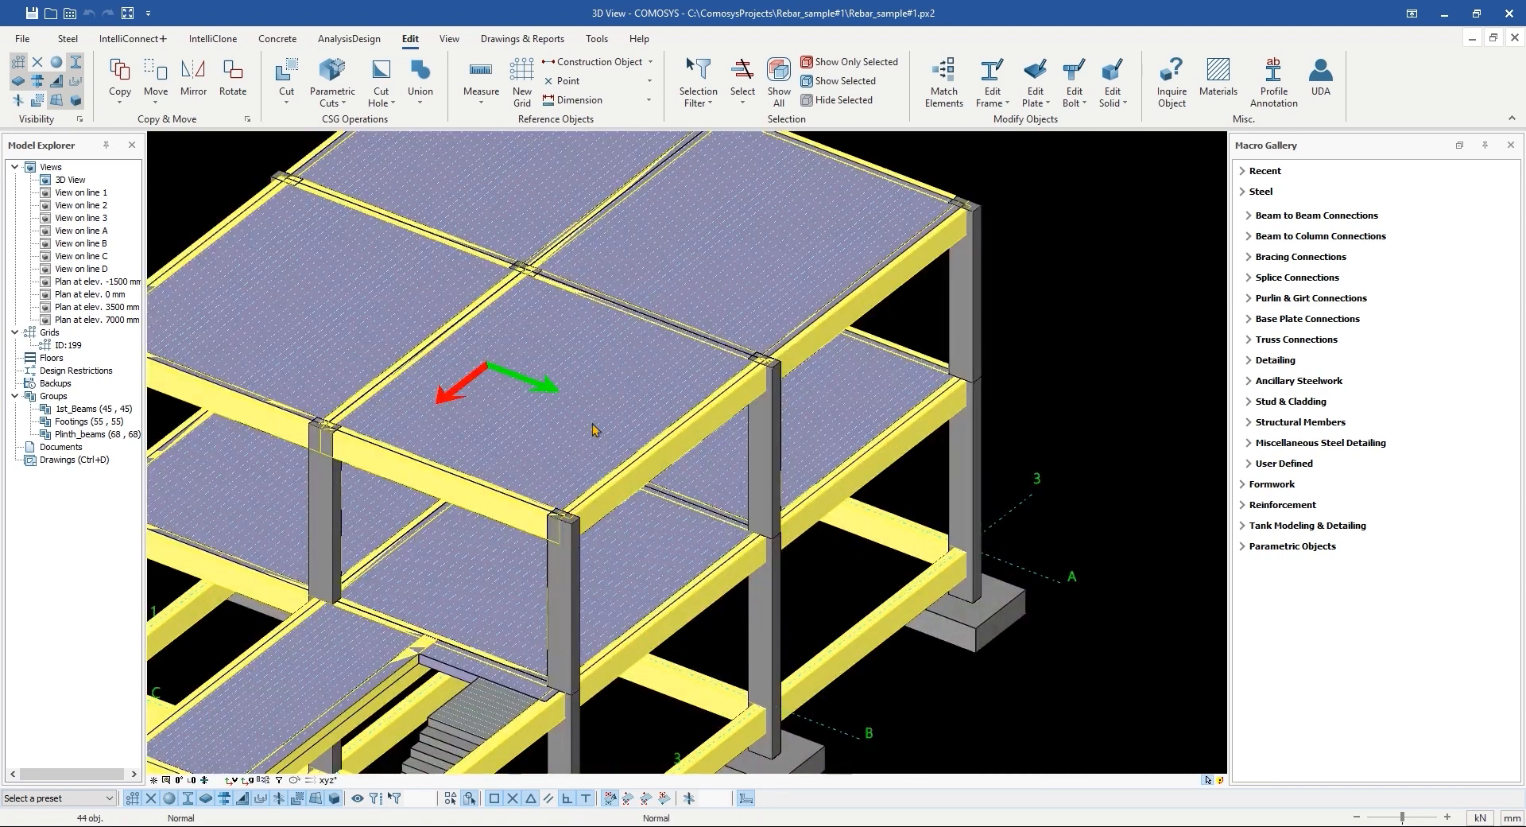
scroll(595, 430, down, 4)
middle_drag(595, 430, 629, 399)
scroll(557, 509, up, 3)
middle_drag(556, 509, 777, 402)
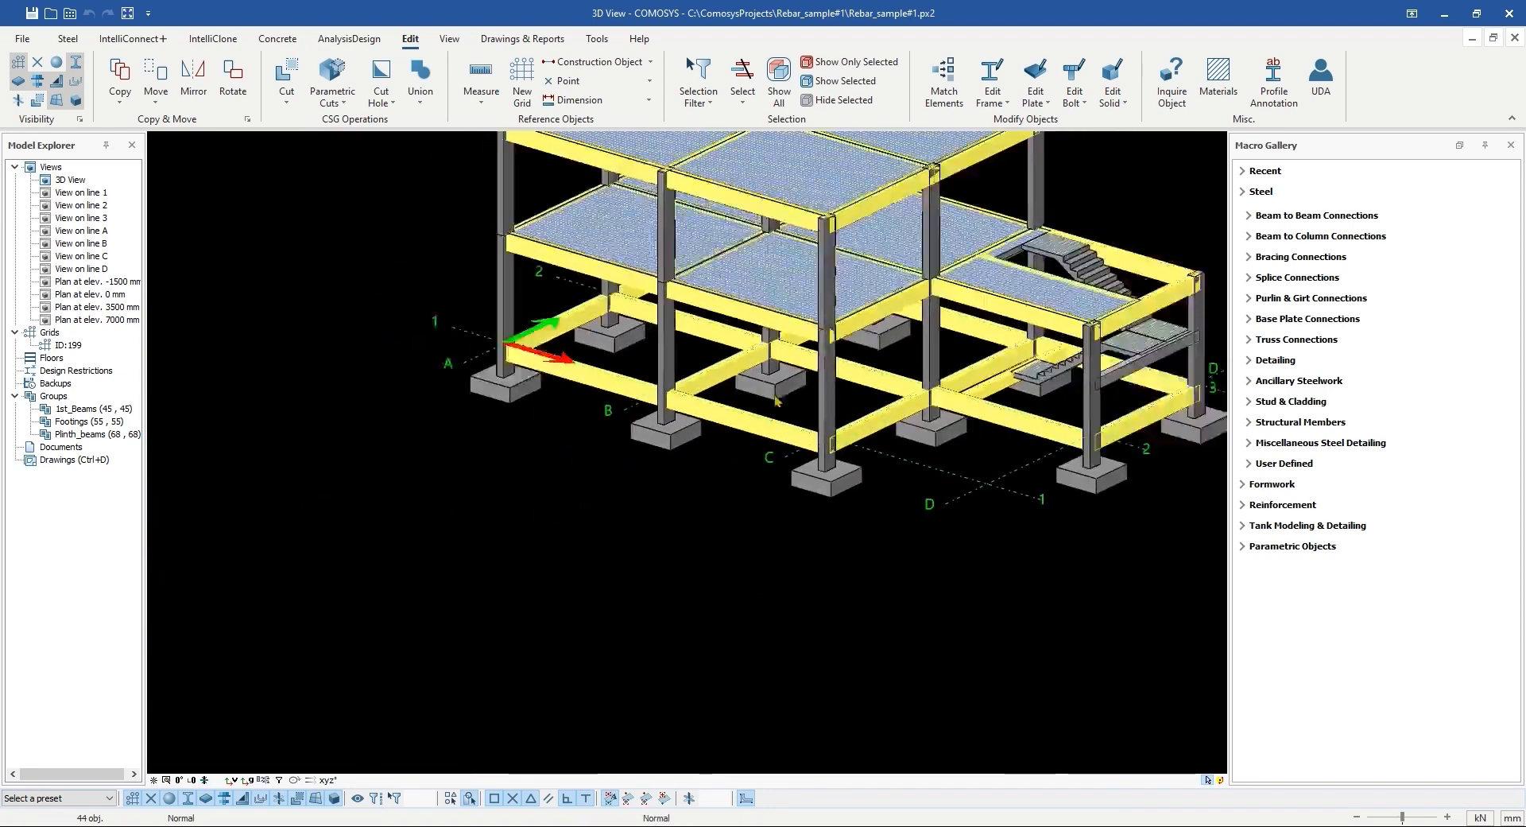
click(523, 38)
click(306, 91)
click(342, 244)
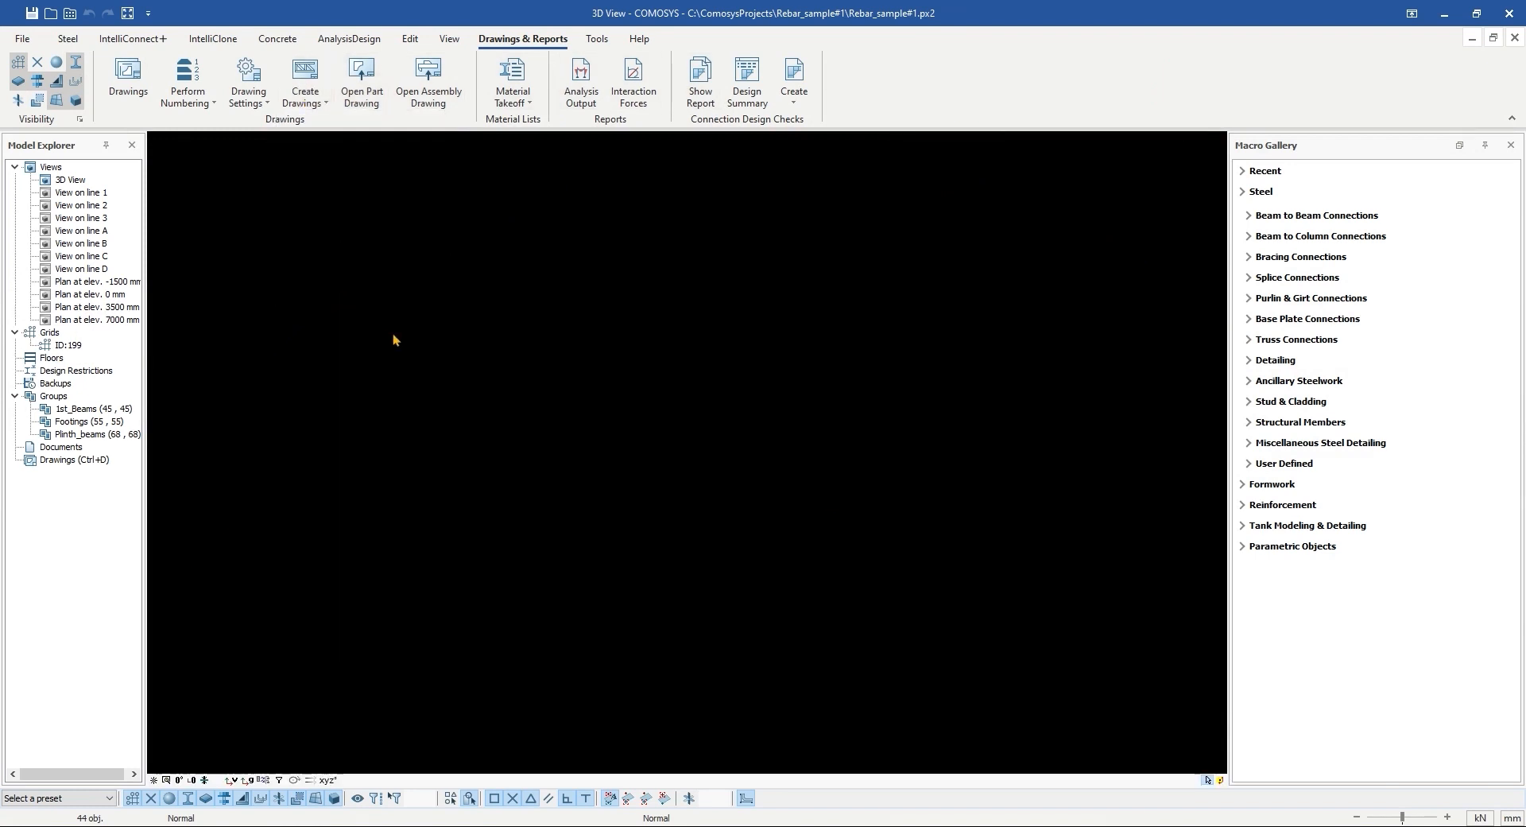
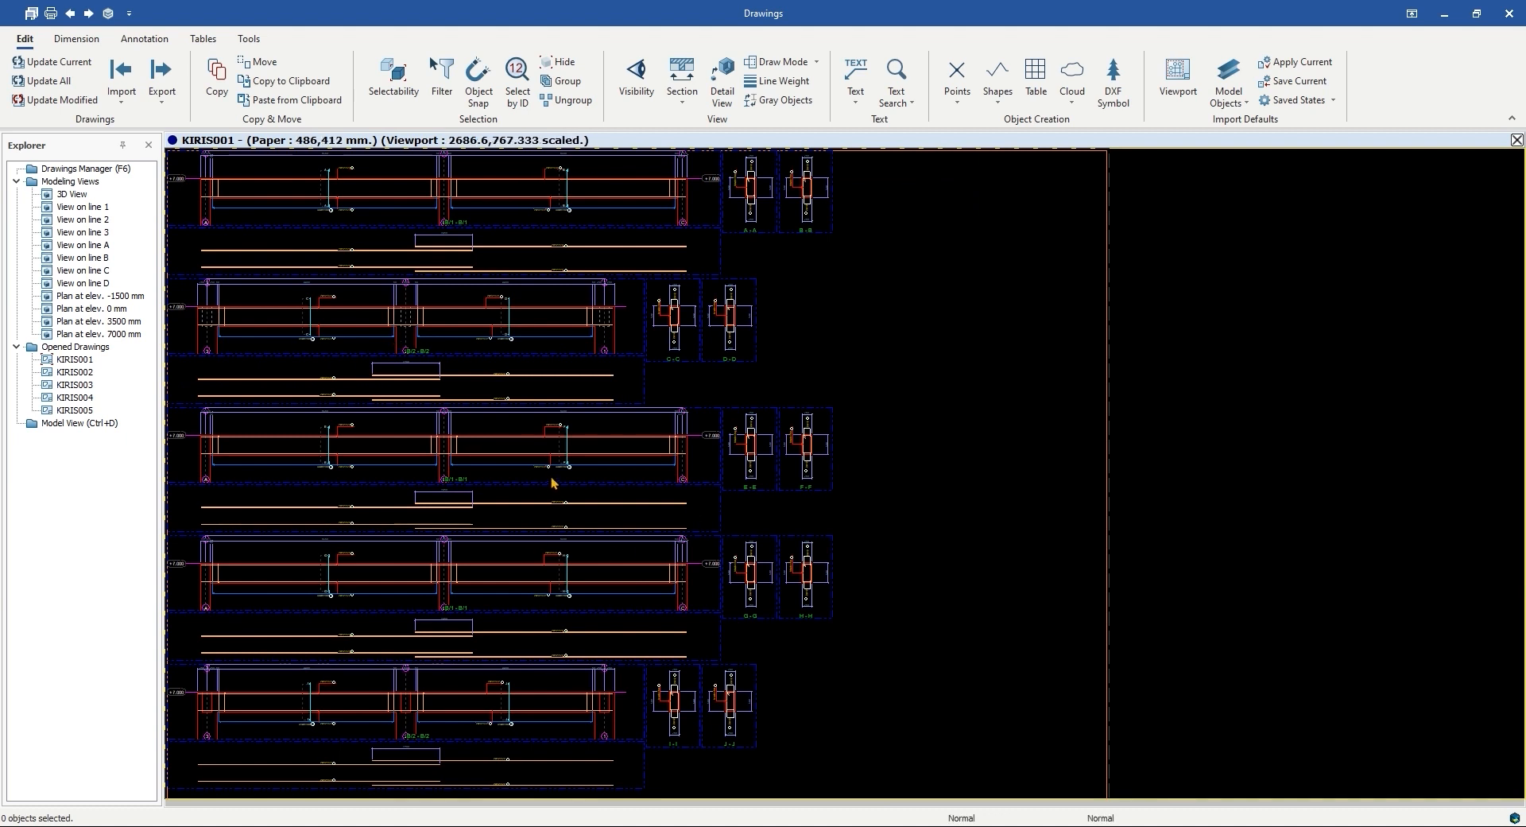
Step: Examine the beam elevations, cross-sections, bar labels and bar layouts on drawing KIRIS001
scroll(554, 483, down, 2)
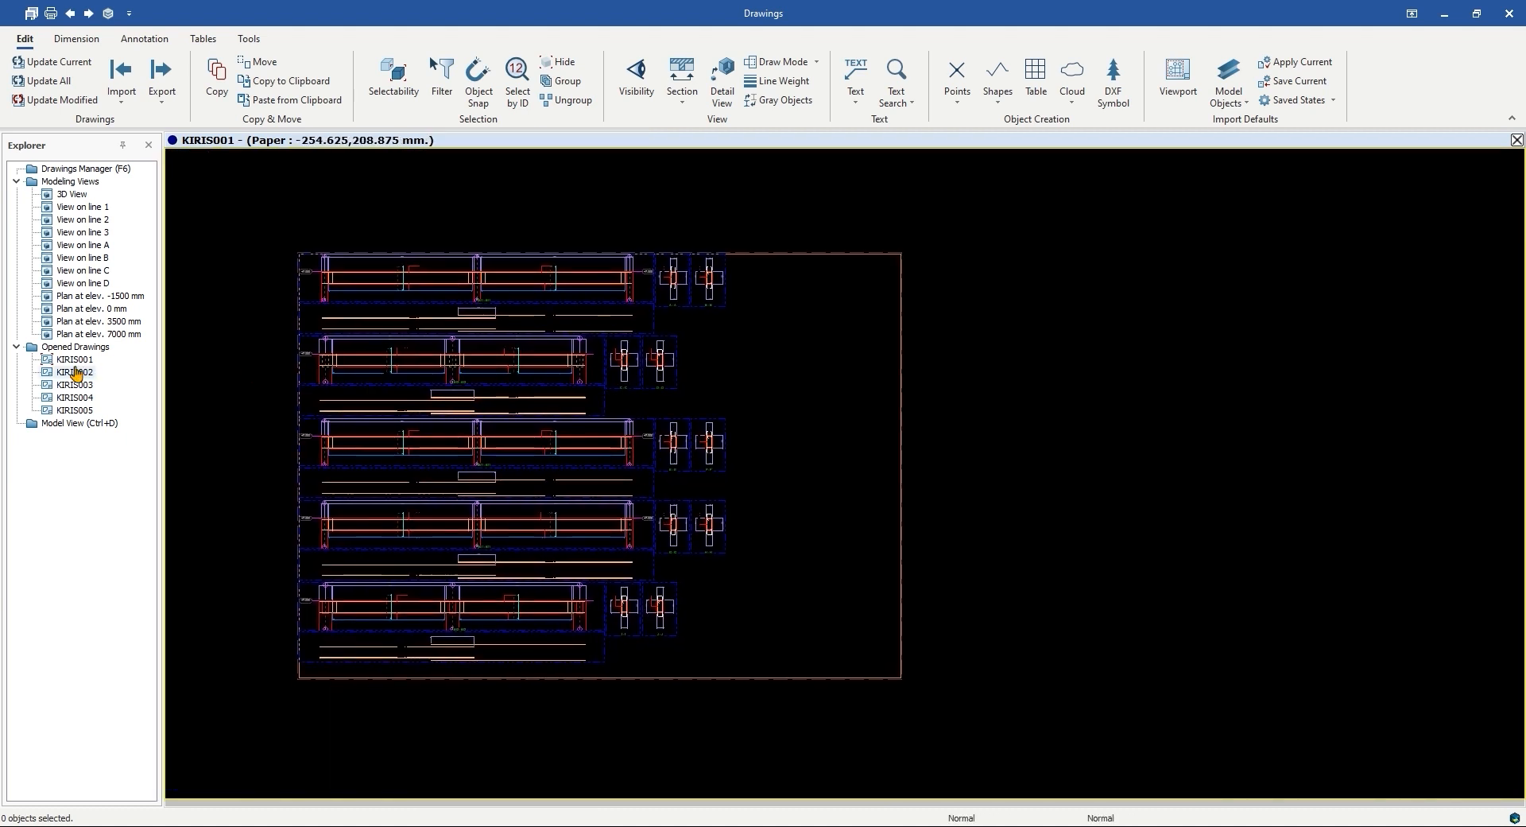
double_click(75, 366)
scroll(688, 274, up, 5)
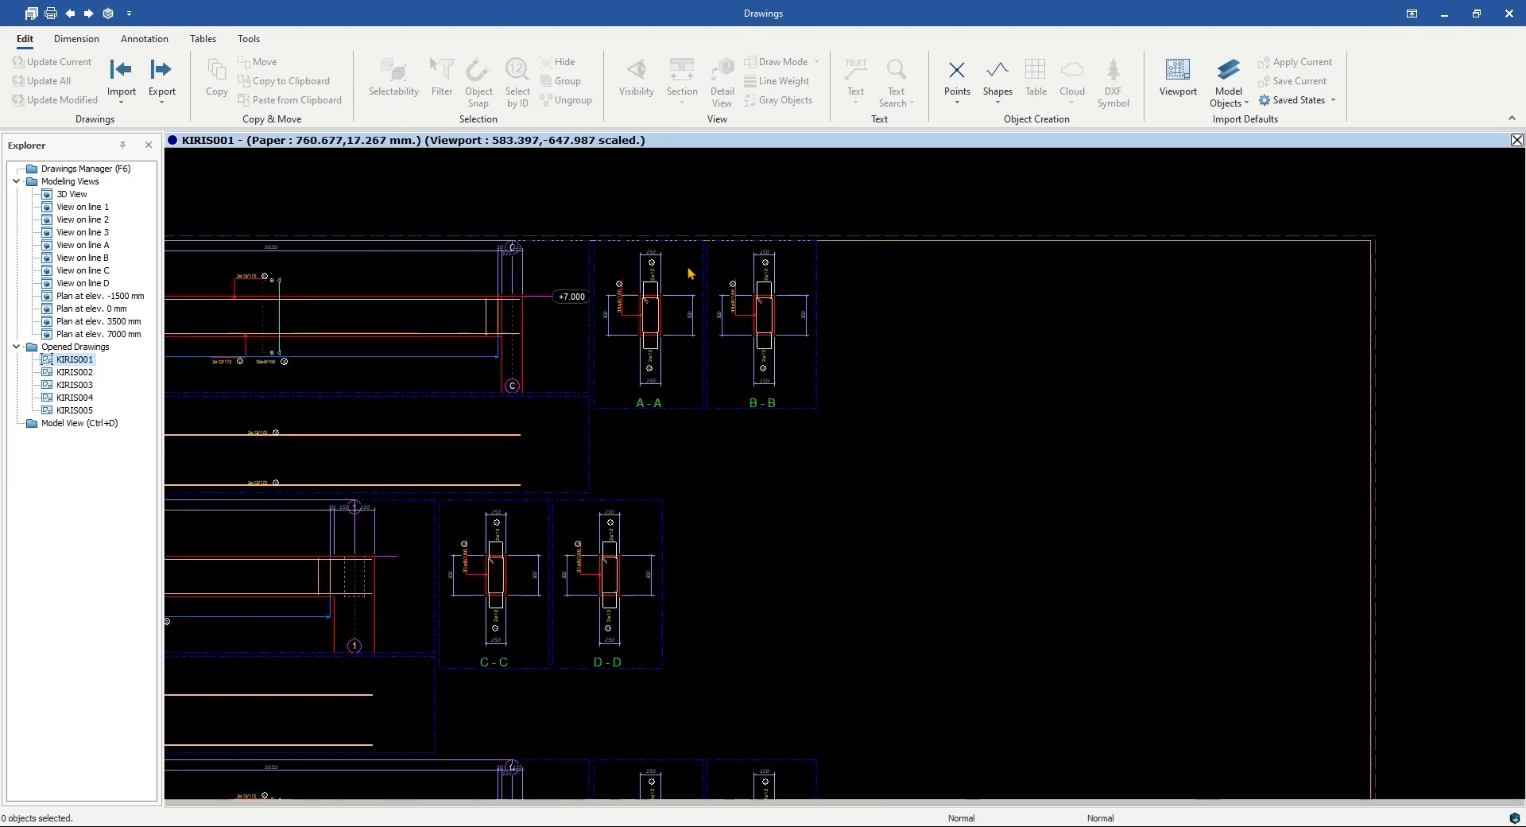
scroll(585, 415, up, 1)
middle_drag(619, 397, 1137, 450)
middle_drag(492, 419, 1016, 429)
middle_drag(783, 435, 1264, 445)
middle_drag(799, 476, 1280, 467)
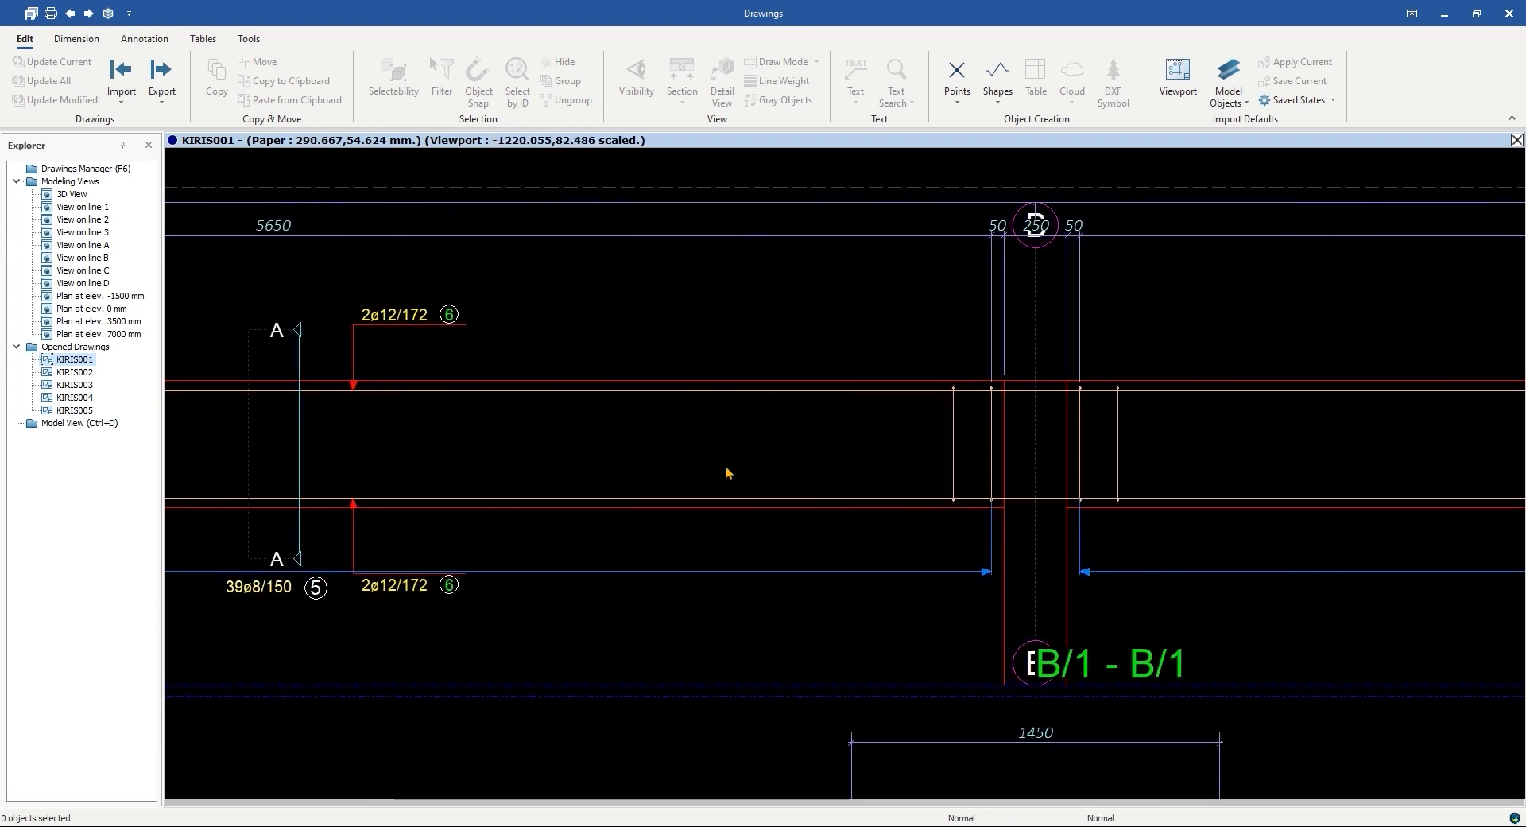
middle_drag(570, 477, 849, 480)
middle_drag(698, 469, 1161, 483)
scroll(596, 443, down, 6)
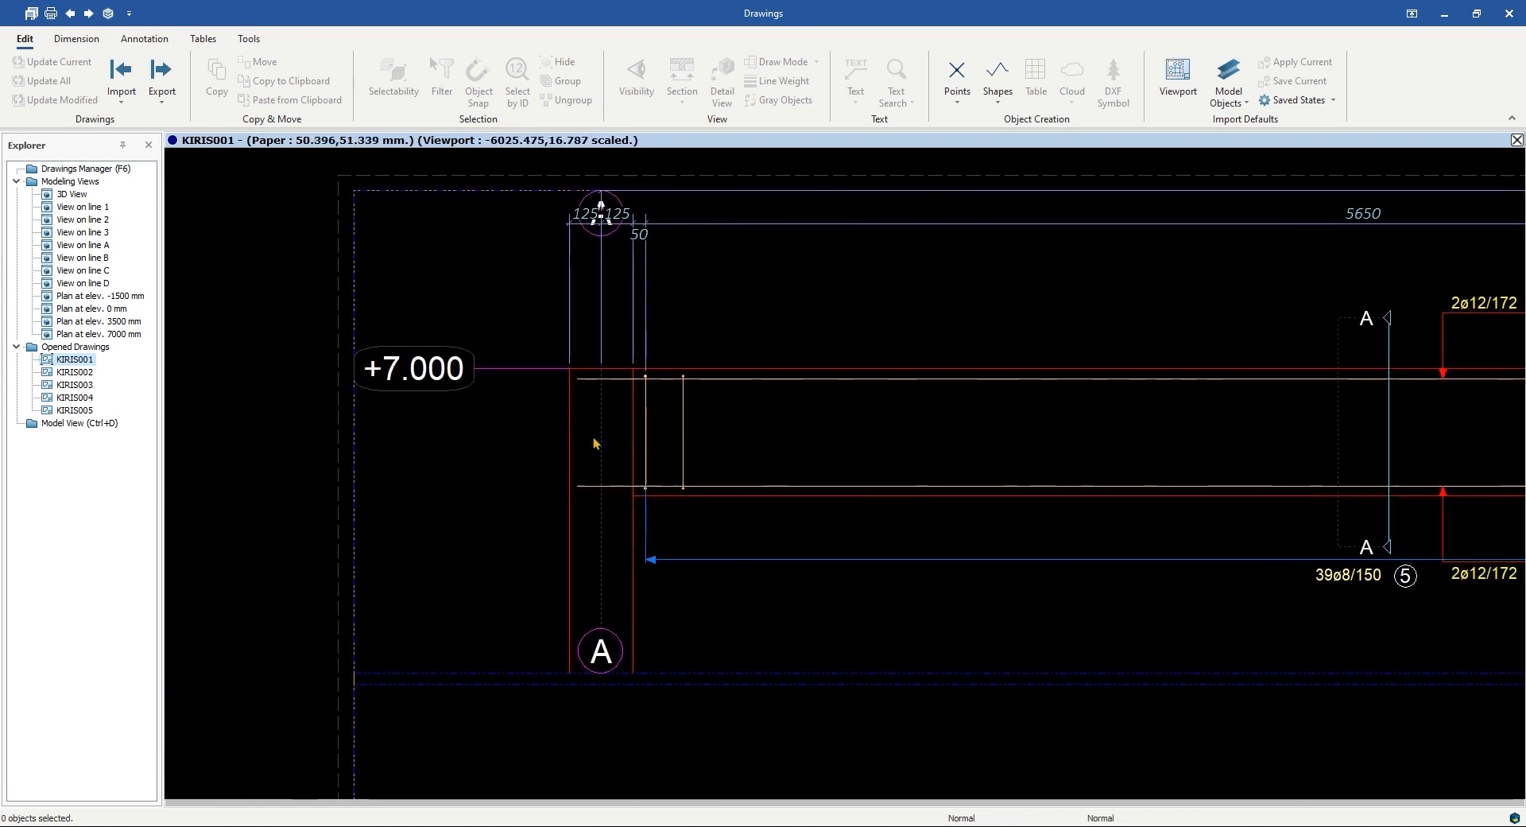
scroll(394, 353, down, 1)
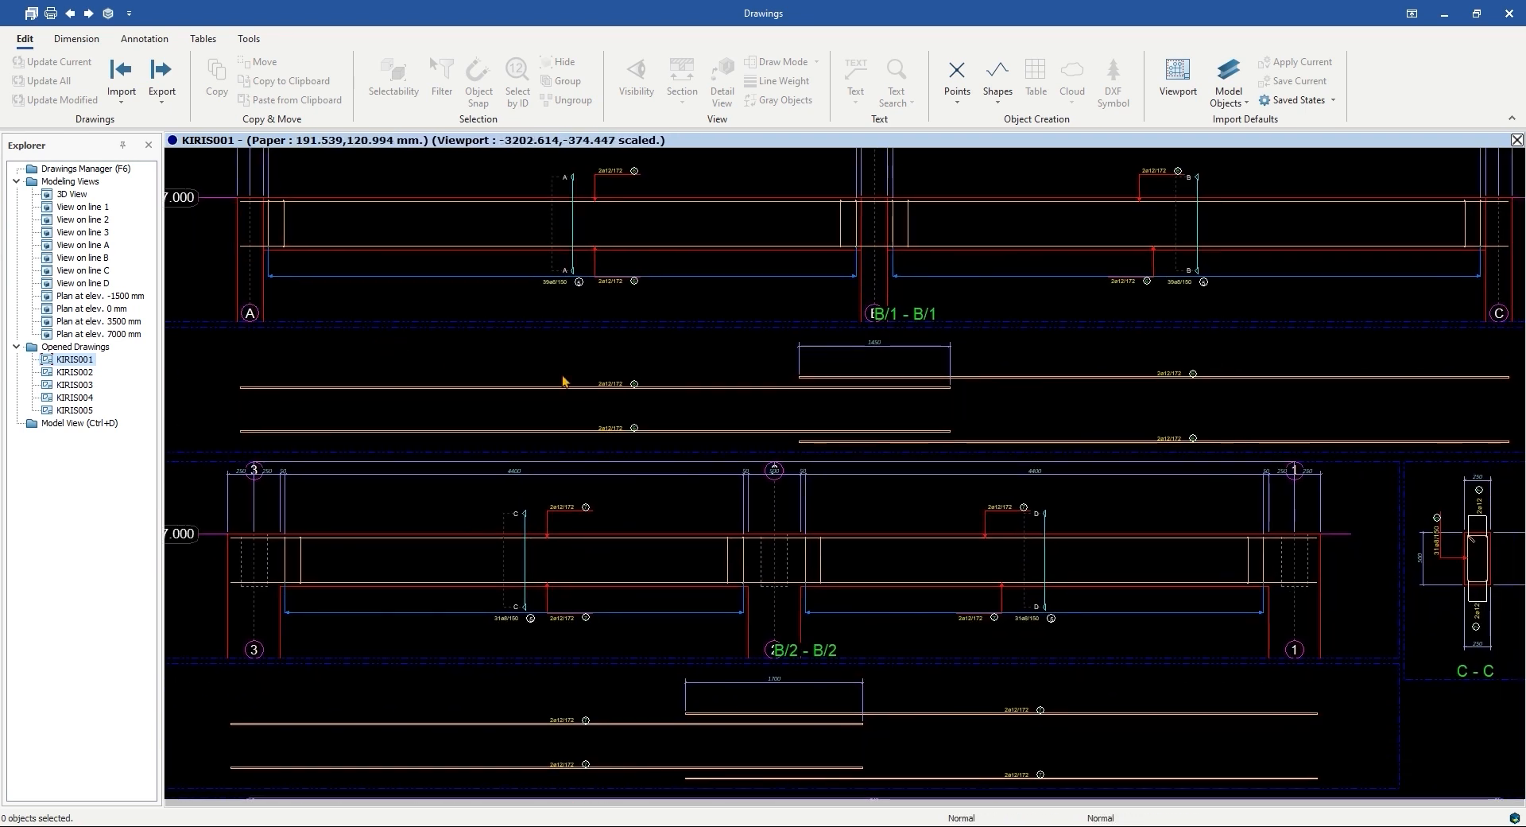
middle_drag(851, 439, 473, 442)
scroll(473, 442, down, 4)
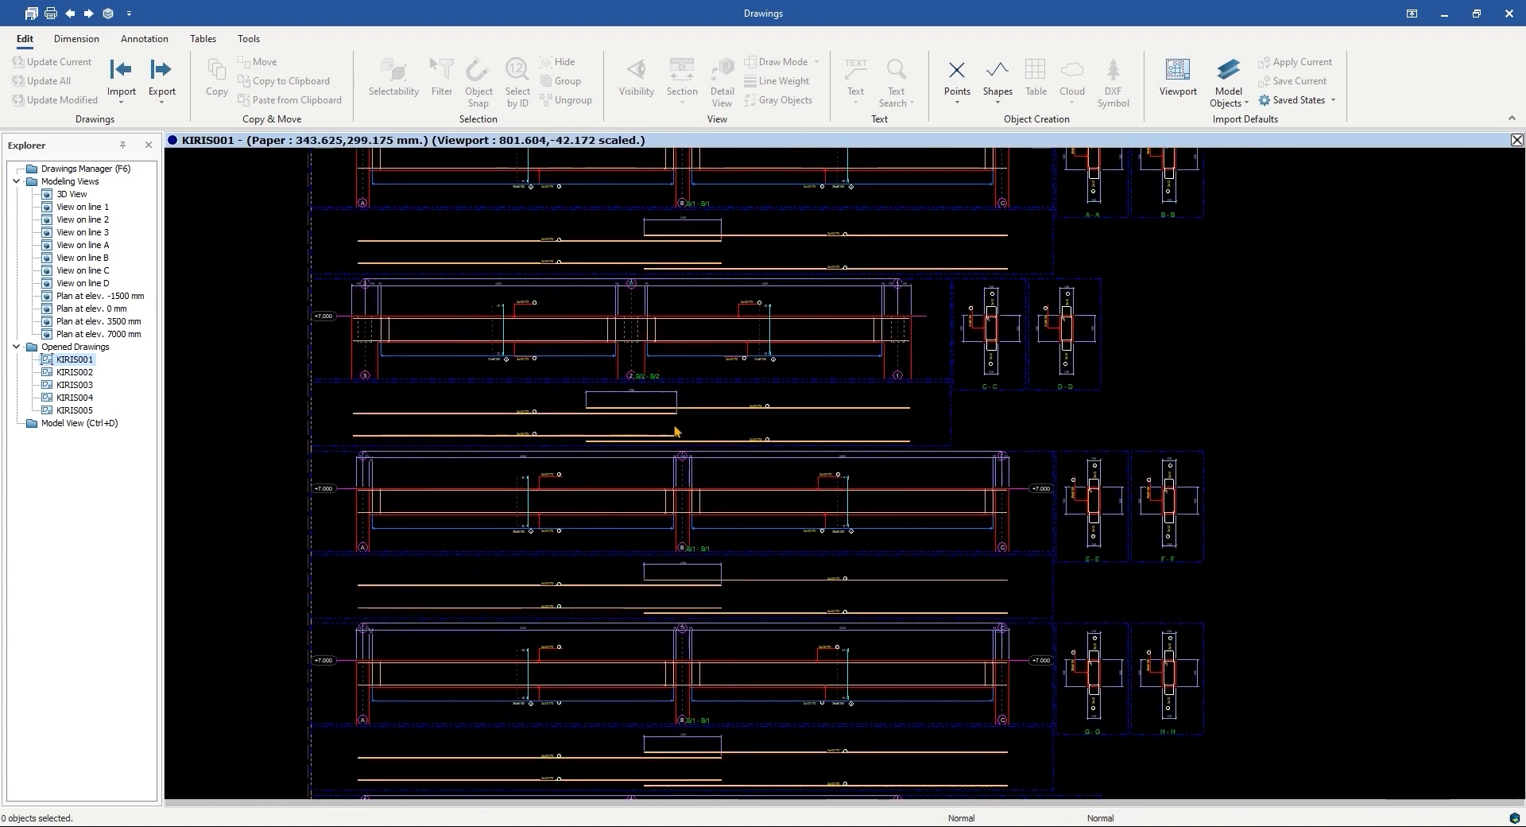
Step: Open drawing KIRIS005 and examine its Detailed Reinforcement List and beam views
double_click(93, 410)
scroll(1097, 624, up, 10)
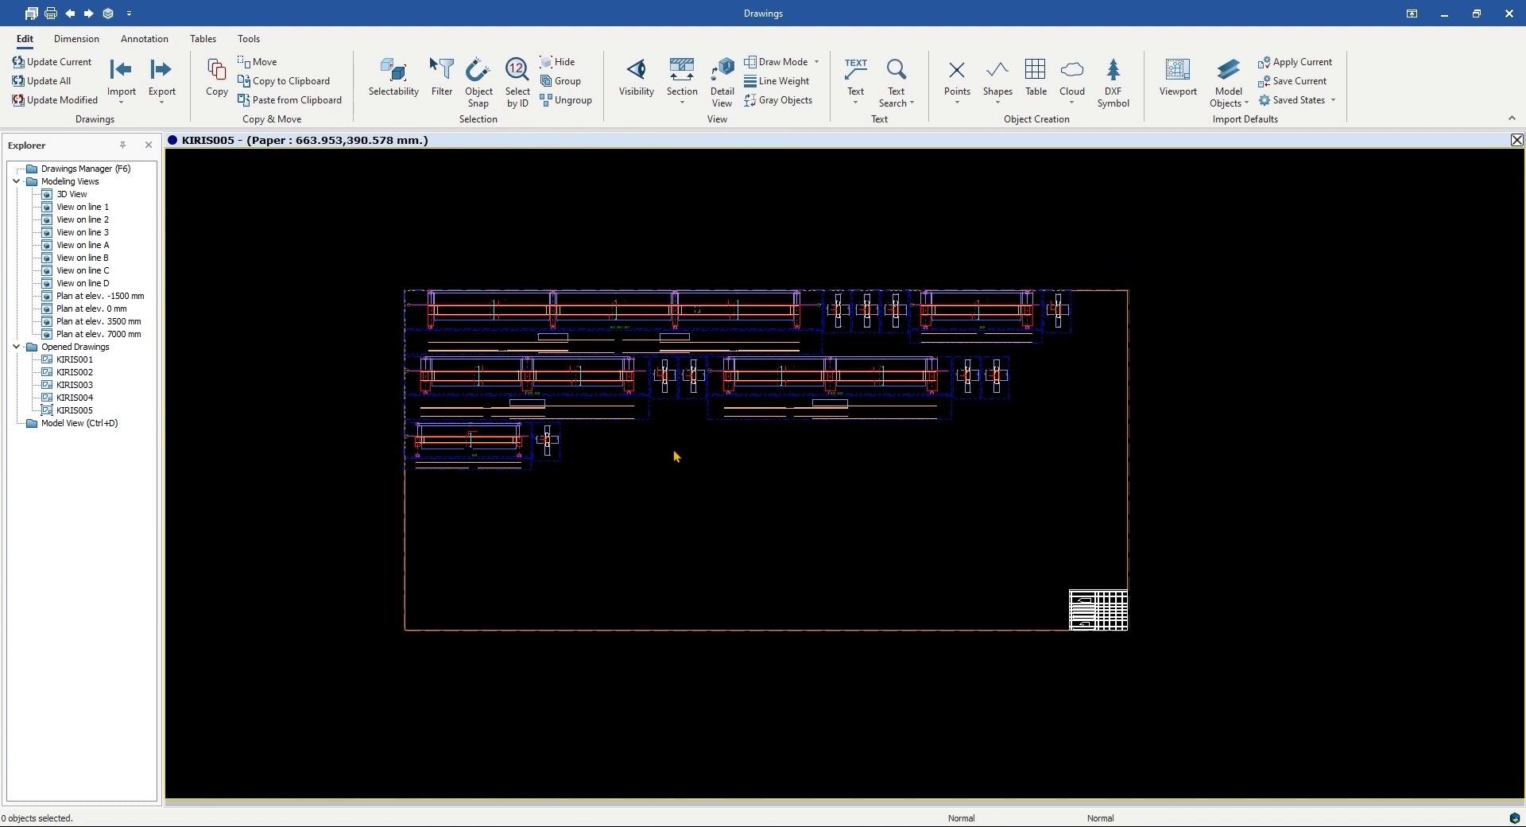
middle_drag(935, 469, 866, 576)
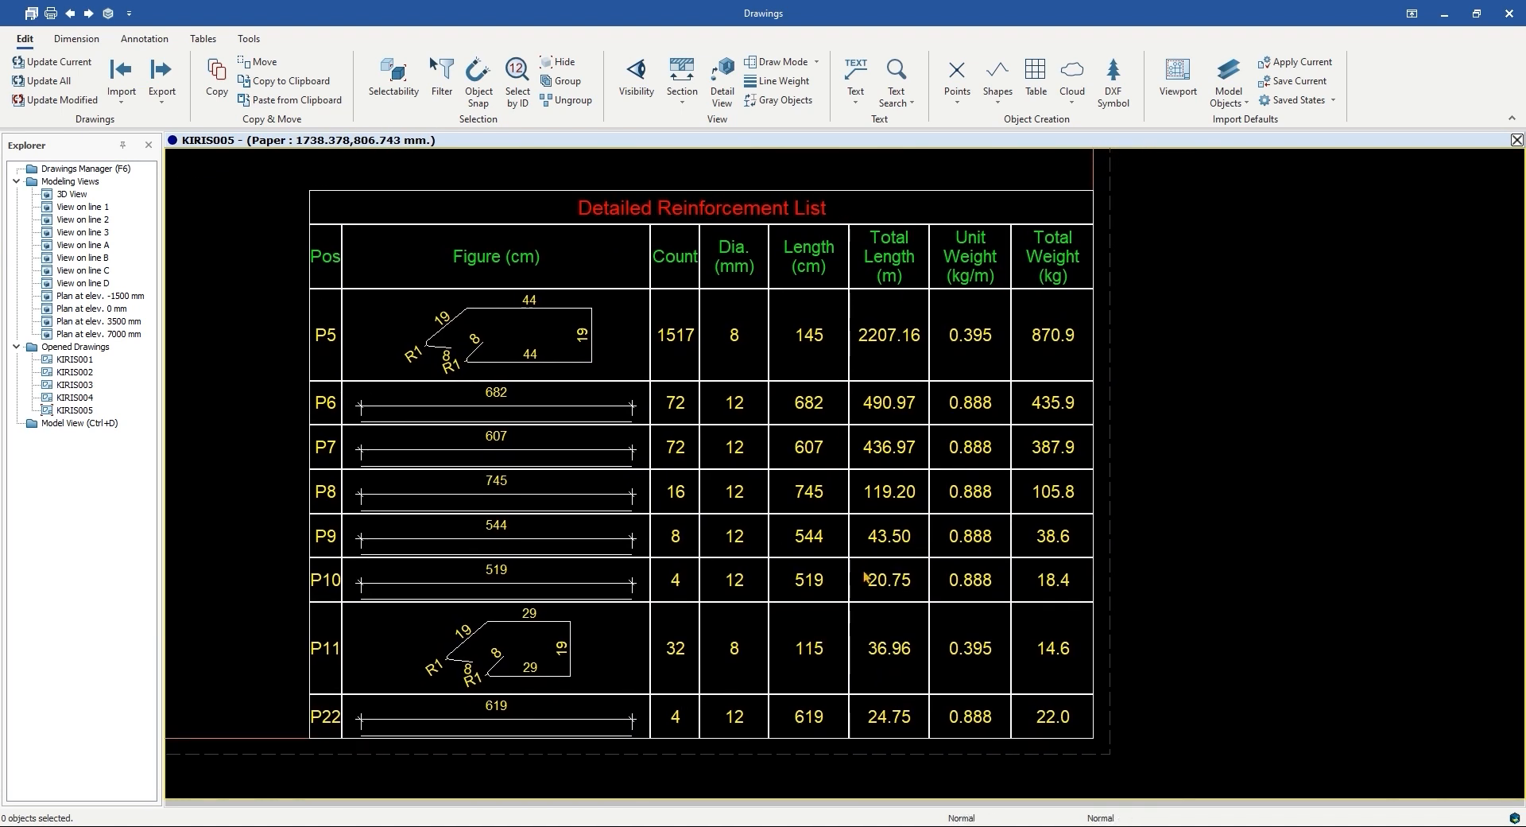
scroll(864, 572, down, 8)
mouse_move(657, 471)
middle_down()
mouse_move(821, 695)
mouse_move(863, 724)
middle_up()
scroll(687, 574, down, 2)
middle_drag(536, 525, 802, 488)
Step: Save the beam drawings on leaving the drawing environment
click(1509, 13)
click(705, 467)
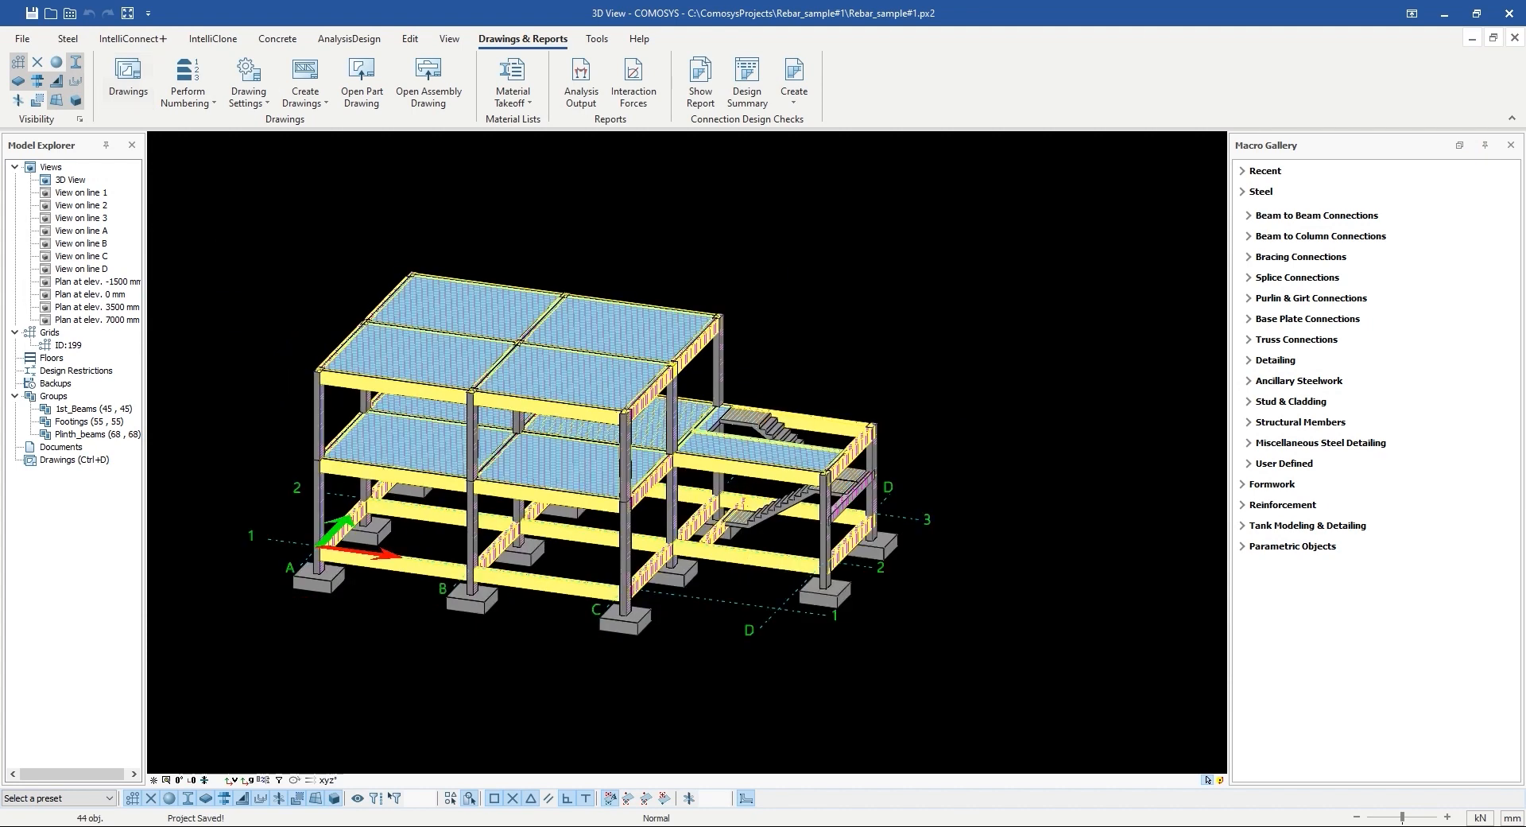
scroll(623, 433, up, 5)
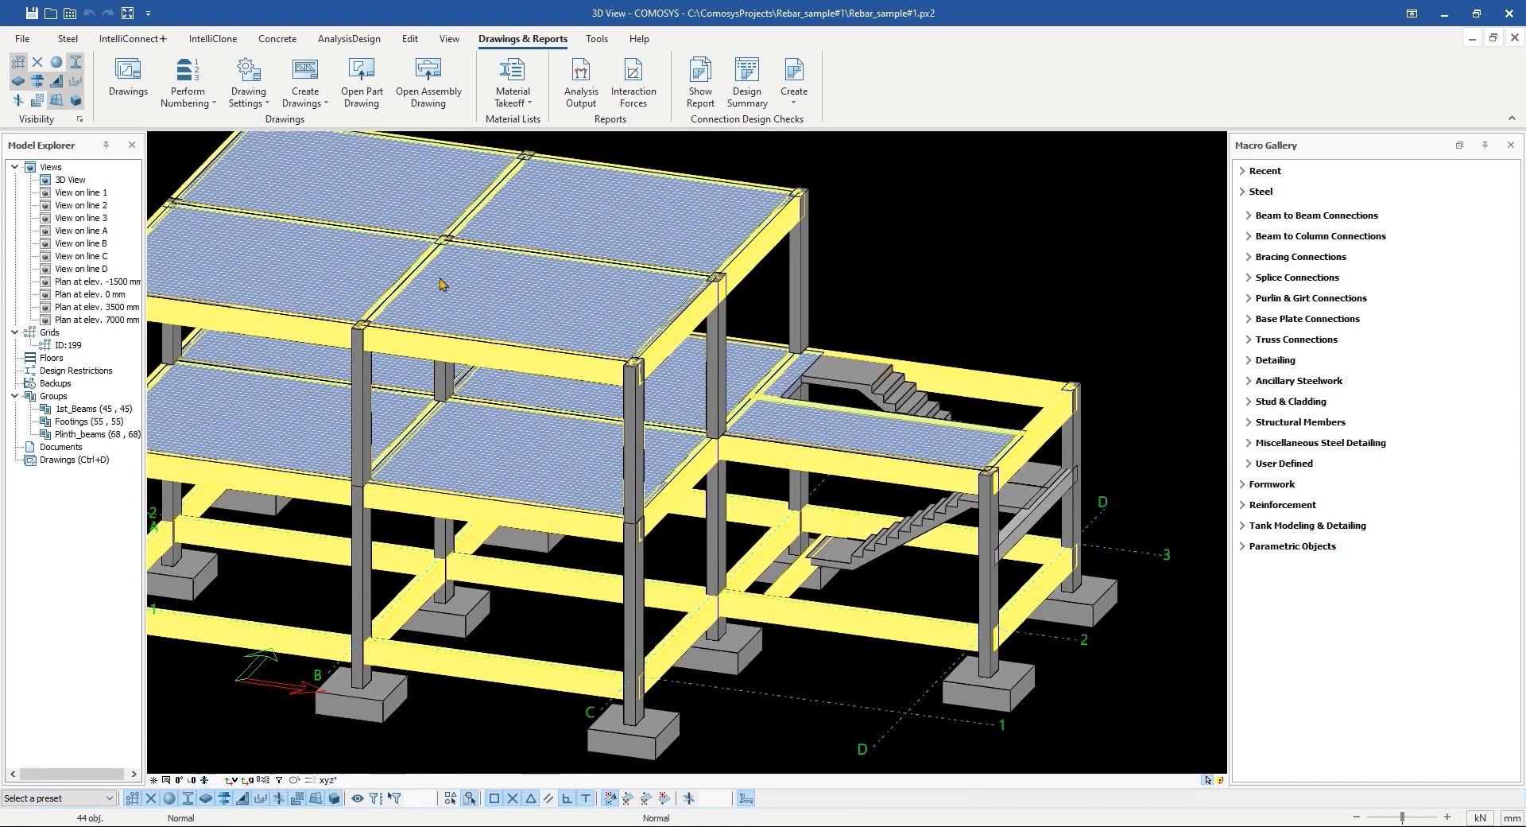
scroll(443, 284, down, 5)
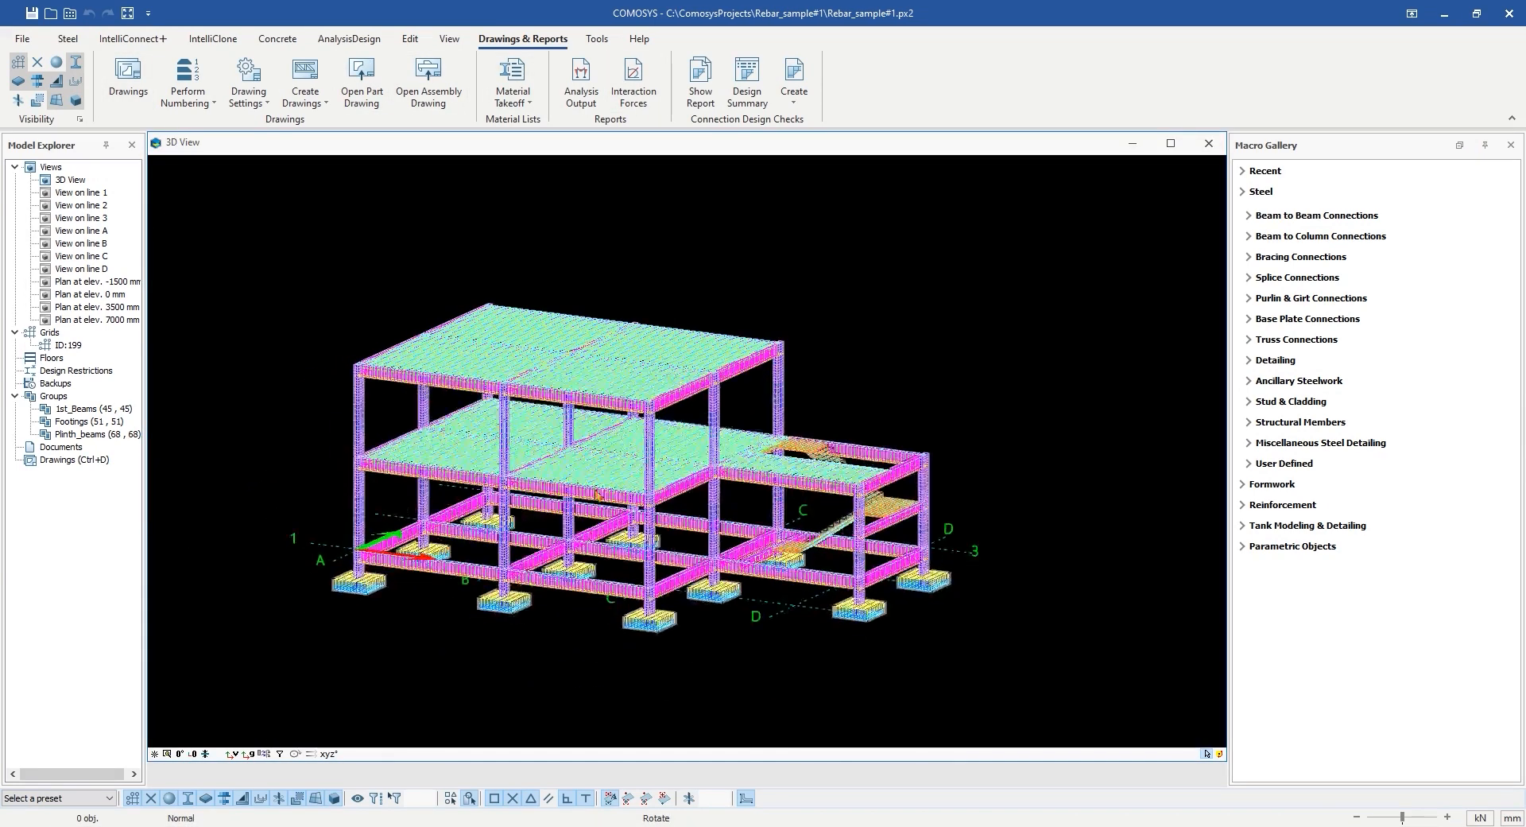
Step: Show the frame as shaded solids and select all its columns with Select Same Color Objects
scroll(636, 496, up, 2)
middle_drag(638, 501, 685, 509)
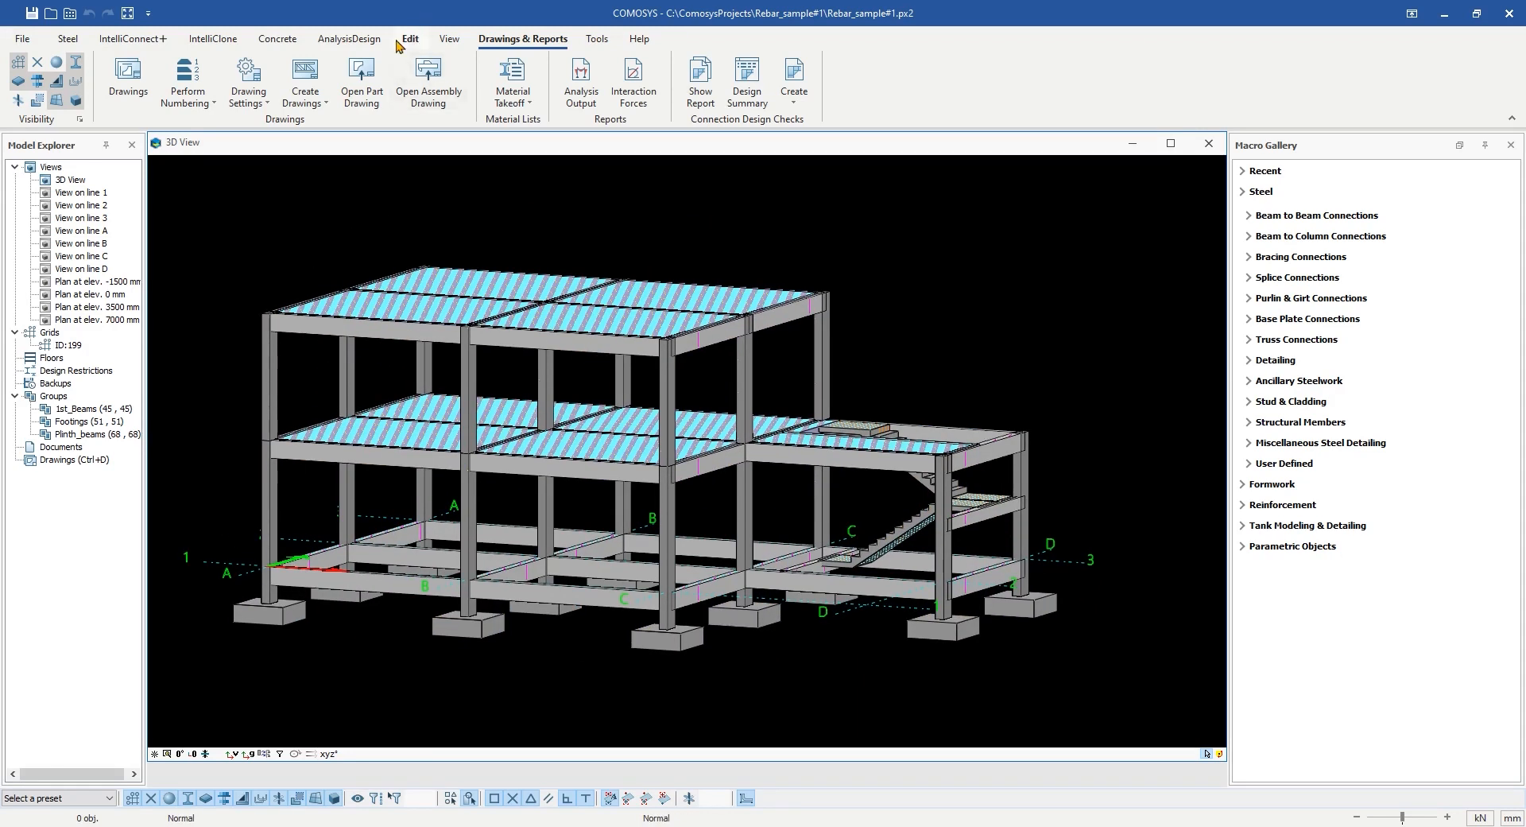
click(408, 39)
click(743, 89)
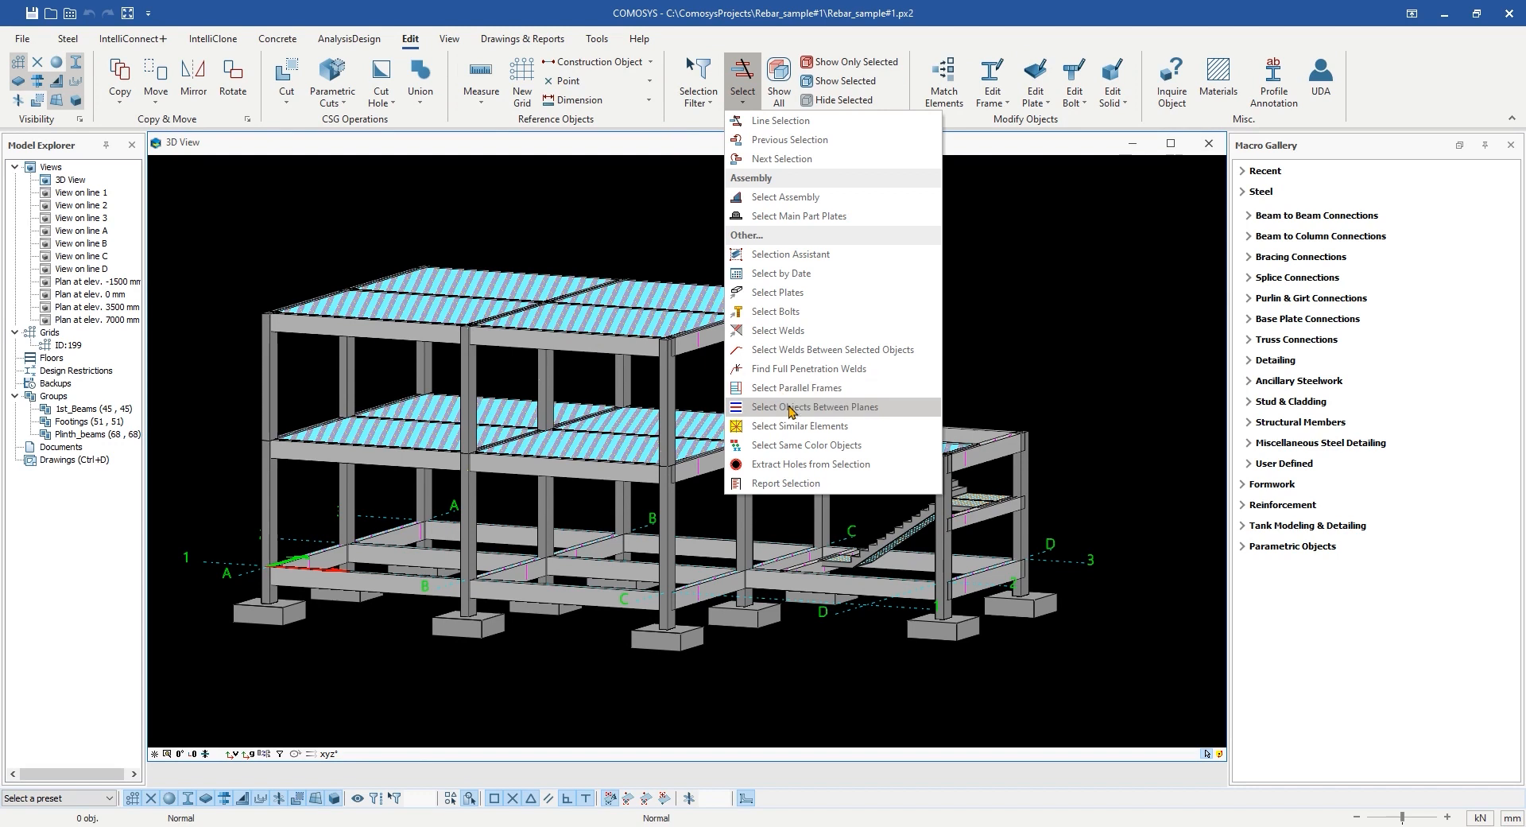
click(806, 448)
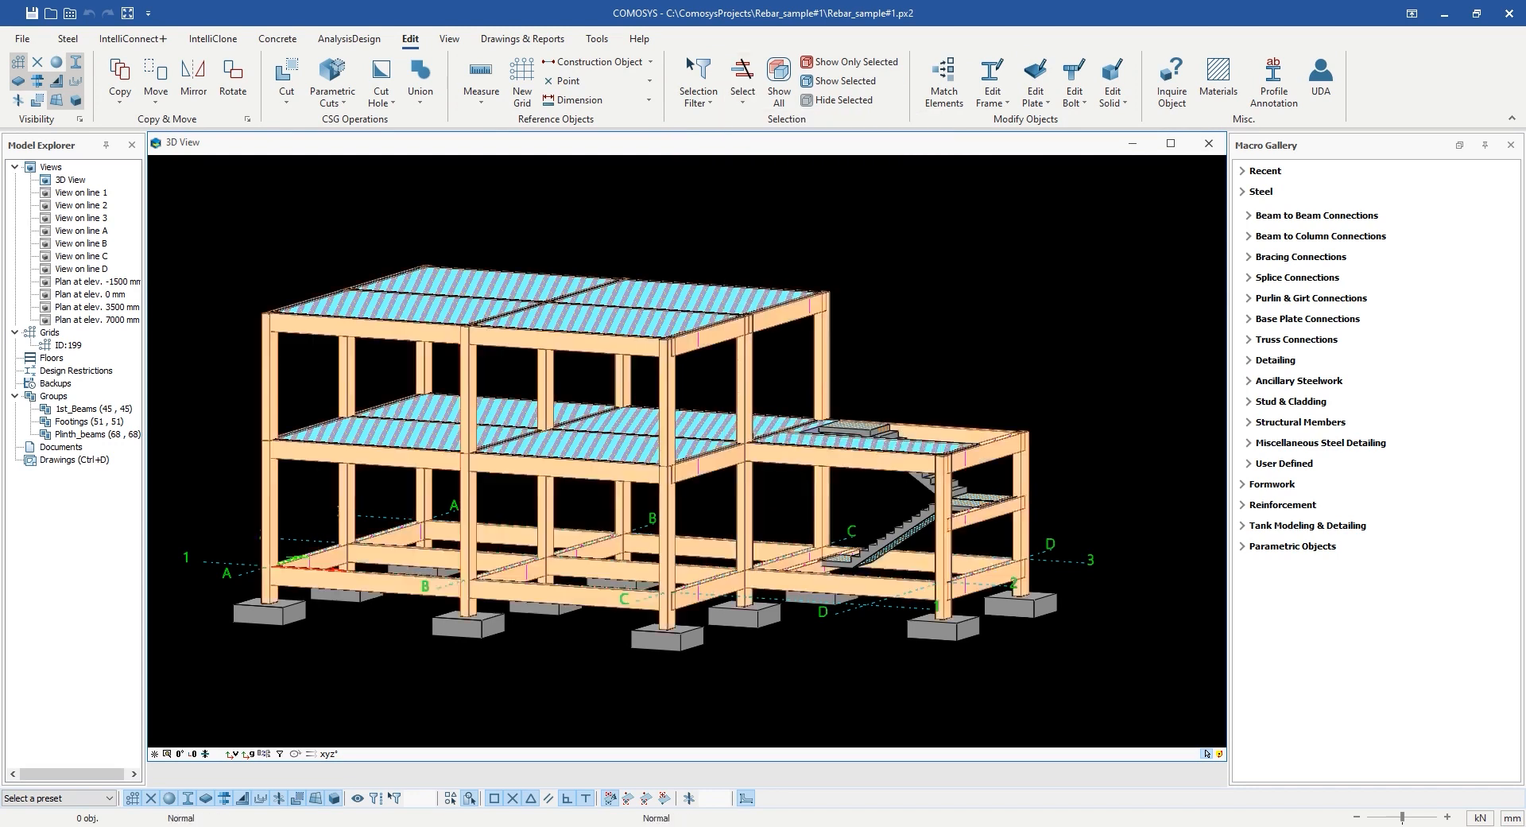
Step: Create rebar drawings for the selected columns
scroll(908, 325, down, 2)
middle_drag(909, 325, 854, 348)
mouse_move(825, 409)
middle_down()
mouse_move(857, 382)
mouse_move(819, 400)
middle_up()
click(528, 42)
click(307, 99)
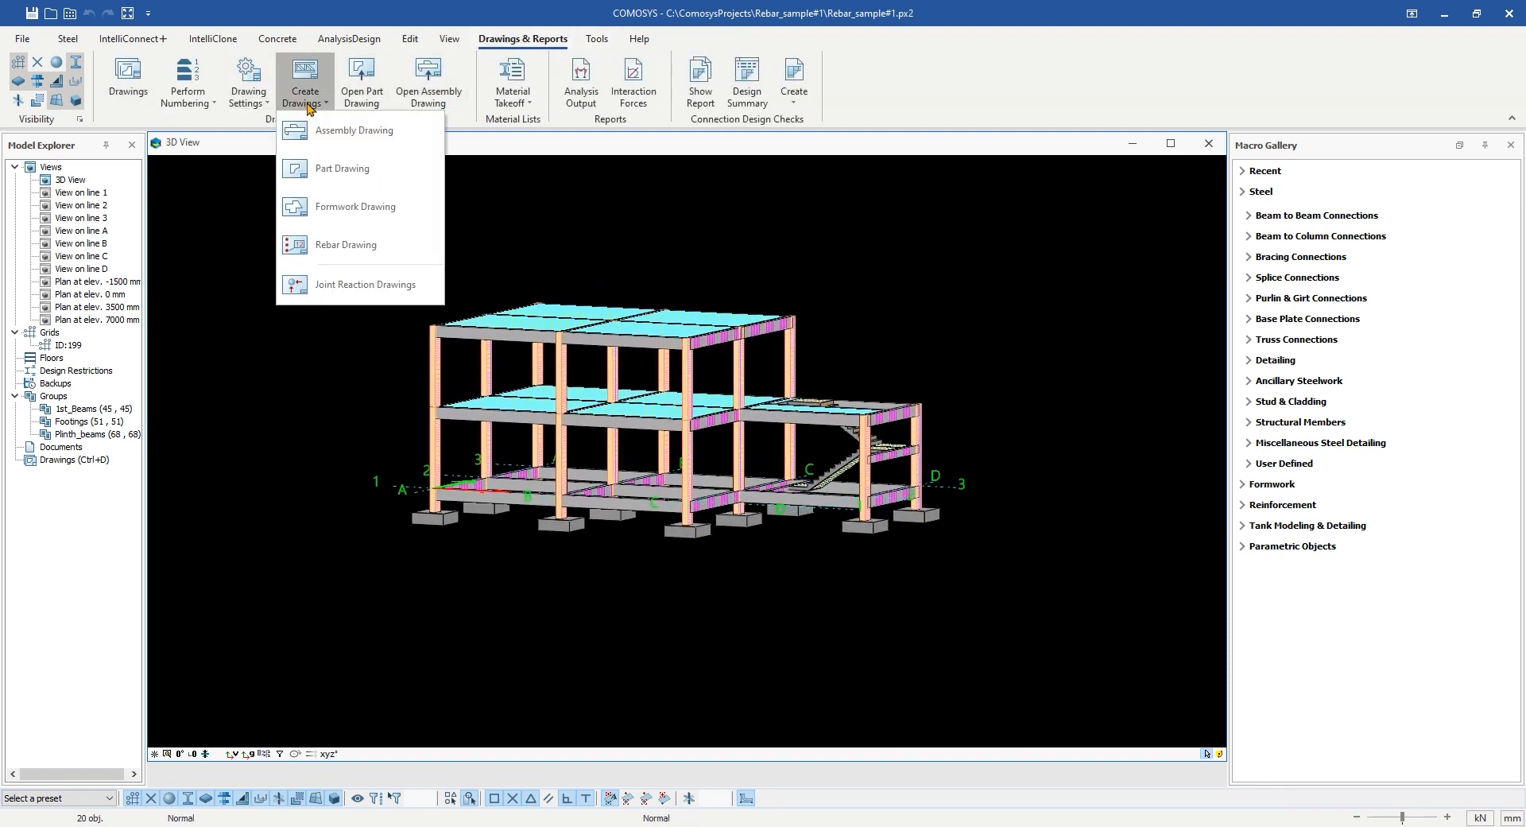
click(309, 241)
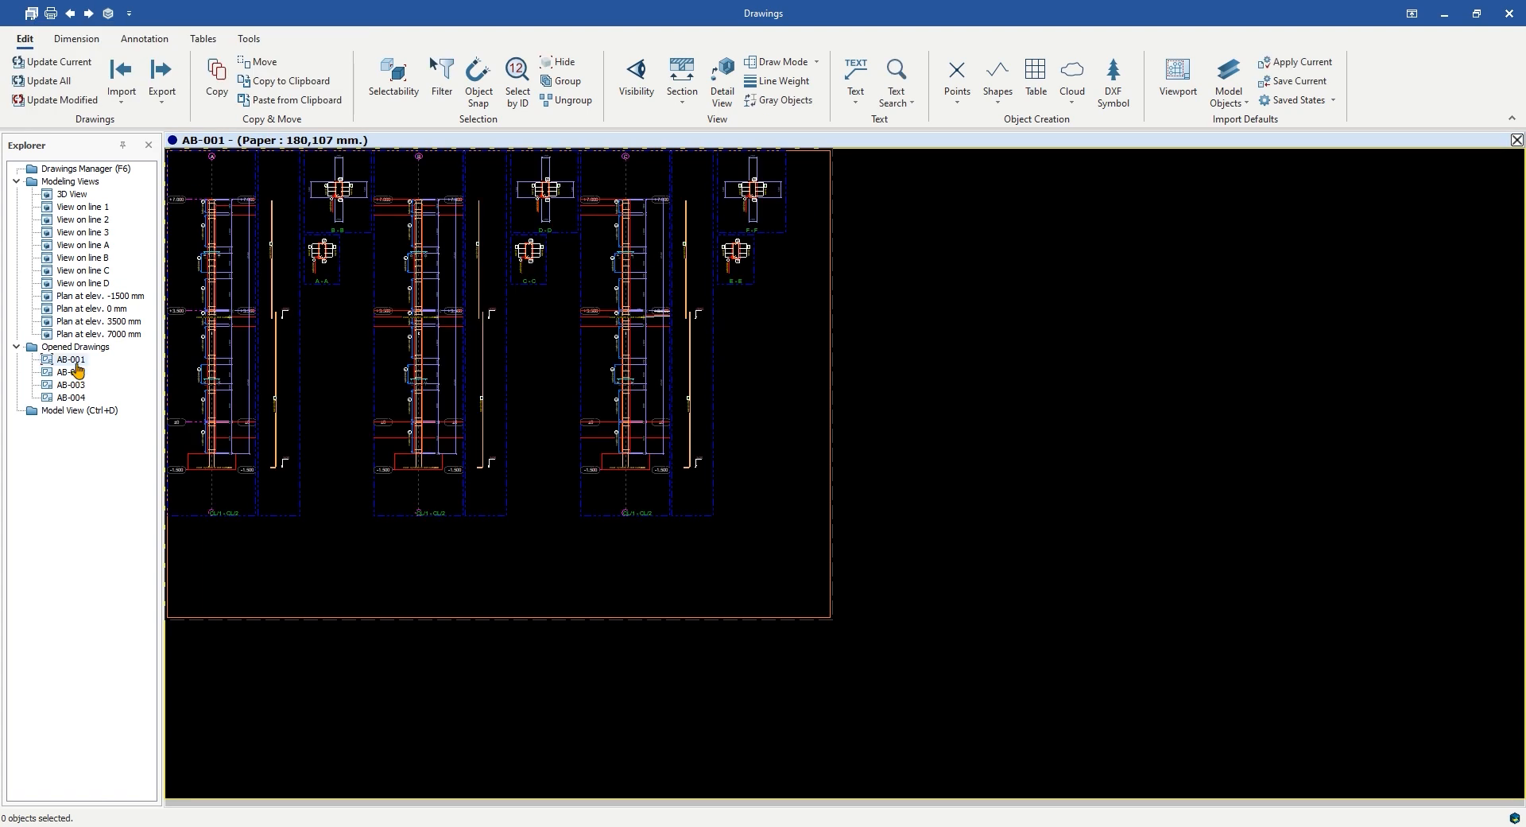
Step: Examine the column elevations, stirrup spacing labels and cross-sections A-A and B-B on drawing AB-001
middle_drag(456, 370, 689, 500)
scroll(396, 633, up, 4)
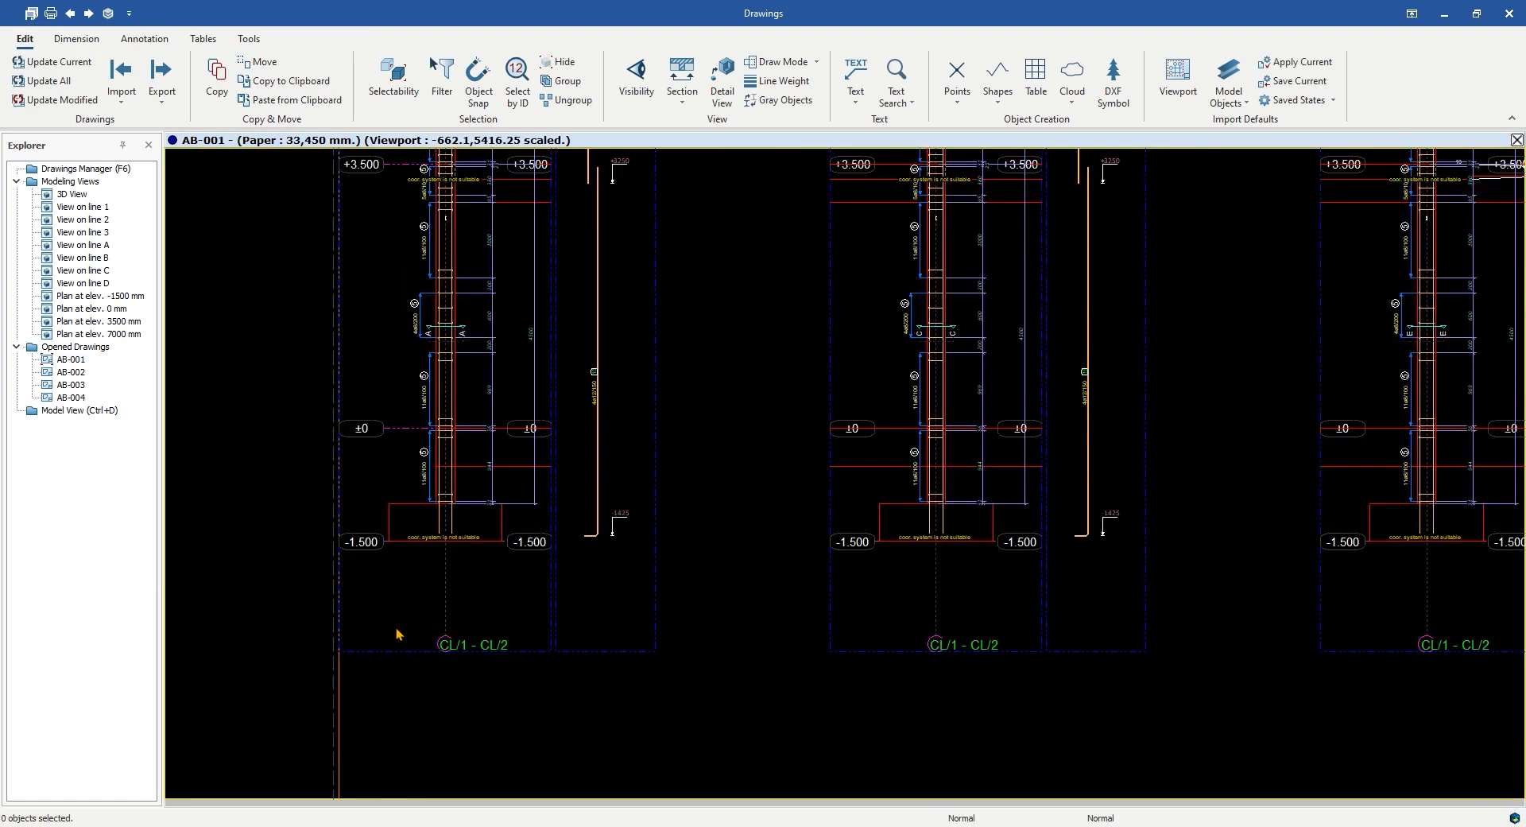
middle_drag(504, 433, 508, 584)
scroll(458, 435, up, 2)
mouse_move(497, 316)
middle_down()
mouse_move(497, 373)
mouse_move(464, 88)
middle_up()
middle_drag(485, 366, 488, 612)
middle_drag(494, 333, 494, 551)
middle_drag(511, 319, 504, 516)
middle_drag(504, 455, 504, 503)
middle_drag(501, 394, 501, 504)
middle_drag(488, 352, 486, 507)
scroll(486, 508, down, 2)
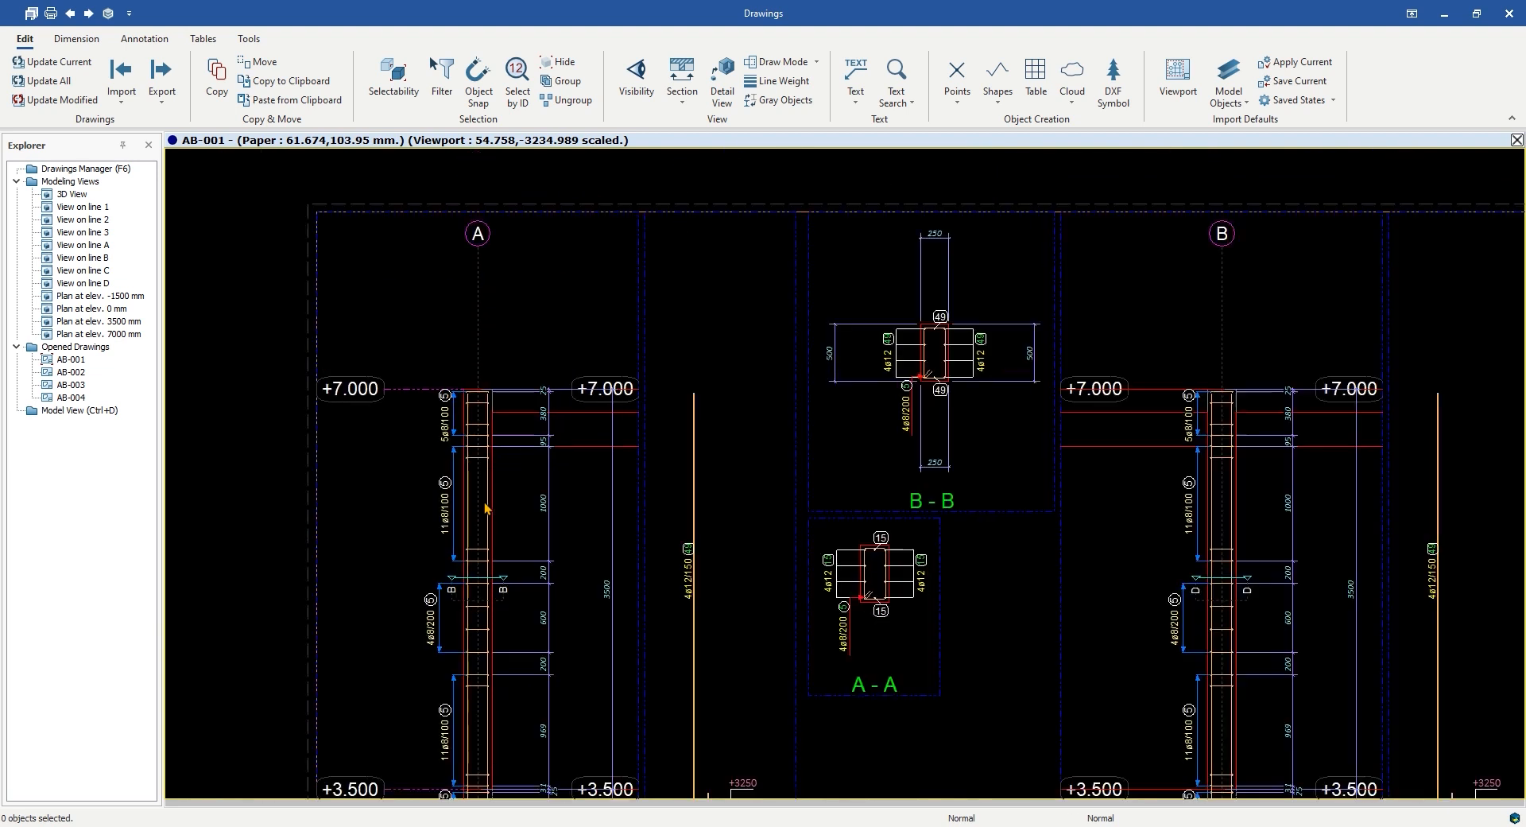
scroll(554, 471, up, 2)
mouse_move(821, 420)
middle_down()
mouse_move(468, 503)
mouse_move(550, 236)
middle_up()
scroll(610, 522, down, 5)
mouse_move(614, 535)
middle_down()
mouse_move(514, 443)
mouse_move(466, 334)
middle_up()
scroll(667, 414, down, 2)
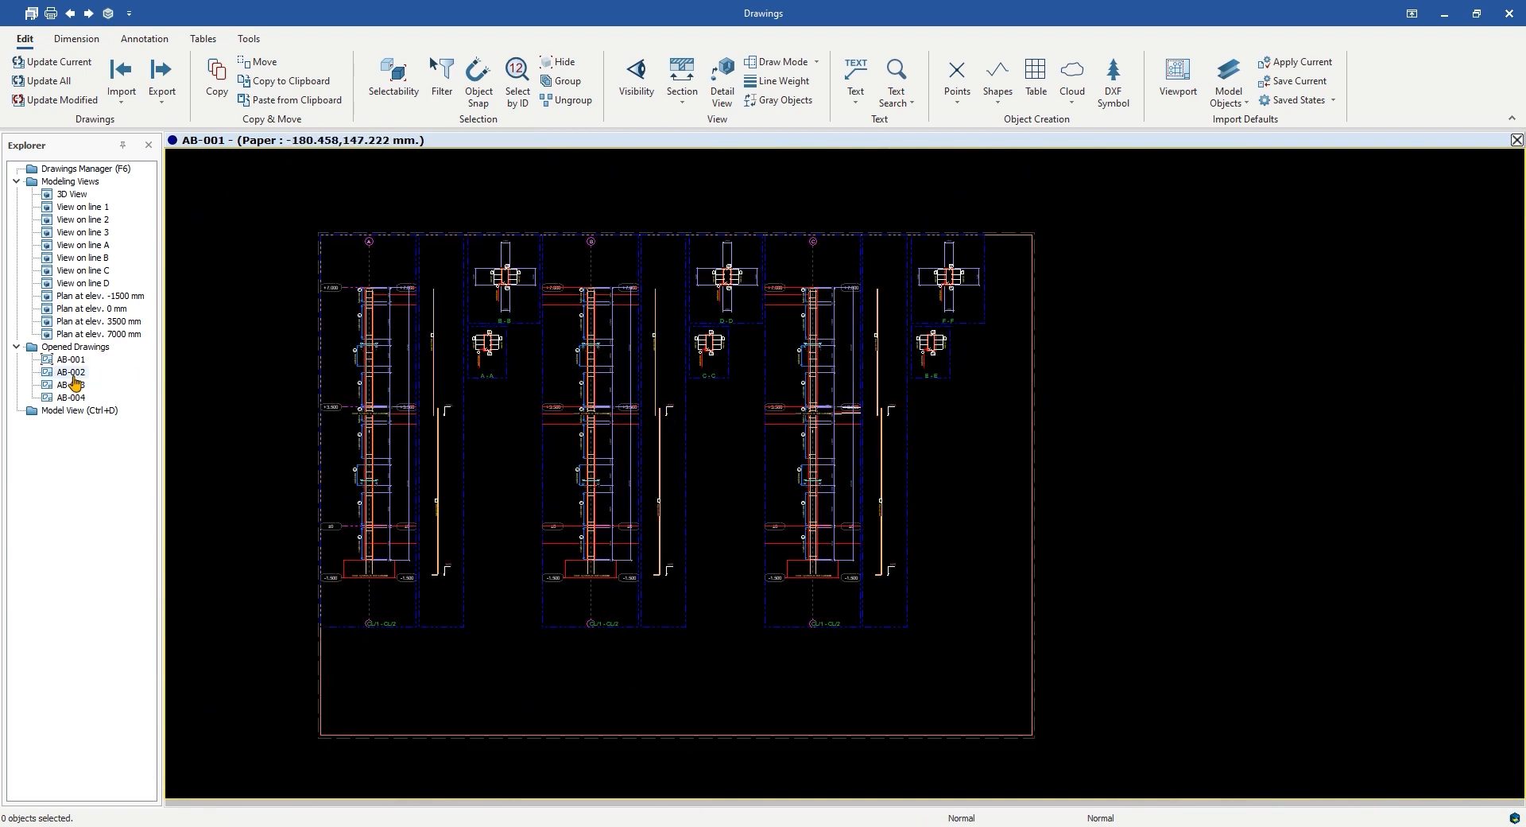
Step: Open drawings AB-002 and AB-003 and examine their column elevations and sections
double_click(72, 373)
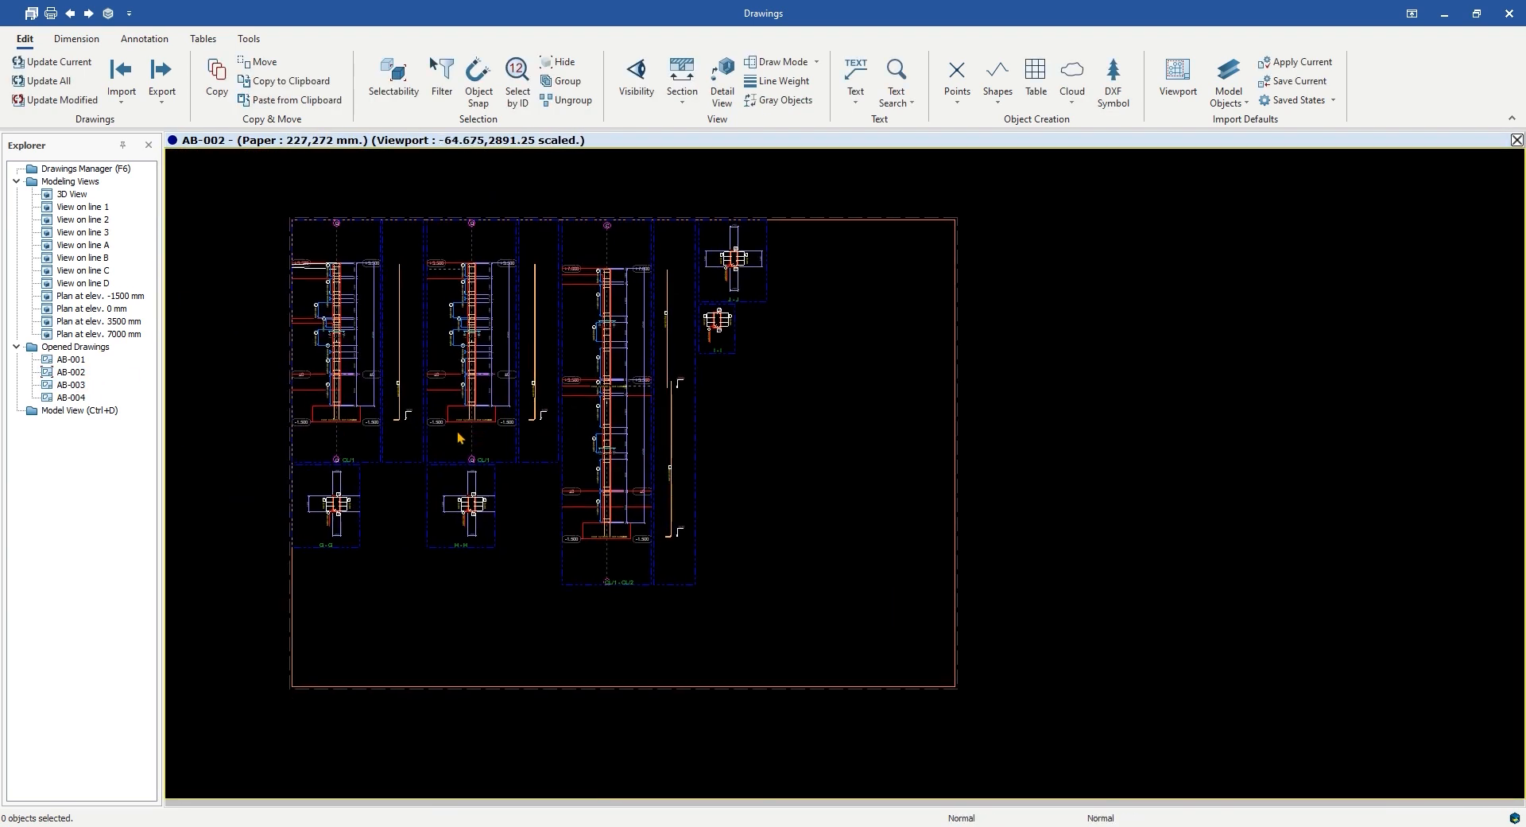
double_click(70, 385)
scroll(571, 446, down, 2)
middle_drag(424, 412, 545, 483)
scroll(546, 483, up, 1)
scroll(545, 487, up, 2)
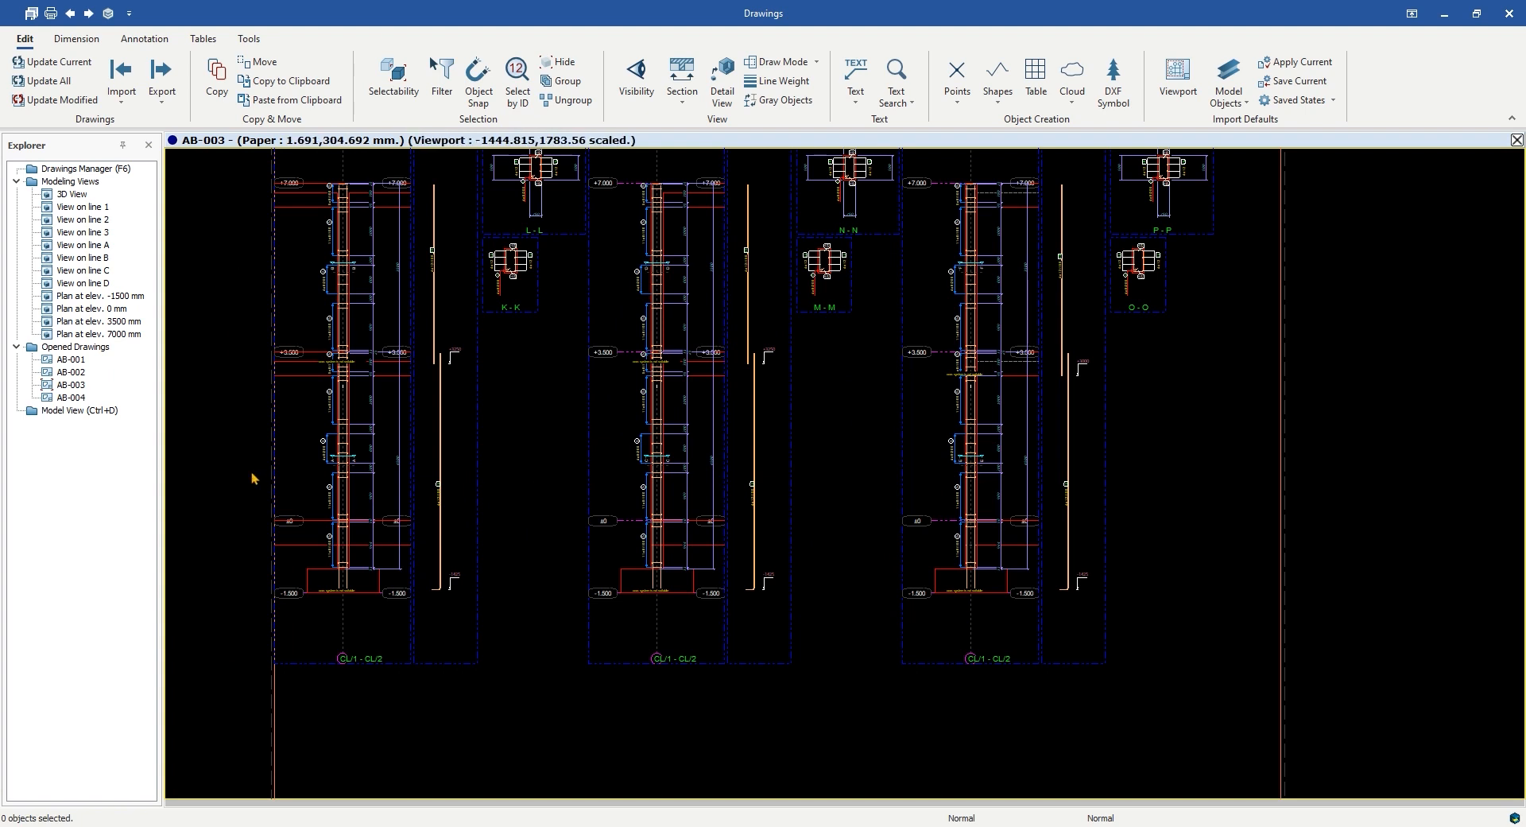
Step: Open drawing AB-004 and examine its Detailed Reinforcement List
double_click(72, 397)
middle_drag(311, 403, 506, 531)
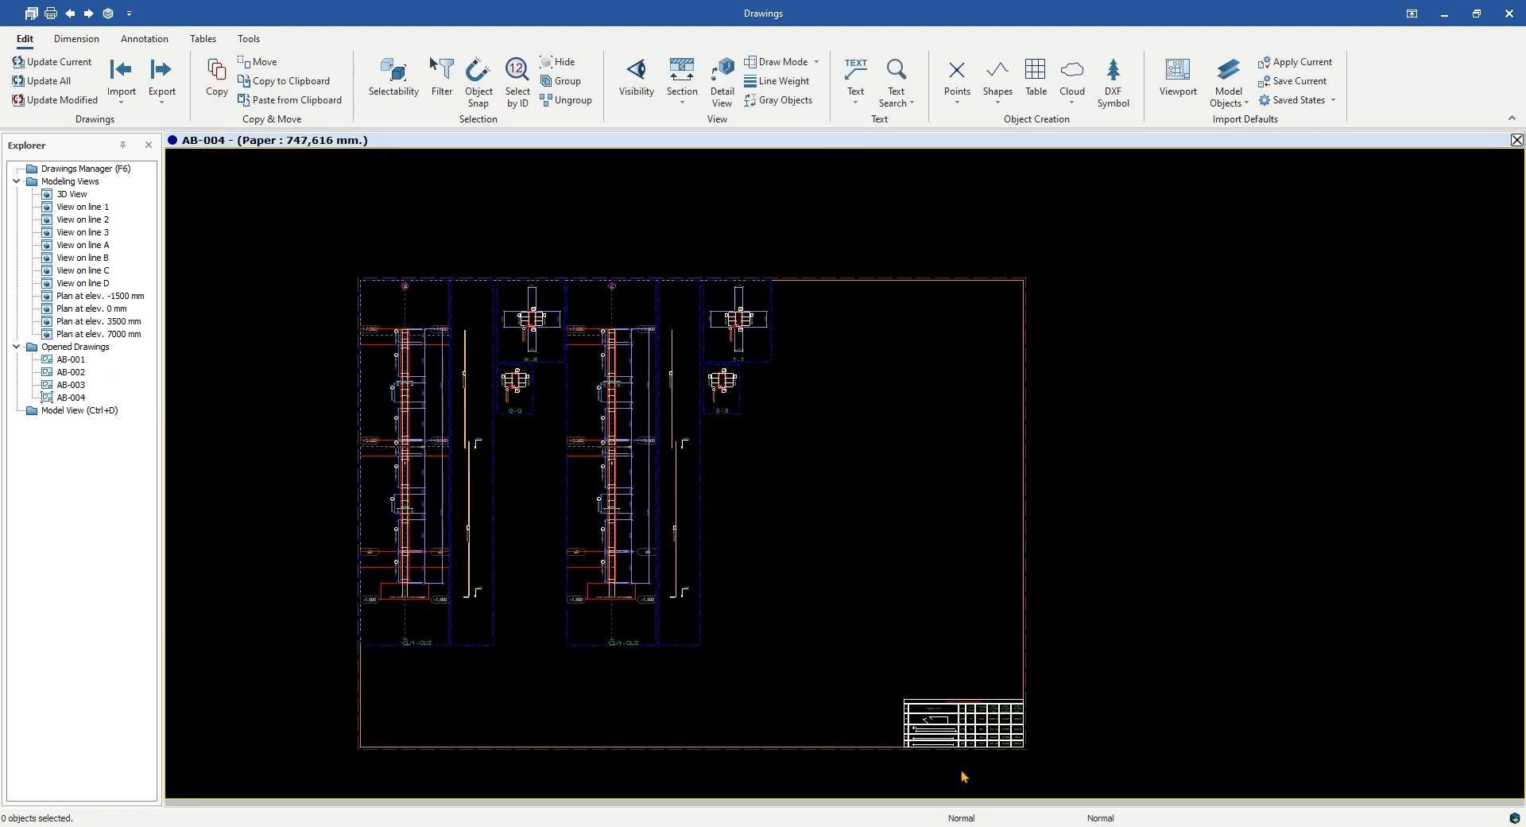
scroll(984, 759, up, 6)
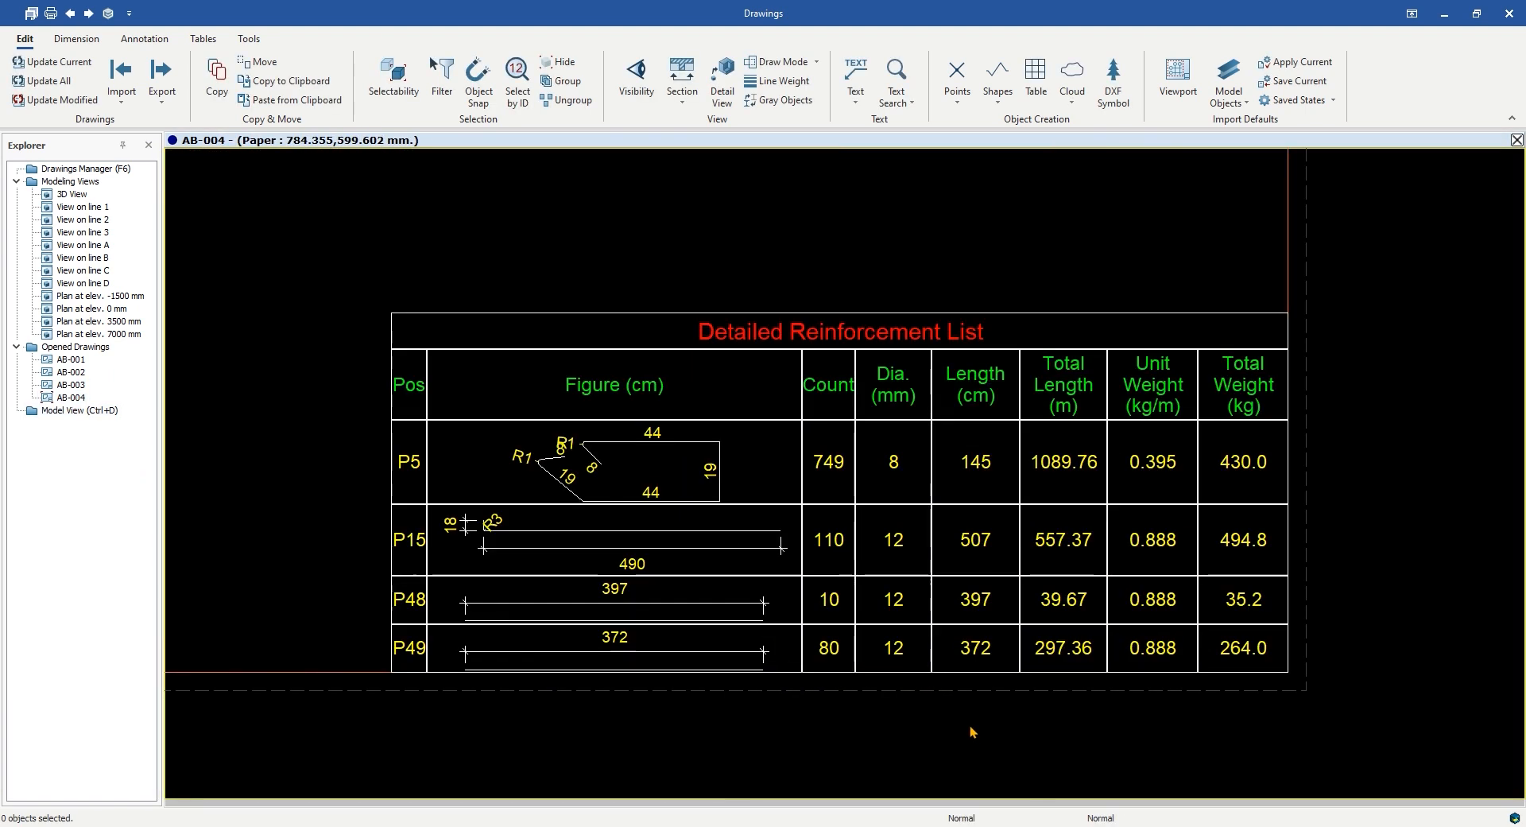
Step: Save the column drawings on leaving the drawing environment
click(1510, 13)
click(703, 466)
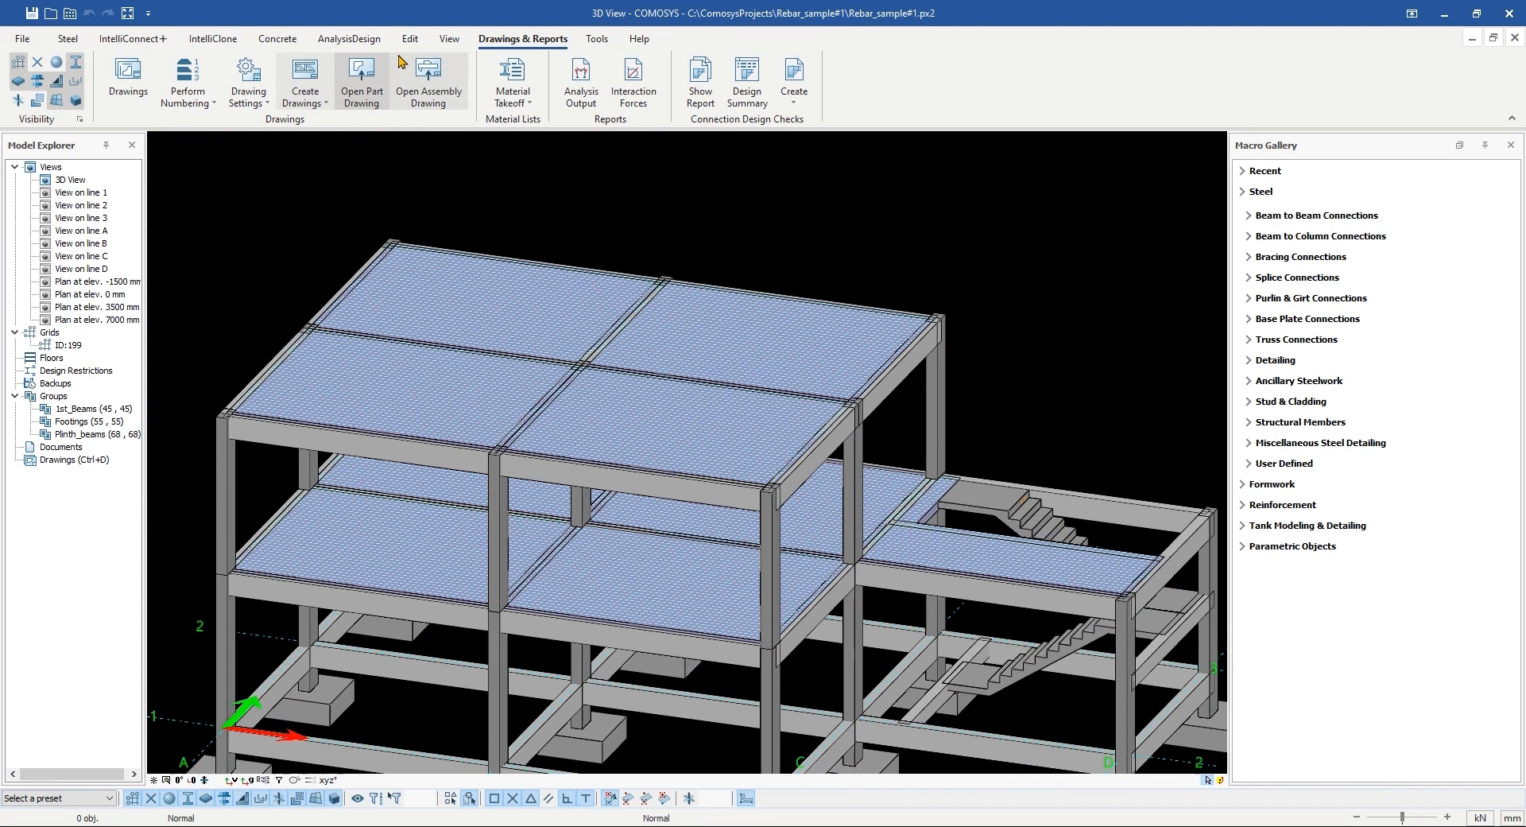
Step: Select all floor and roof slabs in the 3D view with Select Same Color Objects
click(409, 42)
middle_drag(713, 220, 679, 202)
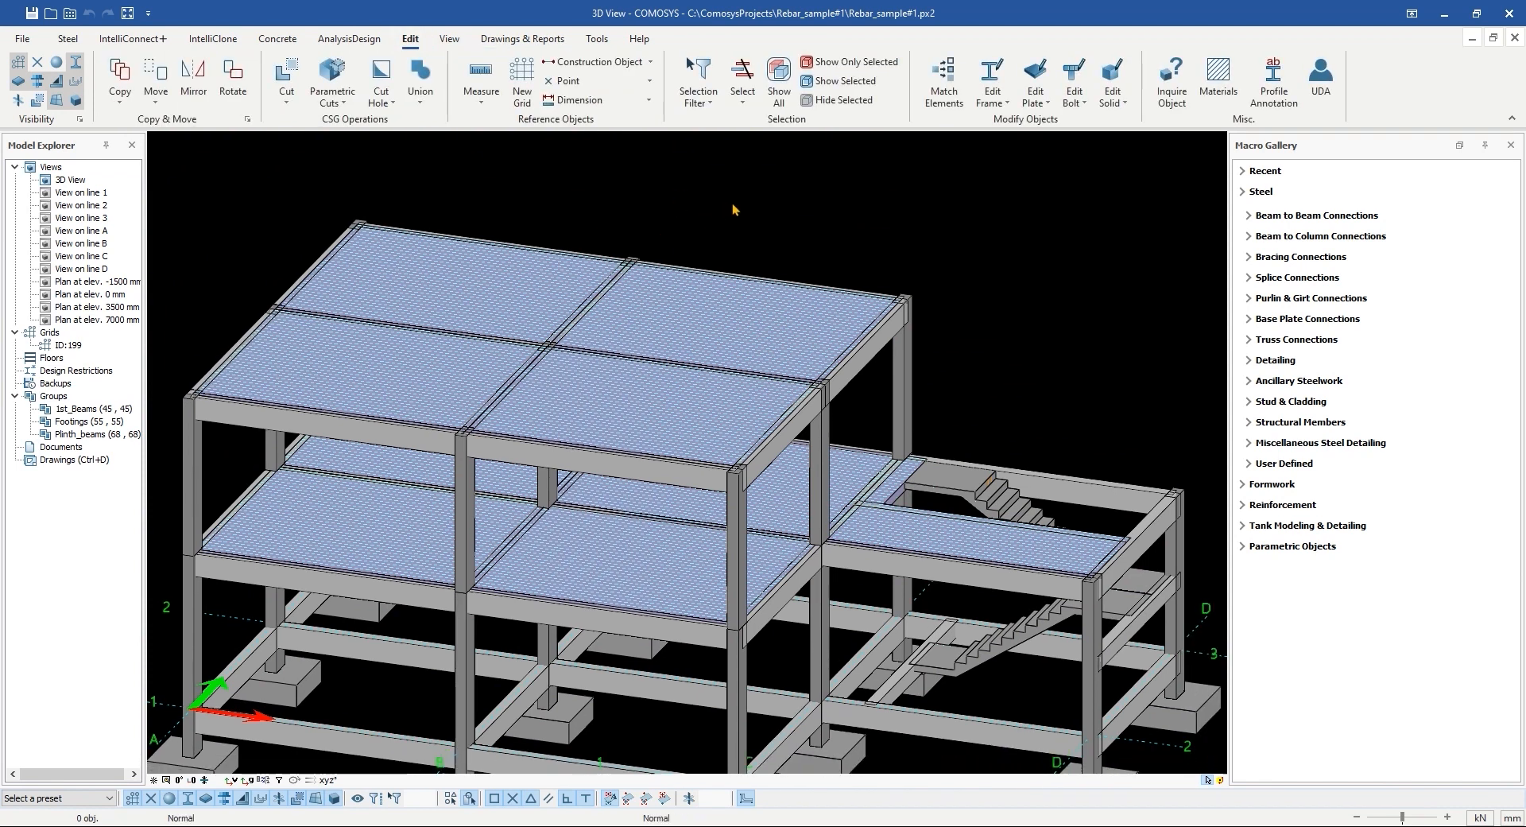
click(993, 102)
click(742, 96)
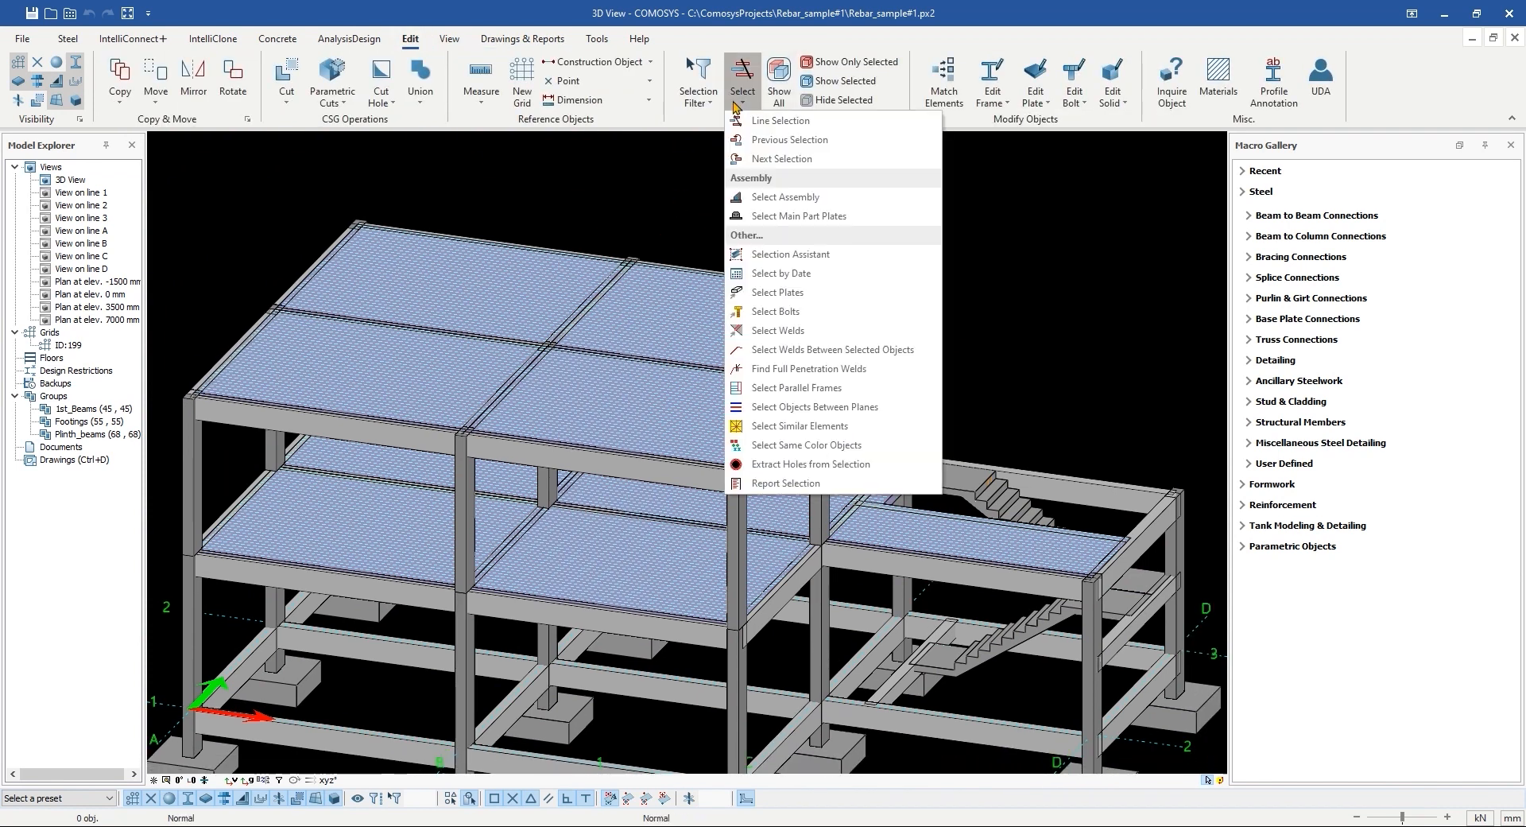
click(846, 450)
click(775, 421)
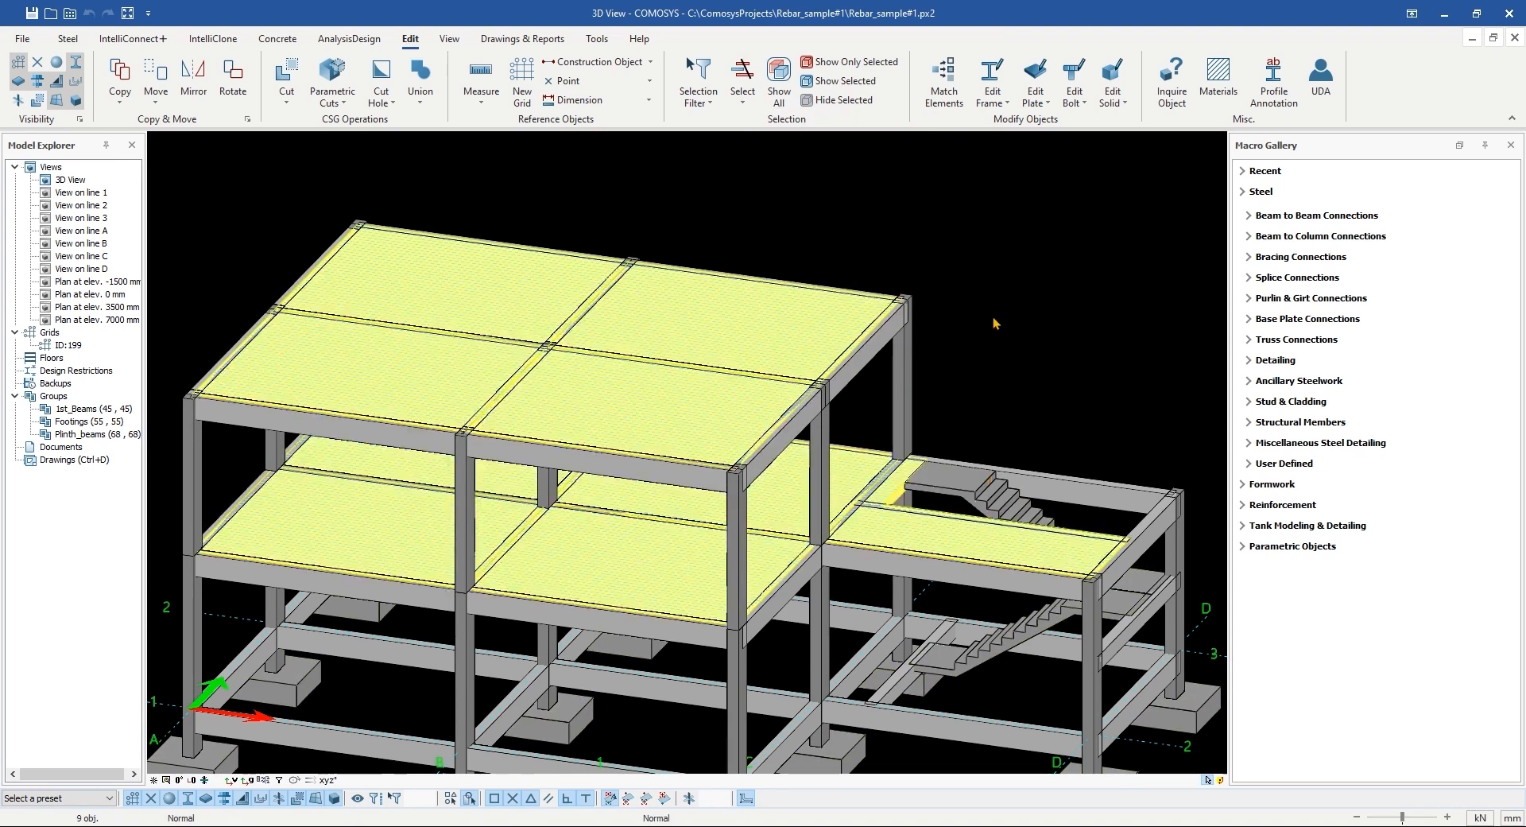
Step: Create rebar drawings for the selected floor and roof slabs
scroll(996, 324, down, 4)
middle_drag(903, 339, 809, 394)
scroll(777, 378, up, 5)
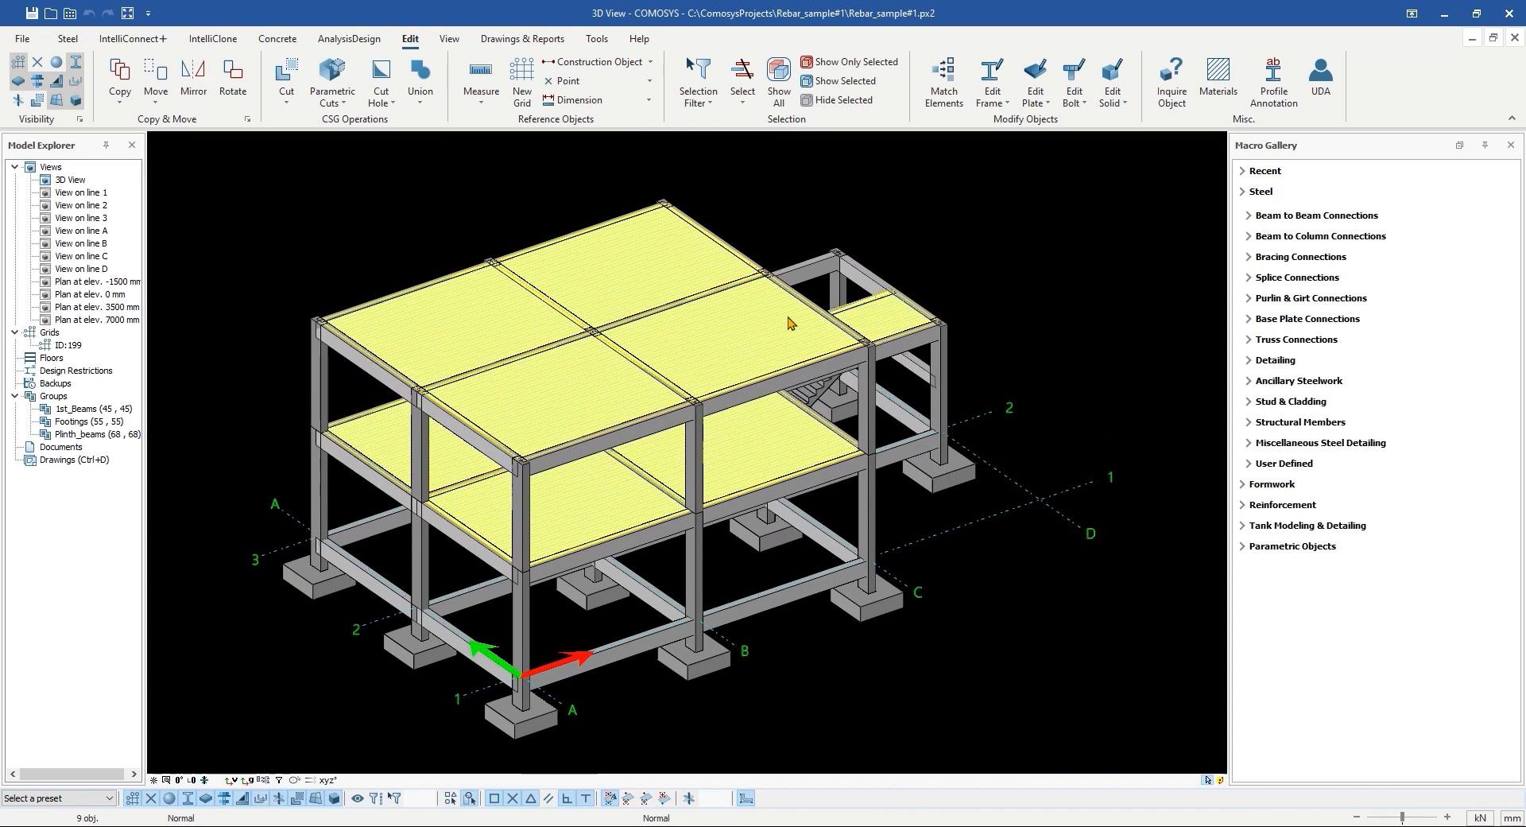
middle_drag(791, 322, 793, 395)
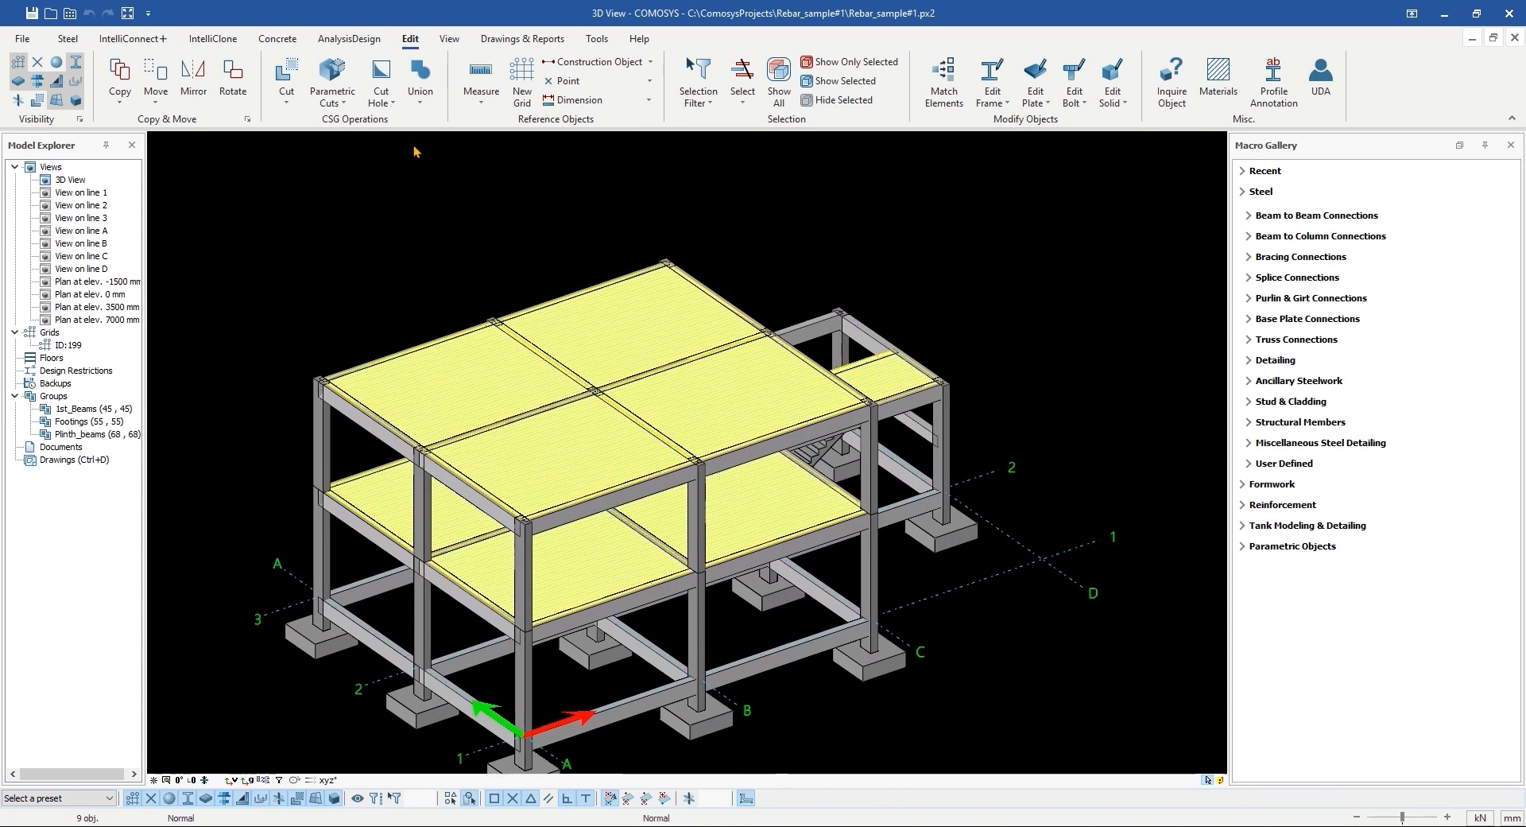
click(523, 38)
click(307, 100)
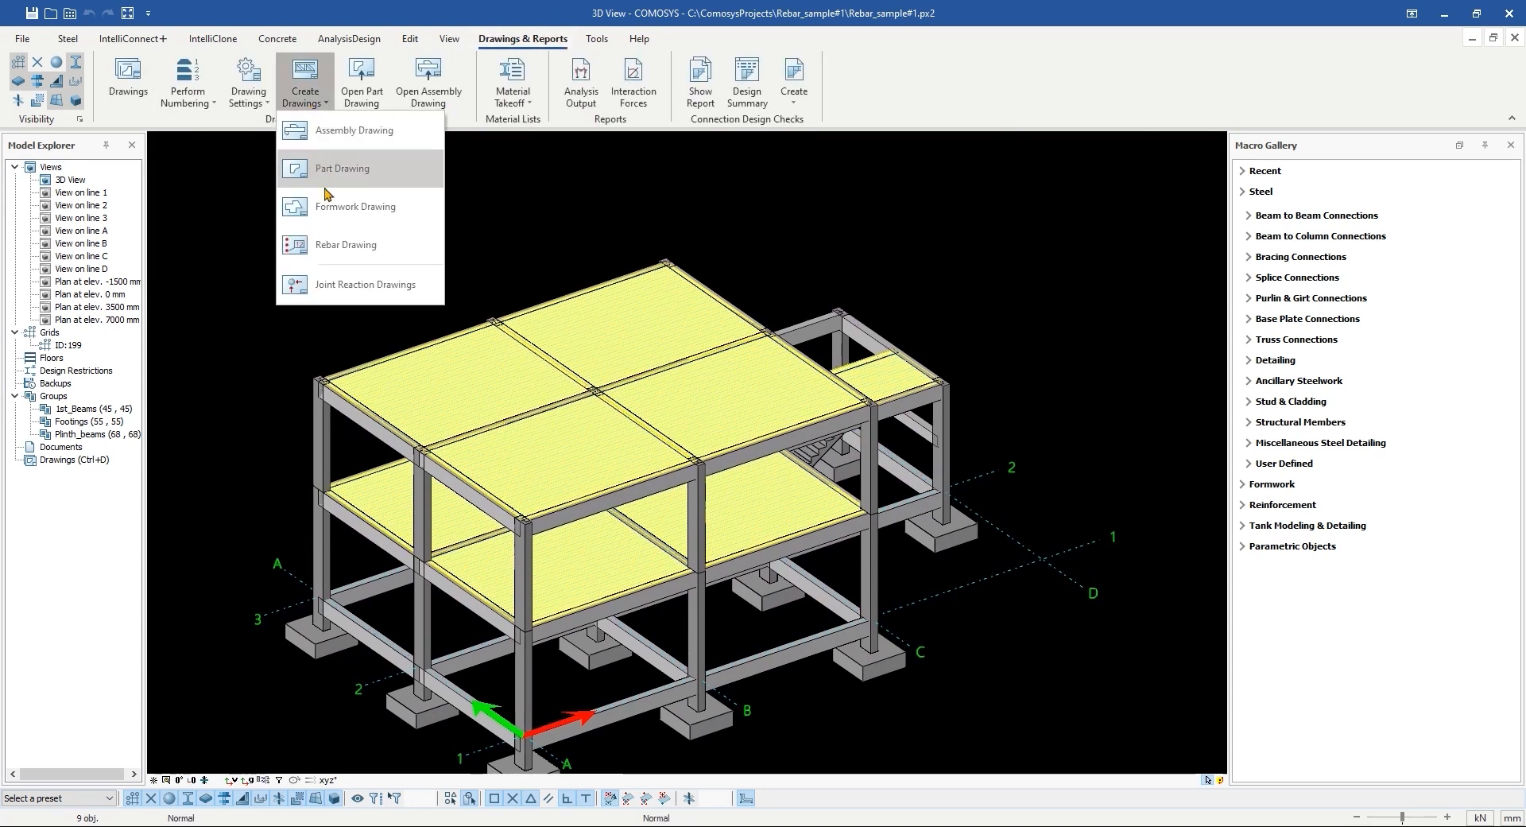
click(327, 243)
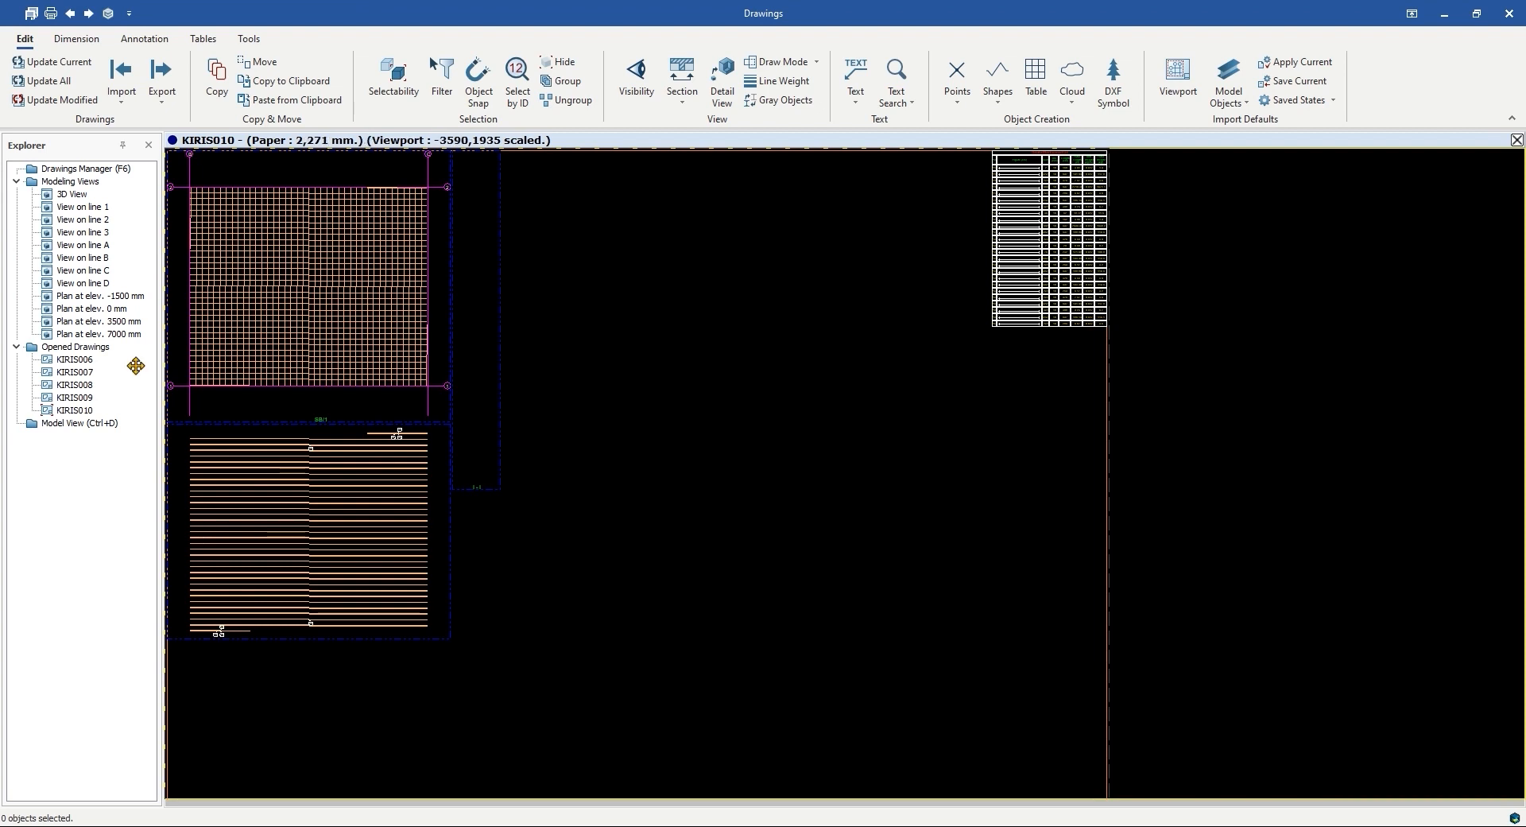
Step: Open slab drawings KIRIS007, KIRIS009 and KIRIS010 and examine the Detailed Reinforcement List on KIRIS010
scroll(606, 411, down, 3)
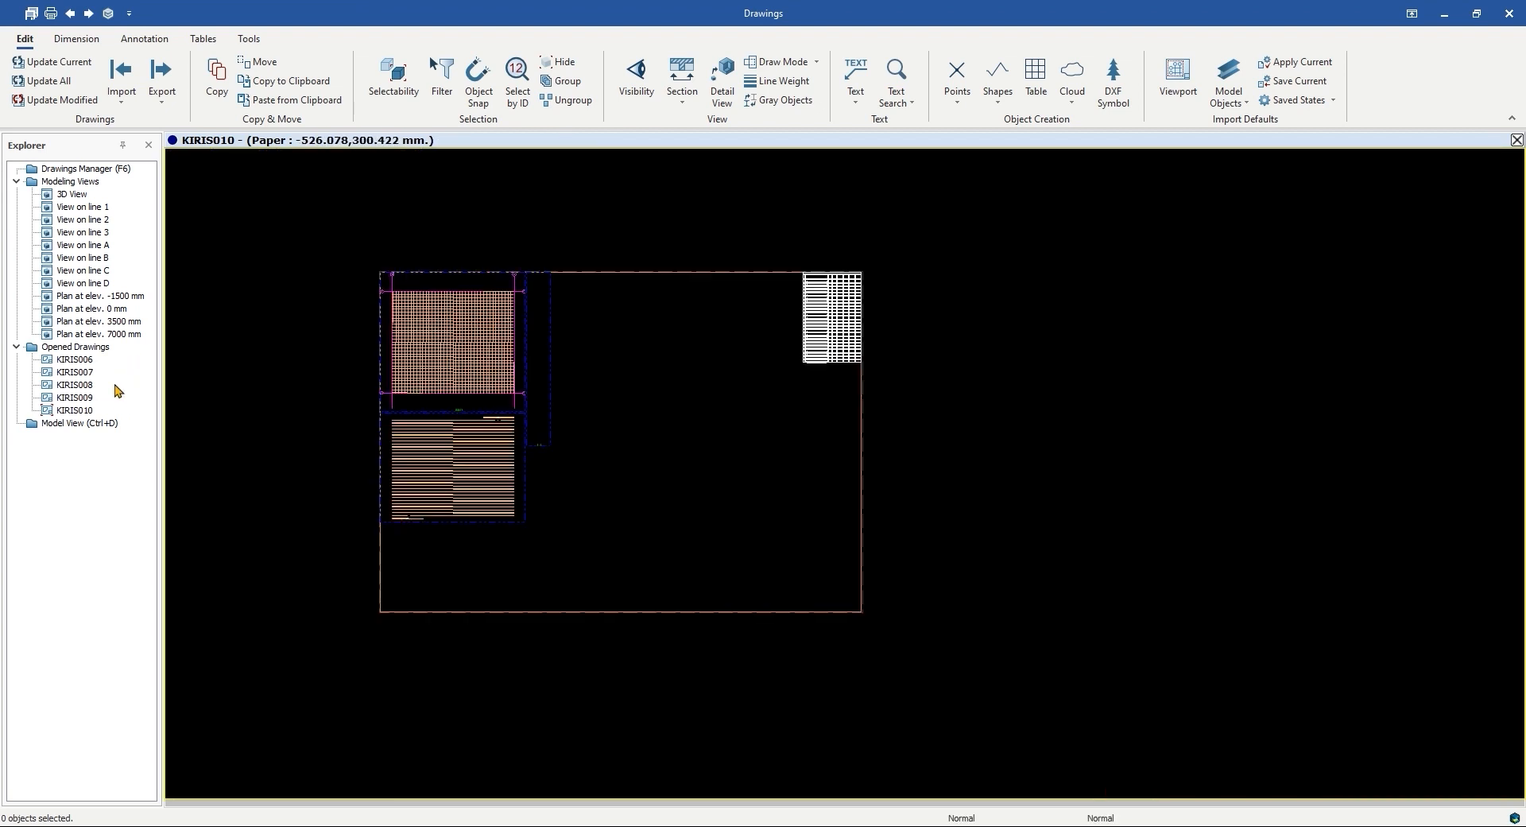
double_click(93, 372)
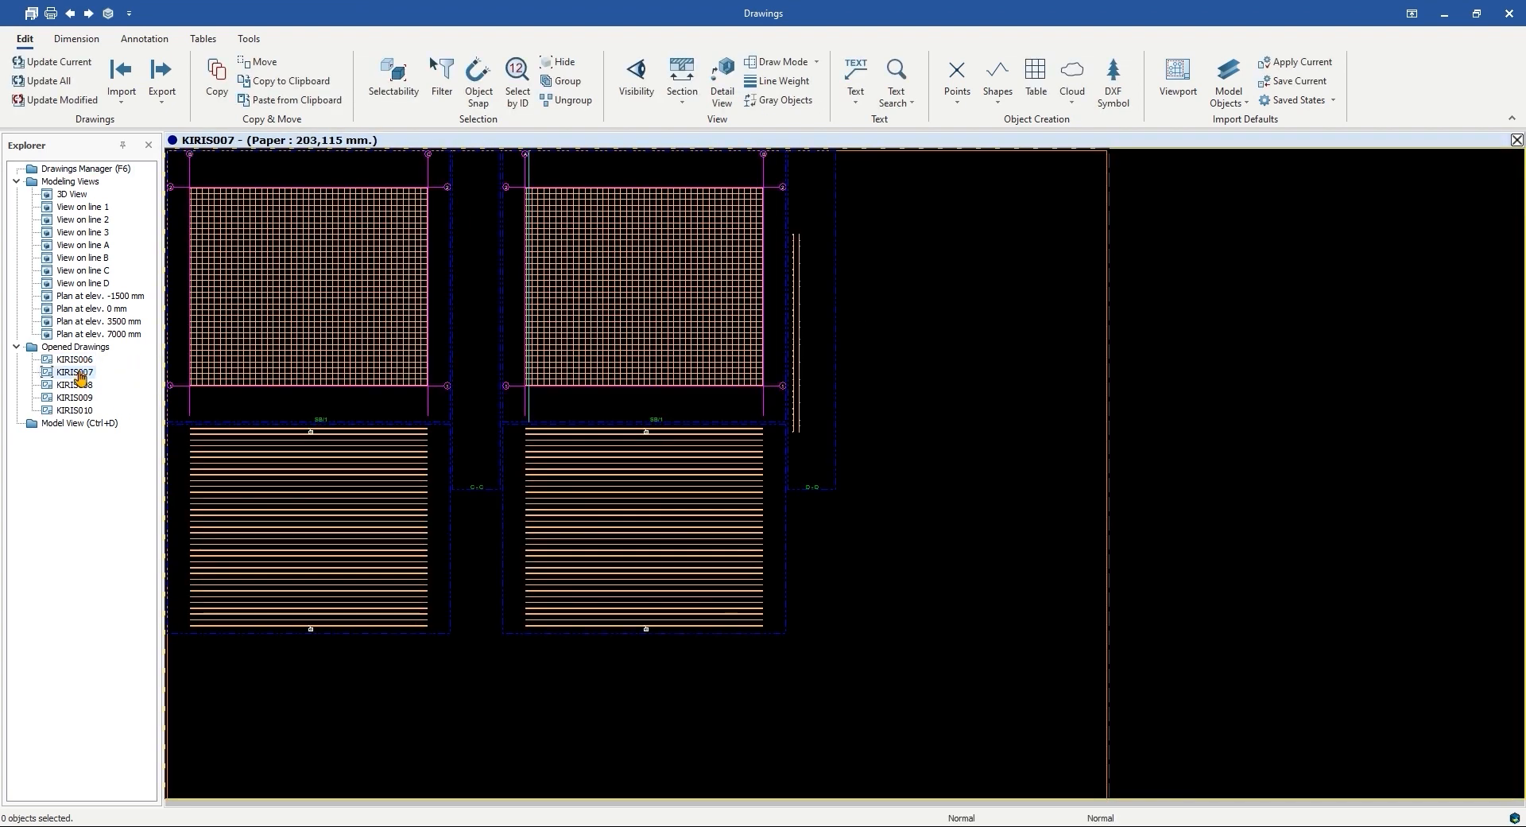
double_click(74, 398)
double_click(76, 410)
scroll(800, 374, up, 8)
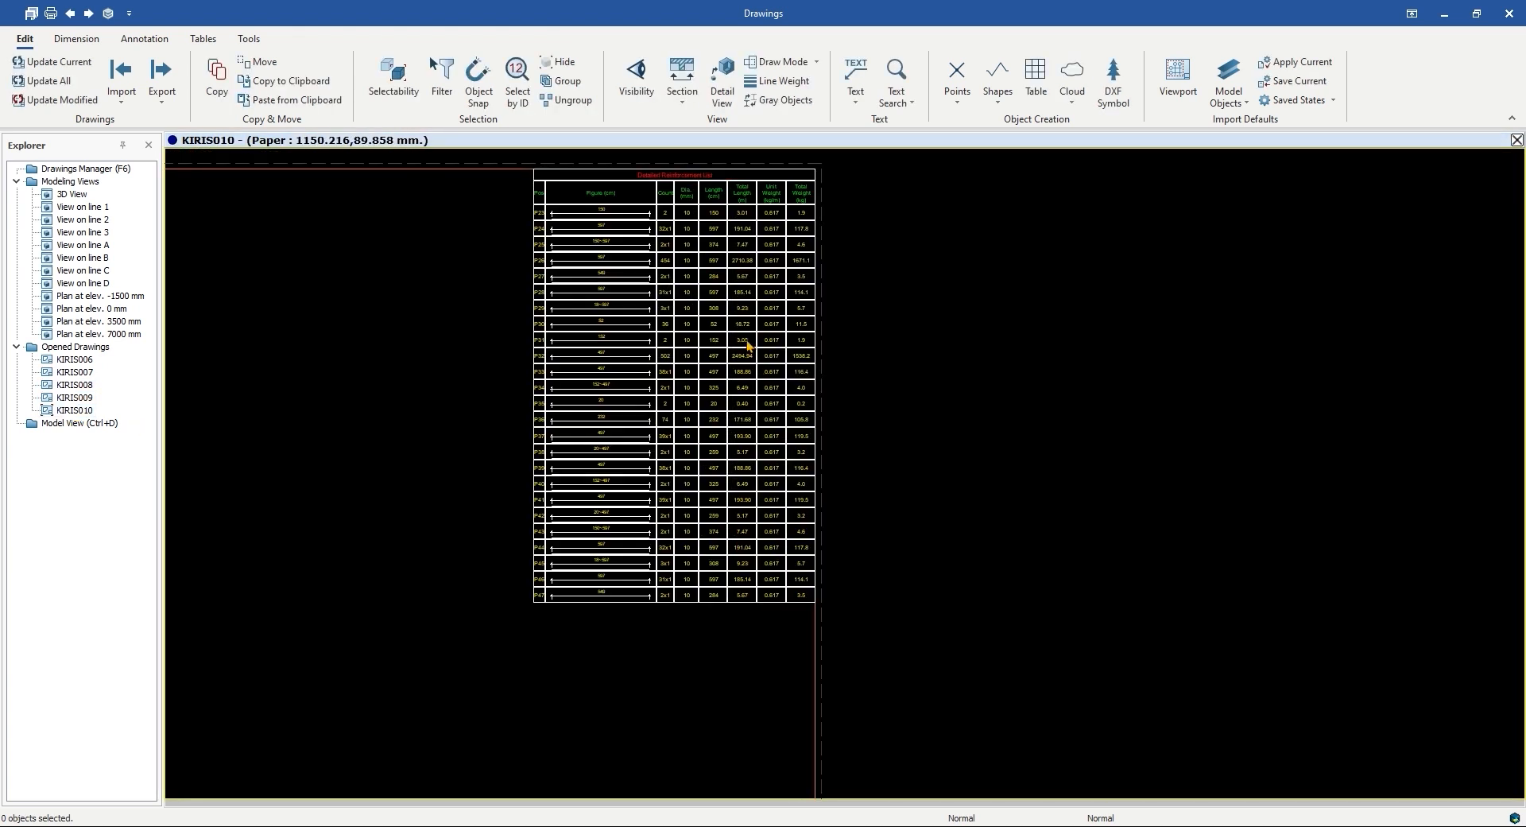
middle_drag(735, 344, 624, 524)
scroll(659, 288, up, 1)
middle_drag(613, 298, 745, 103)
middle_drag(657, 454, 650, 293)
middle_drag(667, 410, 673, 272)
middle_drag(669, 446, 755, 436)
scroll(712, 422, down, 5)
scroll(735, 433, down, 7)
Step: Save the slab drawings on leaving the drawing environment and save the project
click(1510, 13)
click(710, 463)
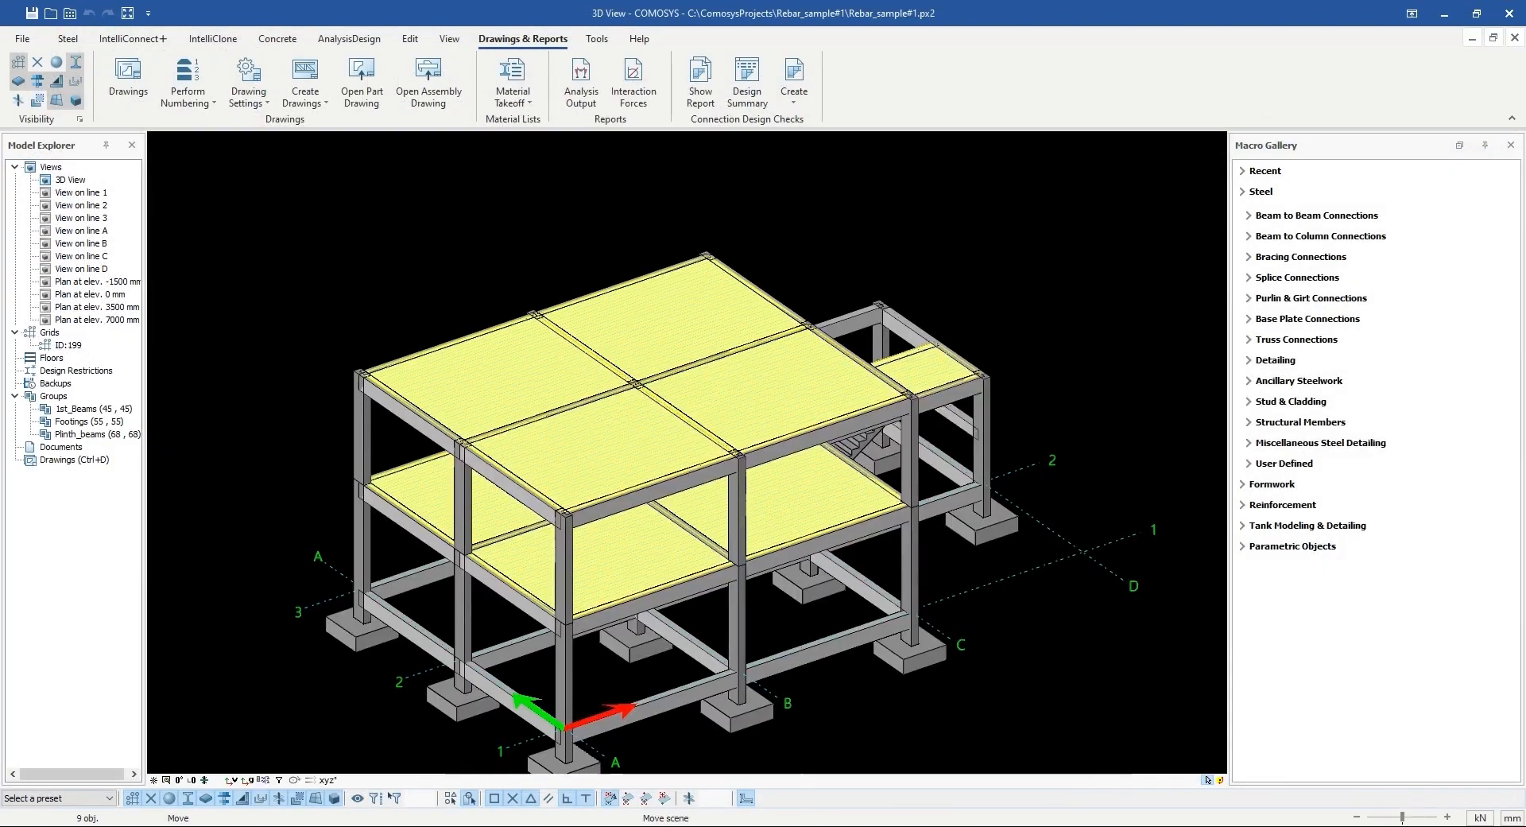
click(33, 15)
Step: Select the upper and lower stair flights and create their rebar drawing
middle_drag(360, 264, 522, 397)
scroll(630, 394, up, 5)
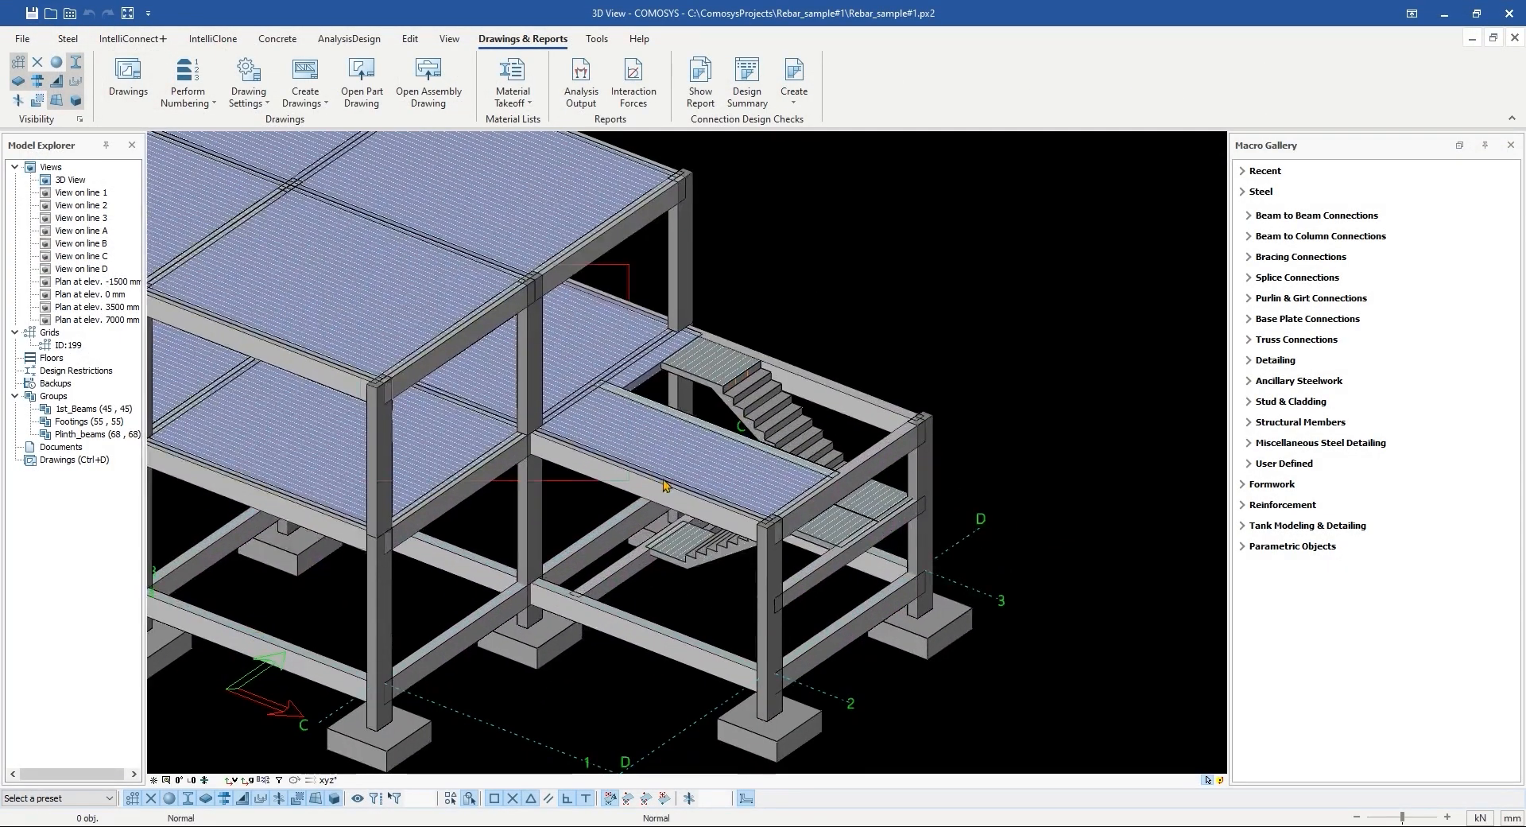
click(630, 394)
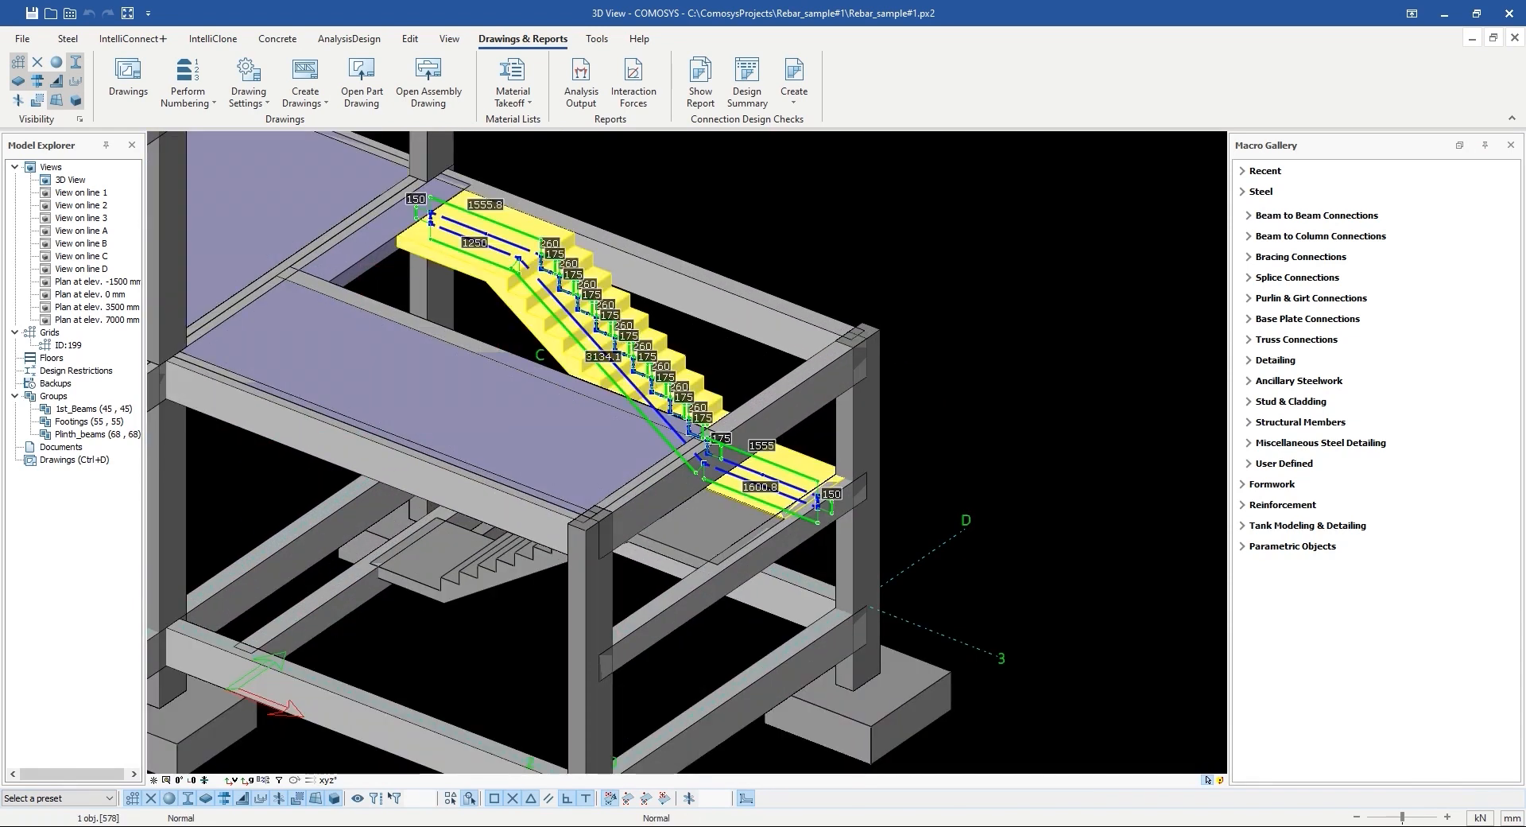
click(497, 573)
scroll(497, 572, down, 4)
middle_drag(494, 571, 549, 569)
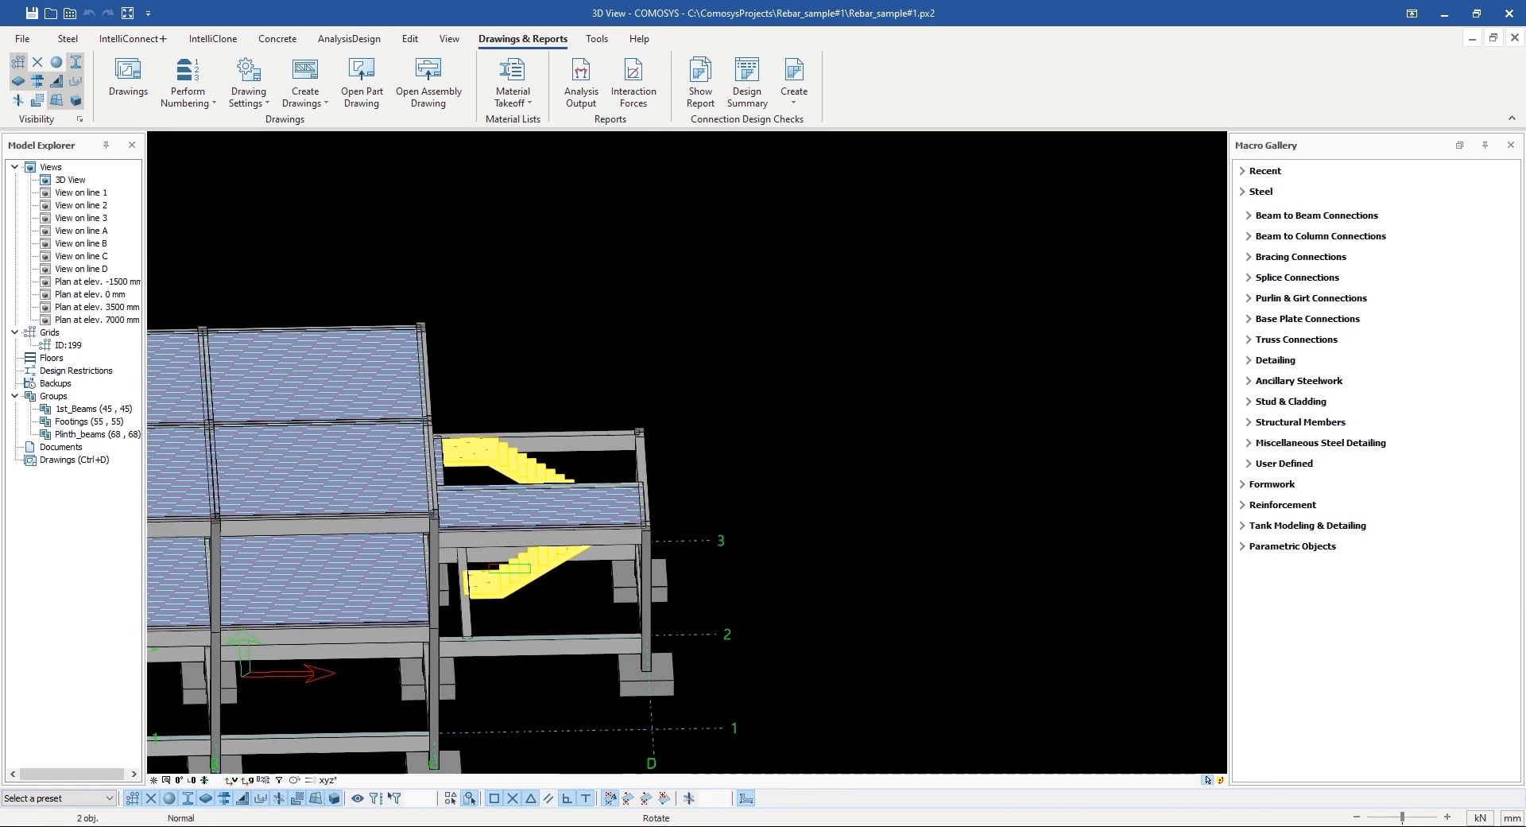
click(306, 94)
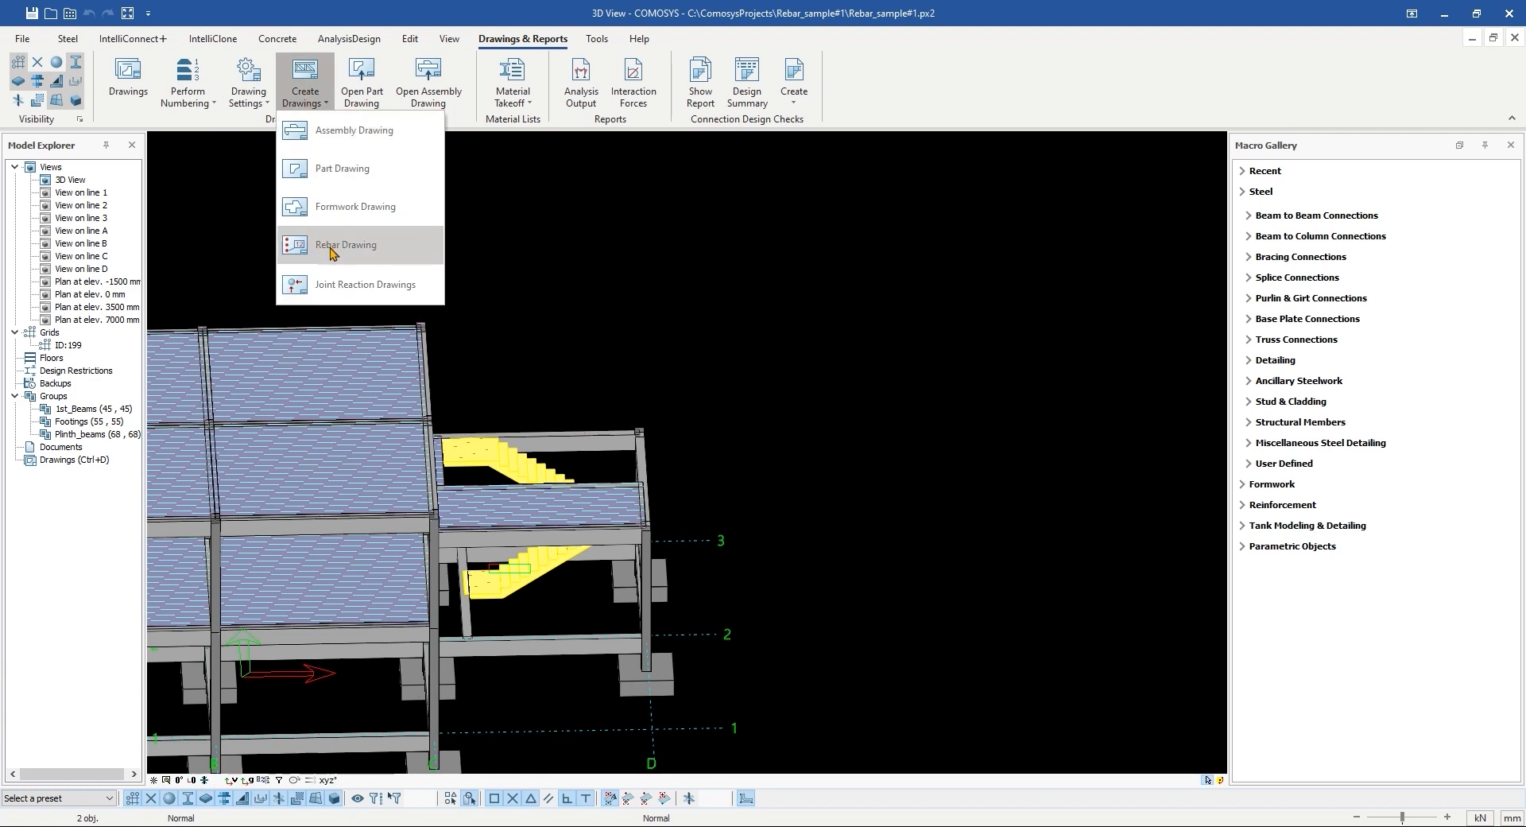
click(332, 253)
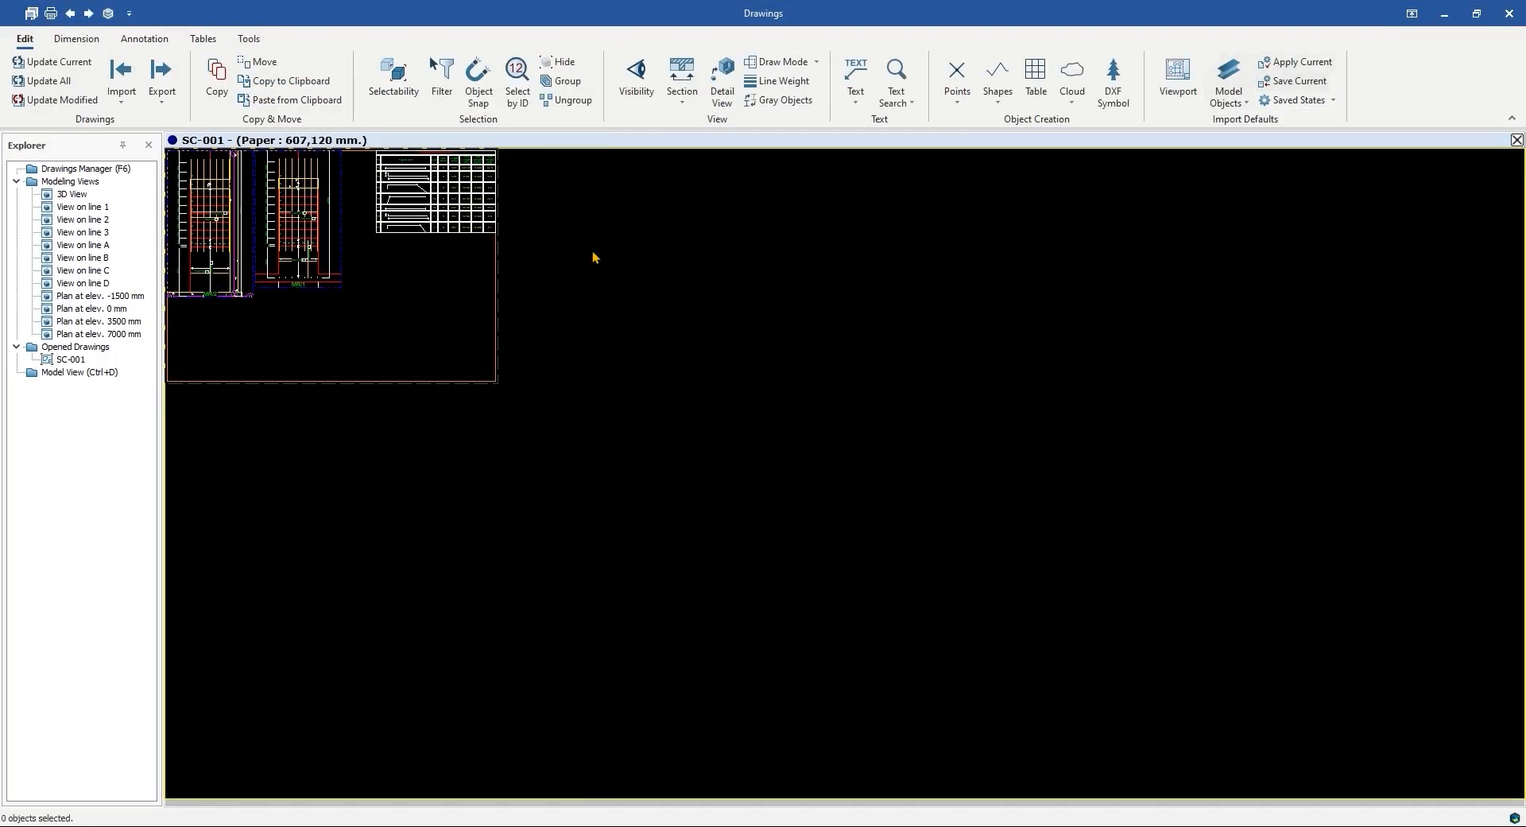
Step: Check the Detailed Reinforcement List on drawing SC-001 and save the staircase drawing on leaving the drawing environment
scroll(227, 281, up, 2)
middle_drag(587, 309, 569, 454)
mouse_move(846, 438)
middle_down()
mouse_move(610, 461)
mouse_move(661, 456)
mouse_move(664, 483)
middle_up()
scroll(637, 457, up, 3)
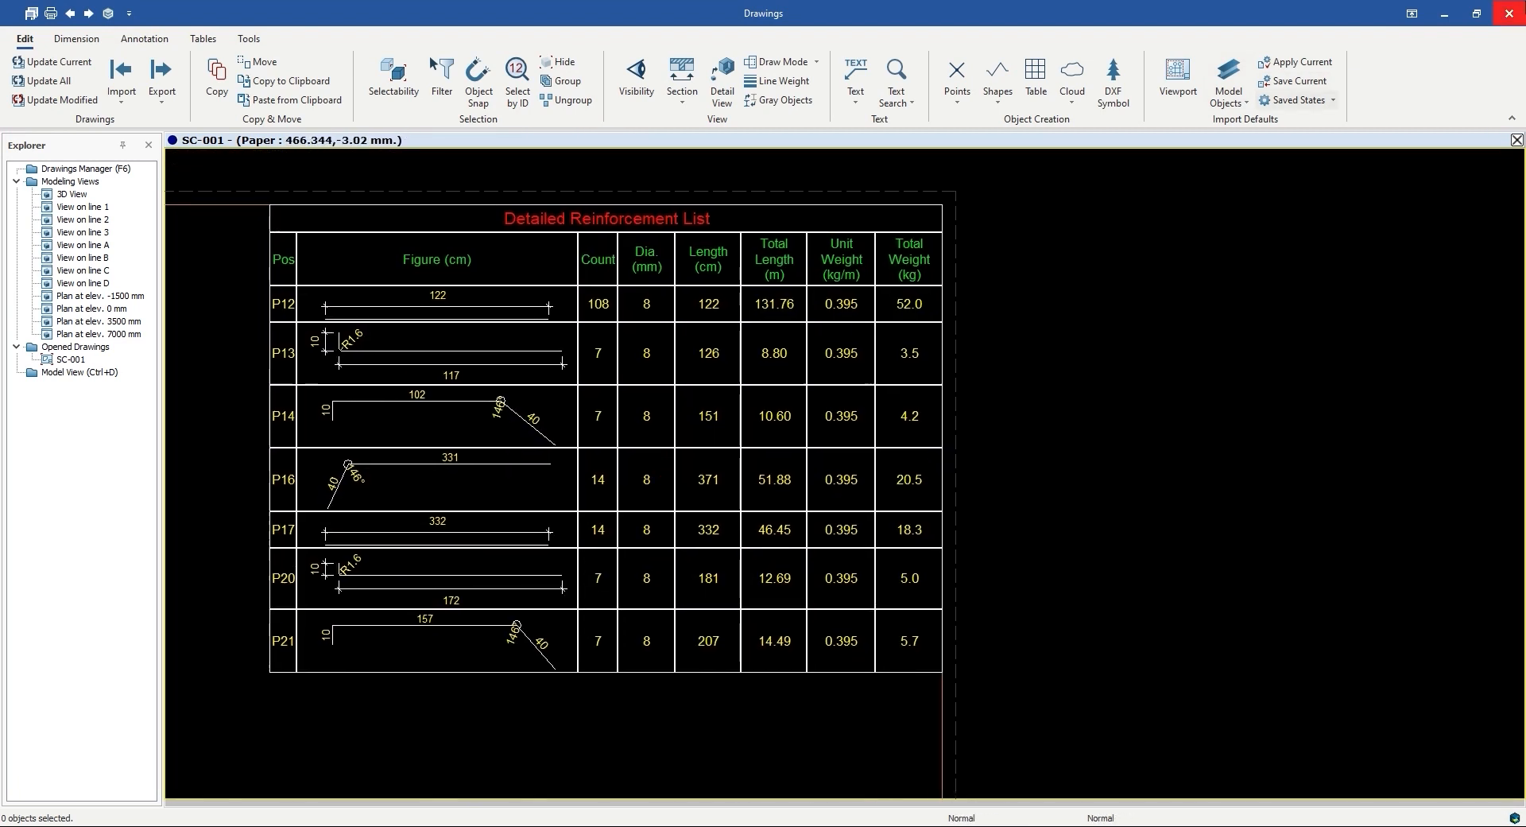
click(1510, 13)
click(702, 466)
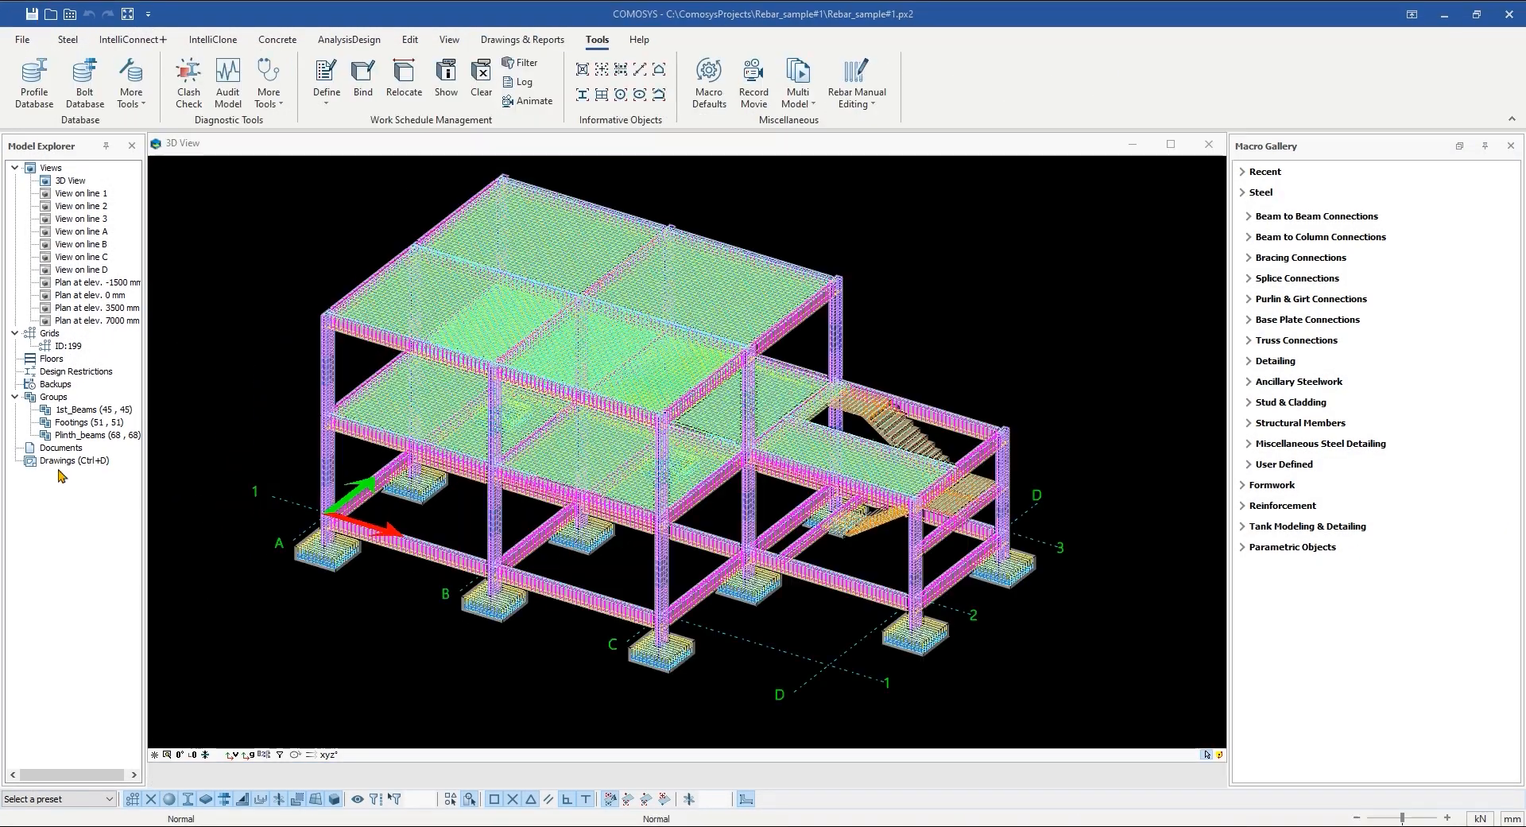
Step: Create and save a Concrete Formwork drawing named GA with a manual paper size of 5500 wide by 2500 high
middle_drag(256, 489, 238, 504)
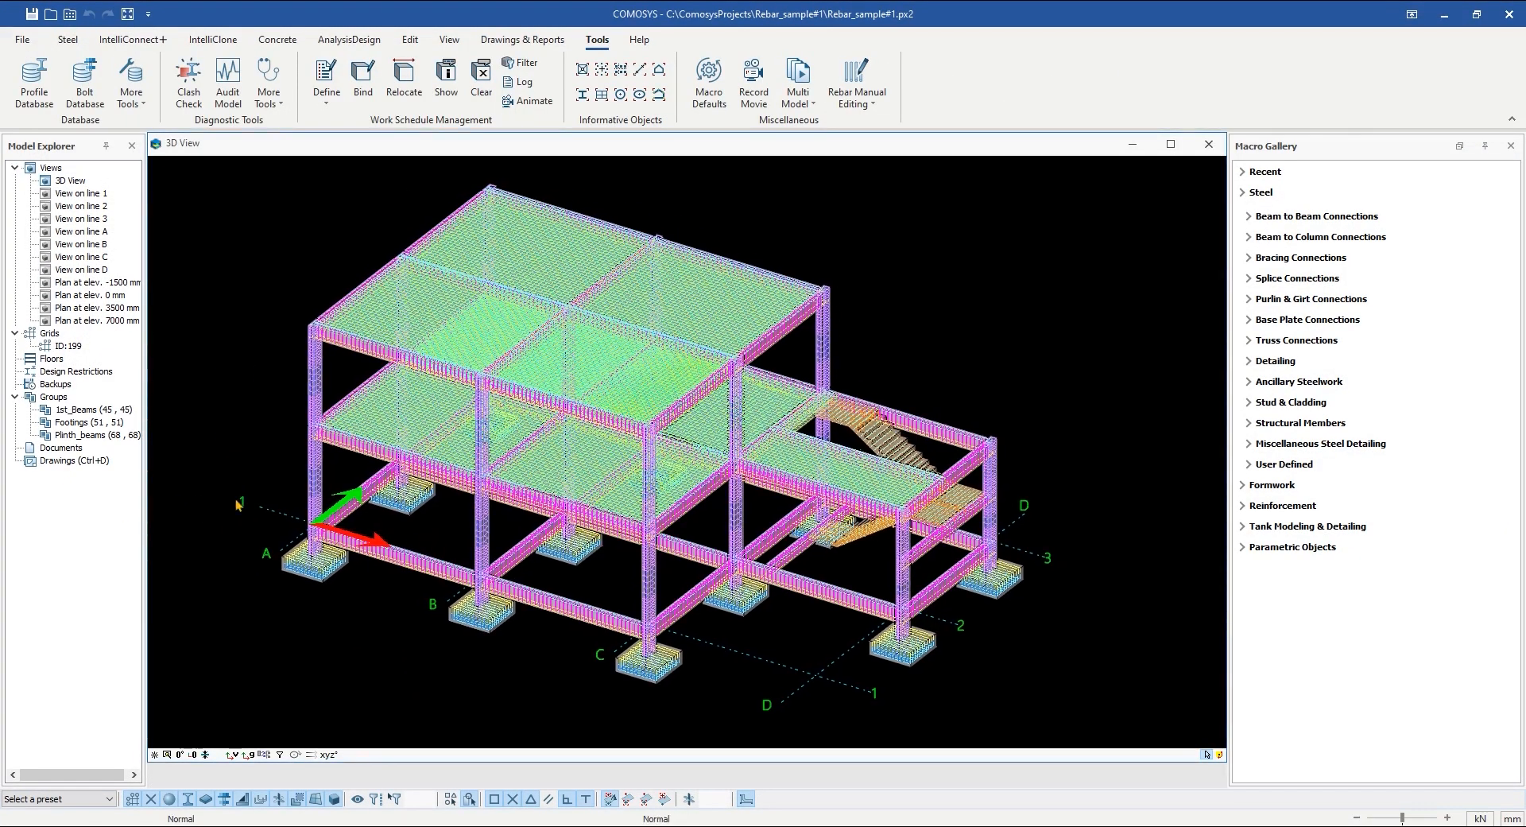
double_click(102, 462)
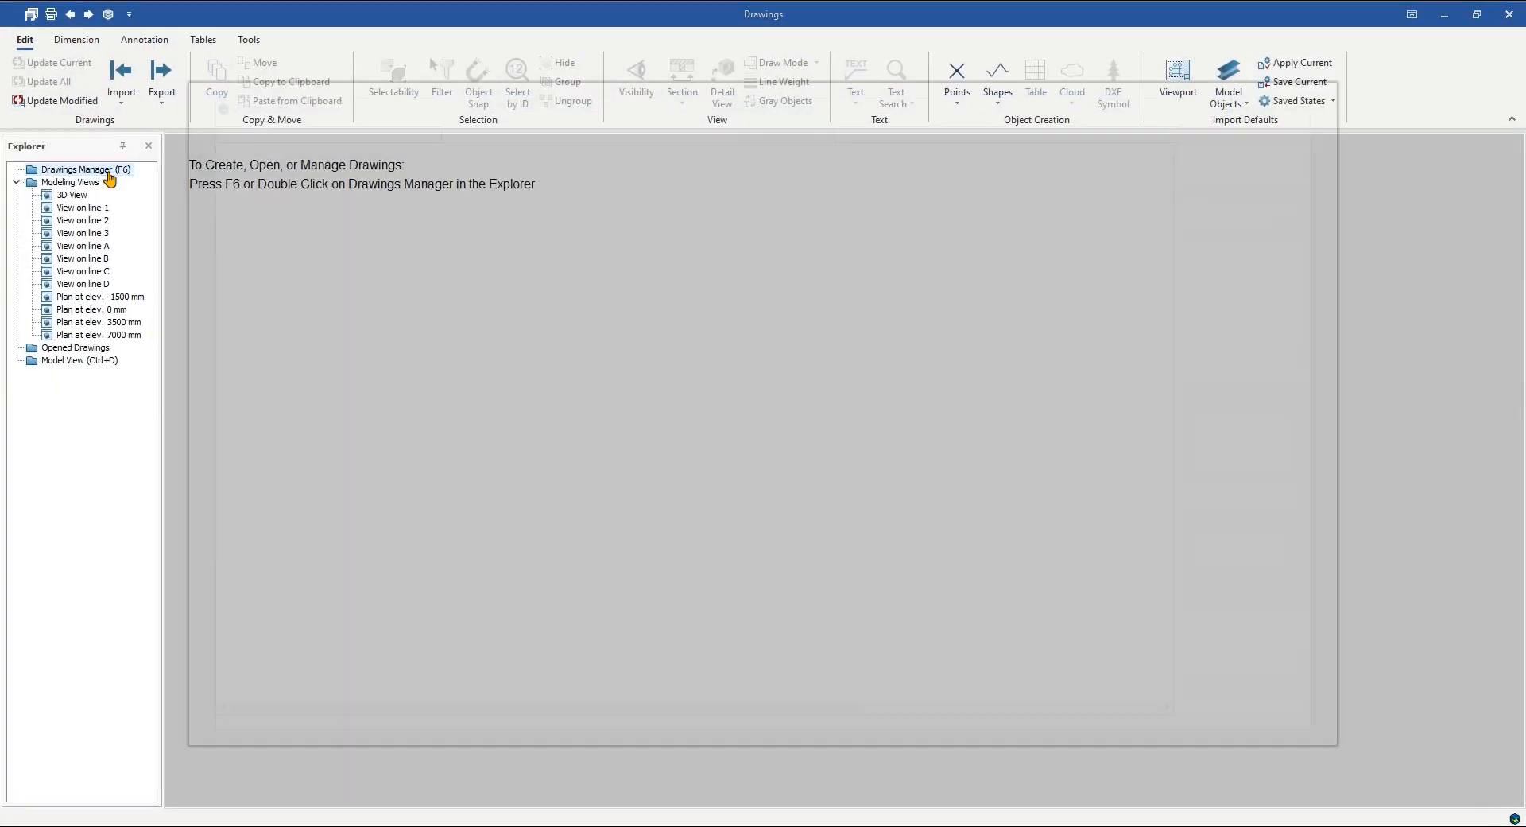
double_click(110, 172)
click(1265, 245)
text(GA)
key(Tab)
key(Tab)
key(Tab)
text(5500)
key(Tab)
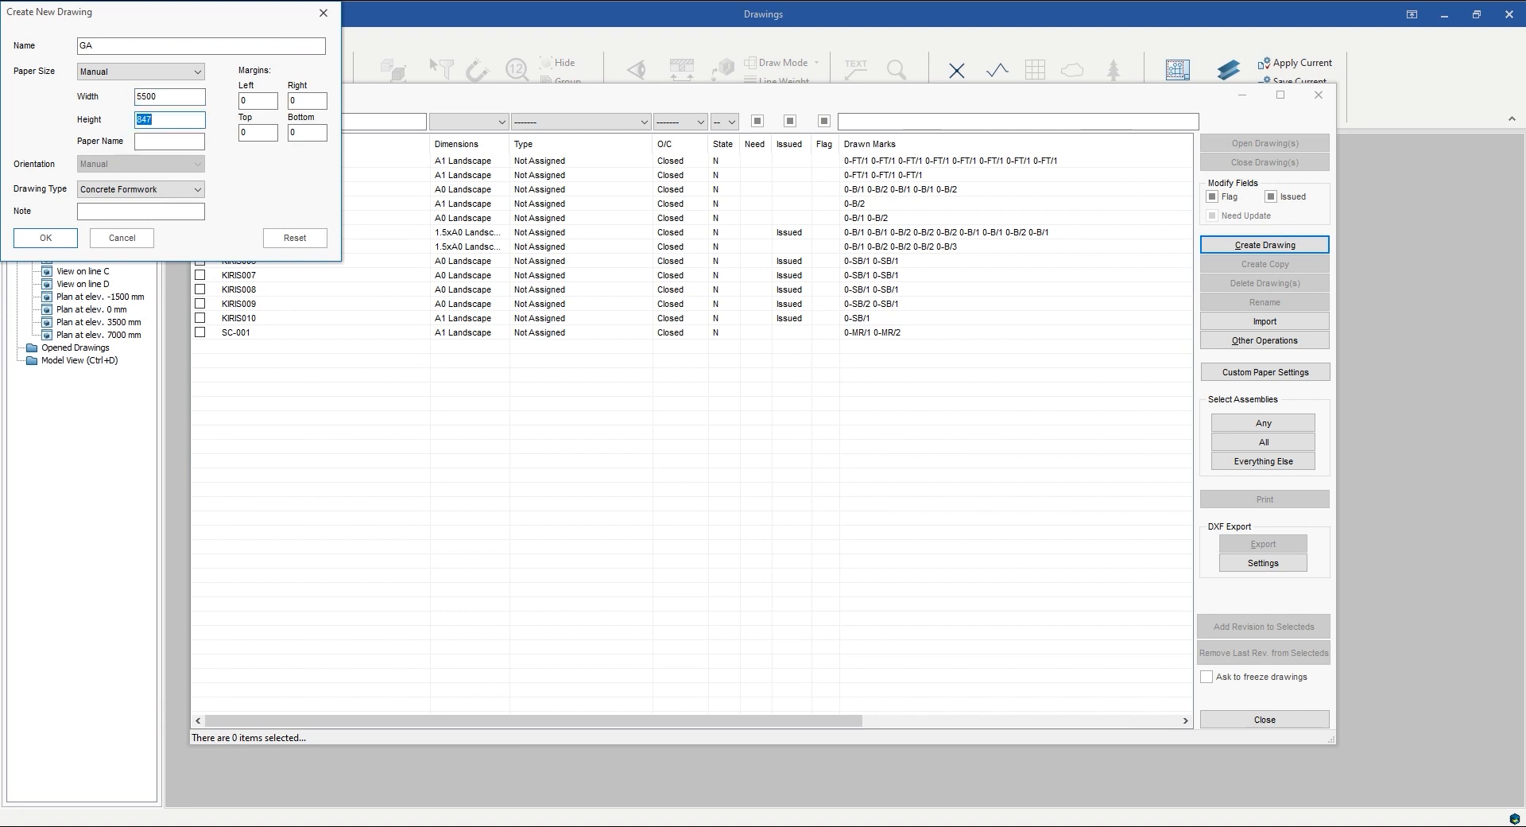
text(2500)
key(Tab)
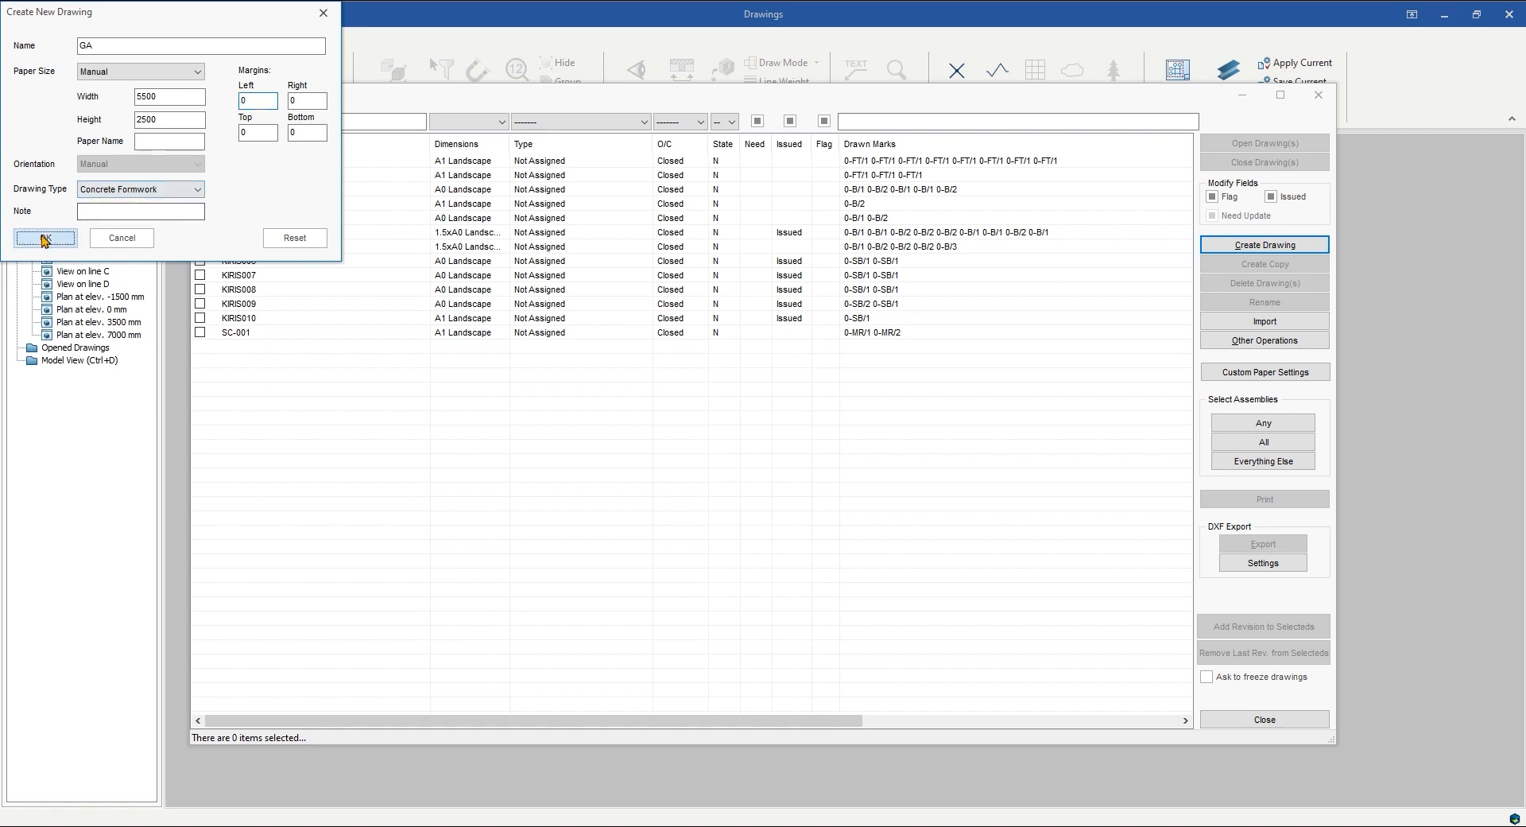
click(60, 229)
click(1265, 719)
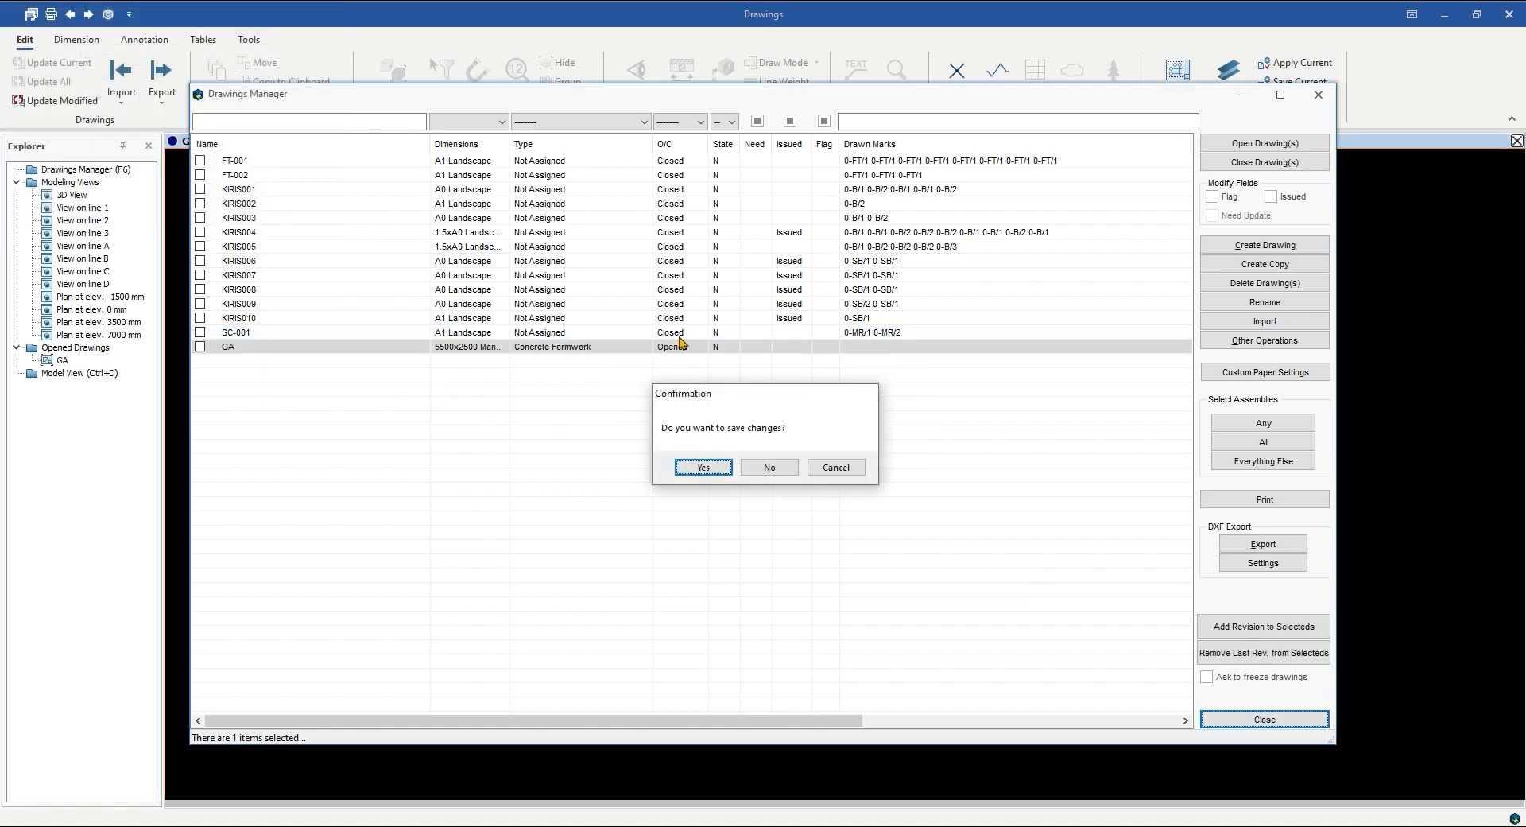
click(702, 467)
Step: Import the A1 title sheet GA_Title_A1.dxf into drawing GA at scale 1
scroll(613, 339, down, 4)
scroll(436, 341, up, 1)
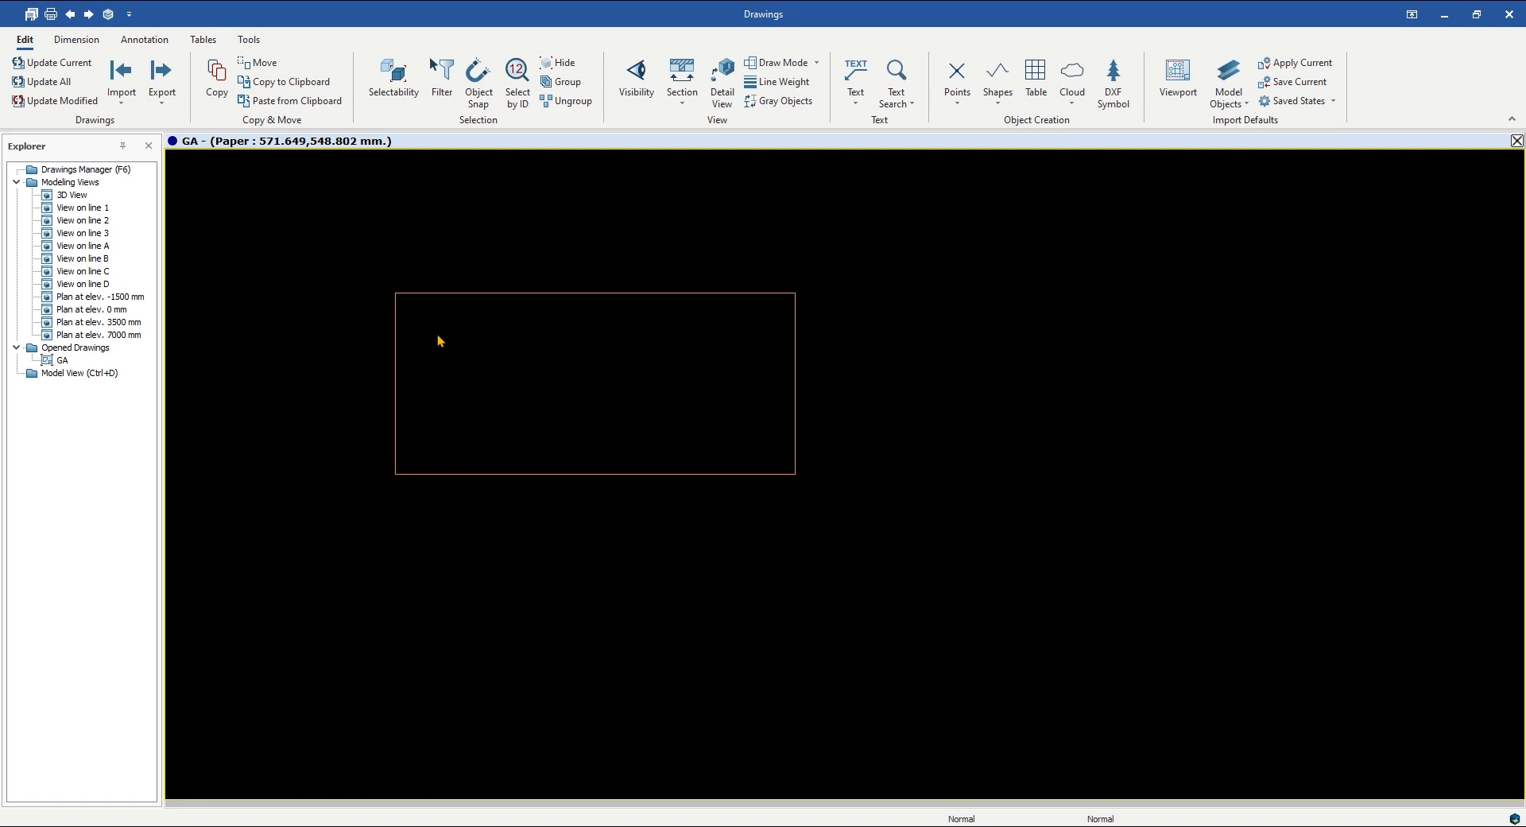
click(122, 78)
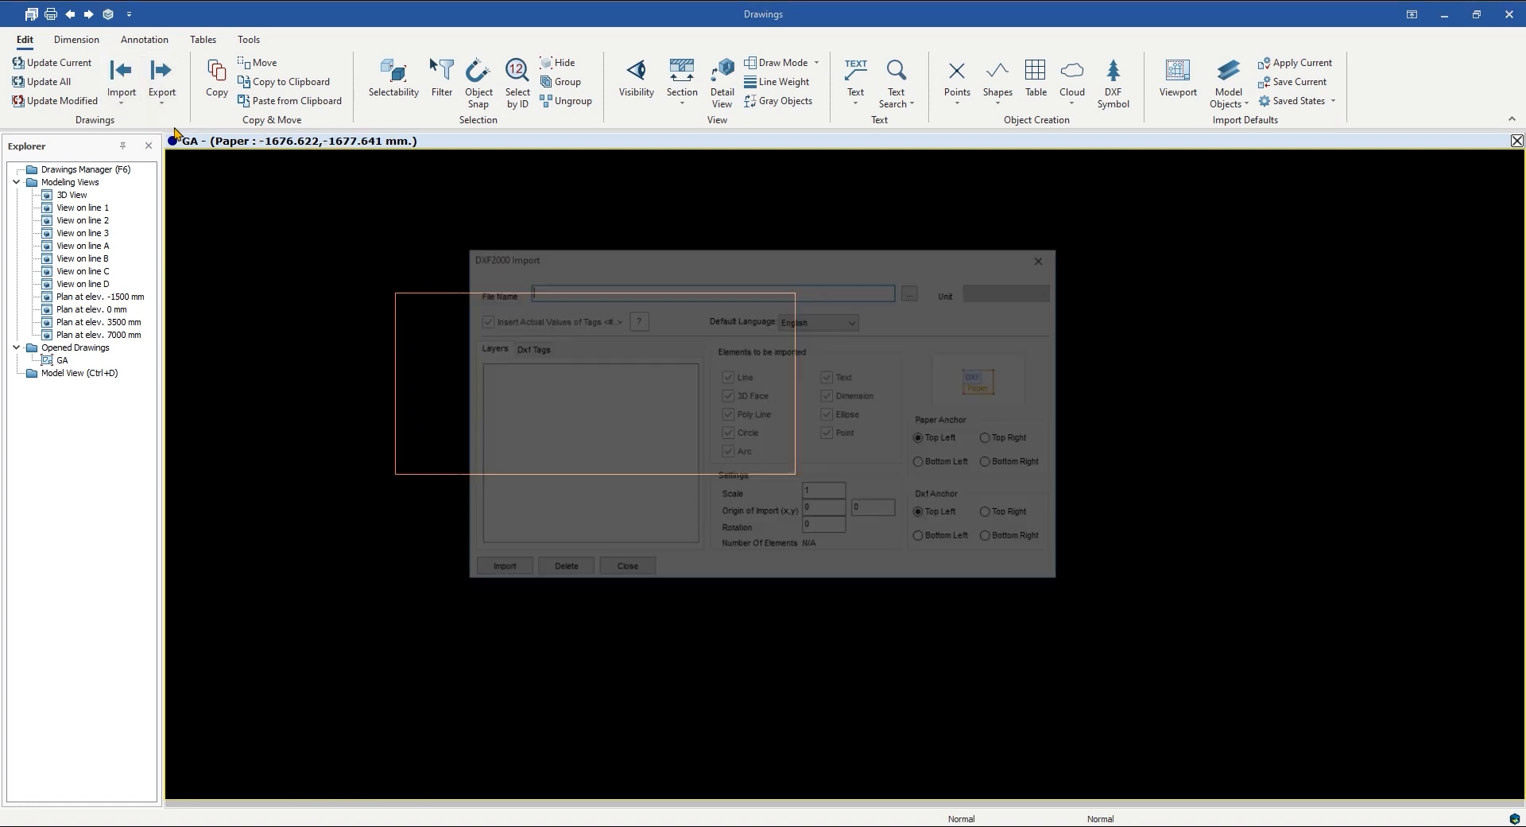
click(913, 290)
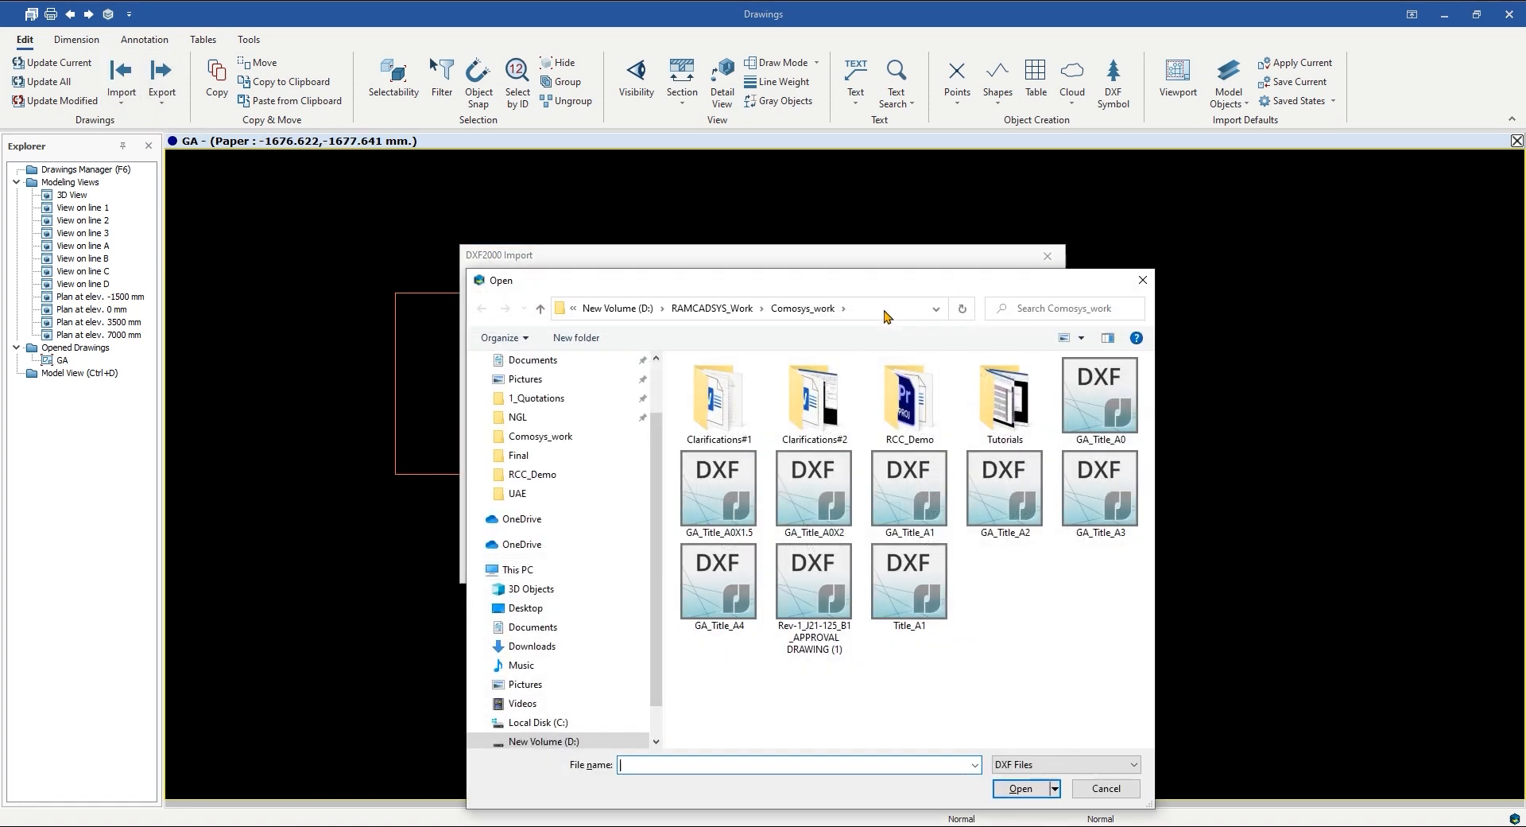
double_click(922, 500)
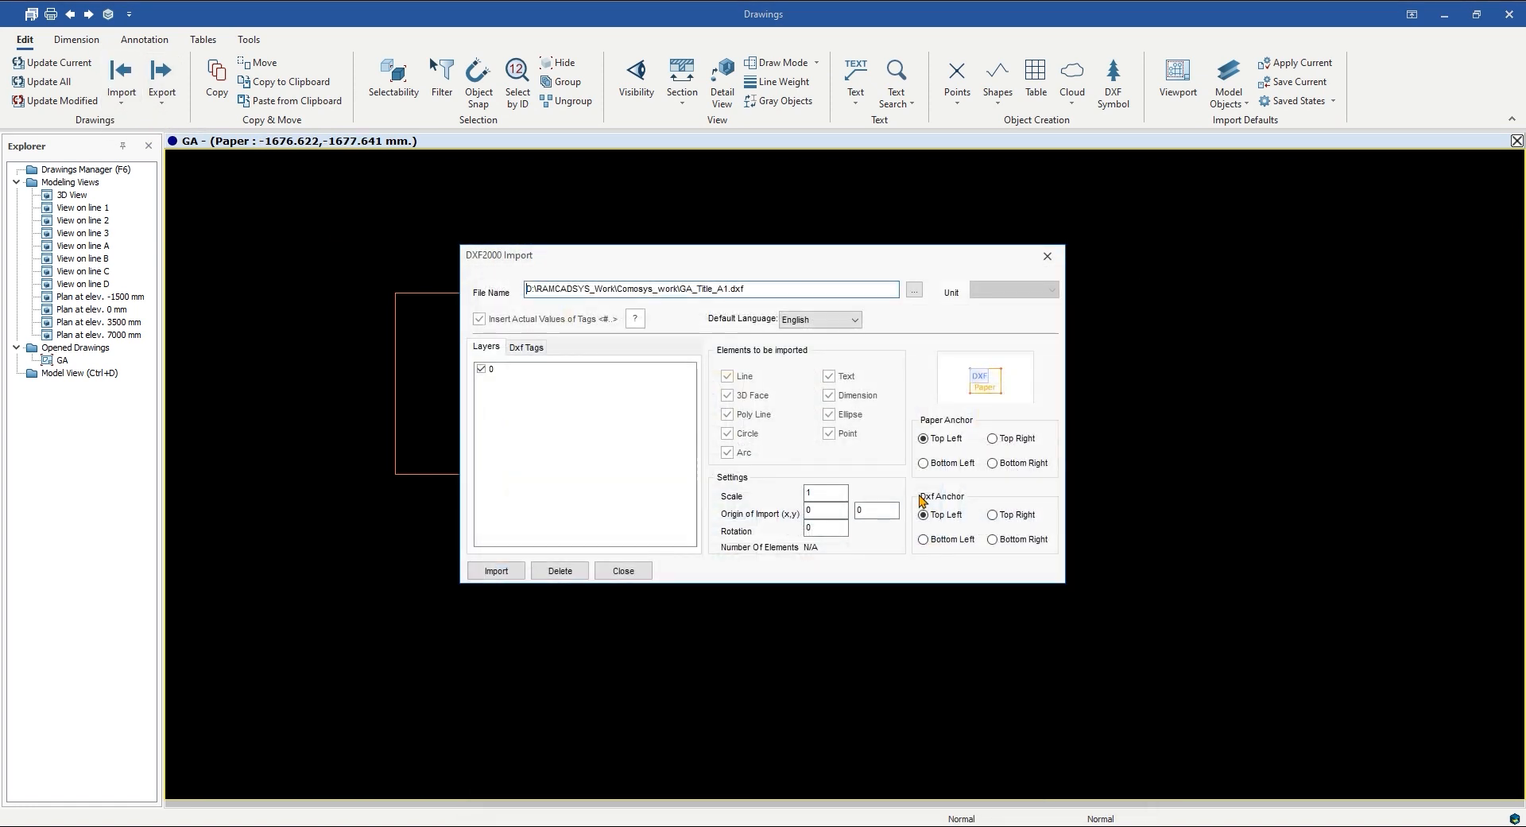
click(498, 571)
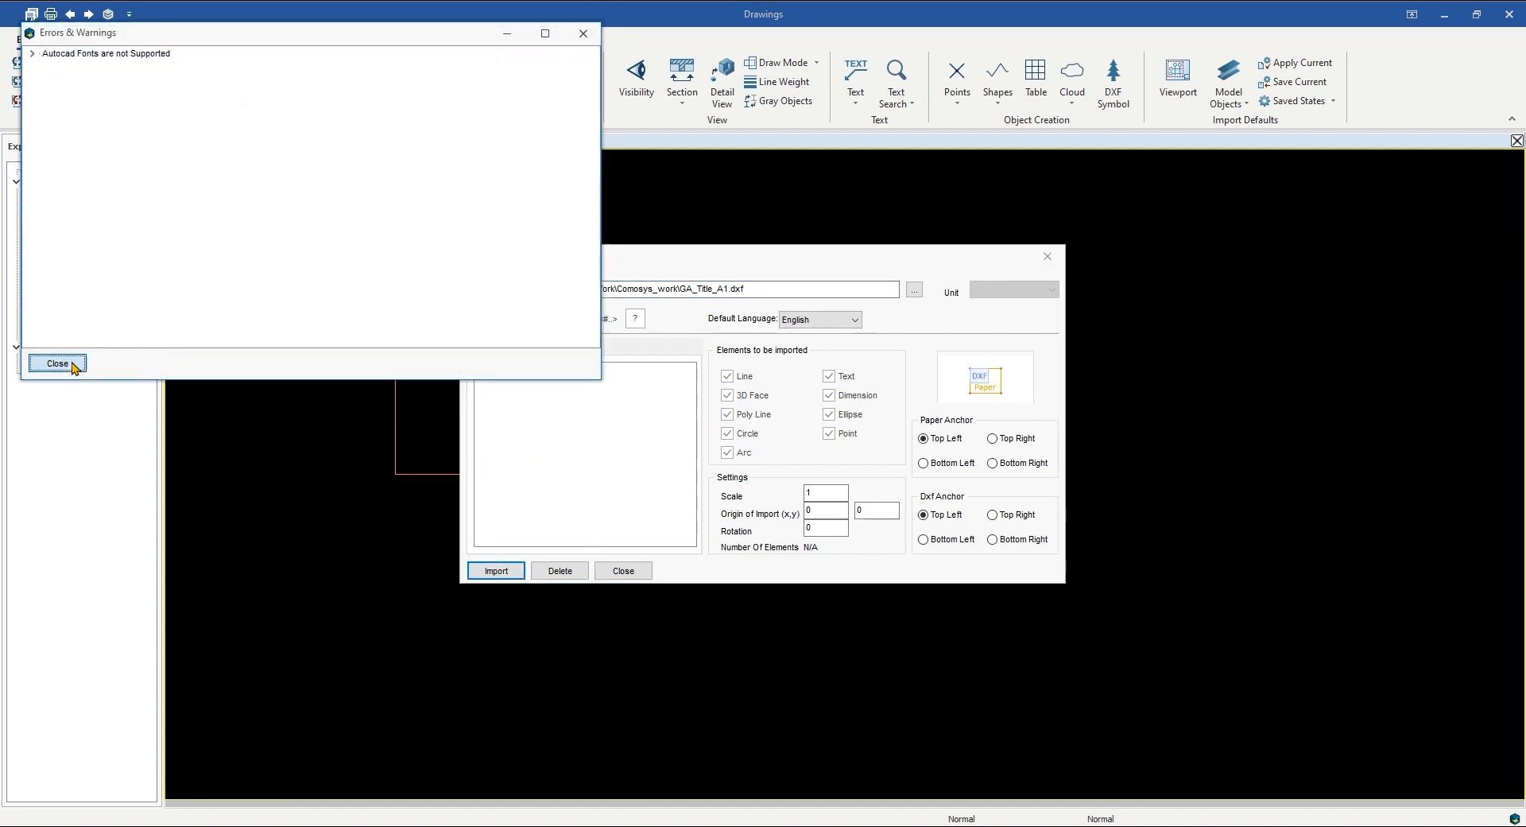
click(71, 360)
click(624, 566)
Step: Copy the imported title sheet six times in a row with Dx 860 and Dy 0
scroll(481, 360, up, 4)
middle_drag(474, 334, 645, 535)
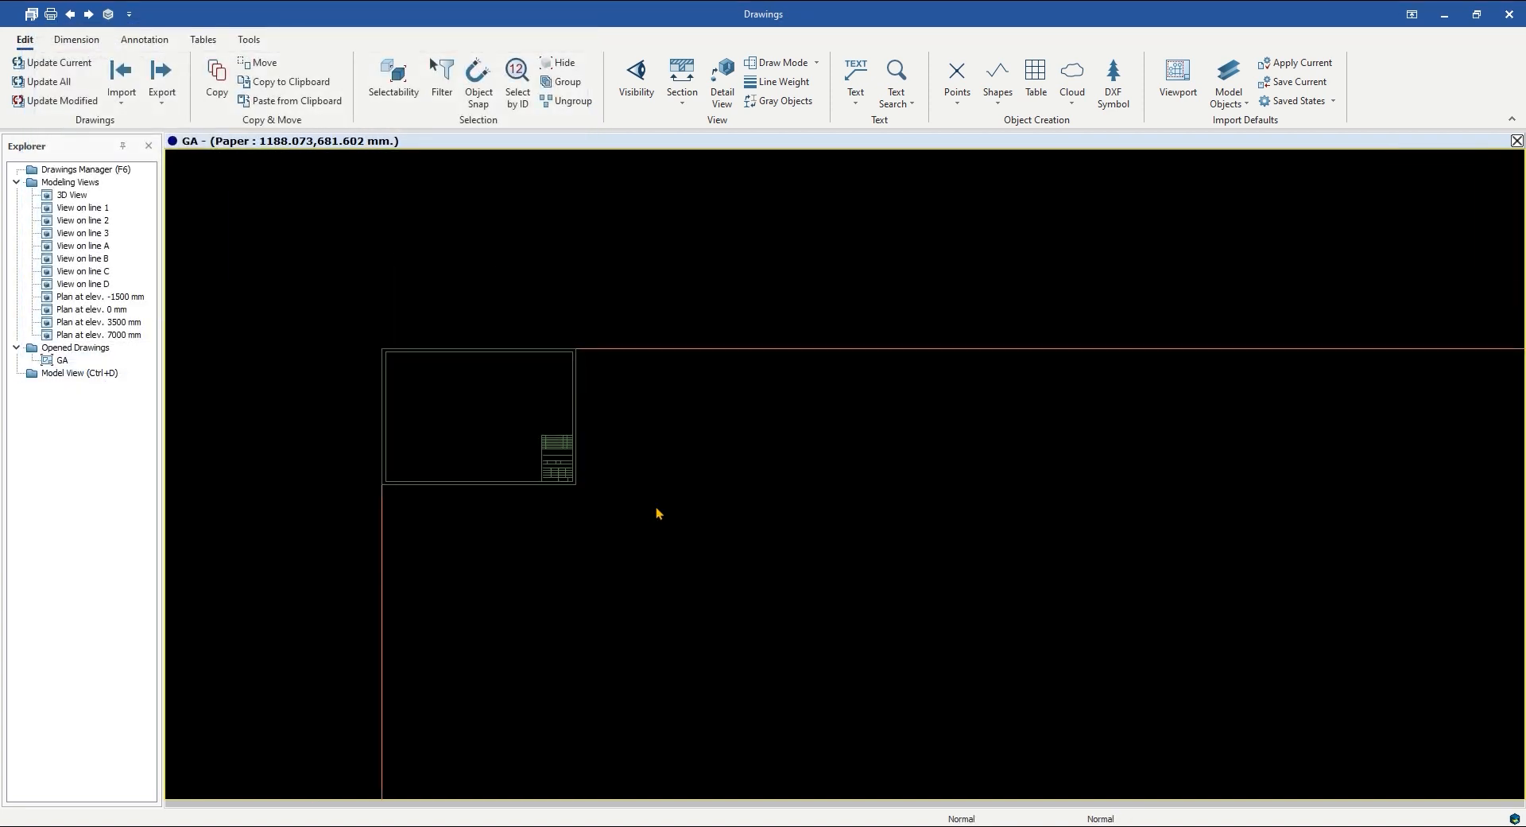
right_click(582, 480)
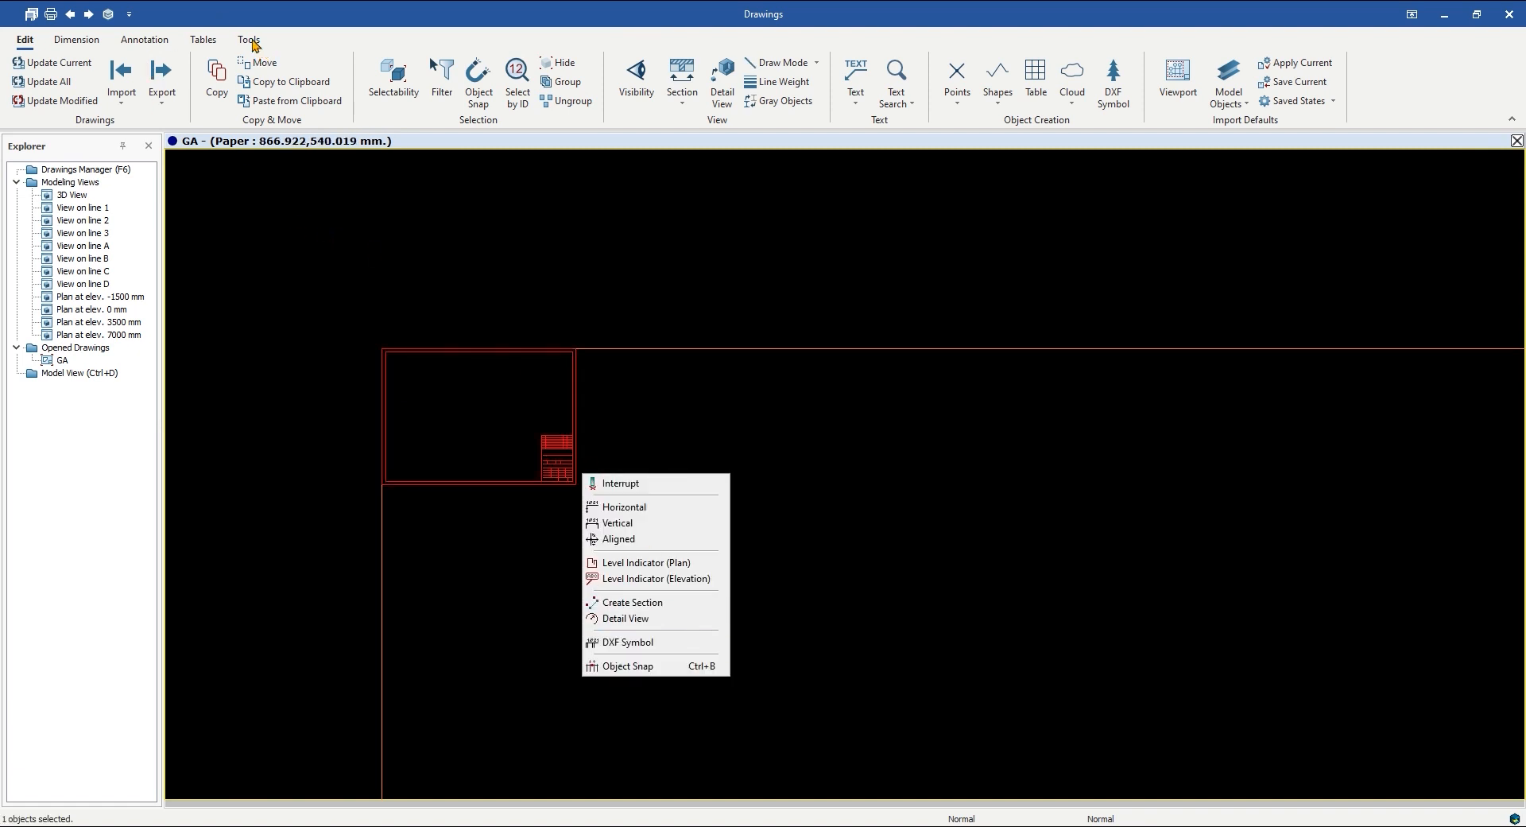
click(231, 84)
double_click(122, 173)
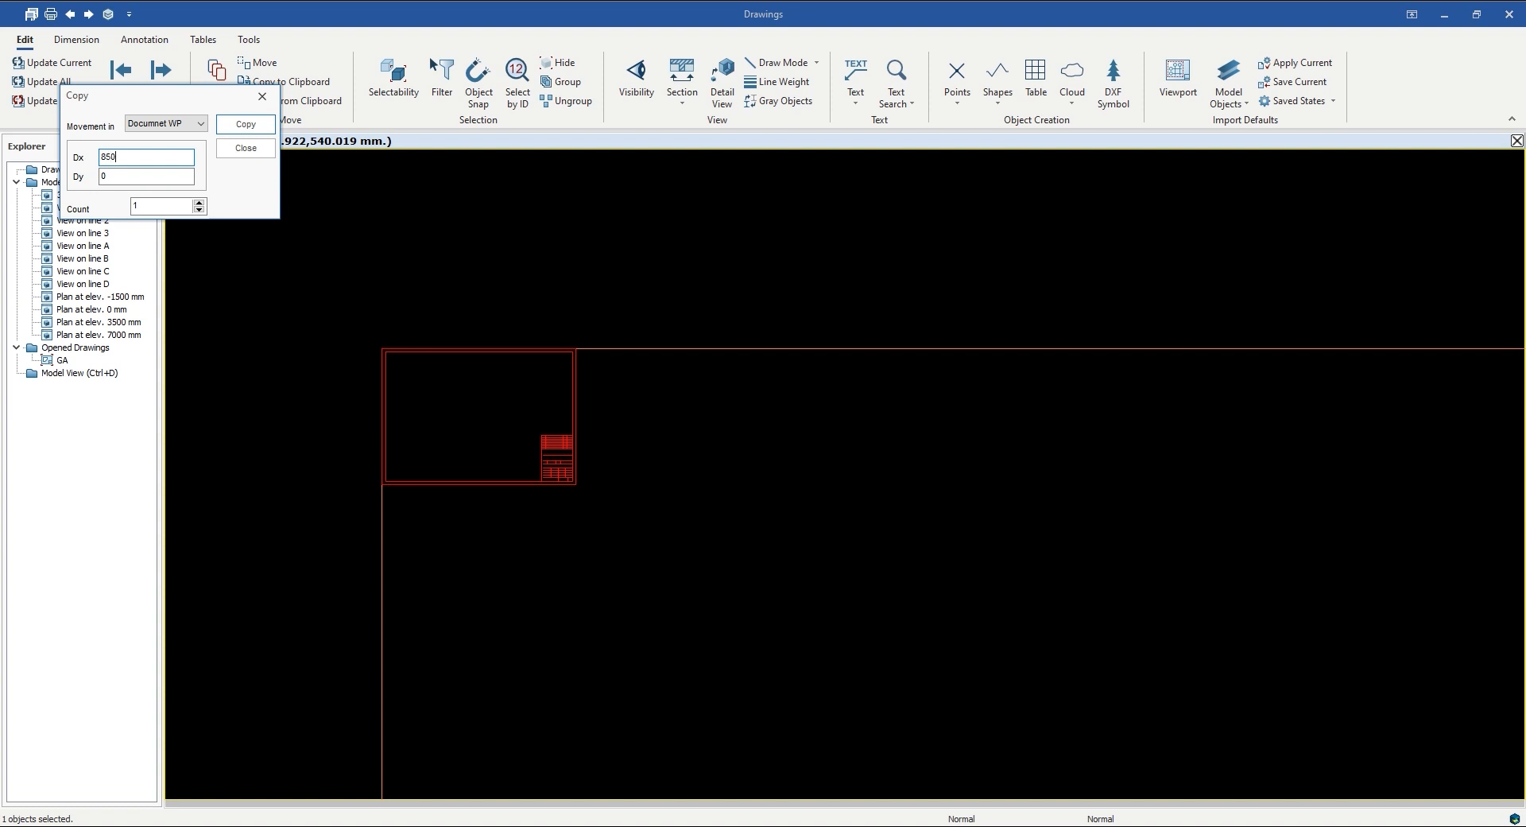
double_click(159, 206)
text(6)
click(245, 124)
Step: Delete the last title sheet copy in the row, which runs past the edge of the paper
scroll(596, 459, down, 4)
click(1002, 475)
scroll(1025, 475, up, 2)
key(Escape)
click(1096, 447)
key(Delete)
key(Return)
Step: Copy the row of six title sheets once with Dx 0 and Dy 600 to form a second row
scroll(1060, 510, down, 3)
drag(378, 361, 1097, 549)
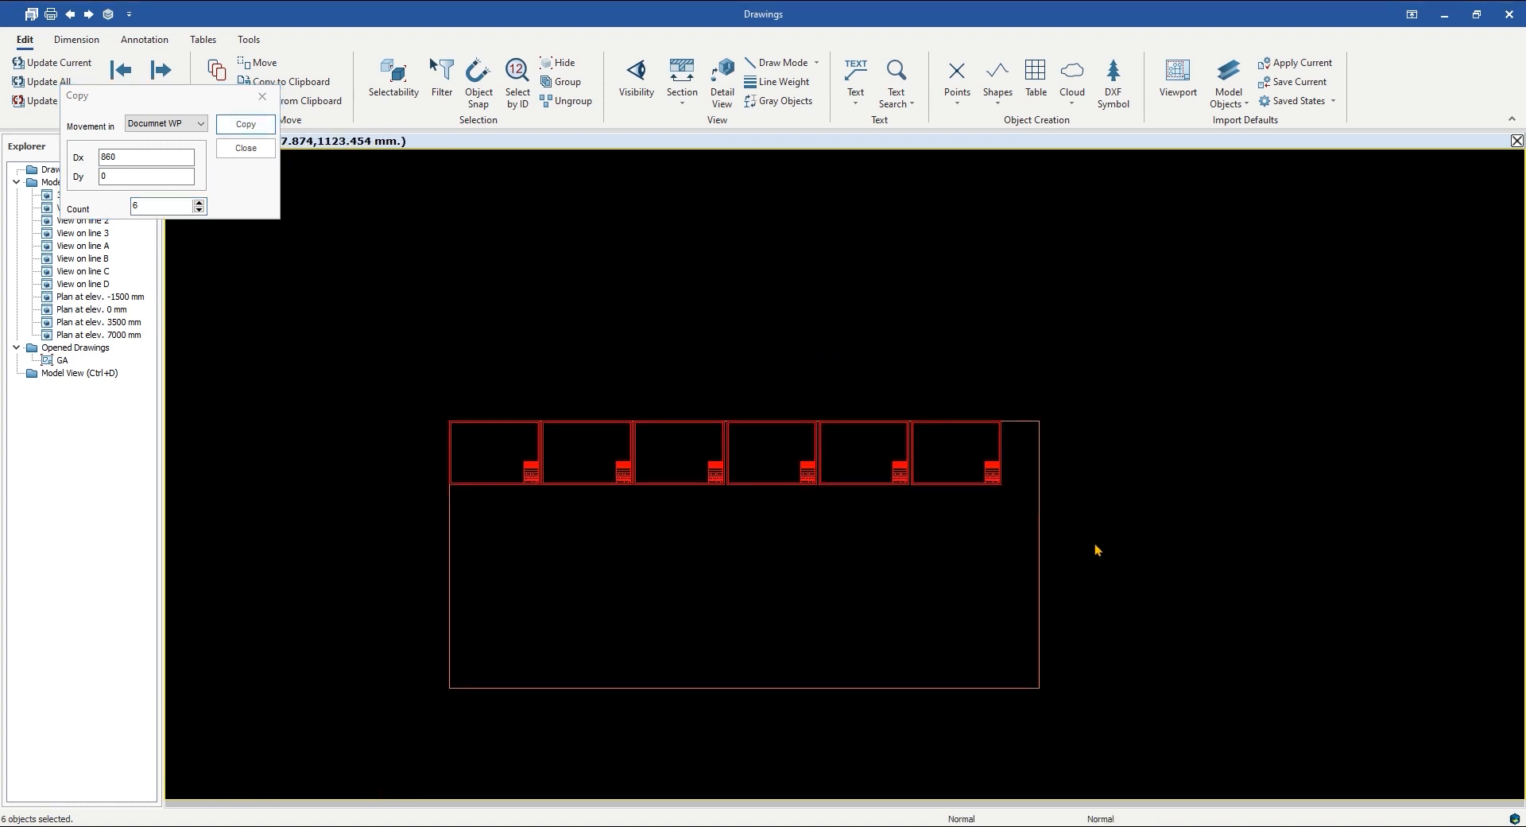
click(65, 163)
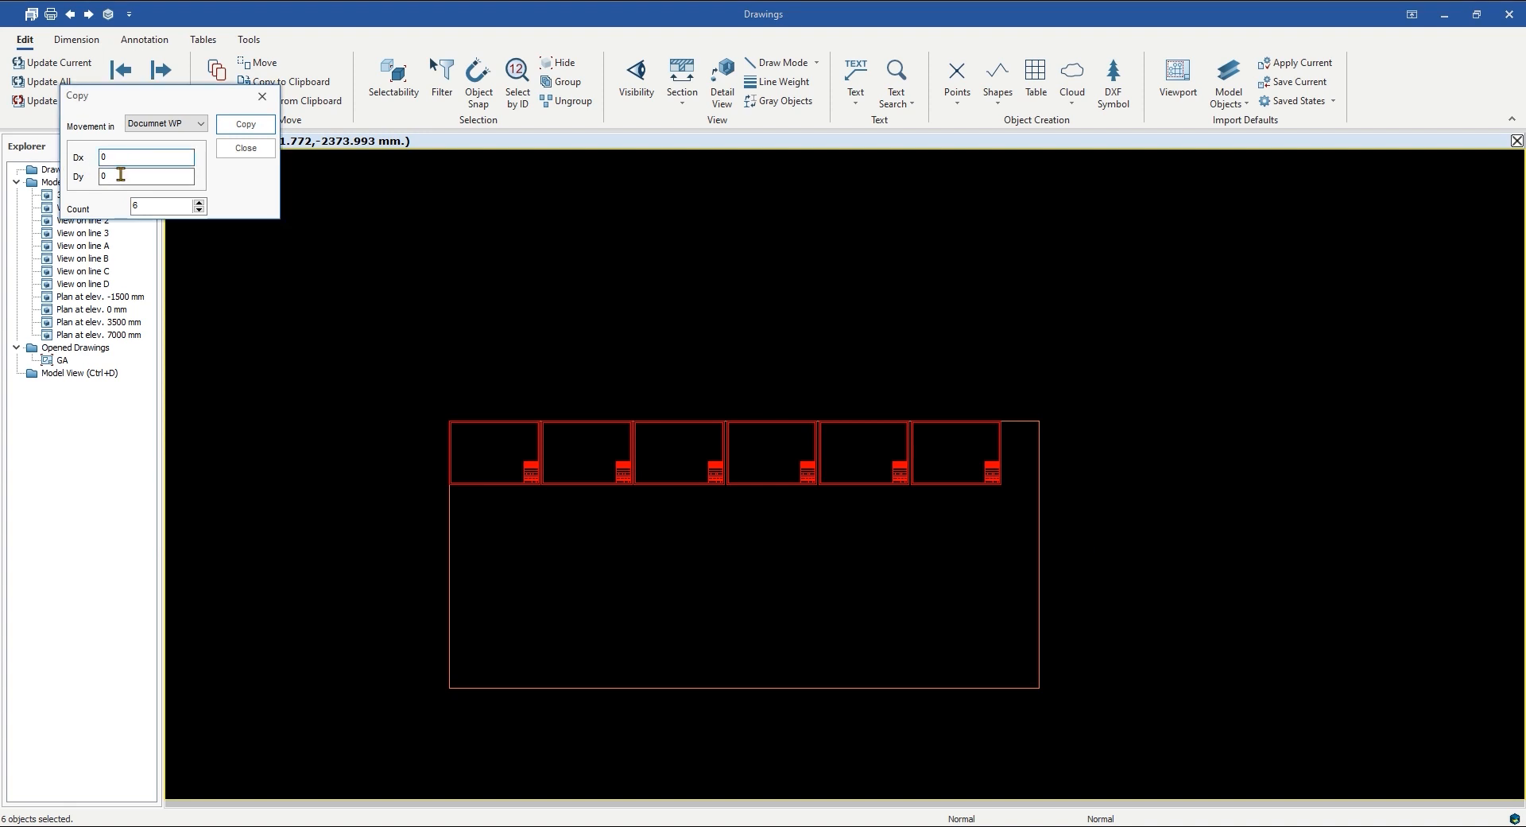
text(1)
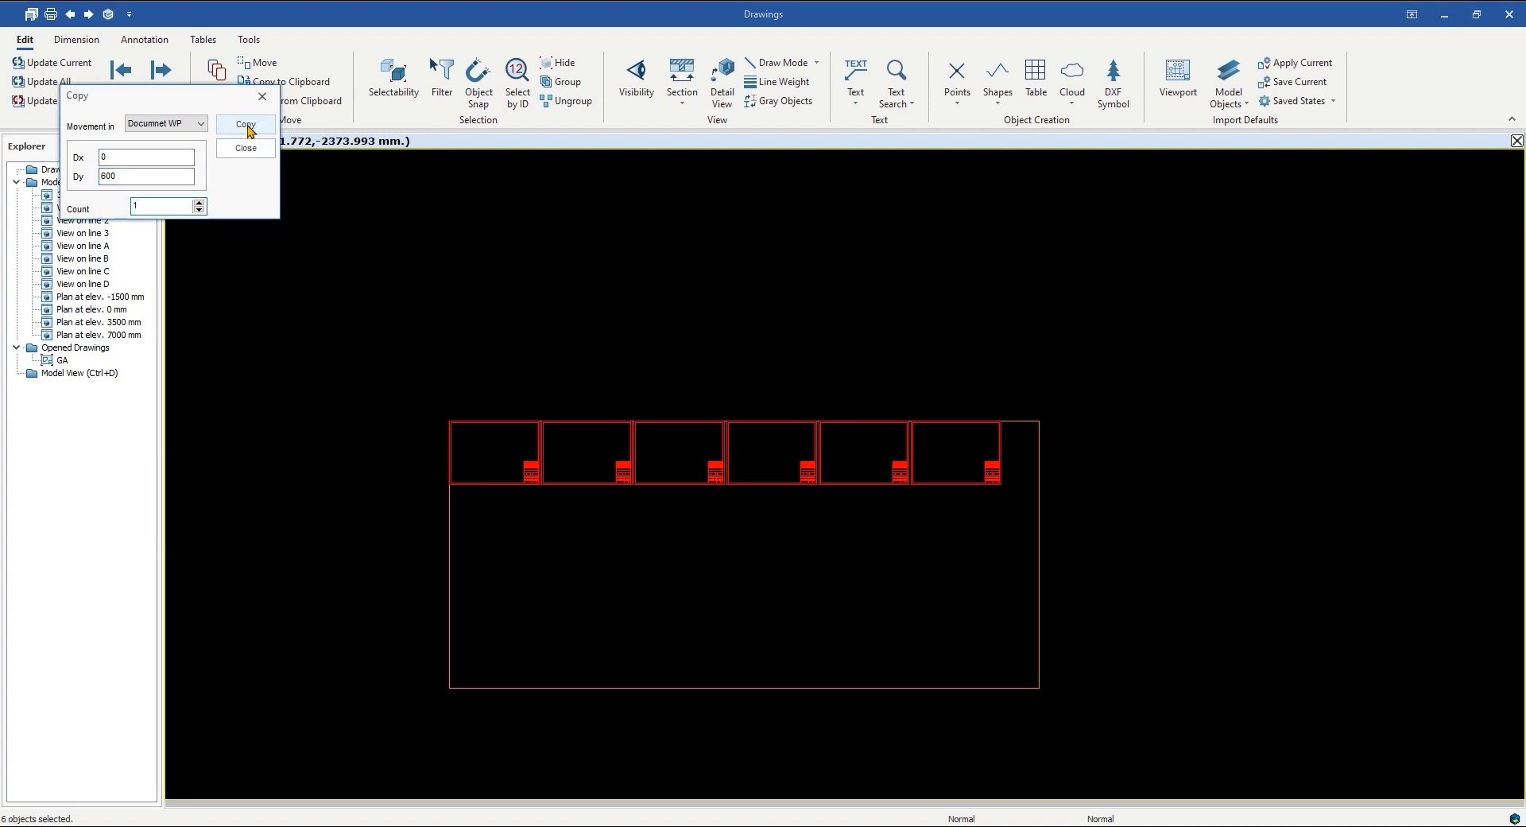
click(245, 124)
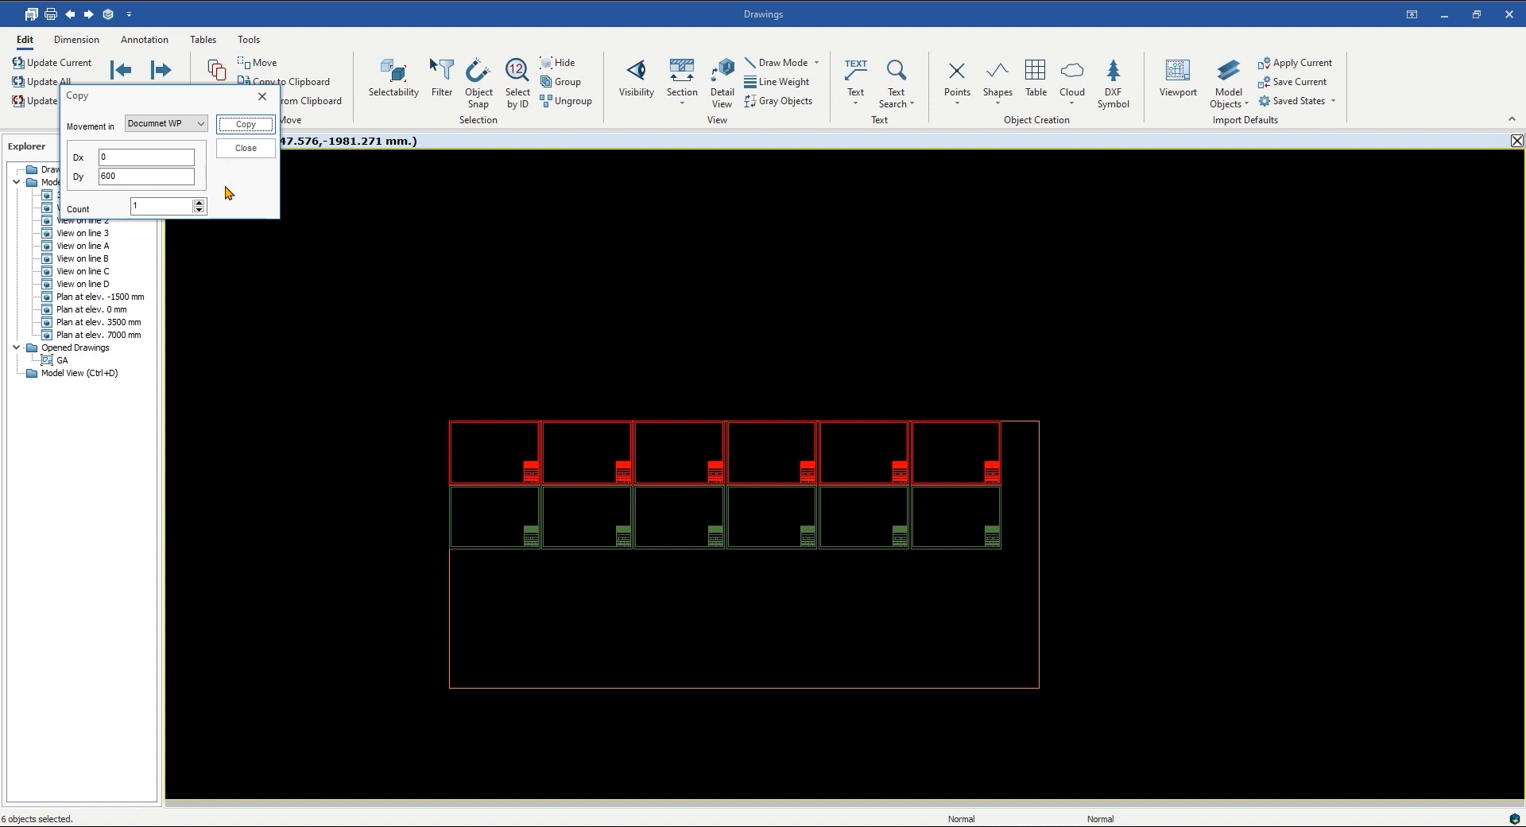
Step: Finish copying and create a viewport of the Plan at elev. -1500 mm in drawing GA
click(245, 148)
scroll(699, 385, up, 2)
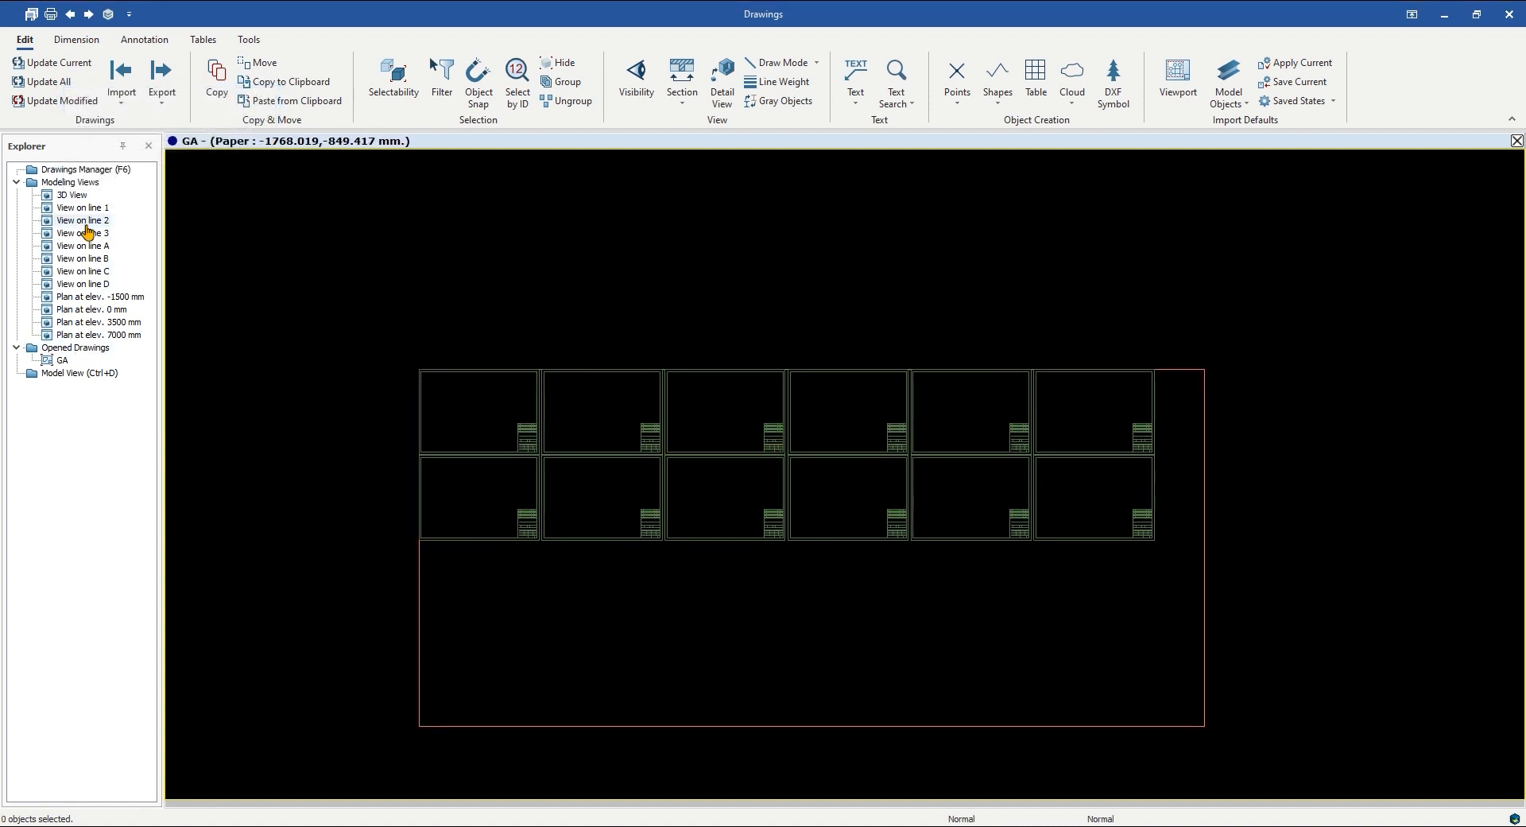
click(116, 312)
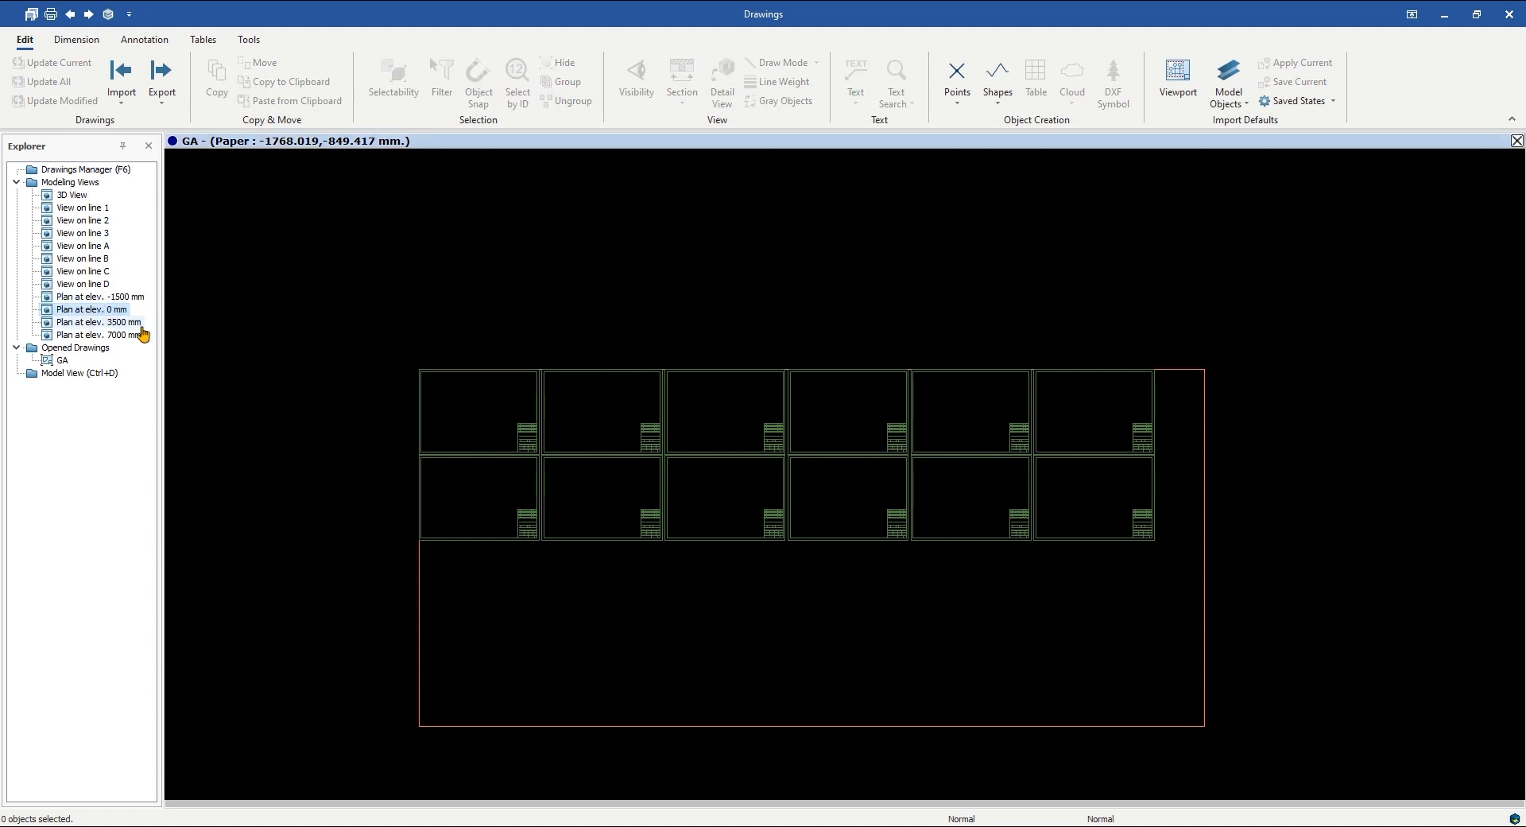
drag(108, 315, 147, 319)
click(115, 312)
right_click(115, 313)
click(243, 290)
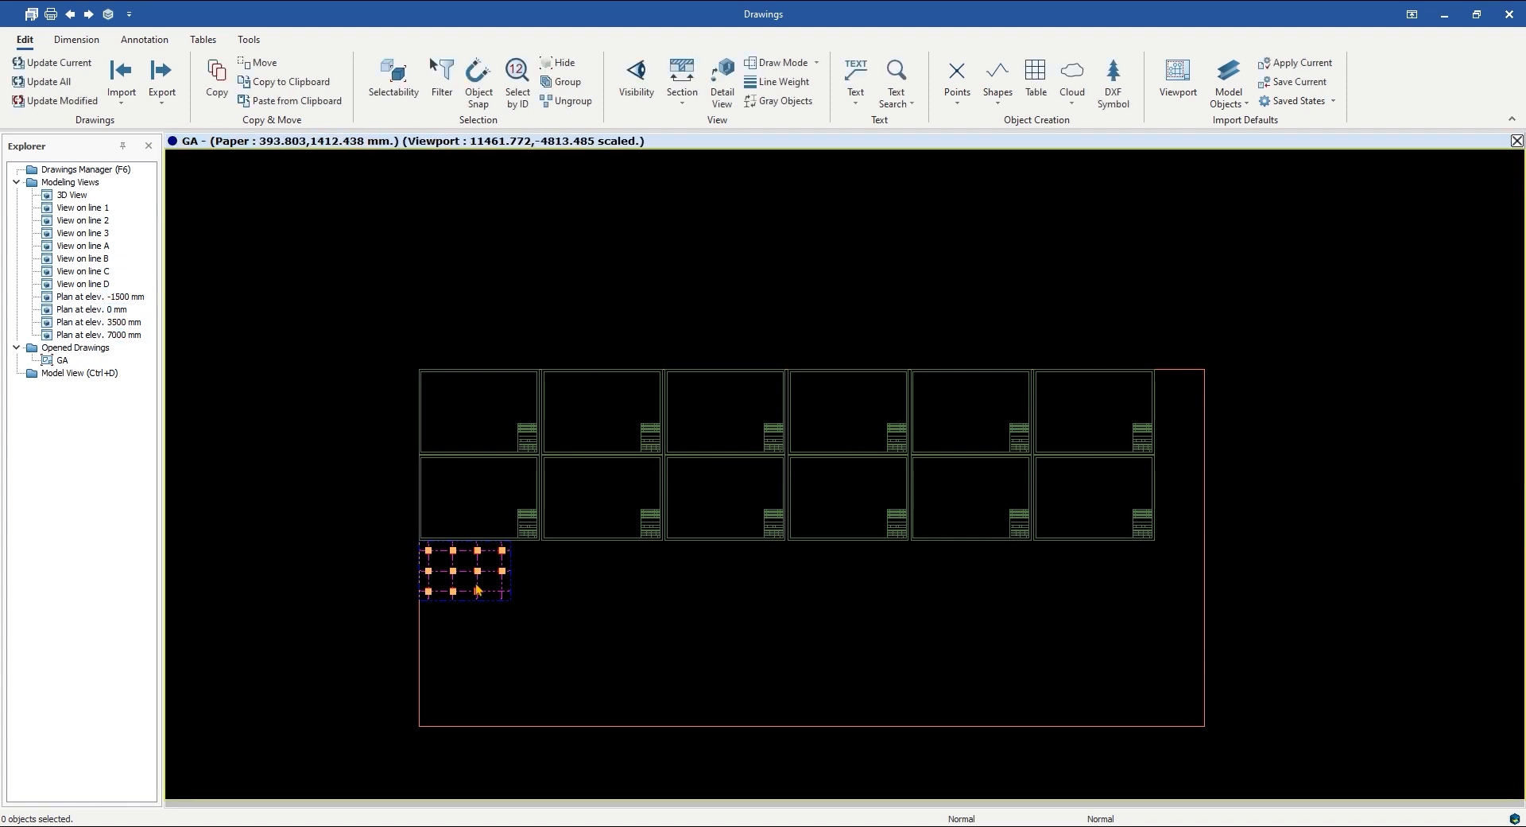
Step: Hide the footing reinforcement in the Plan at elev. -1500 mm viewport through its visibility settings
scroll(478, 589, up, 5)
scroll(498, 535, down, 3)
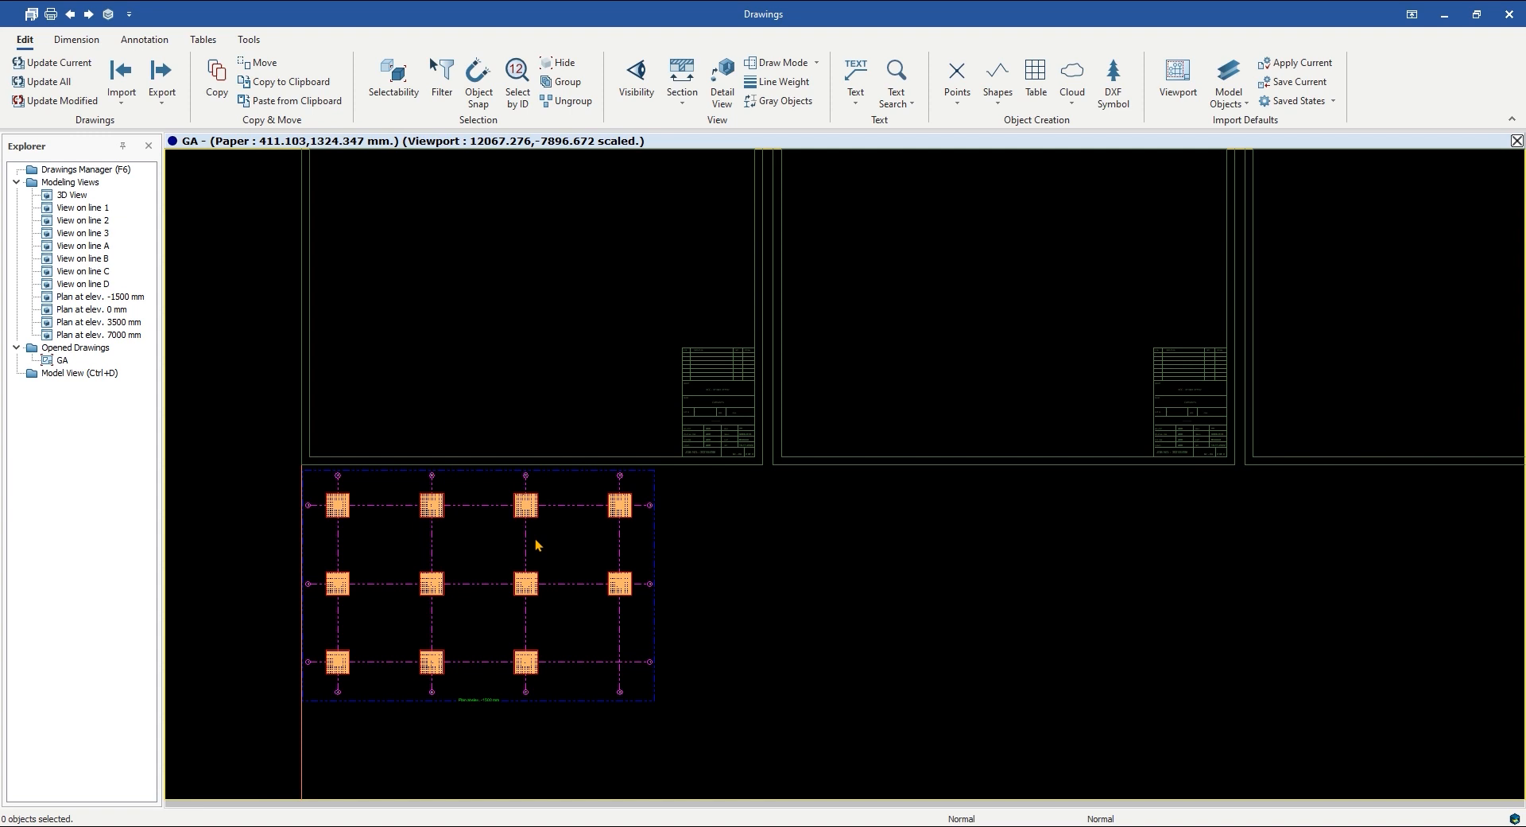
click(582, 553)
double_click(585, 590)
click(531, 256)
click(538, 472)
click(541, 591)
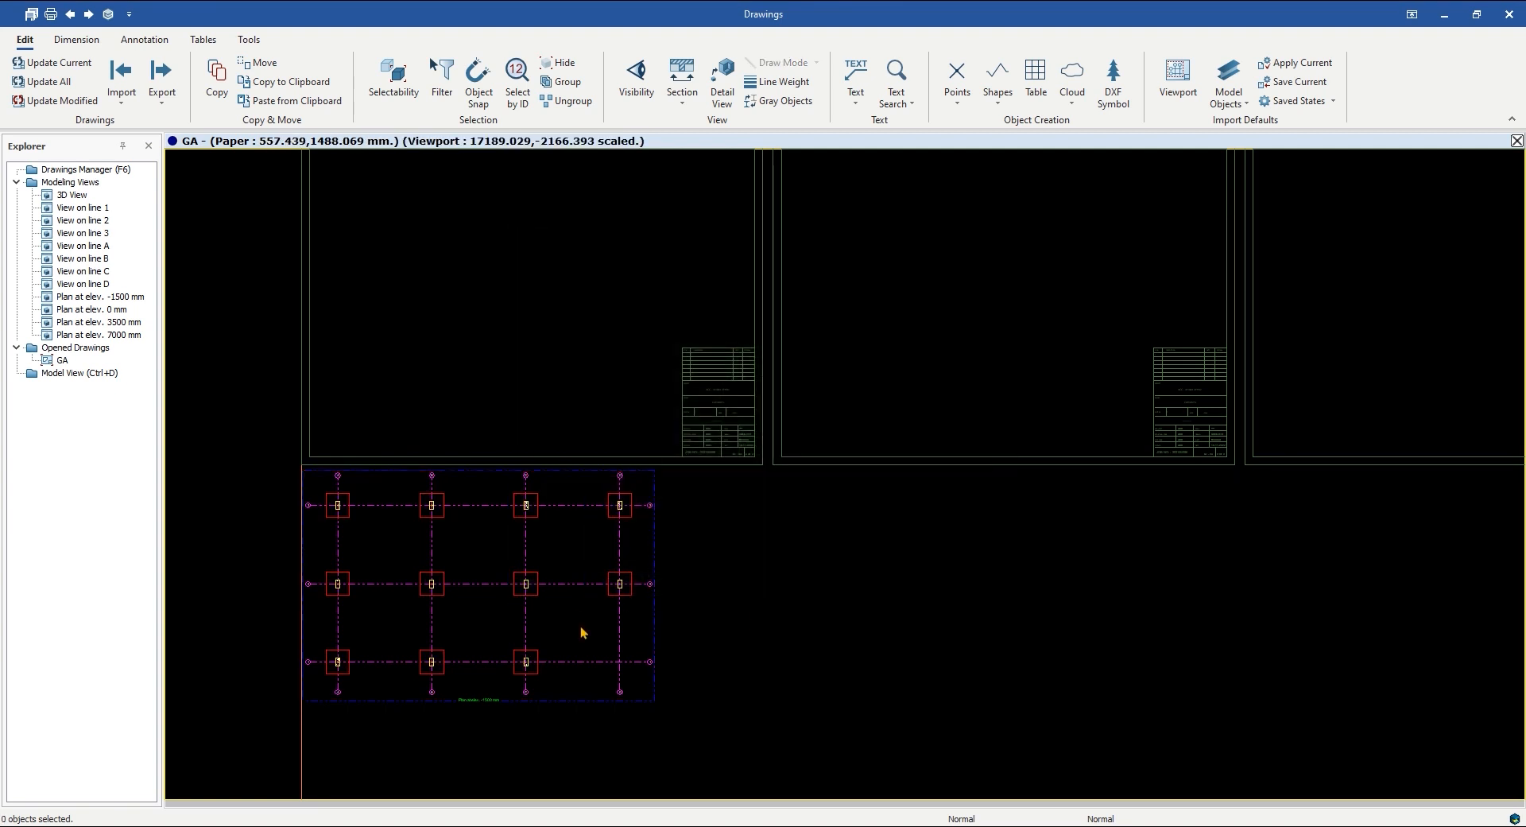
Step: Create viewports for the plans at elev. 0 mm, 3500 mm and 7000 mm
scroll(581, 634, down, 4)
double_click(108, 323)
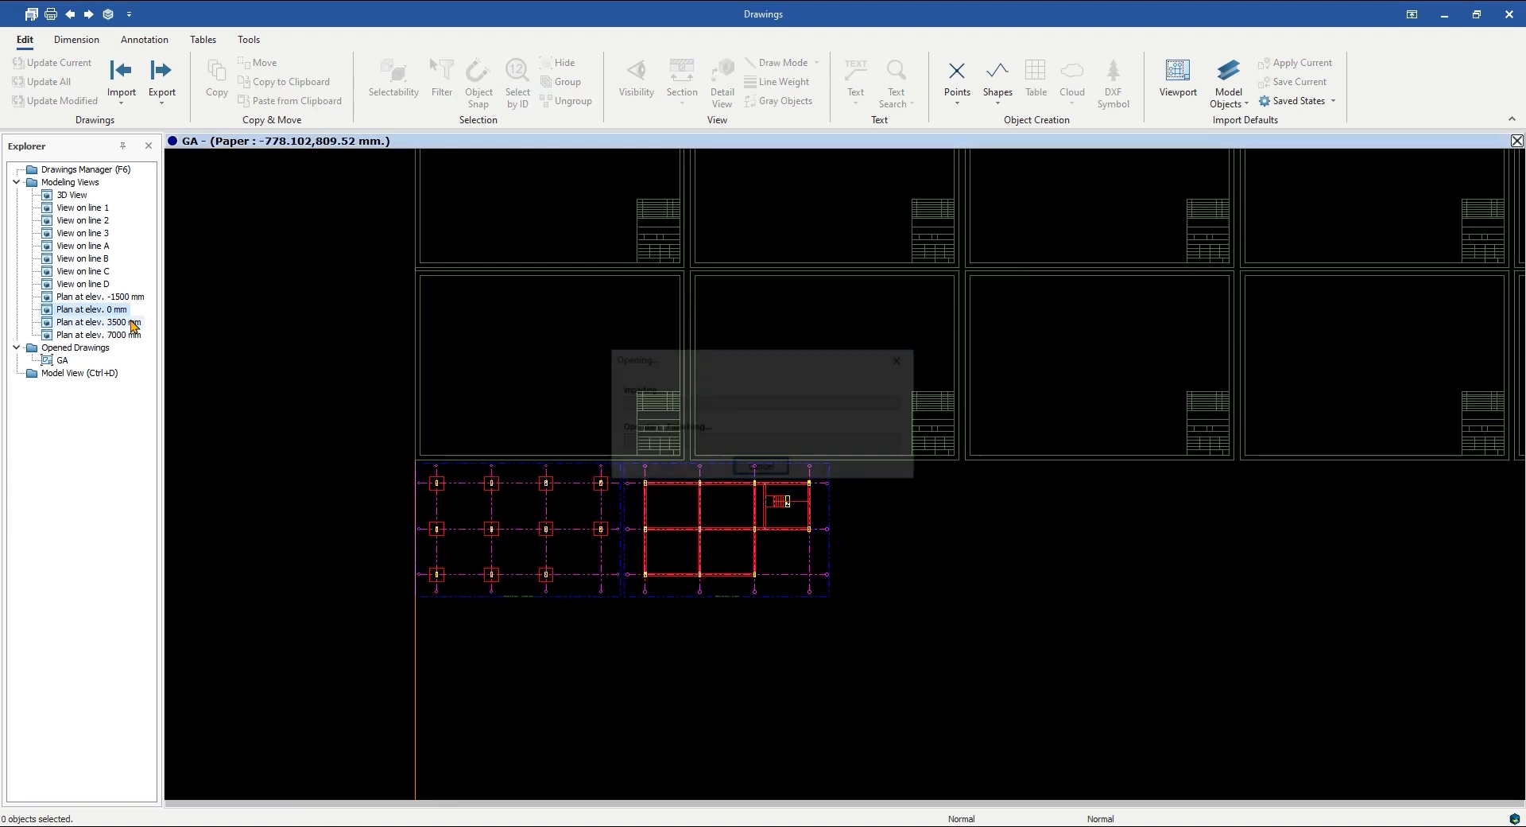
double_click(109, 336)
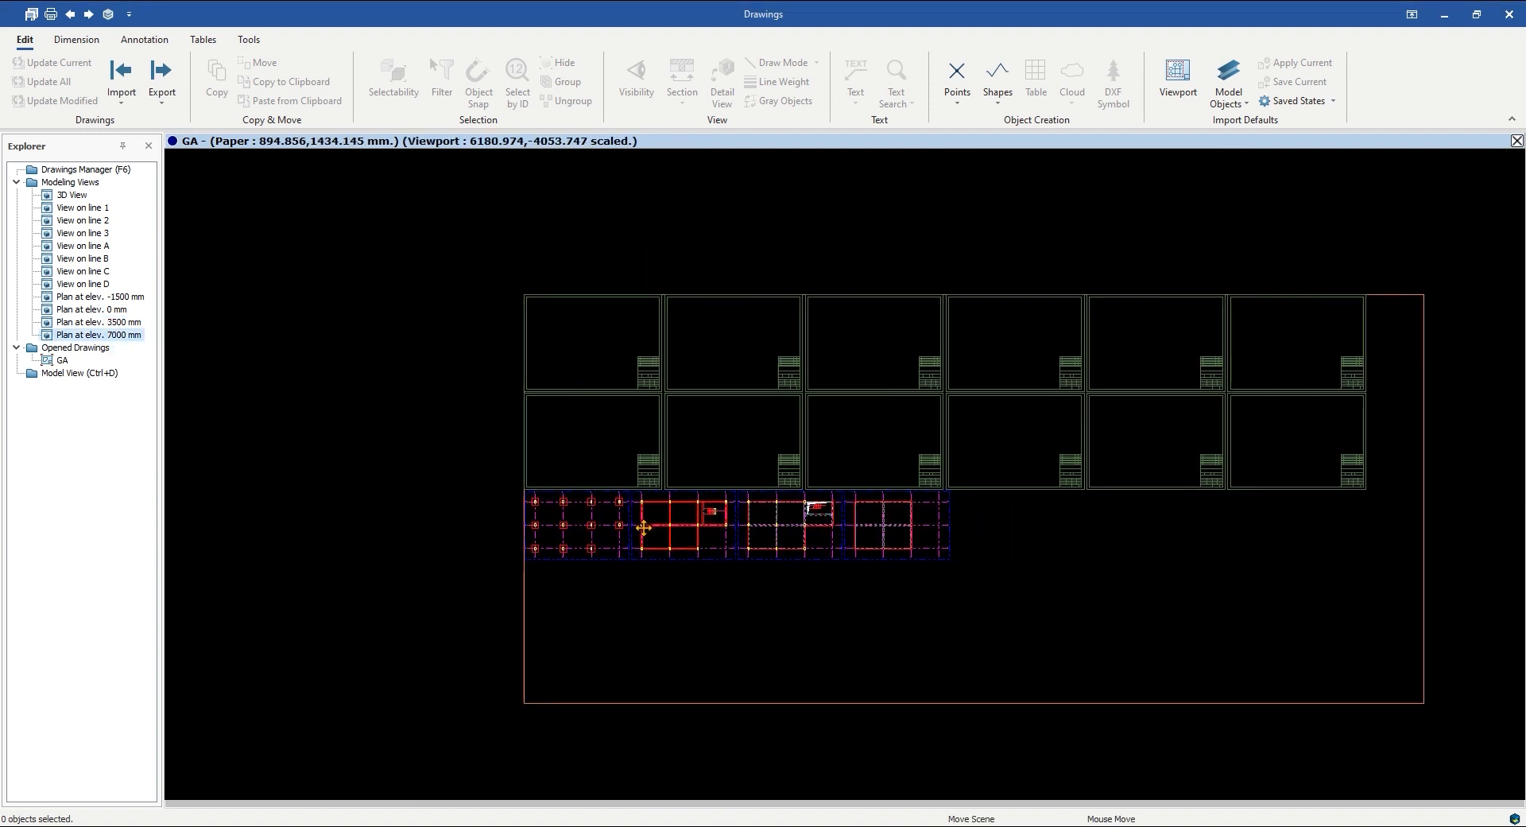
Step: Create viewports for the views on lines 1, 2 and 3
right_click(95, 208)
click(109, 216)
right_click(84, 221)
click(119, 234)
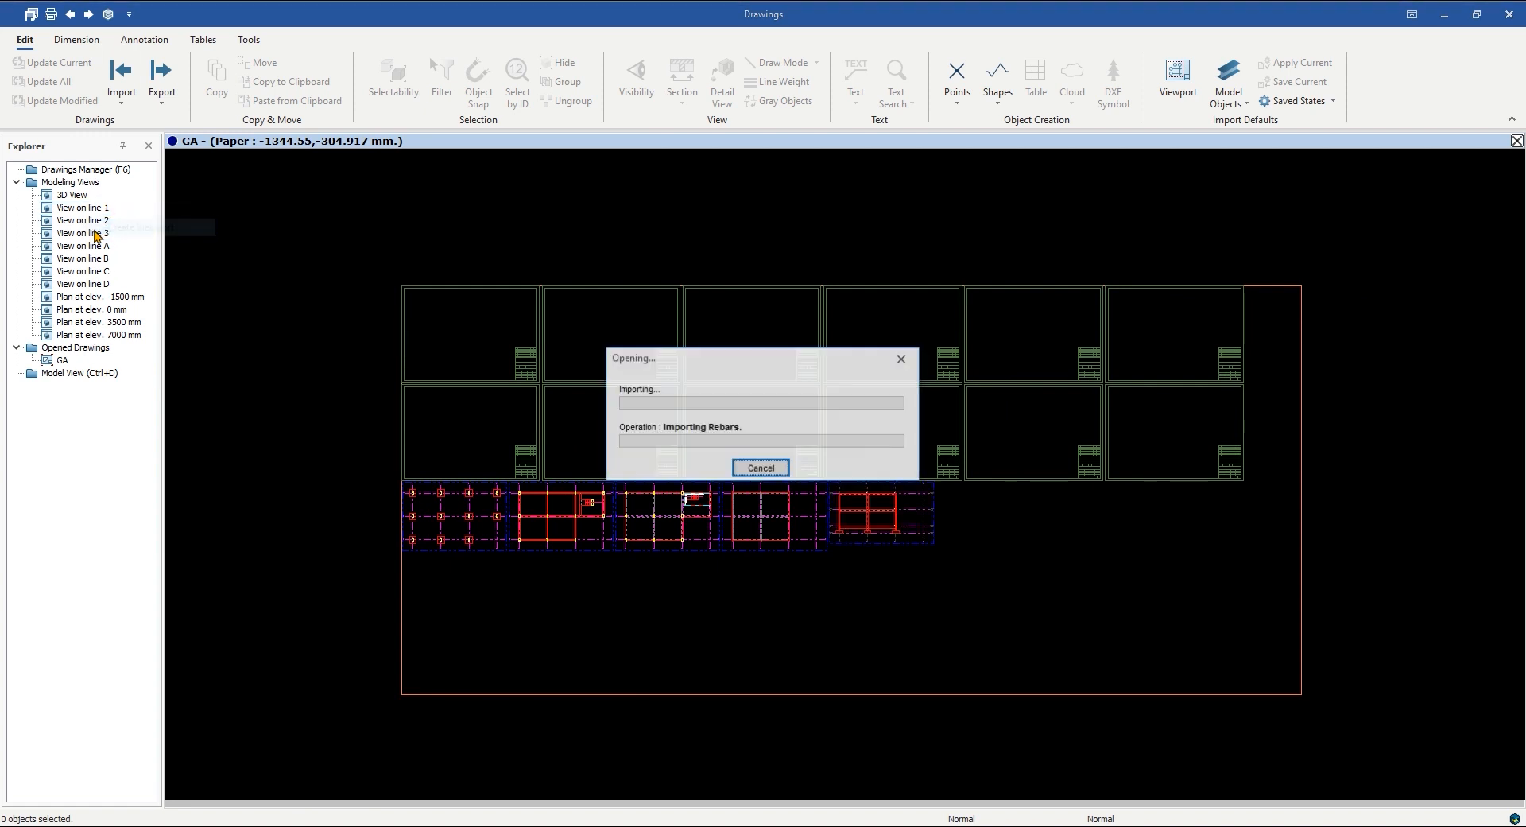
right_click(90, 234)
click(118, 241)
Step: Create viewports for the views on lines A, B, C and D
right_click(86, 247)
click(134, 259)
right_click(88, 259)
click(123, 272)
right_click(115, 277)
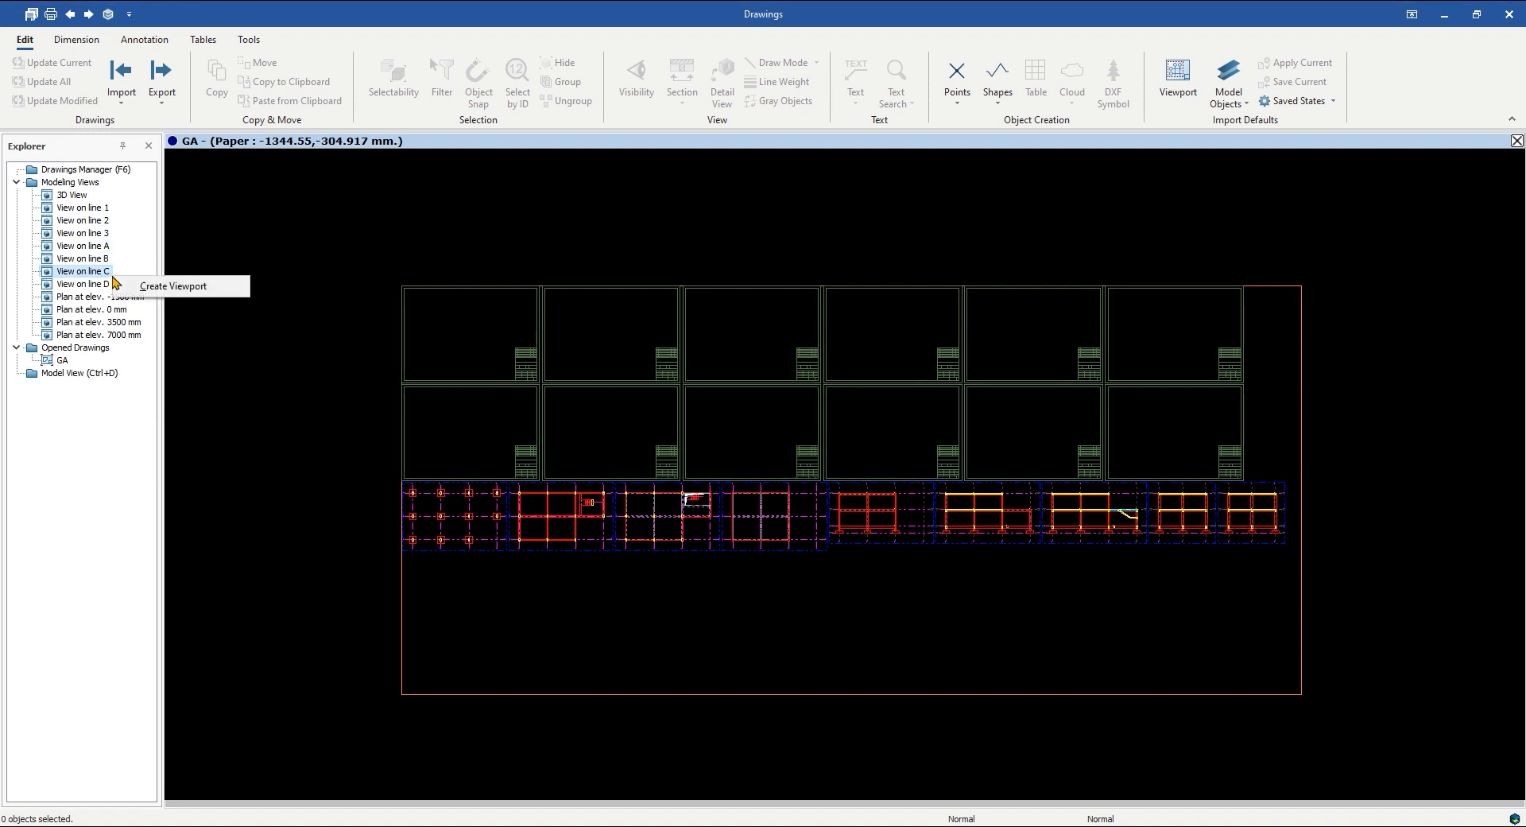
click(143, 287)
right_click(93, 285)
click(139, 294)
Step: Create a viewport of the 3D View in the GA drawing
right_click(75, 196)
click(112, 208)
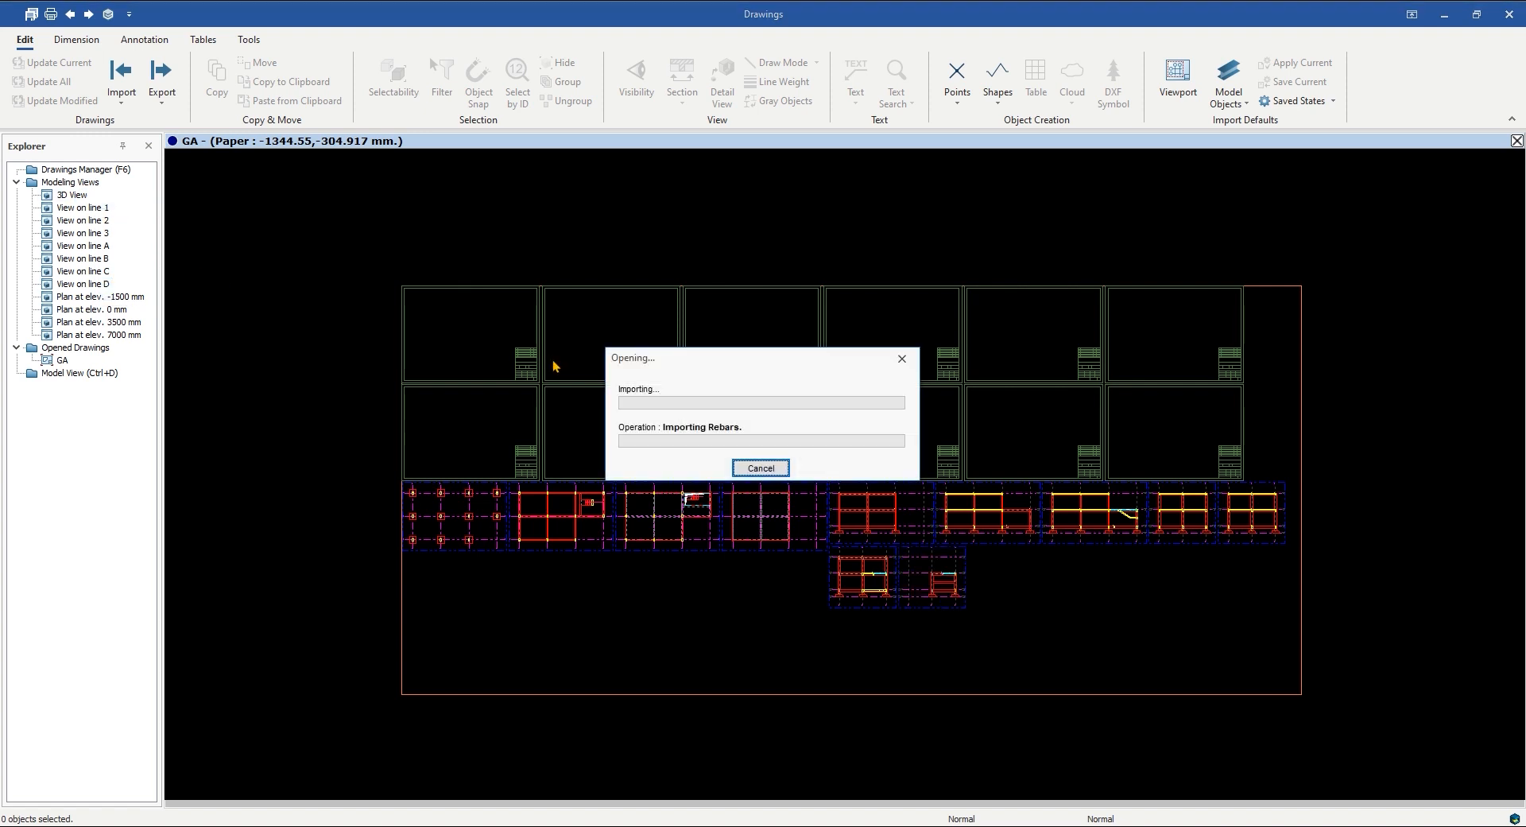
scroll(553, 549, up, 1)
scroll(699, 602, down, 1)
scroll(676, 588, up, 2)
scroll(633, 576, down, 3)
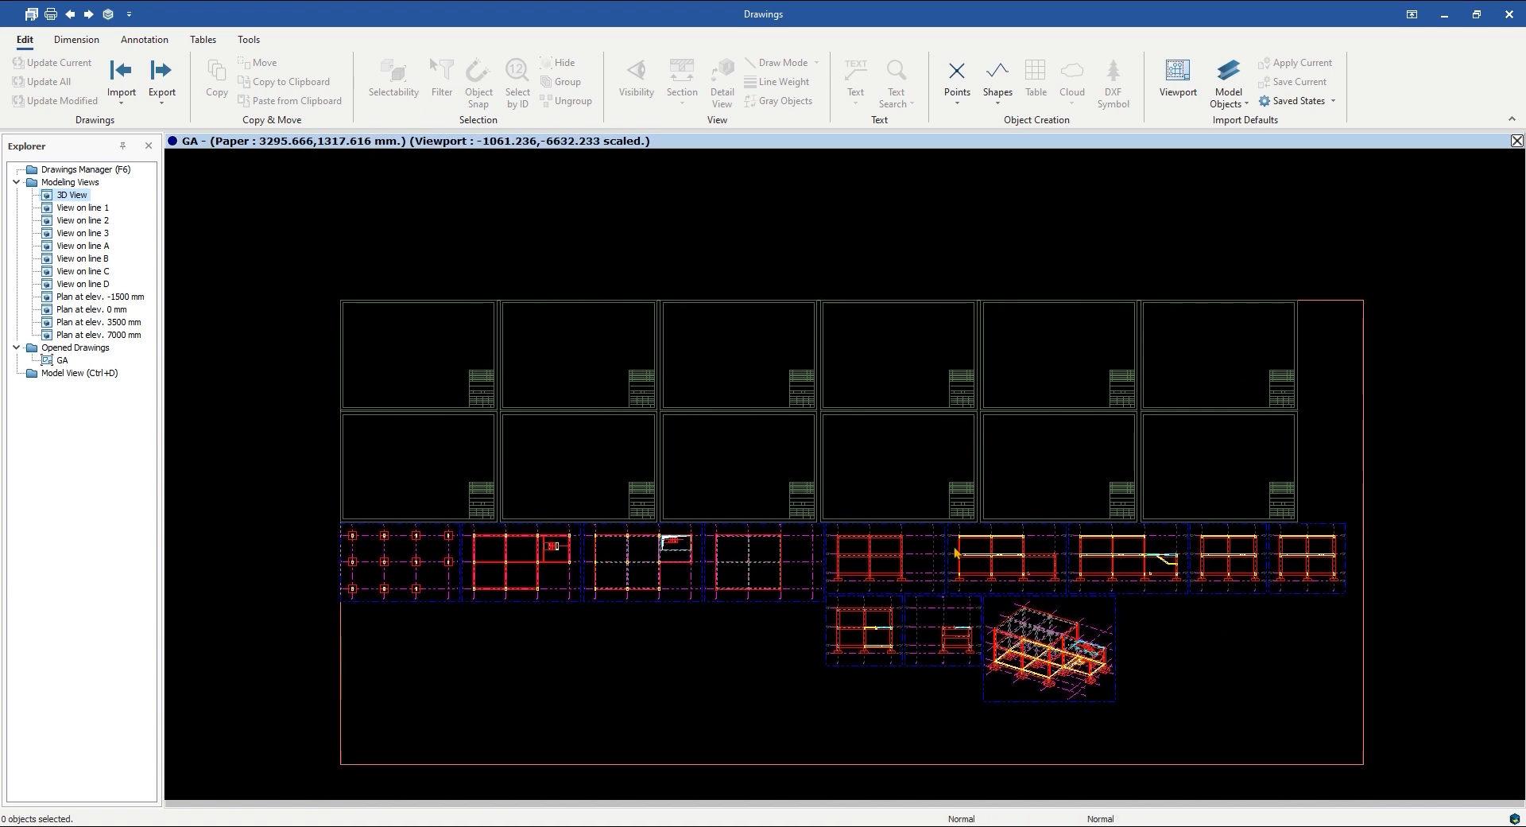
Step: Select all eleven plan and line-view viewports, leaving out the 3D view
scroll(436, 545, up, 1)
click(439, 544)
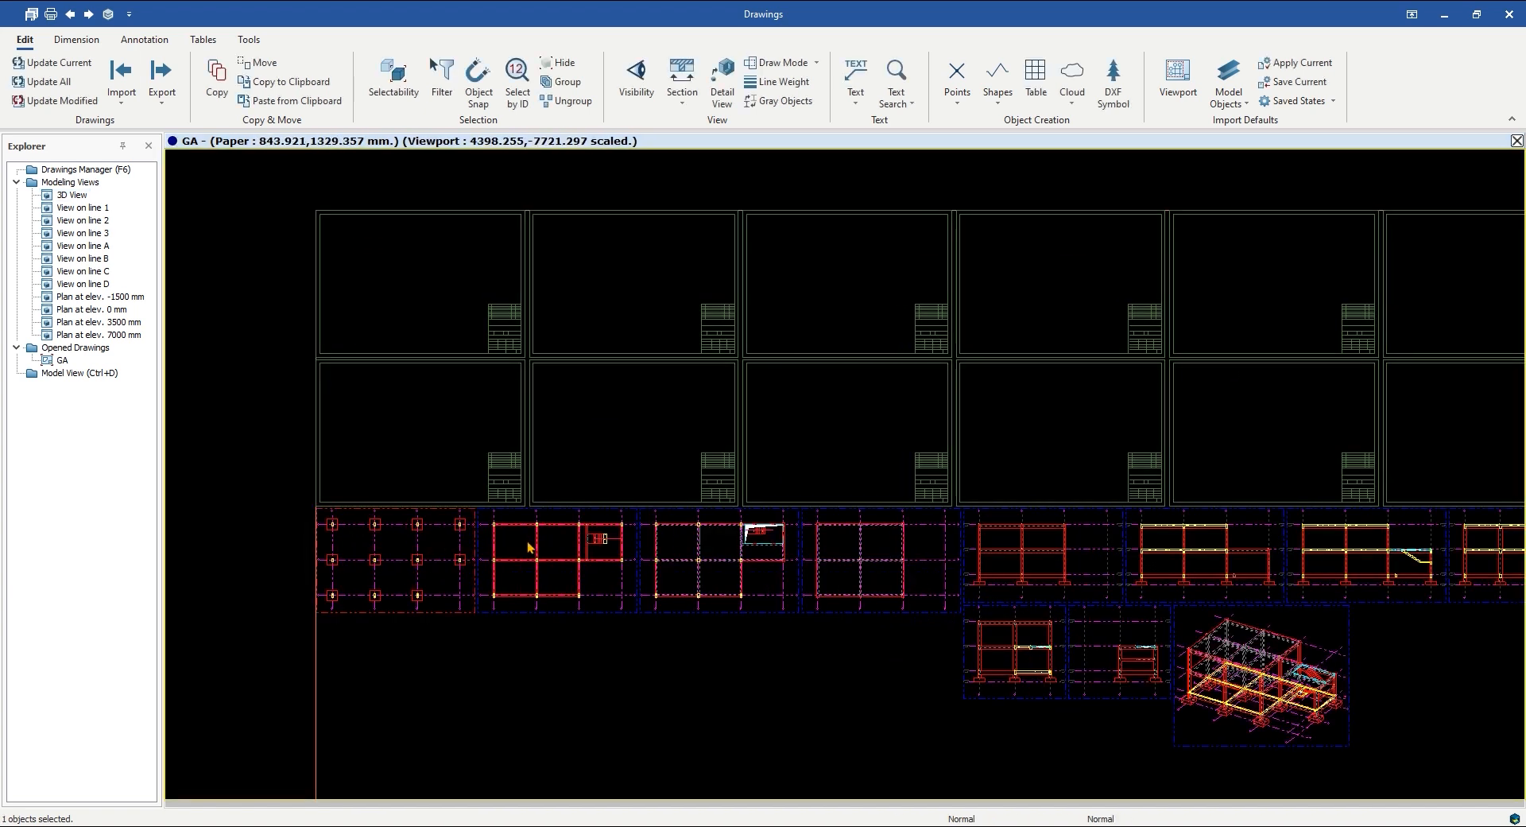
scroll(648, 541, down, 2)
middle_drag(680, 540, 616, 540)
click(1359, 551)
mouse_move(1318, 561)
mouse_down()
mouse_move(507, 561)
mouse_move(584, 534)
mouse_up()
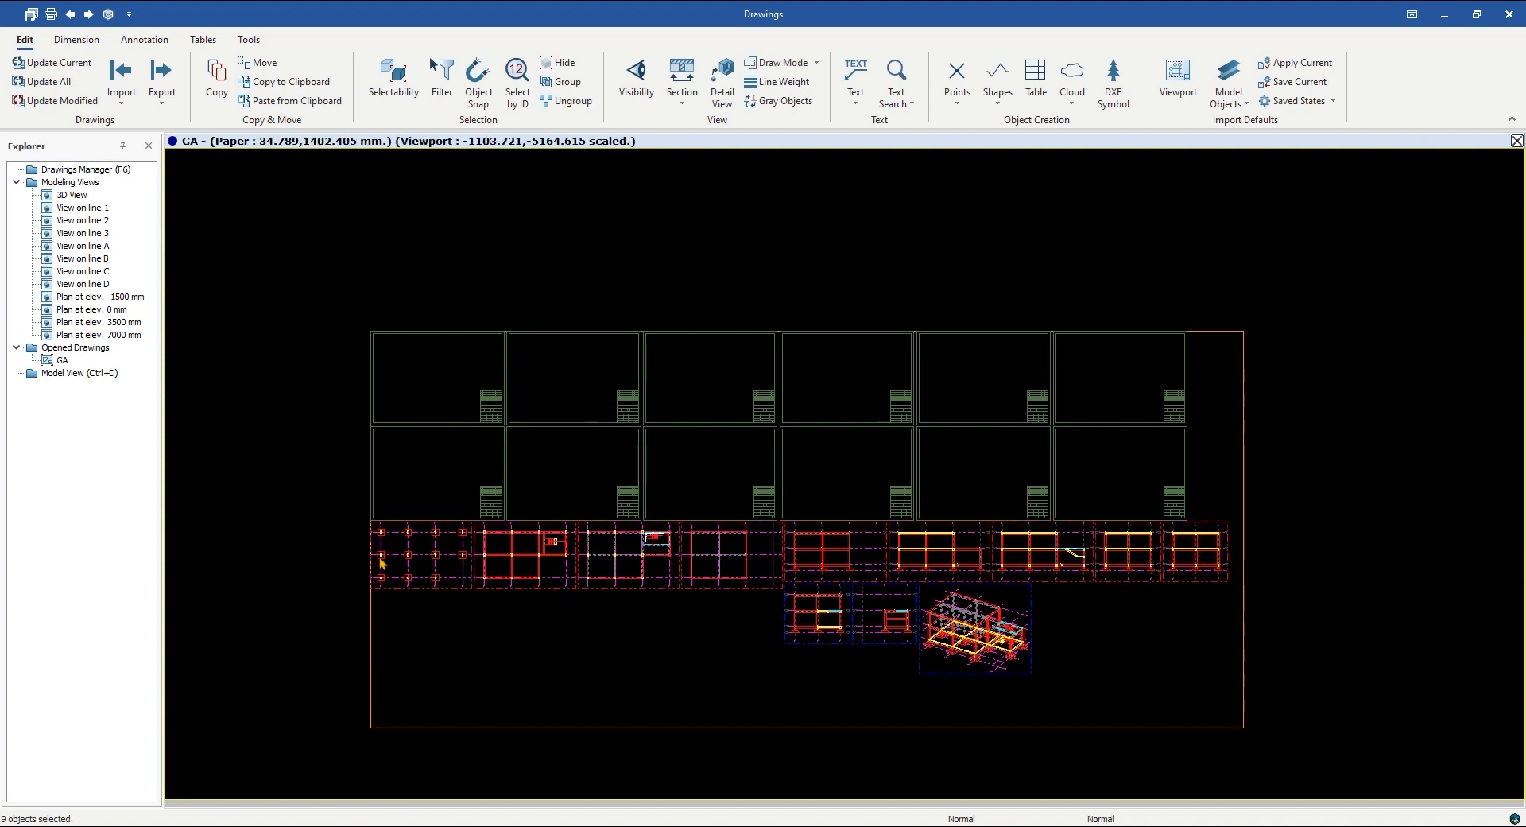
scroll(890, 666, up, 3)
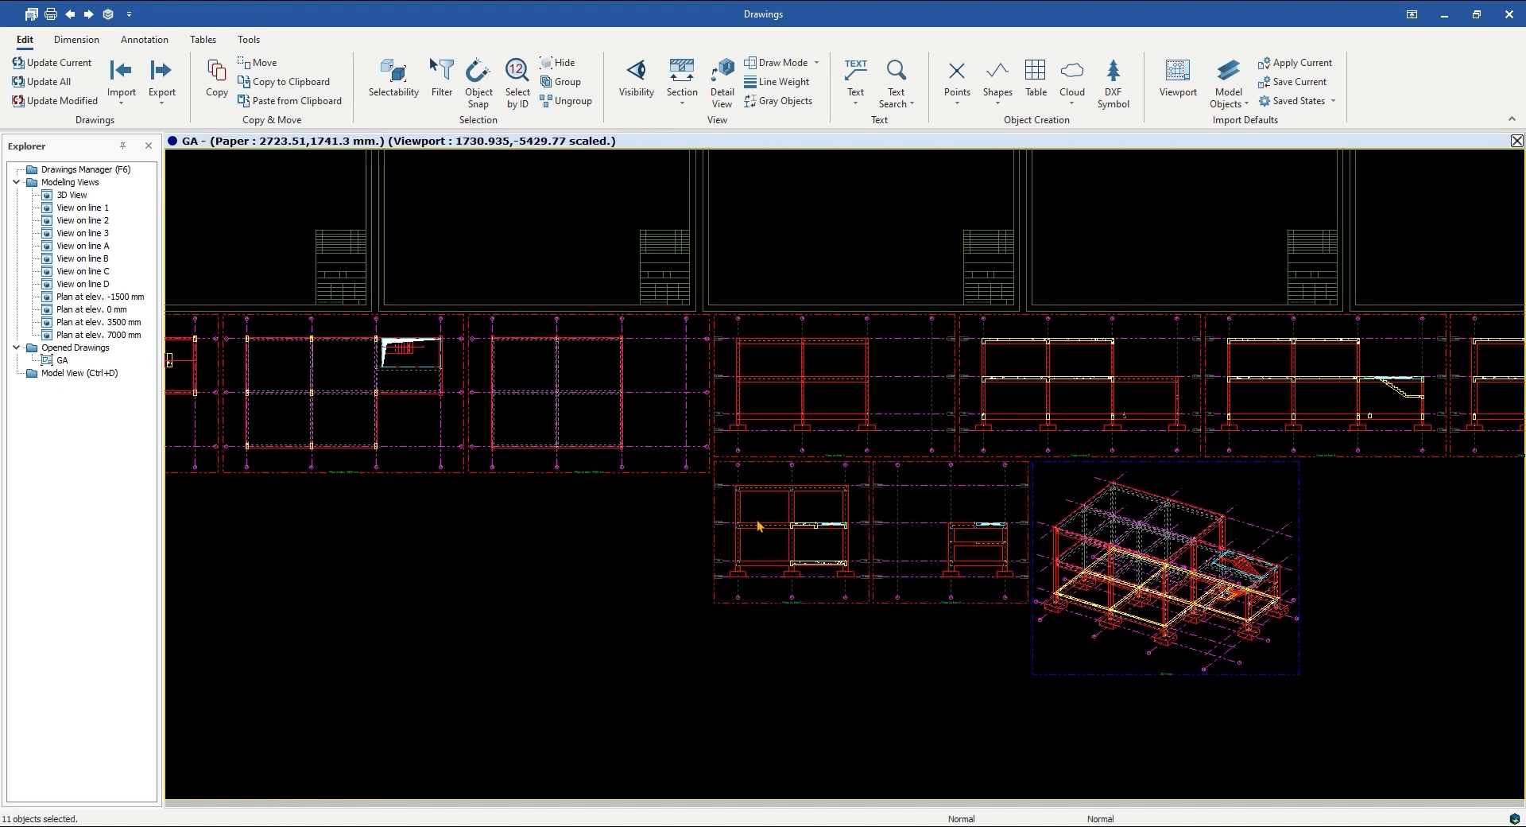
Step: Look over the selected plan and line-view viewports to examine their formwork and grid lines
scroll(1124, 511, down, 2)
scroll(1276, 486, up, 3)
scroll(1275, 486, down, 2)
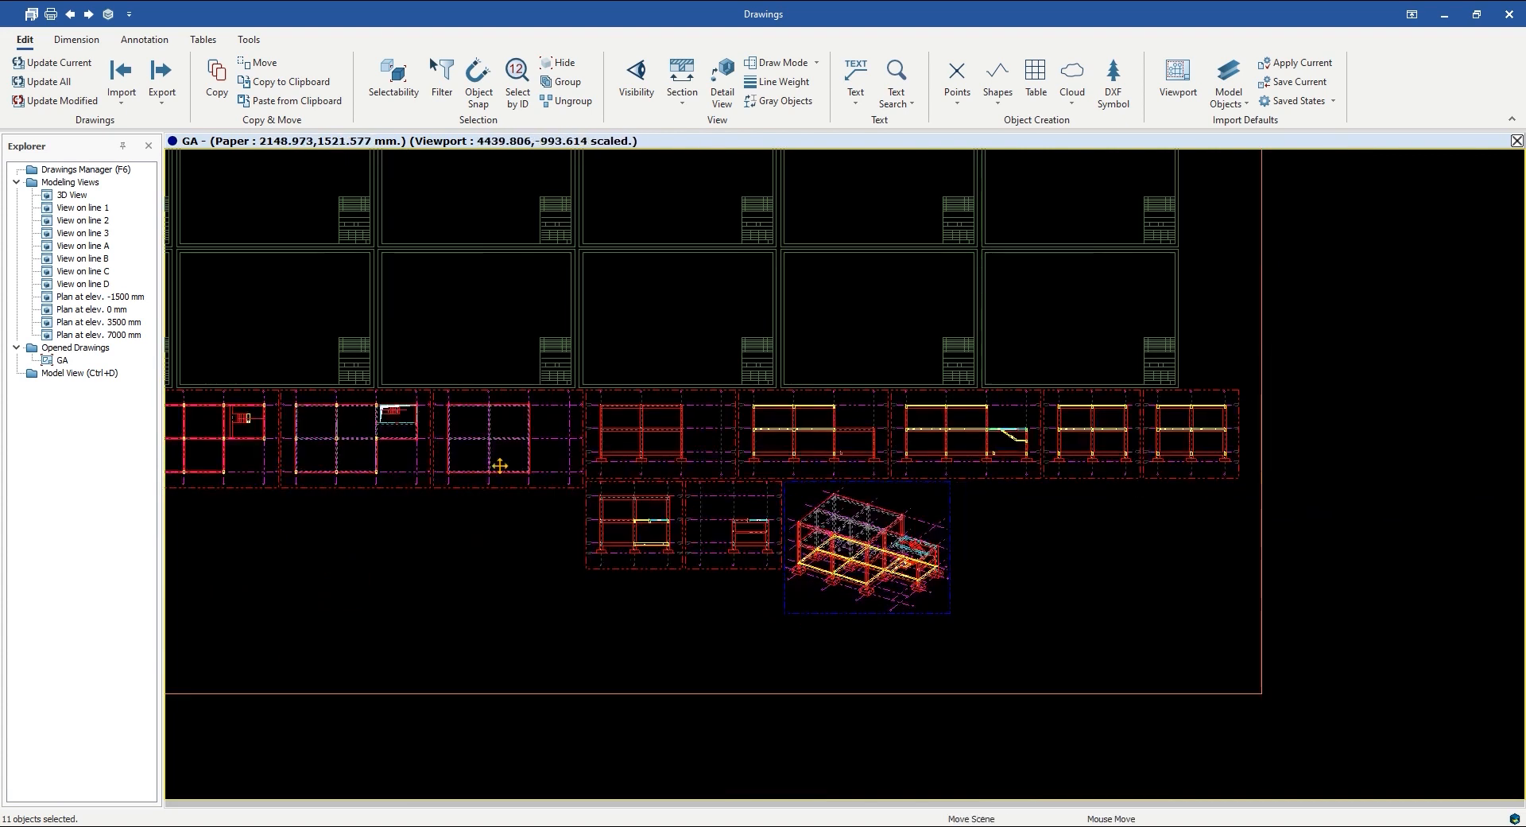
scroll(477, 476, up, 2)
scroll(890, 466, down, 4)
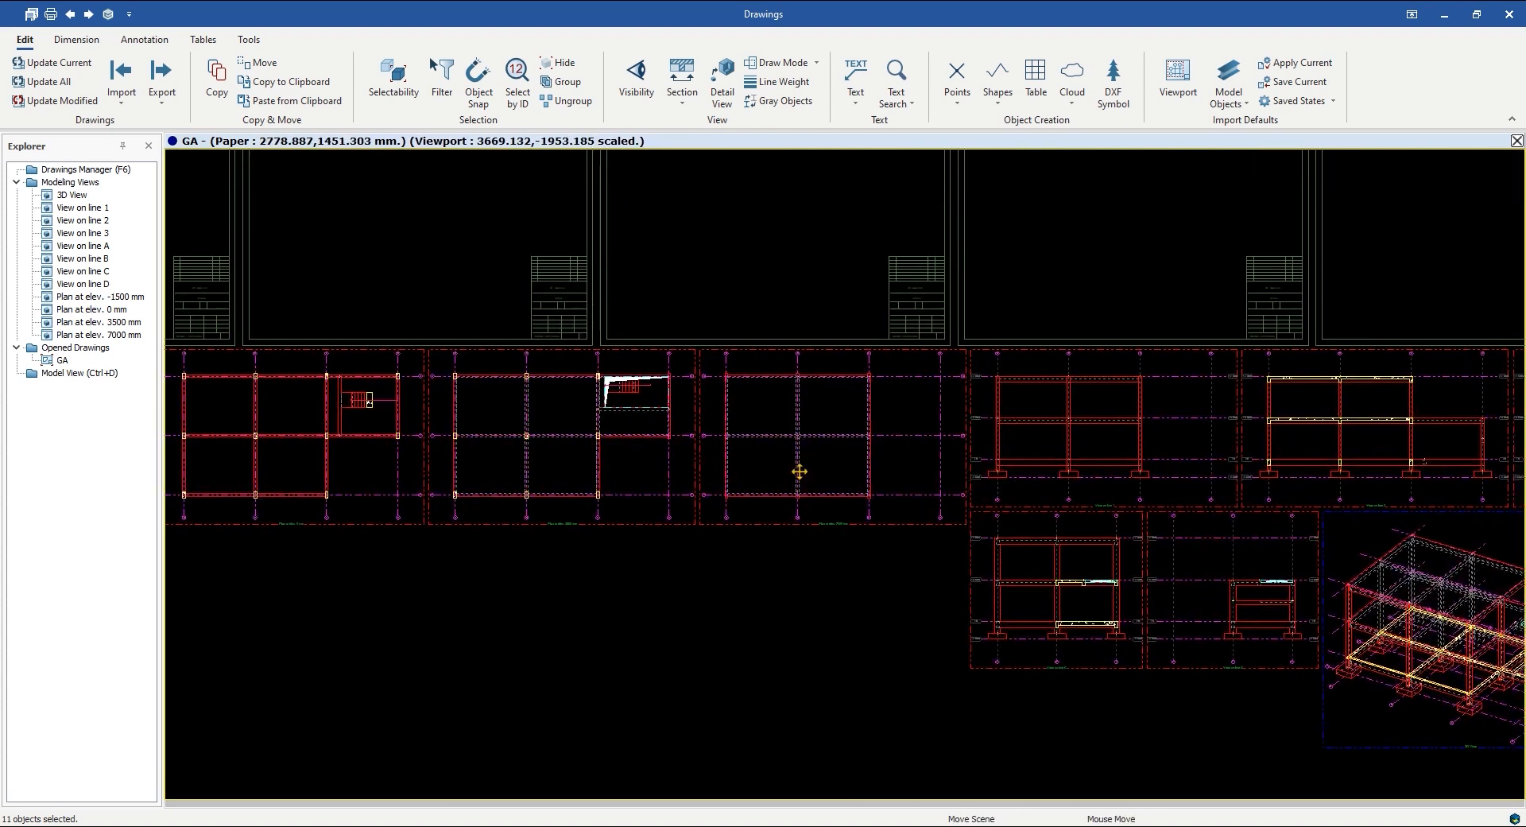
middle_drag(575, 481, 692, 497)
scroll(710, 480, down, 1)
scroll(278, 479, up, 5)
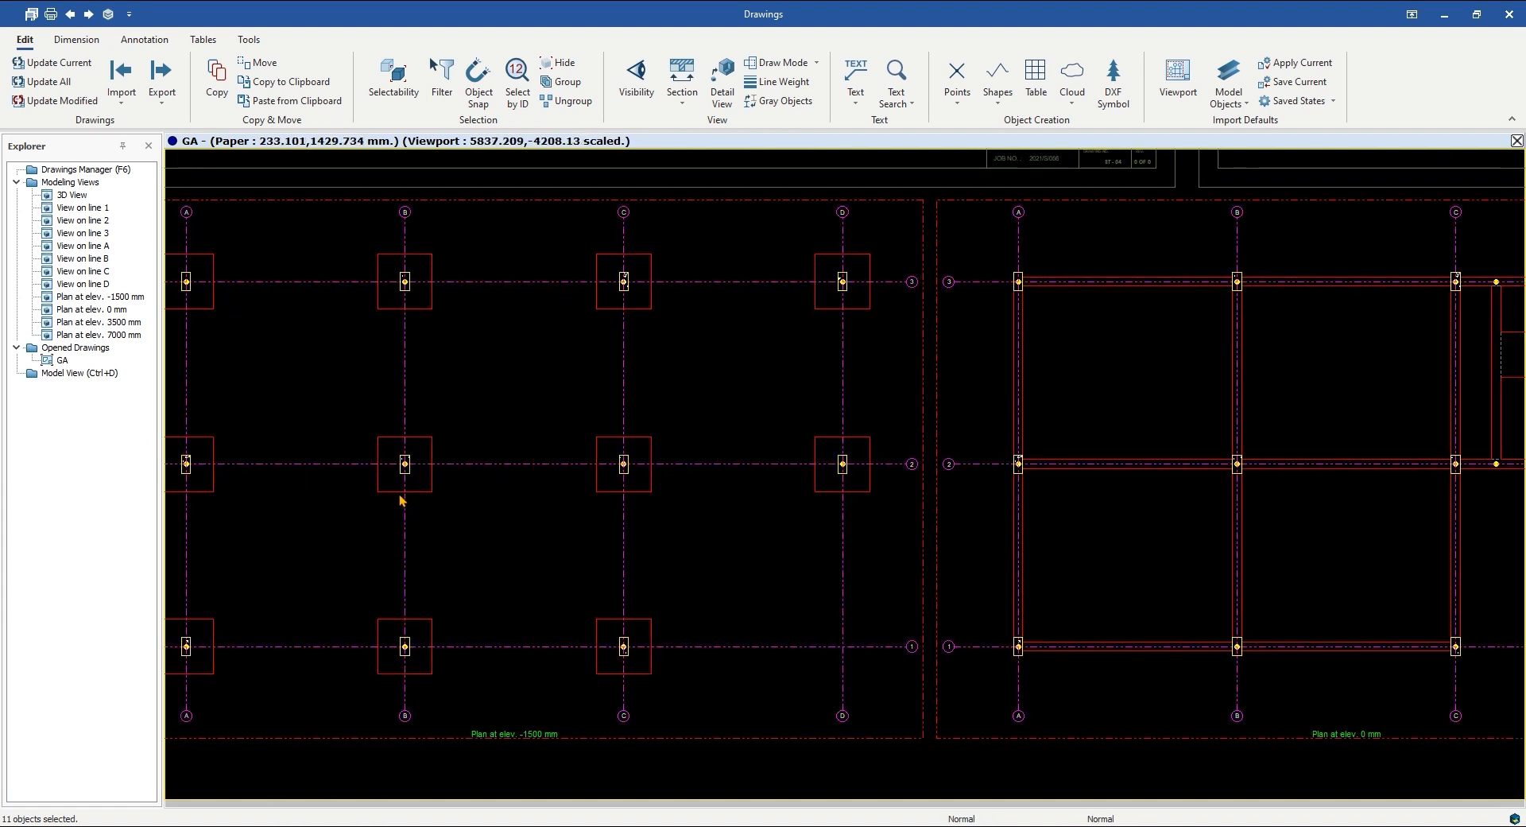
middle_drag(870, 491, 287, 477)
scroll(837, 479, down, 8)
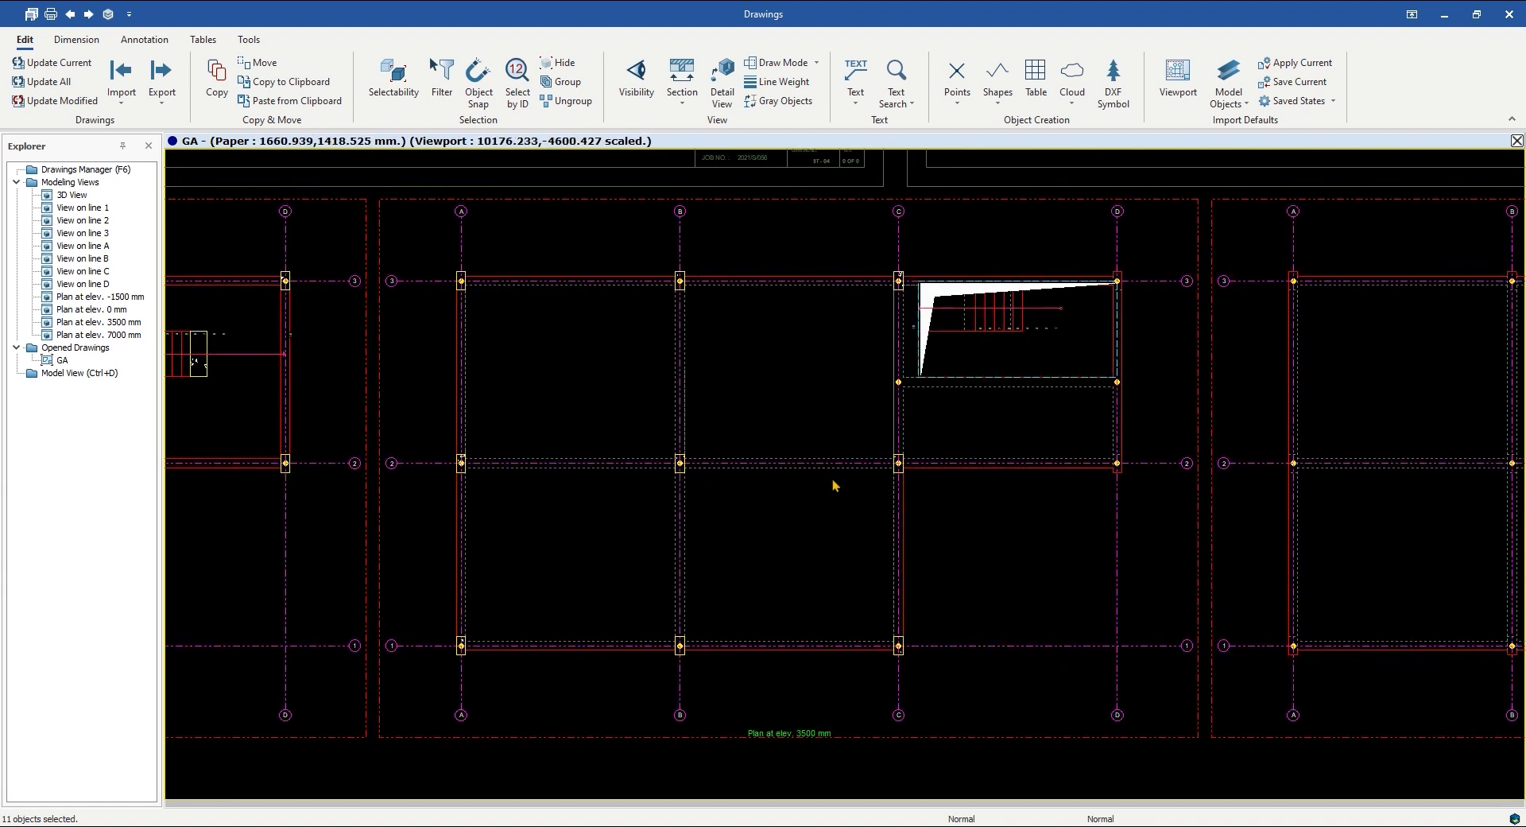
Step: Automatically place assembly annotations in the selected plan and line-view viewports
middle_drag(684, 486, 767, 485)
click(144, 39)
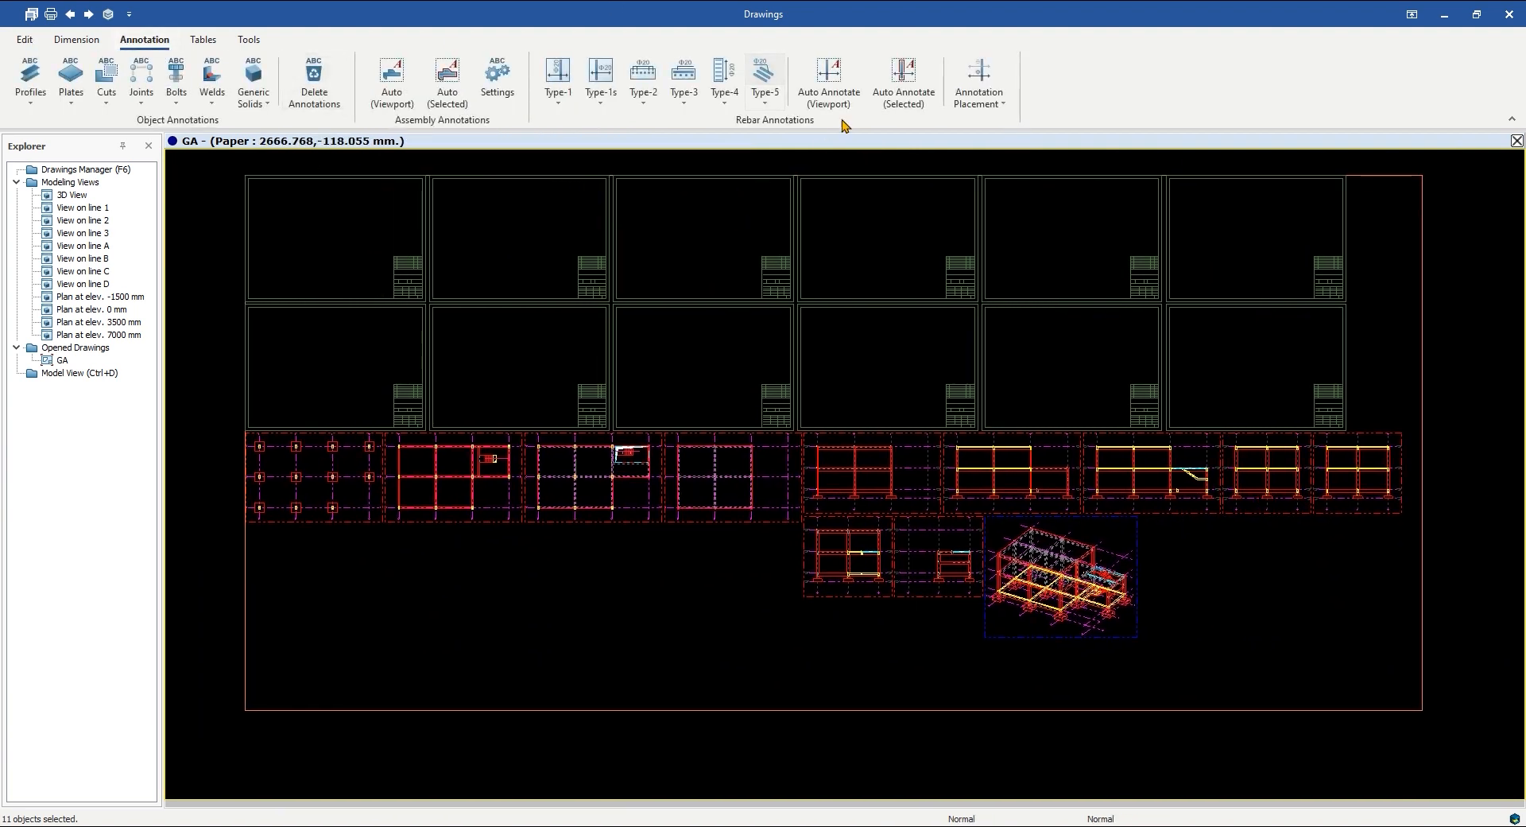
click(392, 80)
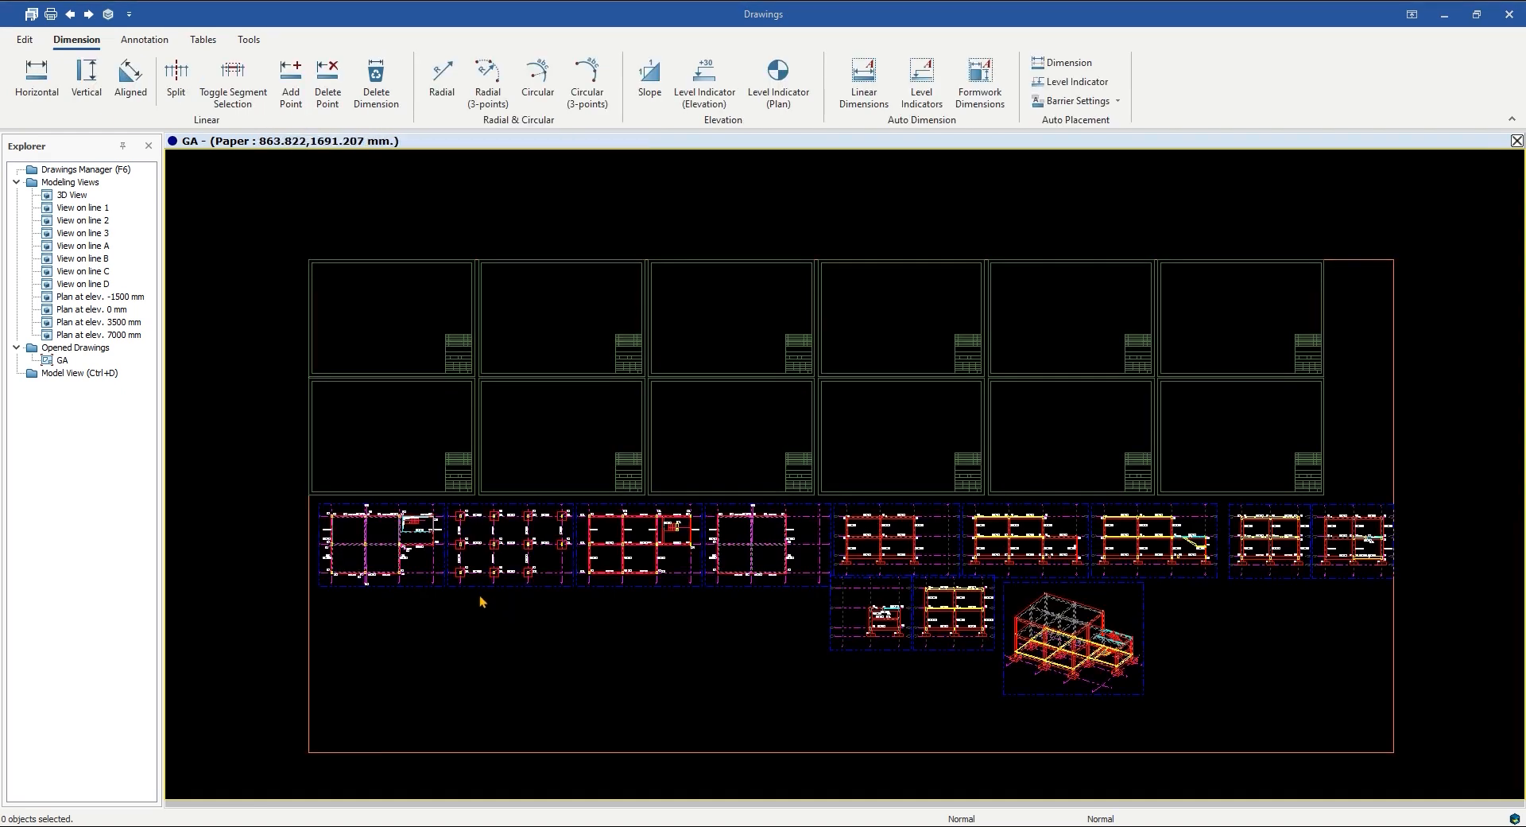
Step: Examine the beam, column and slab annotations on the Plan at elev. 3500 mm
scroll(479, 595, up, 5)
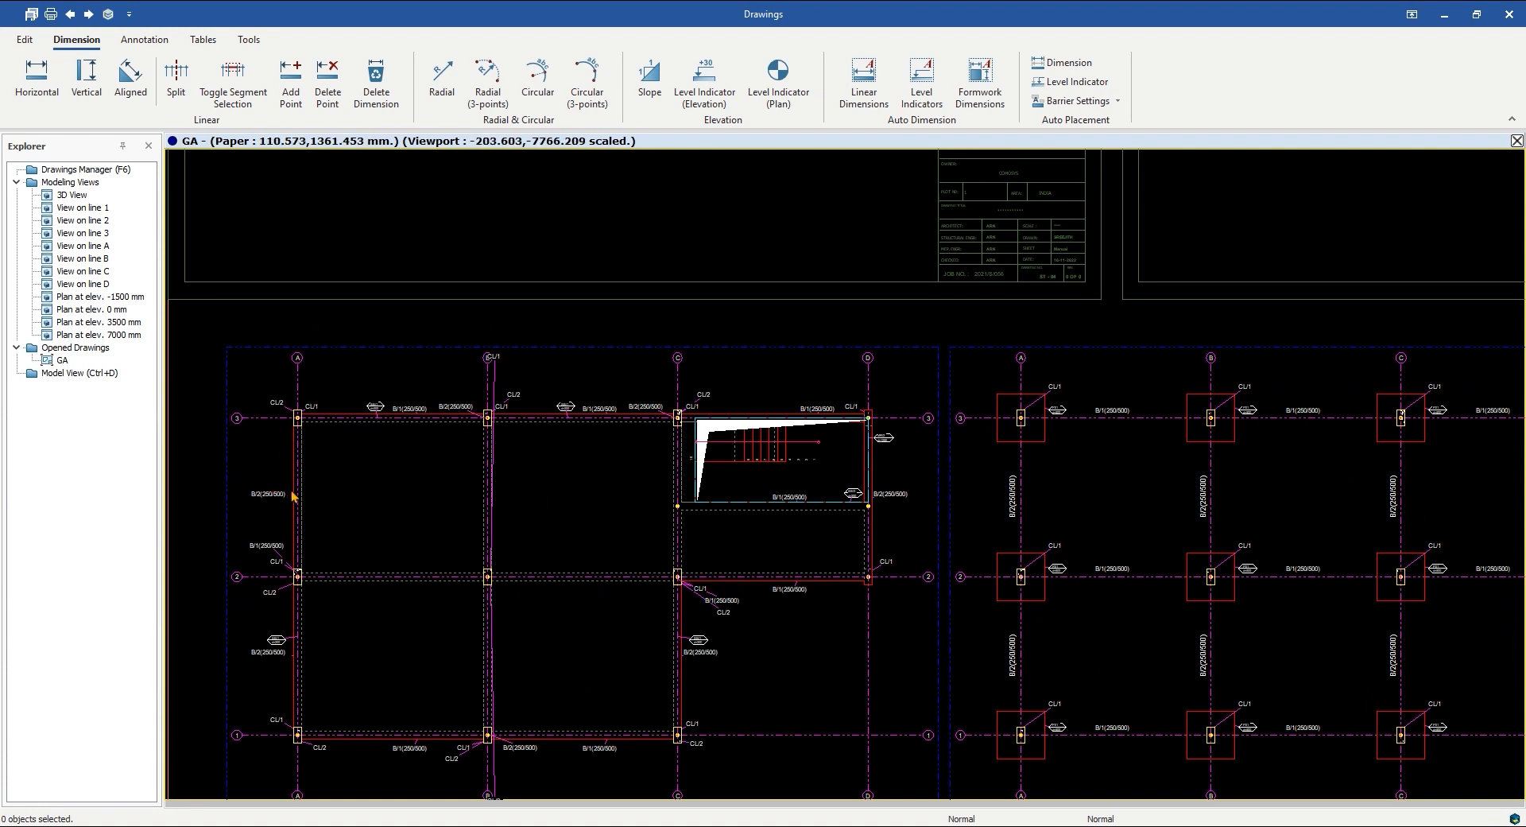
scroll(293, 496, up, 2)
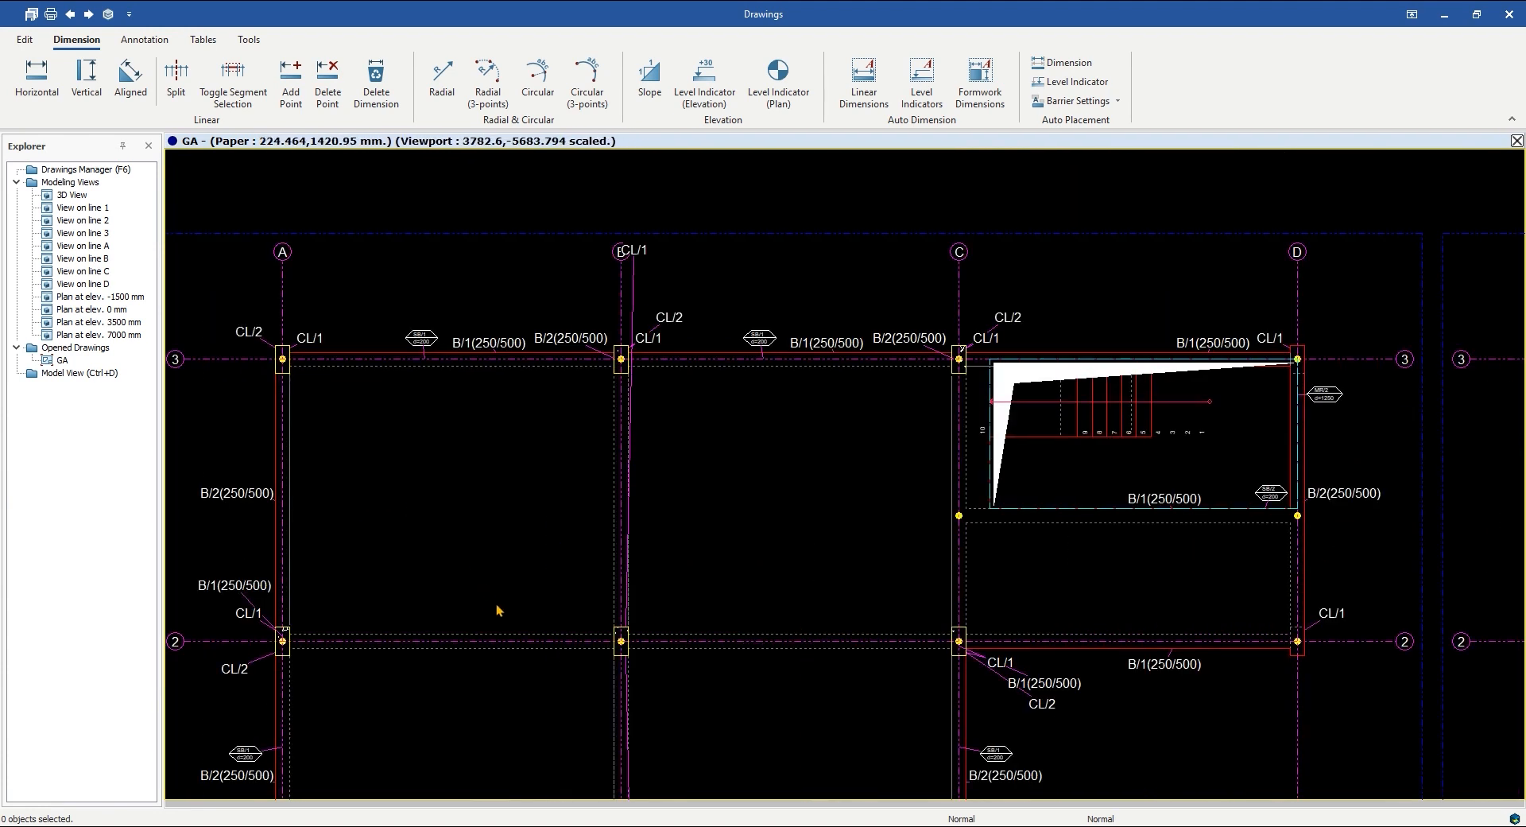
middle_drag(781, 739, 777, 455)
mouse_move(966, 658)
middle_down()
mouse_move(590, 742)
mouse_move(575, 775)
middle_up()
scroll(716, 492, up, 1)
scroll(714, 498, down, 1)
scroll(699, 506, down, 6)
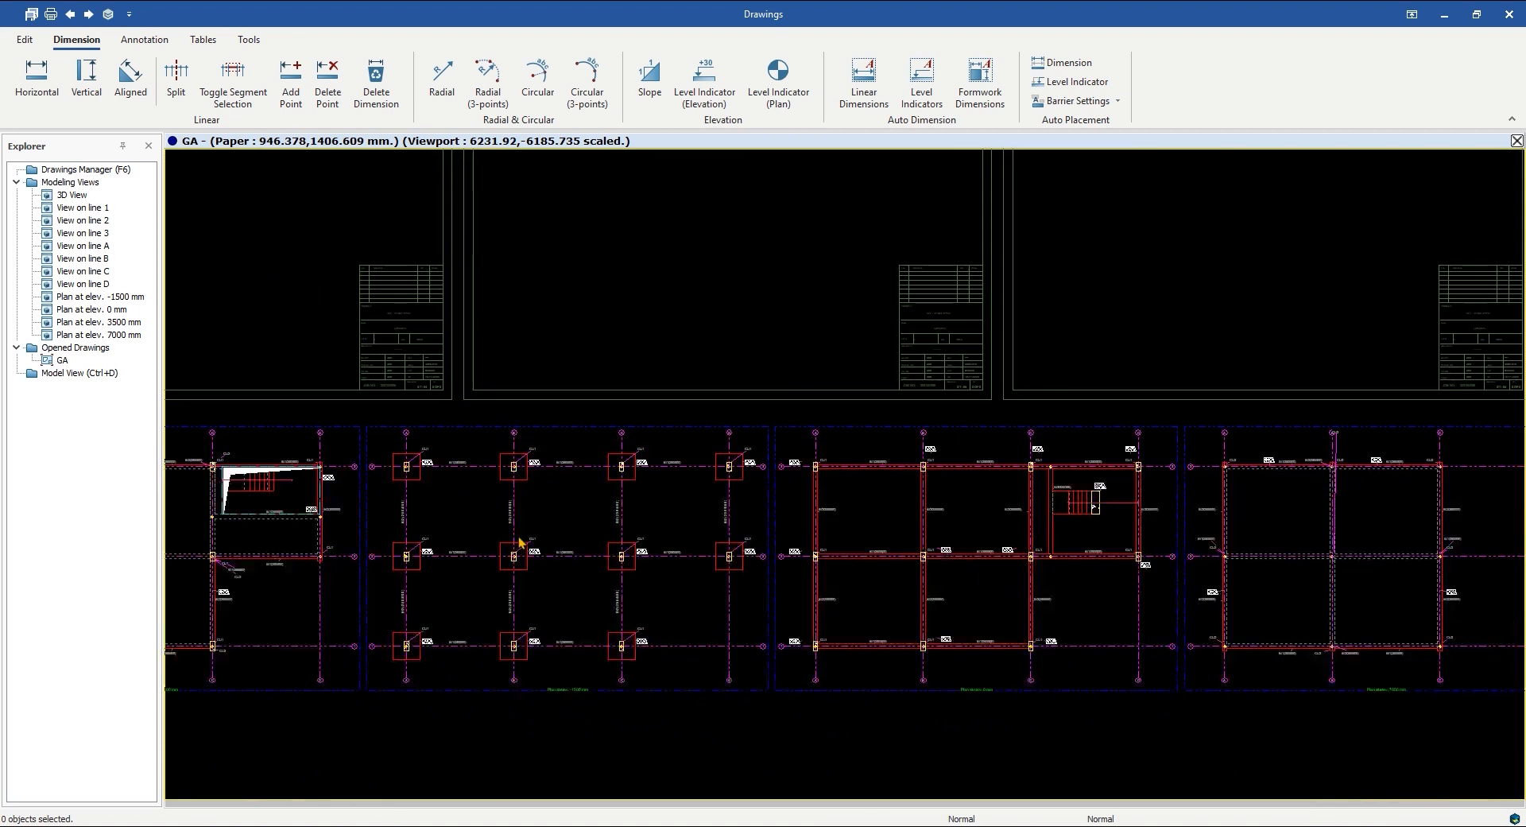
Step: Examine the member annotations on the plans at elev. -1500 mm, 0 mm and 7000 mm
scroll(520, 543, up, 2)
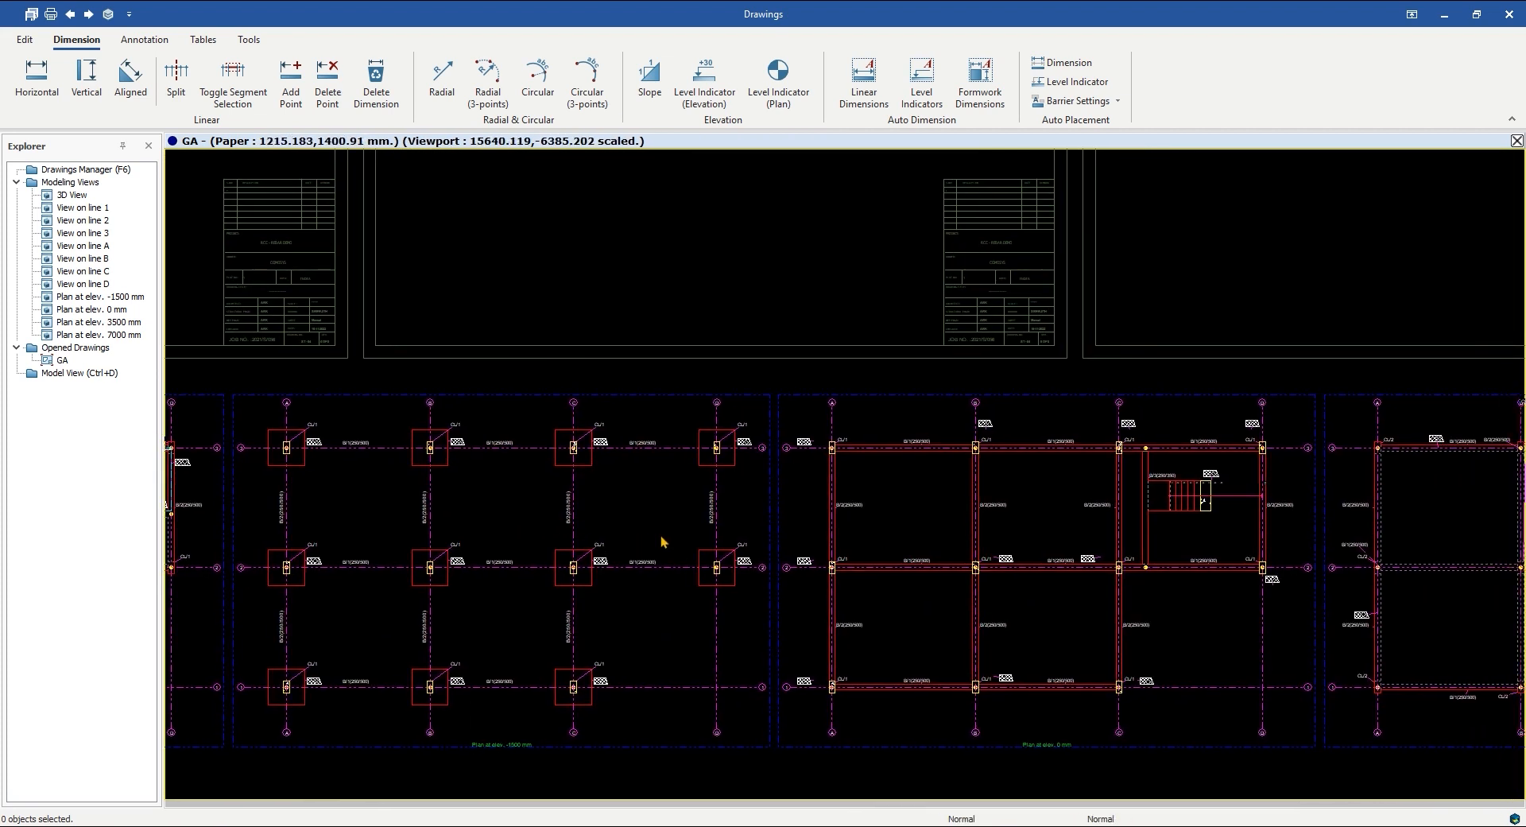
scroll(662, 541, down, 1)
middle_drag(672, 536, 279, 540)
middle_drag(790, 535, 557, 549)
drag(782, 540, 491, 547)
scroll(645, 543, down, 2)
mouse_move(795, 543)
middle_down()
mouse_move(492, 542)
mouse_move(599, 542)
mouse_move(527, 544)
middle_up()
middle_drag(753, 546, 580, 547)
middle_drag(830, 553, 722, 553)
Step: Examine the member annotations in the views on the grid lines and check the 3D view
scroll(902, 560, up, 4)
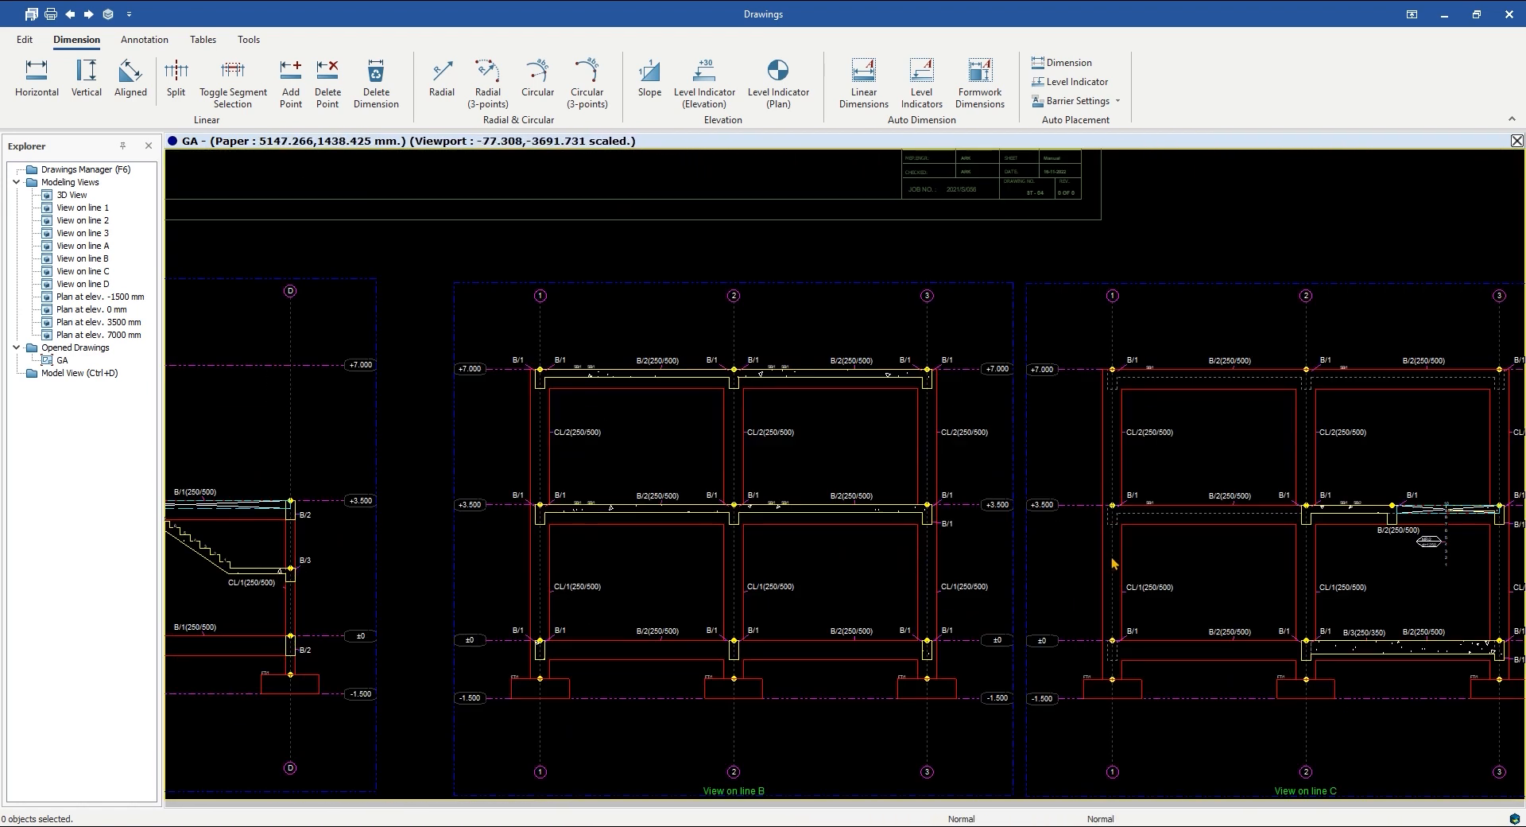
middle_drag(572, 548, 1289, 555)
scroll(546, 544, up, 2)
middle_drag(565, 546, 904, 547)
scroll(906, 552, down, 2)
scroll(909, 607, down, 3)
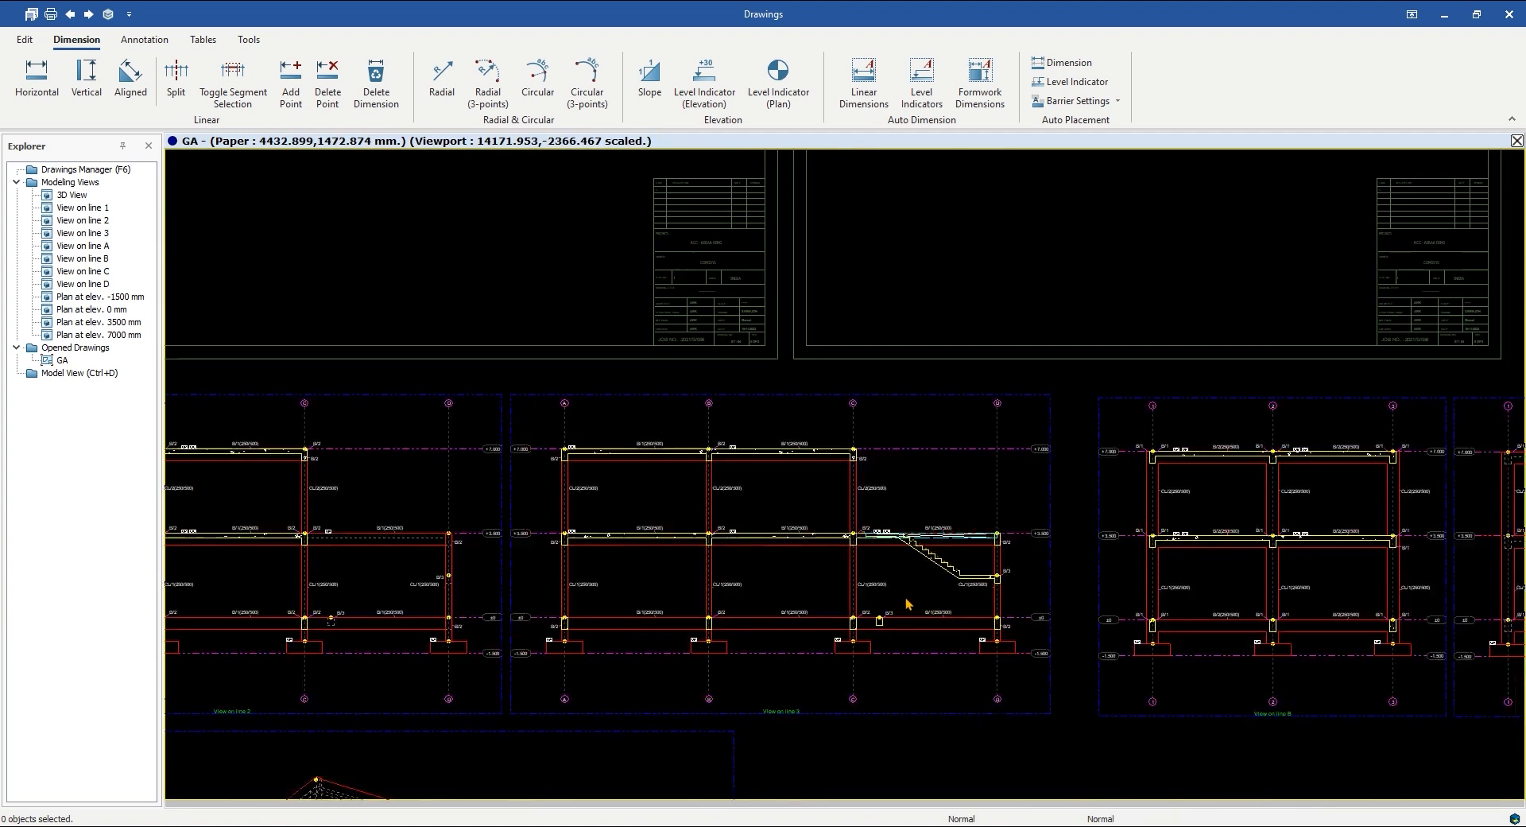
middle_drag(795, 632, 976, 437)
scroll(553, 502, up, 1)
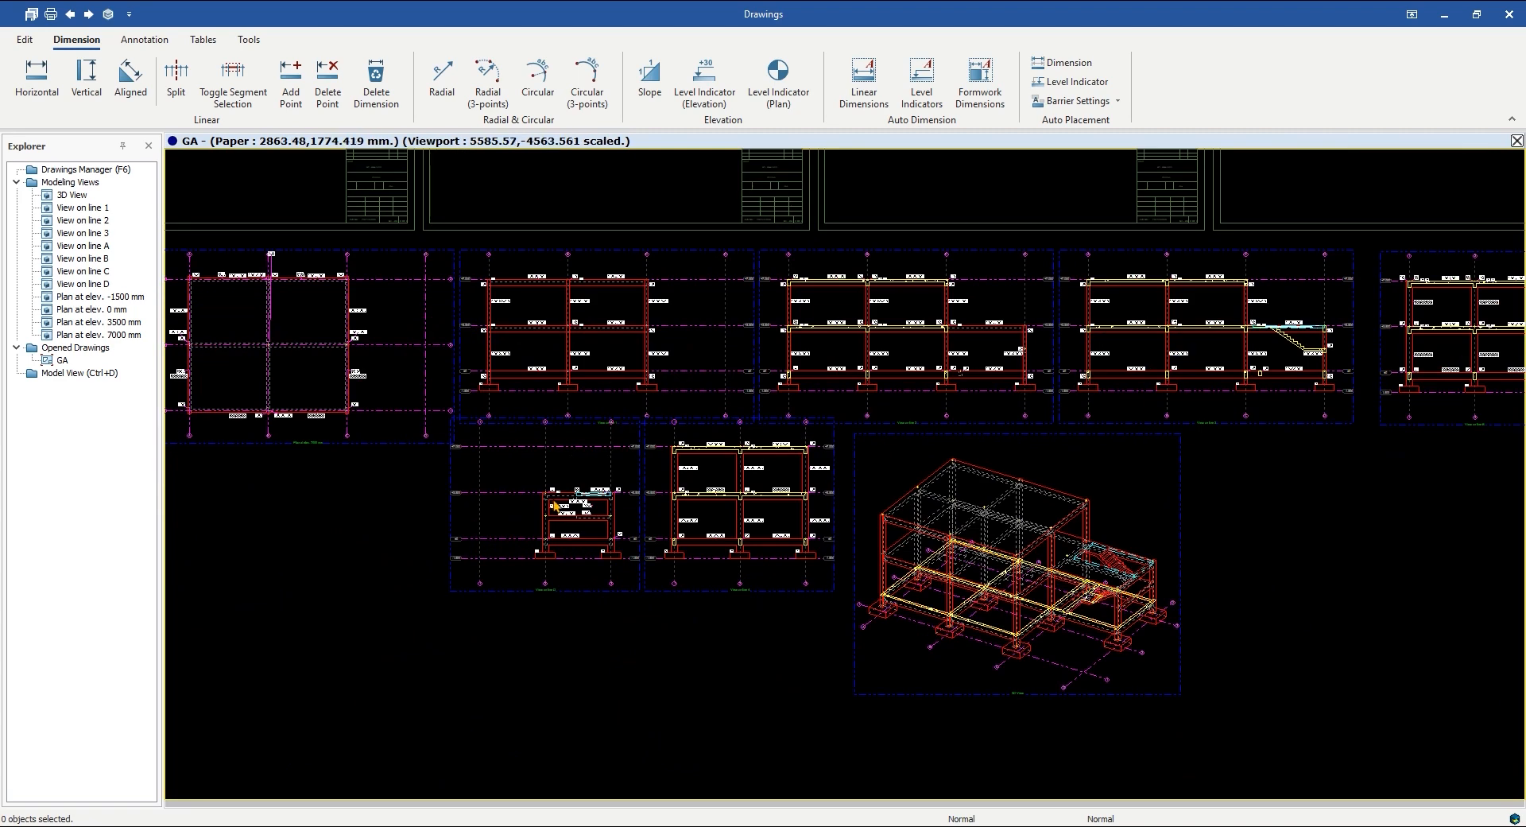
scroll(554, 505, up, 2)
scroll(941, 535, up, 1)
scroll(941, 535, down, 4)
scroll(938, 539, down, 3)
Step: Apply automatic linear dimensions to all eleven plan and line-view viewports, with column dimensions and grid points inside elements at 1500
drag(1367, 487, 281, 473)
scroll(824, 580, up, 3)
drag(921, 616, 732, 493)
scroll(786, 543, down, 3)
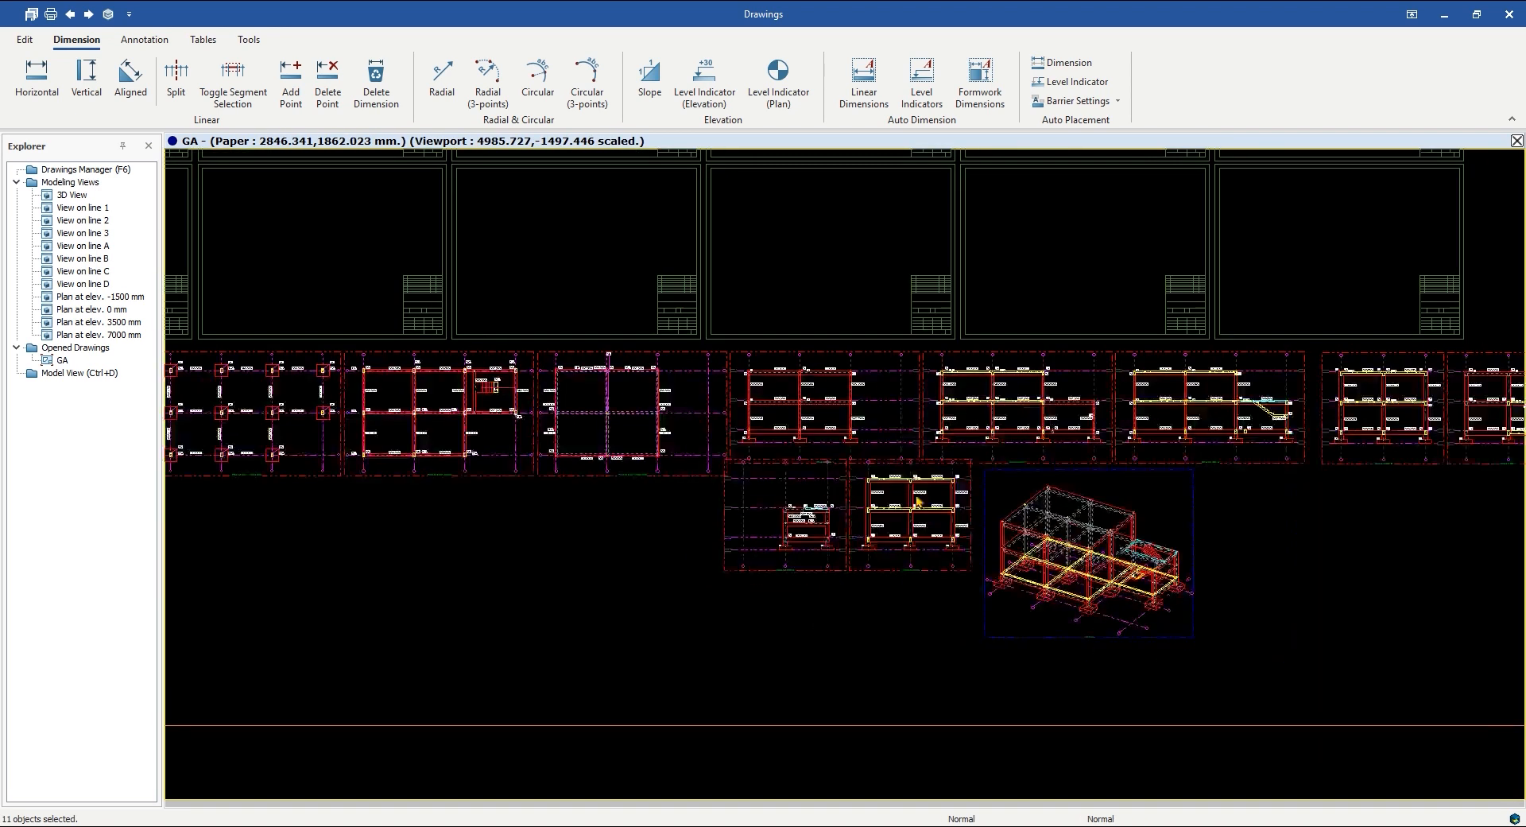
scroll(851, 463, up, 1)
middle_drag(1206, 477, 1152, 513)
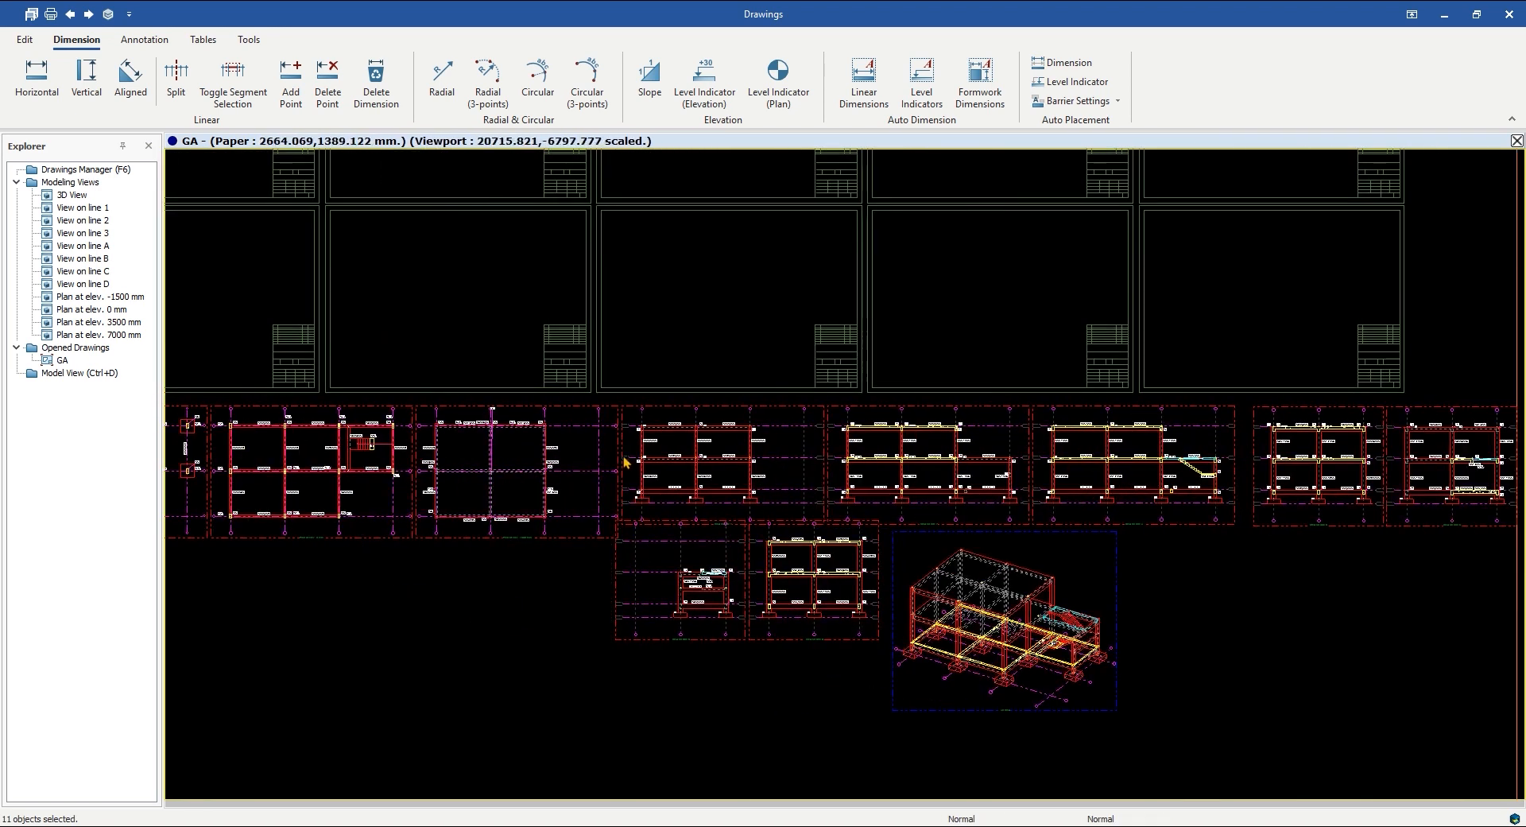
scroll(626, 454, down, 1)
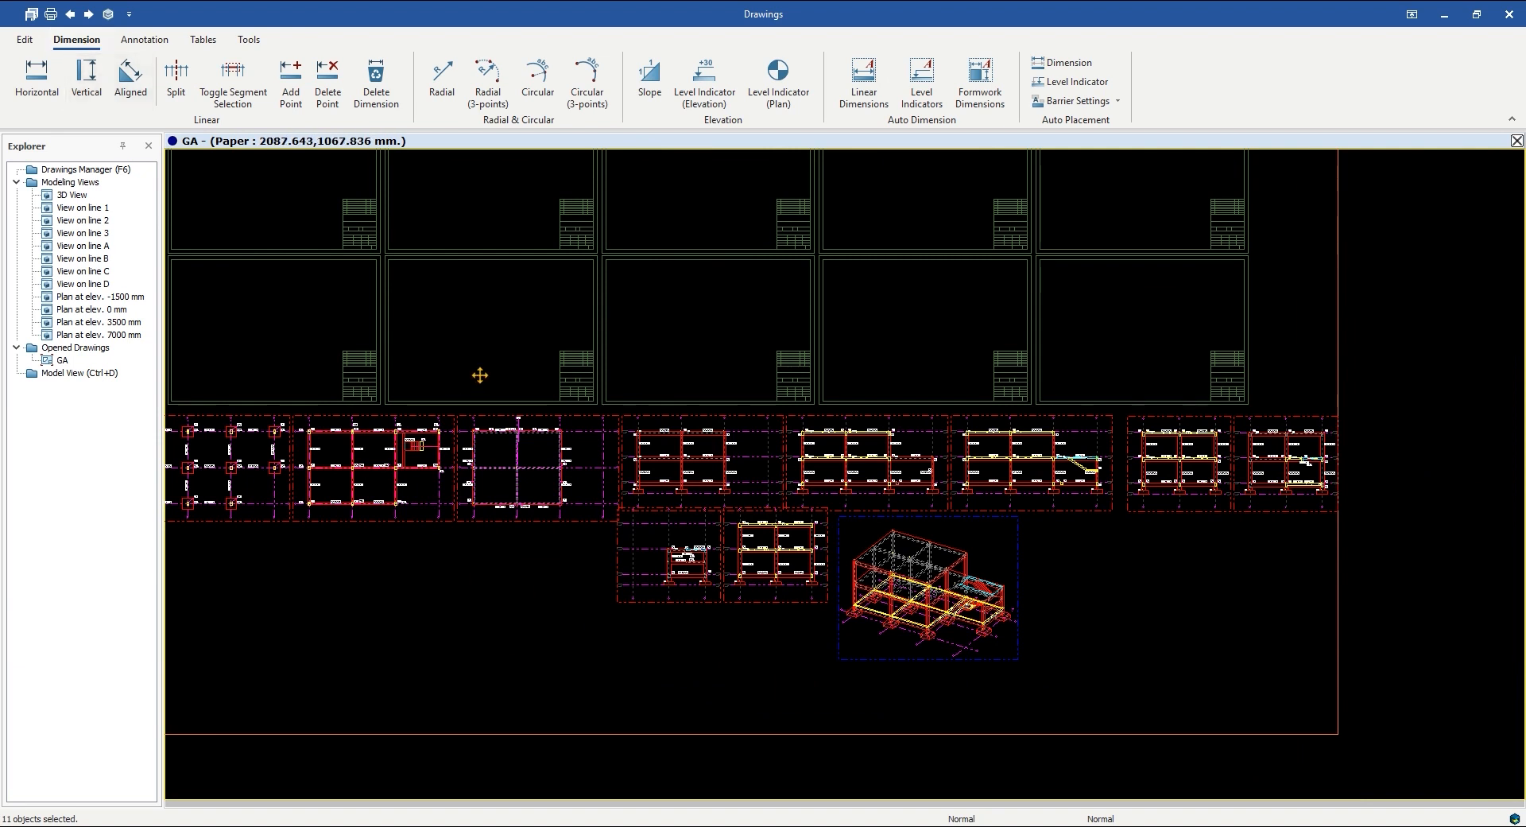
scroll(481, 378, down, 3)
middle_drag(535, 453, 549, 445)
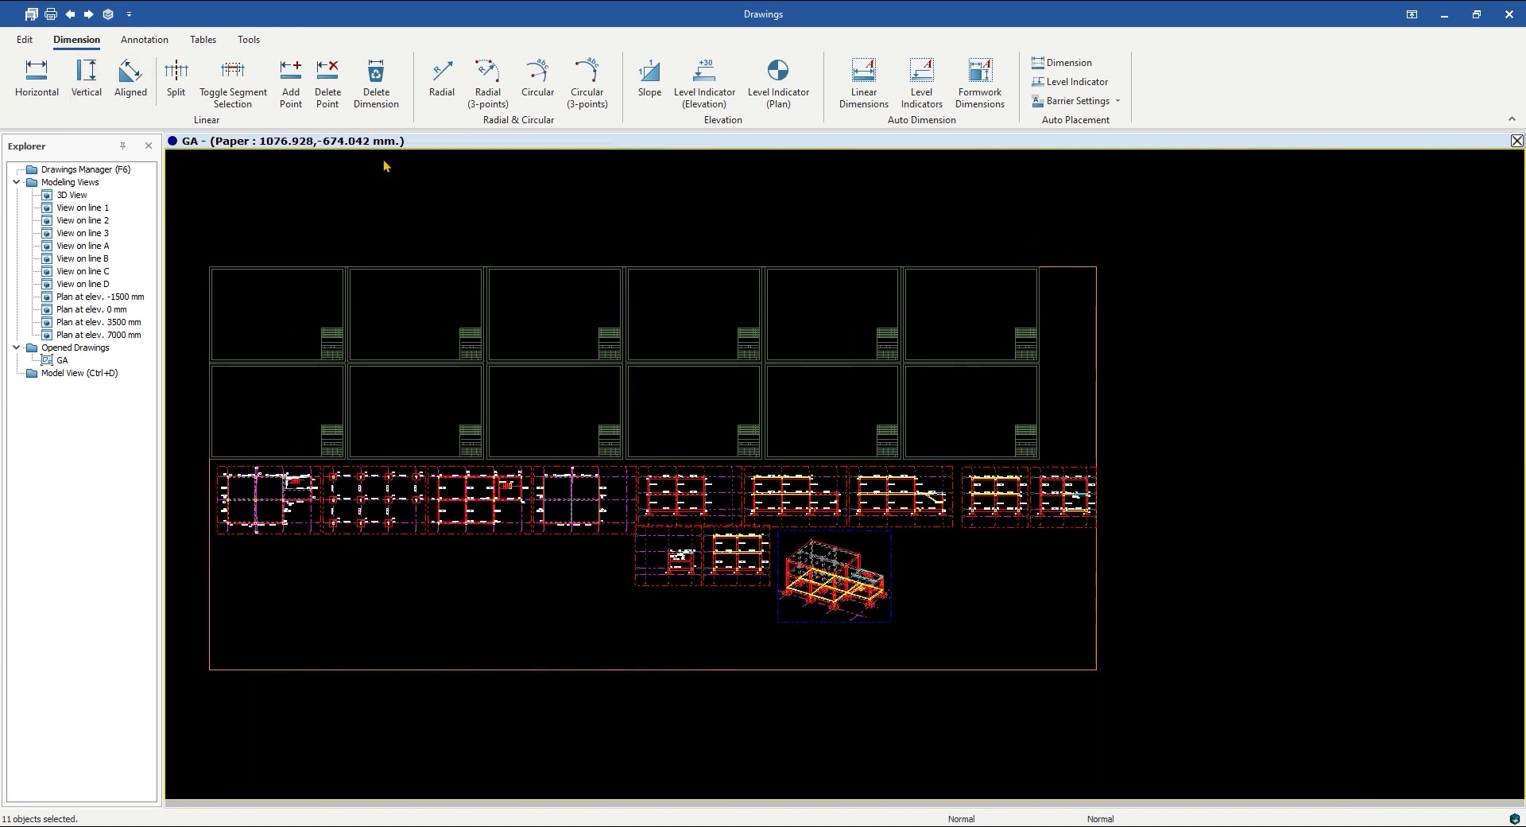
middle_drag(437, 341, 447, 349)
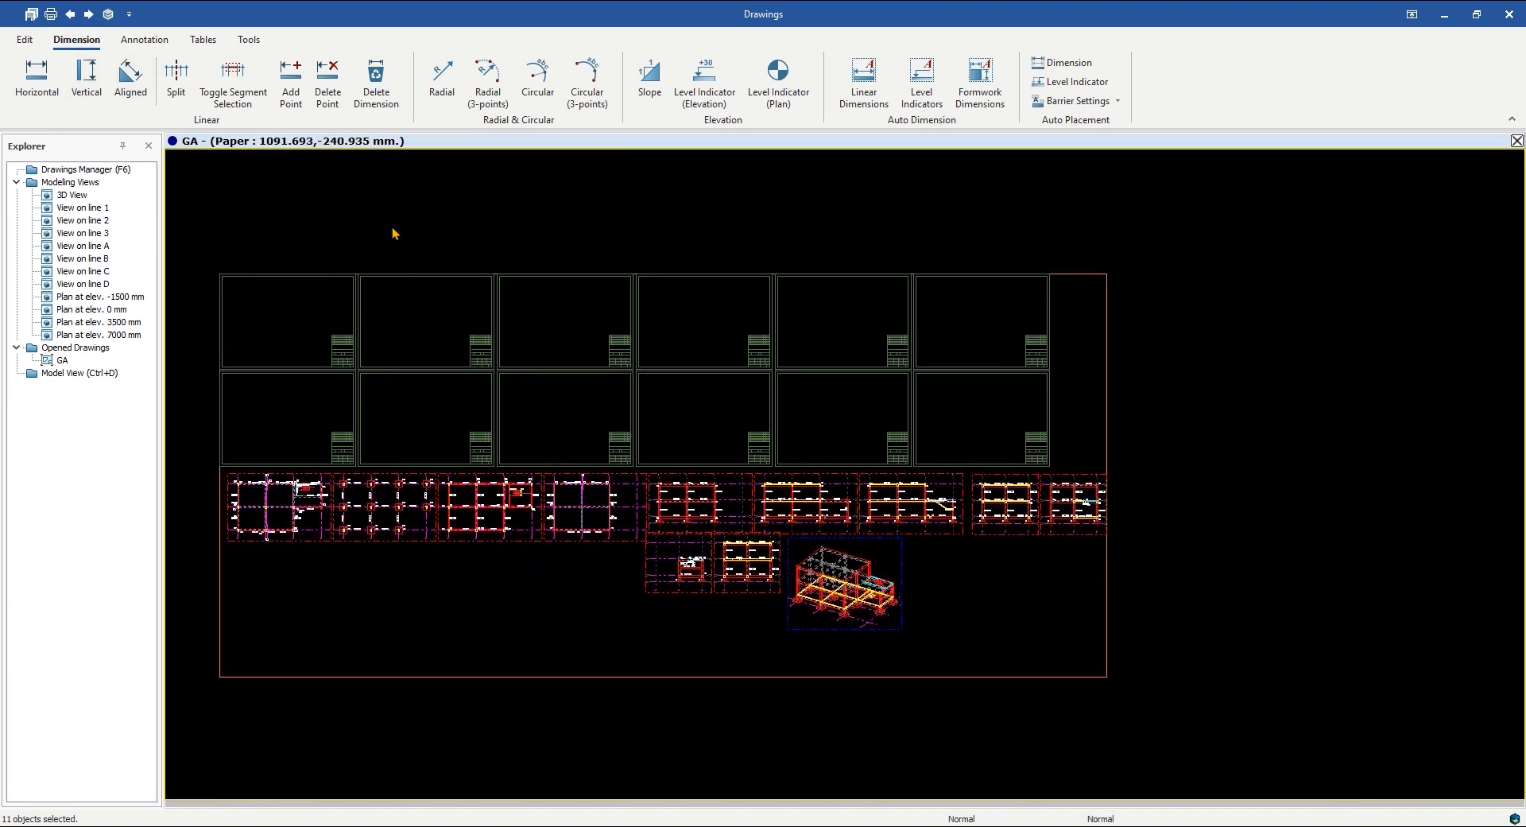
click(857, 97)
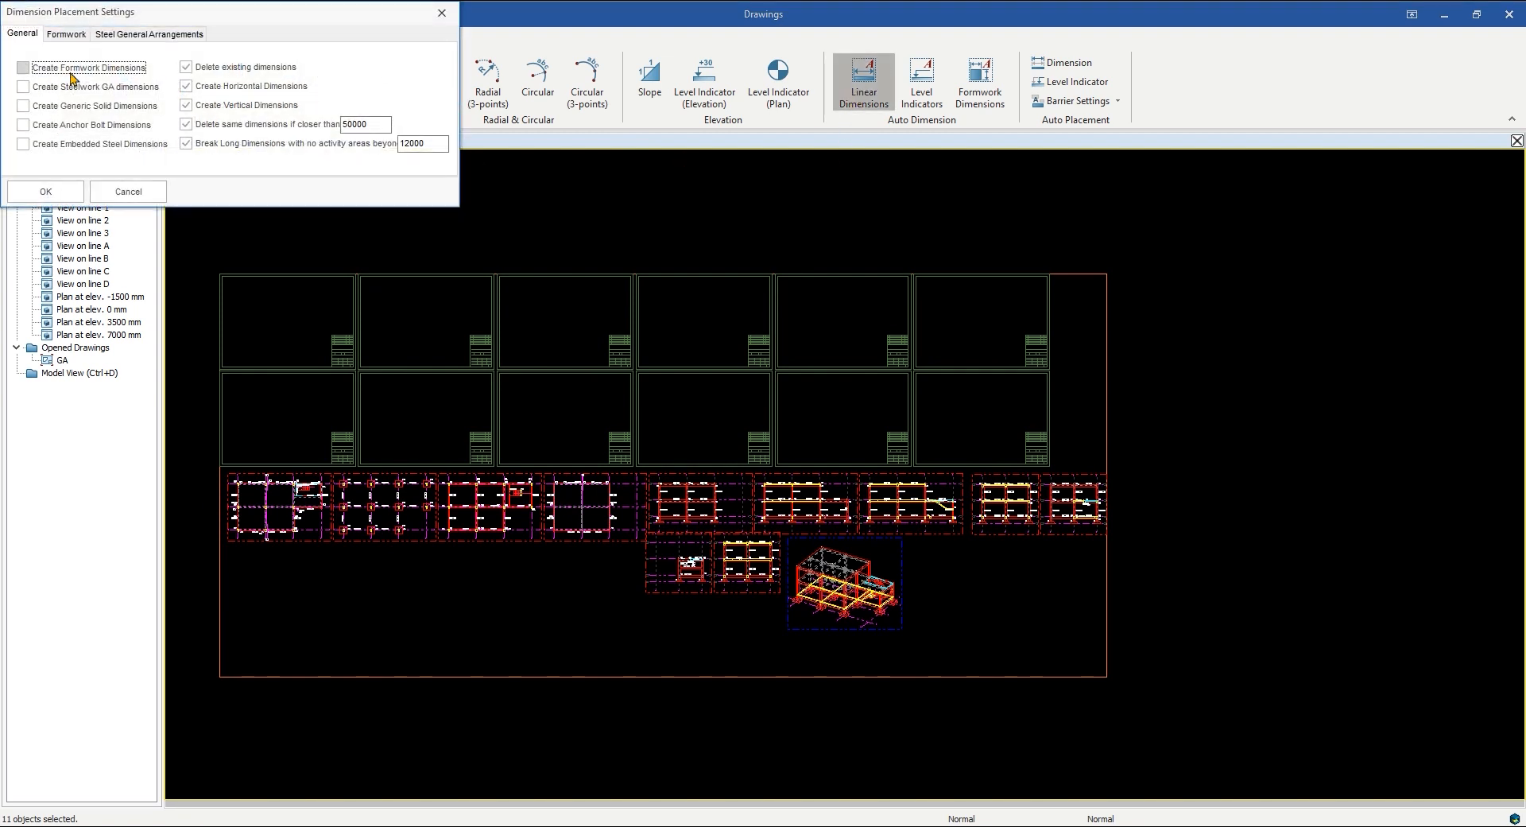
click(76, 34)
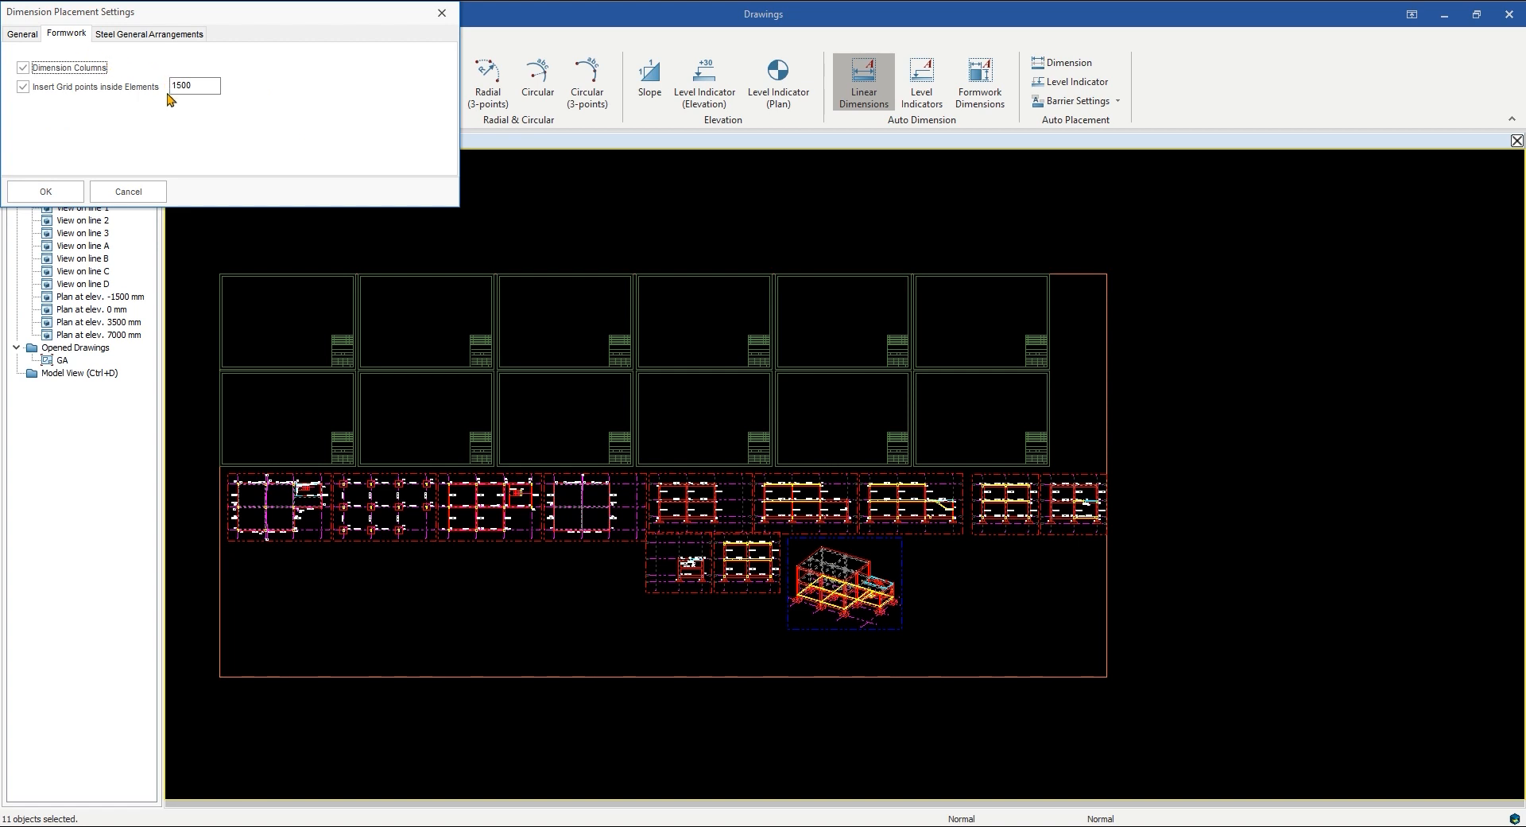
click(46, 192)
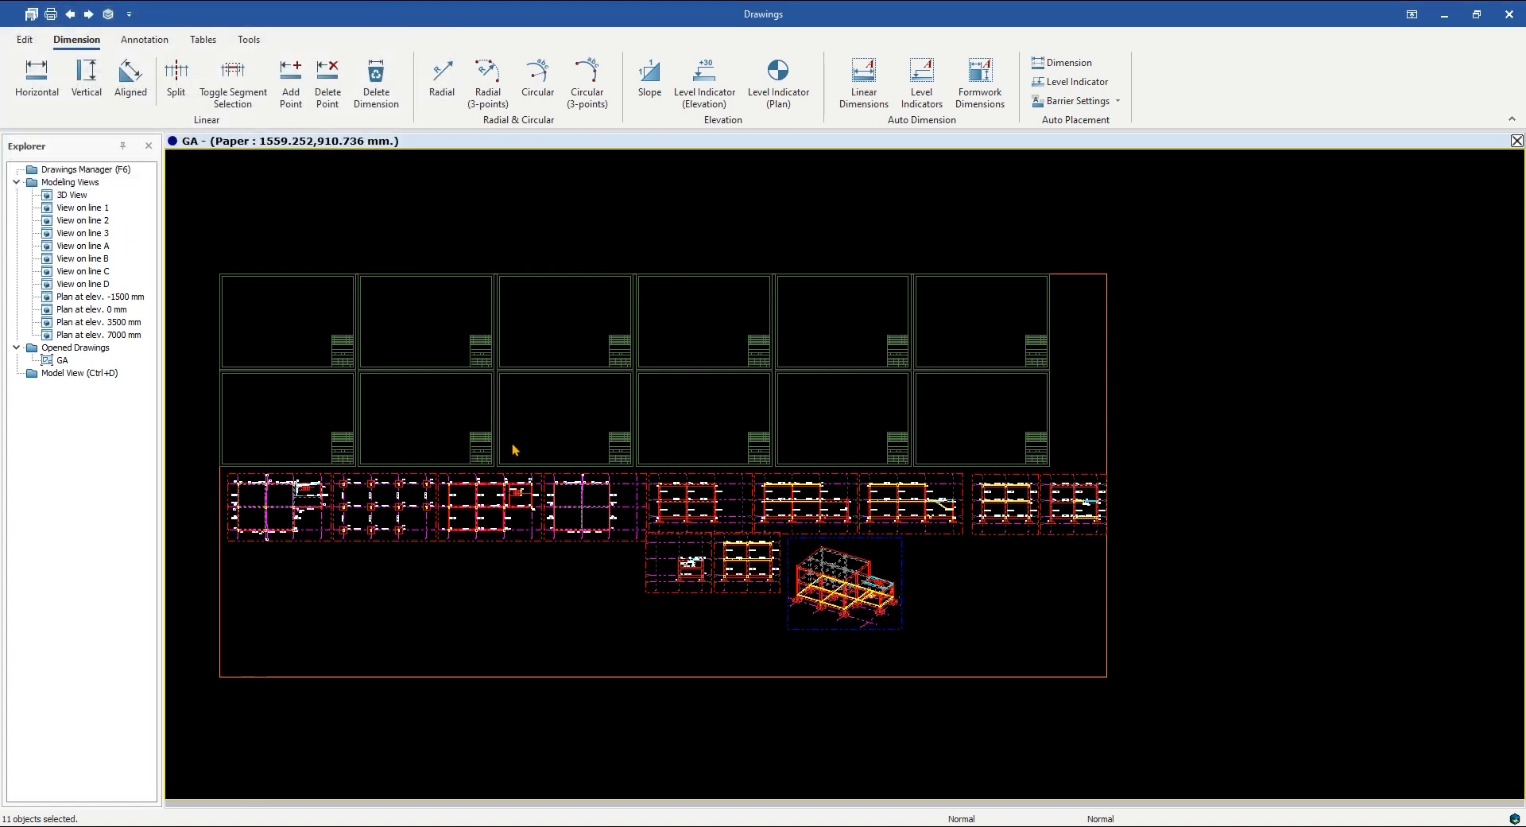
Step: Examine the grid, footing and column dimensions on the Plan at elev. -1500 mm
scroll(580, 595, up, 1)
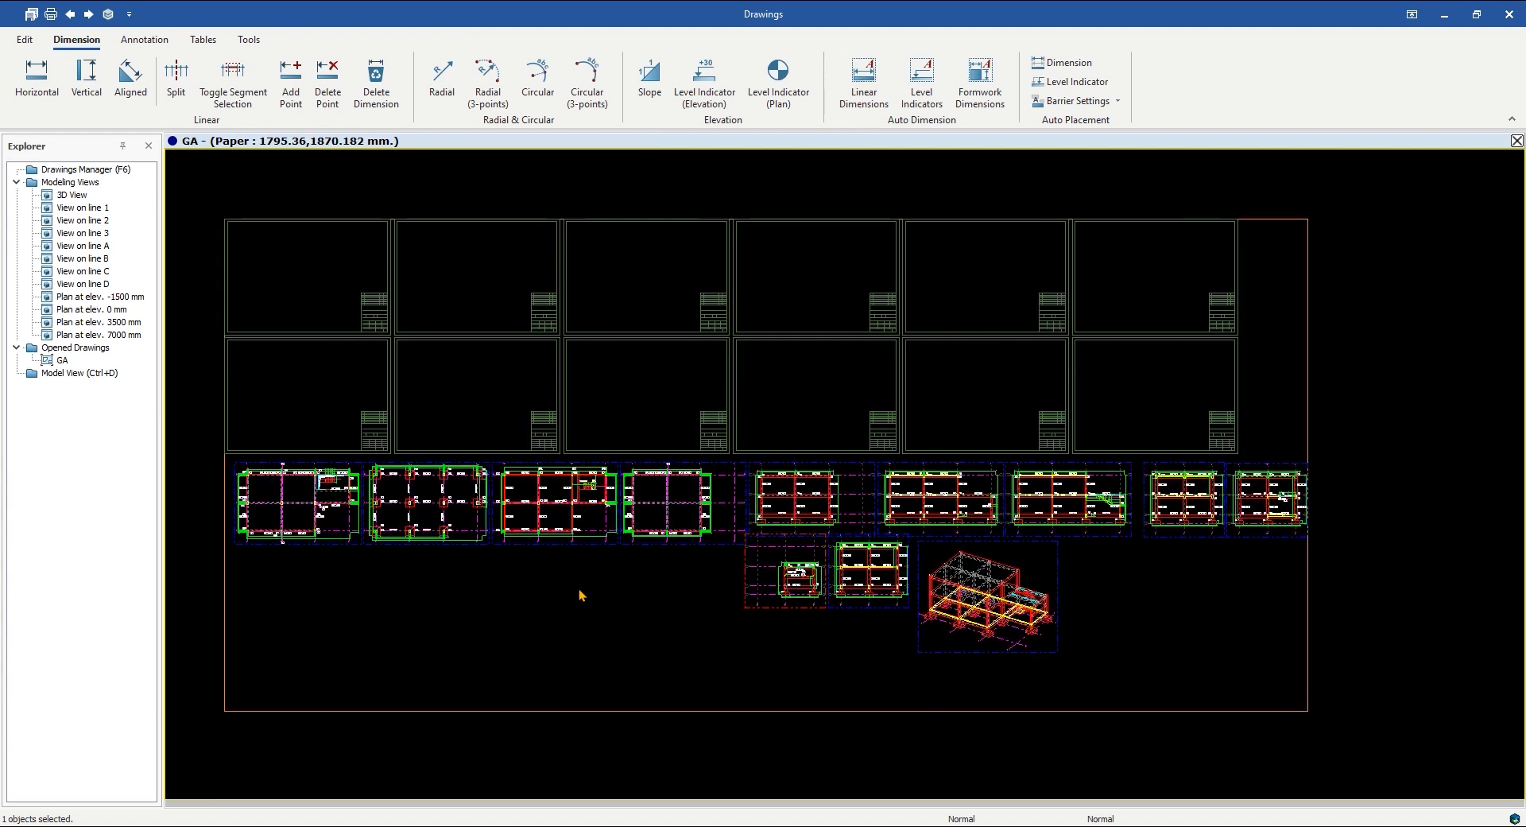
scroll(401, 507, up, 5)
scroll(400, 507, up, 7)
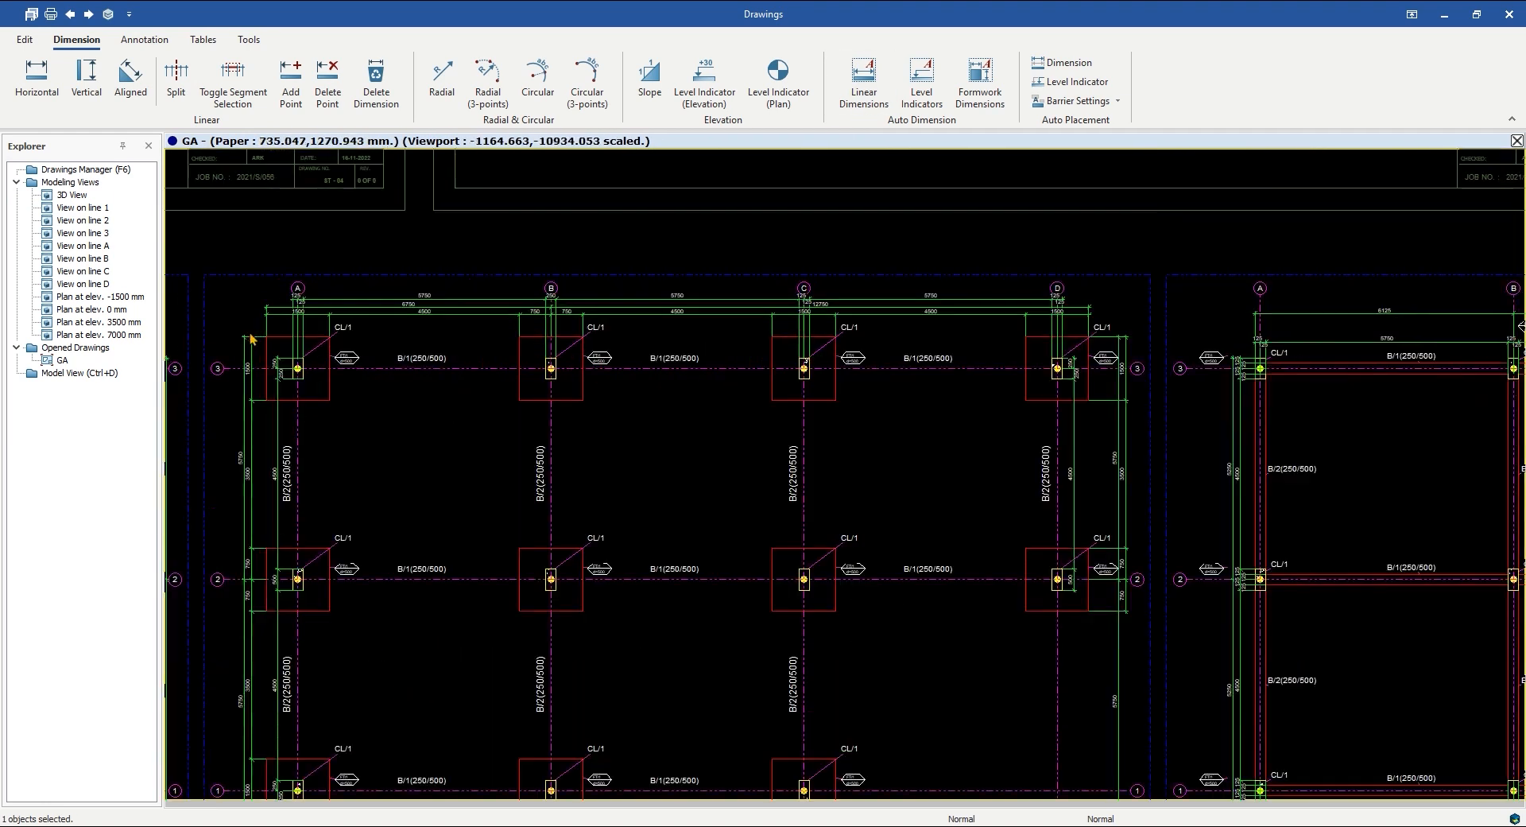
middle_drag(476, 418, 484, 450)
scroll(397, 414, up, 1)
scroll(557, 429, down, 3)
scroll(878, 446, up, 3)
scroll(525, 385, up, 2)
mouse_move(898, 443)
middle_down()
mouse_move(766, 490)
mouse_move(496, 496)
middle_up()
middle_drag(1011, 503, 603, 510)
middle_drag(991, 510, 597, 530)
scroll(1098, 507, down, 4)
mouse_move(1066, 507)
middle_down()
mouse_move(715, 289)
mouse_move(703, 256)
middle_up()
middle_drag(881, 596, 857, 342)
middle_drag(876, 569, 899, 353)
middle_drag(410, 636, 969, 688)
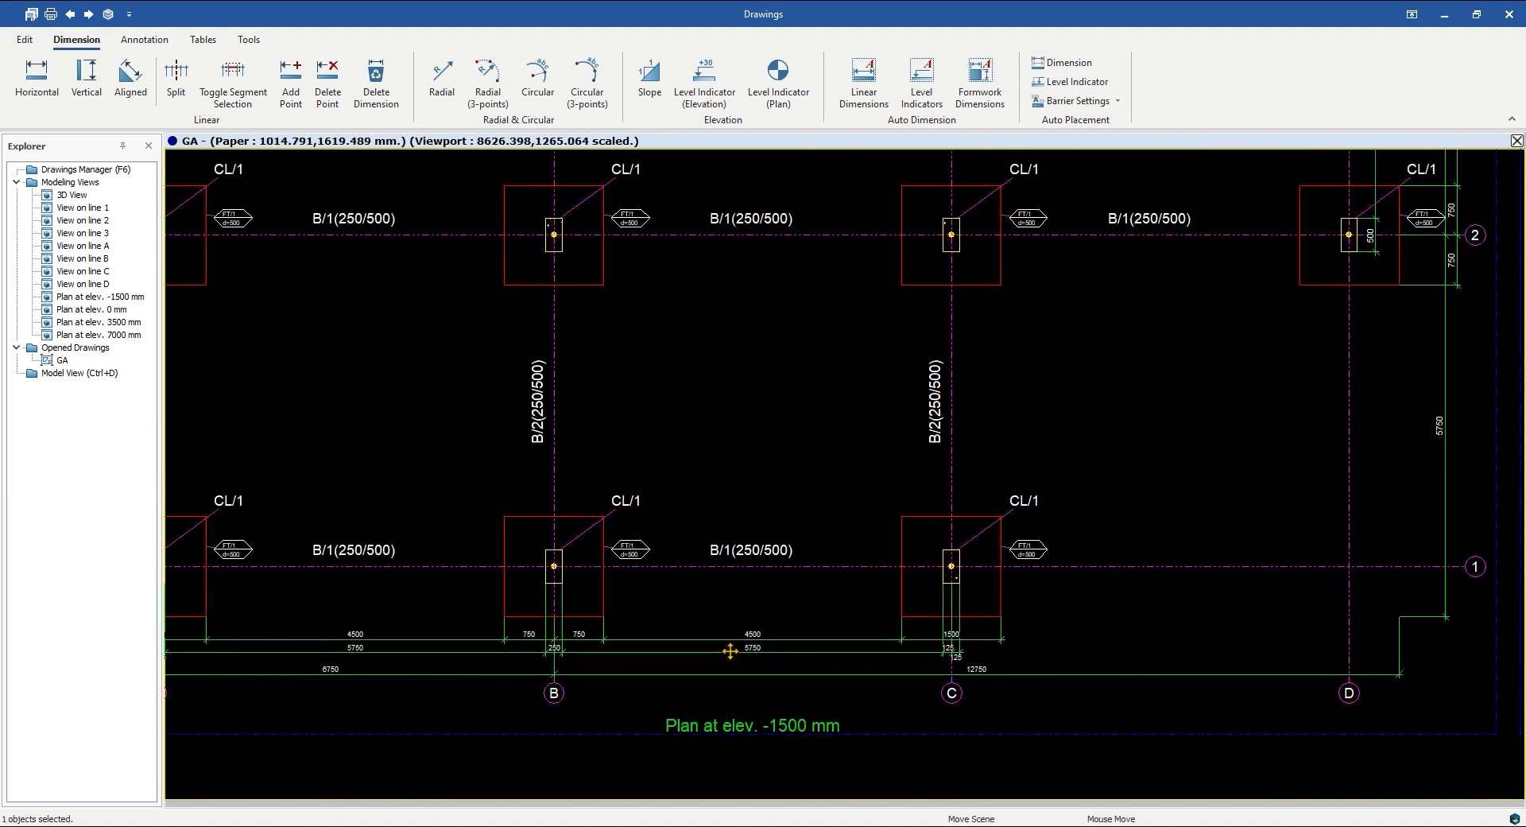
middle_drag(730, 651, 1069, 651)
scroll(773, 643, up, 1)
mouse_move(637, 648)
middle_down()
mouse_move(953, 648)
mouse_move(393, 628)
middle_up()
scroll(956, 654, down, 4)
Step: Examine the beam, column and staircase dimensions on the Plan at elev. 0 mm
middle_drag(1003, 553, 636, 576)
scroll(566, 350, up, 1)
scroll(566, 342, up, 3)
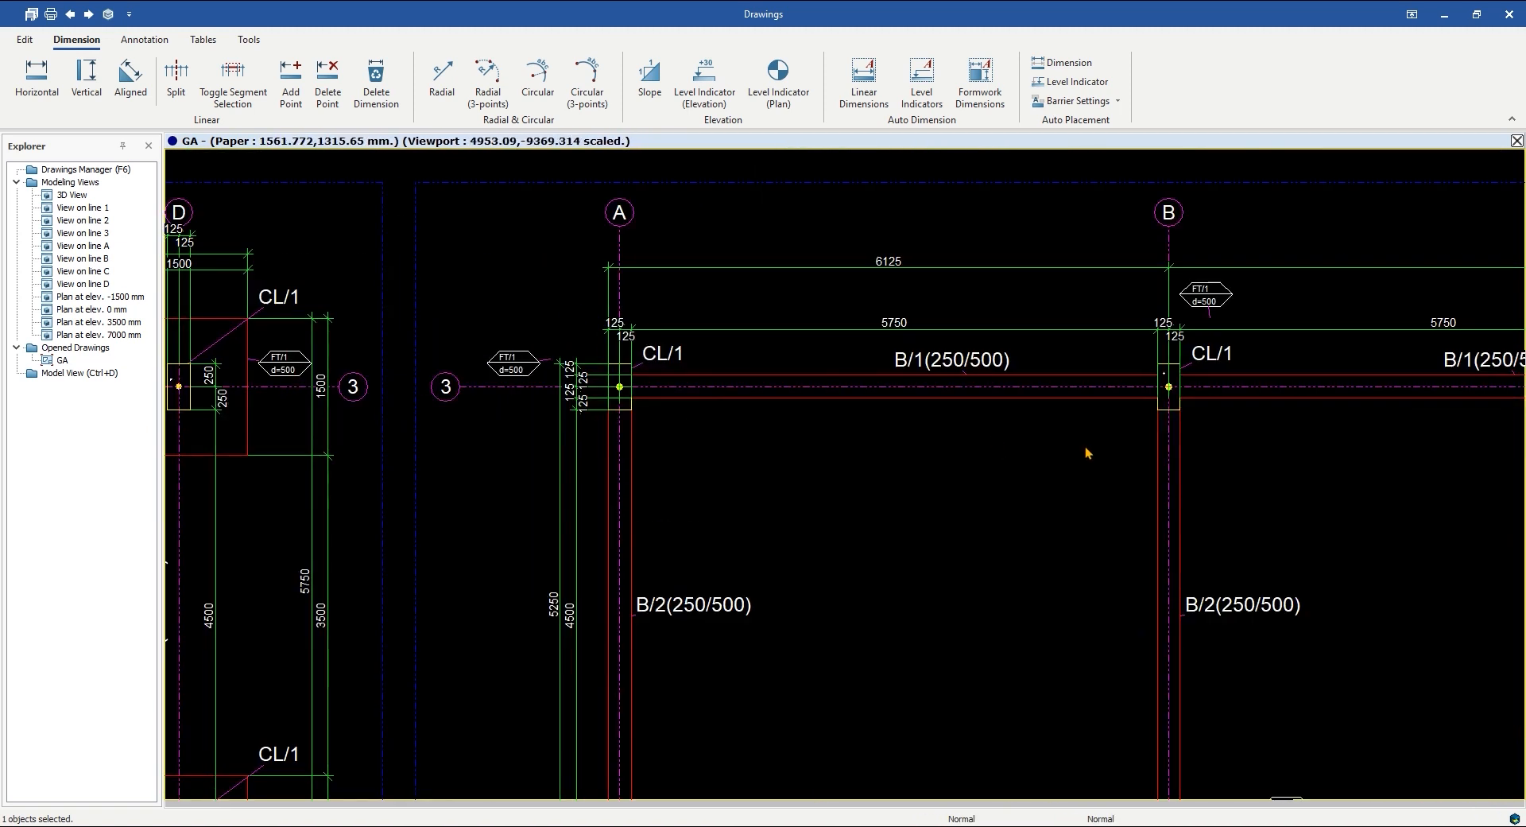
middle_drag(1318, 516, 612, 497)
middle_drag(1049, 504, 723, 491)
scroll(833, 504, up, 1)
scroll(1022, 506, up, 2)
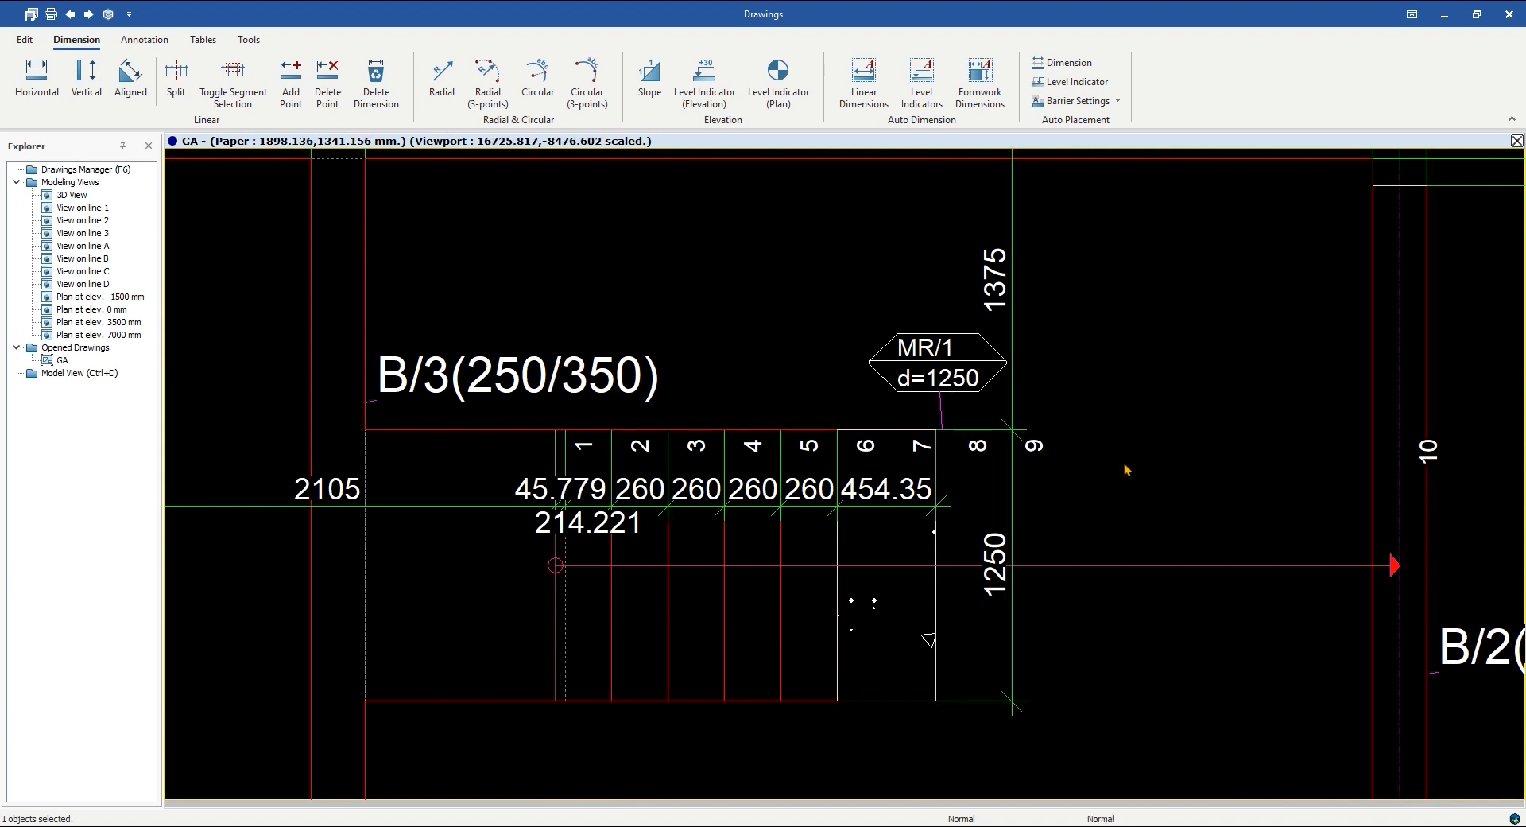
scroll(1020, 474, down, 6)
scroll(962, 441, down, 5)
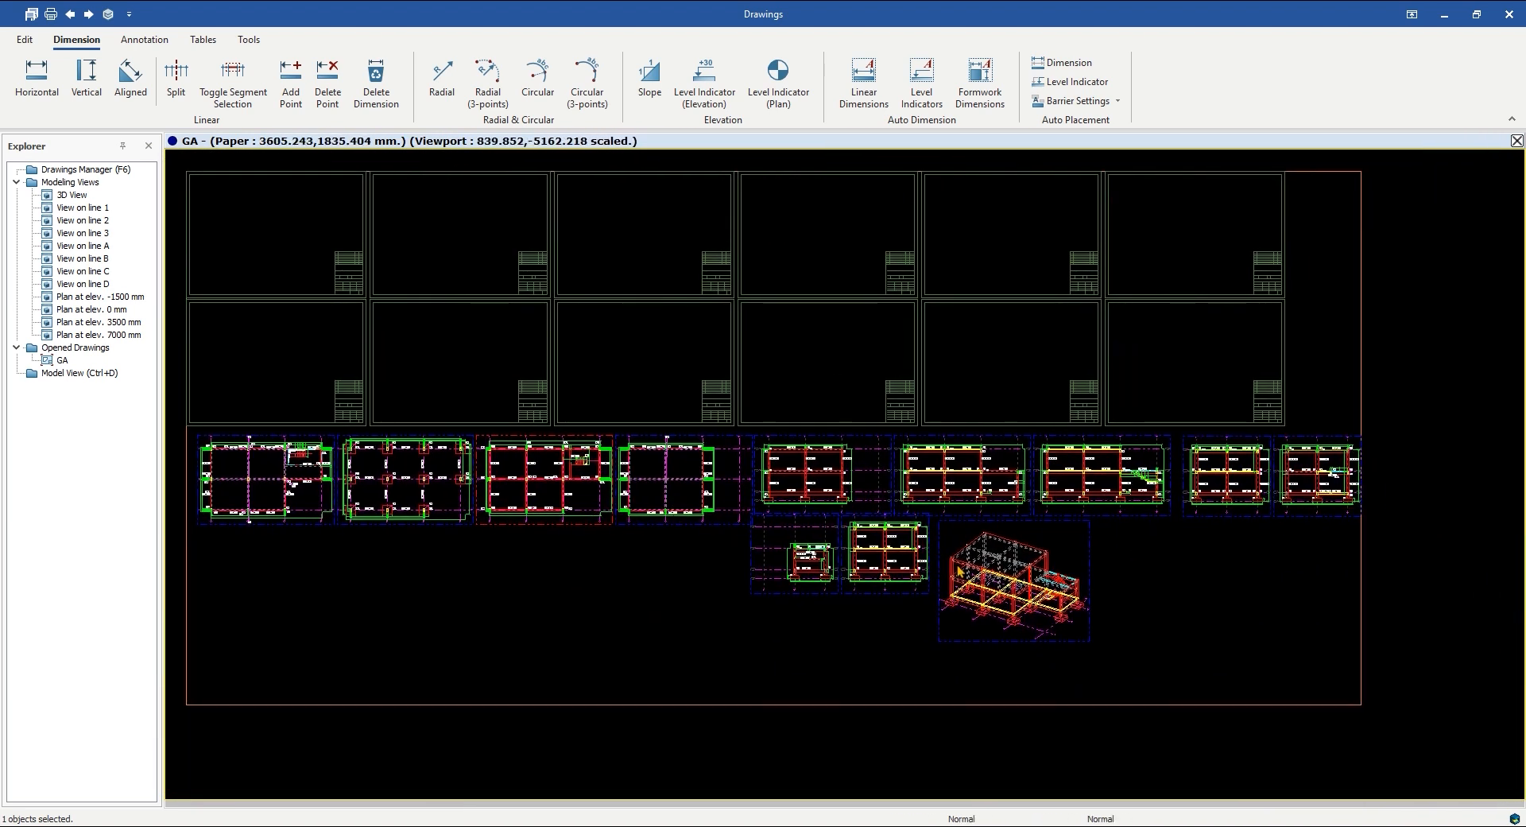
middle_drag(835, 570, 869, 606)
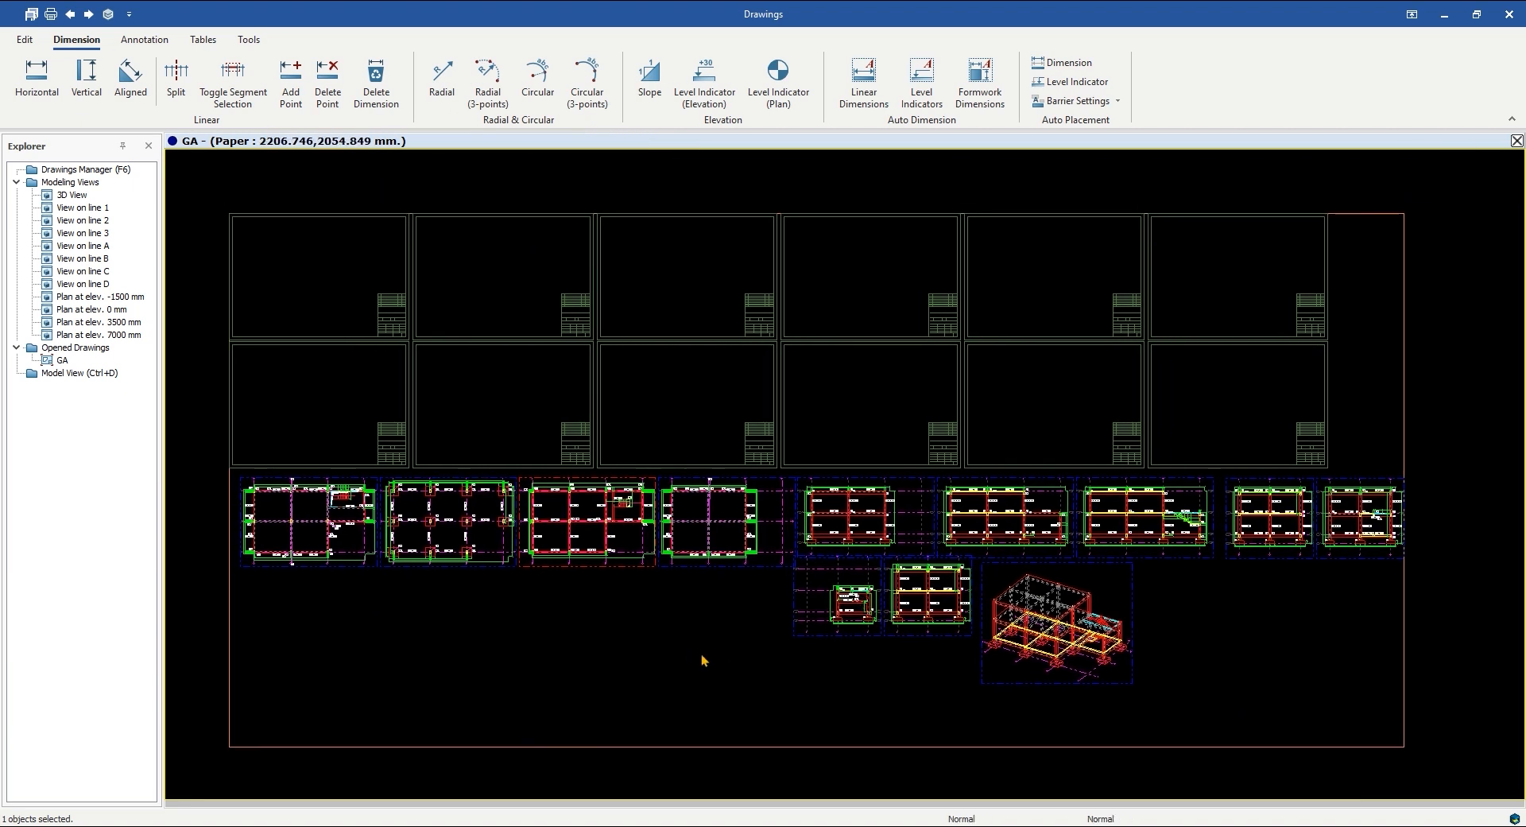
Step: Move the Plan at elev. -1500 mm and Plan at elev. 0 mm viewports onto the first and second upper-row sheets
scroll(702, 660, up, 4)
scroll(585, 594, up, 4)
scroll(785, 725, down, 2)
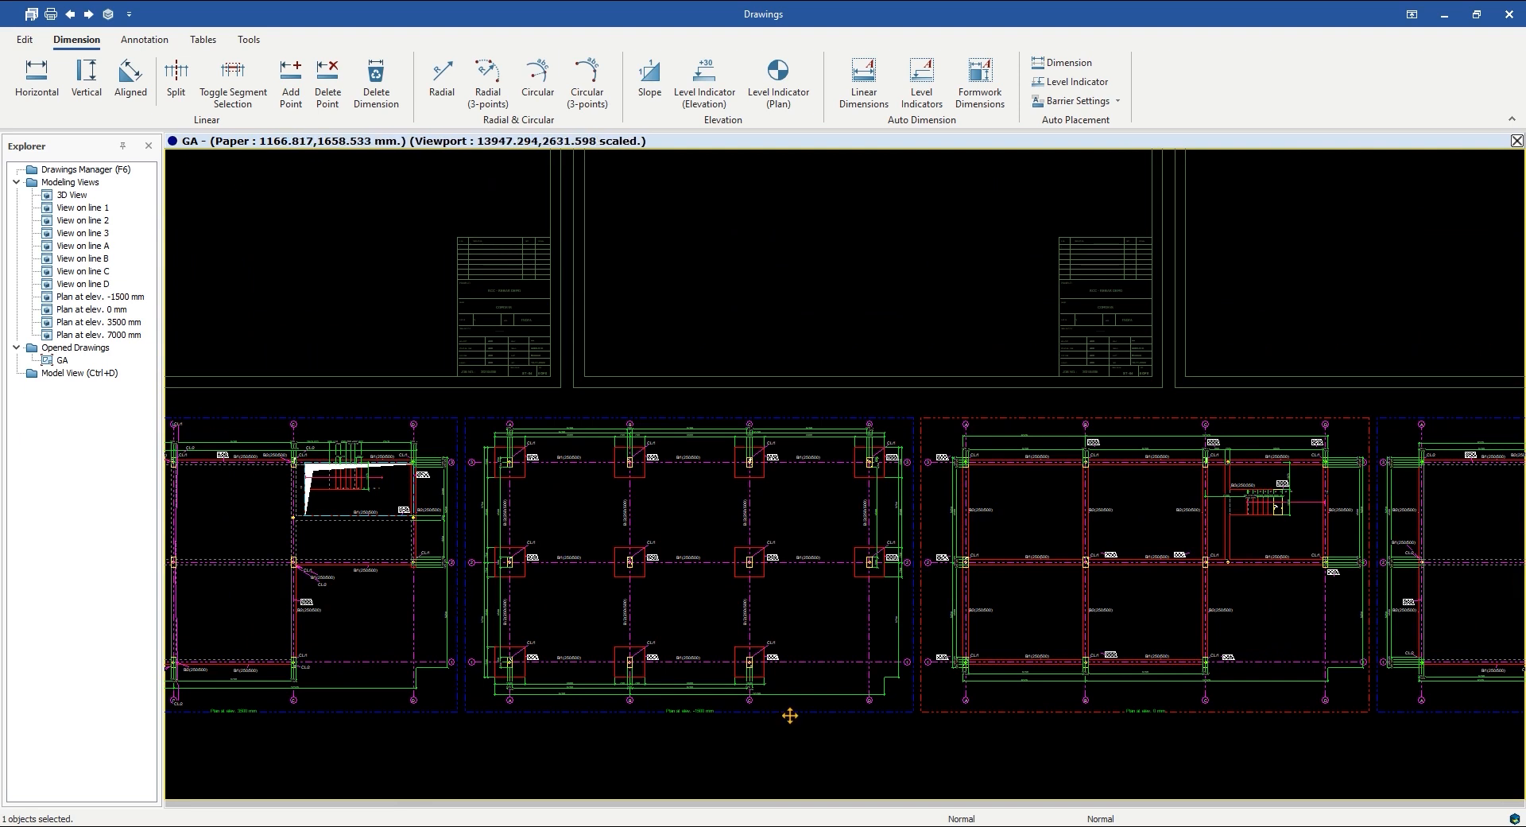
scroll(893, 726, down, 3)
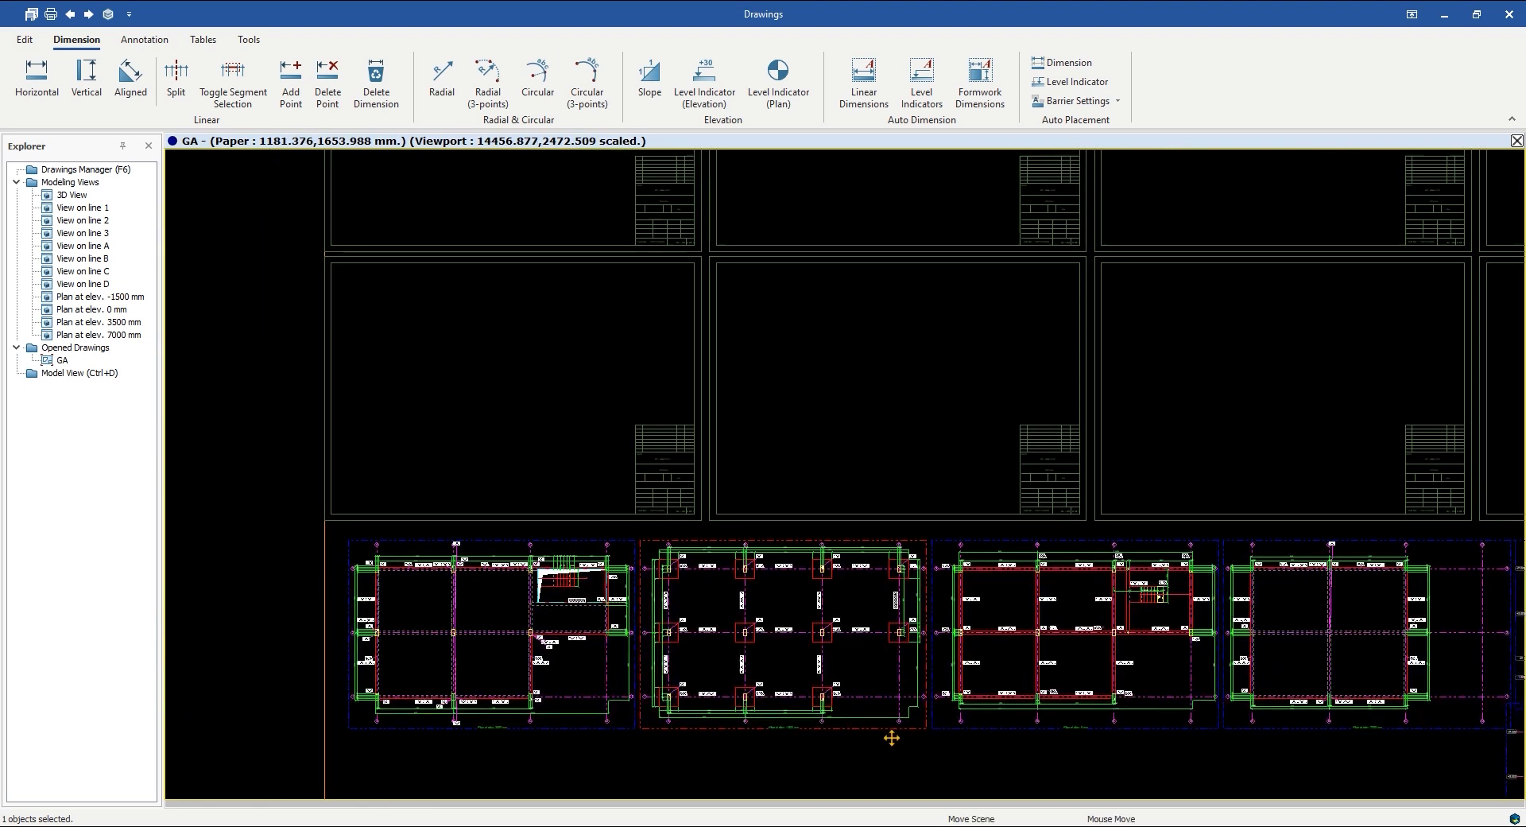
scroll(897, 738, down, 1)
drag(898, 737, 713, 399)
scroll(652, 749, up, 6)
scroll(703, 689, down, 5)
middle_drag(702, 690, 474, 729)
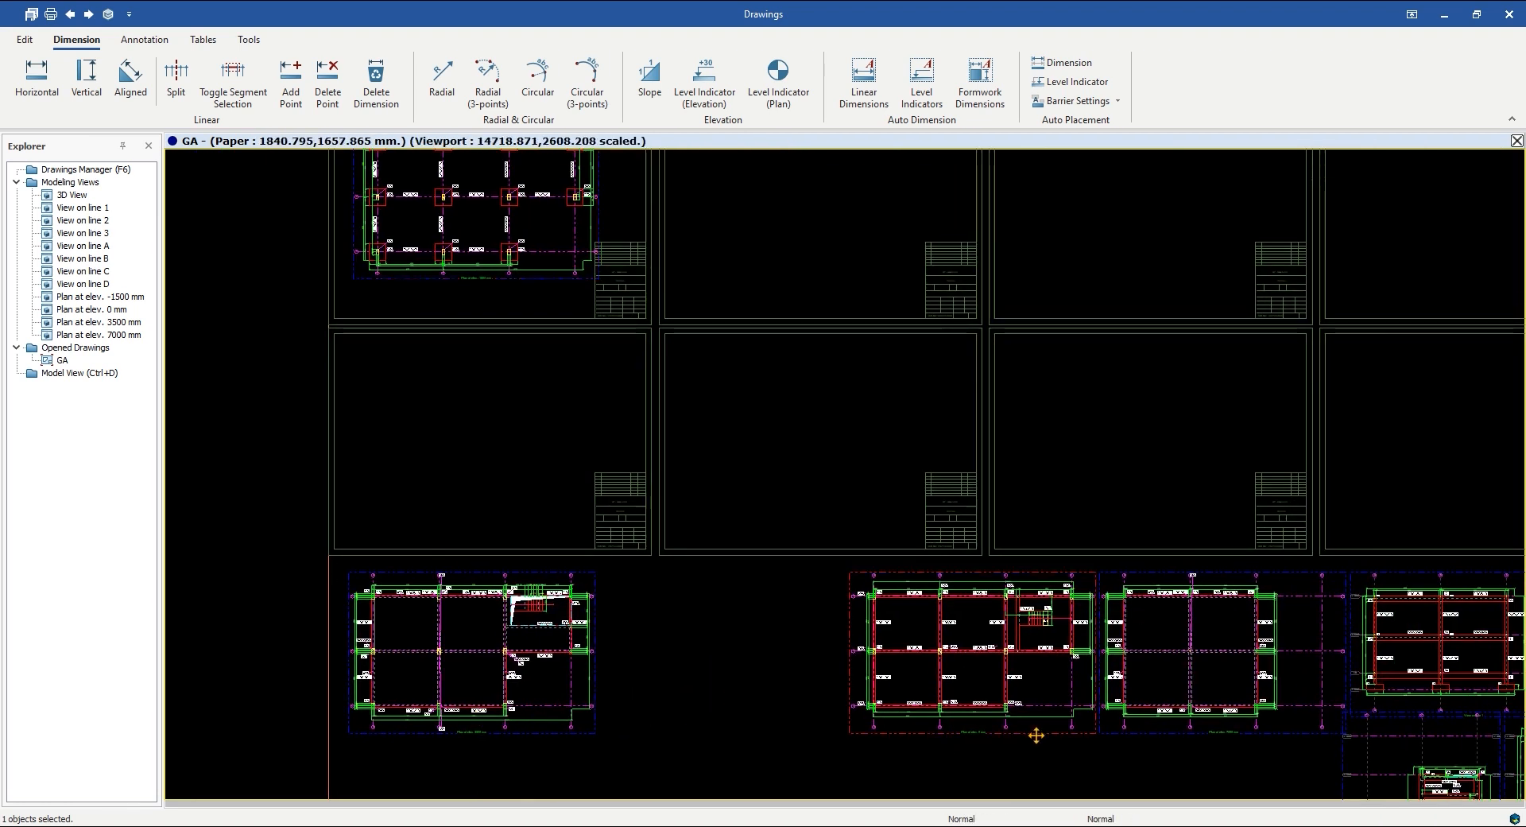
scroll(1037, 736, down, 1)
drag(1013, 708, 899, 364)
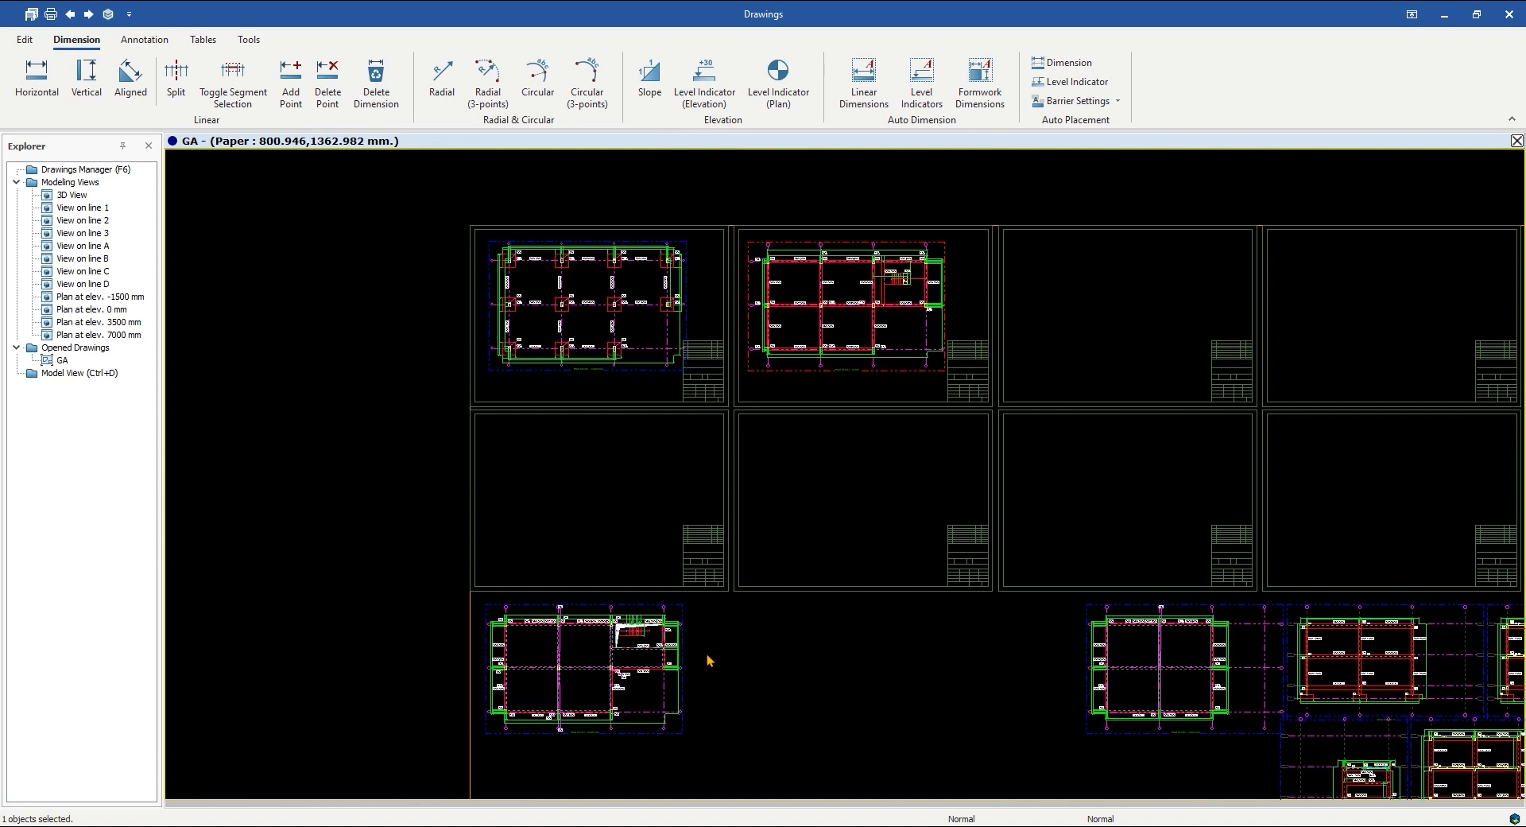
Step: Move the Plan at elev. 3500 mm and Plan at elev. 7000 mm viewports onto the third and fourth upper-row sheets
mouse_move(639, 735)
mouse_down()
mouse_move(1097, 364)
mouse_move(1169, 366)
mouse_up()
middle_drag(1277, 696, 602, 675)
mouse_move(554, 711)
mouse_down()
mouse_move(756, 340)
mouse_move(743, 349)
mouse_up()
Step: Move the first two wide line-view viewports, those without a staircase, onto the fifth and sixth upper-row sheets
middle_drag(782, 633, 549, 638)
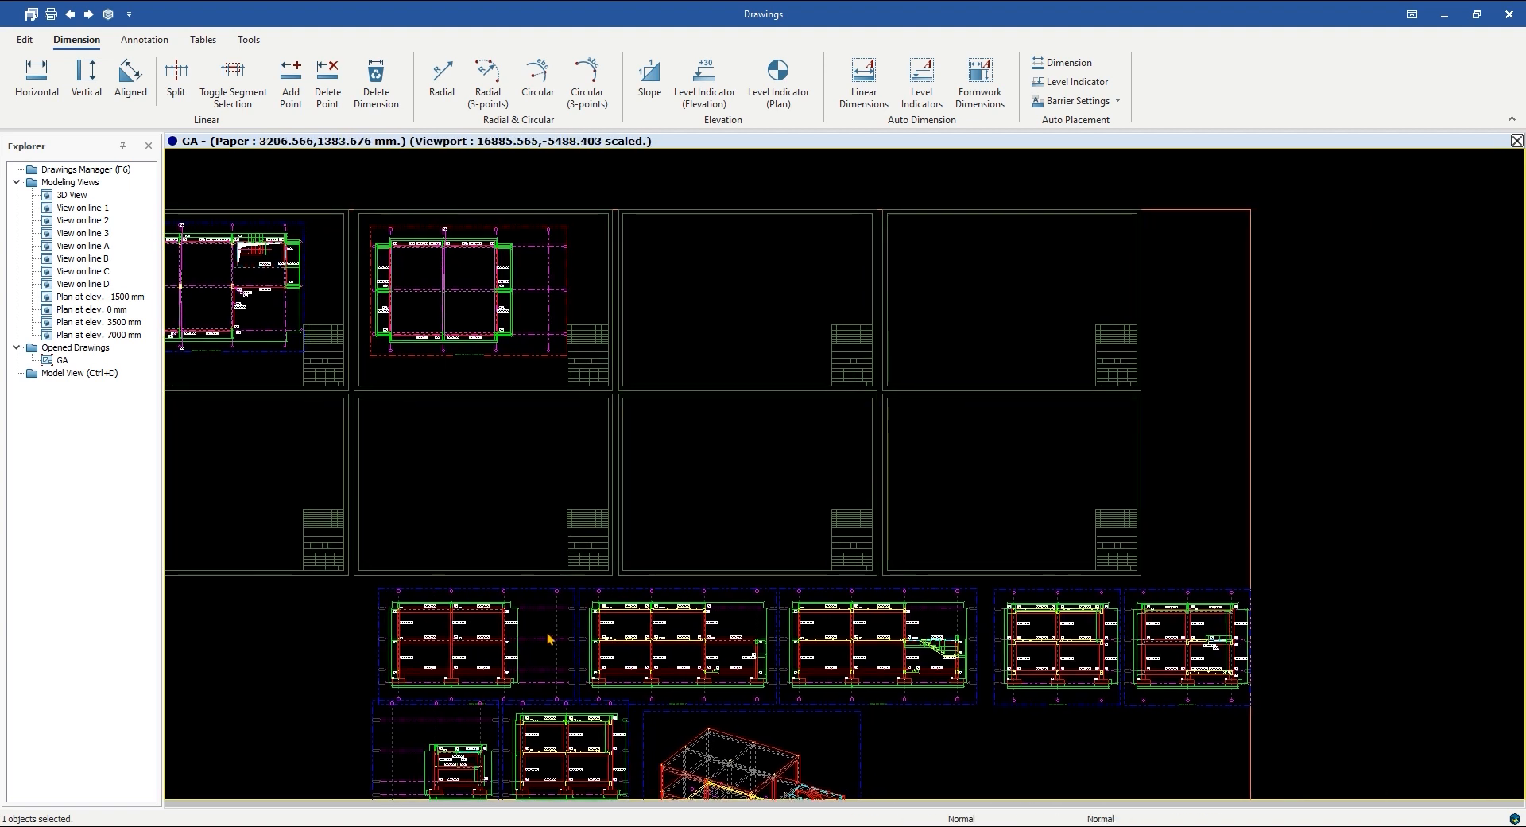
drag(538, 632, 796, 267)
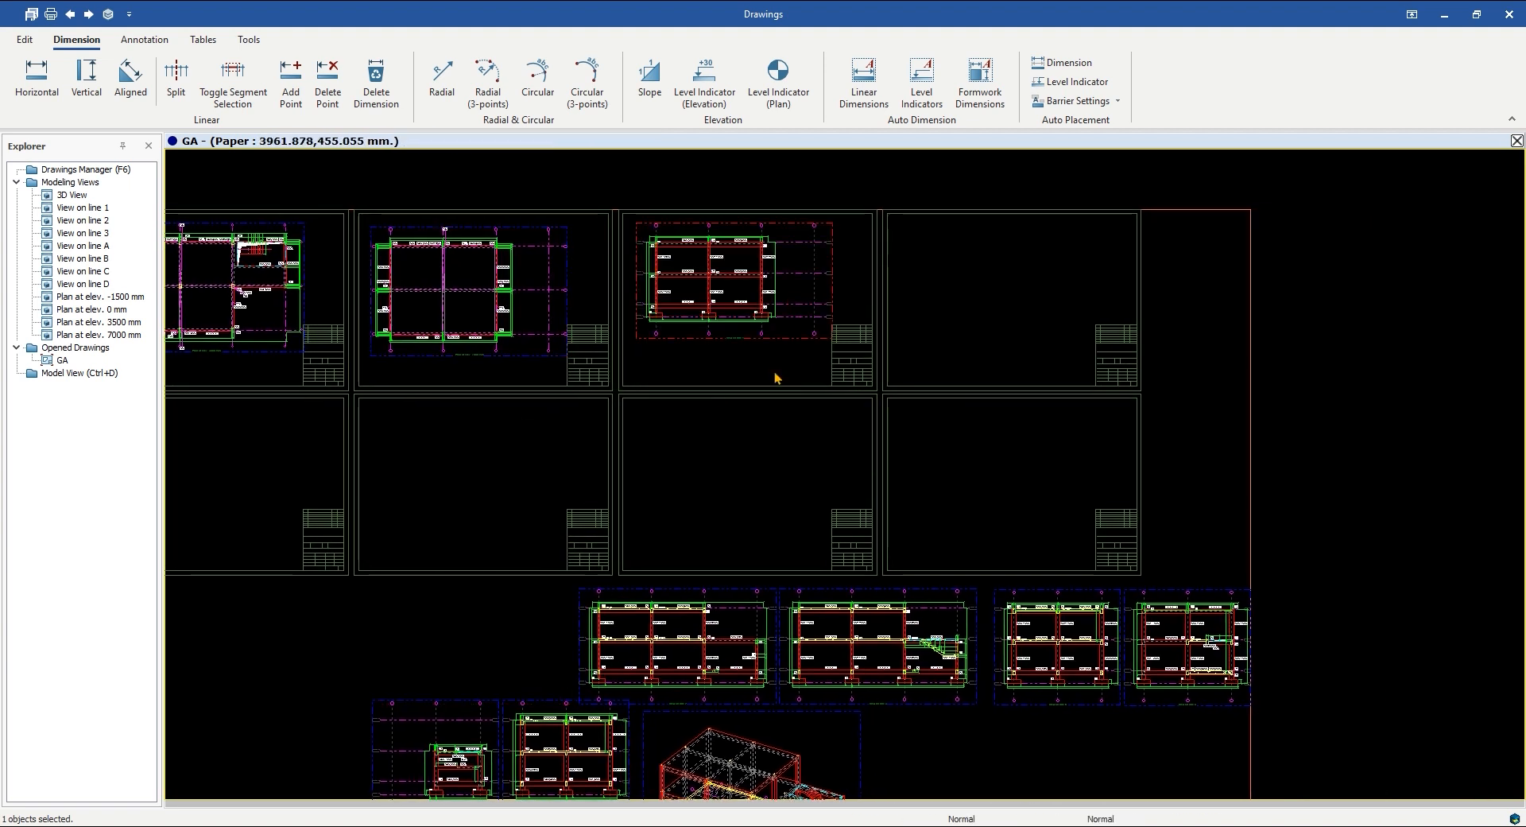
mouse_move(974, 350)
mouse_down()
mouse_move(1060, 258)
mouse_move(1046, 256)
mouse_up()
scroll(790, 513, down, 2)
middle_drag(790, 513, 1086, 604)
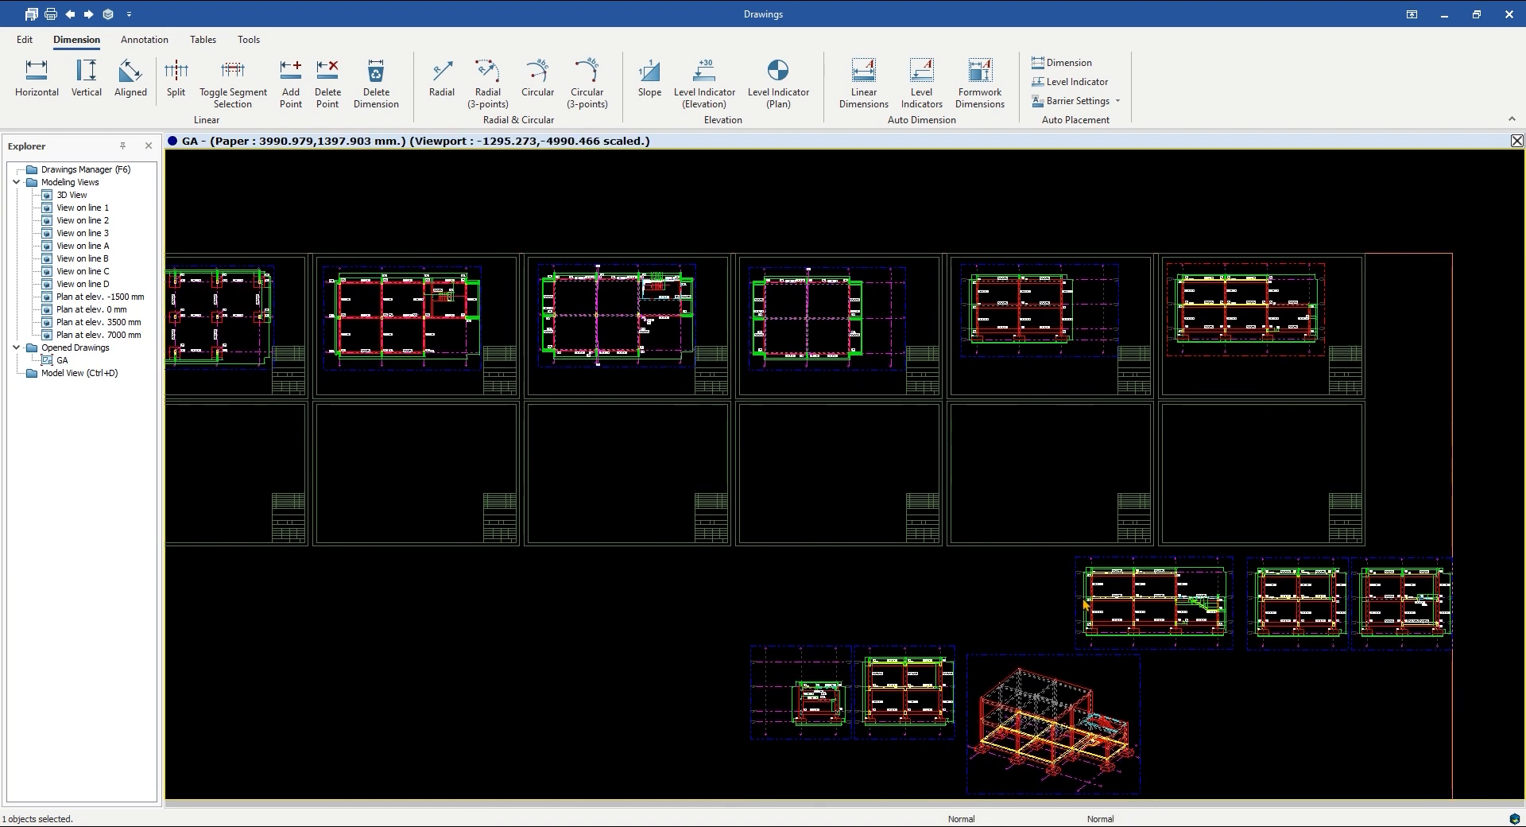
Step: Move the wide line view with the staircase and the two narrower line views beside it onto the first three lower-row sheets
scroll(1165, 649, down, 3)
drag(1173, 653, 560, 564)
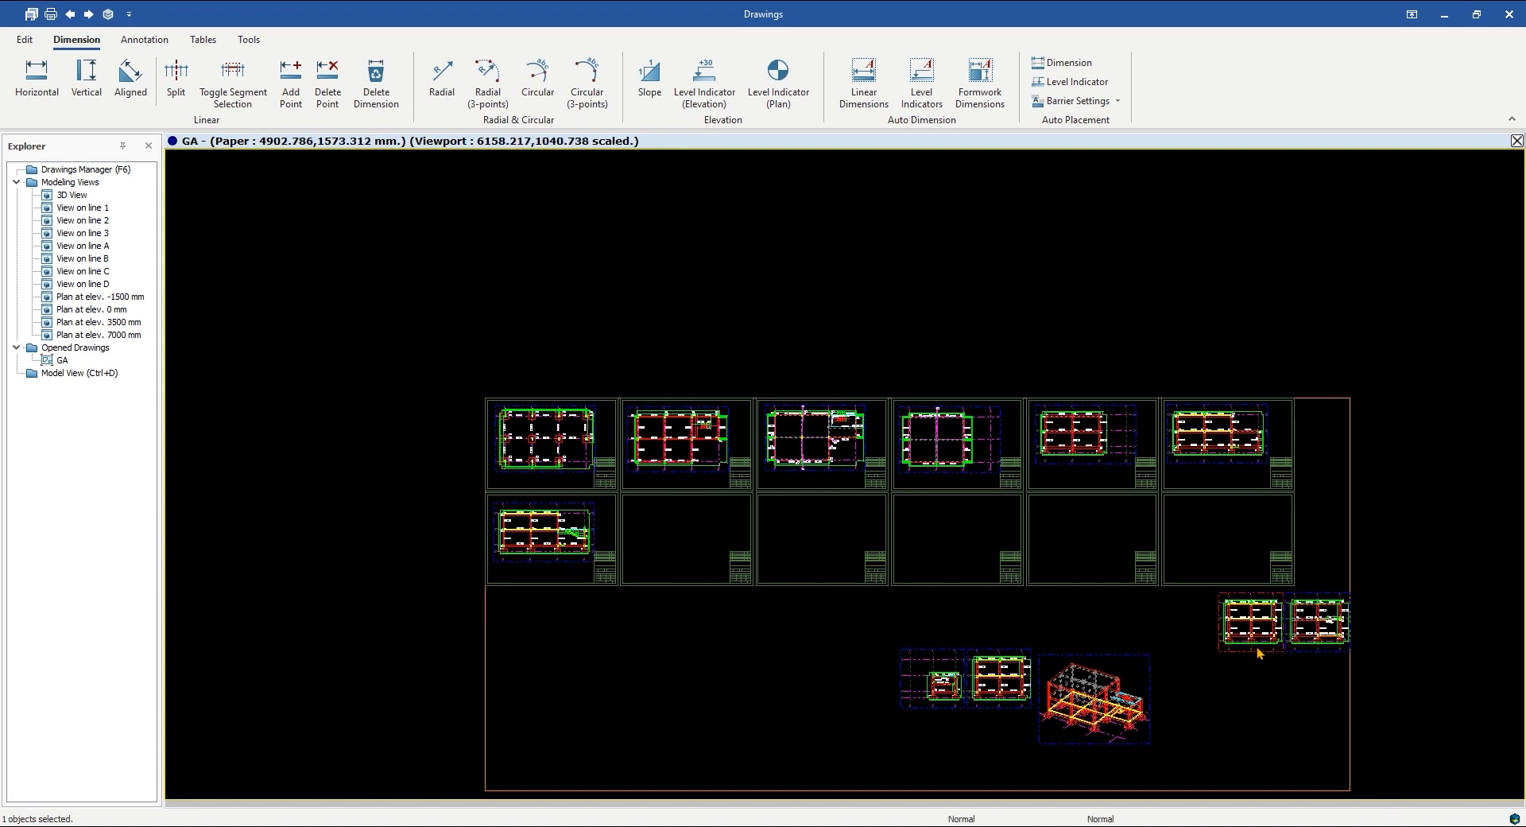
drag(1256, 647, 687, 562)
drag(1324, 653, 811, 565)
Step: Move the two remaining line views onto the fourth and fifth lower-row sheets and the 3D view onto the sixth
scroll(988, 654, up, 5)
middle_drag(988, 653, 924, 667)
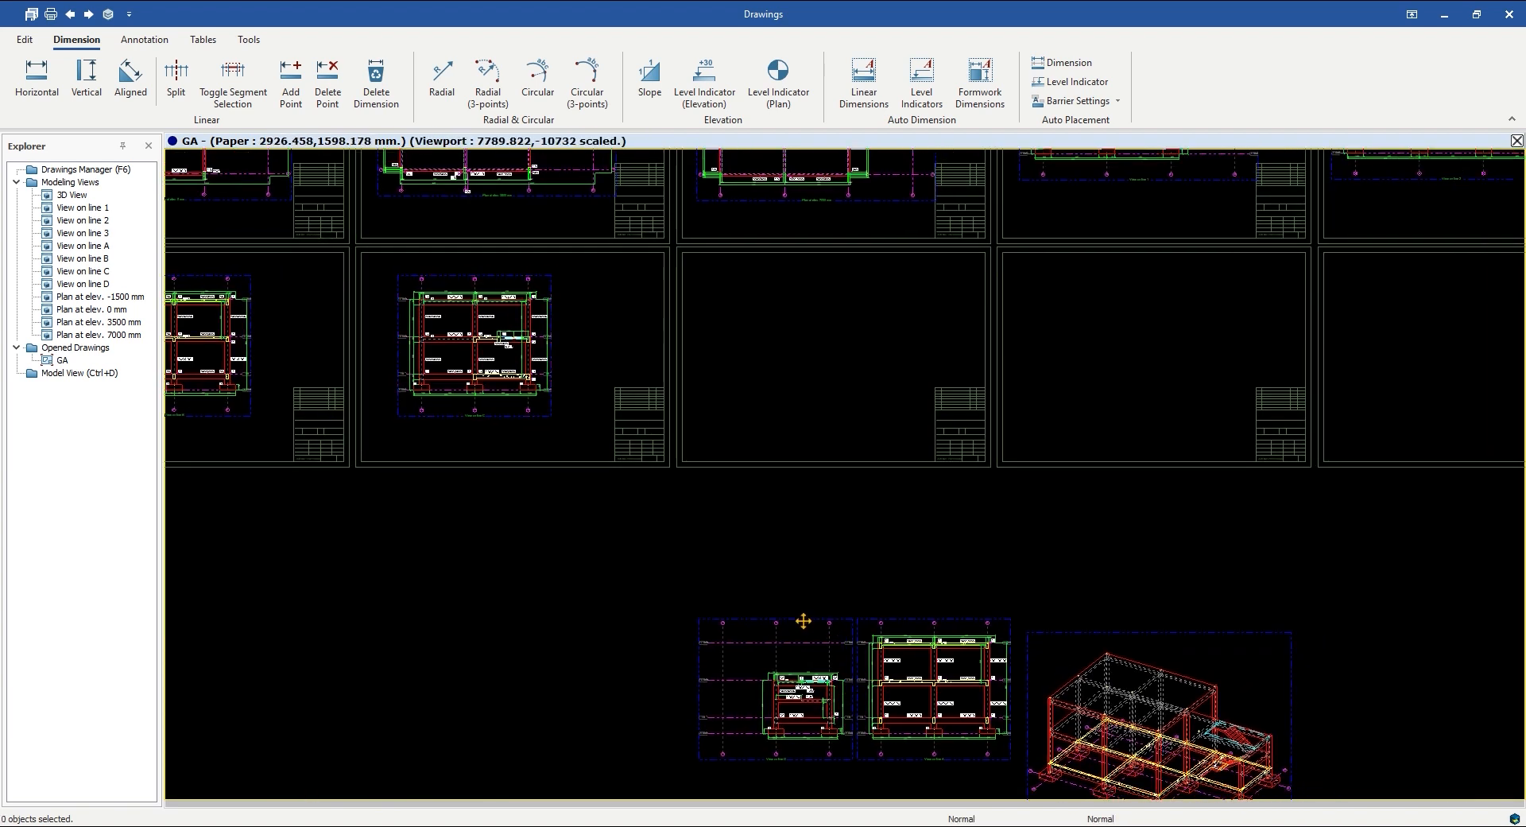
drag(811, 622, 822, 280)
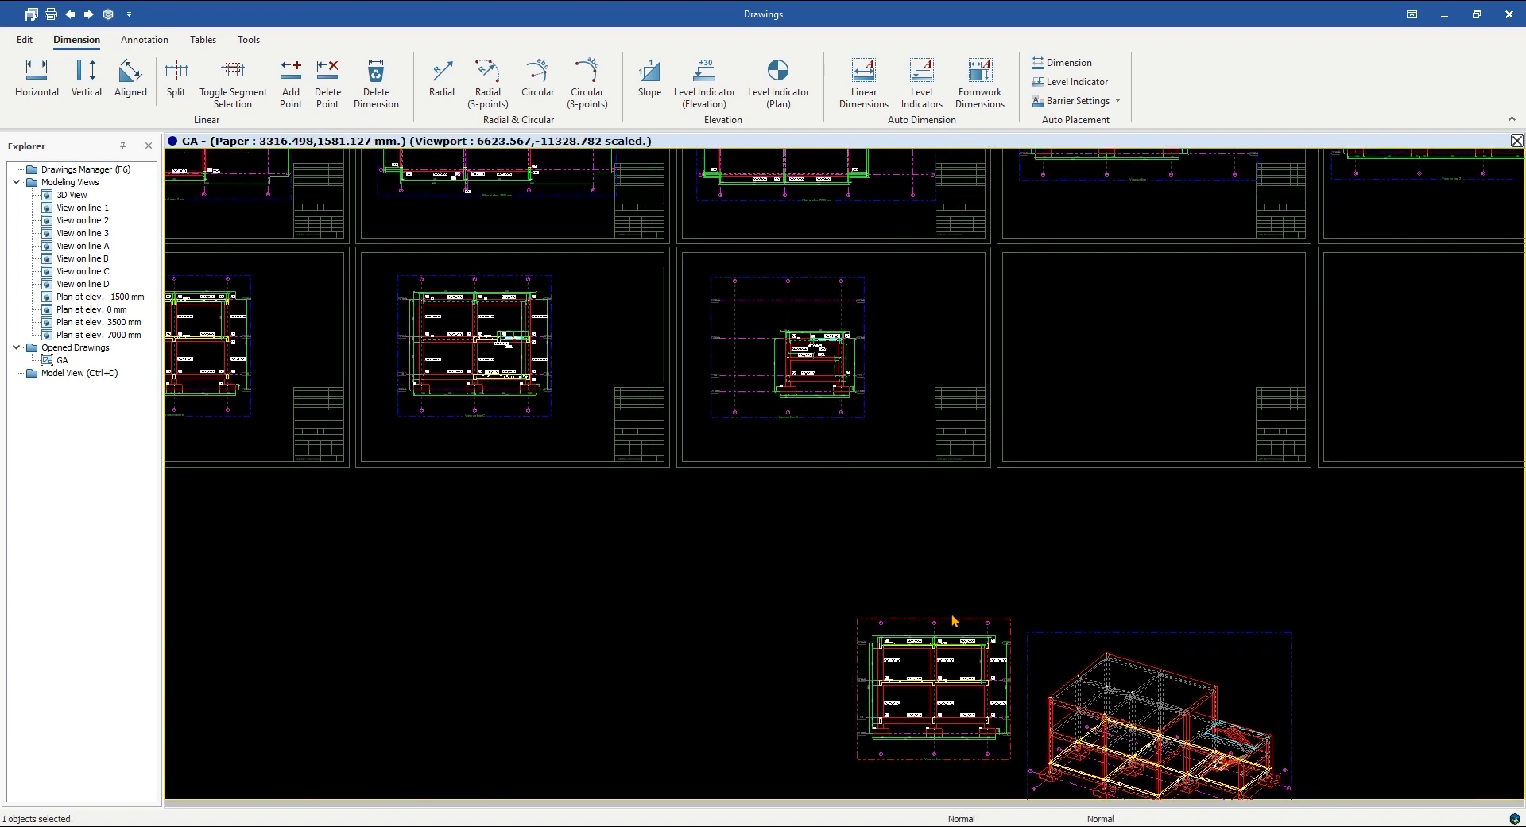
drag(1130, 274, 1129, 275)
middle_drag(1200, 628, 687, 595)
scroll(689, 595, down, 1)
drag(705, 594, 937, 283)
Step: Shift the 3D viewport slightly upward on the last lower-row sheet
scroll(834, 294, up, 5)
scroll(805, 298, up, 5)
scroll(801, 303, down, 4)
middle_drag(1161, 396, 964, 398)
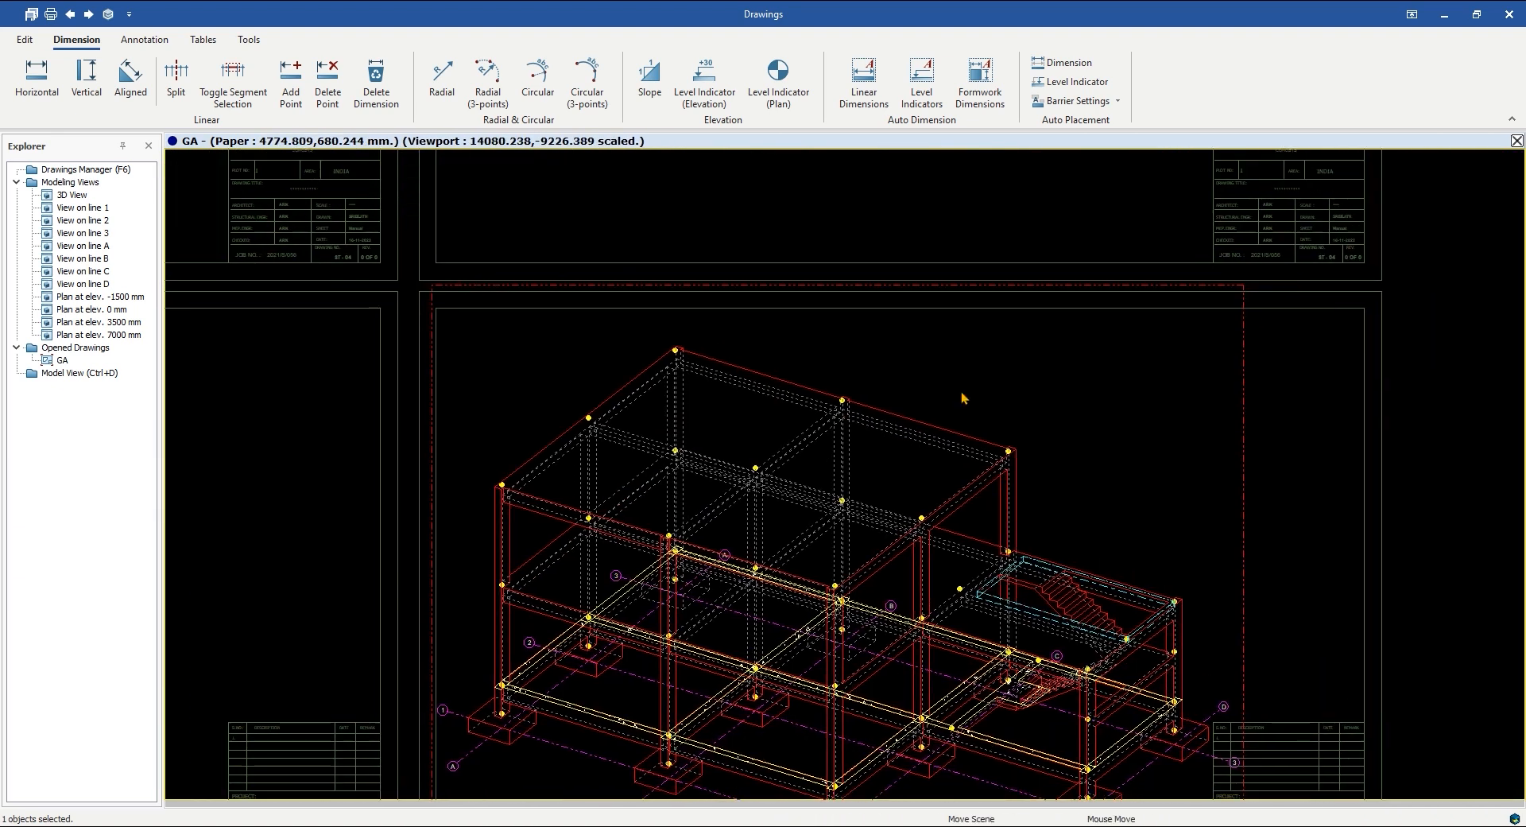
middle_drag(1142, 509, 1141, 476)
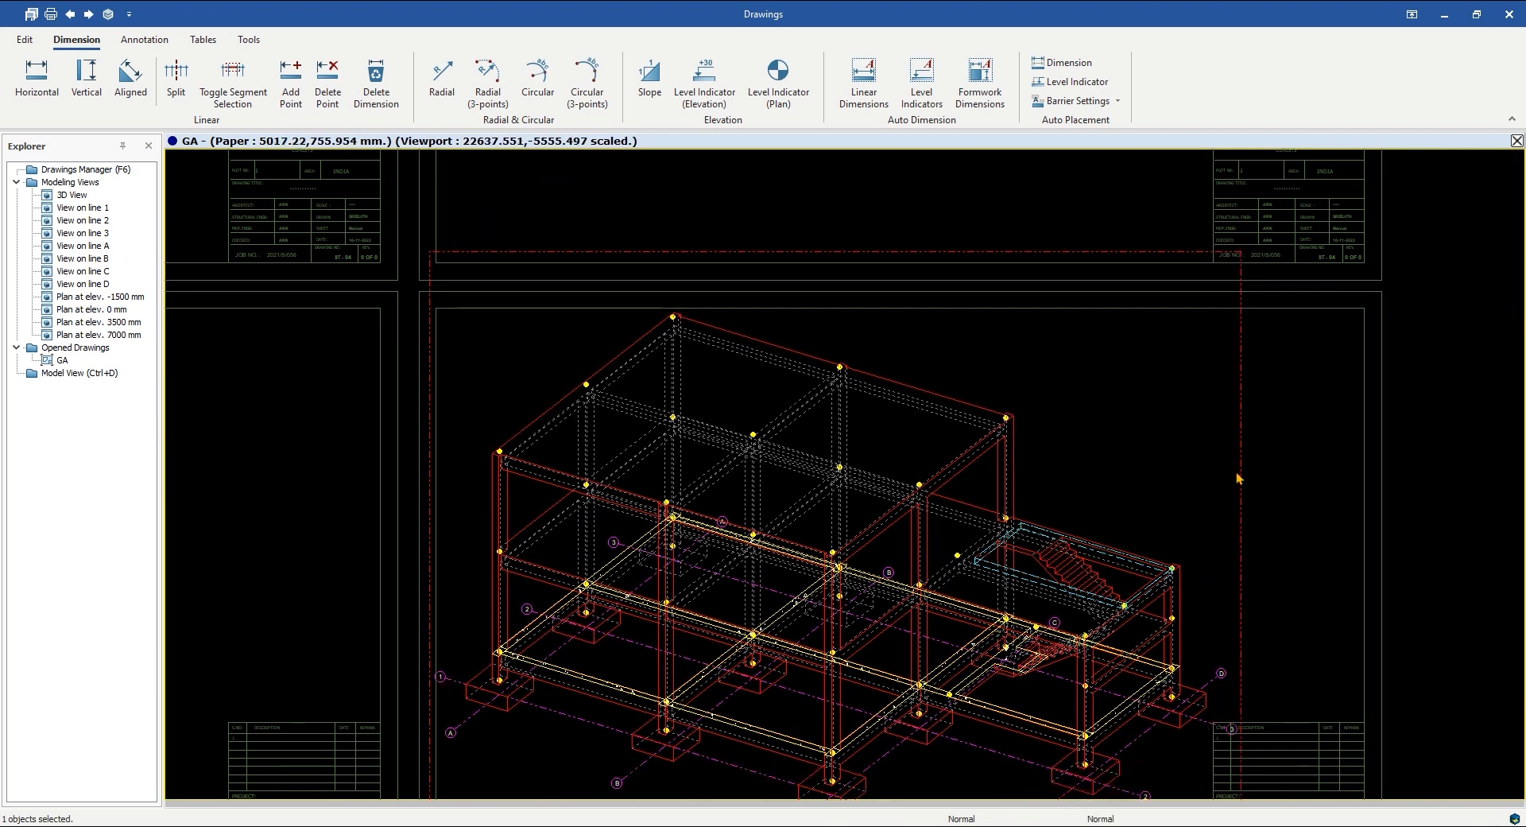
Step: Examine the arrangement of the plan, line-view and 3D viewports across the twelve sheets
scroll(1193, 517, down, 4)
middle_drag(920, 527, 1152, 564)
scroll(1157, 568, down, 2)
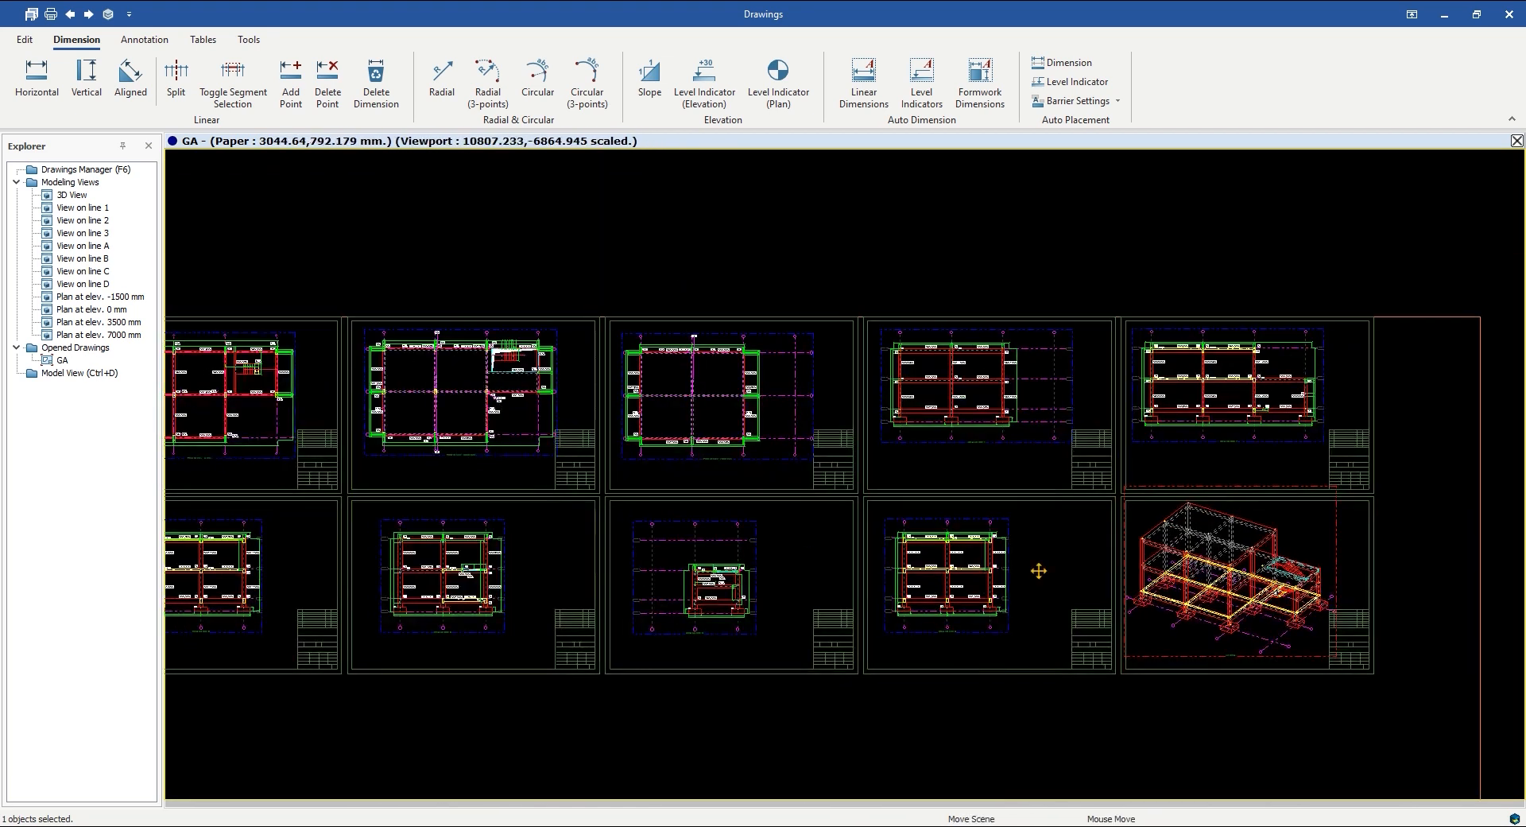
middle_drag(1039, 572, 1504, 593)
middle_drag(318, 424, 401, 448)
scroll(401, 448, up, 3)
scroll(400, 449, up, 3)
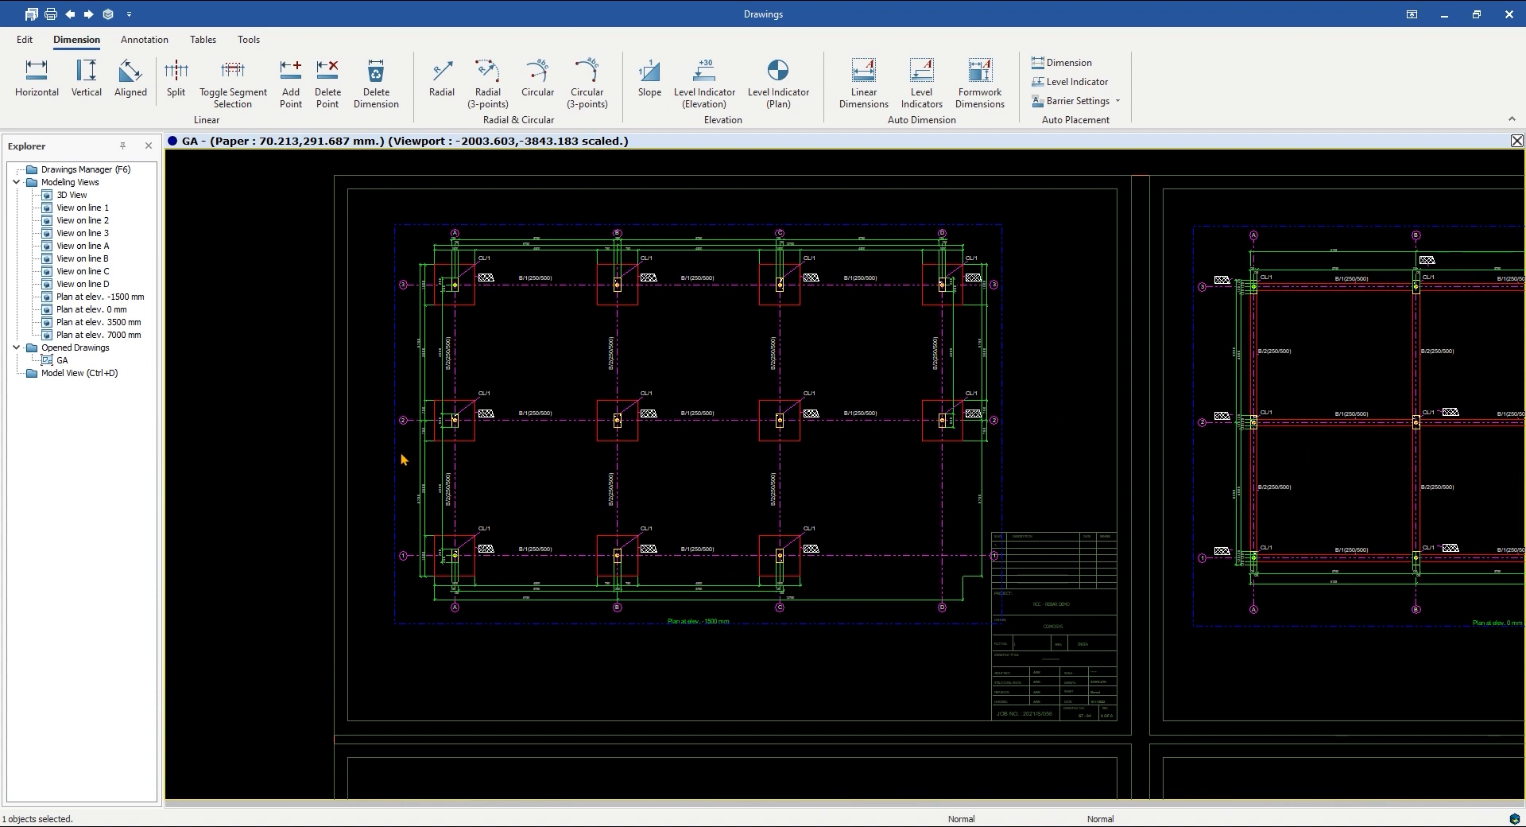
scroll(442, 475, down, 5)
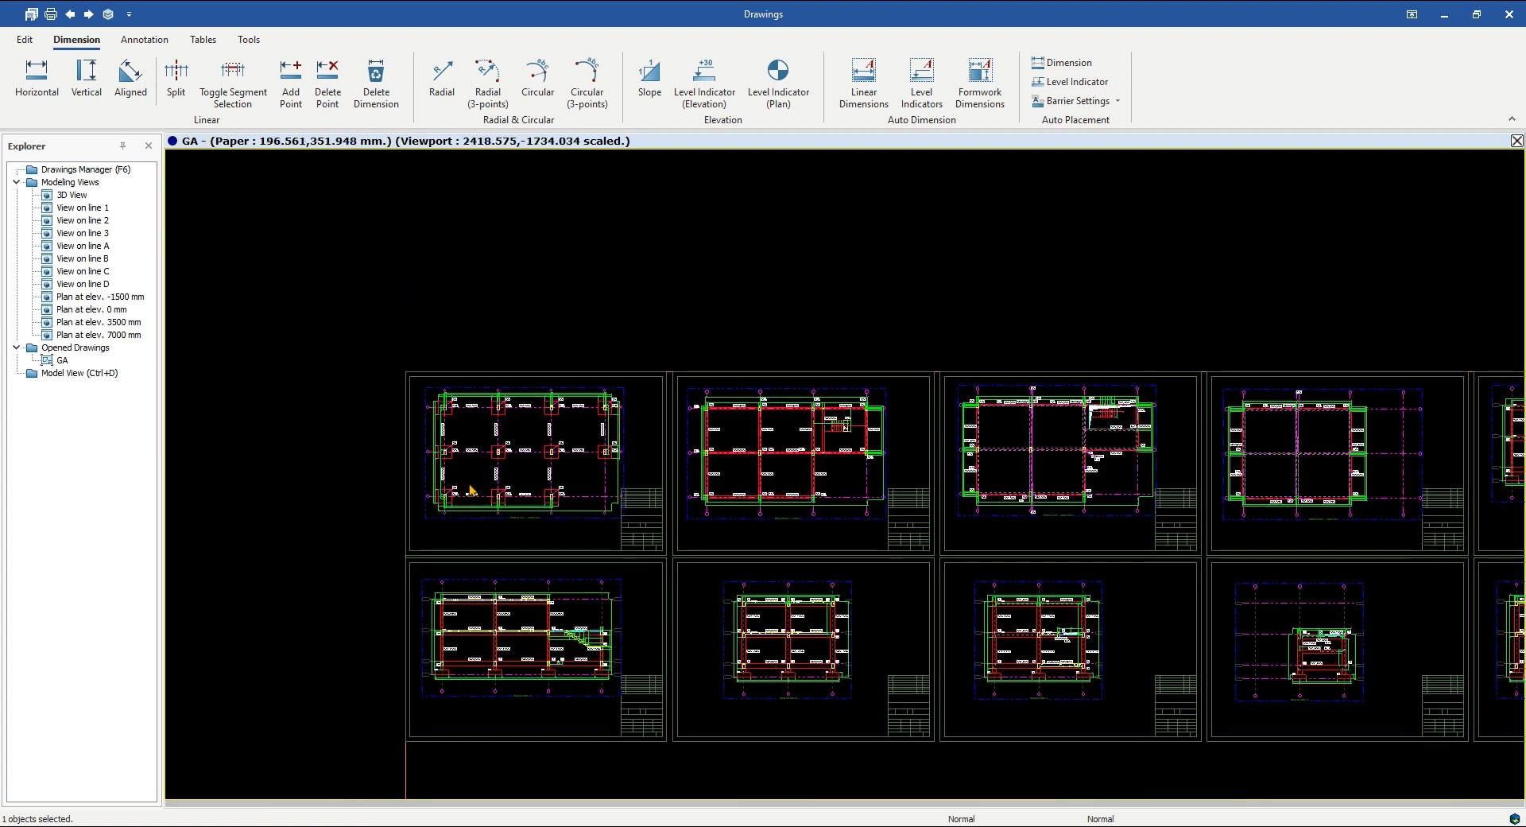
middle_drag(914, 648, 709, 481)
scroll(795, 601, down, 4)
scroll(815, 609, down, 2)
scroll(709, 485, up, 2)
scroll(709, 485, up, 2)
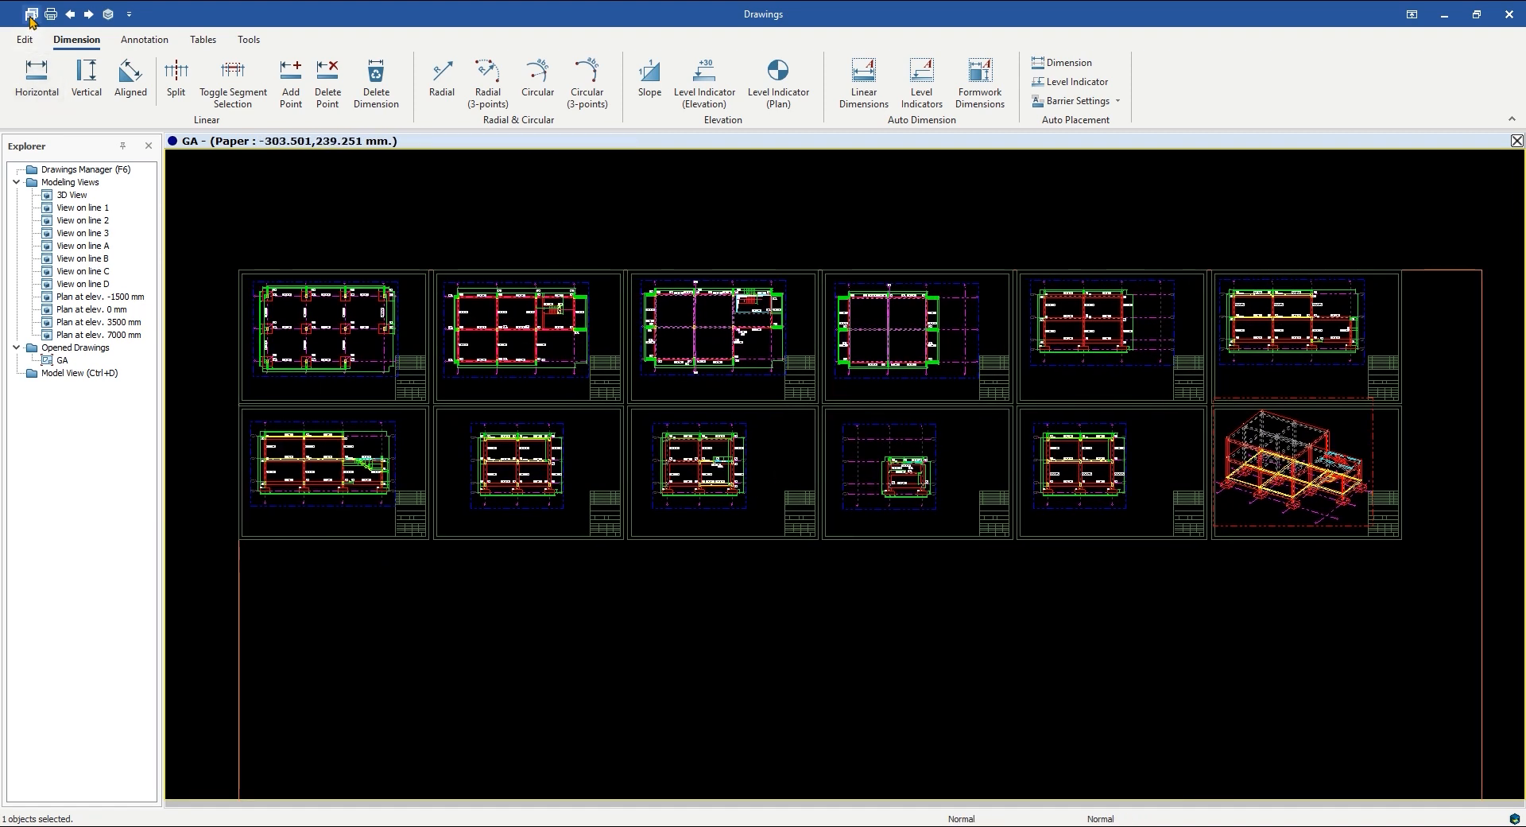
Step: Close the drawings editor and prepare the rebar type list report for the model with no parent-material filter
click(1508, 13)
click(710, 469)
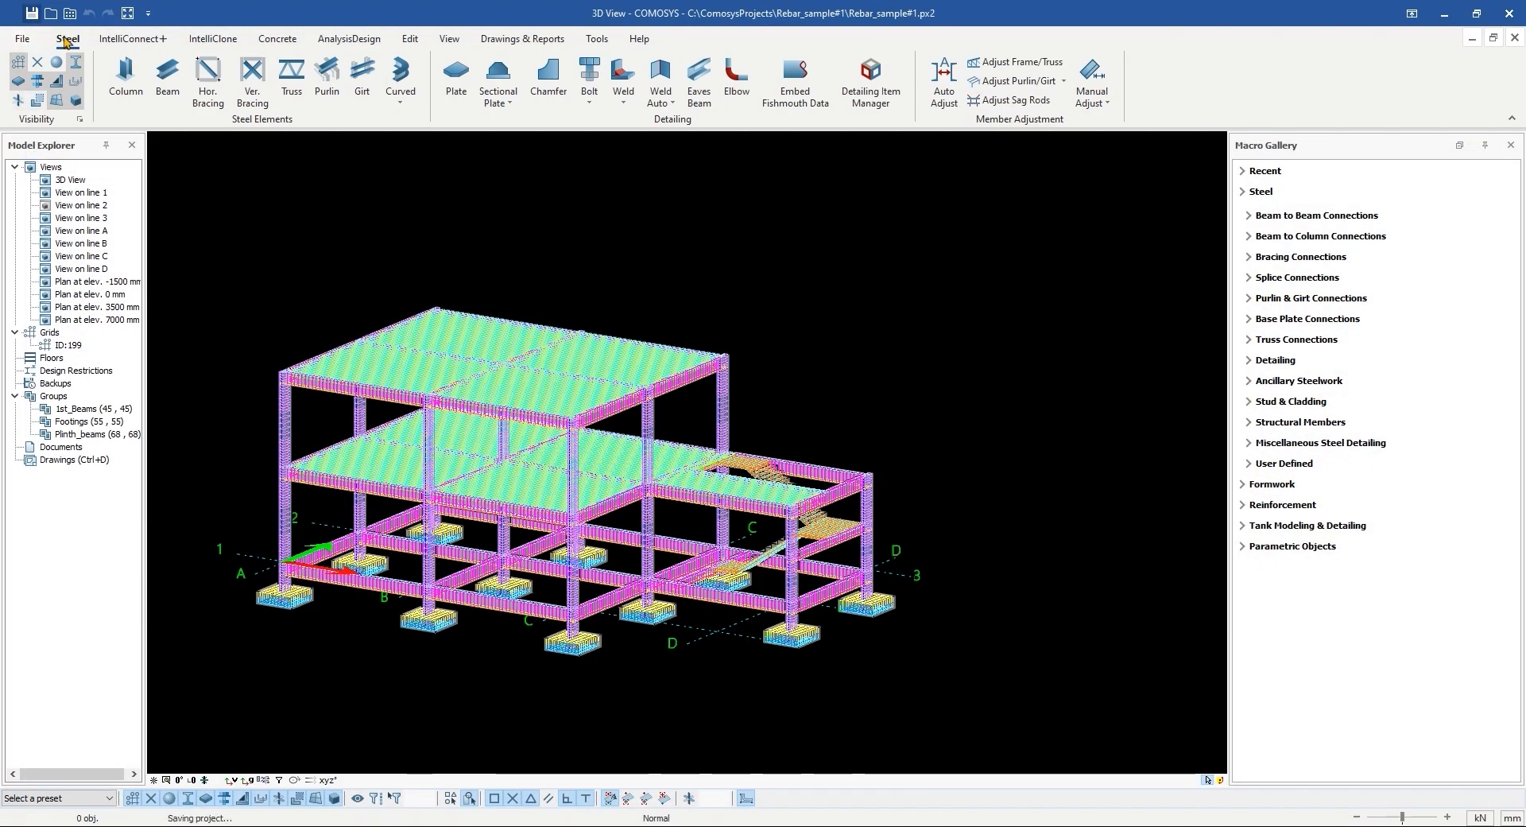
click(522, 38)
click(513, 93)
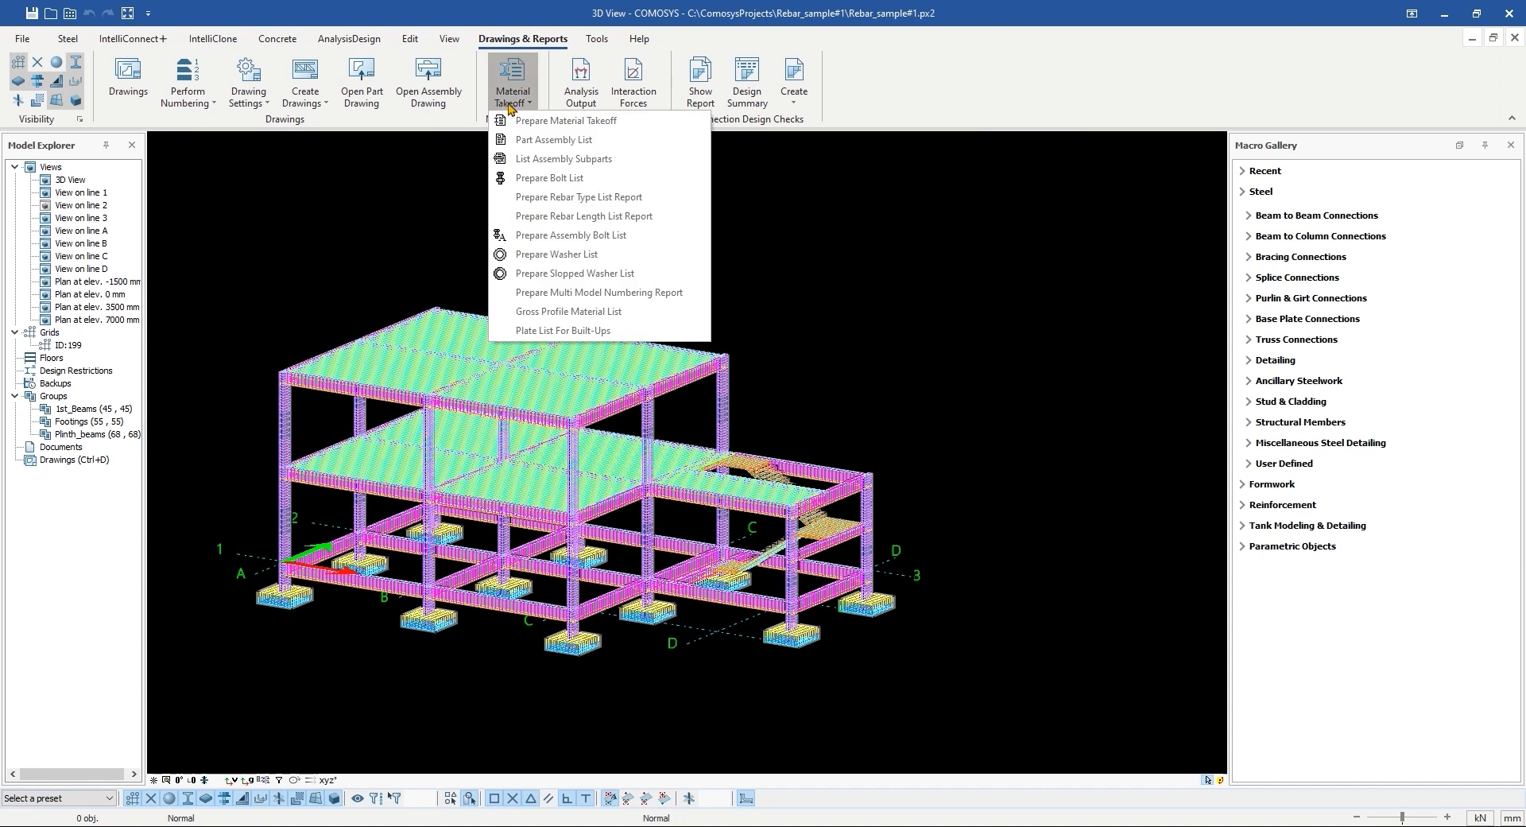
click(592, 197)
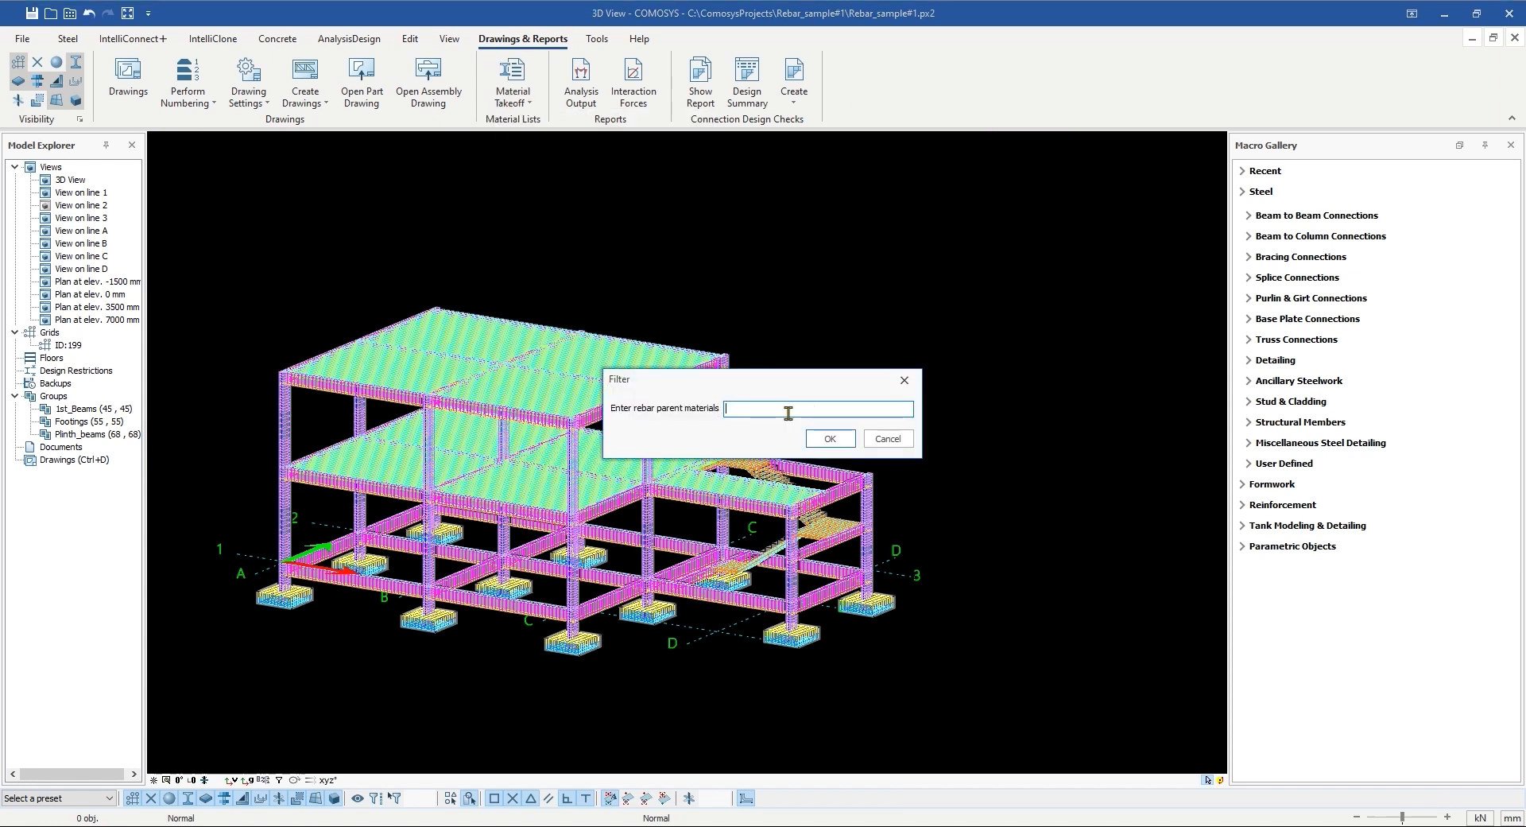
key(Return)
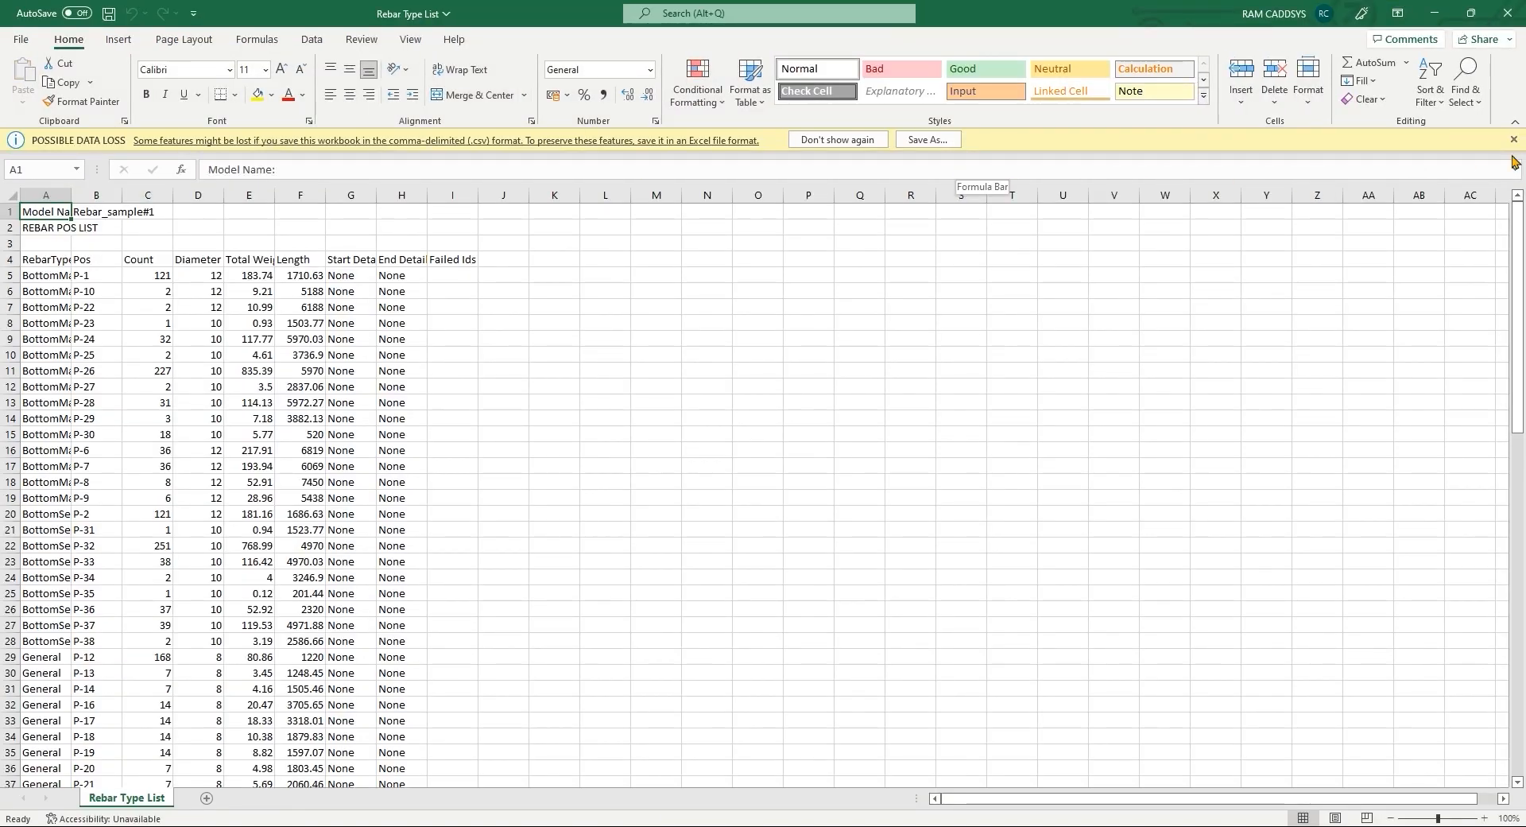
Step: Dismiss the data-loss notice, look through the rebar list and autofit columns A to I to their contents
click(1513, 140)
scroll(498, 312, down, 2)
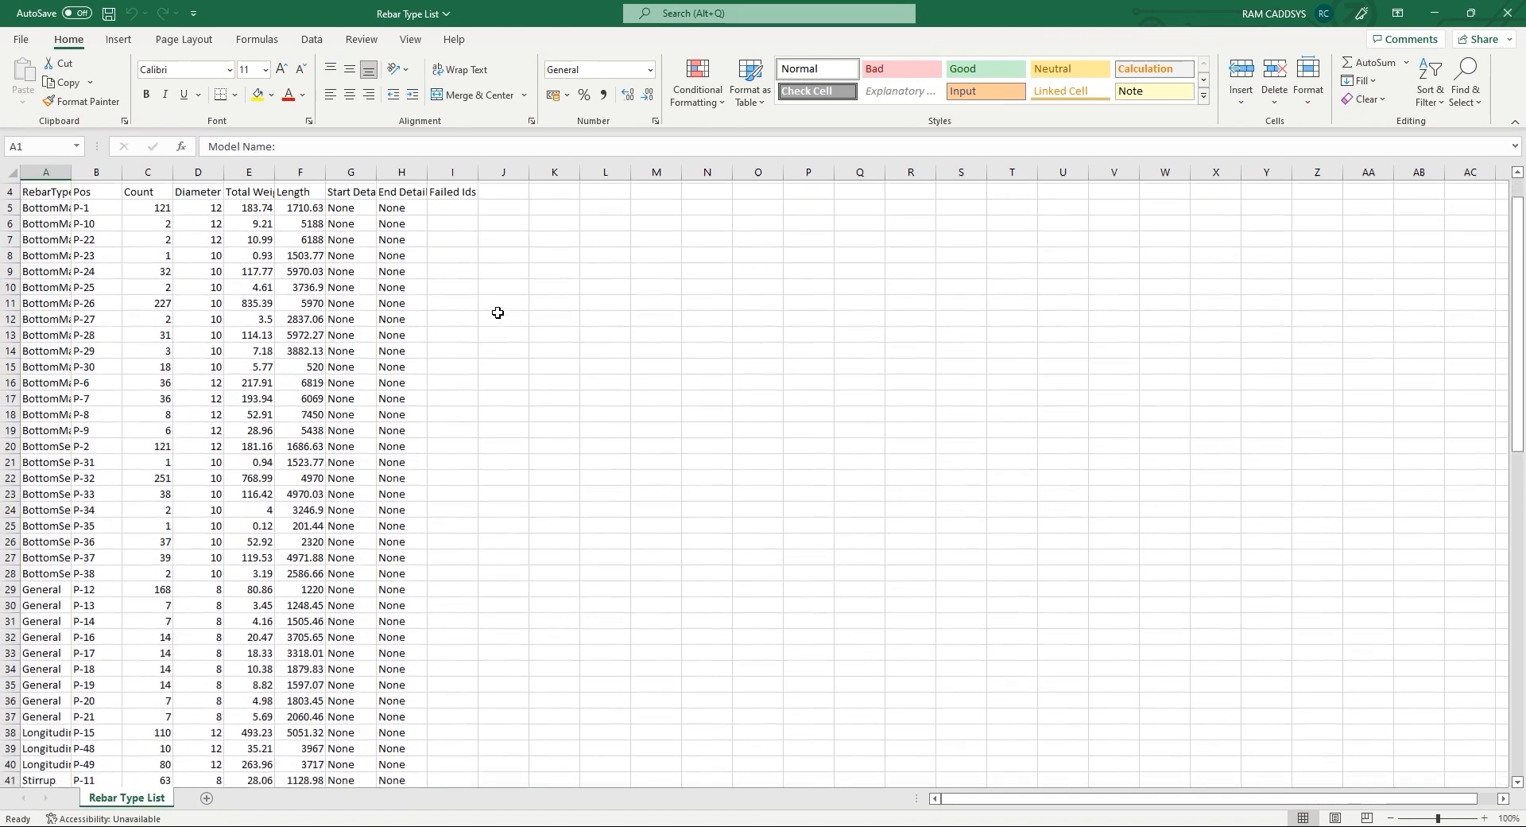
scroll(497, 314, down, 13)
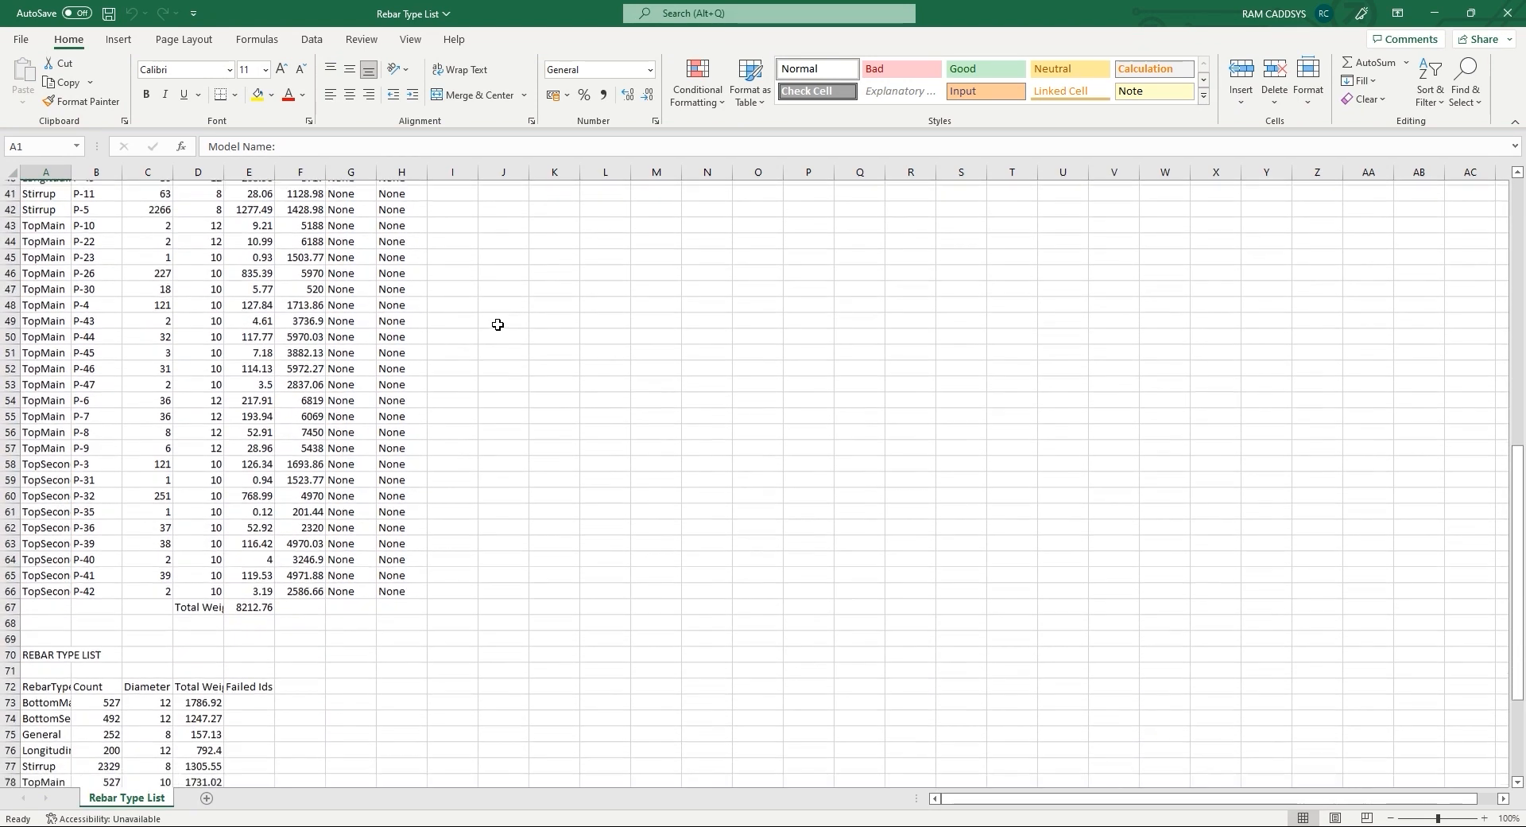
scroll(498, 325, down, 7)
scroll(351, 527, up, 20)
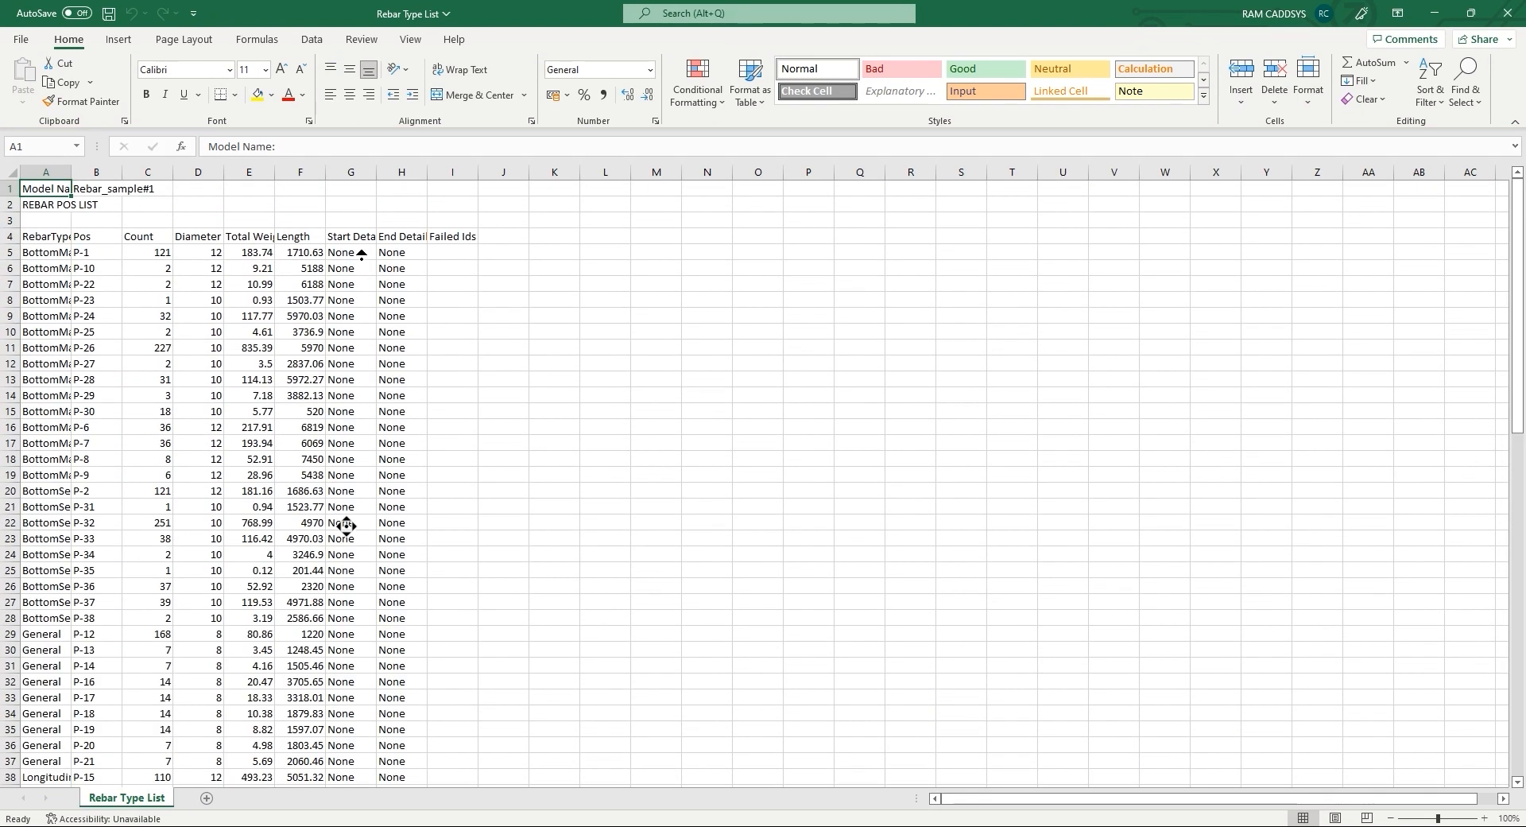
mouse_move(46, 171)
mouse_down()
mouse_move(459, 170)
mouse_move(442, 175)
mouse_up()
double_click(432, 175)
click(186, 354)
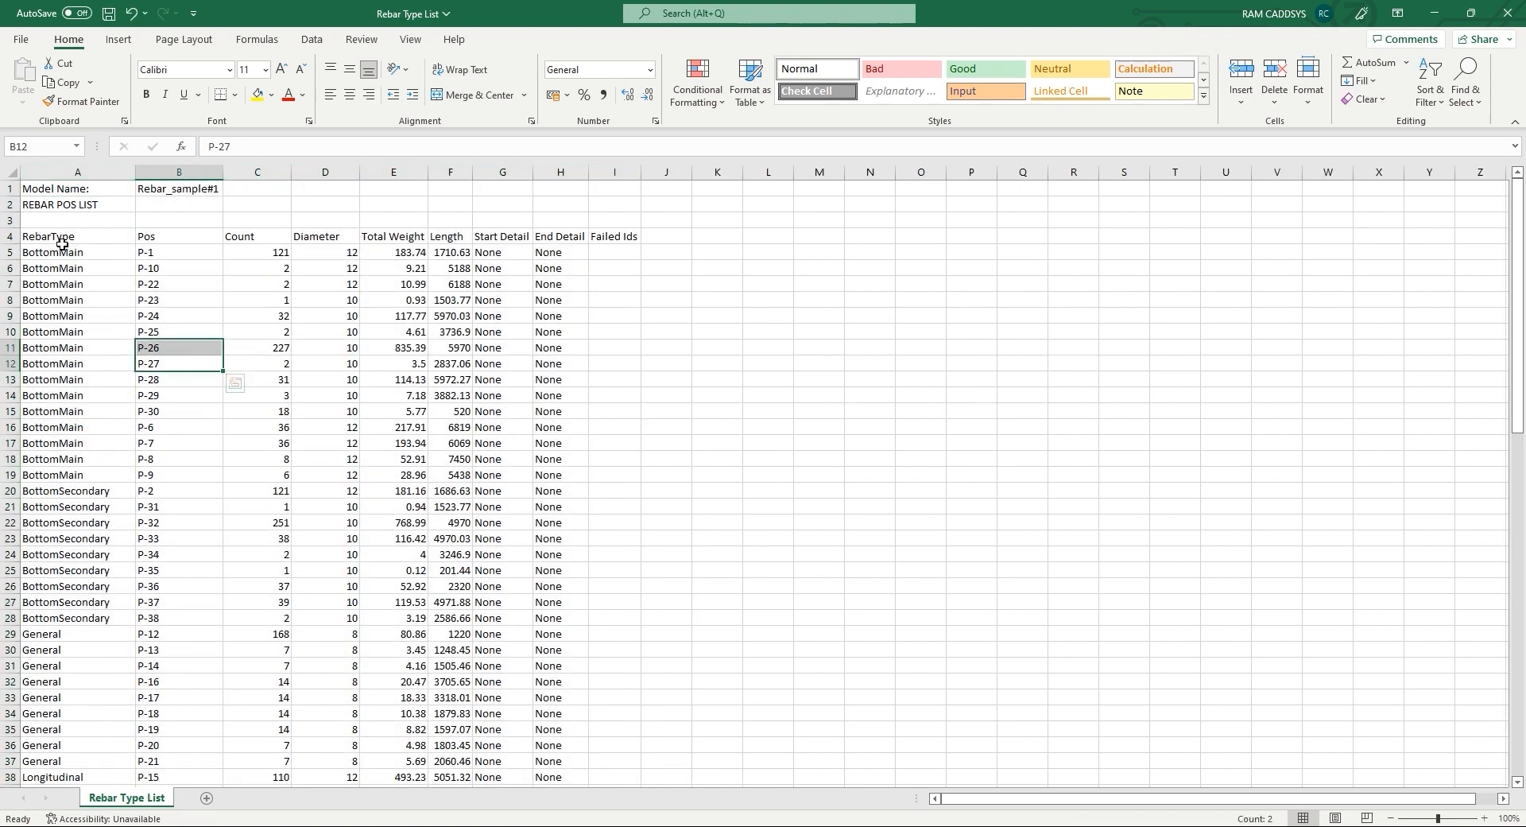
Step: Make the rebar position list's header row A4:I4 bold and apply all borders to the table A4:I67
drag(61, 242, 580, 241)
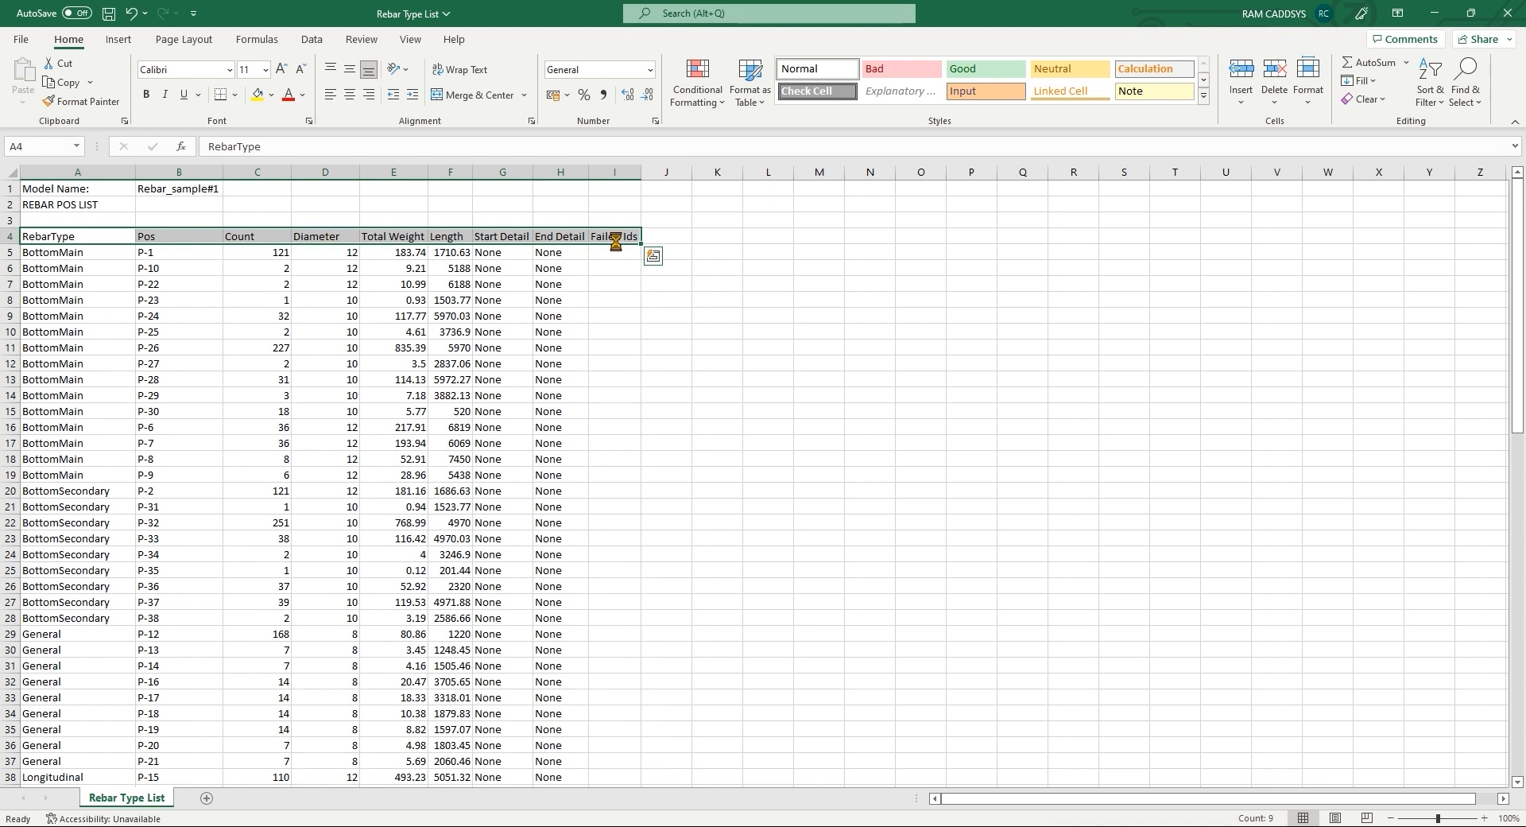
scroll(318, 342, down, 16)
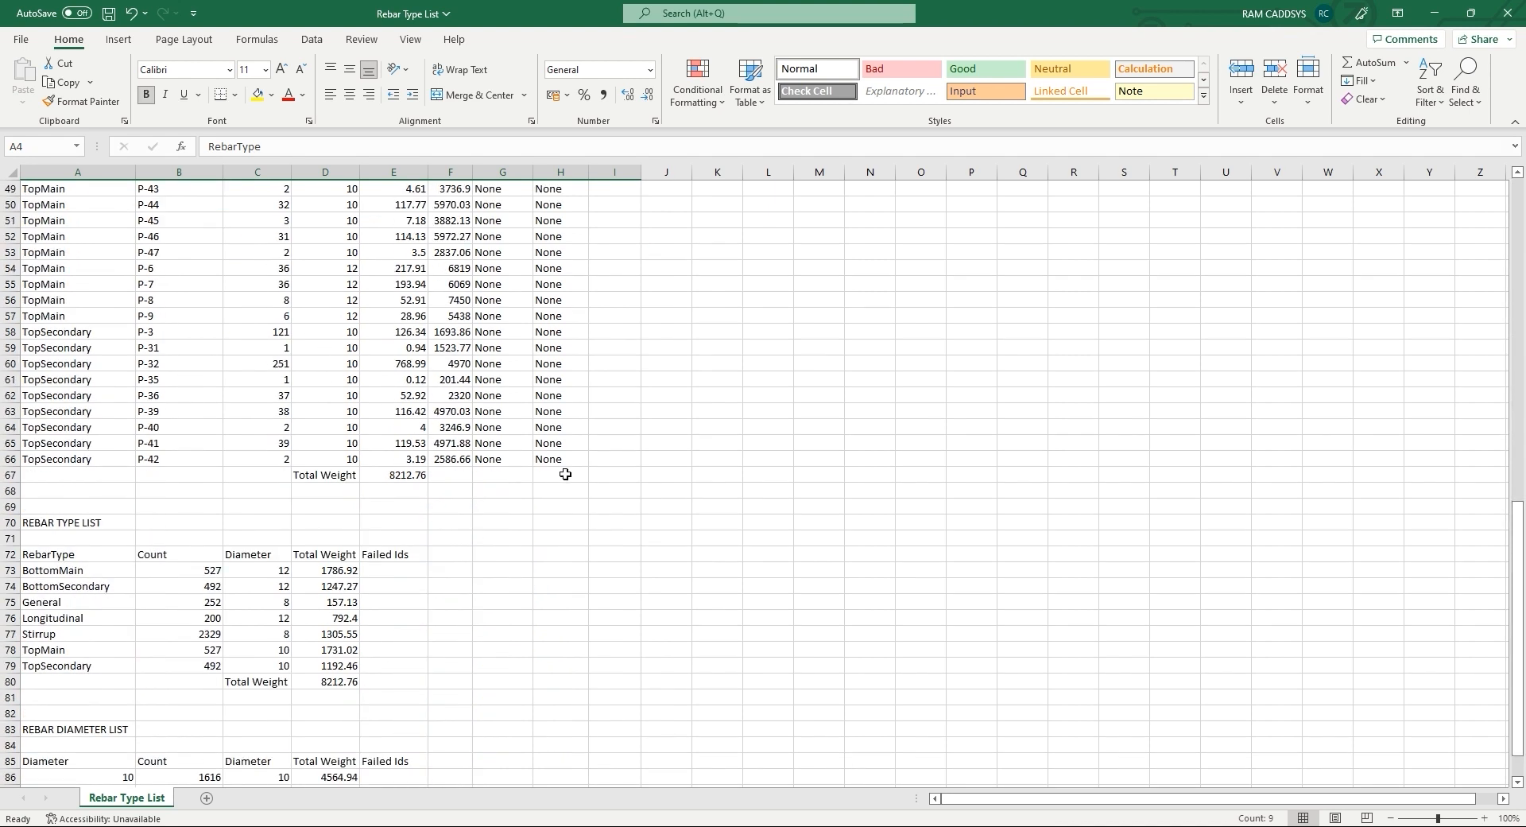
shift+click(595, 471)
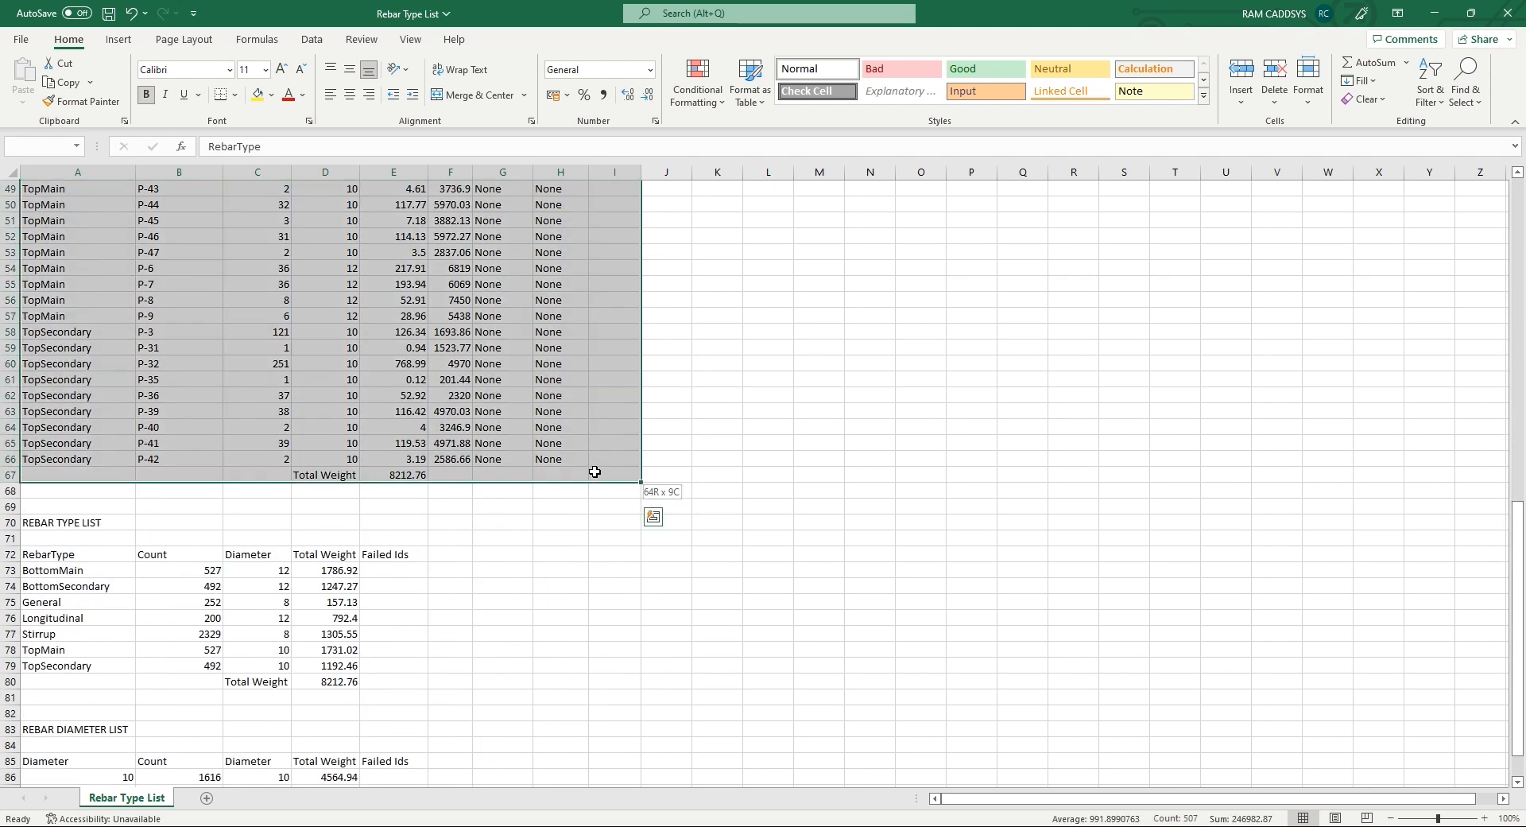
click(234, 102)
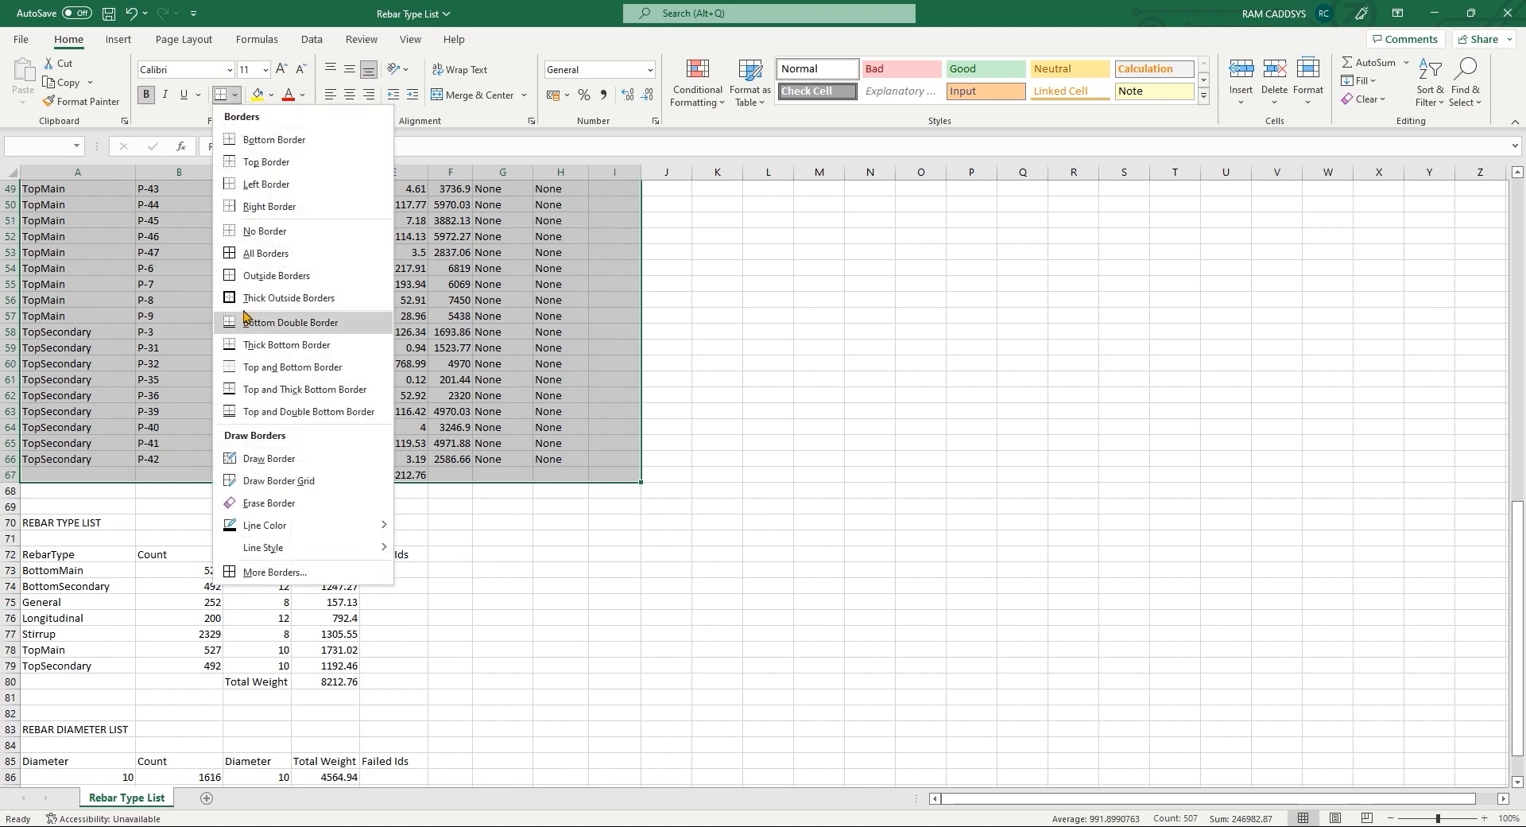
click(262, 256)
click(205, 326)
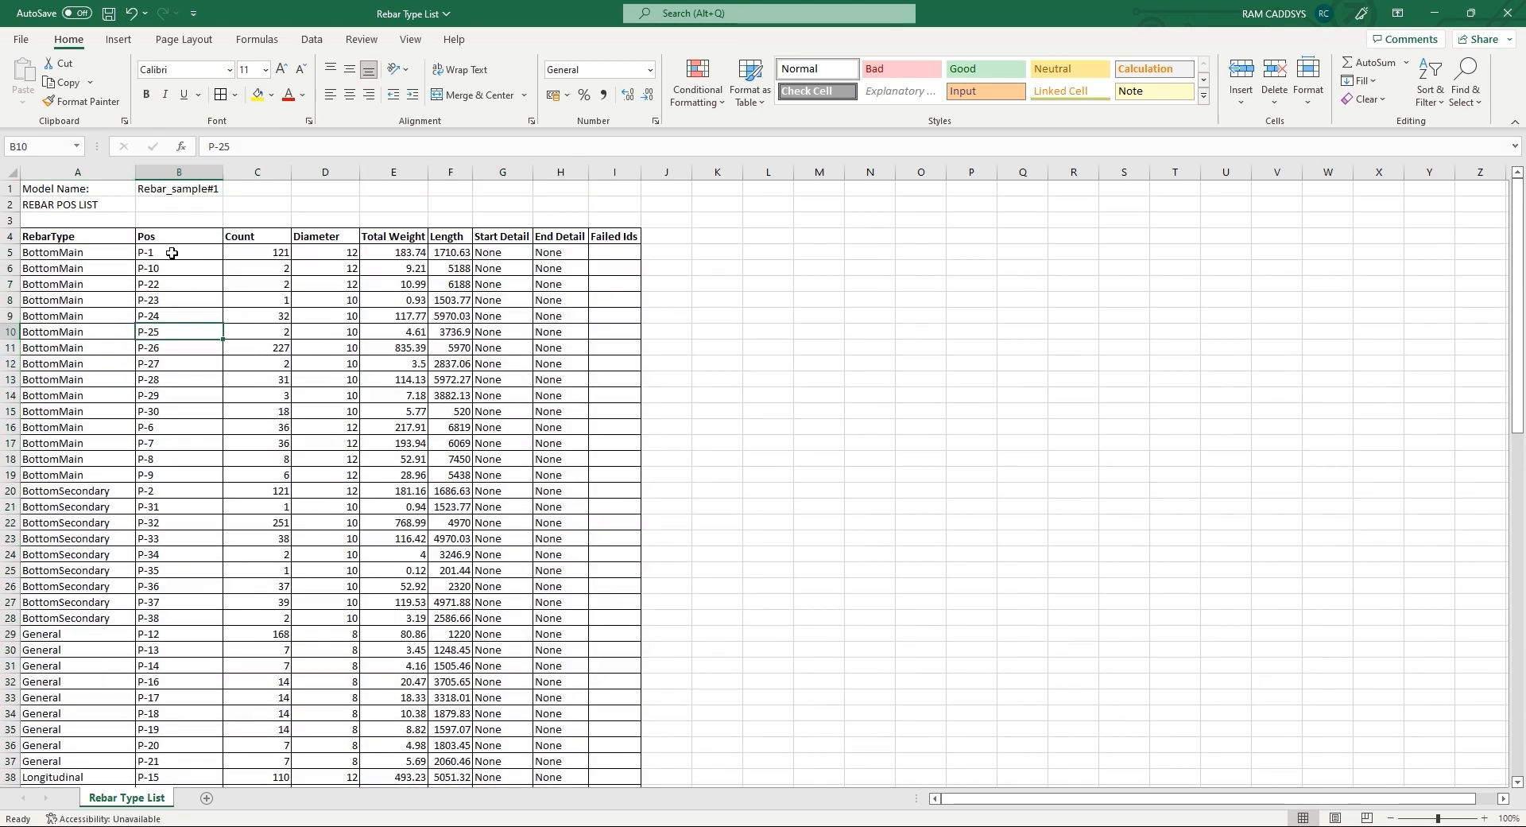
Step: Make the rebar type list's heading rows A70:E72 bold and apply all borders to both summary lists in A70:E89
scroll(172, 253, down, 20)
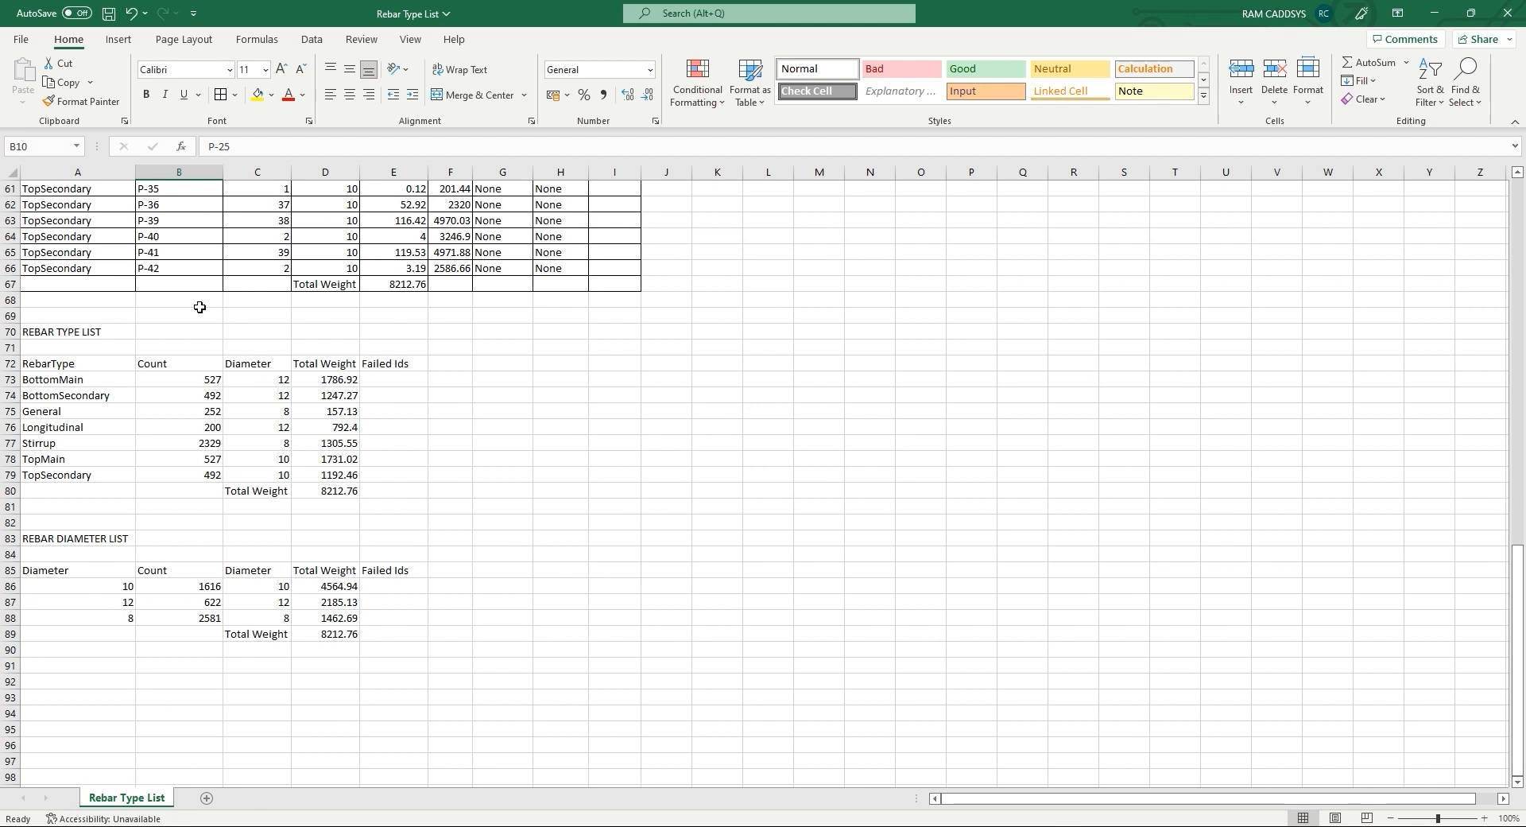
drag(39, 332, 411, 366)
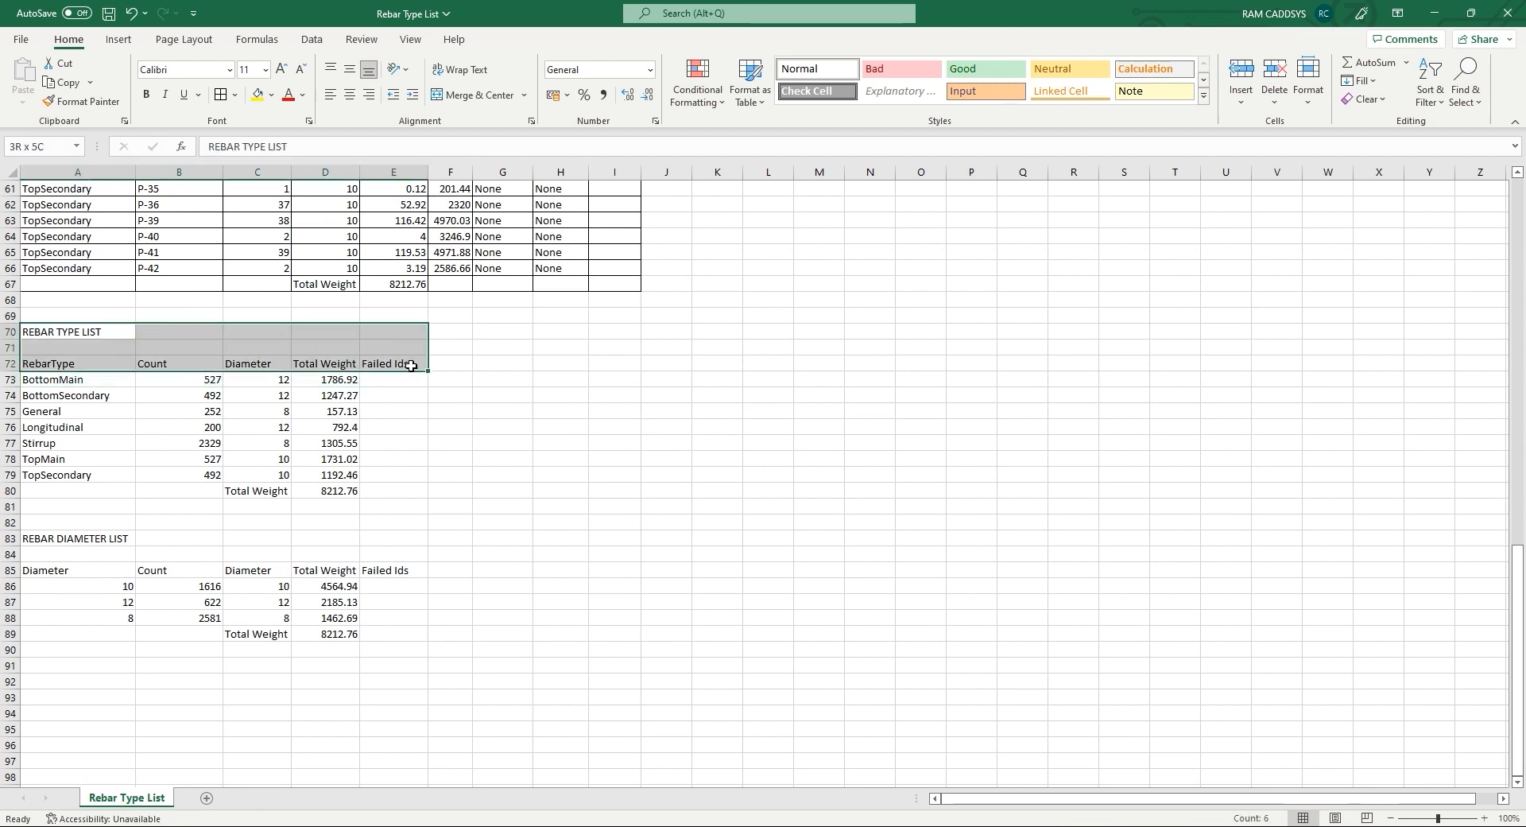
key(ctrl+b)
drag(66, 334, 394, 634)
click(222, 97)
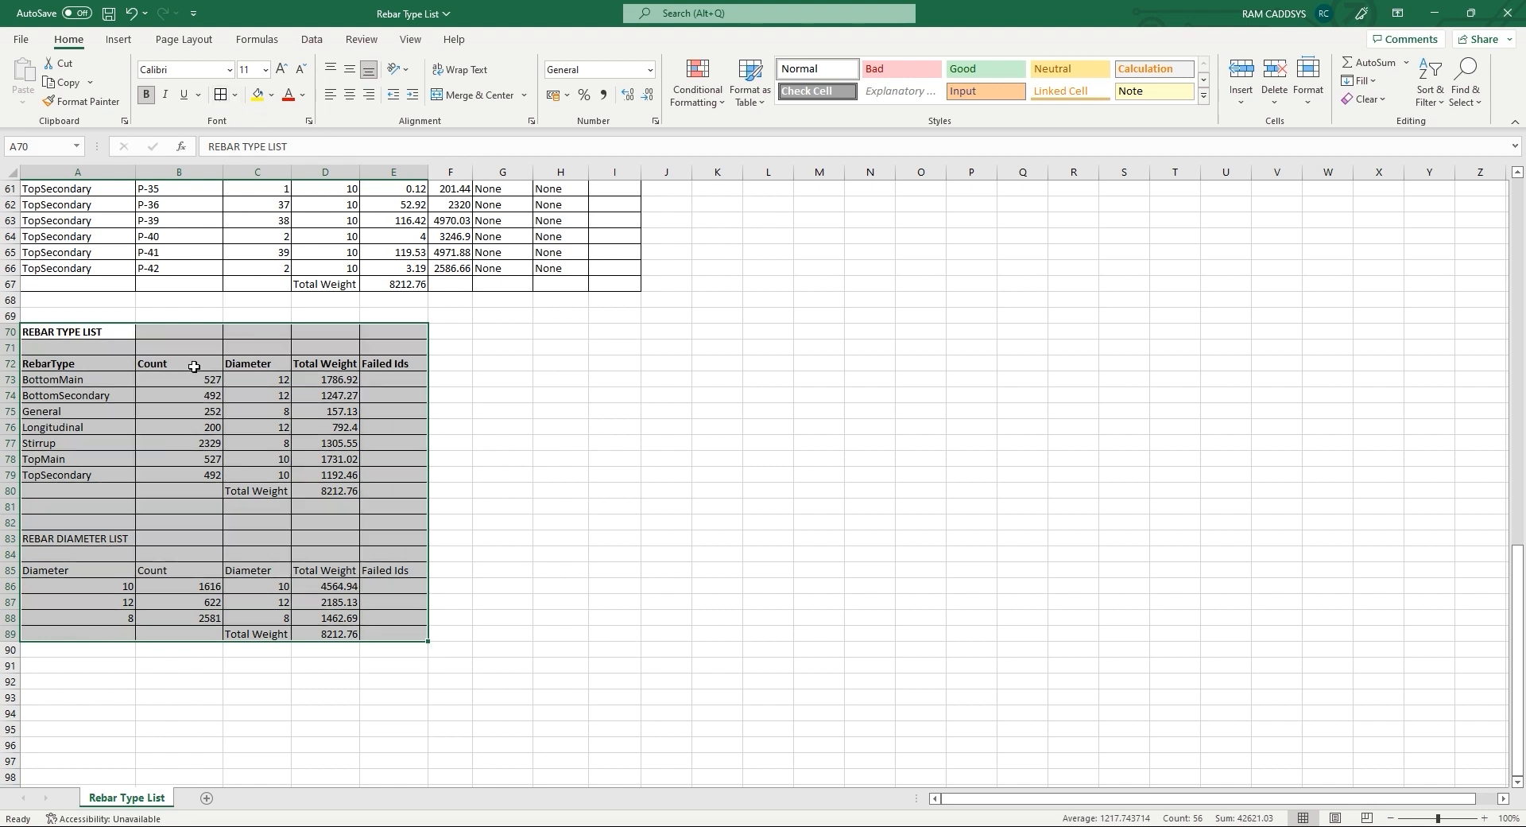
click(586, 522)
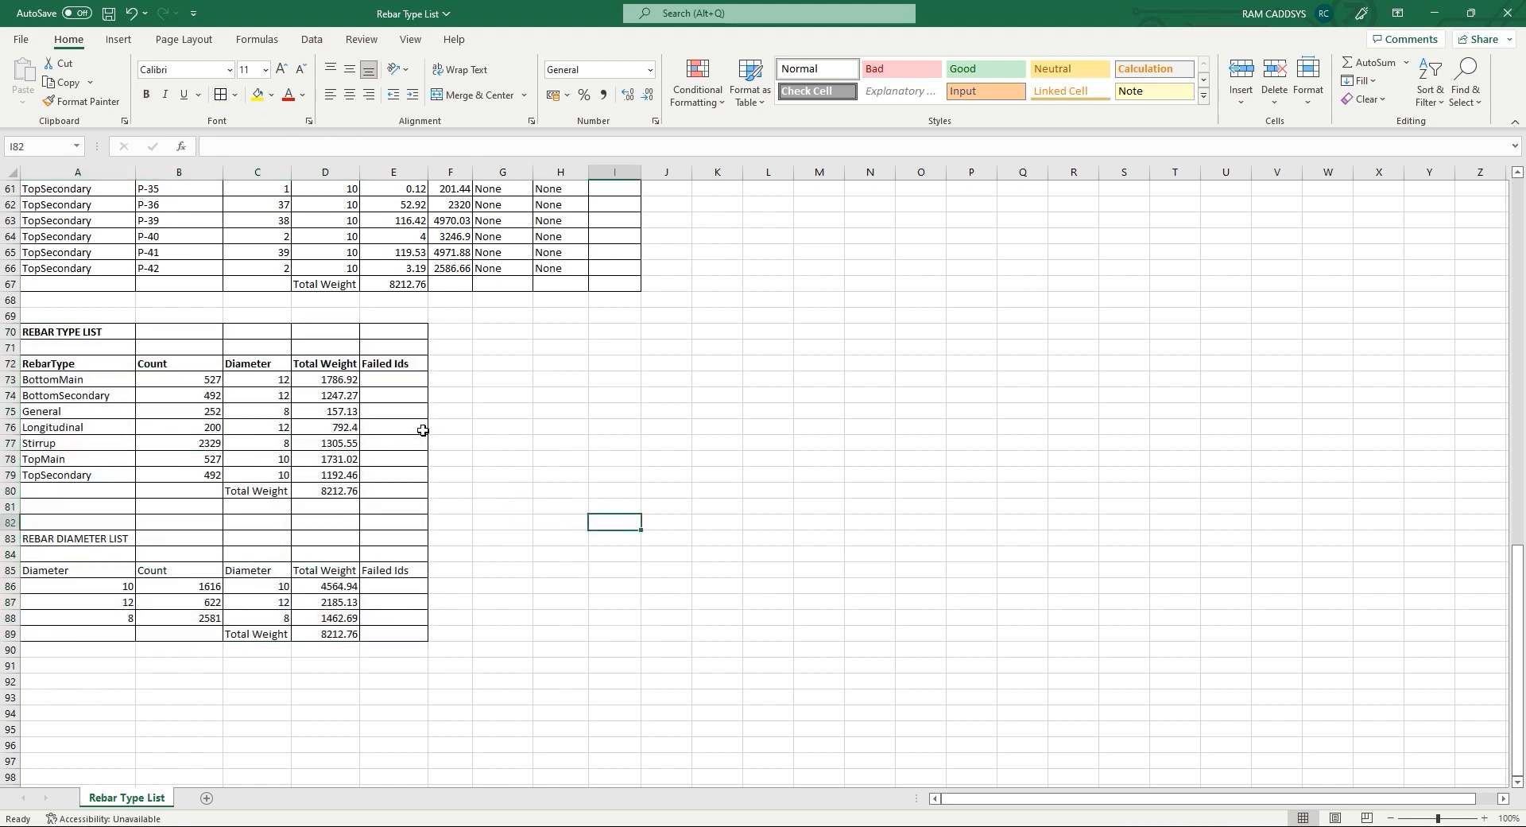
Step: Save the formatted Rebar Type List workbook and look back over its tables
key(ctrl+s)
scroll(456, 455, up, 1)
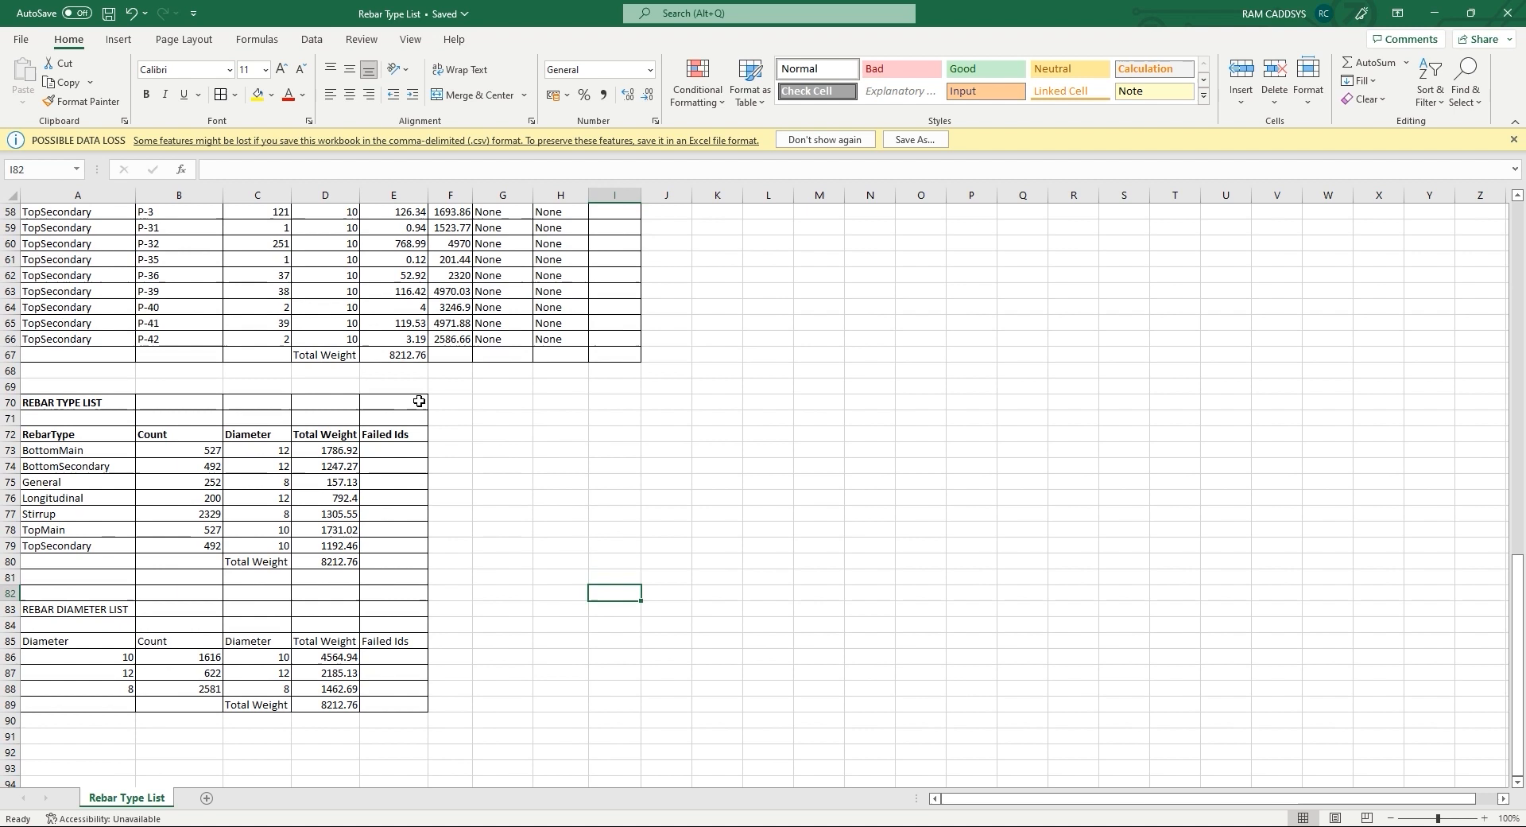
click(402, 360)
scroll(528, 488, up, 19)
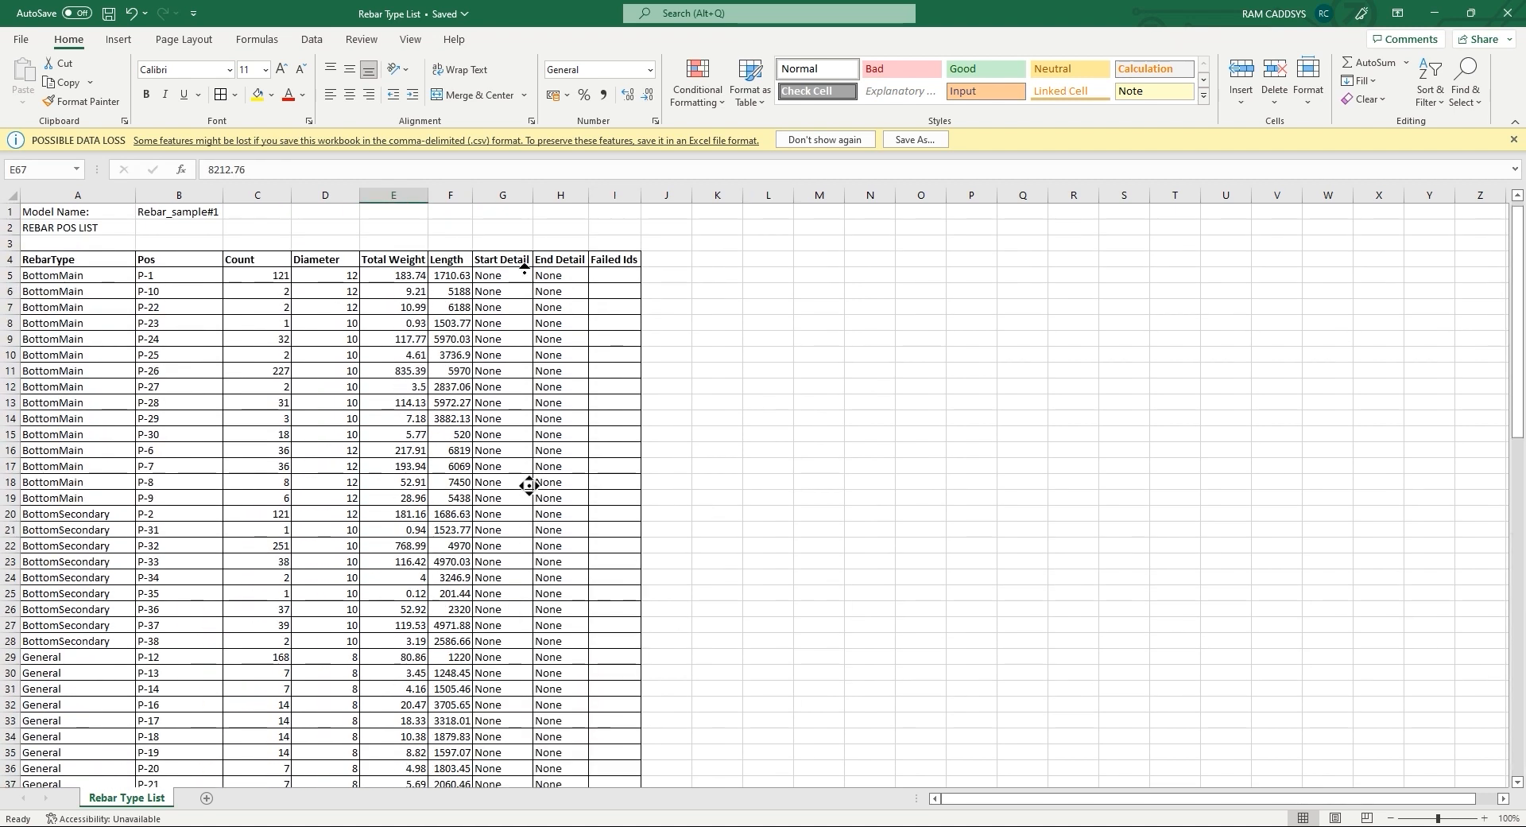
click(762, 308)
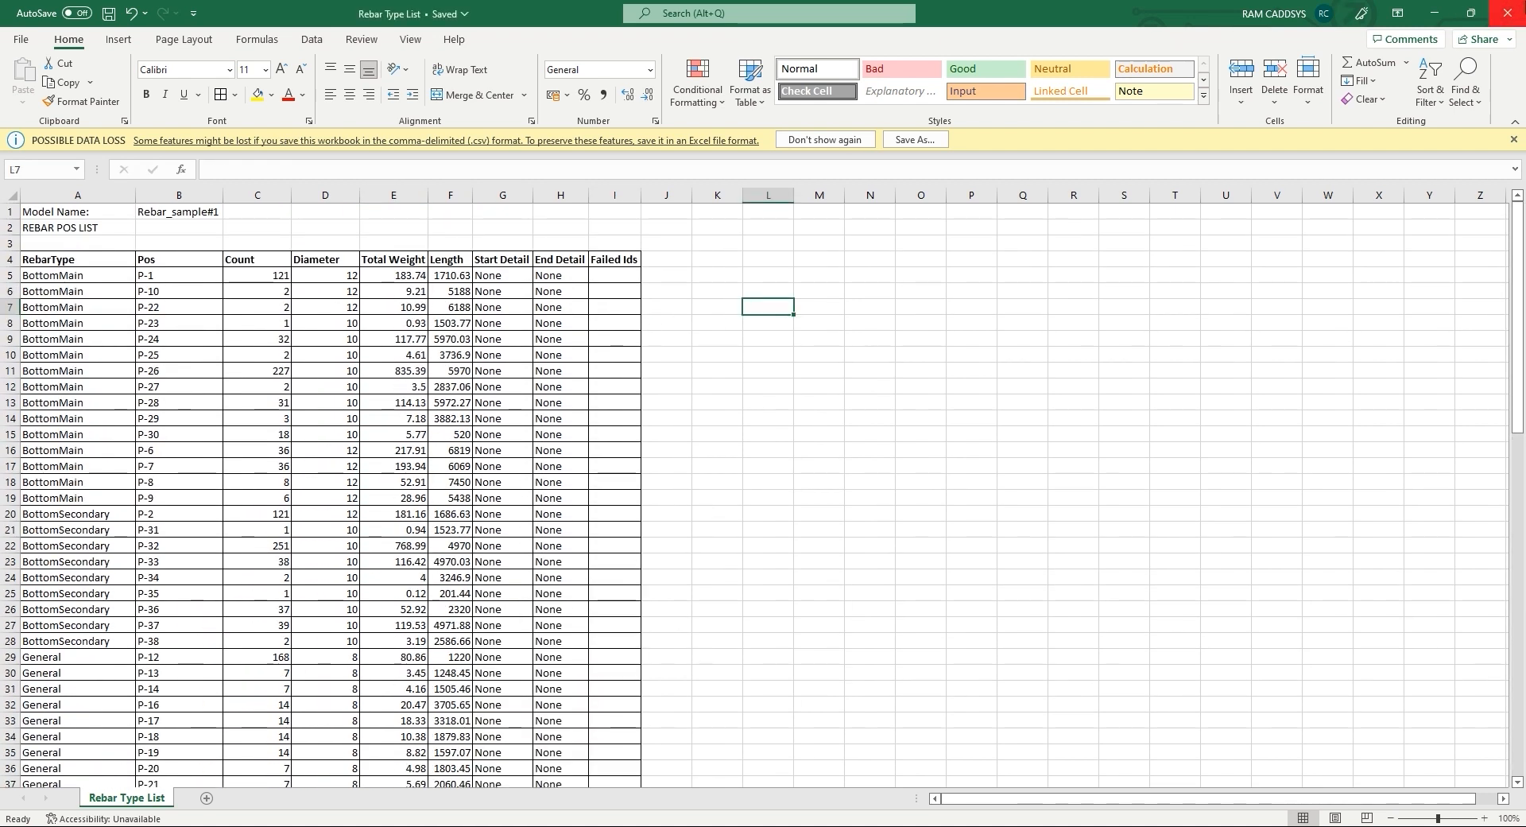
Step: Close the Rebar Type List workbook and prepare the rebar length list report for the model in COMOSYS
click(1508, 12)
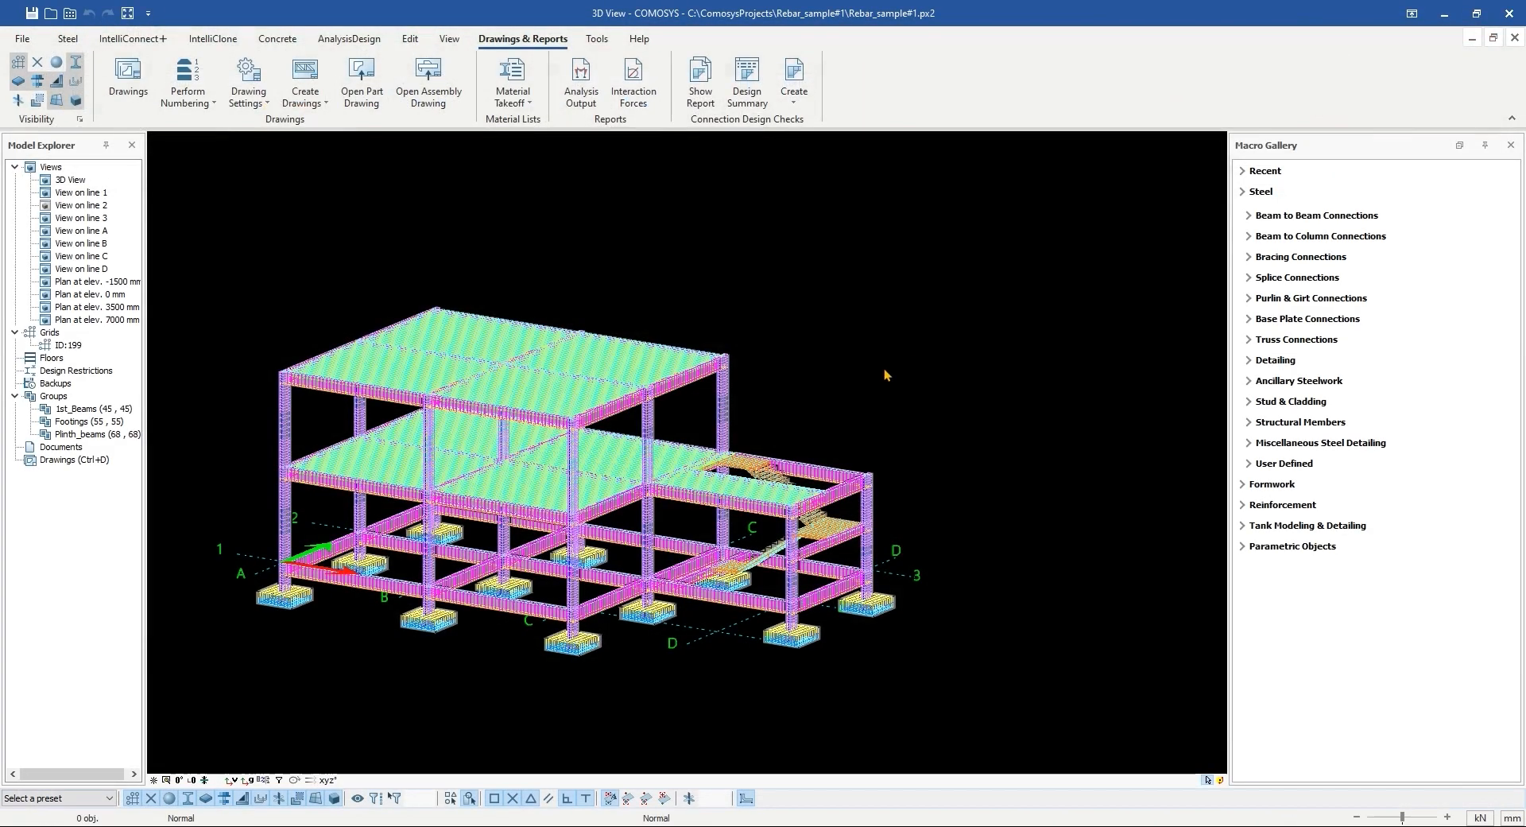
click(525, 111)
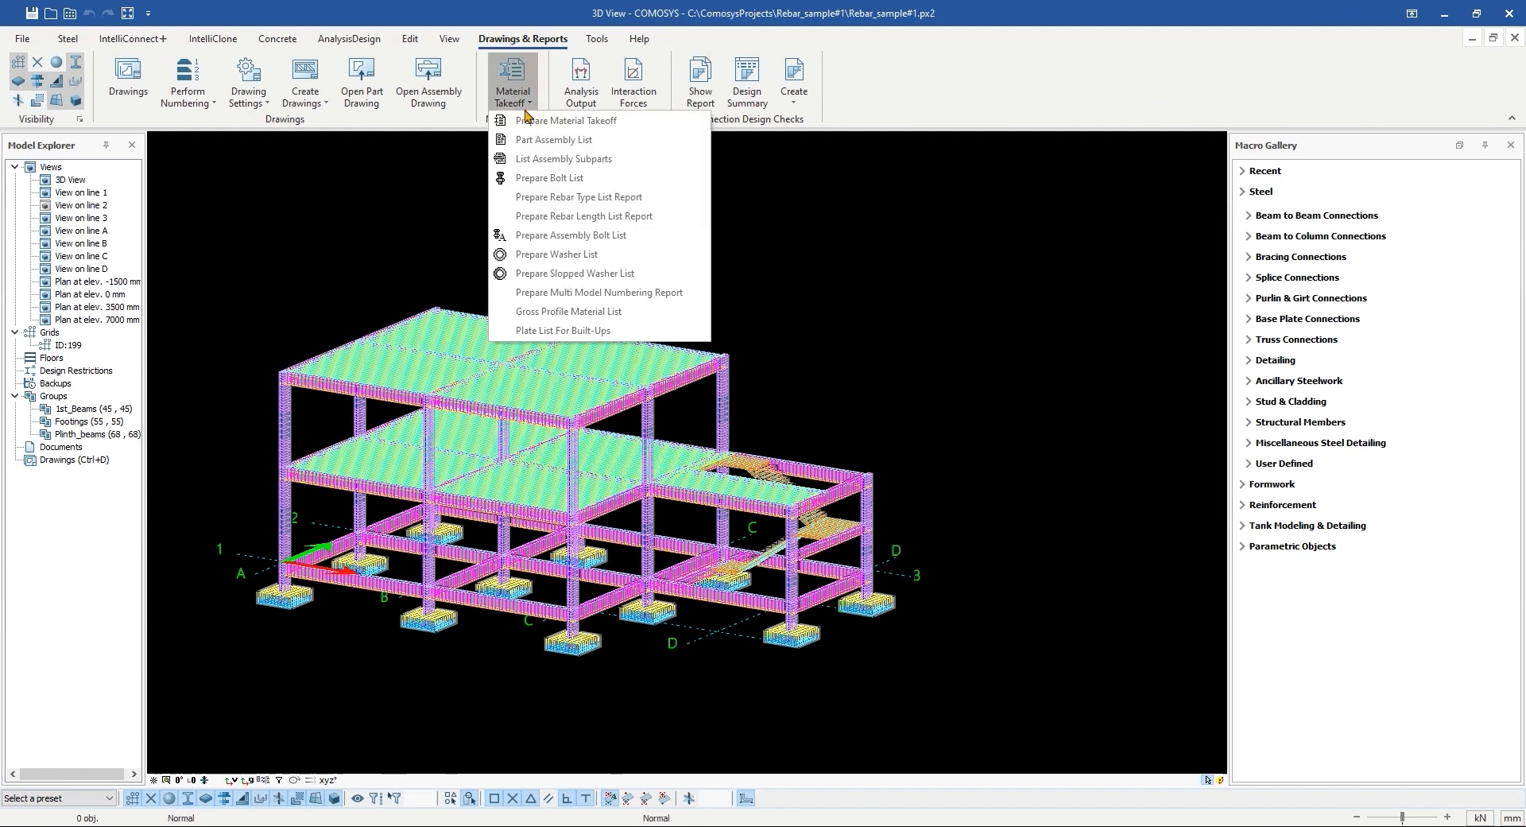
click(646, 217)
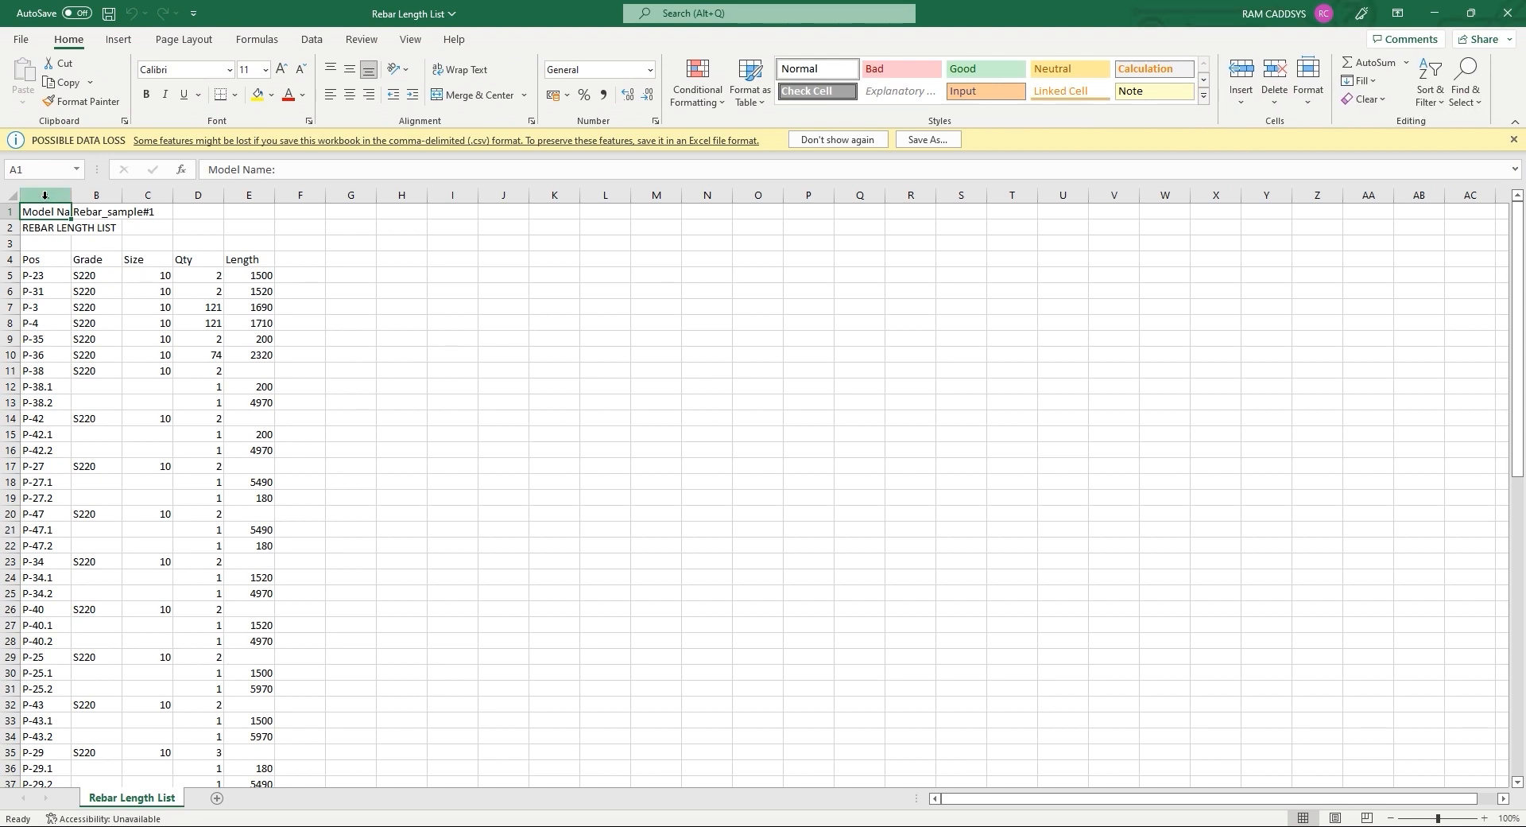
Step: Make the title rows A1:E3 of the rebar length list bold and autofit columns A to E
mouse_move(36, 214)
mouse_down()
mouse_move(212, 262)
mouse_move(244, 249)
mouse_up()
key(ctrl+b)
drag(43, 193, 274, 194)
double_click(275, 194)
click(289, 279)
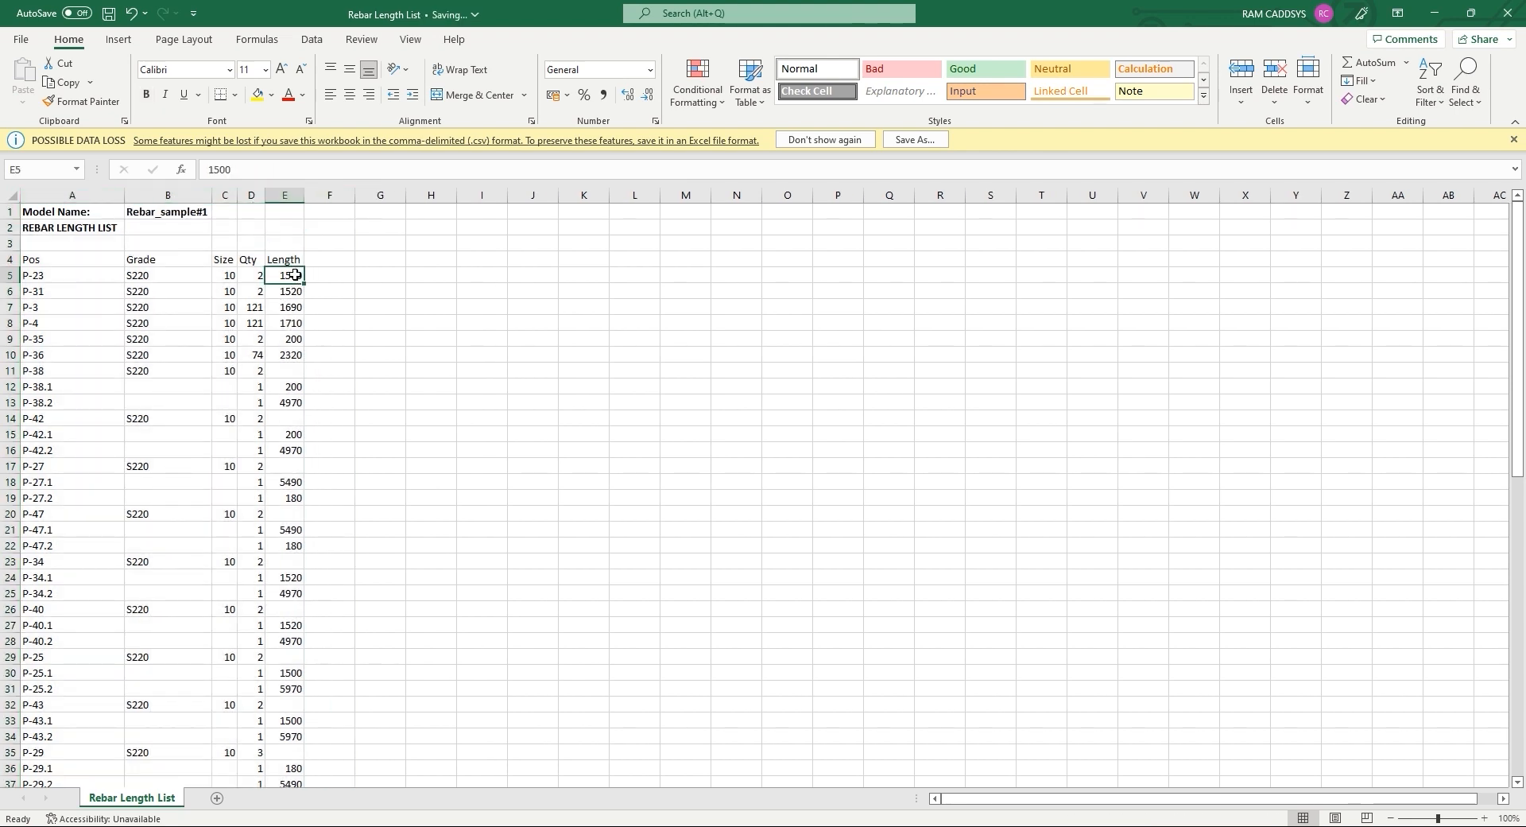
Step: Apply all borders to the whole rebar length table, A4:E75
click(61, 259)
scroll(286, 377, down, 20)
scroll(286, 377, up, 4)
click(284, 385)
click(293, 388)
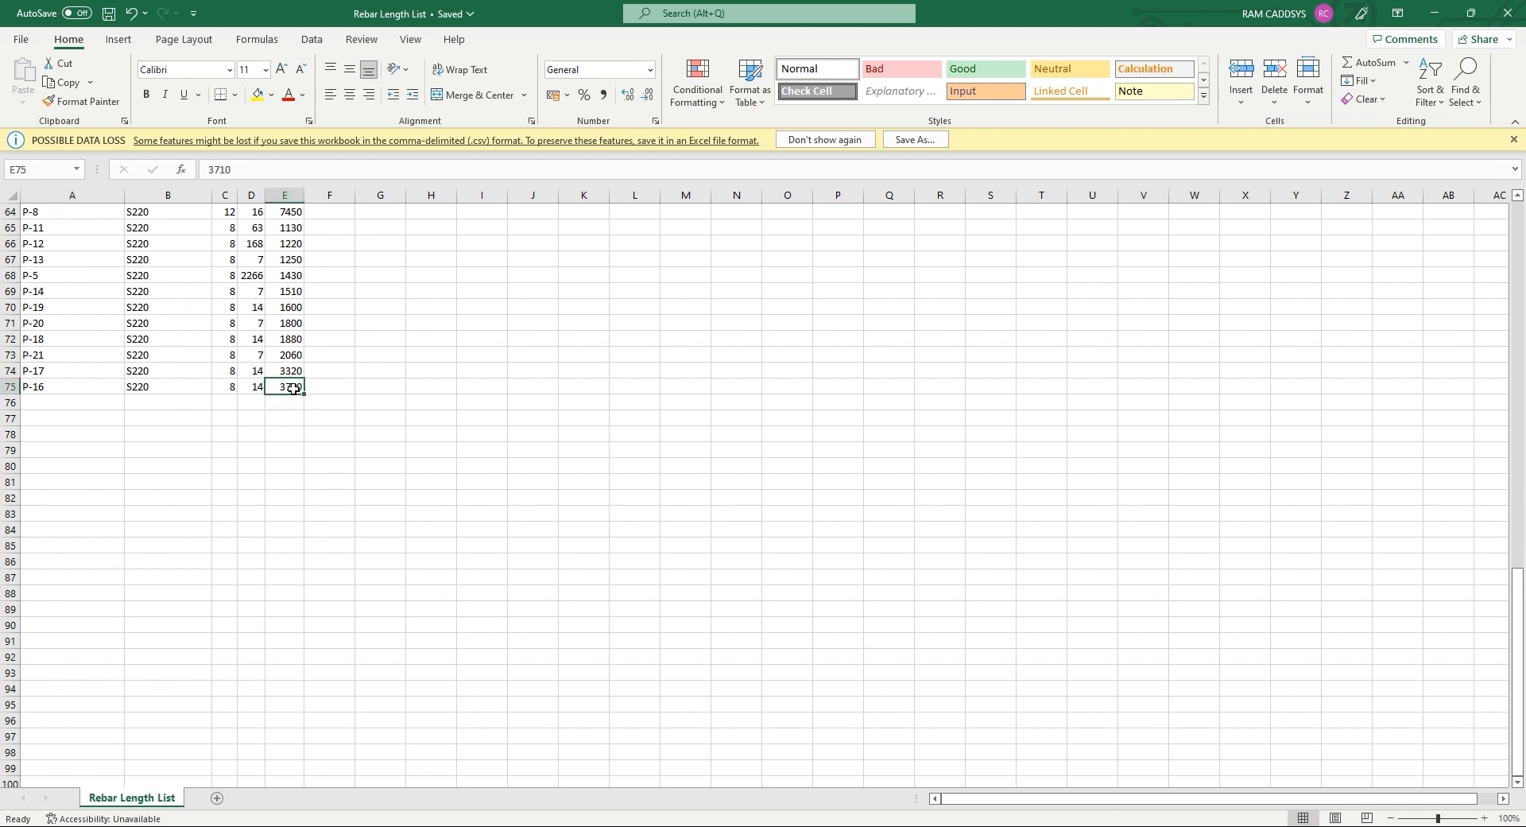
key(ctrl+a)
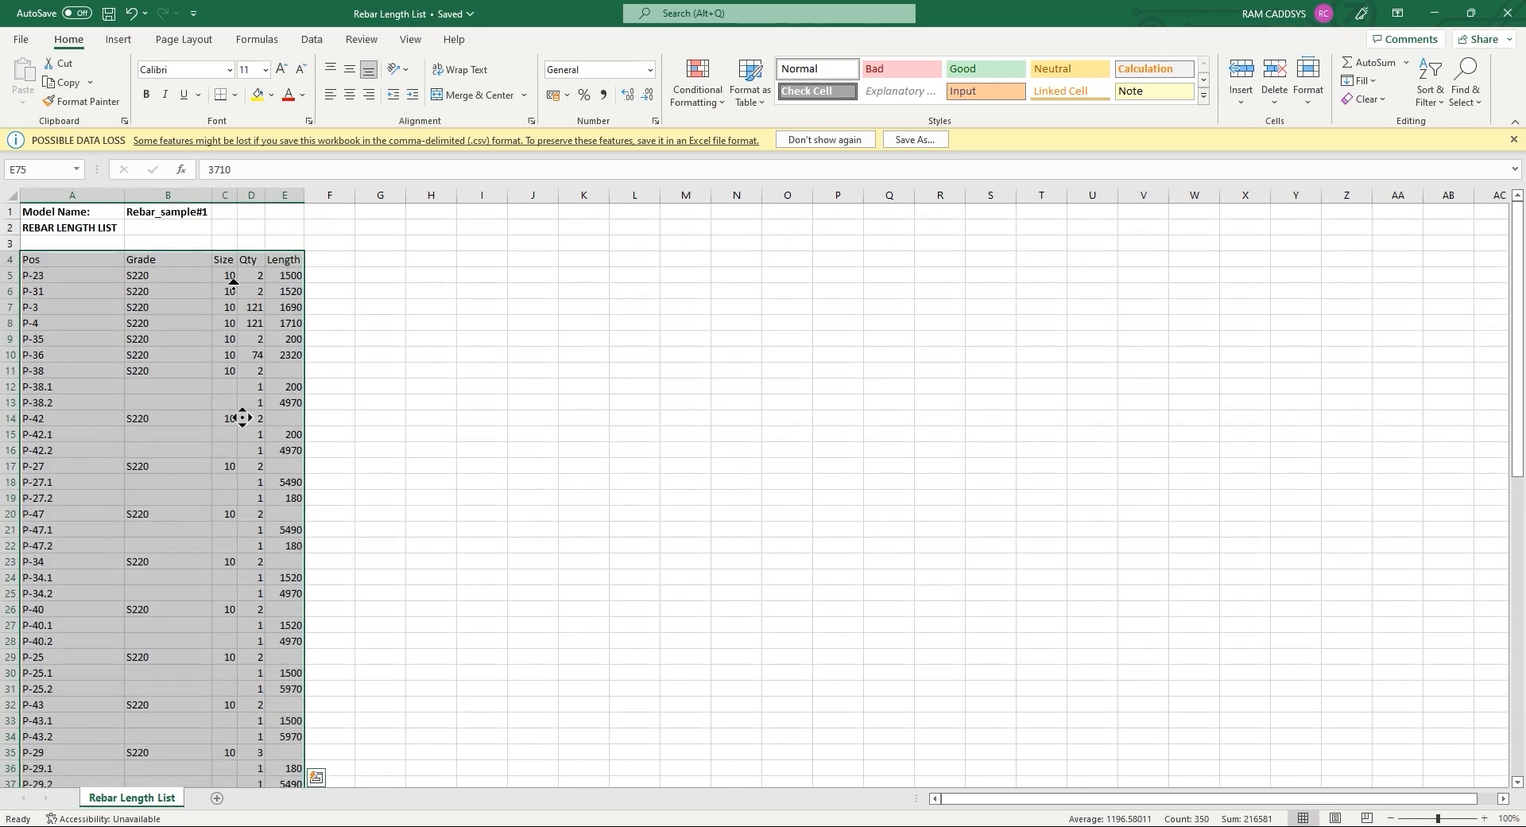
click(236, 94)
click(270, 255)
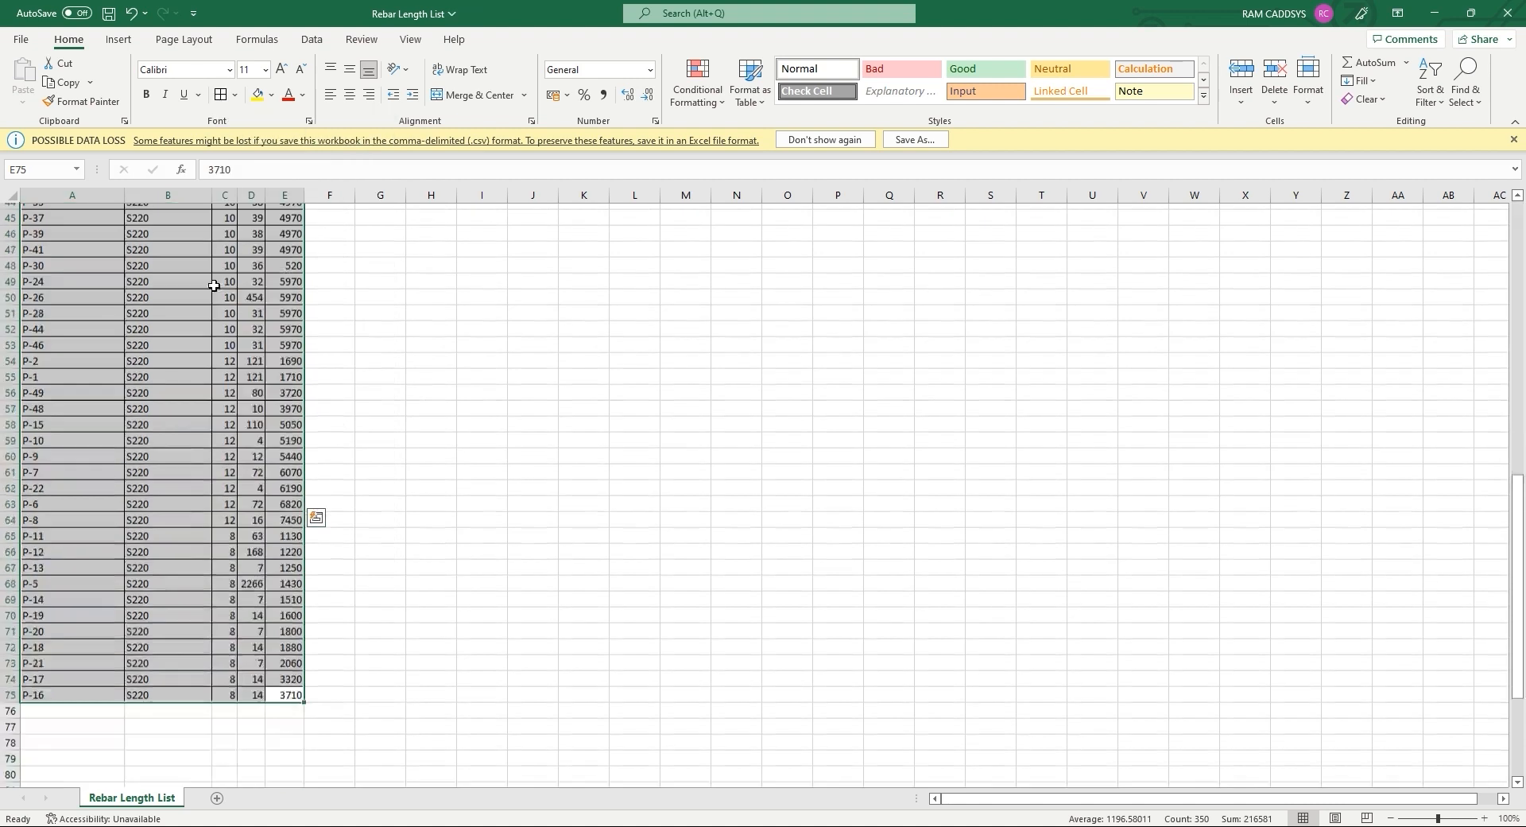
click(168, 371)
scroll(262, 516, up, 18)
click(254, 275)
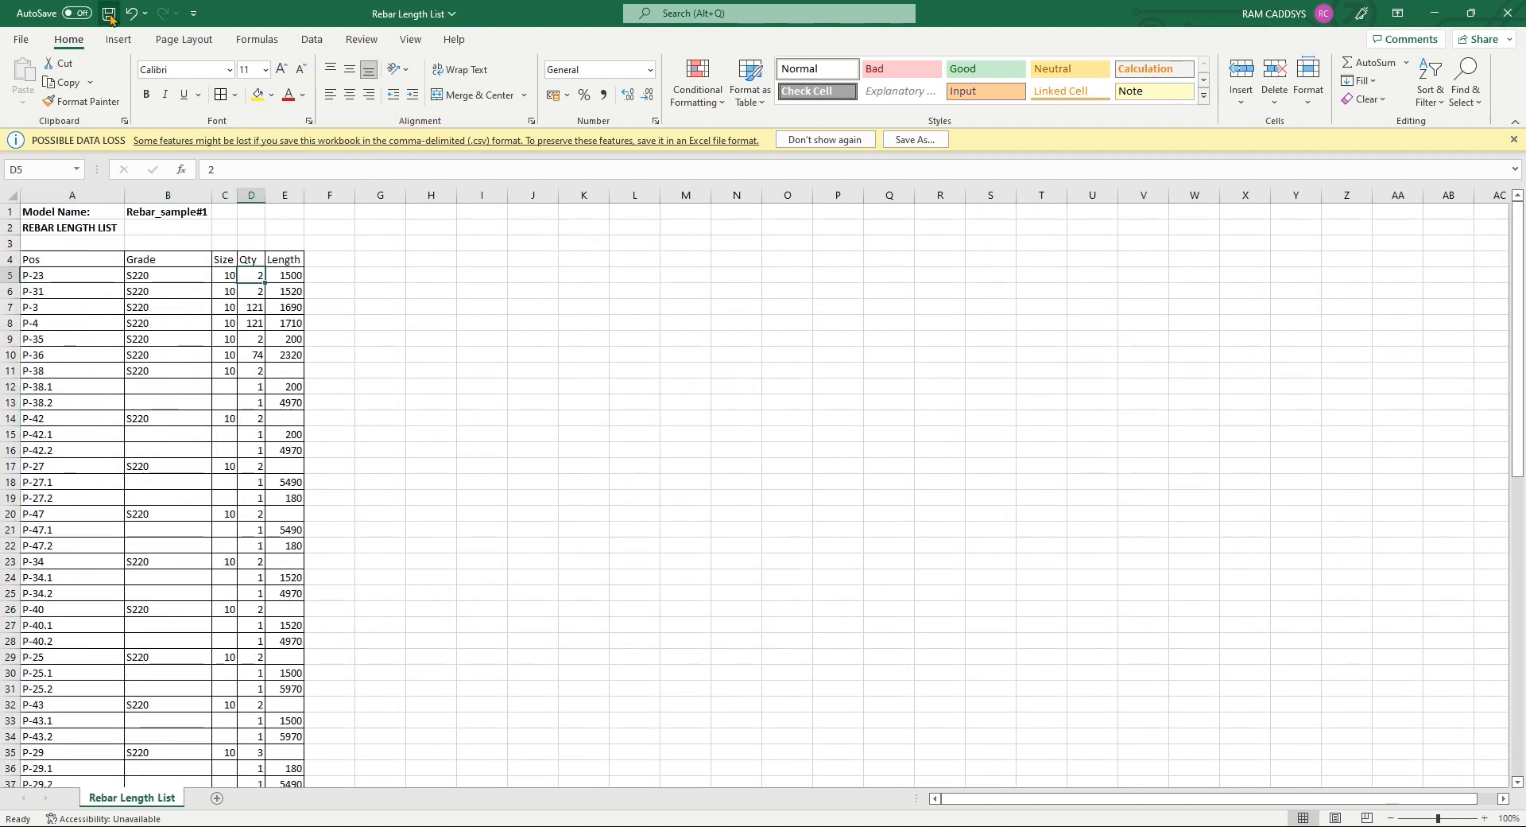
Step: Save the Rebar Length List workbook and switch to COMOSYS to save the Rebar_sample#1 model
click(110, 17)
key(alt+Tab)
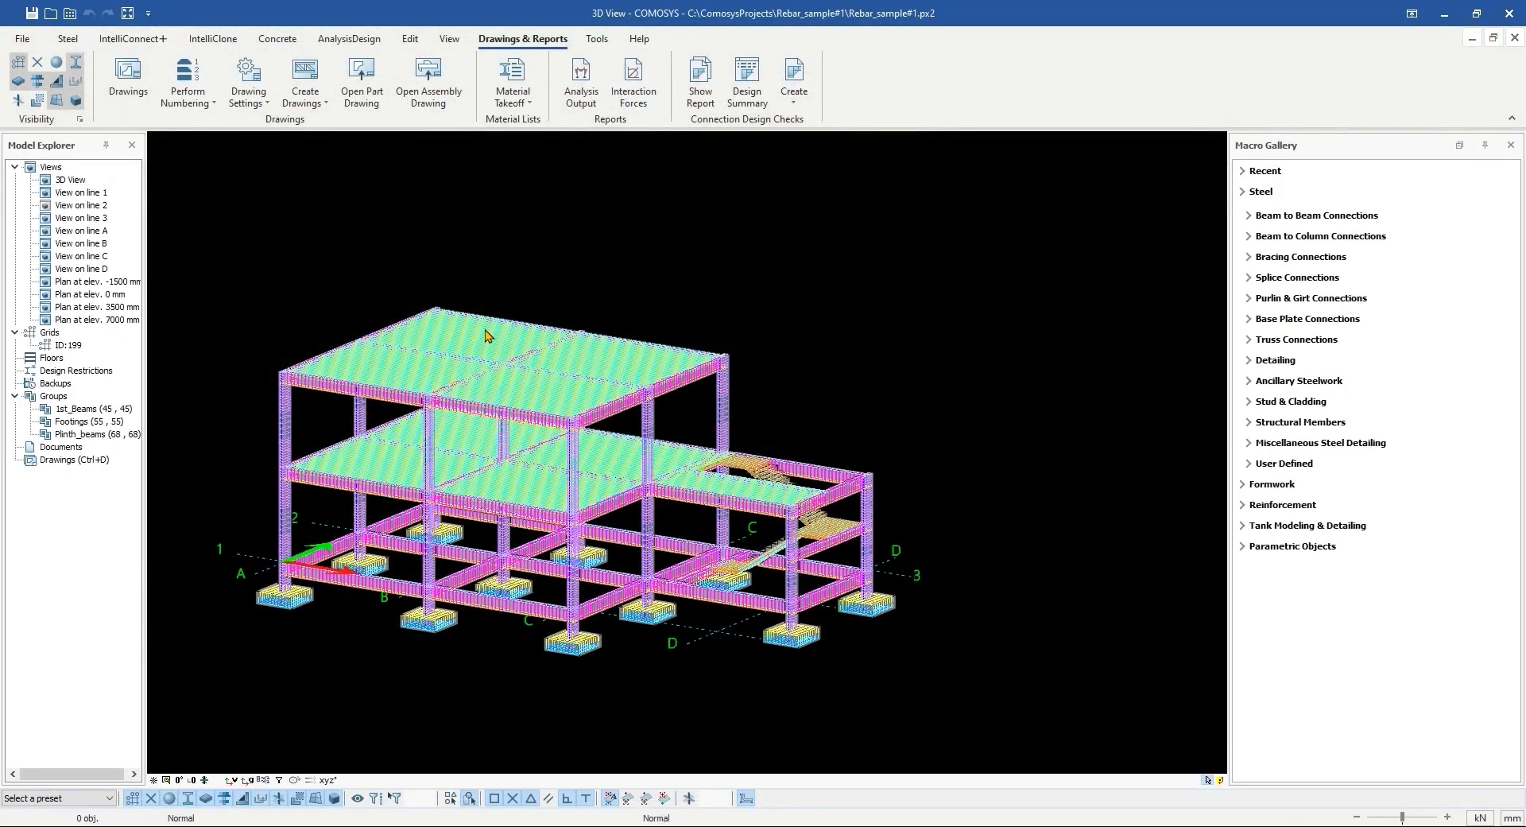
click(37, 17)
scroll(632, 398, up, 3)
middle_drag(632, 398, 690, 378)
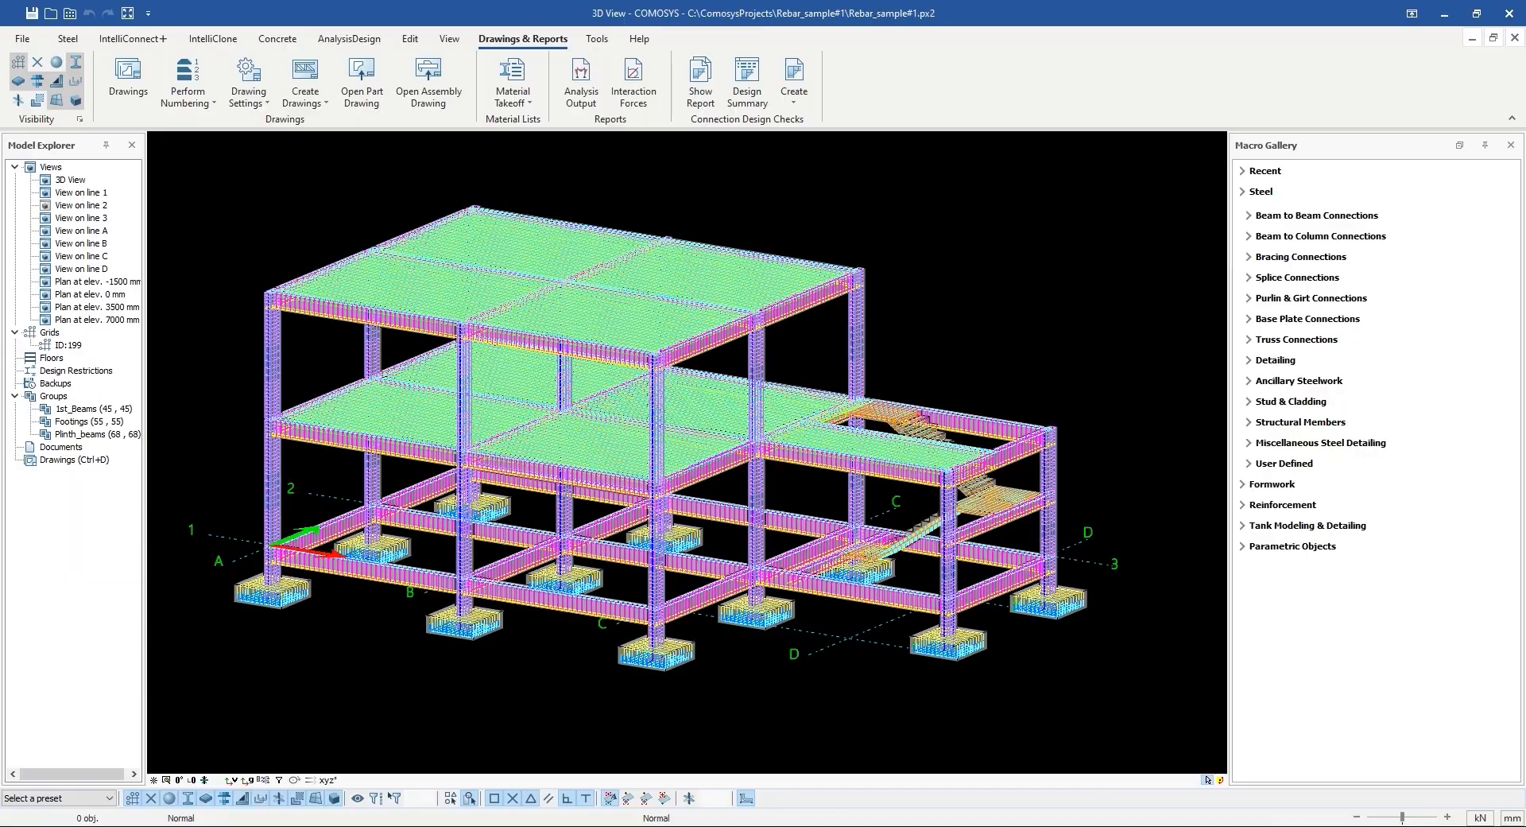